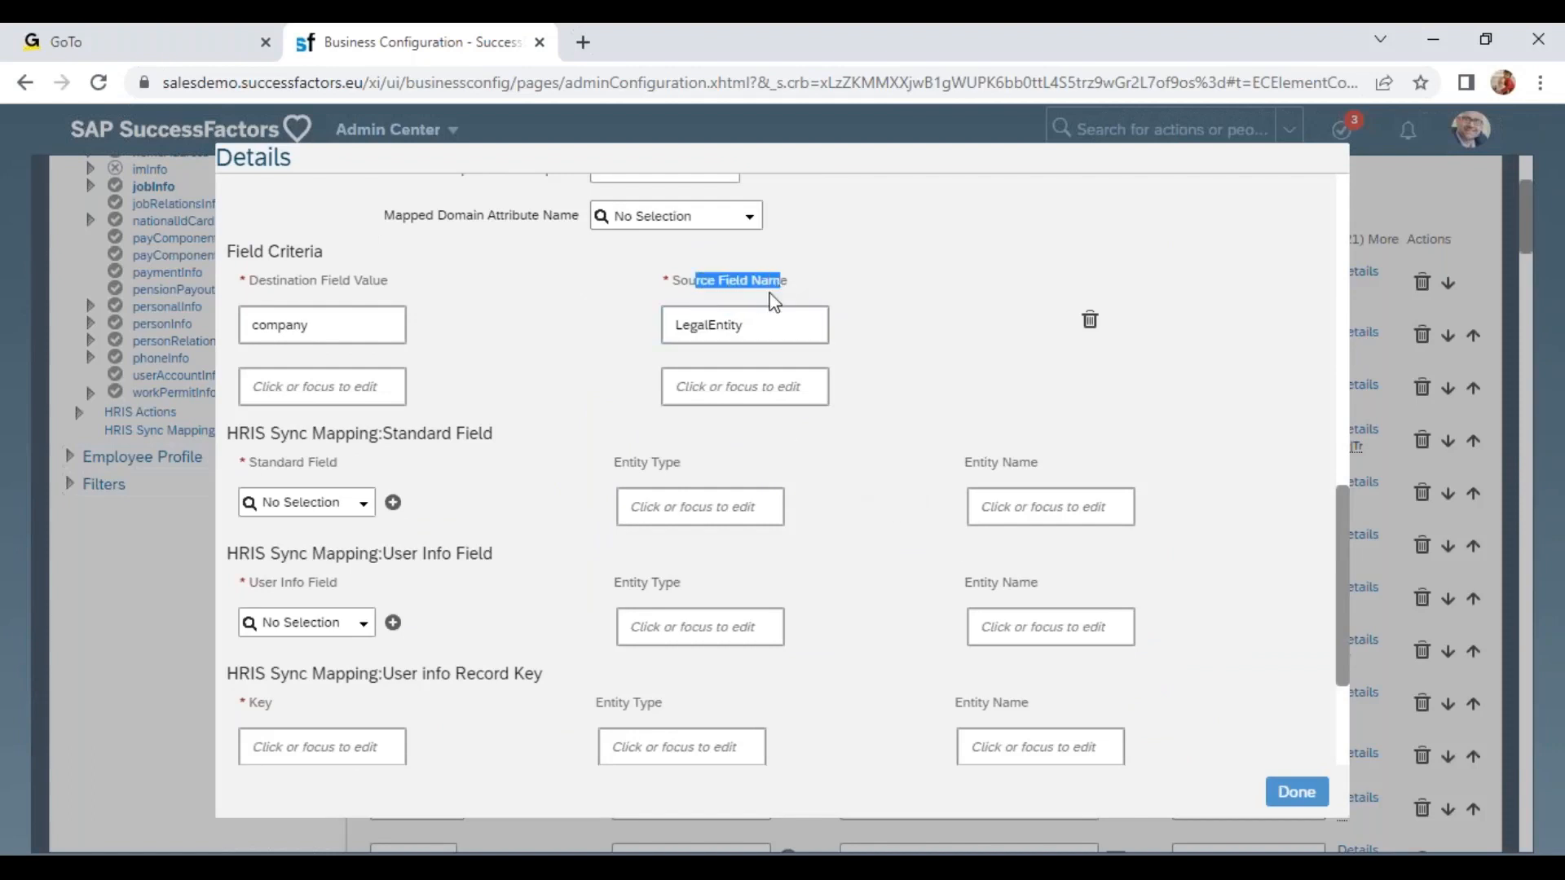
# Close the field details dialog and switch to the October Evening sheet of the Venu_Training_01_1411 workbook.
pyautogui.click(1295, 790)
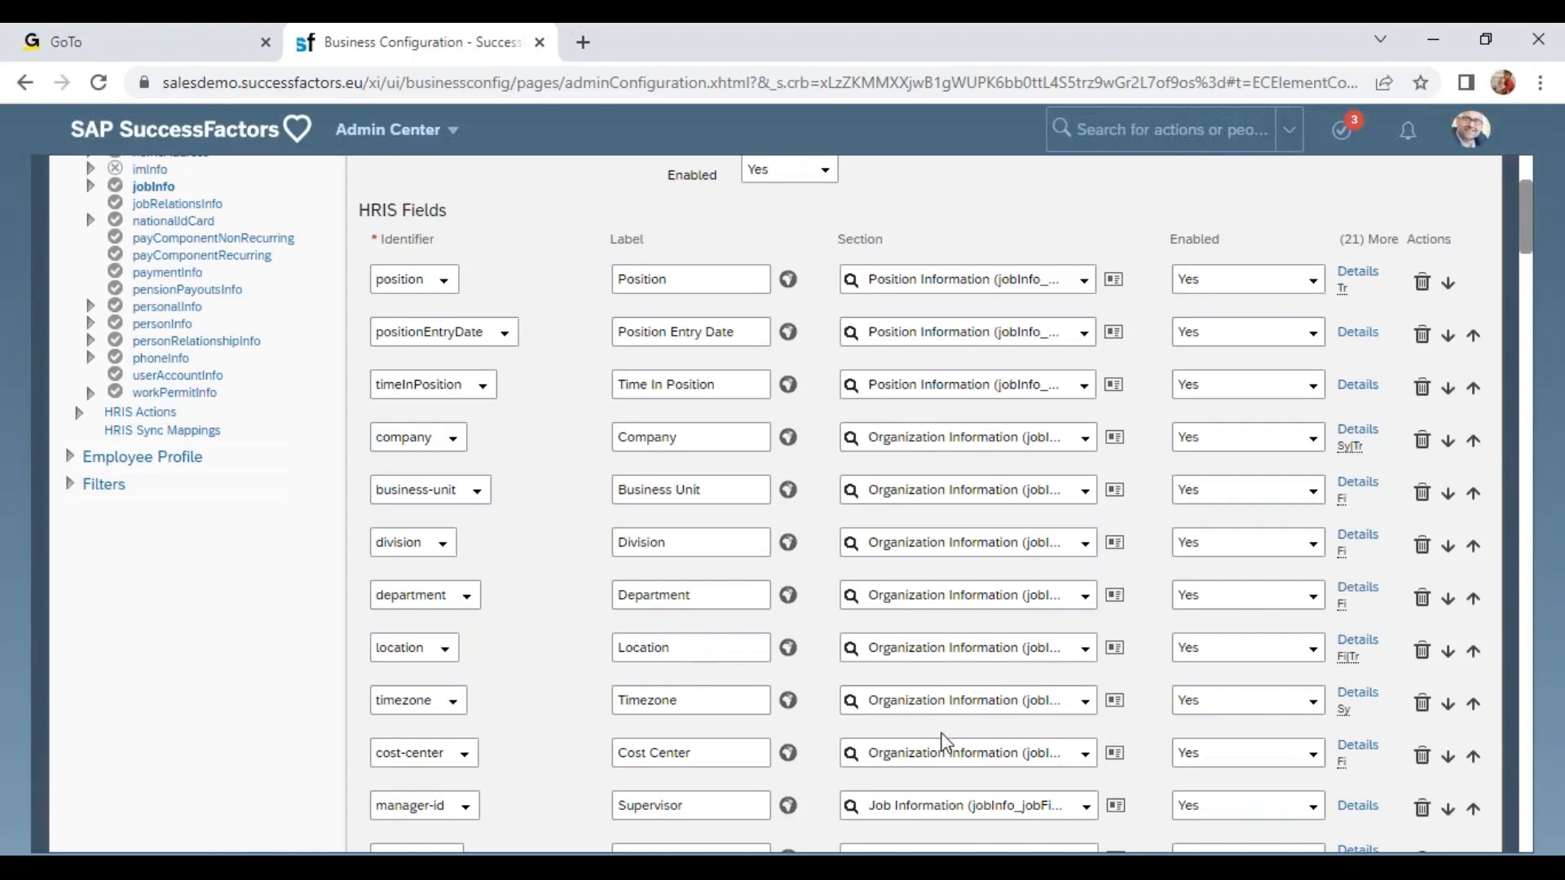
pyautogui.click(524, 831)
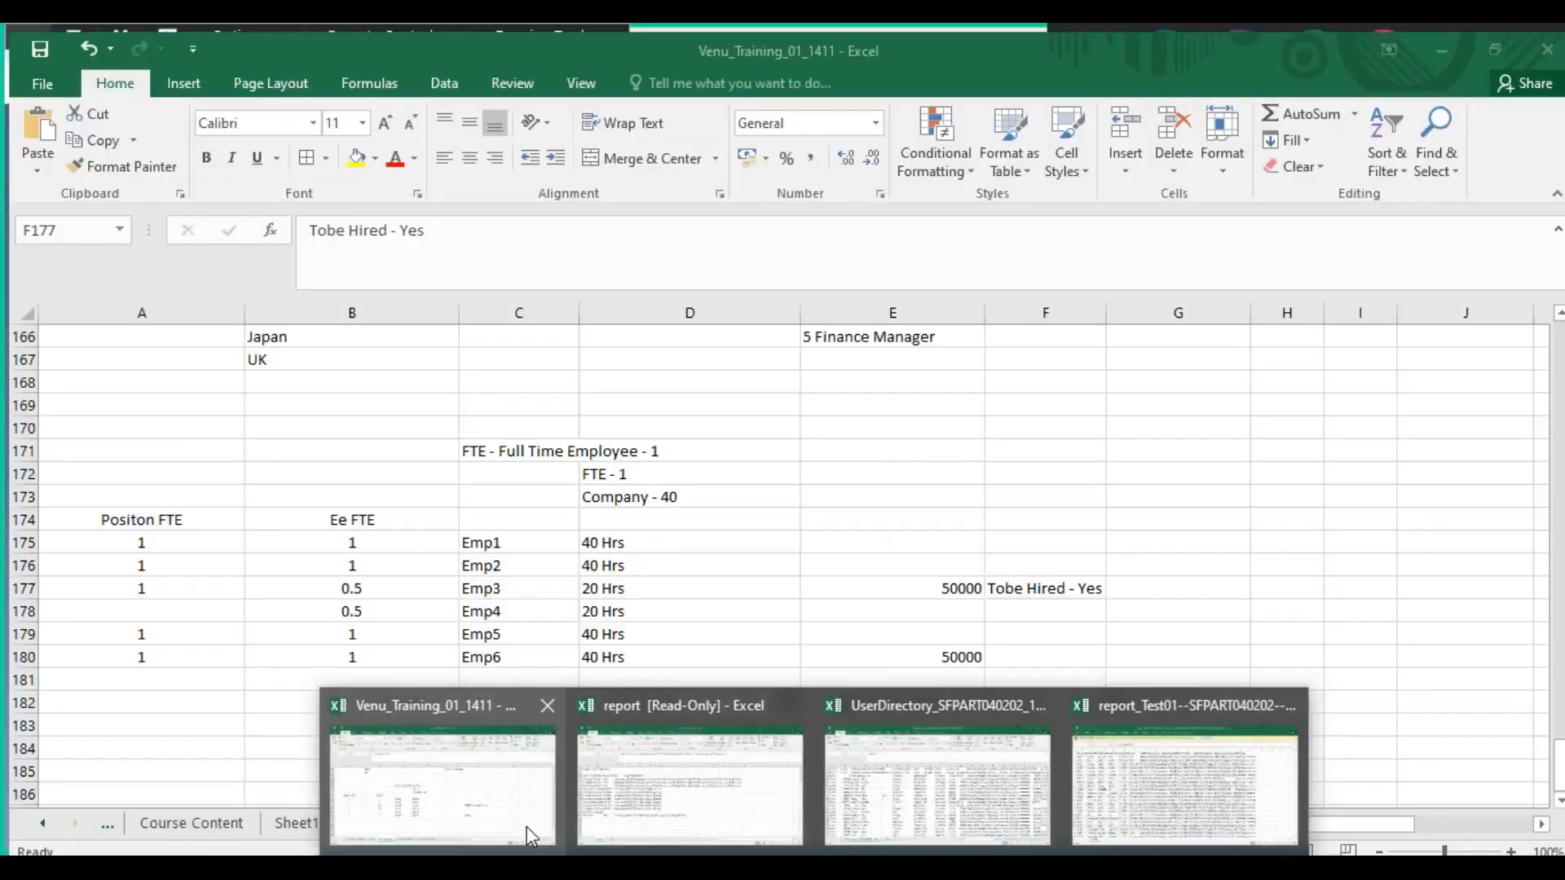
pyautogui.click(660, 722)
pyautogui.click(555, 741)
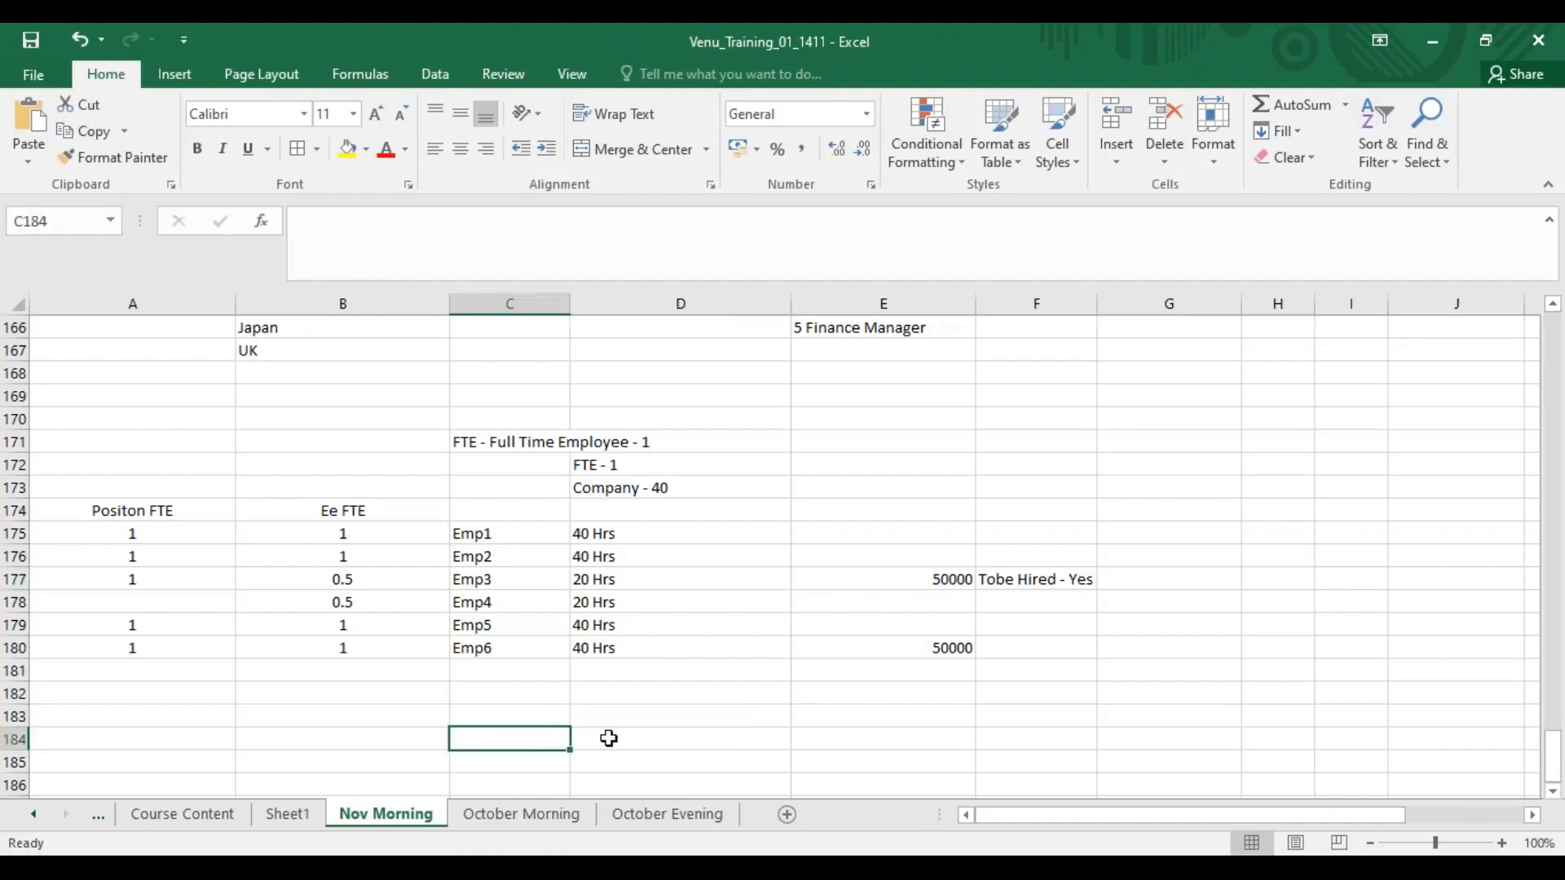
pyautogui.click(666, 814)
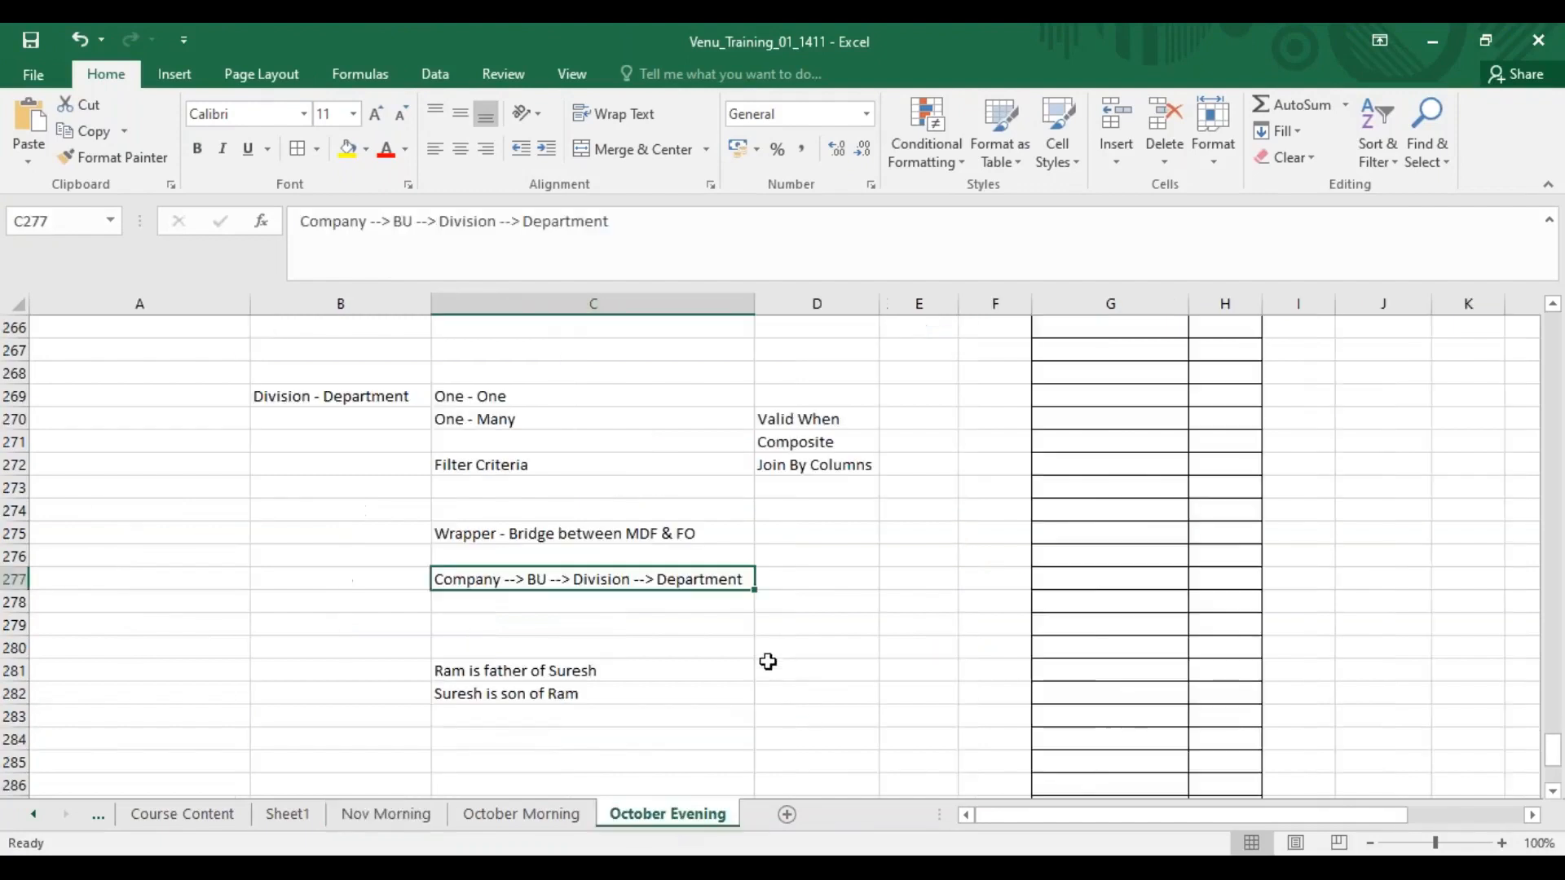
# Clear the notes in cells C280 to C282.
pyautogui.click(582, 741)
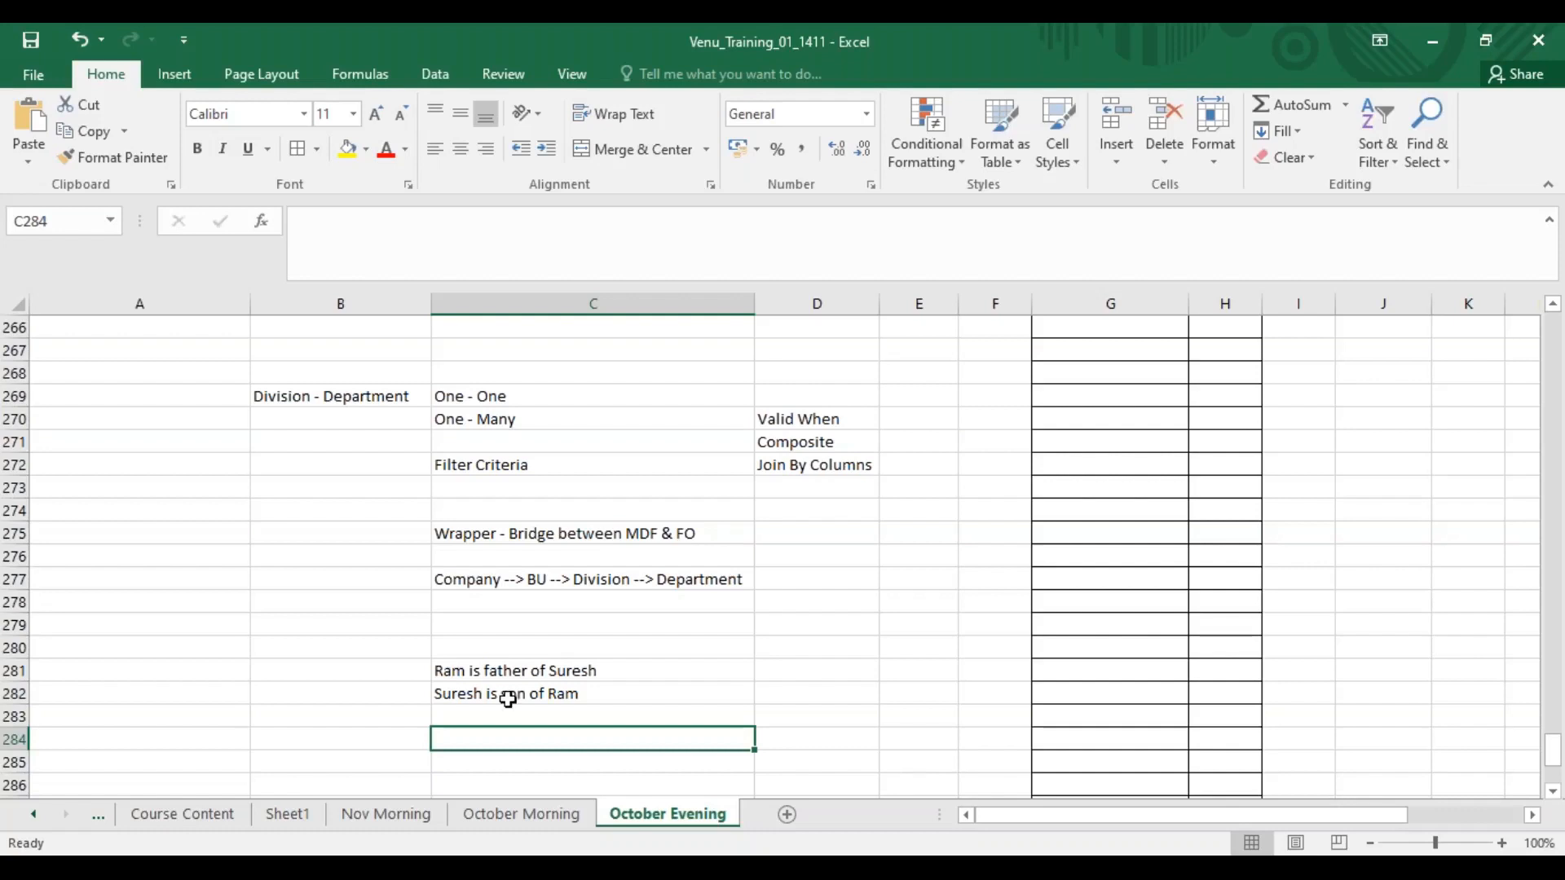
pyautogui.moveTo(573, 691); pyautogui.dragTo(559, 650)
pyautogui.press('Delete')
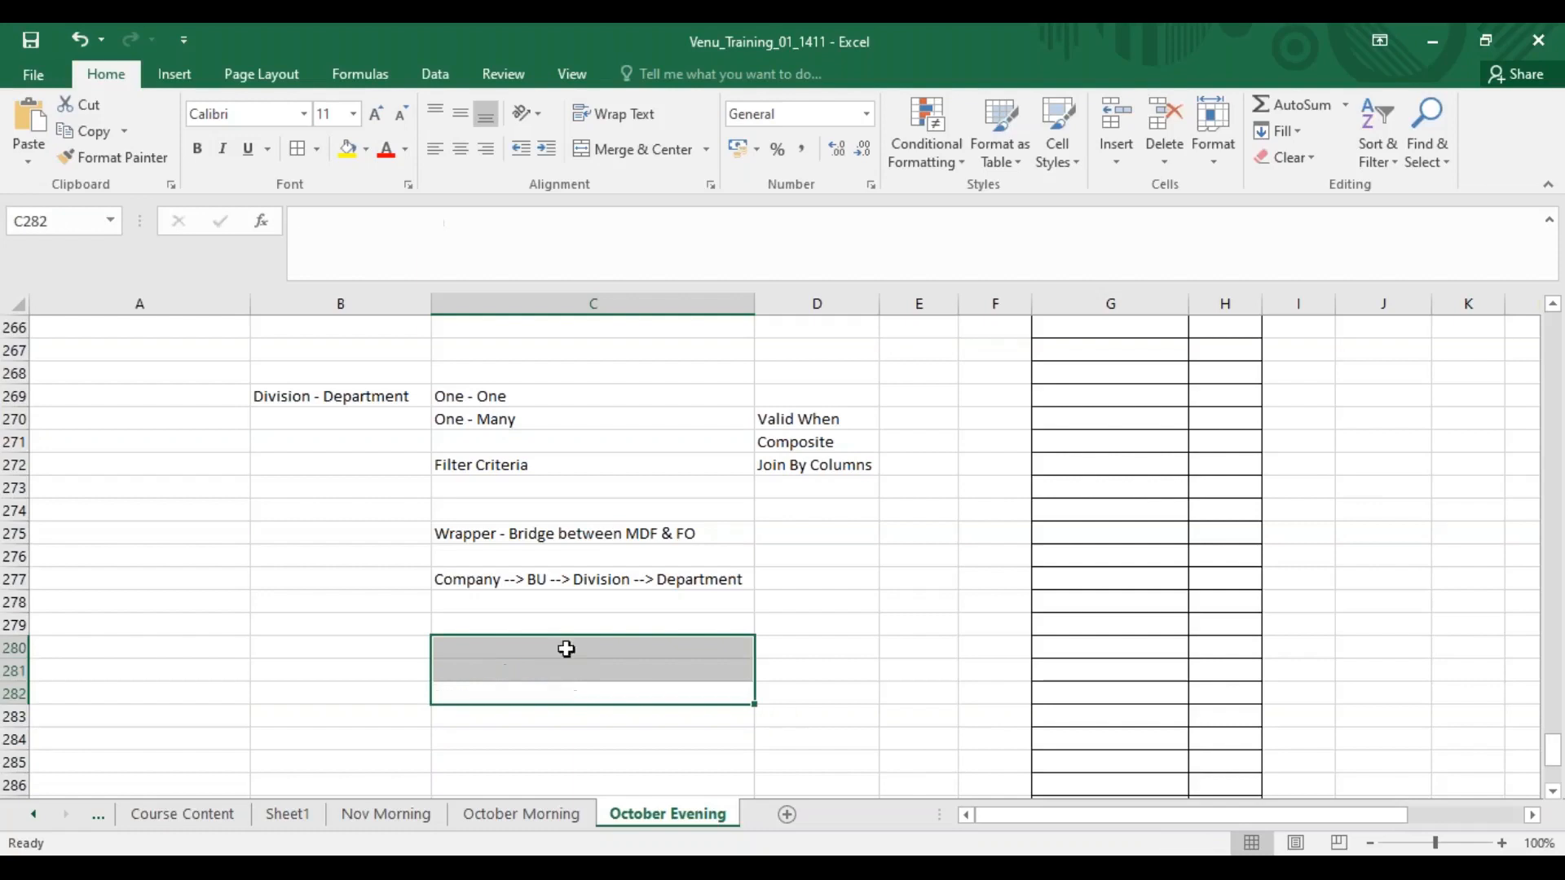
# Enter the note "Location is to be added at custom MDF" in cell B280.
pyautogui.click(388, 652)
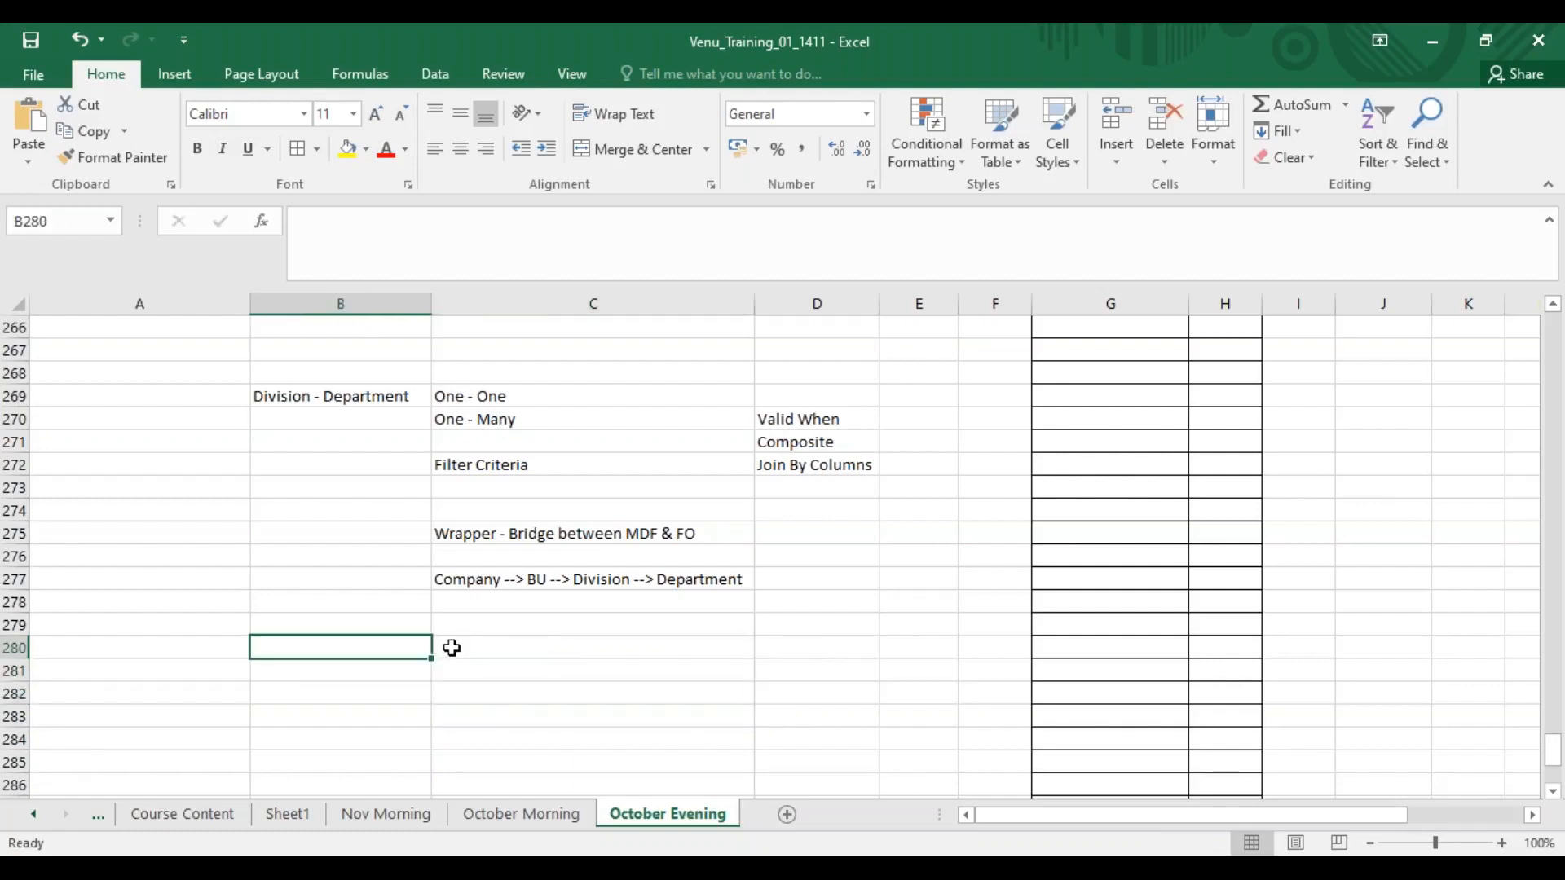
pyautogui.write('Location ')
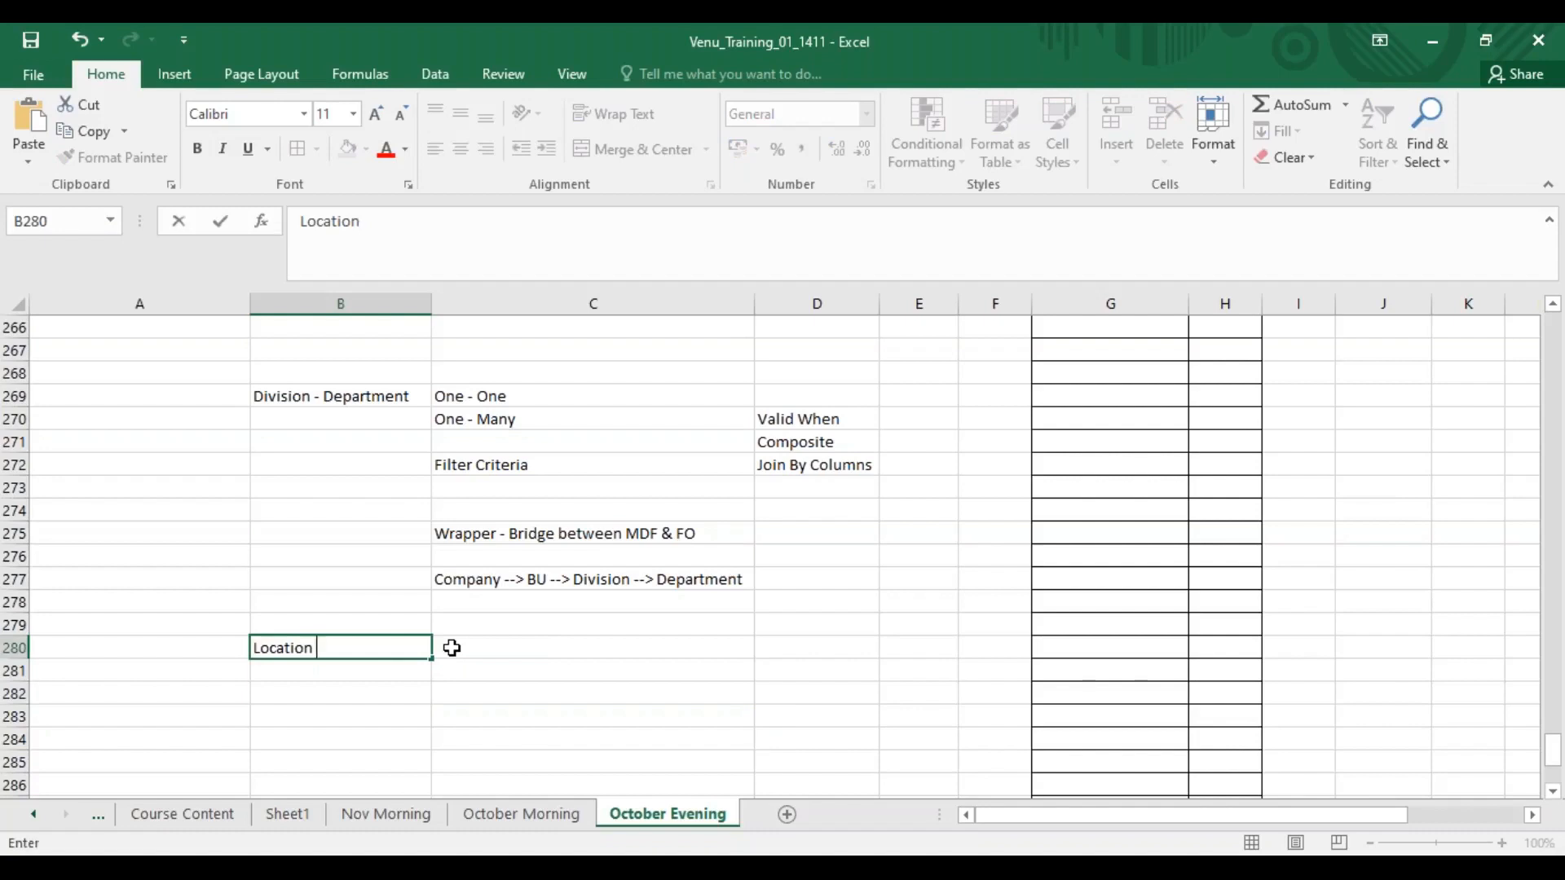
pyautogui.write('is to b')
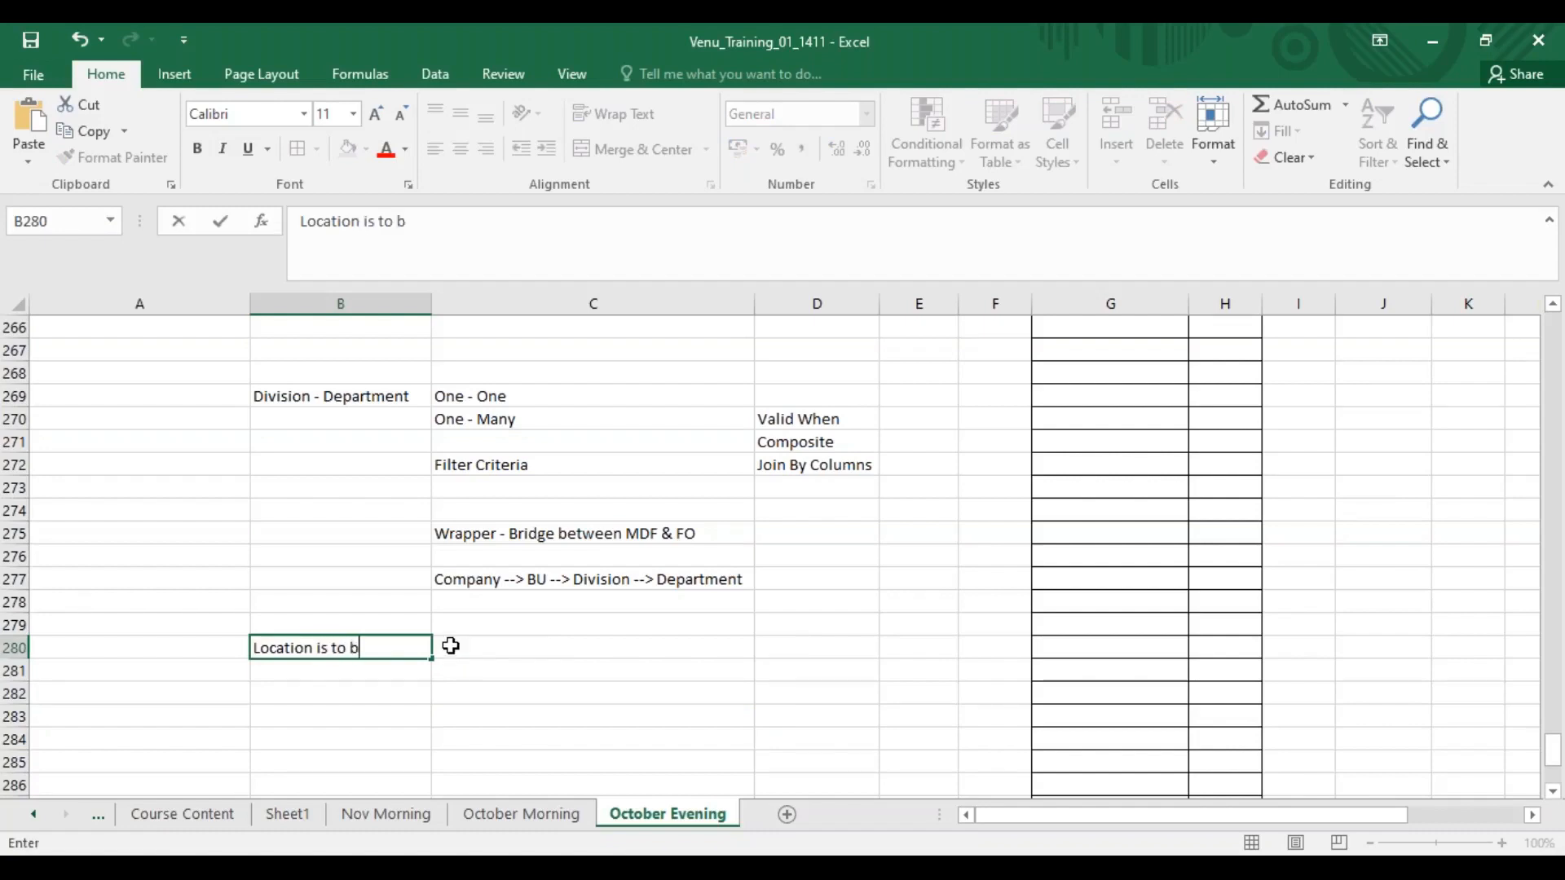
pyautogui.write('e added at')
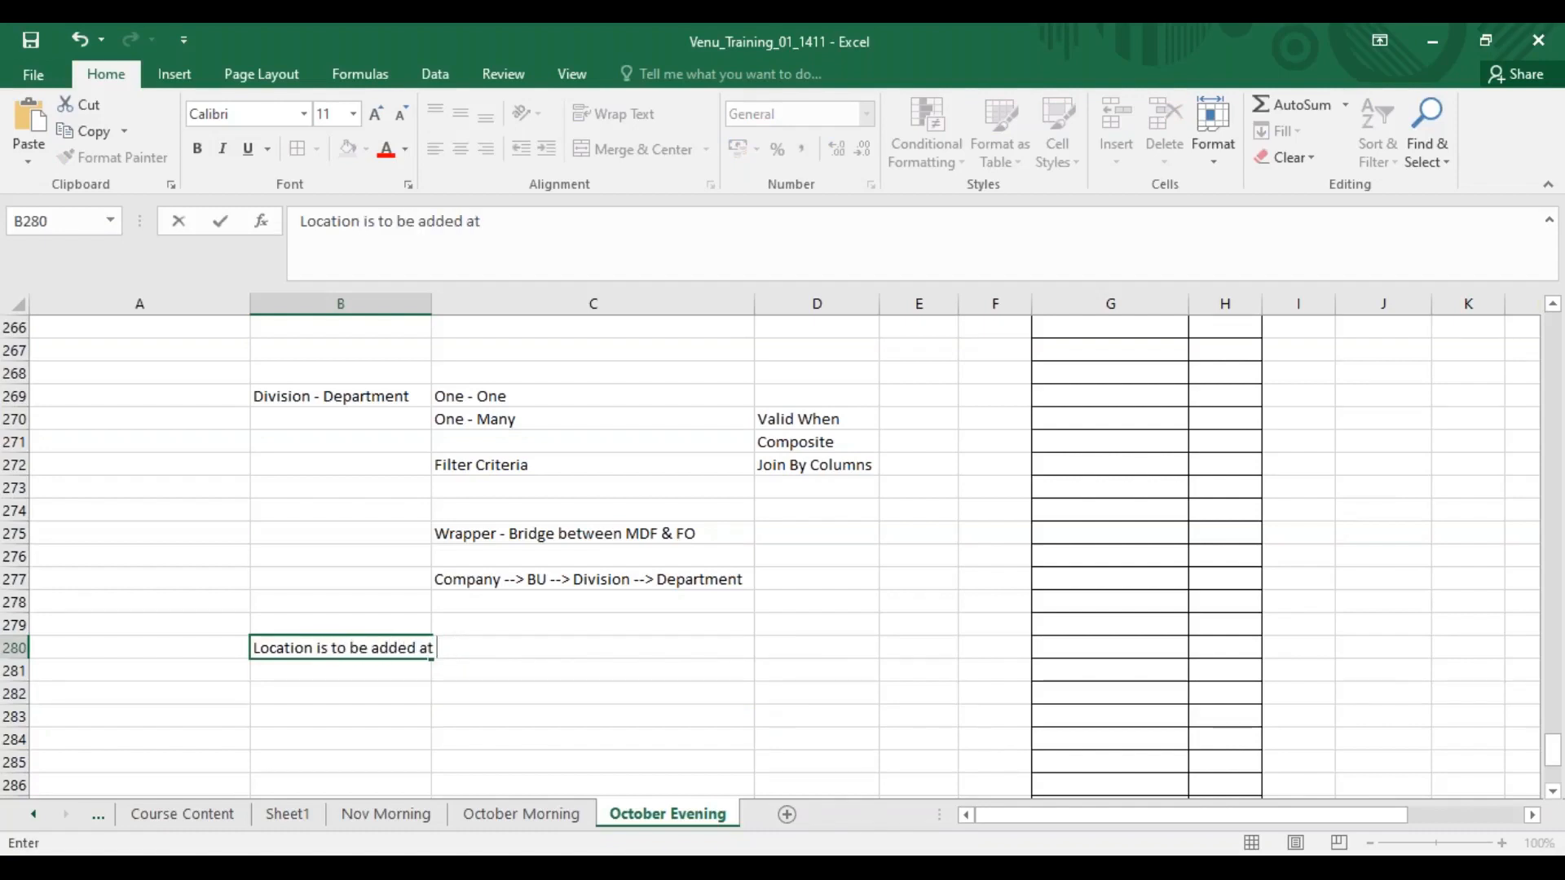
pyautogui.write(' custom MDF')
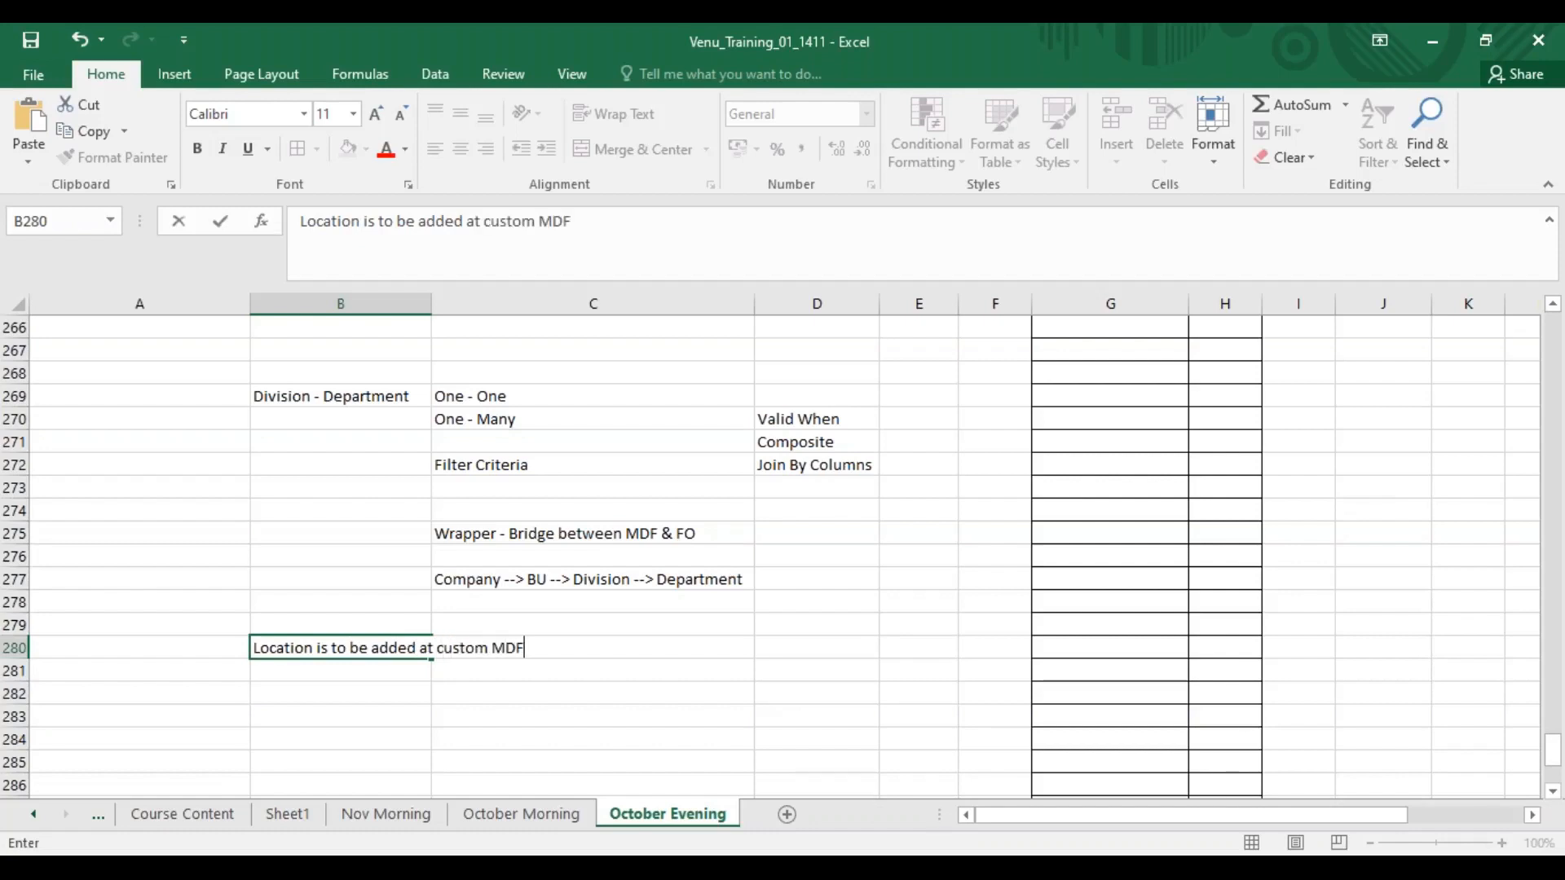
pyautogui.click(408, 669)
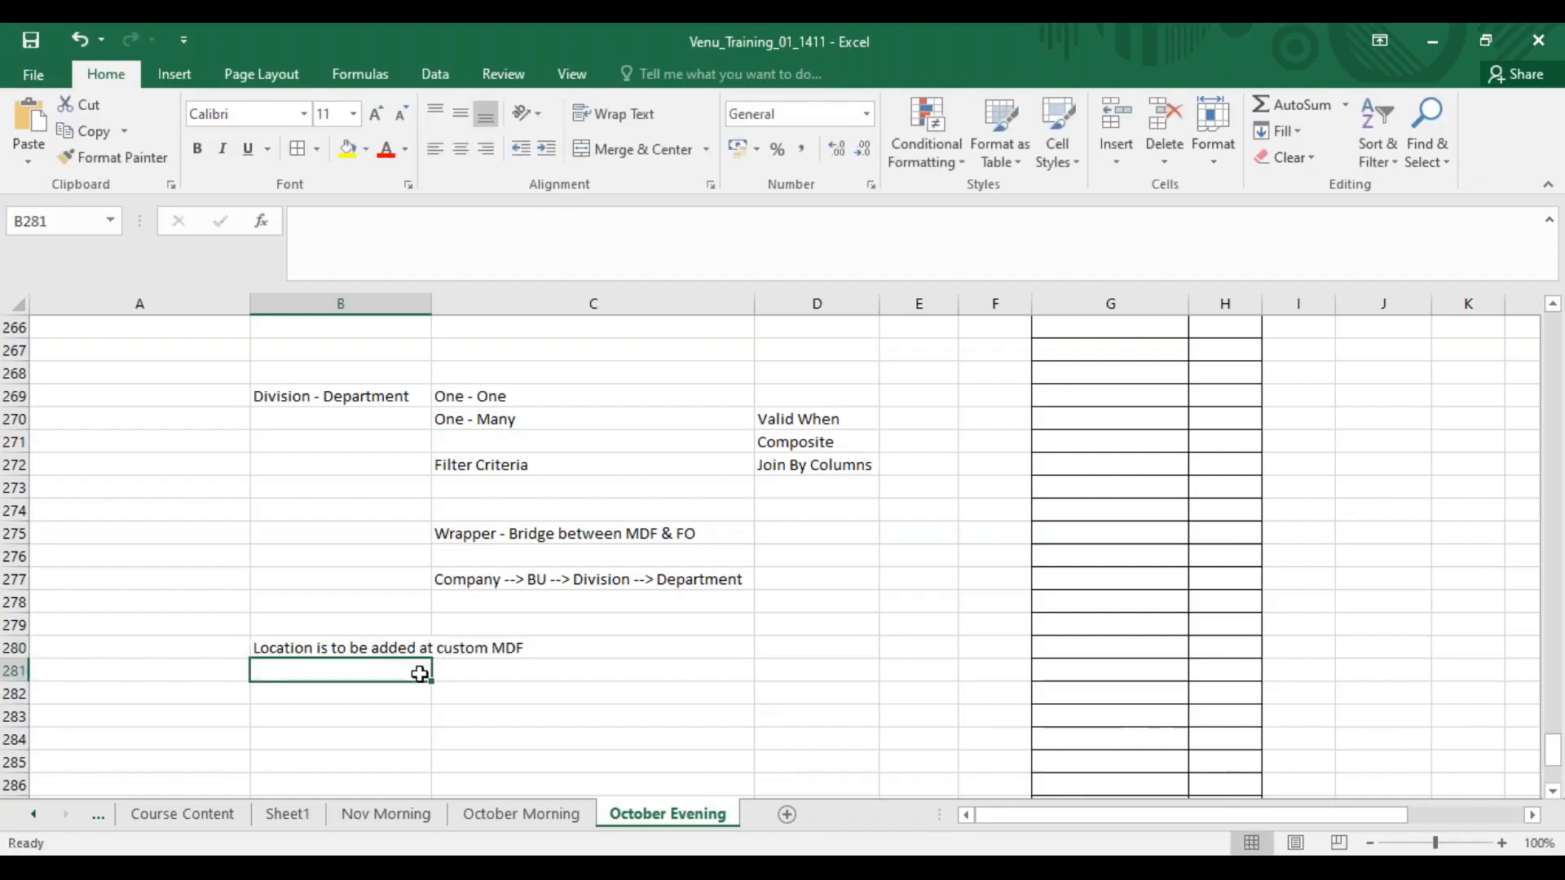
pyautogui.click(409, 649)
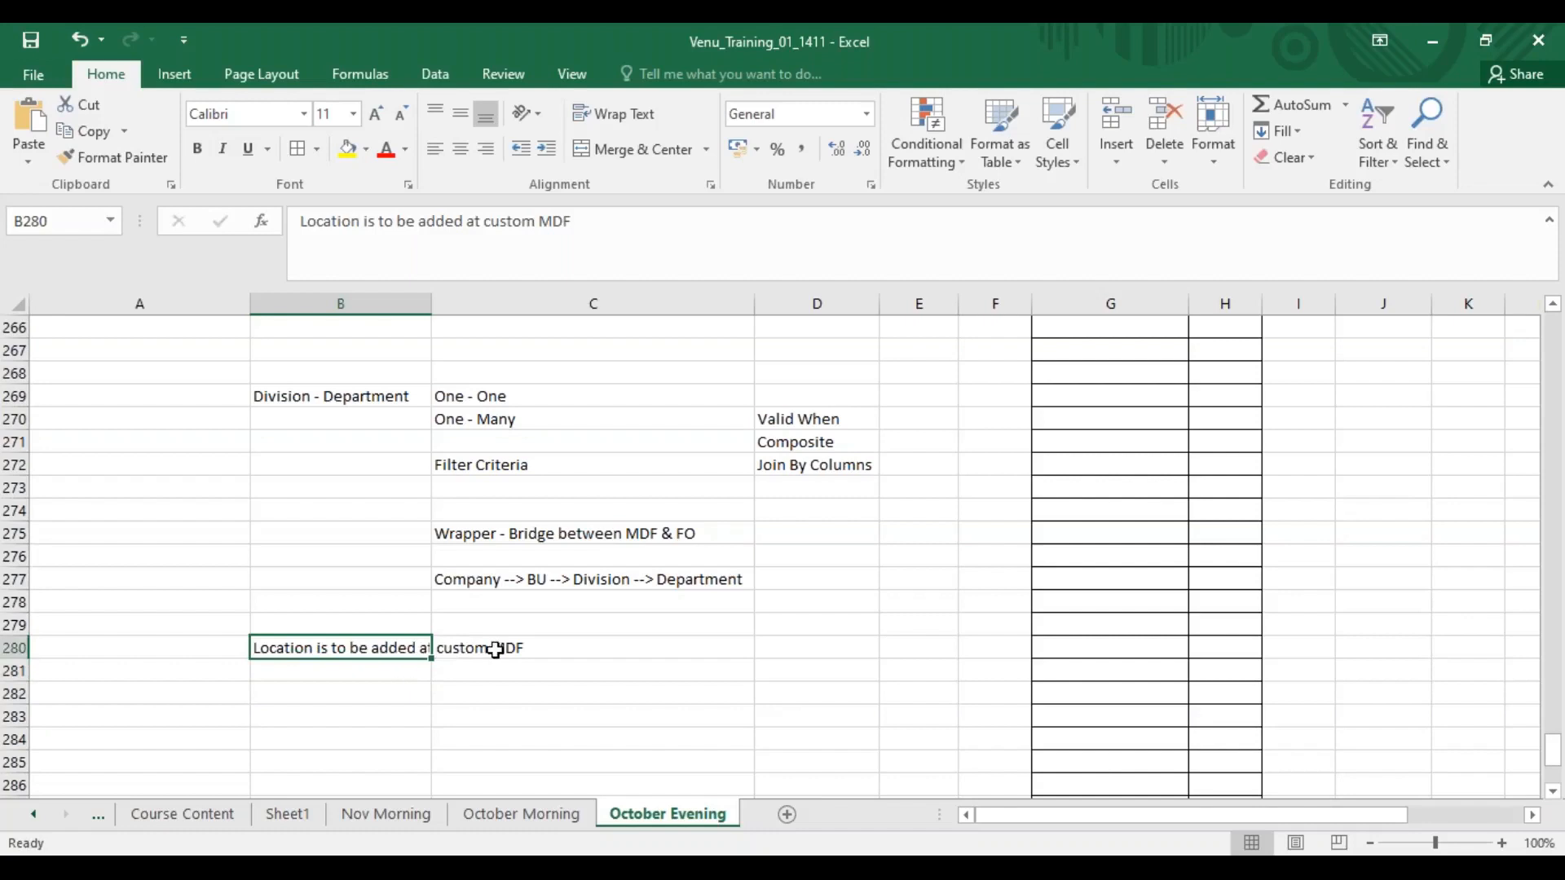
# Enter "Con Obj Def" in cell B282.
pyautogui.click(361, 693)
pyautogui.write('C')
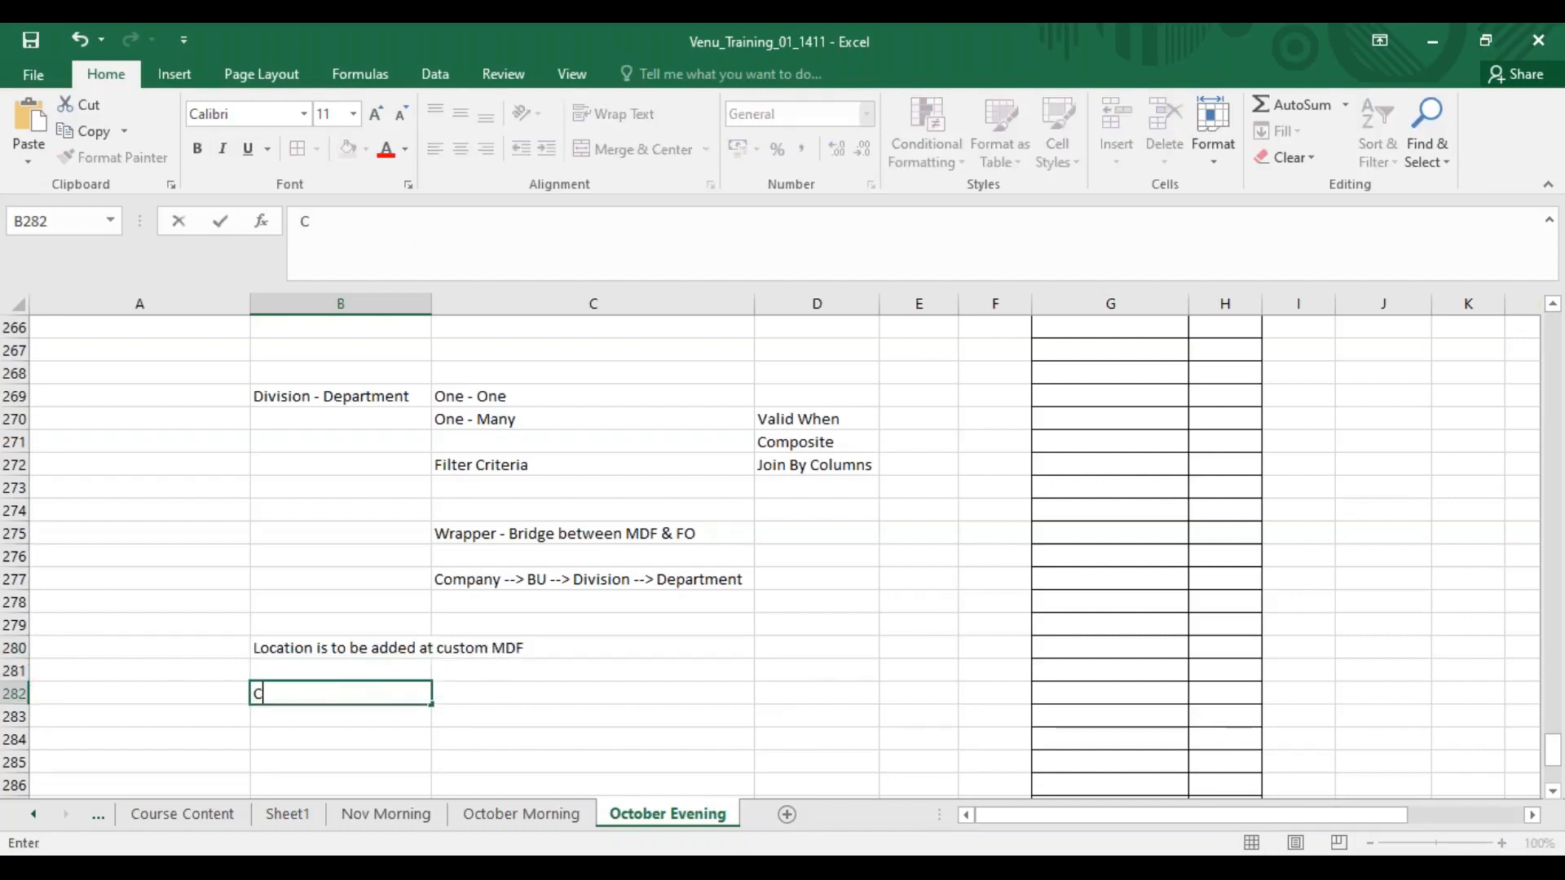
pyautogui.write('on Obj Def')
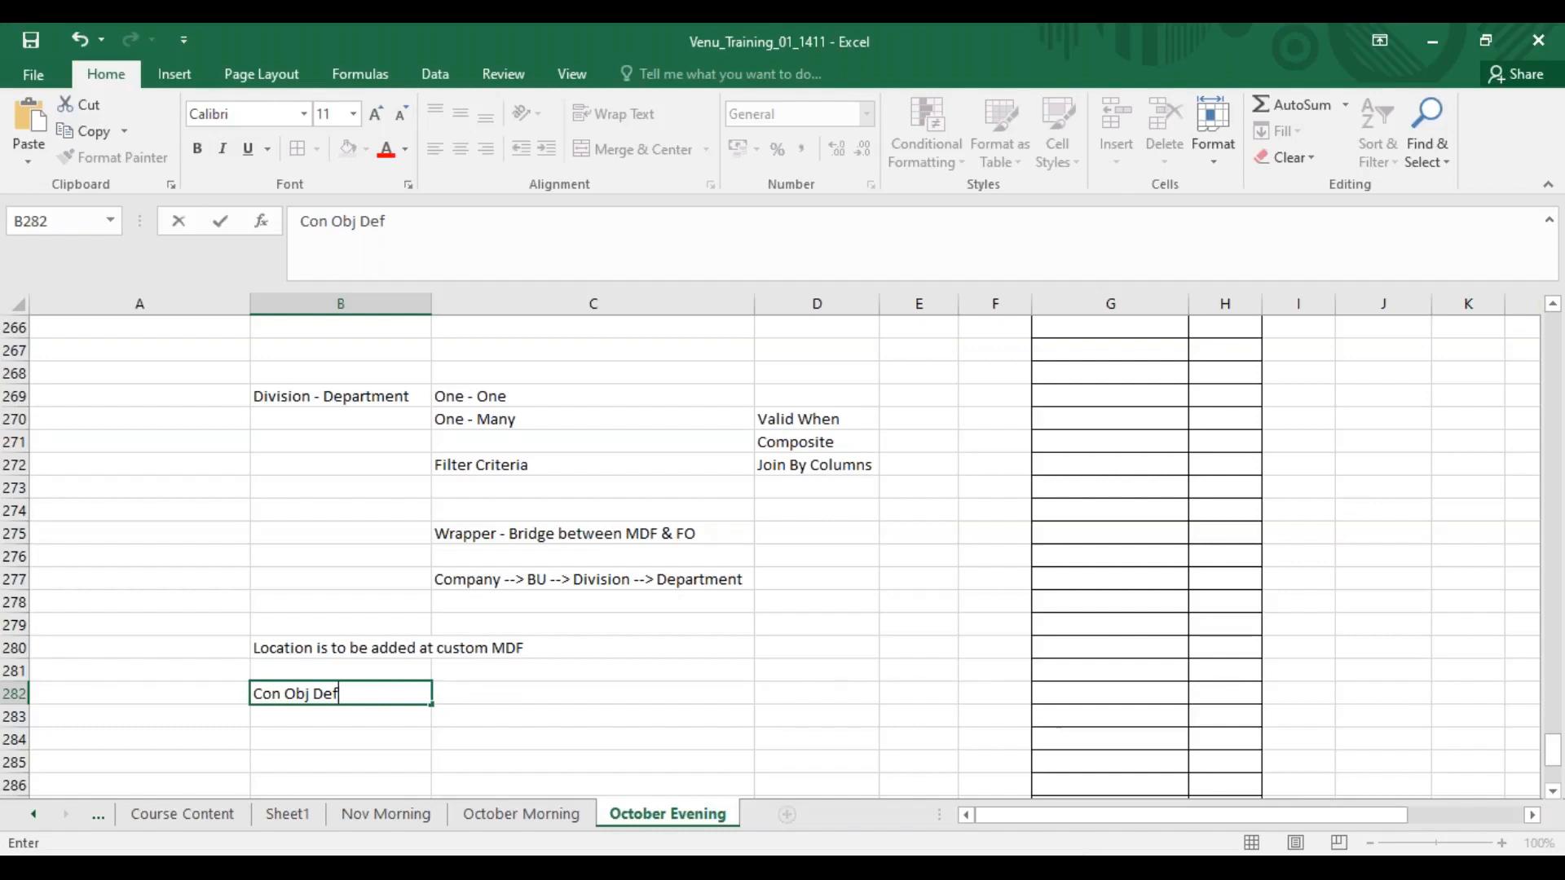
pyautogui.moveTo(1039, 868)
pyautogui.moveTo(983, 868)
pyautogui.click(723, 626)
pyautogui.click(674, 715)
# Enter "Corporate data model" in cell C282 beside Con Obj Def.
pyautogui.click(481, 691)
pyautogui.write('Cor')
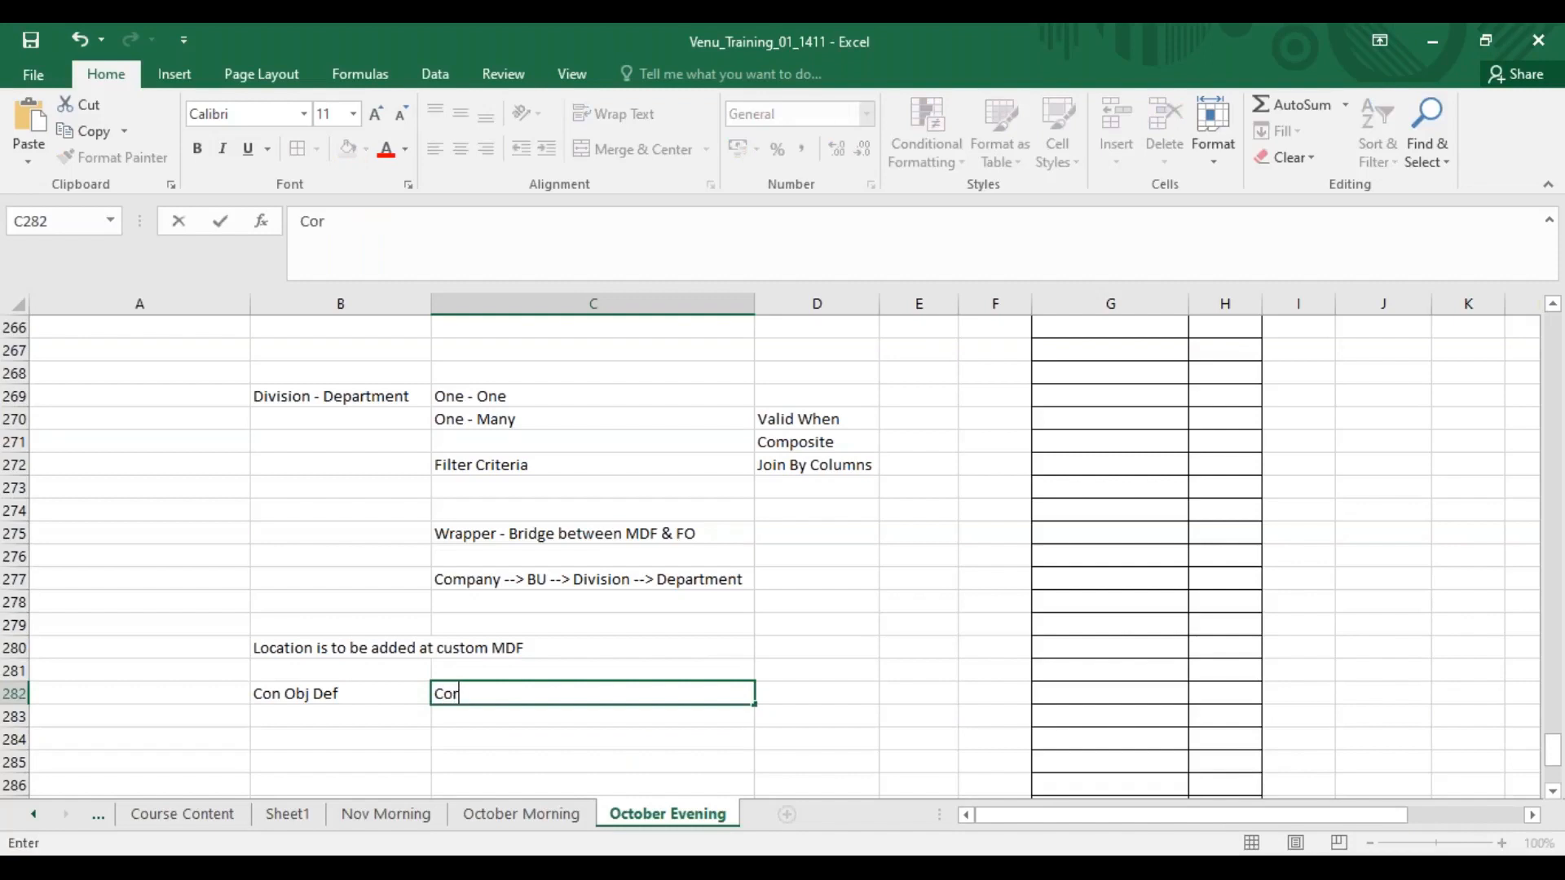
pyautogui.write('porate data model')
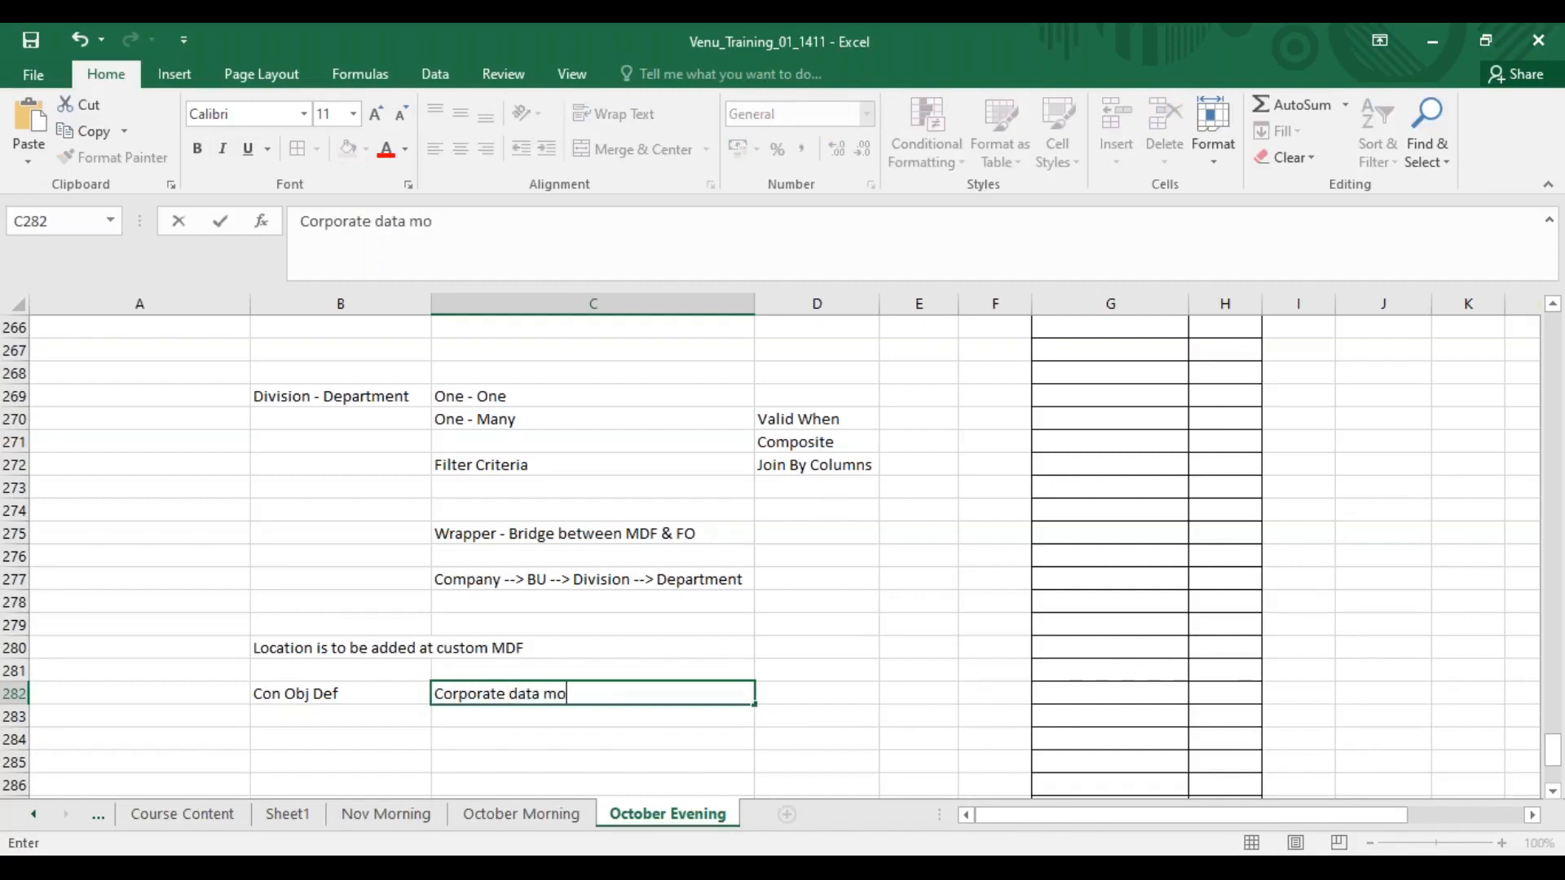
pyautogui.press('Return')
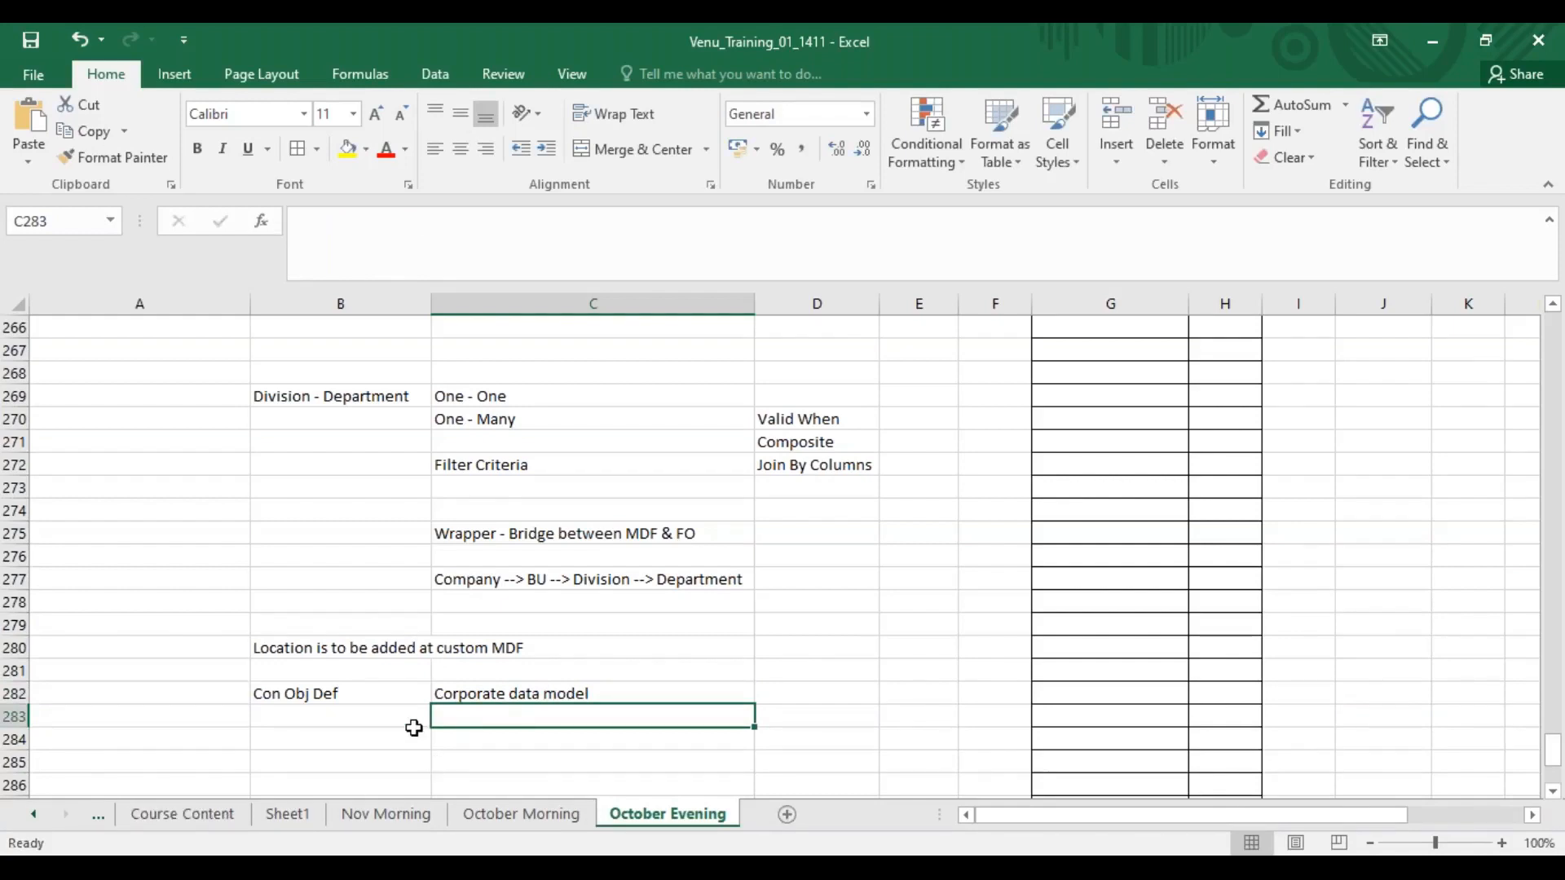
# Enter "custom mdf" in B283 and "location" in C283.
pyautogui.click(385, 716)
pyautogui.write('custom mdf')
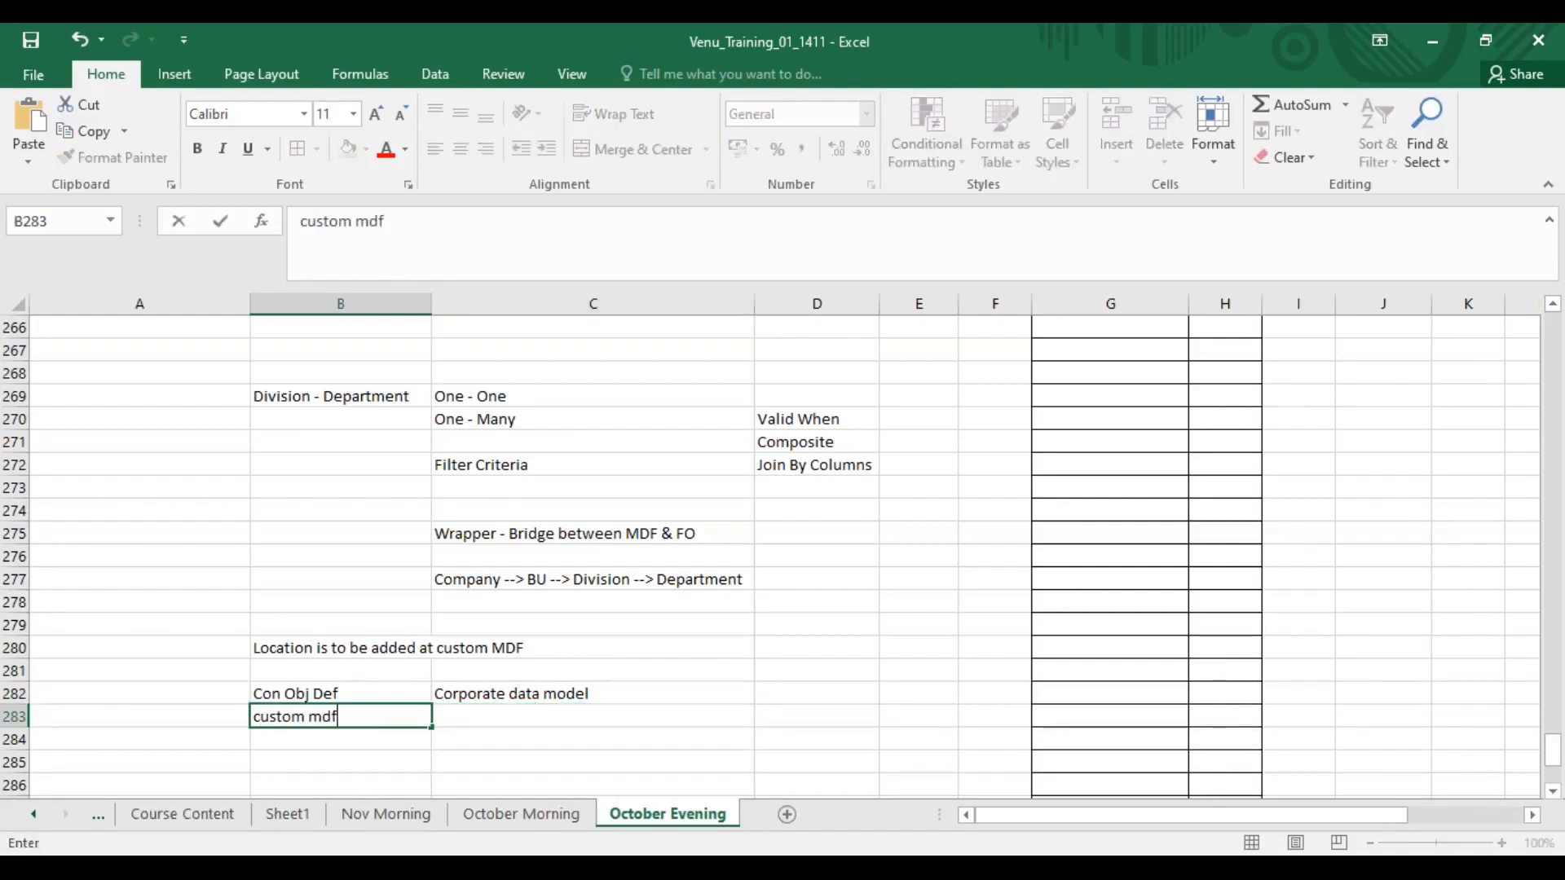
pyautogui.press('Tab')
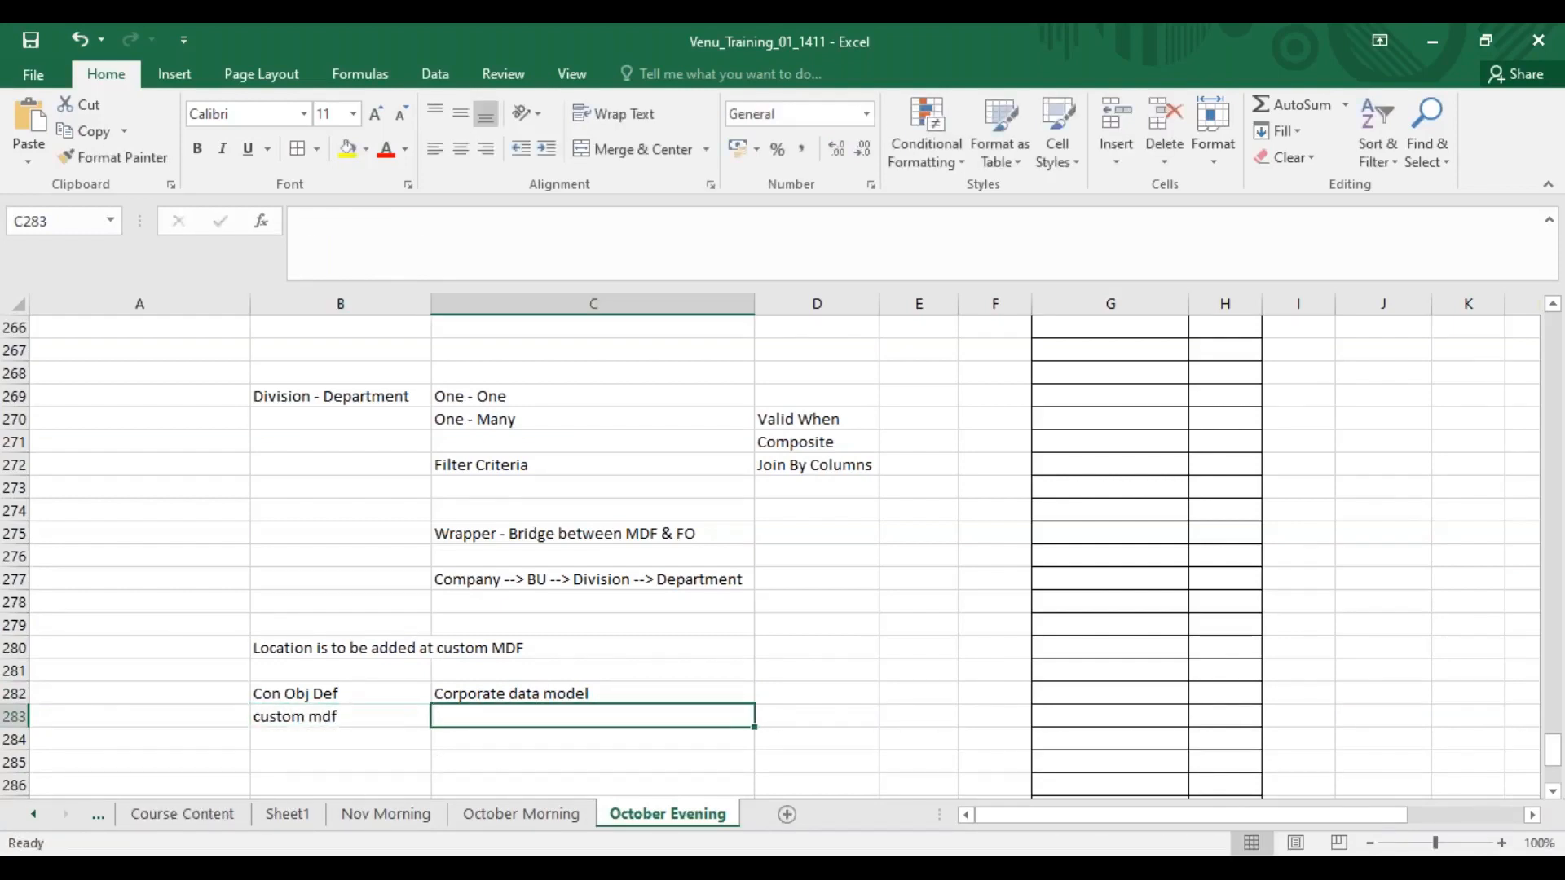
pyautogui.write('o')
pyautogui.press('BackSpace')
pyautogui.write('location')
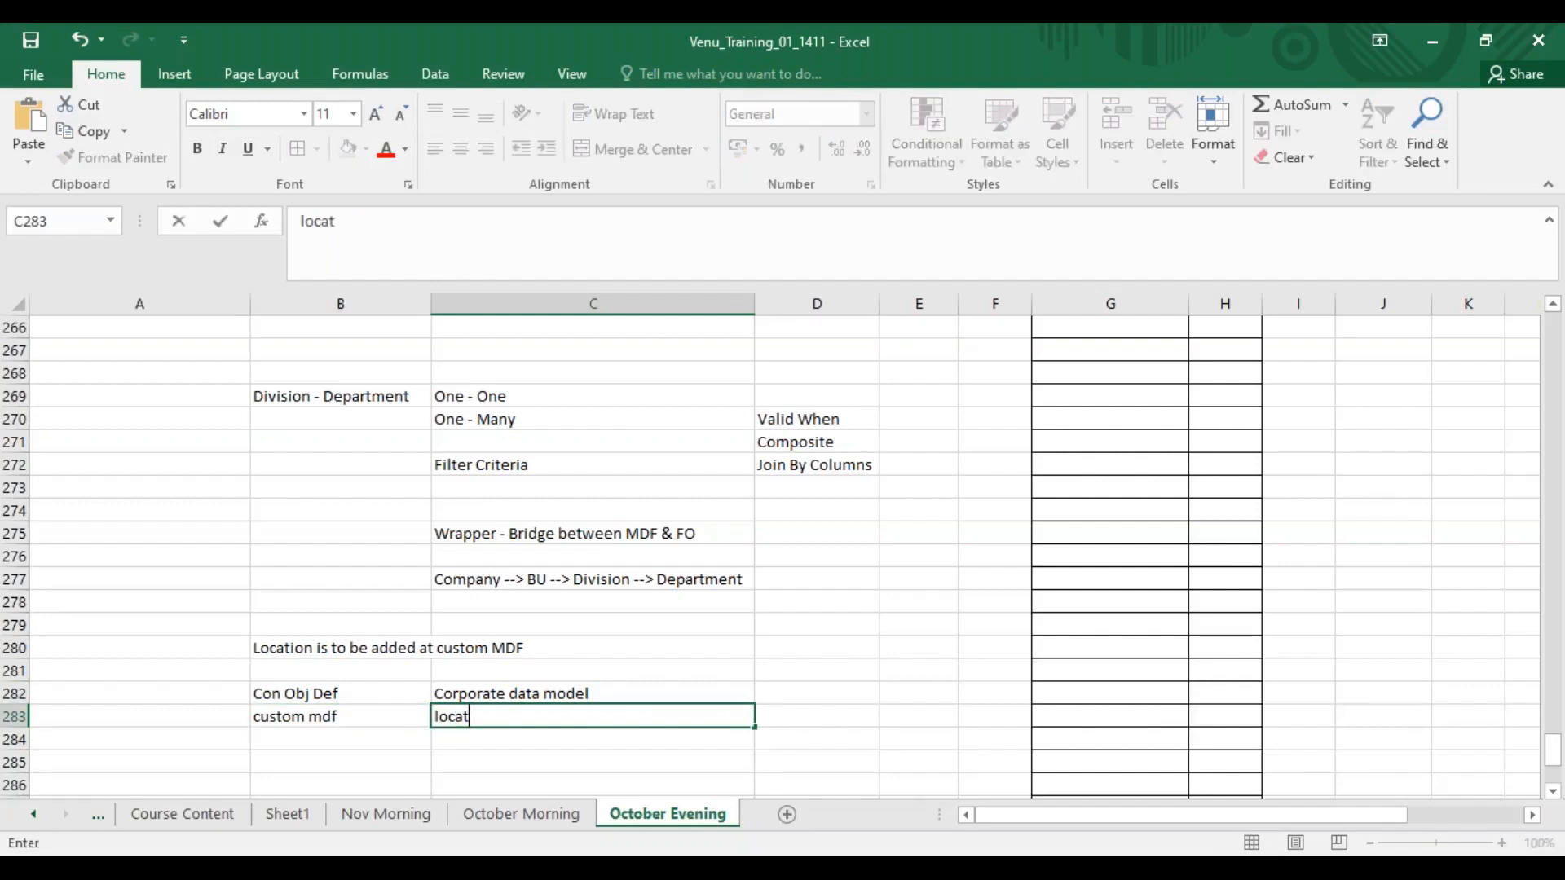
pyautogui.press('Return')
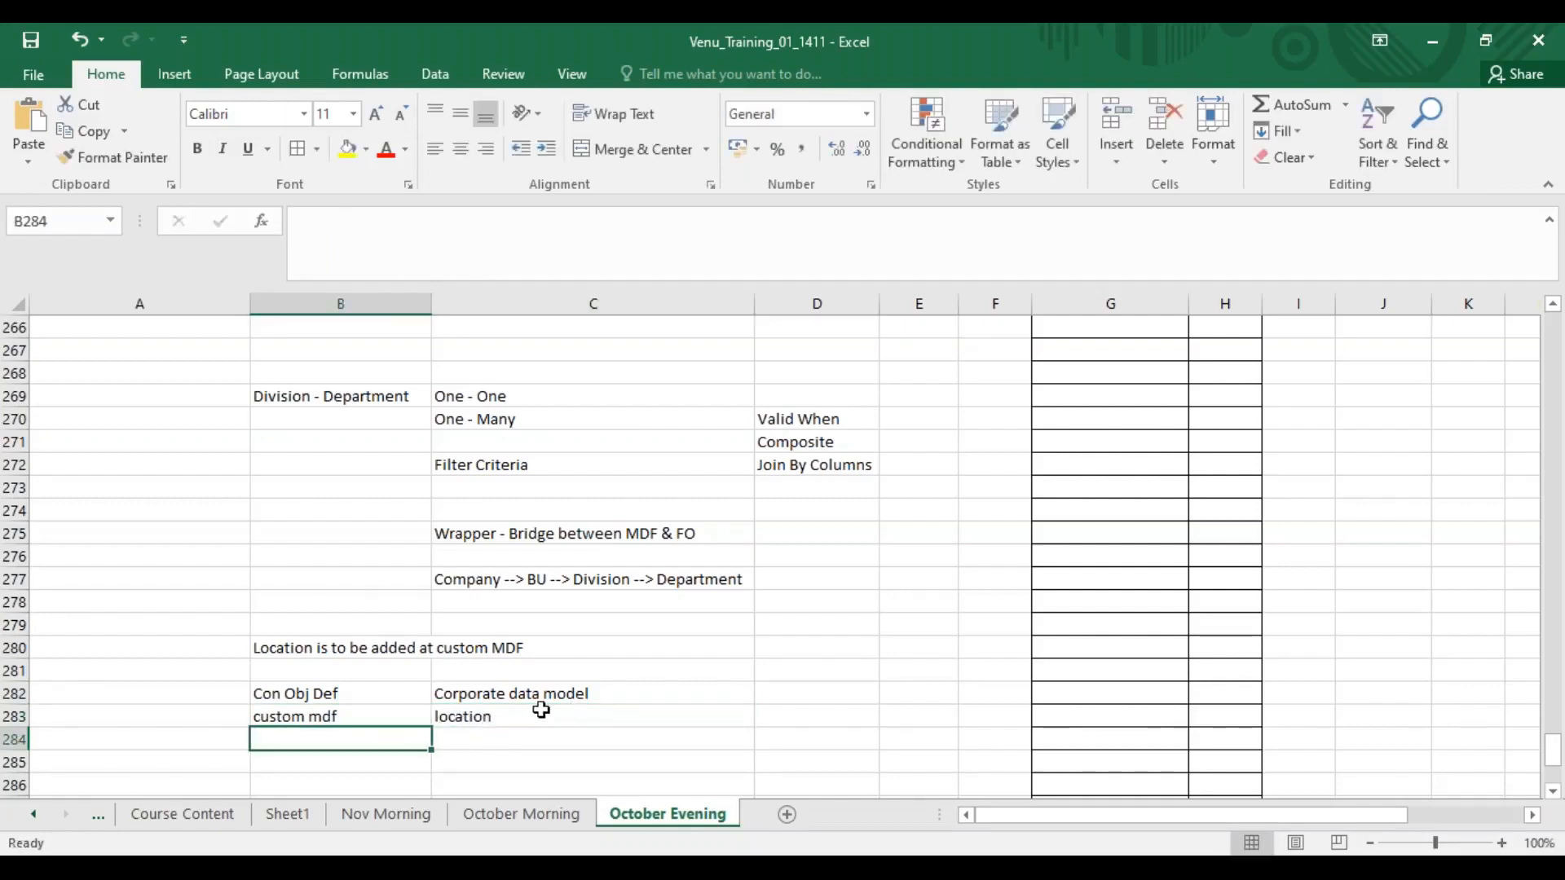
# Enter "location wrapper" in cell B284.
pyautogui.scroll(-4, 540, 709)
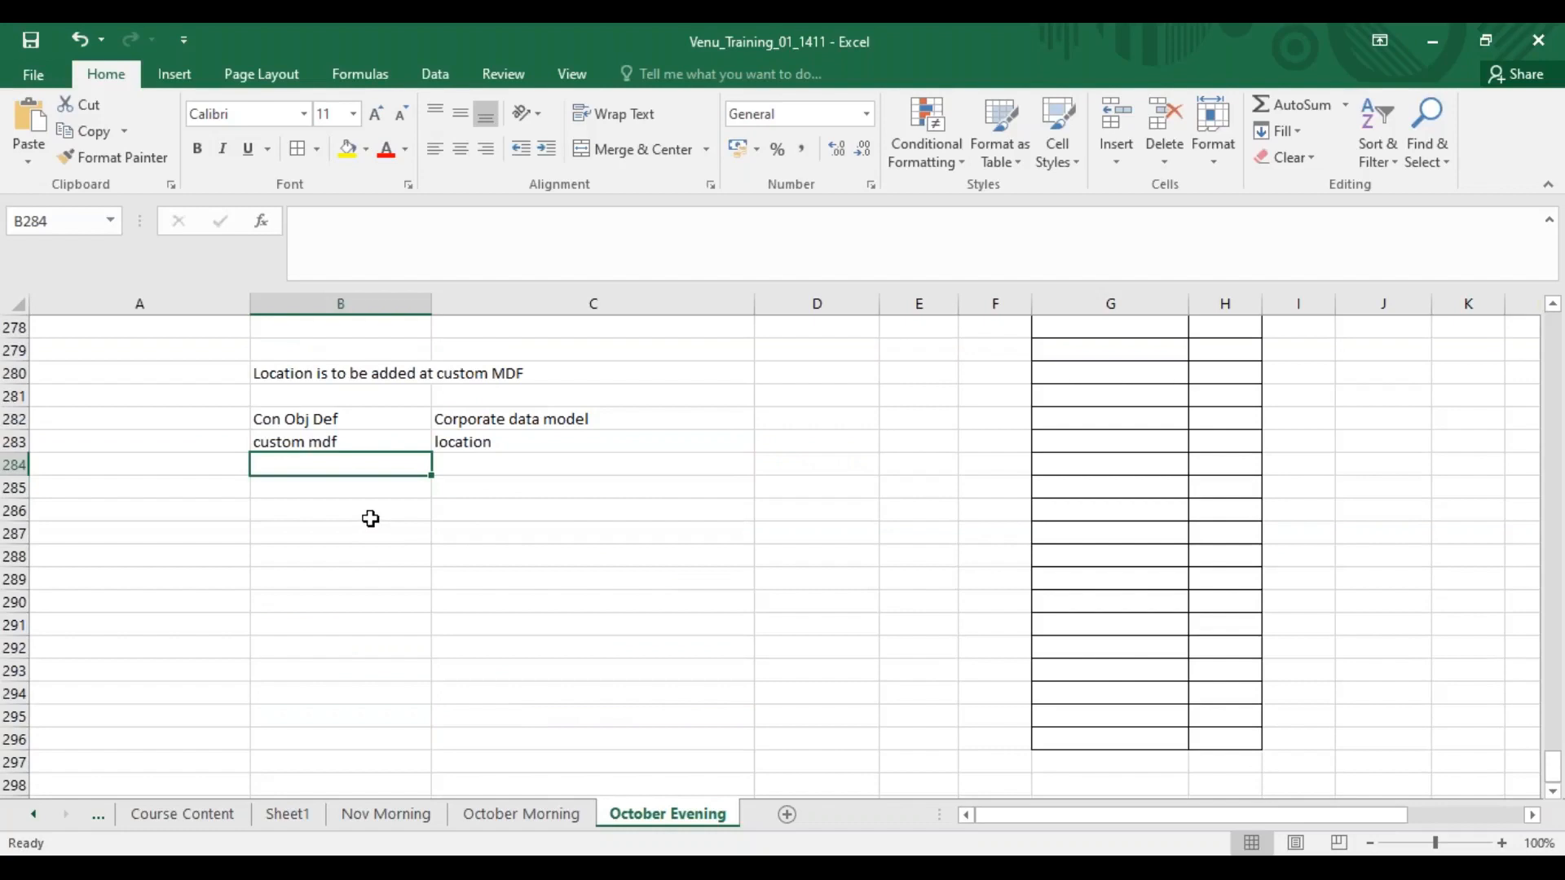
pyautogui.click(466, 443)
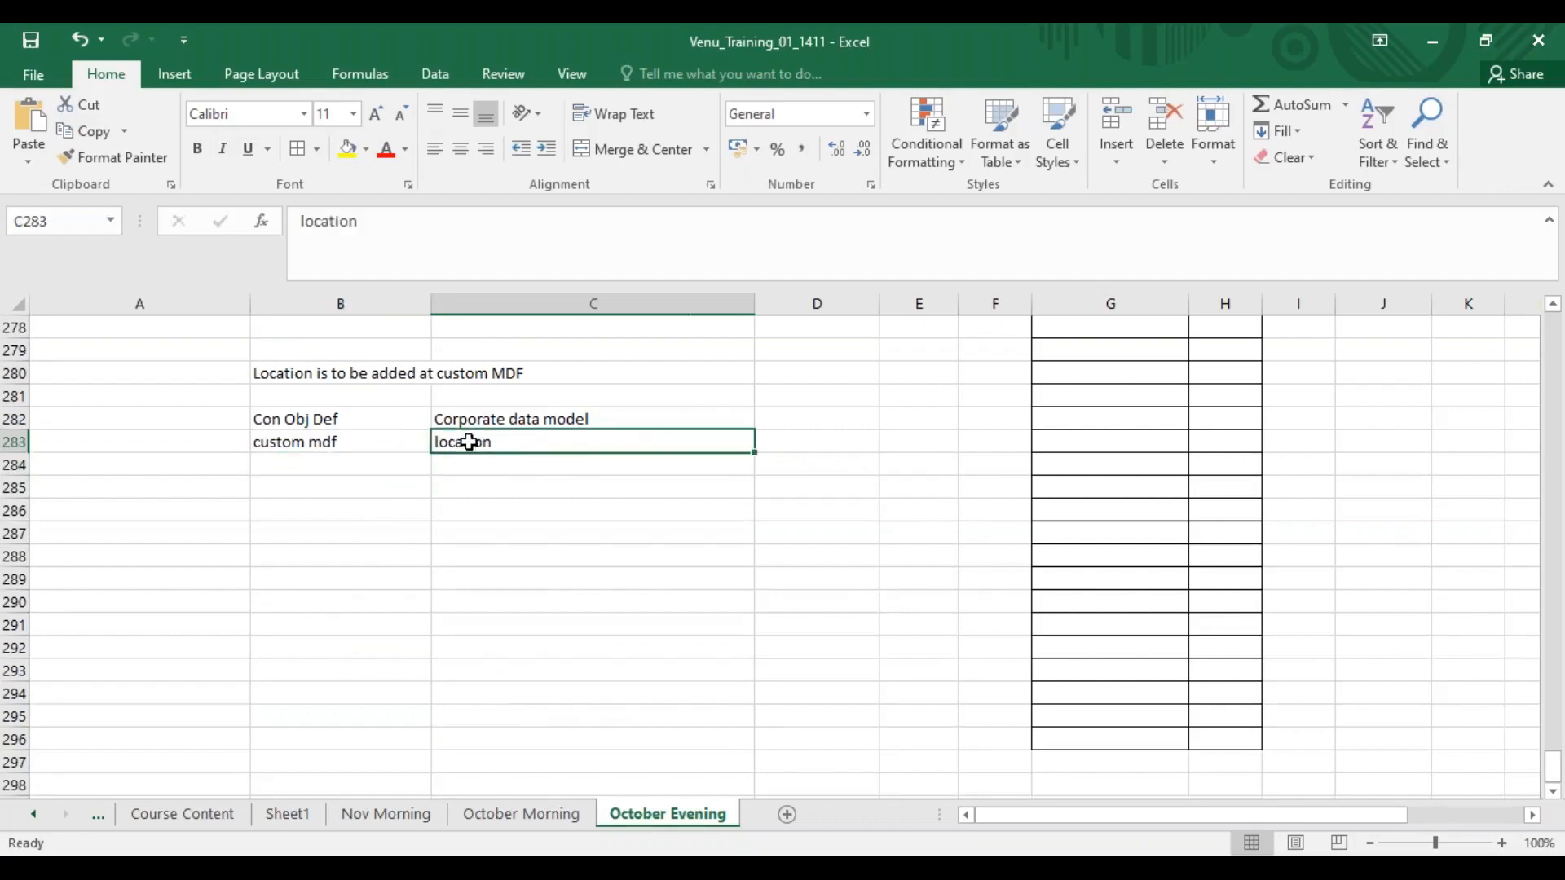
pyautogui.click(499, 418)
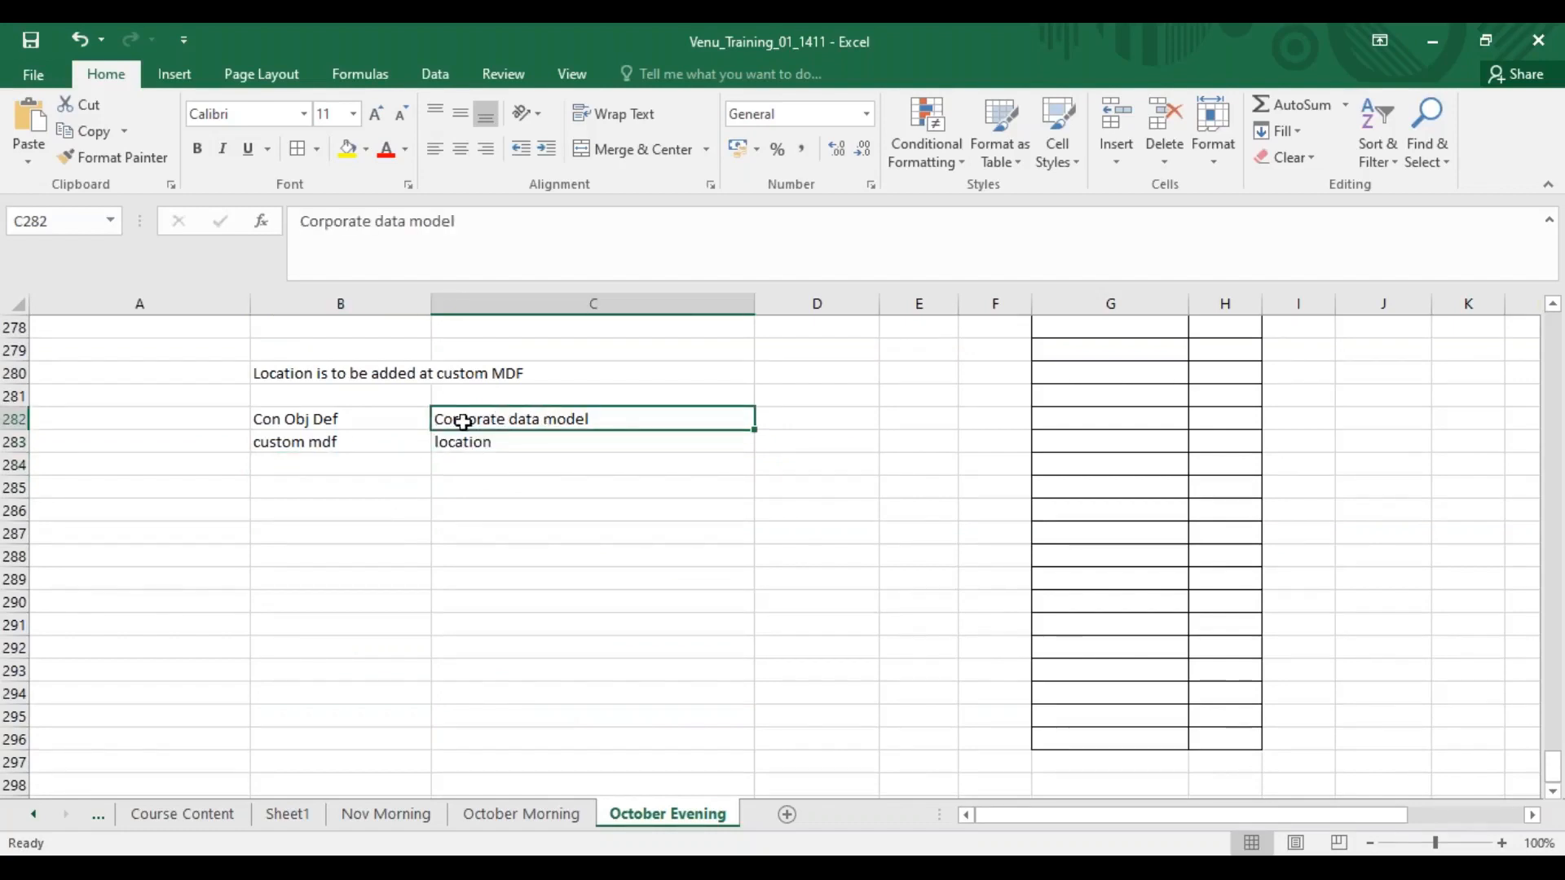
pyautogui.click(357, 438)
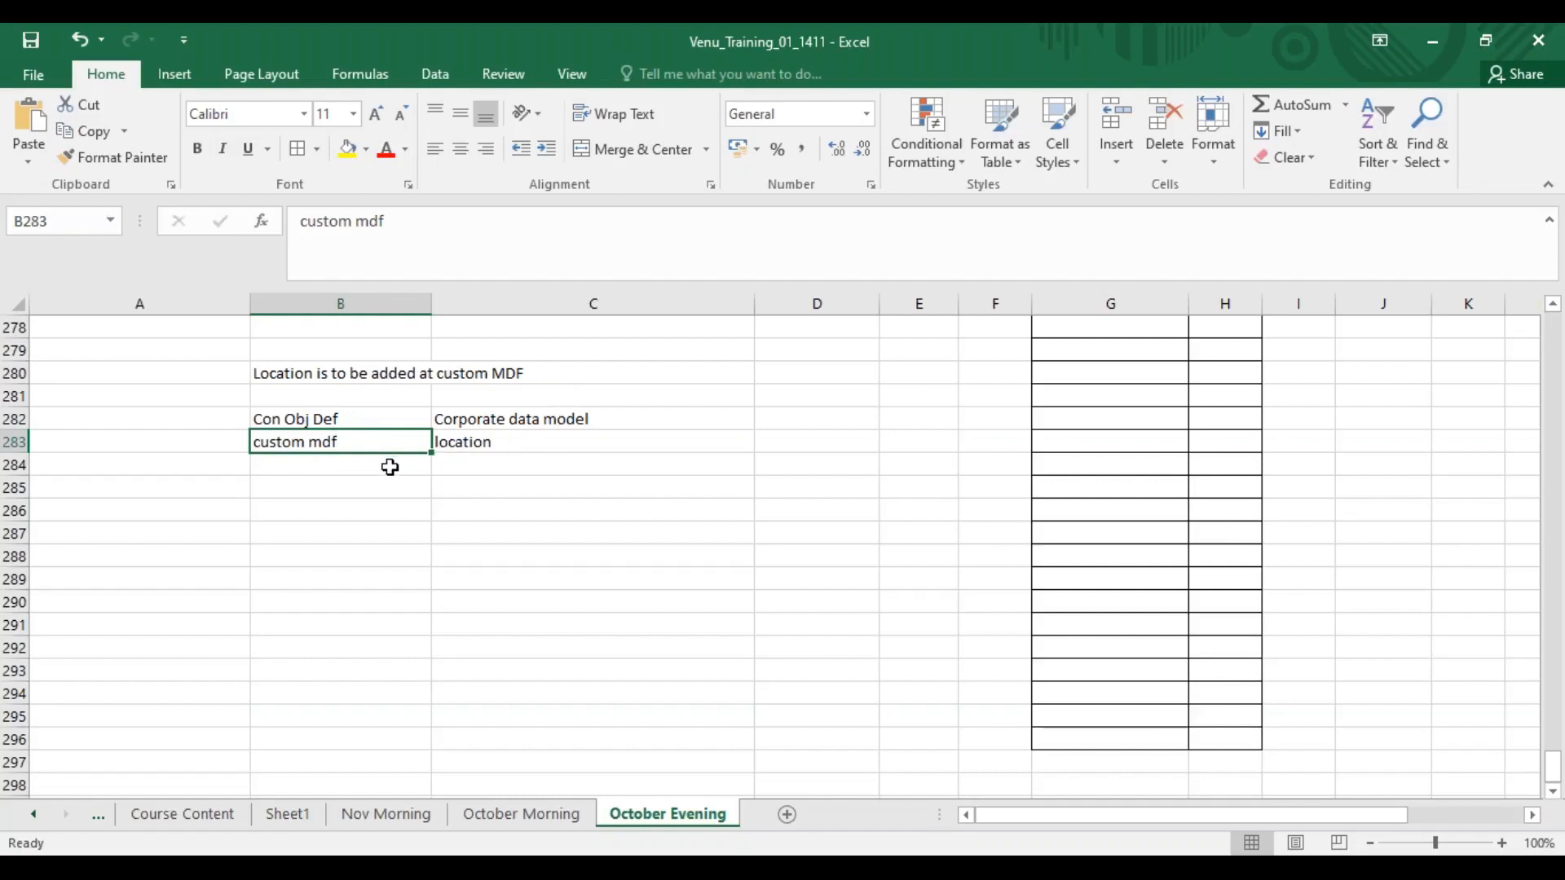
pyautogui.click(342, 468)
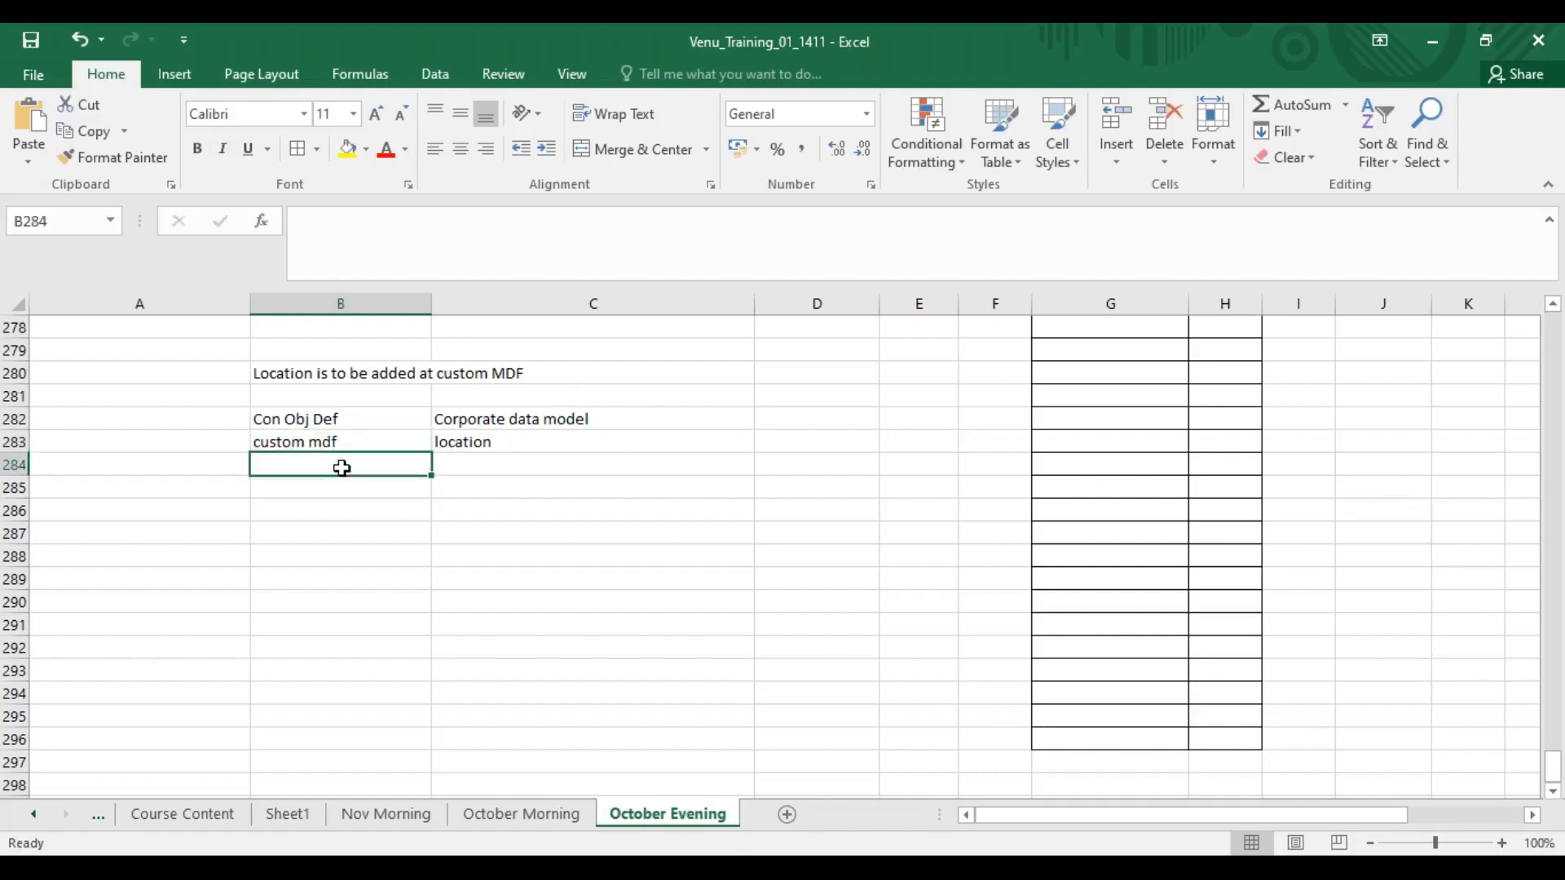
pyautogui.write('location wrapper')
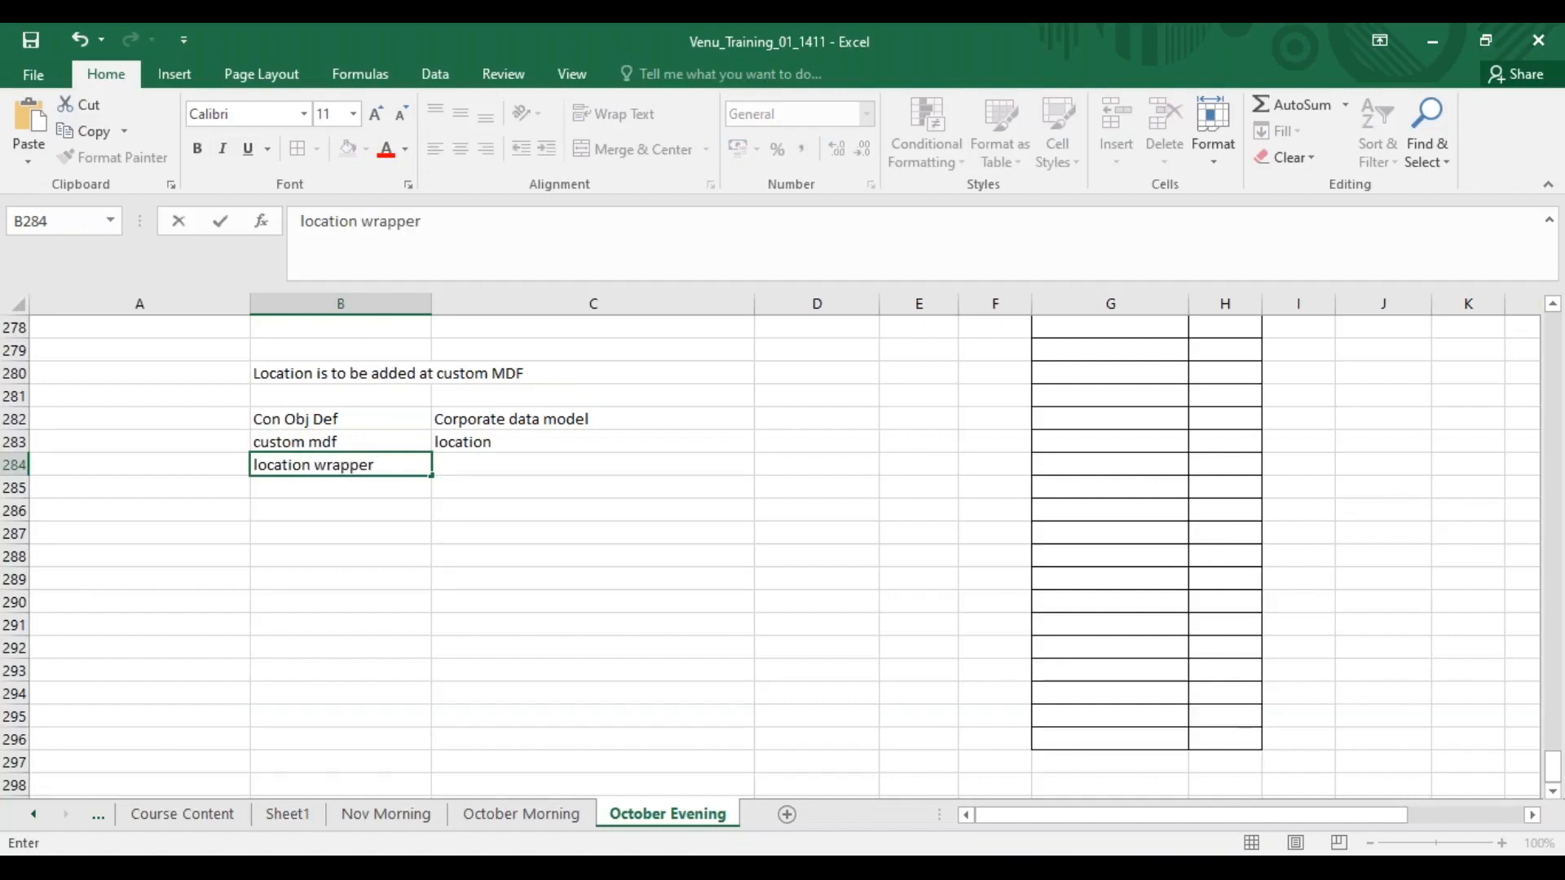
# List company, BU, DIV and Dep down cells C286 to C289 and select that range.
pyautogui.click(499, 442)
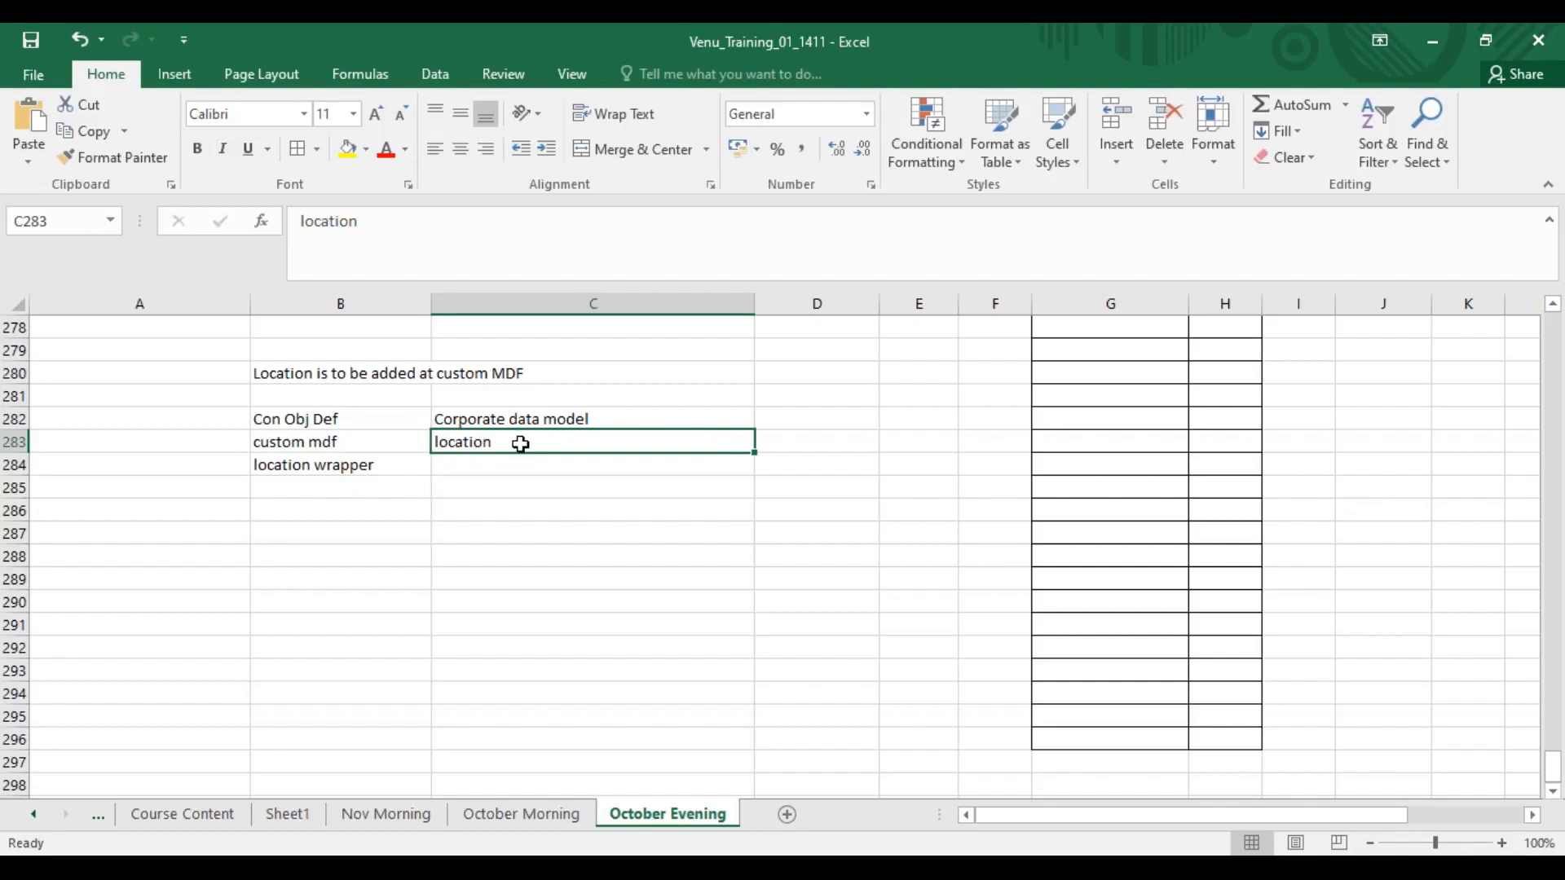
pyautogui.click(517, 417)
pyautogui.click(519, 444)
pyautogui.click(515, 468)
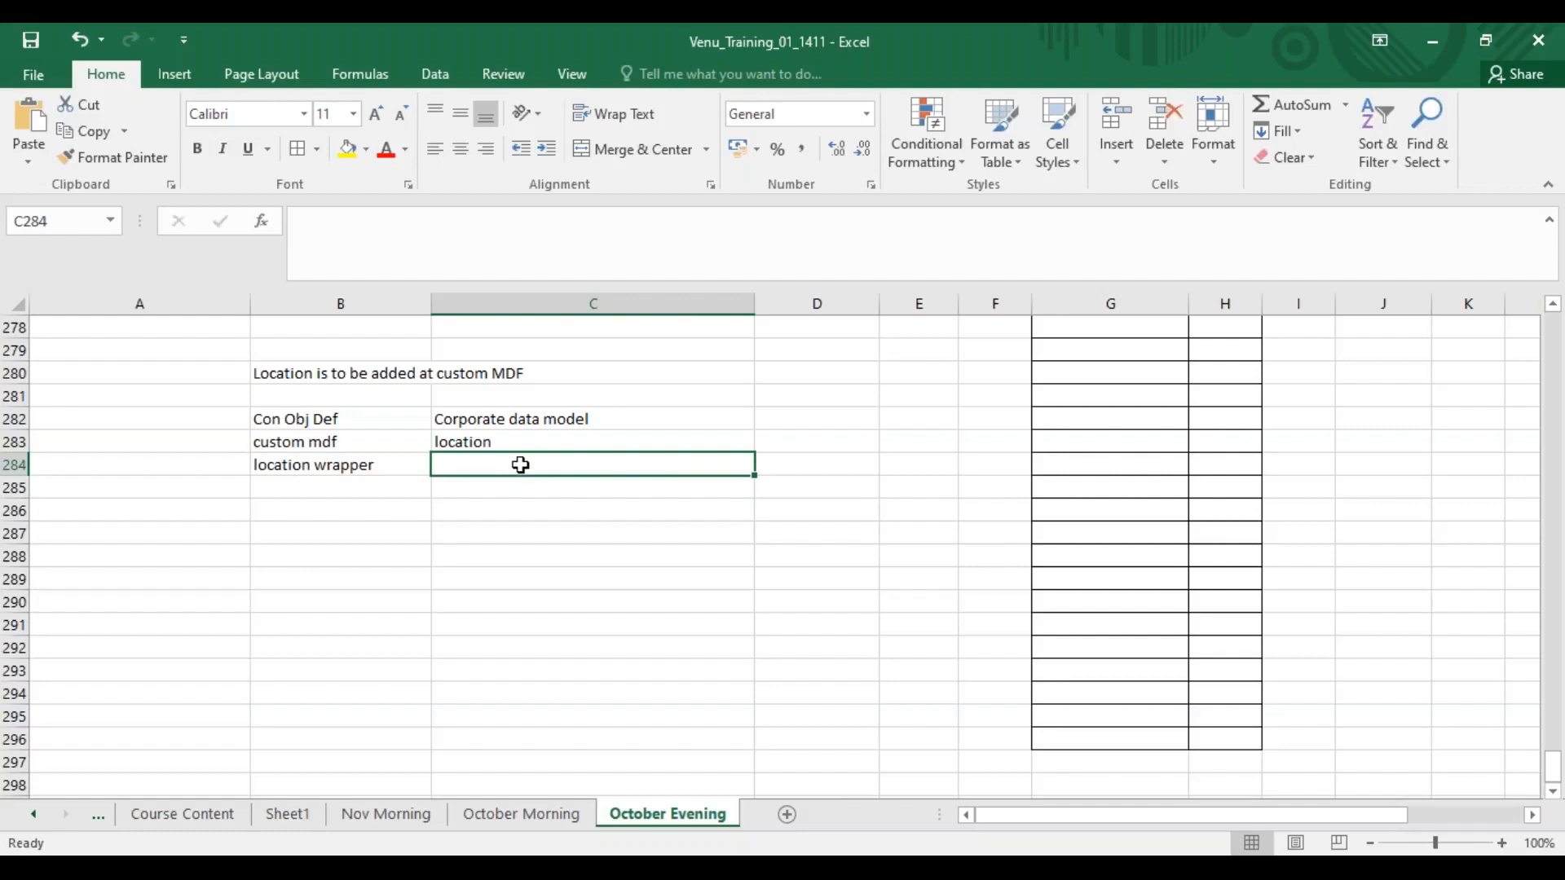
pyautogui.click(537, 507)
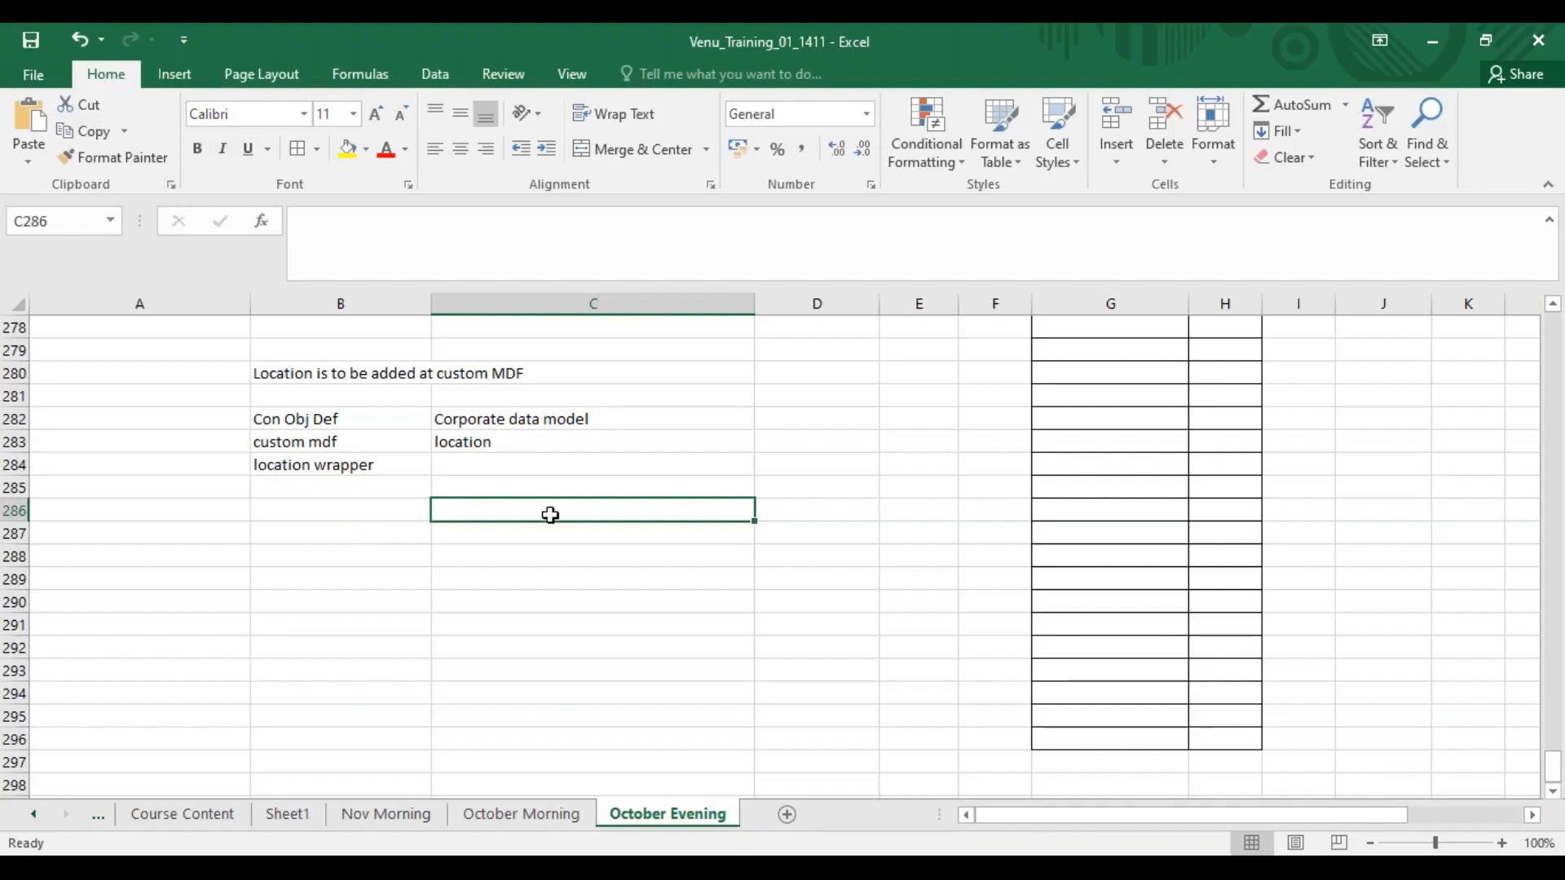
pyautogui.write('company')
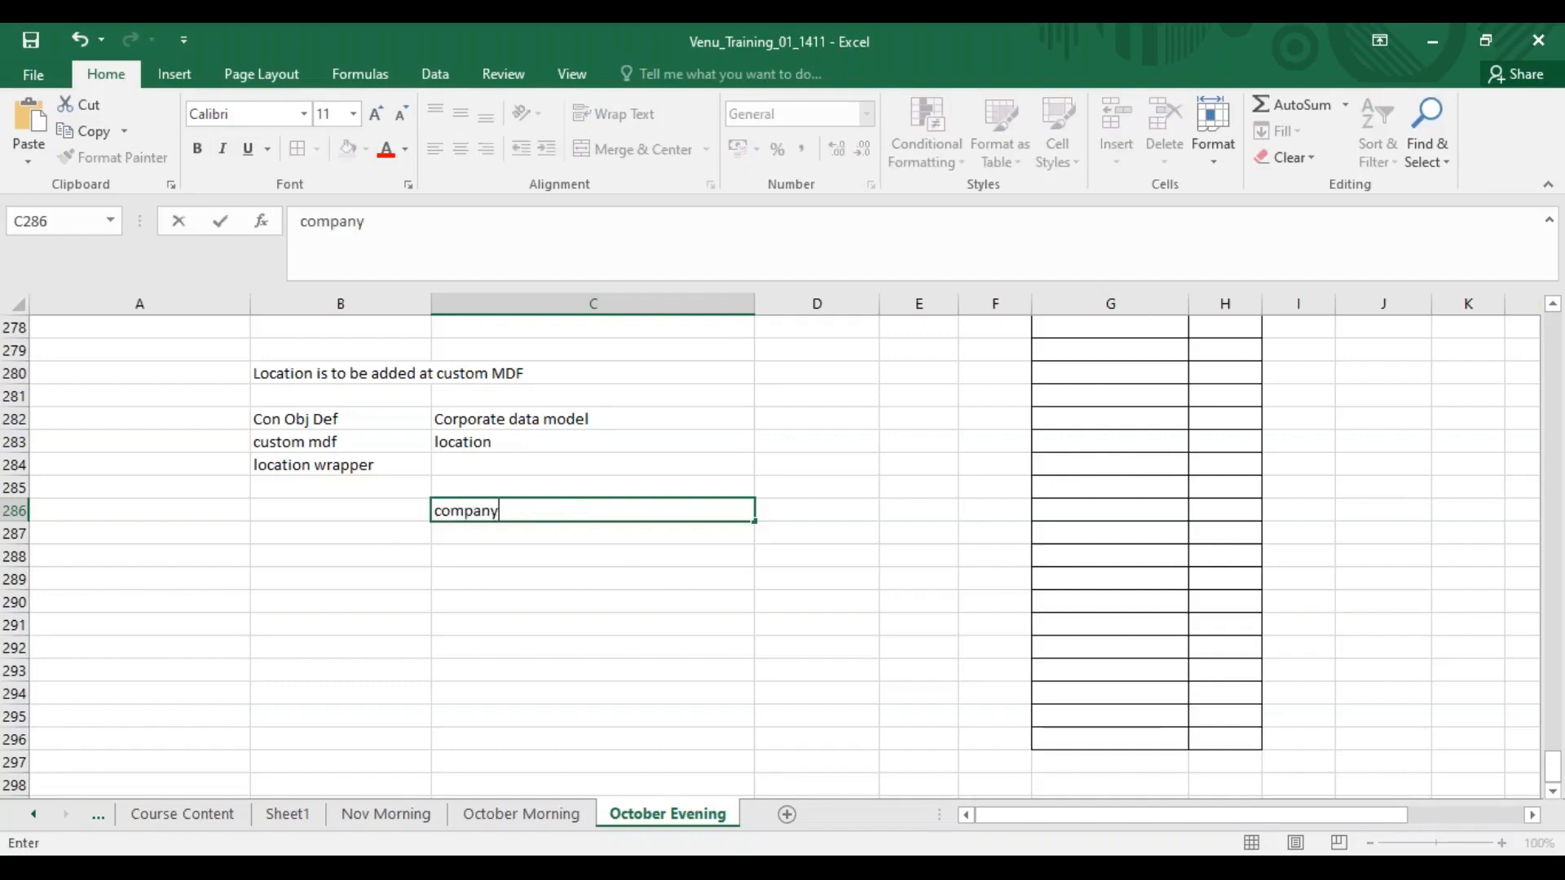
pyautogui.press('Return')
pyautogui.write('BU')
pyautogui.press('Return')
pyautogui.write('DIV')
pyautogui.press('Return')
pyautogui.write('Dep')
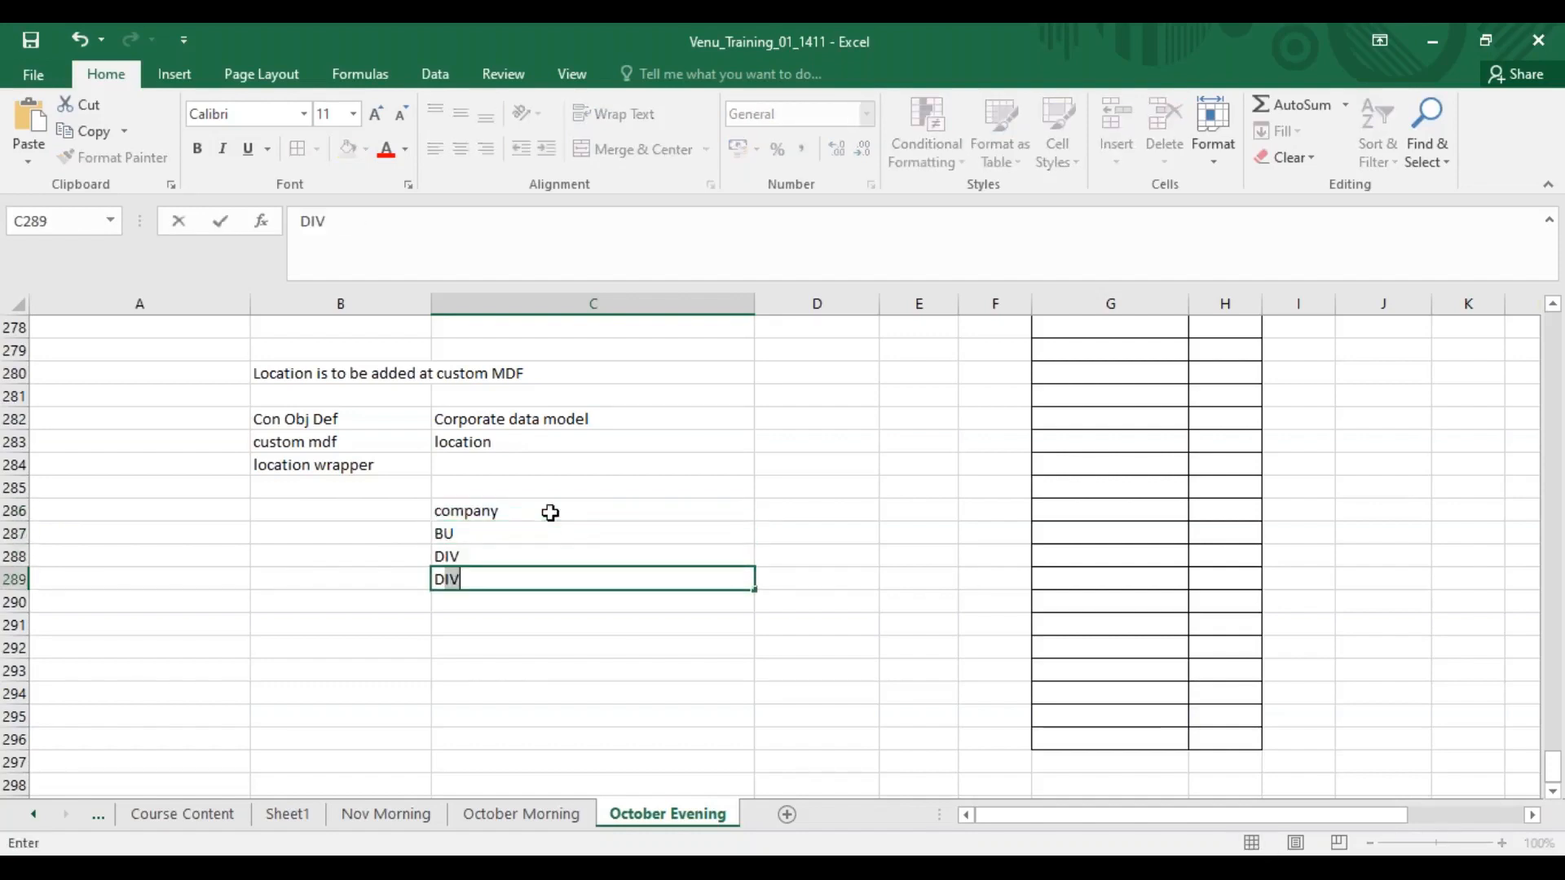
pyautogui.press('Return')
pyautogui.moveTo(587, 514); pyautogui.dragTo(586, 584)
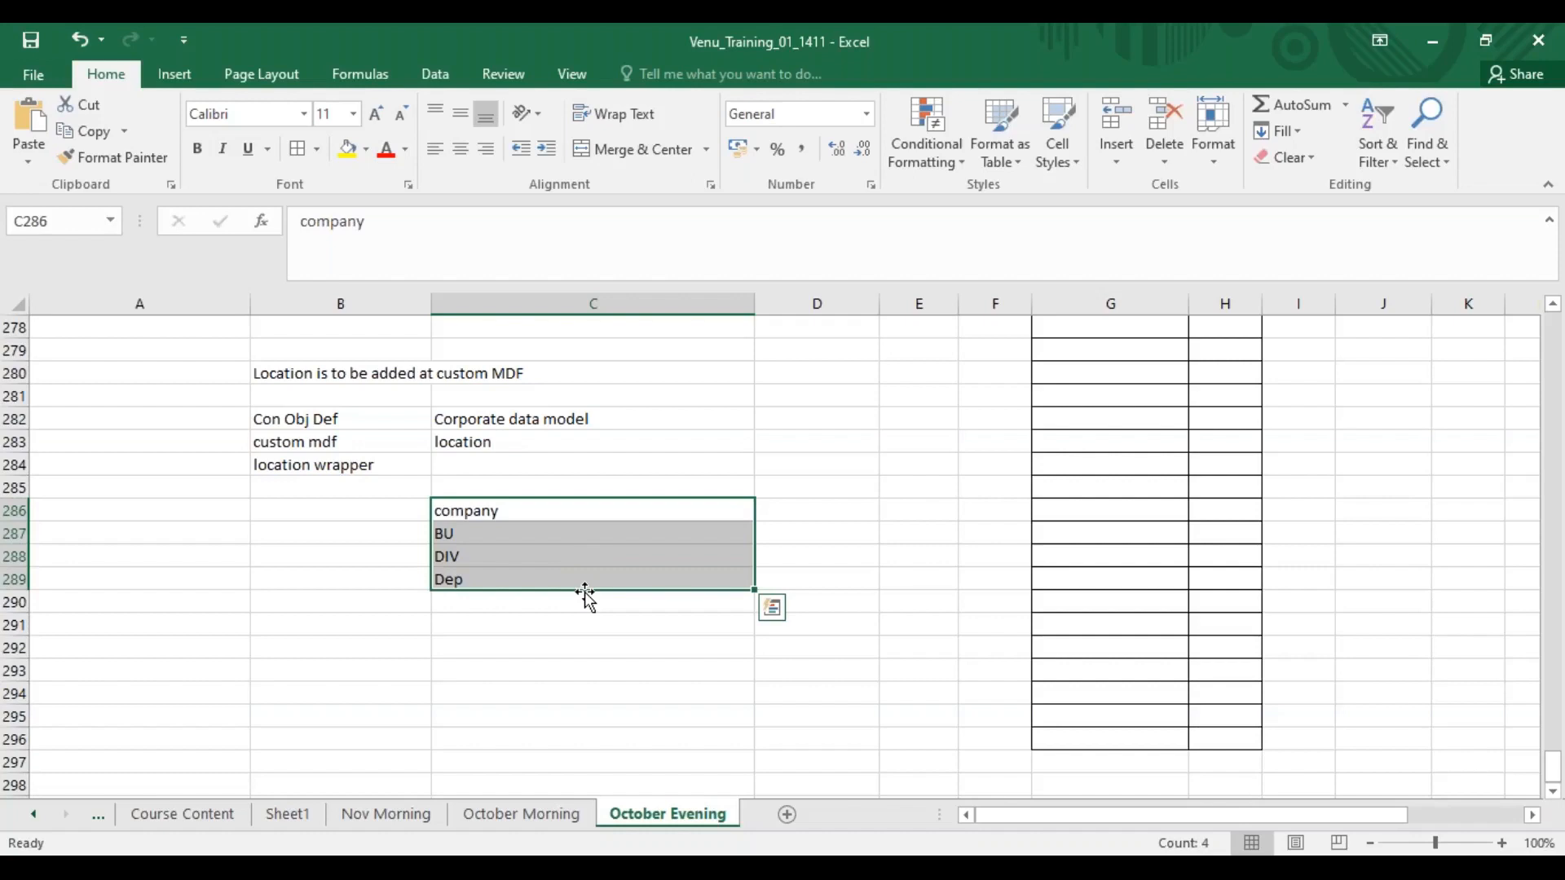
# Add "Function" below Dep in cell C290.
pyautogui.click(463, 603)
pyautogui.write('Function')
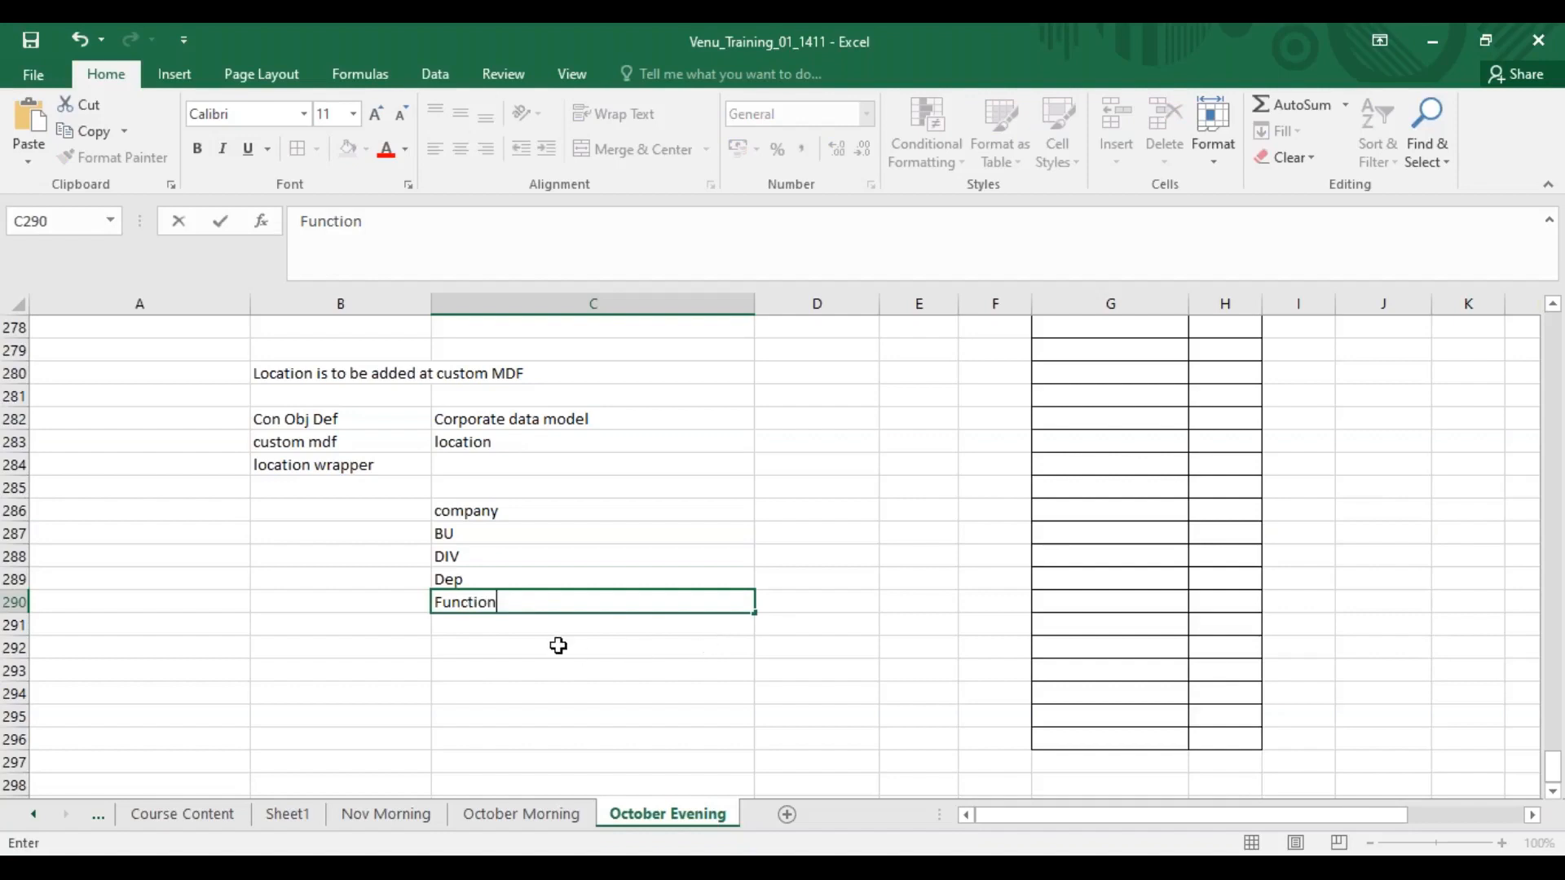
pyautogui.press('Return')
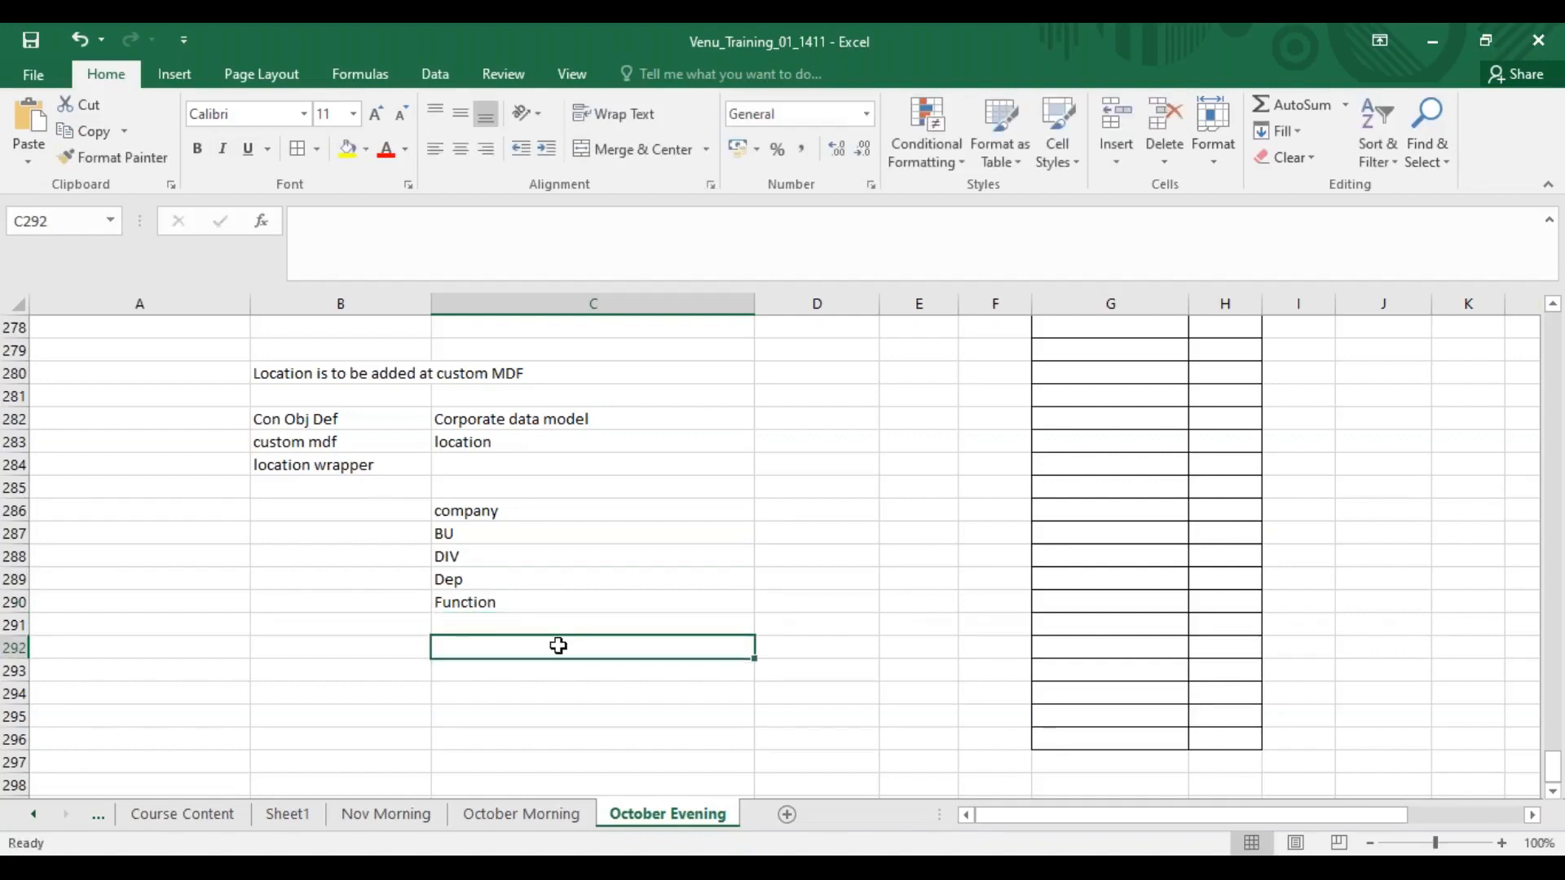
# Reorder the hierarchy list so Function sits in C289 above Dep in C290.
pyautogui.click(493, 584)
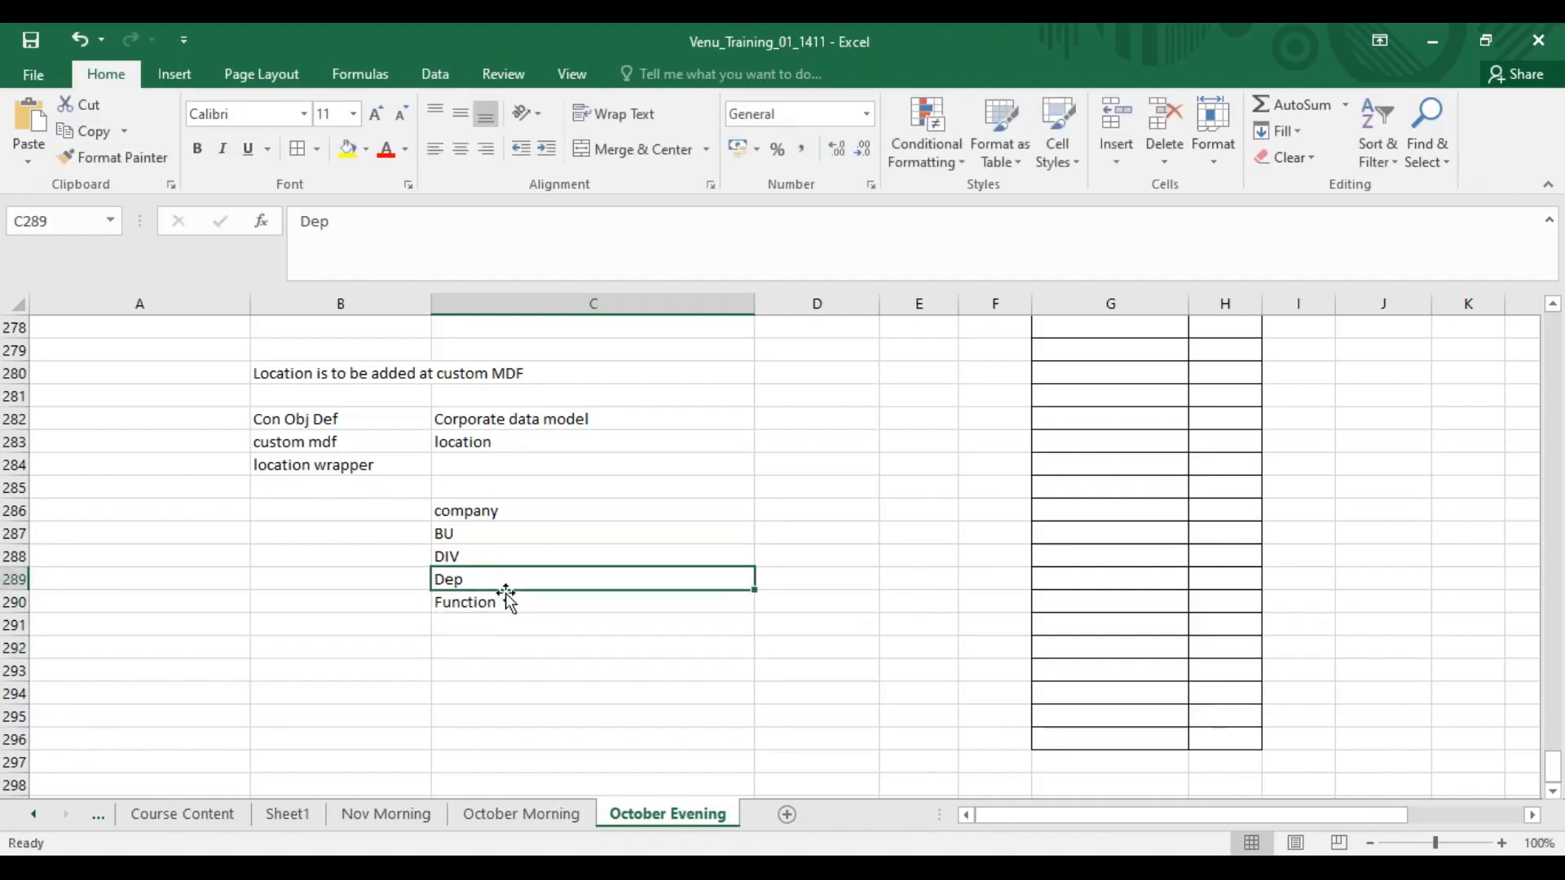
pyautogui.hotkey('ctrl', 'c')
pyautogui.click(477, 629)
pyautogui.hotkey('ctrl', 'v')
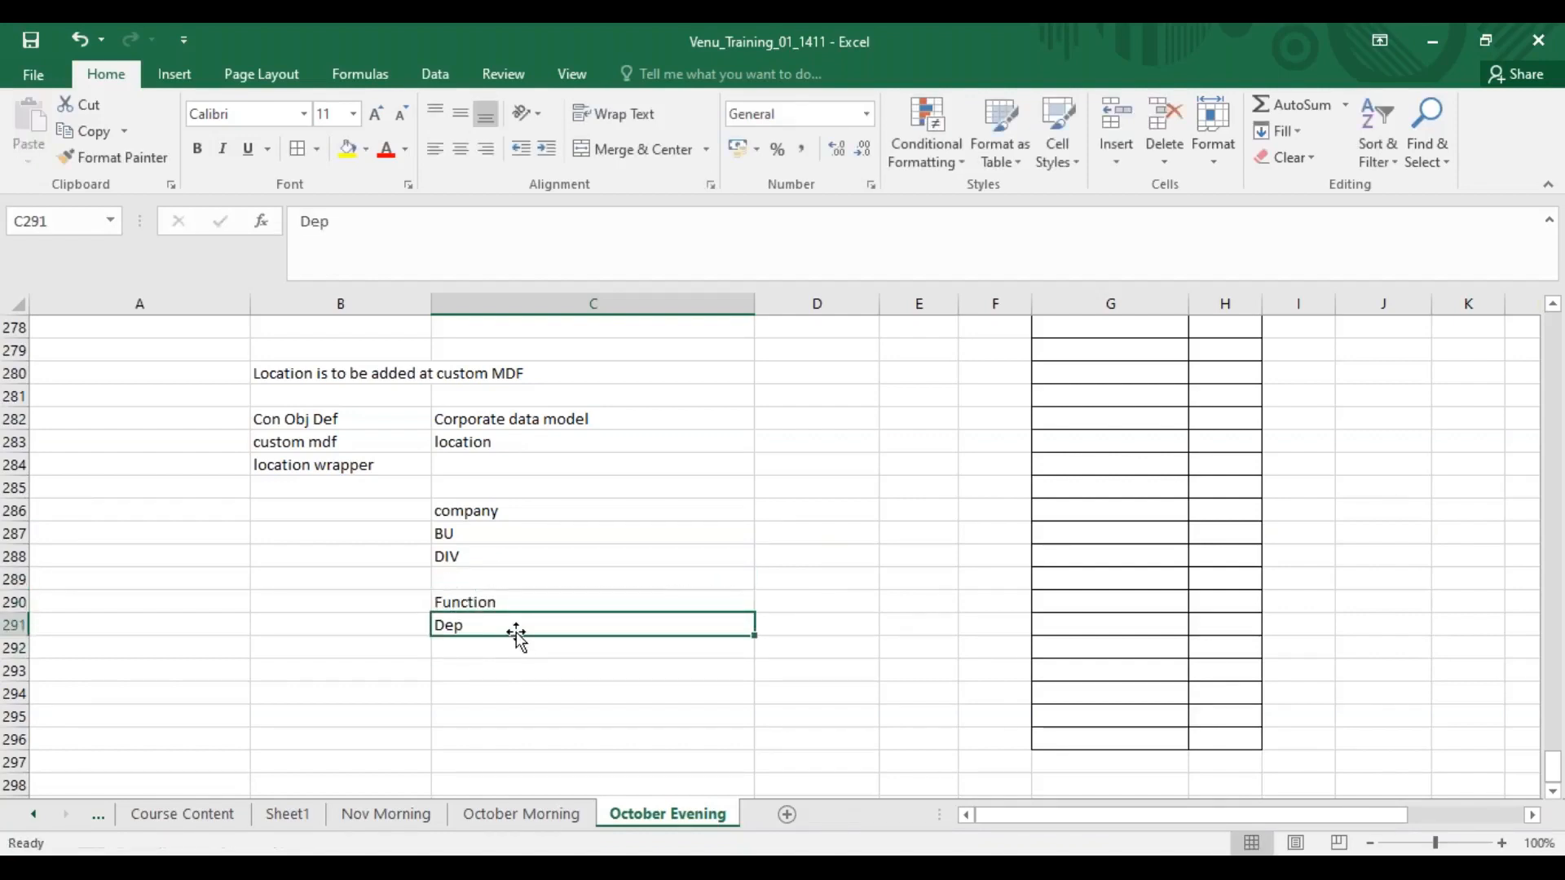
pyautogui.moveTo(487, 601); pyautogui.dragTo(520, 576)
pyautogui.hotkey('ctrl', 'c')
pyautogui.click(581, 639)
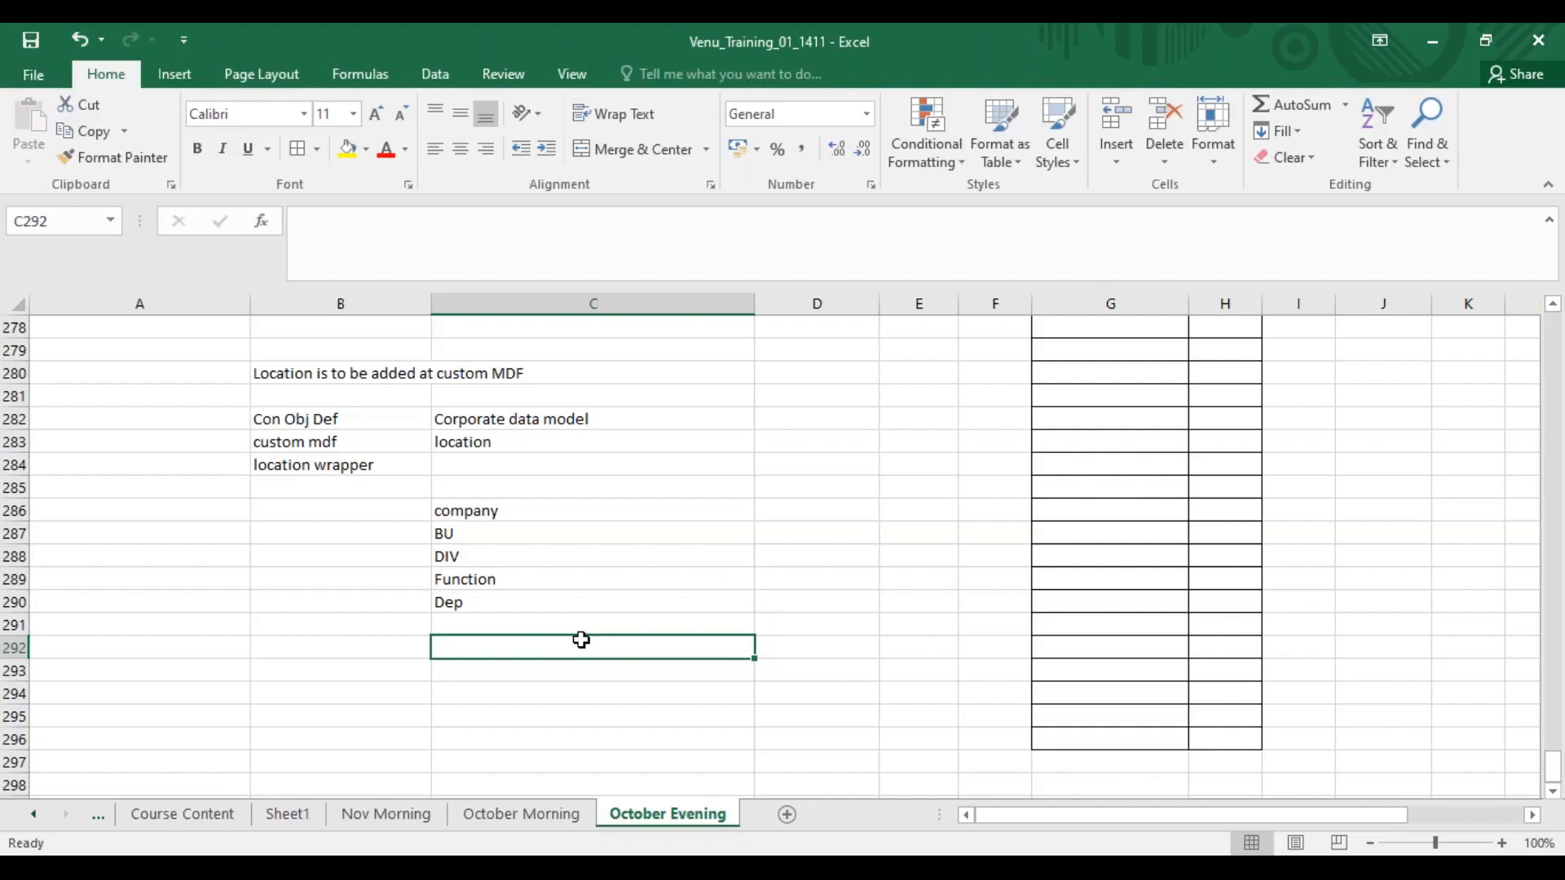
pyautogui.click(471, 558)
pyautogui.click(472, 607)
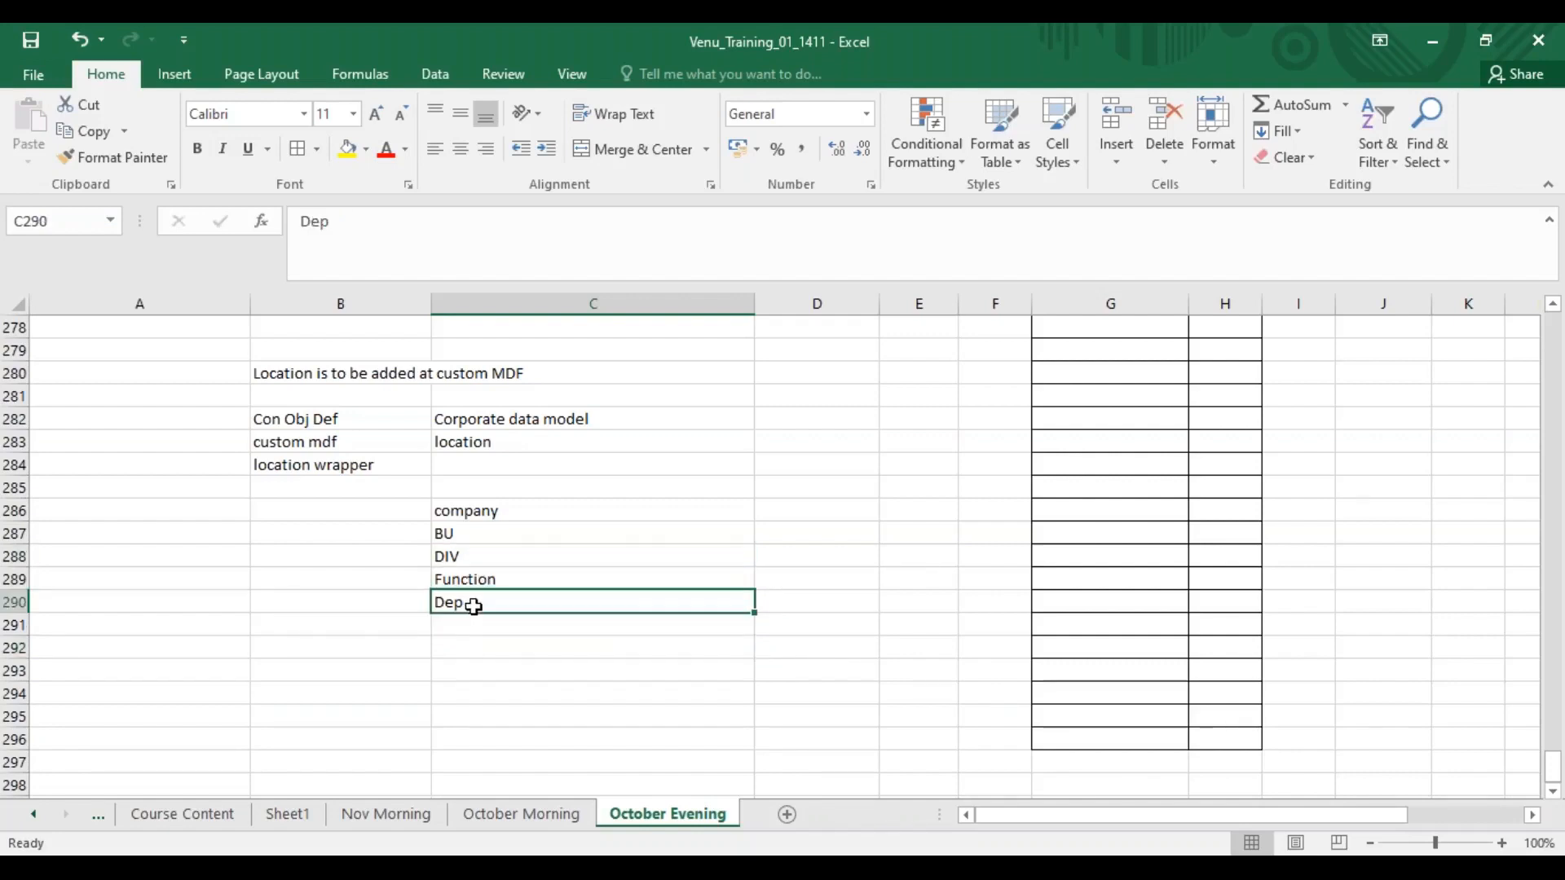
pyautogui.click(501, 578)
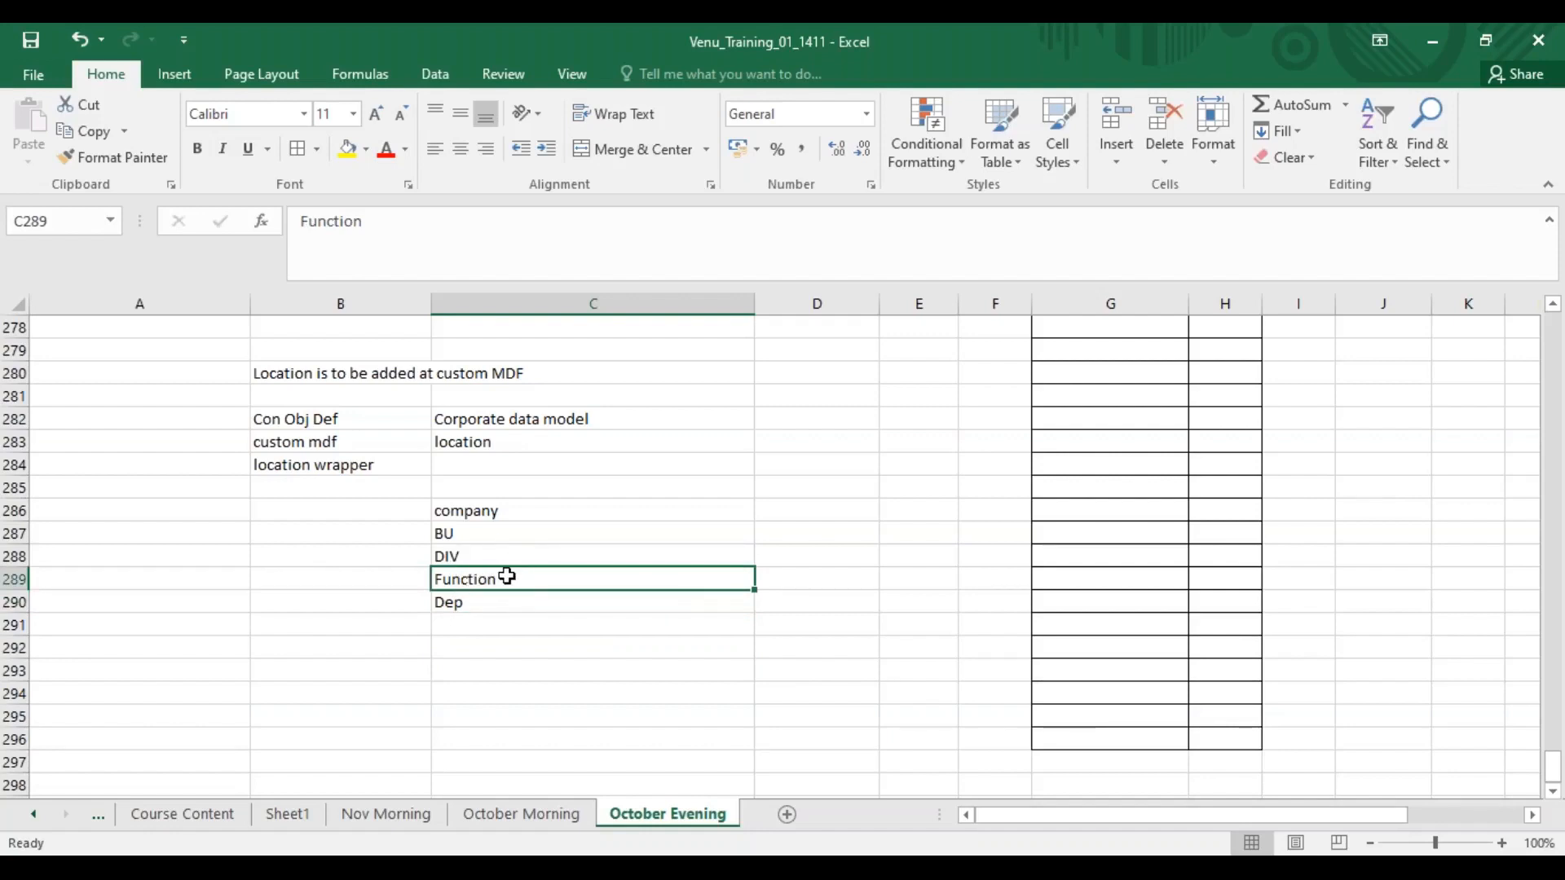
pyautogui.click(453, 603)
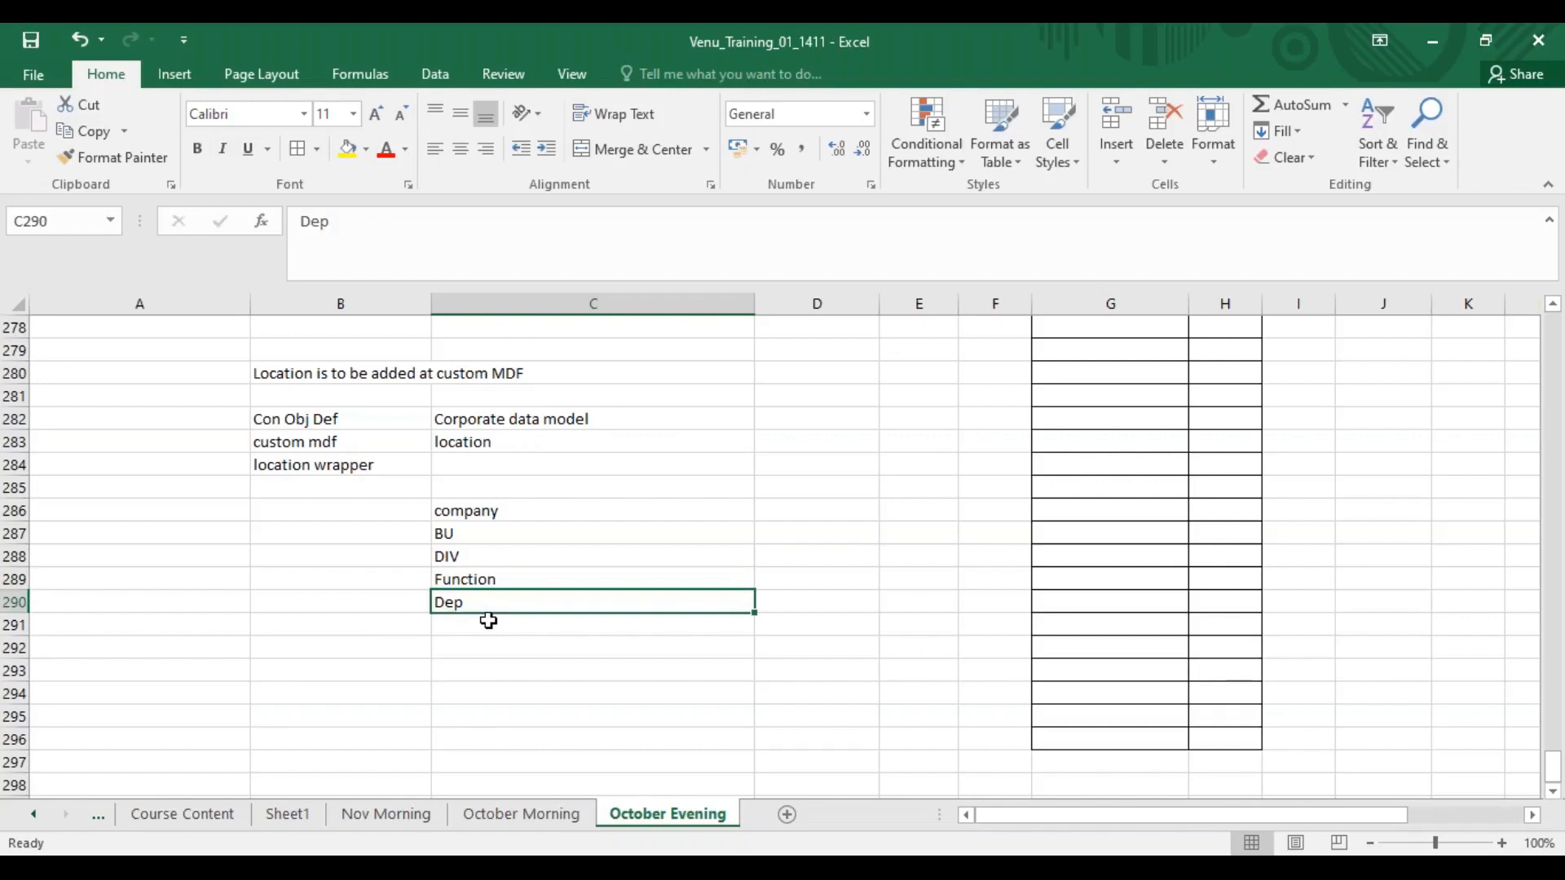
# Clear the whole company-to-Dep hierarchy list from cells C286 to C290.
pyautogui.moveTo(500, 510); pyautogui.dragTo(510, 603)
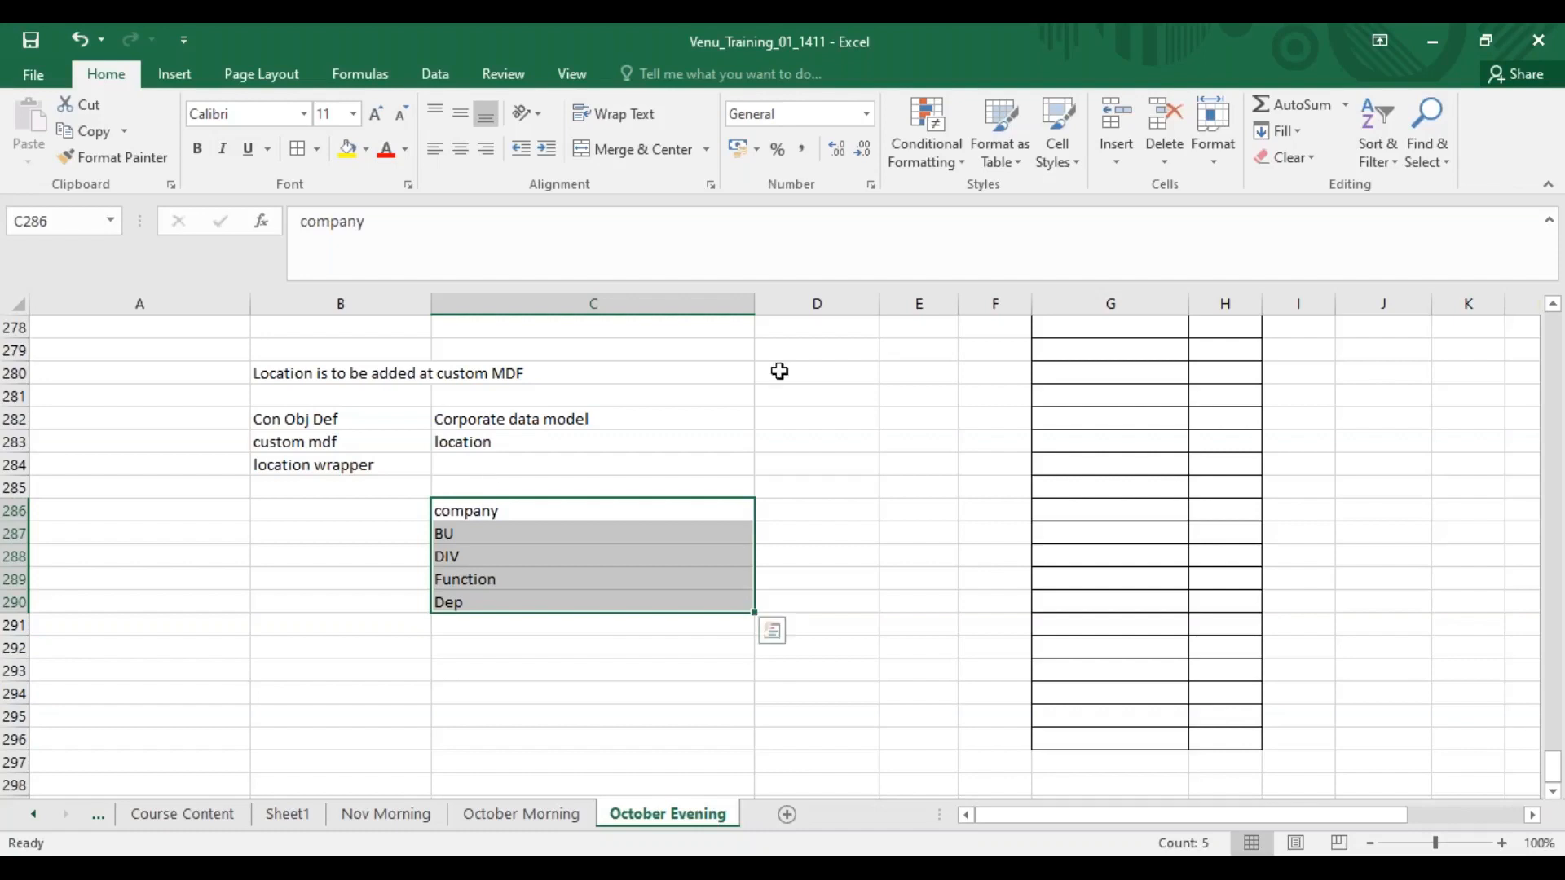
pyautogui.click(1110, 47)
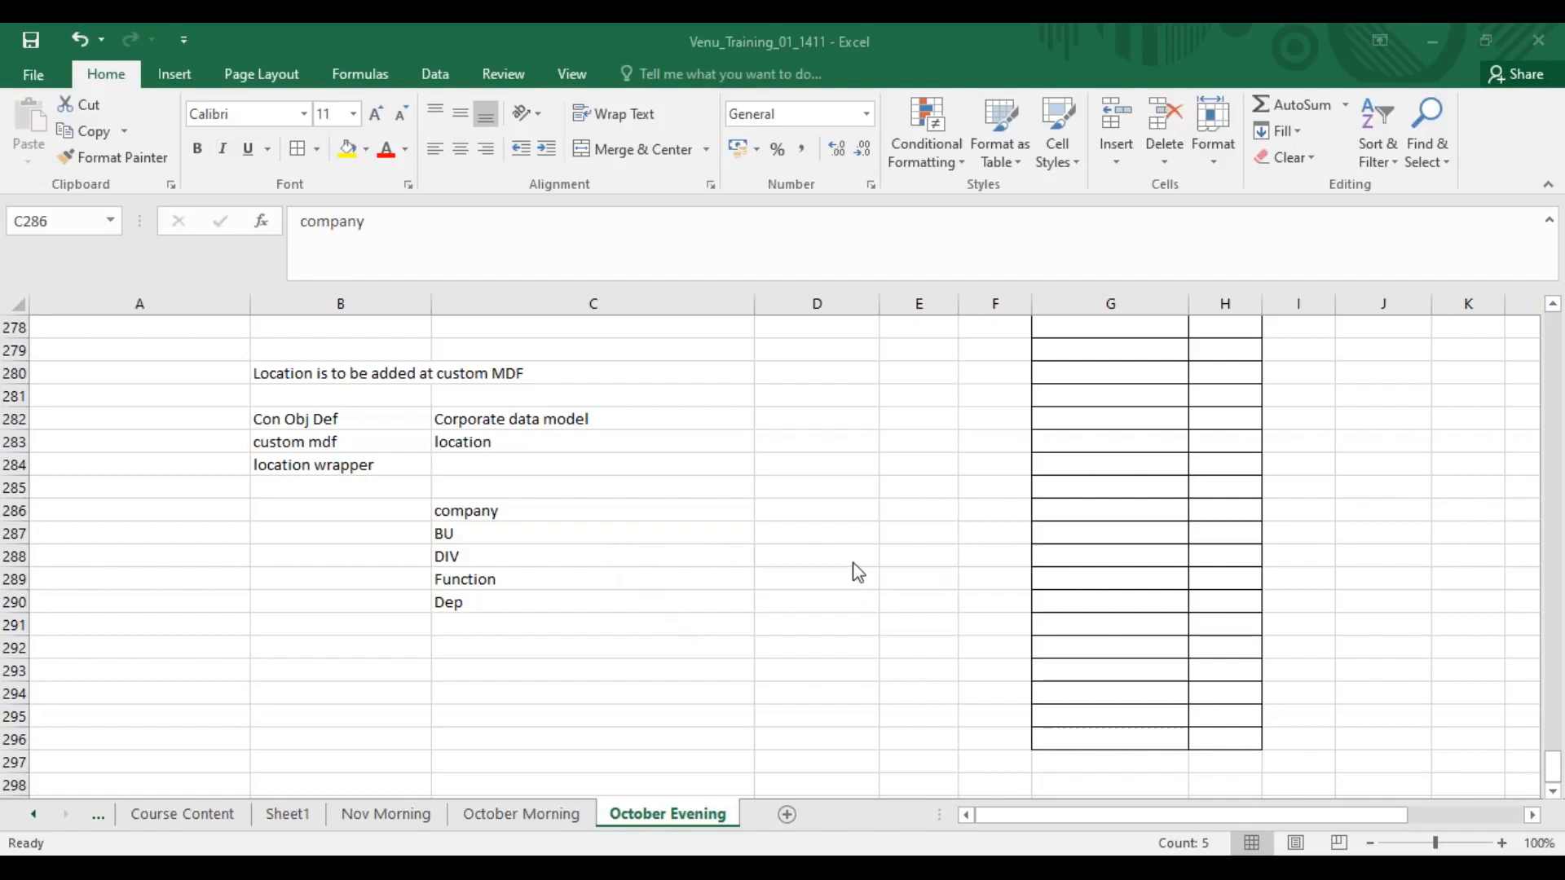
pyautogui.click(483, 511)
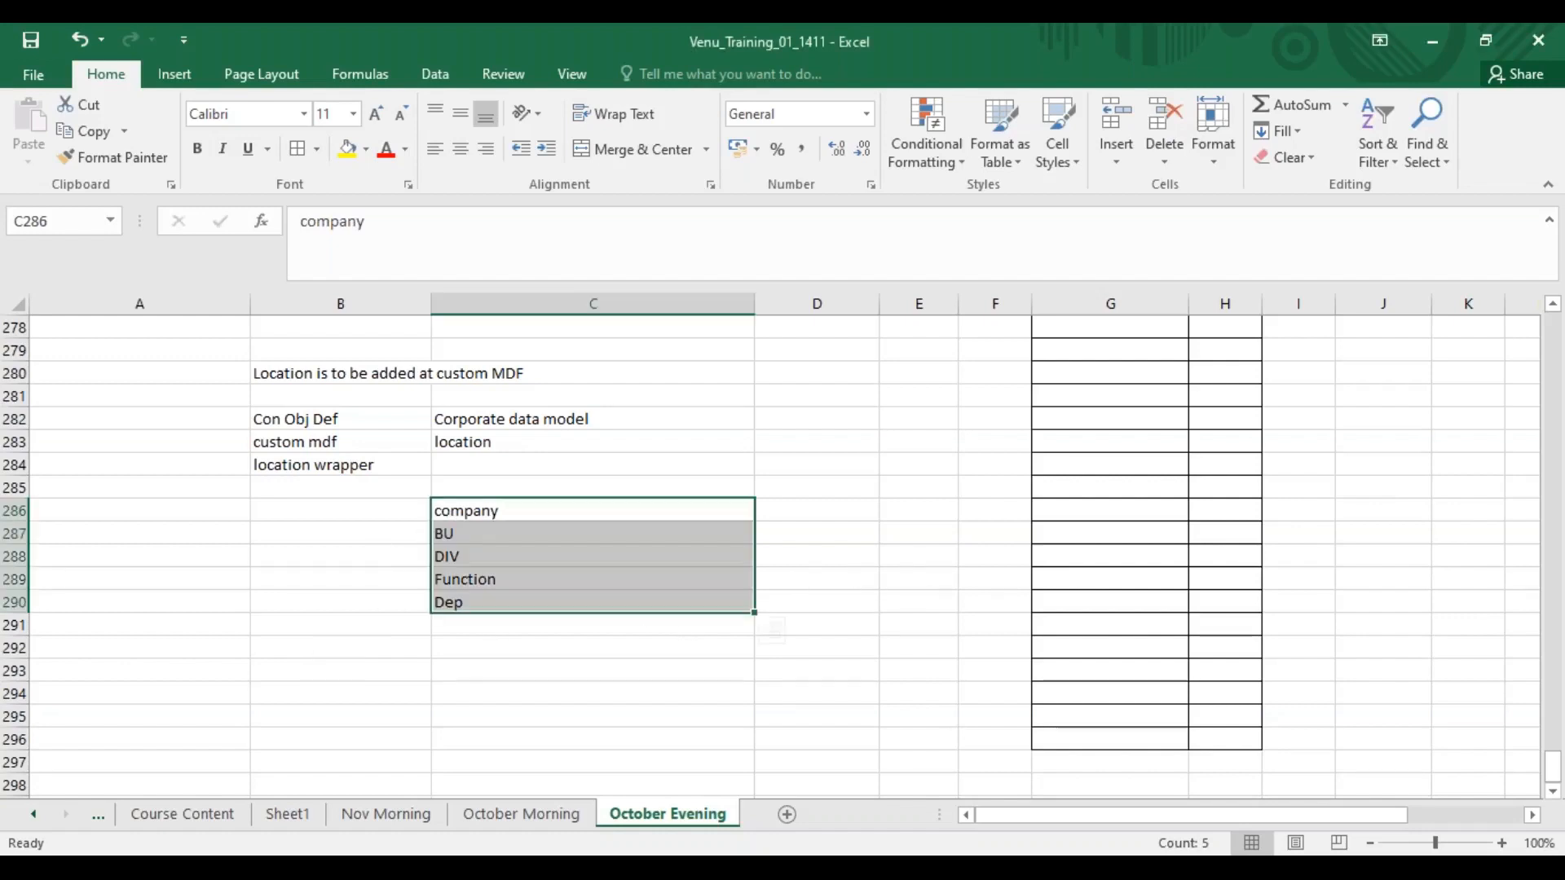
pyautogui.press('Delete')
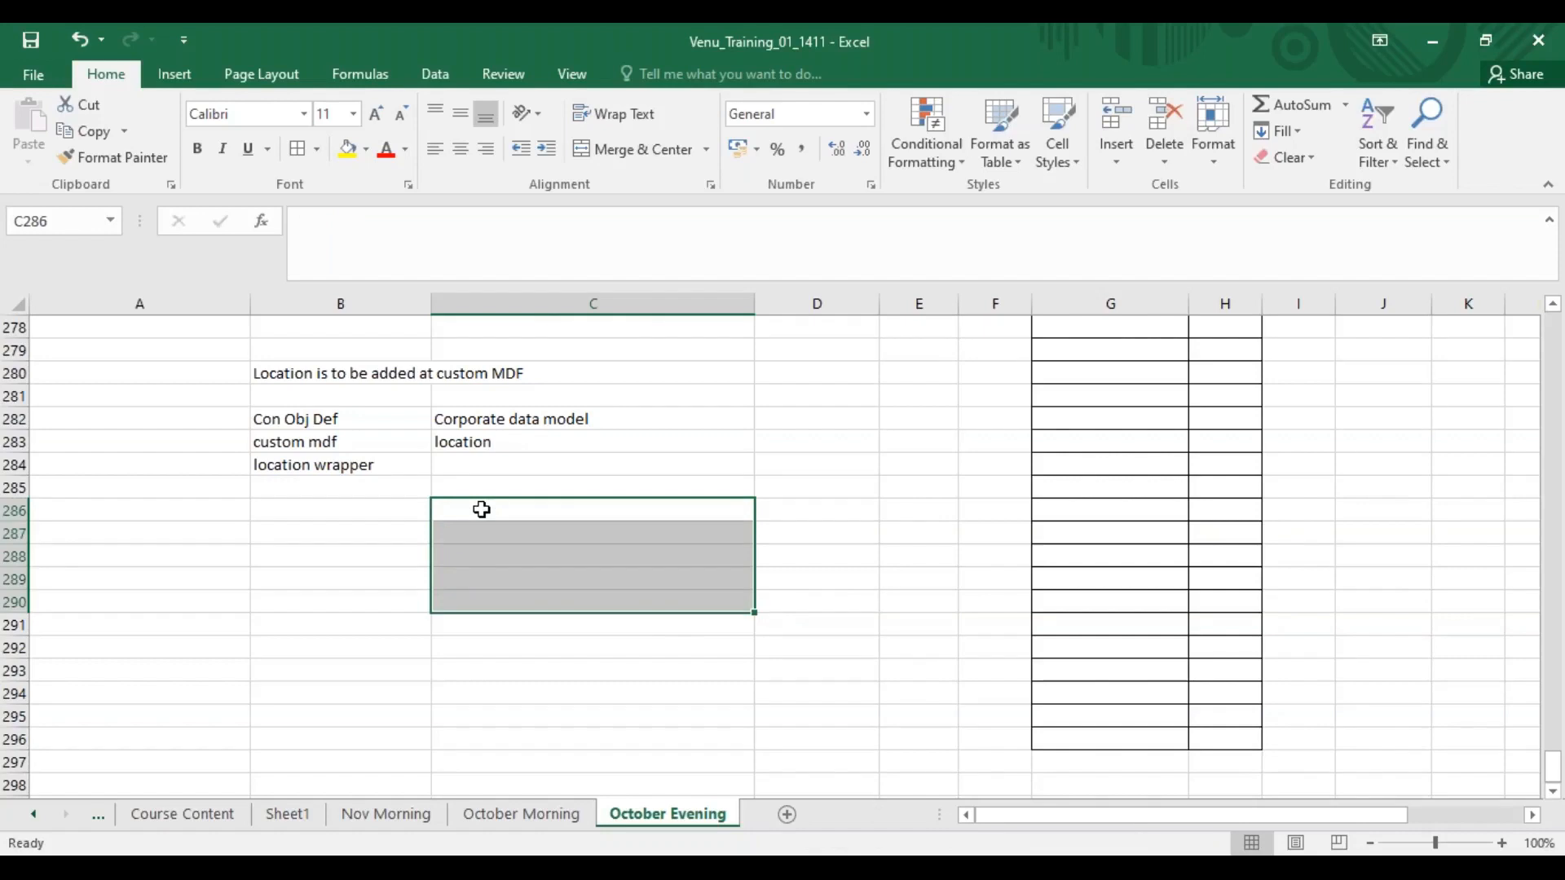
# Enter "MDF - FO" in cell B287 and clear it again.
pyautogui.scroll(2, 485, 509)
pyautogui.click(334, 668)
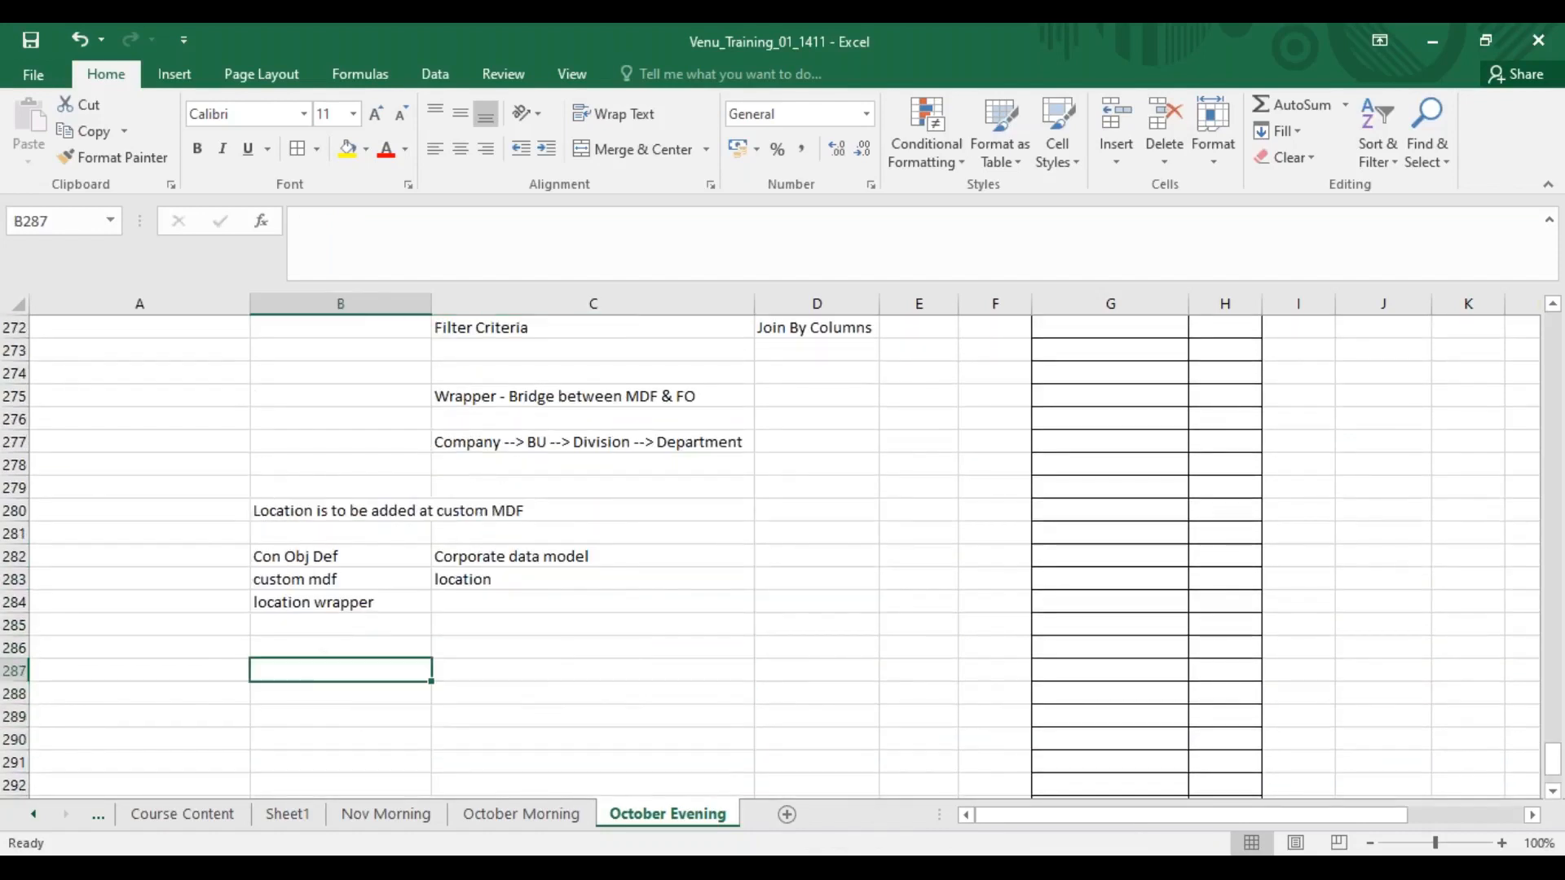
pyautogui.write('MDF')
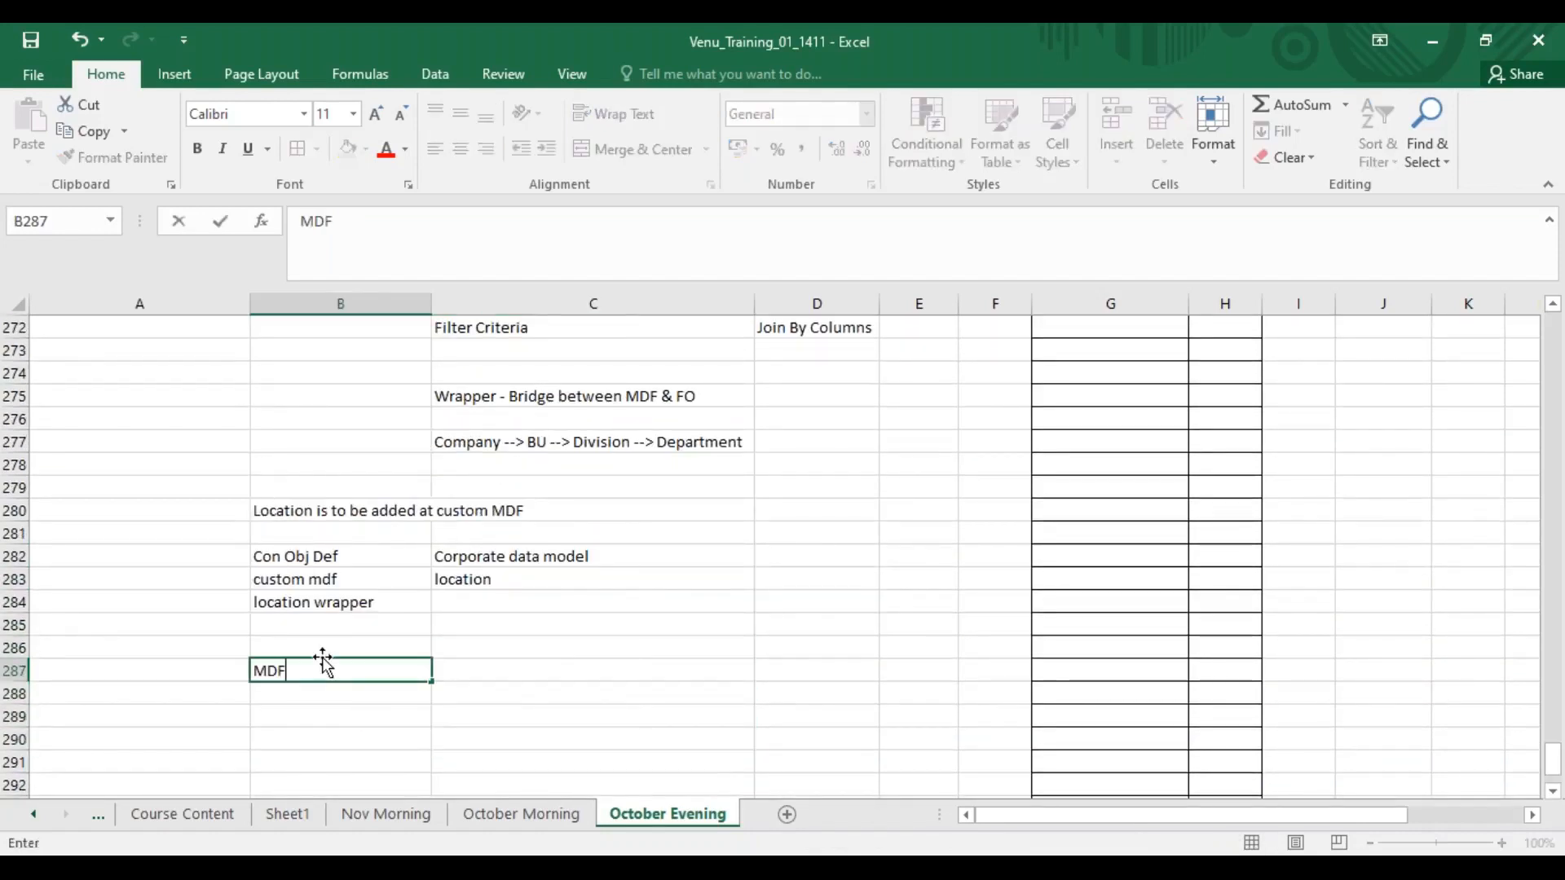
pyautogui.write(' - FO')
pyautogui.press('Return')
pyautogui.click(360, 664)
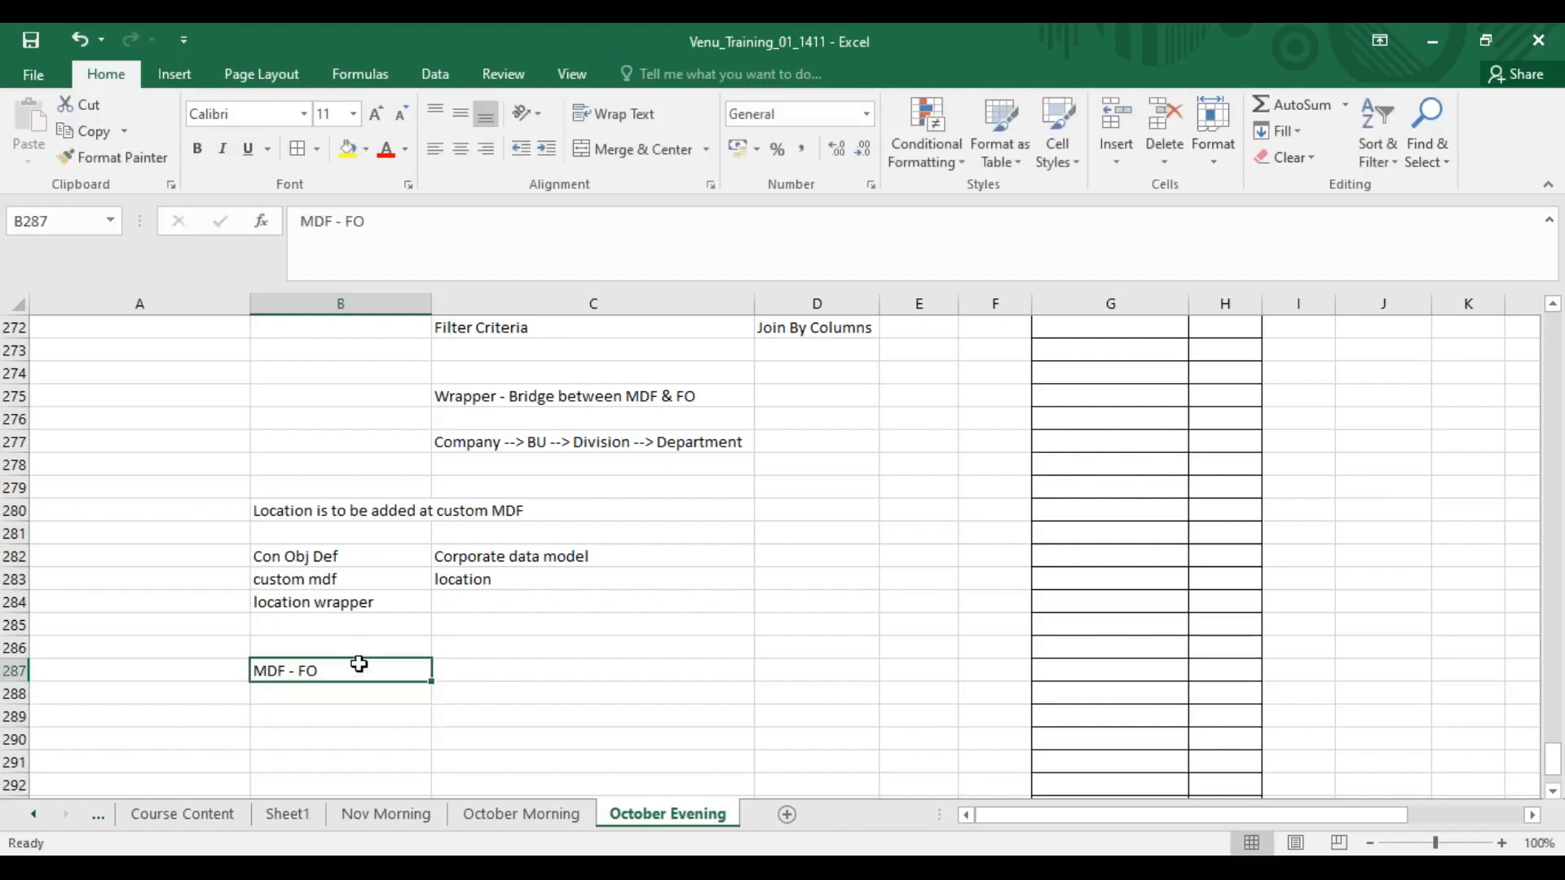
pyautogui.press('Delete')
# Enter "succesfactorsdirection" in cell B289.
pyautogui.scroll(4, 592, 672)
pyautogui.scroll(4, 592, 672)
pyautogui.scroll(-9, 592, 672)
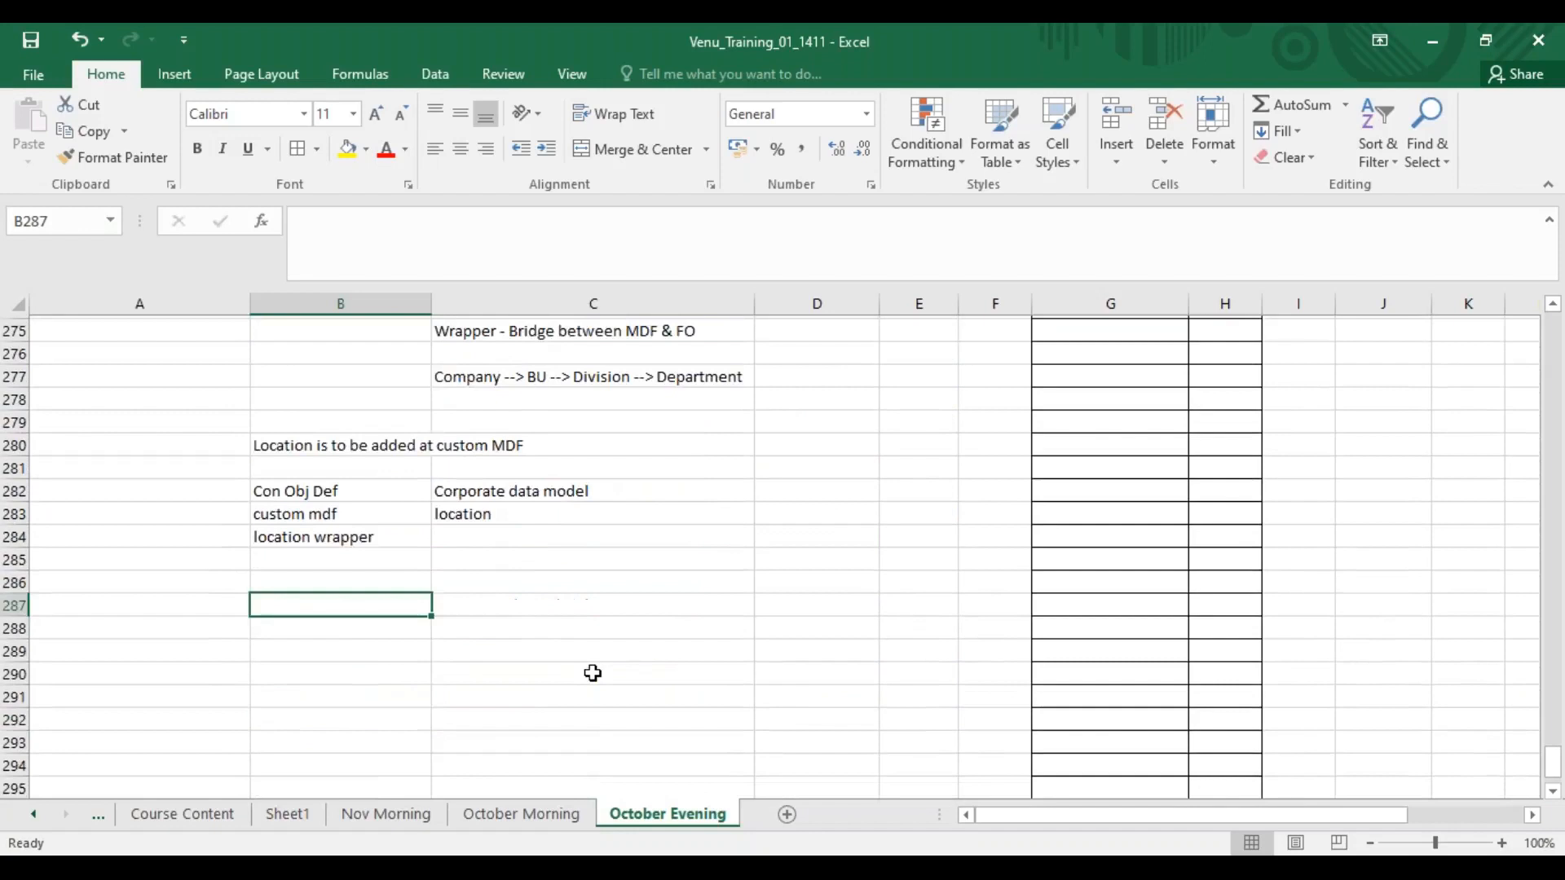
pyautogui.scroll(-1, 592, 673)
pyautogui.click(371, 508)
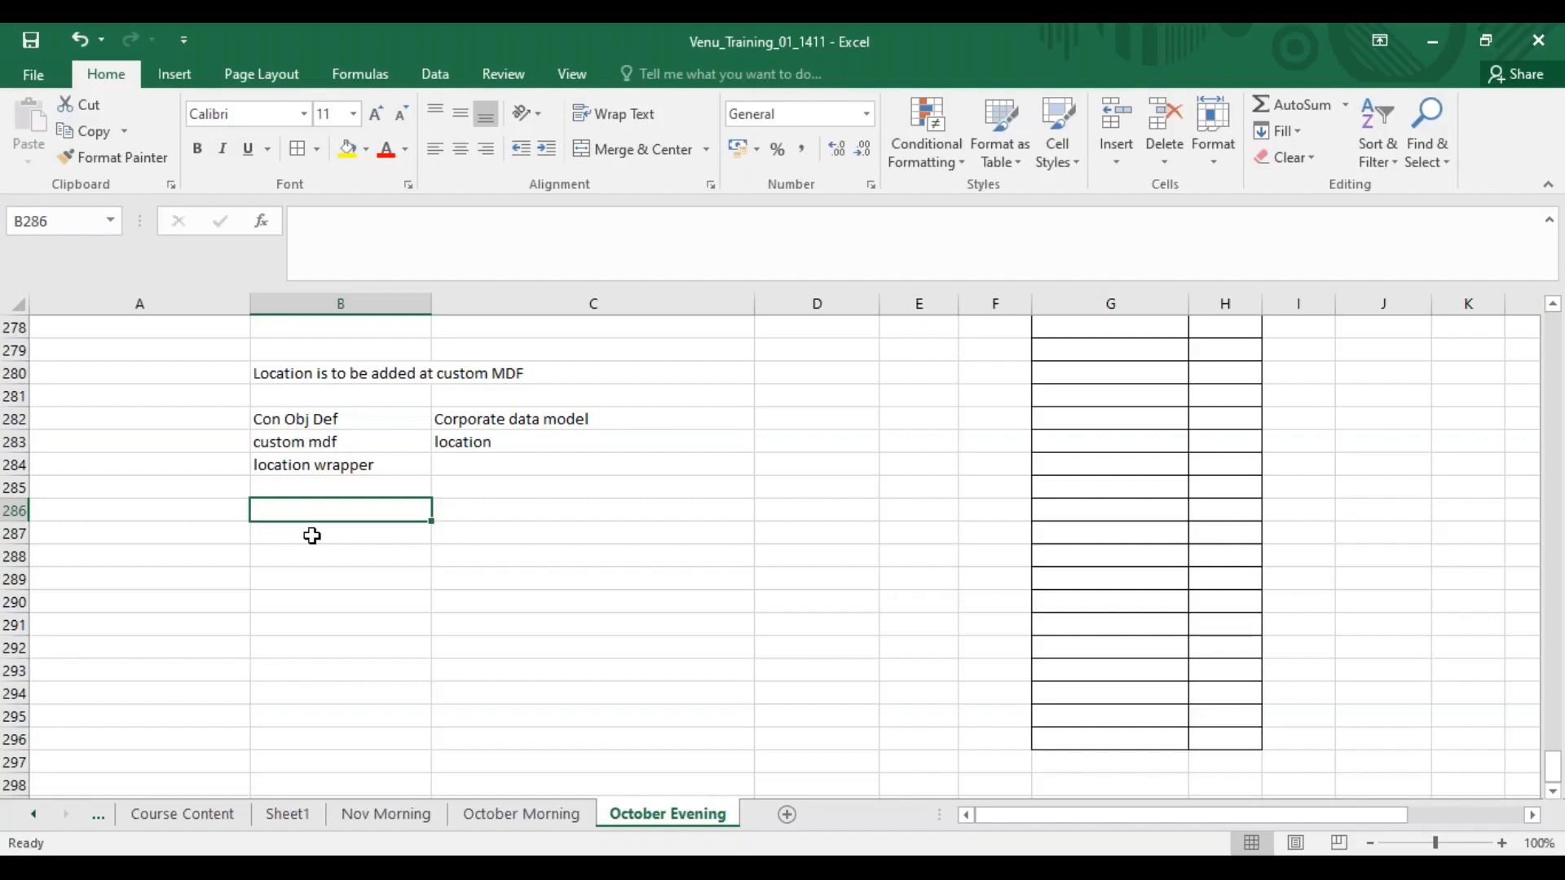
pyautogui.click(318, 574)
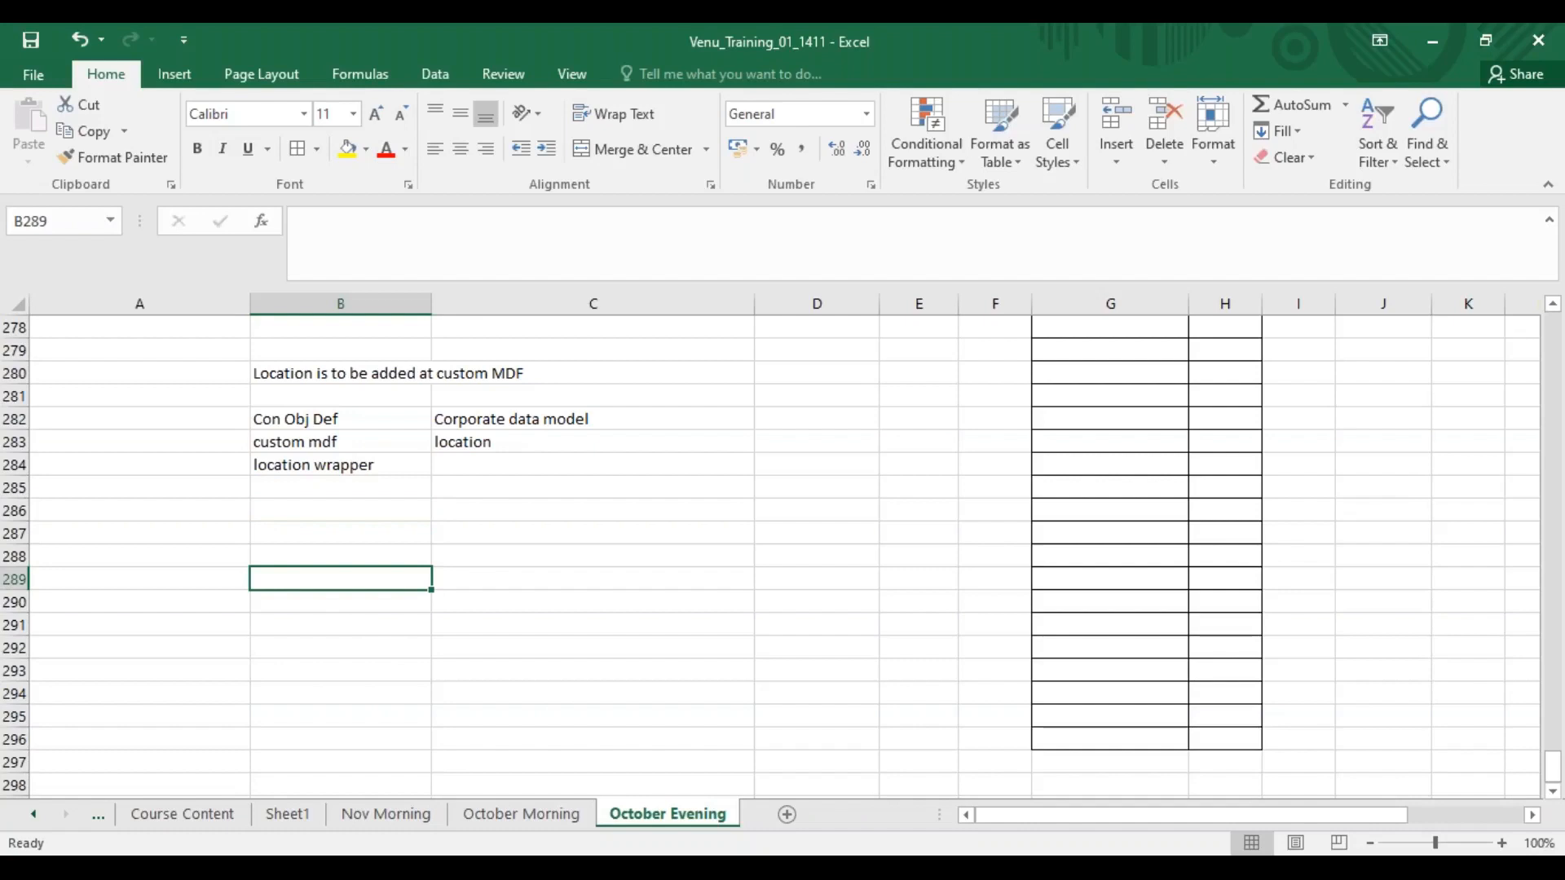
pyautogui.write('succe')
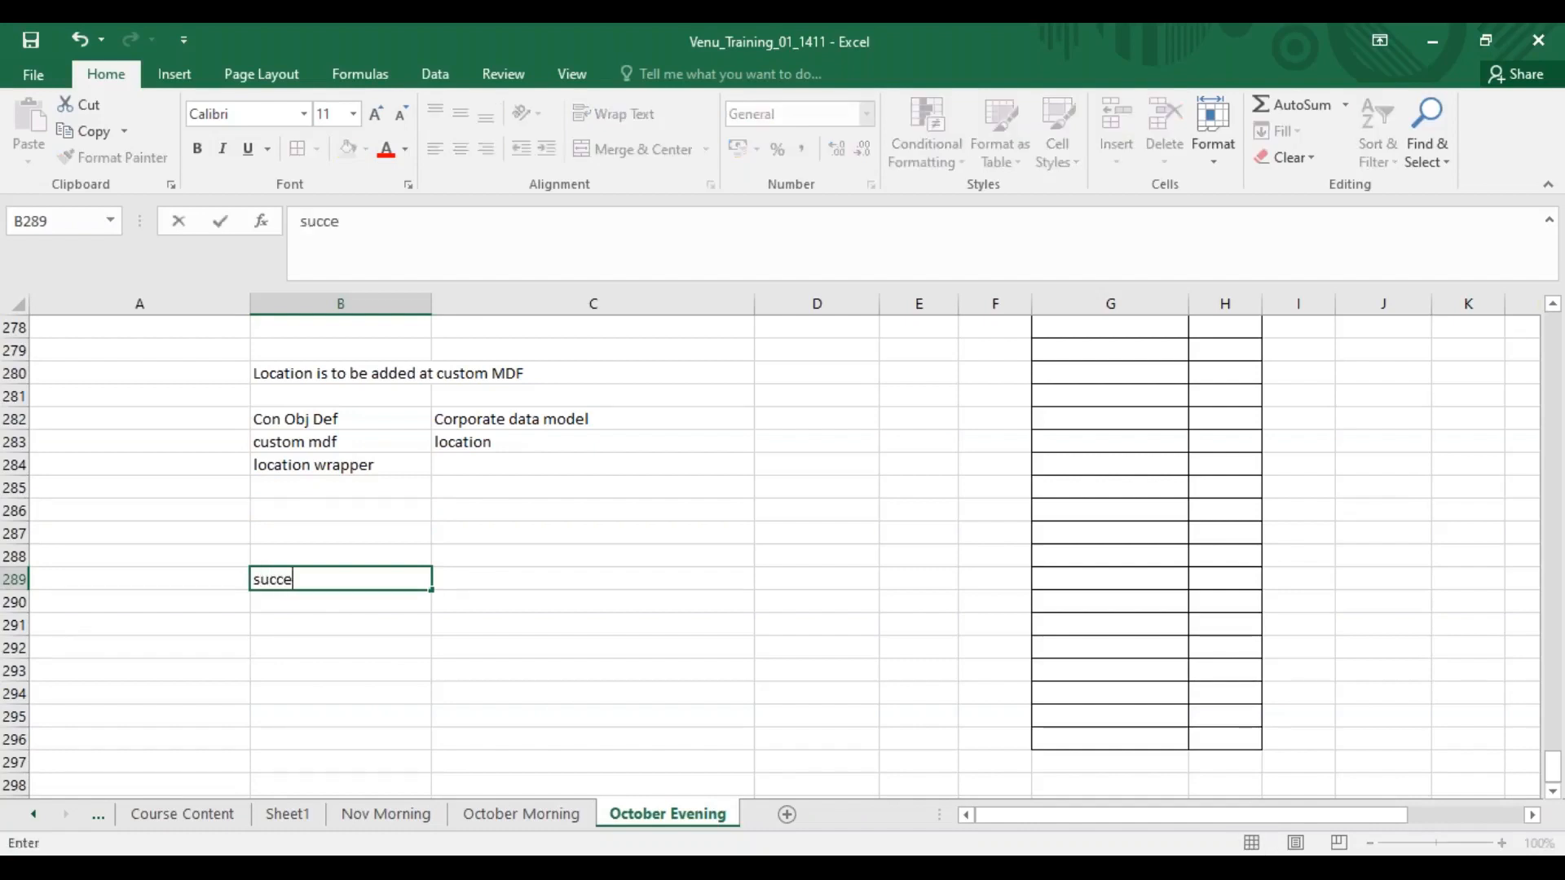
pyautogui.write('sfactors')
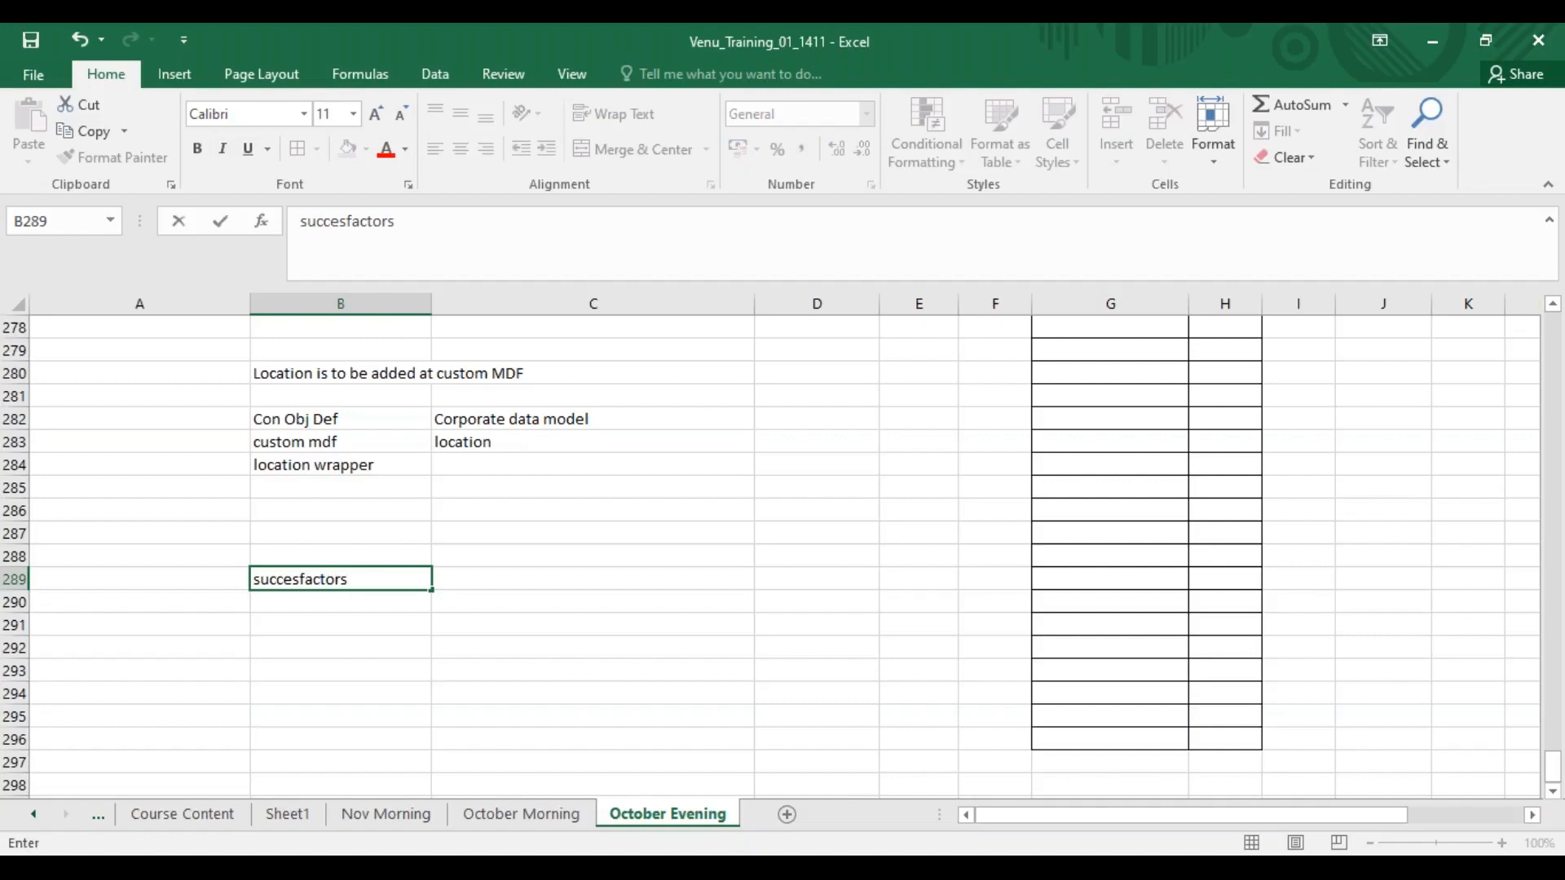
pyautogui.write('direction')
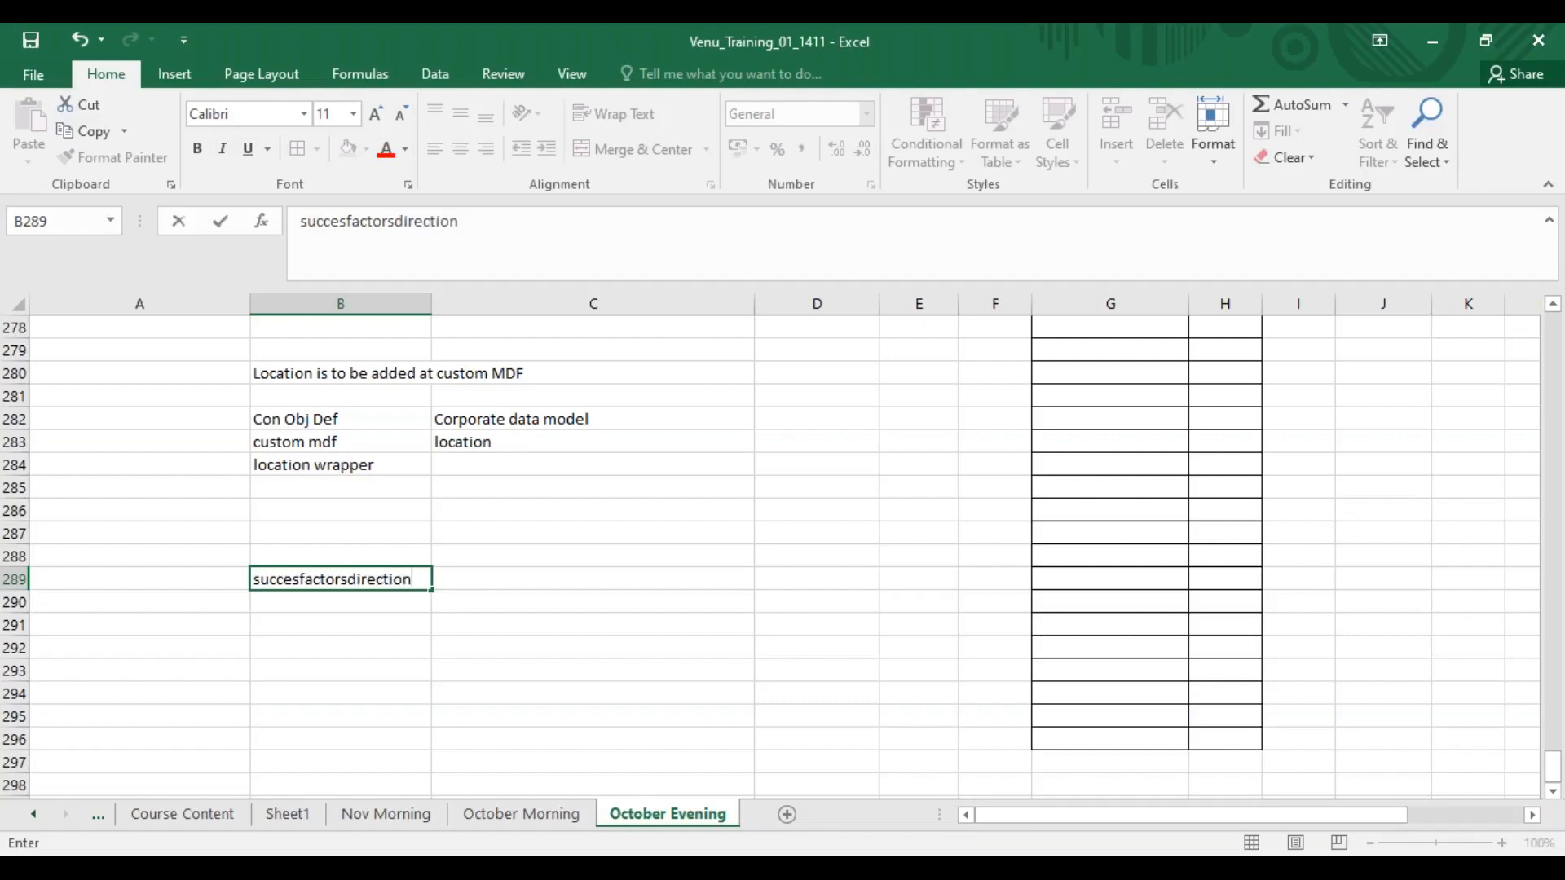
# Clear the contents of cell B289.
pyautogui.click(423, 647)
pyautogui.click(326, 581)
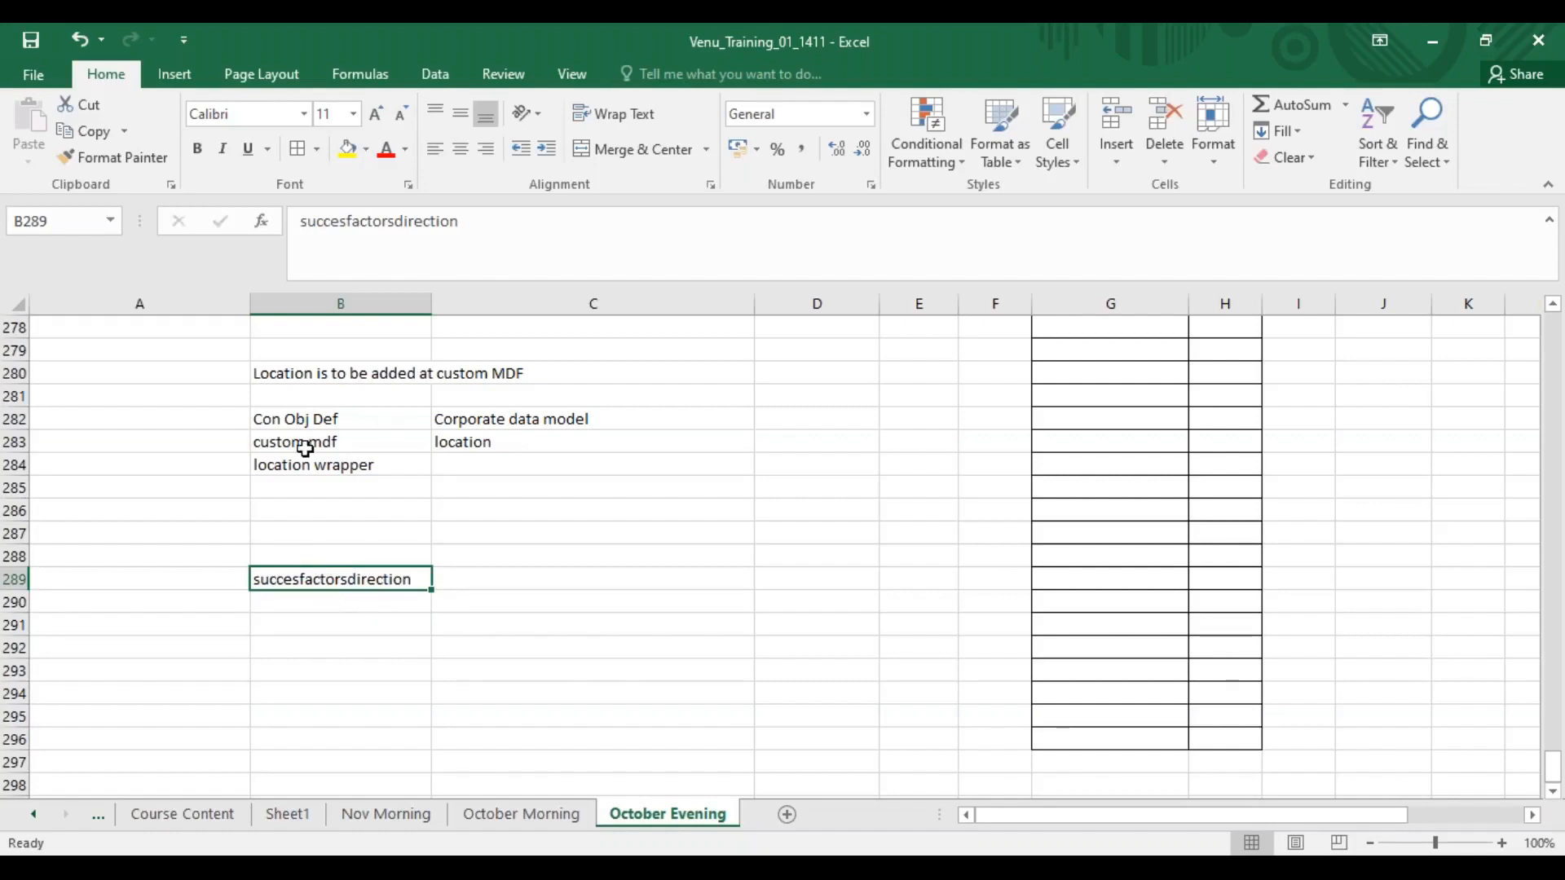
pyautogui.click(398, 595)
pyautogui.click(339, 573)
pyautogui.click(370, 628)
pyautogui.click(375, 574)
pyautogui.press('Delete')
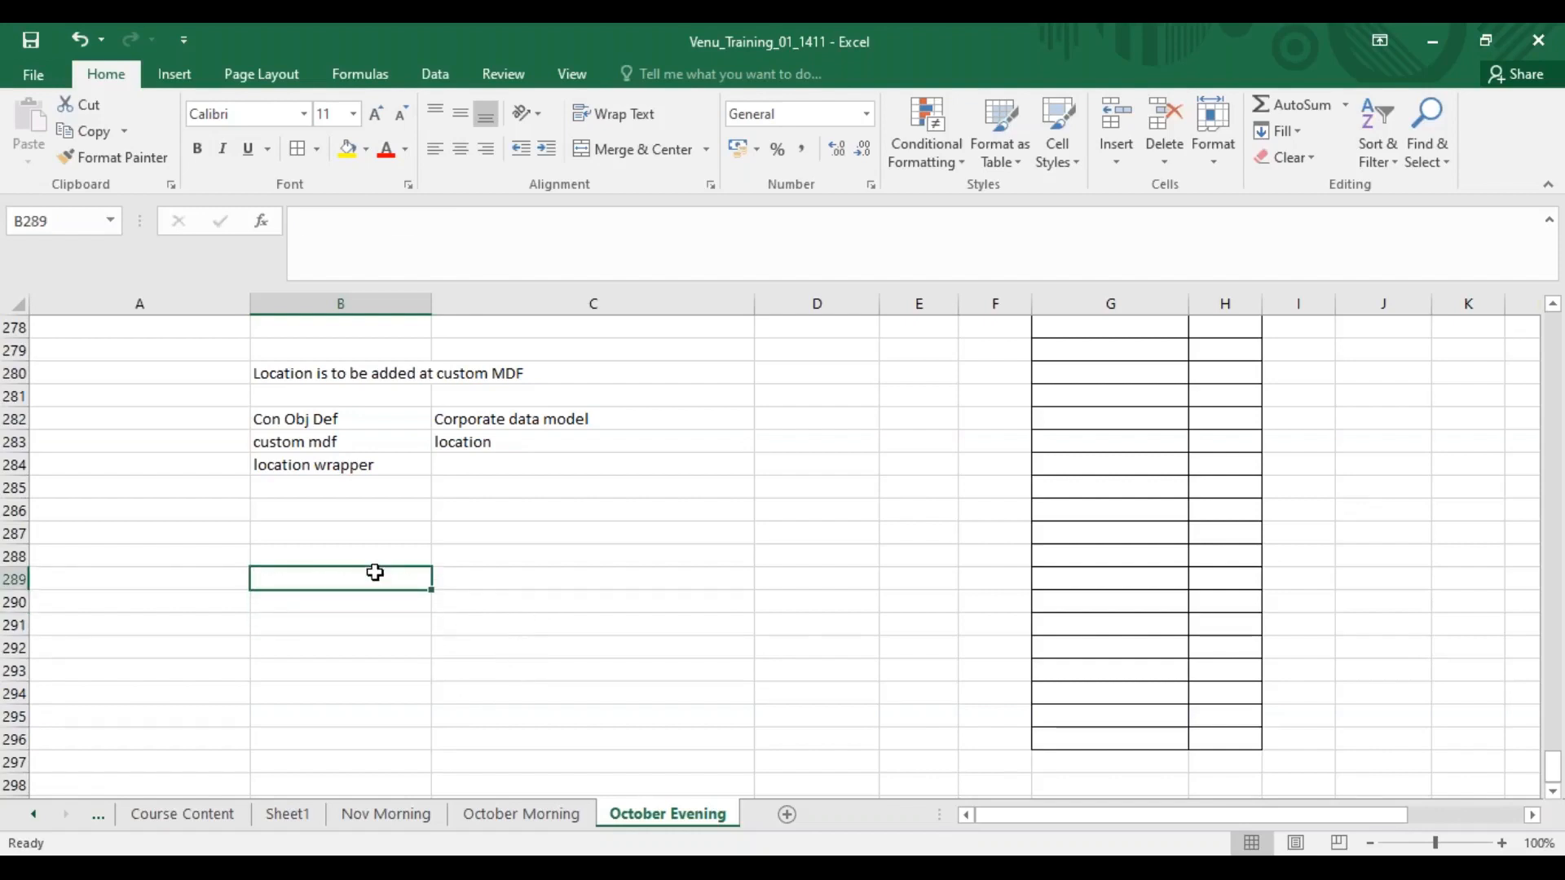
# Switch to SuccessFactors Admin Center and open the Send System Message Email Notification page by searching "welcome mes".
pyautogui.click(341, 531)
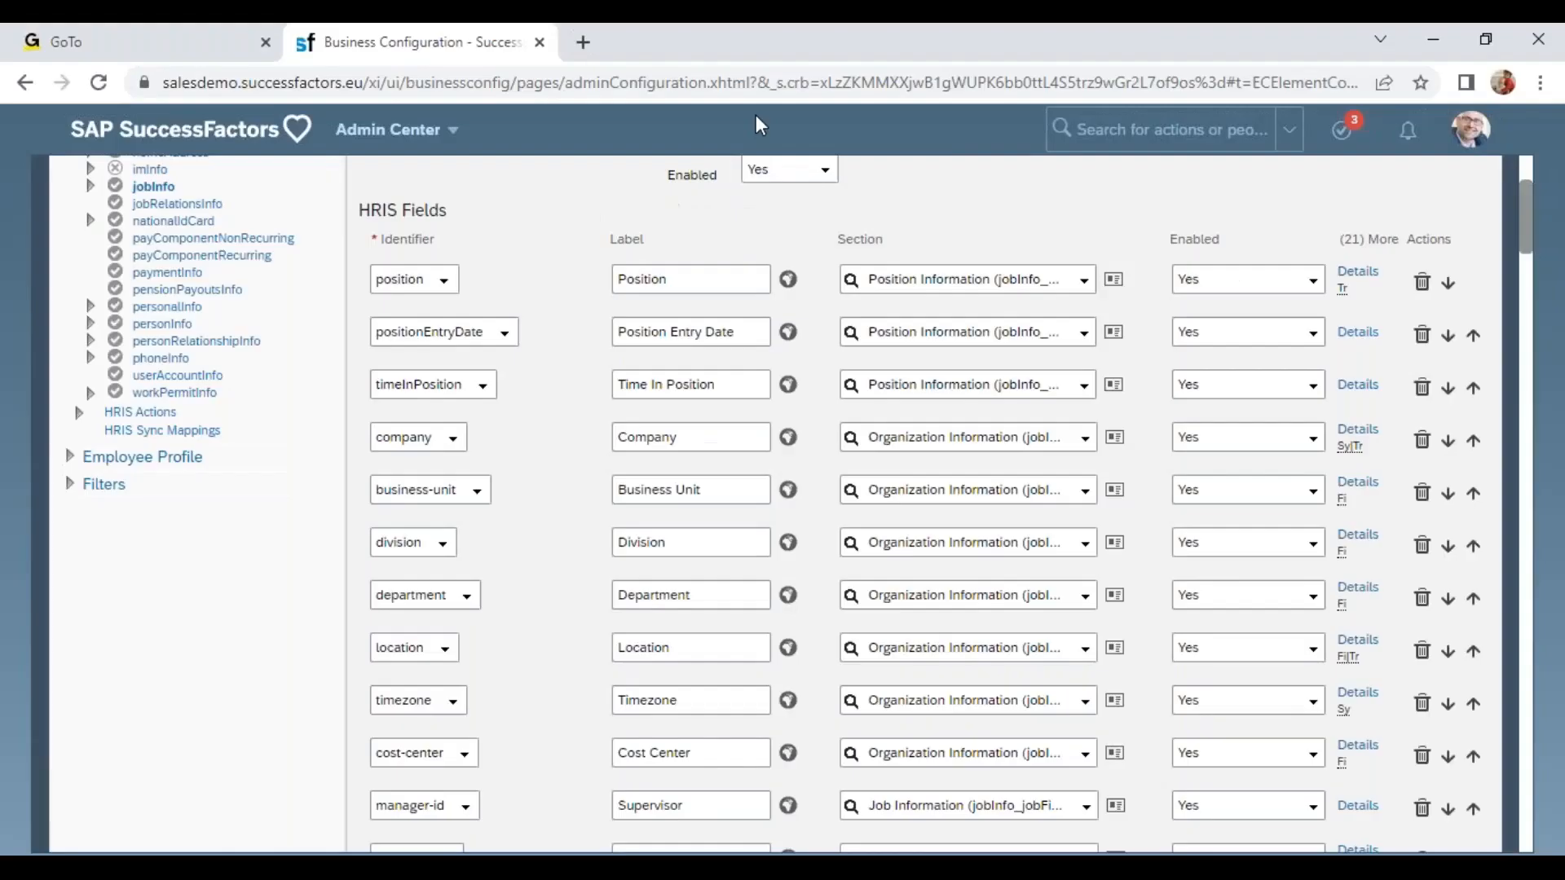
pyautogui.click(1157, 131)
pyautogui.write('welcome')
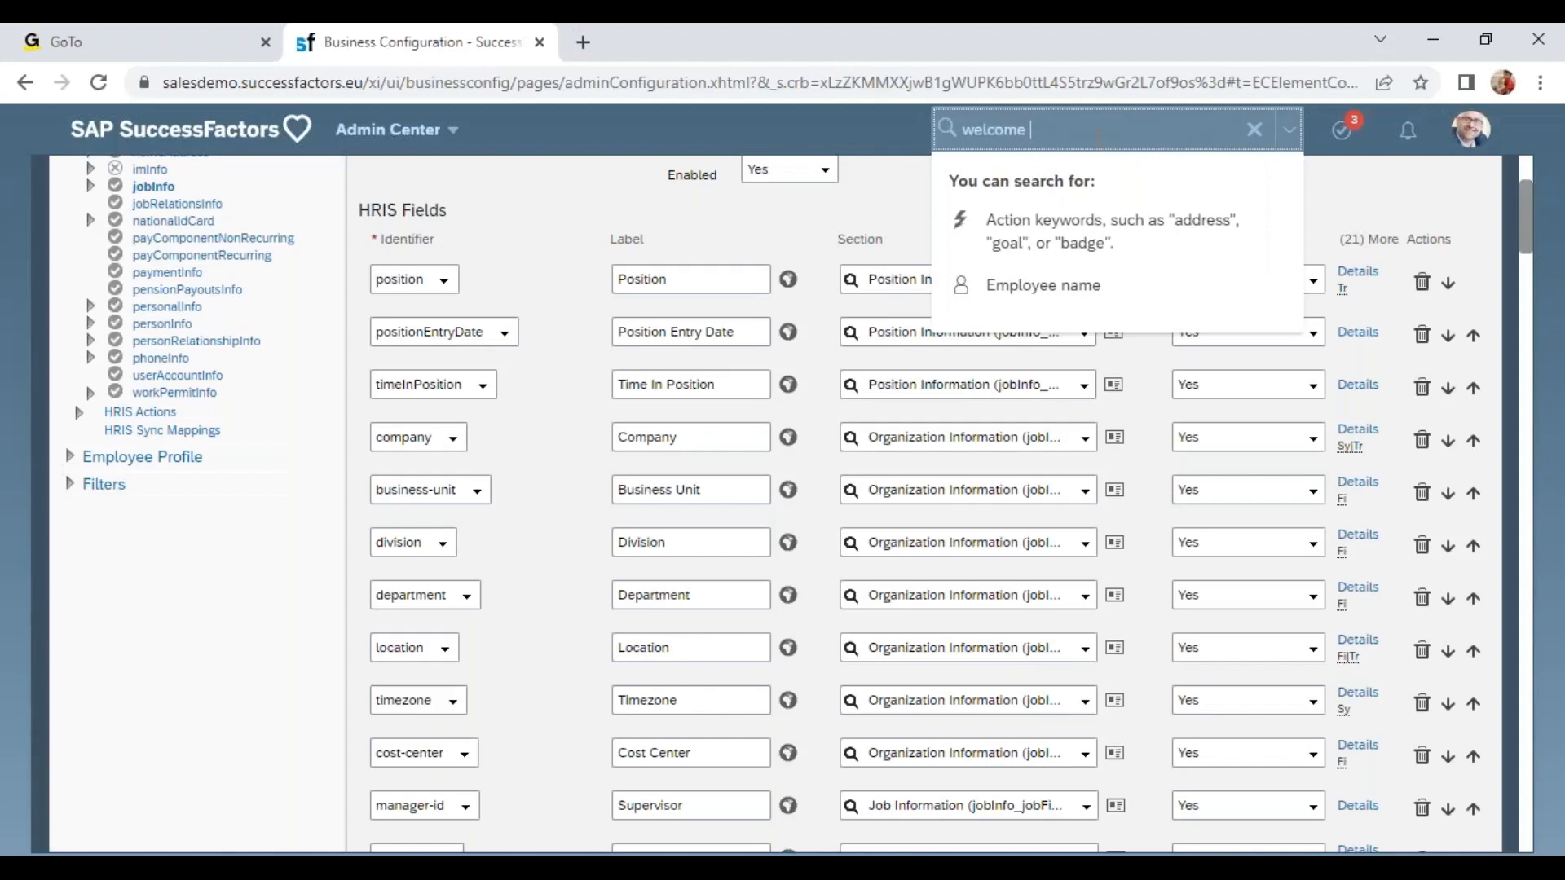
pyautogui.write(' mes')
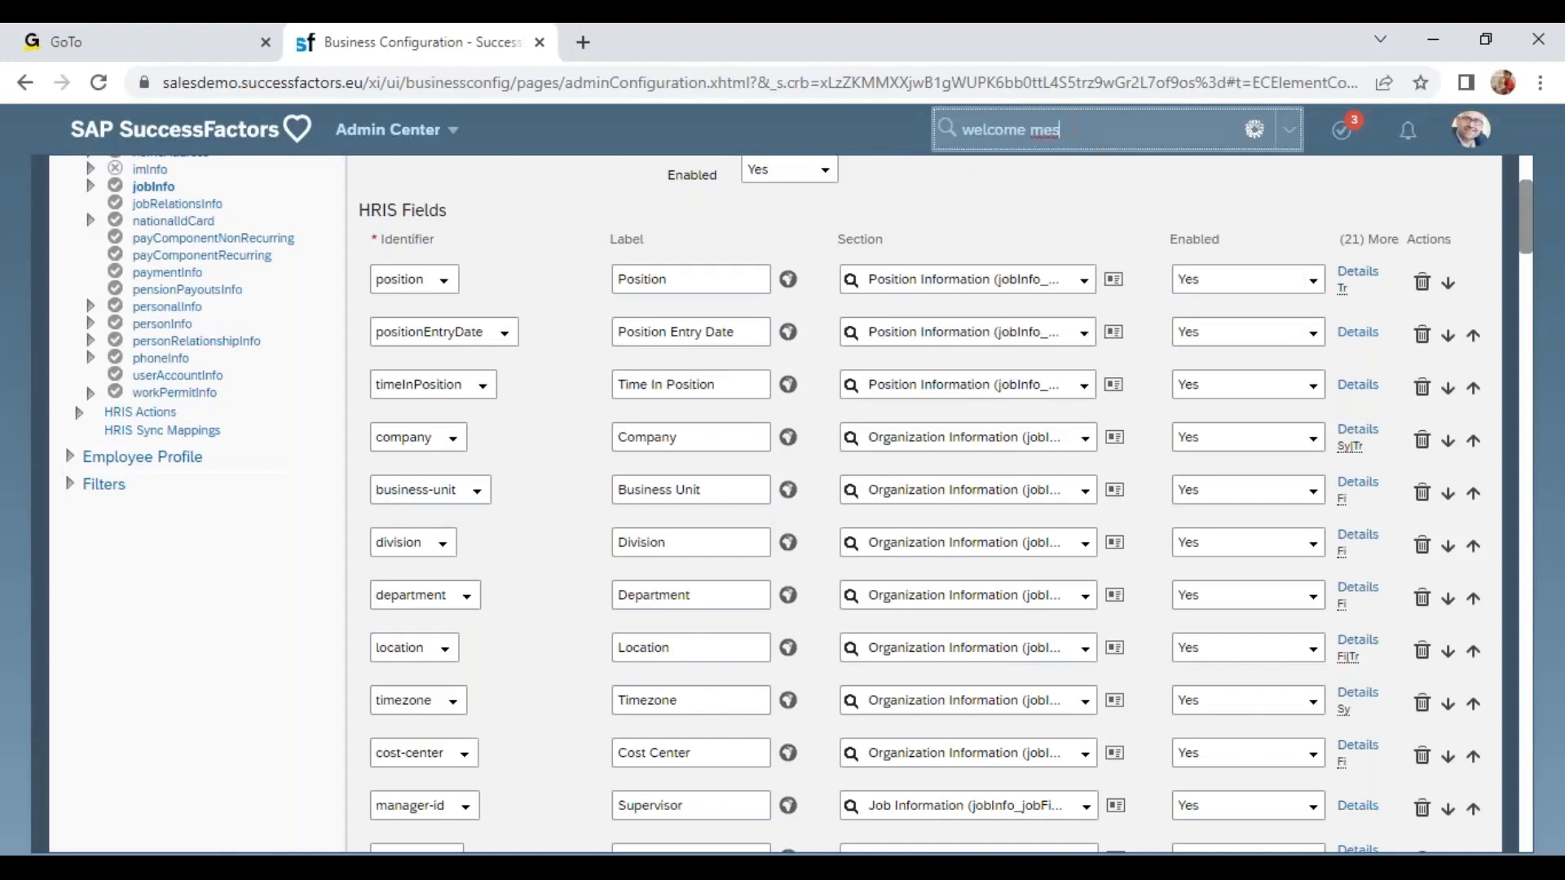
pyautogui.click(1058, 171)
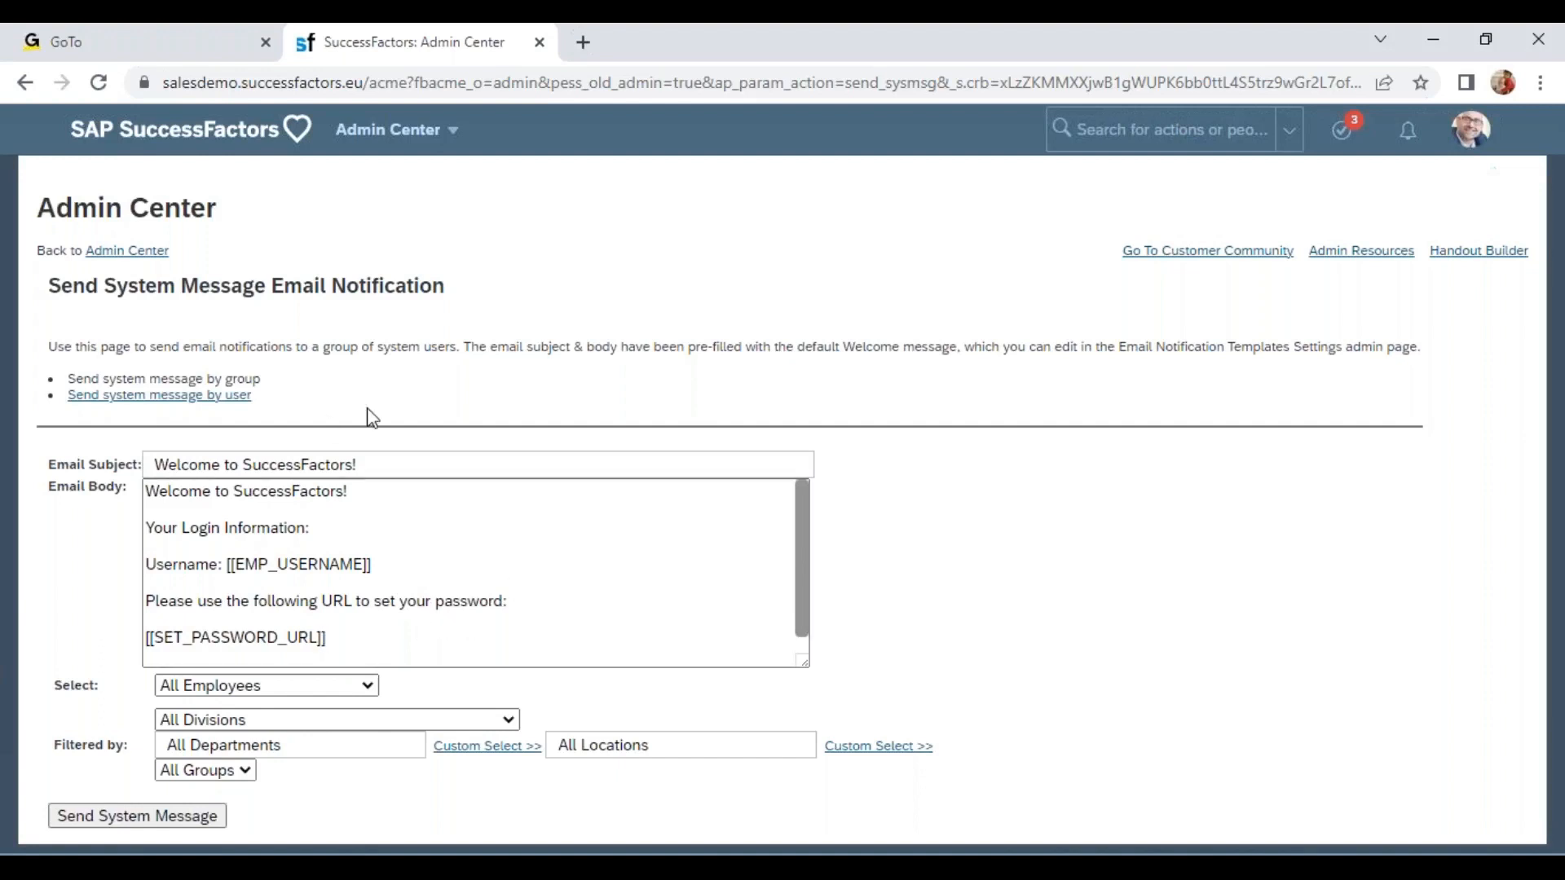
# Examine the default welcome email subject, body and recipient filters on the Send System Message page.
pyautogui.click(428, 582)
pyautogui.moveTo(366, 643); pyautogui.dragTo(133, 436)
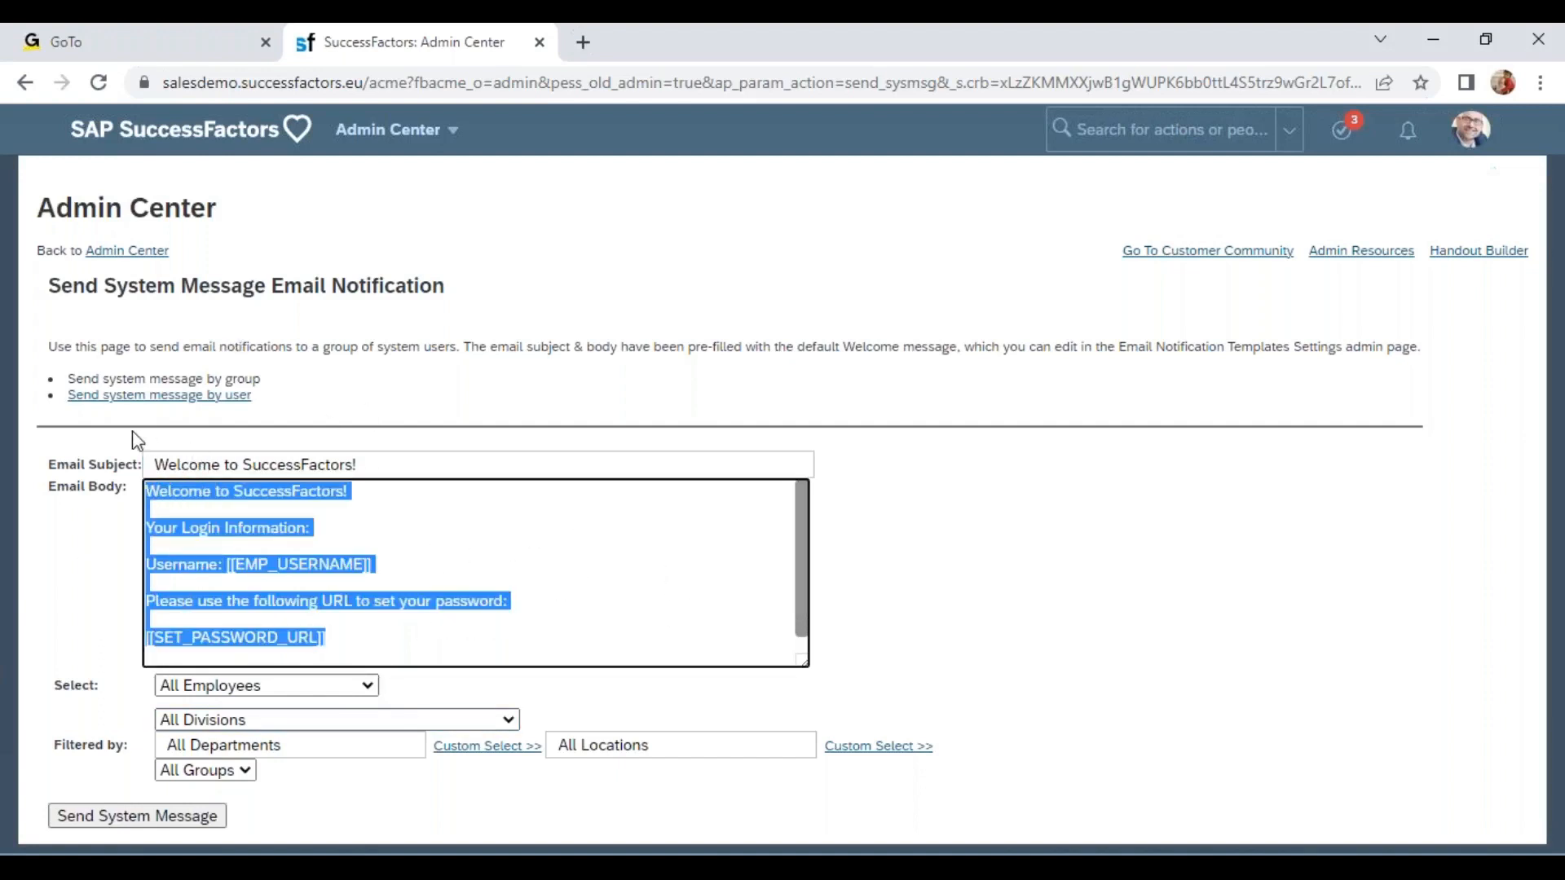
pyautogui.scroll(-1, 570, 564)
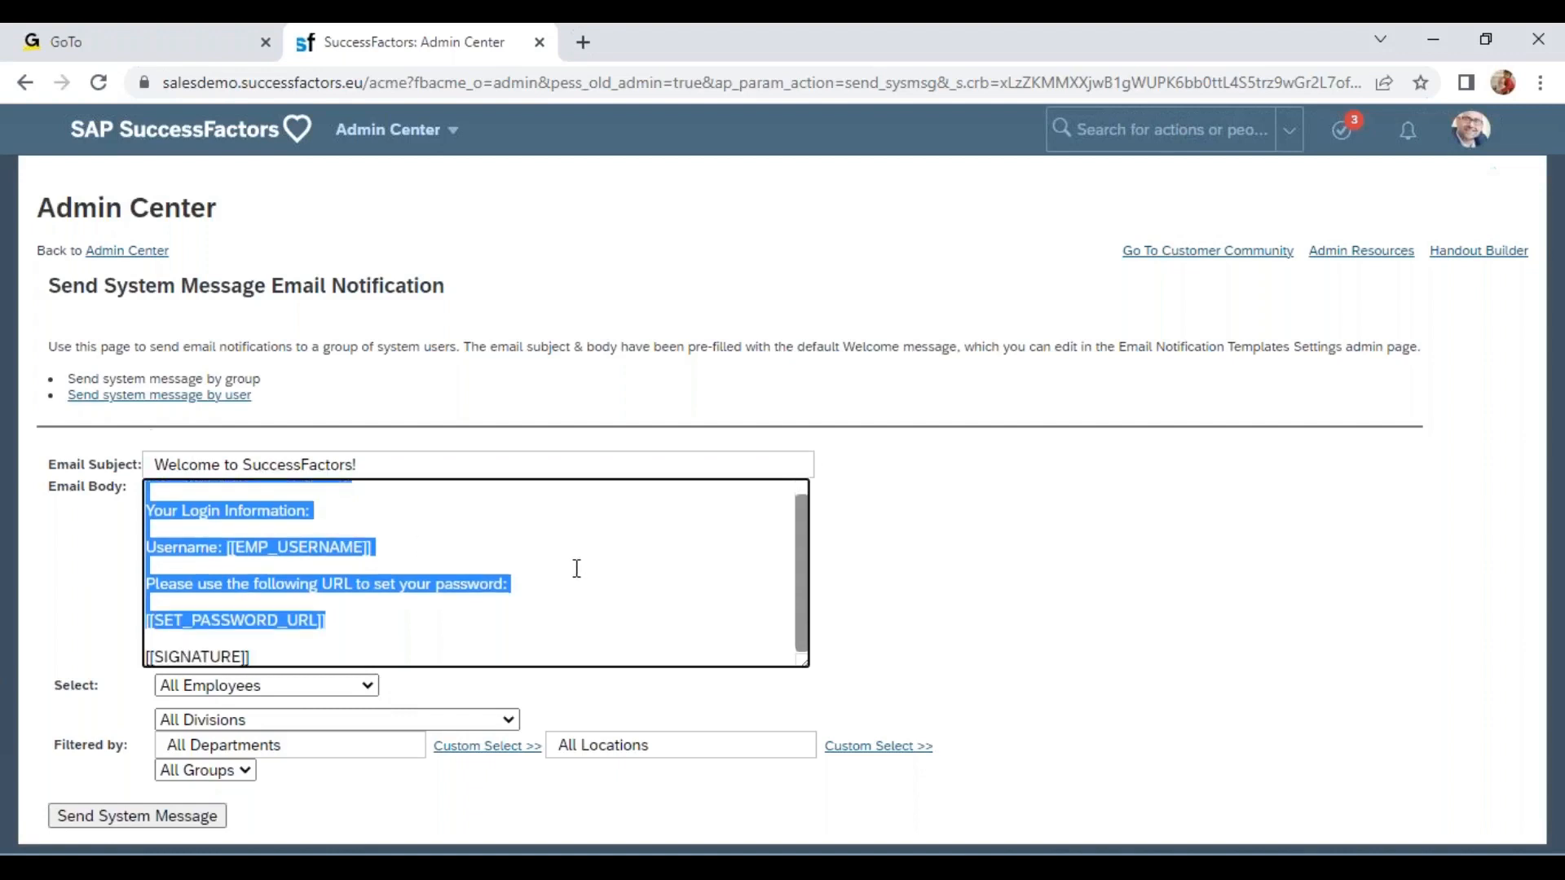
pyautogui.click(513, 578)
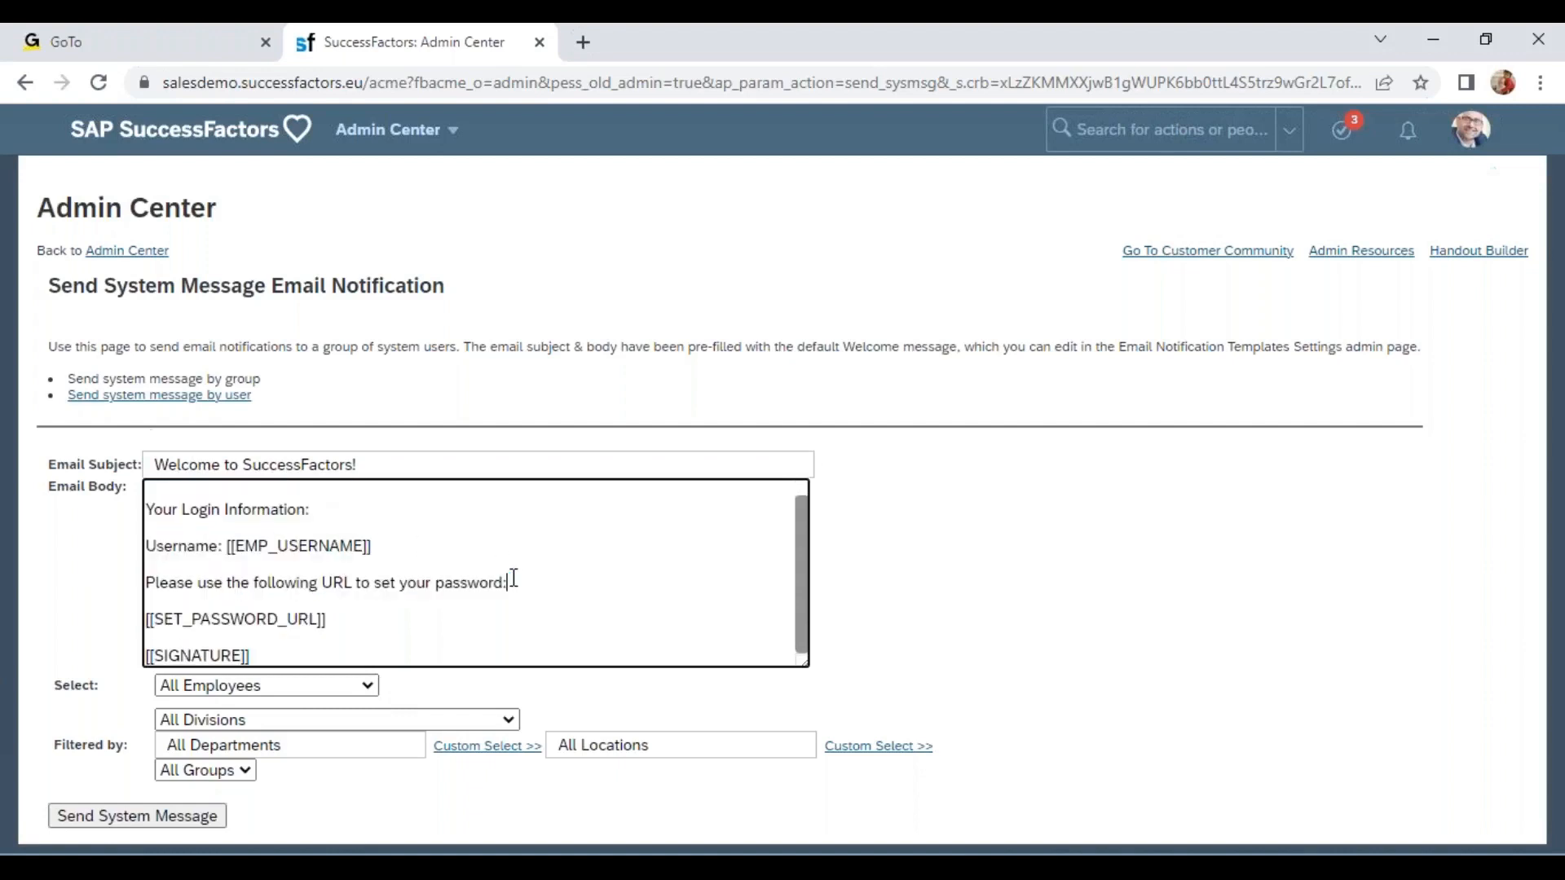
pyautogui.scroll(1, 514, 577)
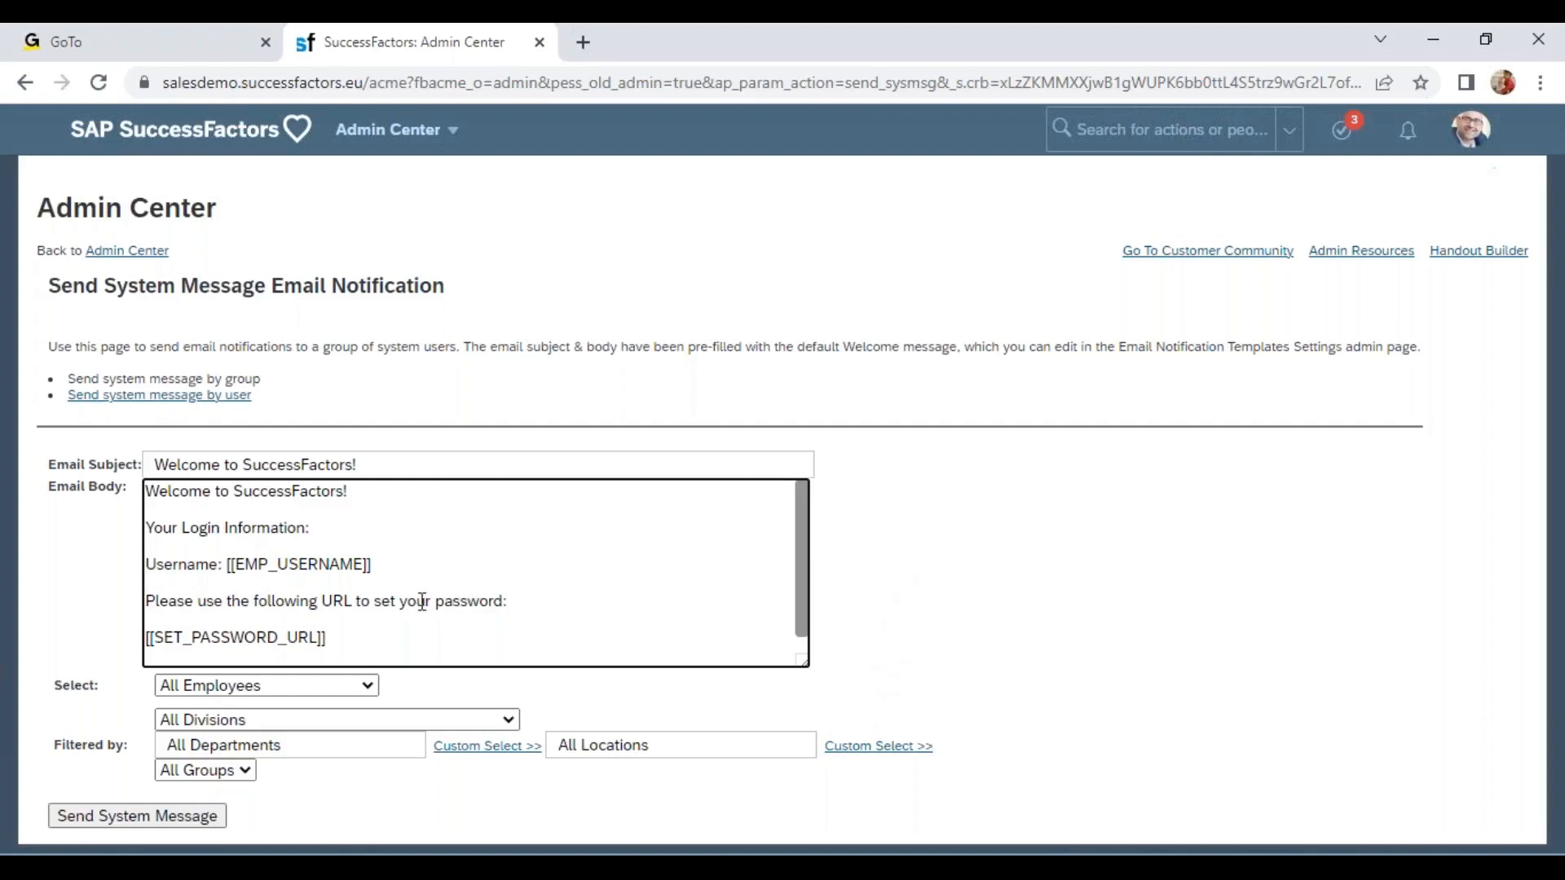
pyautogui.moveTo(416, 601); pyautogui.dragTo(531, 601)
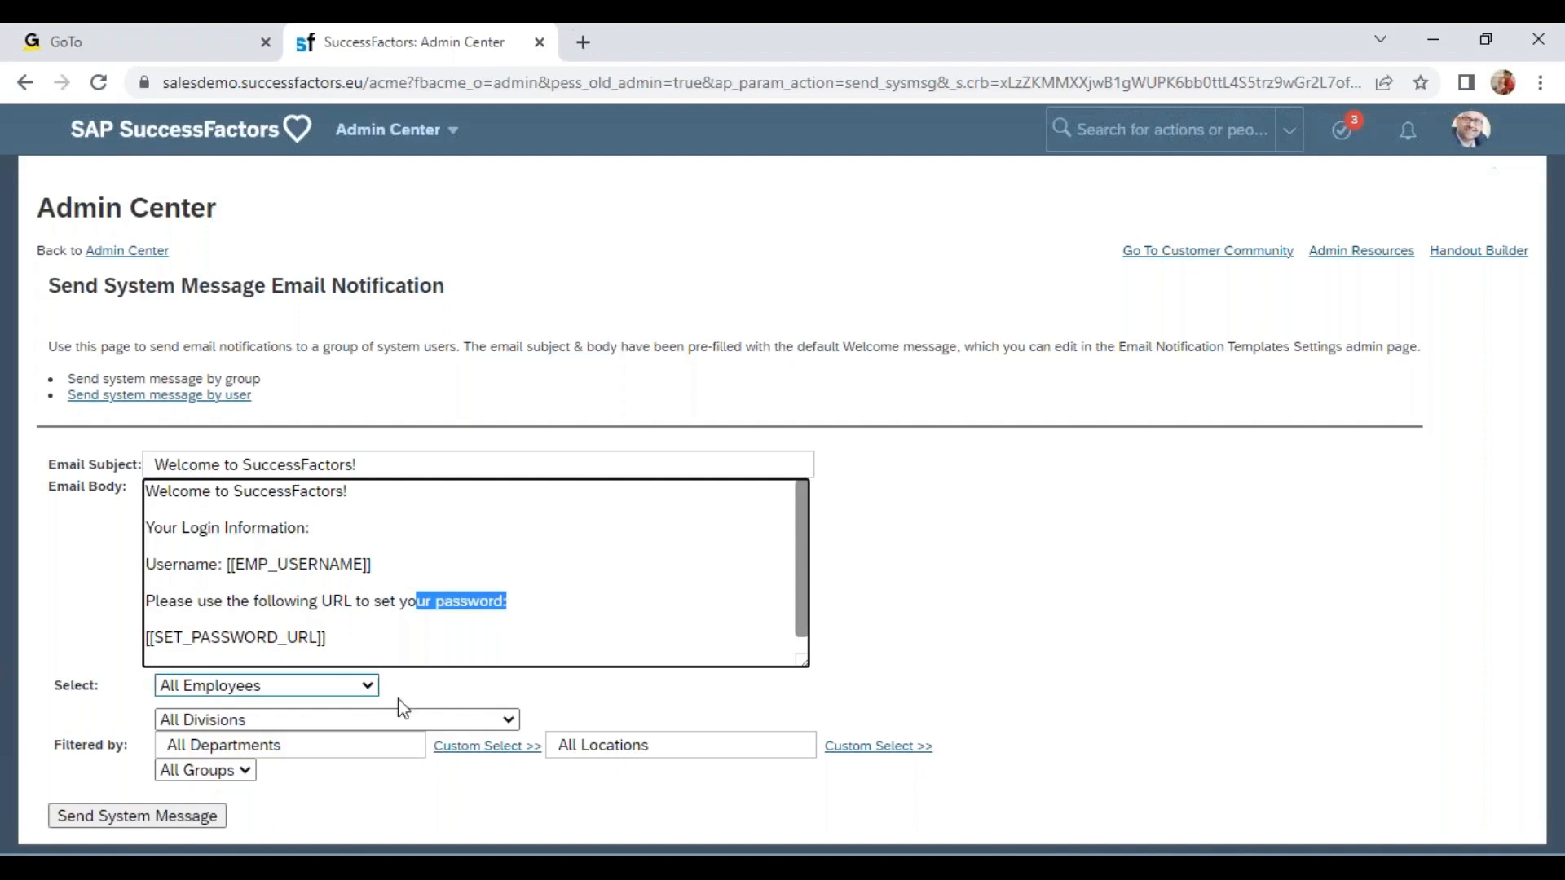
pyautogui.moveTo(212, 285); pyautogui.dragTo(352, 428)
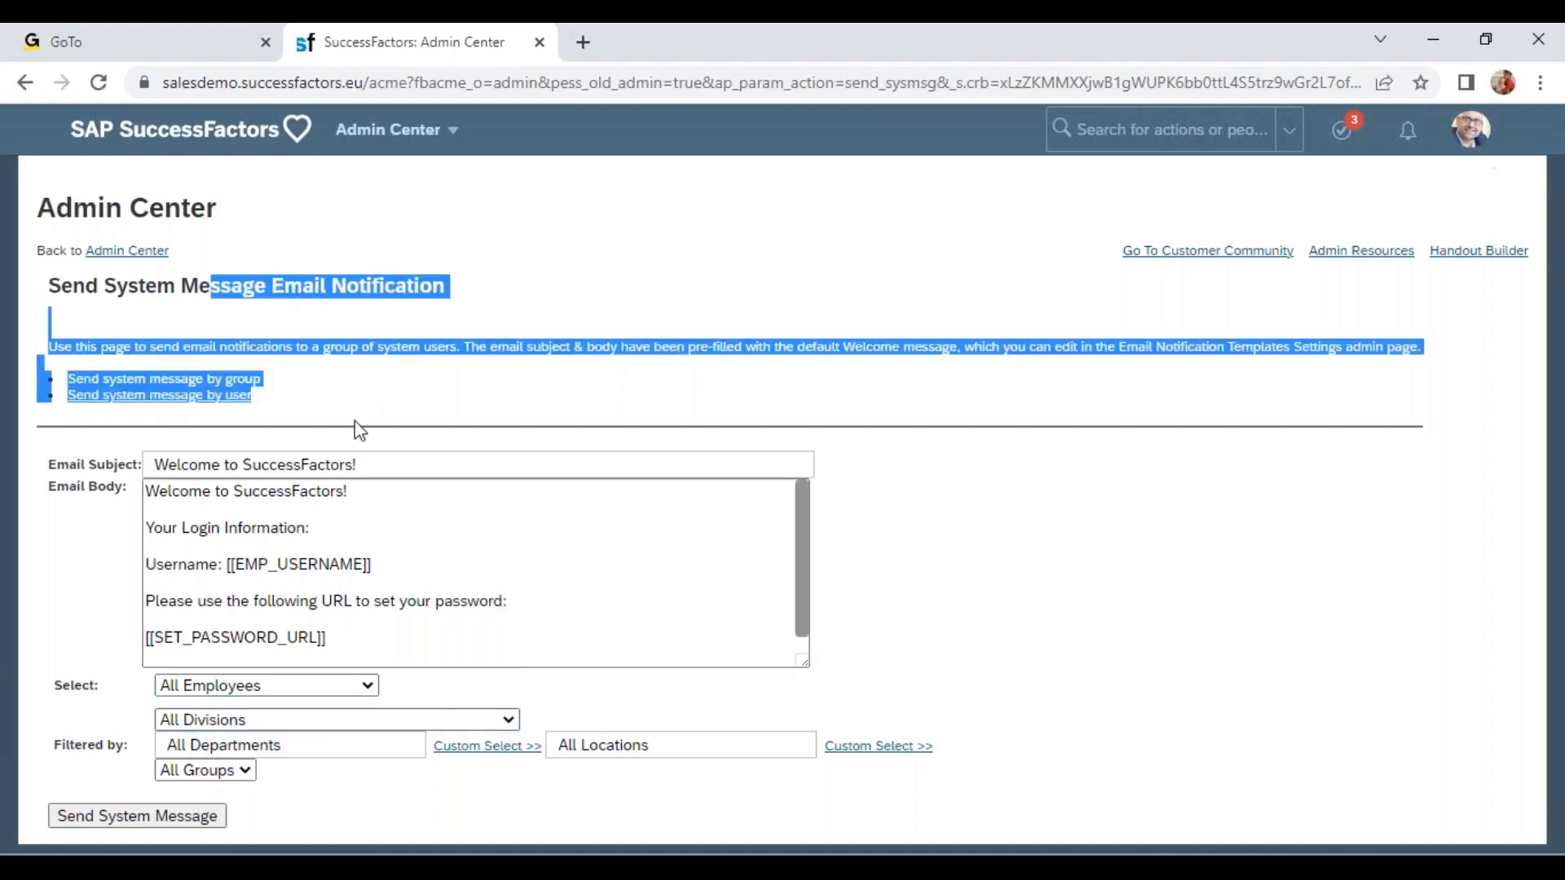
pyautogui.moveTo(329, 636); pyautogui.dragTo(157, 447)
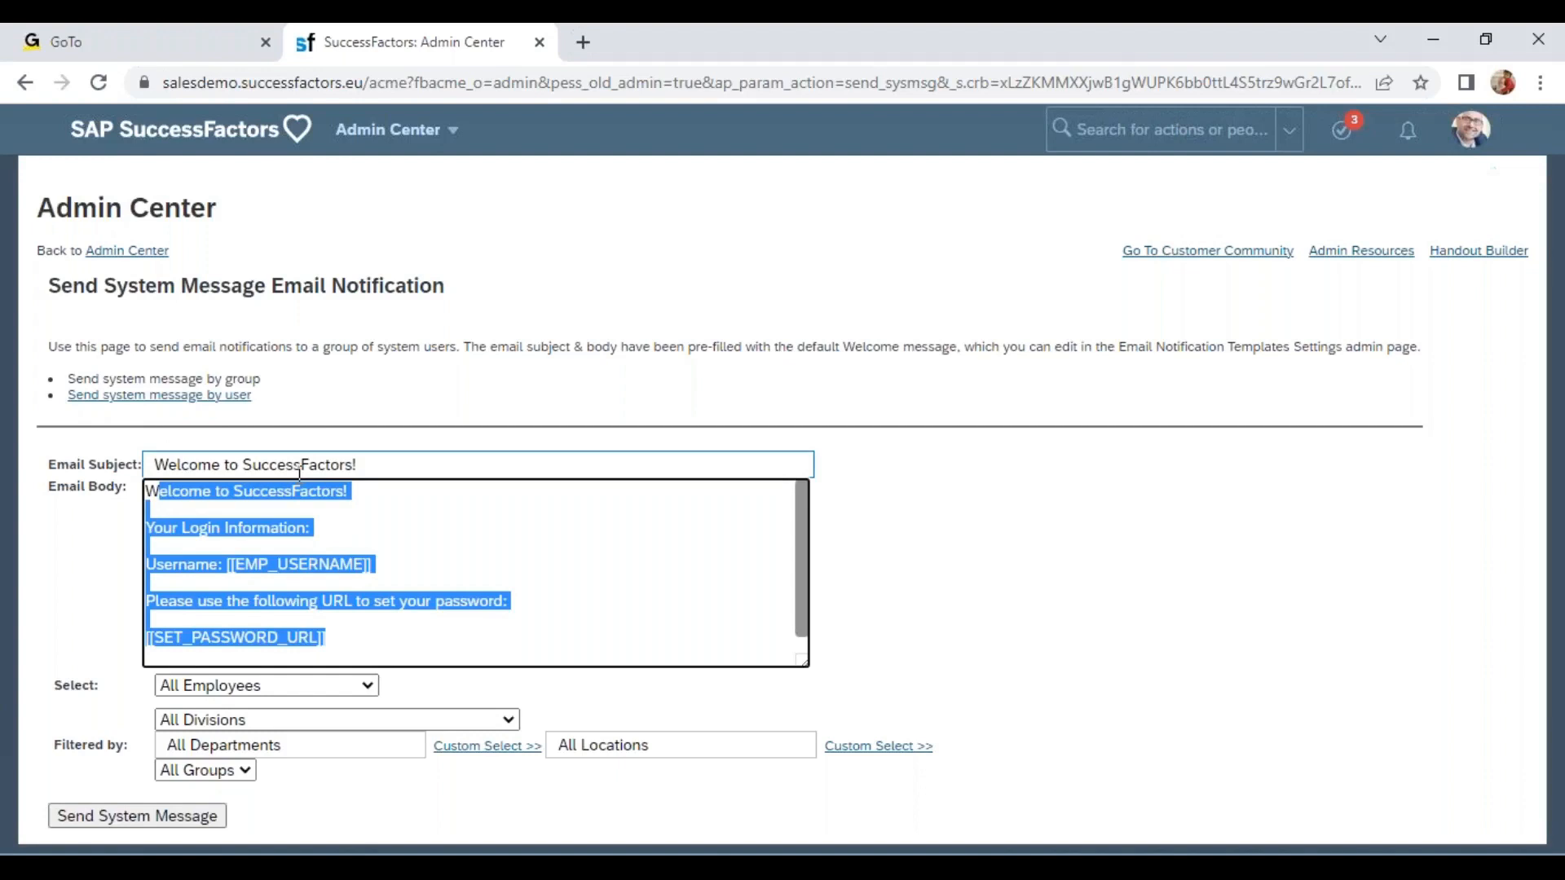
pyautogui.click(390, 528)
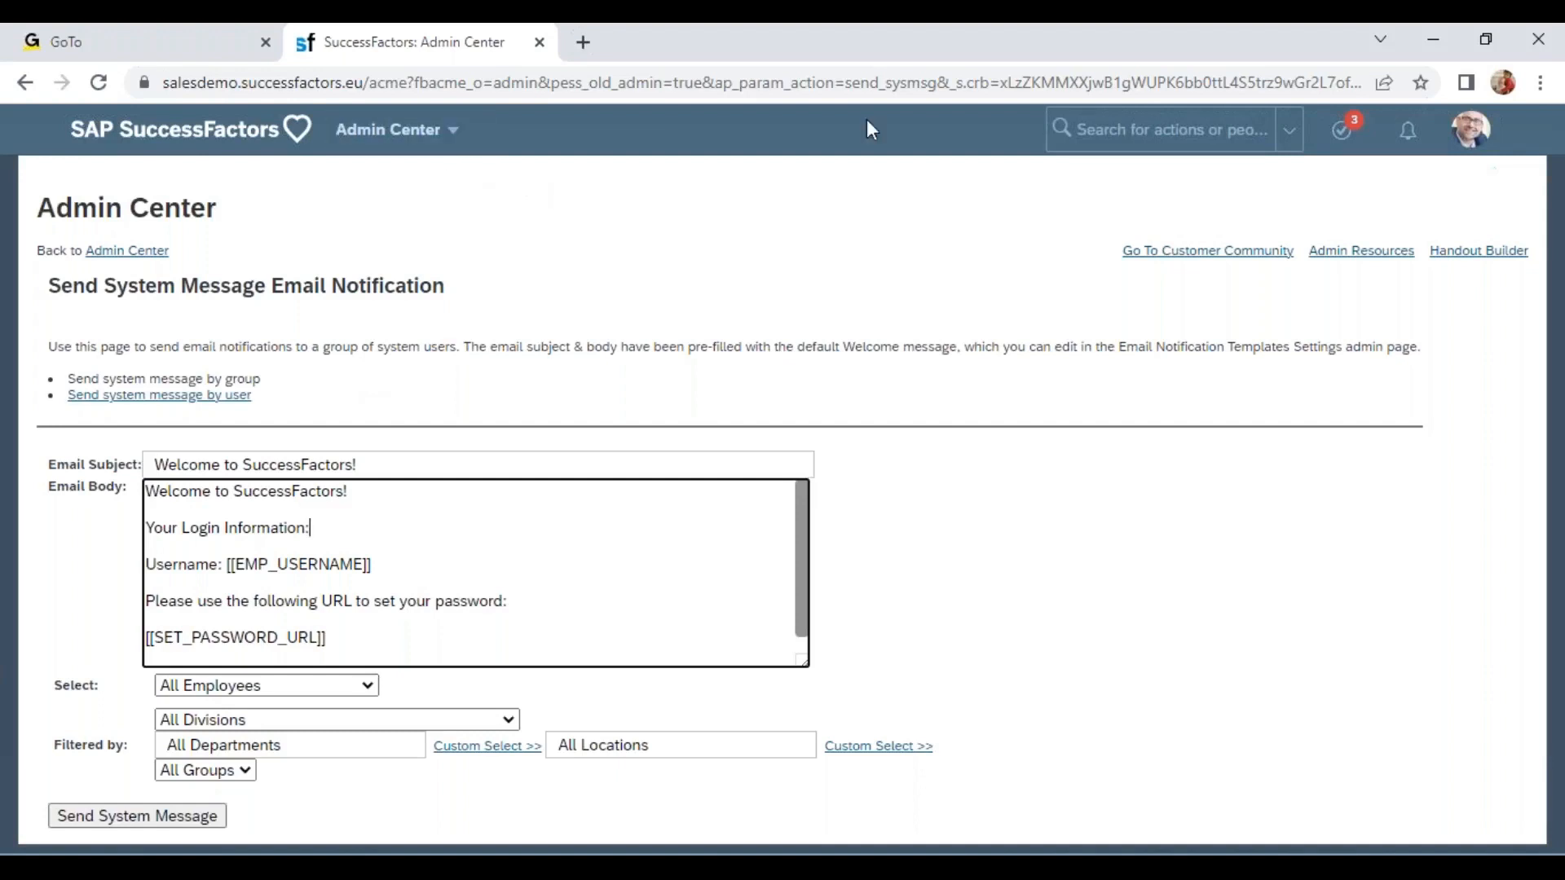
# Open Manage Business Configuration by searching "man bus con" in the action search.
pyautogui.click(1141, 129)
pyautogui.write('man')
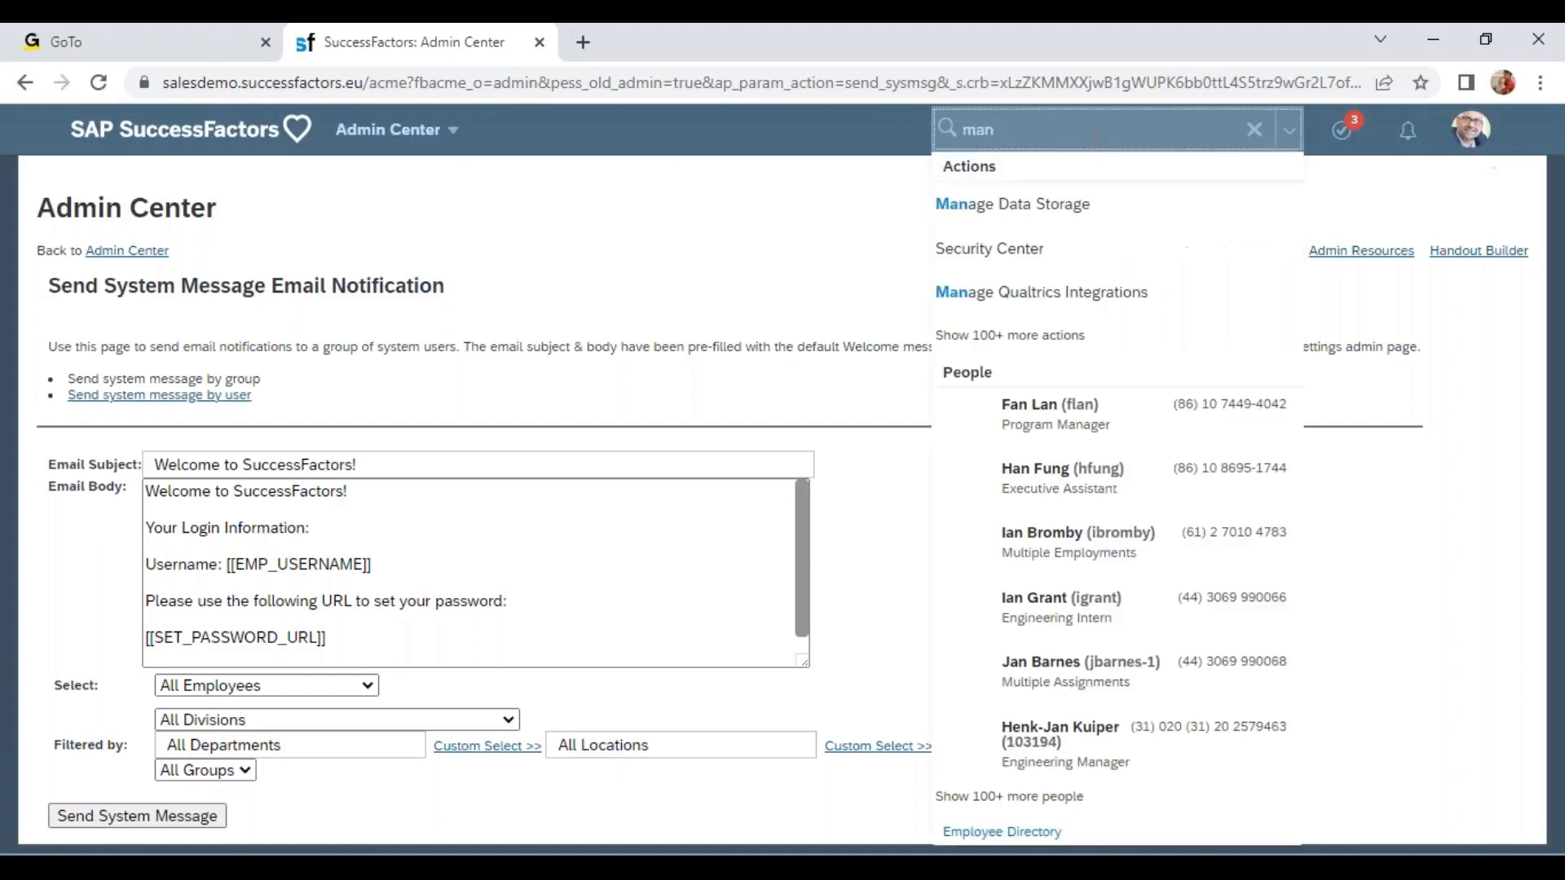
pyautogui.write(' bus con')
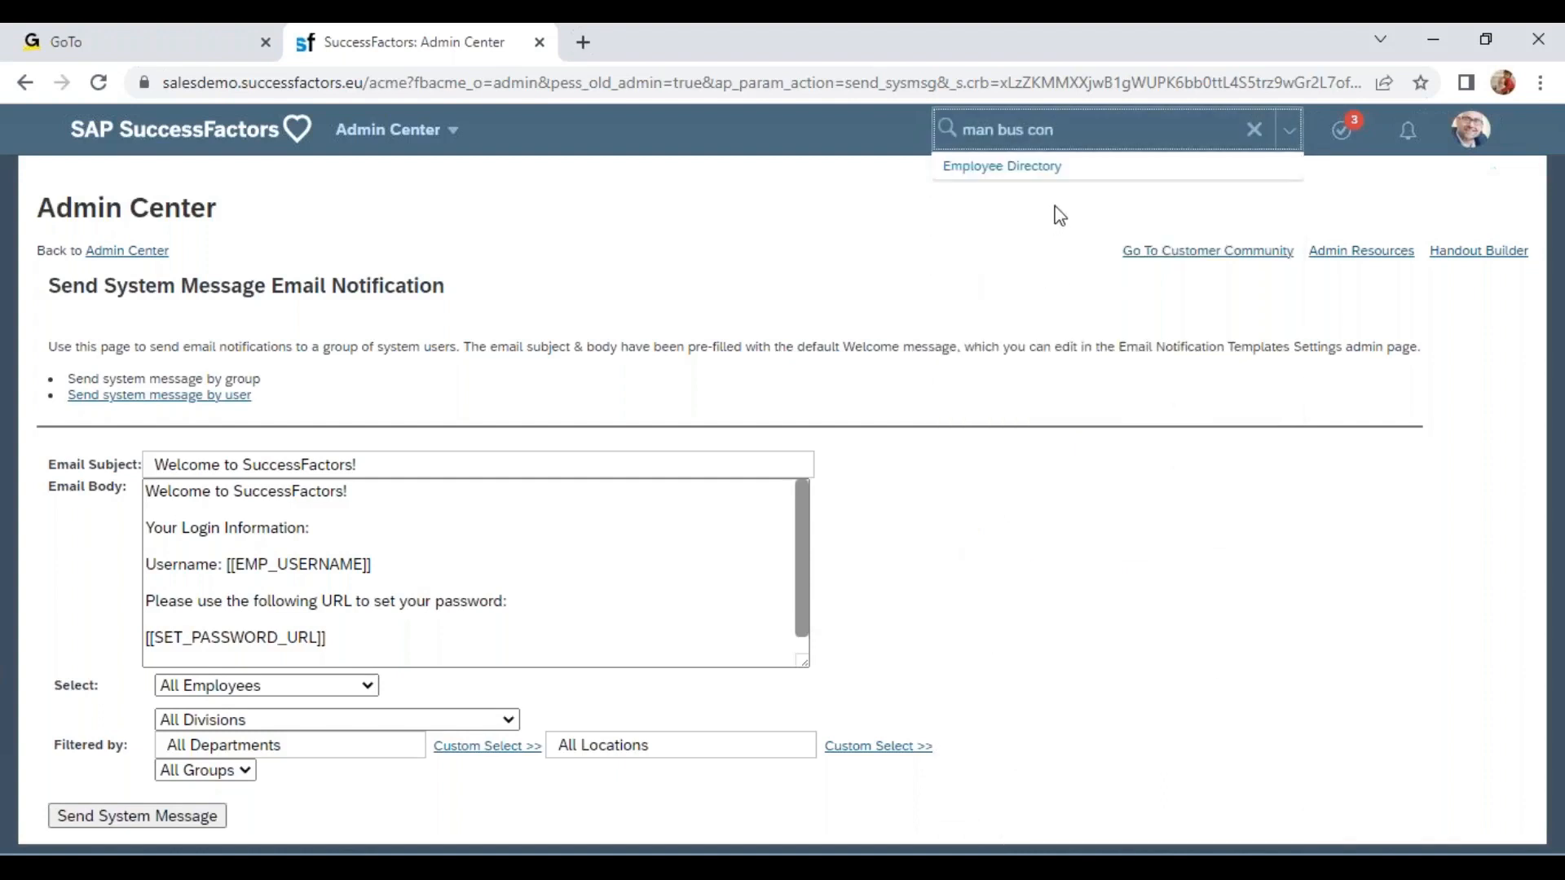
pyautogui.click(1025, 341)
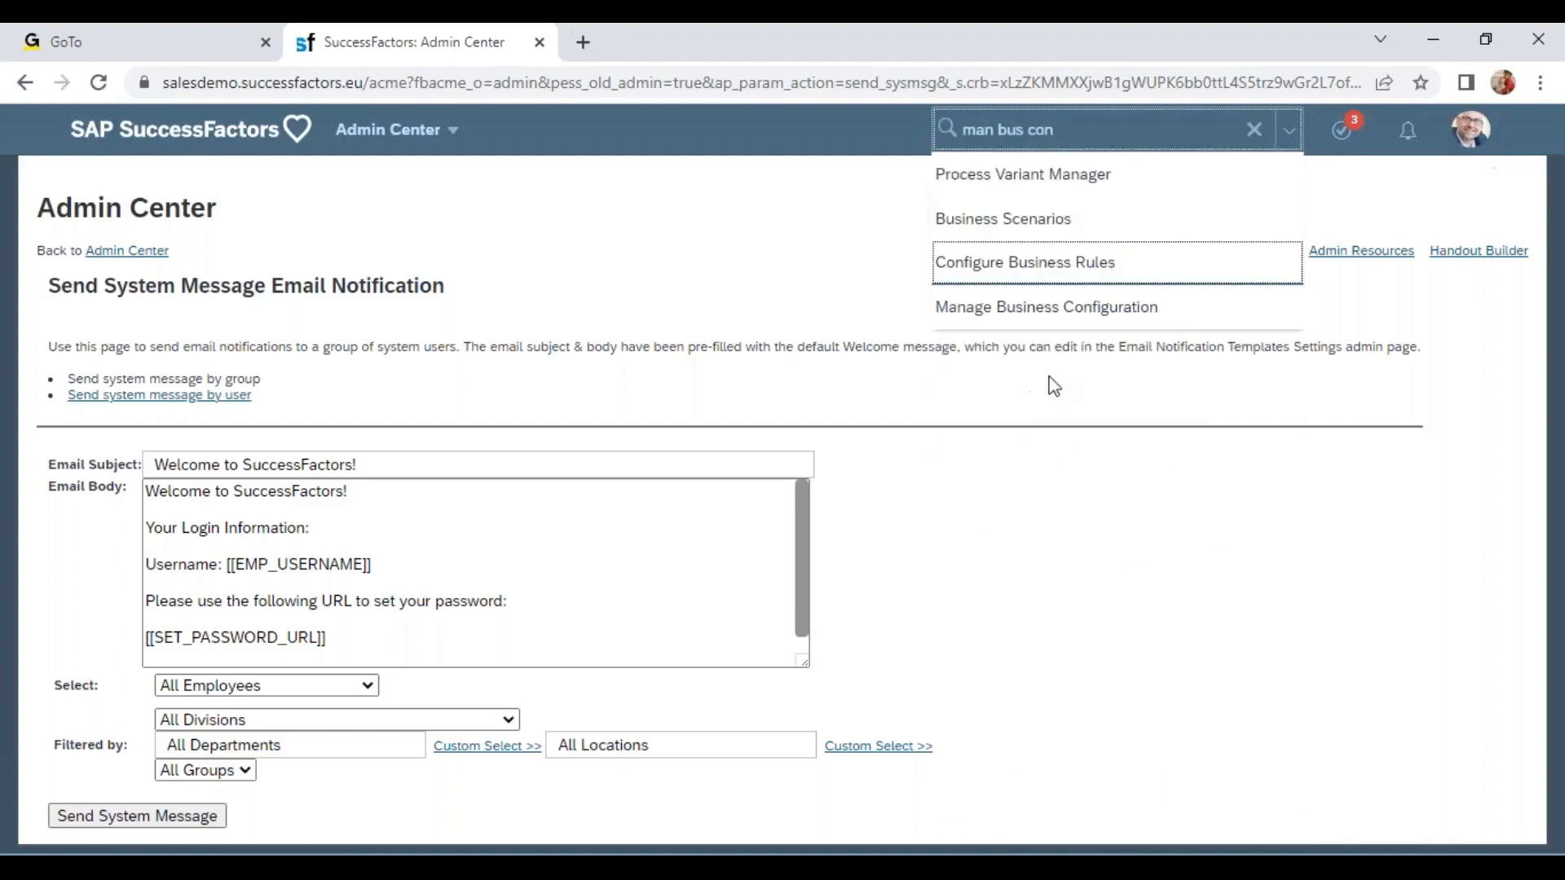
pyautogui.click(1050, 312)
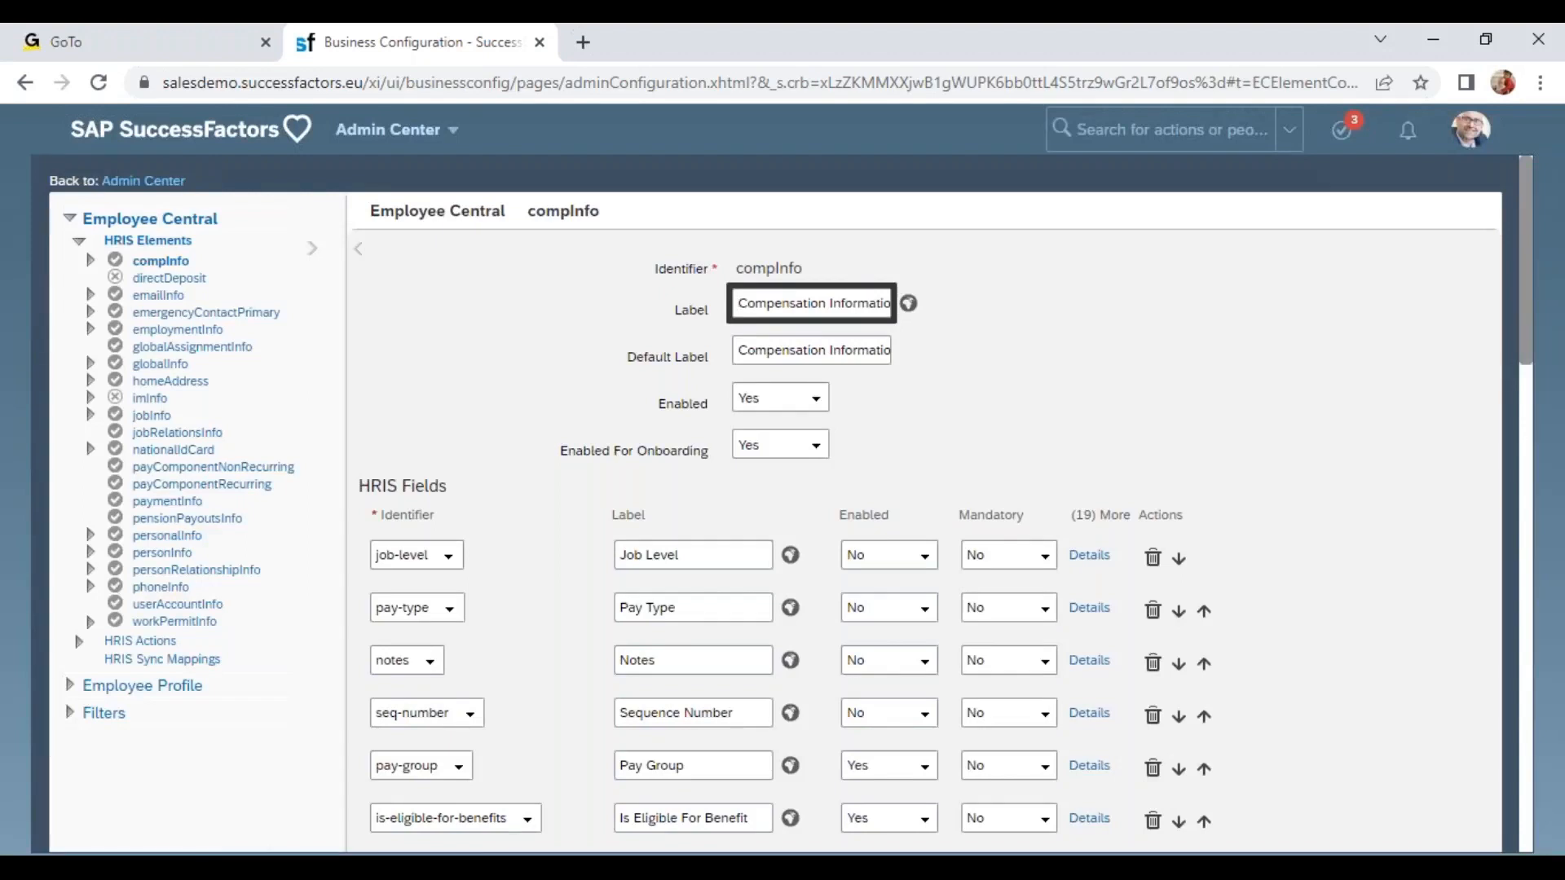
# Expand the Employee Profile elements and open the reloLocation element under User Info.
pyautogui.click(72, 688)
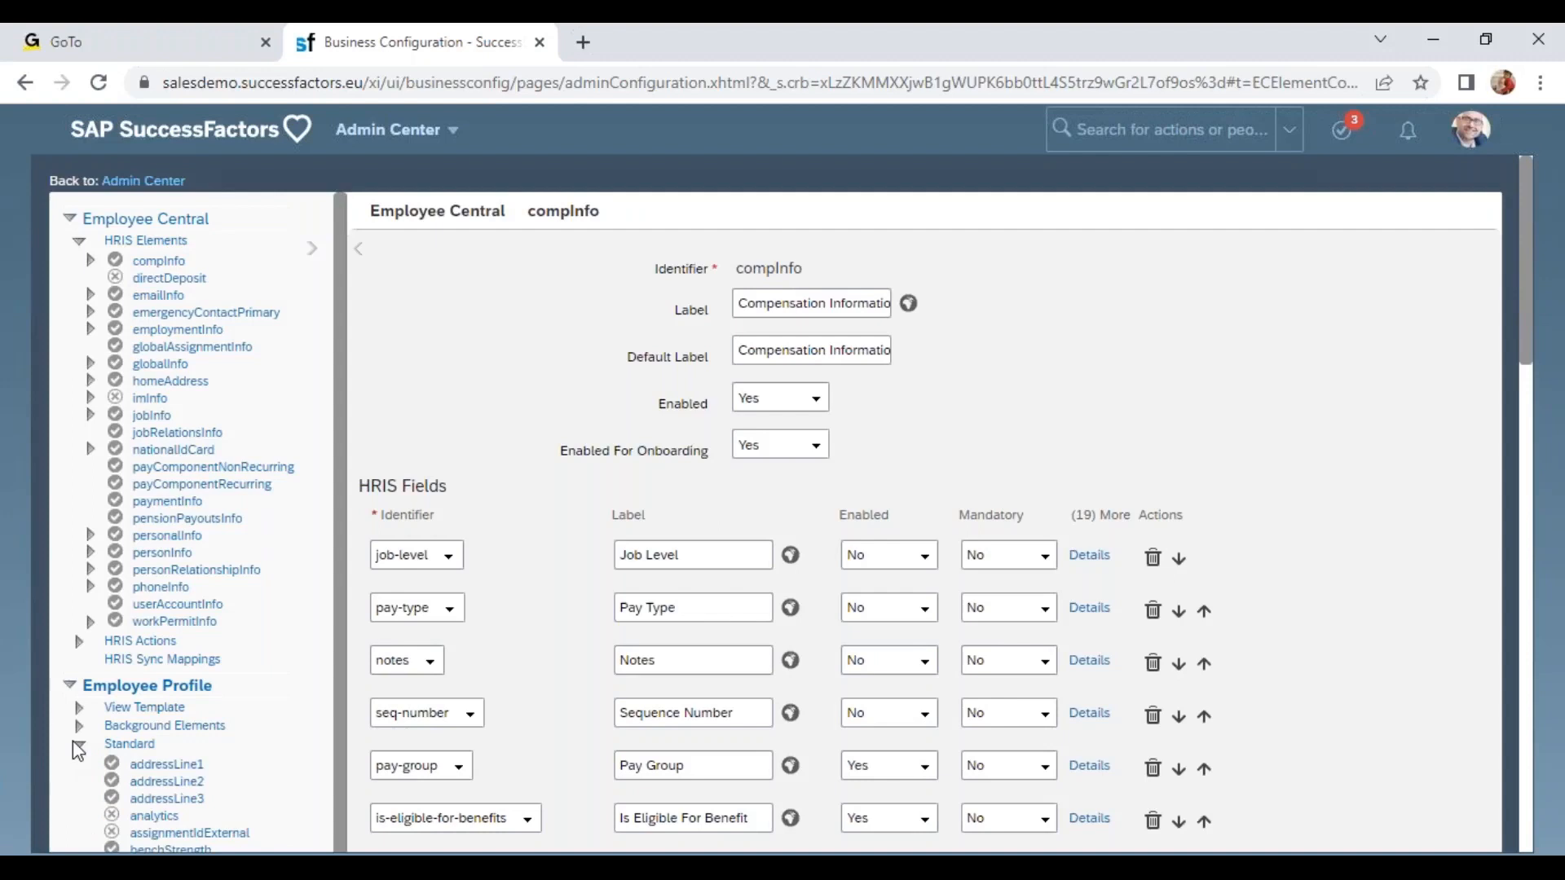
pyautogui.click(73, 743)
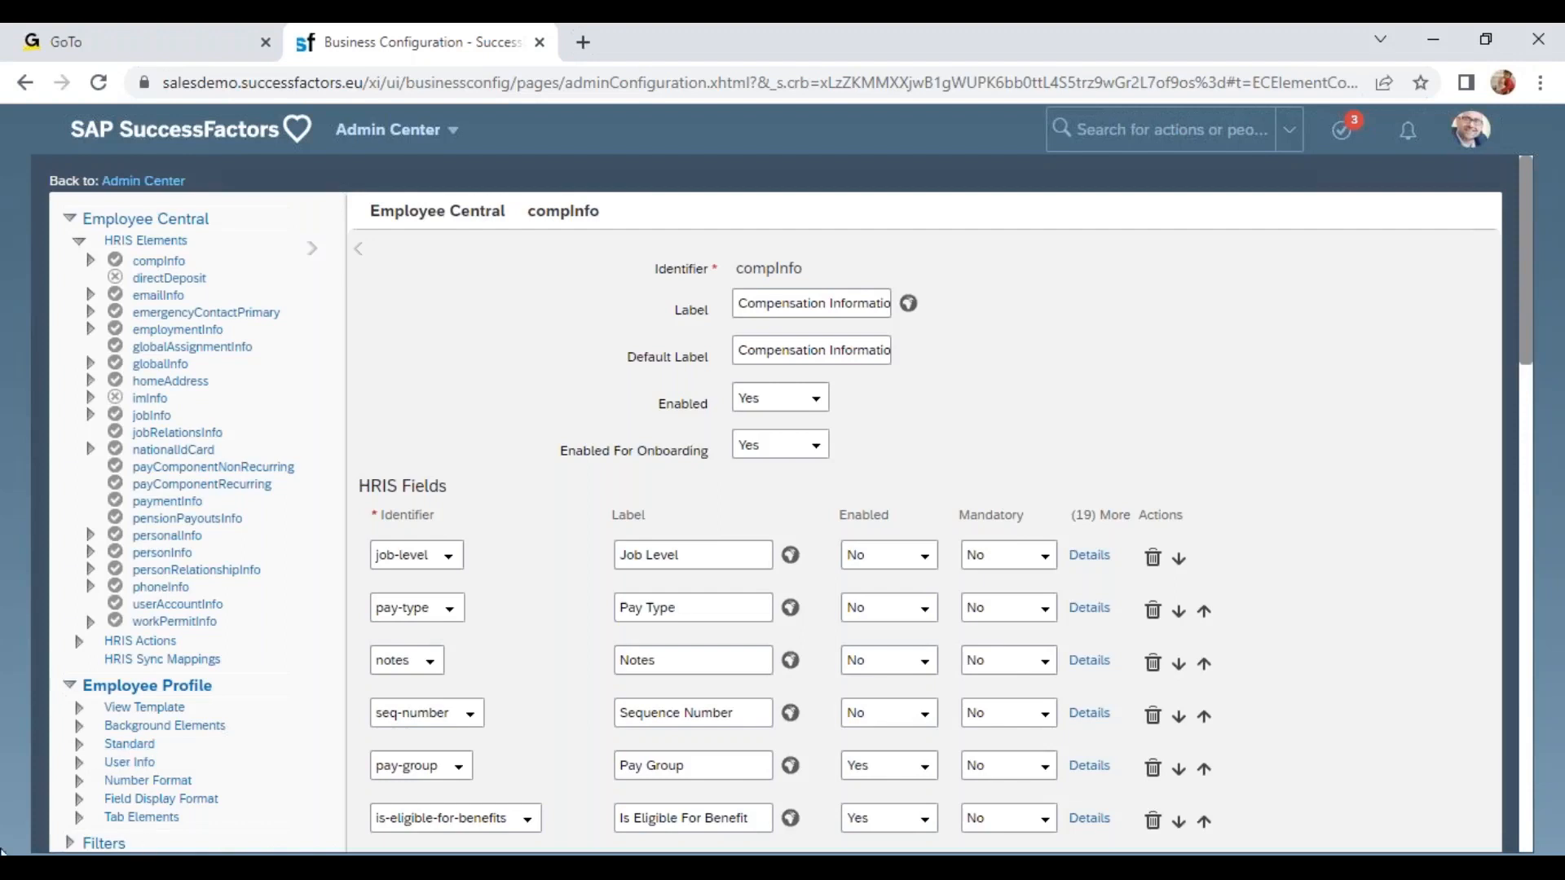
pyautogui.scroll(-3, 147, 762)
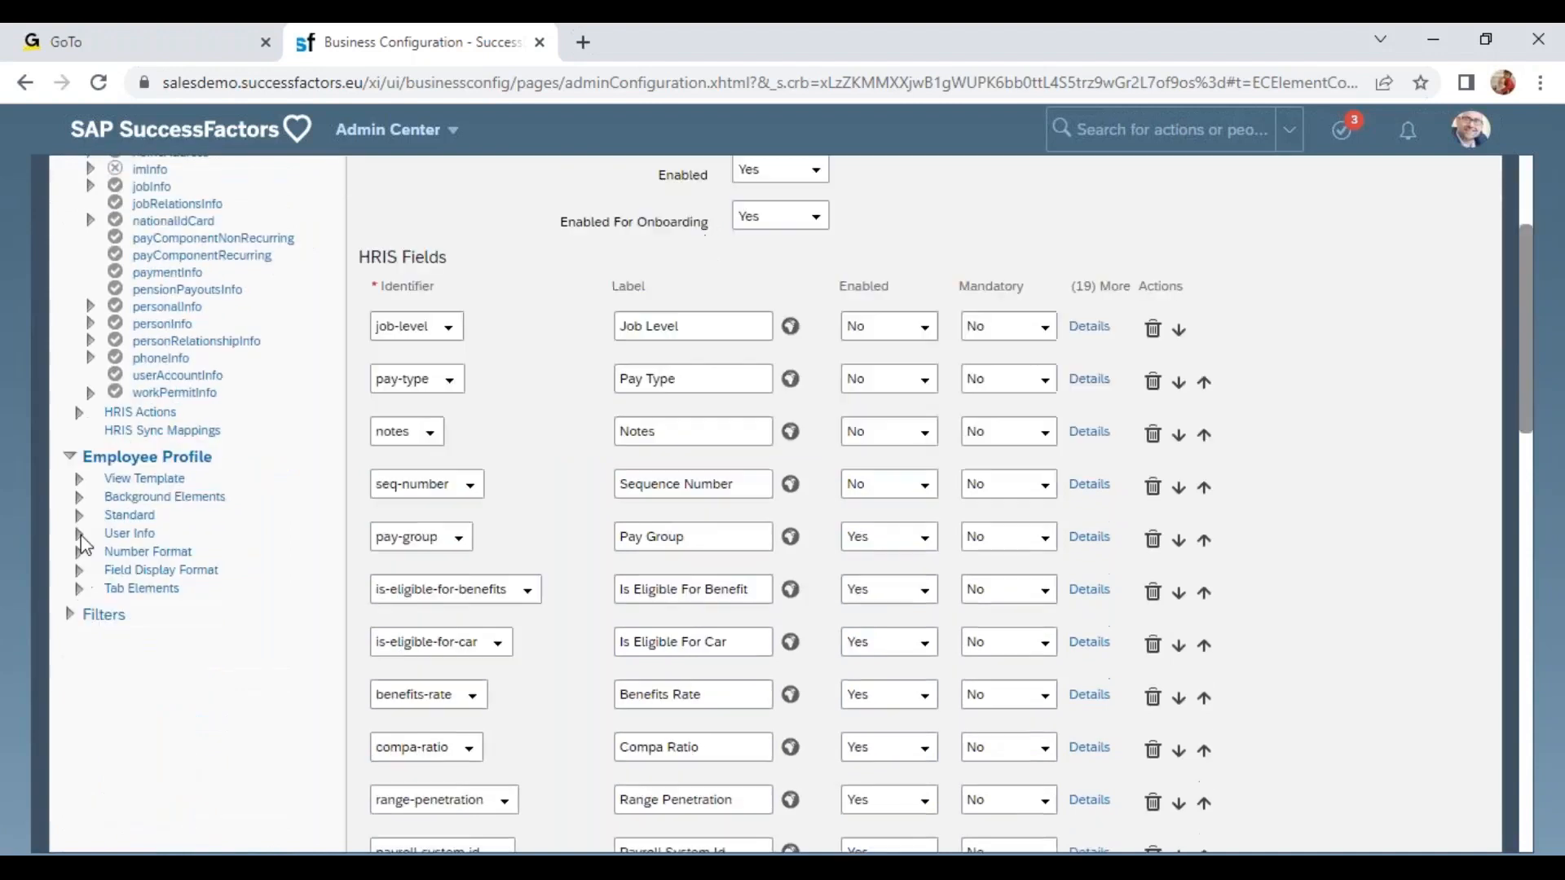
pyautogui.click(79, 535)
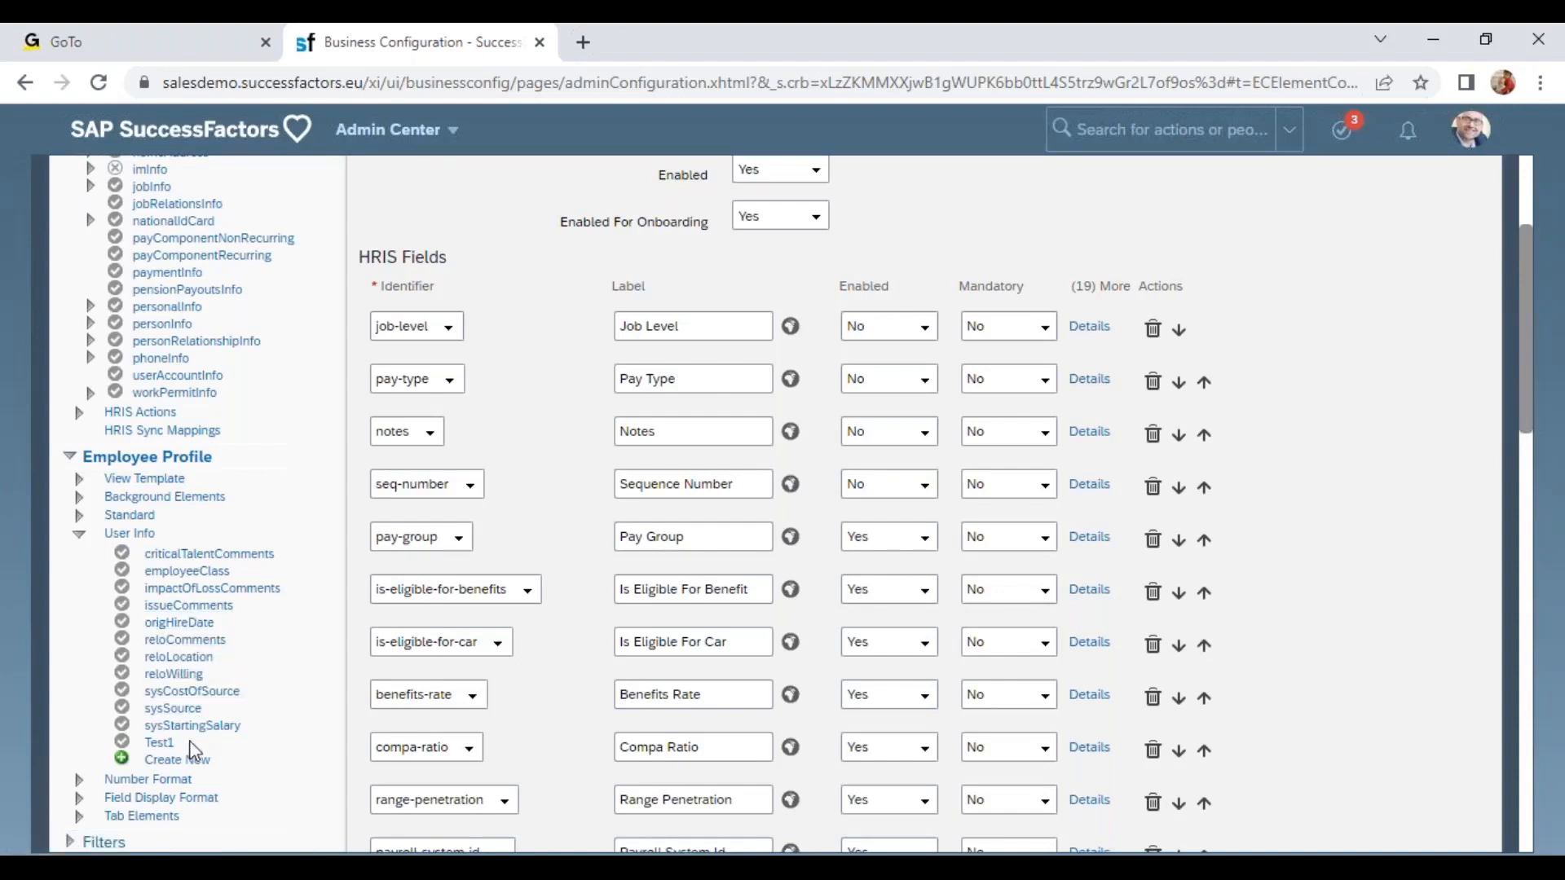
pyautogui.click(206, 658)
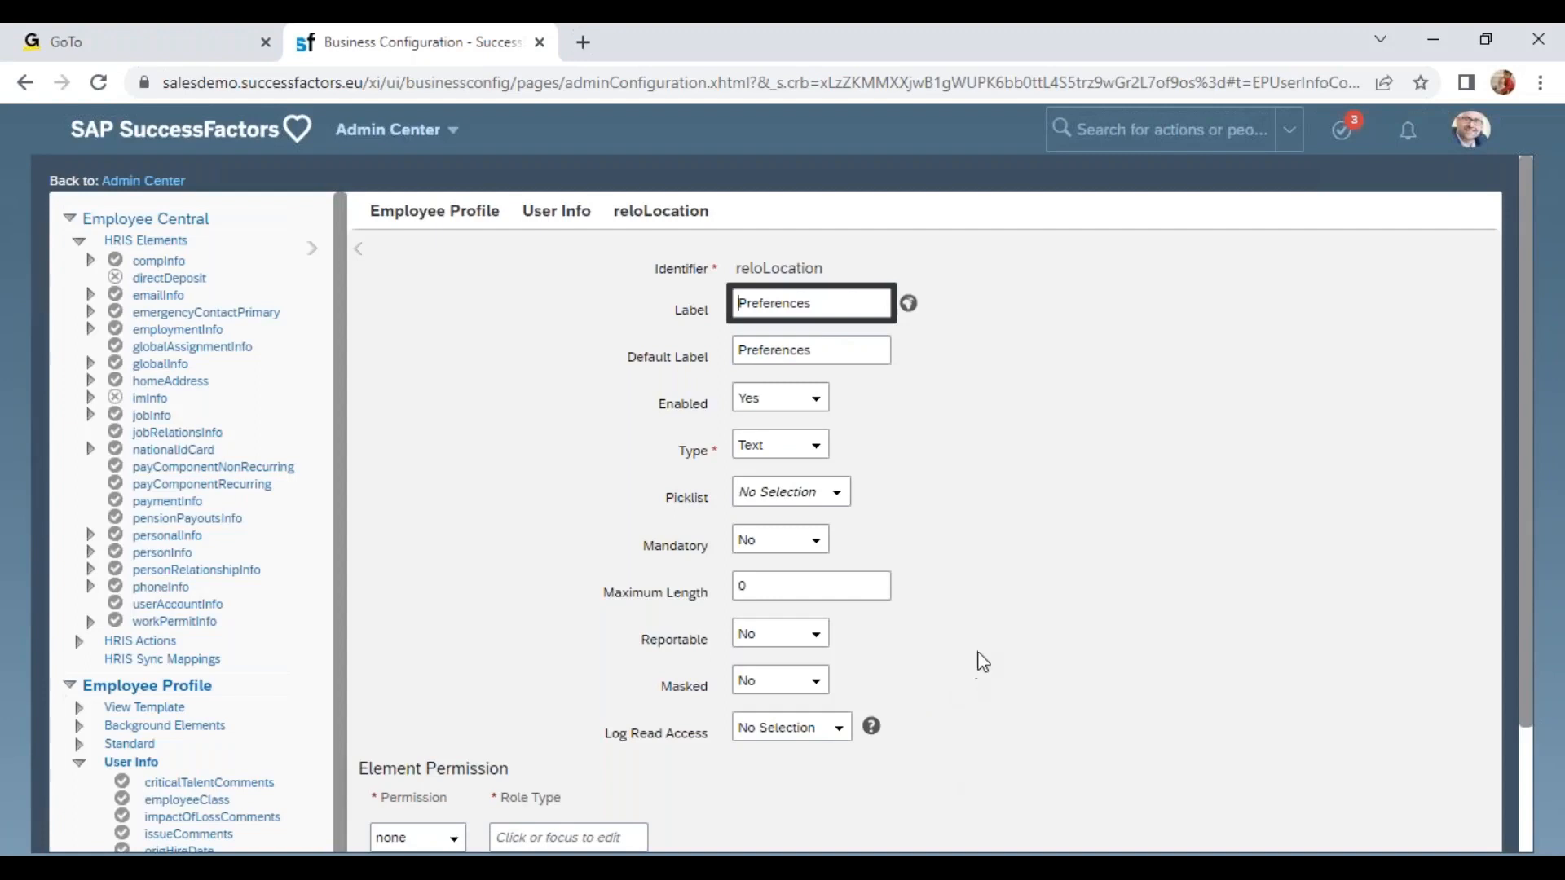
# Expand Employee Profile Tab Elements and open the timeOffTab element.
pyautogui.scroll(-2, 978, 657)
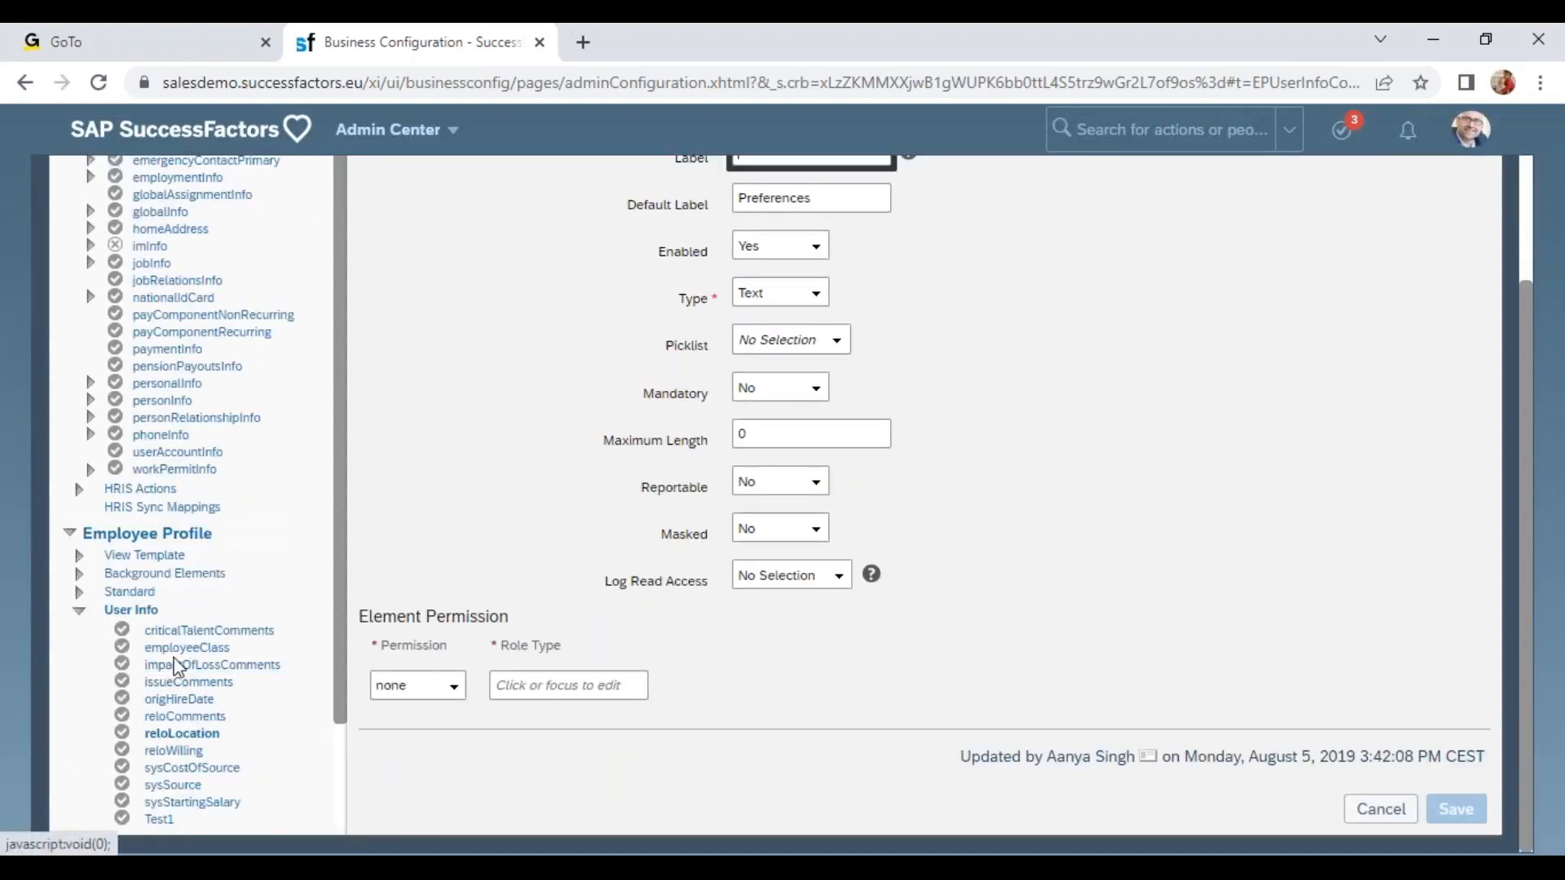
pyautogui.click(80, 611)
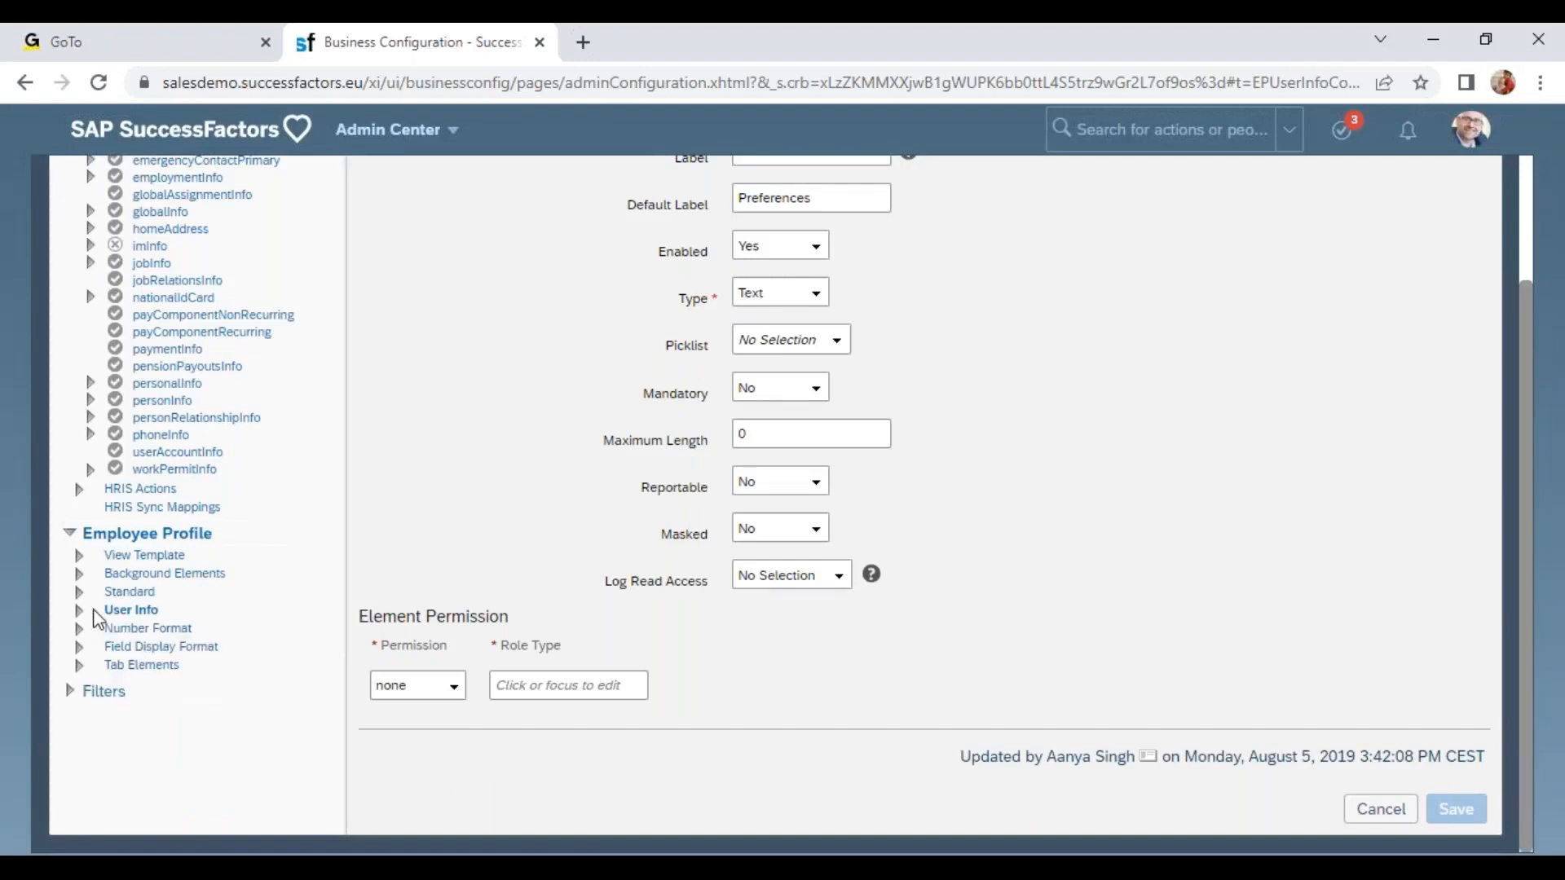
pyautogui.click(79, 666)
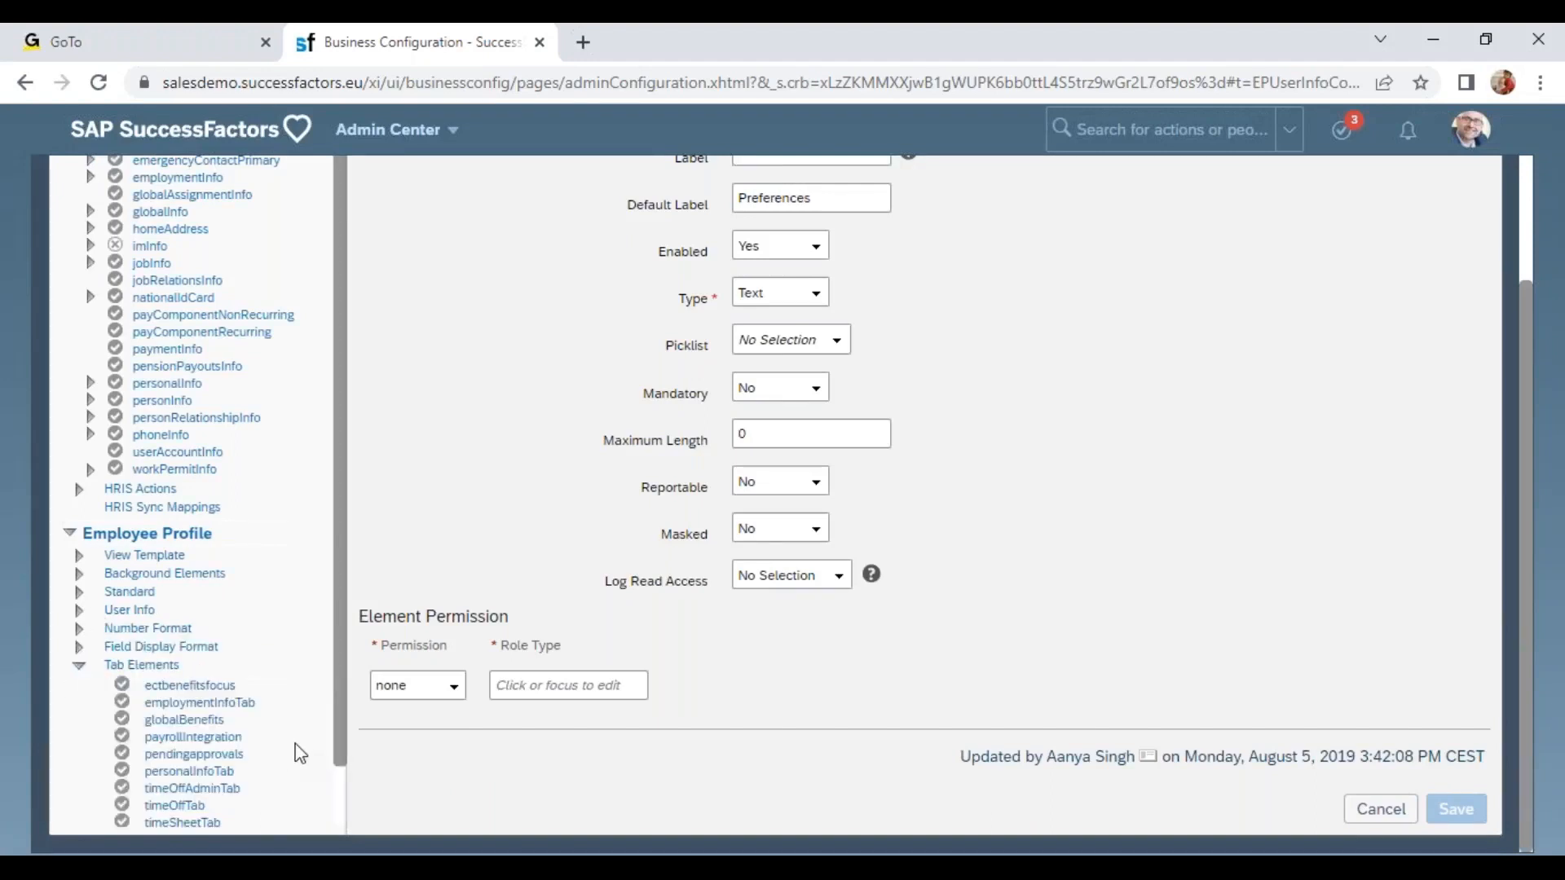
pyautogui.scroll(-1, 196, 600)
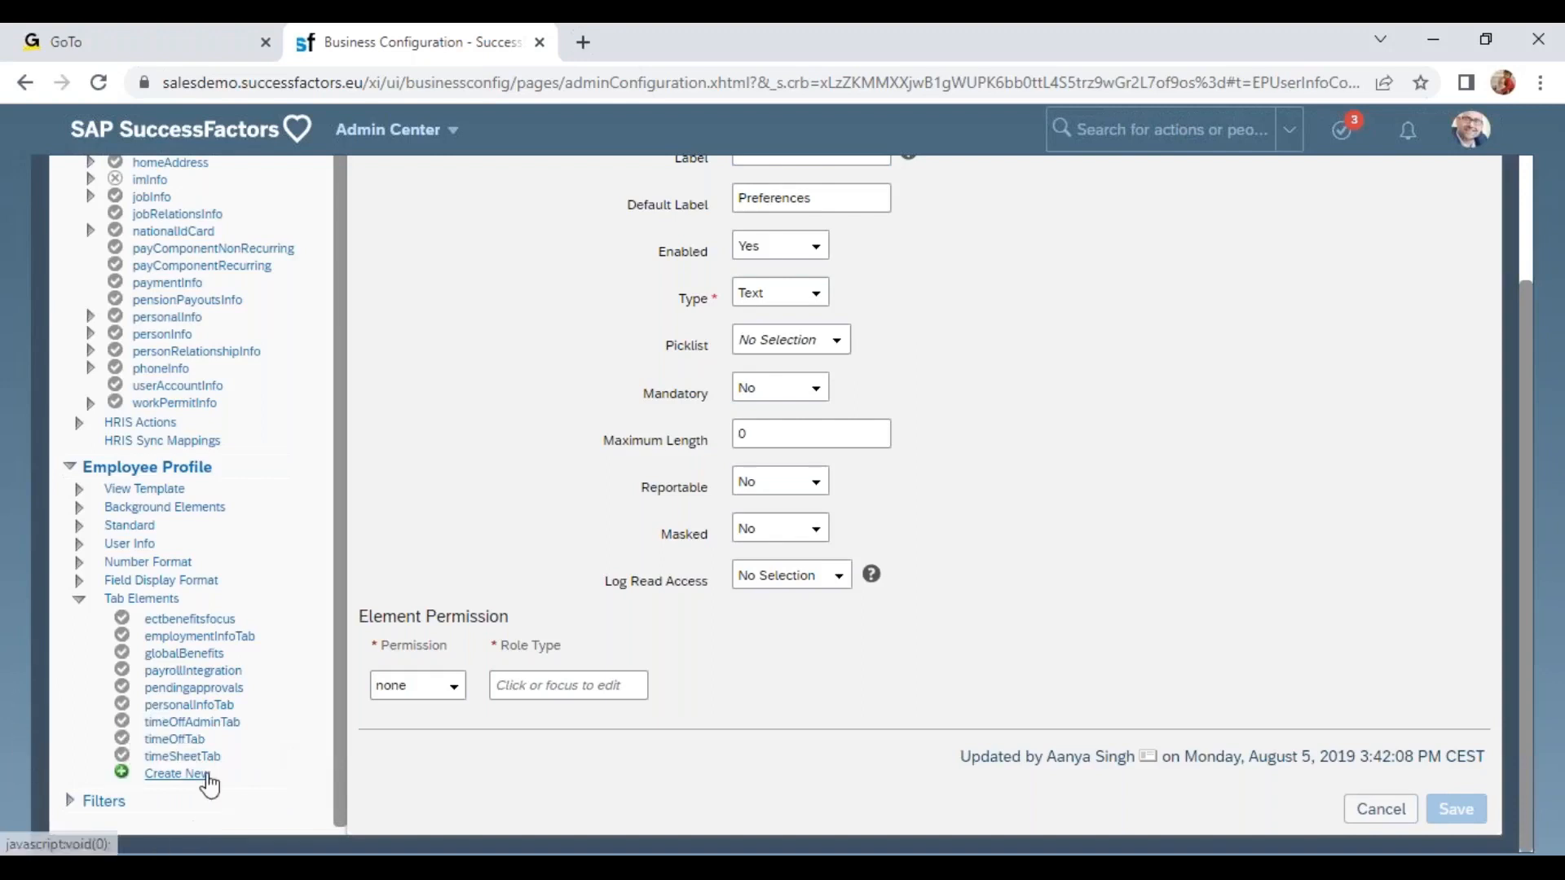
pyautogui.click(163, 741)
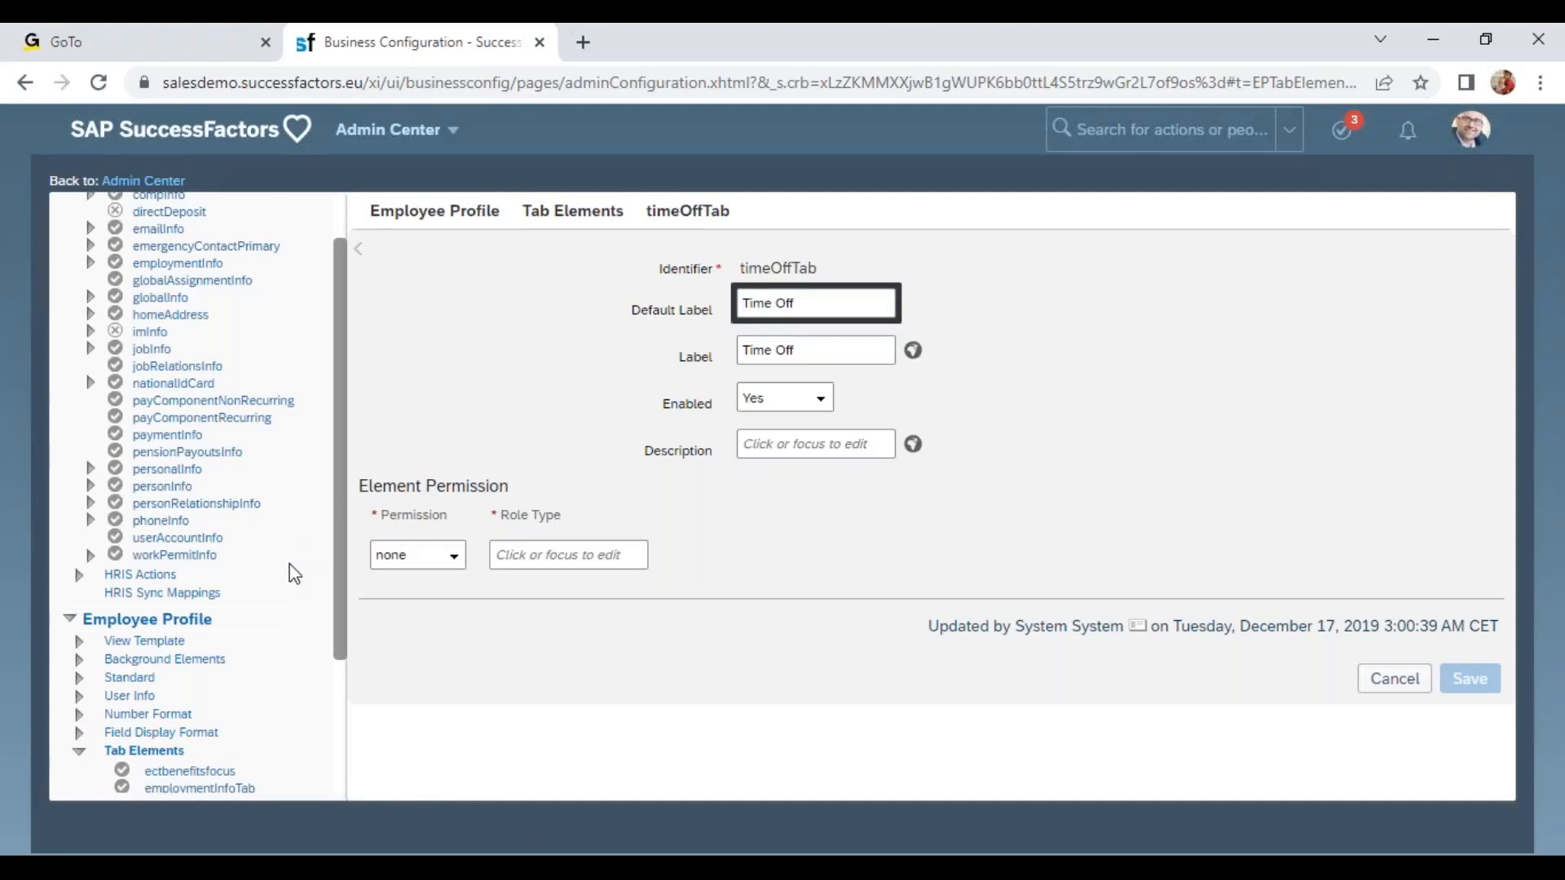
pyautogui.scroll(-4, 294, 574)
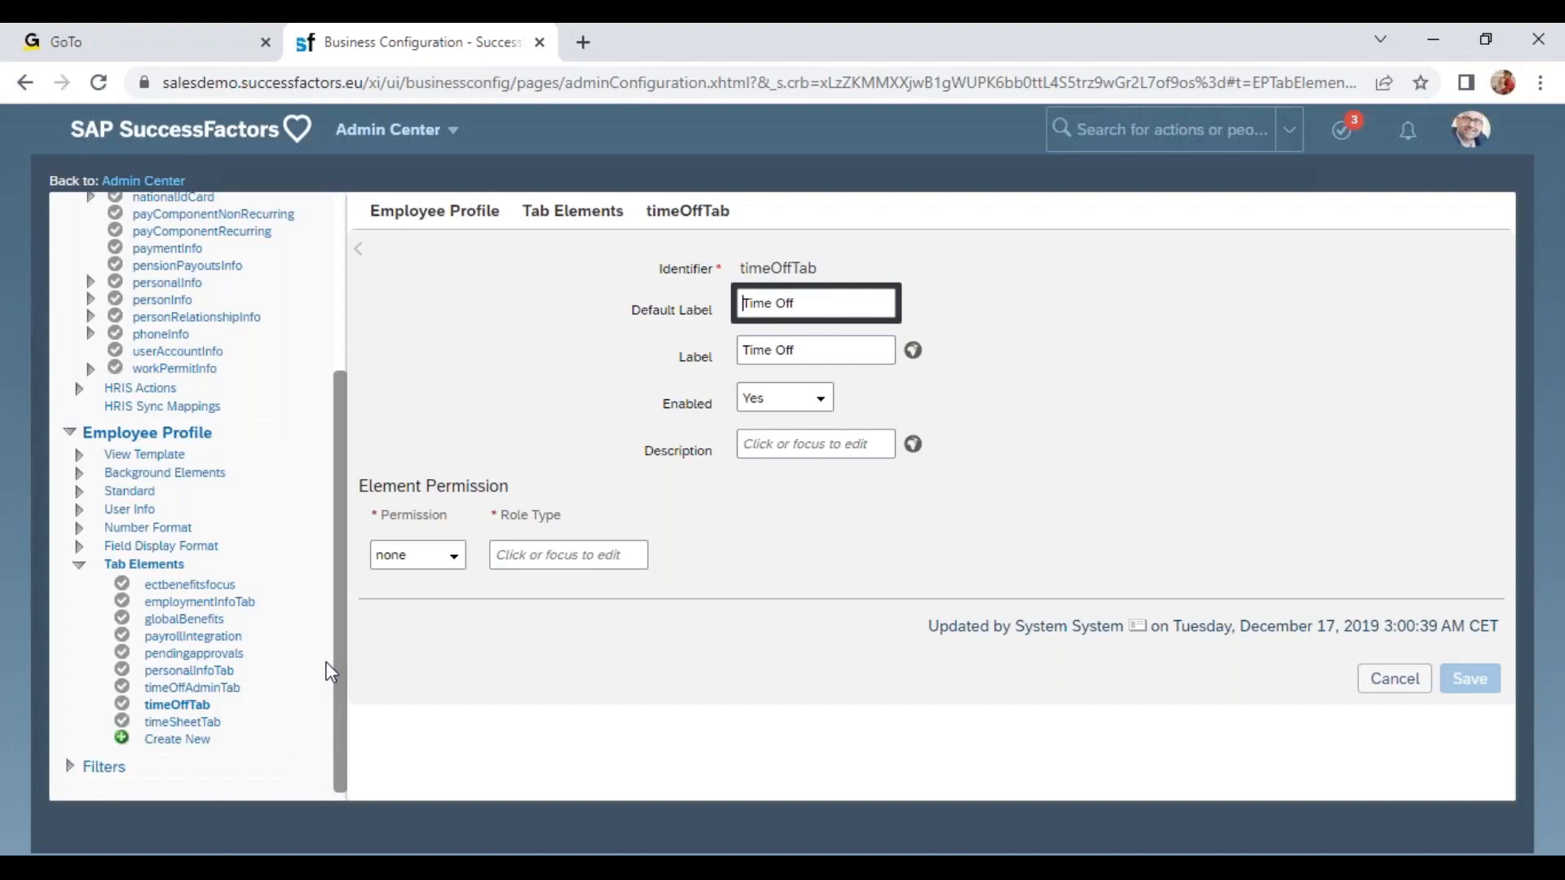
# Go to the Home page and open the Record Time time sheet.
pyautogui.click(440, 134)
pyautogui.click(440, 164)
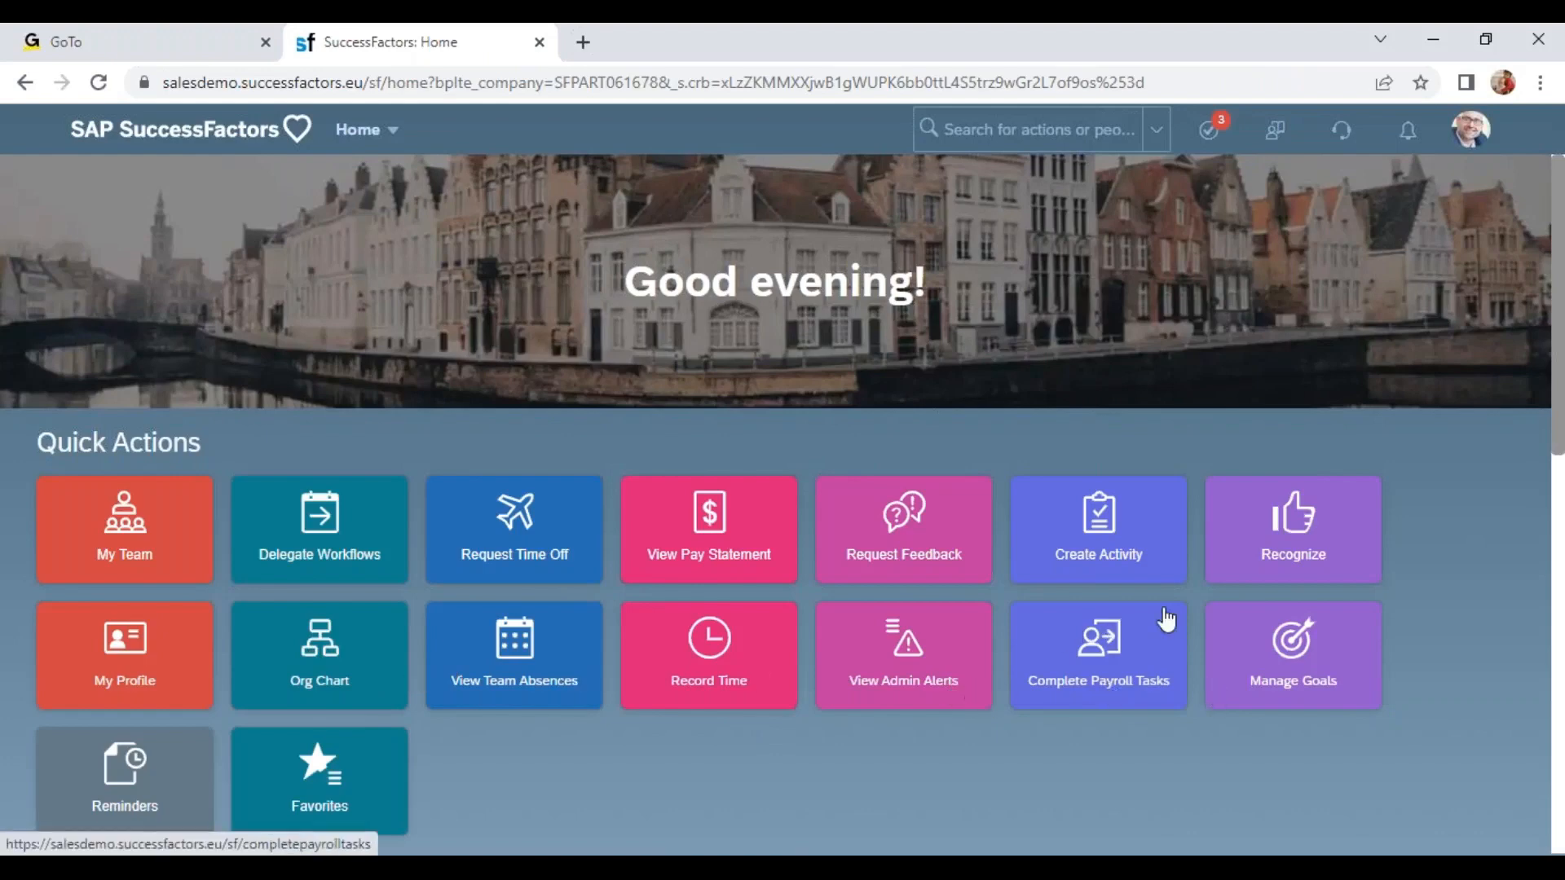
pyautogui.click(643, 683)
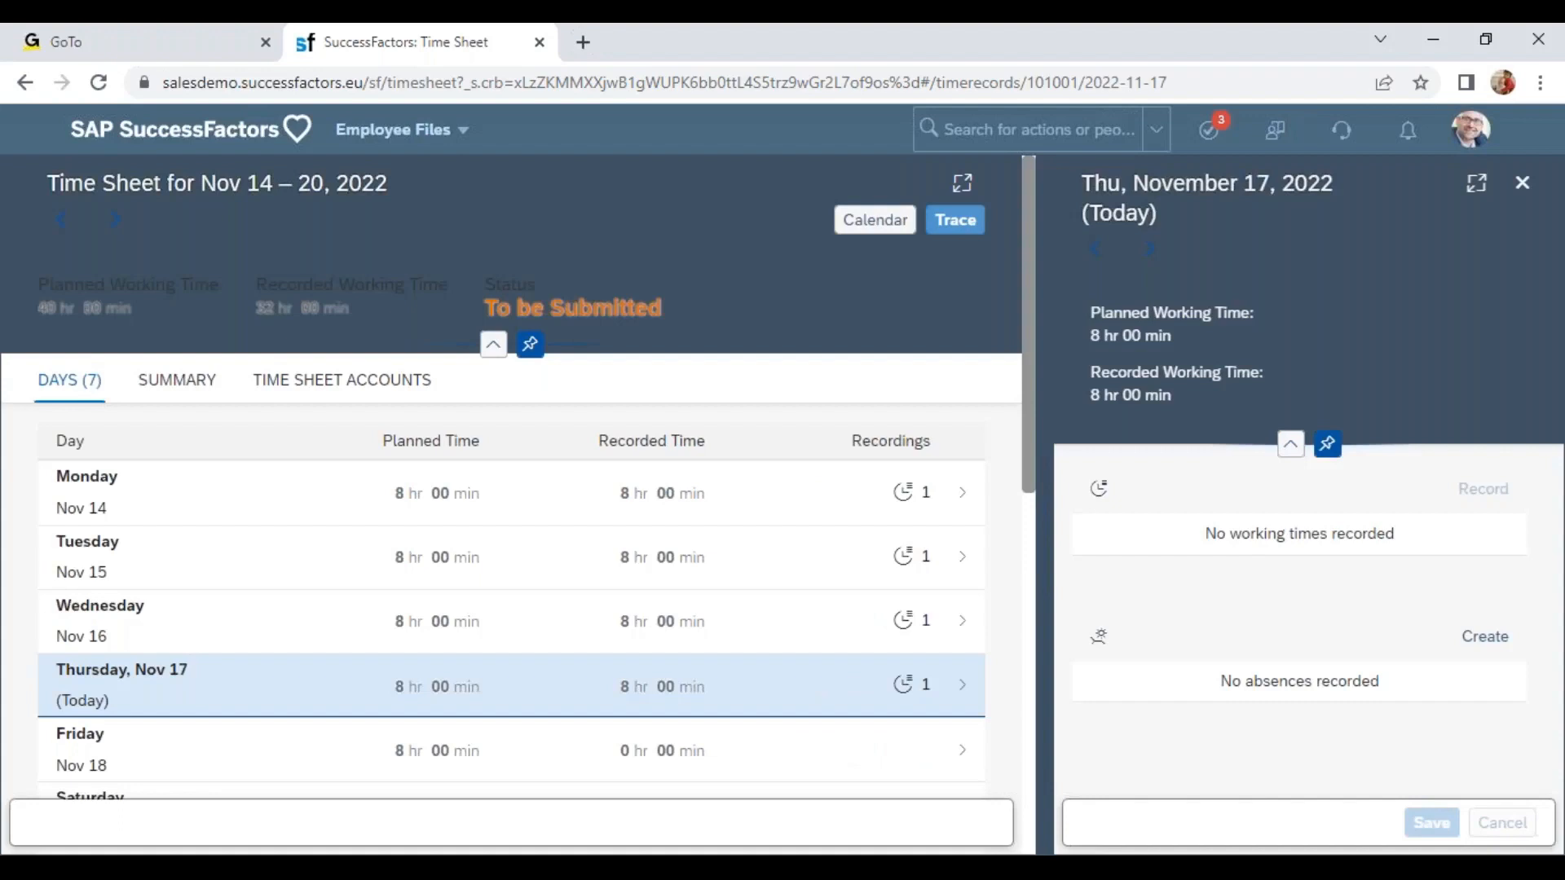
# Return to the Home page and open the Org Chart from the navigation menu.
pyautogui.click(452, 130)
pyautogui.click(452, 167)
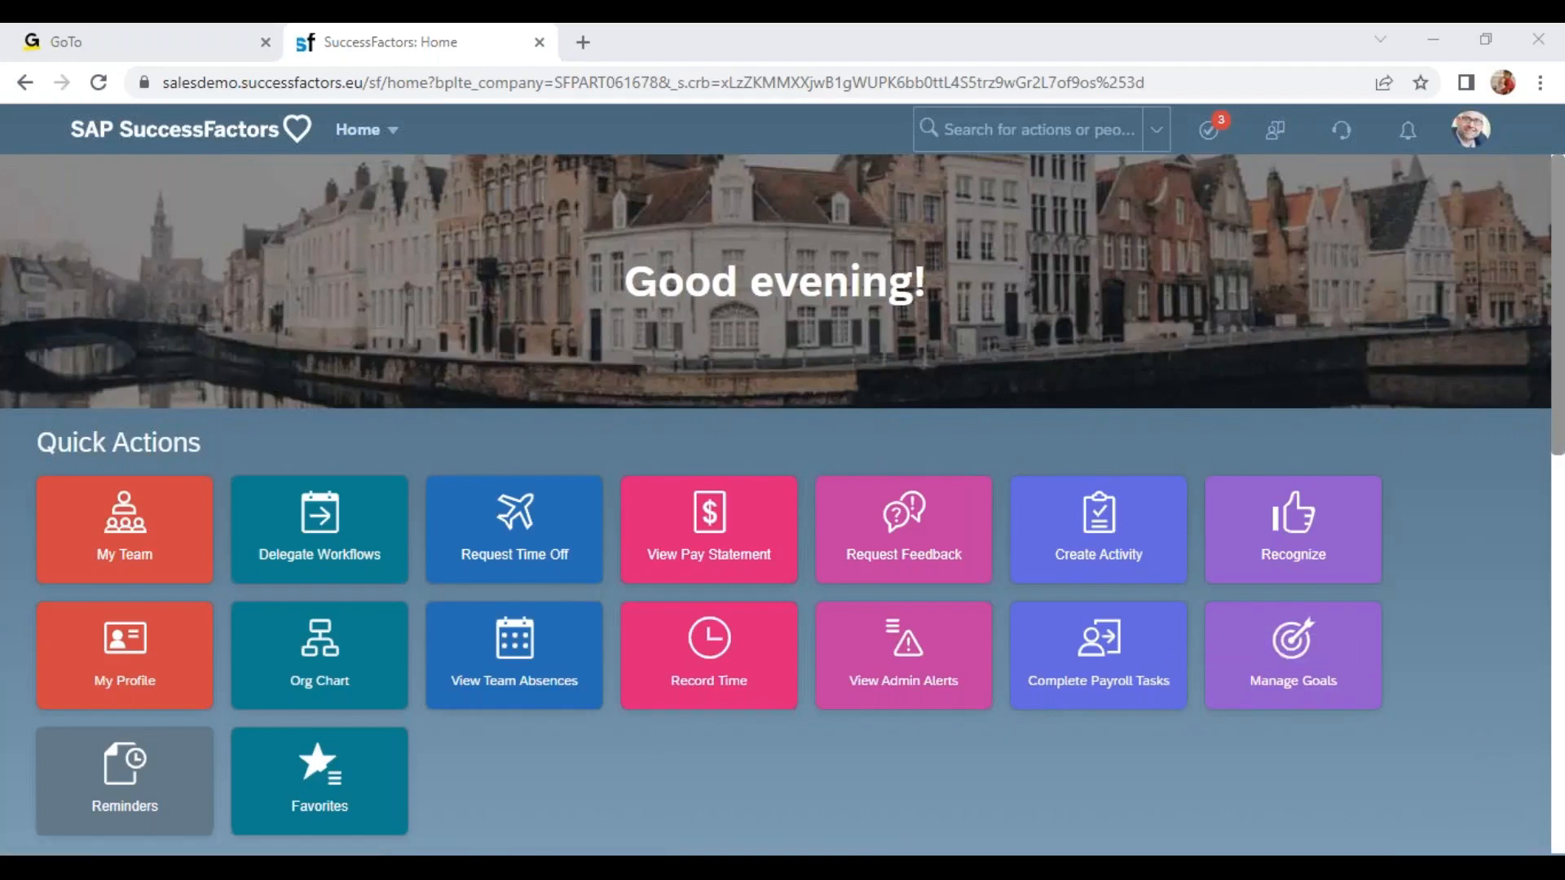
pyautogui.click(1031, 128)
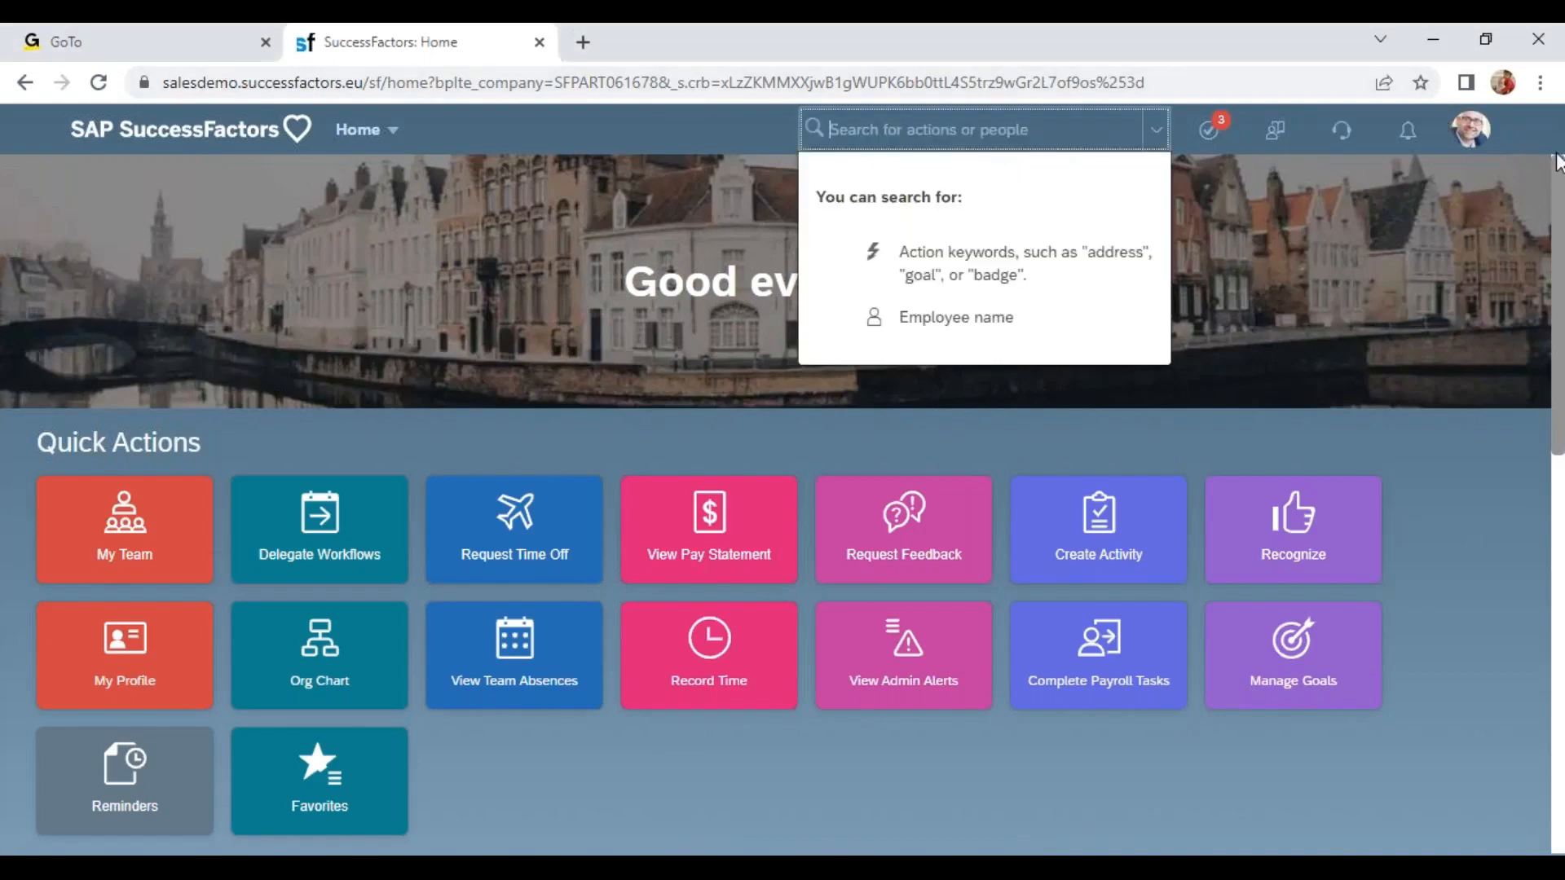
pyautogui.click(1518, 107)
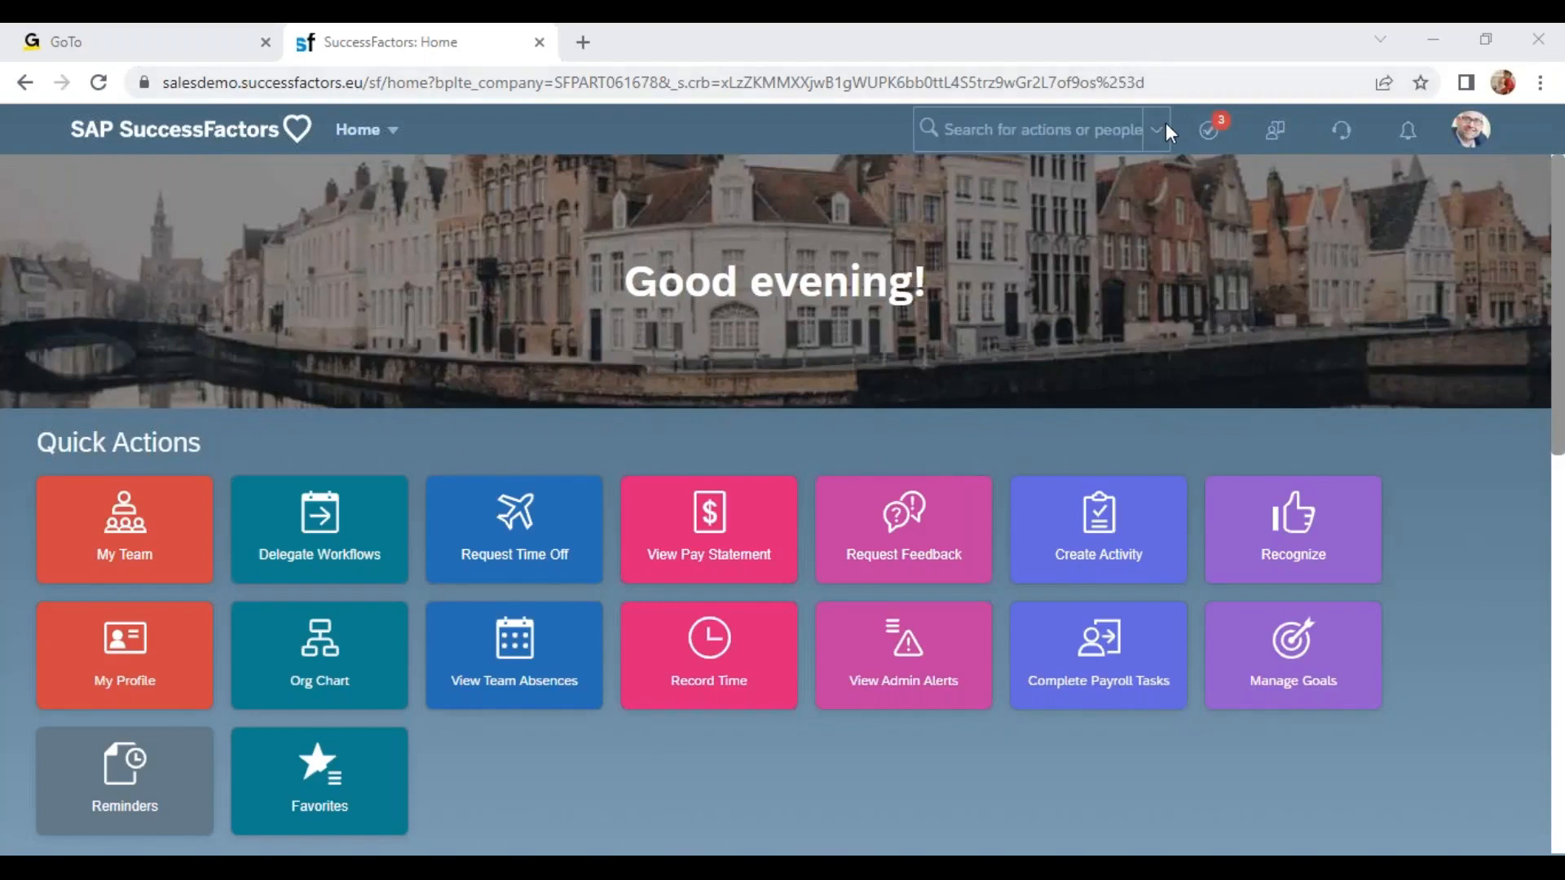
pyautogui.click(406, 143)
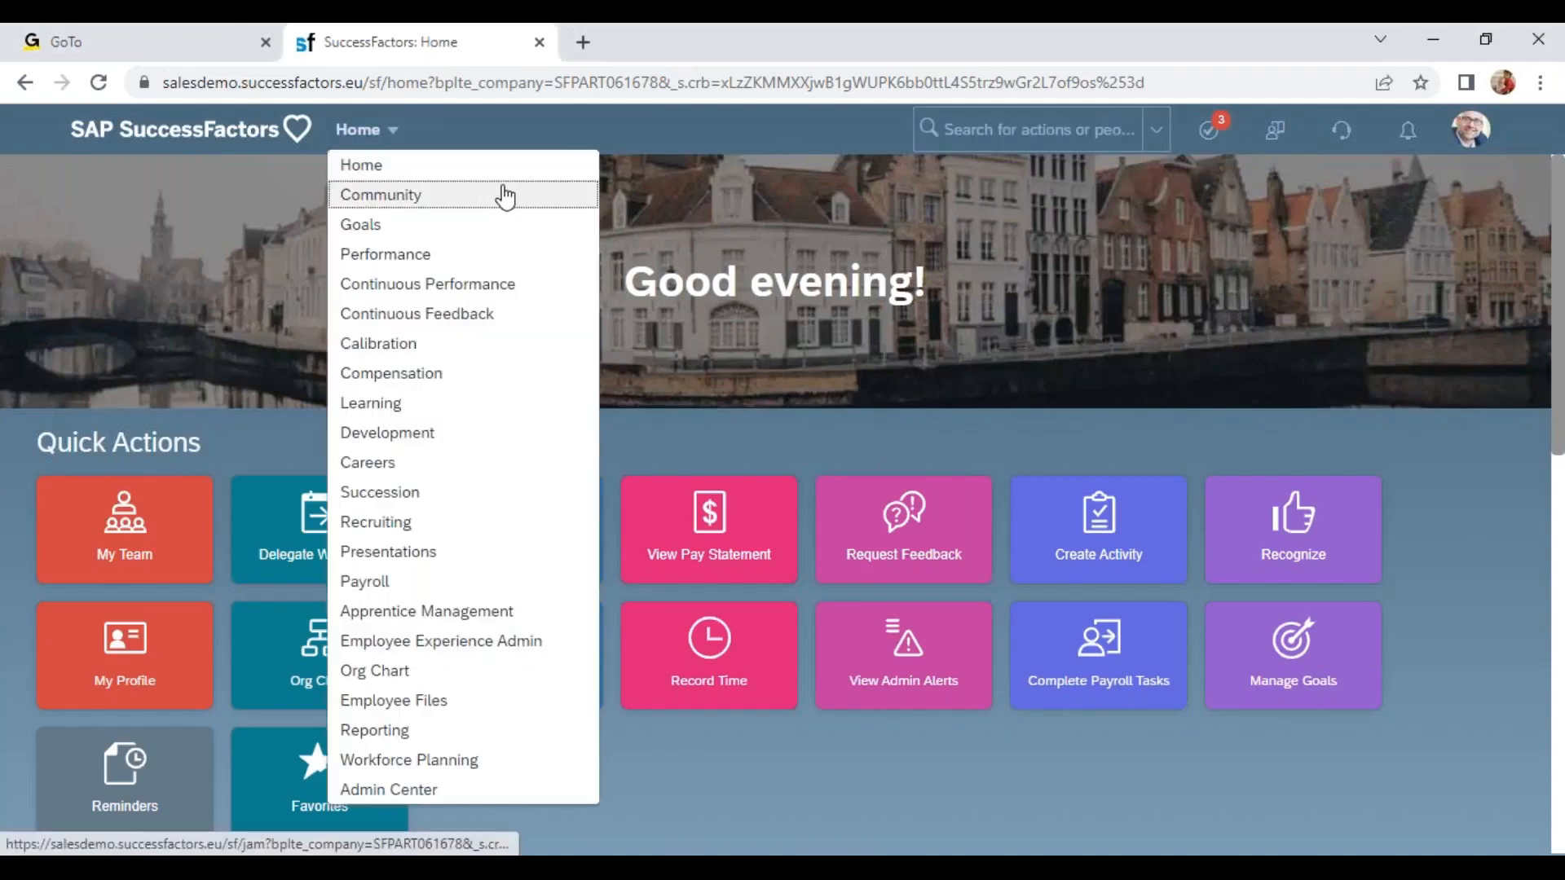
pyautogui.click(451, 670)
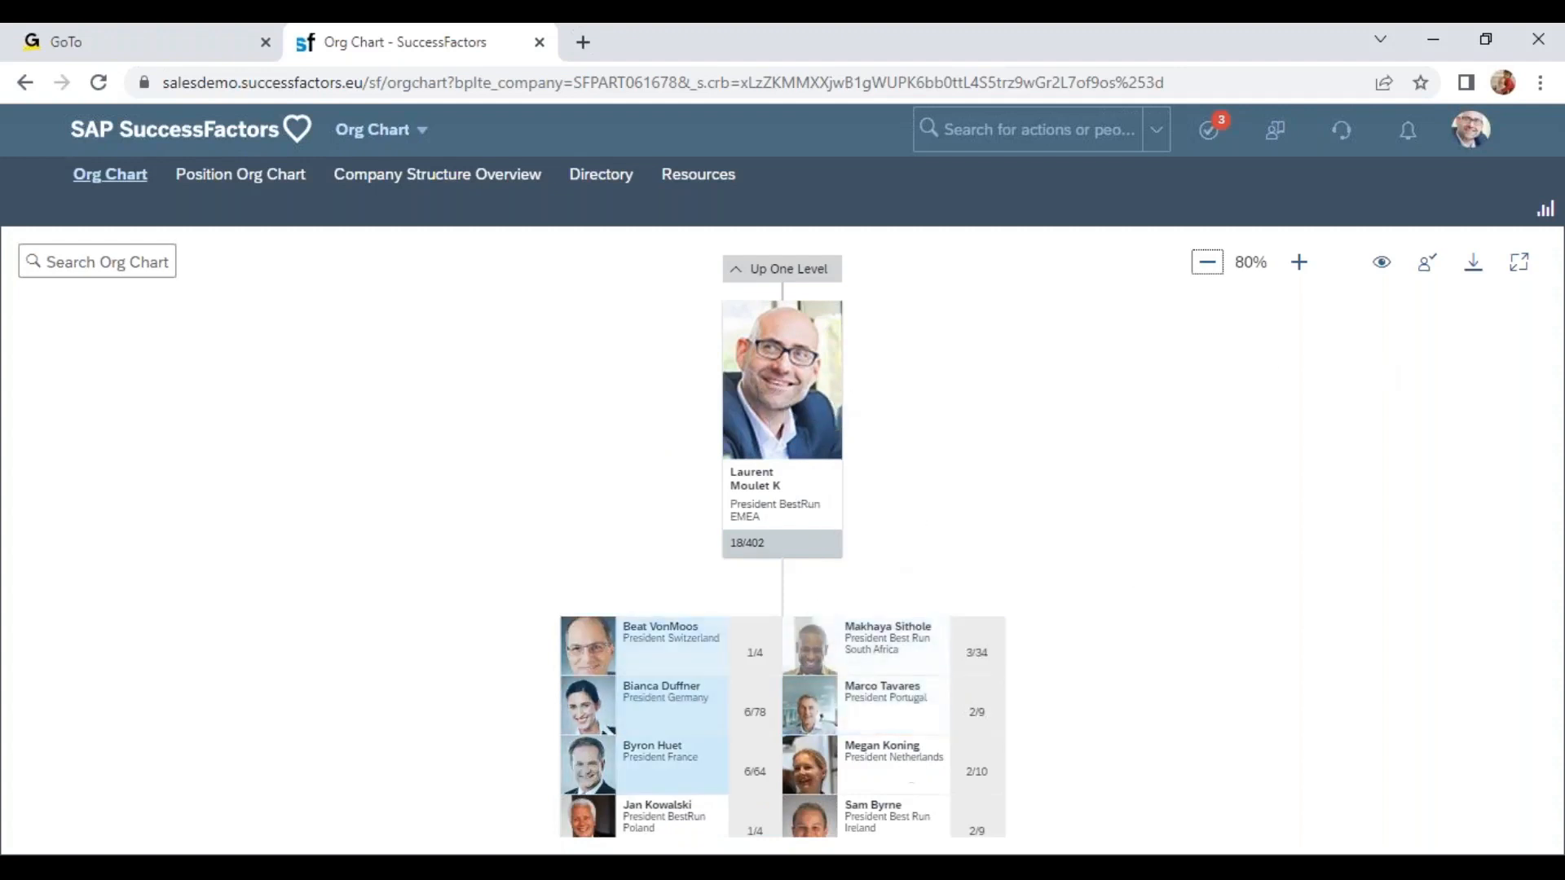
# Switch the org chart's reporting type between Direct Reports Only, Matrix Reports Only and All Reports.
pyautogui.click(1382, 267)
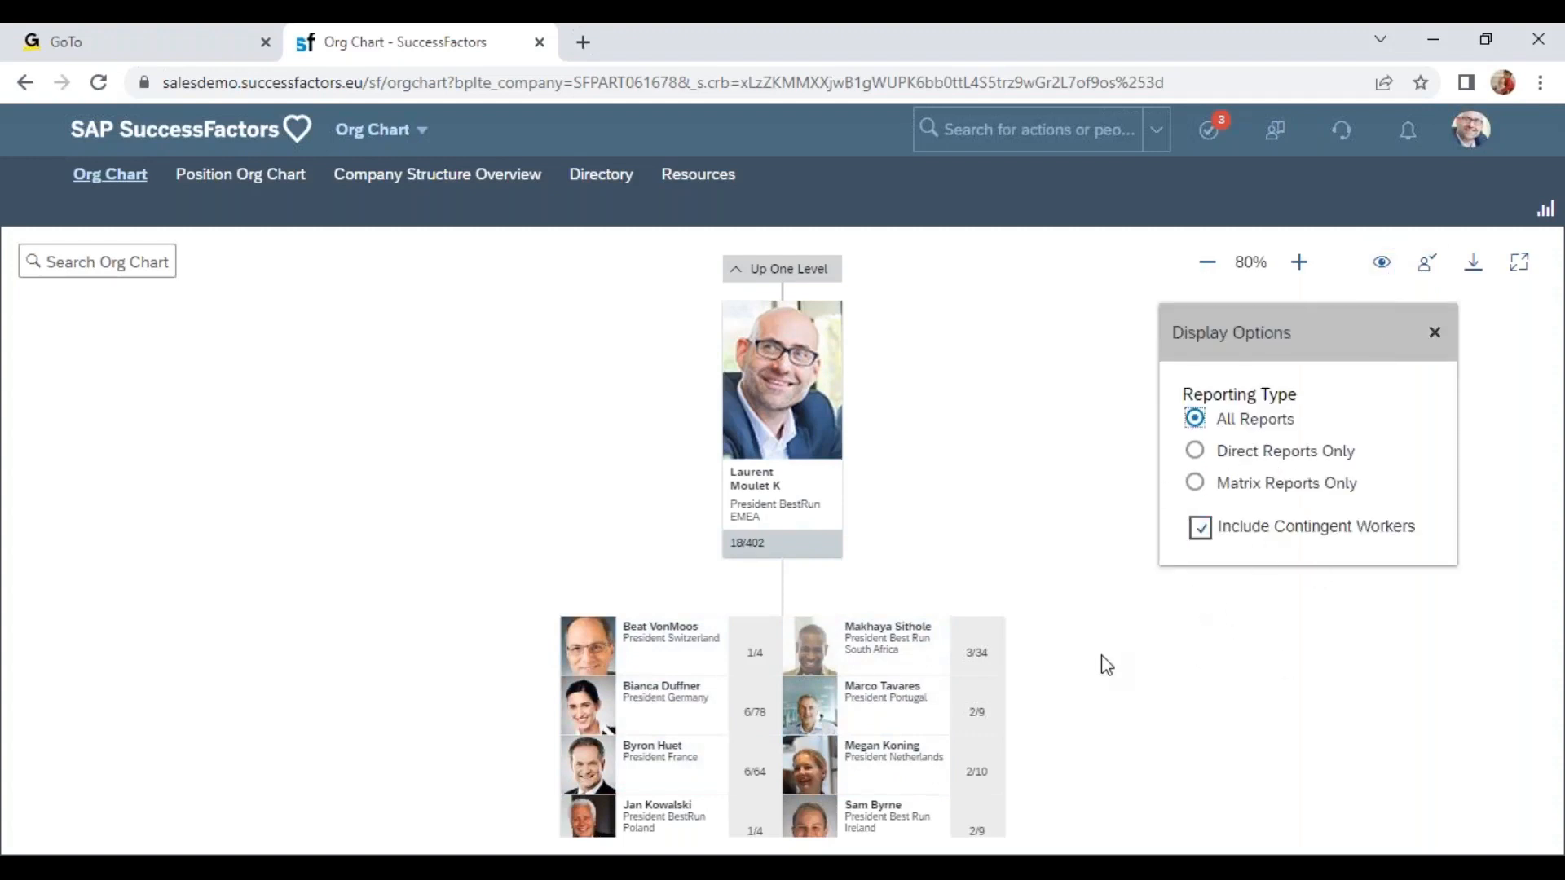
pyautogui.click(1194, 451)
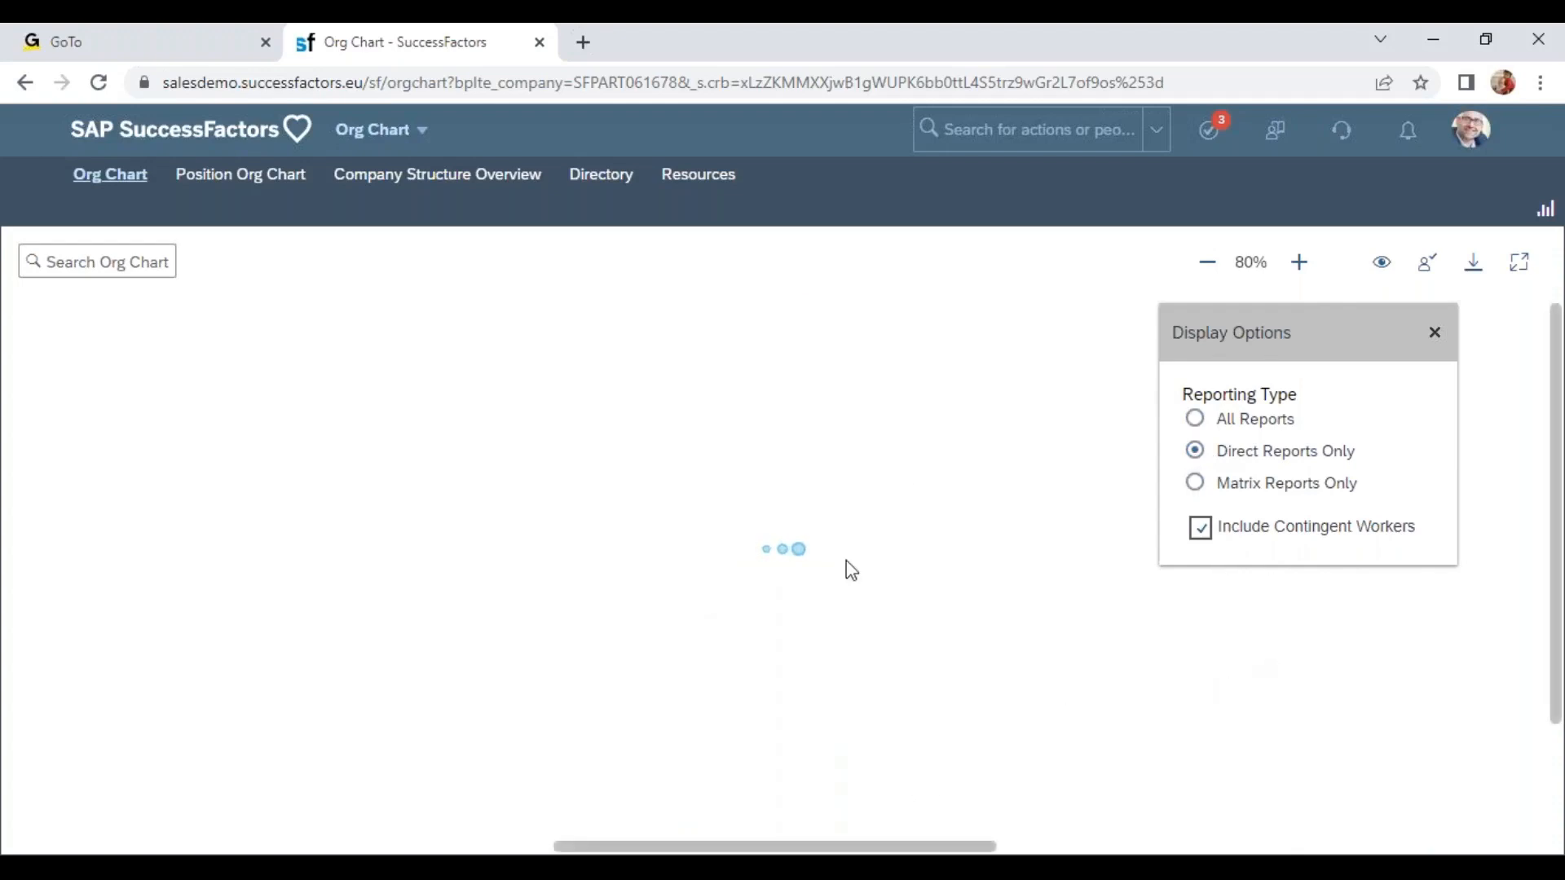
pyautogui.moveTo(1117, 576); pyautogui.dragTo(766, 260)
pyautogui.moveTo(805, 602); pyautogui.dragTo(982, 851)
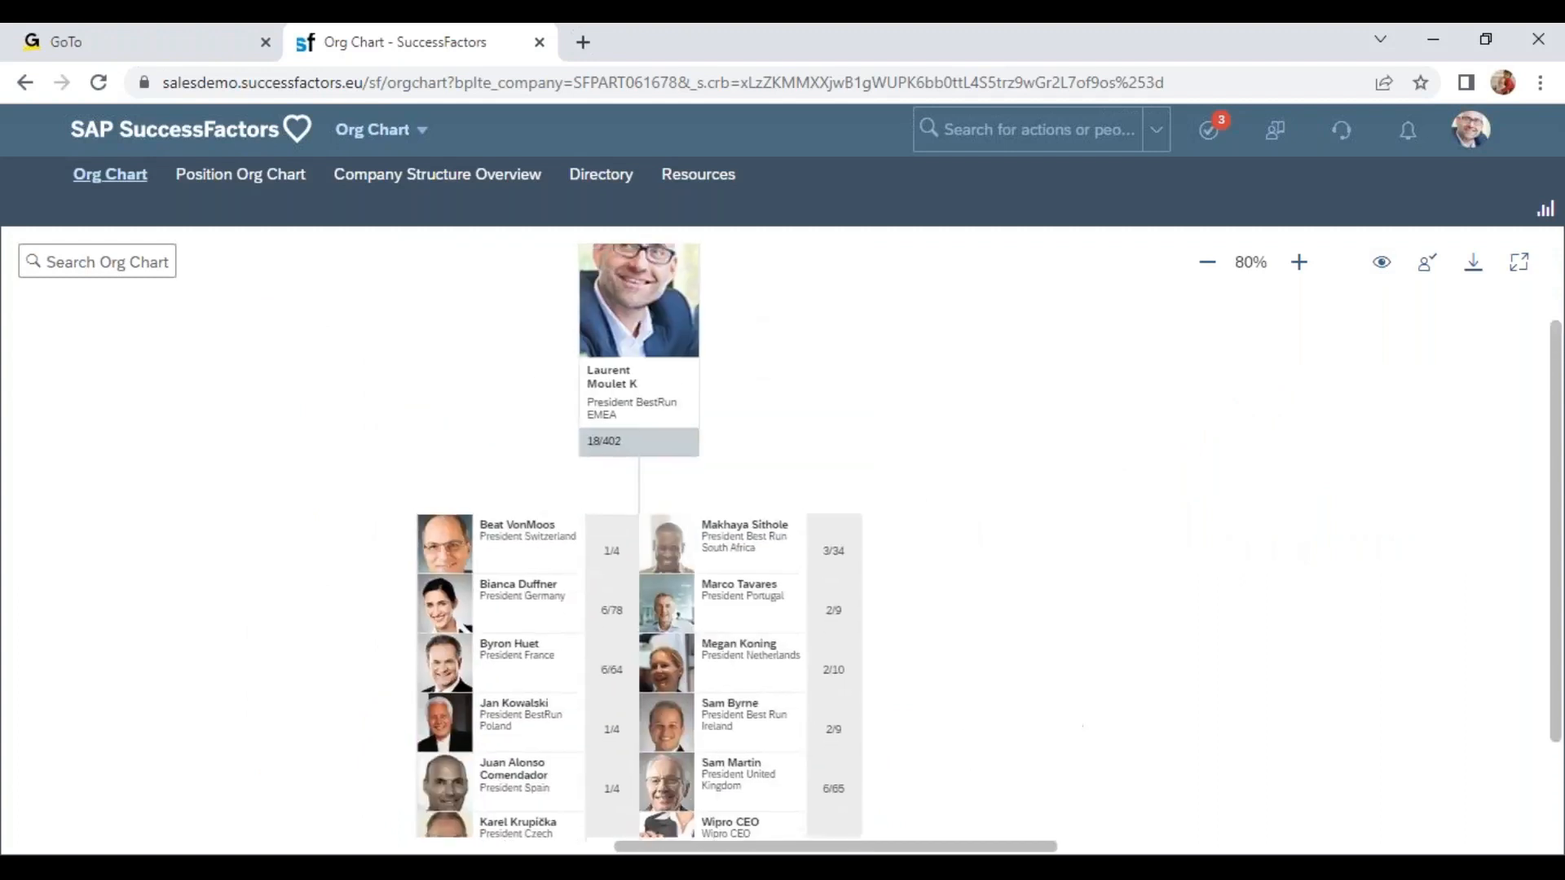
pyautogui.click(1372, 267)
pyautogui.click(1195, 483)
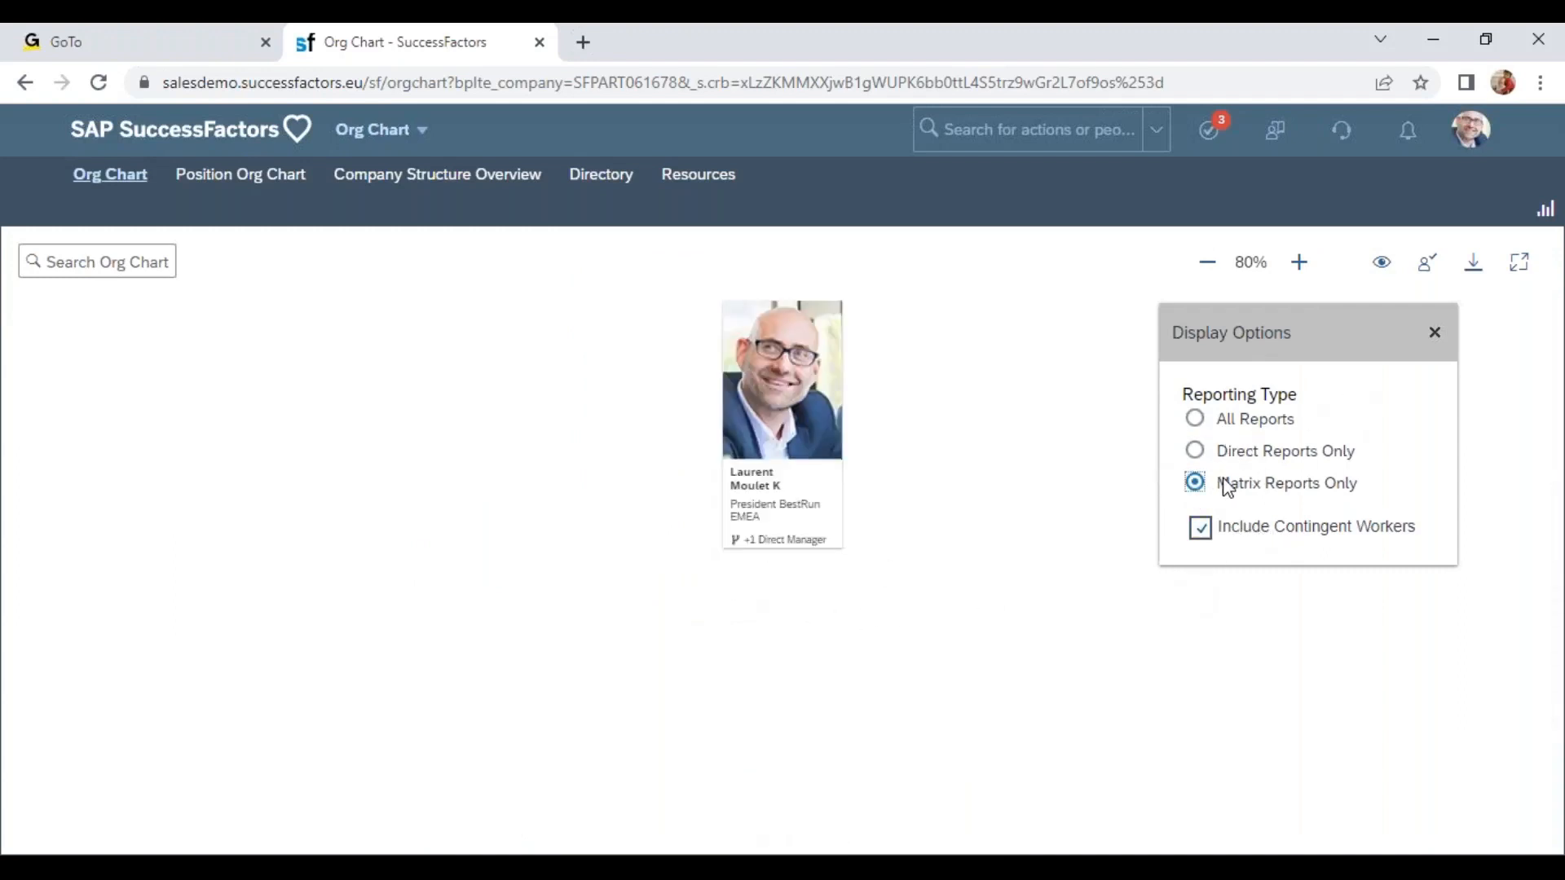
pyautogui.click(1195, 419)
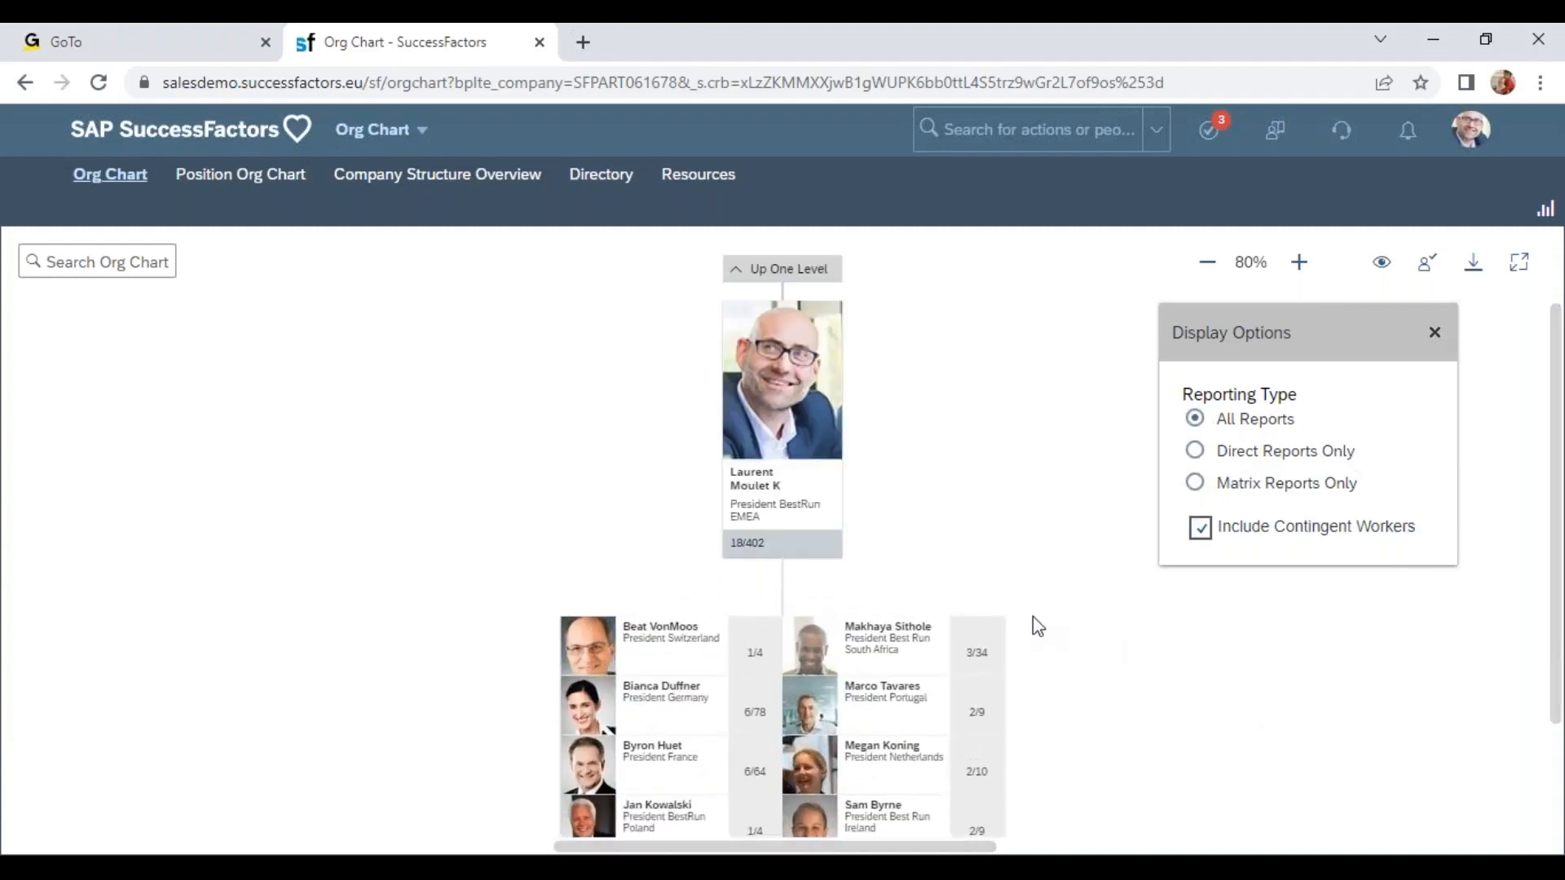
pyautogui.click(1028, 469)
# Duplicate the tab, open Org Chart Configuration by searching "org chart con" and review its basic org chart options.
pyautogui.rightClick(432, 62)
pyautogui.click(542, 204)
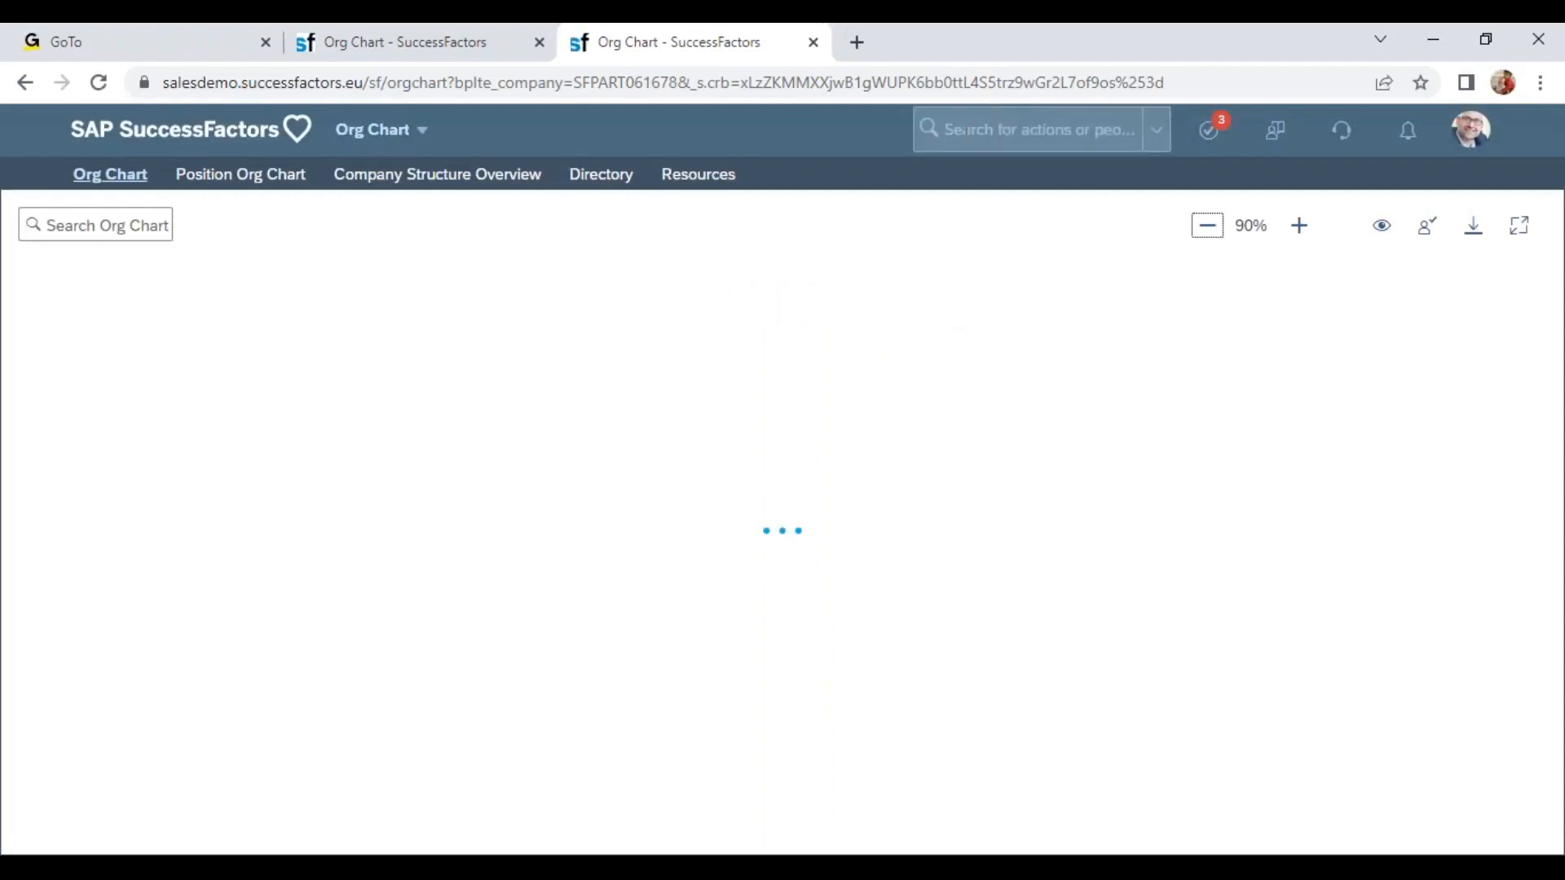
pyautogui.click(1027, 129)
pyautogui.write('org chart con')
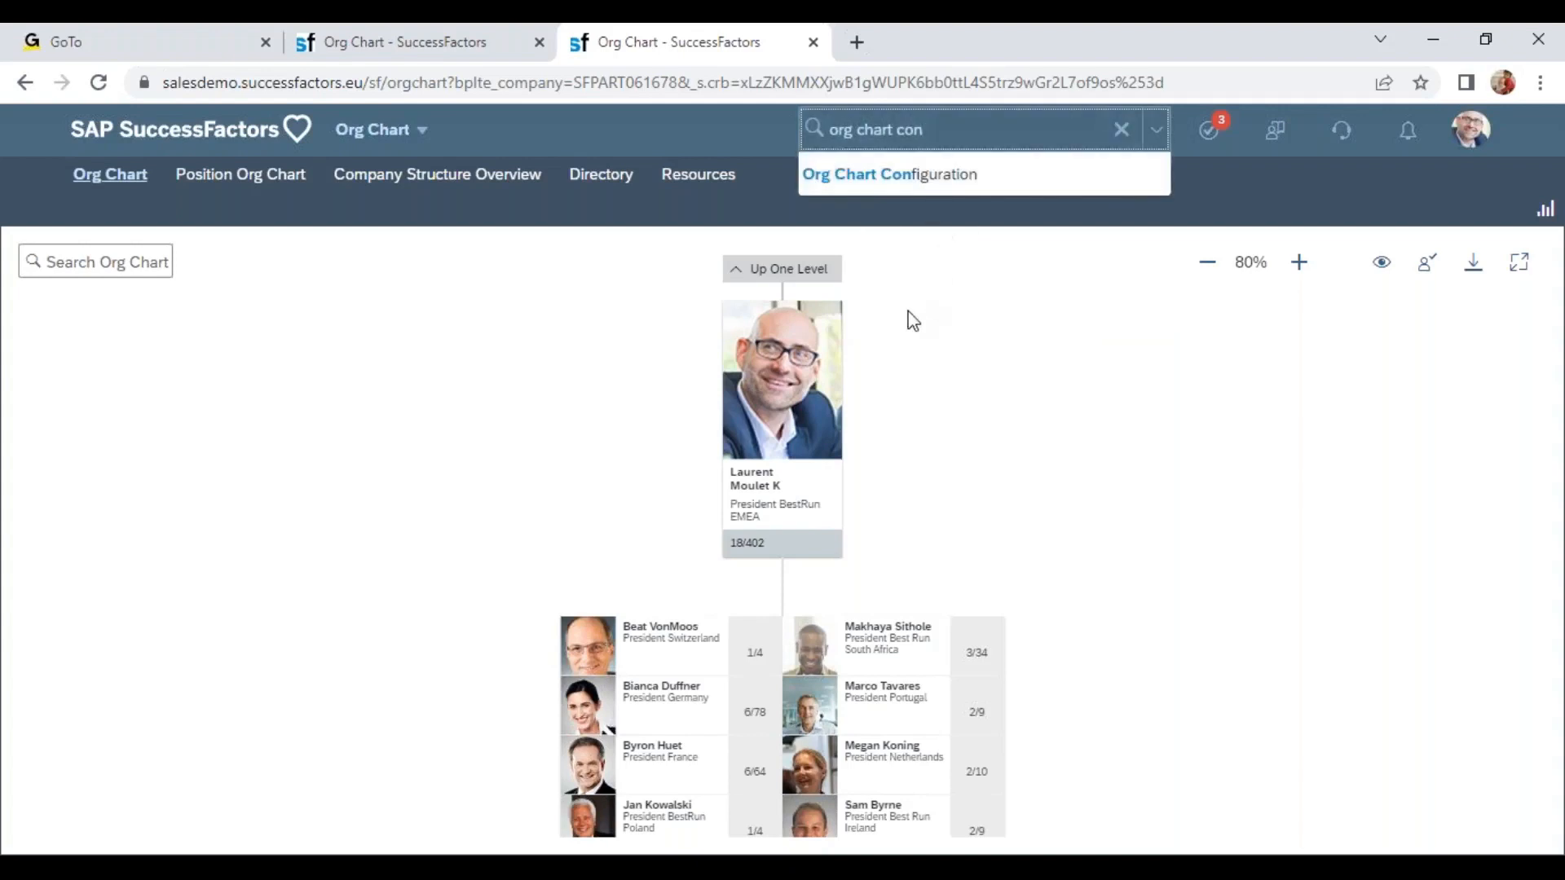
pyautogui.click(962, 176)
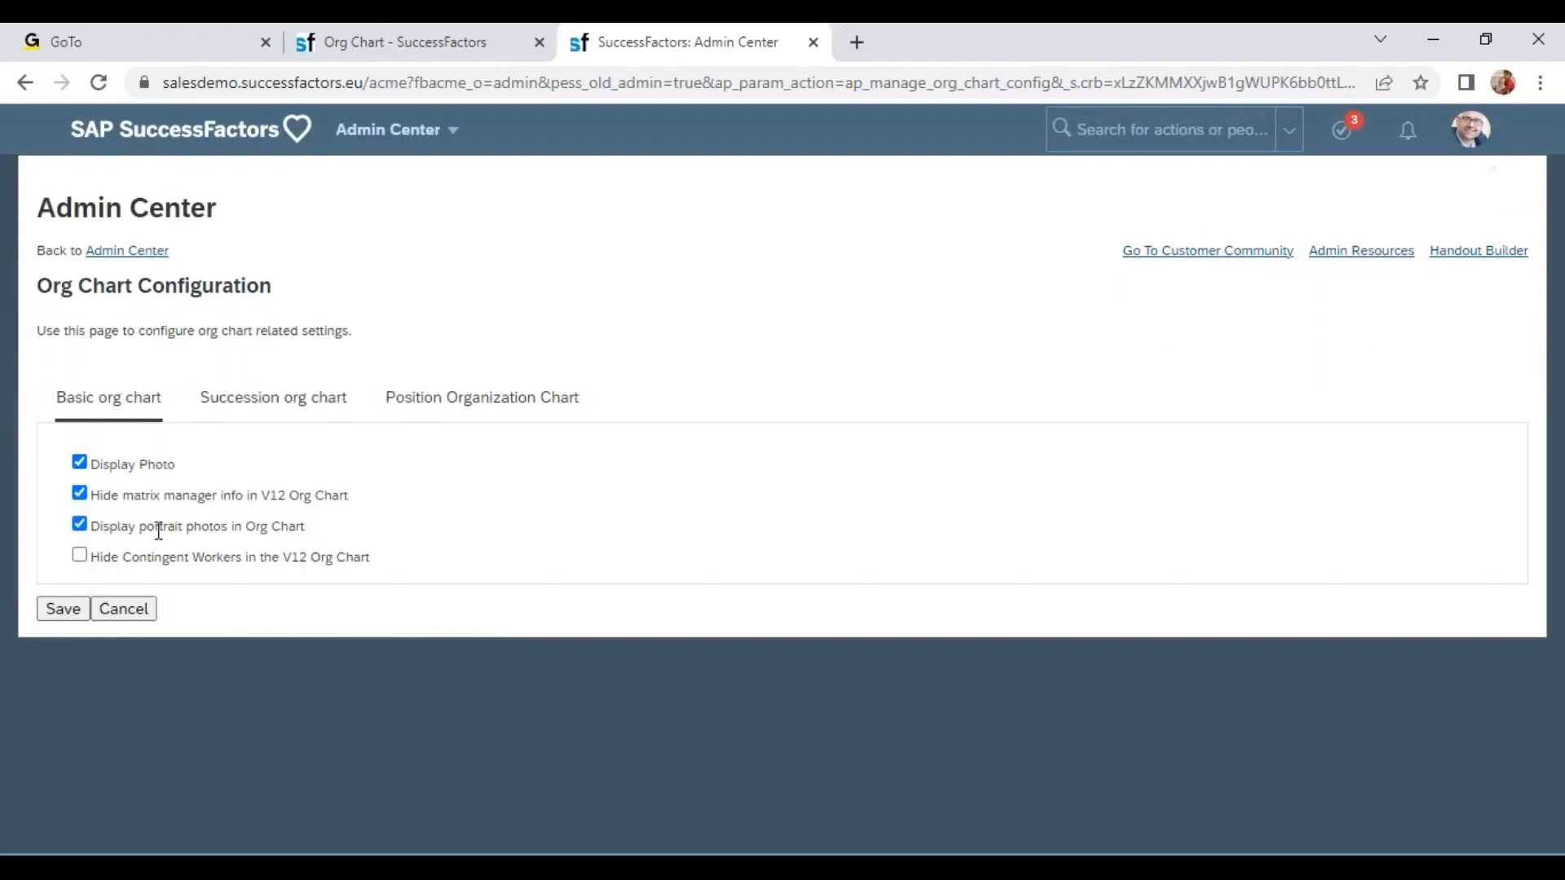
pyautogui.moveTo(125, 471); pyautogui.dragTo(174, 468)
pyautogui.moveTo(154, 526); pyautogui.dragTo(318, 551)
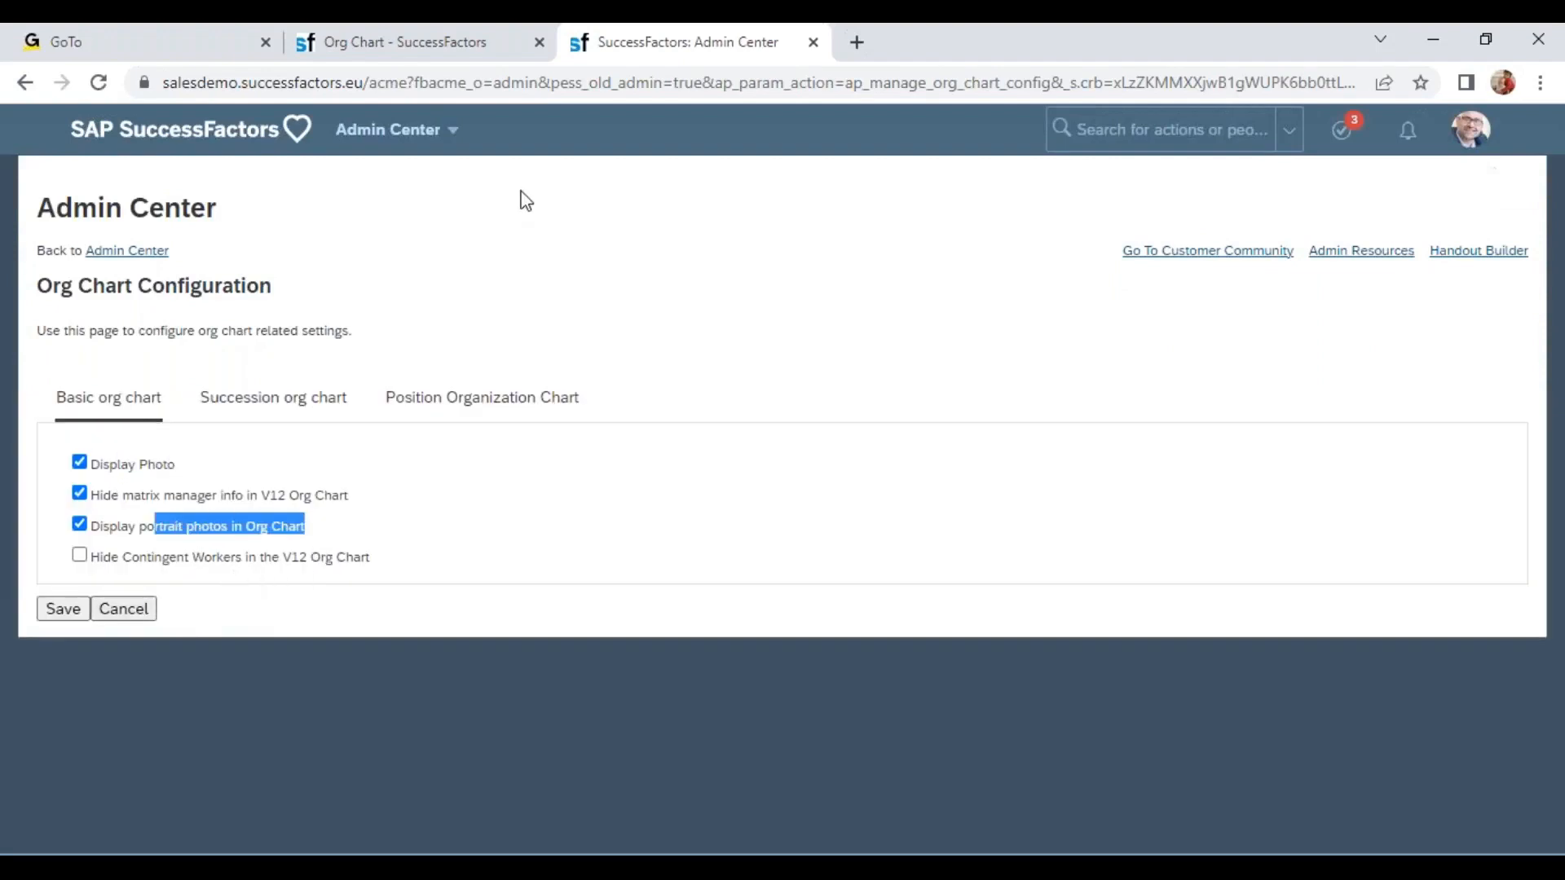
# Open the Position Org Chart in the first tab and move up to the President BestRun EMEA position.
pyautogui.click(425, 57)
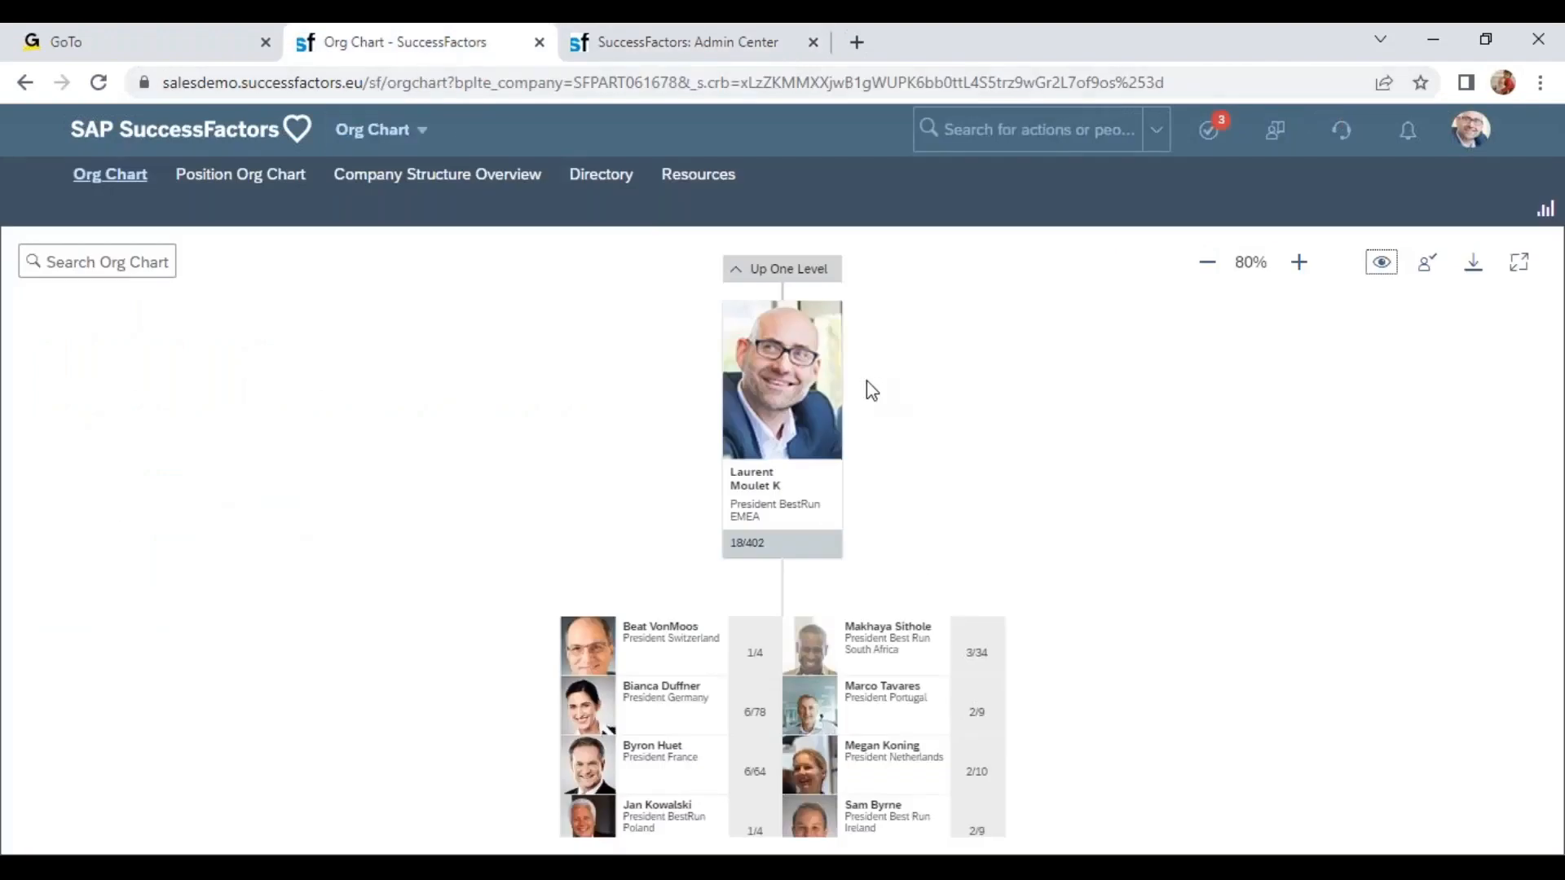
pyautogui.click(242, 181)
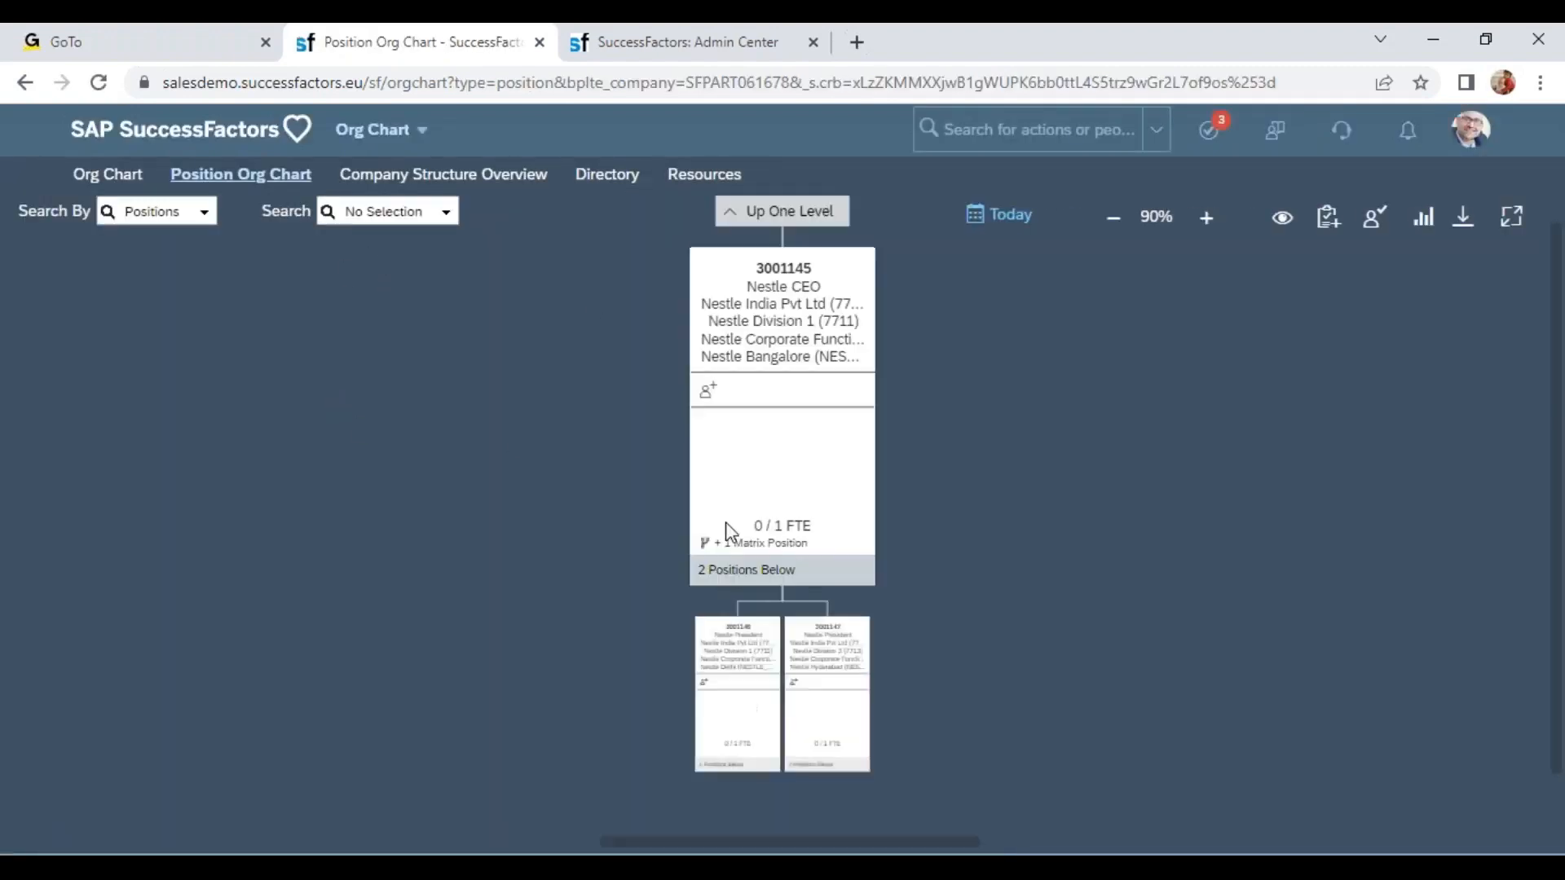
pyautogui.click(807, 214)
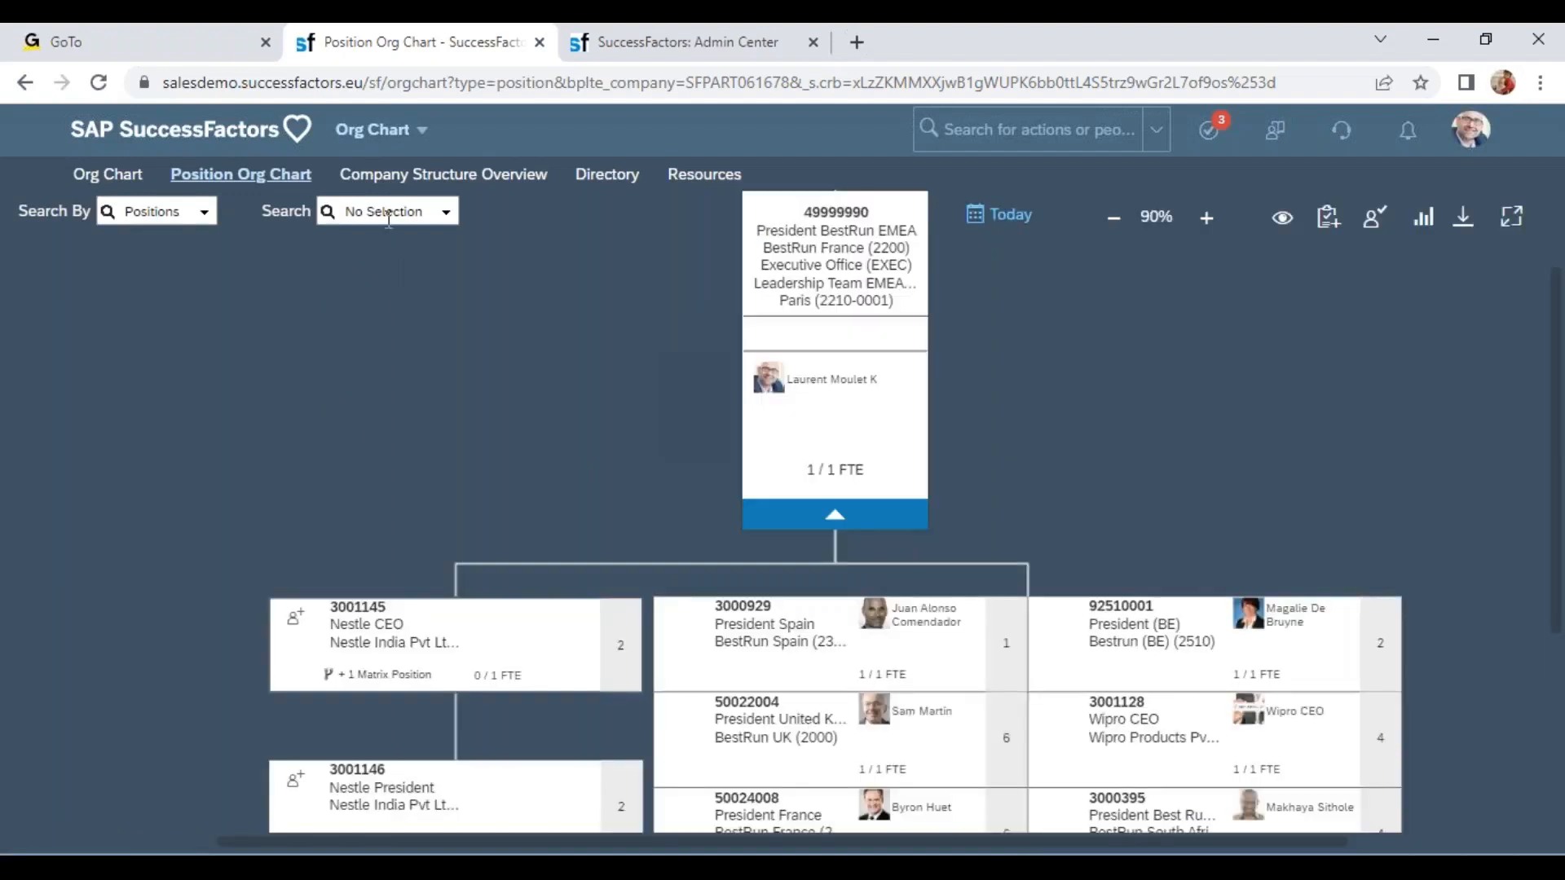
pyautogui.click(393, 212)
pyautogui.click(768, 261)
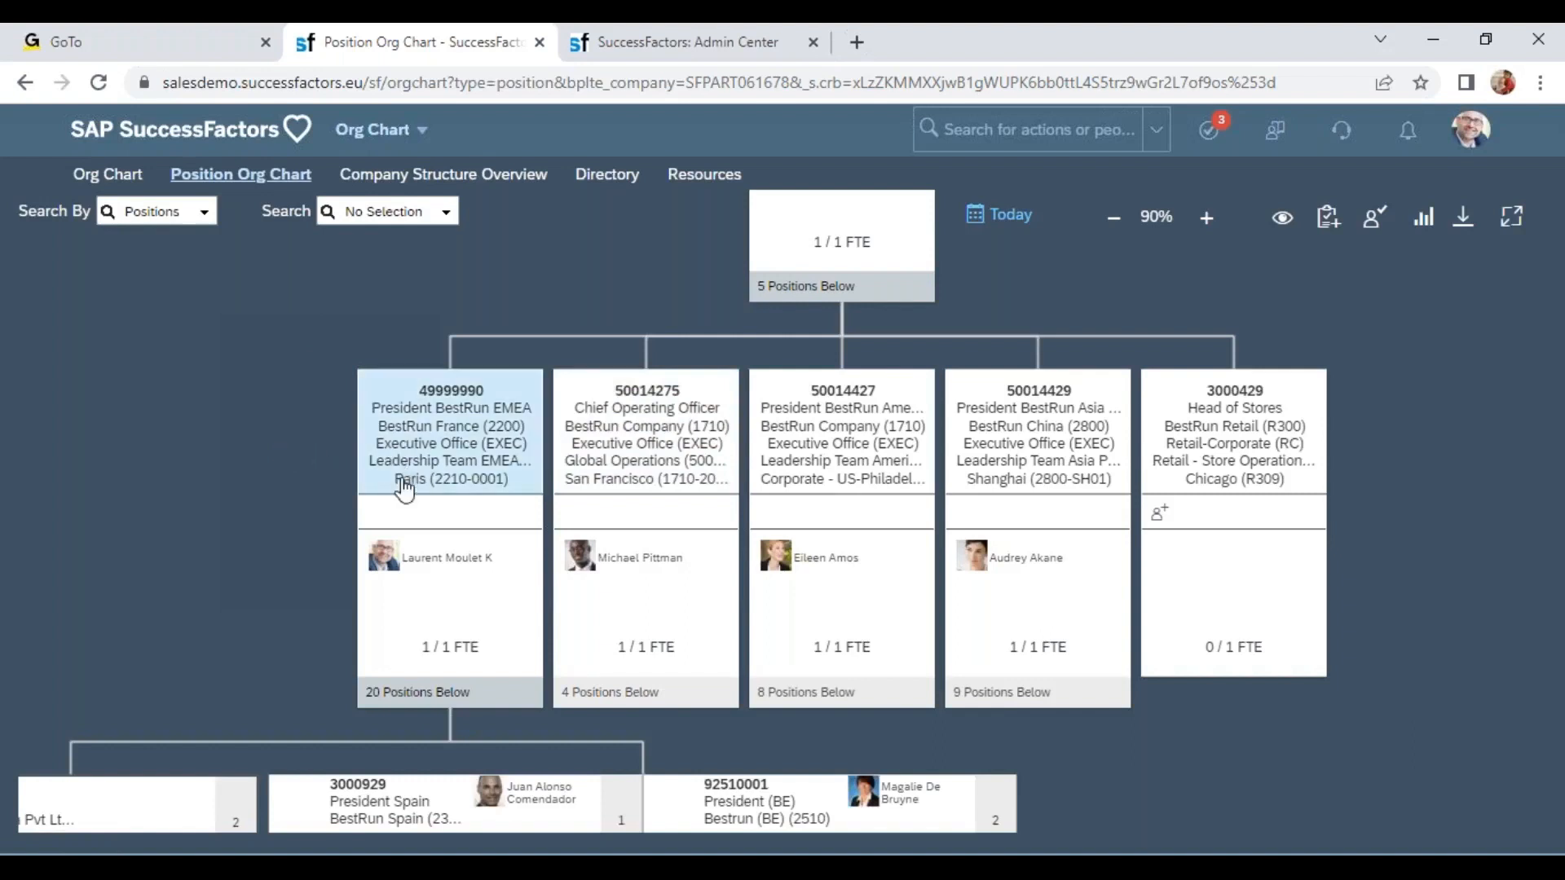
# Open the President BestRun Americas position details and review the Position Organization Chart tile fields in Org Chart Configuration.
pyautogui.click(930, 479)
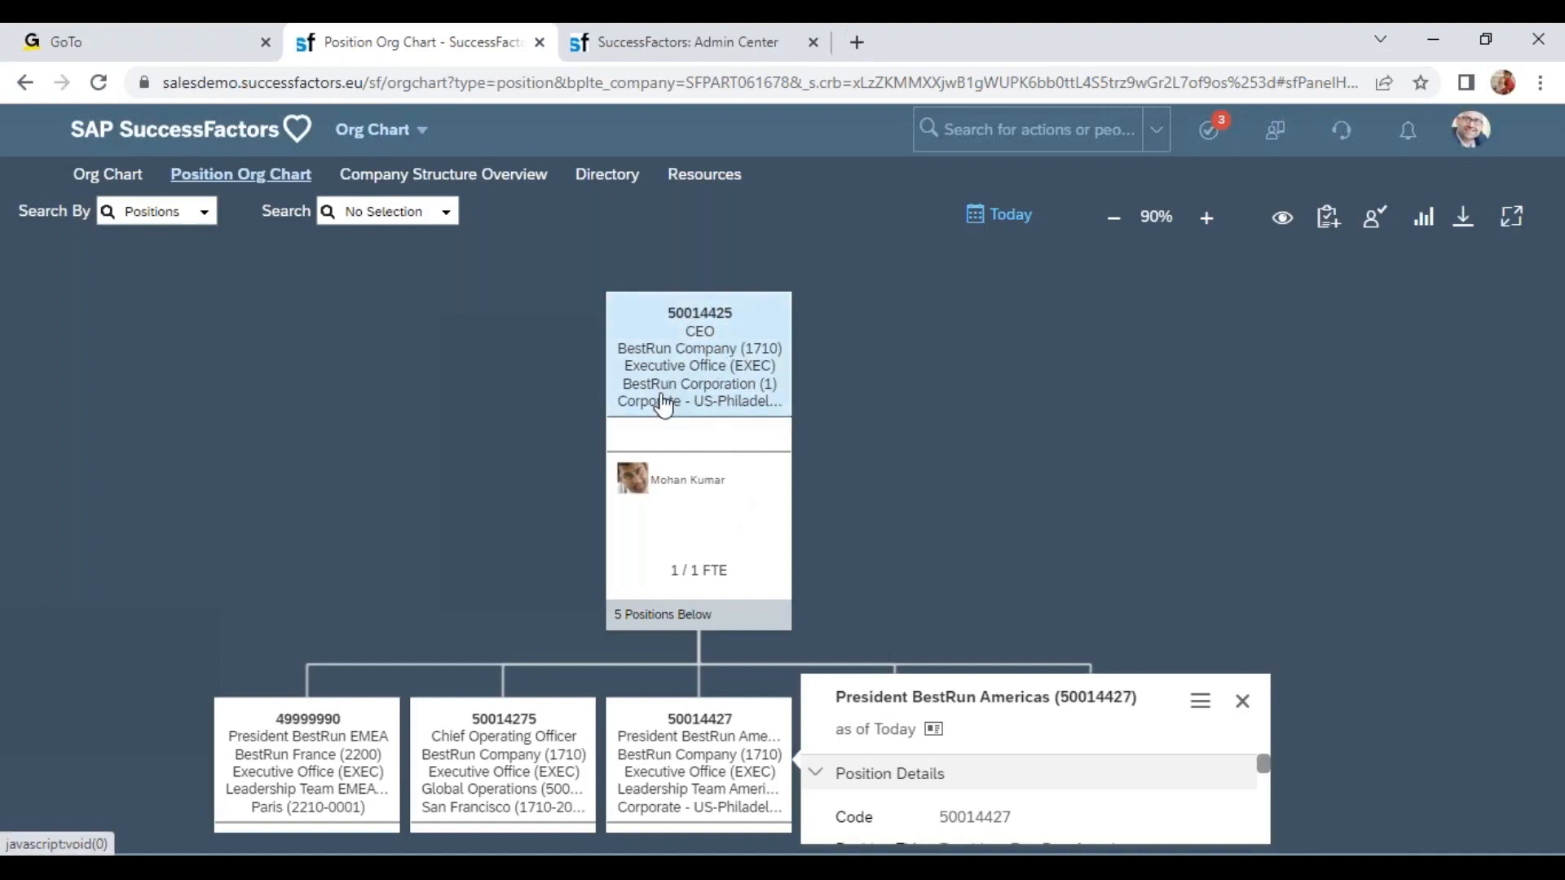
pyautogui.click(692, 42)
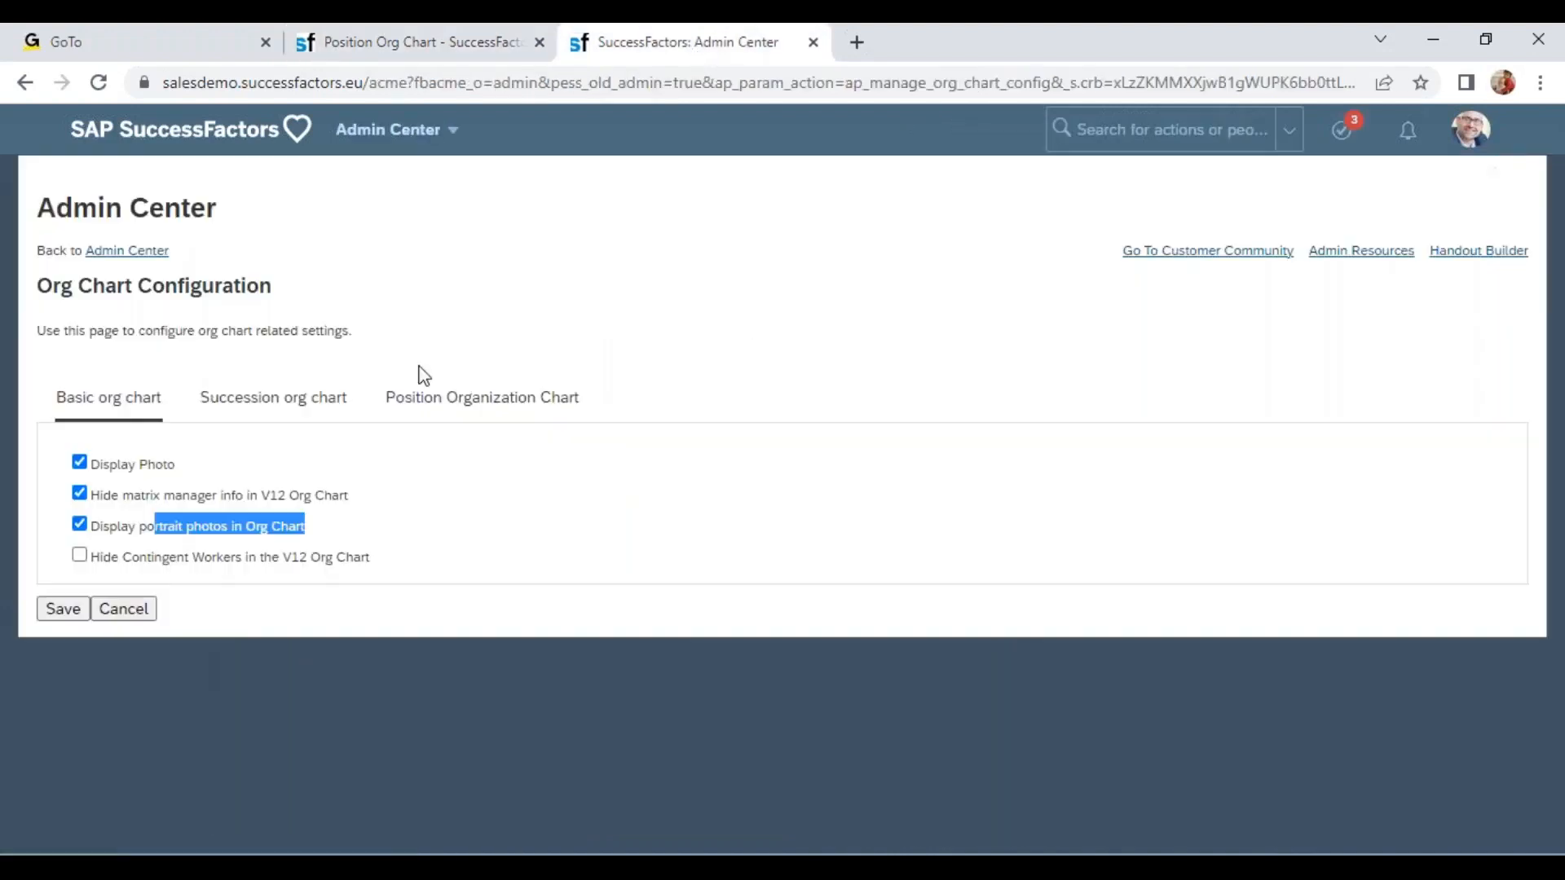
pyautogui.click(263, 412)
pyautogui.click(436, 402)
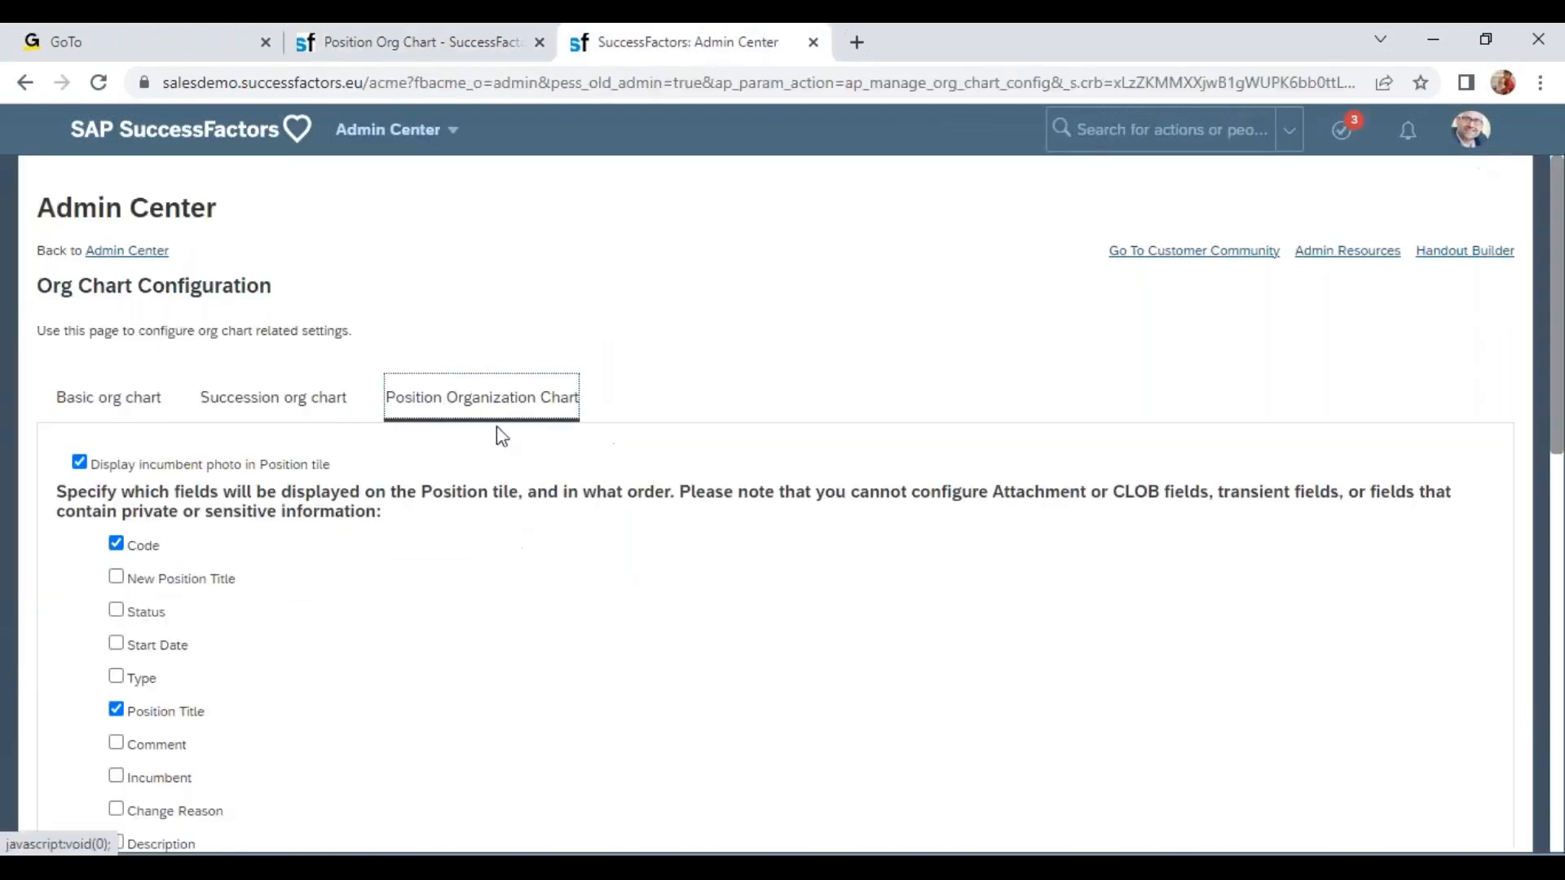
pyautogui.scroll(-8, 147, 334)
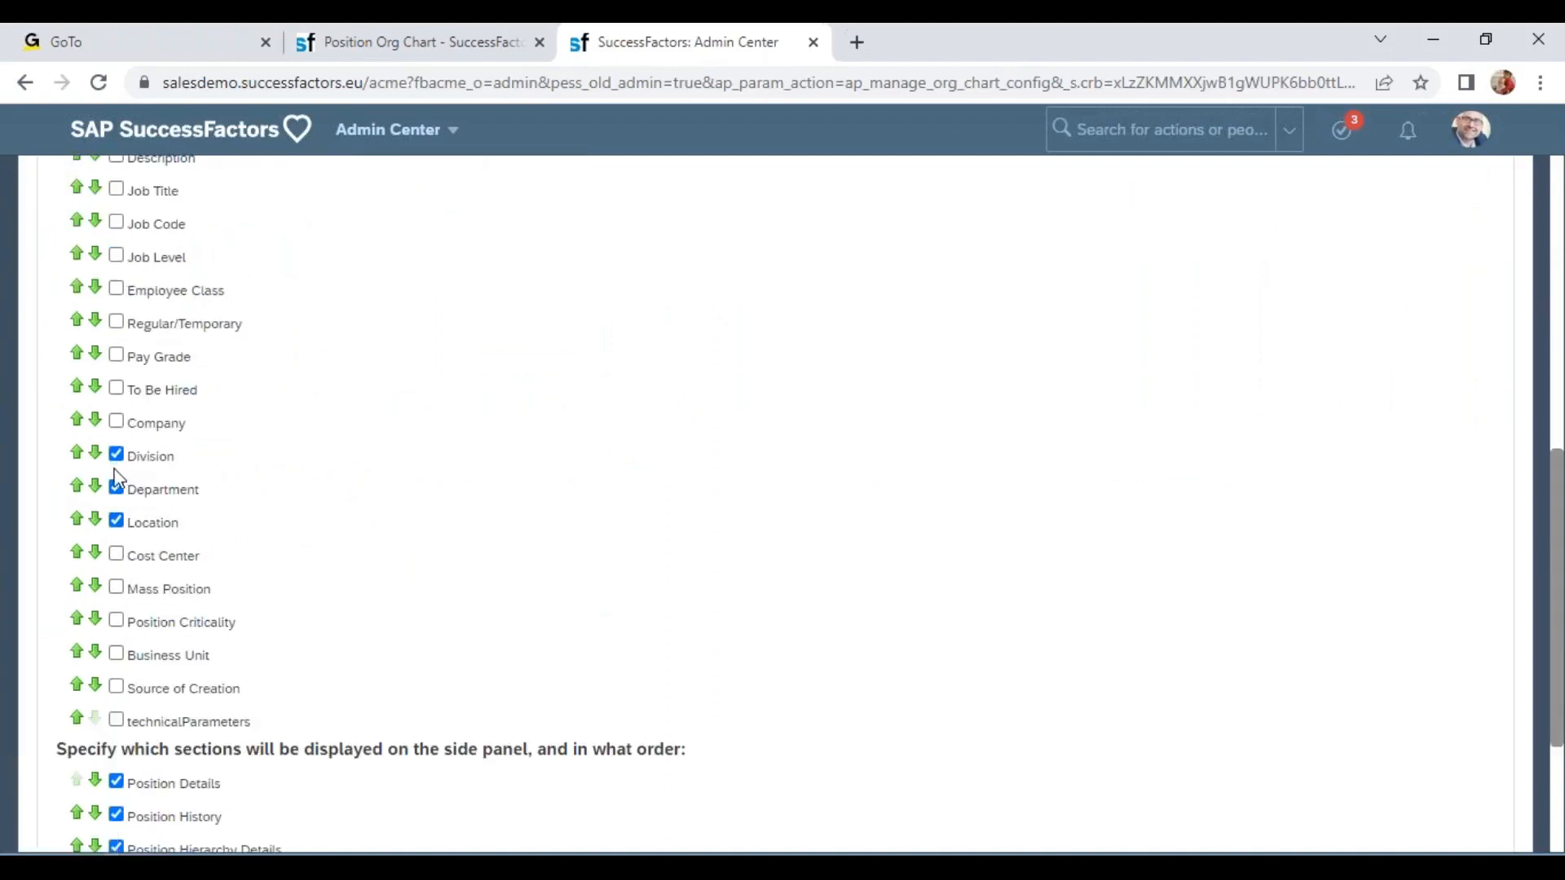
pyautogui.click(114, 488)
pyautogui.scroll(-3, 203, 791)
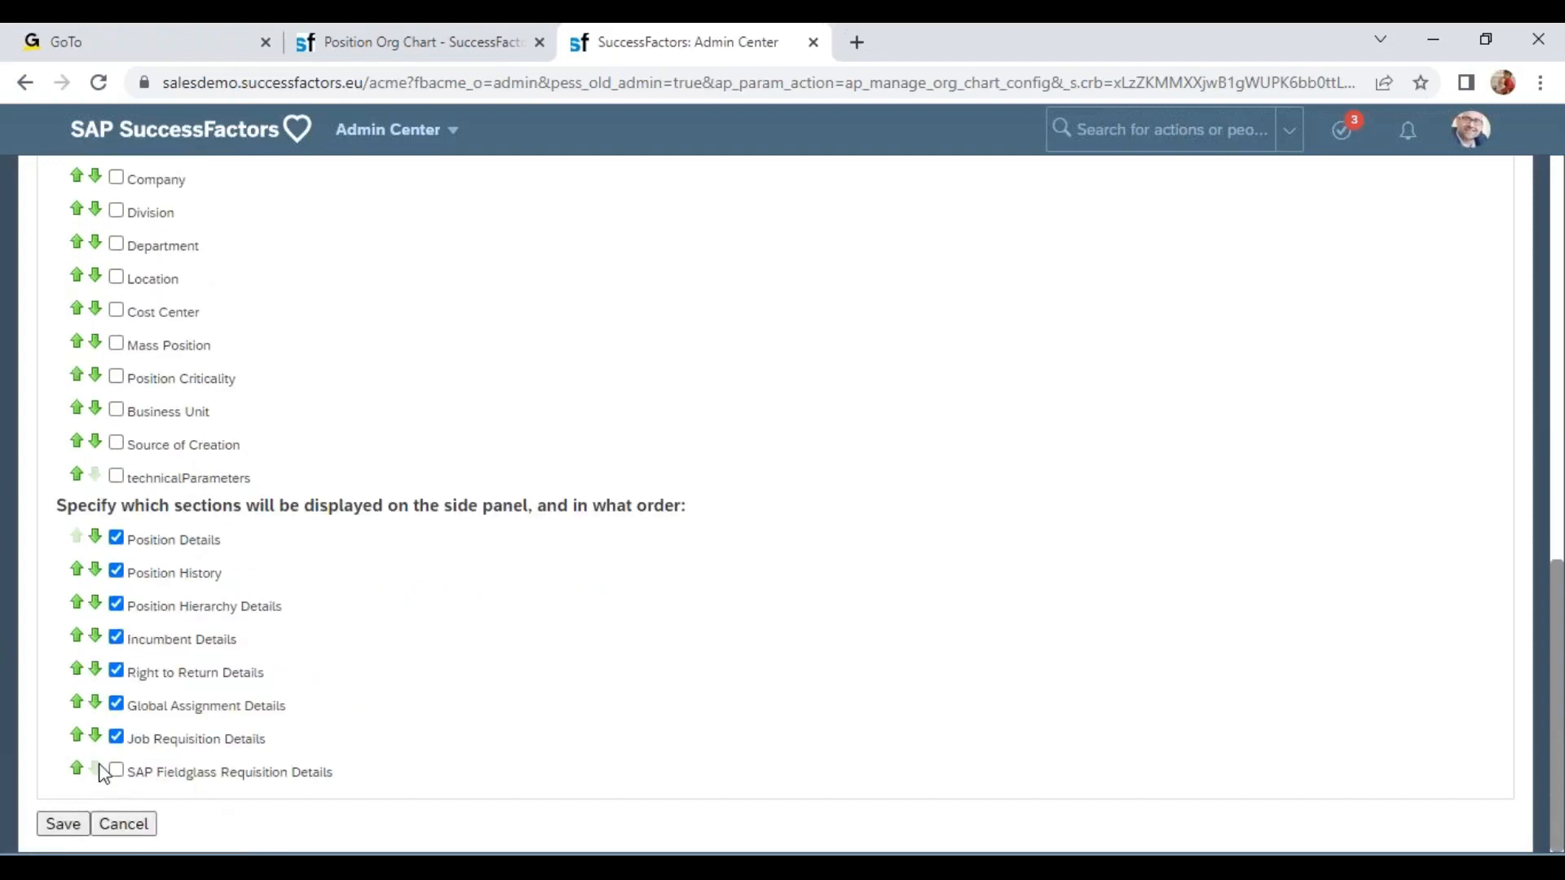
# Reload the Position Org Chart, move up to the CEO position and compare it with the tile field settings.
pyautogui.click(428, 42)
pyautogui.click(99, 83)
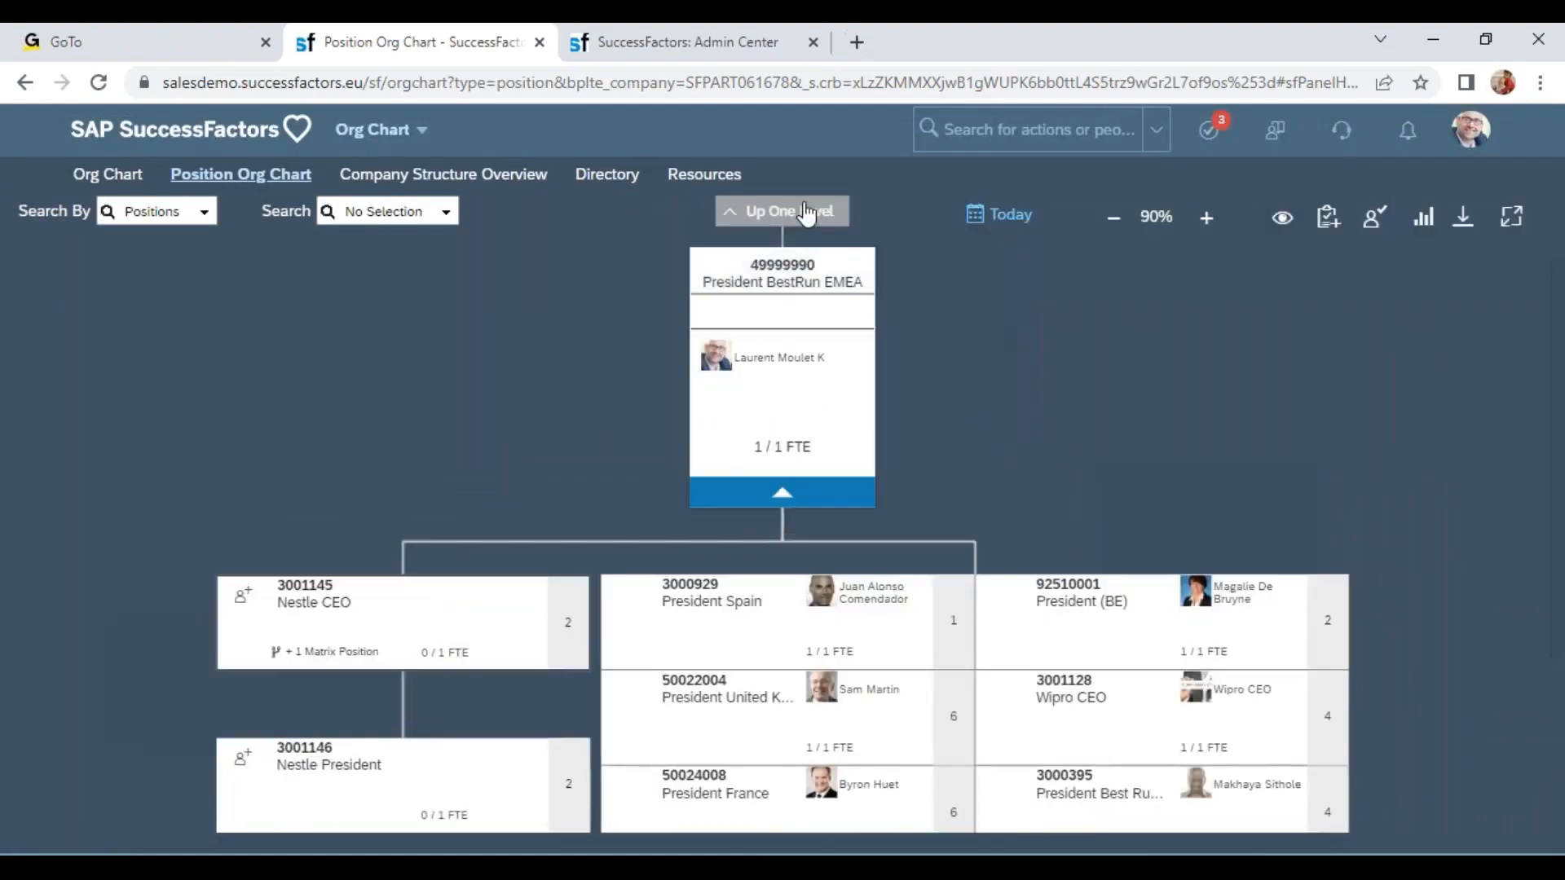
pyautogui.click(805, 214)
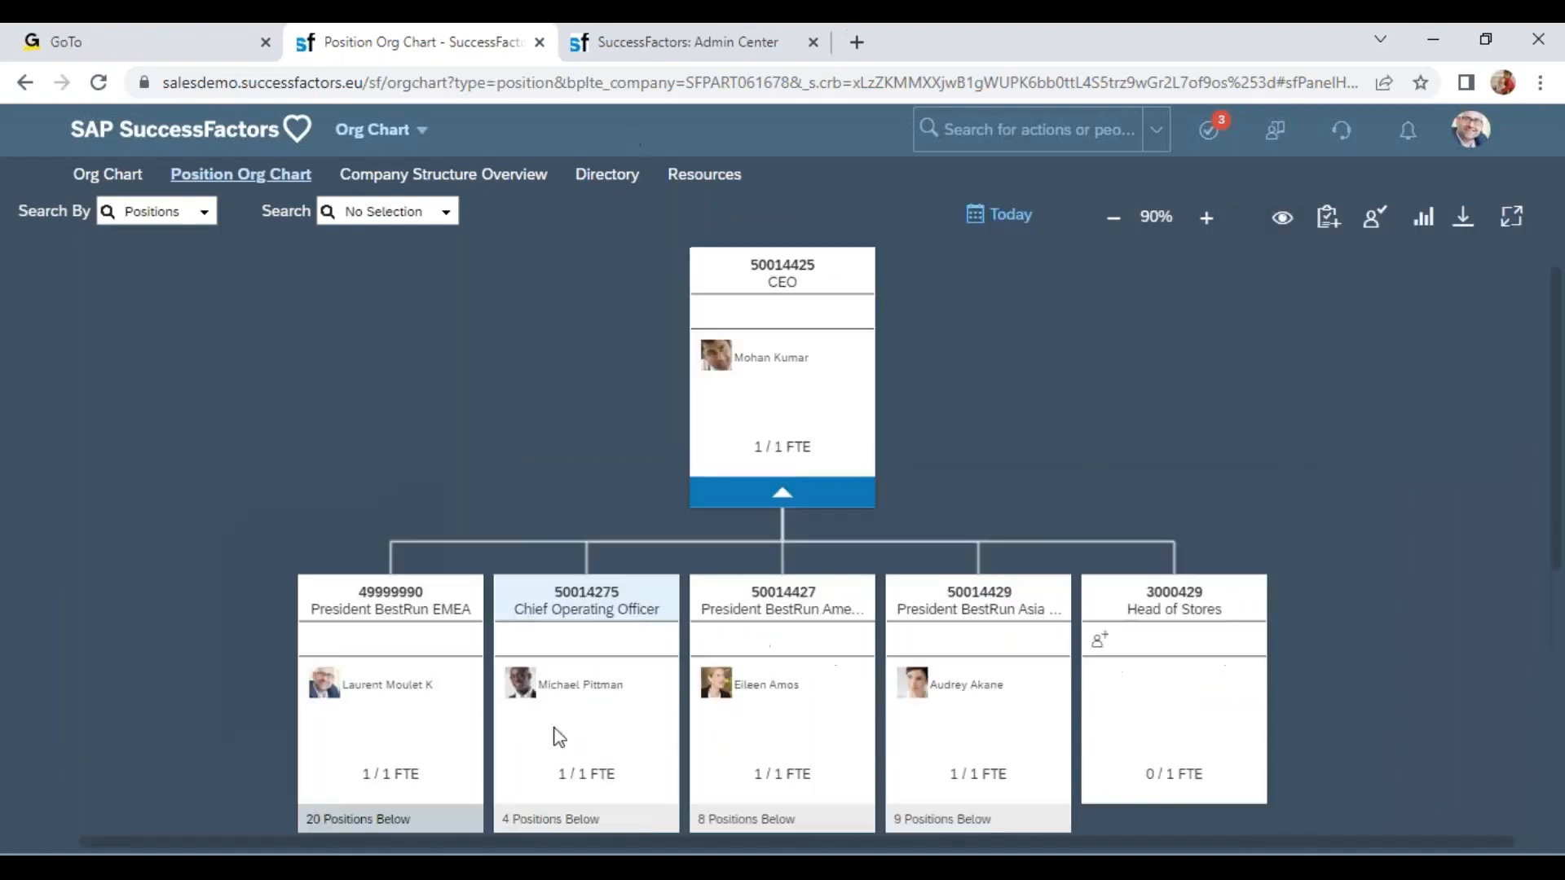
pyautogui.click(702, 49)
pyautogui.scroll(5, 262, 364)
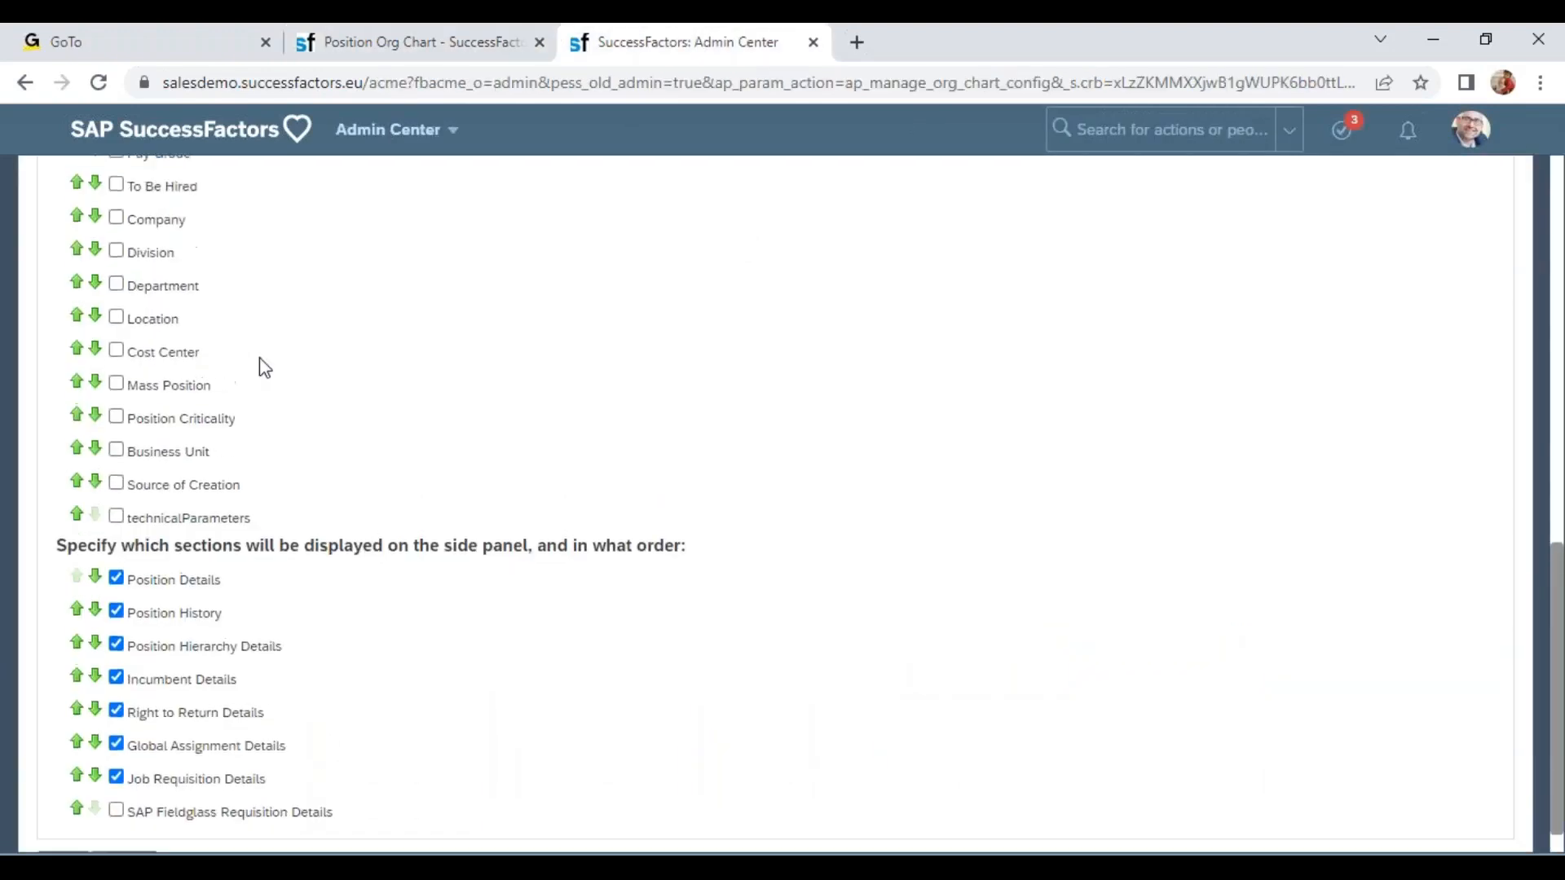
pyautogui.click(386, 33)
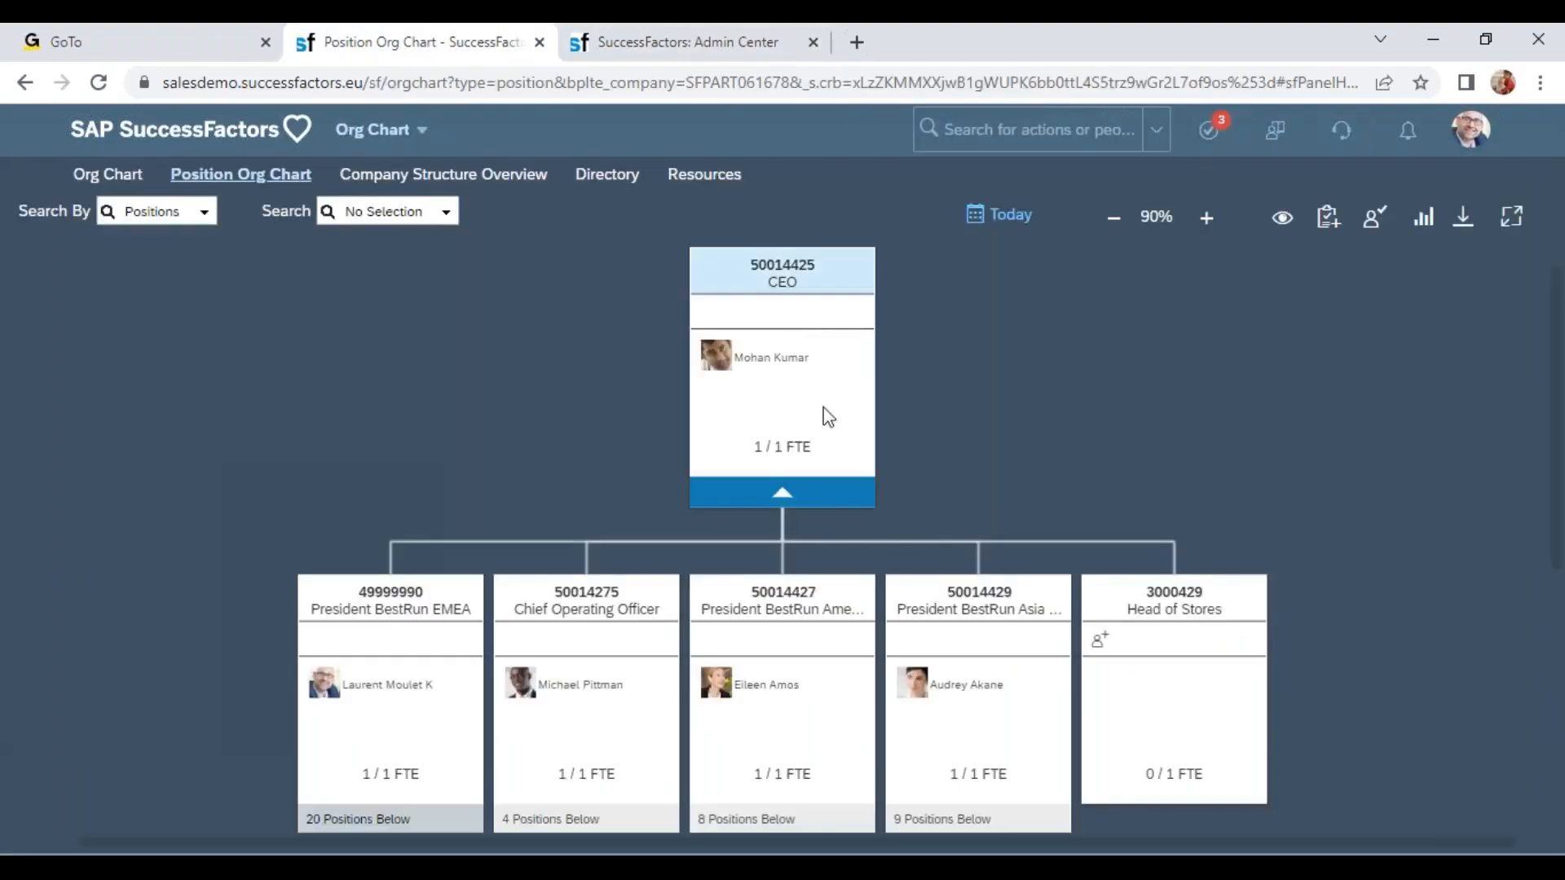
pyautogui.moveTo(1077, 468); pyautogui.dragTo(1039, 290)
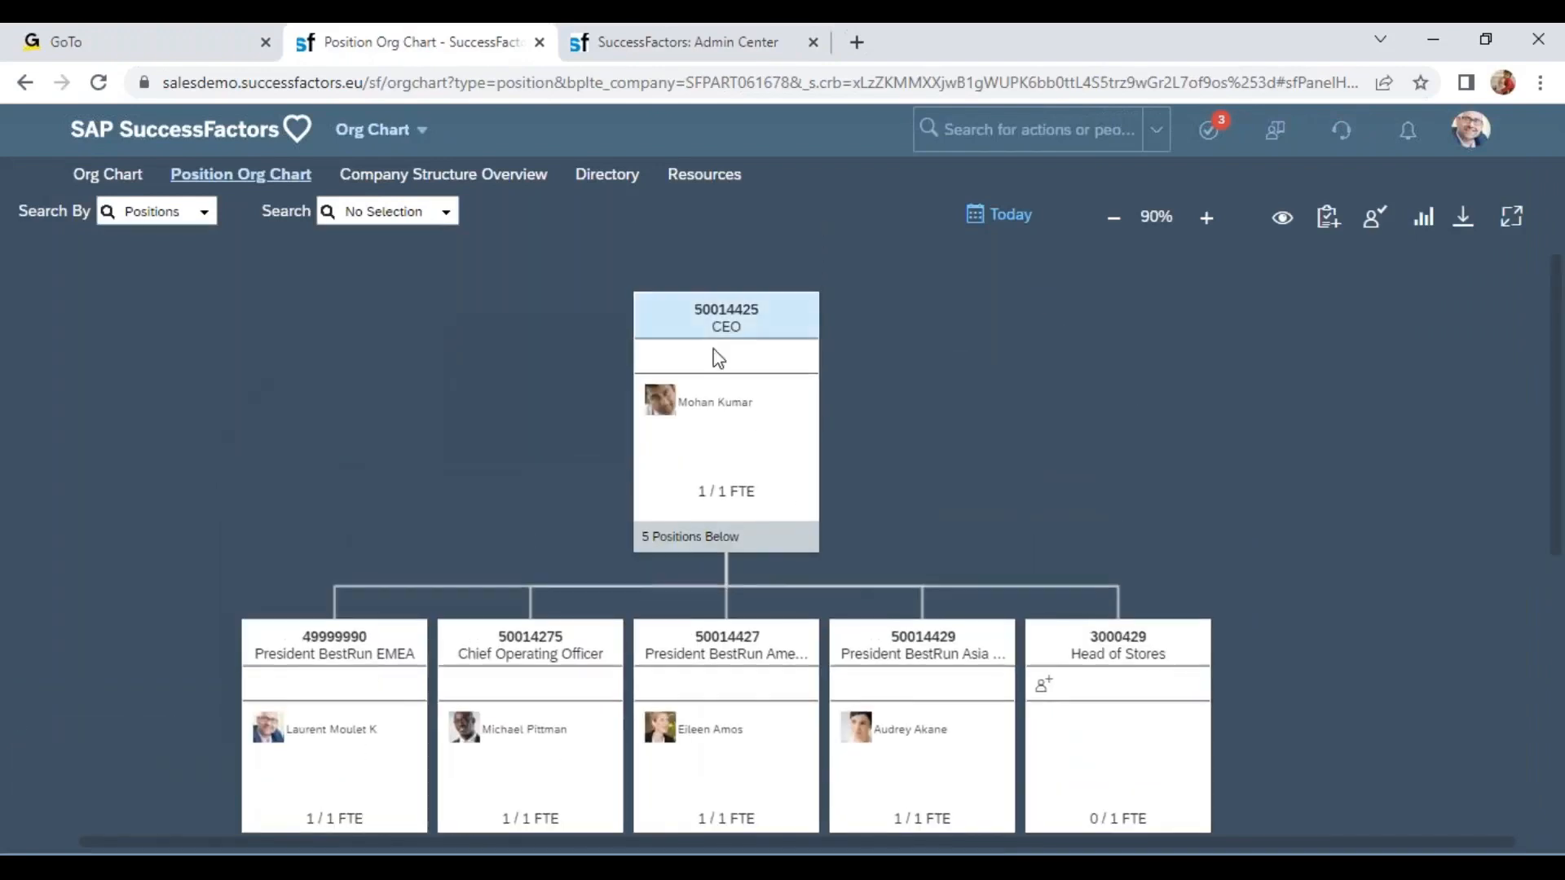
# Open the Org Chart in the second tab from the navigation menu.
pyautogui.click(696, 42)
pyautogui.click(446, 132)
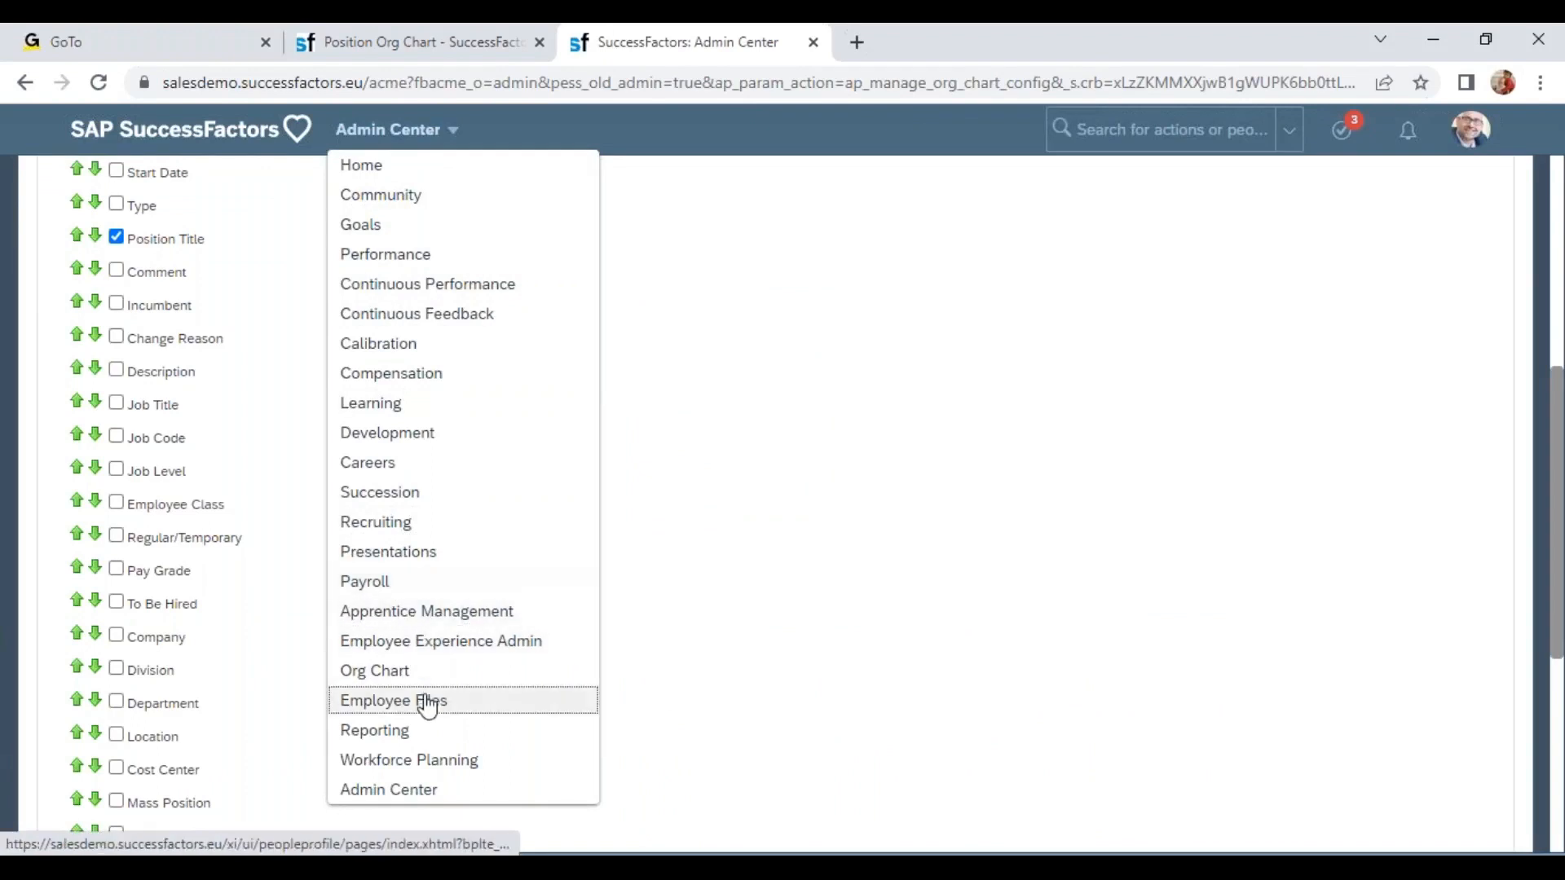
pyautogui.click(408, 675)
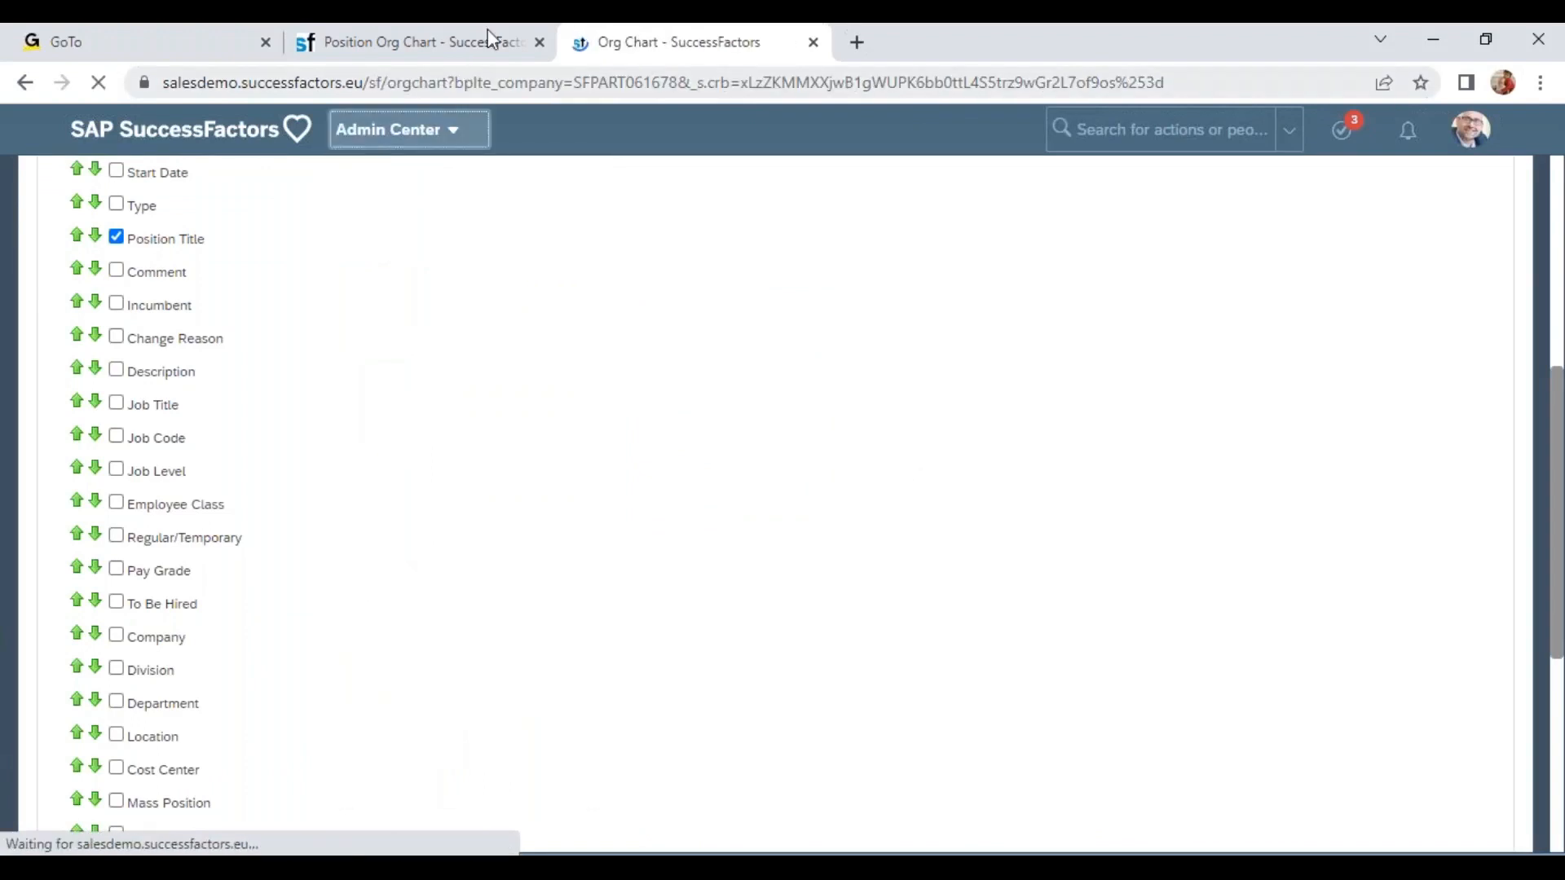
pyautogui.click(486, 37)
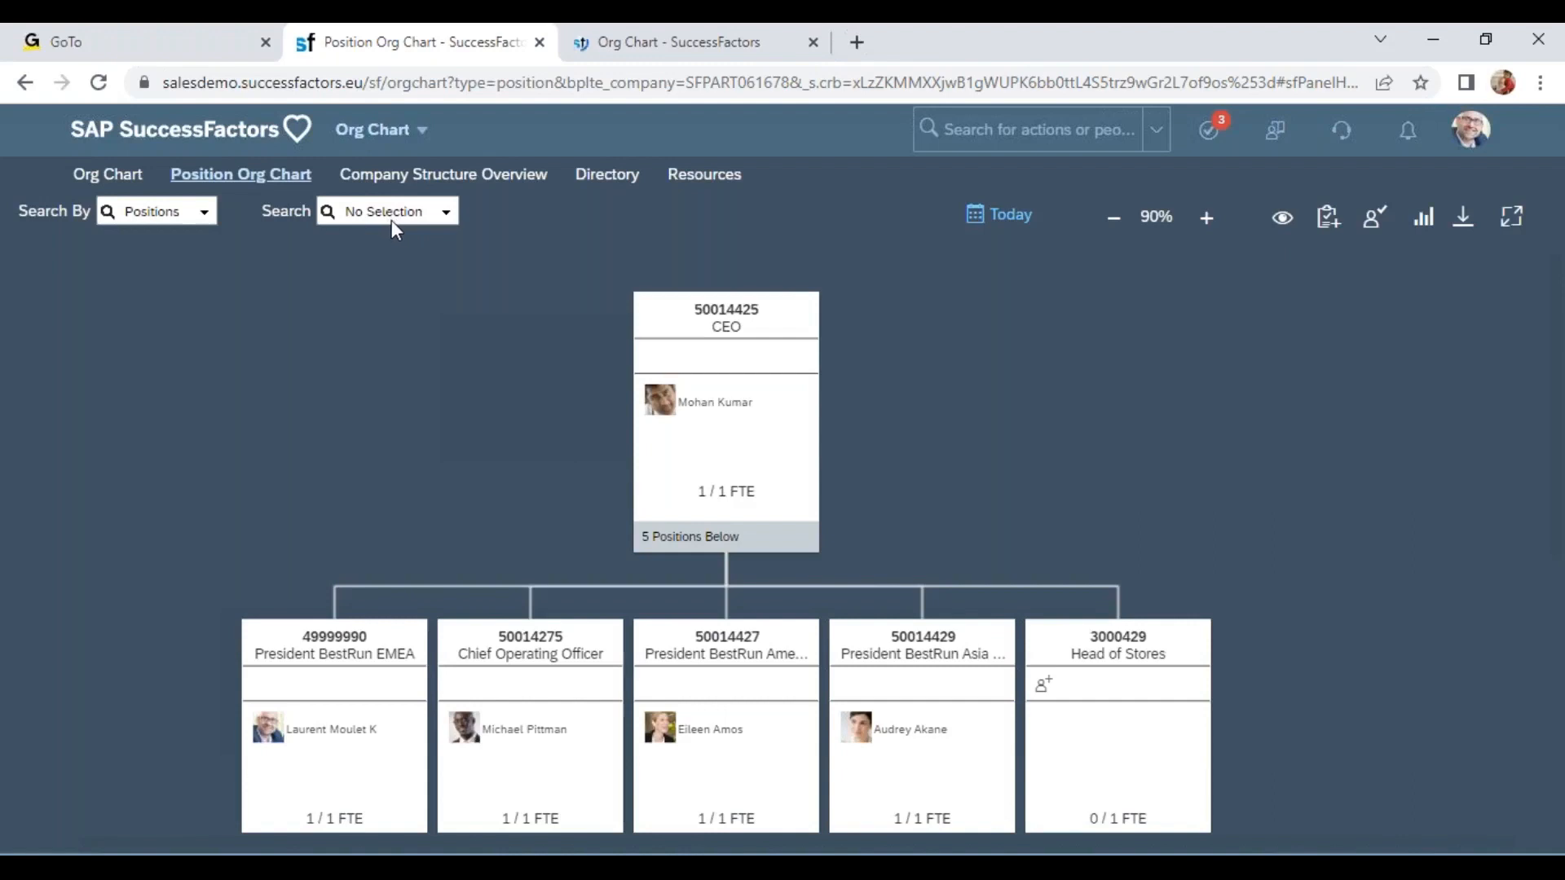
pyautogui.click(673, 43)
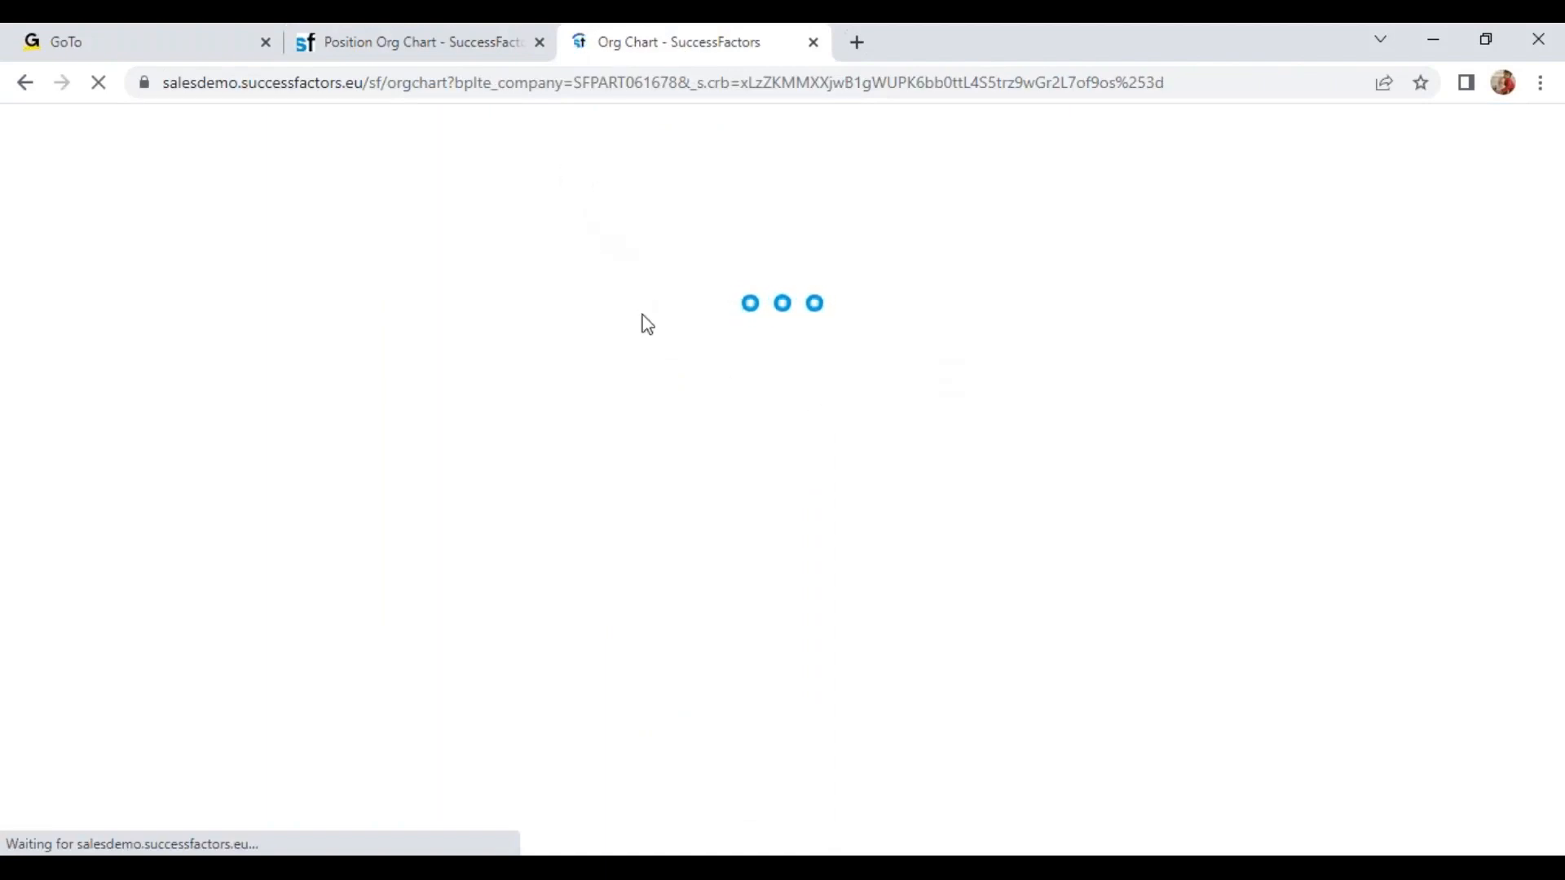
pyautogui.click(428, 45)
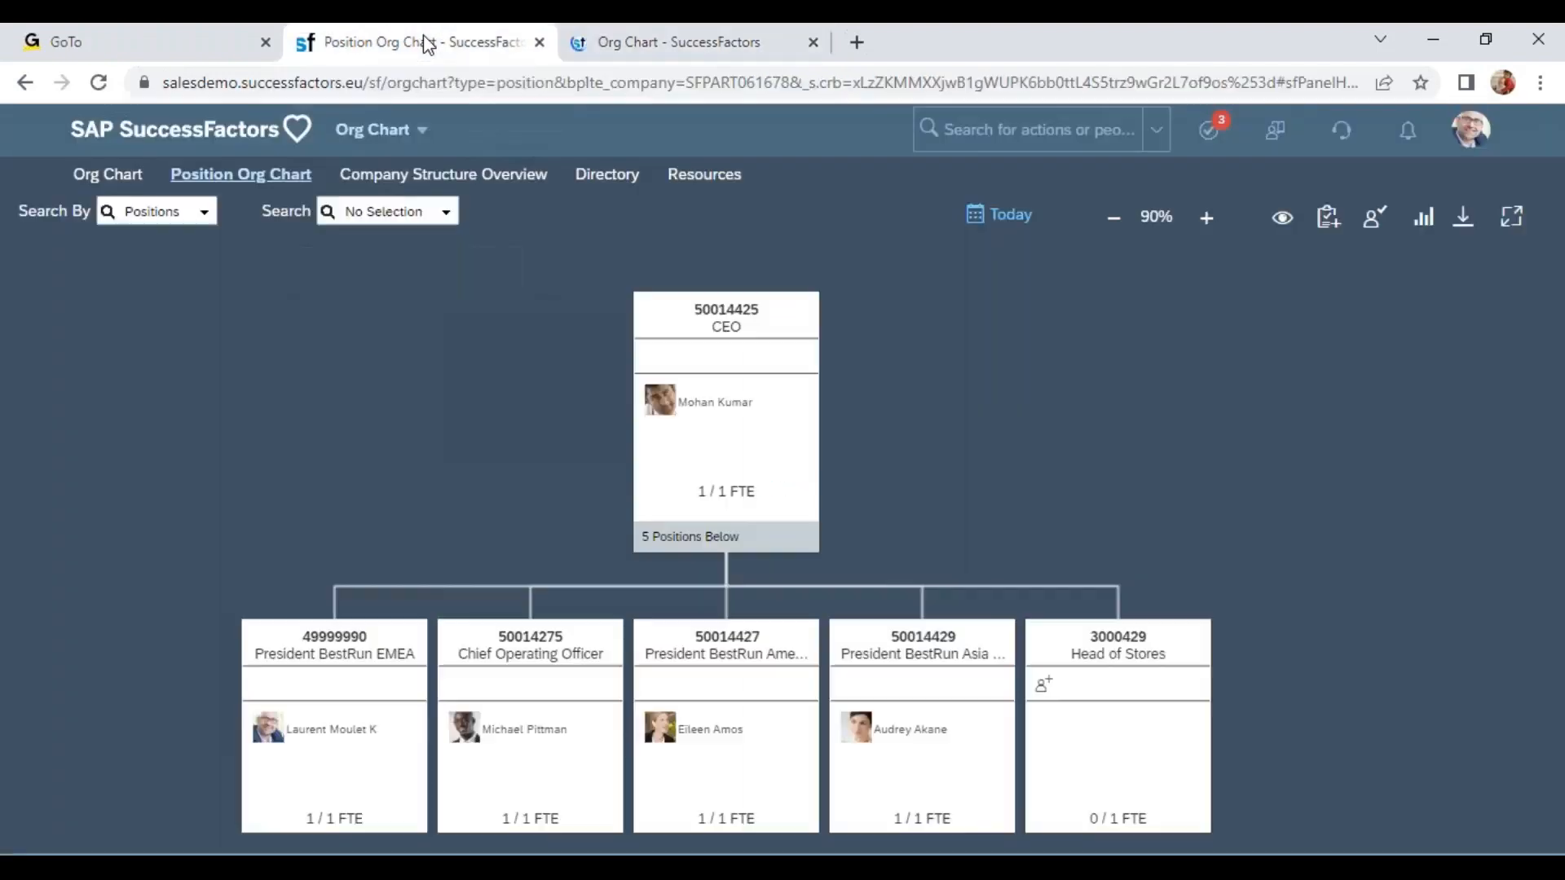
pyautogui.moveTo(1044, 446); pyautogui.dragTo(977, 332)
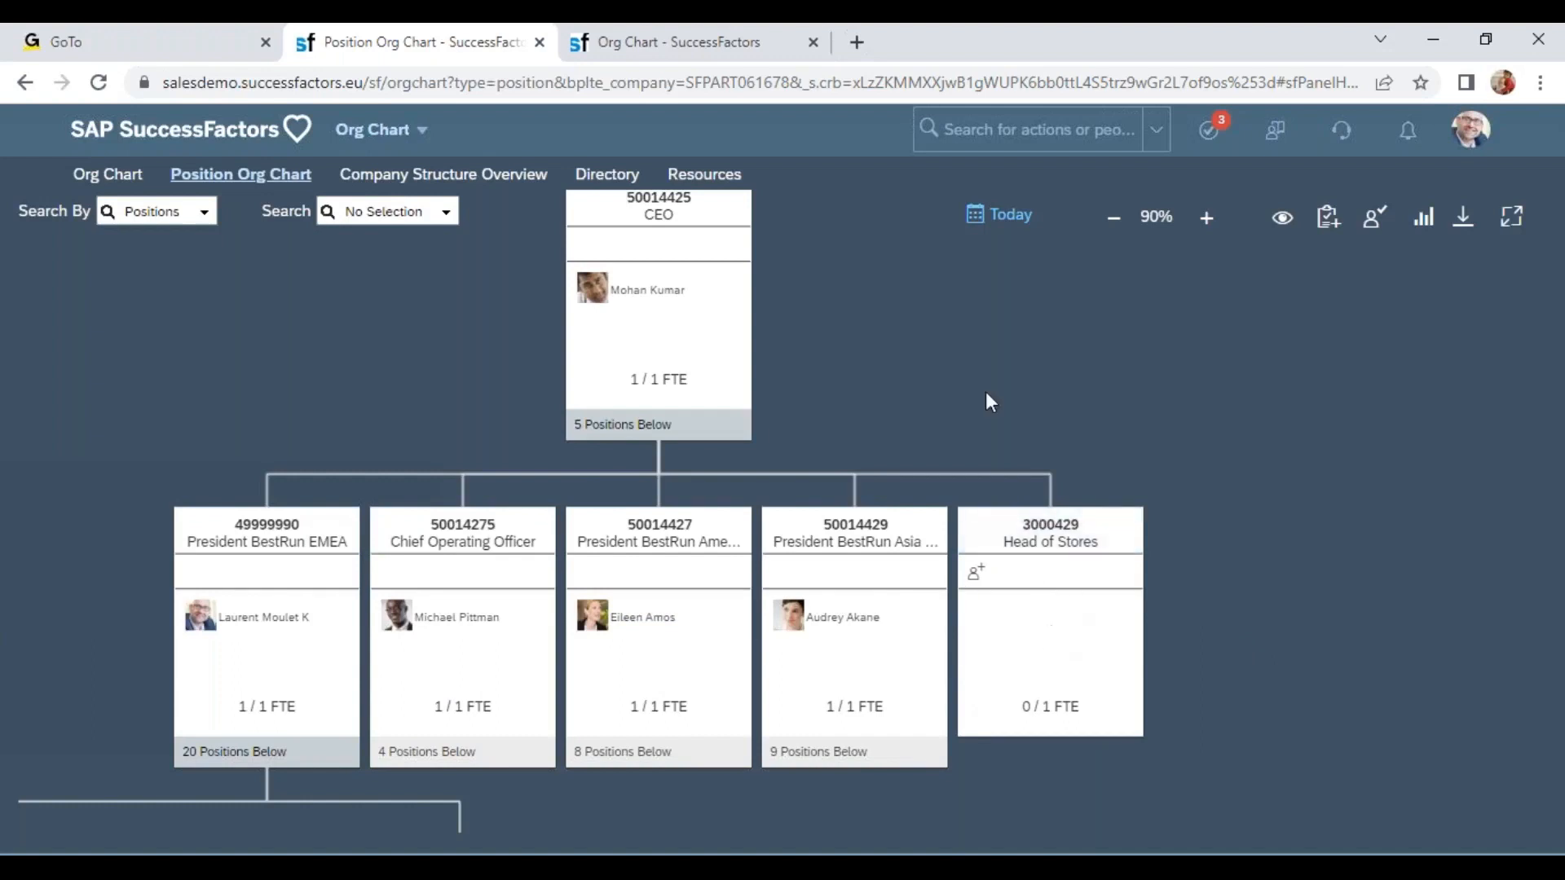
# Compare the people-based Org Chart with the Position Org Chart around the CEO and his direct reports.
pyautogui.click(725, 41)
pyautogui.click(782, 269)
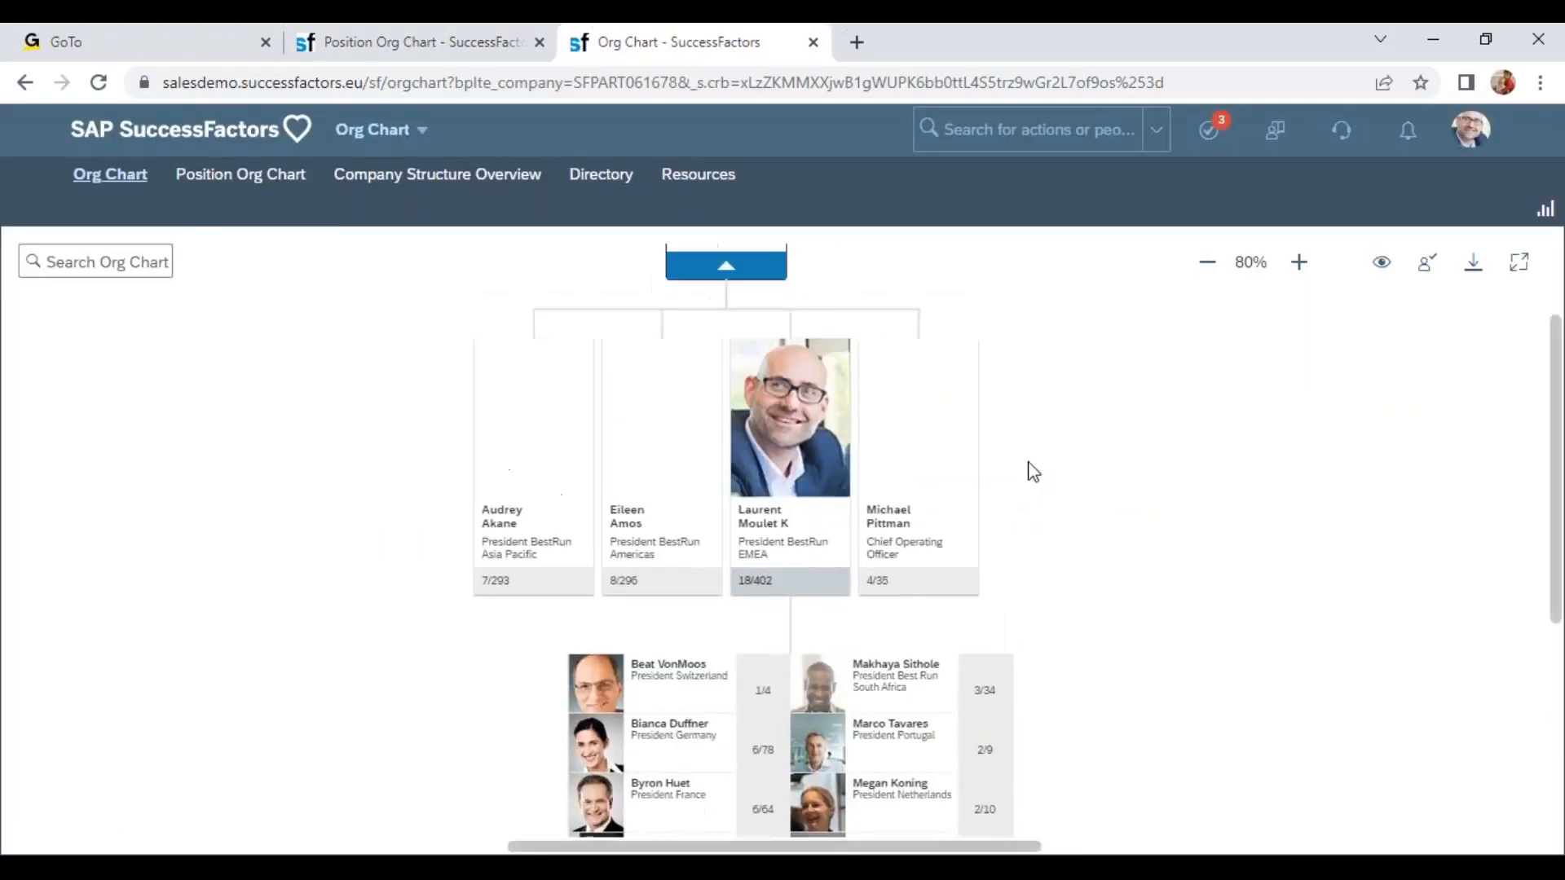
pyautogui.moveTo(1165, 525); pyautogui.dragTo(871, 401)
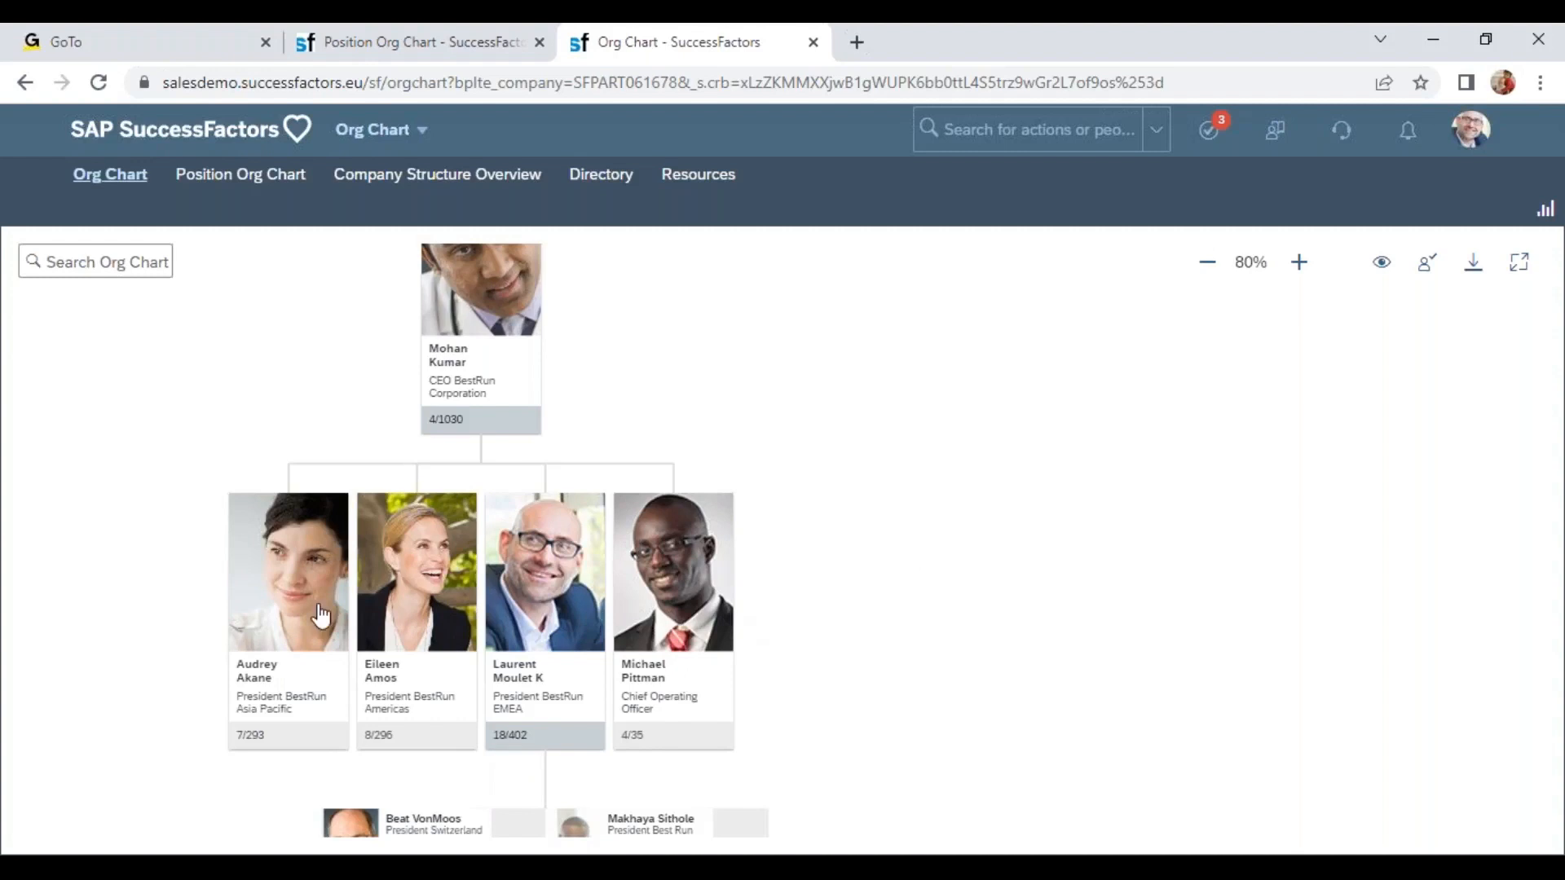
pyautogui.click(413, 37)
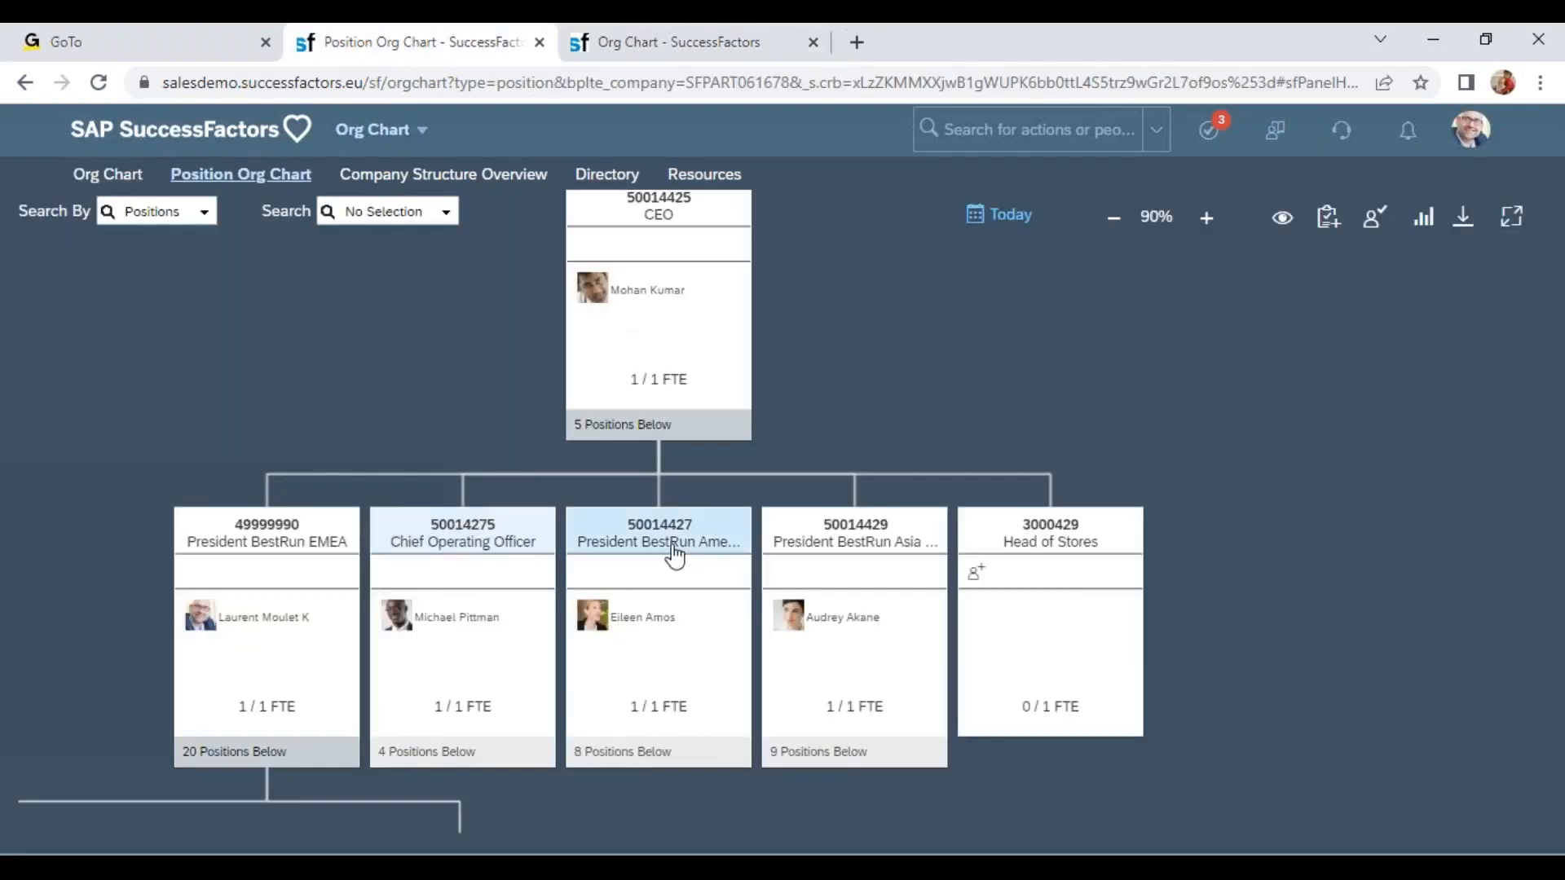
# Browse the positions under President BestRun EMEA in the Position Org Chart, expanding the list to show six more.
pyautogui.click(634, 534)
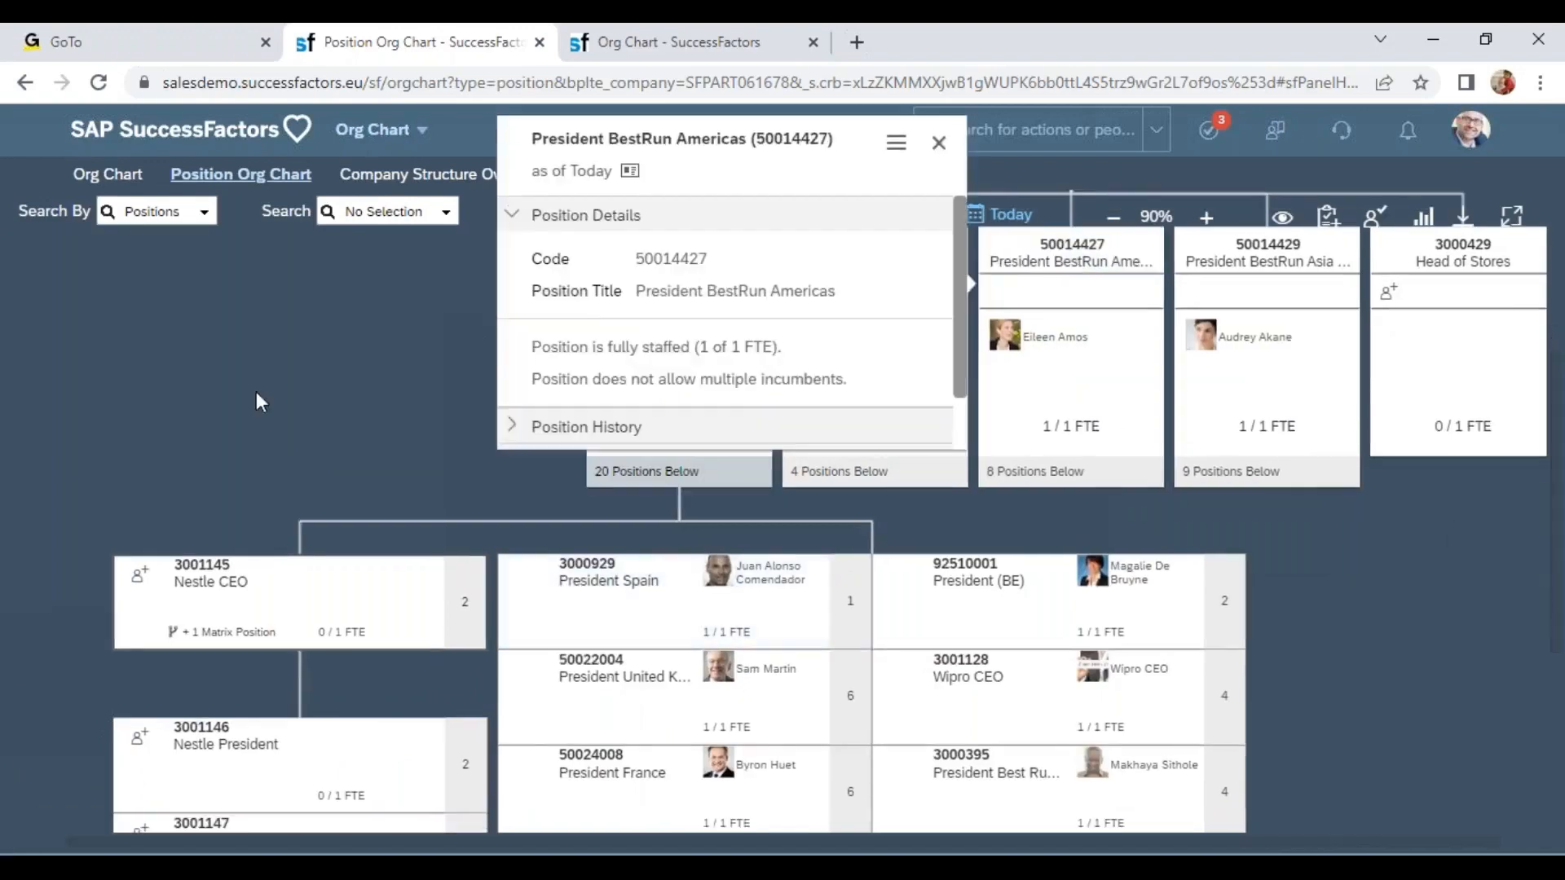
pyautogui.click(258, 401)
pyautogui.moveTo(649, 496); pyautogui.dragTo(373, 301)
pyautogui.click(615, 448)
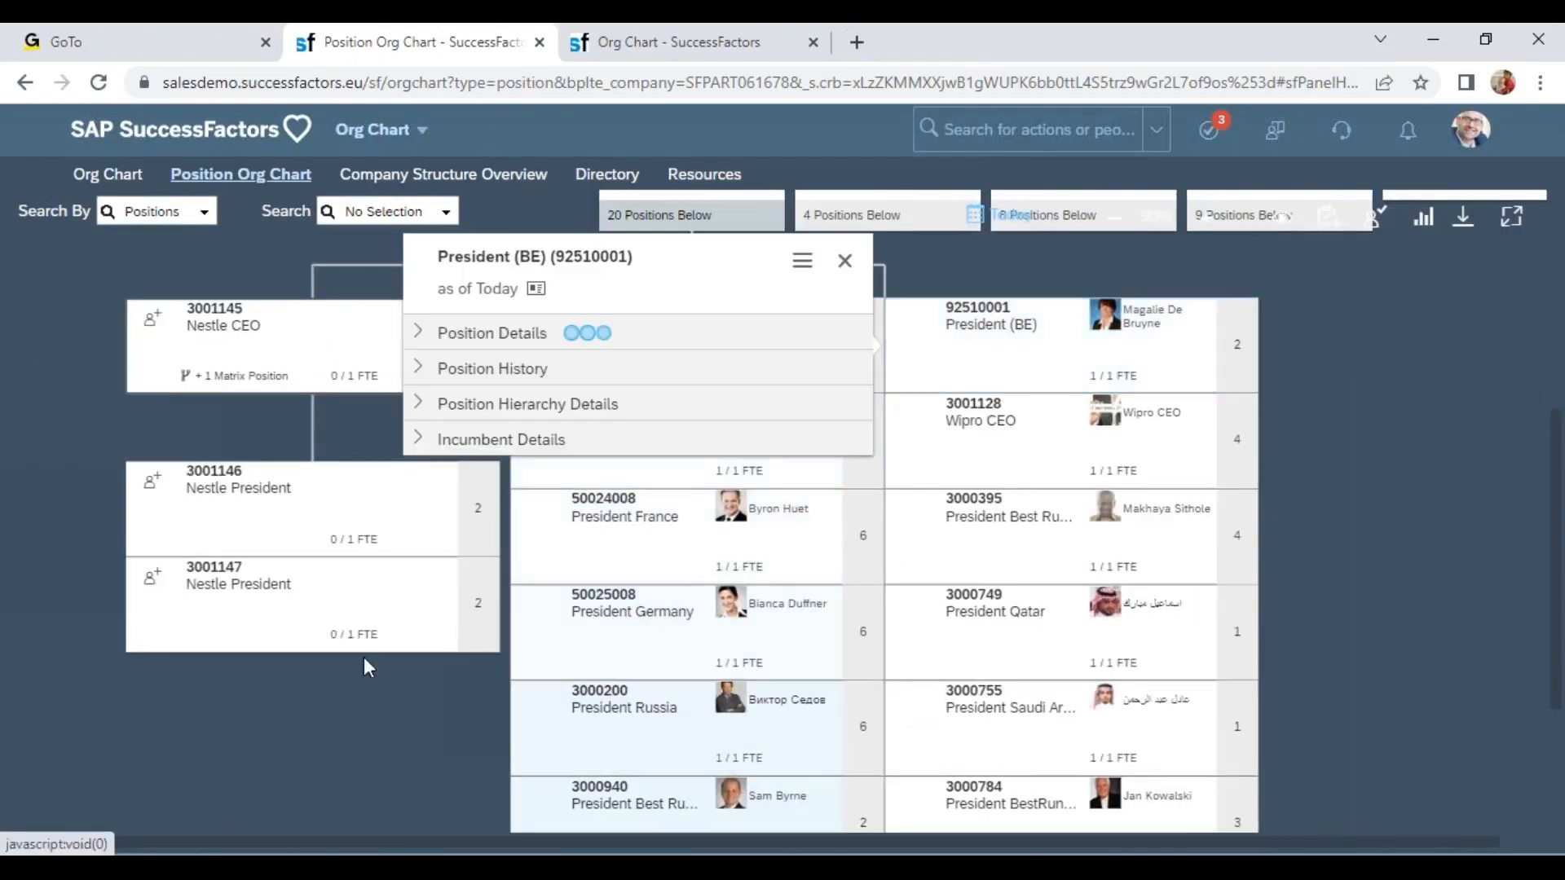
pyautogui.moveTo(236, 466); pyautogui.dragTo(221, 697)
pyautogui.click(471, 603)
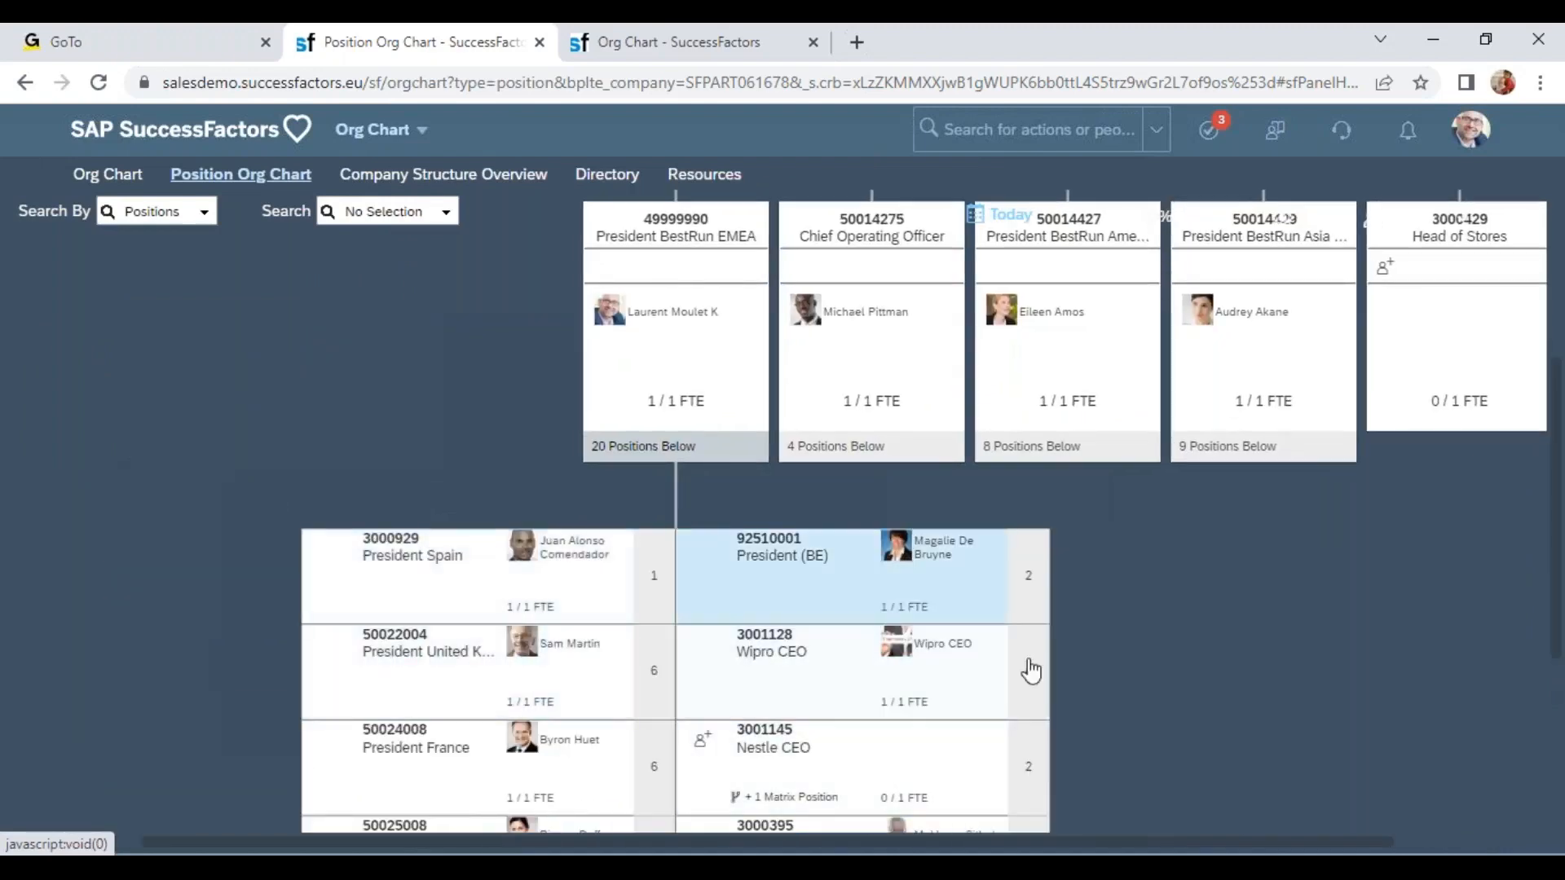
pyautogui.scroll(-2, 1084, 624)
pyautogui.scroll(-3, 1059, 782)
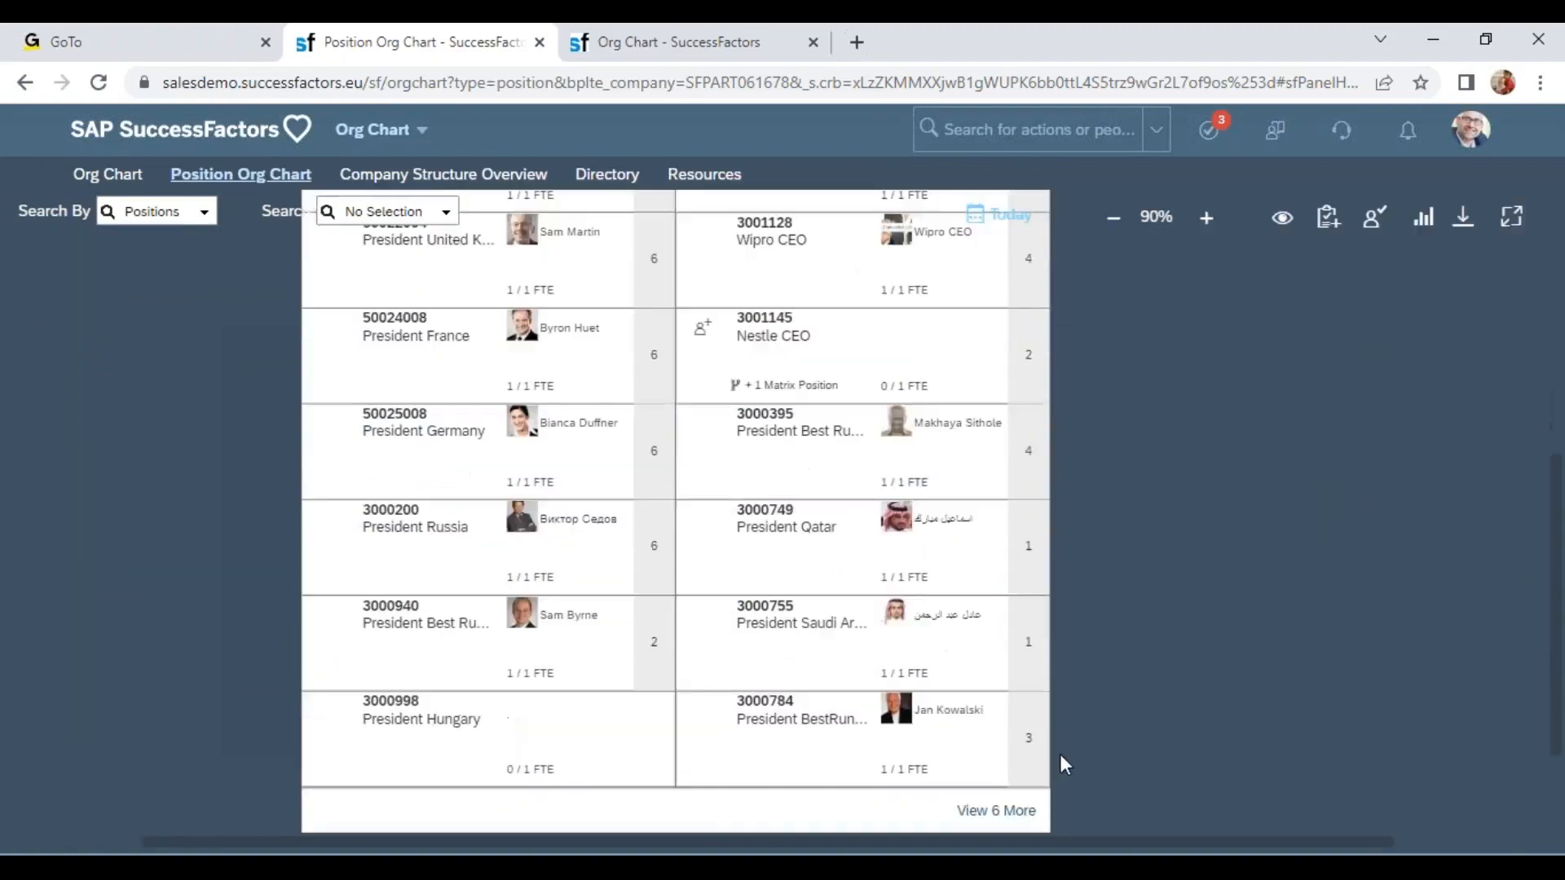
pyautogui.click(1015, 678)
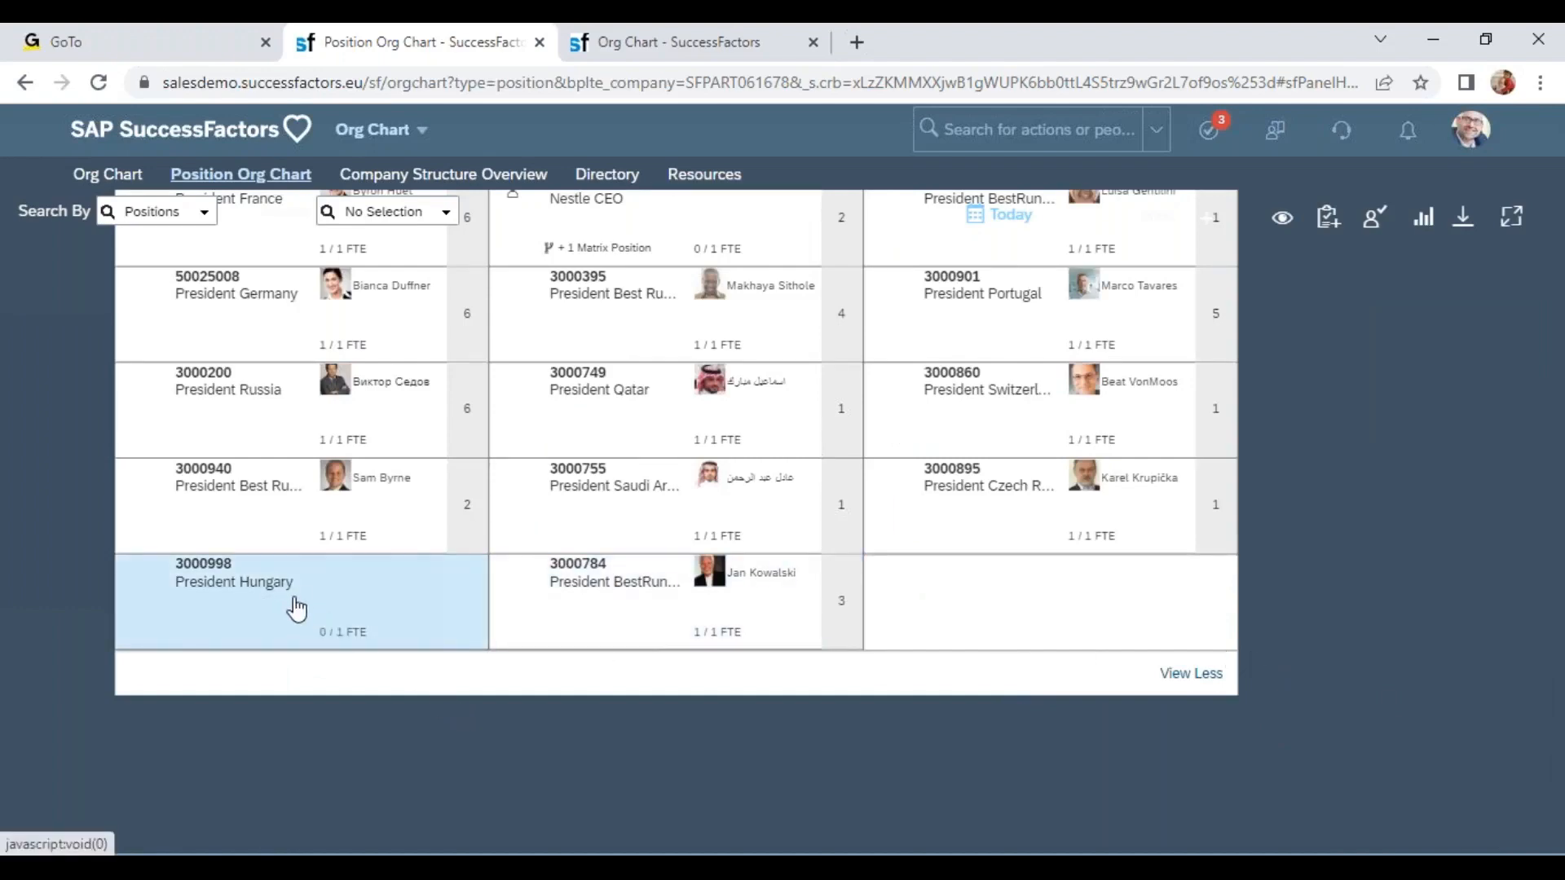
pyautogui.scroll(4, 296, 608)
pyautogui.moveTo(792, 451); pyautogui.dragTo(648, 391)
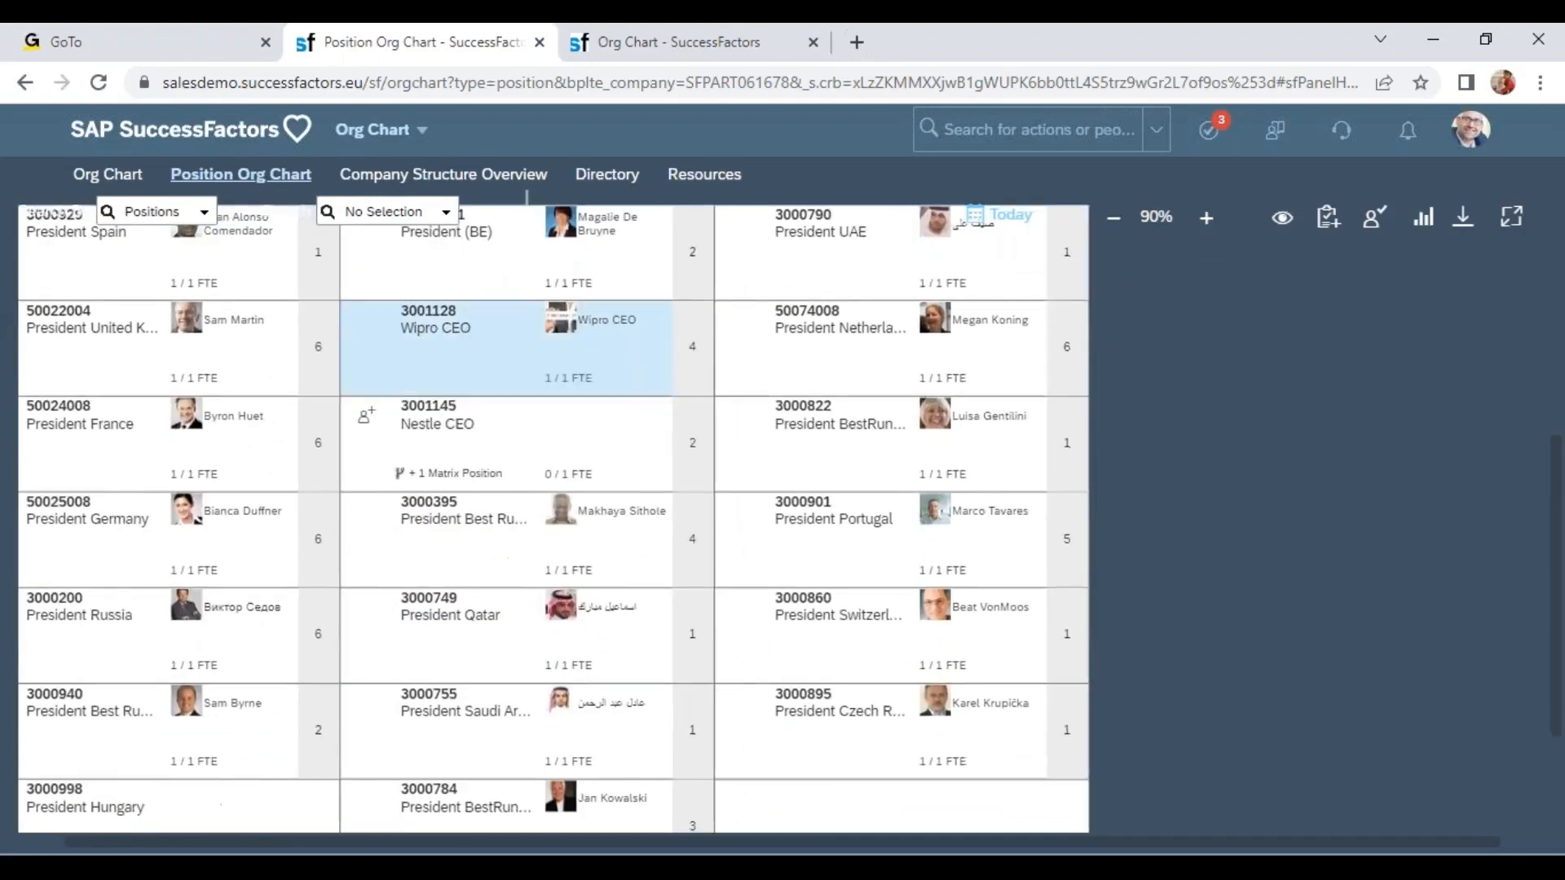
pyautogui.moveTo(541, 450); pyautogui.dragTo(663, 454)
# Examine the EMEA direct reports in the people-based Org Chart against the Position Org Chart.
pyautogui.click(679, 51)
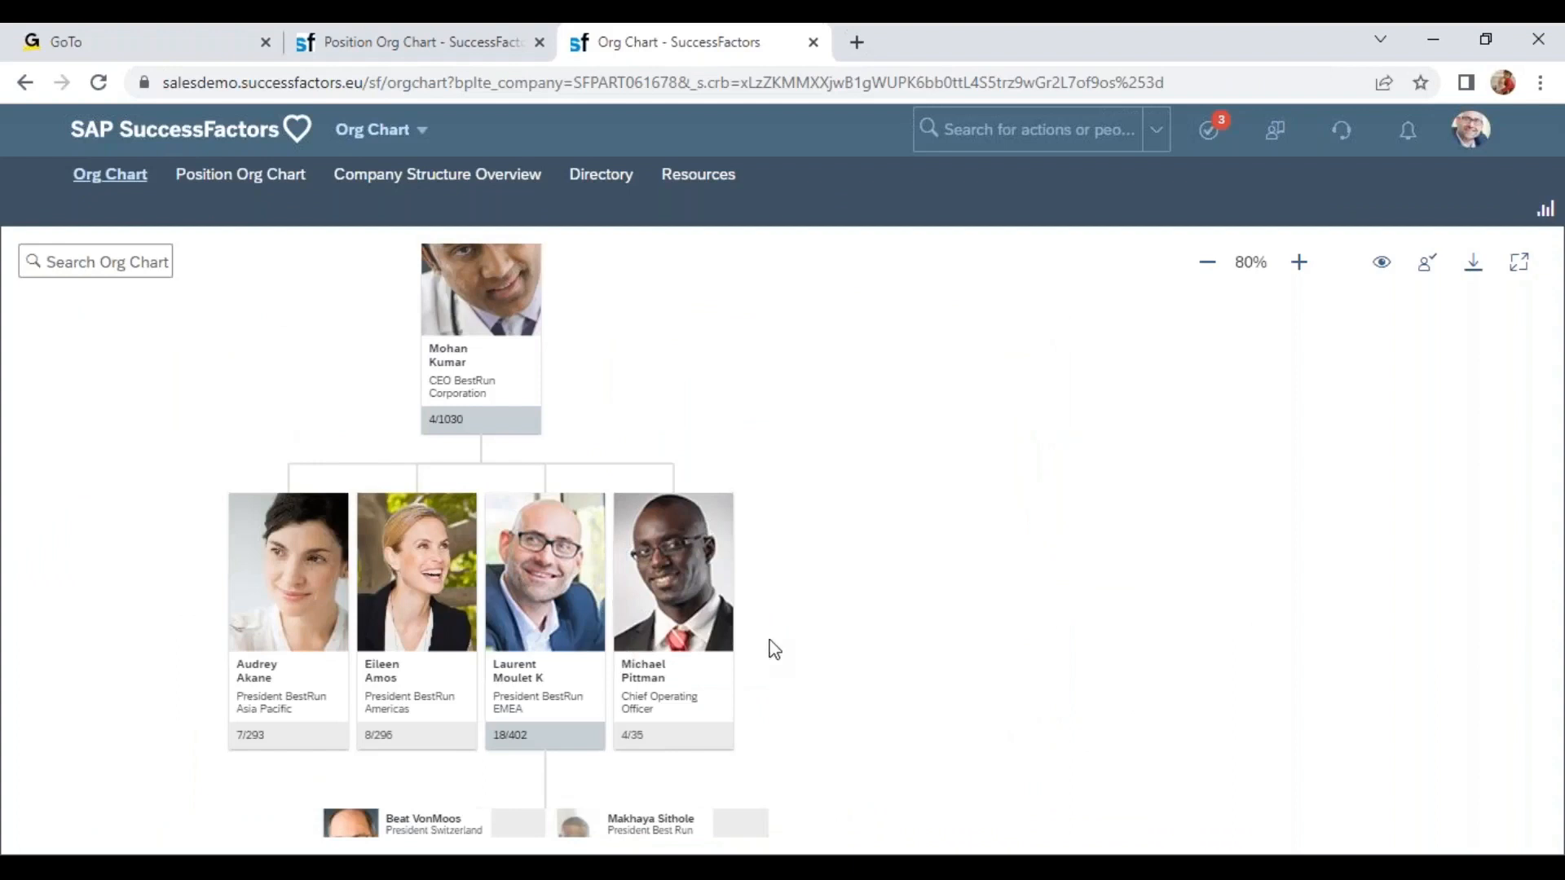
pyautogui.moveTo(774, 650); pyautogui.dragTo(873, 373)
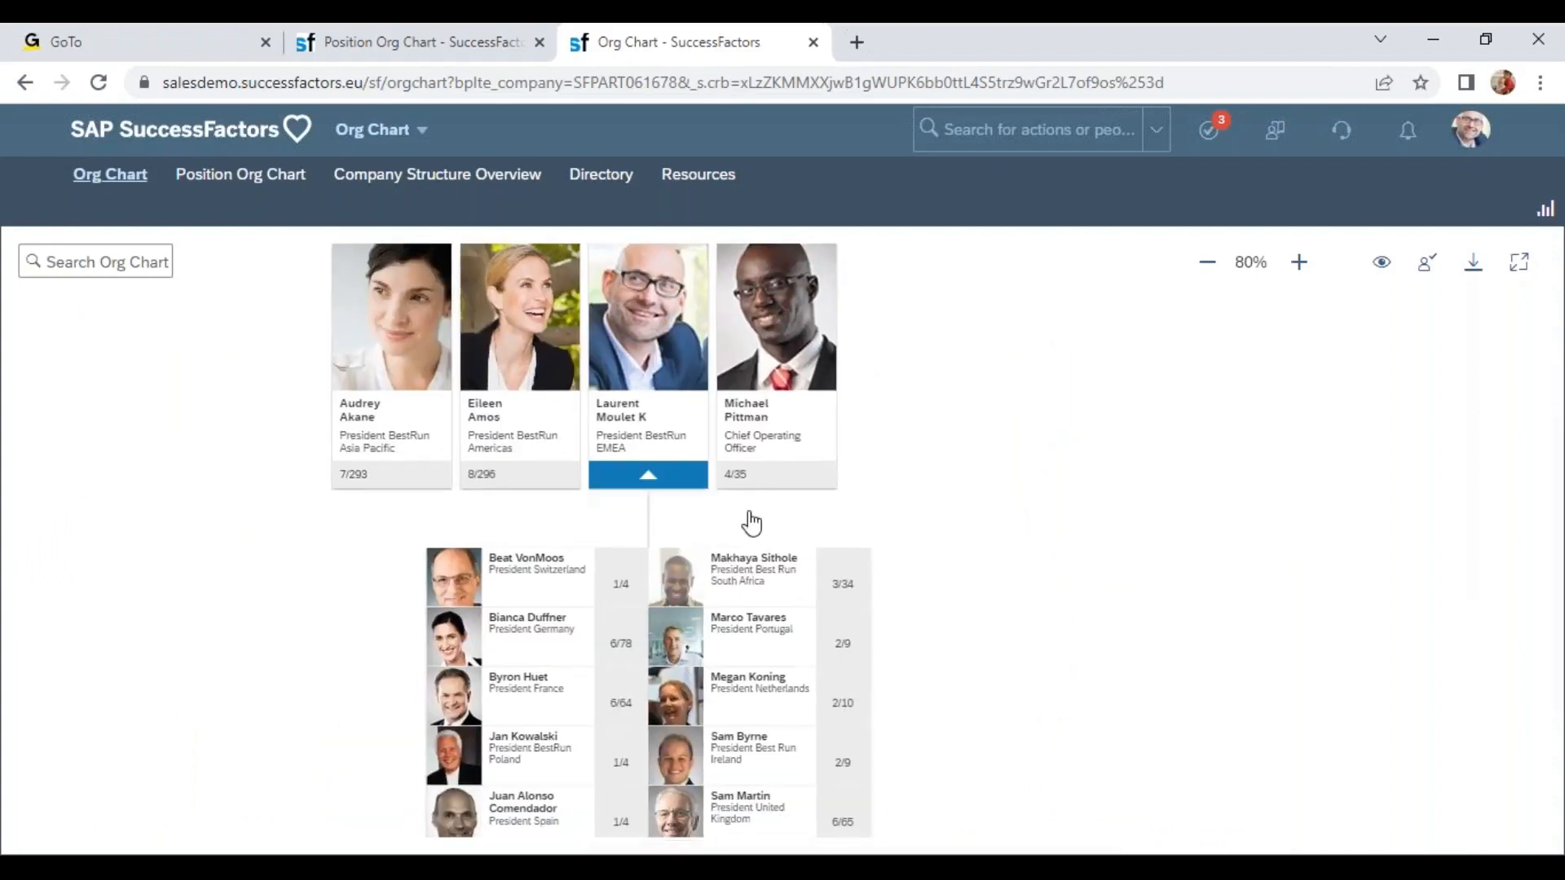
pyautogui.moveTo(964, 713); pyautogui.dragTo(817, 433)
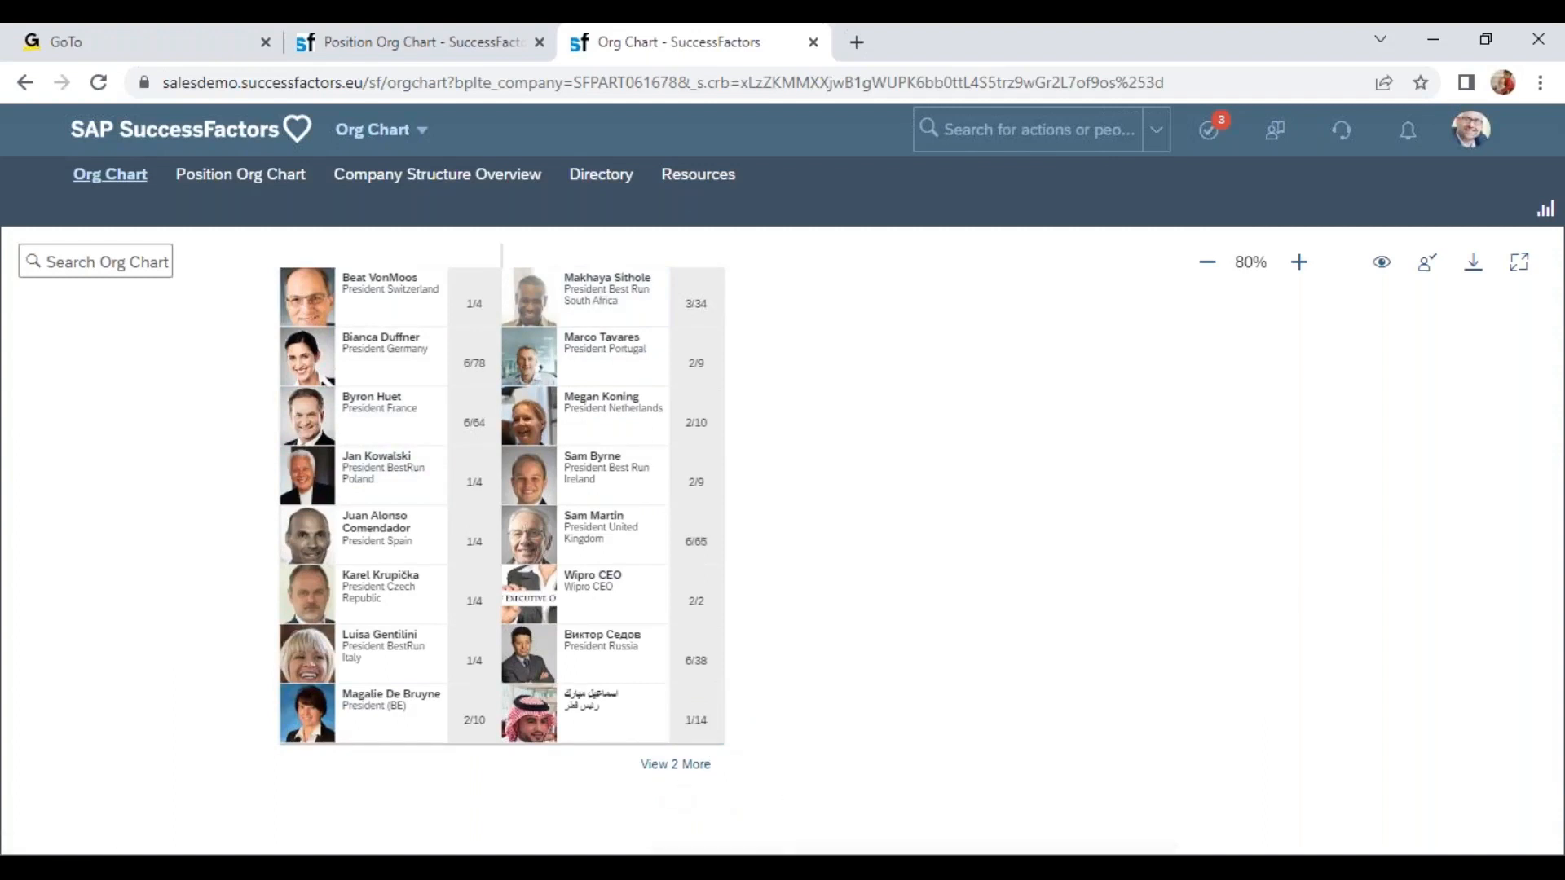
pyautogui.click(416, 42)
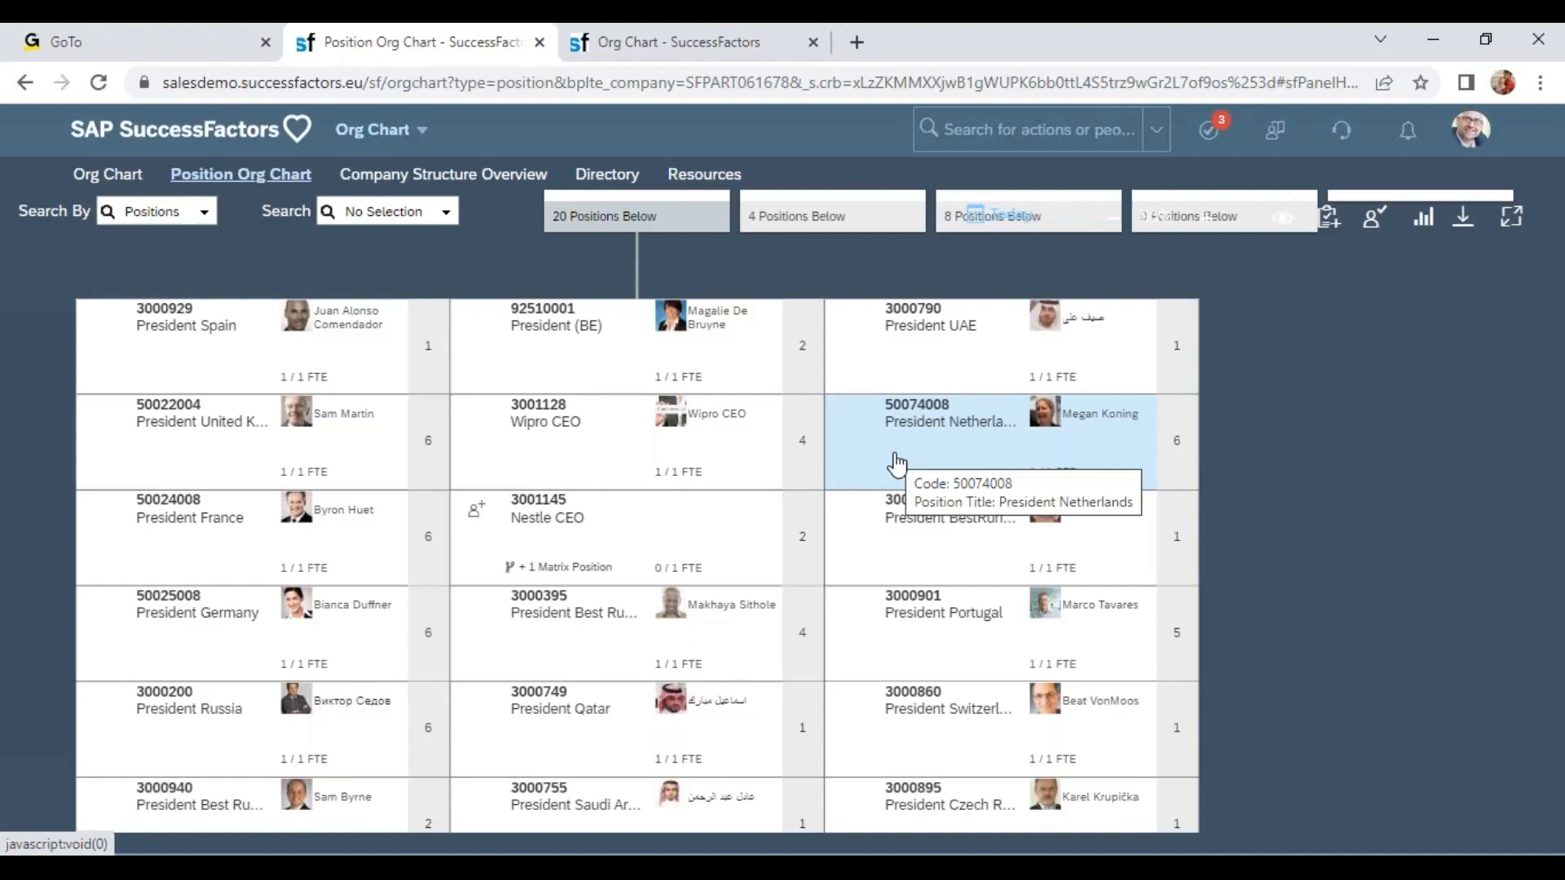
pyautogui.hotkey('ctrl', 'Tab')
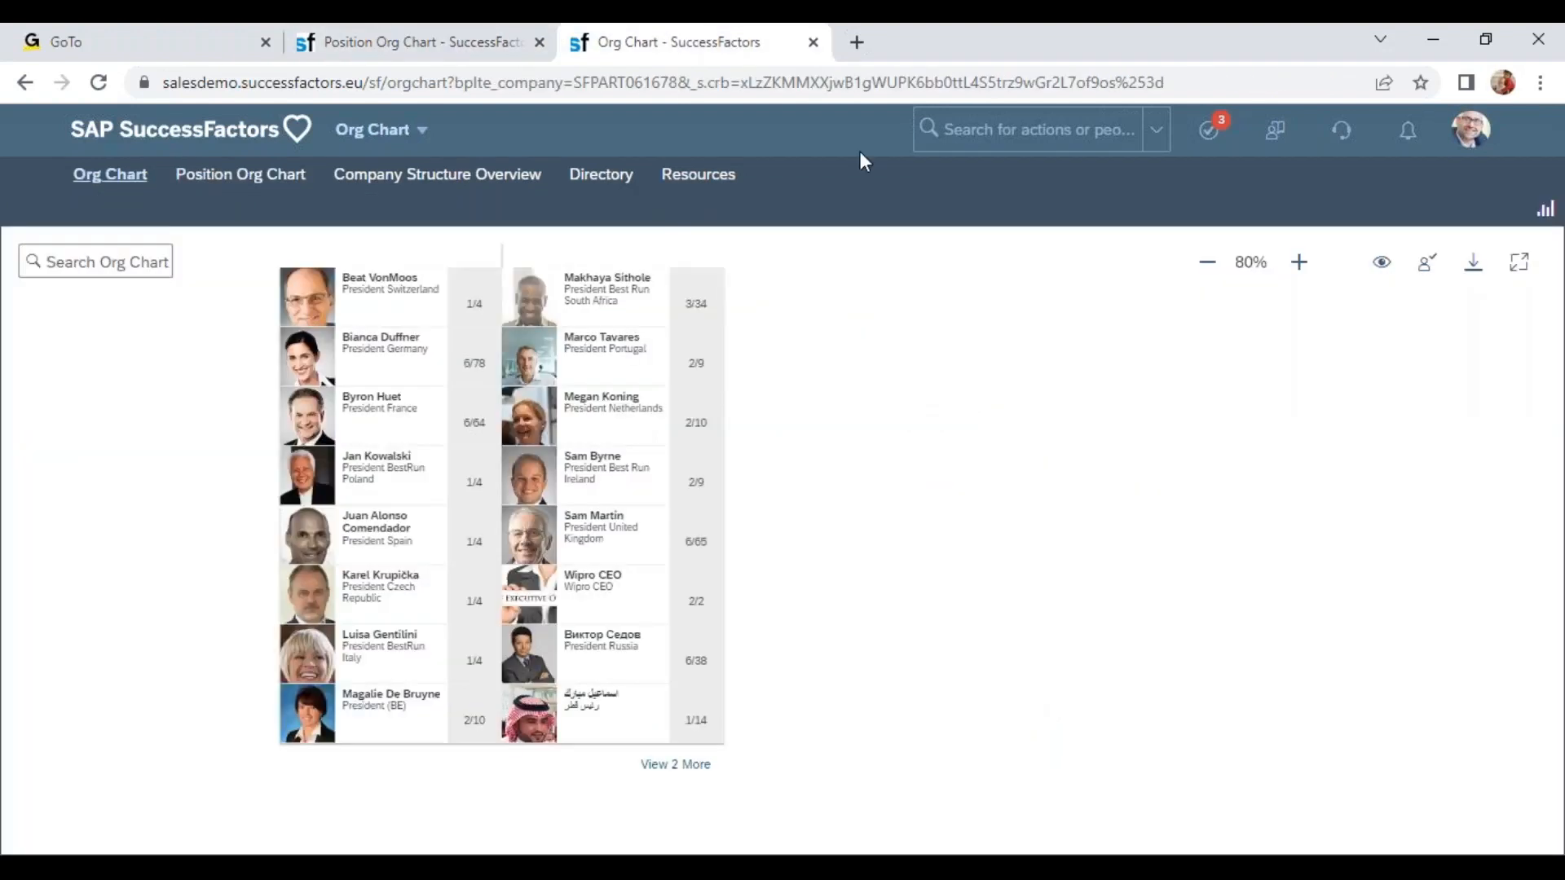
# Search for "pos man sett" and open Position Management Settings.
pyautogui.click(1080, 130)
pyautogui.write('pos man')
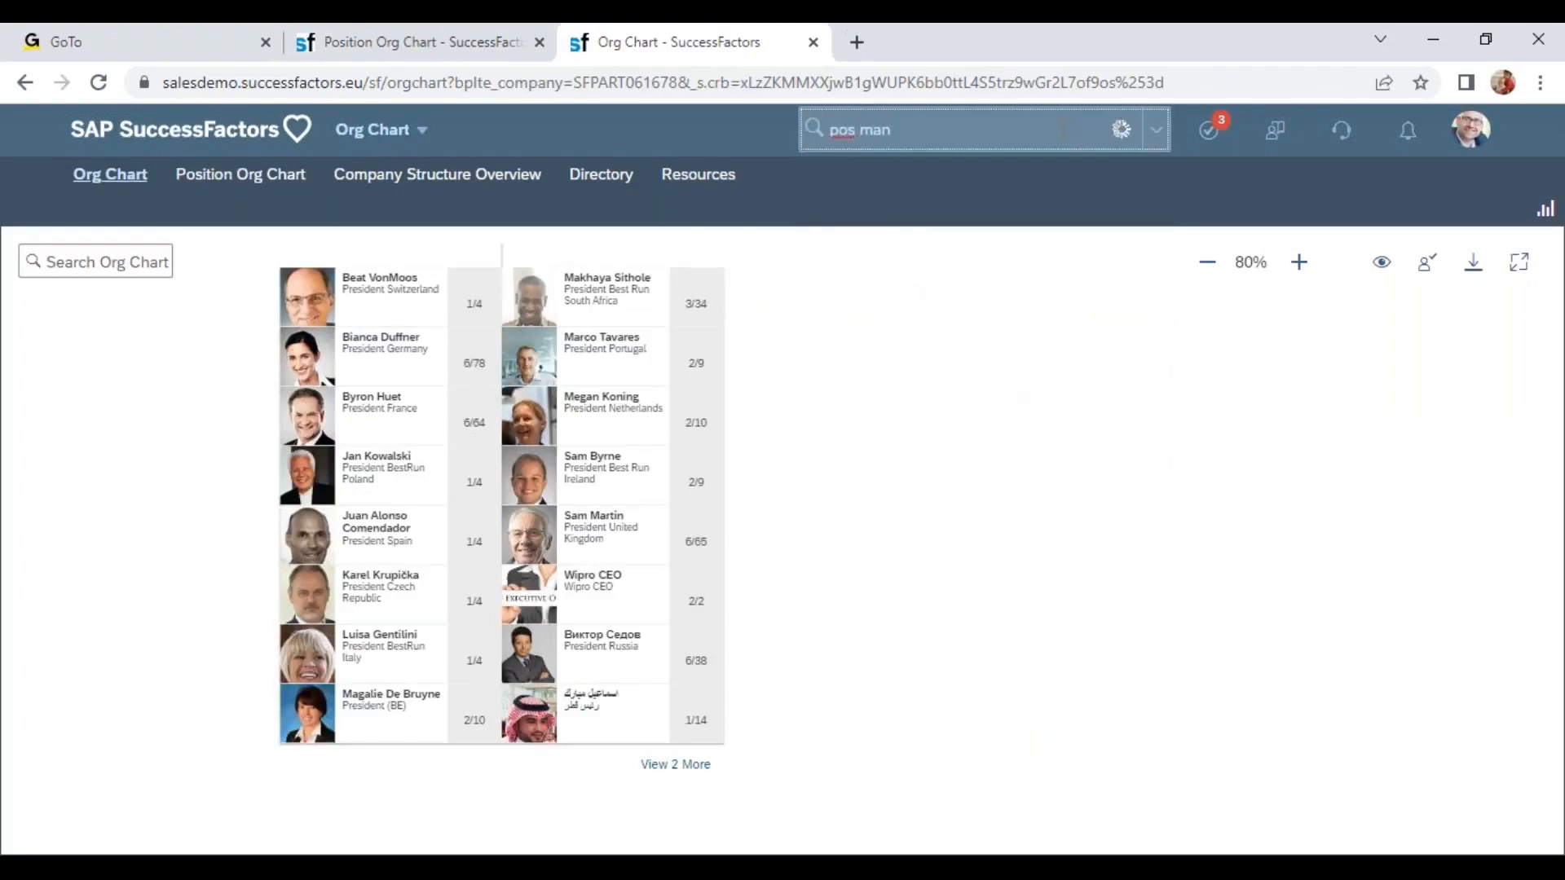
pyautogui.write(' sett')
pyautogui.click(918, 170)
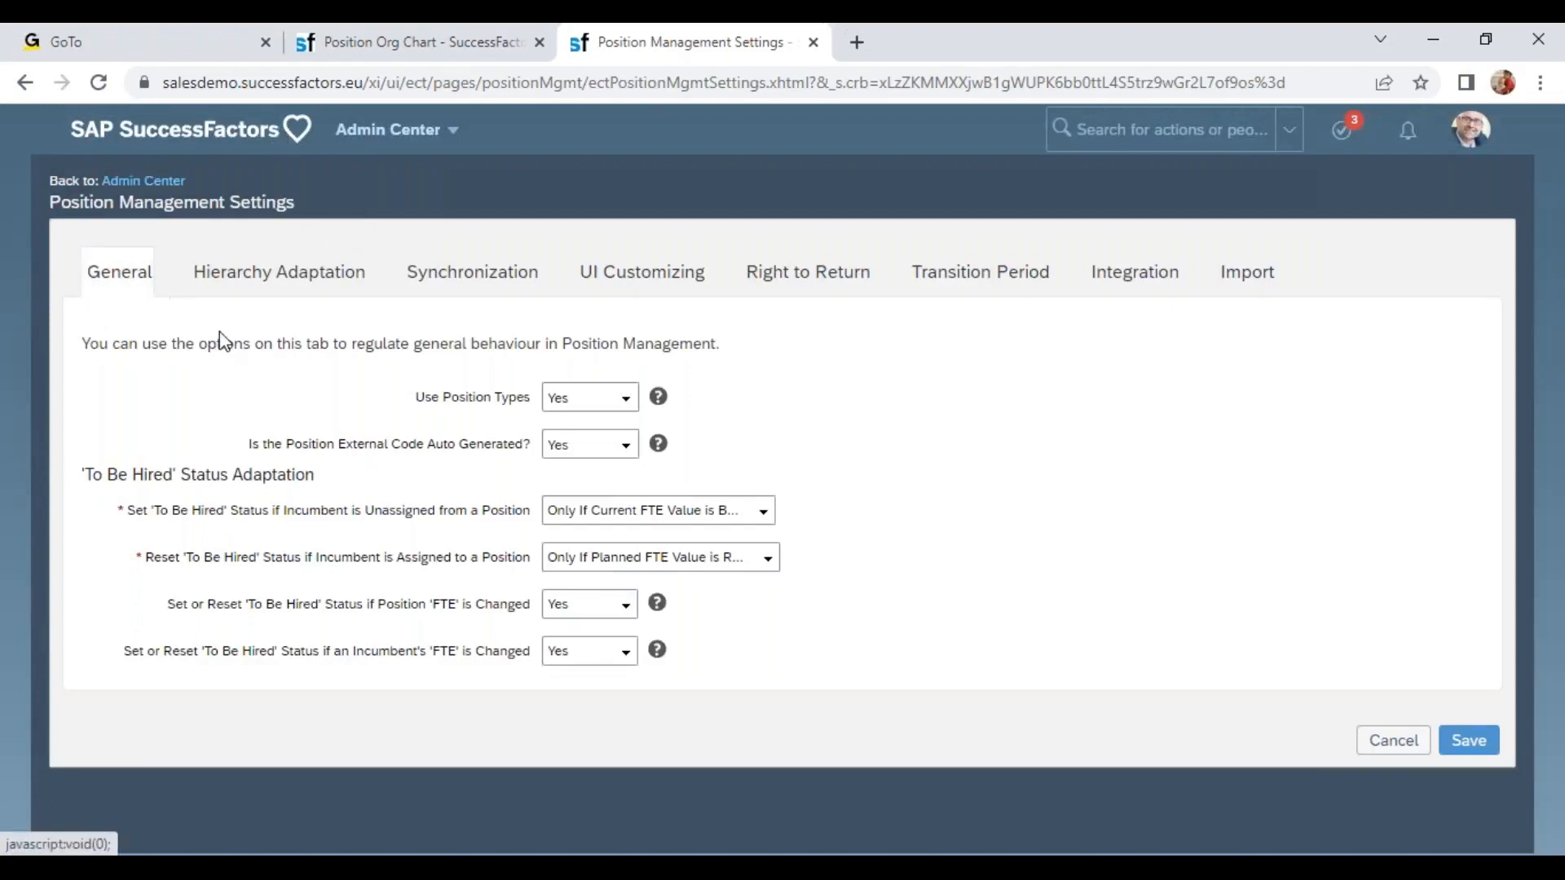
# Read the General tab options for position types, external code generation and 'To Be Hired' status adaptation.
pyautogui.moveTo(380, 407); pyautogui.dragTo(530, 407)
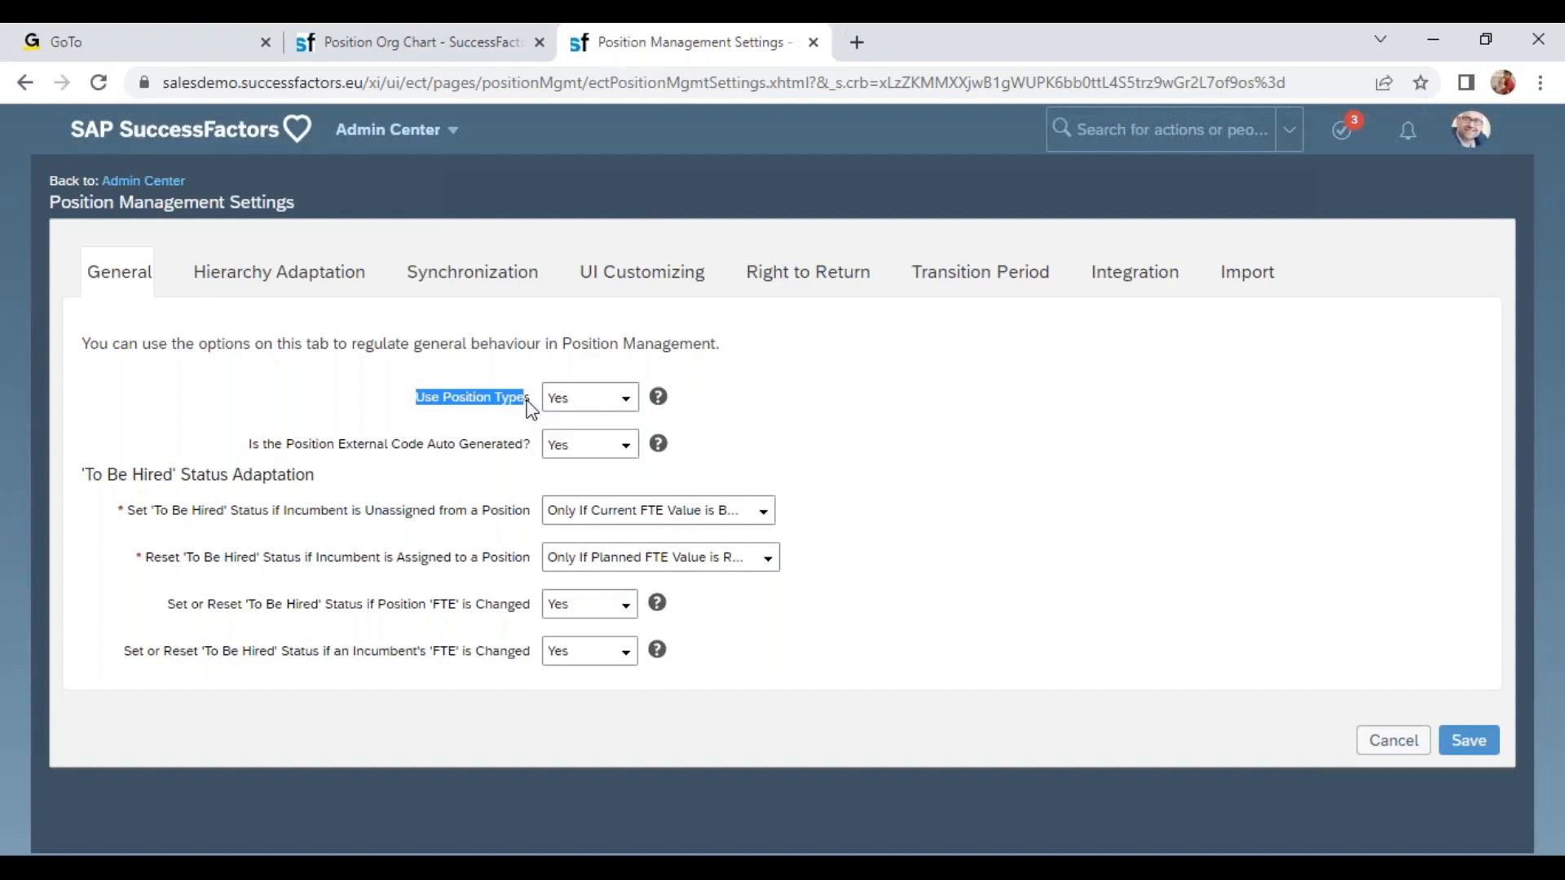
pyautogui.moveTo(433, 407); pyautogui.dragTo(534, 407)
pyautogui.moveTo(335, 448); pyautogui.dragTo(531, 458)
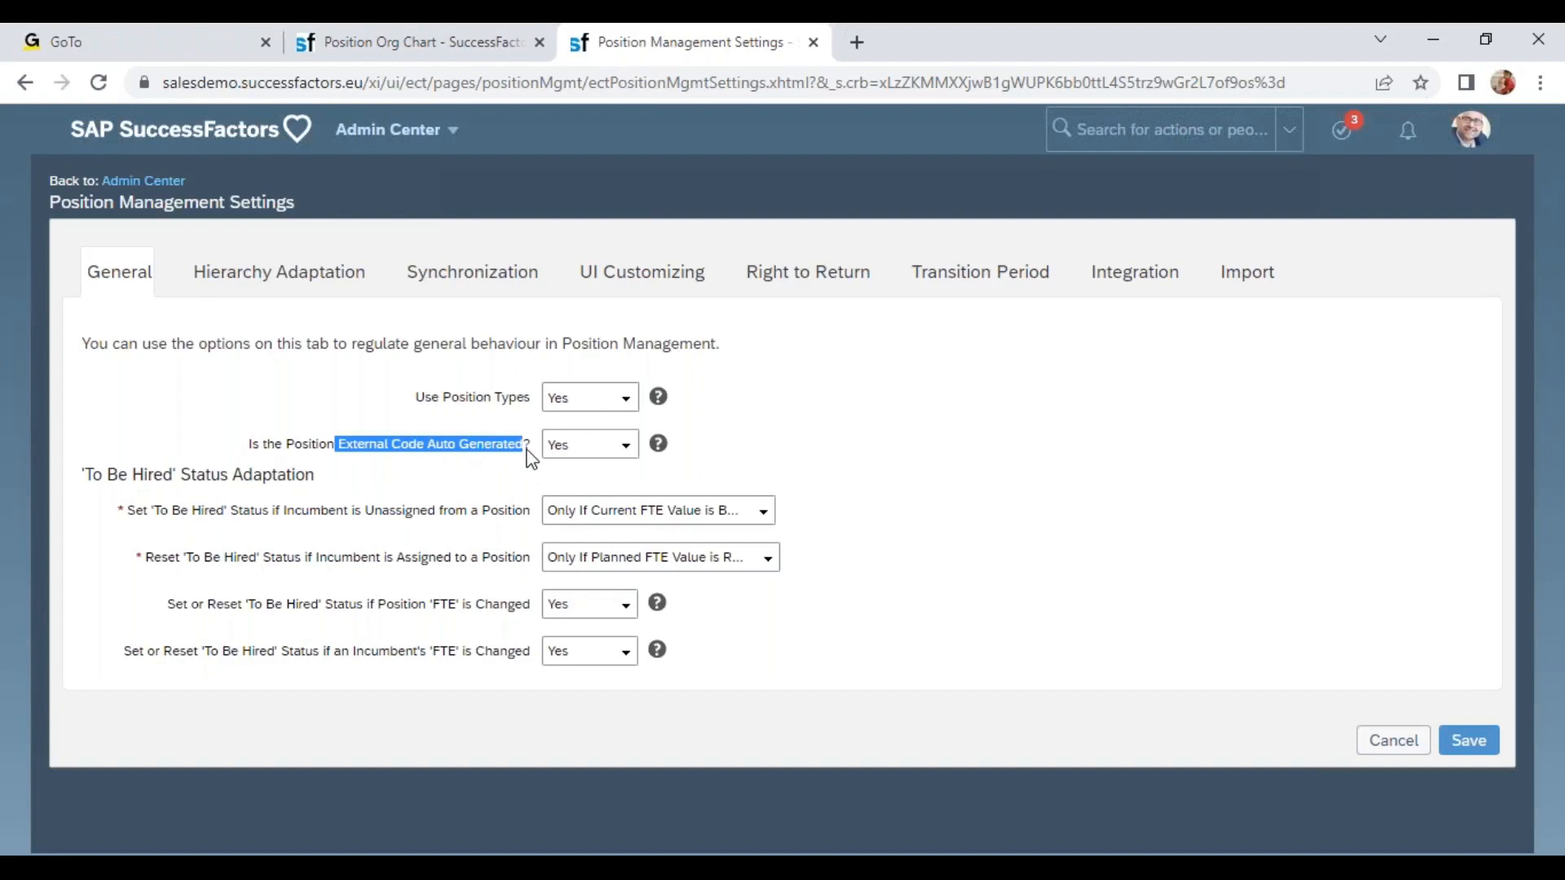
pyautogui.click(339, 444)
pyautogui.moveTo(267, 444); pyautogui.dragTo(505, 455)
pyautogui.moveTo(119, 475); pyautogui.dragTo(276, 483)
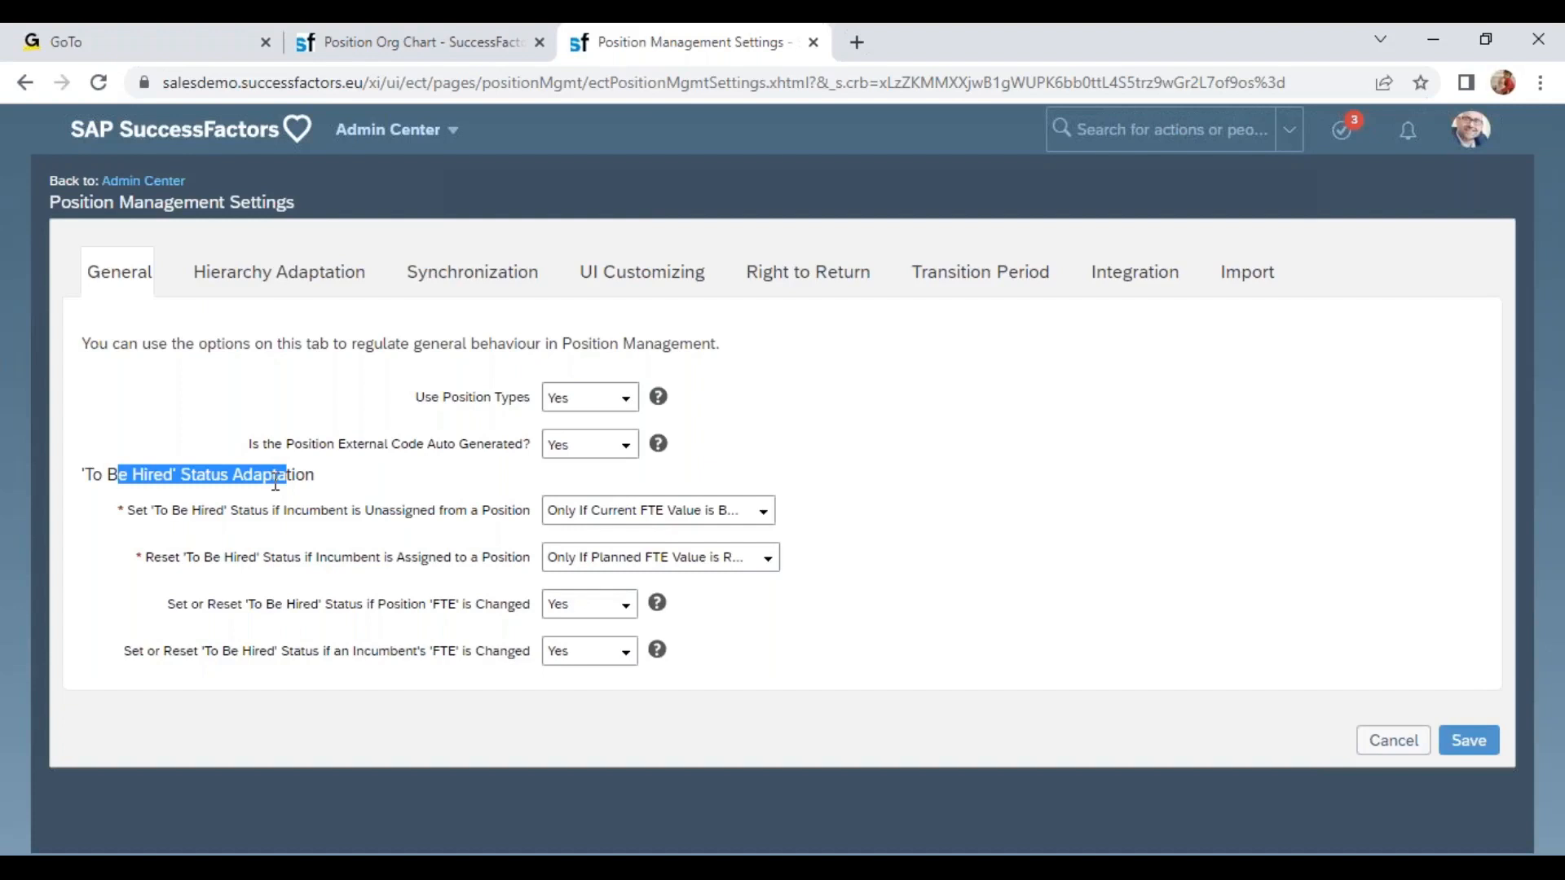
pyautogui.moveTo(167, 511); pyautogui.dragTo(295, 514)
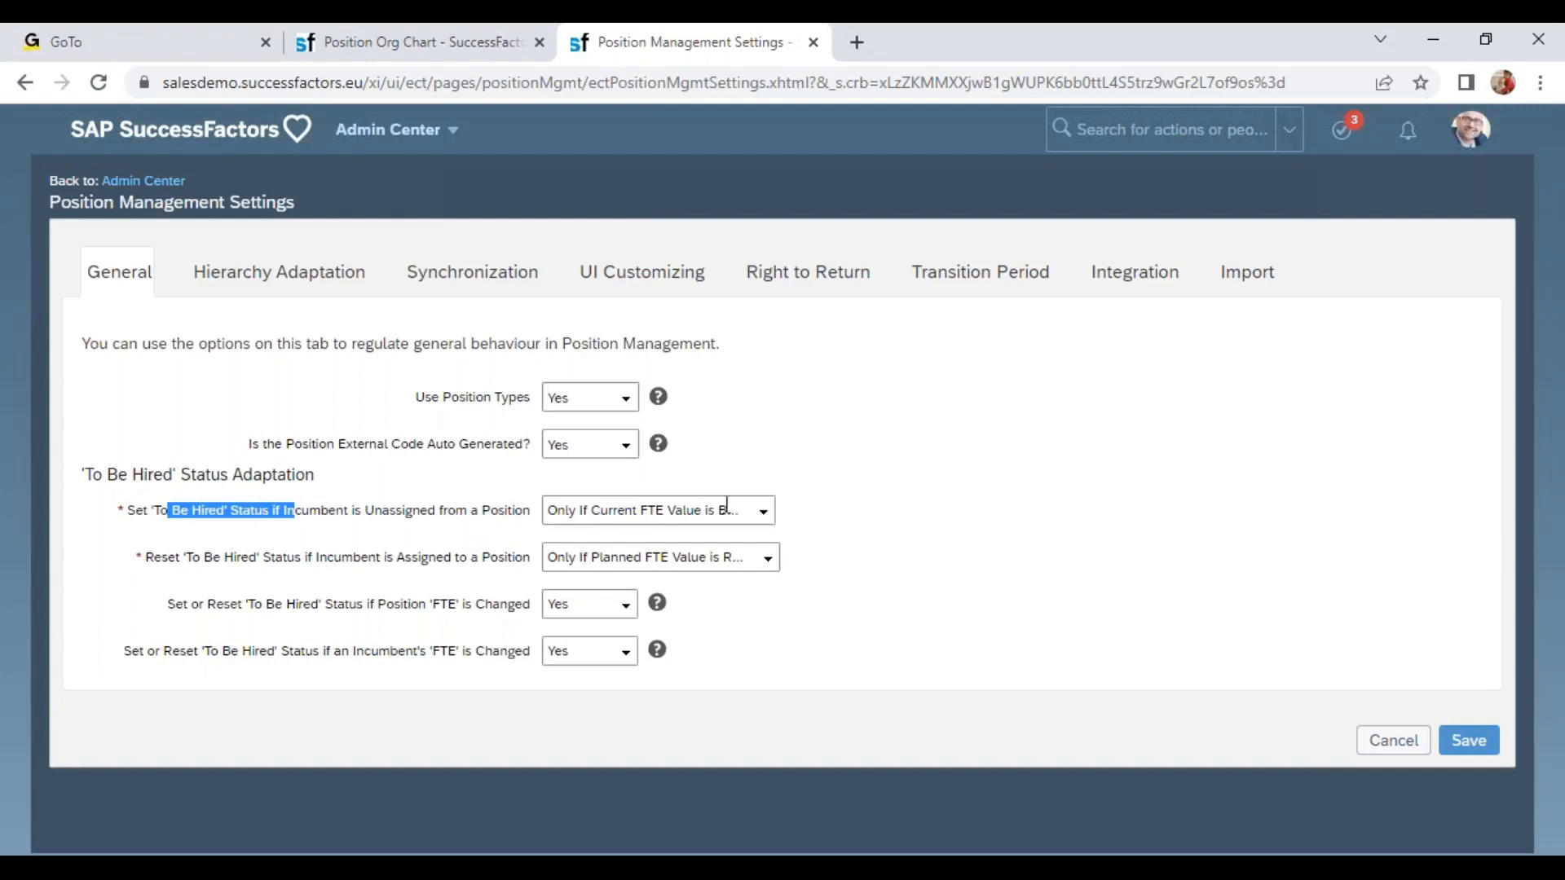
pyautogui.click(763, 515)
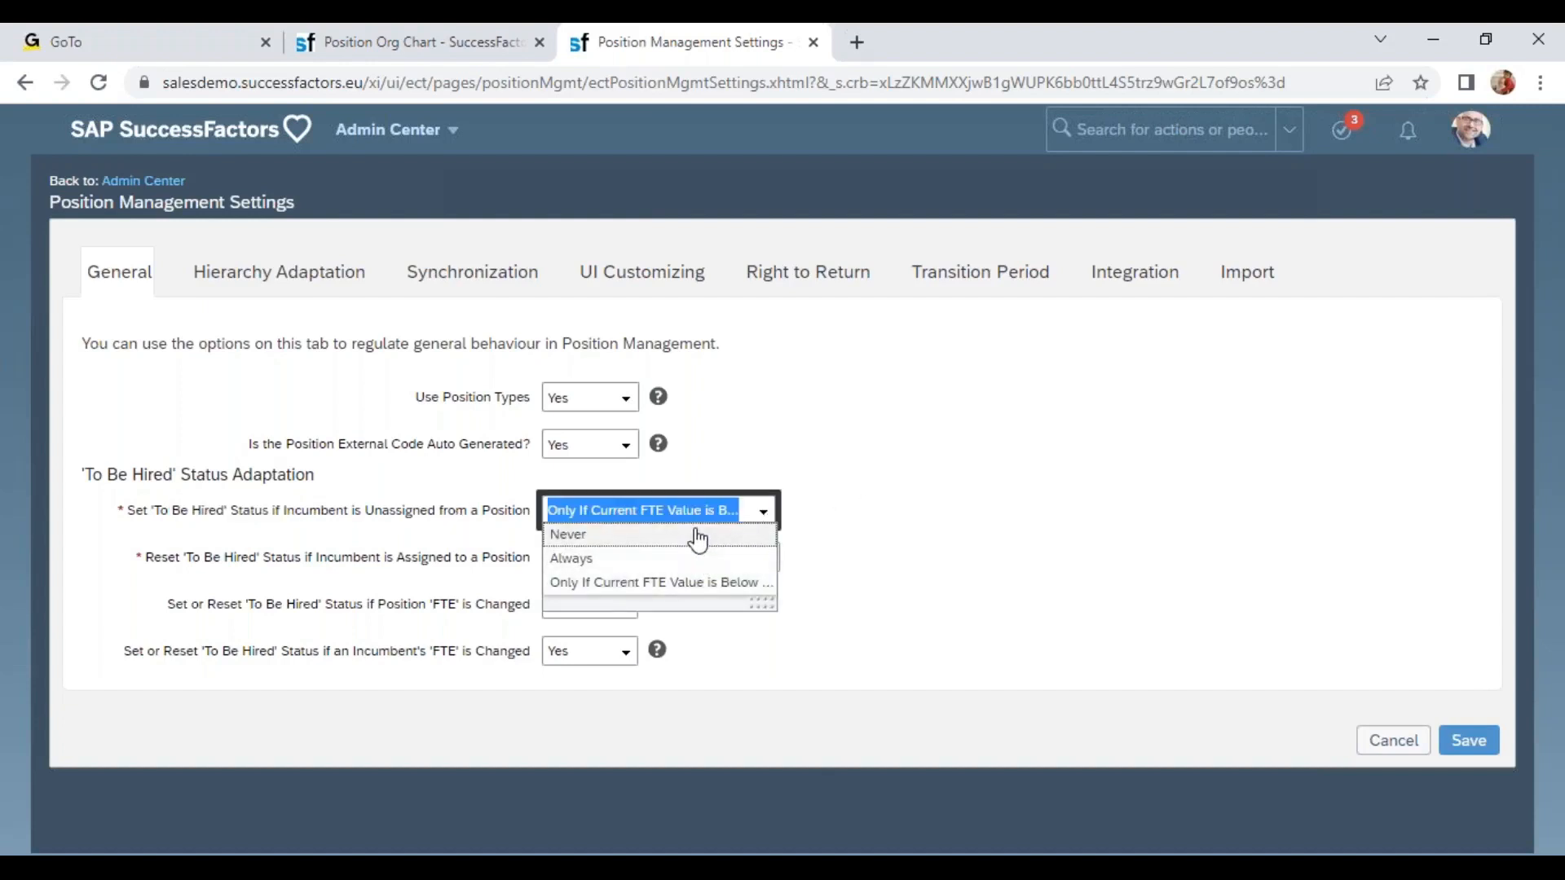
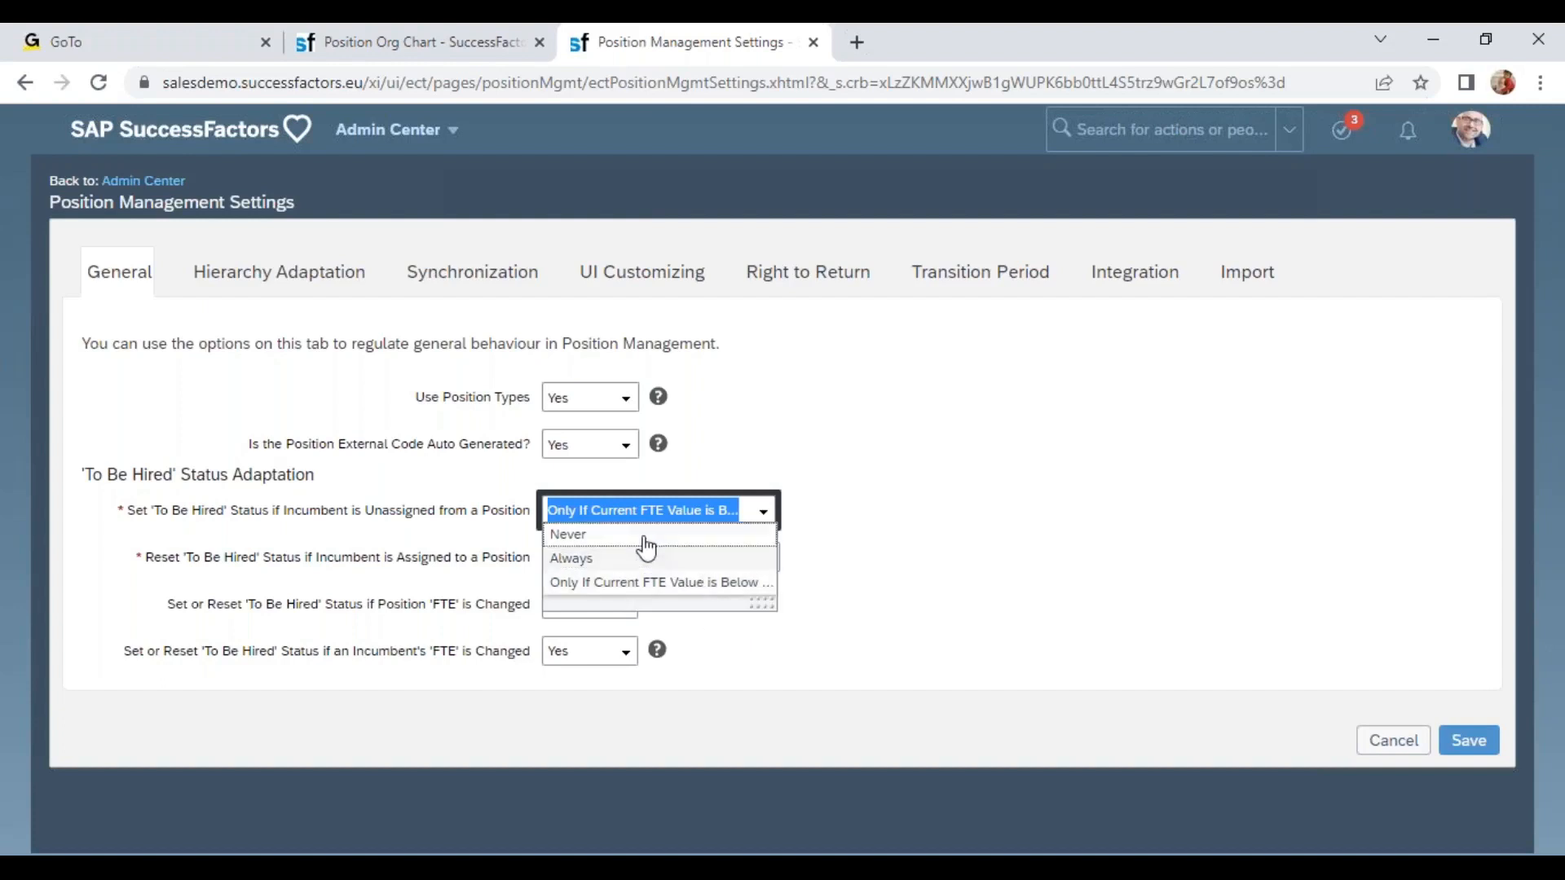
# Examine the 'To Be Hired' reset and FTE-change options on the General tab.
pyautogui.click(1157, 67)
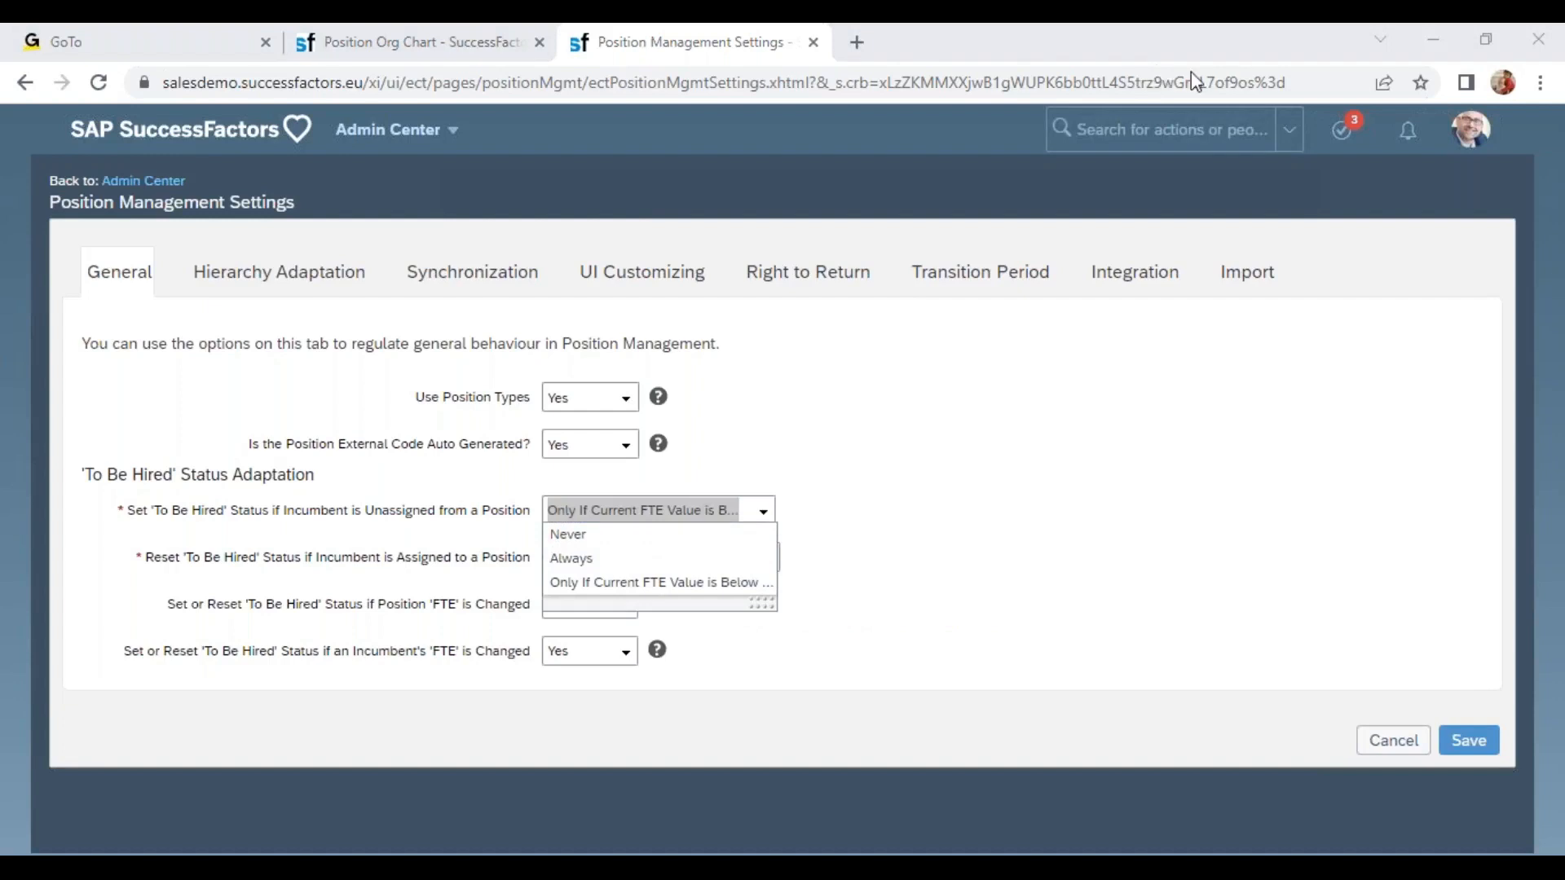
pyautogui.click(880, 568)
pyautogui.moveTo(184, 560); pyautogui.dragTo(287, 561)
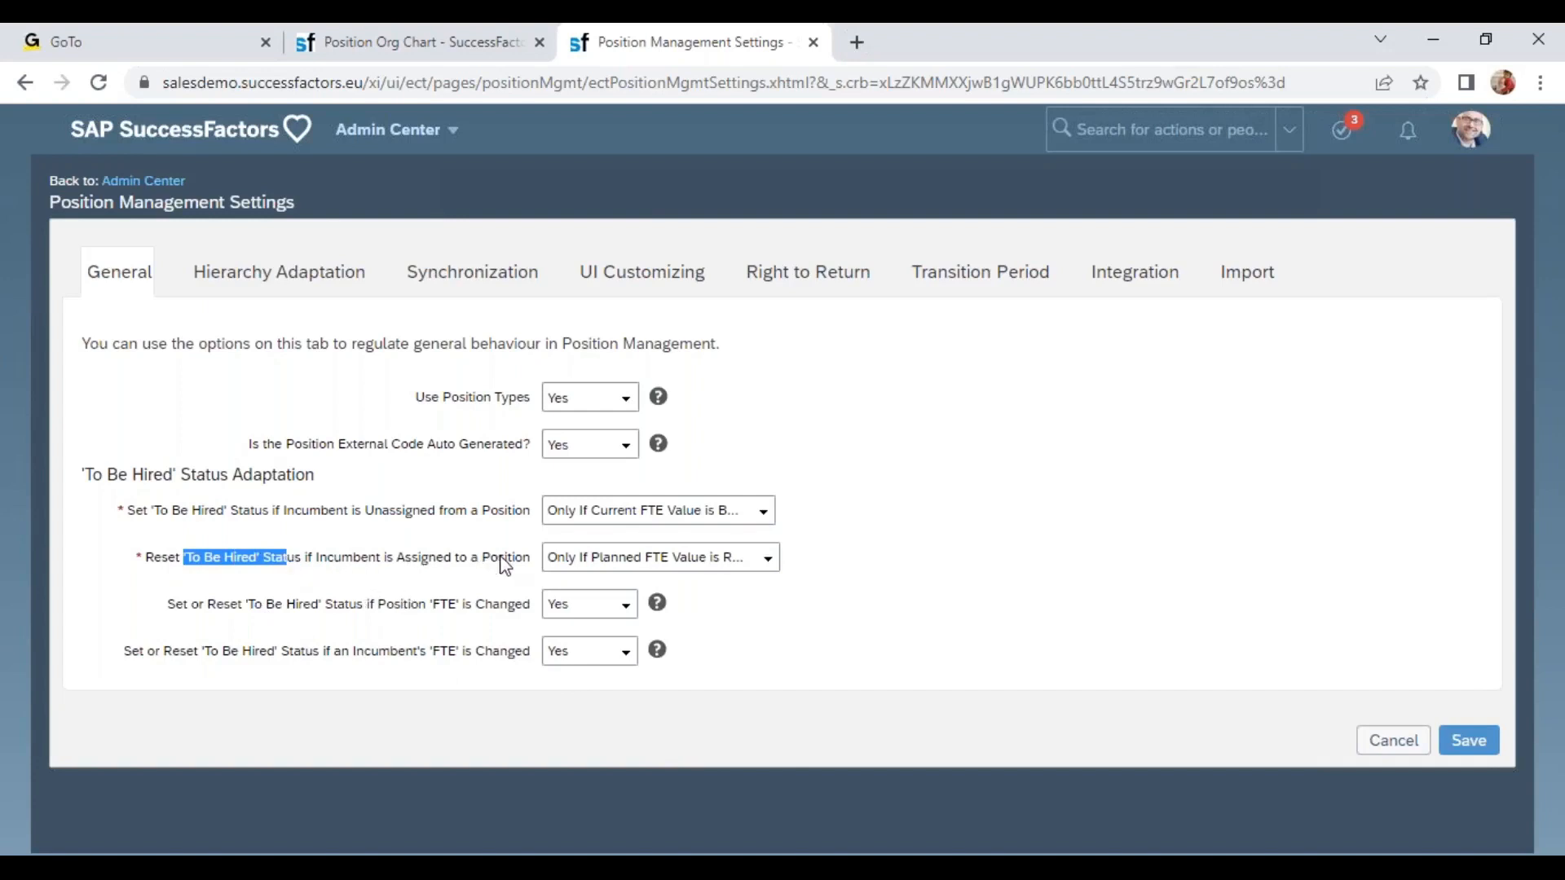
pyautogui.moveTo(357, 514); pyautogui.dragTo(471, 513)
pyautogui.moveTo(333, 559); pyautogui.dragTo(417, 569)
pyautogui.moveTo(216, 604); pyautogui.dragTo(499, 615)
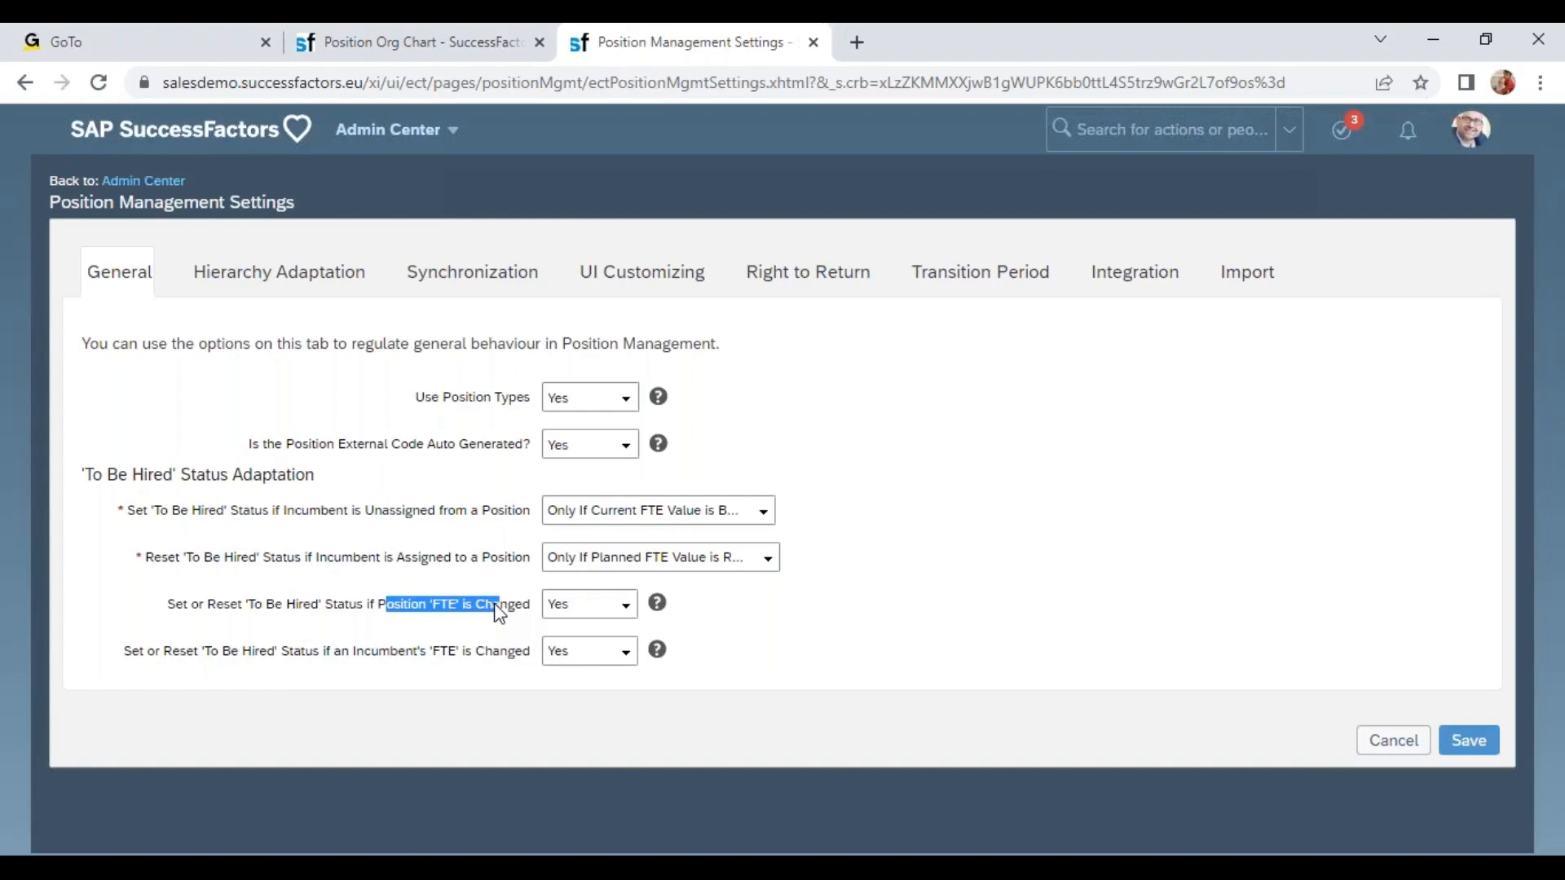
pyautogui.moveTo(372, 652); pyautogui.dragTo(470, 662)
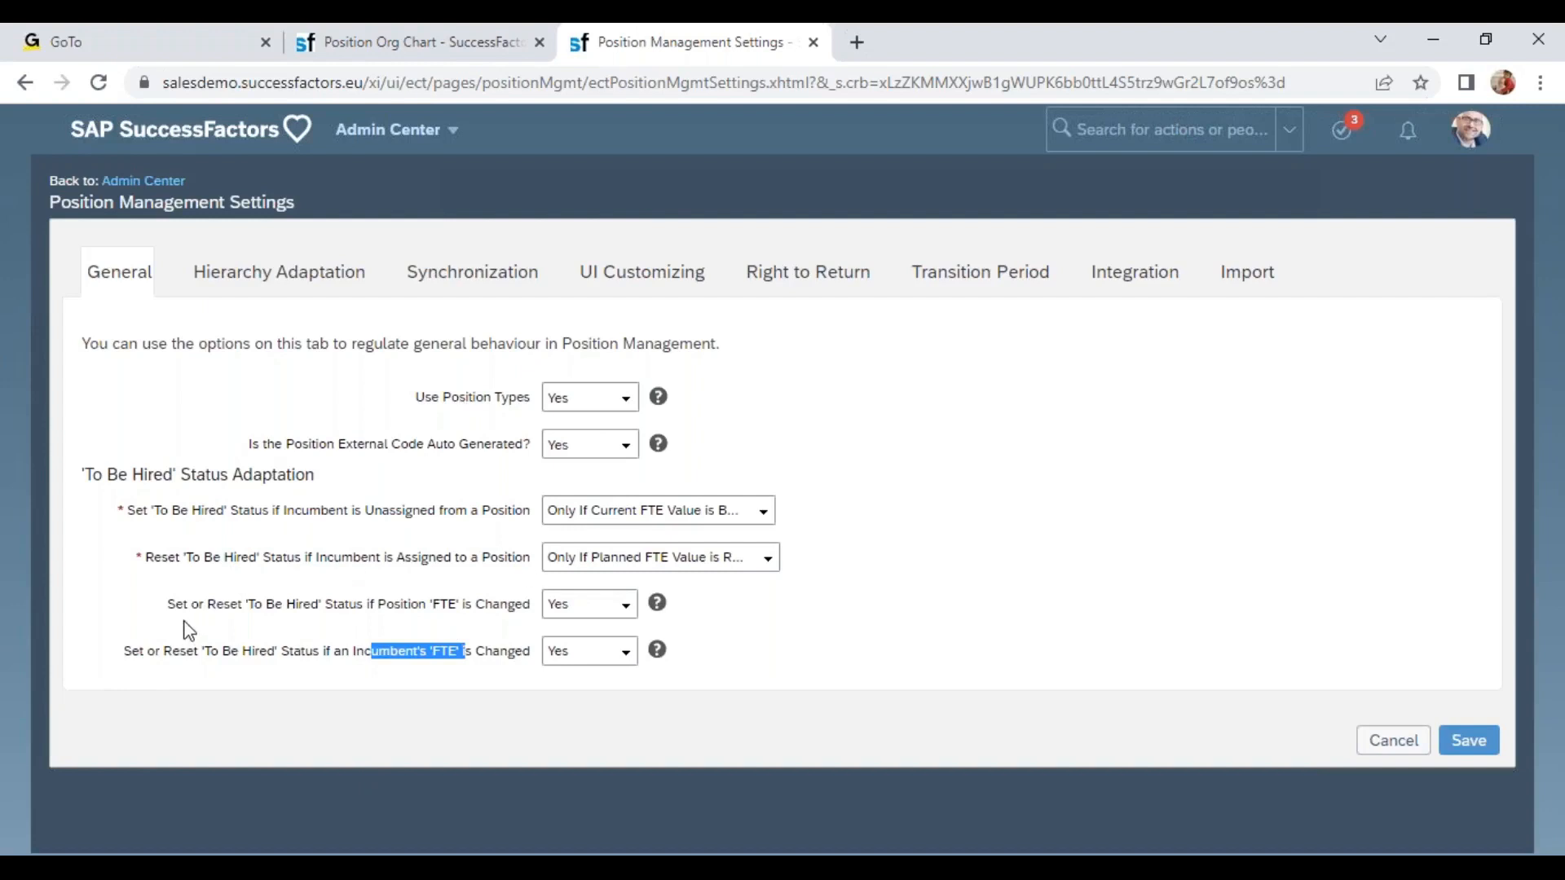
# Open the Hierarchy Adaptation tab and review the Leading Hierarchy and direct-report reassignment options.
pyautogui.click(283, 283)
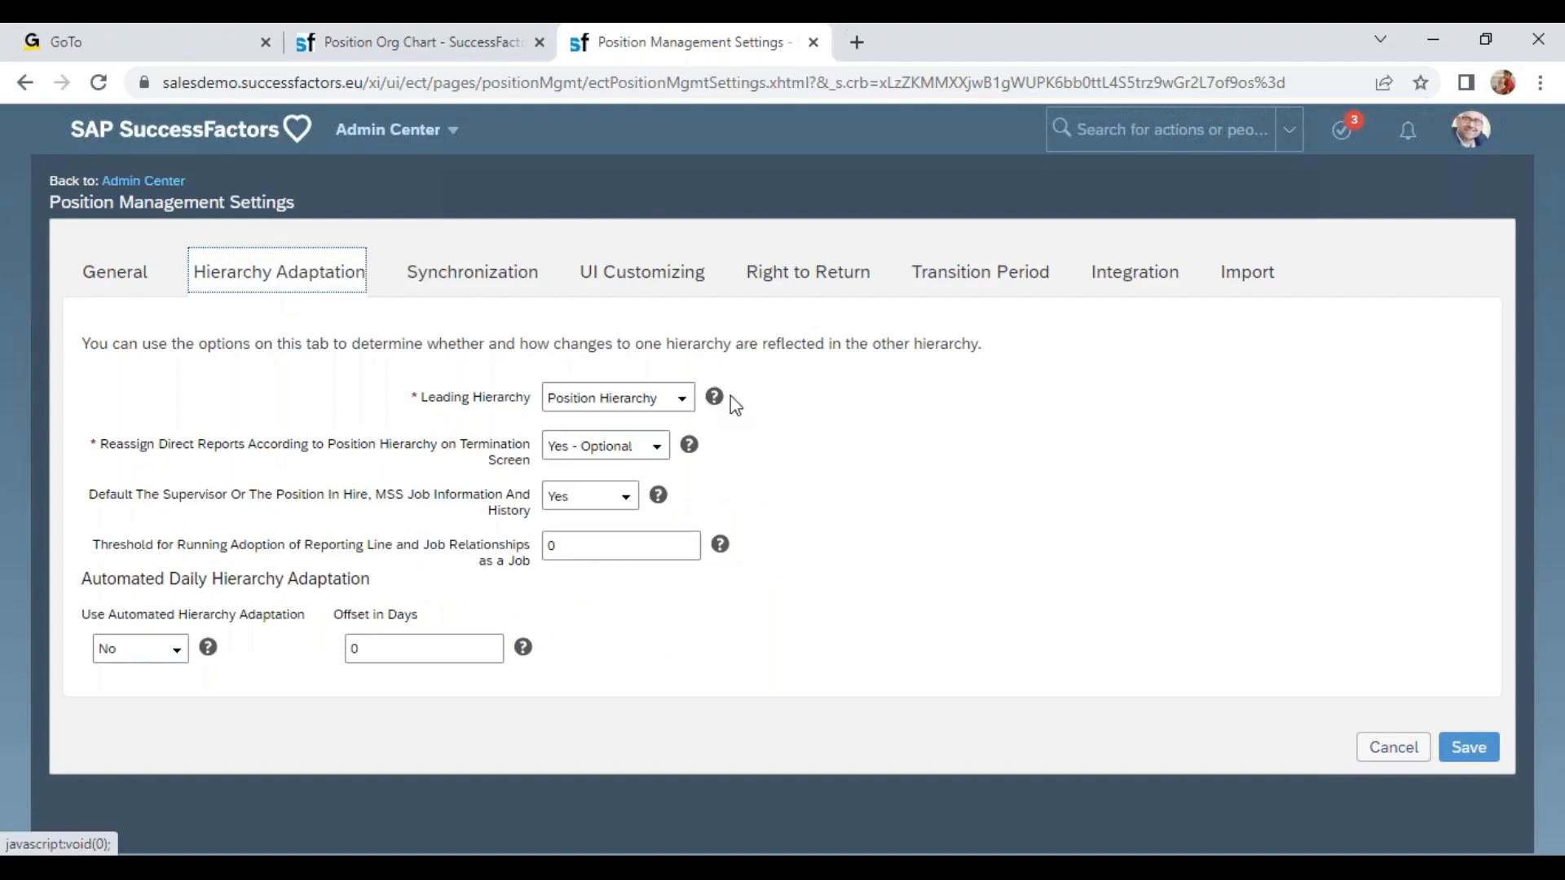
pyautogui.moveTo(417, 397); pyautogui.dragTo(613, 385)
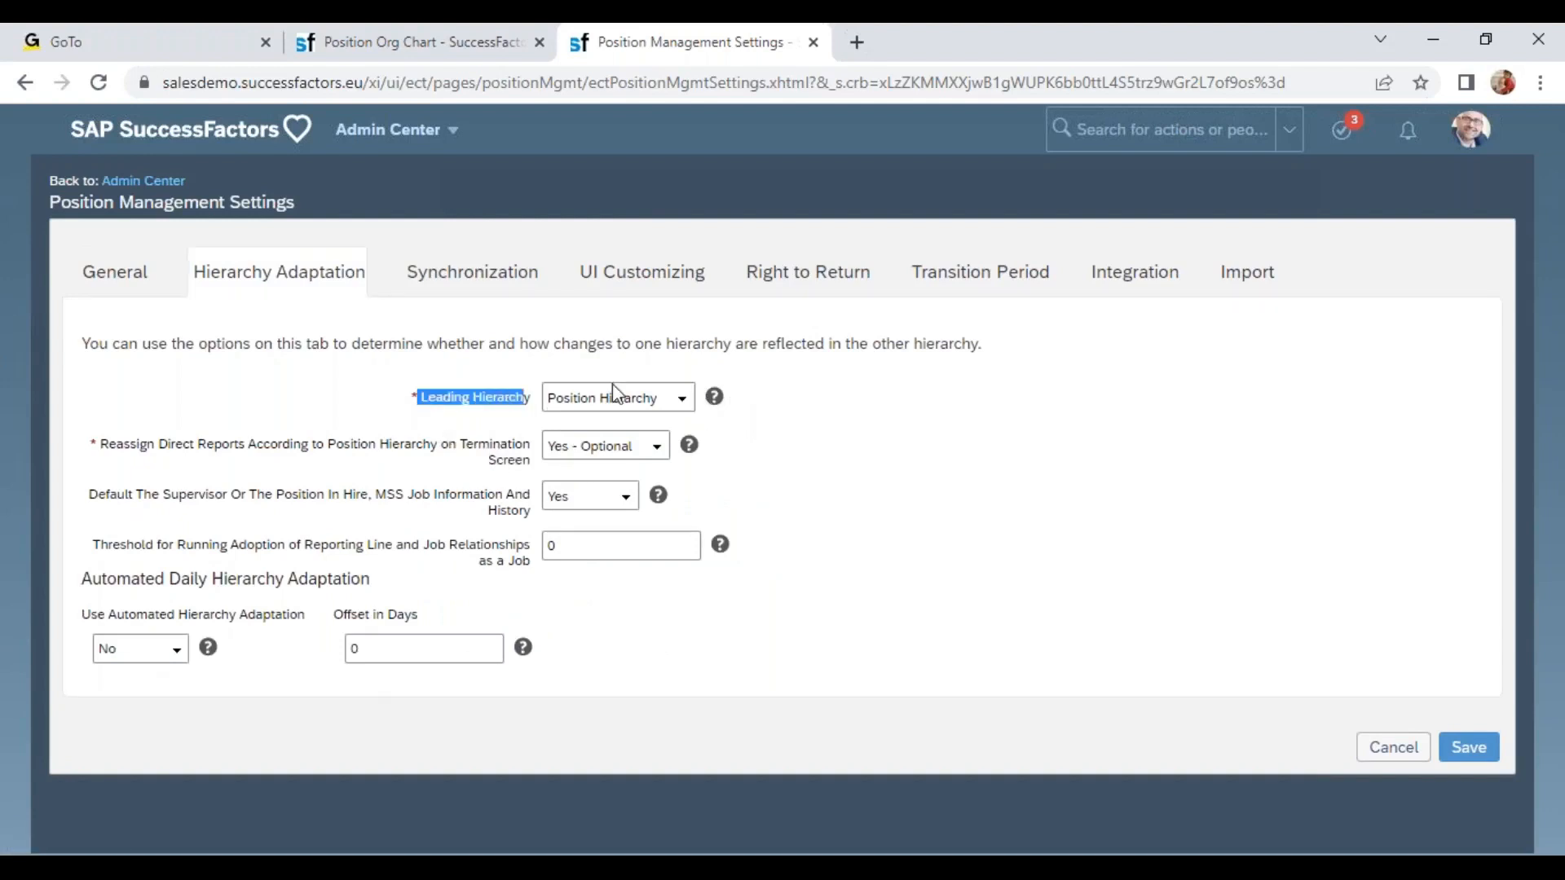
pyautogui.click(612, 391)
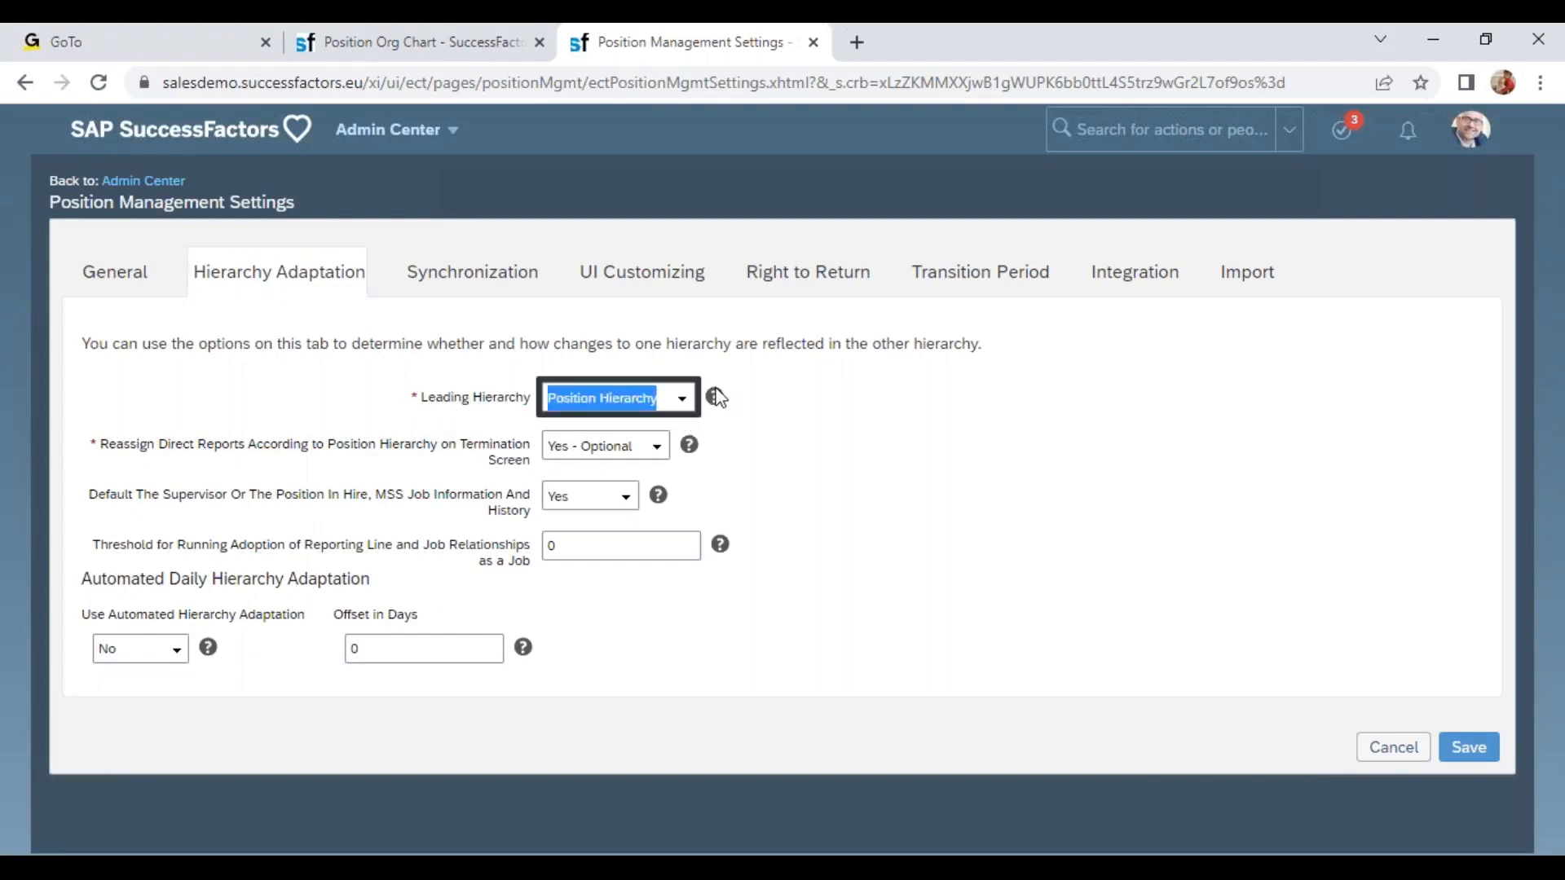
pyautogui.click(682, 399)
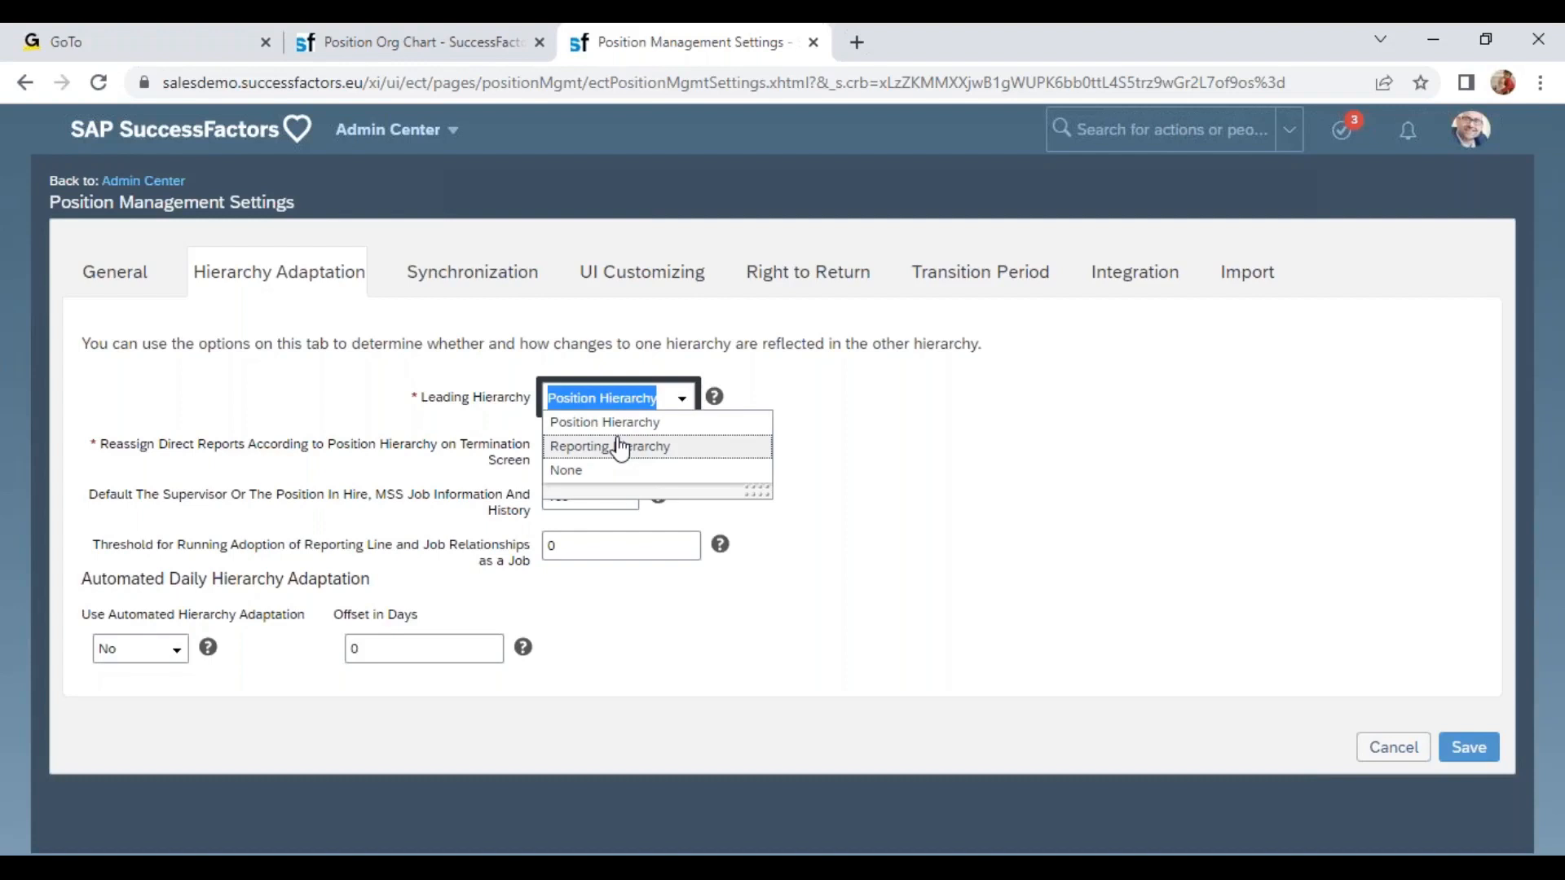
pyautogui.click(210, 339)
pyautogui.moveTo(110, 445); pyautogui.dragTo(522, 461)
pyautogui.click(656, 446)
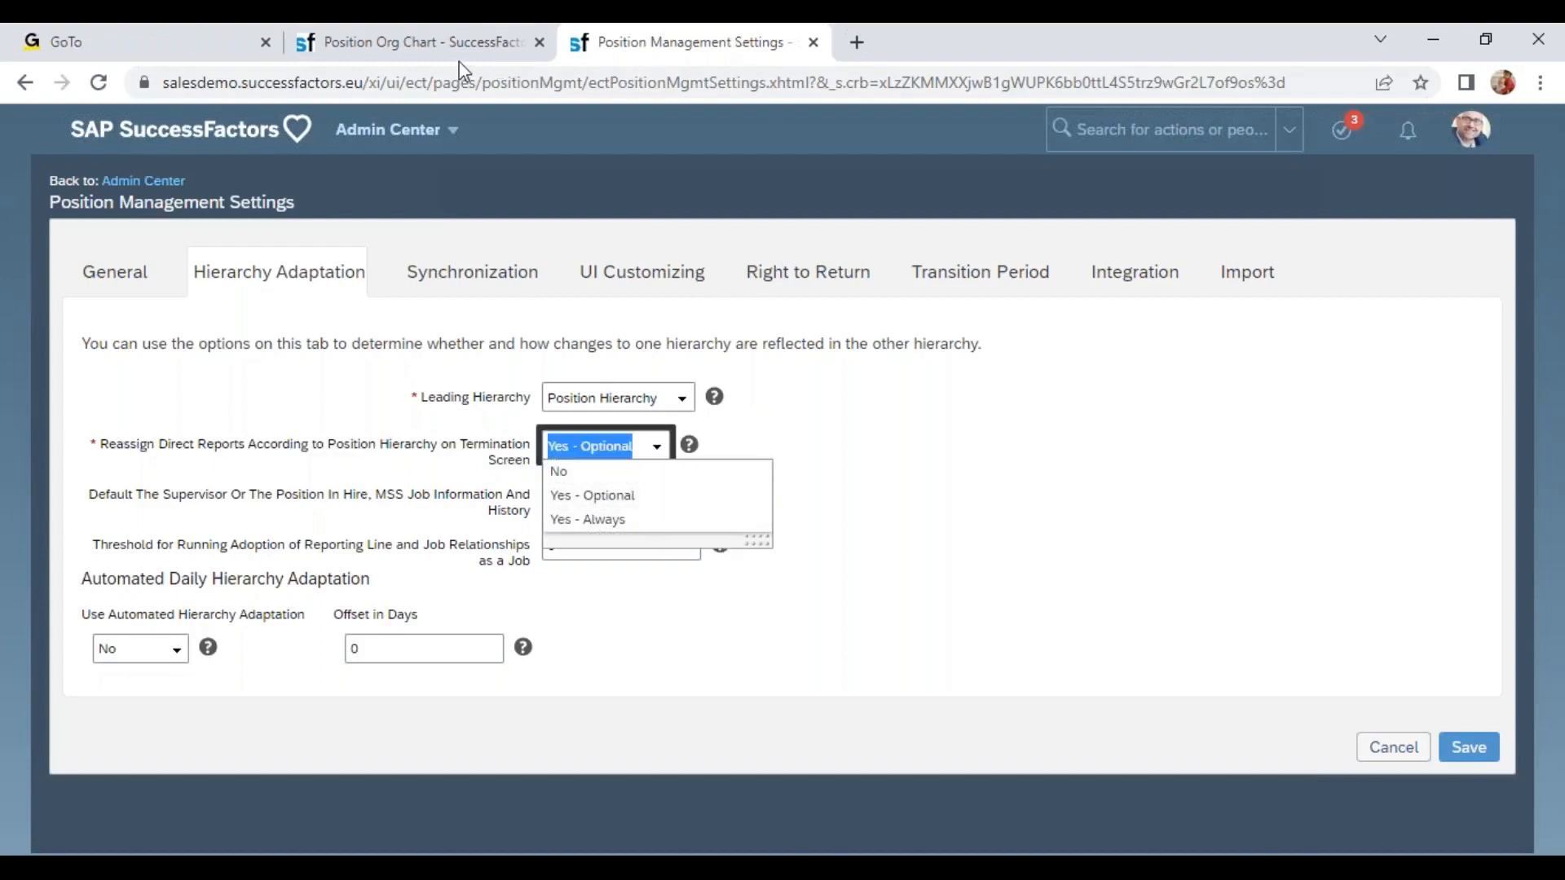
# Search for the President BestRun EMEA employee by first name and open that employee's profile.
pyautogui.click(1112, 131)
pyautogui.write('w')
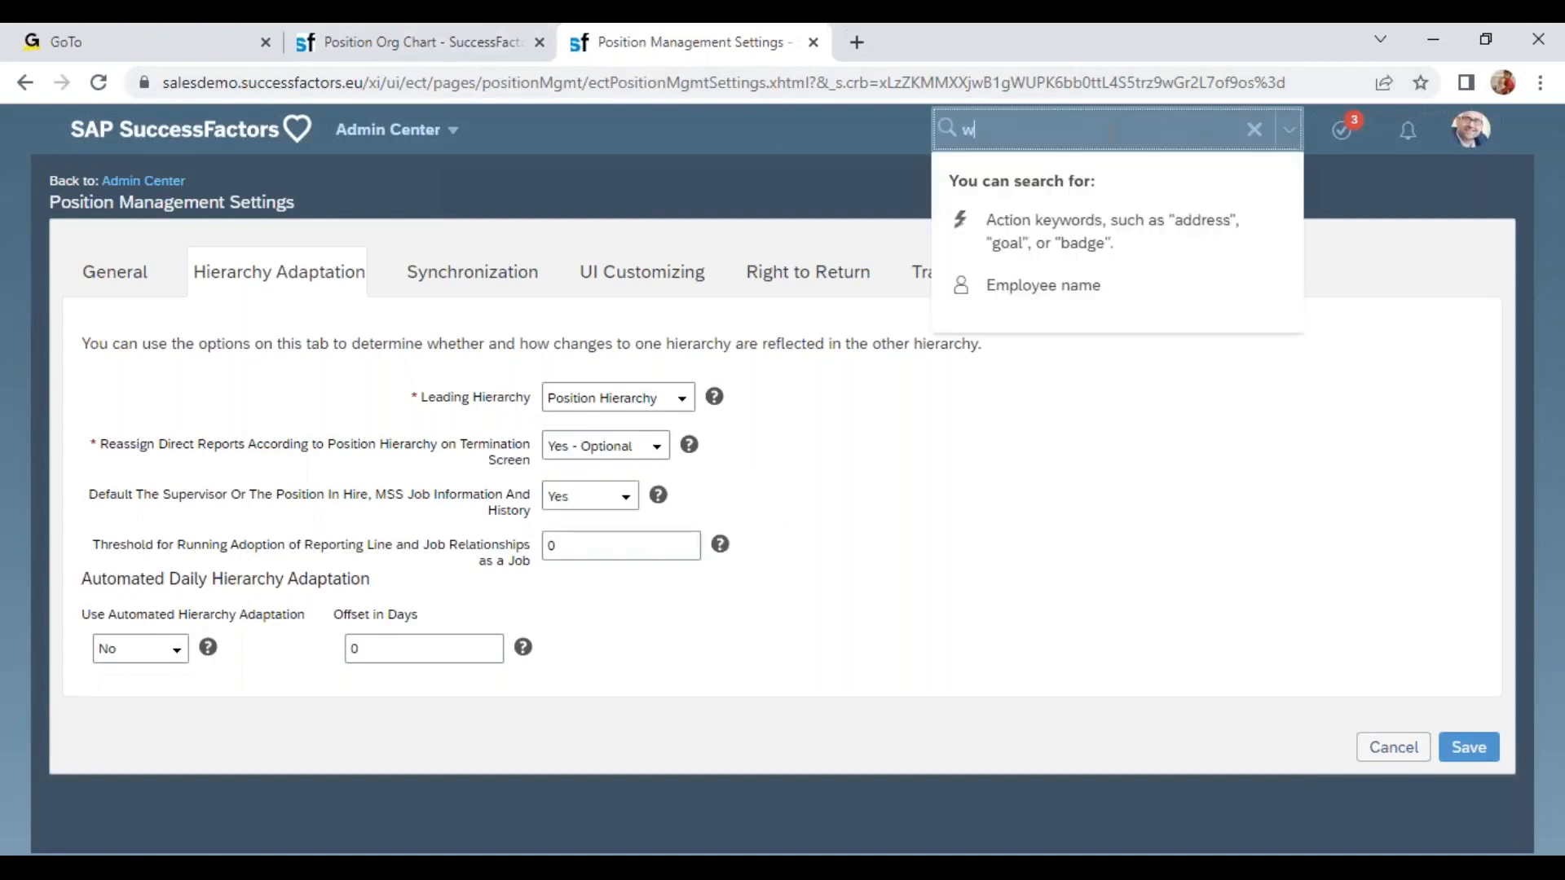
pyautogui.write('ipos')
pyautogui.press('BackSpace')
pyautogui.press('BackSpace')
pyautogui.press('BackSpace')
pyautogui.press('BackSpace')
pyautogui.press('BackSpace')
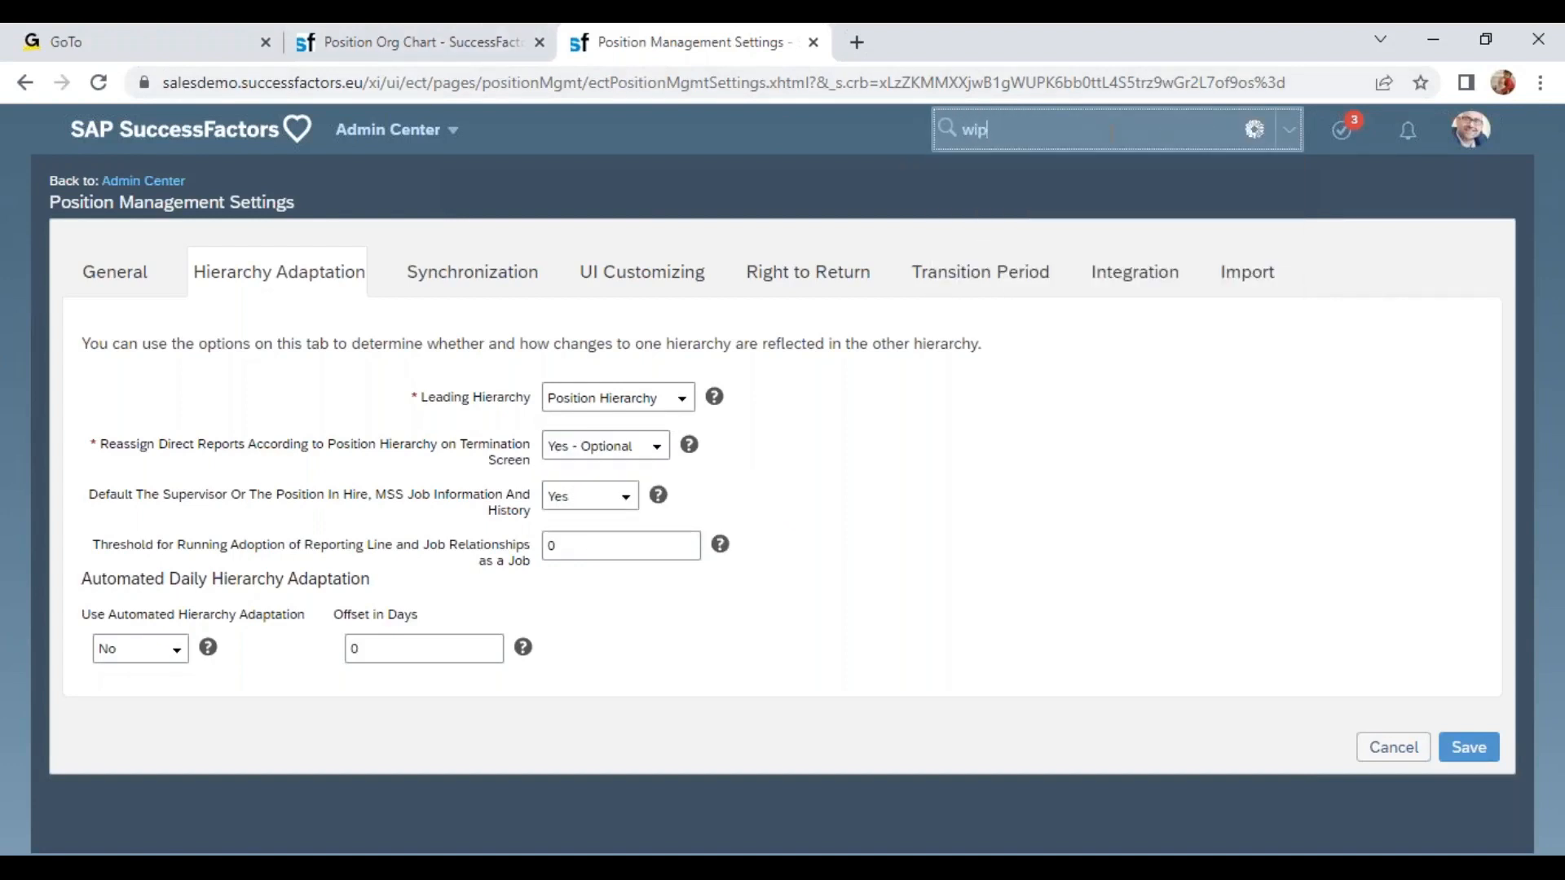
pyautogui.write('laurent')
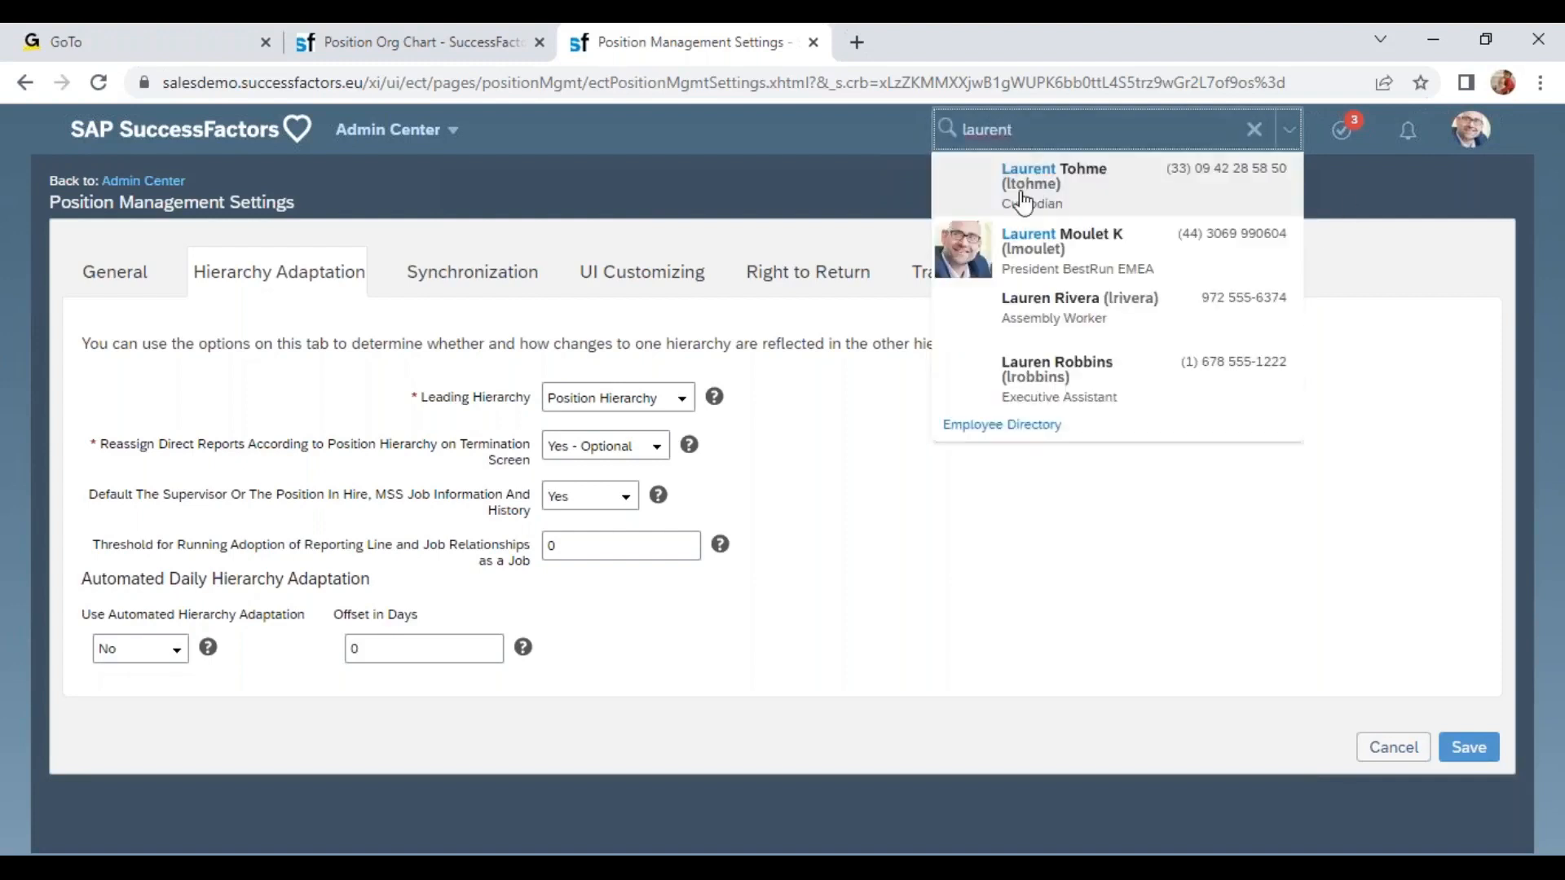
pyautogui.click(1050, 231)
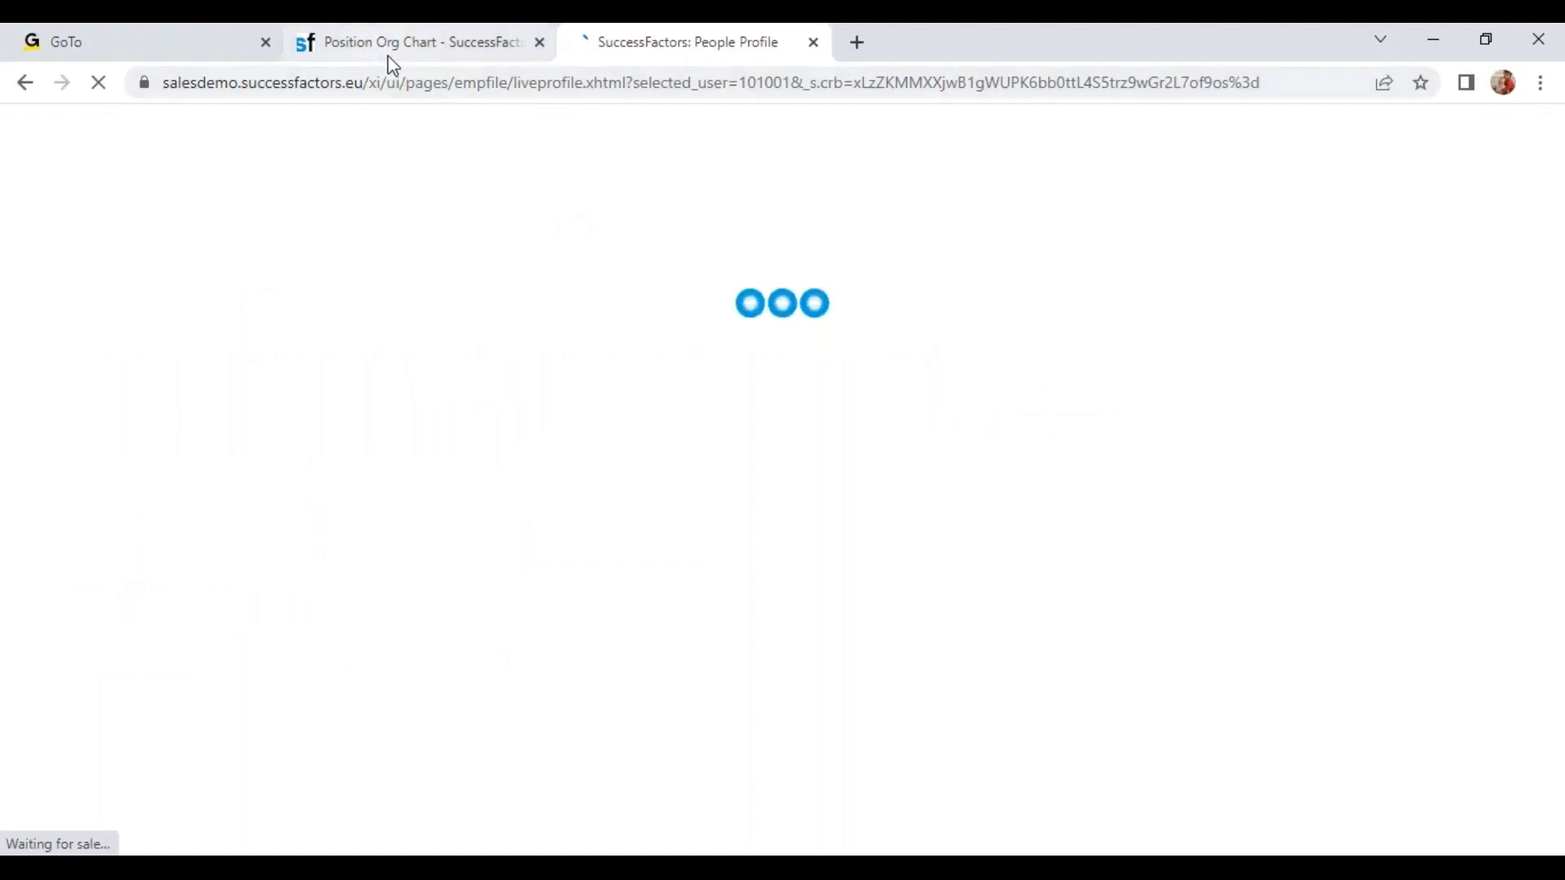
# Open Position Management Settings in the Position Org Chart tab by searching for "pos man sett".
pyautogui.click(393, 51)
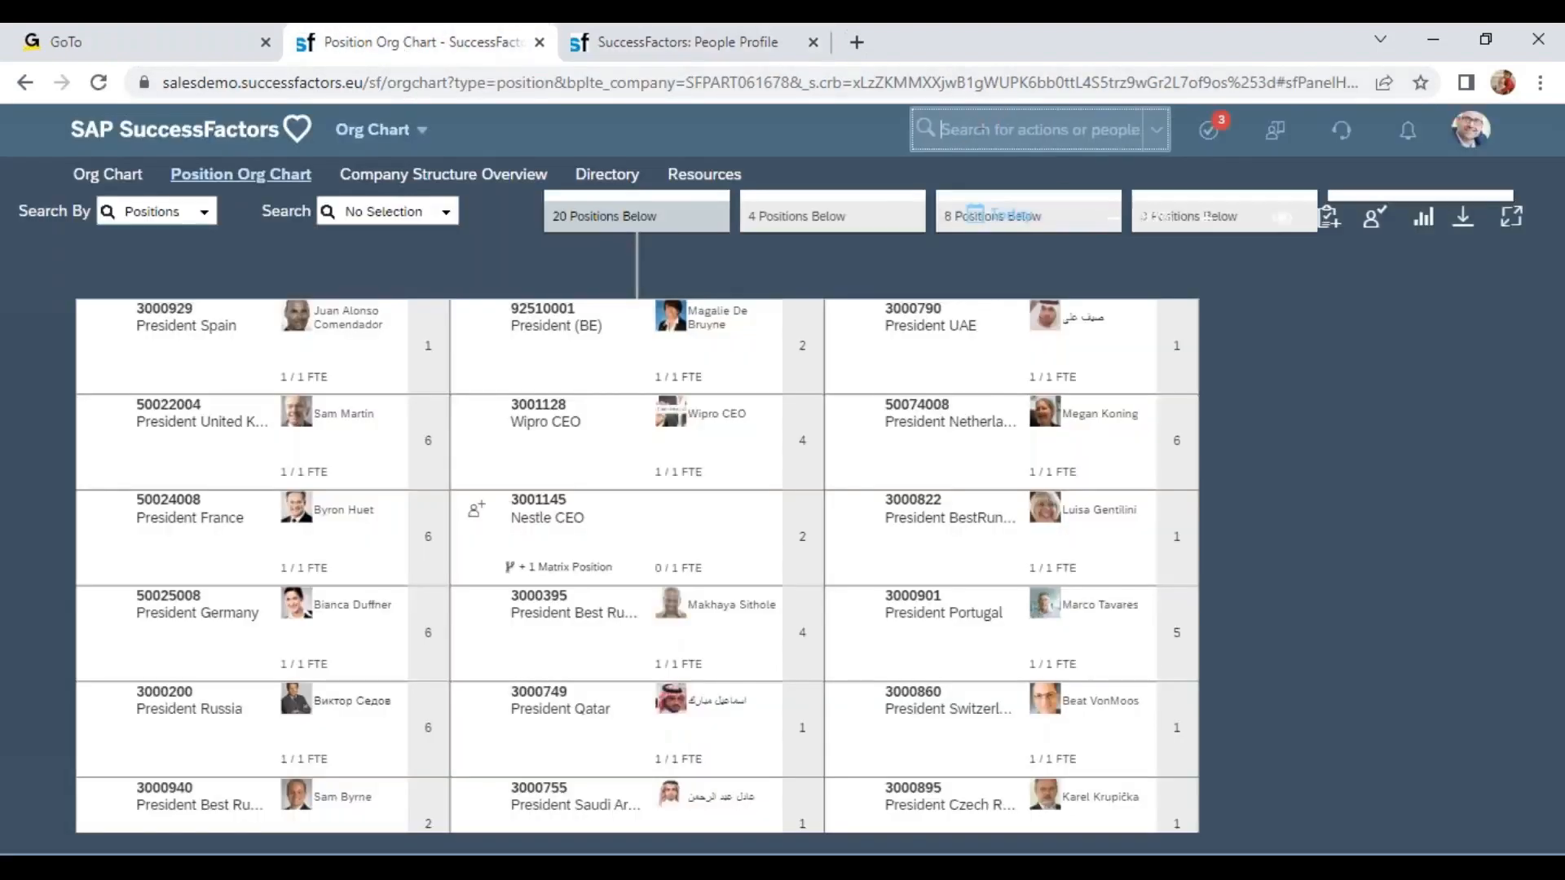
pyautogui.write('pos man sett')
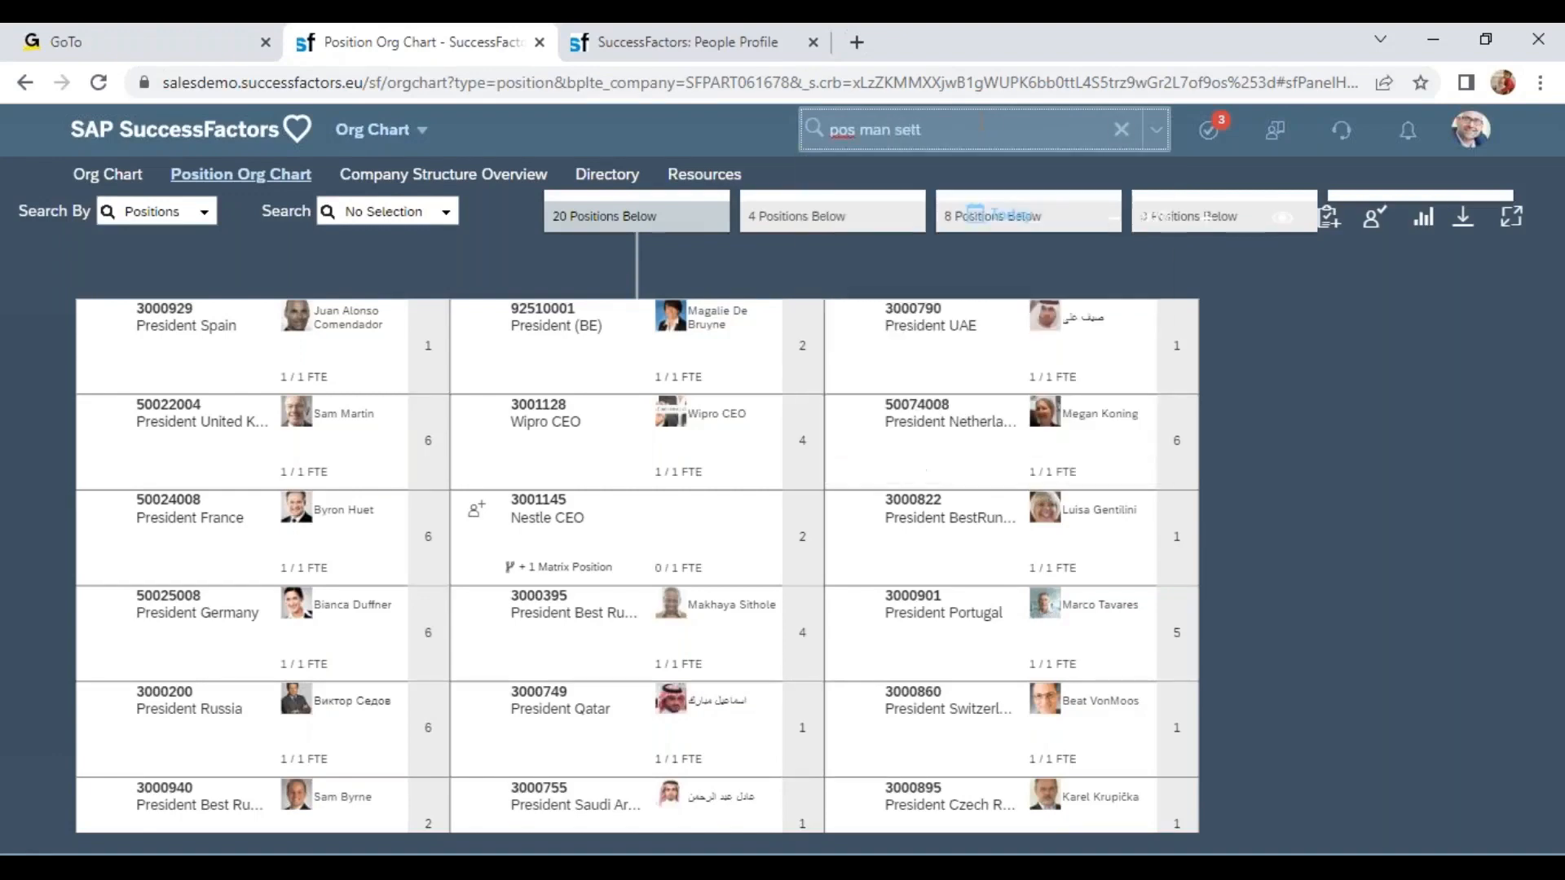
pyautogui.click(910, 189)
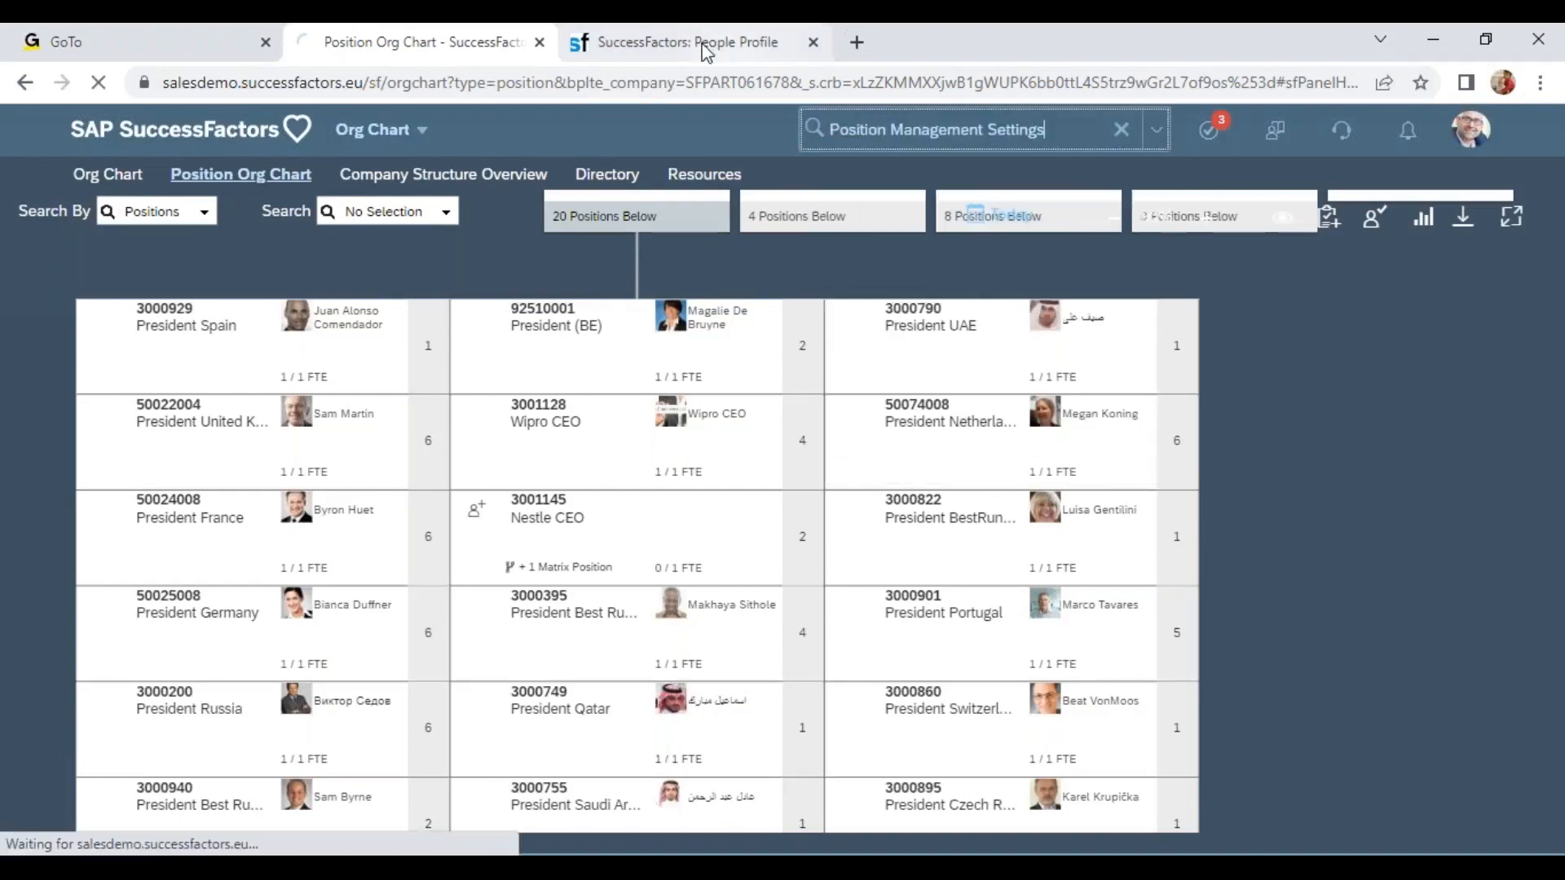
# Start a Termination action from the employee's profile.
pyautogui.click(697, 44)
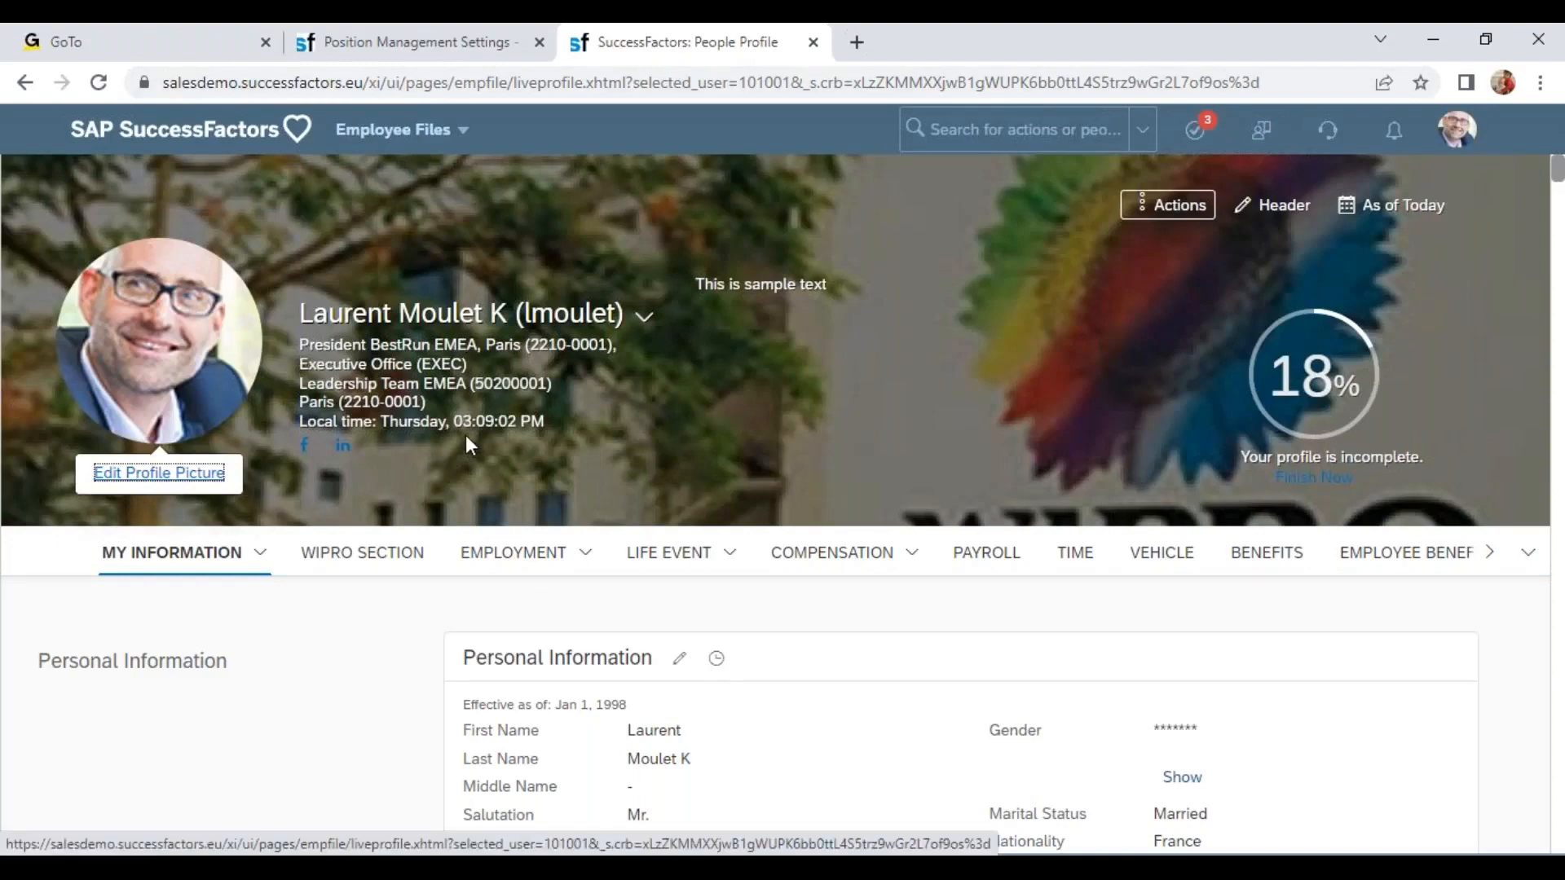
pyautogui.click(1157, 205)
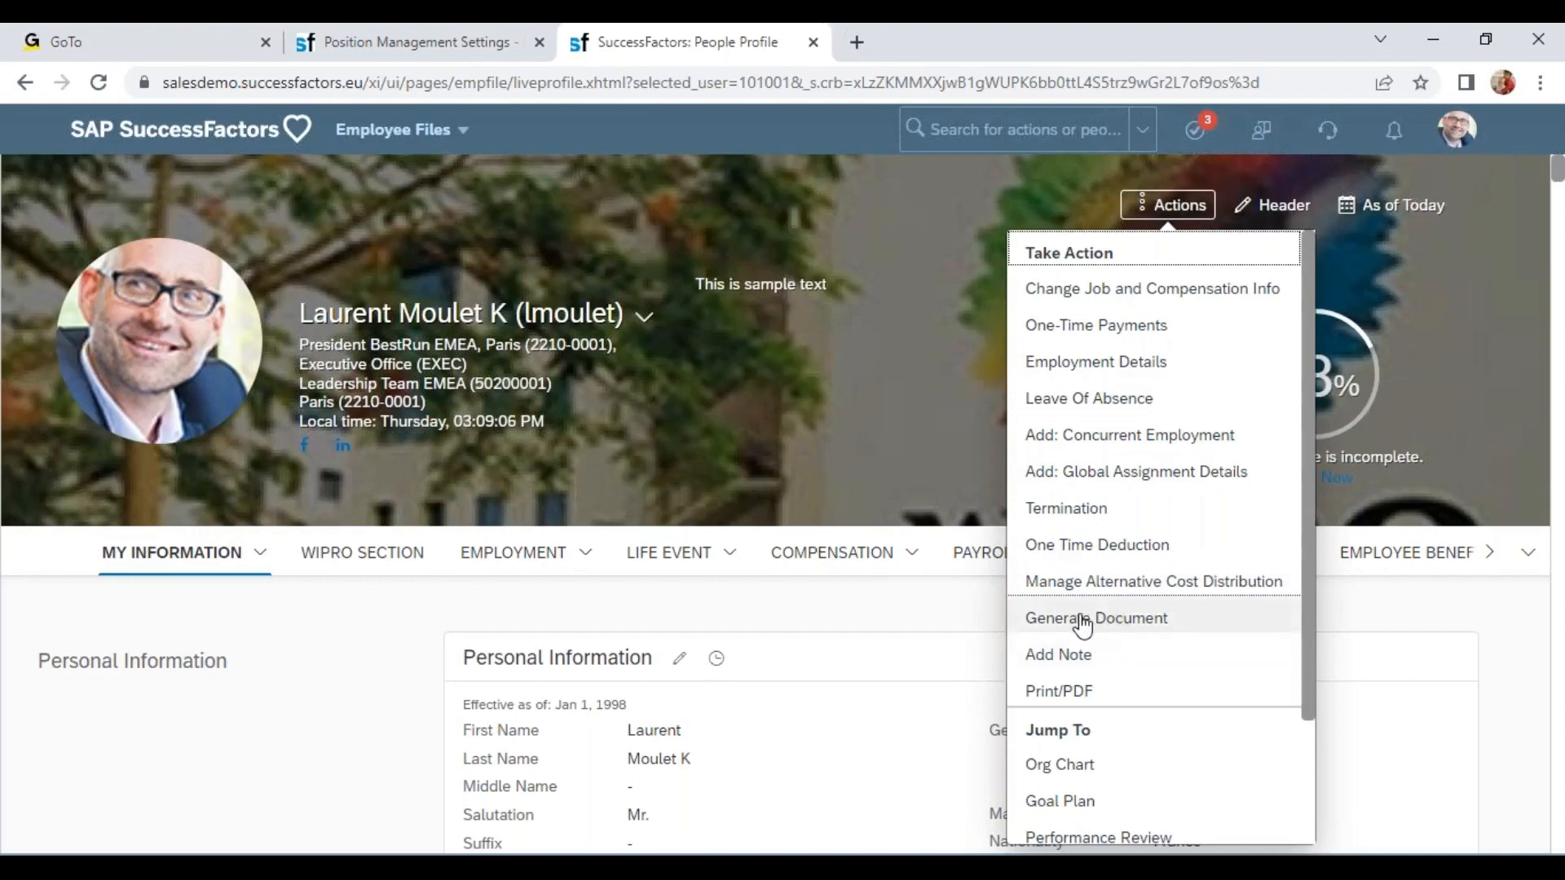
pyautogui.click(295, 510)
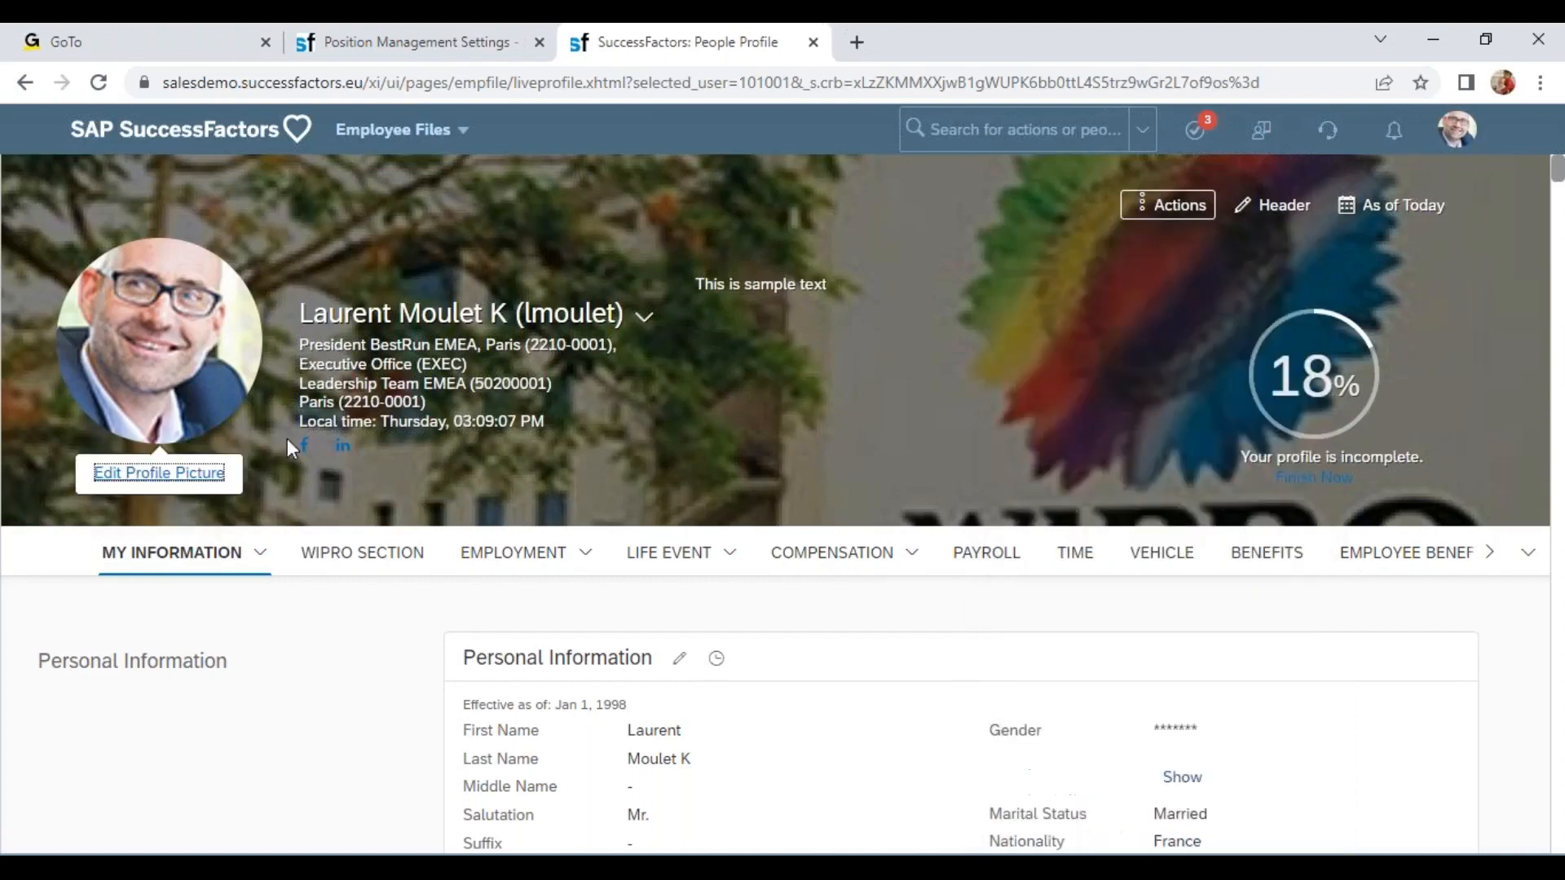
pyautogui.click(1149, 214)
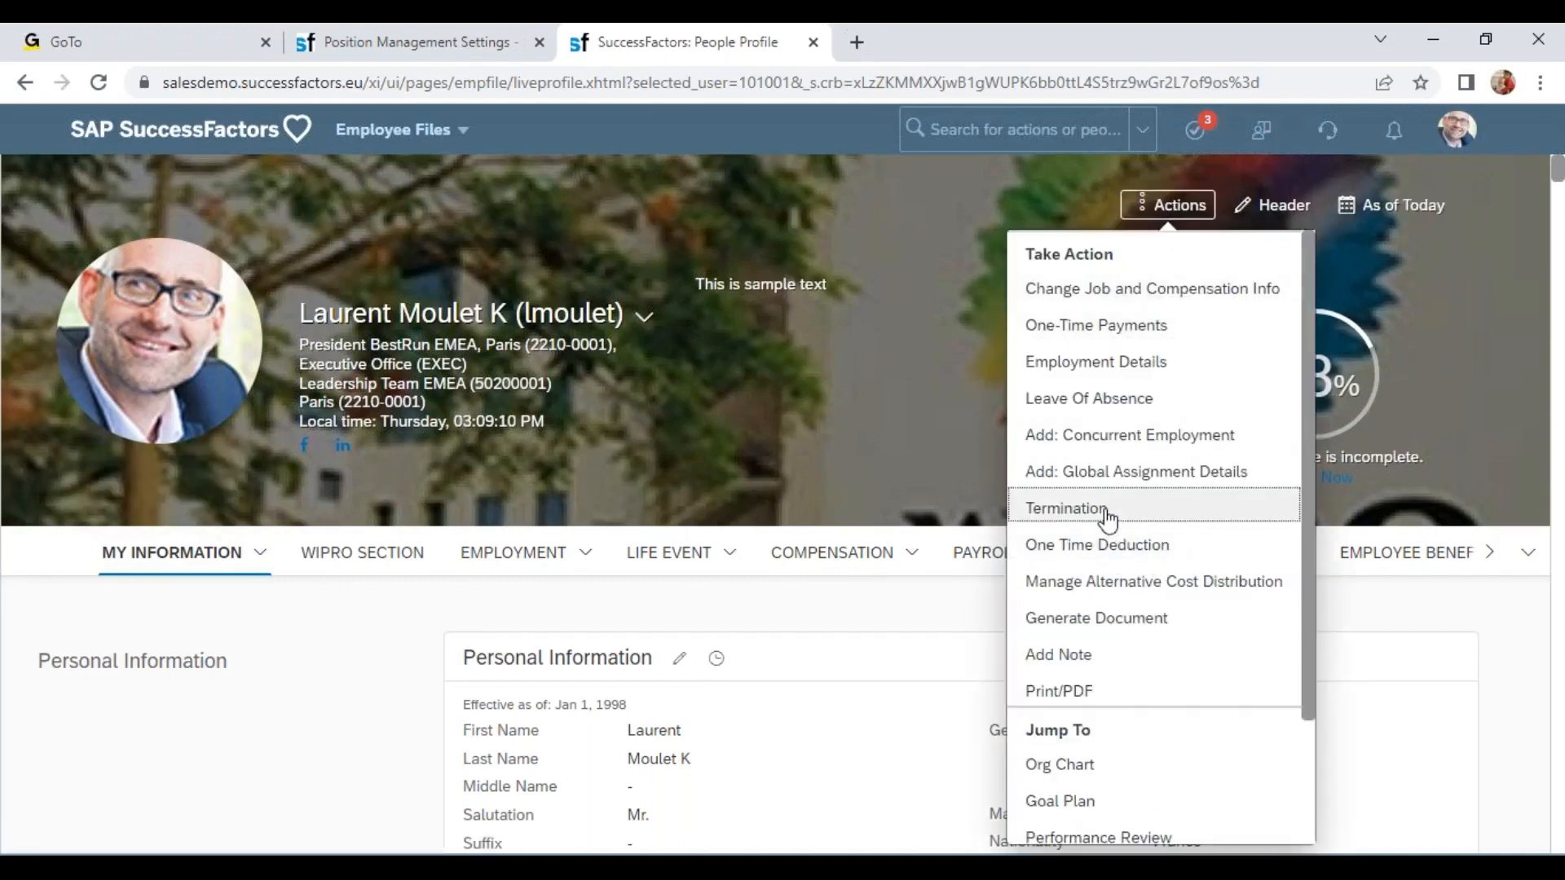
pyautogui.click(1170, 522)
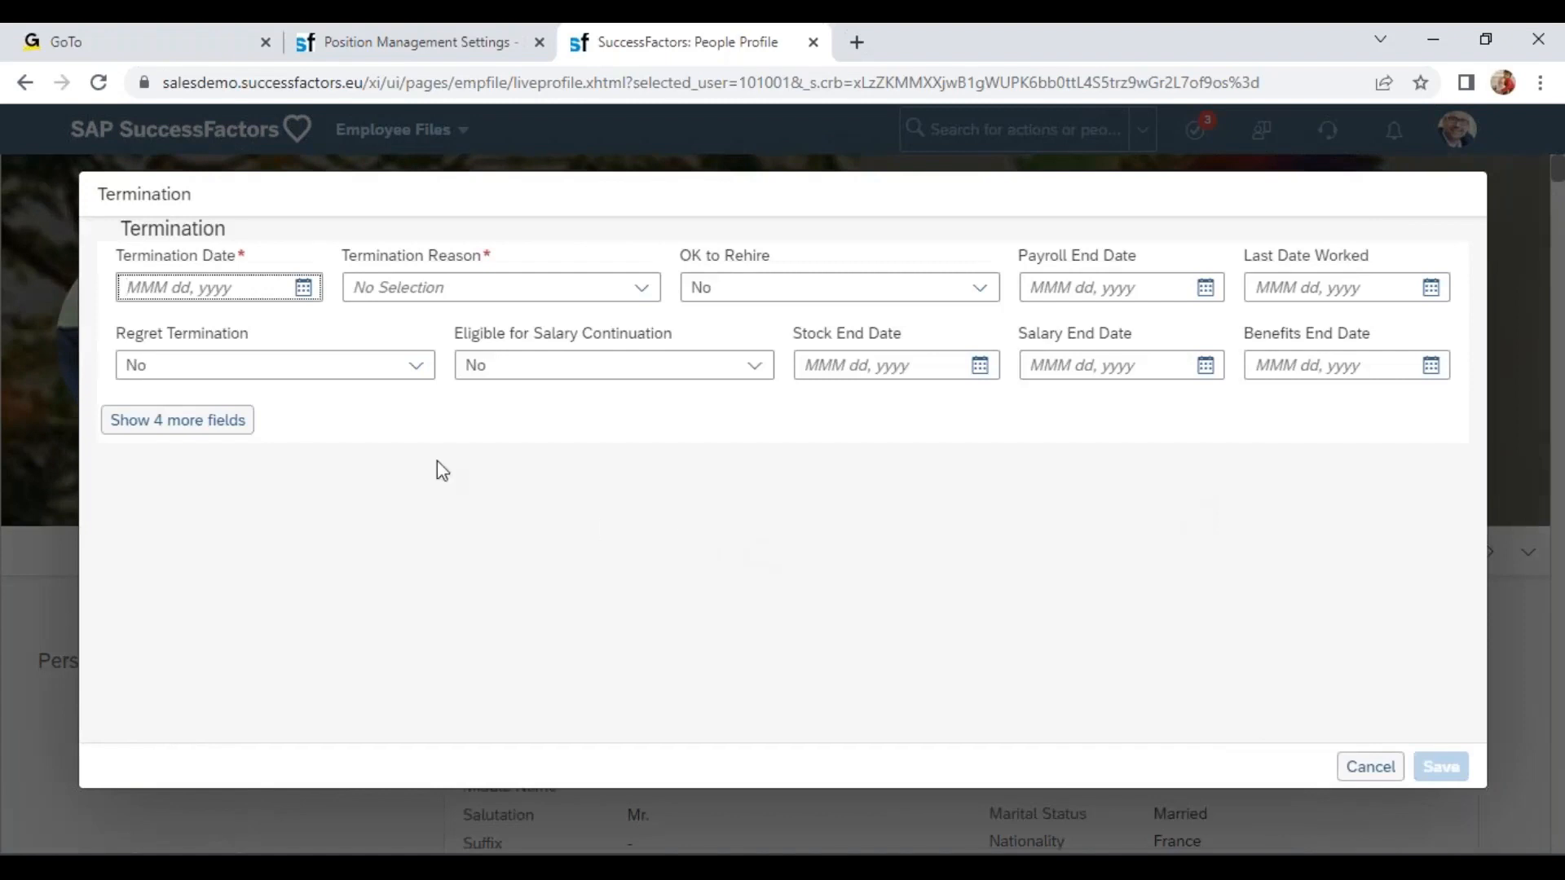
# Set the termination date to Nov 14, 2022 and show the four extra fields.
pyautogui.click(291, 289)
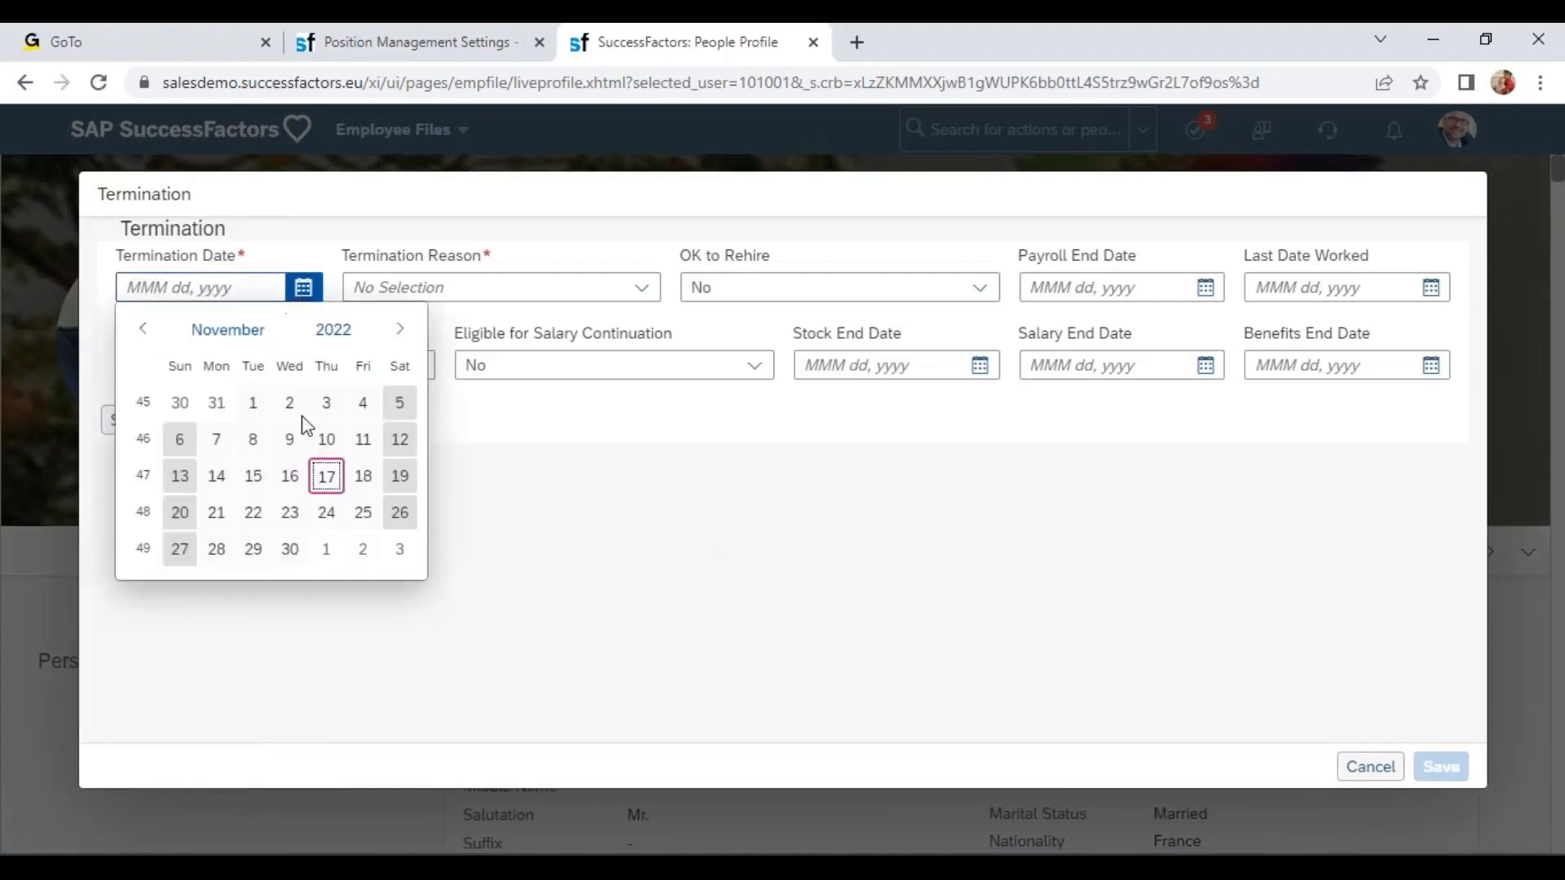
pyautogui.click(217, 477)
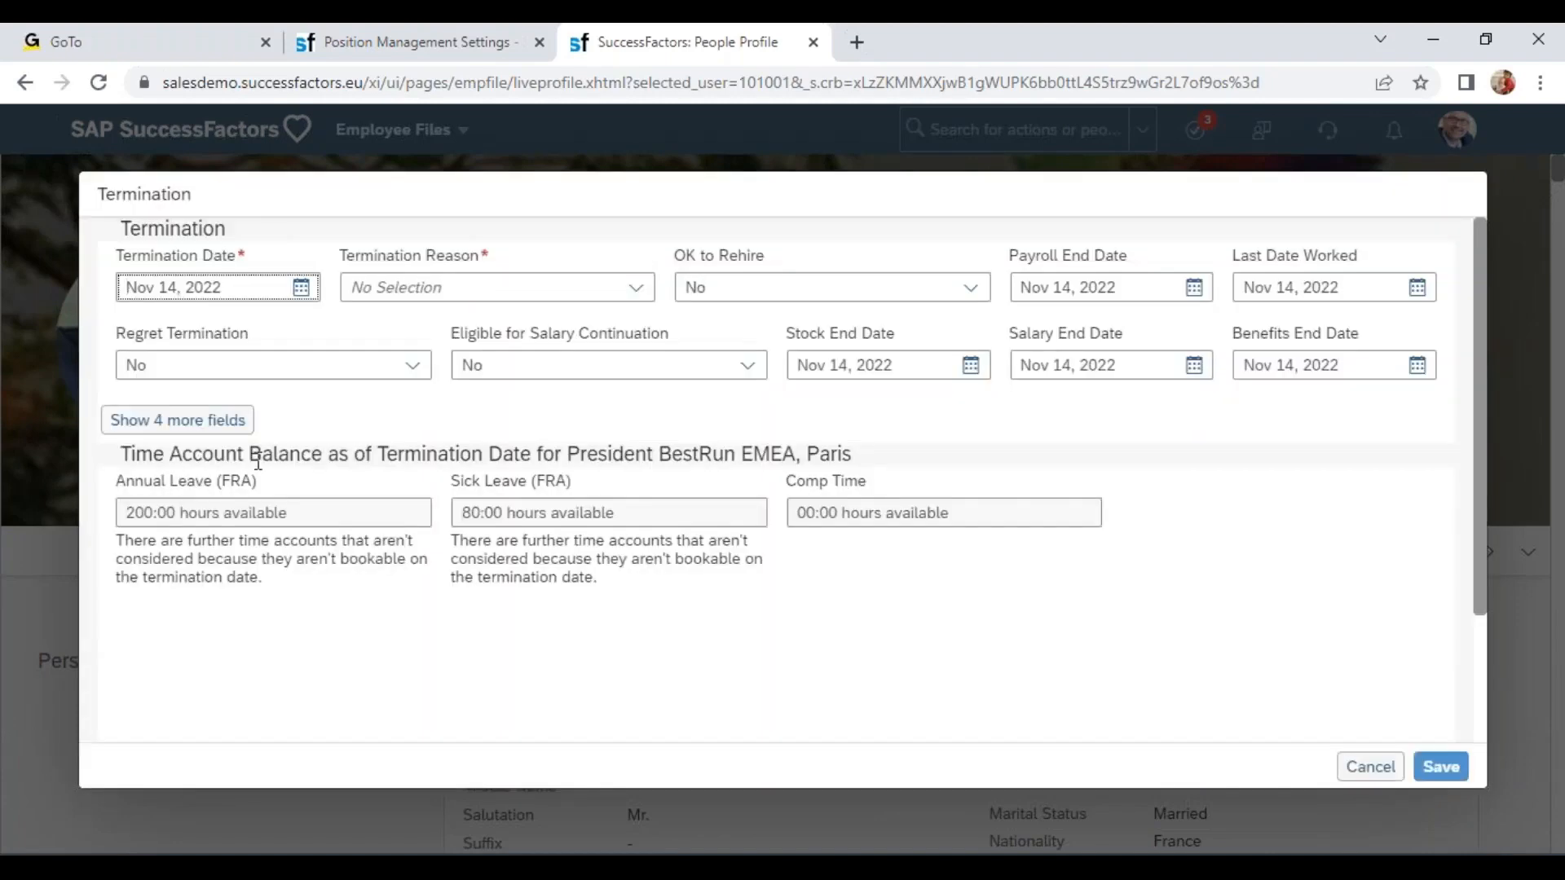
pyautogui.click(206, 419)
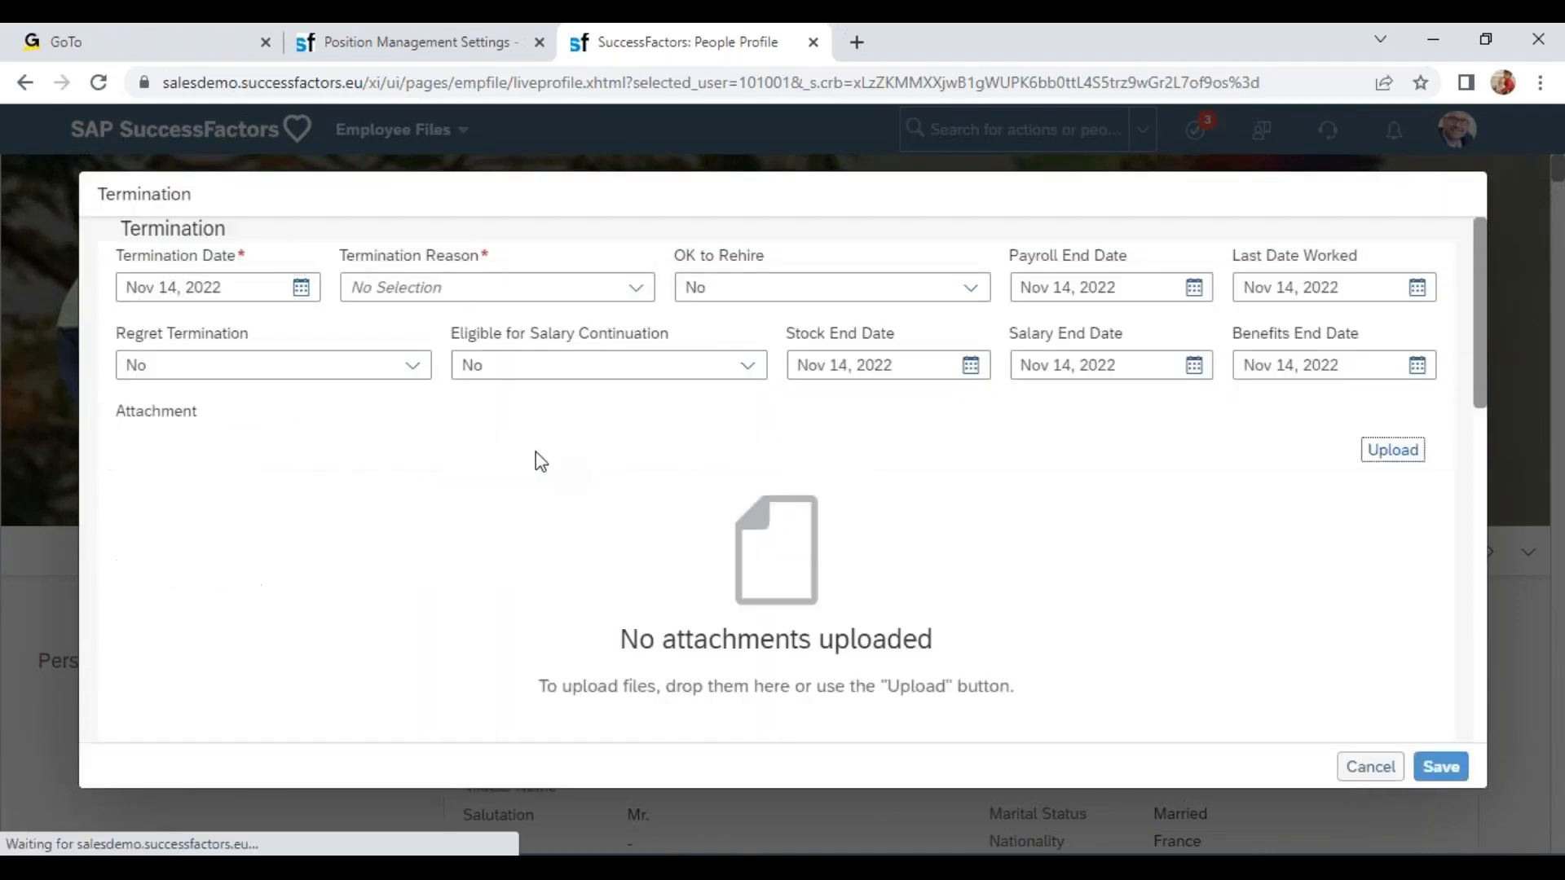
# Review the Transfer Direct Reports options, comparing them with the Hierarchy Adaptation settings in the other tab.
pyautogui.scroll(-10, 531, 493)
pyautogui.moveTo(111, 585); pyautogui.dragTo(348, 586)
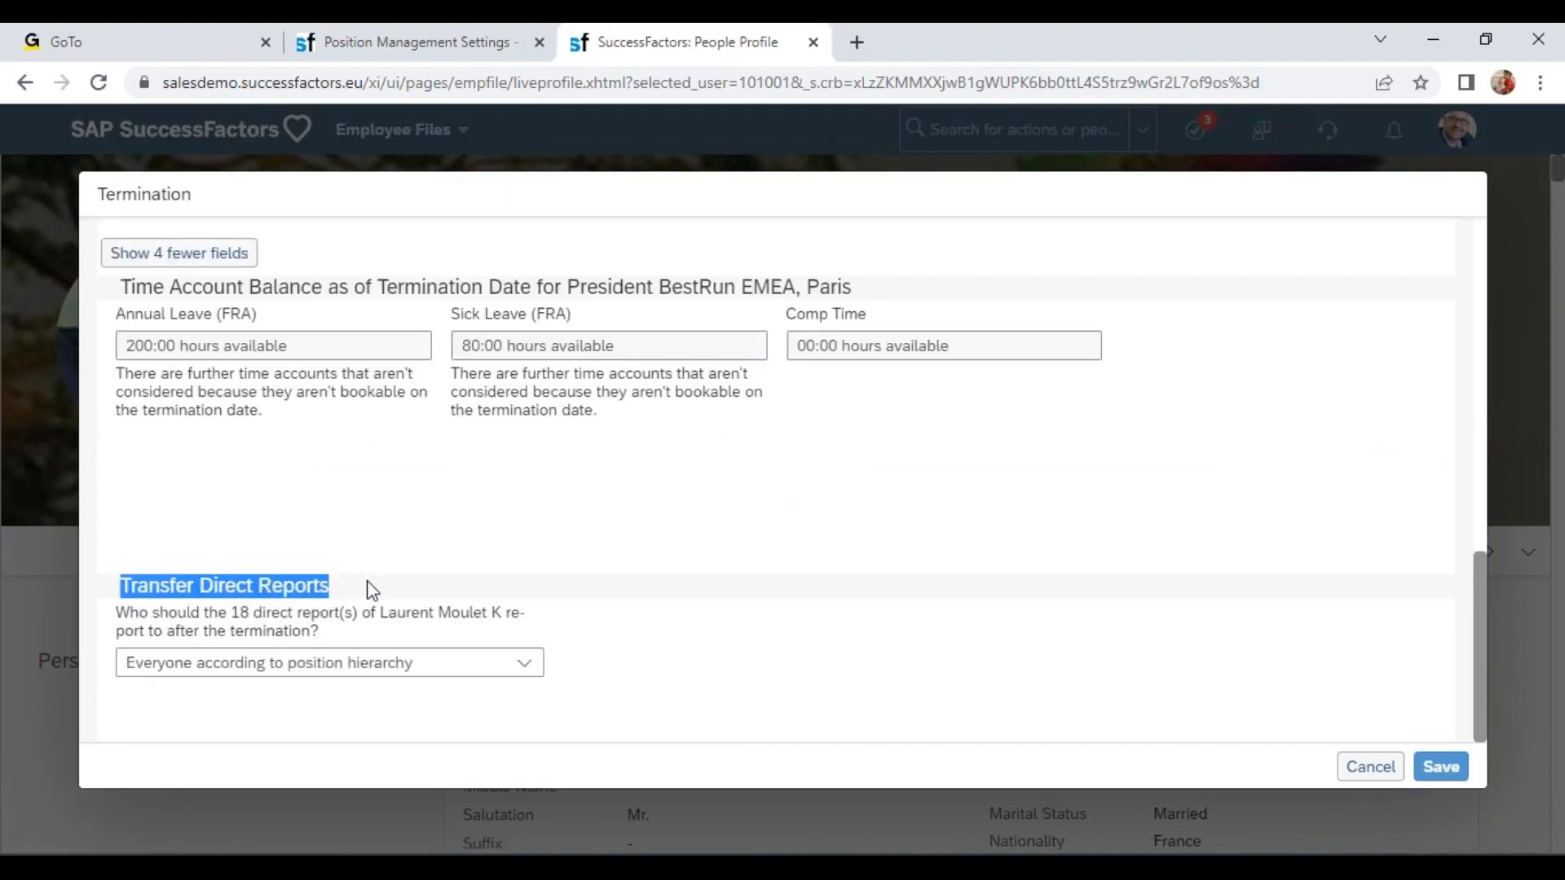
pyautogui.moveTo(128, 612); pyautogui.dragTo(469, 624)
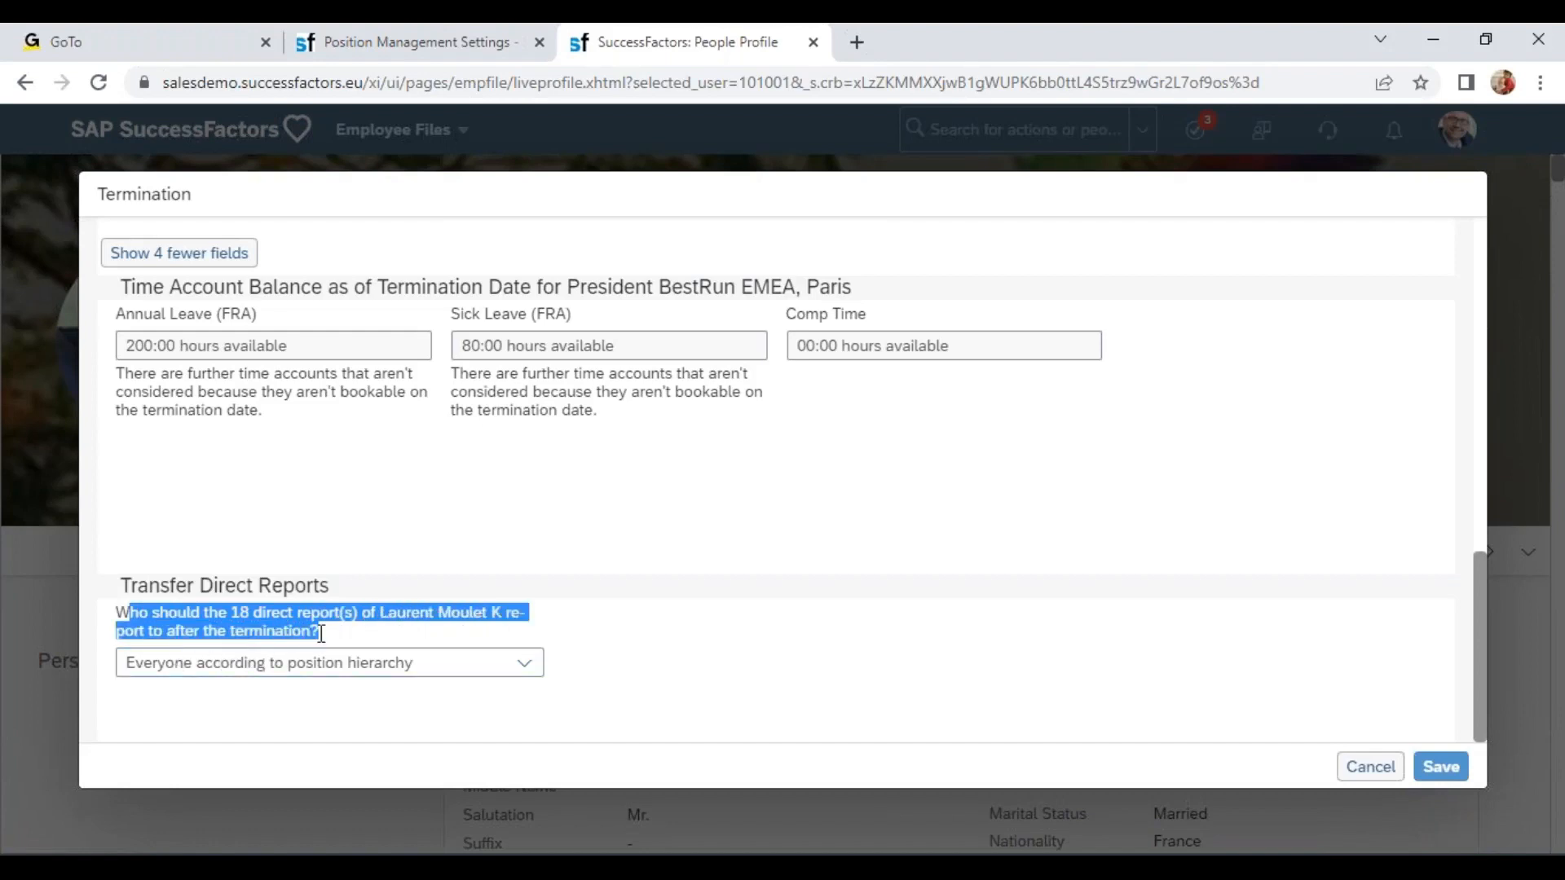
pyautogui.click(179, 711)
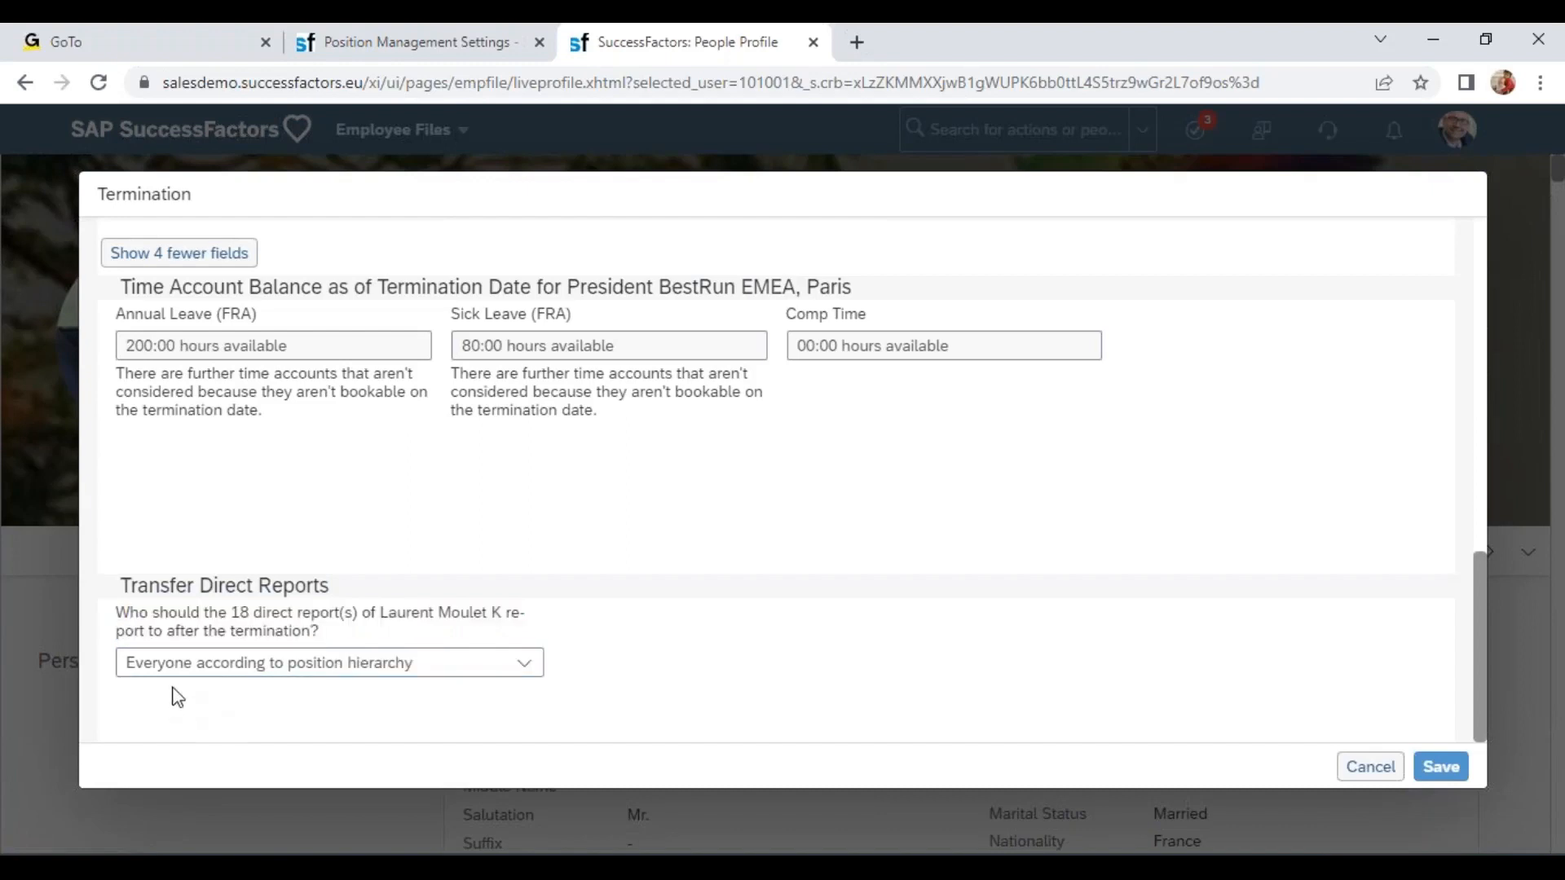
pyautogui.click(510, 666)
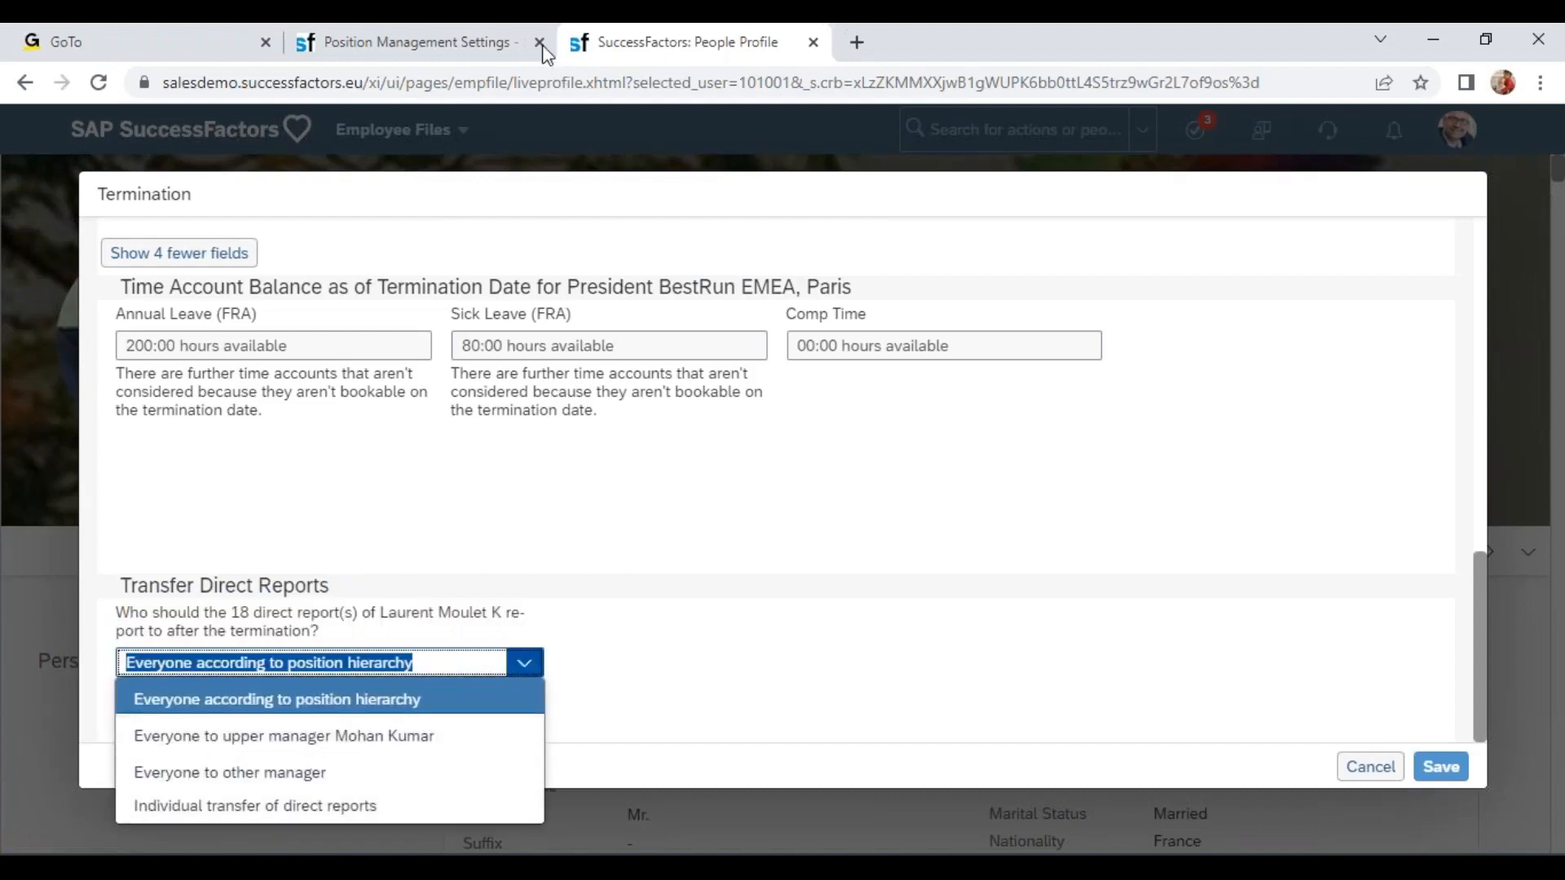
pyautogui.click(423, 37)
pyautogui.click(318, 281)
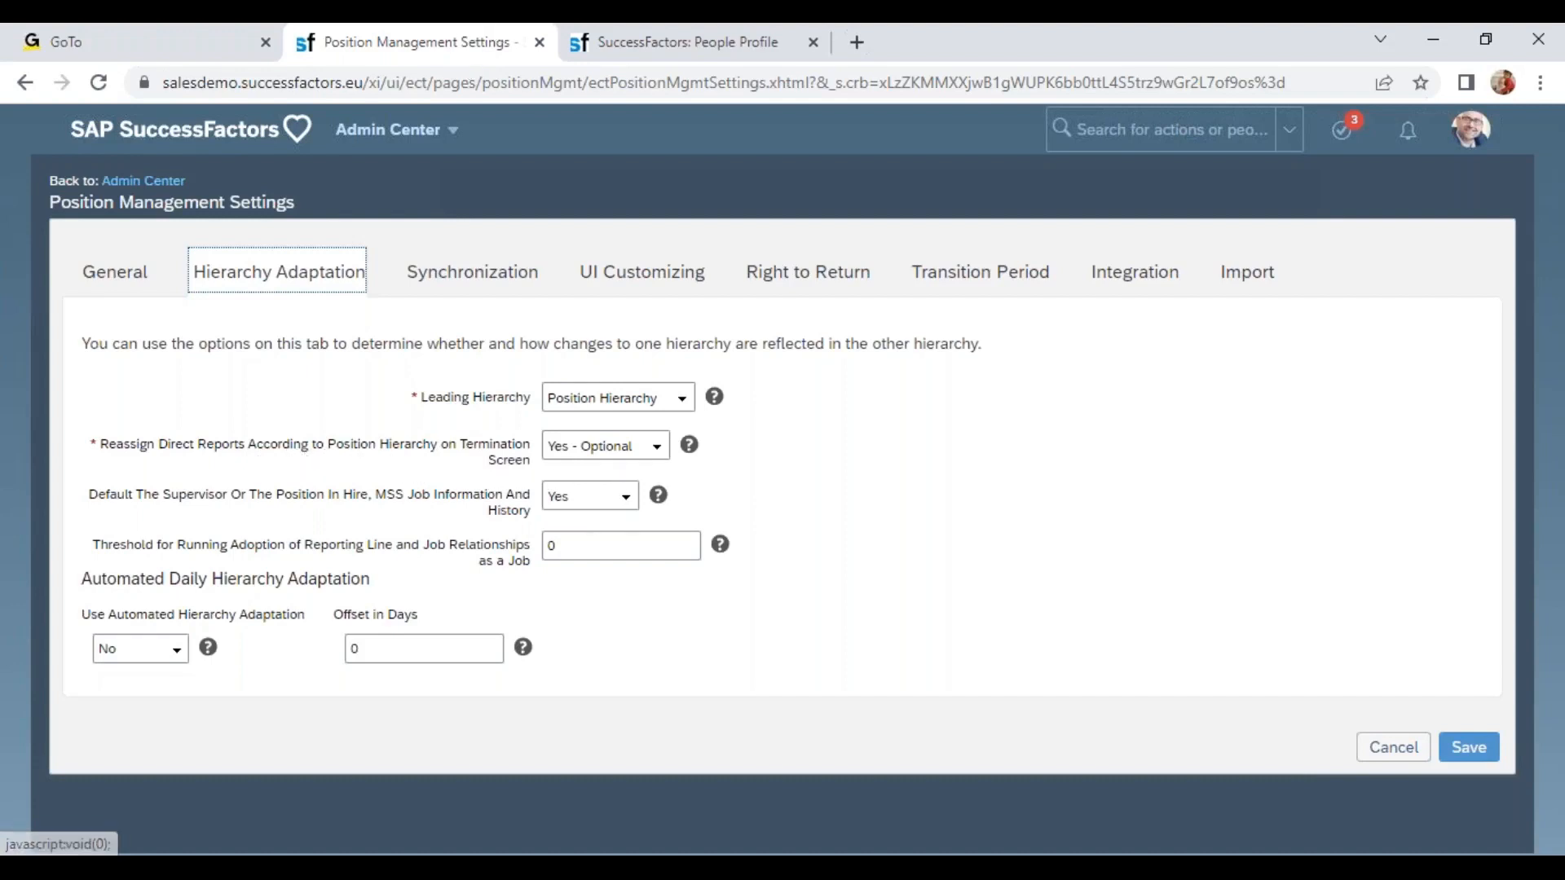
pyautogui.click(643, 39)
pyautogui.click(324, 709)
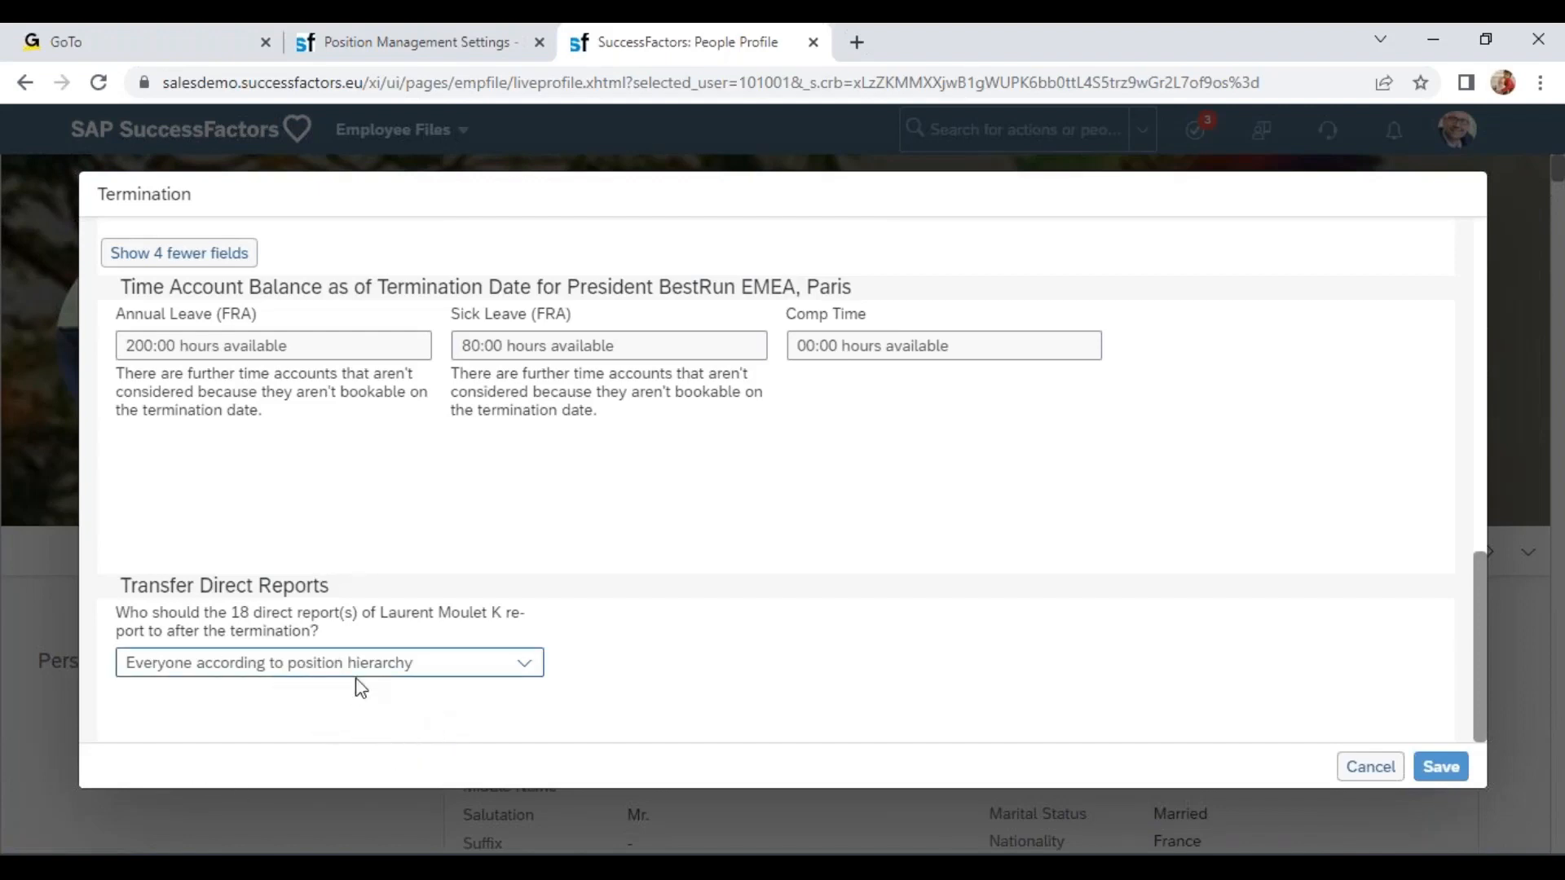
# Set the direct reports transfer to 'Everyone to other manager'.
pyautogui.click(507, 663)
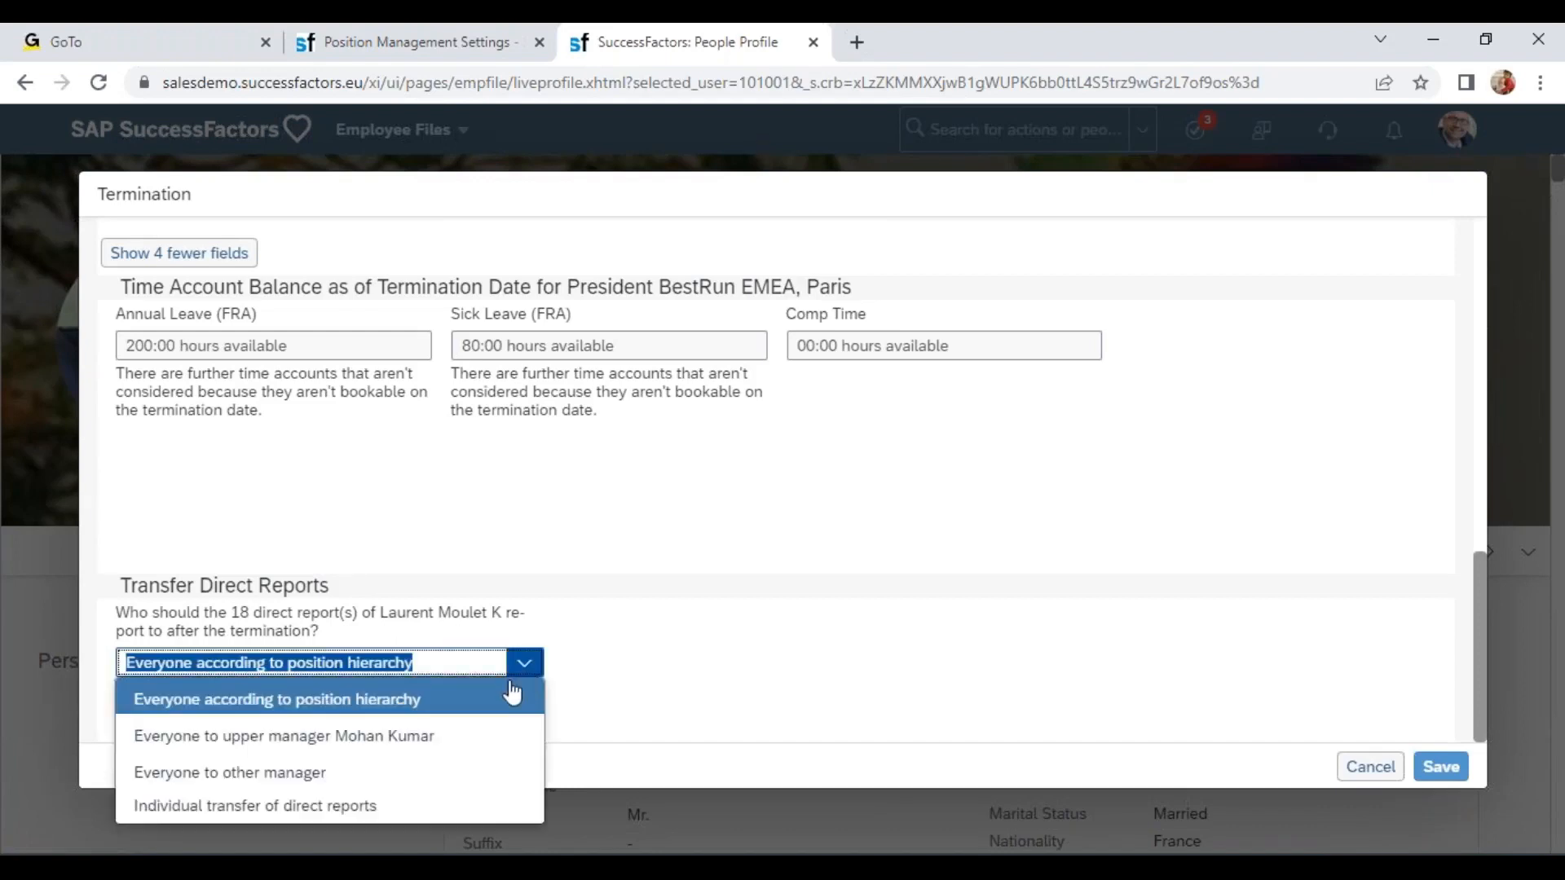
pyautogui.click(352, 744)
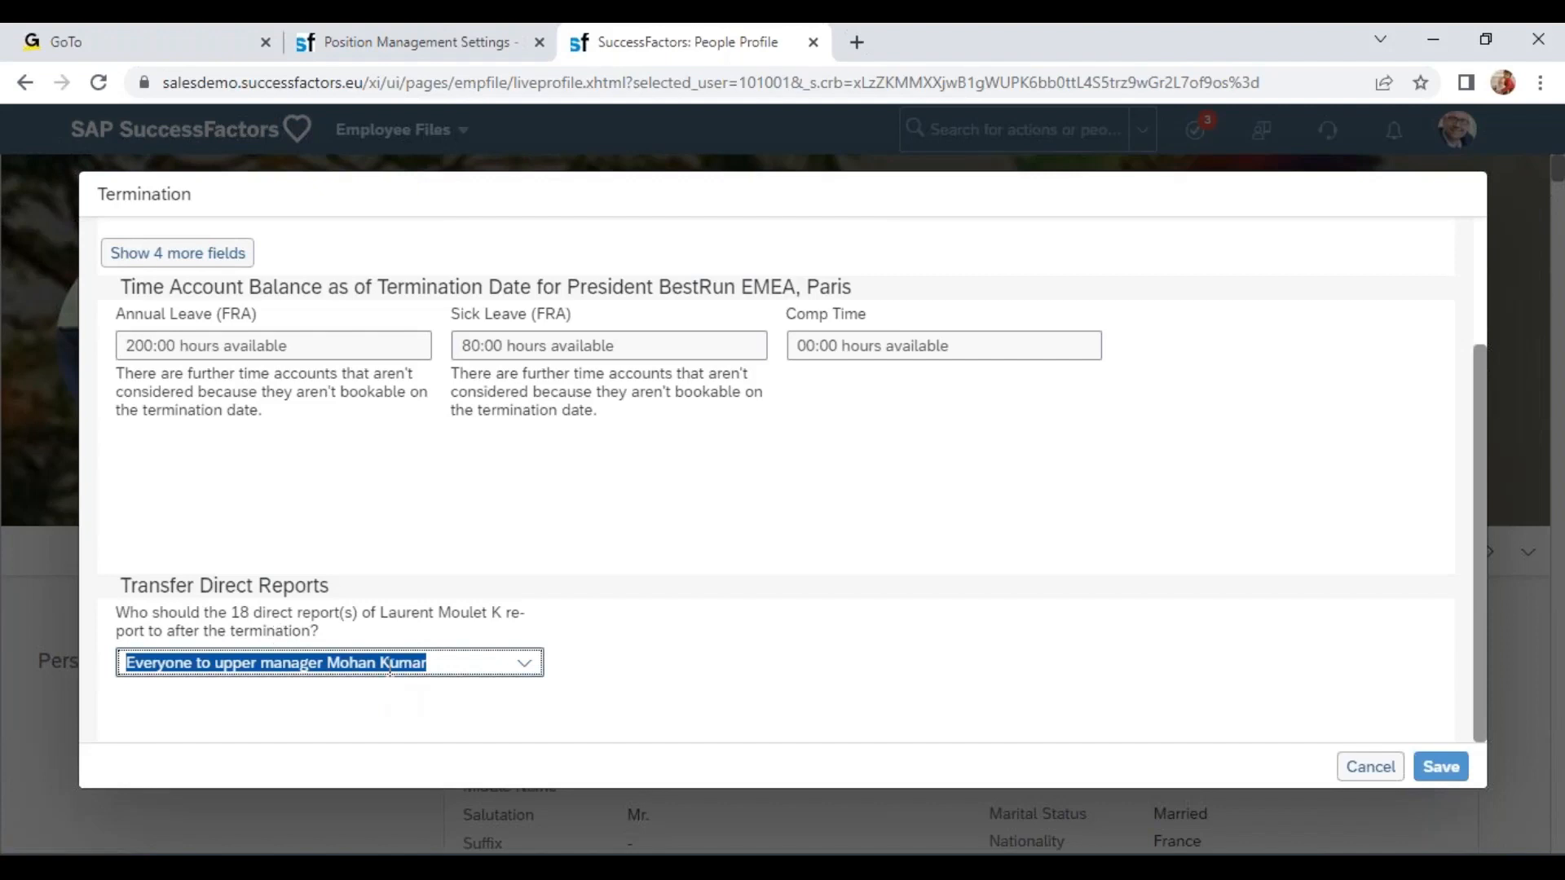
pyautogui.click(513, 669)
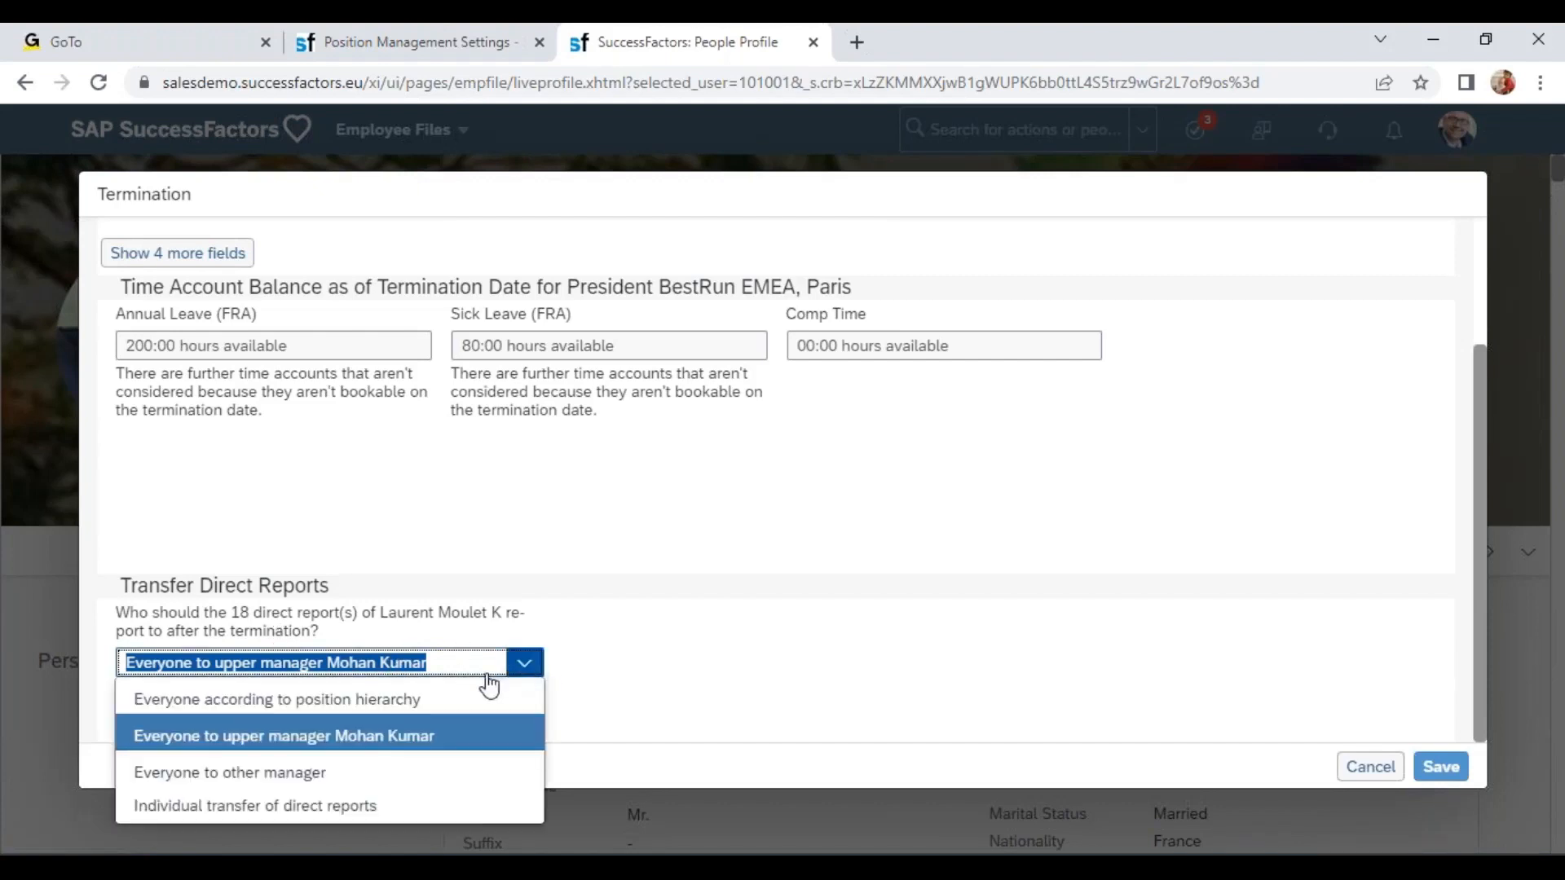
pyautogui.click(300, 782)
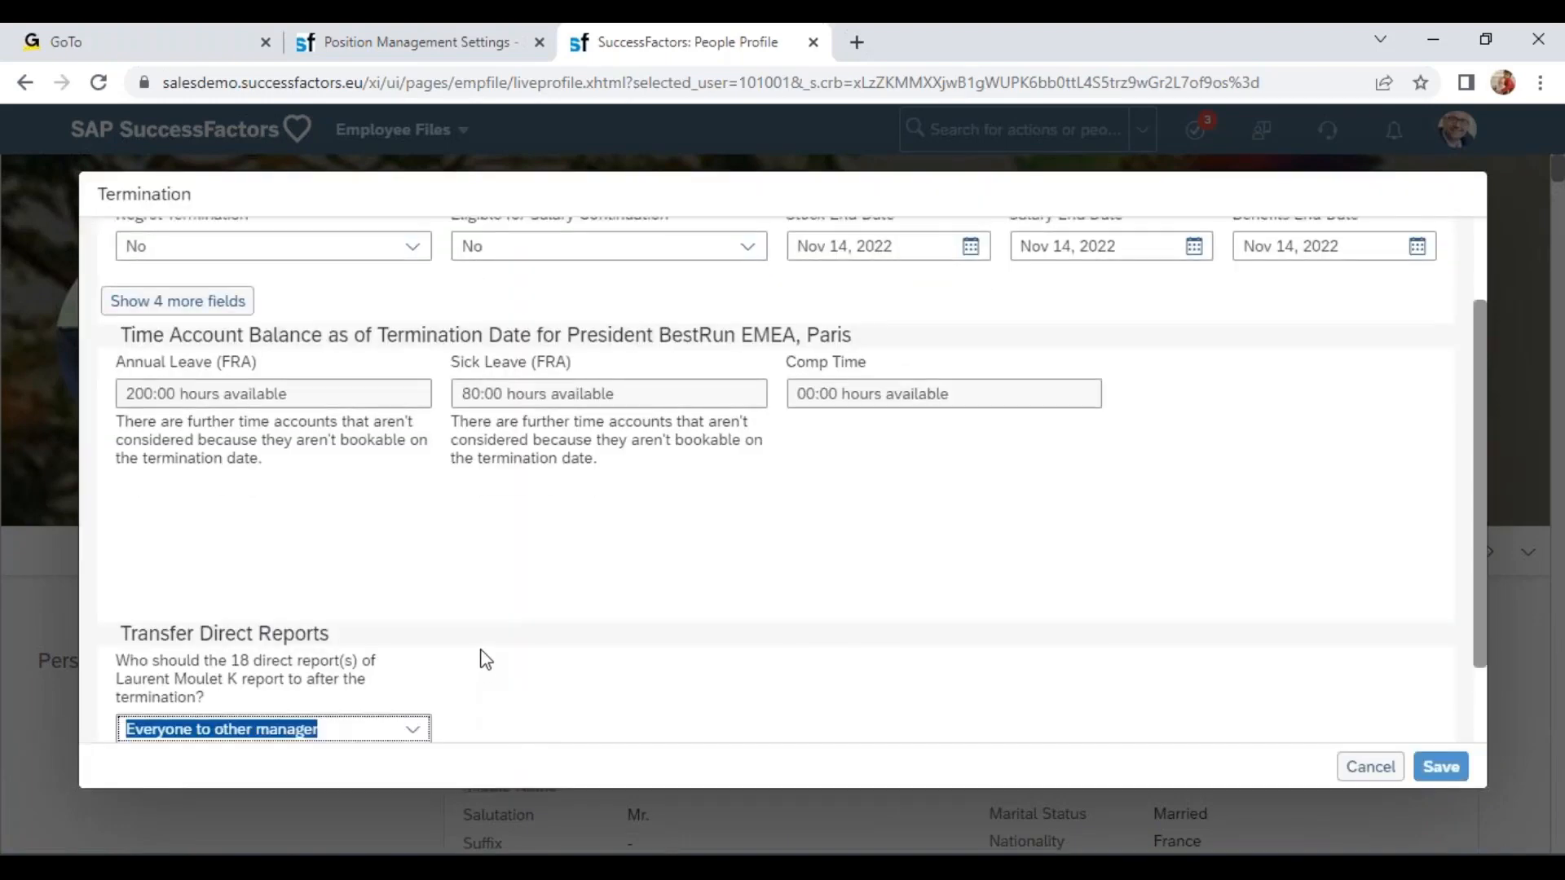
pyautogui.press('Tab')
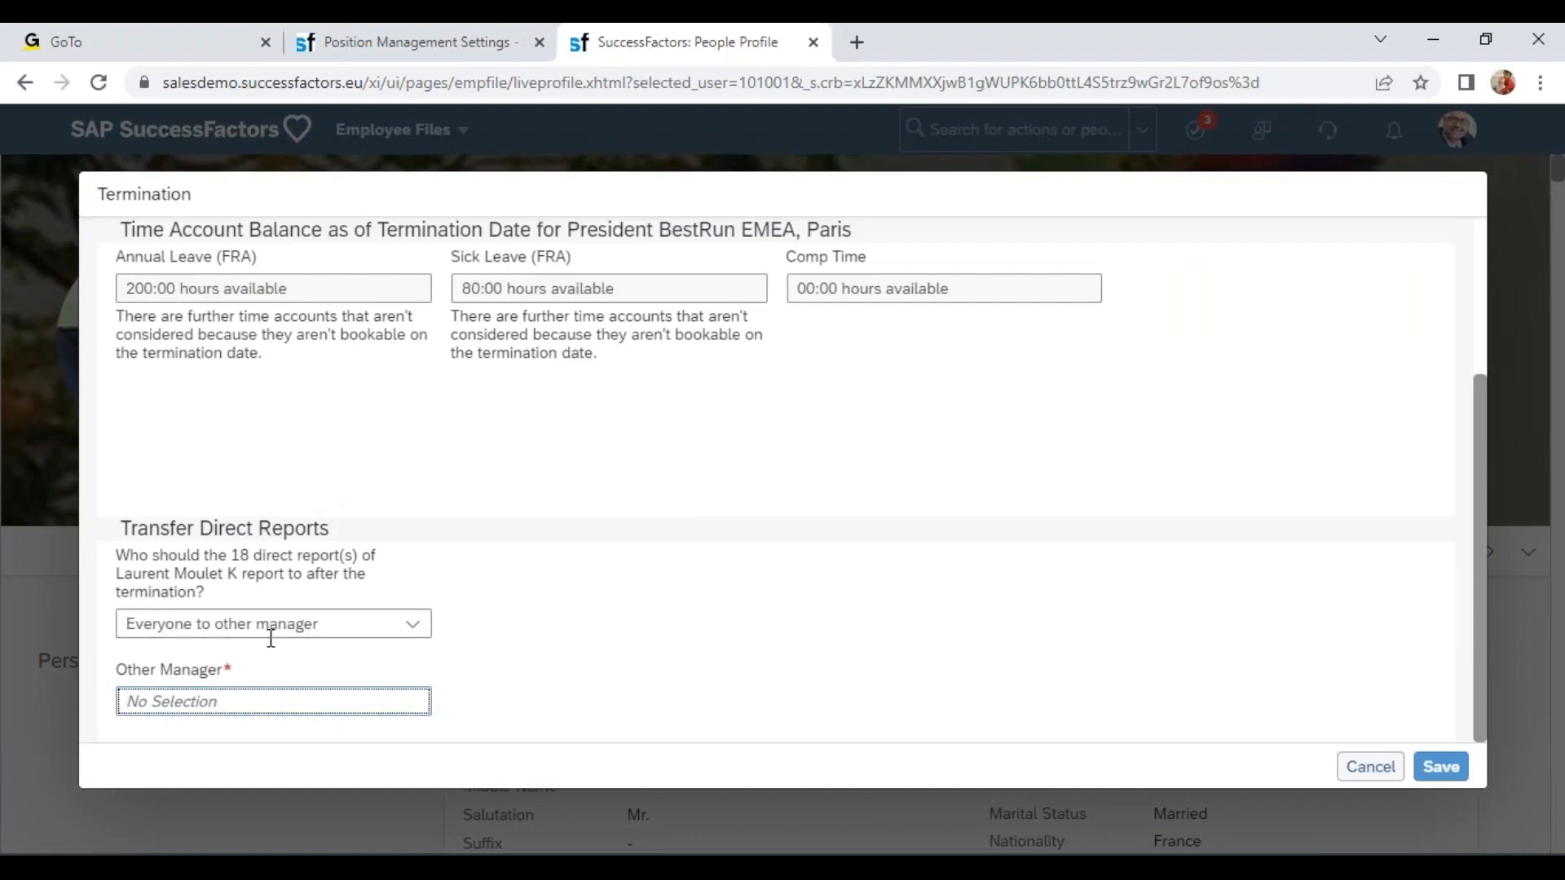
# Switch the direct reports transfer option to 'Individual transfer of direct reports'.
pyautogui.scroll(3, 262, 664)
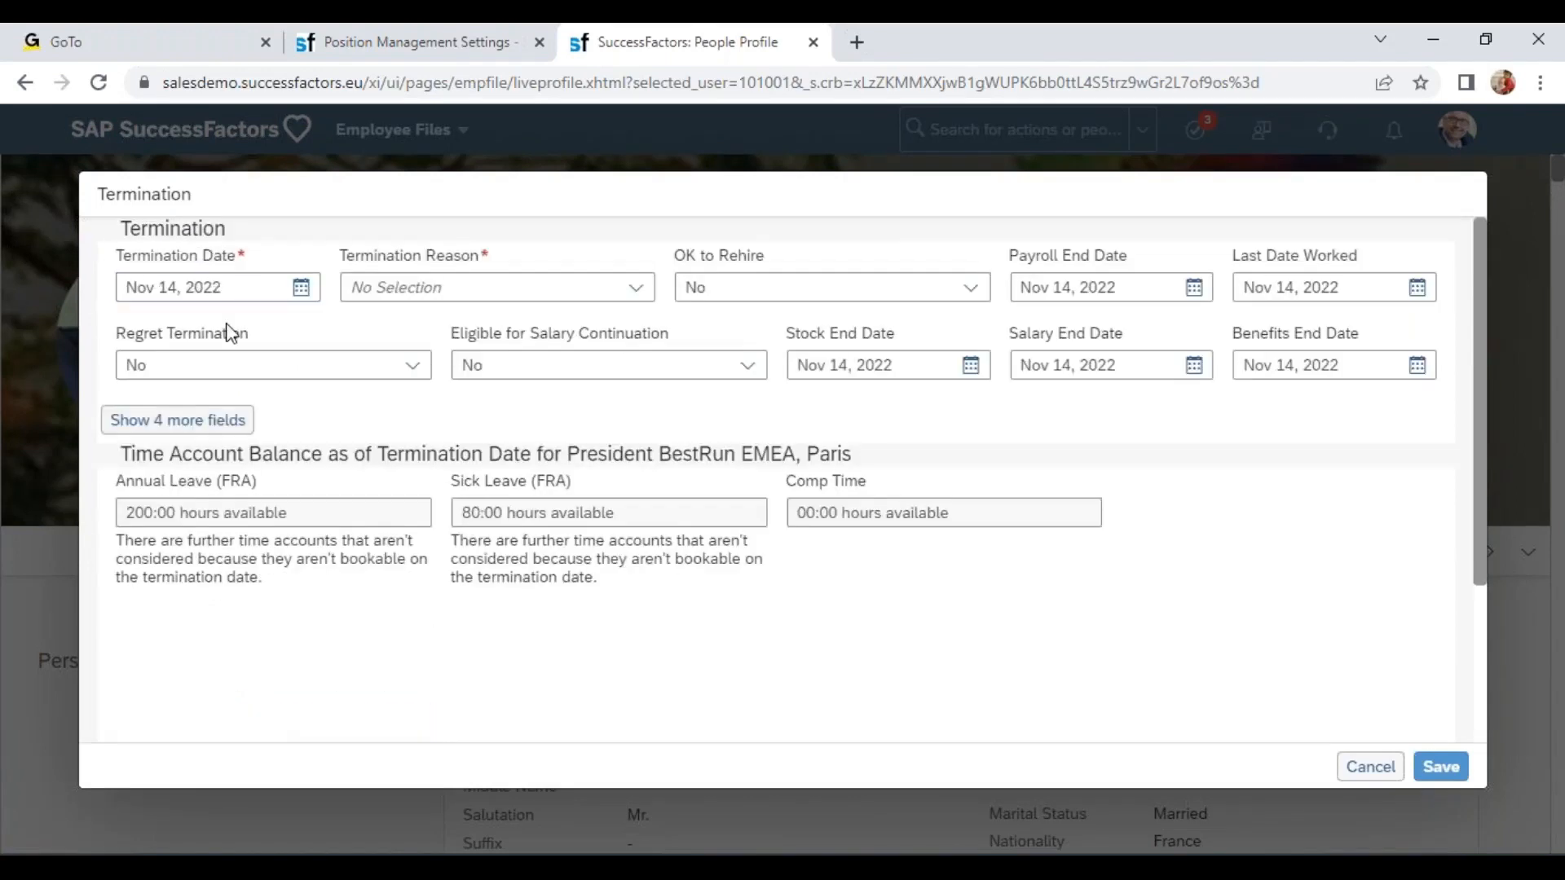
pyautogui.scroll(-1, 259, 336)
pyautogui.scroll(-2, 392, 611)
pyautogui.click(410, 624)
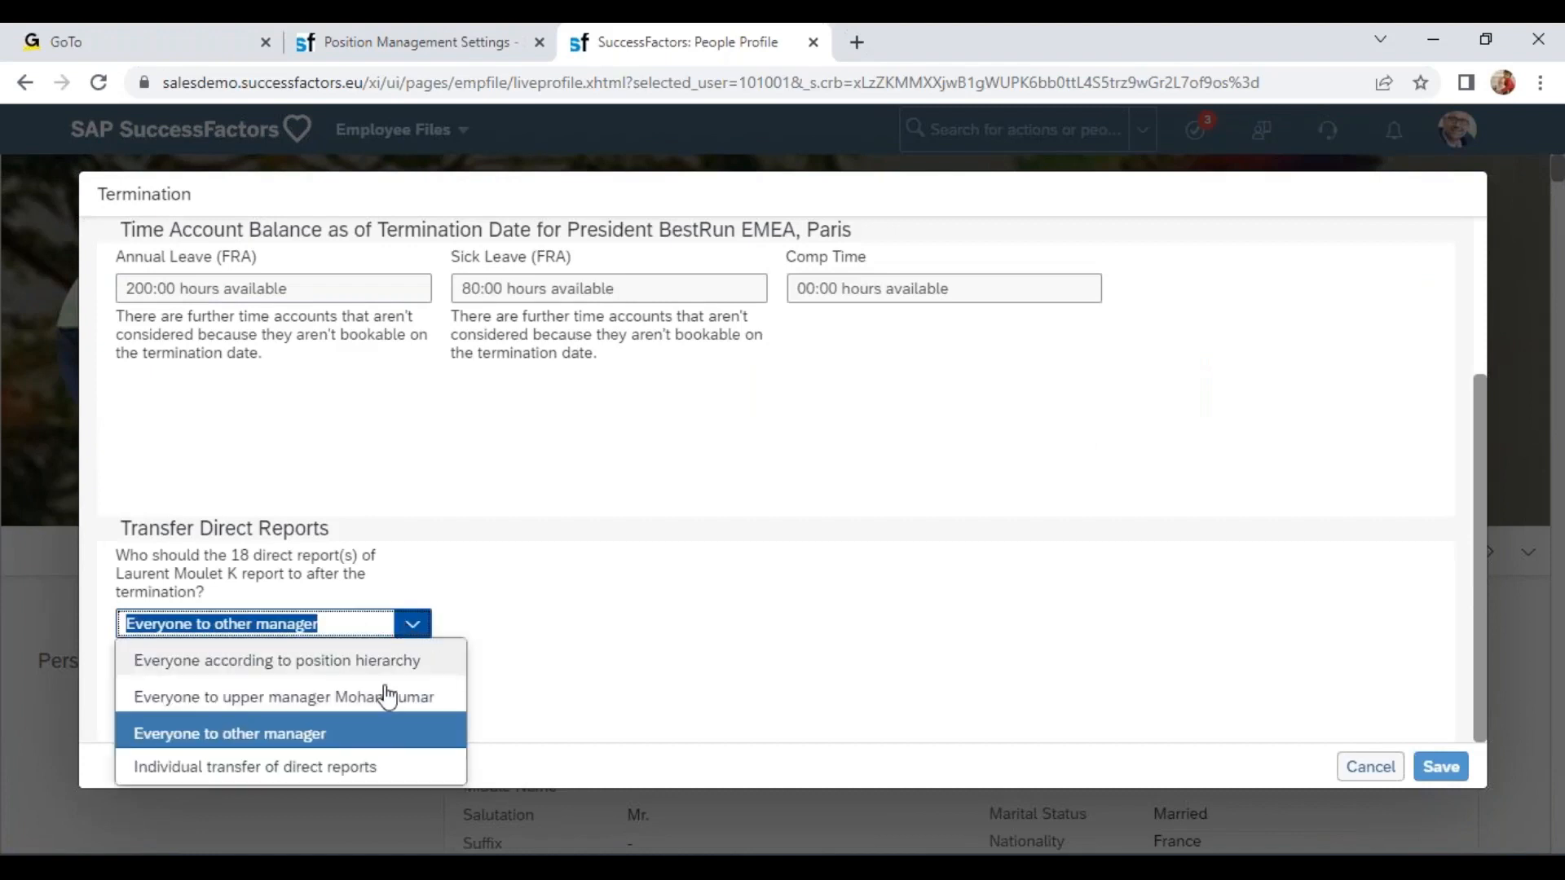
pyautogui.click(292, 778)
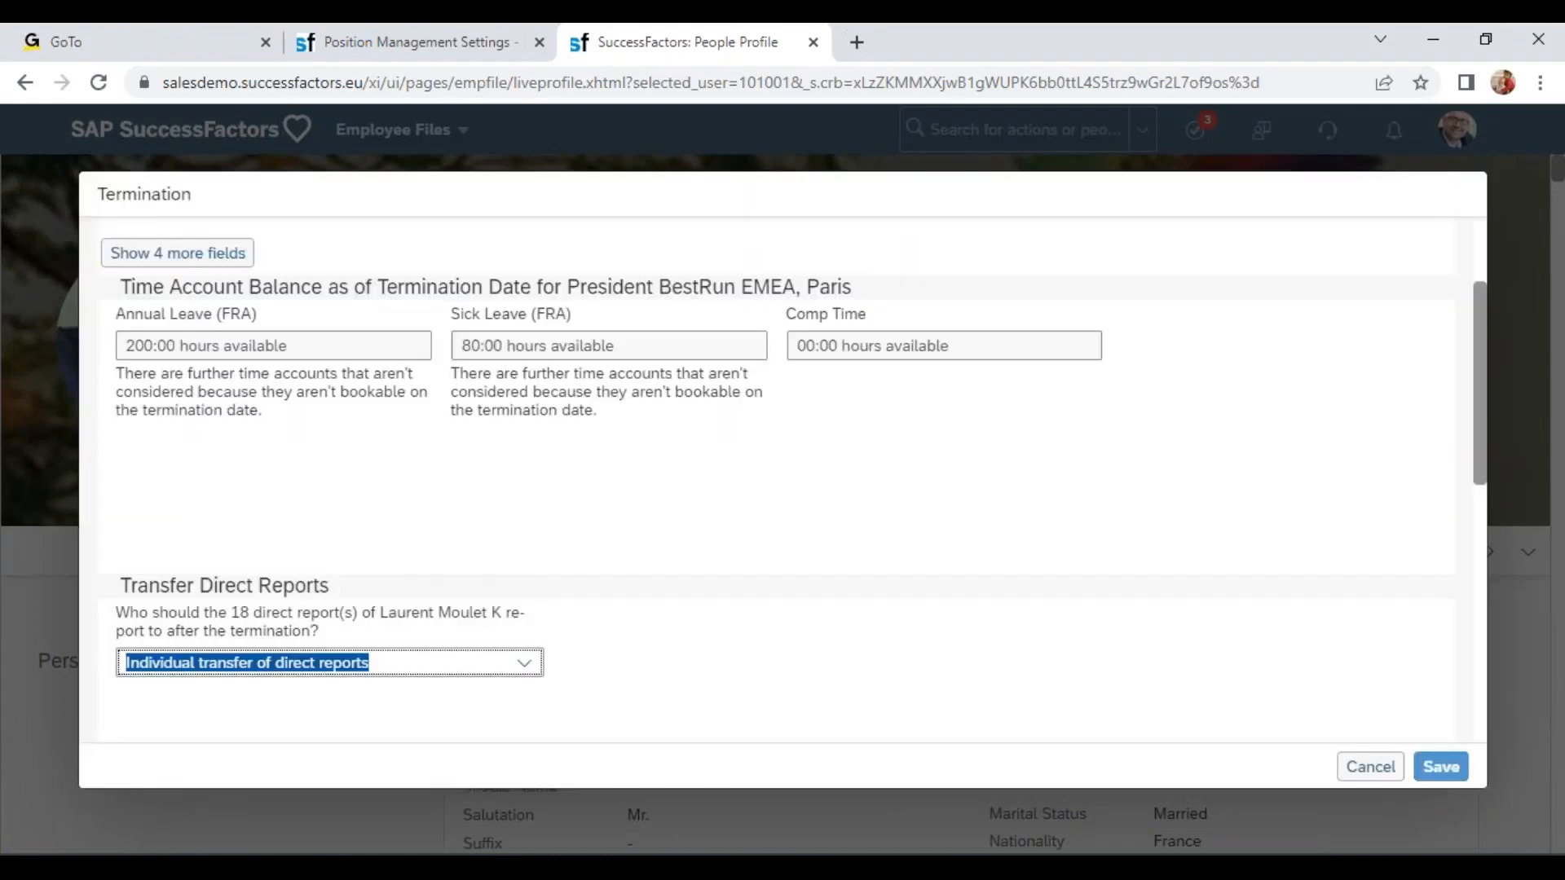
# Review the individual transfer list of direct reports with their proposed new managers and transfer dates.
pyautogui.scroll(-10, 896, 440)
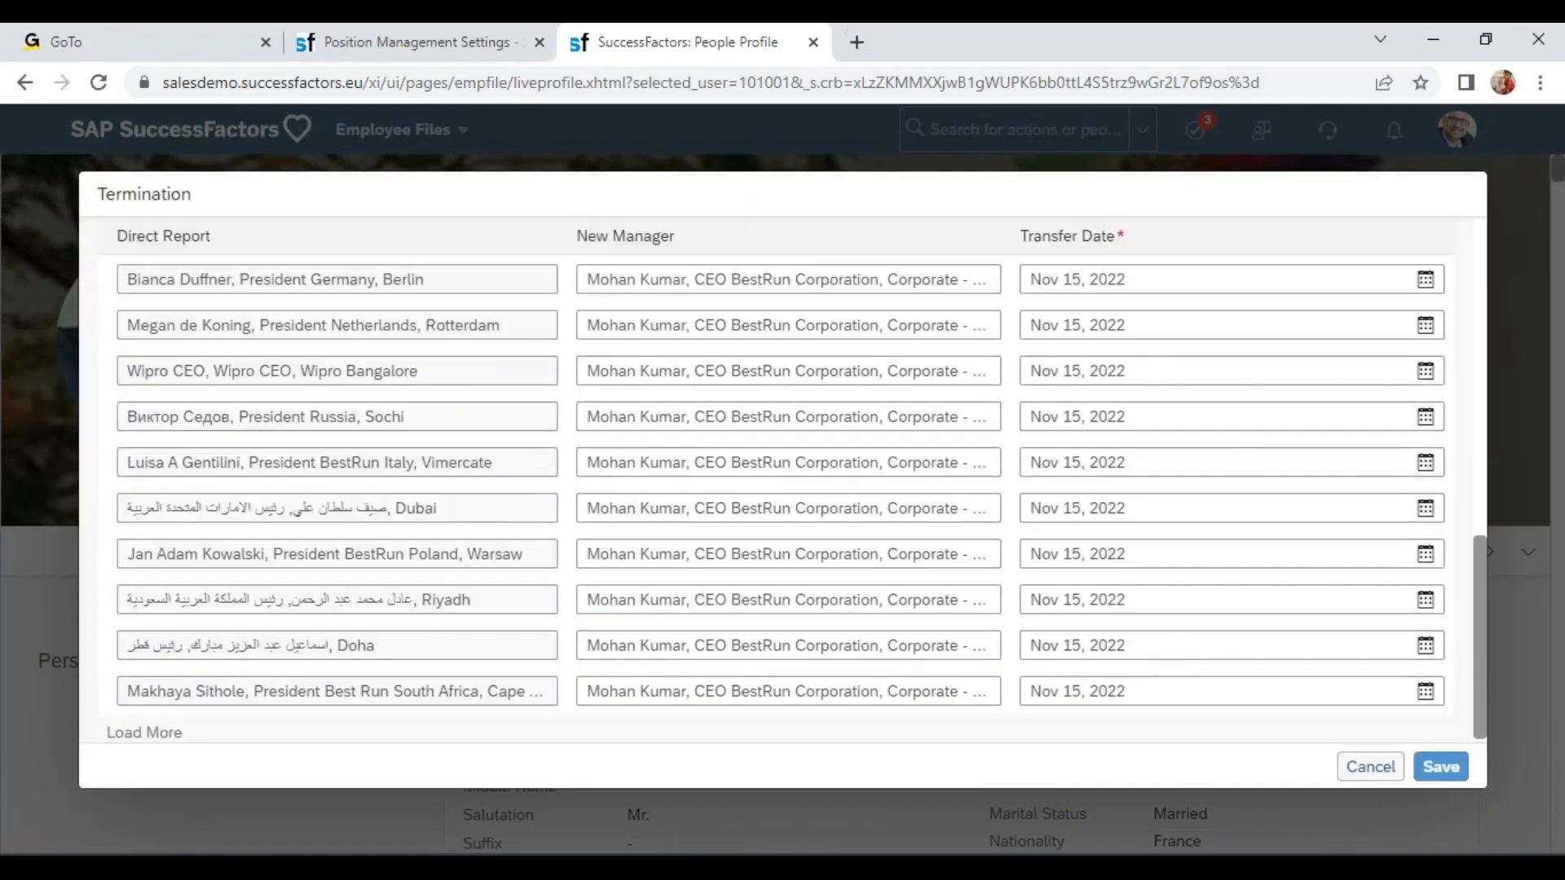
pyautogui.scroll(5, 733, 570)
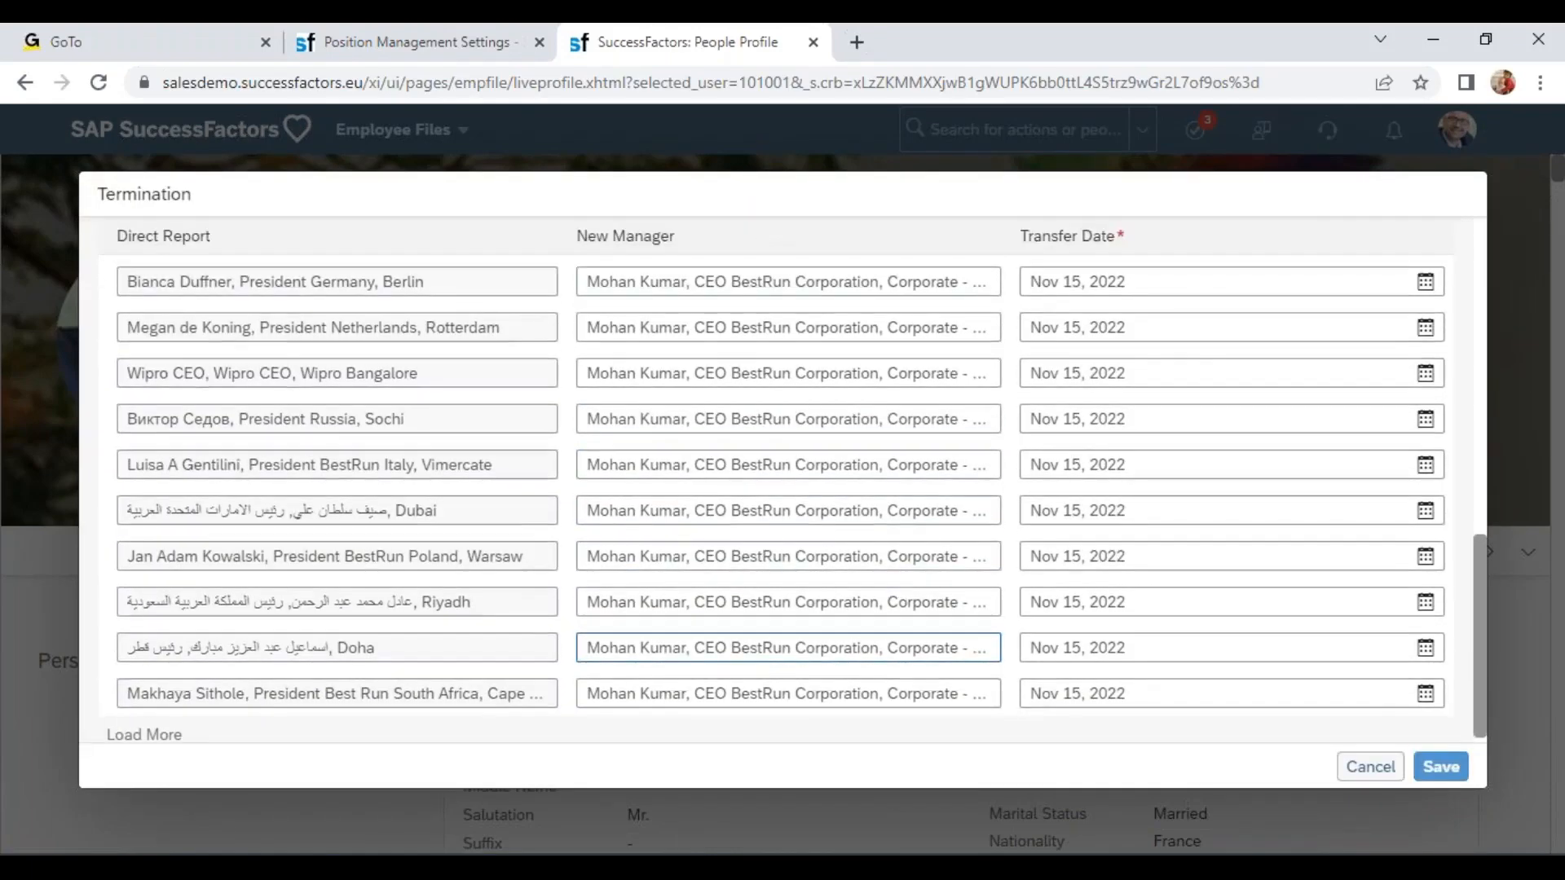
pyautogui.scroll(-3, 434, 673)
pyautogui.moveTo(136, 408); pyautogui.dragTo(269, 409)
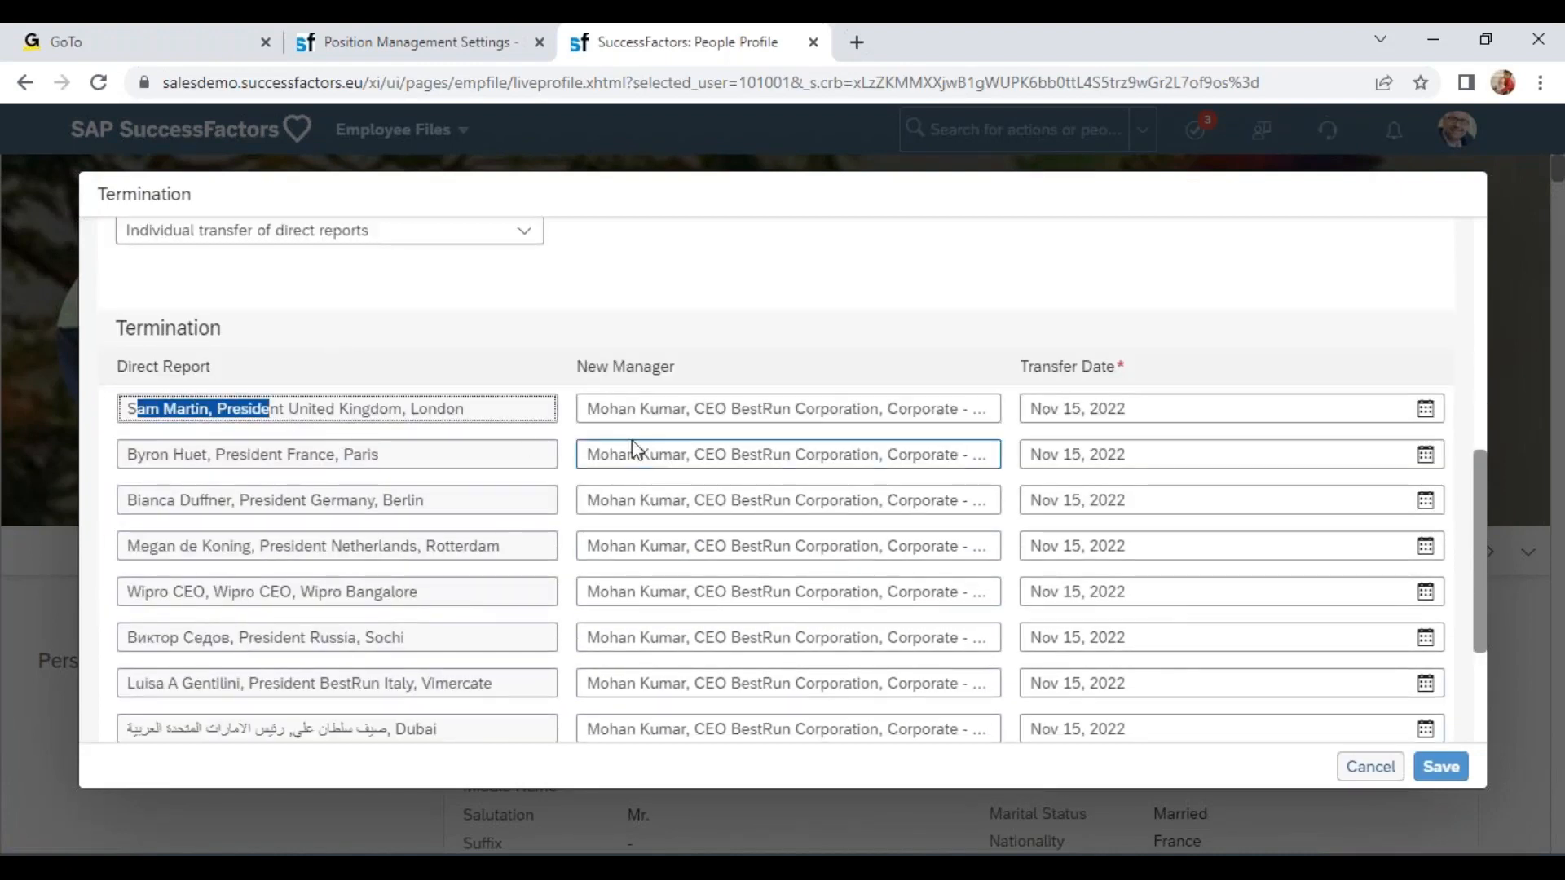
pyautogui.moveTo(600, 409); pyautogui.dragTo(693, 408)
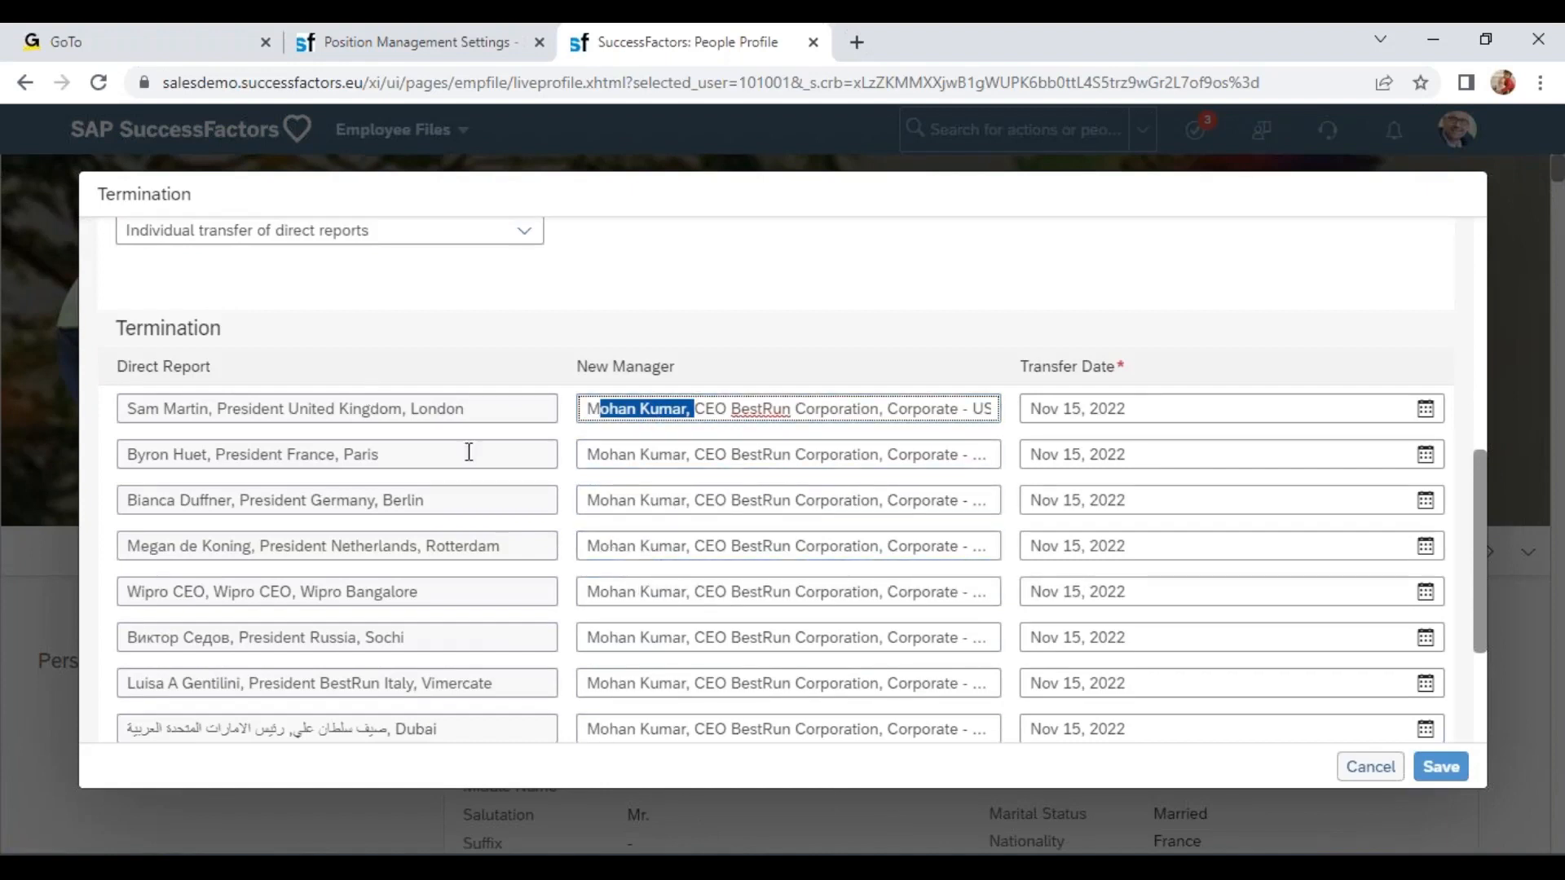
# Replace the first direct report's new manager with the President BestRun Asia Pacific, then close the termination without saving.
pyautogui.click(216, 410)
pyautogui.moveTo(583, 414); pyautogui.dragTo(876, 440)
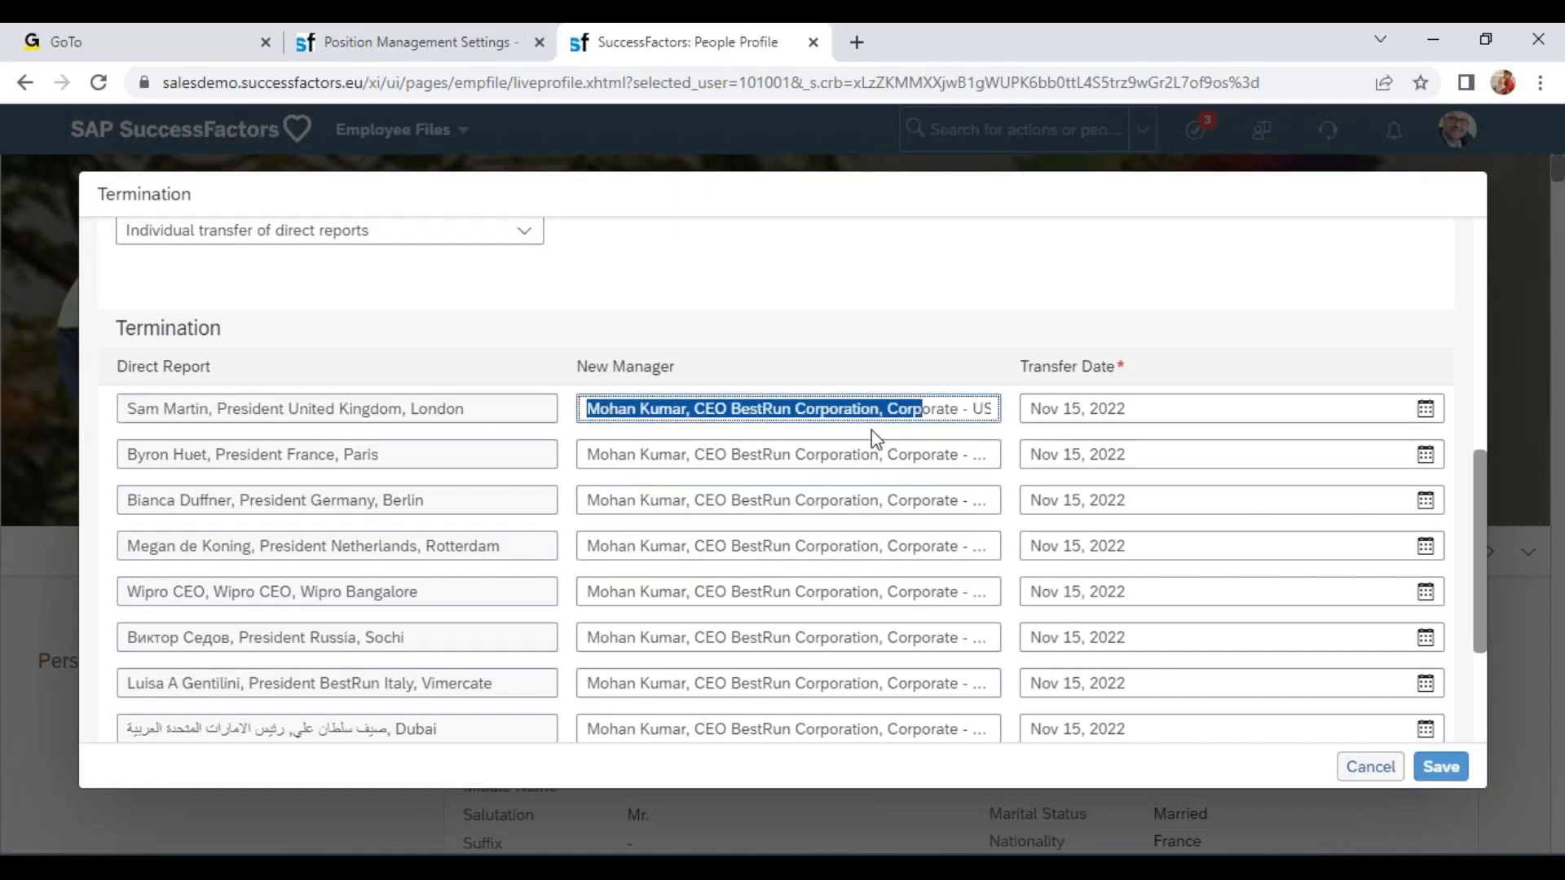
pyautogui.press('Delete')
pyautogui.press('Delete')
pyautogui.press('Delete')
pyautogui.press('Delete')
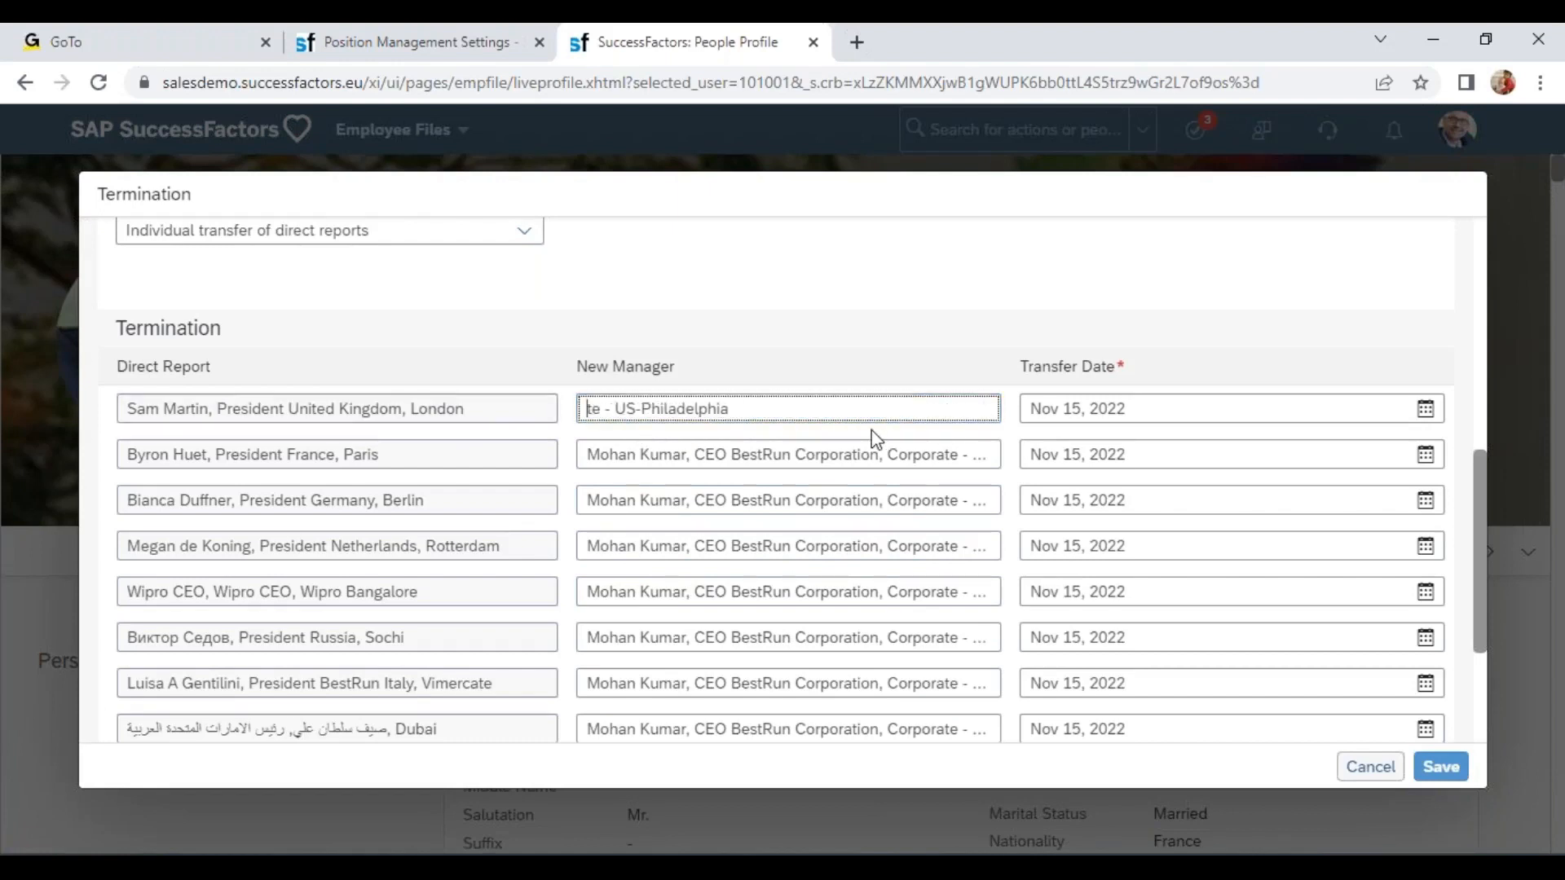
pyautogui.press('Delete')
pyautogui.press('Delete')
pyautogui.press('Delete')
pyautogui.press('Delete')
pyautogui.press('Delete')
pyautogui.press('Delete')
pyautogui.press('Delete')
pyautogui.press('Delete')
pyautogui.press('Delete')
pyautogui.press('Delete')
pyautogui.press('Delete')
pyautogui.press('Delete')
pyautogui.press('Delete')
pyautogui.press('Delete')
pyautogui.press('Delete')
pyautogui.press('Delete')
pyautogui.press('Delete')
pyautogui.press('Delete')
pyautogui.press('Delete')
pyautogui.press('Delete')
pyautogui.write('a')
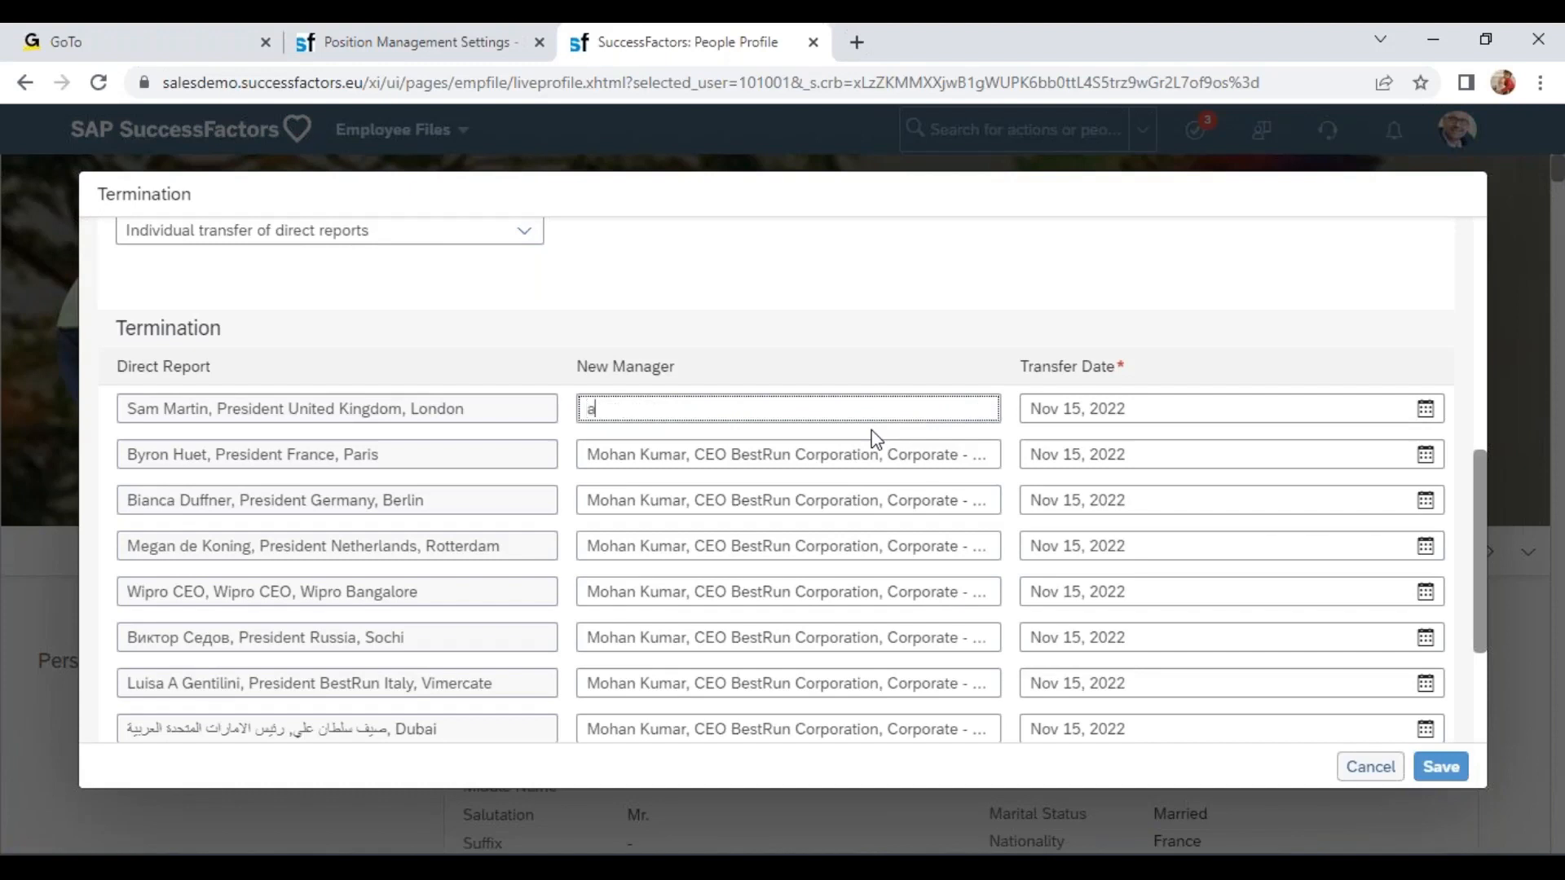
pyautogui.write('udrey')
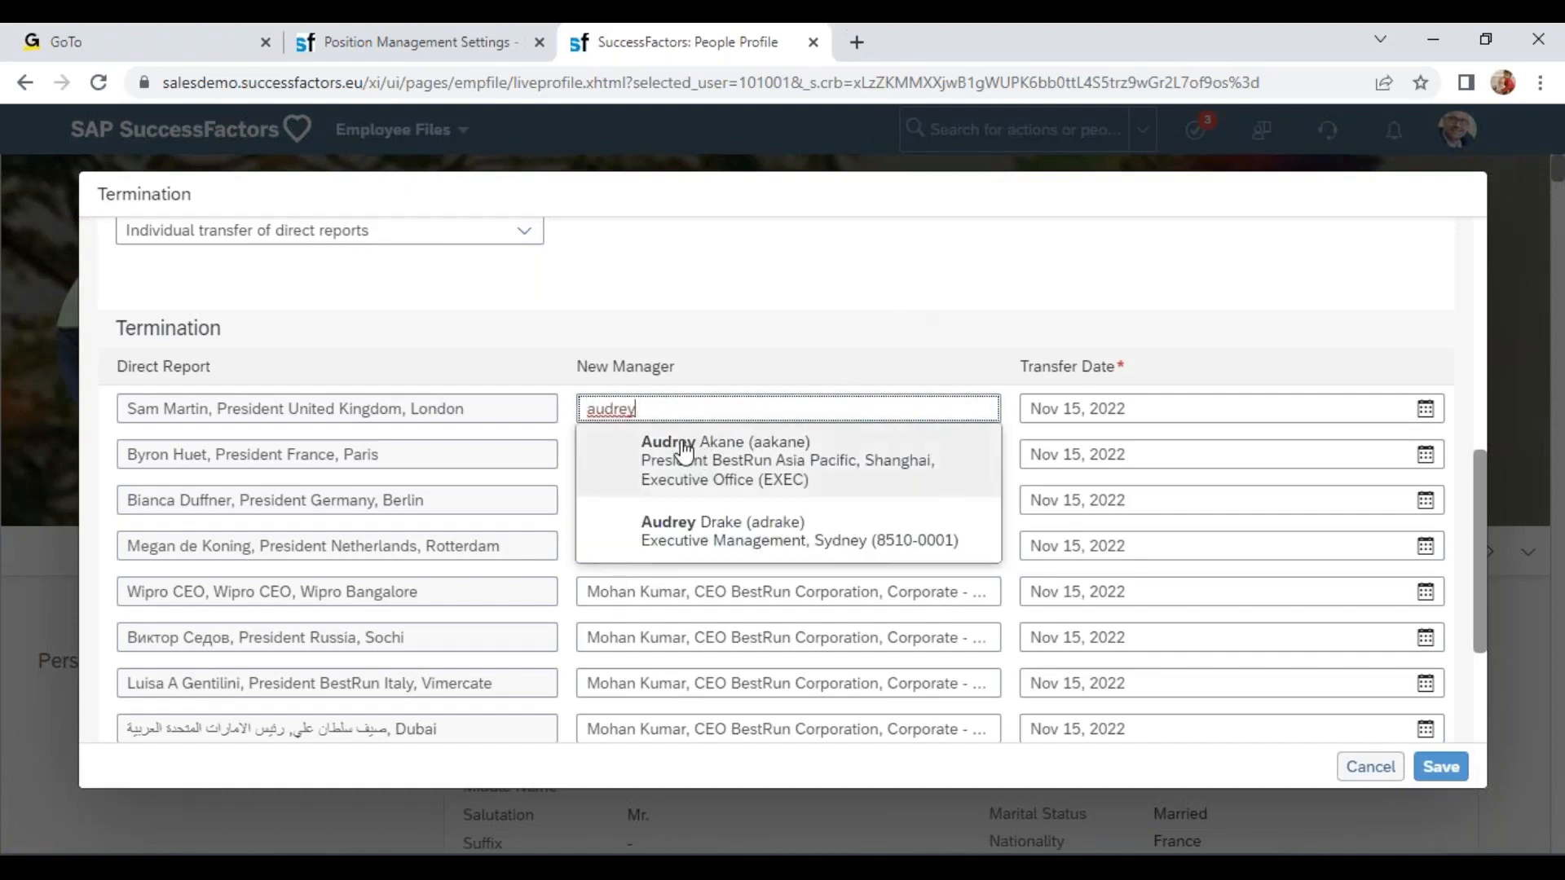
pyautogui.click(683, 450)
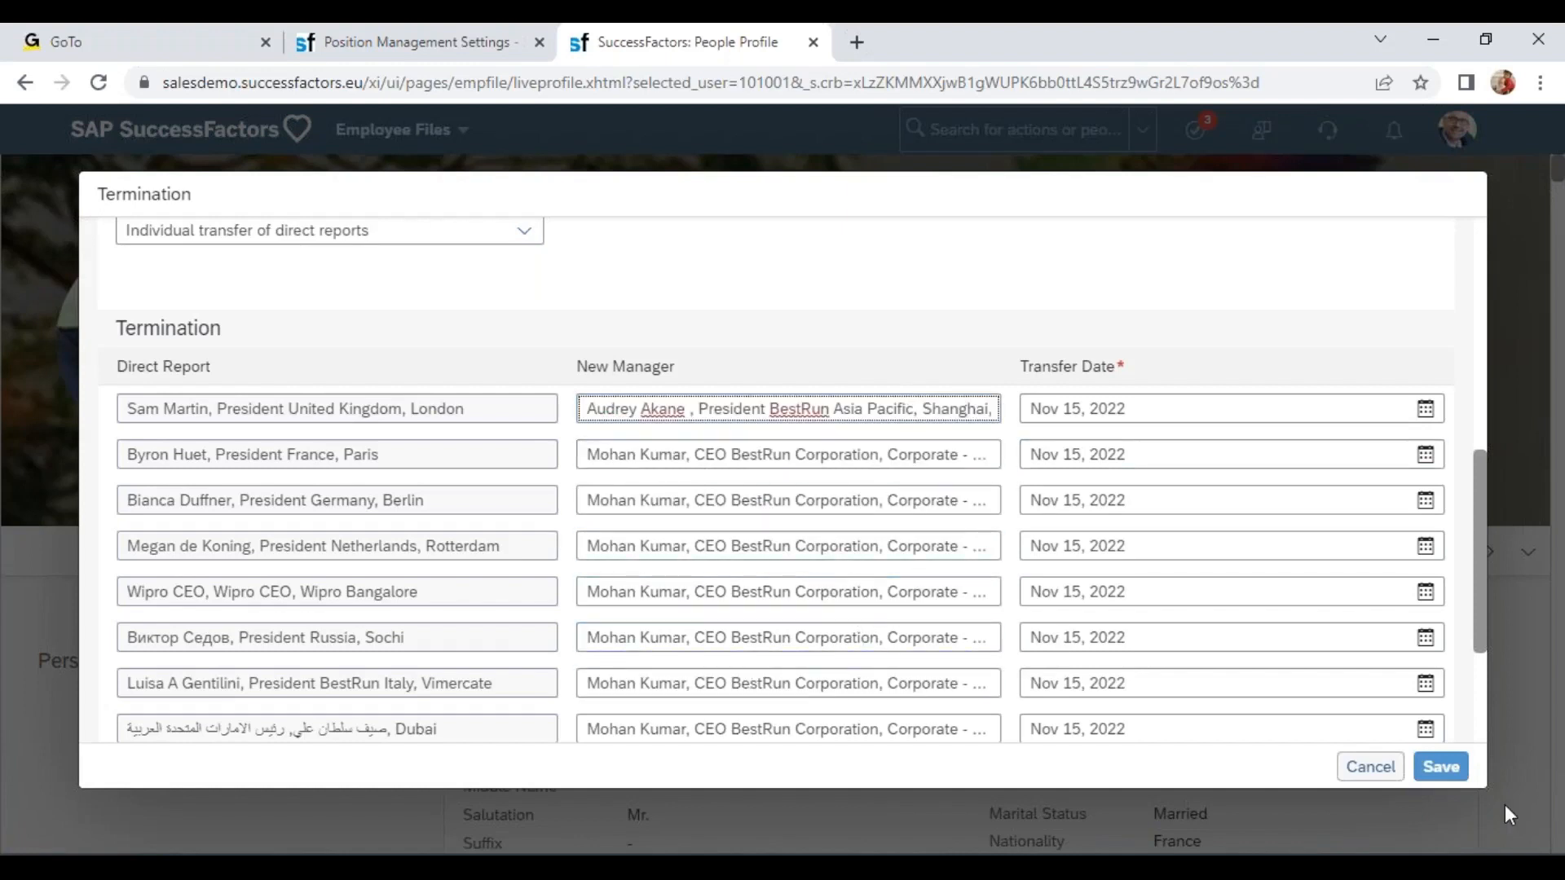
pyautogui.click(1370, 766)
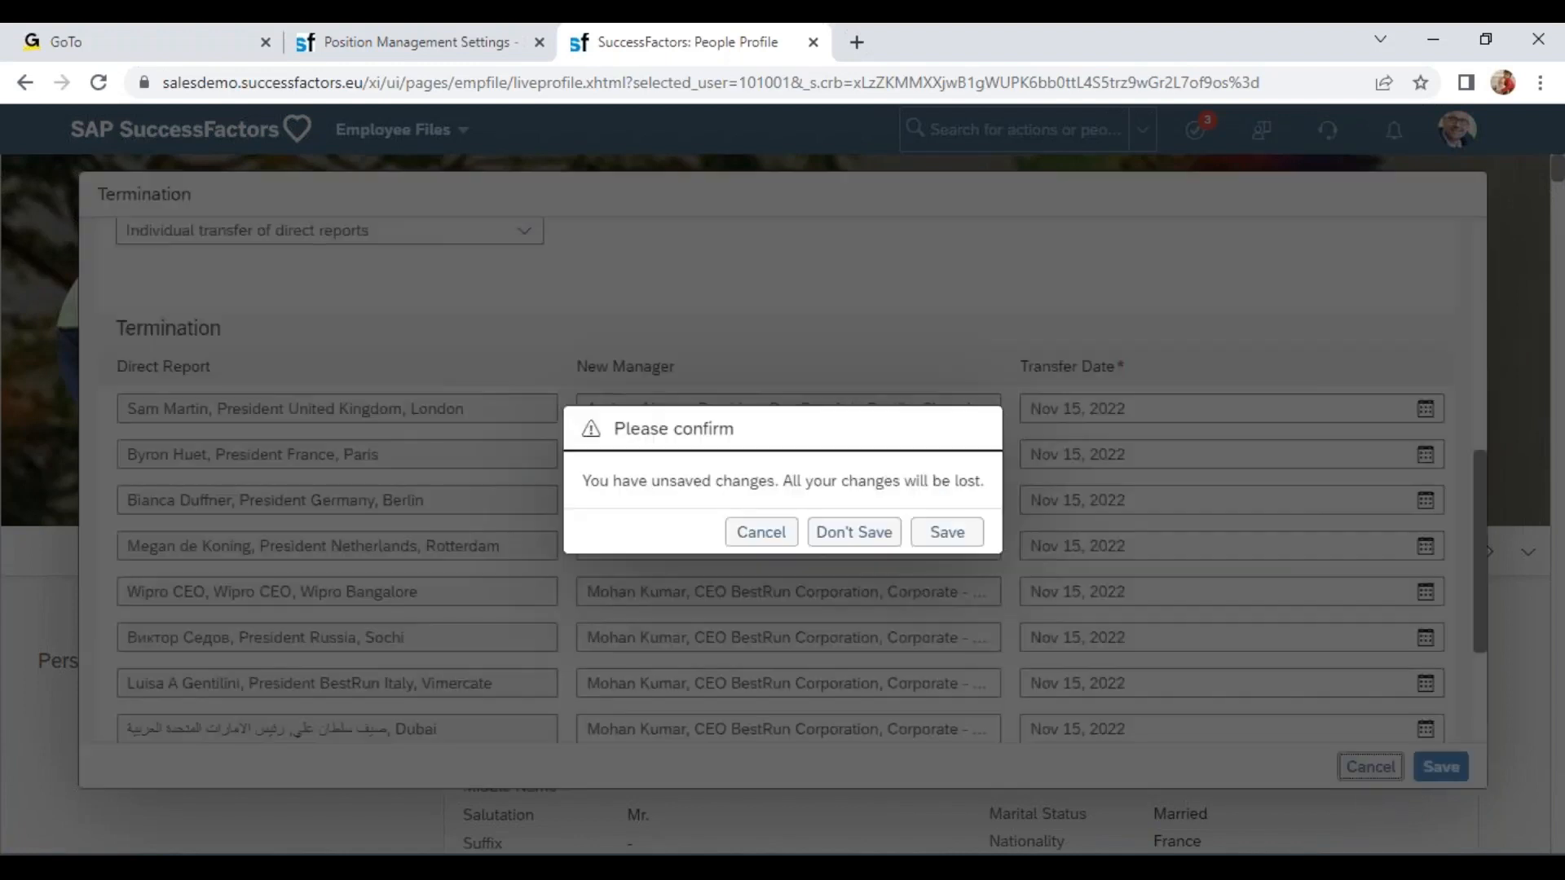
pyautogui.click(853, 531)
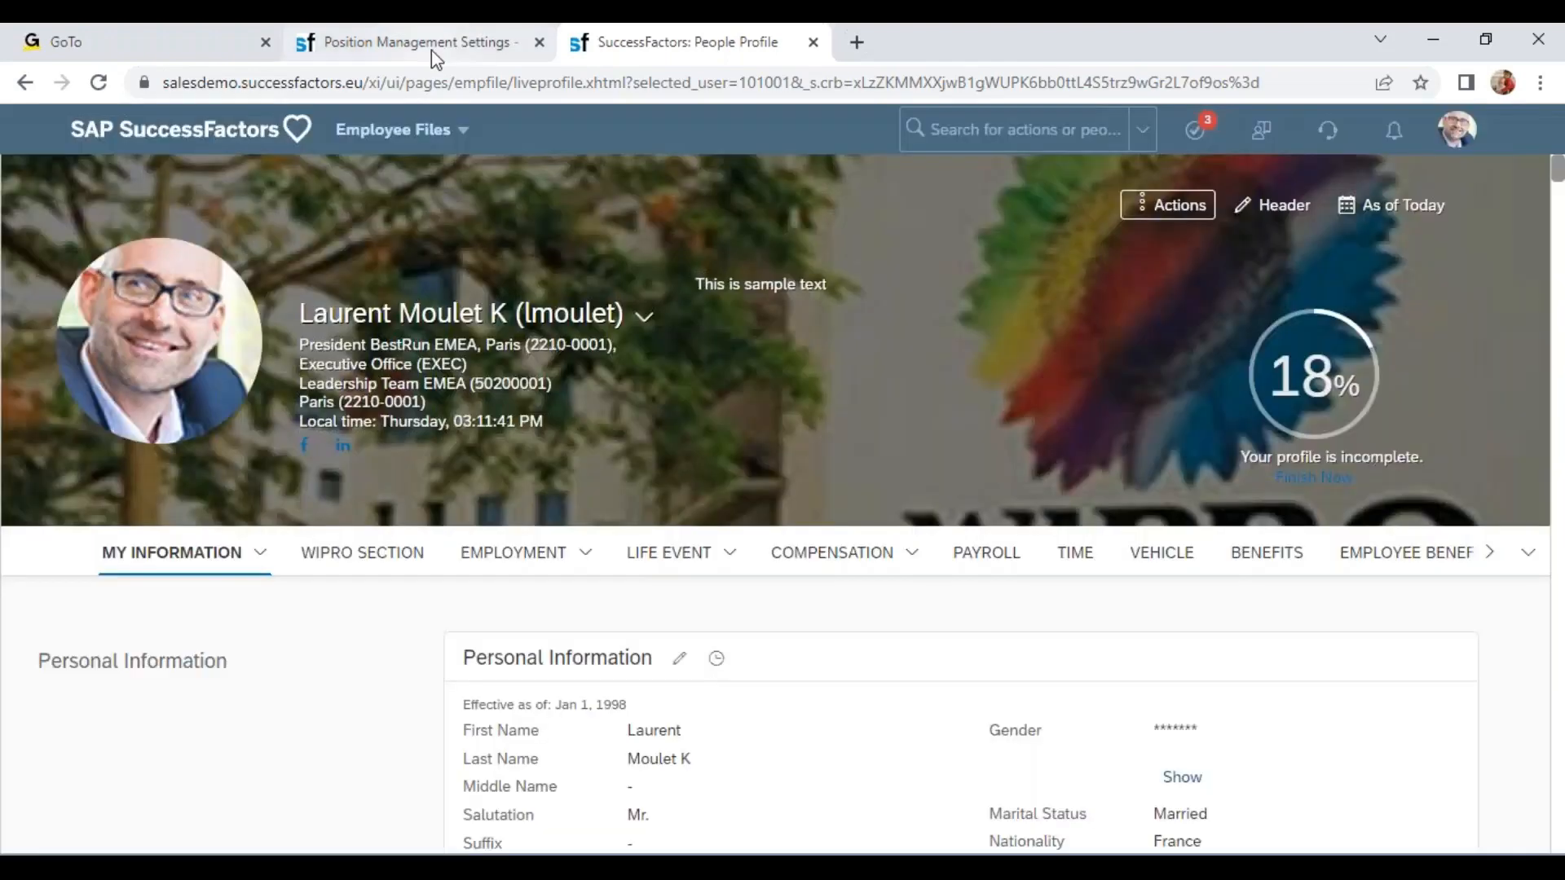
# Set 'Reassign Direct Reports According to Position Hierarchy on Termination Screen' to No and save the settings.
pyautogui.click(432, 44)
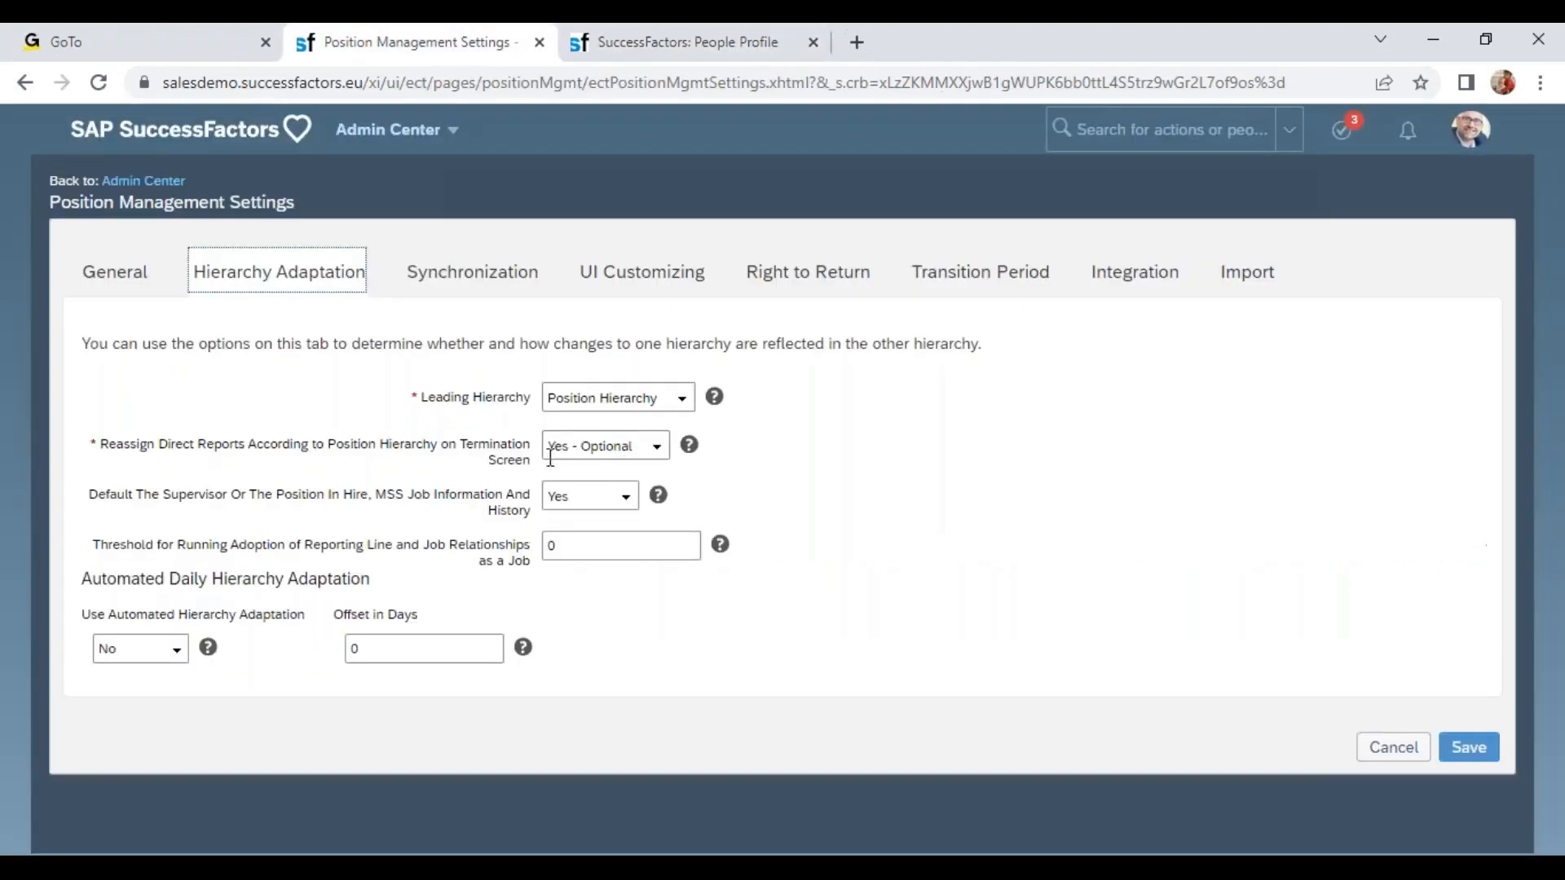
pyautogui.click(653, 454)
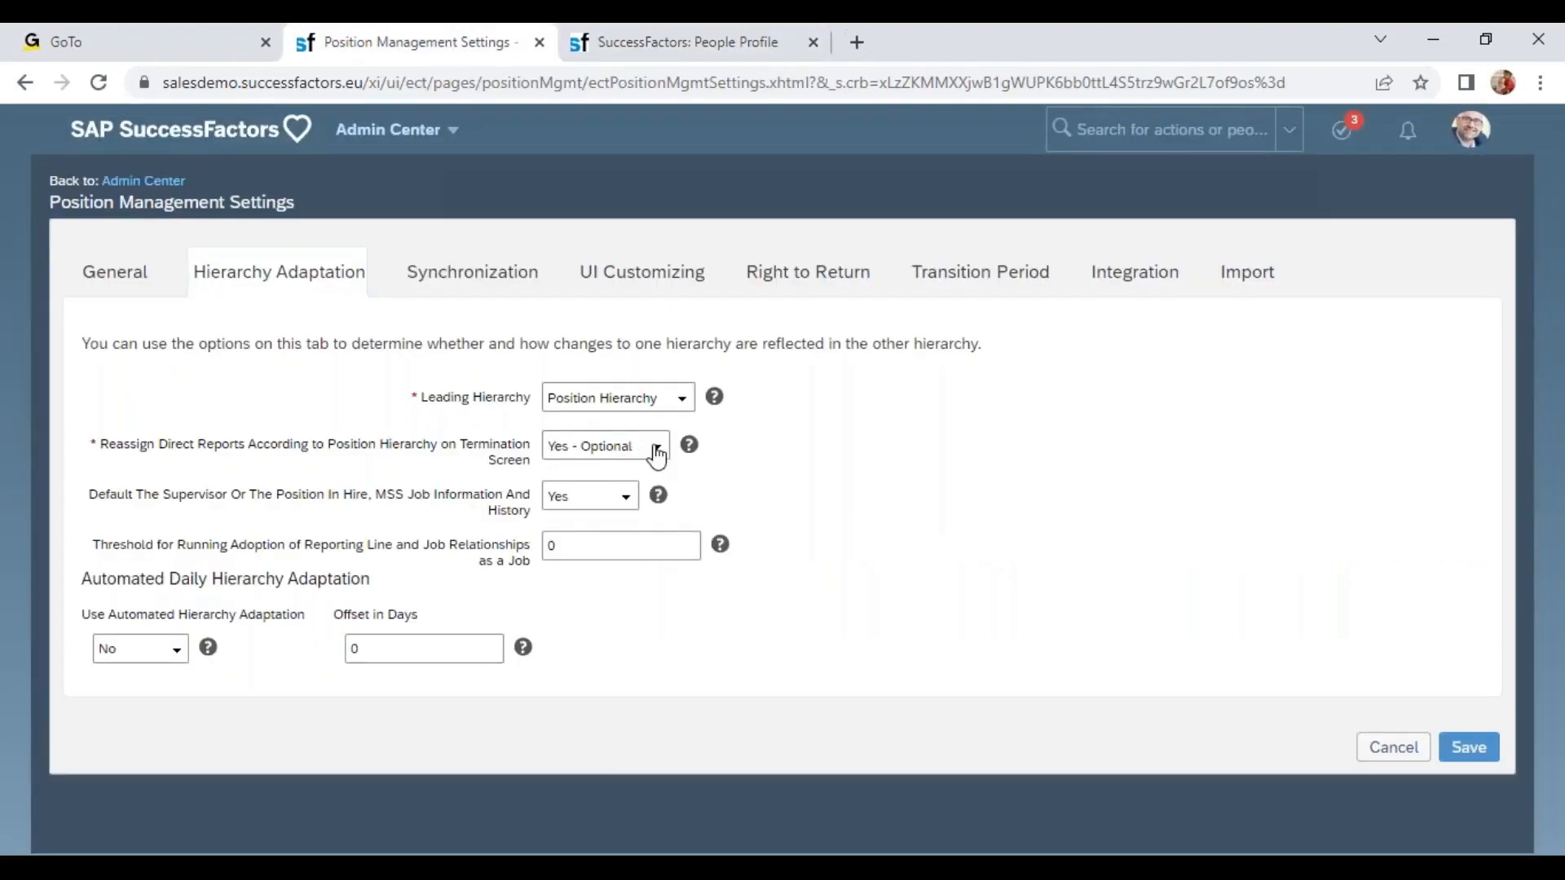
pyautogui.click(644, 472)
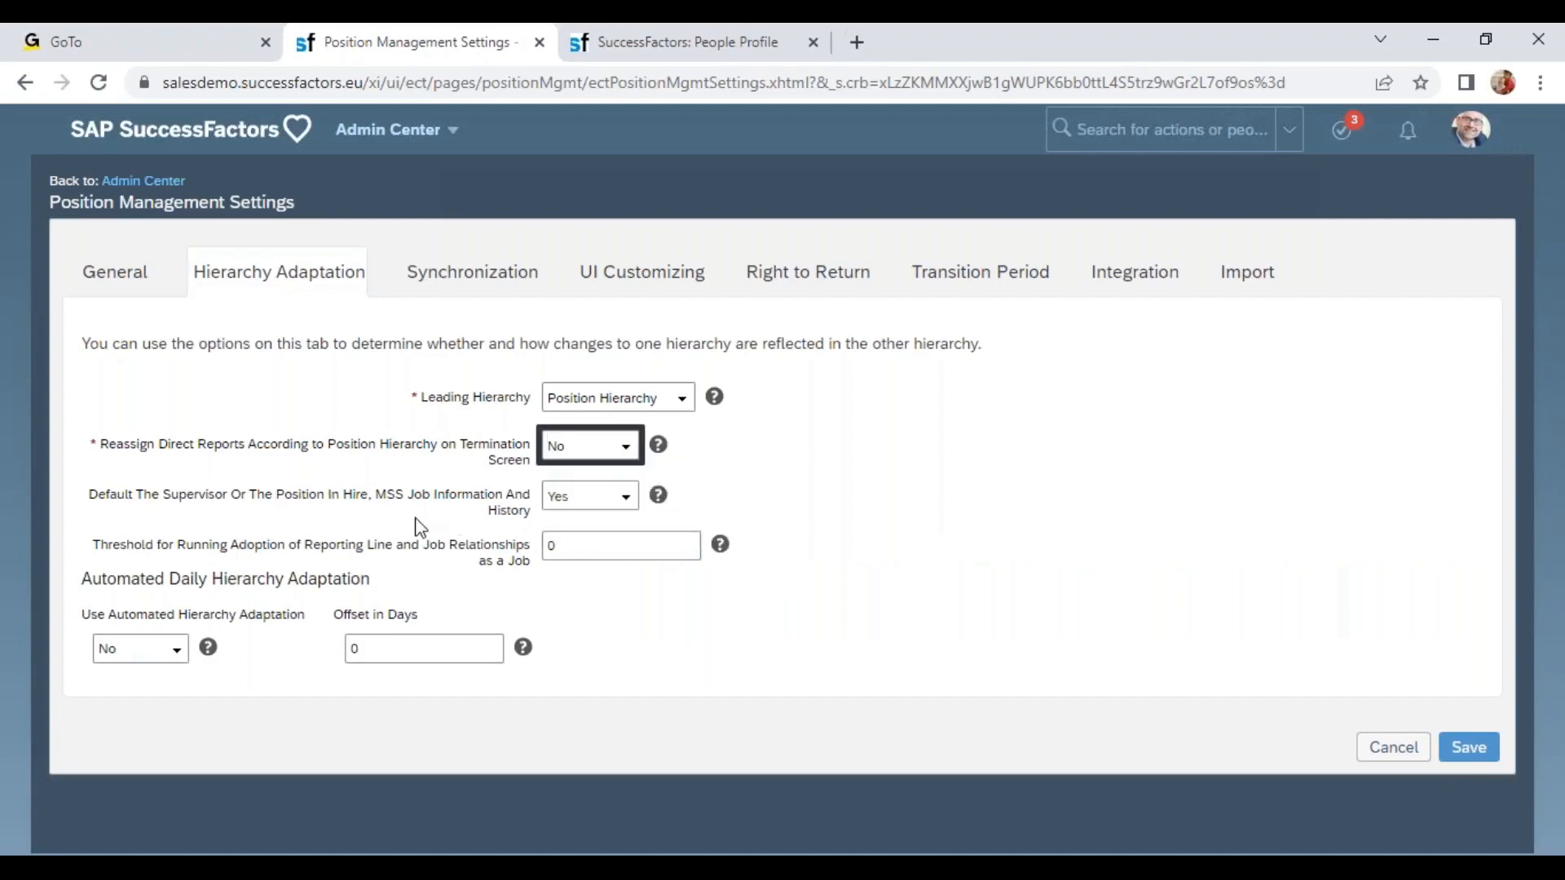
pyautogui.click(1468, 748)
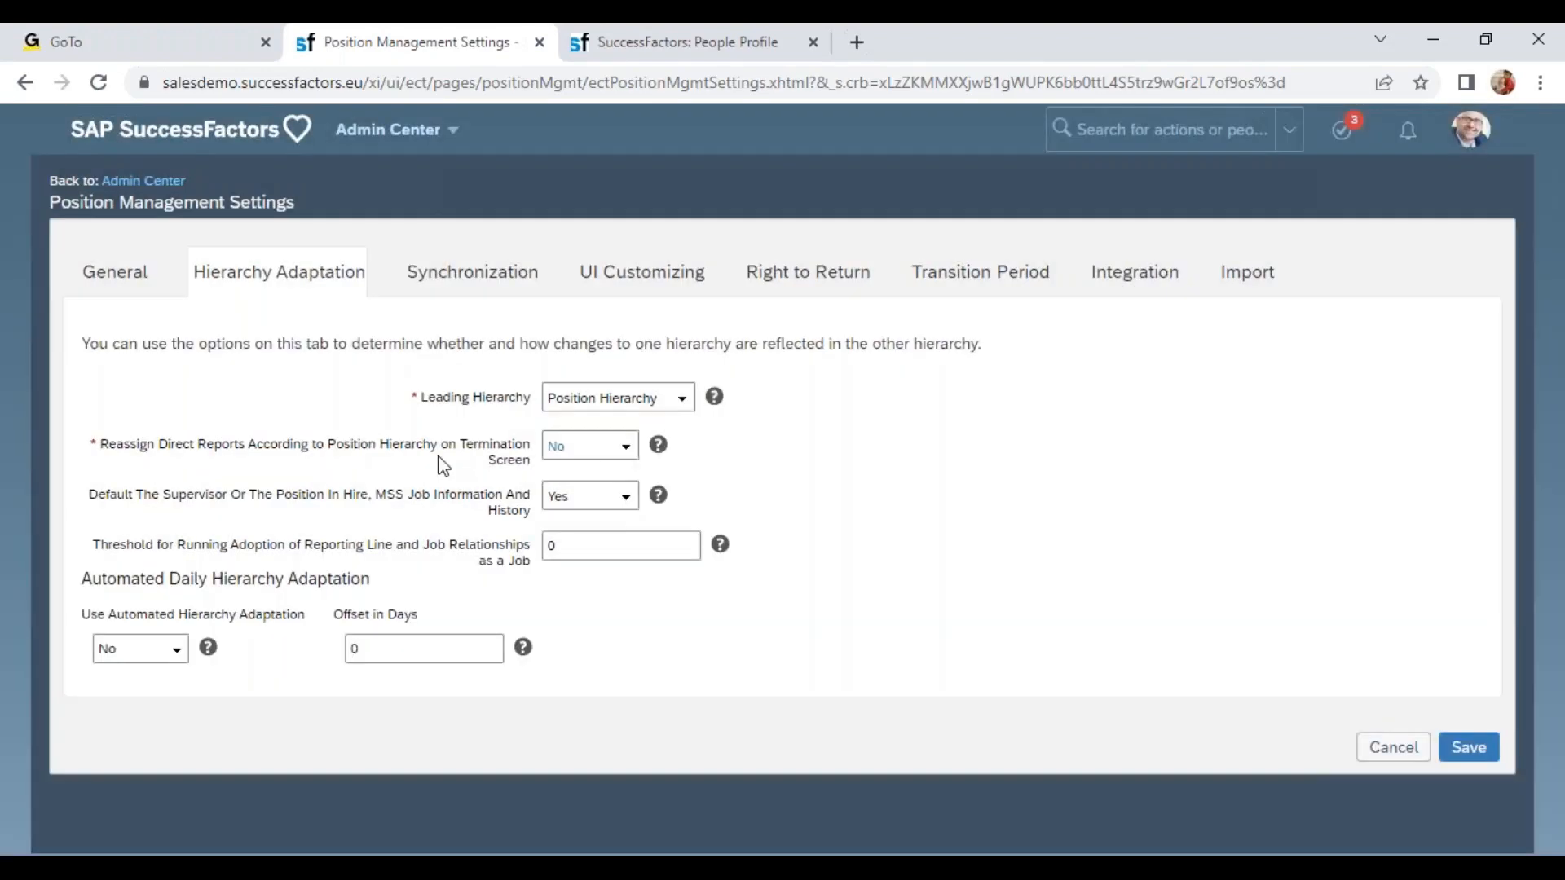
# Start a new Termination action on the employee's profile with termination date Nov 14, 2022.
pyautogui.click(607, 43)
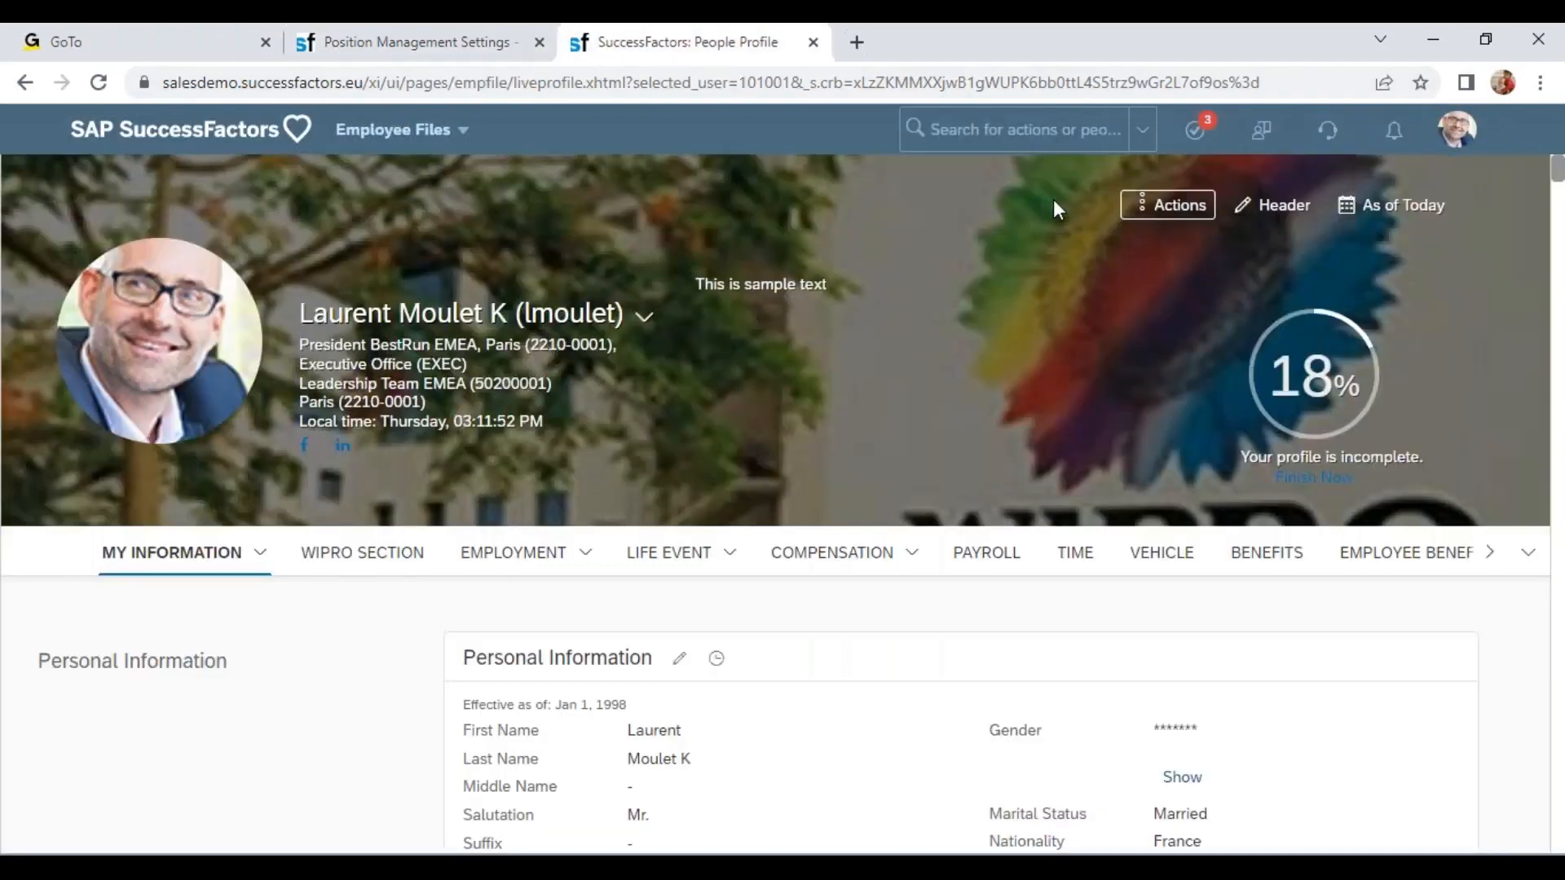
pyautogui.click(1162, 211)
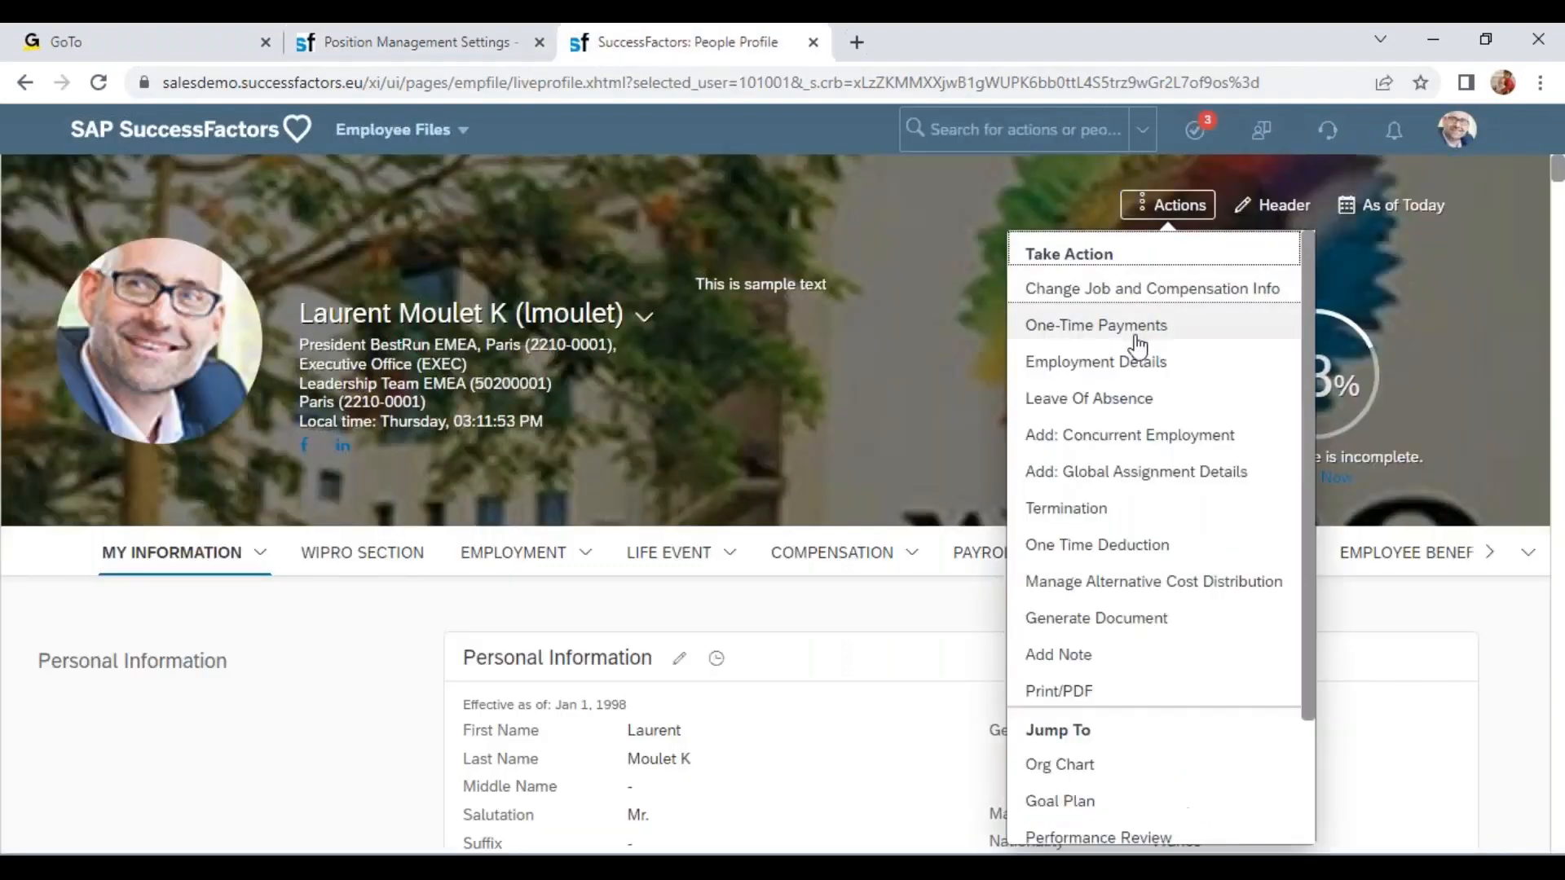
pyautogui.click(1121, 522)
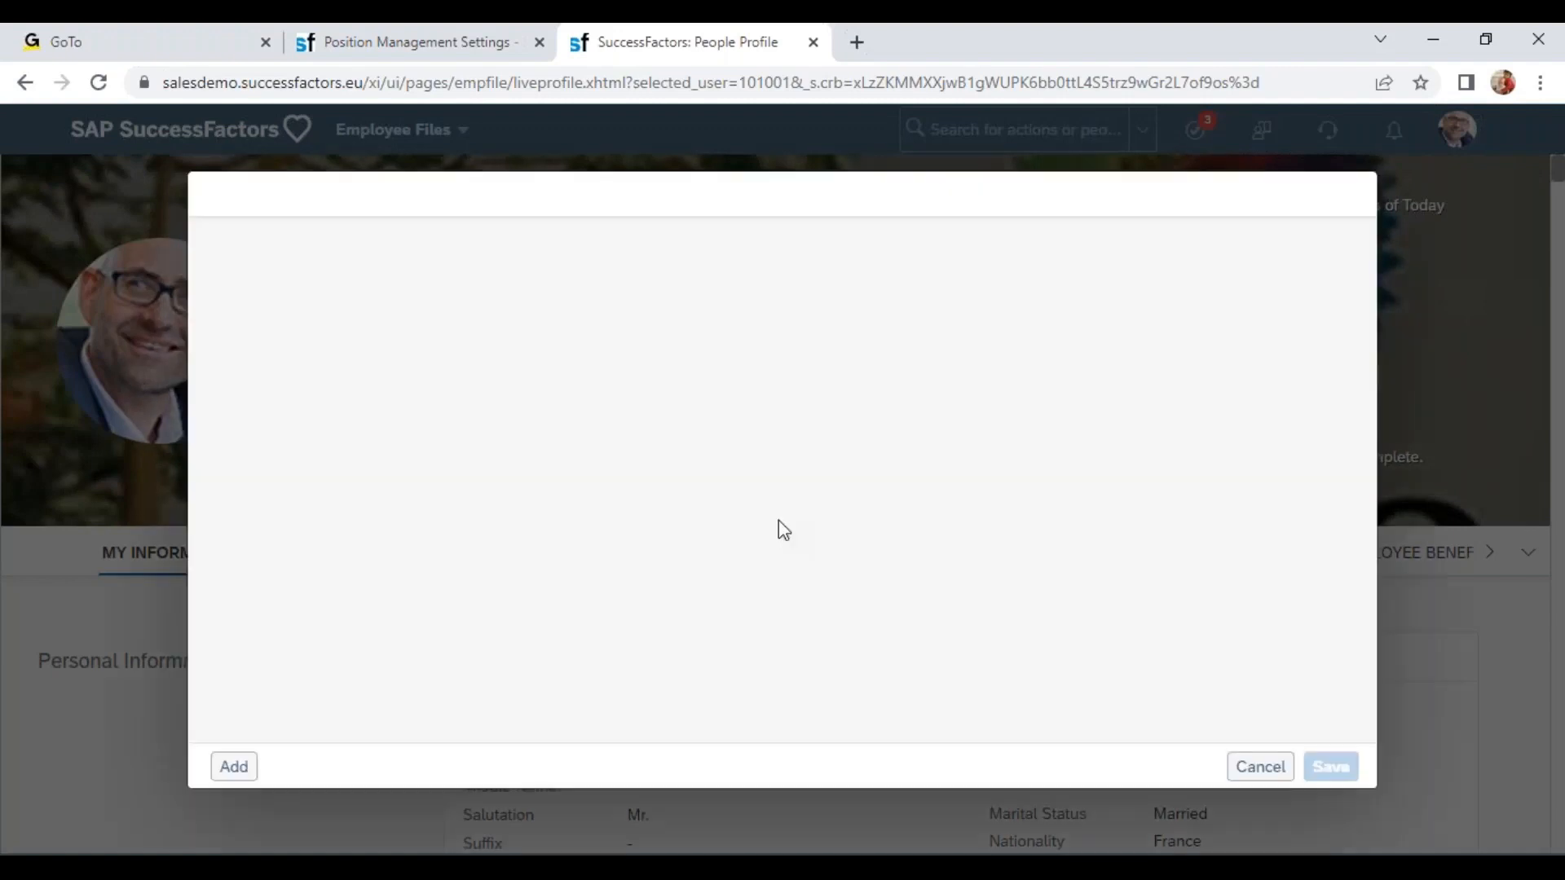
pyautogui.click(307, 292)
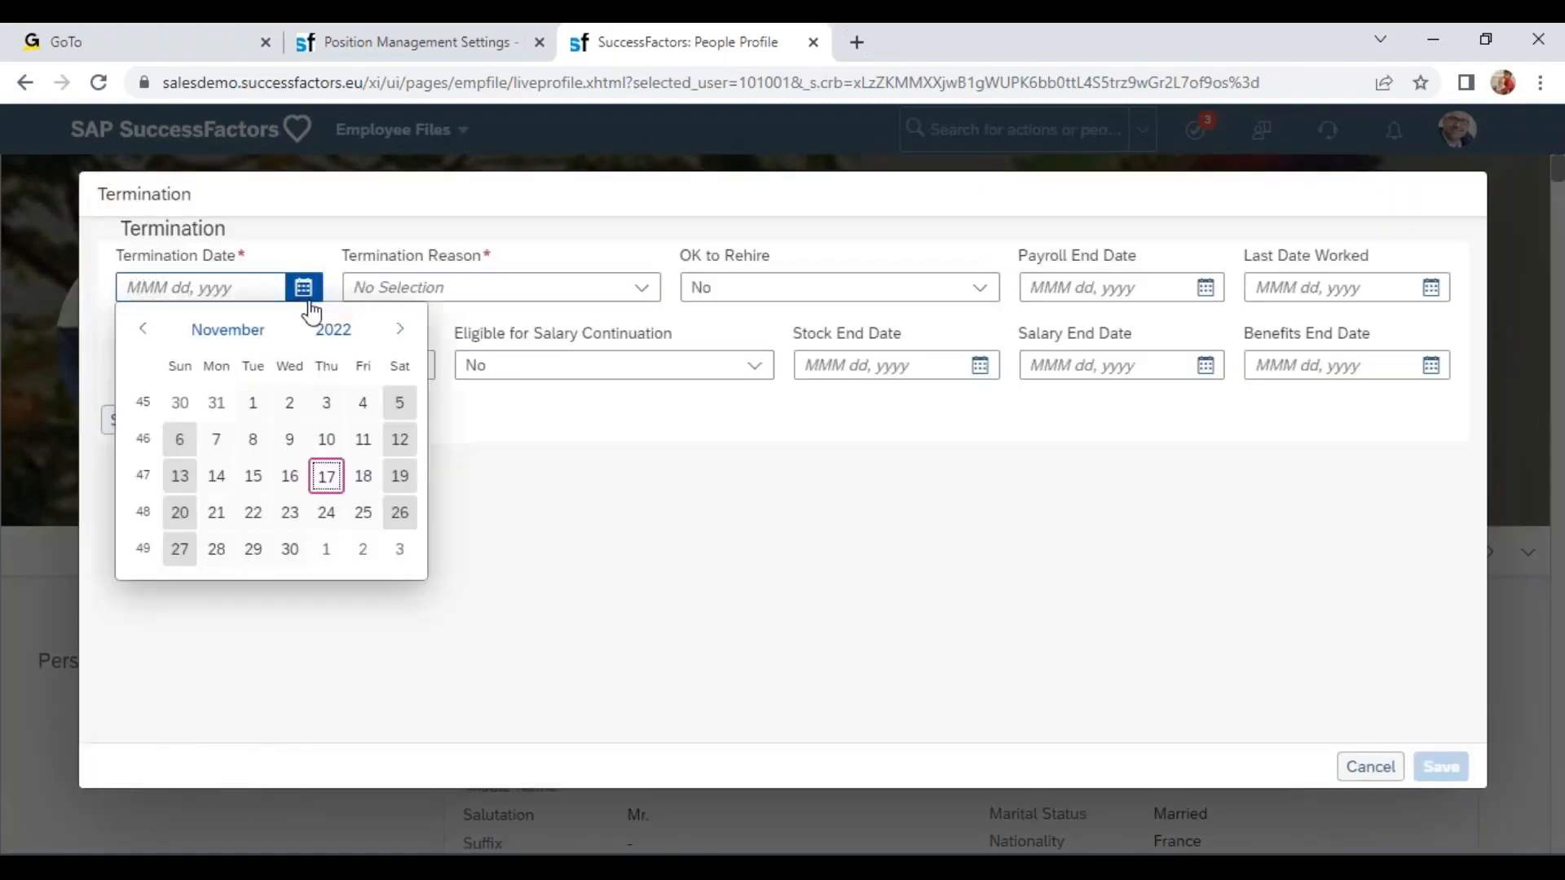
pyautogui.click(217, 479)
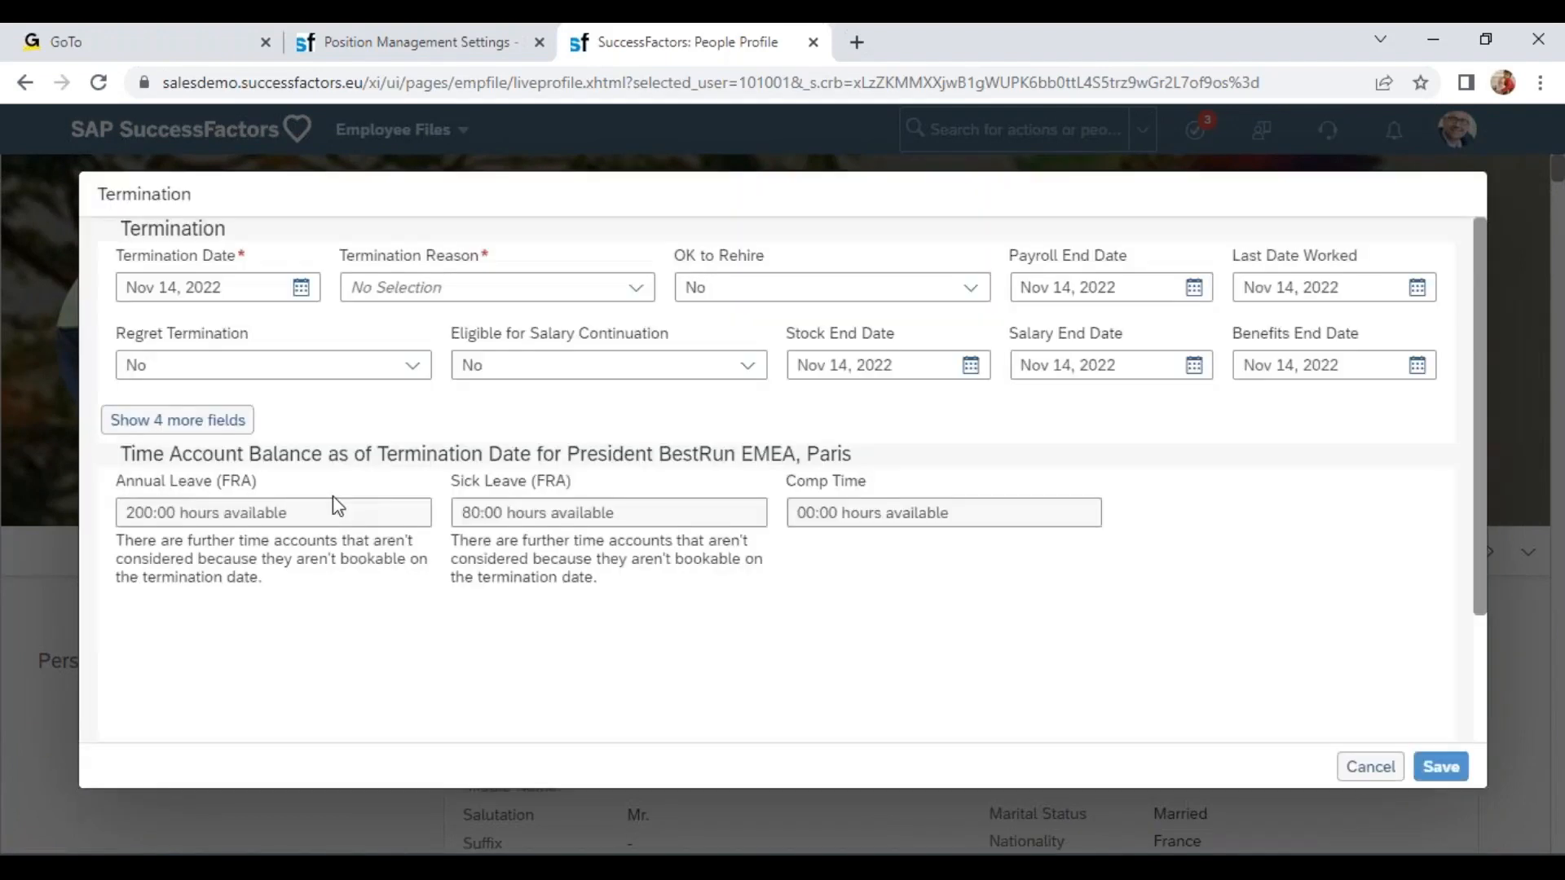
# Check the direct reports transfer options offered in the termination form.
pyautogui.scroll(-2, 363, 660)
pyautogui.moveTo(122, 667); pyautogui.dragTo(455, 669)
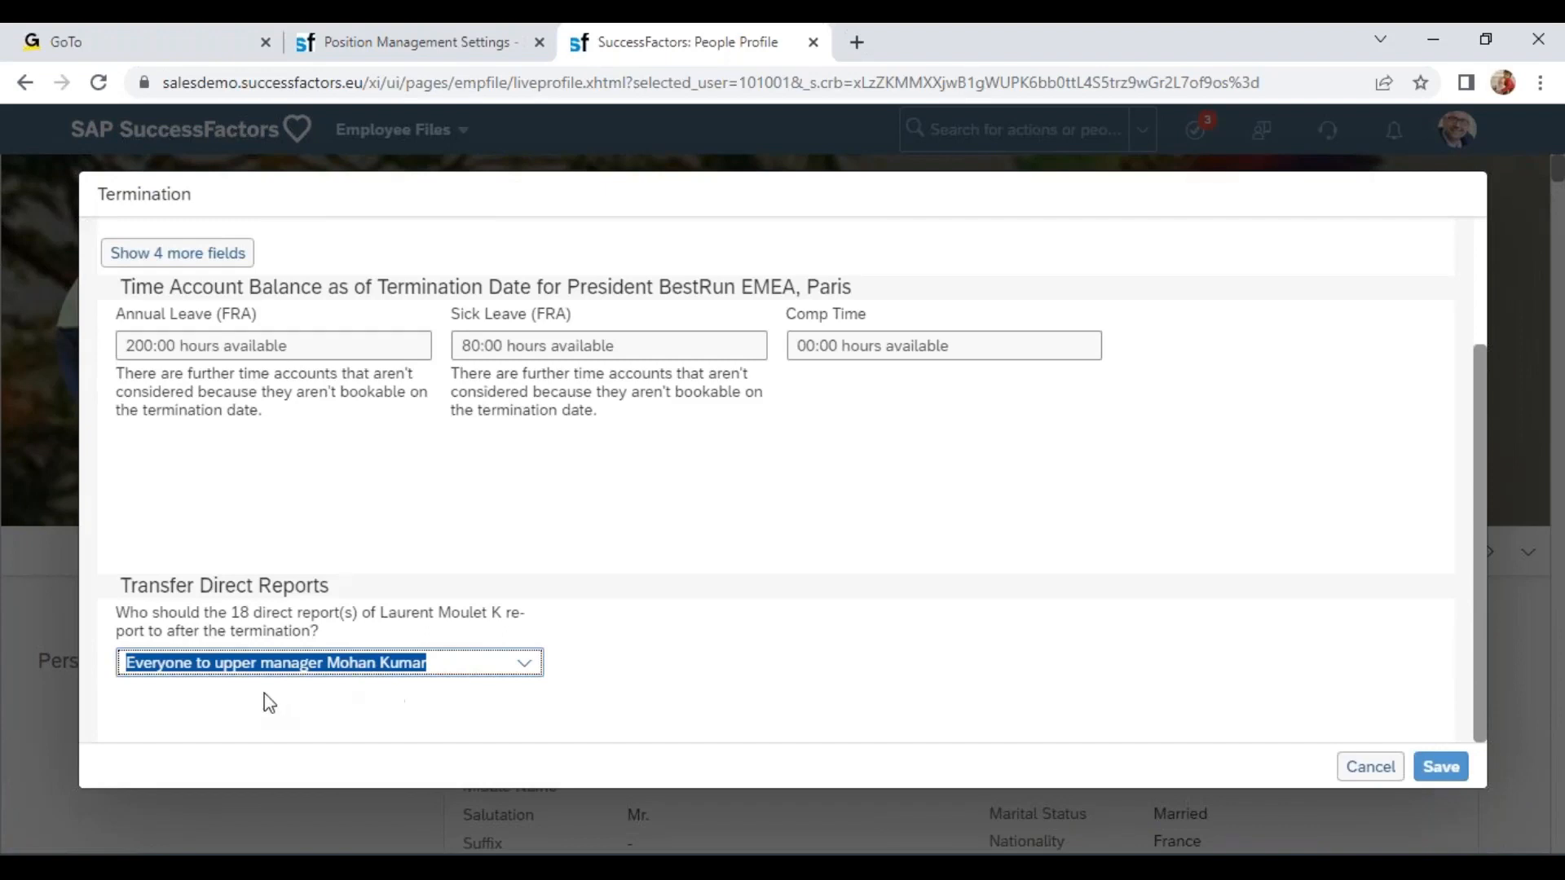
pyautogui.click(525, 664)
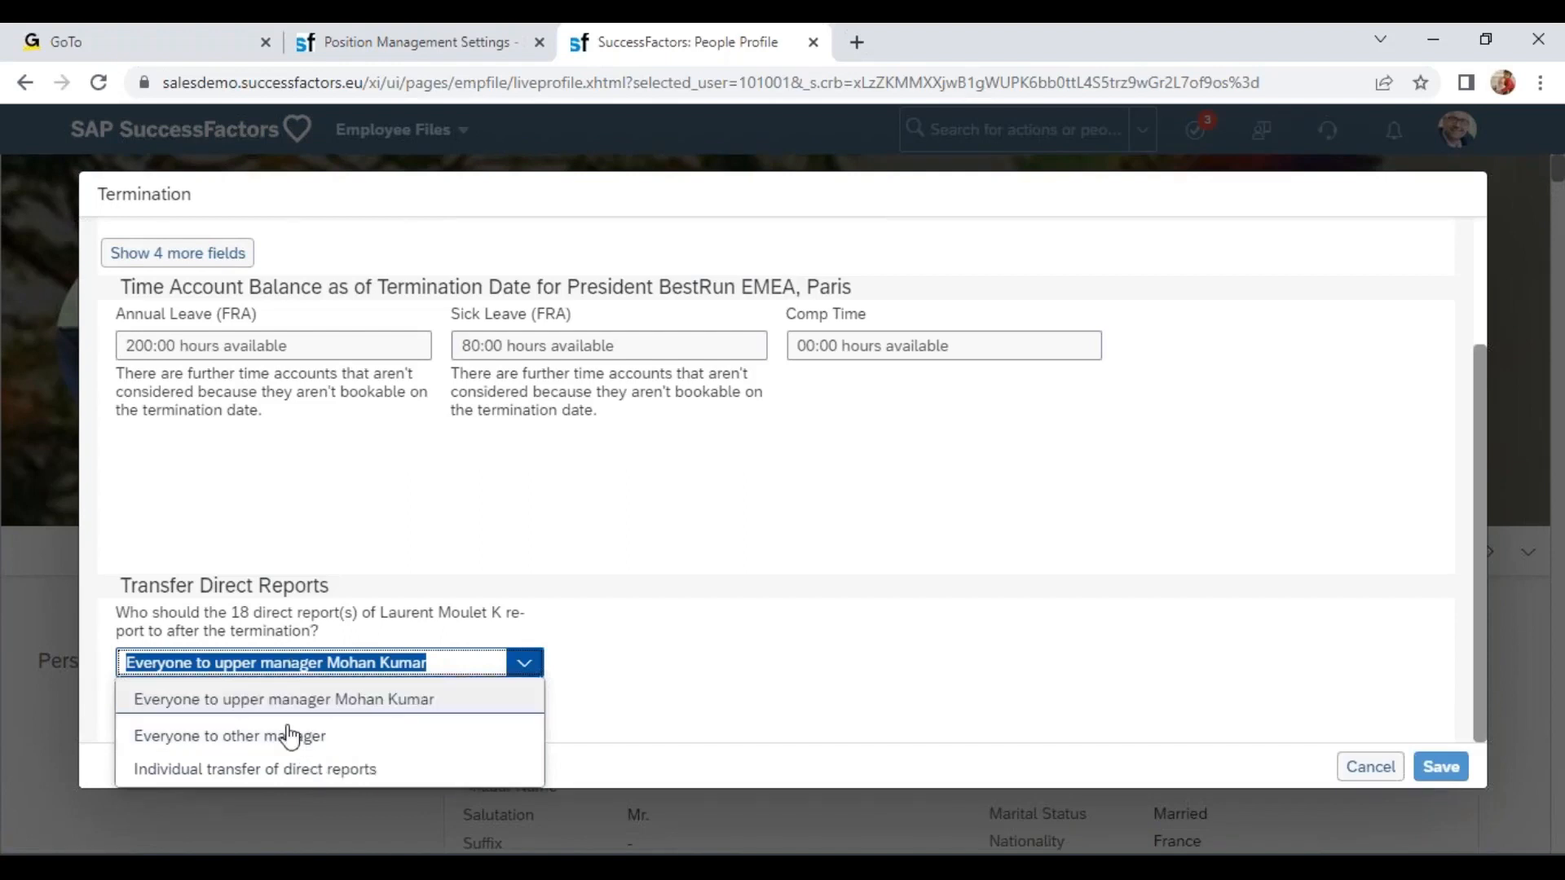
# Change the termination-screen direct reports reassignment setting to another option and save the settings.
pyautogui.click(489, 39)
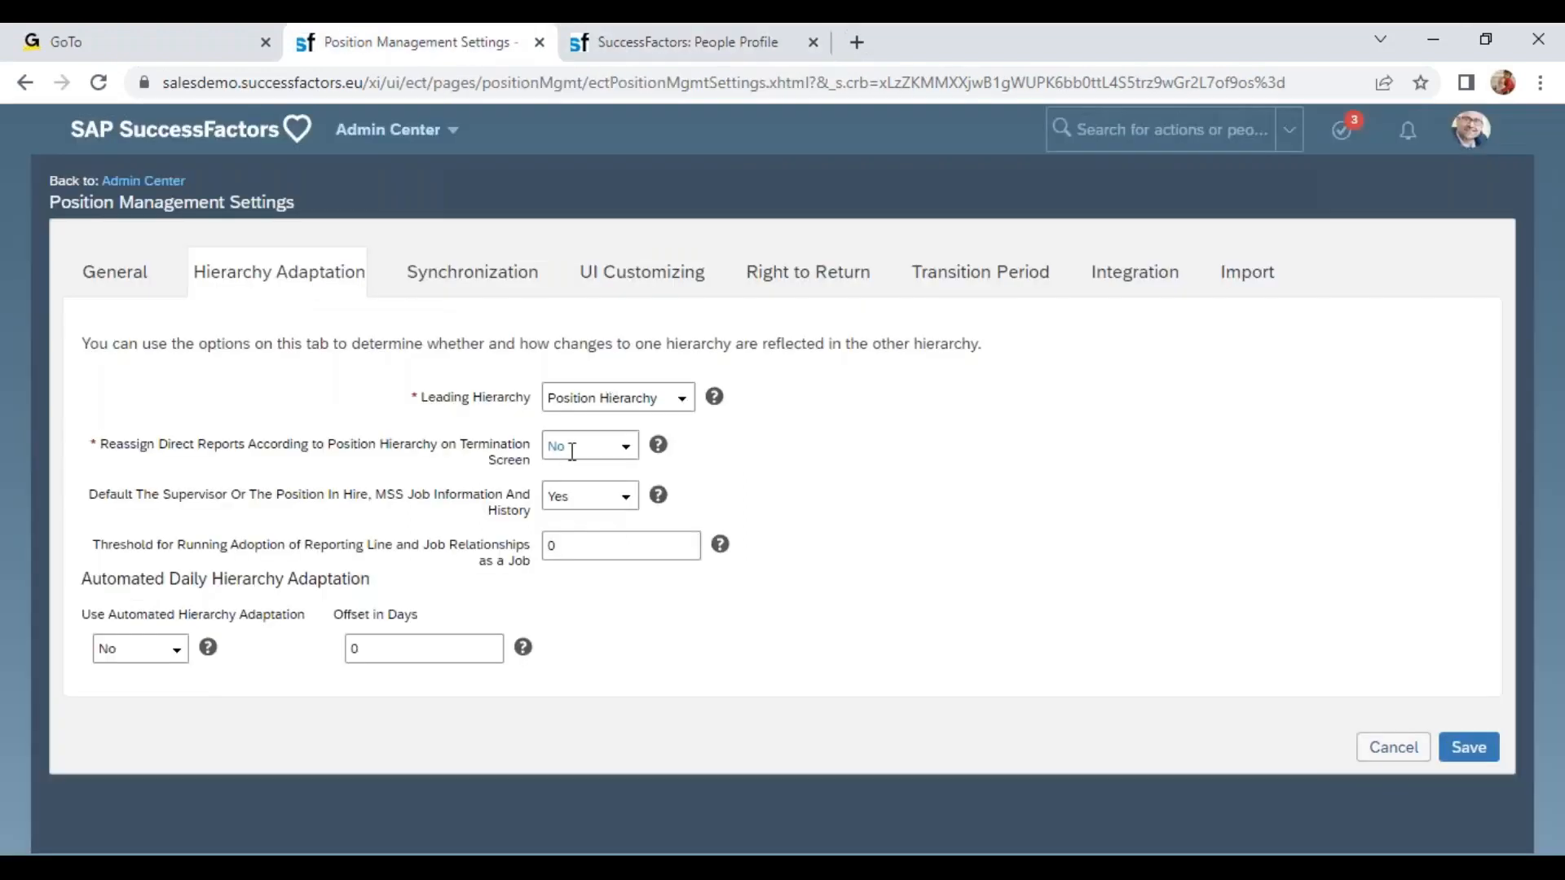
pyautogui.click(625, 449)
pyautogui.click(613, 522)
pyautogui.click(1469, 747)
# Discard the open termination and start a new Termination action with termination date Nov 14, 2022.
pyautogui.click(646, 43)
pyautogui.click(1370, 767)
pyautogui.click(845, 537)
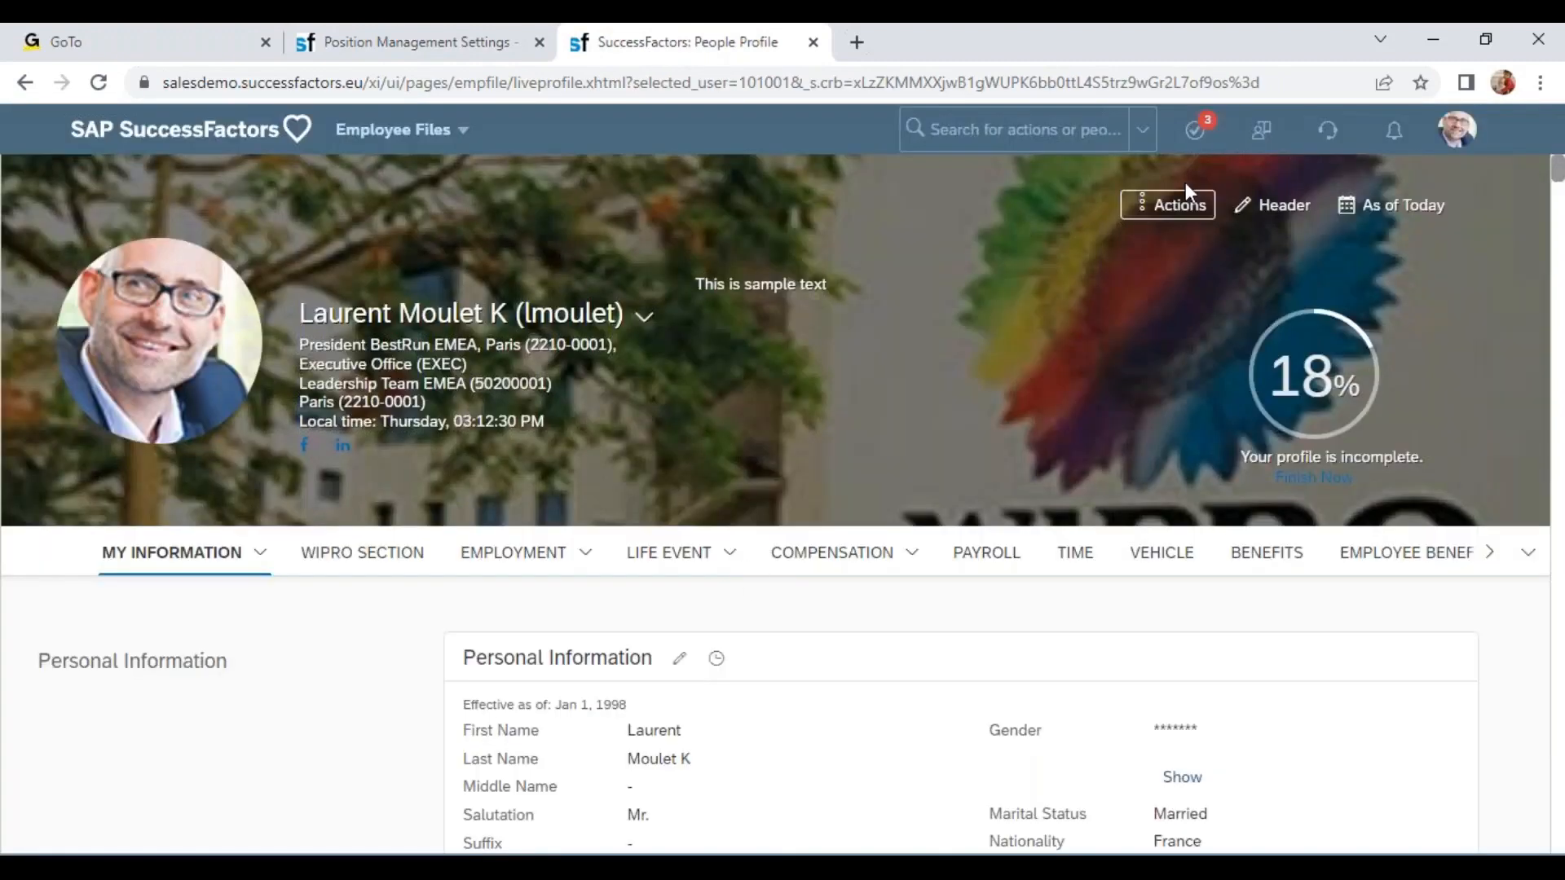
pyautogui.click(1177, 204)
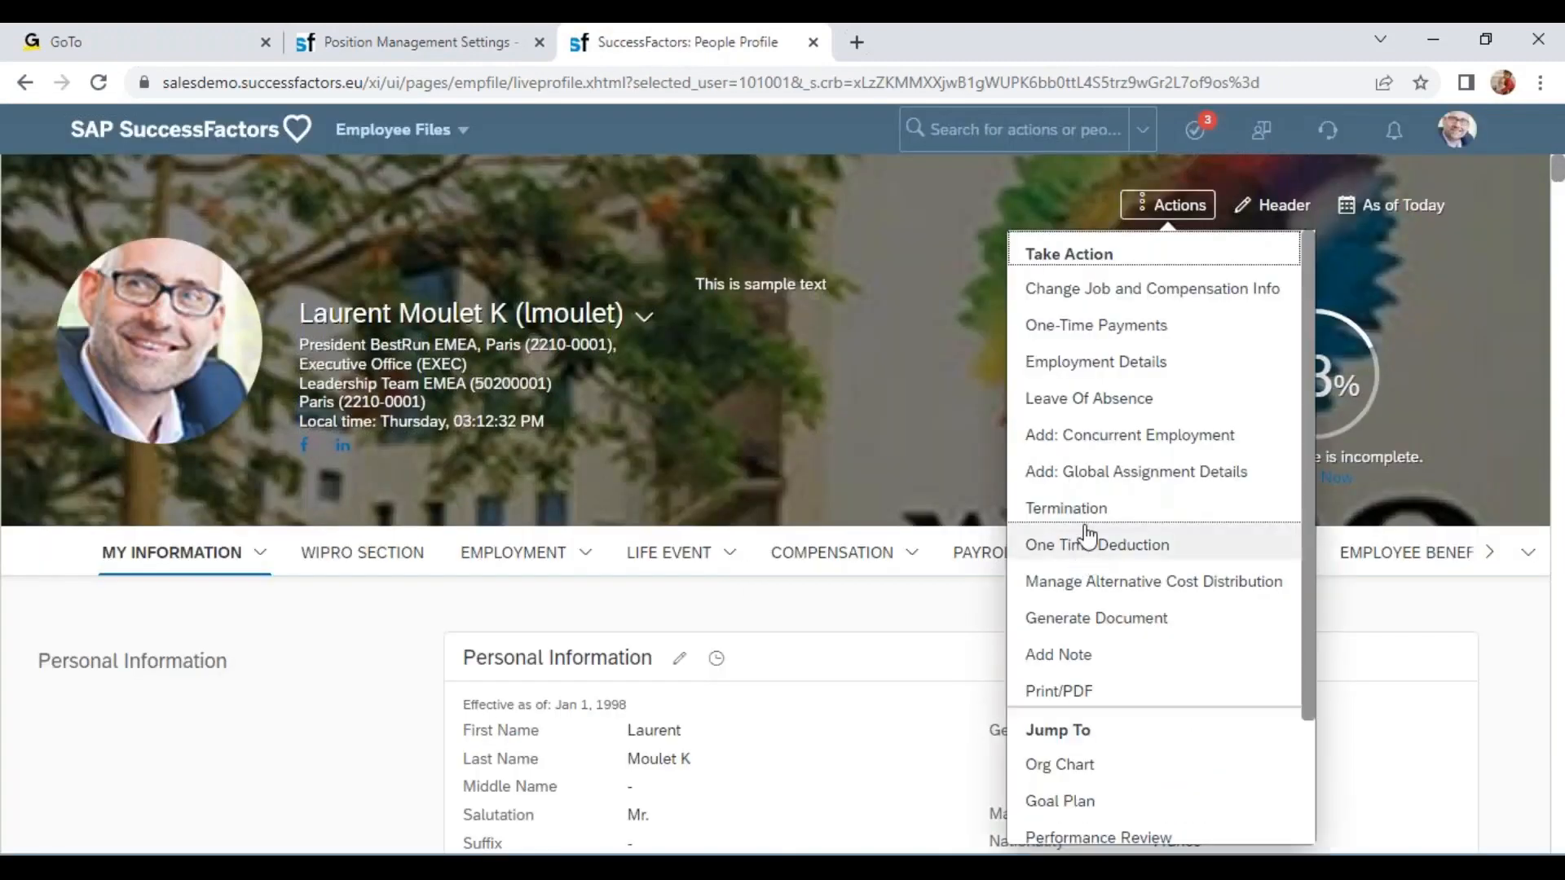
pyautogui.click(1088, 511)
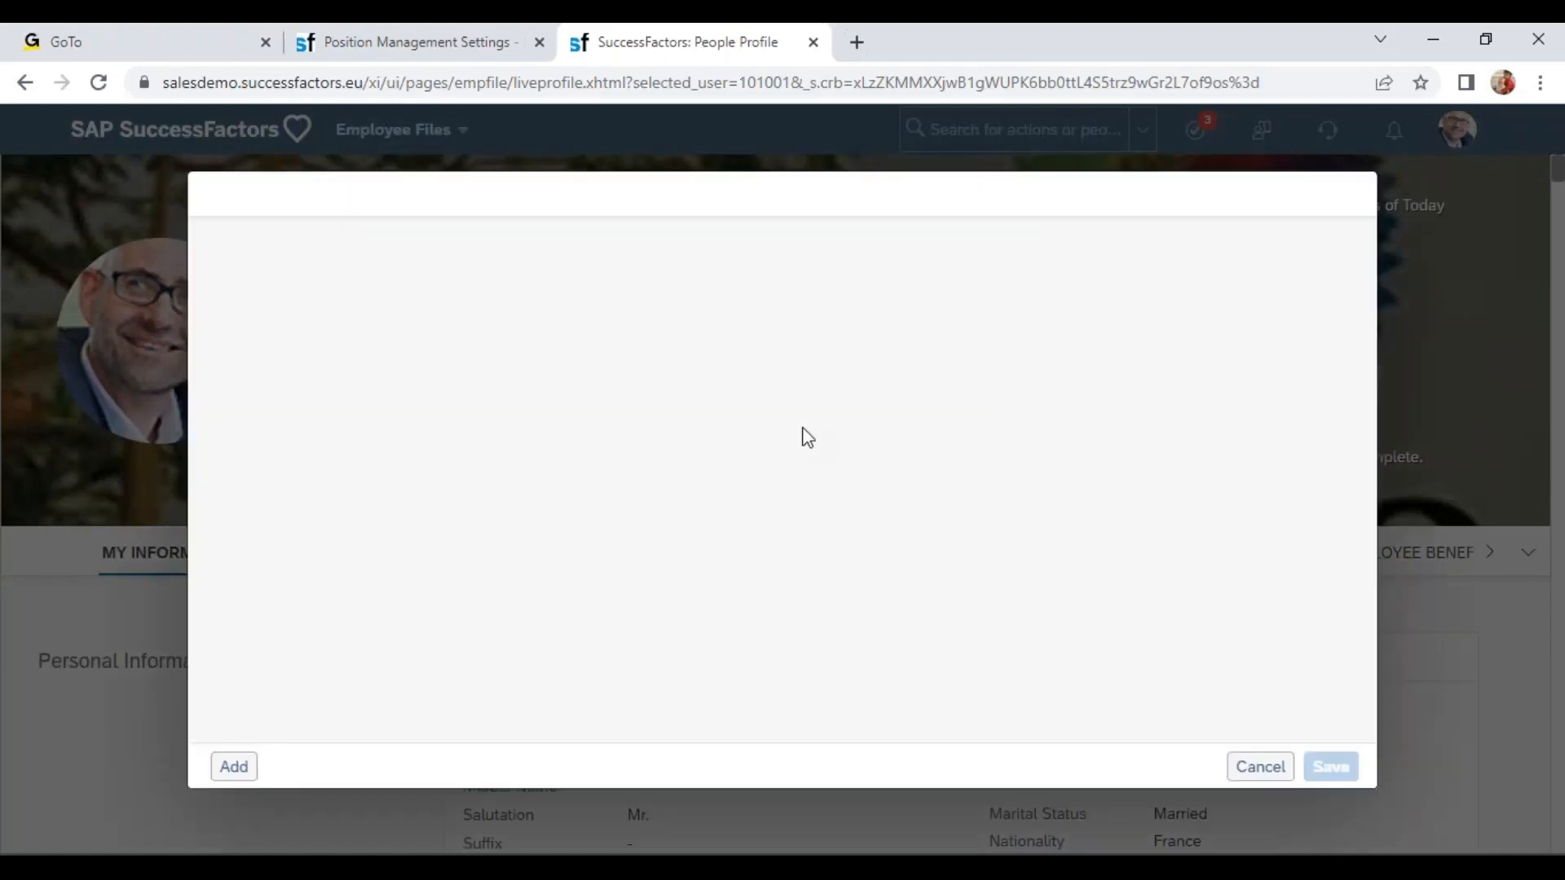
pyautogui.click(177, 420)
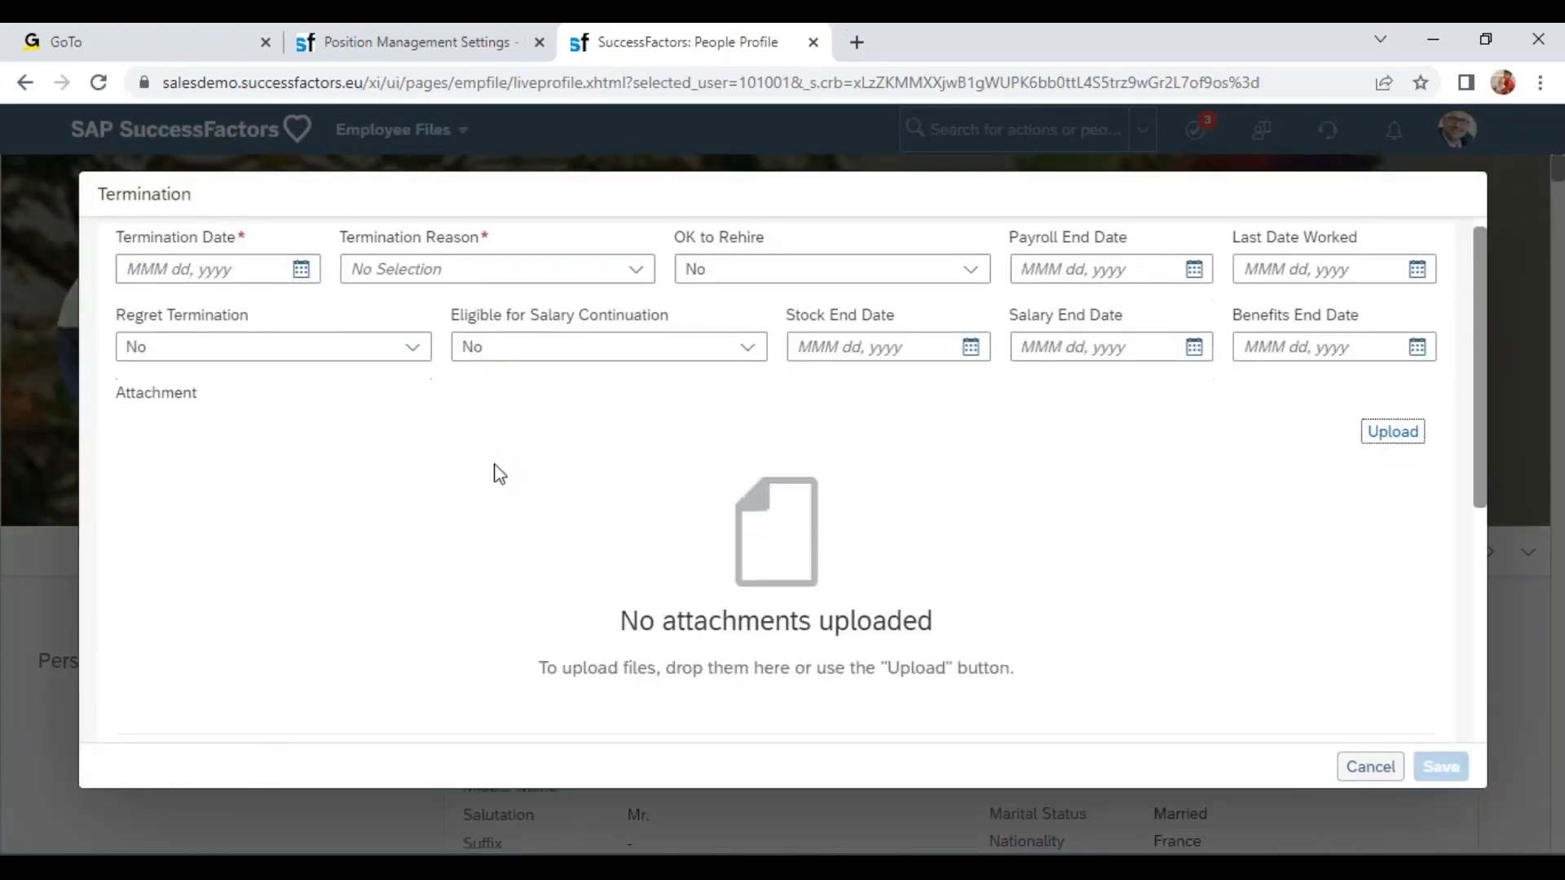
pyautogui.scroll(-5, 492, 471)
pyautogui.scroll(5, 364, 505)
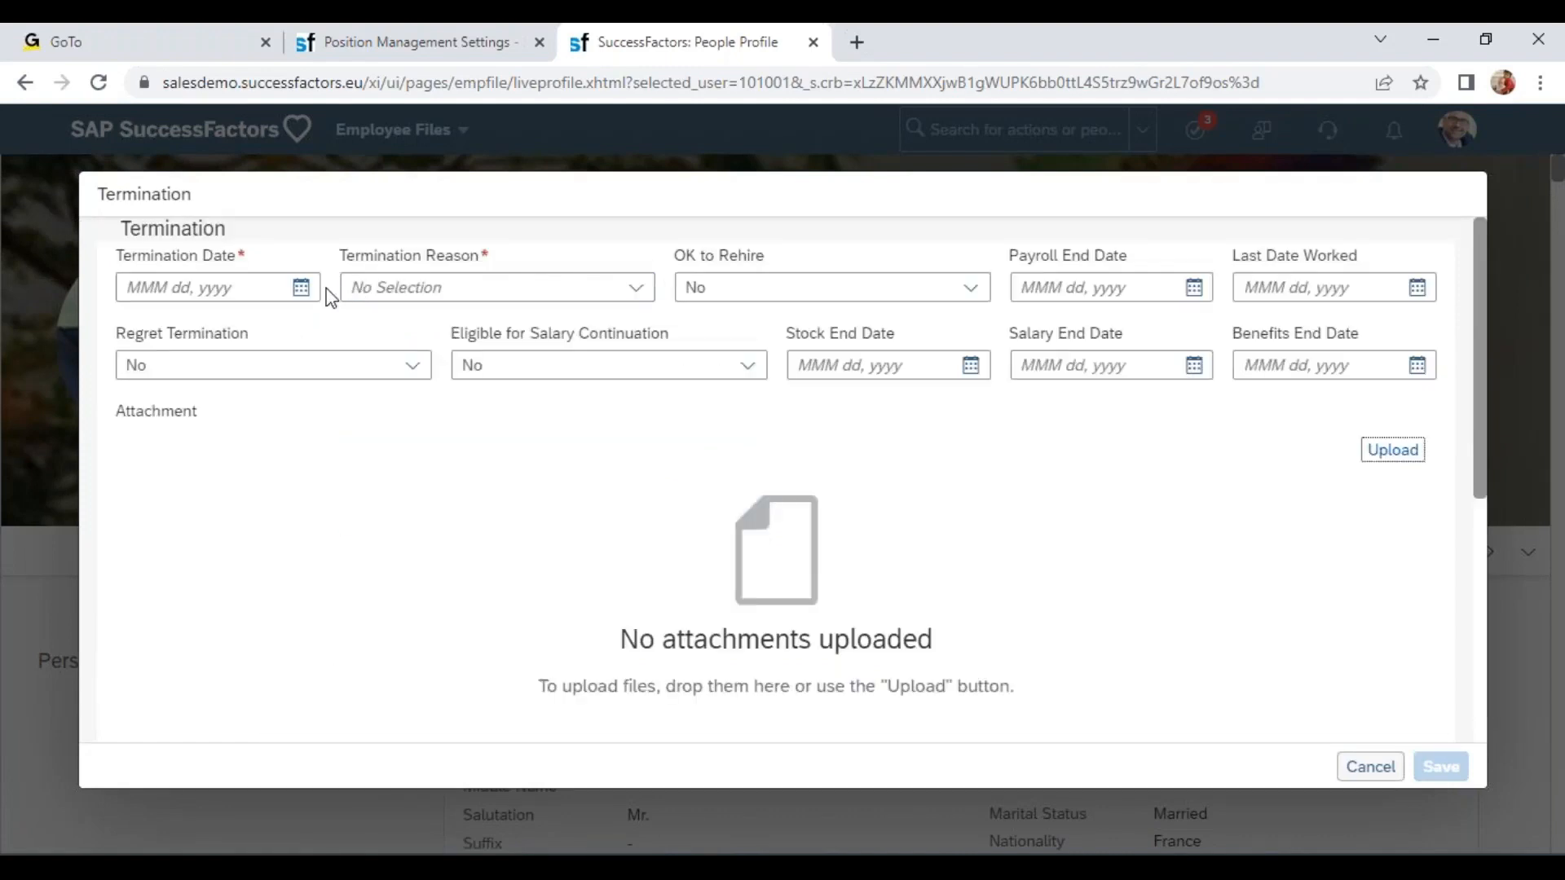
pyautogui.click(300, 287)
pyautogui.click(217, 477)
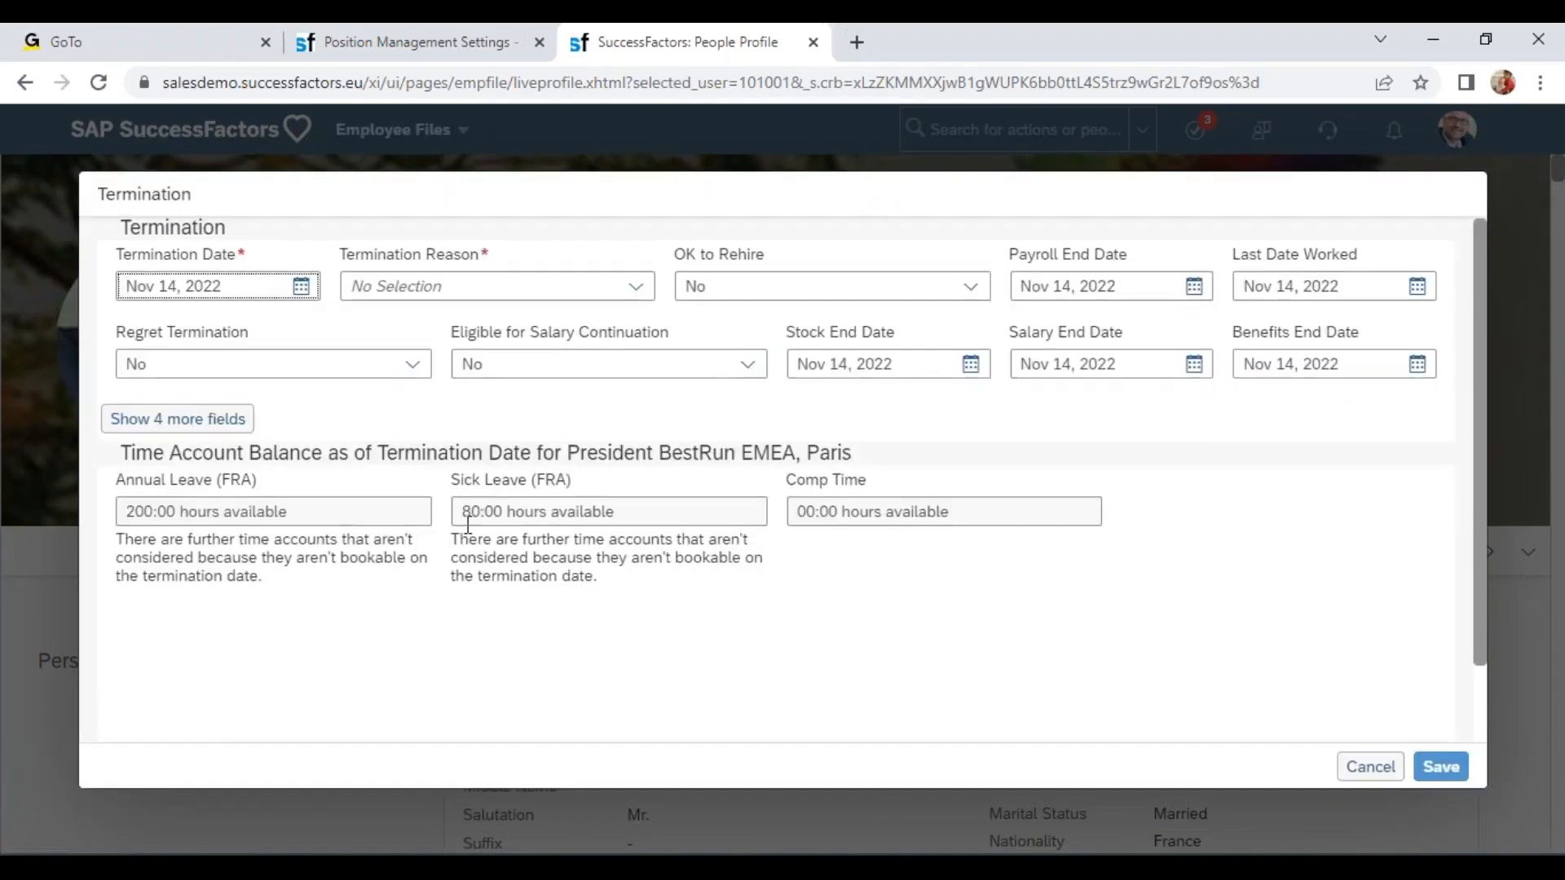
# Read the Transfer Direct Reports section of the termination form.
pyautogui.scroll(-1, 196, 671)
pyautogui.moveTo(125, 657); pyautogui.dragTo(308, 709)
pyautogui.click(256, 723)
pyautogui.moveTo(152, 681); pyautogui.dragTo(391, 709)
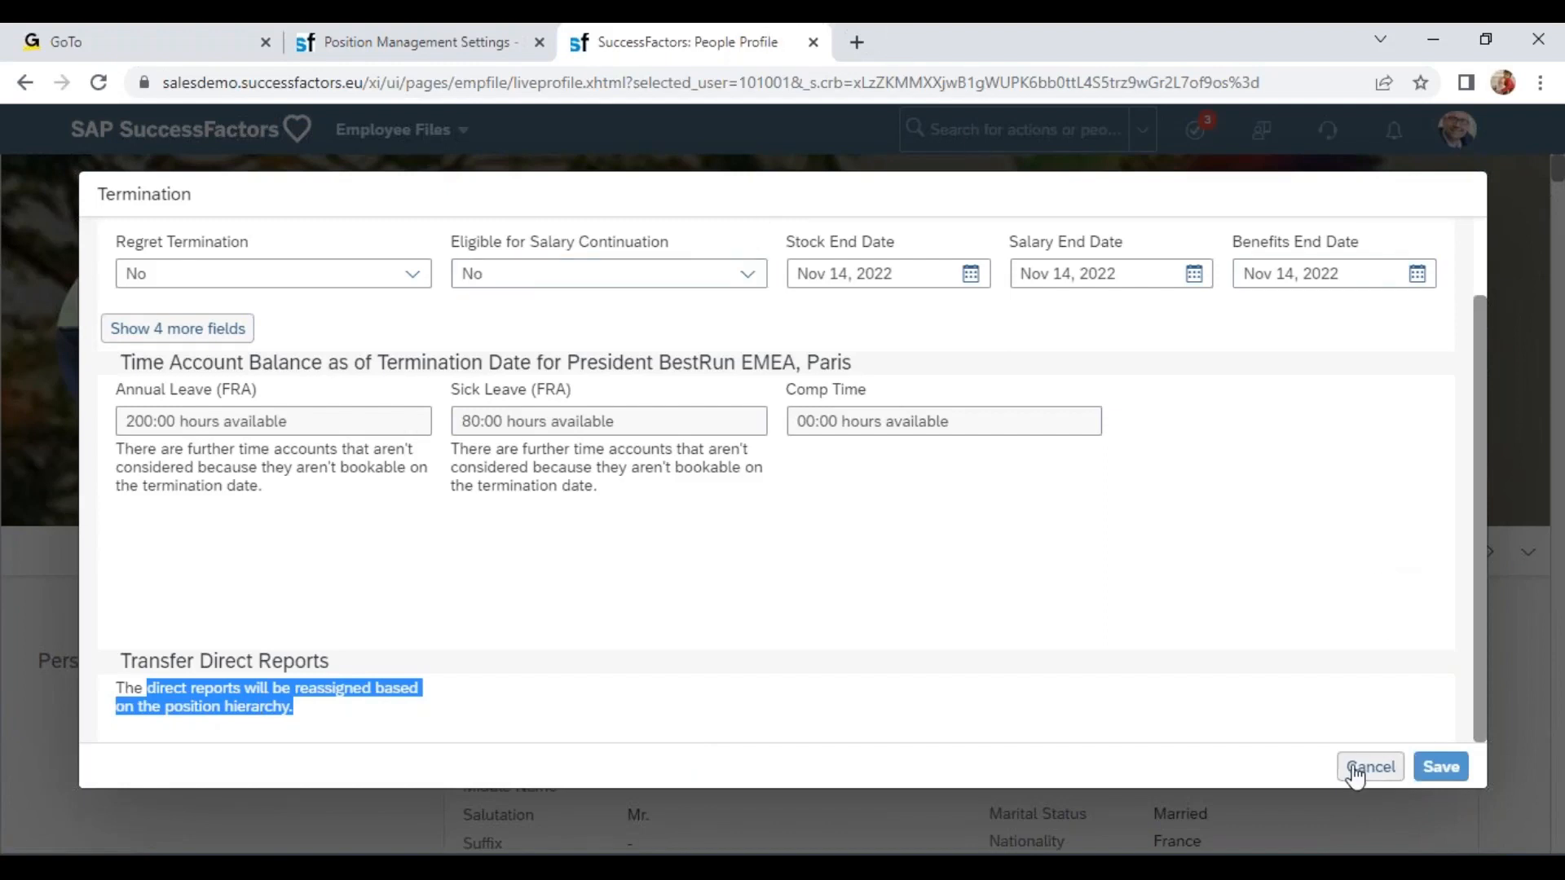
pyautogui.click(1181, 737)
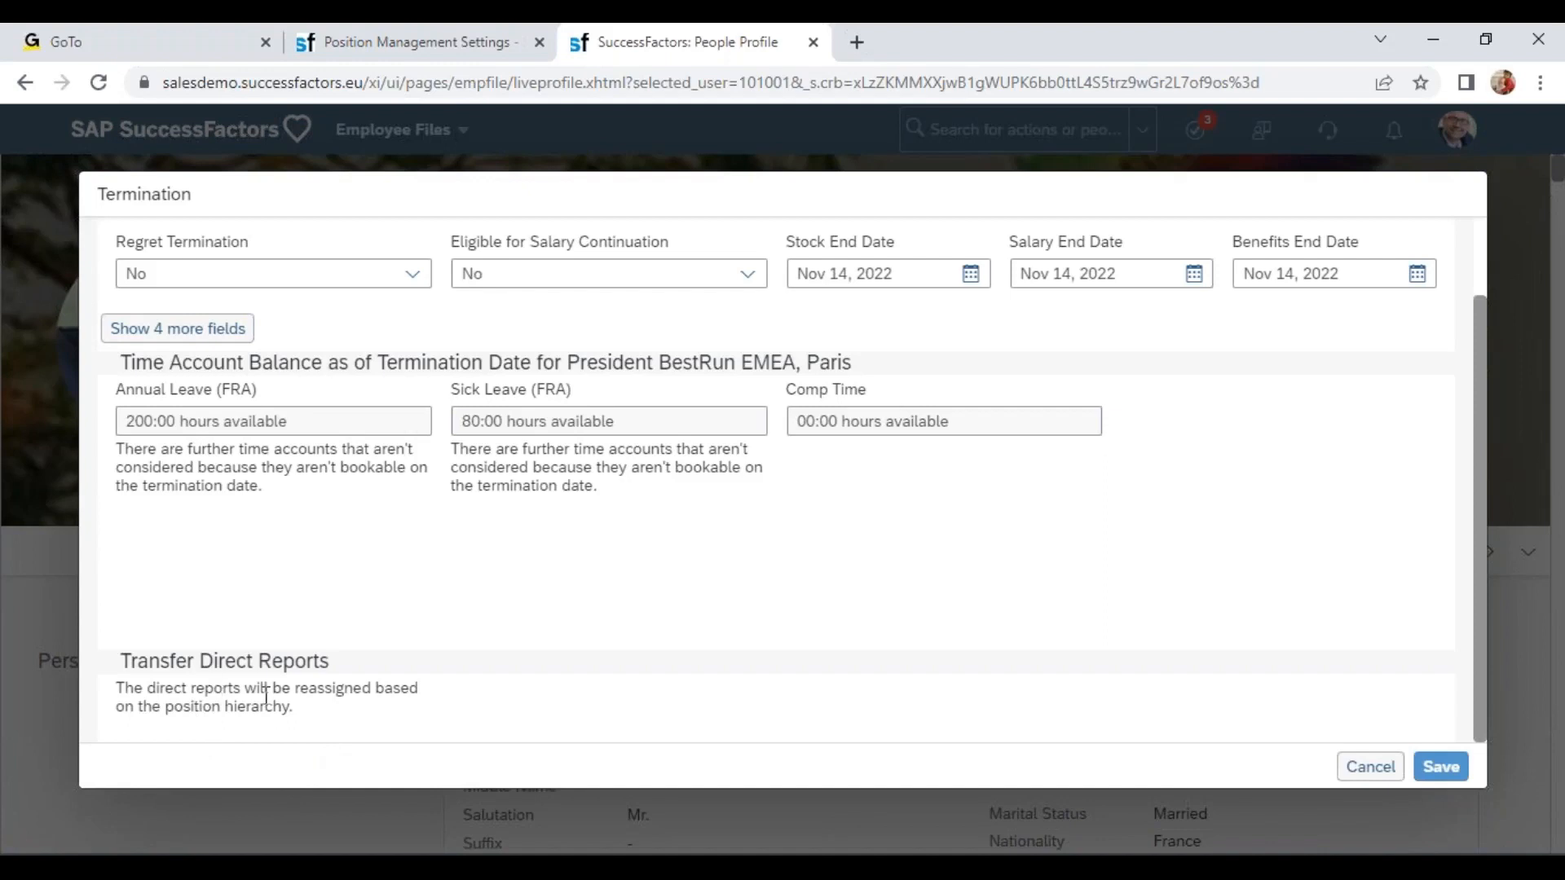
pyautogui.doubleClick(377, 689)
pyautogui.moveTo(163, 707); pyautogui.dragTo(330, 708)
# Switch to the training workbook and enter Position 1 and Position 2 in consecutive cells of column C.
pyautogui.hotkey('alt', 'Tab')
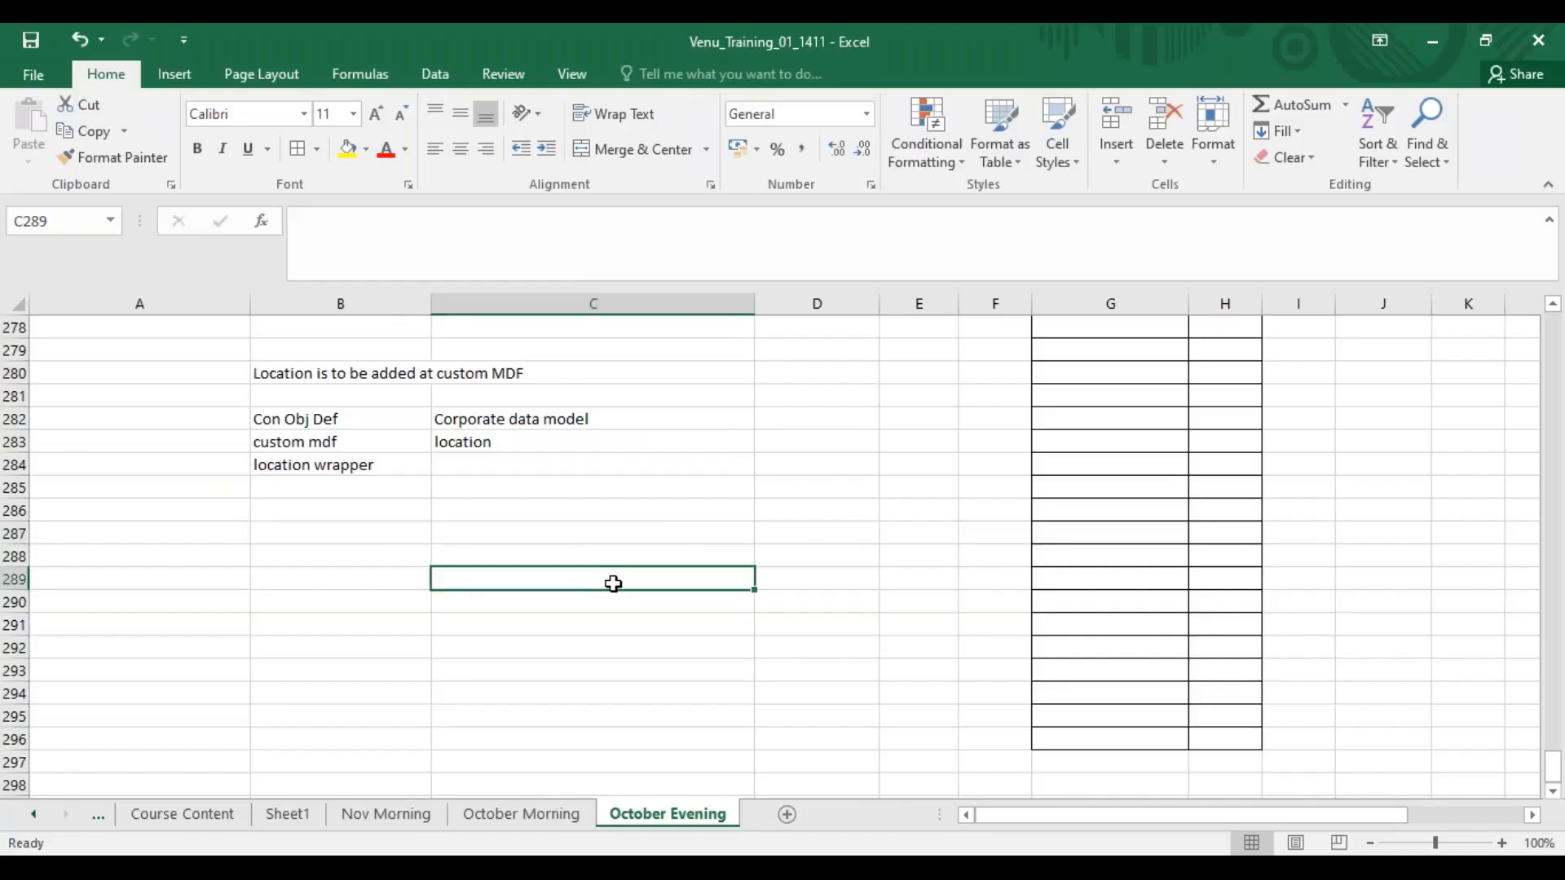
pyautogui.write('Position 1')
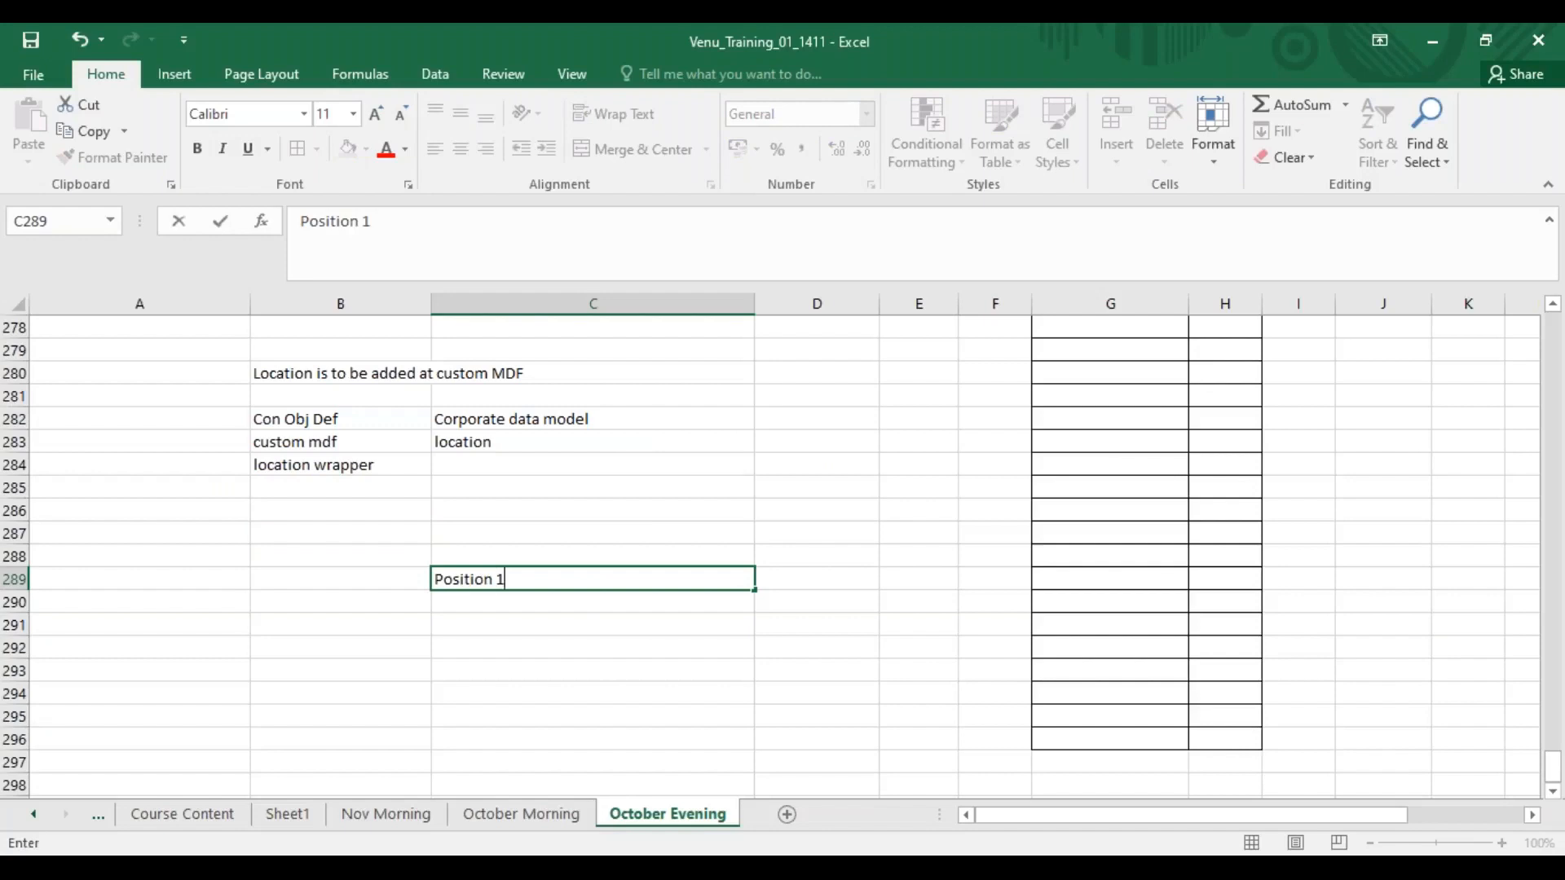
pyautogui.press('Return')
pyautogui.write('Po')
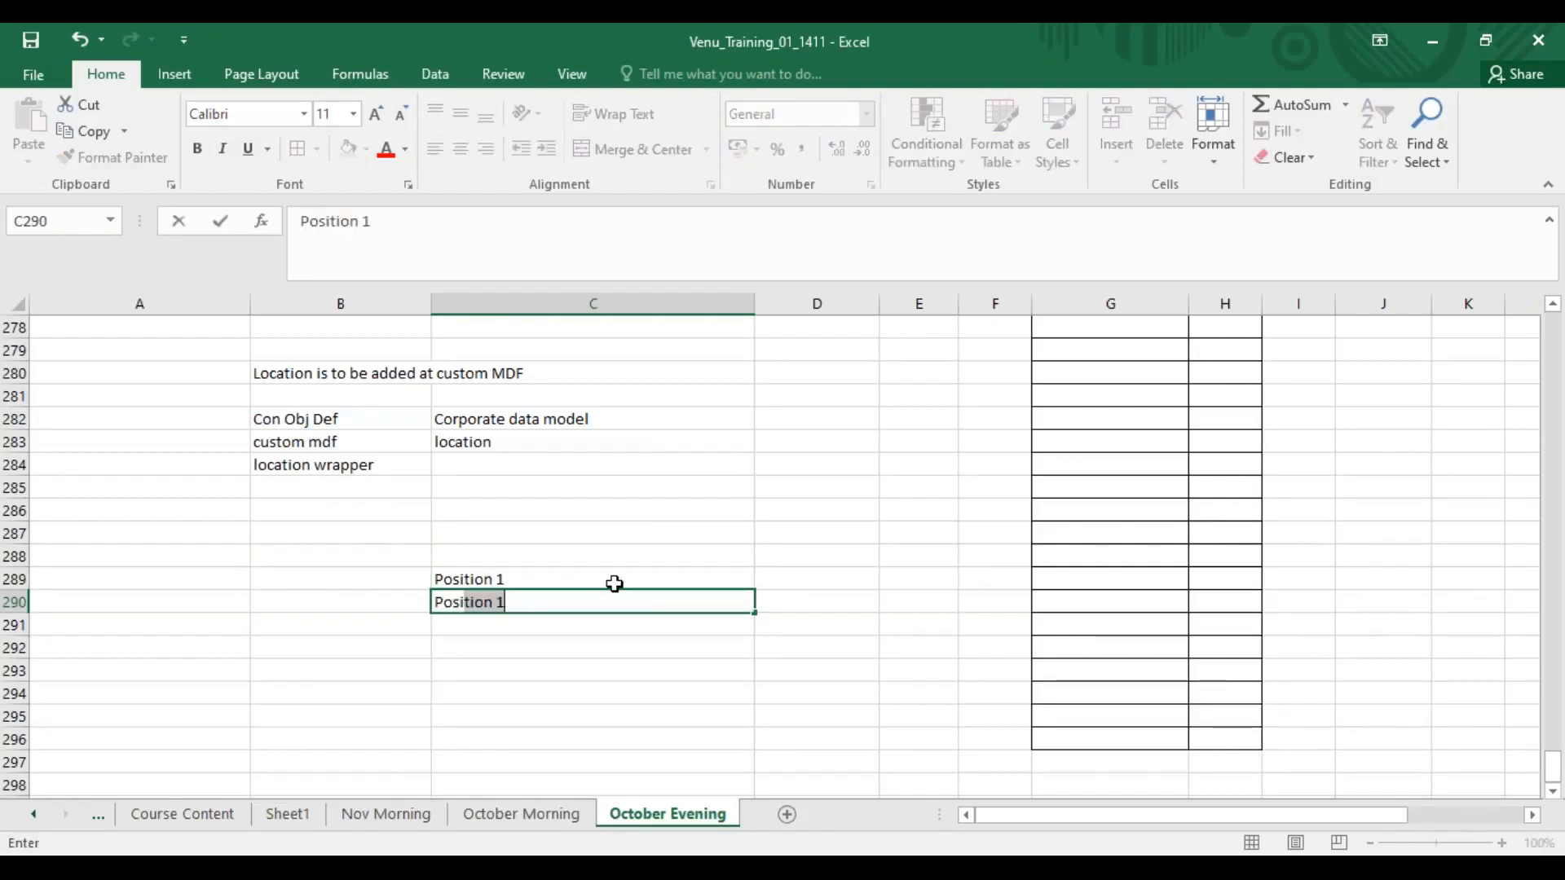
pyautogui.write('sition 2')
pyautogui.press('Return')
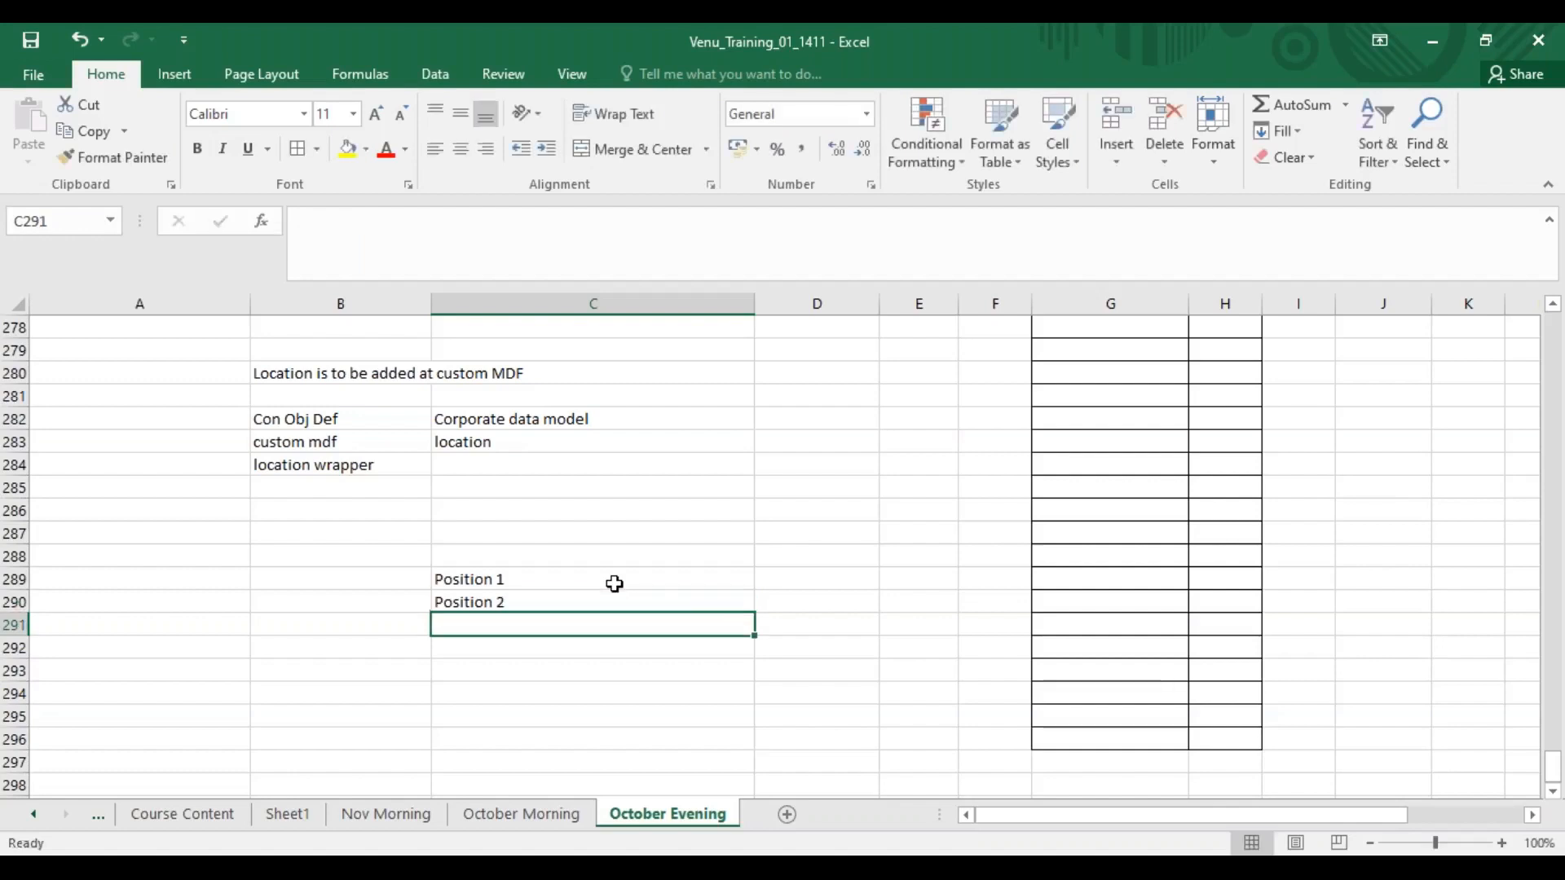
# Fill the position series down the column to Position 5.
pyautogui.click(614, 583)
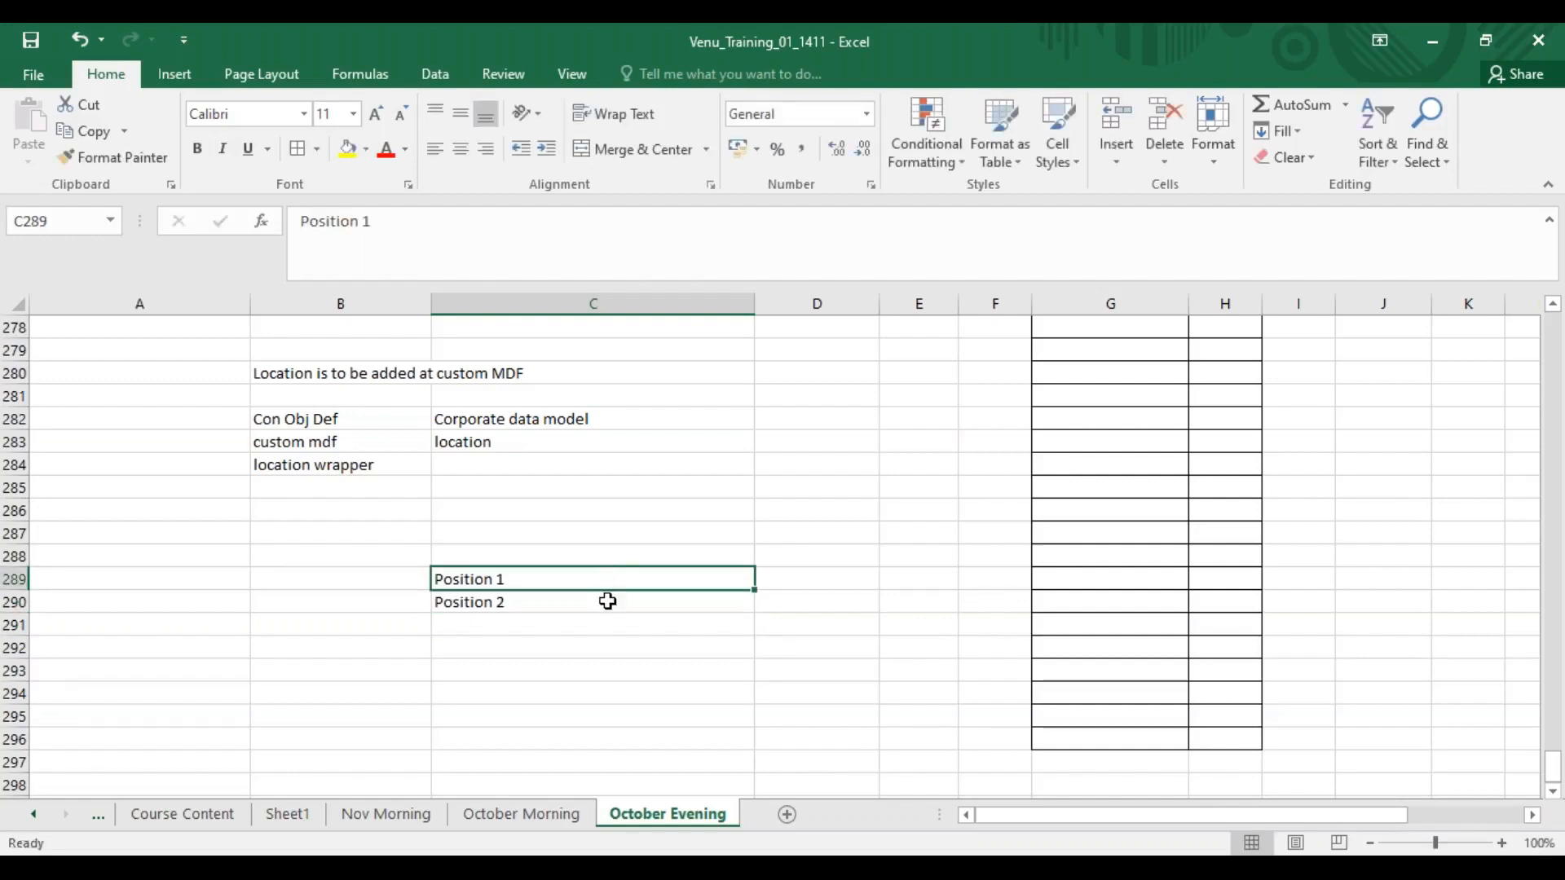
pyautogui.hotkey('shift', 'Down')
pyautogui.moveTo(754, 612); pyautogui.dragTo(753, 681)
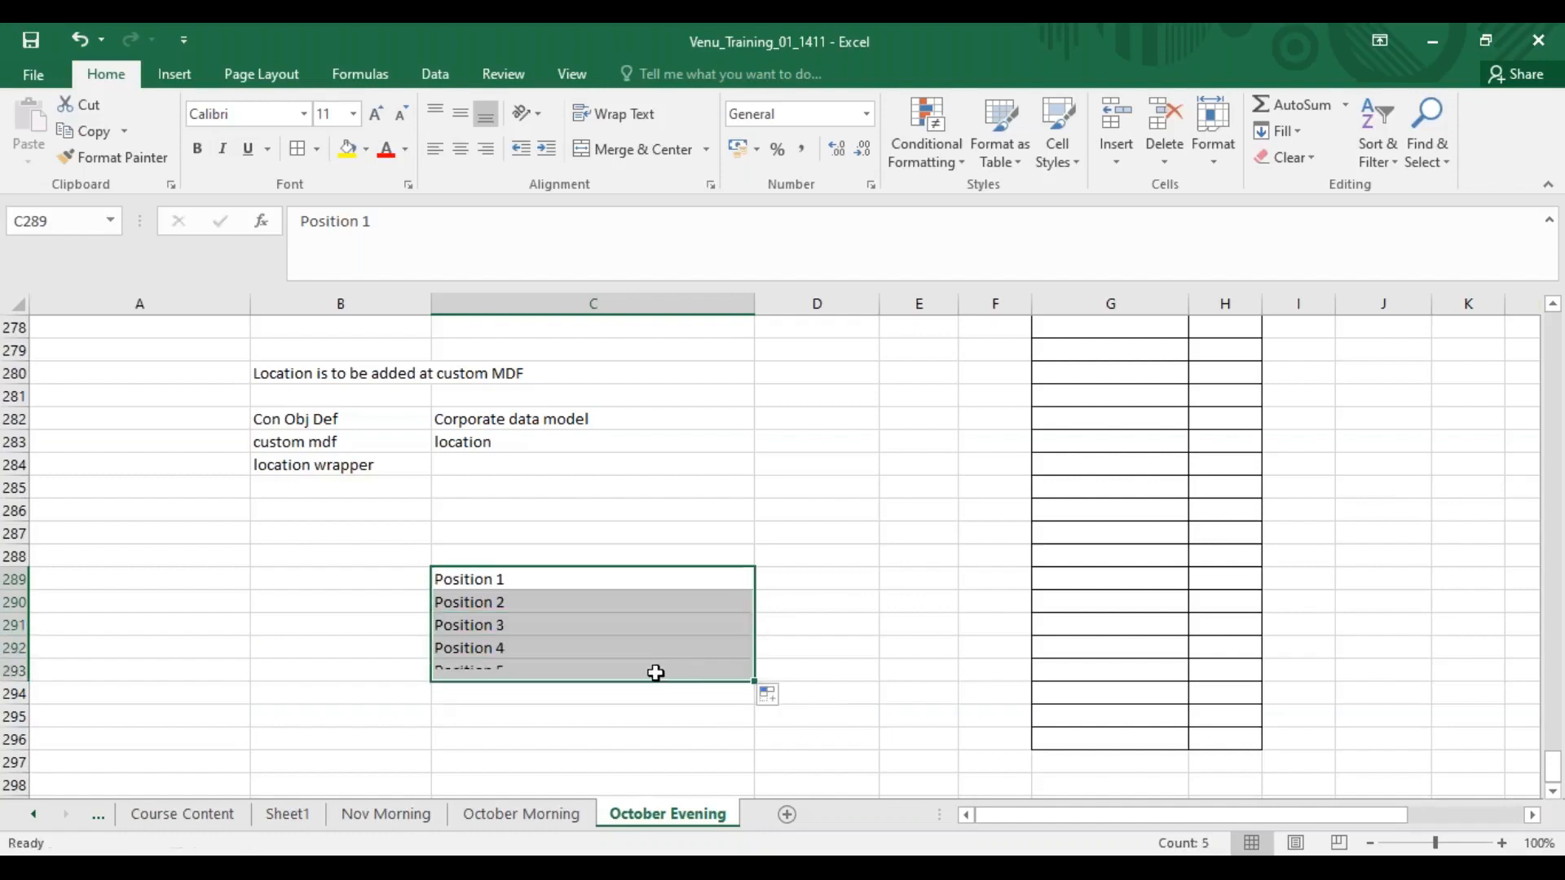
# Copy Position 4 into the cell to the left of Position 3.
pyautogui.click(391, 629)
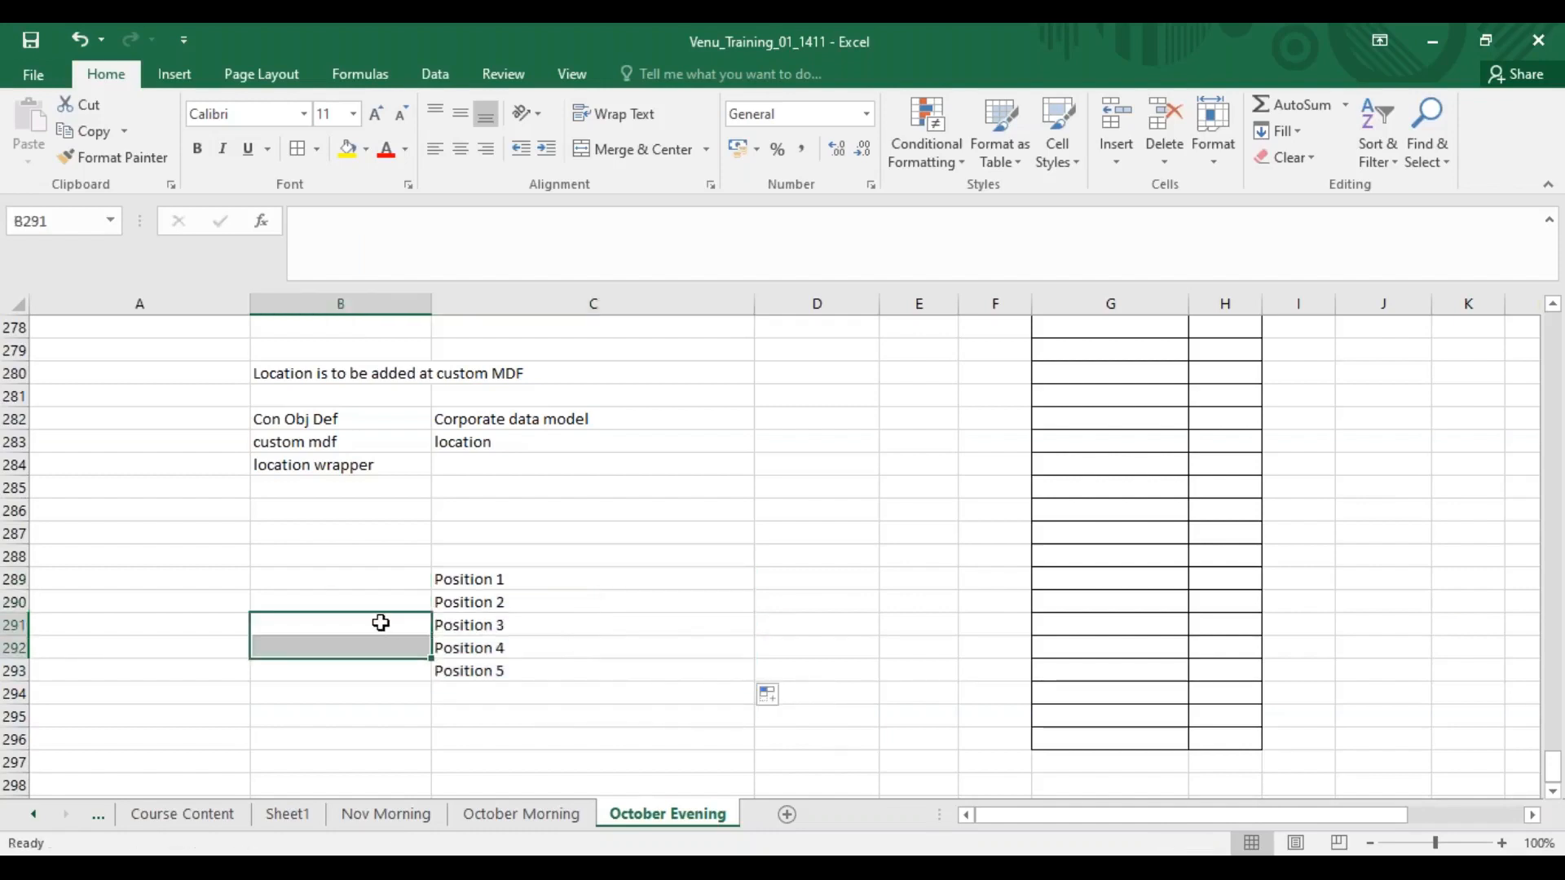
pyautogui.click(497, 649)
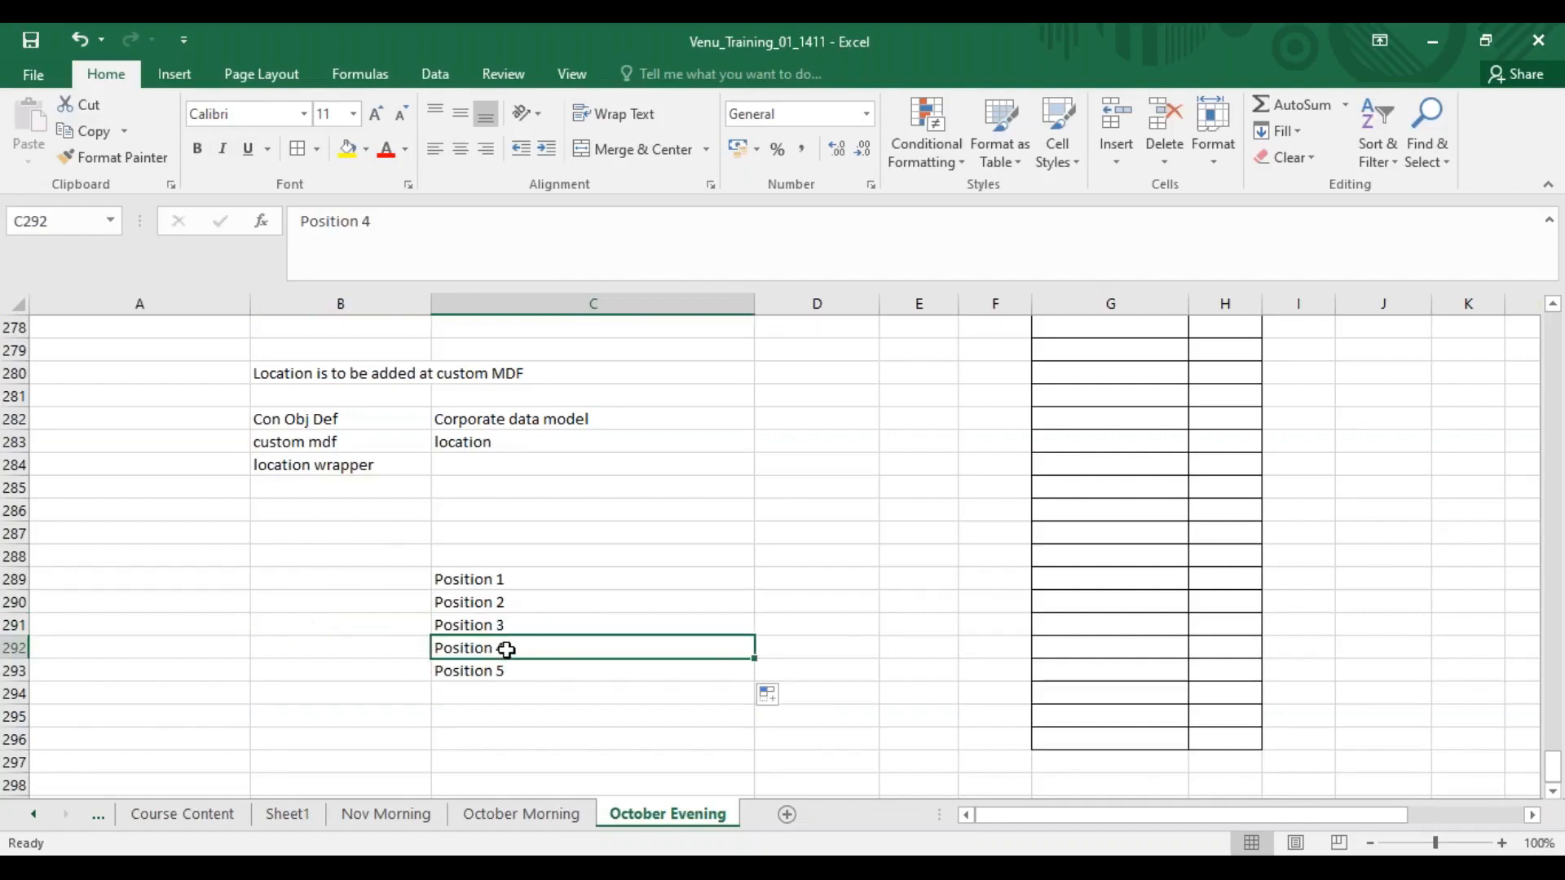
pyautogui.hotkey('ctrl', 'c')
pyautogui.click(380, 628)
pyautogui.hotkey('ctrl', 'v')
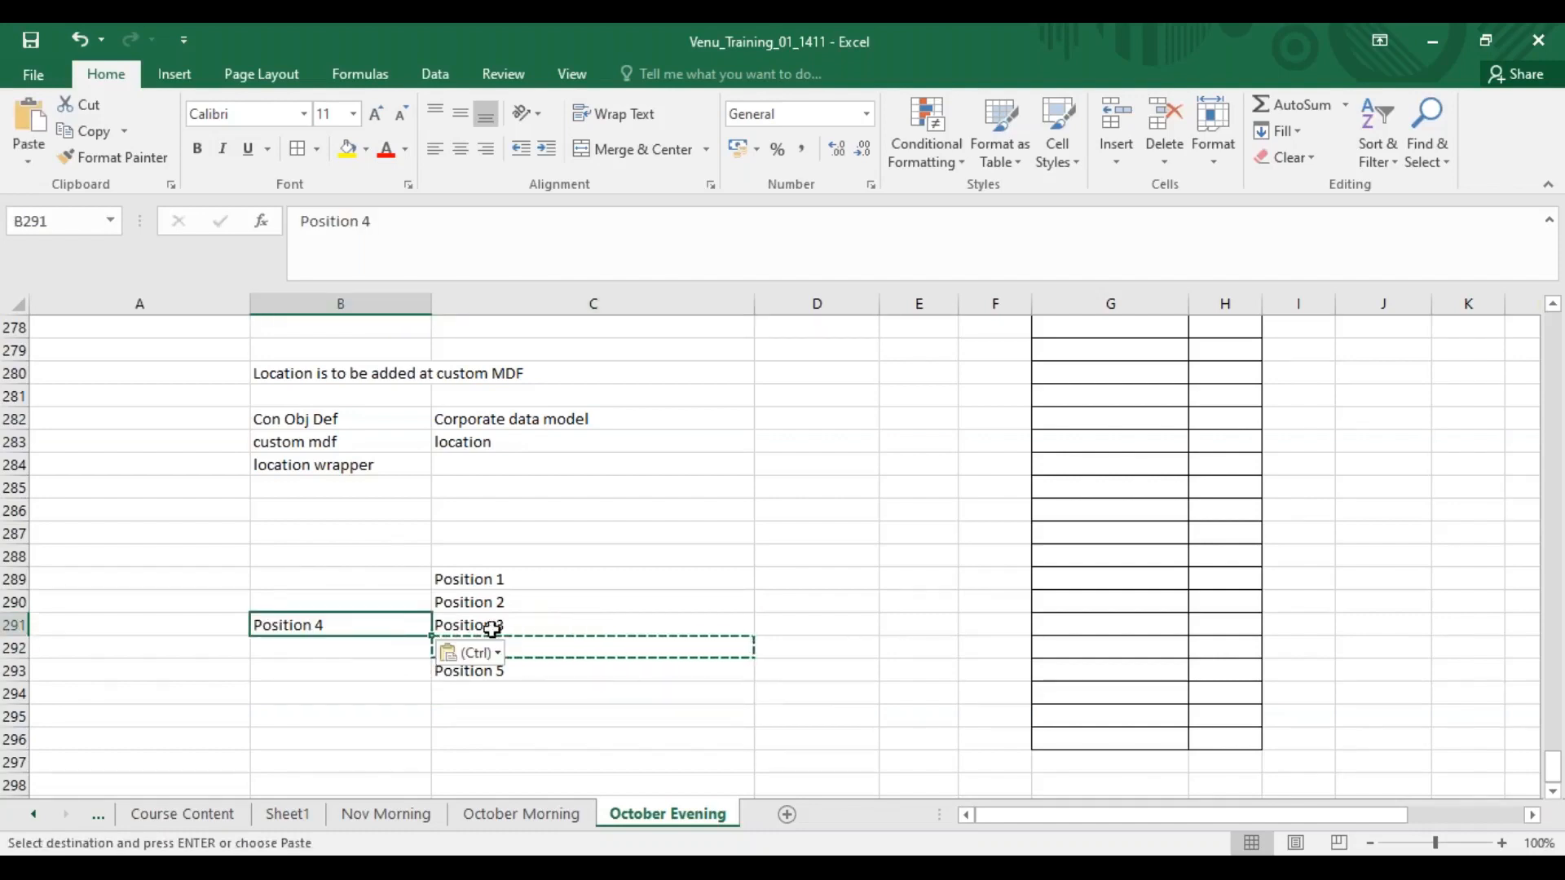
# Copy Position 5 into the cell to the right of Position 3 and clear the original Position 4 and 5 cells.
pyautogui.click(469, 652)
pyautogui.click(514, 672)
pyautogui.click(520, 667)
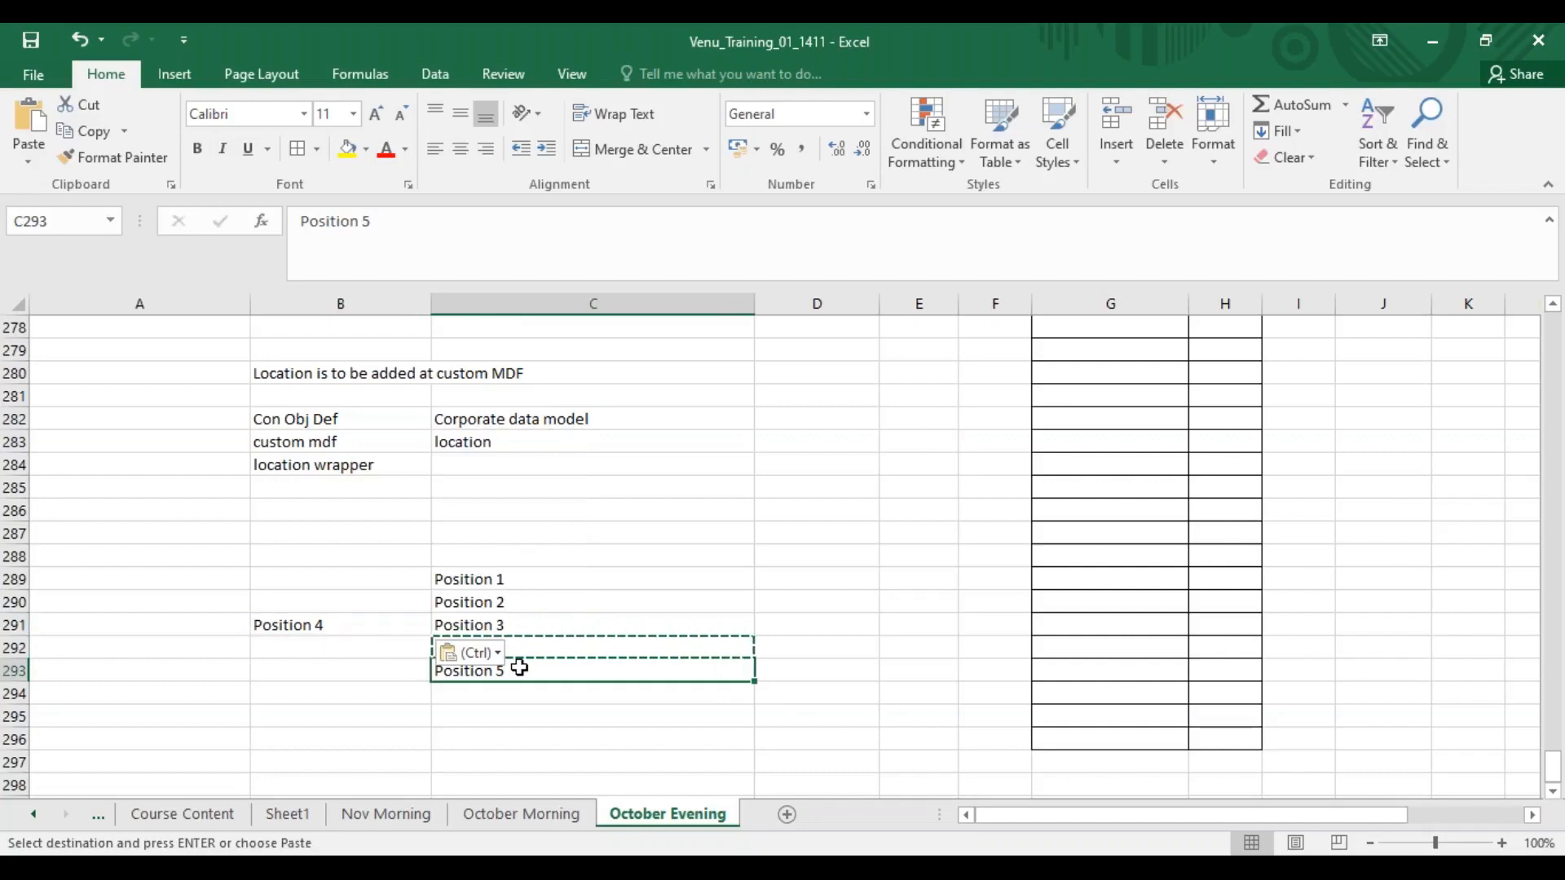
pyautogui.hotkey('ctrl', 'c')
pyautogui.click(775, 625)
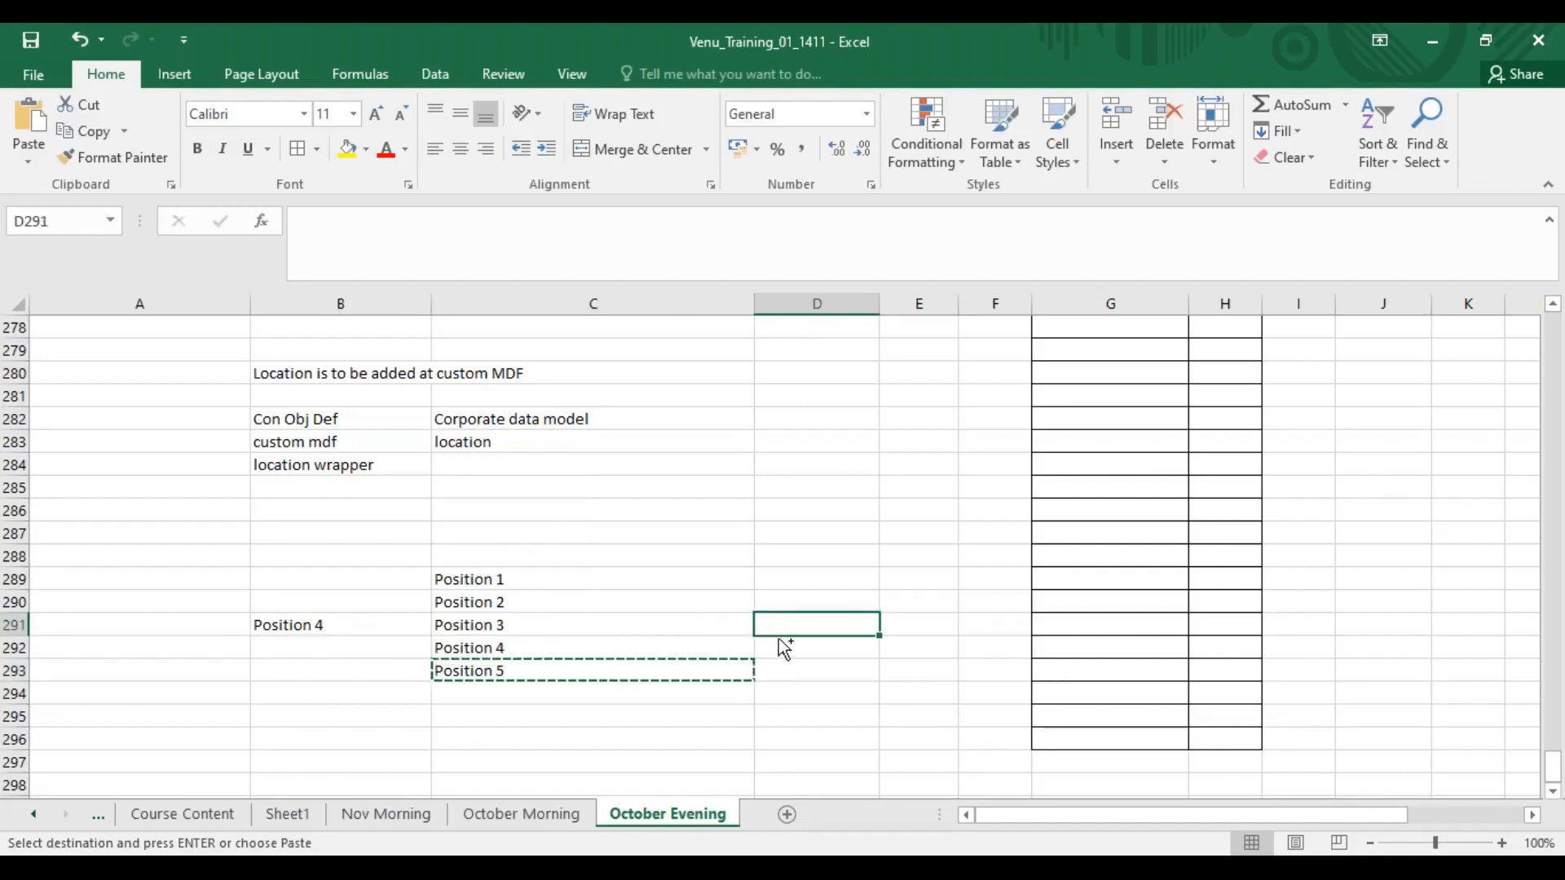
pyautogui.hotkey('ctrl', 'v')
pyautogui.click(518, 647)
pyautogui.press('Delete')
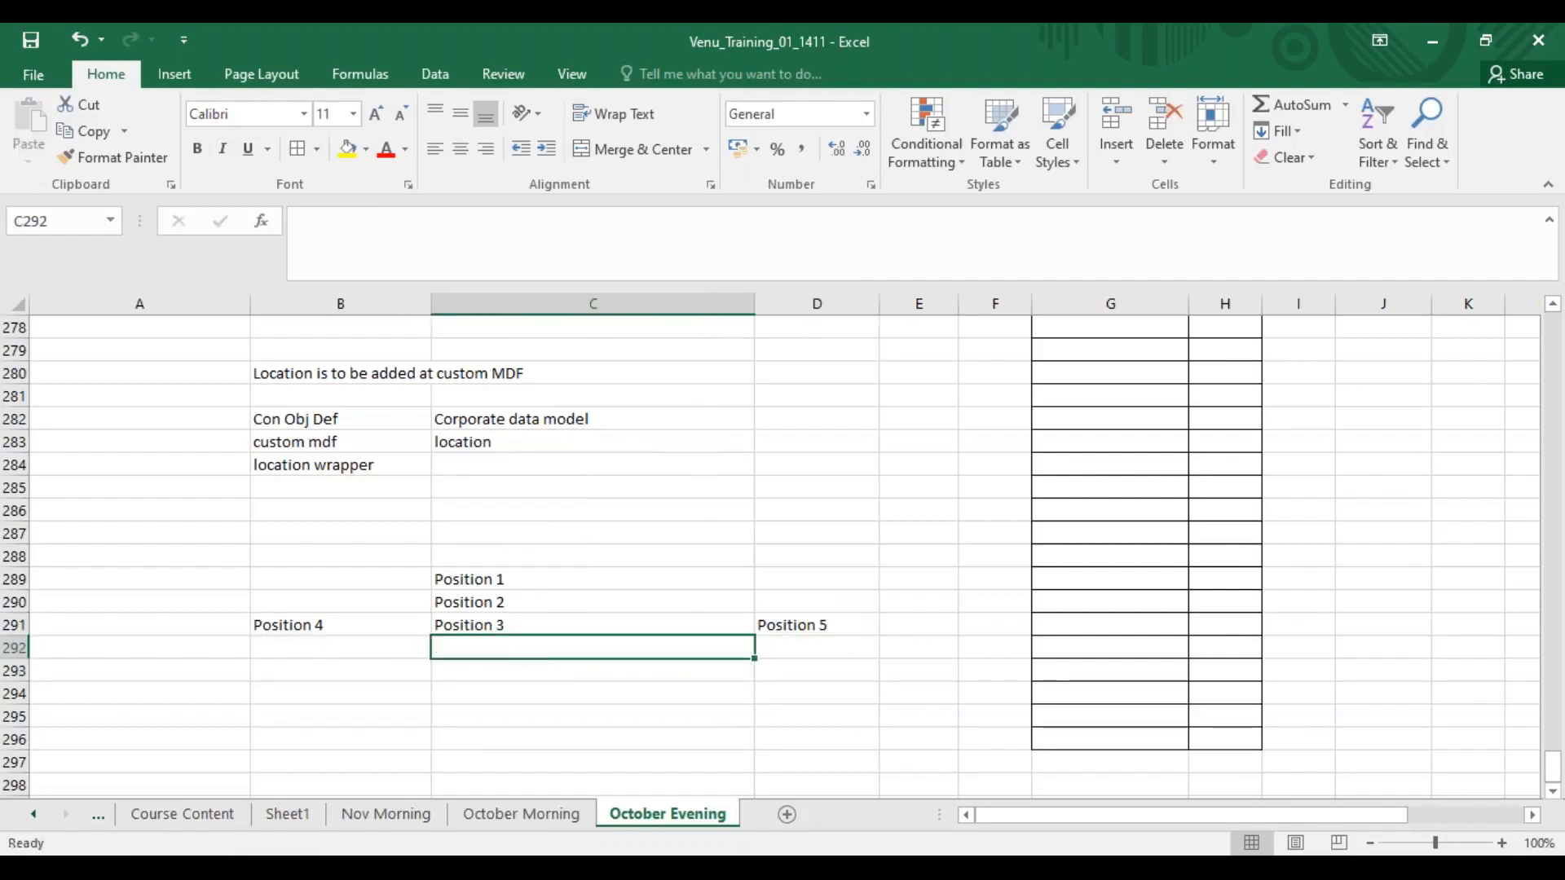
# Review the arrangement of the position cells around Position 3.
pyautogui.click(477, 582)
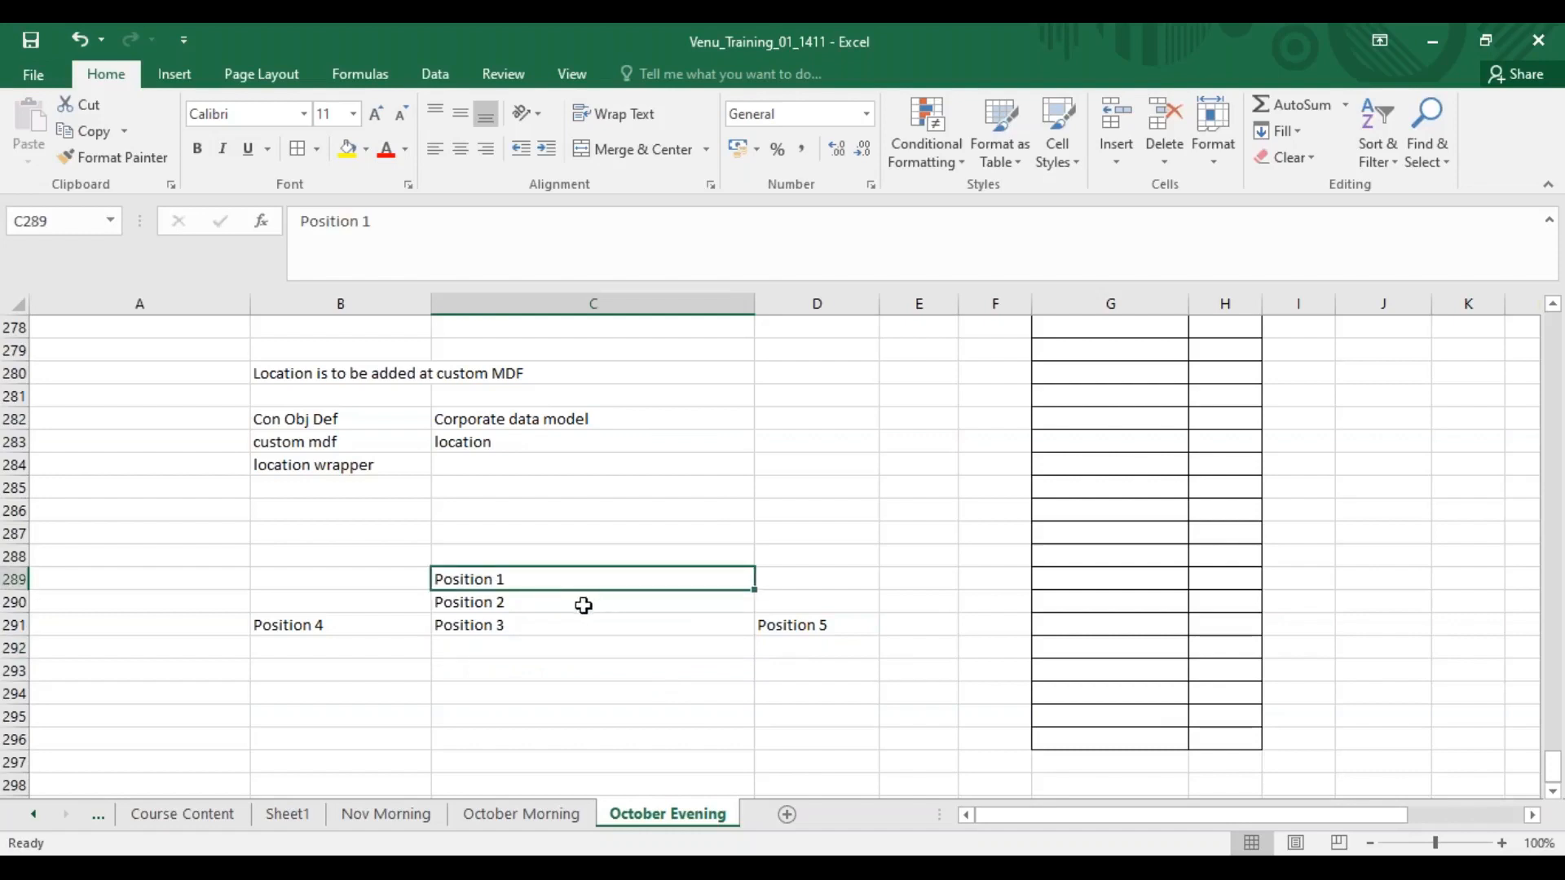
pyautogui.click(526, 604)
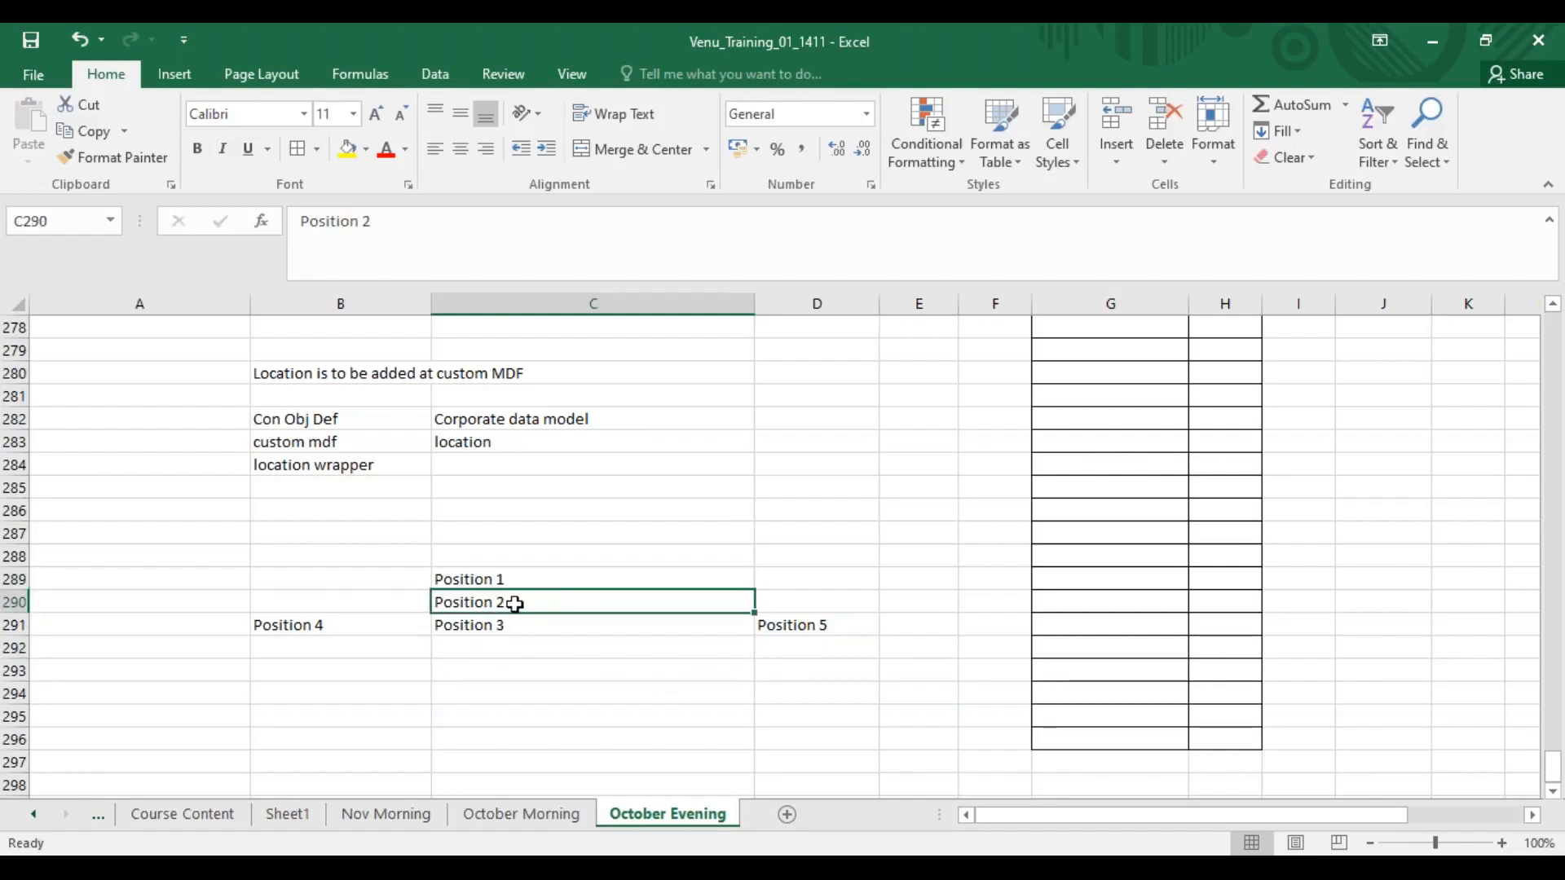
pyautogui.moveTo(344, 626); pyautogui.dragTo(809, 620)
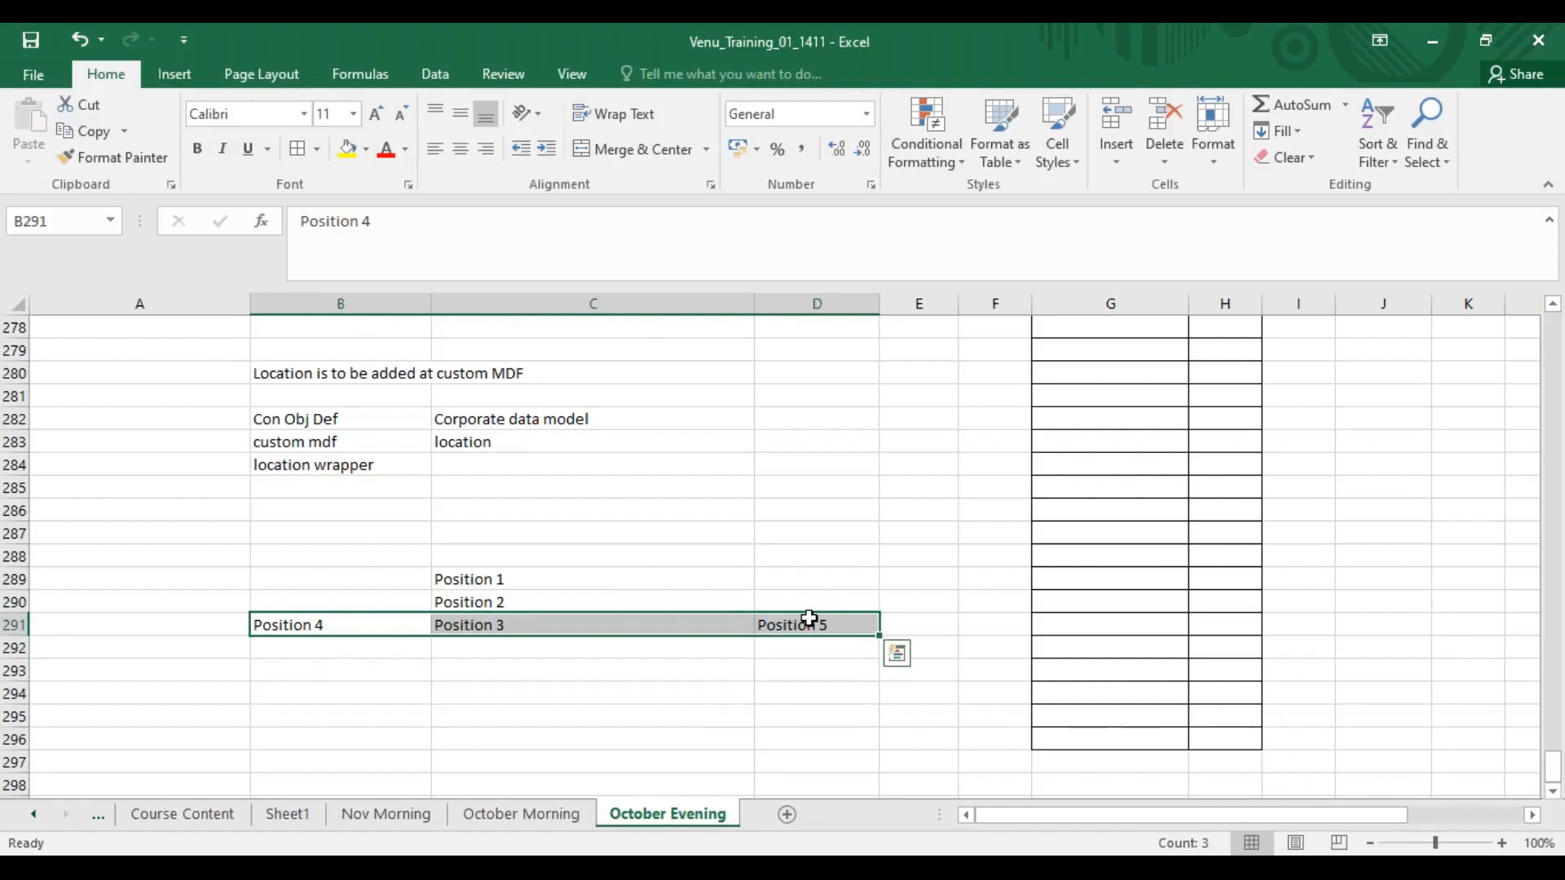
pyautogui.click(499, 602)
pyautogui.click(492, 628)
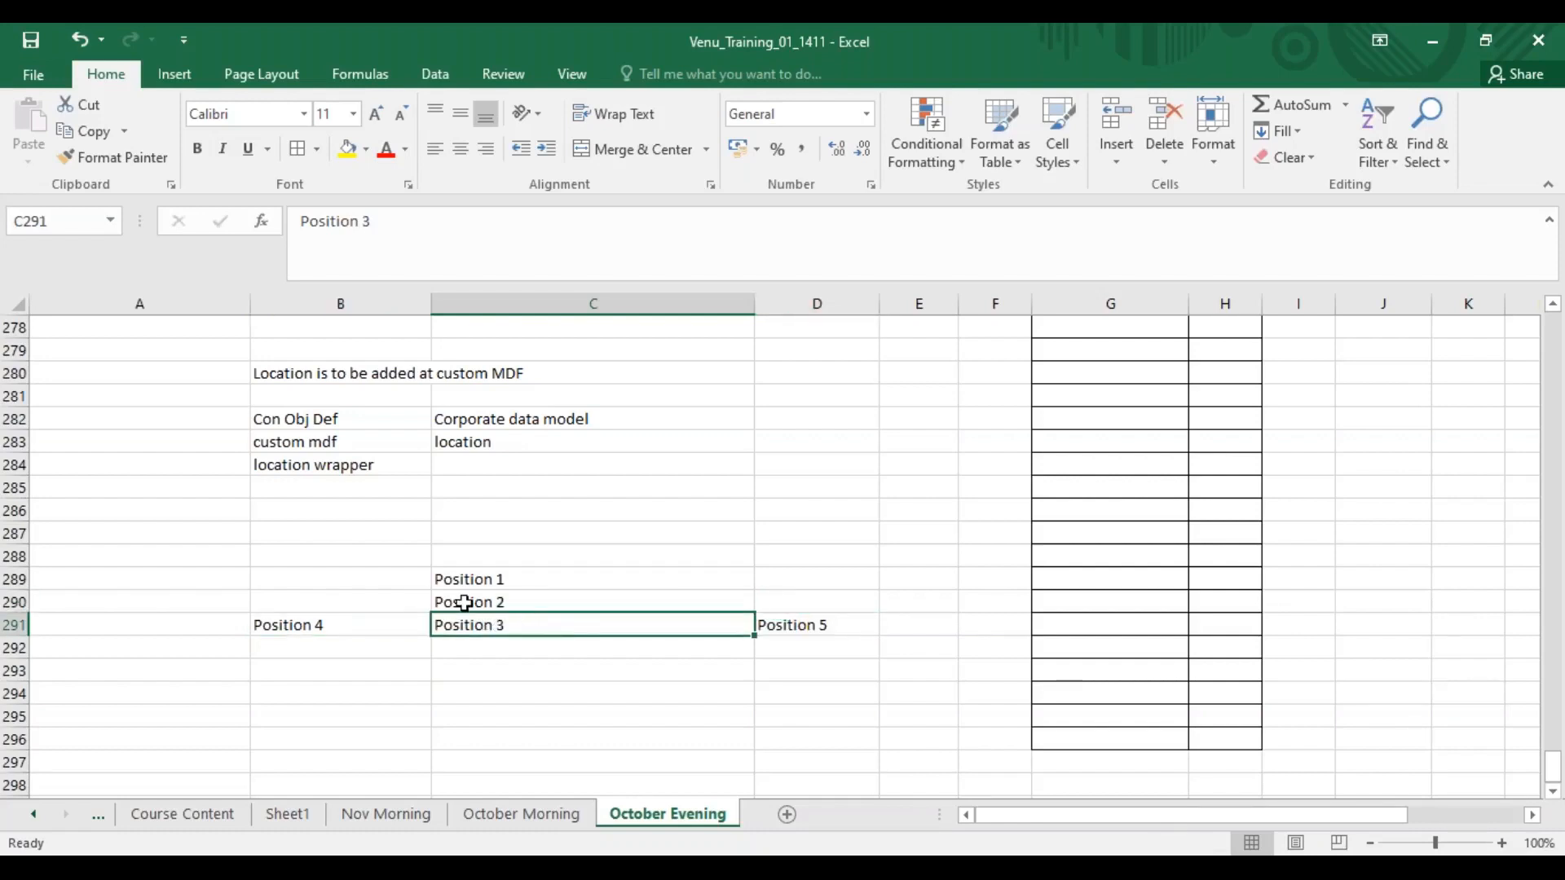
pyautogui.moveTo(366, 627); pyautogui.dragTo(510, 622)
pyautogui.click(496, 599)
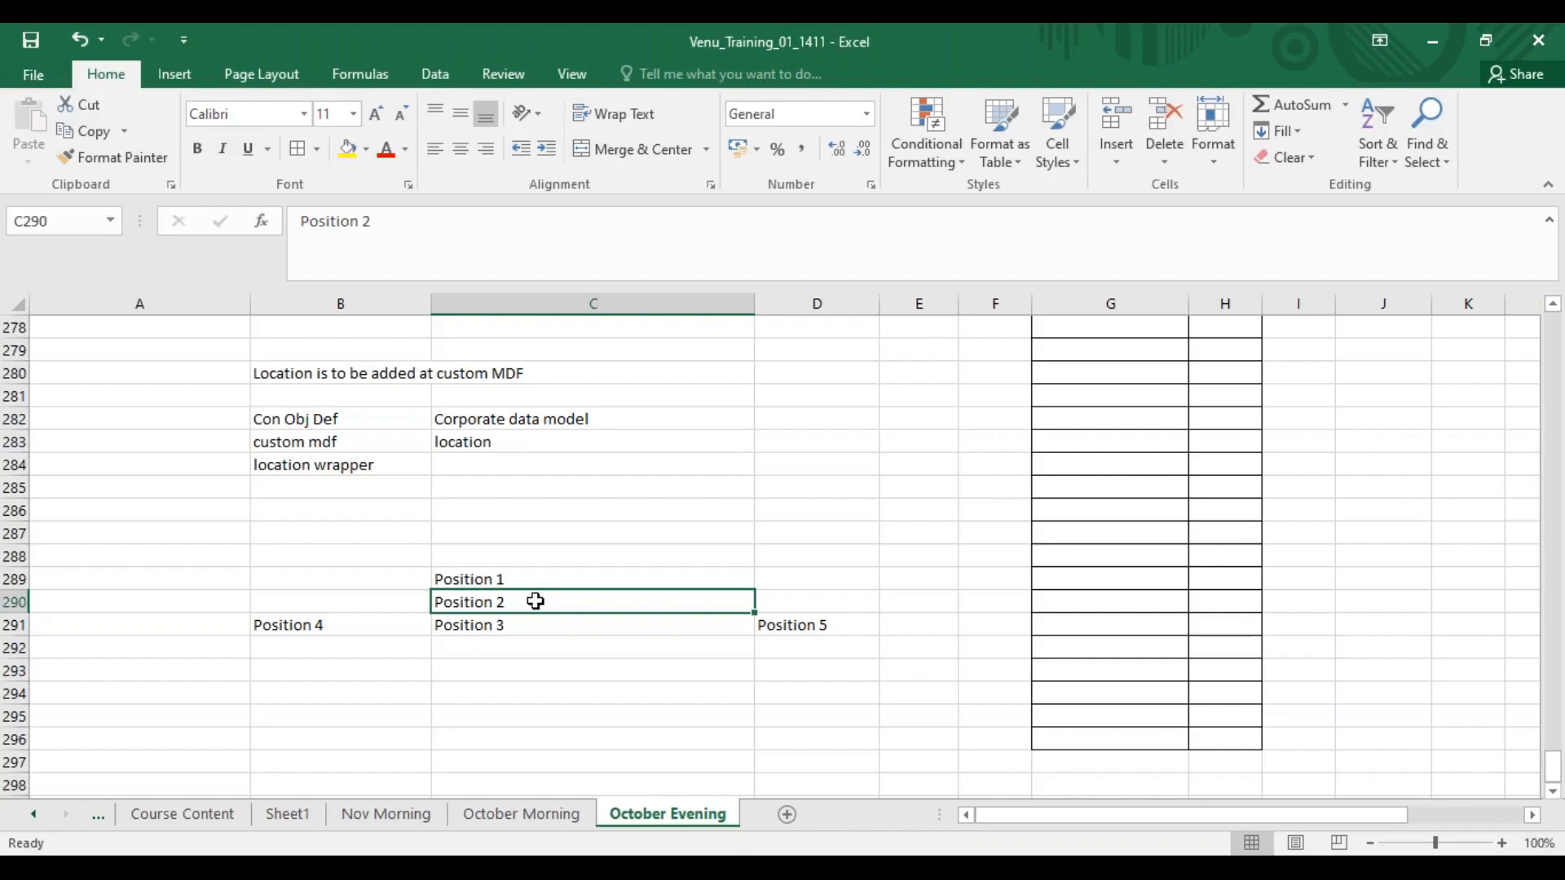
pyautogui.moveTo(391, 621); pyautogui.dragTo(799, 624)
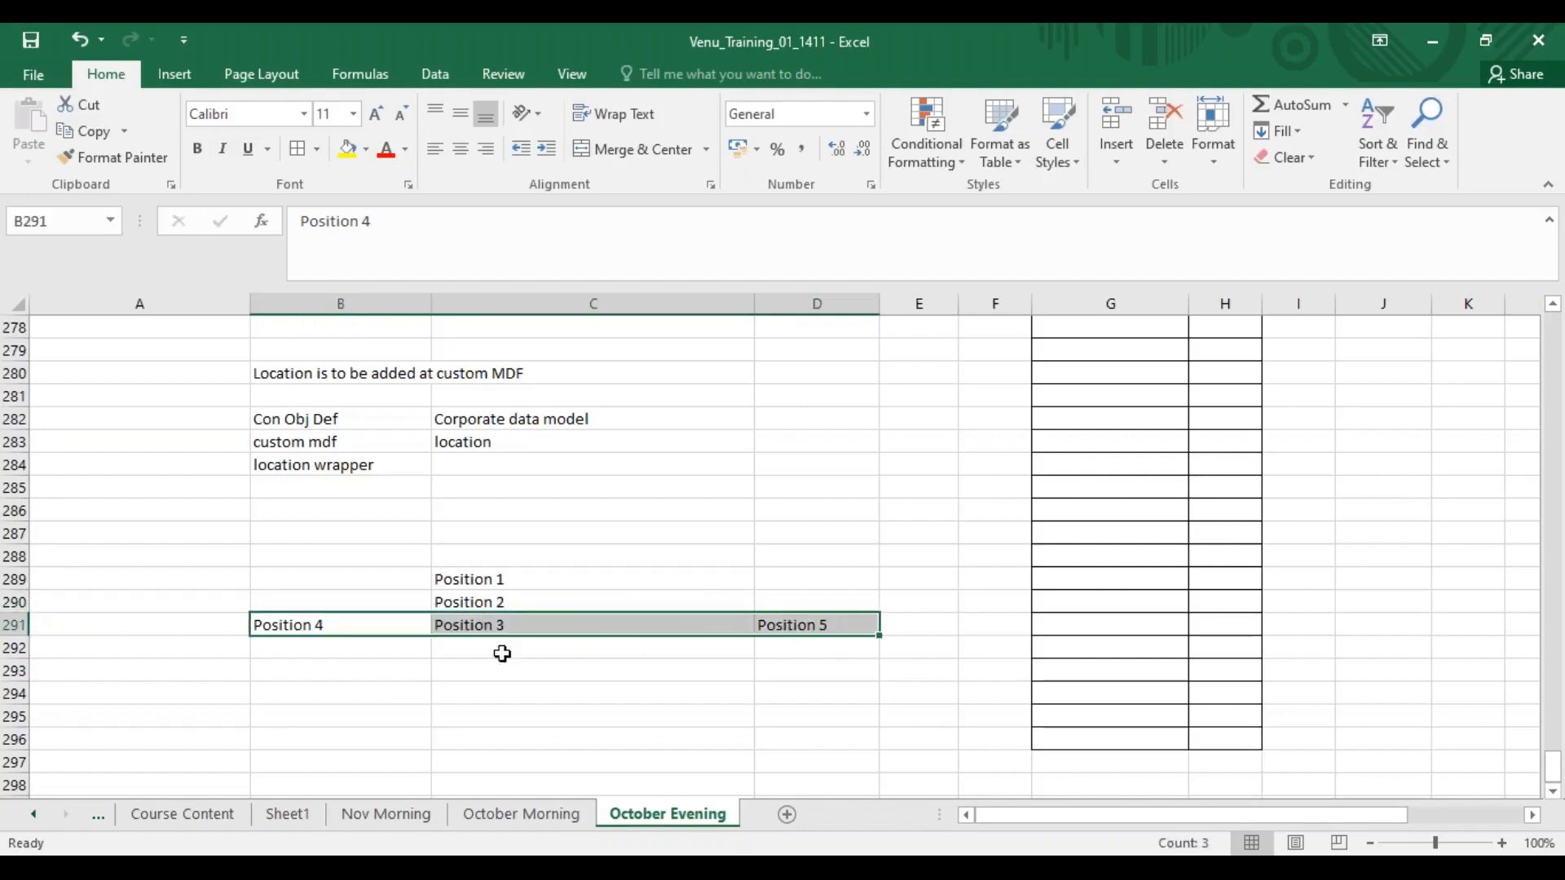
pyautogui.click(472, 579)
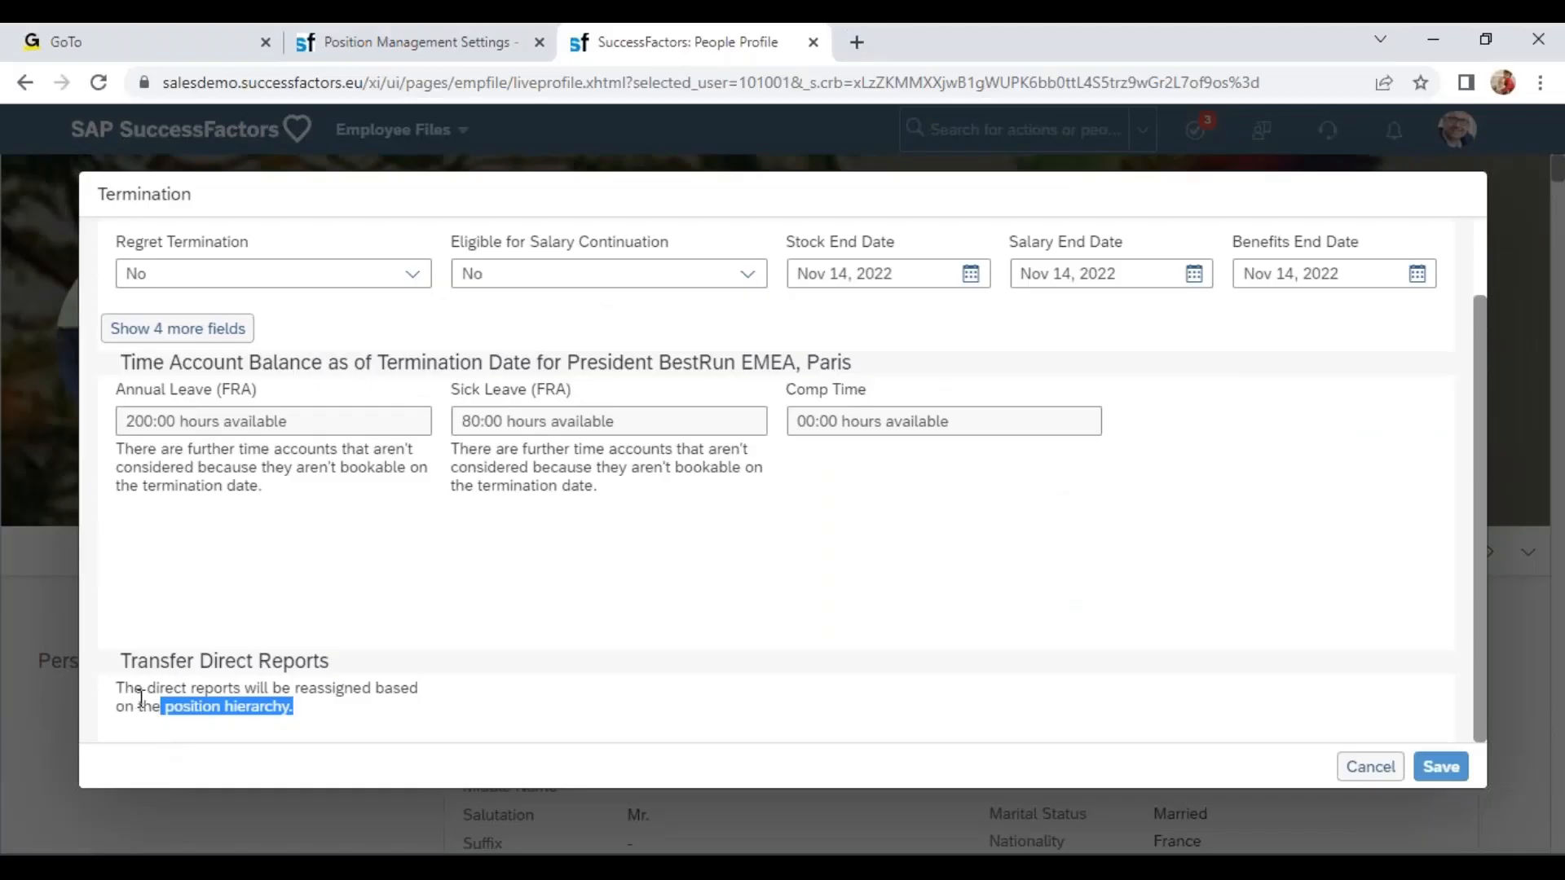
pyautogui.moveTo(124, 689); pyautogui.dragTo(314, 693)
pyautogui.click(286, 738)
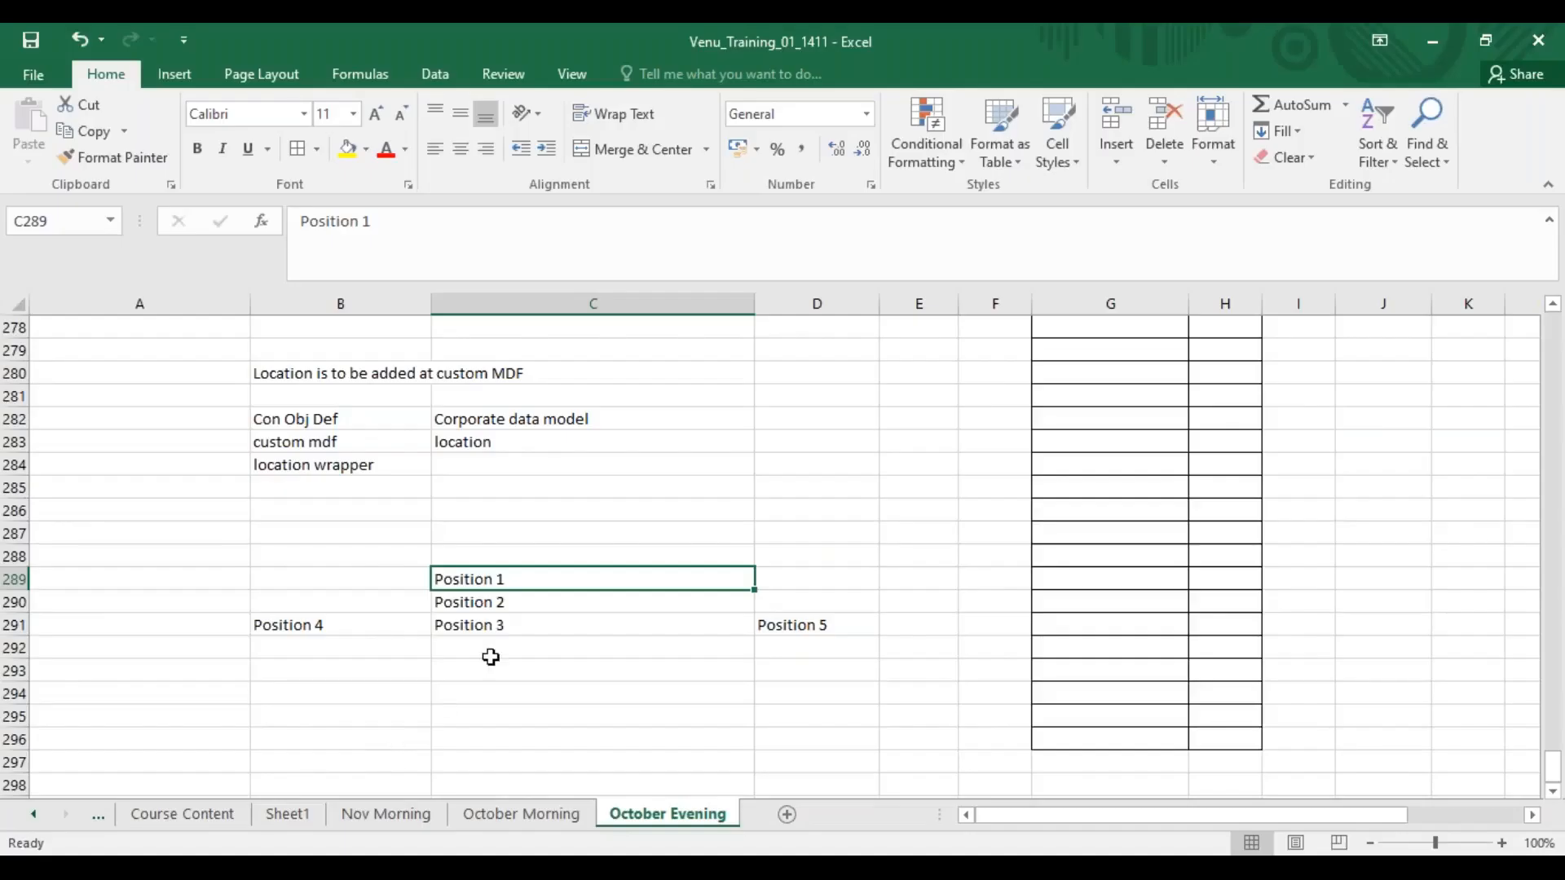
# Append "- Terminating" to the Position 2 cell.
pyautogui.click(536, 608)
pyautogui.press('F2')
pyautogui.write('- Terminatin')
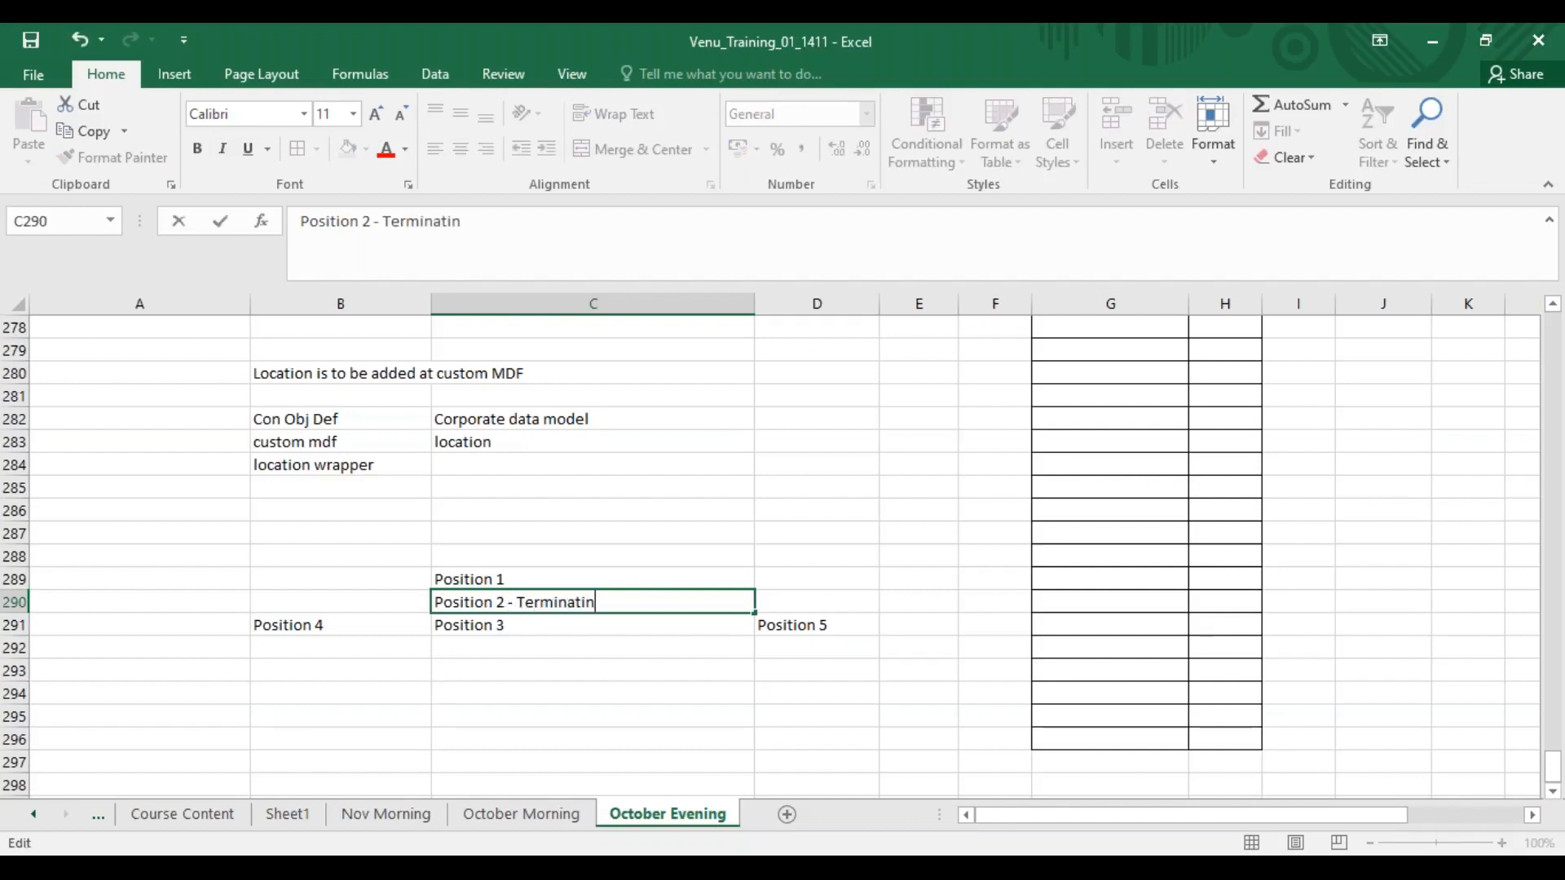
pyautogui.click(310, 623)
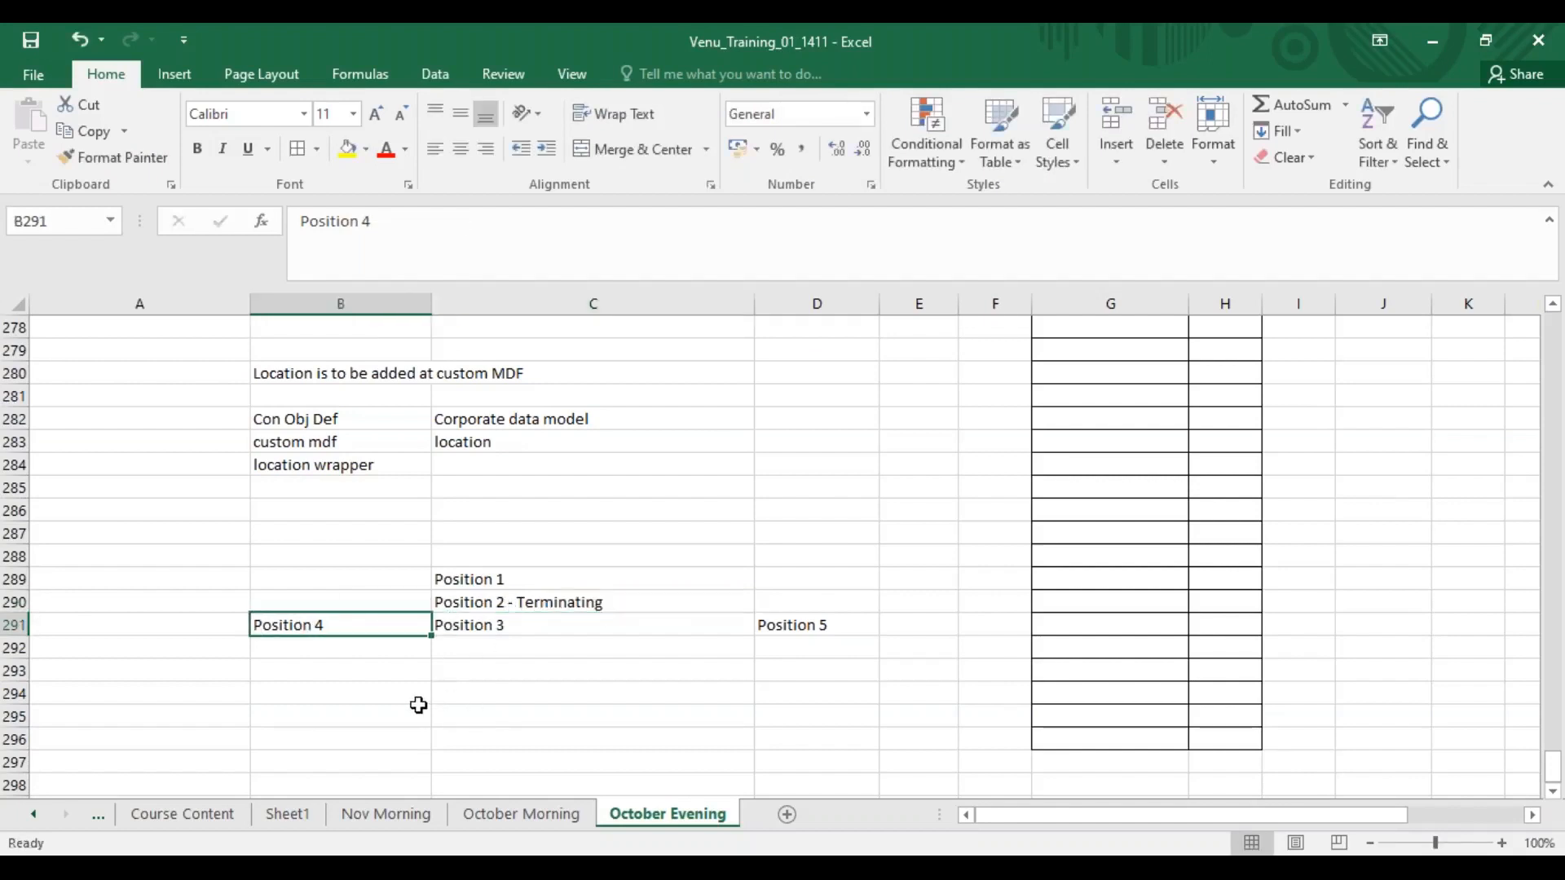
# Add Posiiton 6 to the left of Position 2 and Position 7 to its right.
pyautogui.click(501, 632)
pyautogui.click(794, 636)
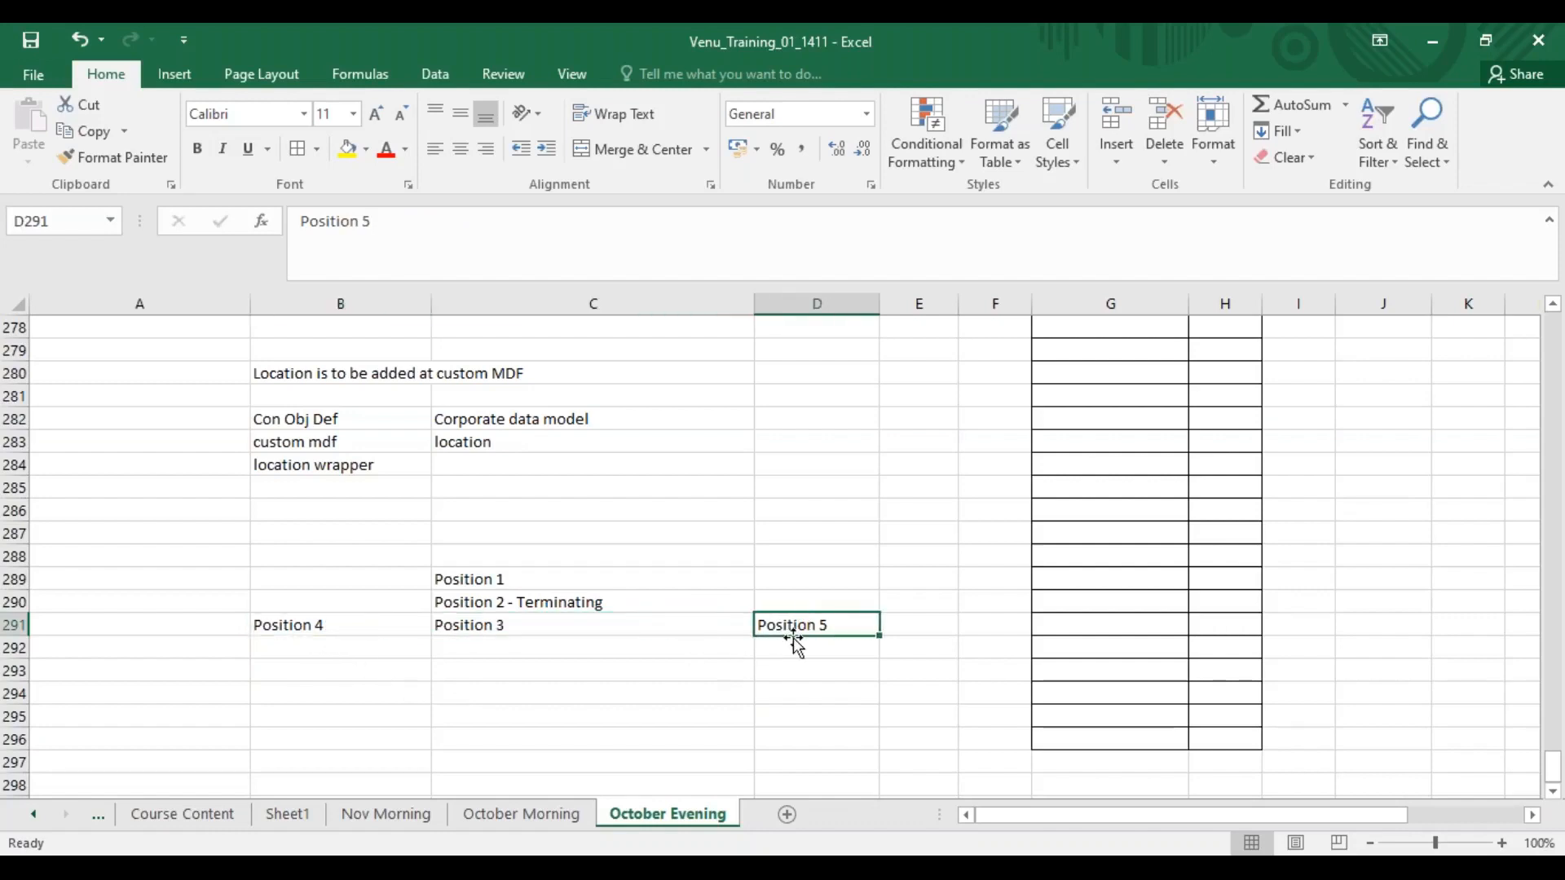
pyautogui.click(303, 601)
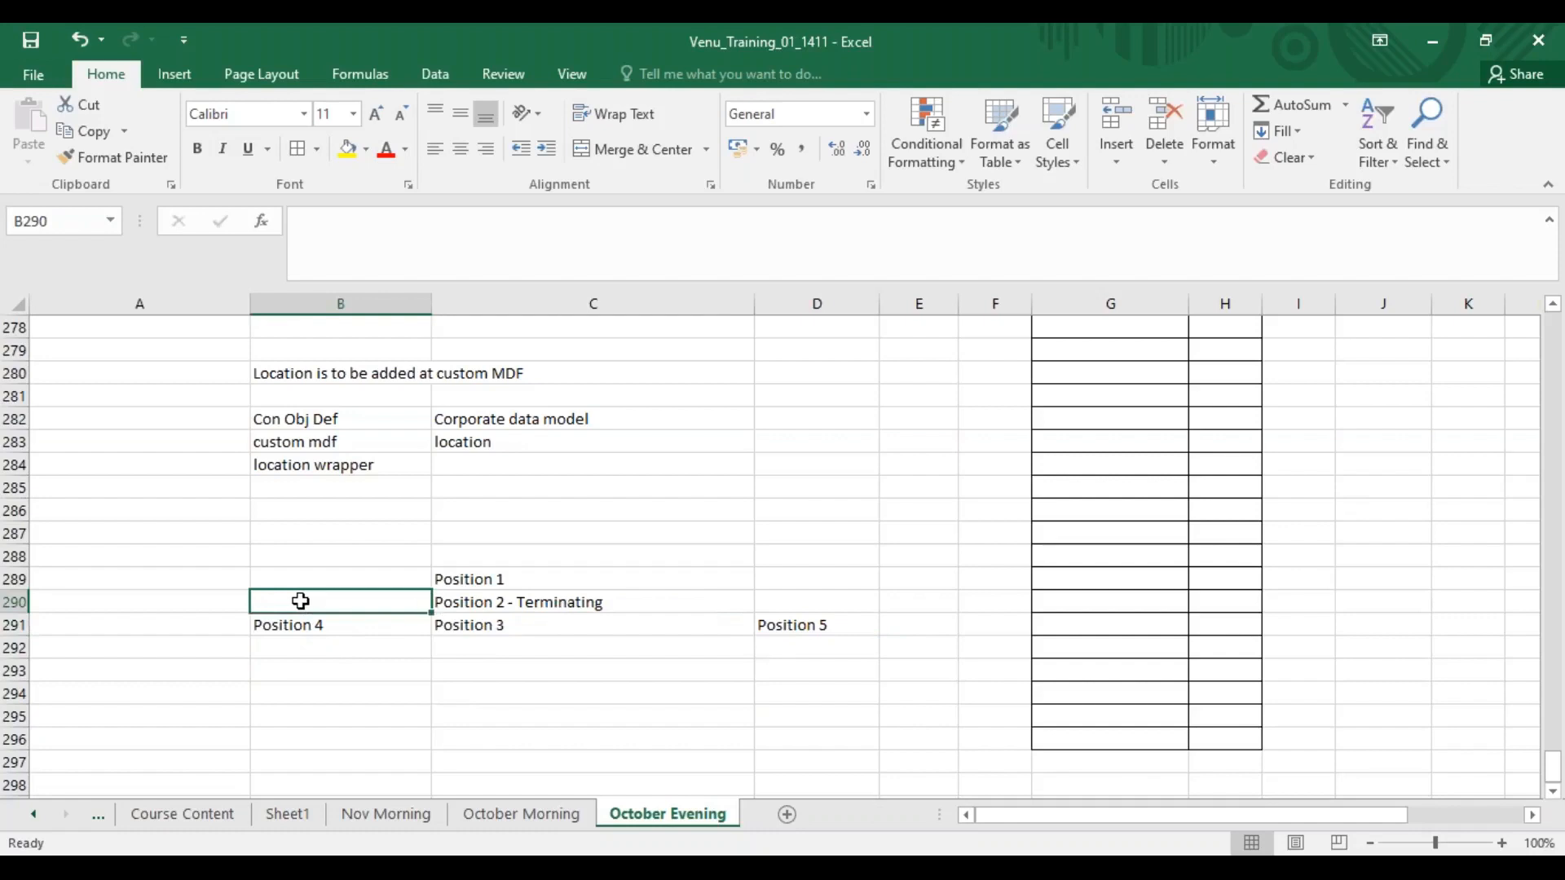
pyautogui.write('Posiiton 6')
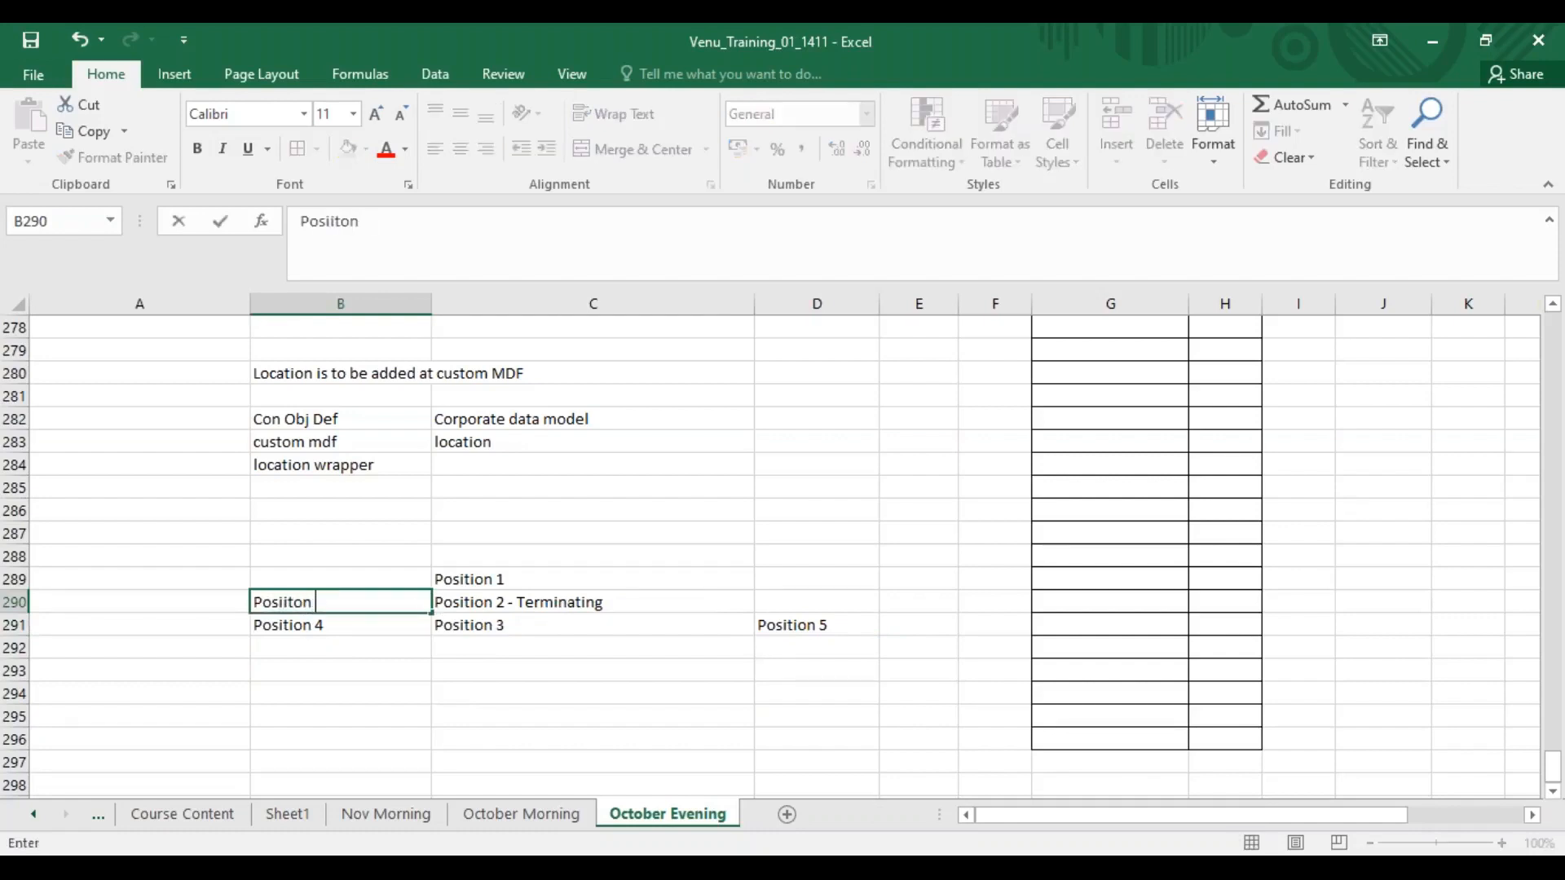
pyautogui.press('Tab')
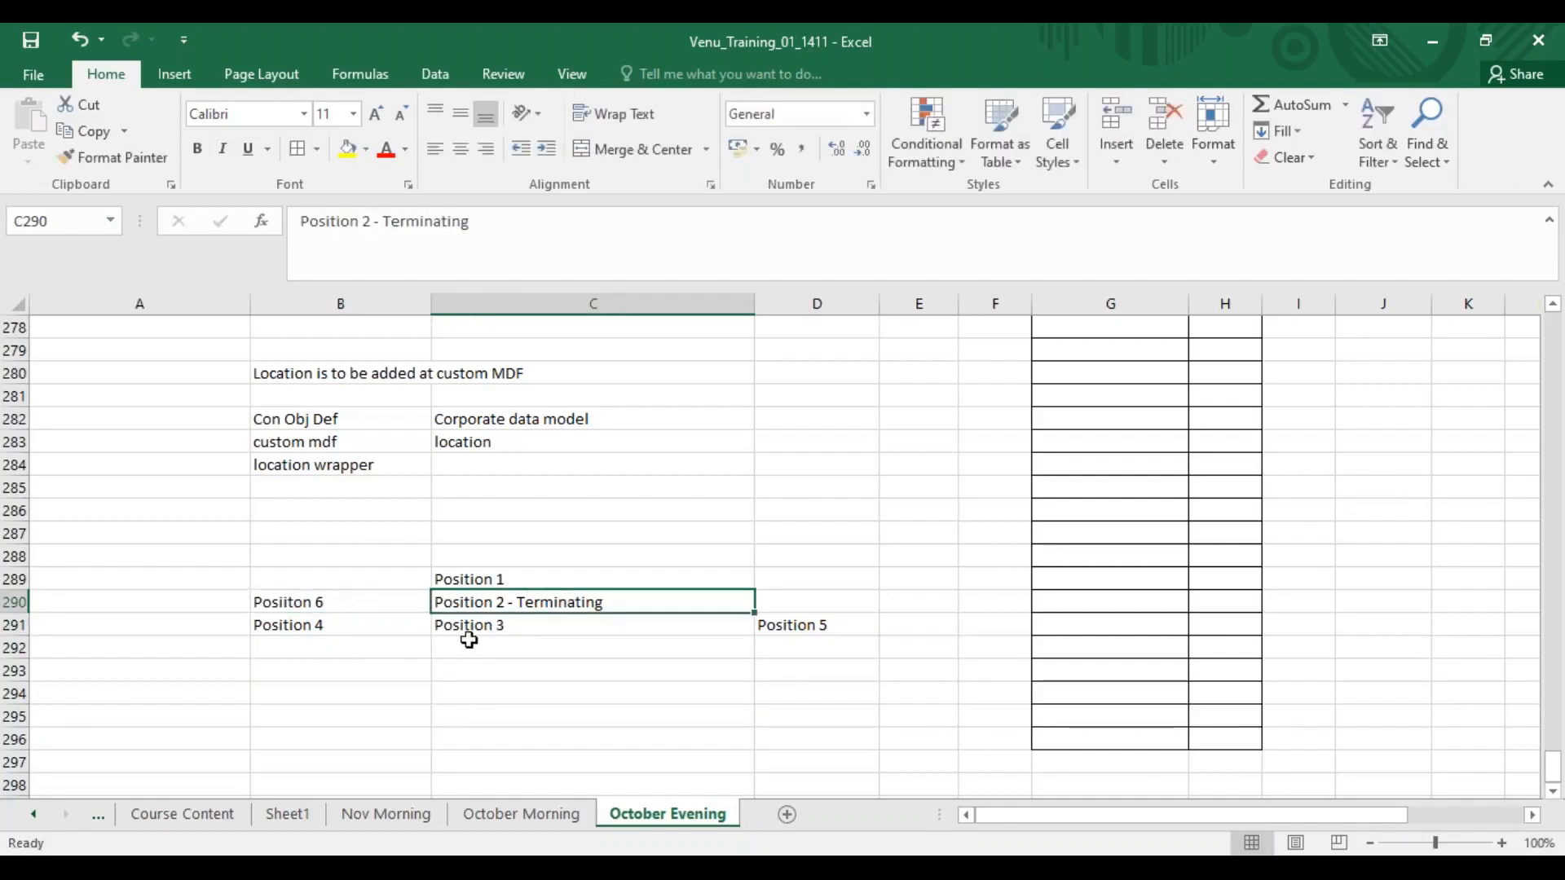
pyautogui.click(803, 600)
pyautogui.write('Position 5i')
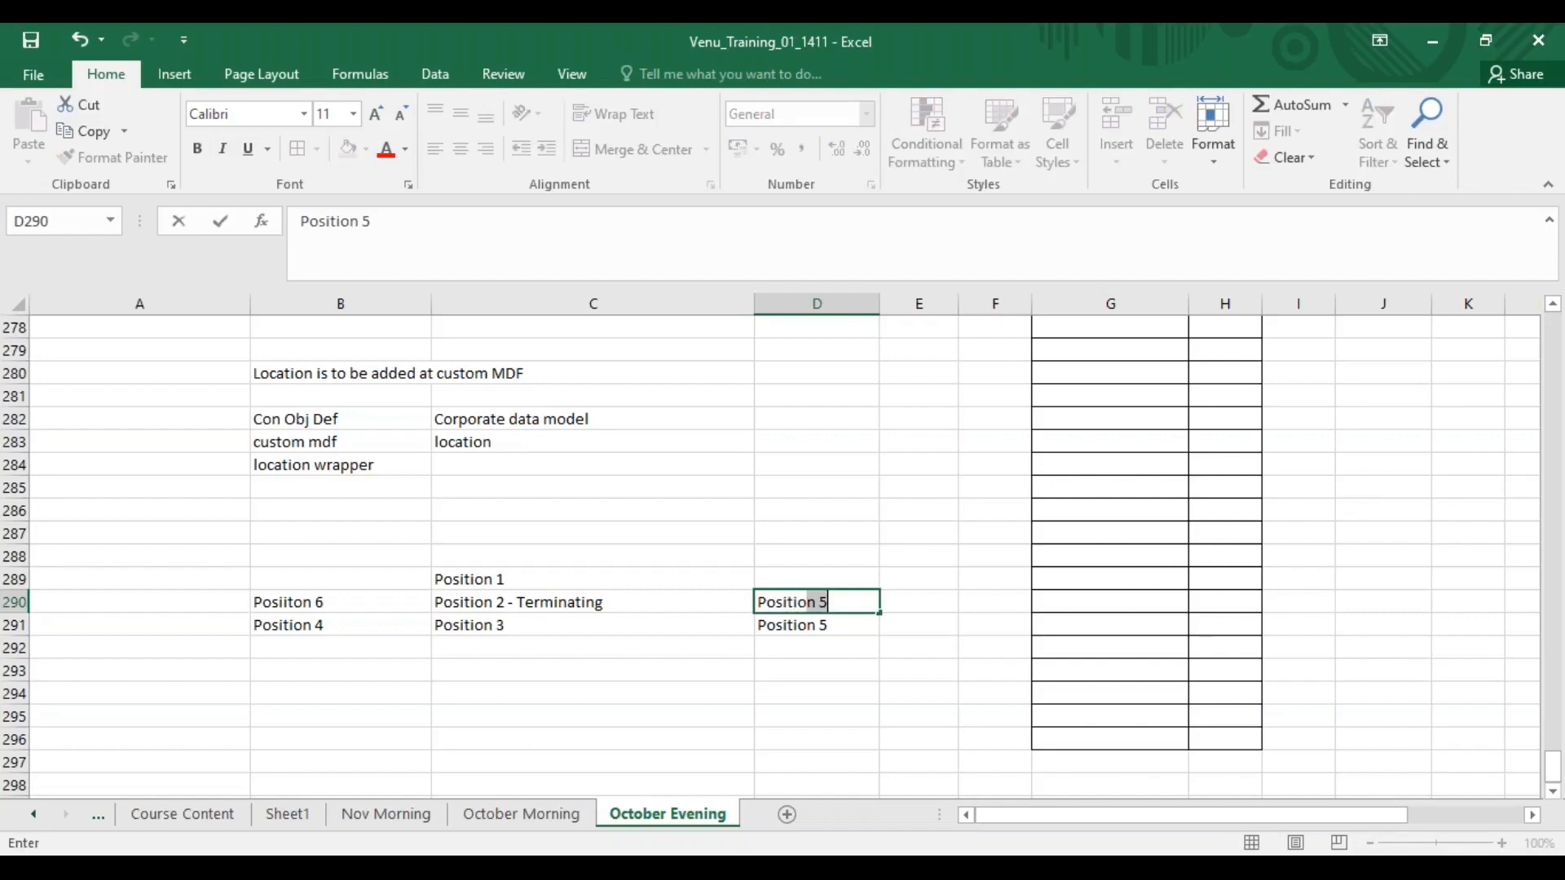
# Append "- Position 1" to the Position 3 cell.
pyautogui.click(545, 625)
pyautogui.press('F2')
pyautogui.write('- Position')
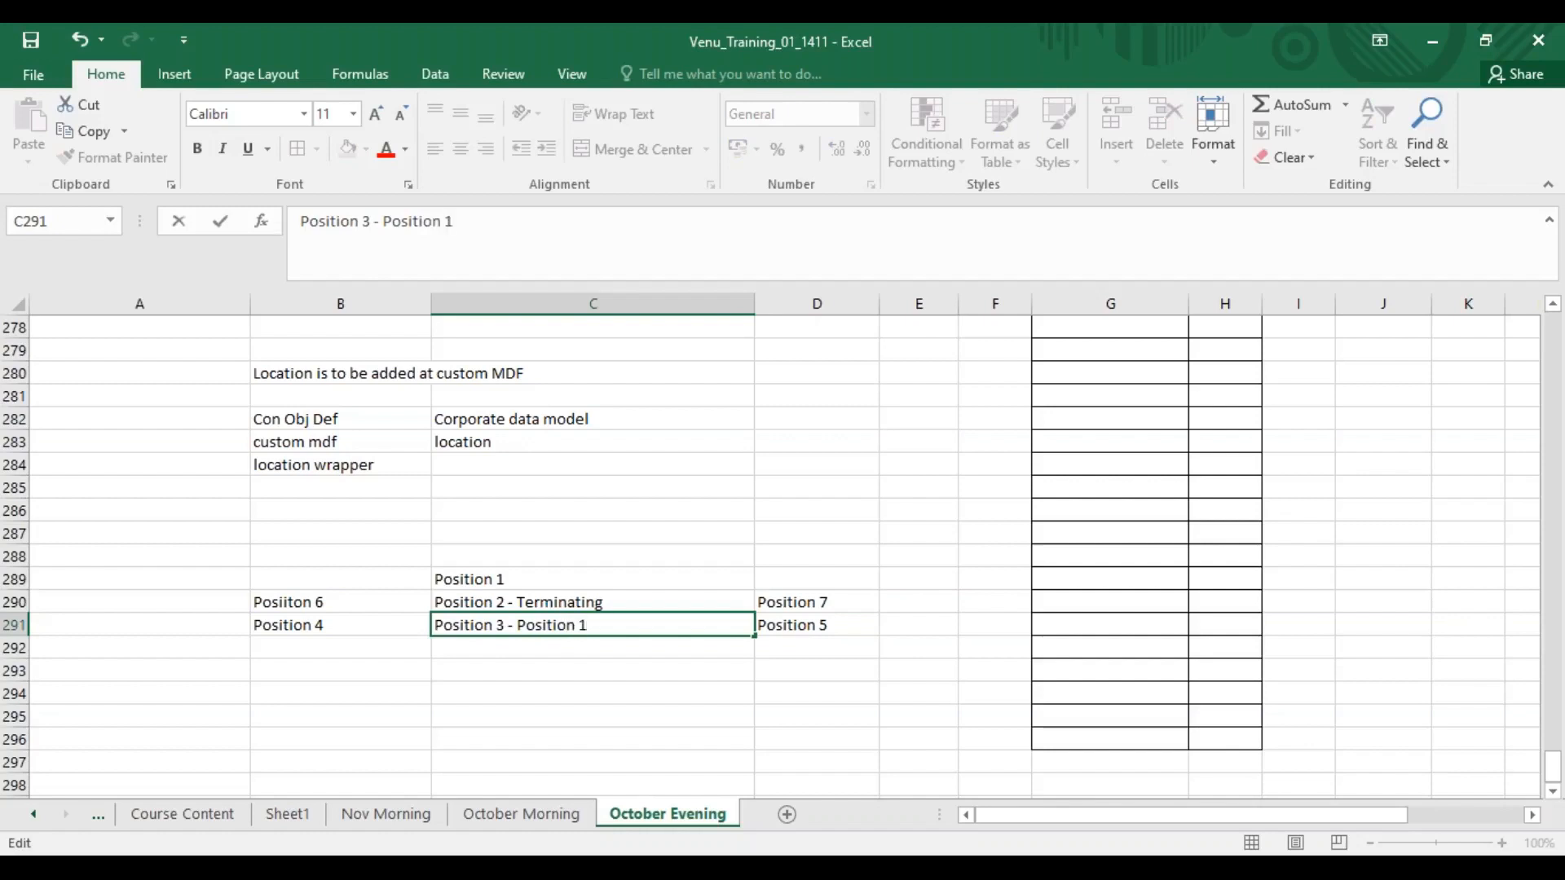
pyautogui.write(' 1')
pyautogui.press('Return')
# Remove the "- Position 1" suffix from the Position 3 cell.
pyautogui.click(352, 627)
pyautogui.press('Right')
pyautogui.click(352, 595)
pyautogui.click(514, 619)
pyautogui.click(796, 601)
pyautogui.click(562, 632)
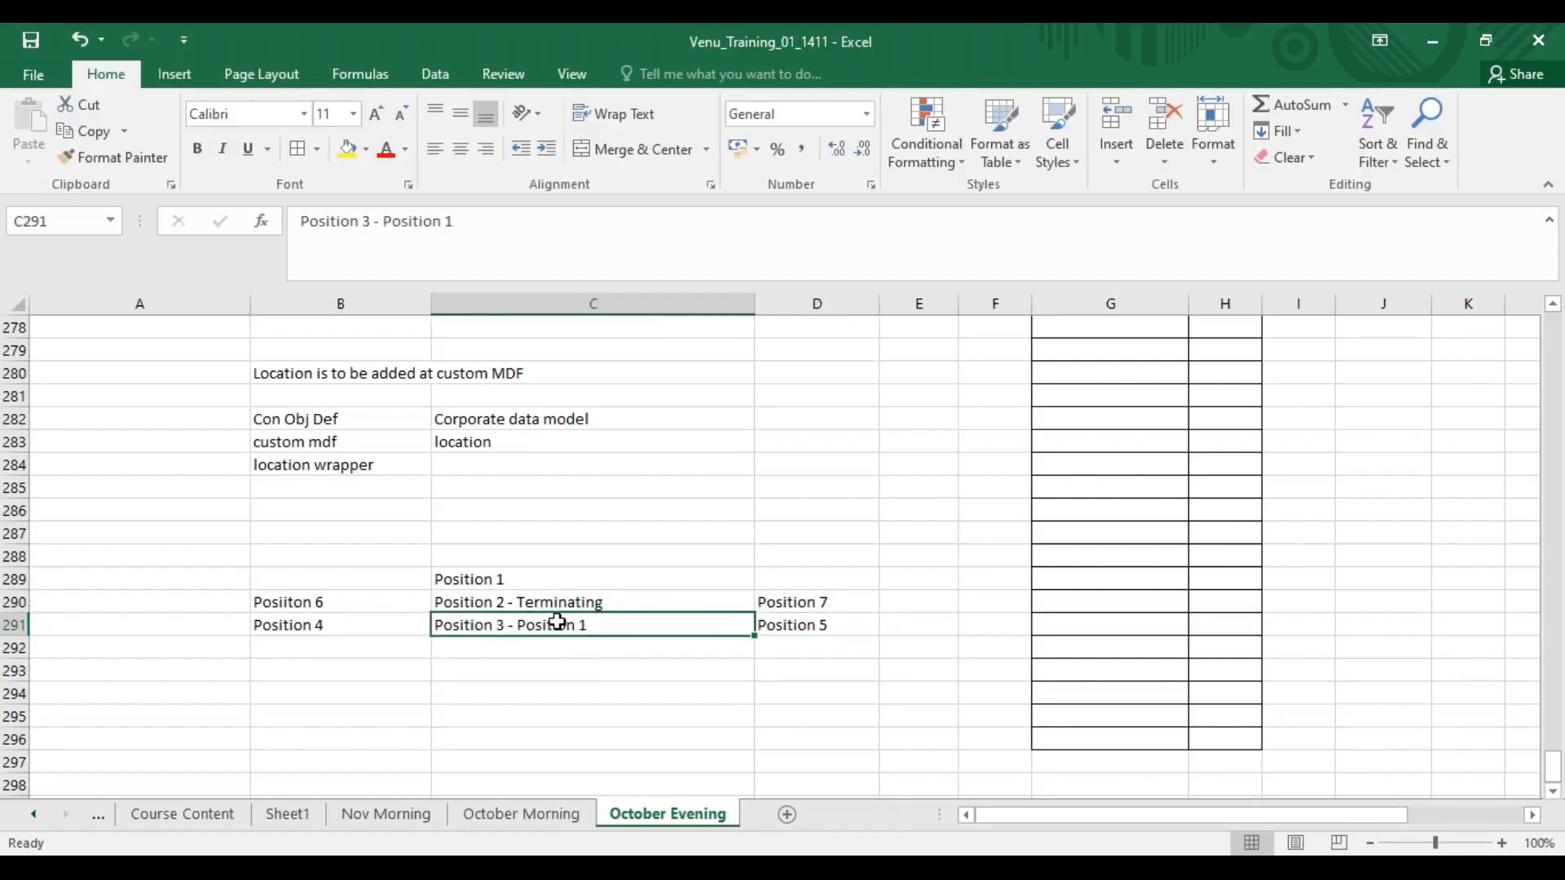
pyautogui.doubleClick(618, 624)
pyautogui.press('BackSpace')
pyautogui.press('BackSpace')
pyautogui.press('BackSpace')
pyautogui.press('BackSpace')
pyautogui.press('BackSpace')
pyautogui.press('BackSpace')
pyautogui.press('BackSpace')
pyautogui.press('BackSpace')
pyautogui.press('BackSpace')
pyautogui.press('BackSpace')
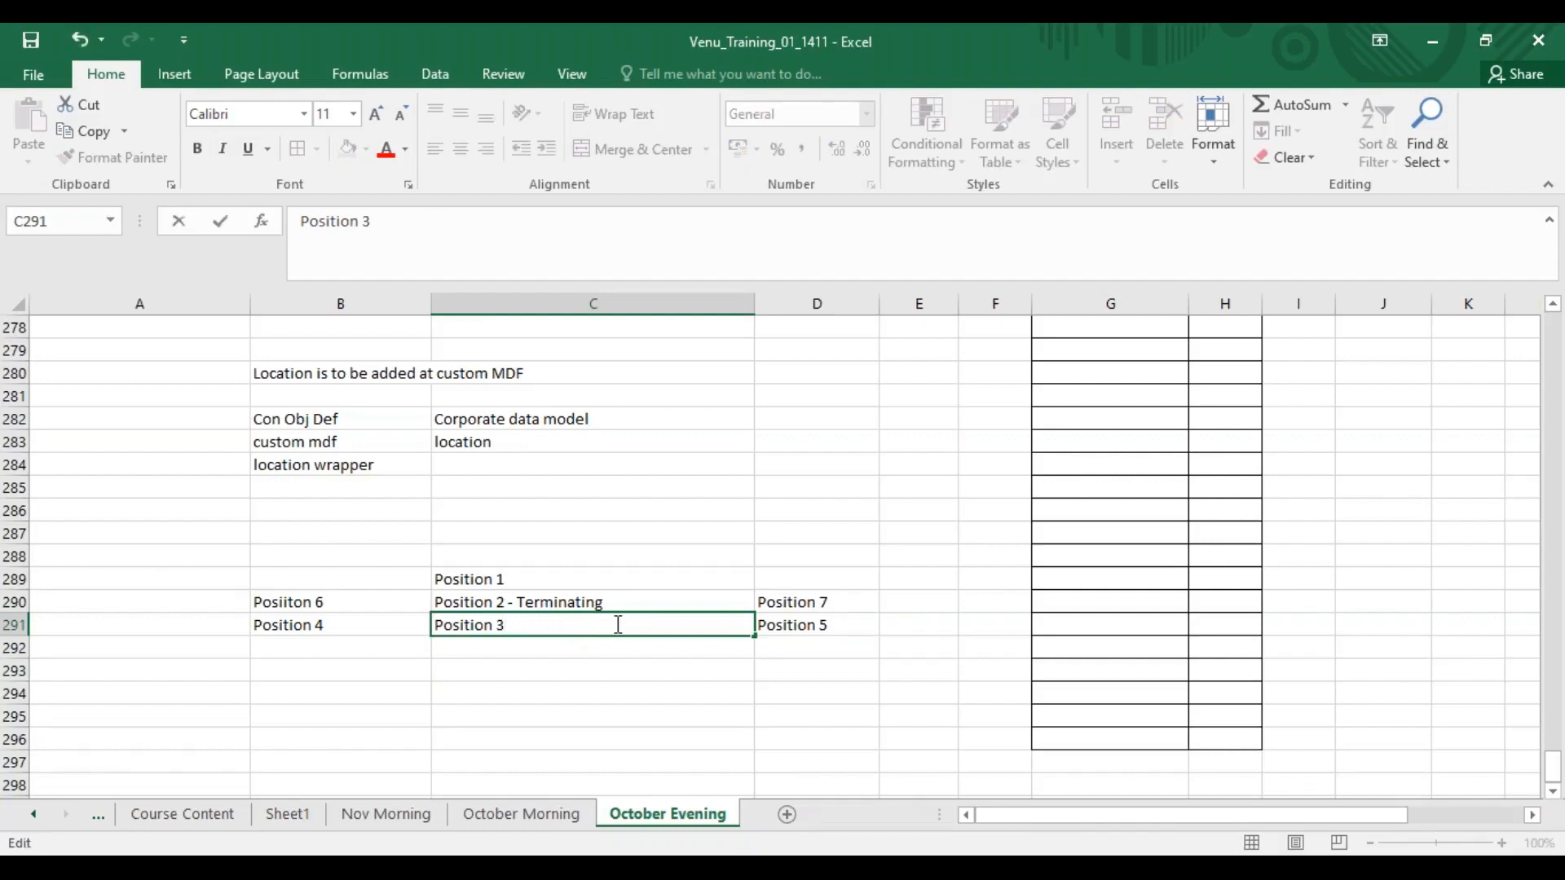
# Inspect each cell of the finished position hierarchy notes.
pyautogui.click(570, 691)
pyautogui.click(353, 621)
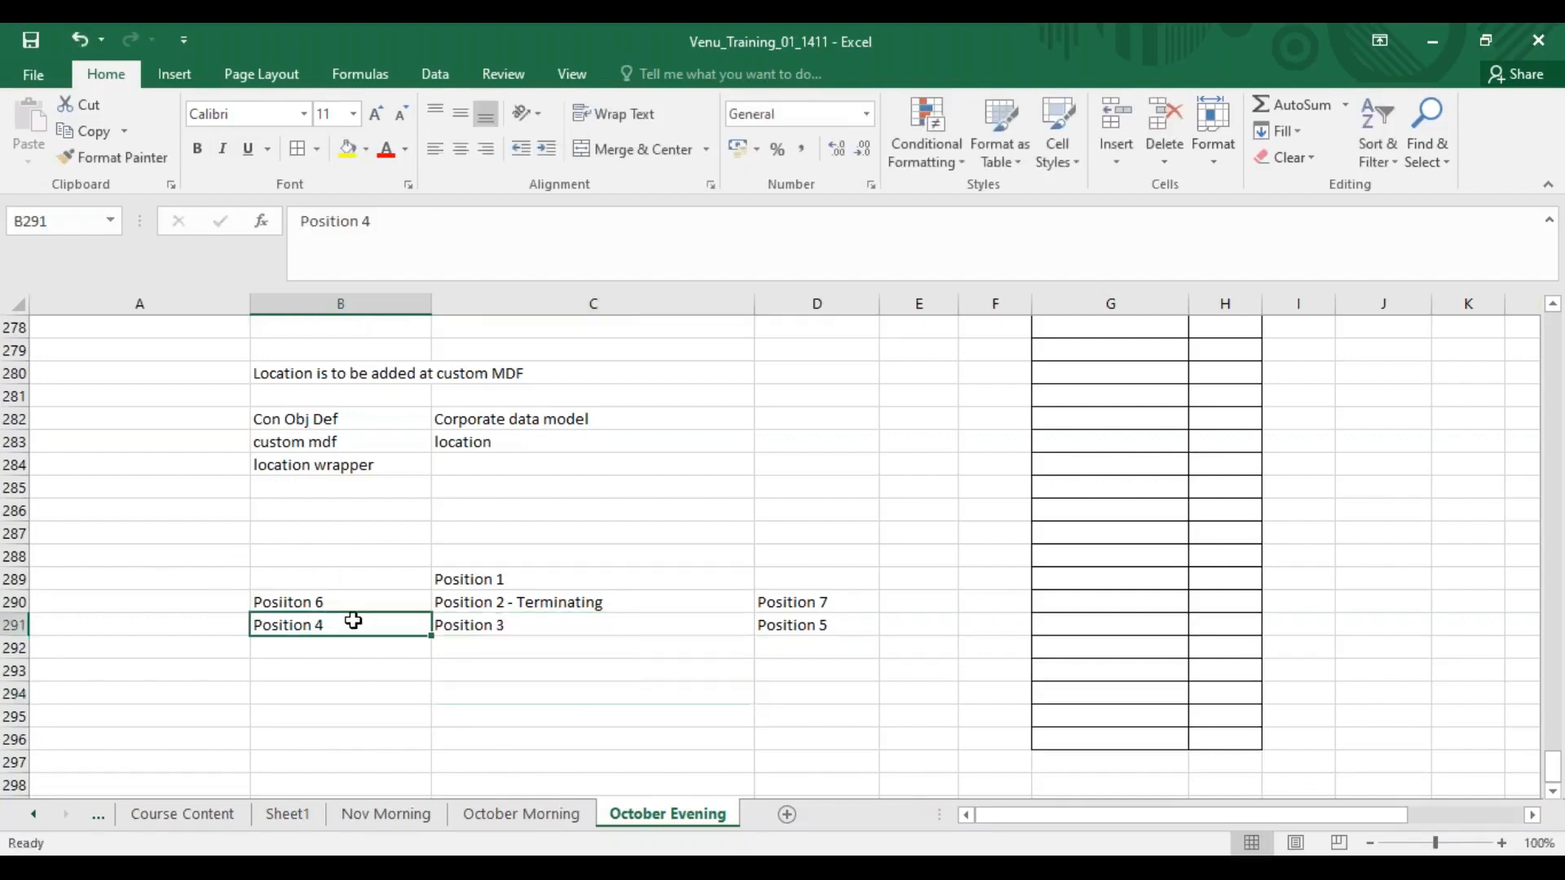
pyautogui.click(333, 603)
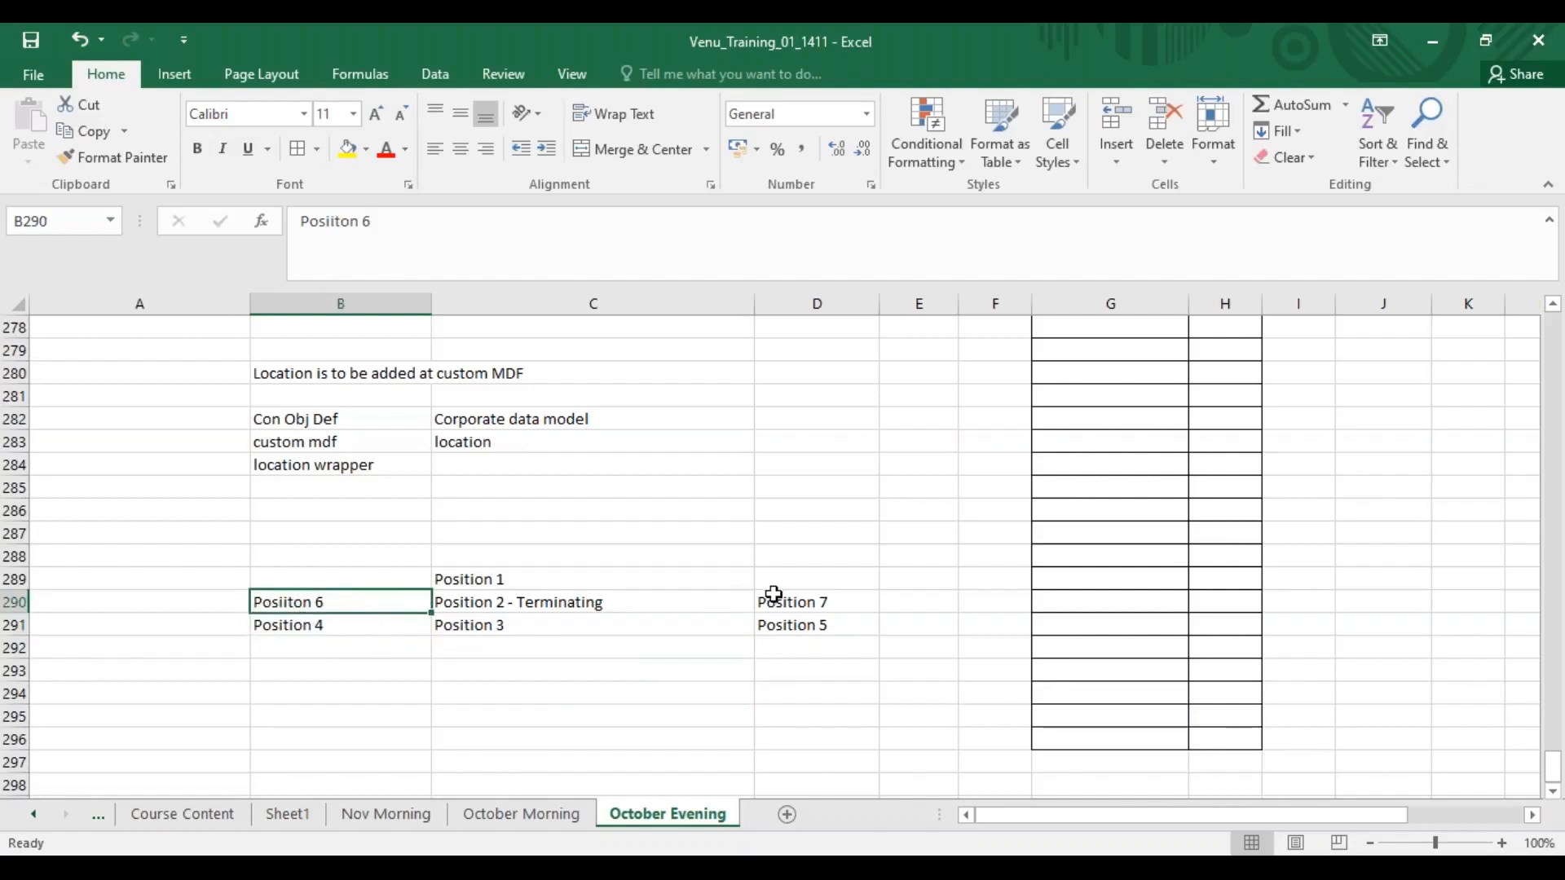
pyautogui.click(838, 629)
pyautogui.click(839, 601)
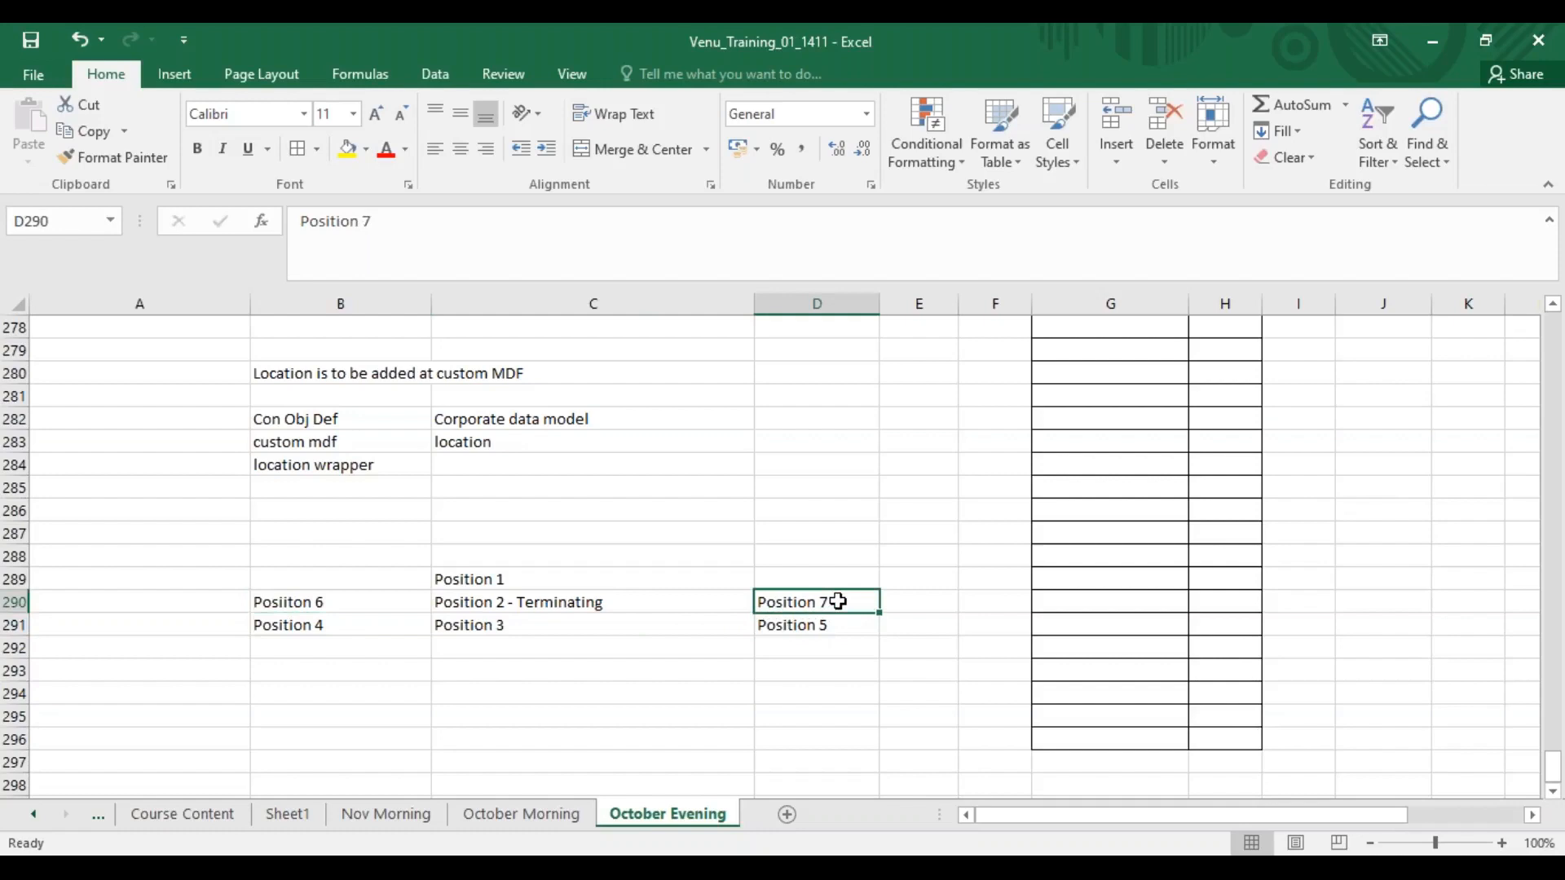
pyautogui.click(586, 631)
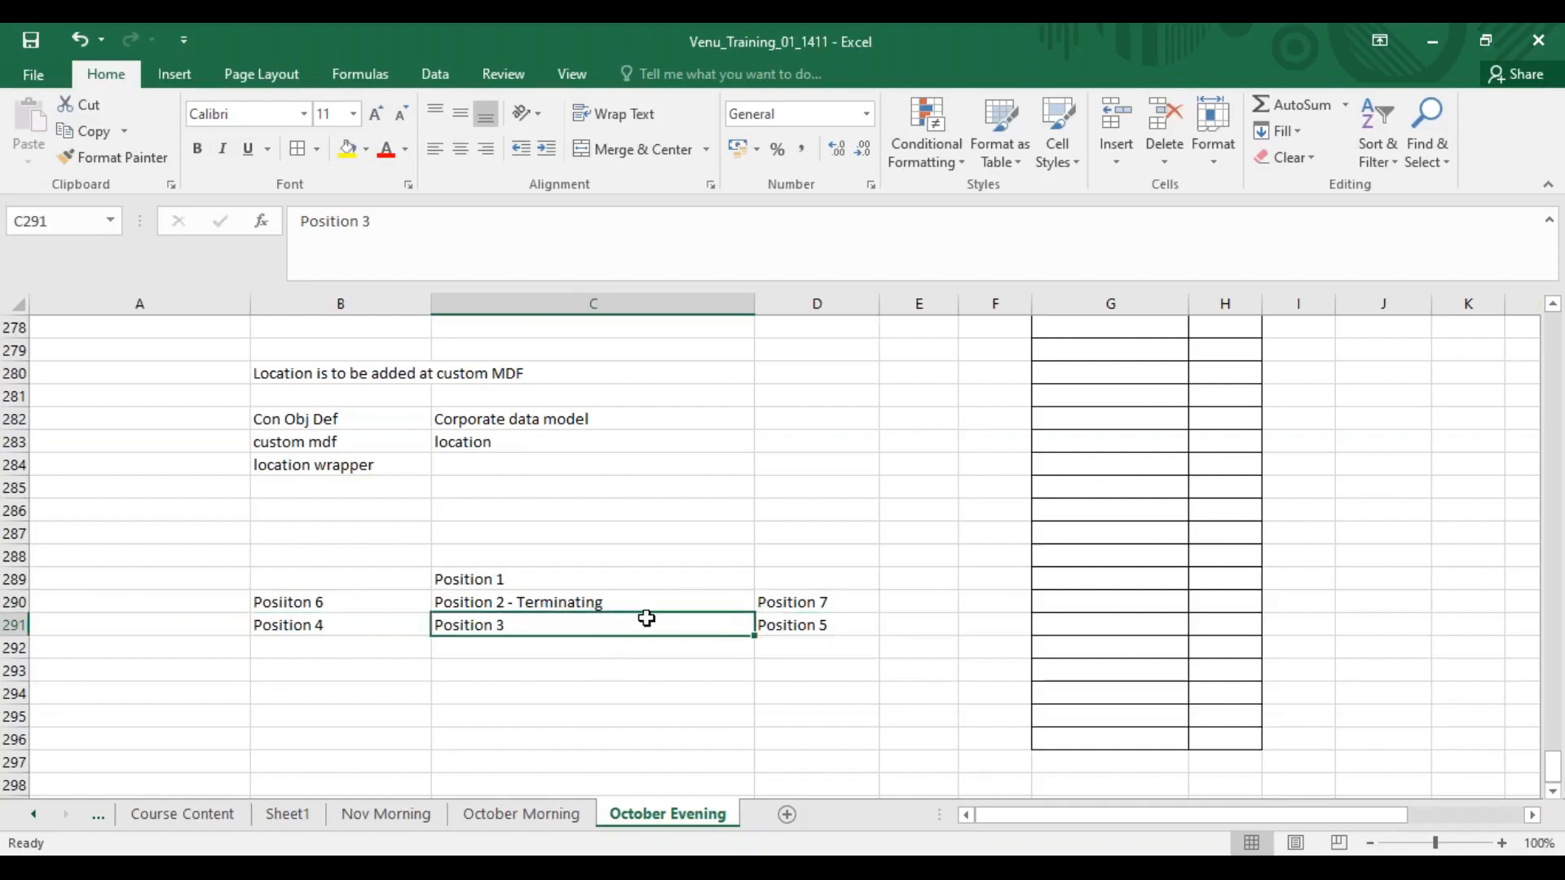
pyautogui.click(576, 603)
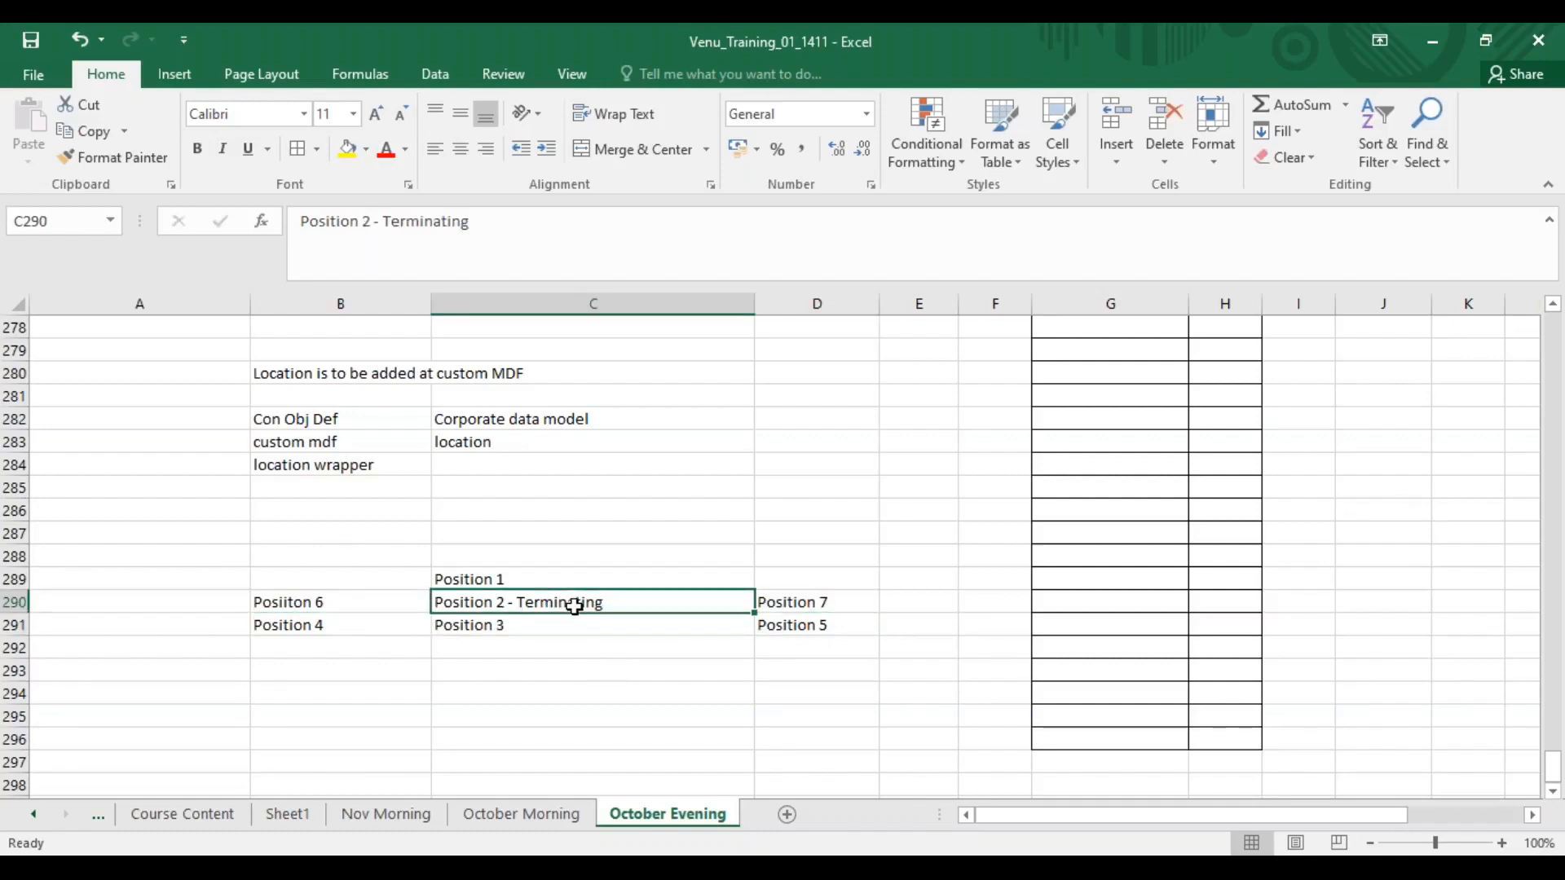
pyautogui.click(349, 631)
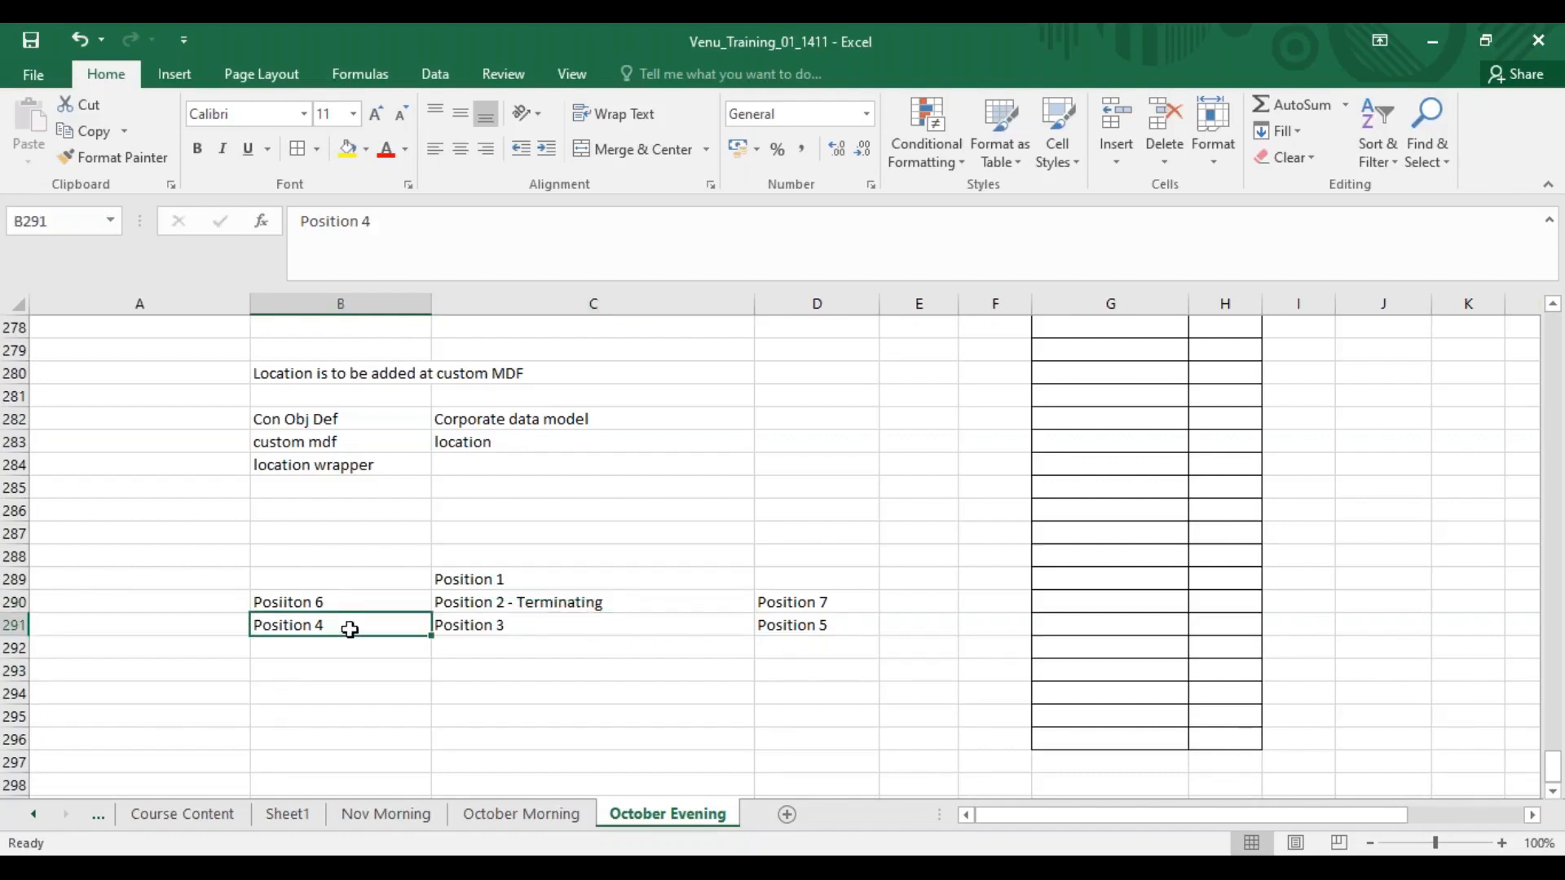
# Review the cells of the position hierarchy layout one by one.
pyautogui.click(338, 602)
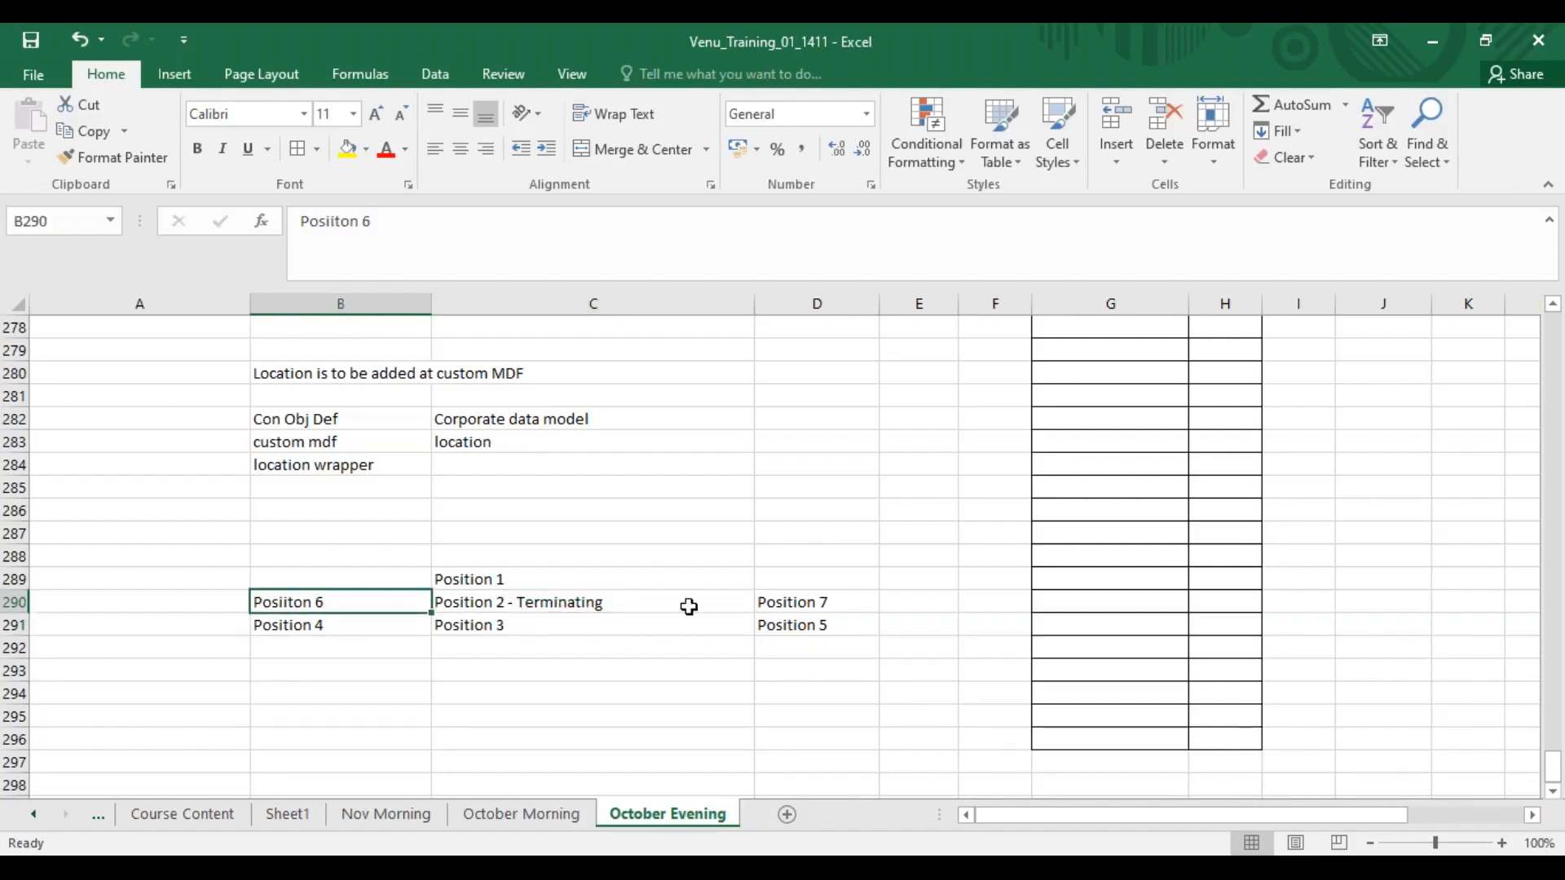
pyautogui.click(804, 628)
pyautogui.click(841, 607)
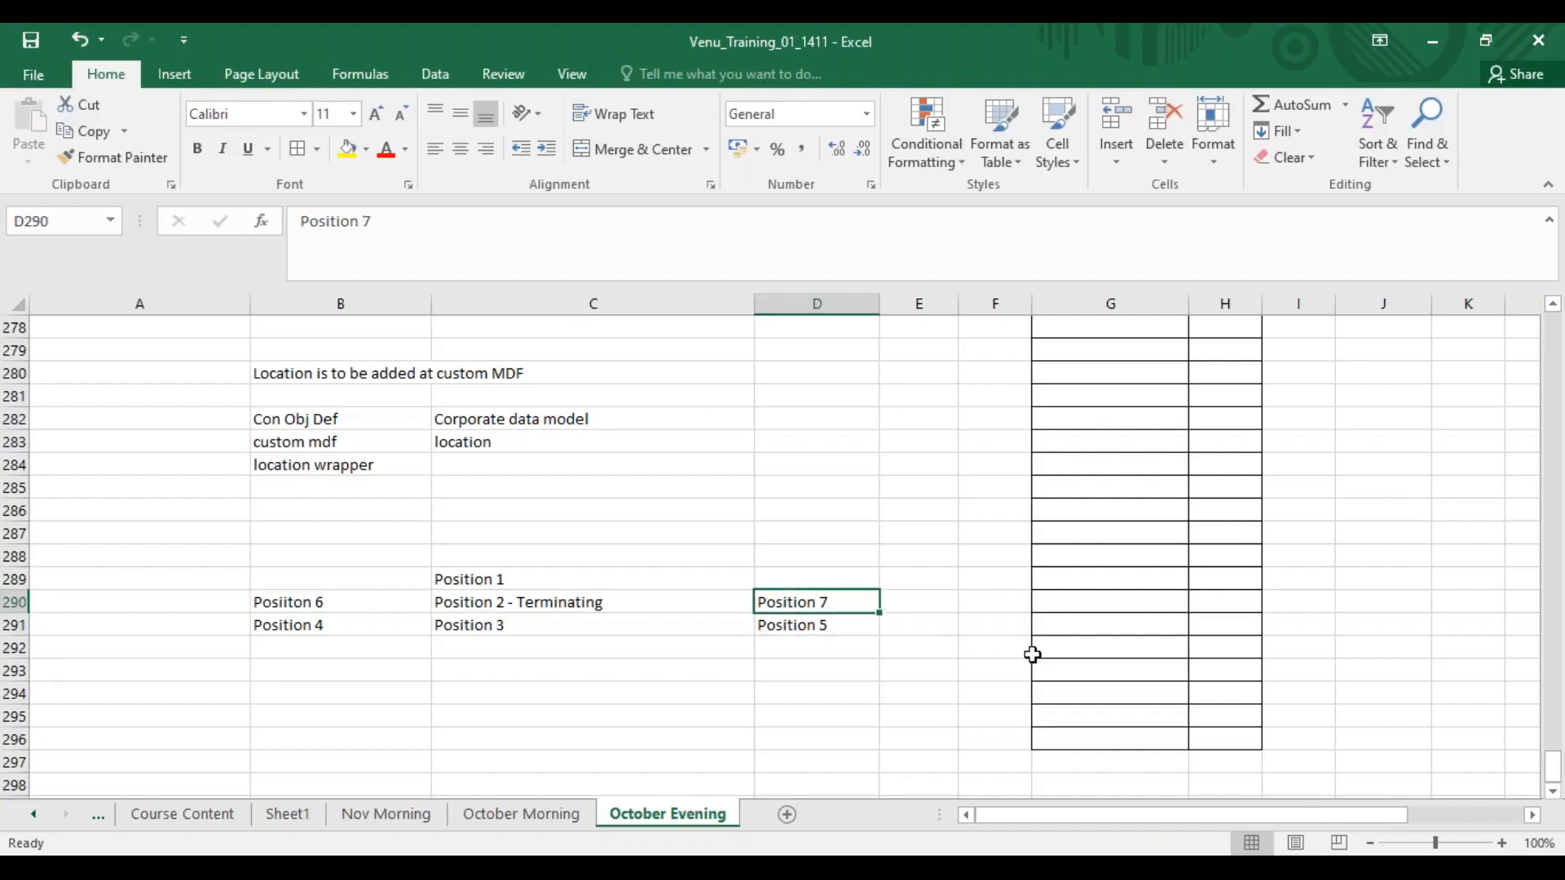
pyautogui.click(515, 625)
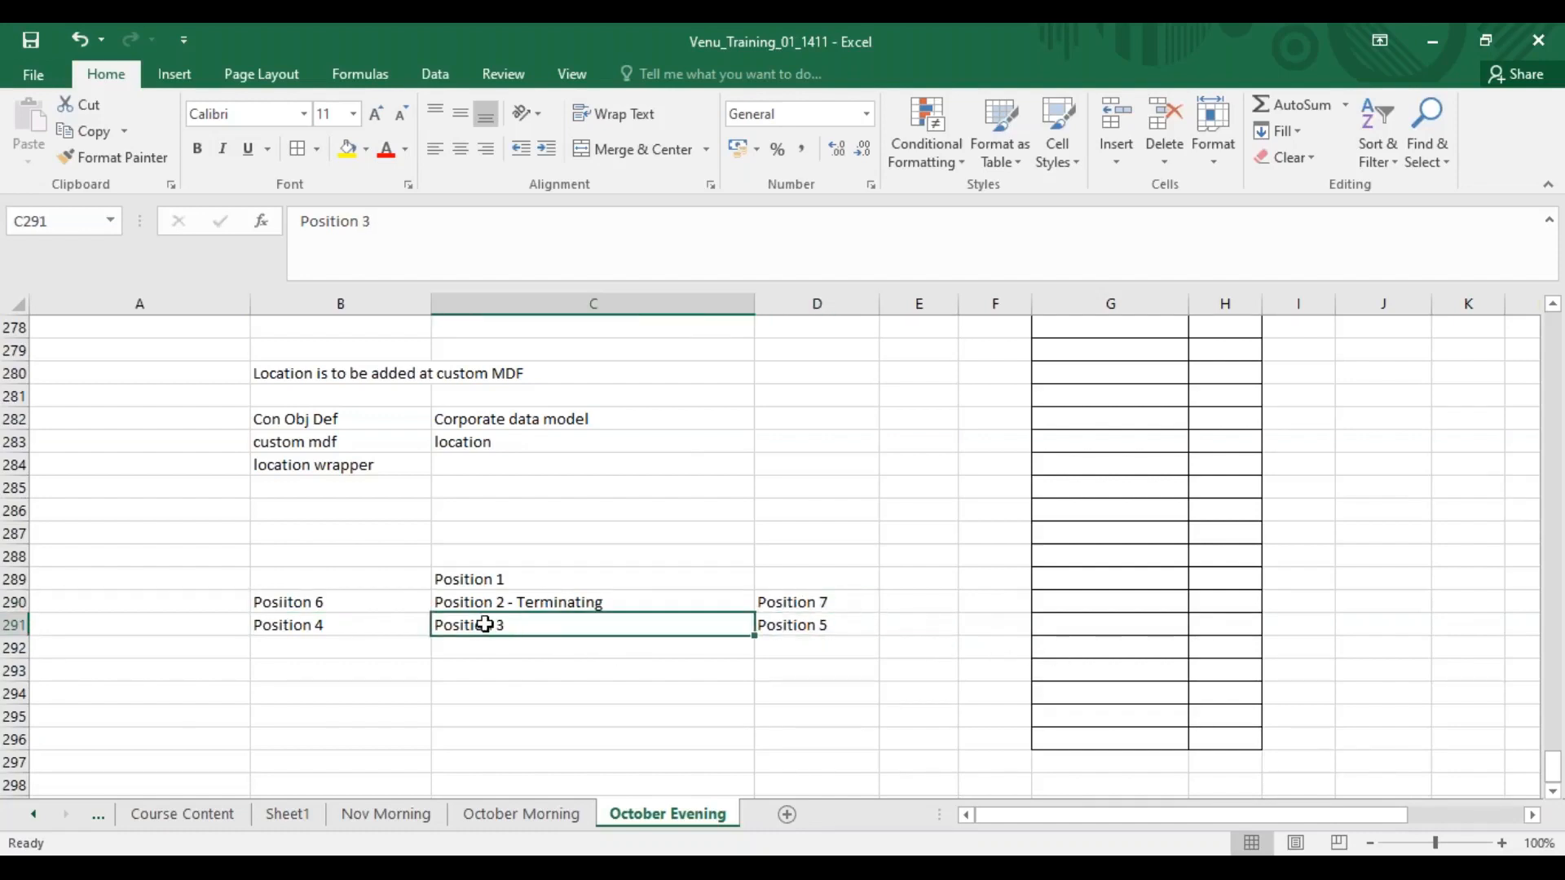
pyautogui.click(484, 572)
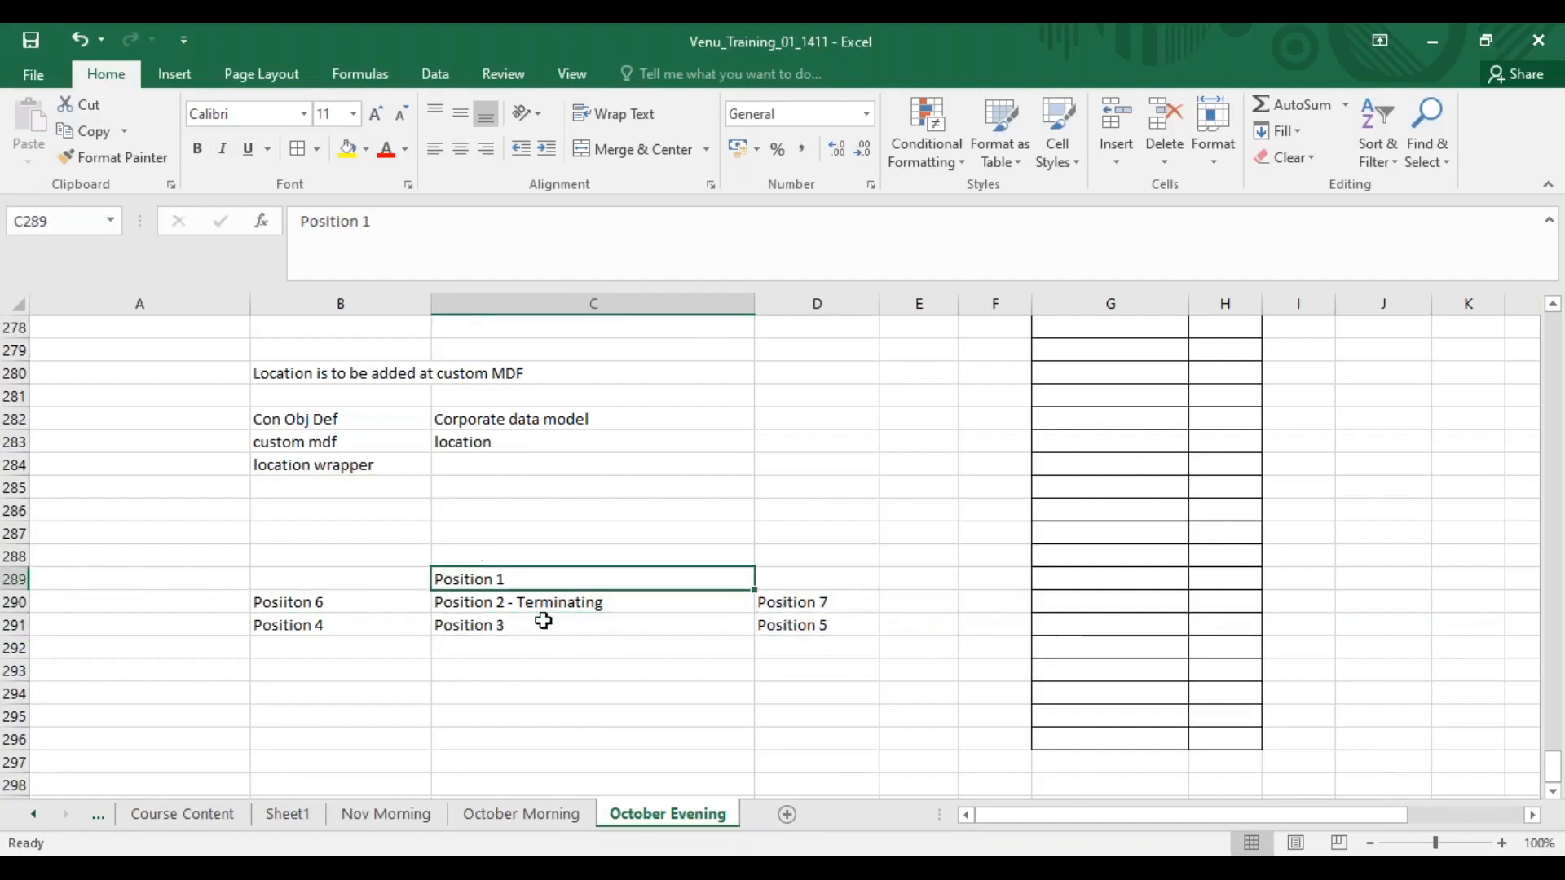
pyautogui.click(503, 603)
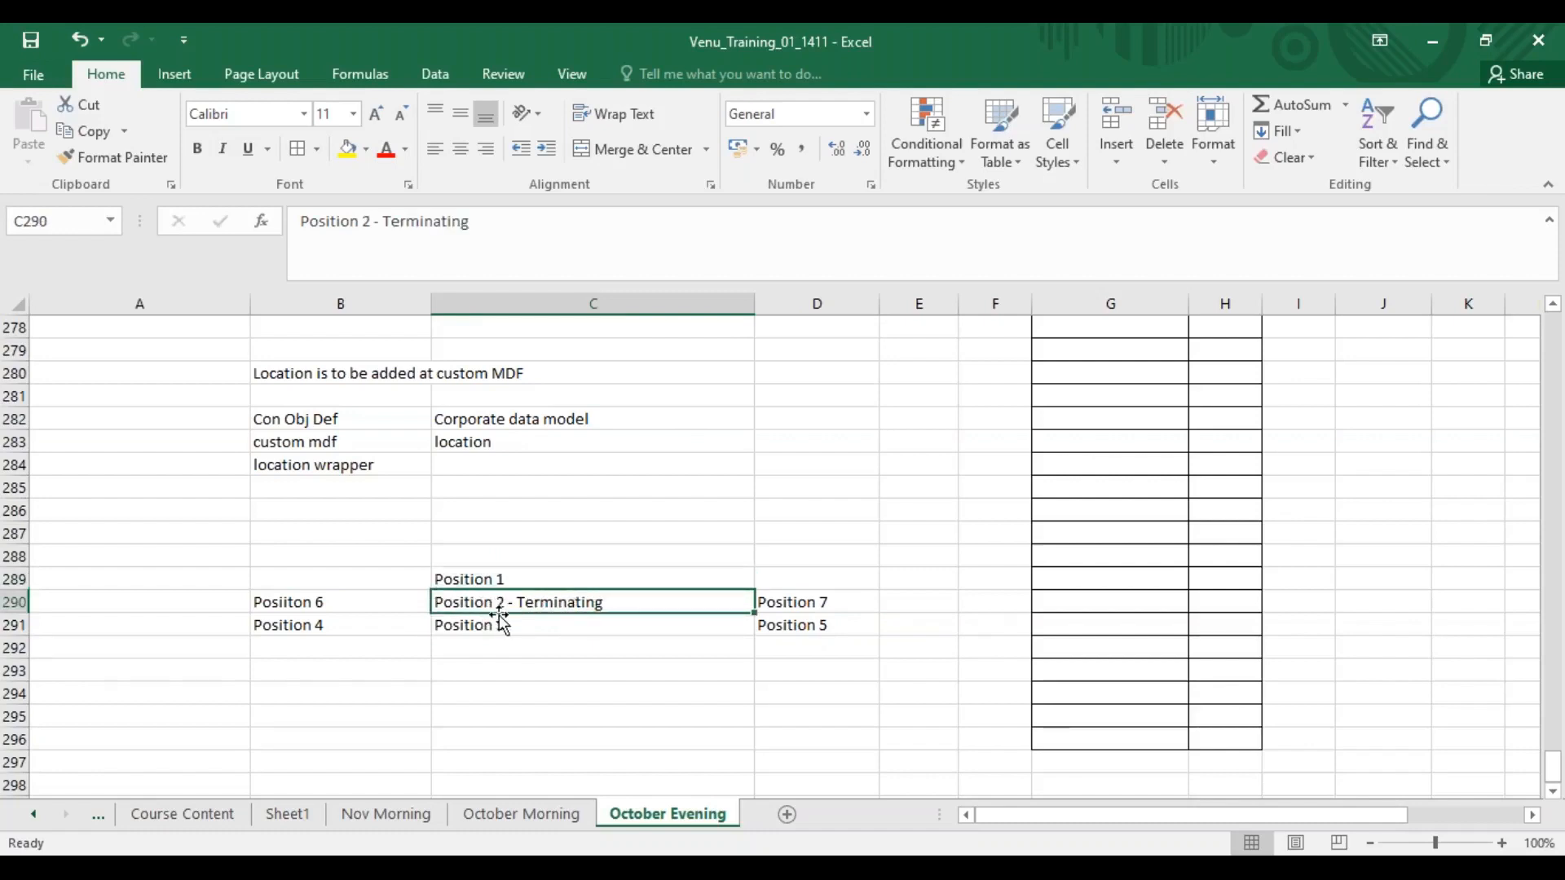
pyautogui.click(493, 624)
pyautogui.click(494, 607)
pyautogui.click(479, 578)
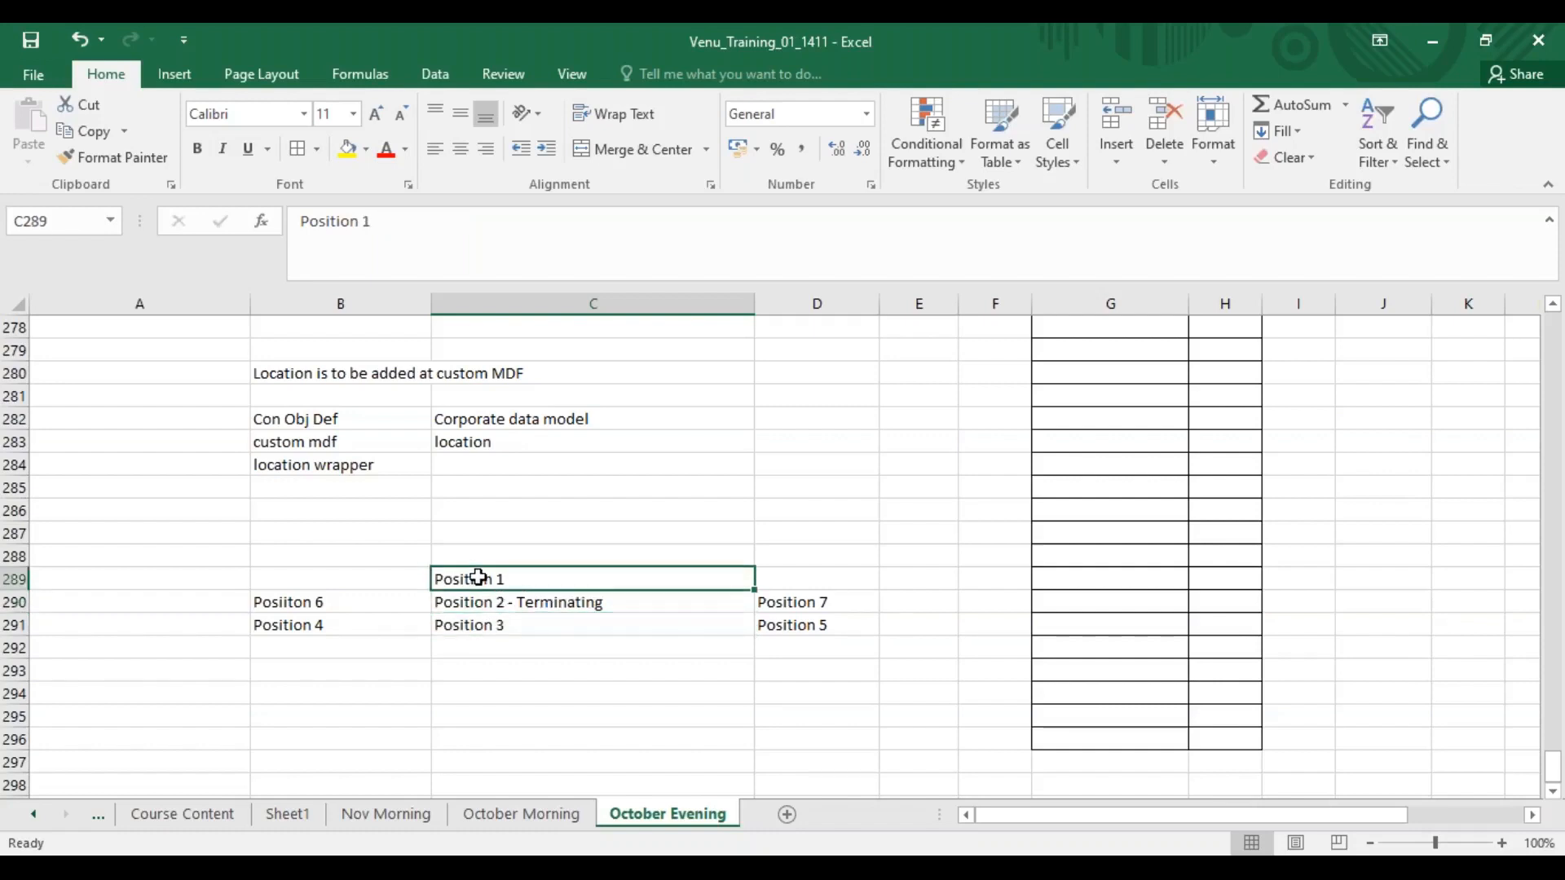
pyautogui.click(322, 621)
pyautogui.click(364, 601)
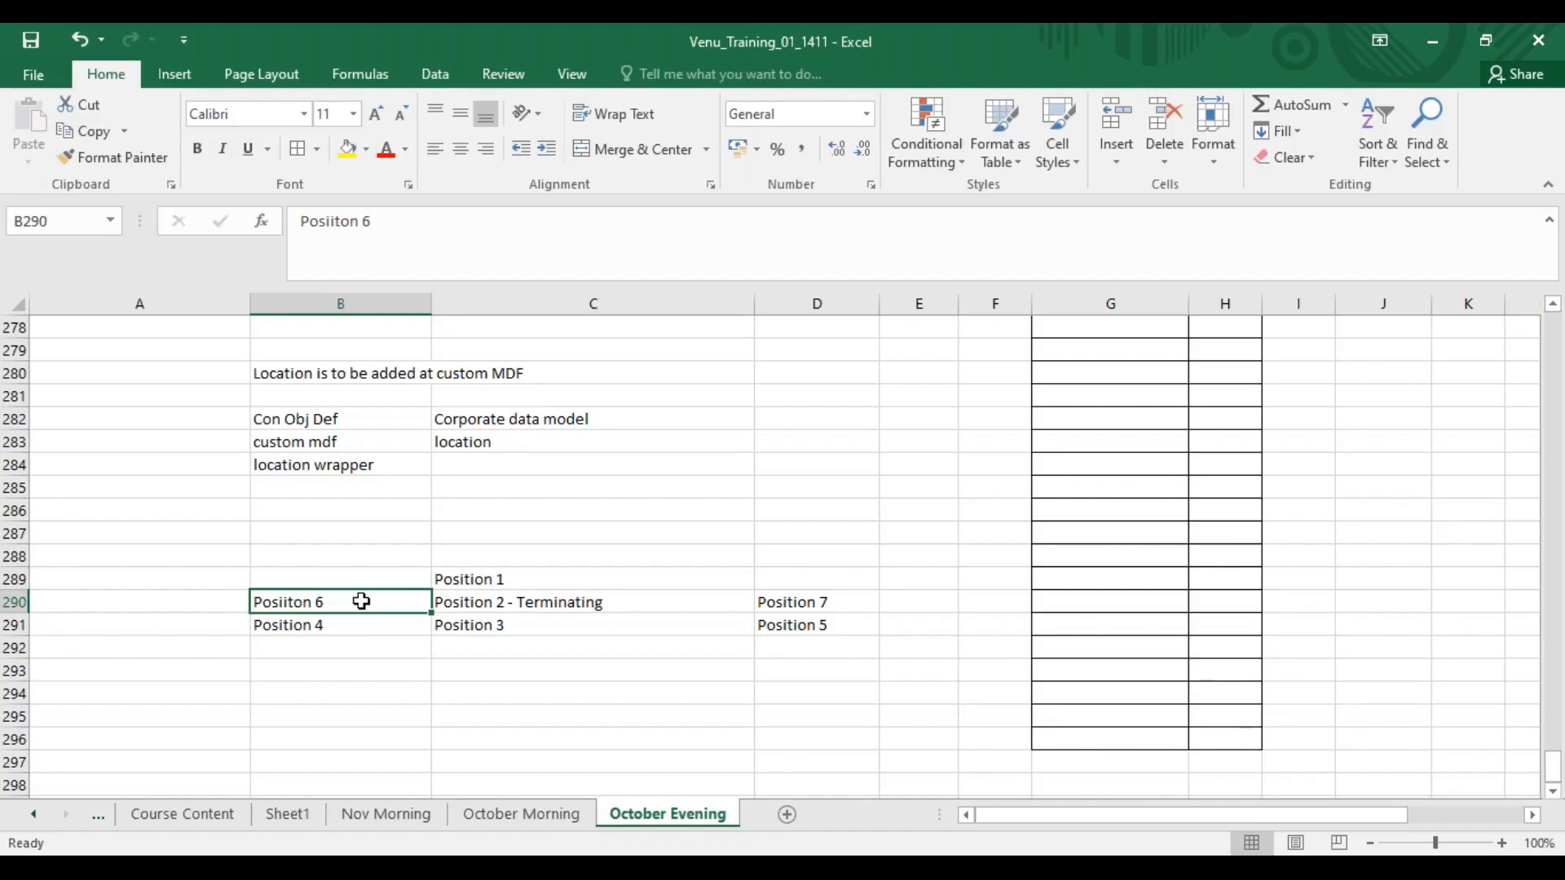
pyautogui.click(309, 580)
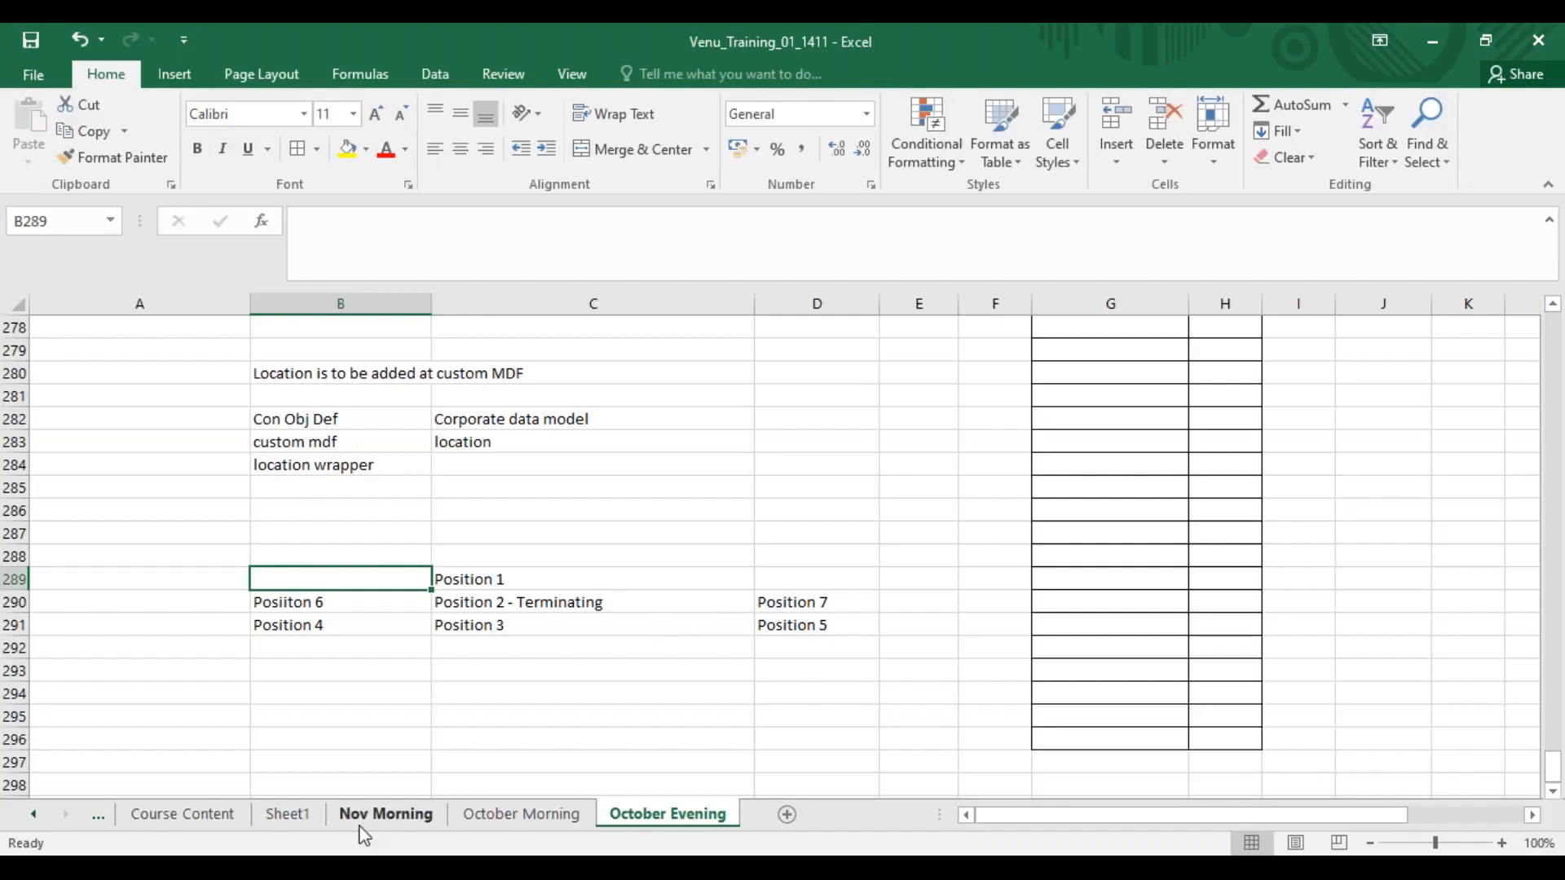
# Correct the misspelled Posiiton 6 entry to read Position 6.
pyautogui.doubleClick(293, 602)
pyautogui.press('BackSpace')
pyautogui.press('Delete')
pyautogui.write('tio')
pyautogui.press('BackSpace')
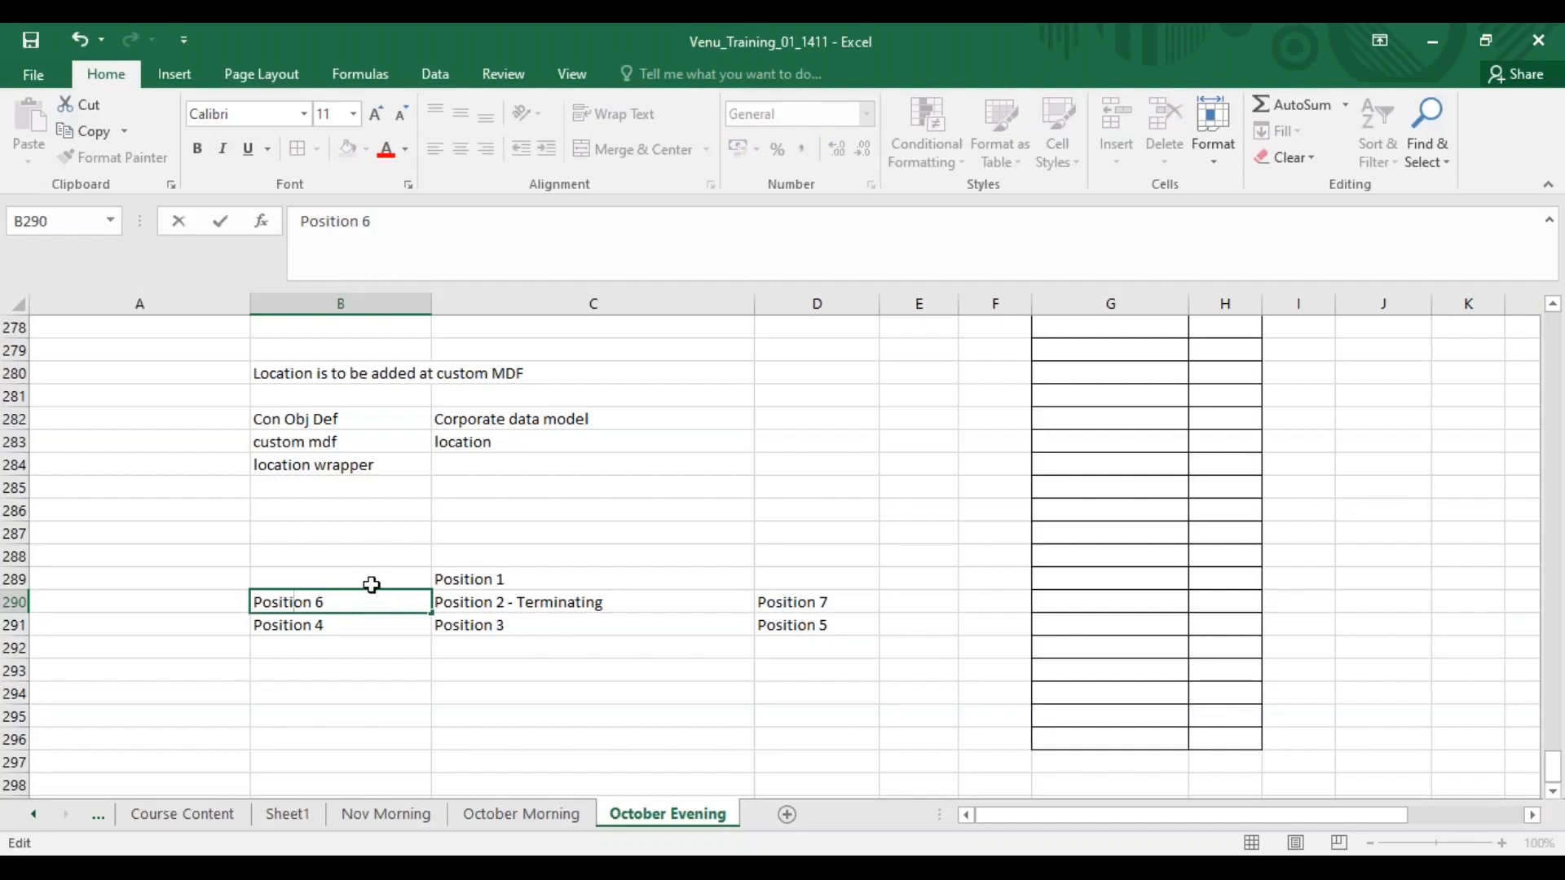
# Add "Position 8 - Emp 8" in the cell above Position 6.
pyautogui.click(364, 585)
pyautogui.write('sition 8')
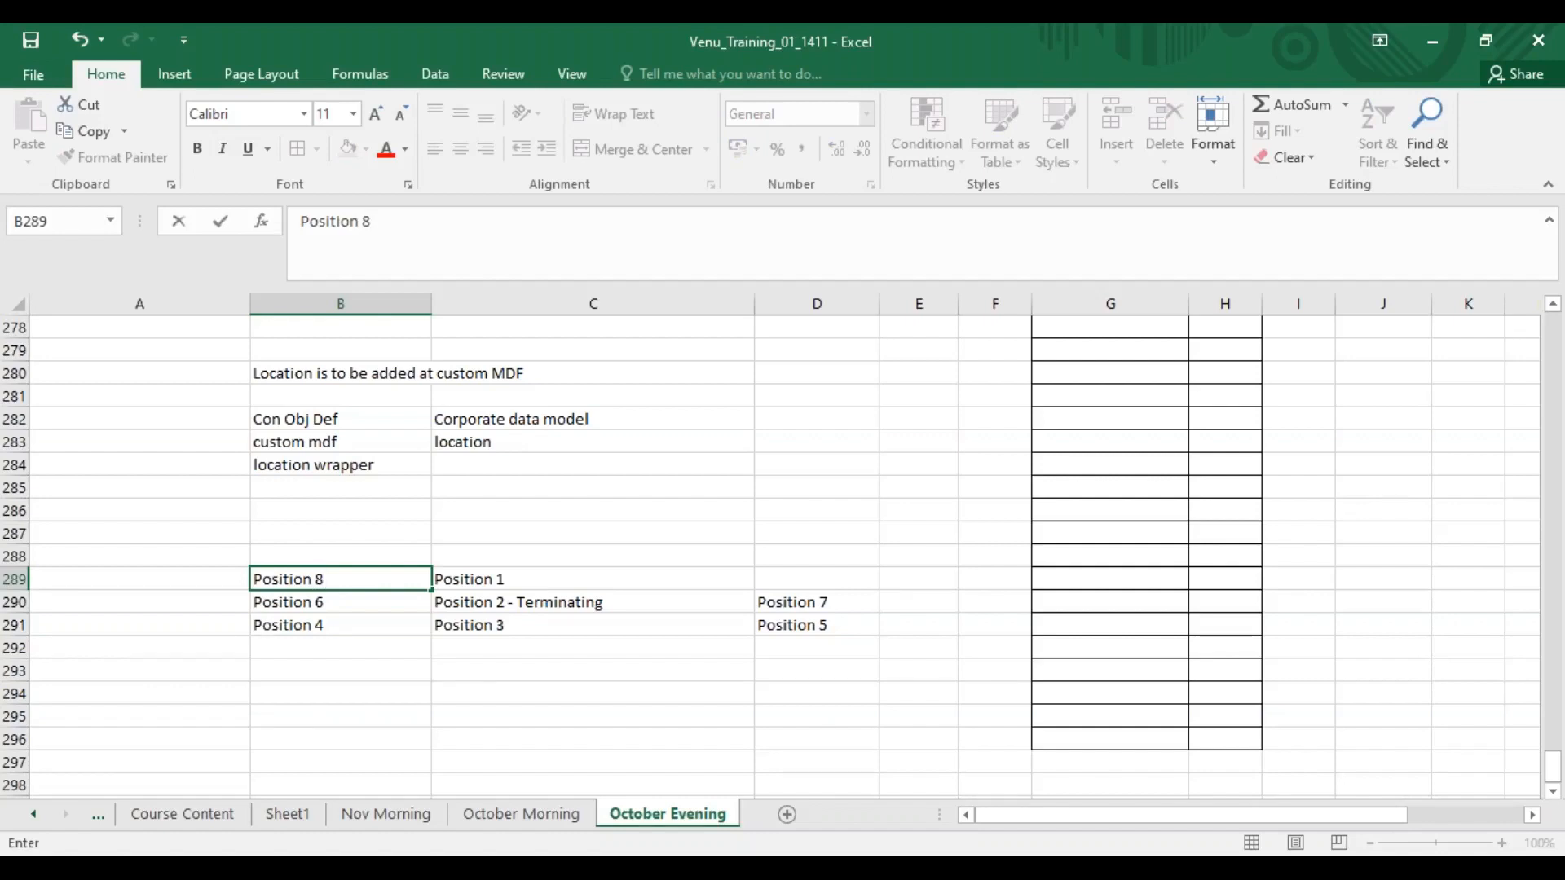
pyautogui.click(332, 625)
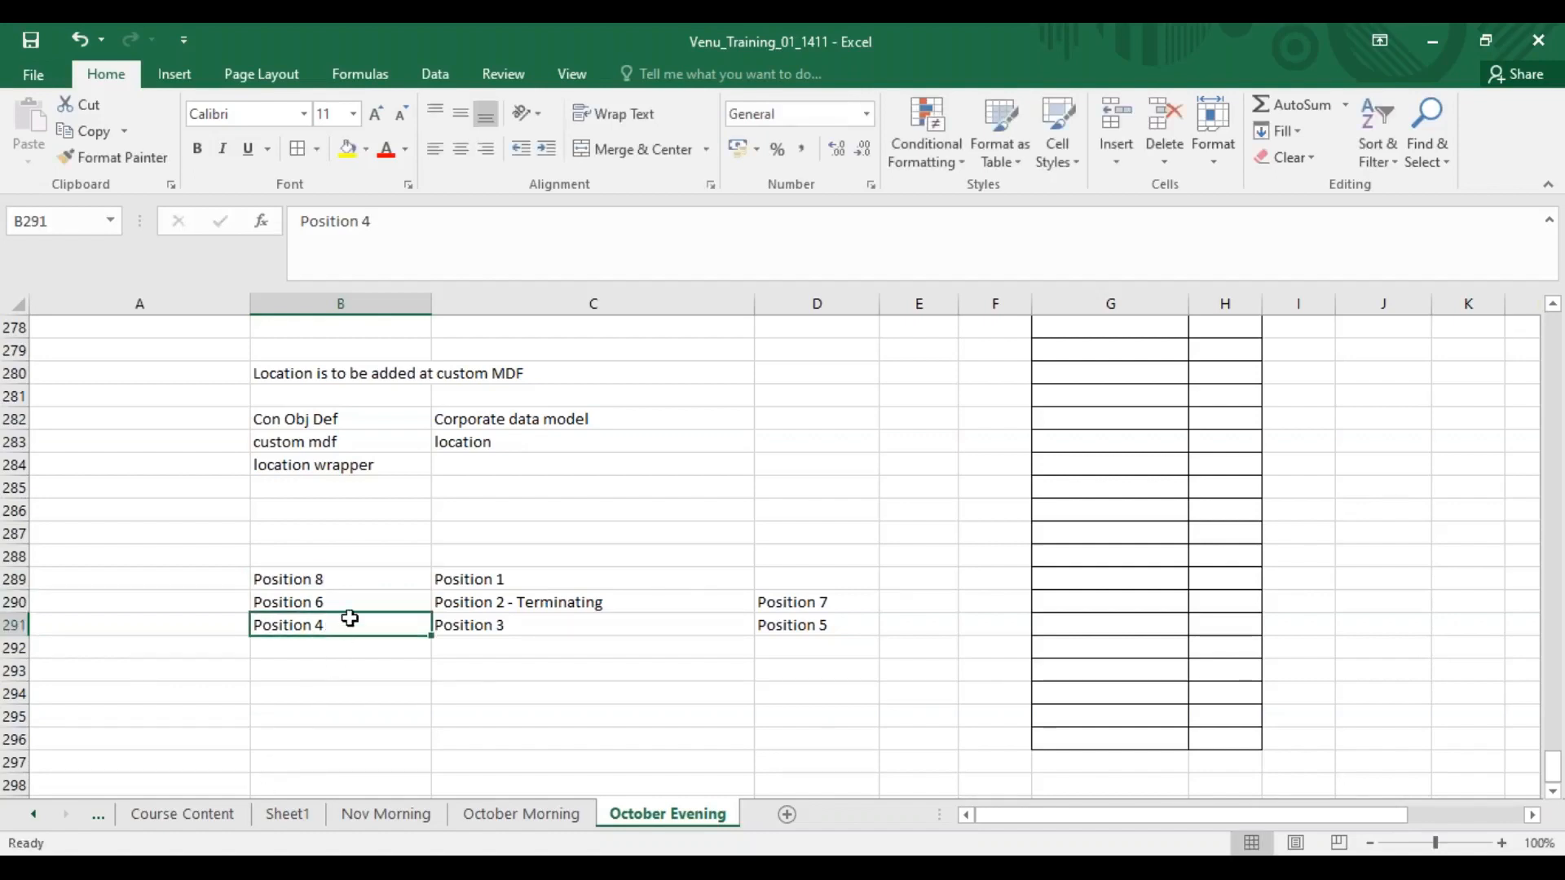
pyautogui.click(349, 580)
pyautogui.doubleClick(352, 579)
pyautogui.write('- ')
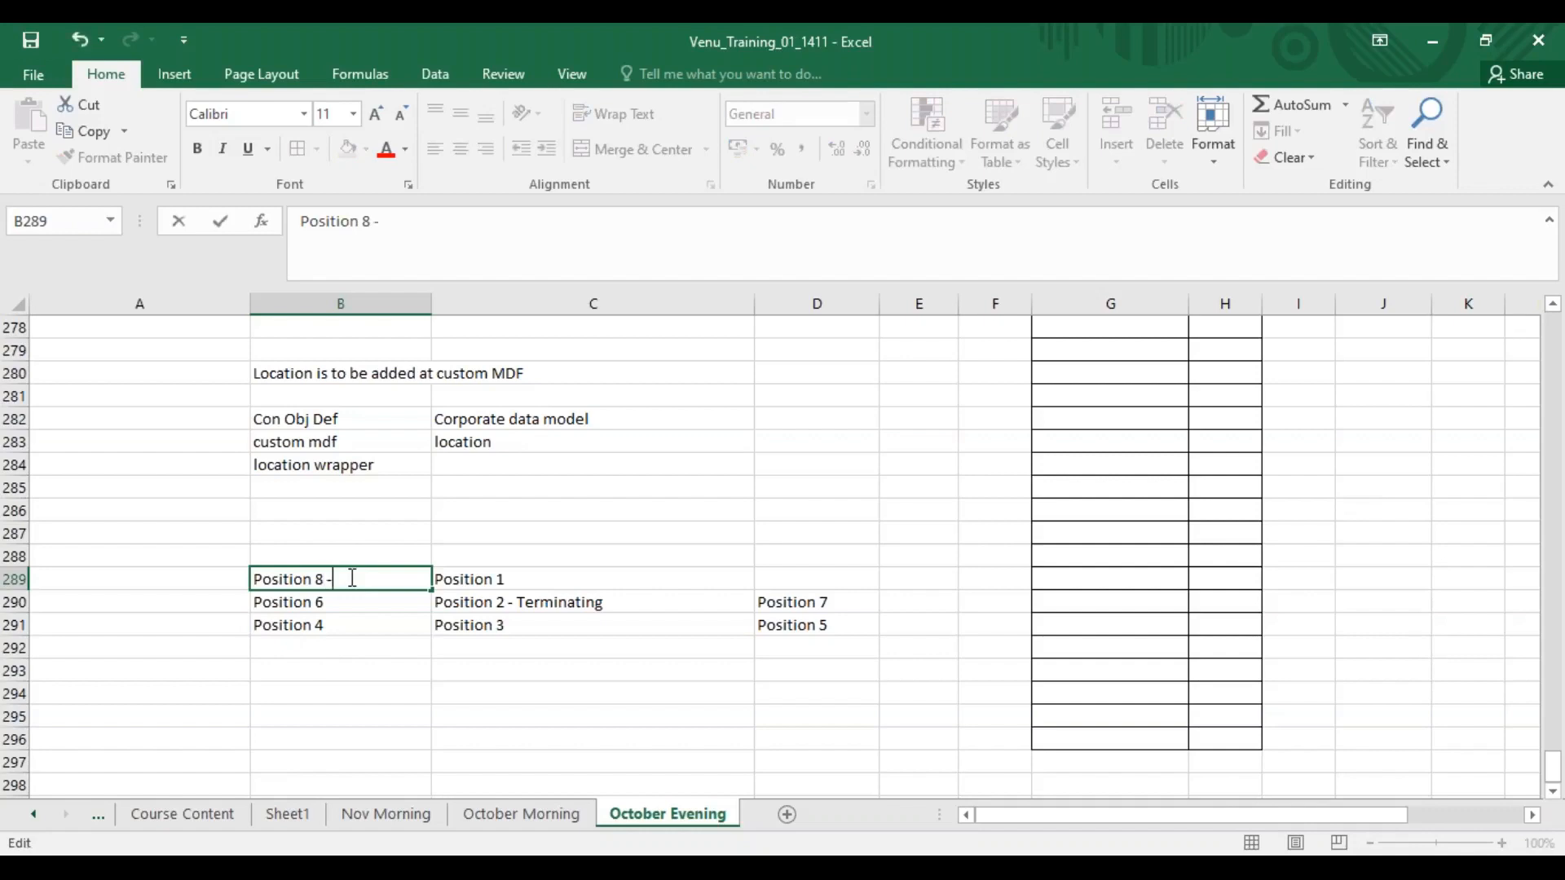
pyautogui.write('Emp 8')
# Append "- Emp 4" to the Position 4 cell.
pyautogui.click(411, 621)
pyautogui.doubleClick(411, 618)
pyautogui.write('- Em')
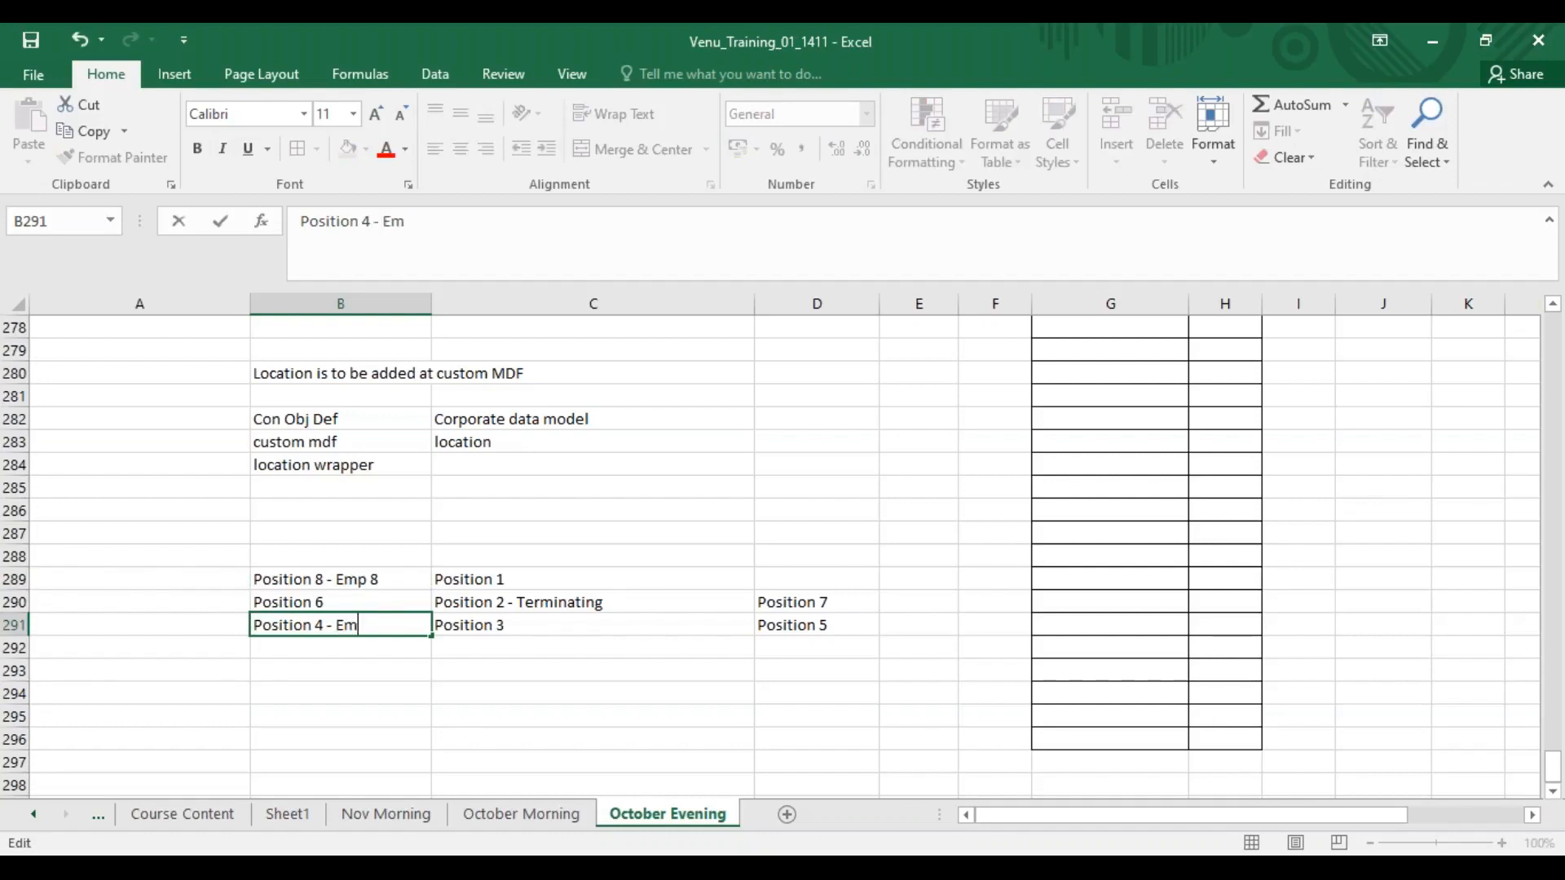
pyautogui.write('p 4')
pyautogui.click(663, 652)
# Review the hierarchy cells and the Transfer Direct Reports section of the Termination dialog.
pyautogui.click(344, 602)
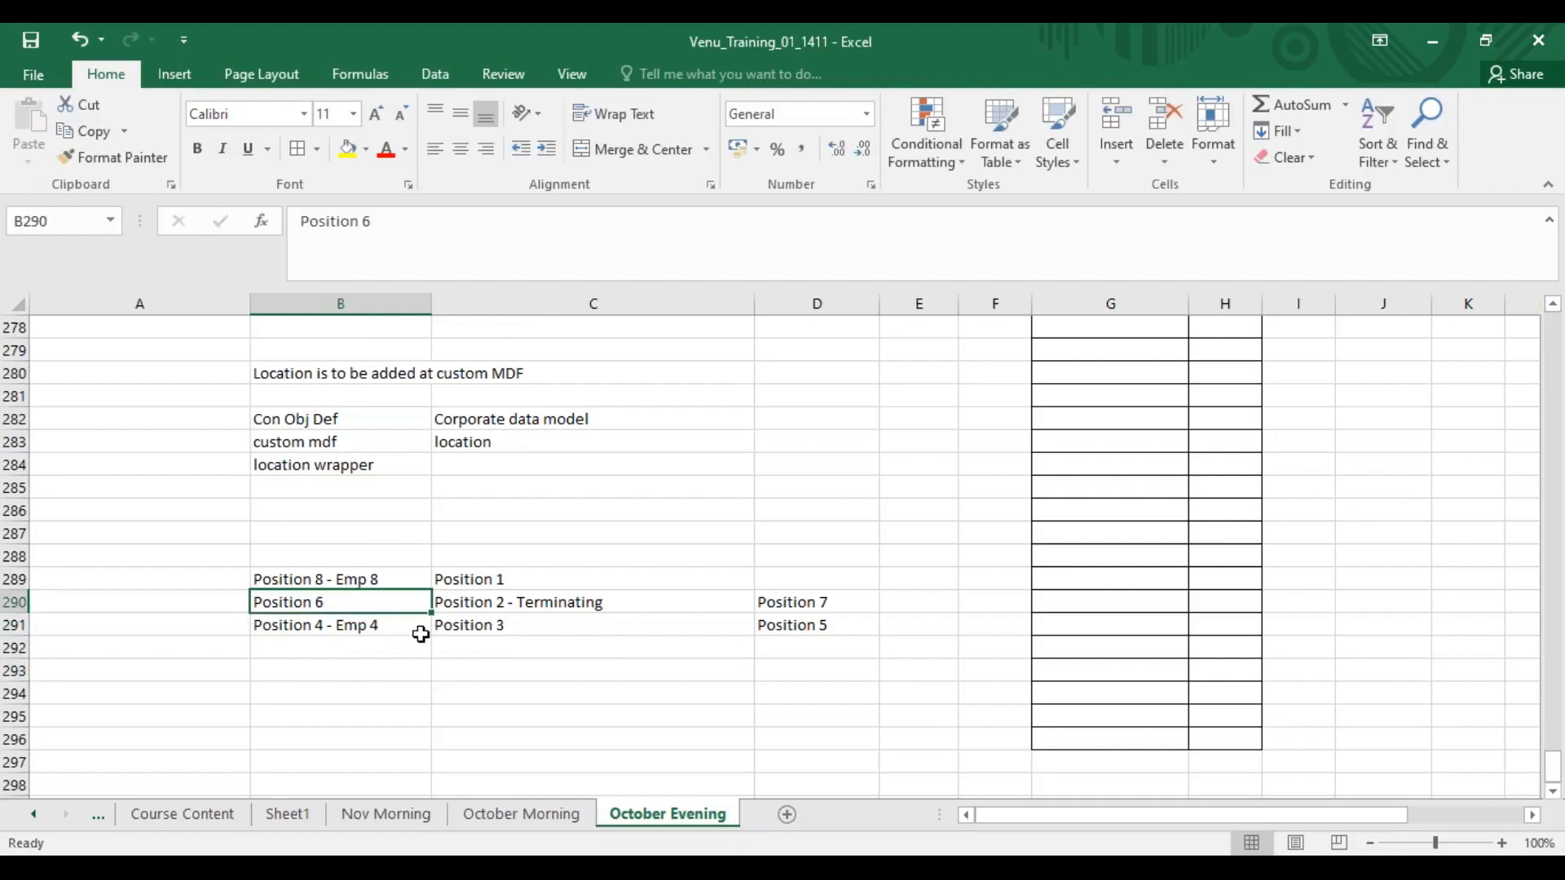
pyautogui.click(384, 624)
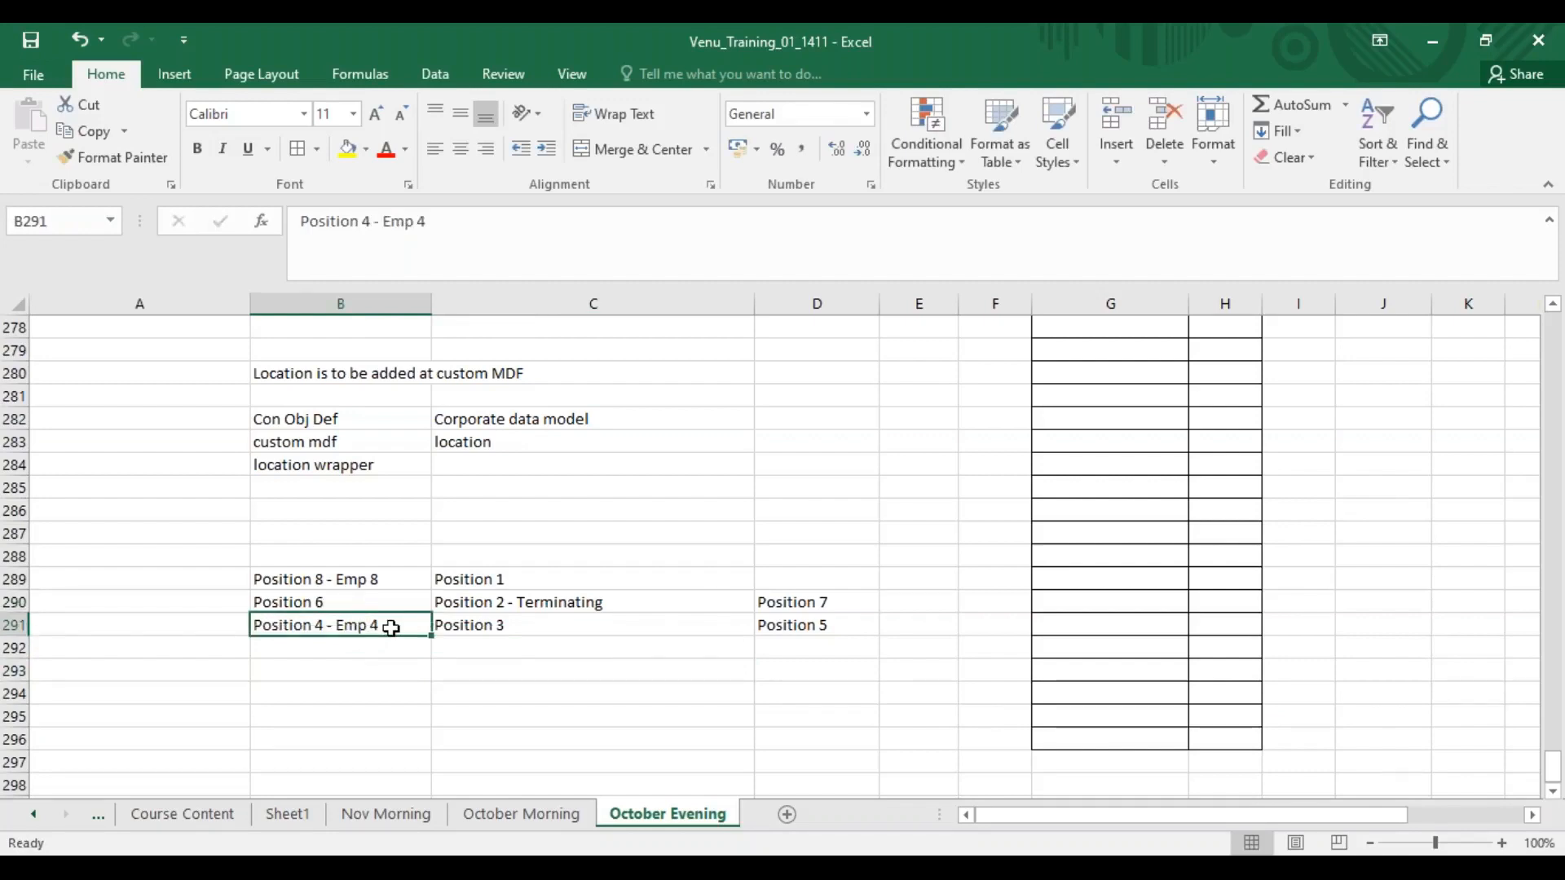
pyautogui.click(312, 599)
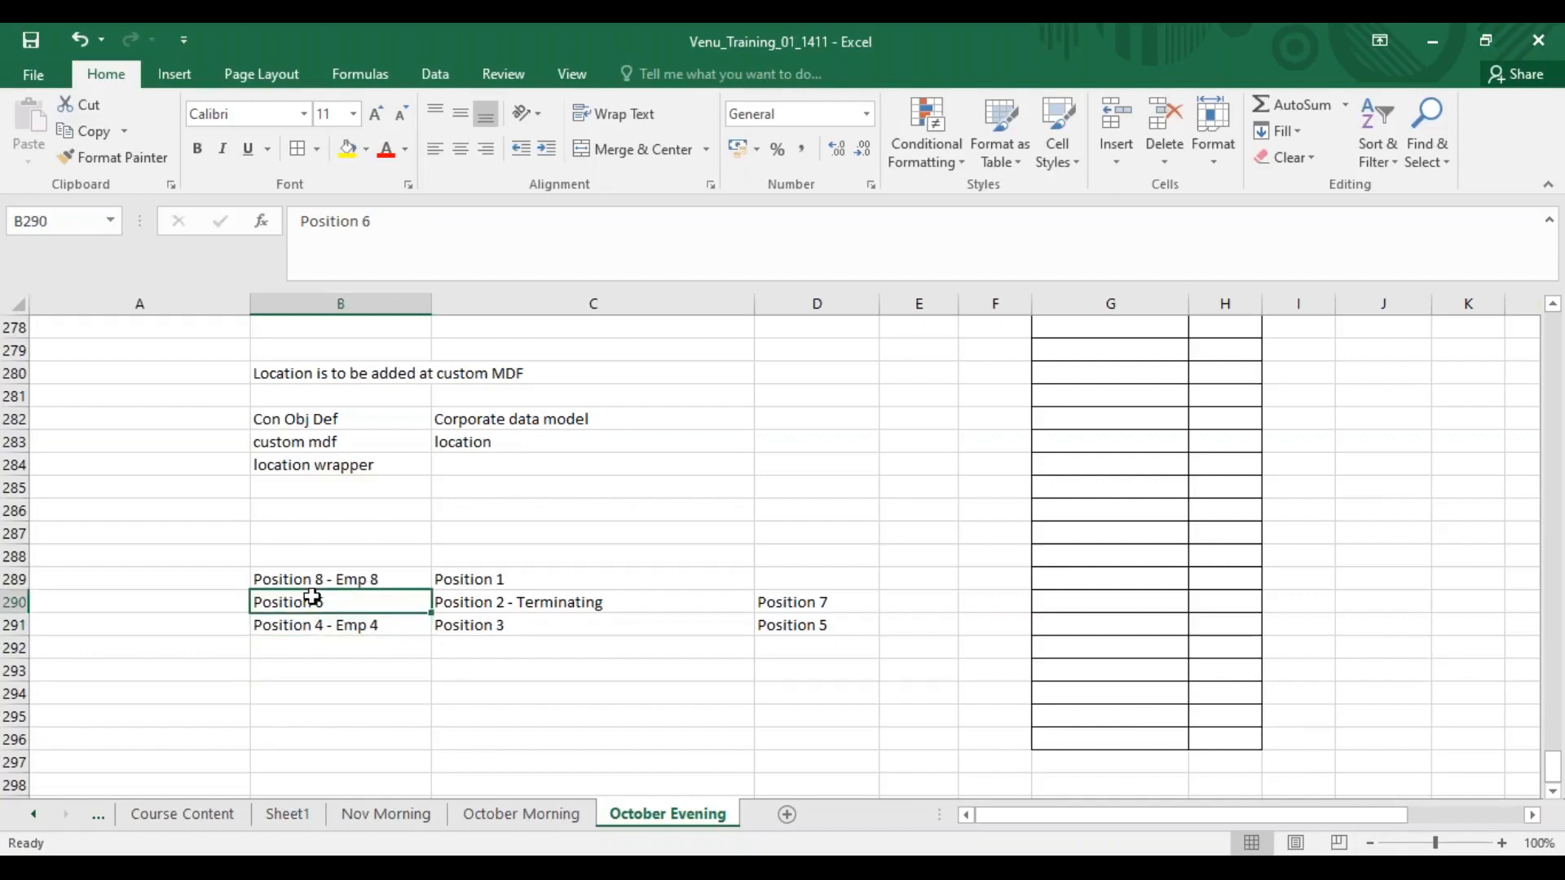
pyautogui.click(332, 623)
pyautogui.click(333, 600)
pyautogui.click(317, 625)
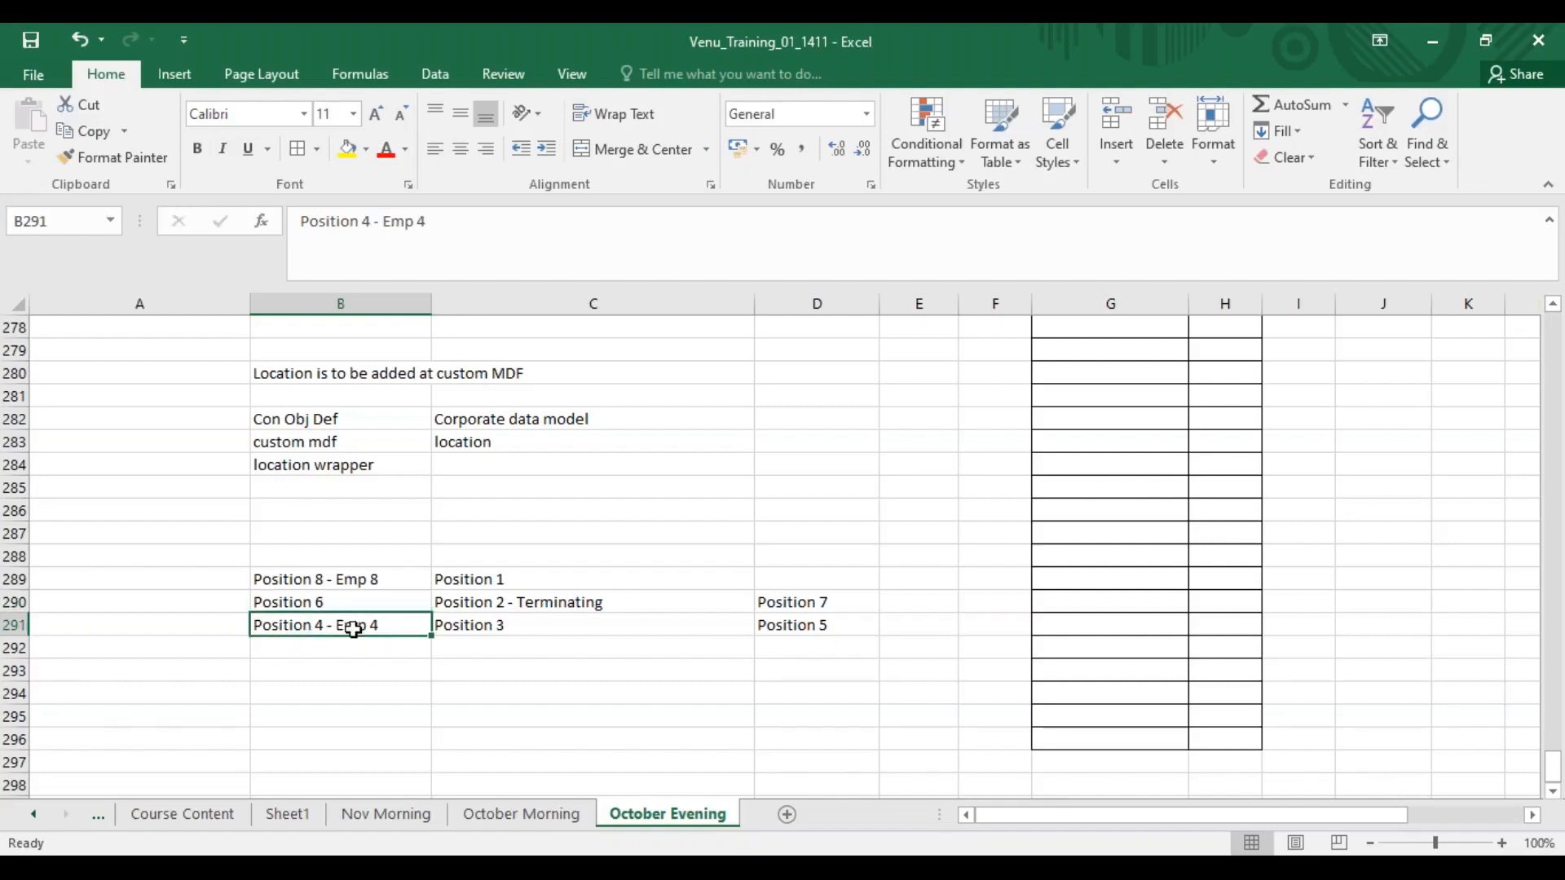
pyautogui.click(356, 579)
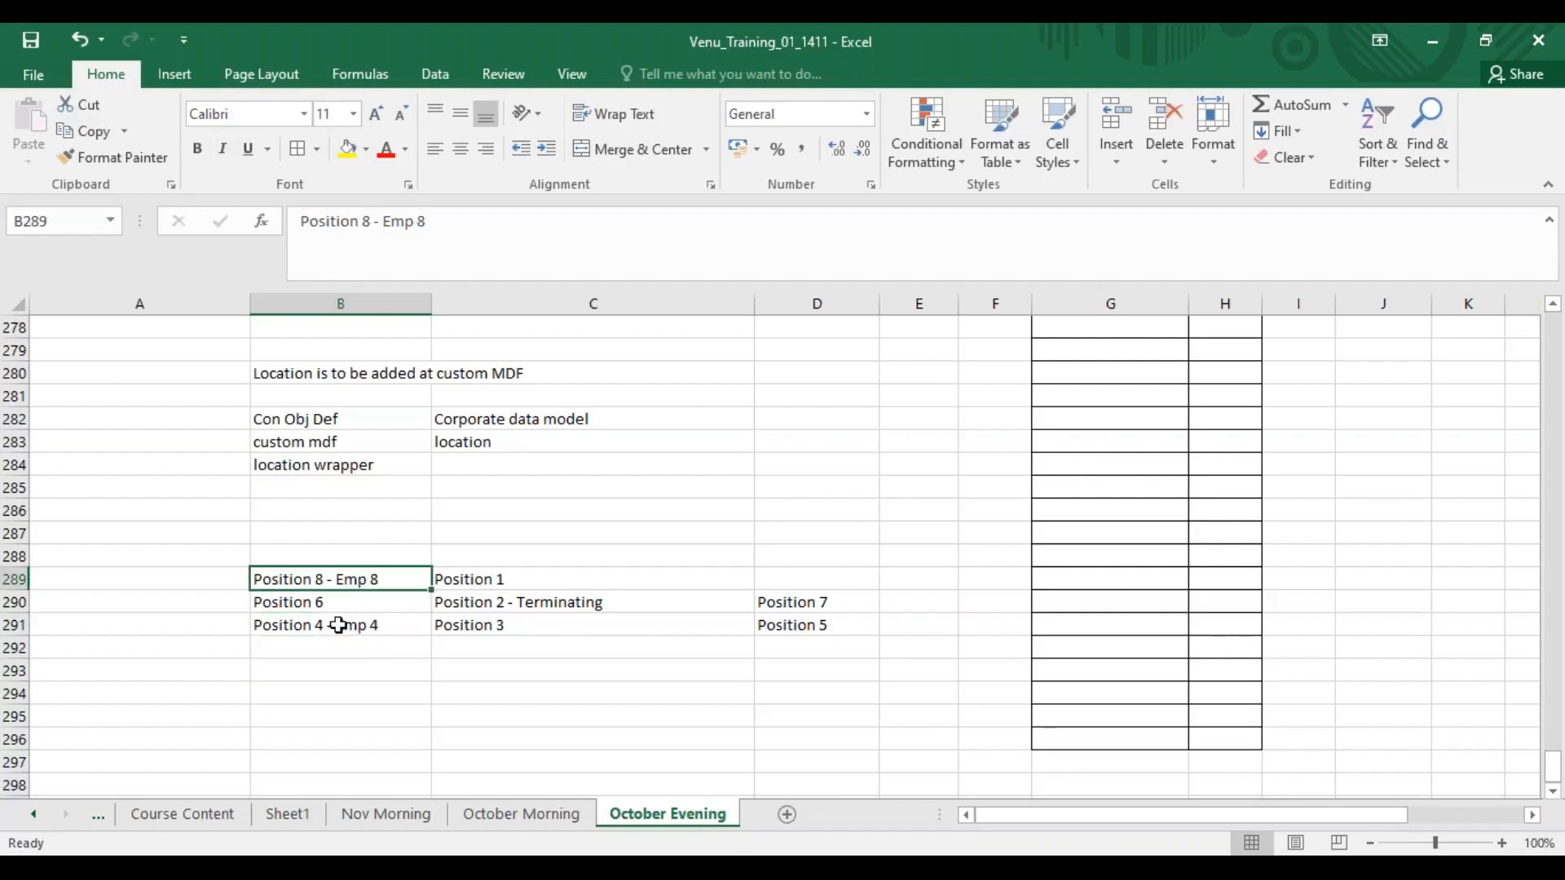
pyautogui.click(339, 630)
pyautogui.click(335, 603)
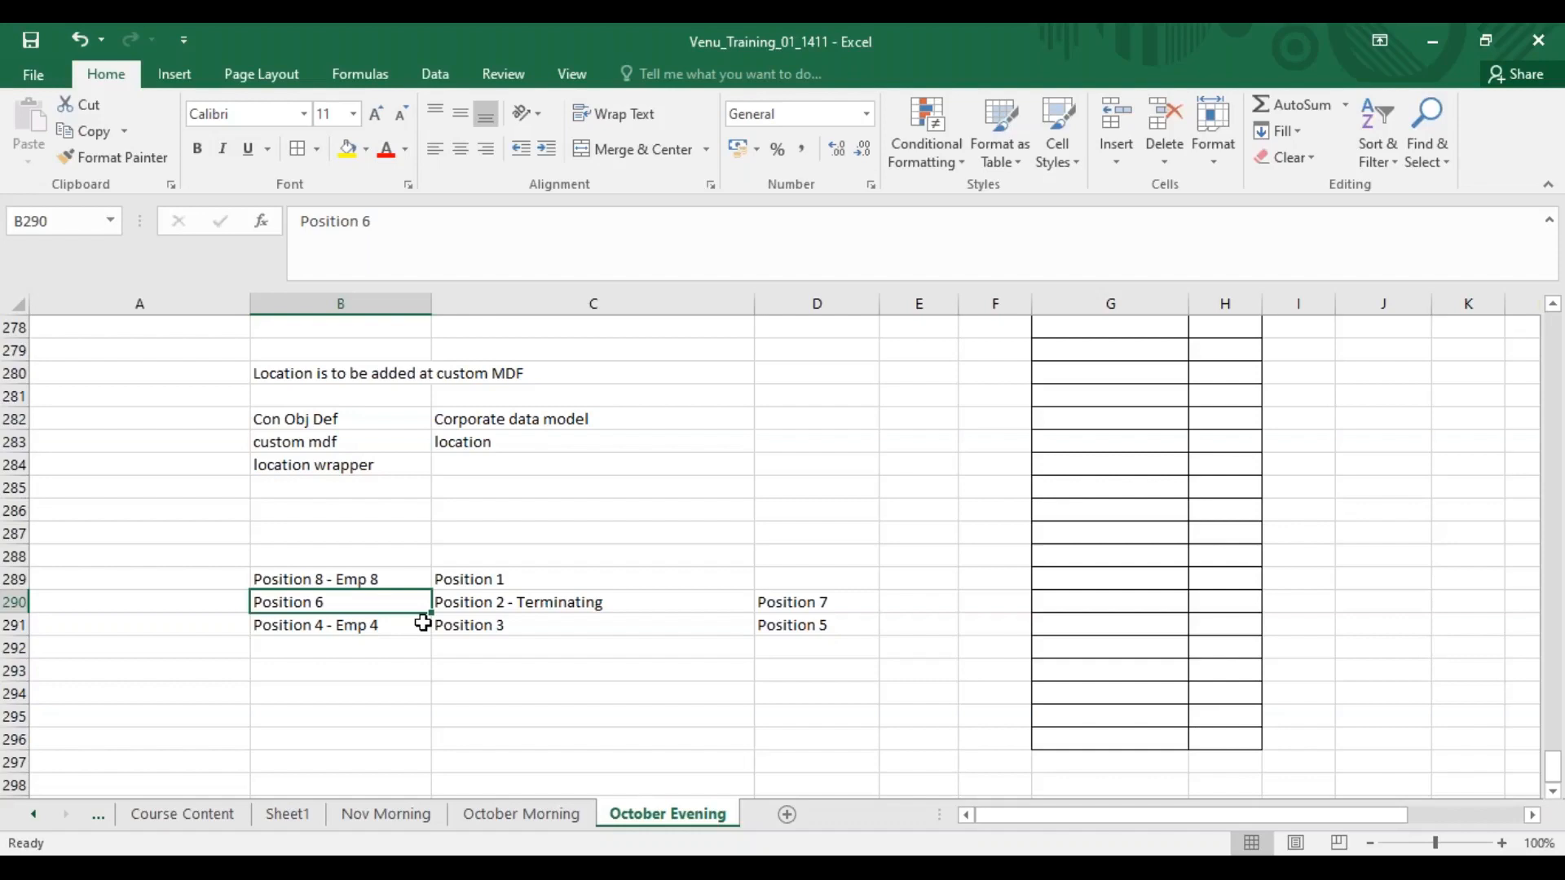
pyautogui.doubleClick(354, 604)
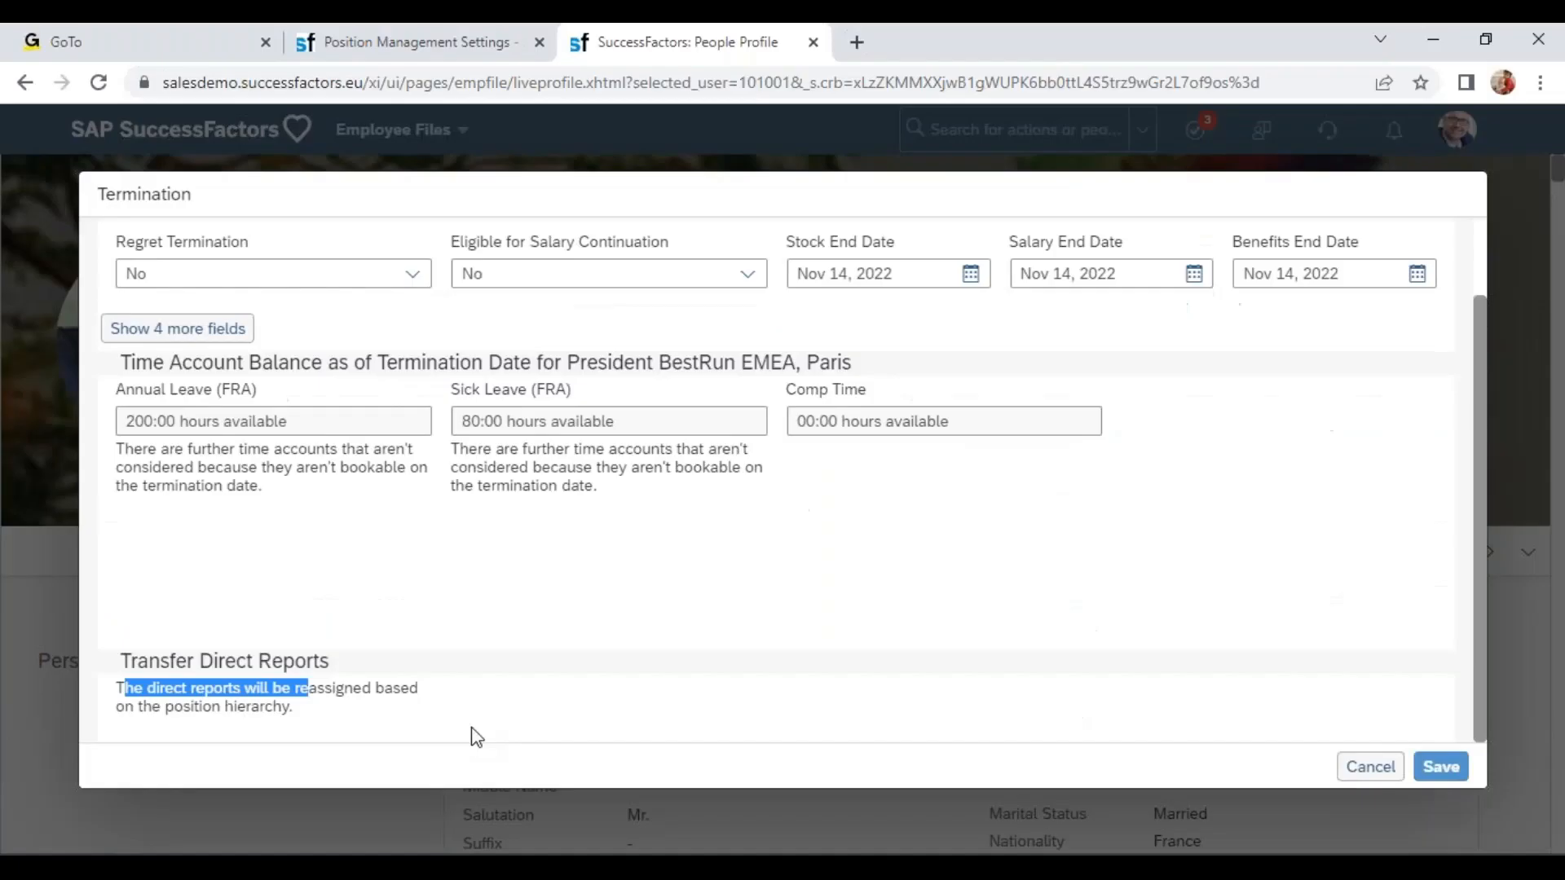
pyautogui.click(488, 49)
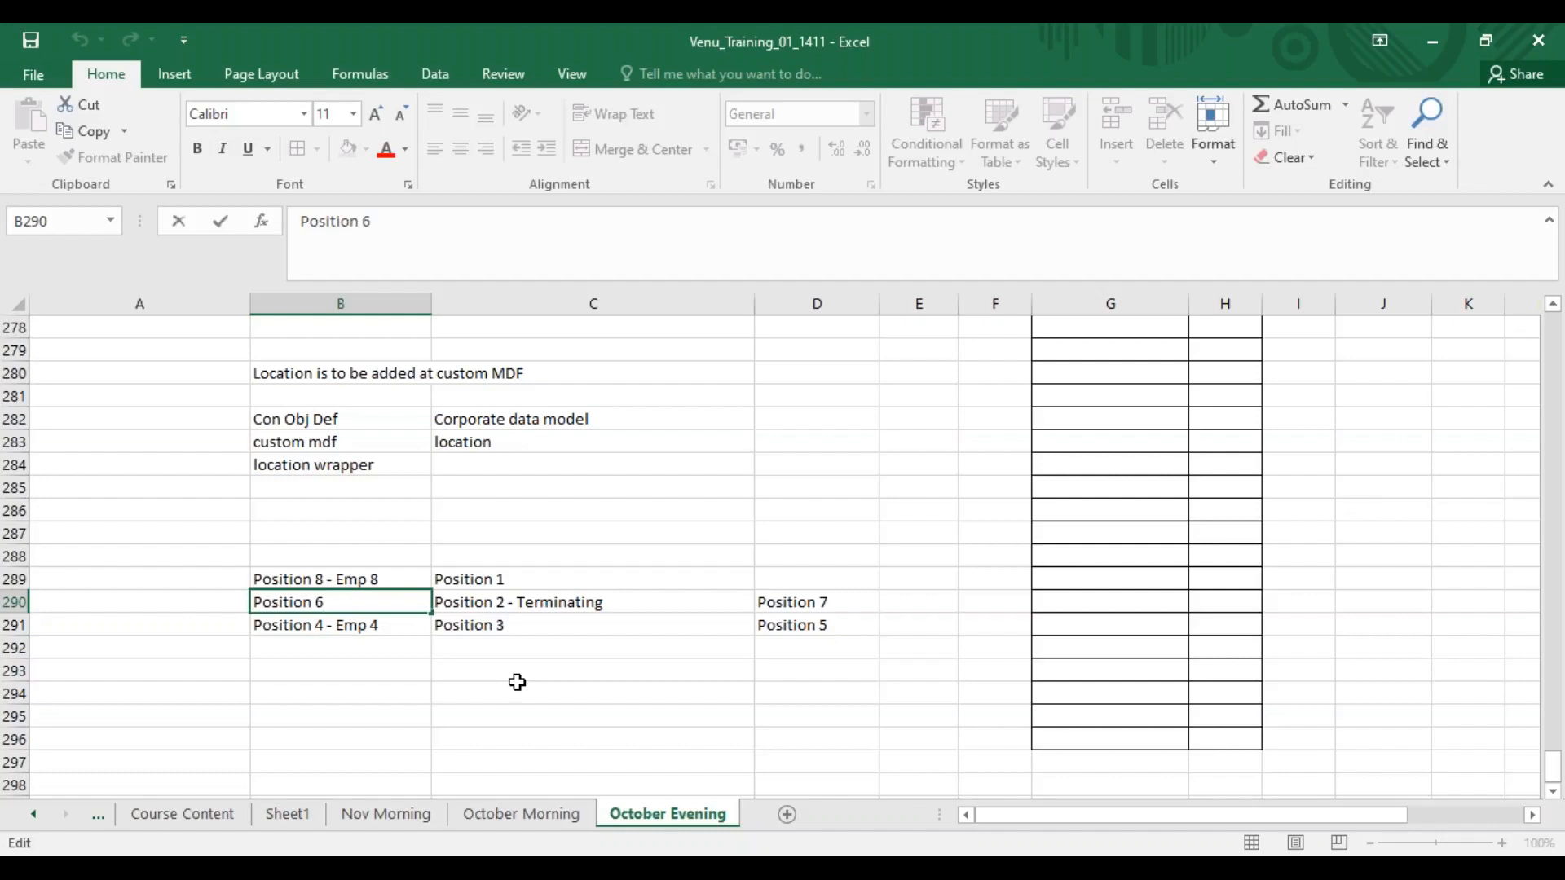
pyautogui.click(328, 657)
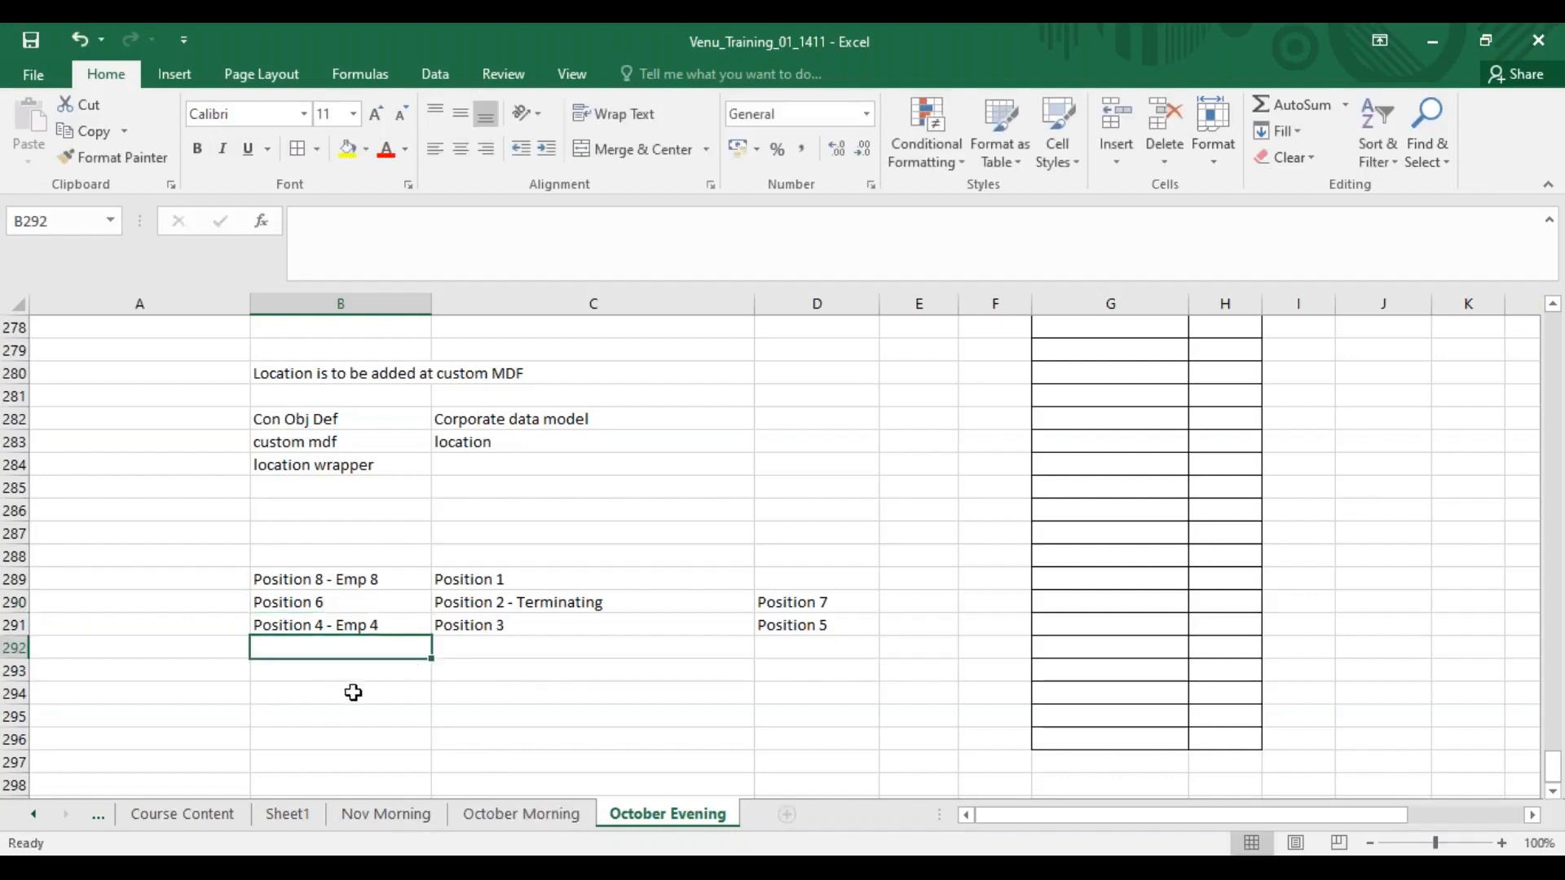
pyautogui.click(350, 693)
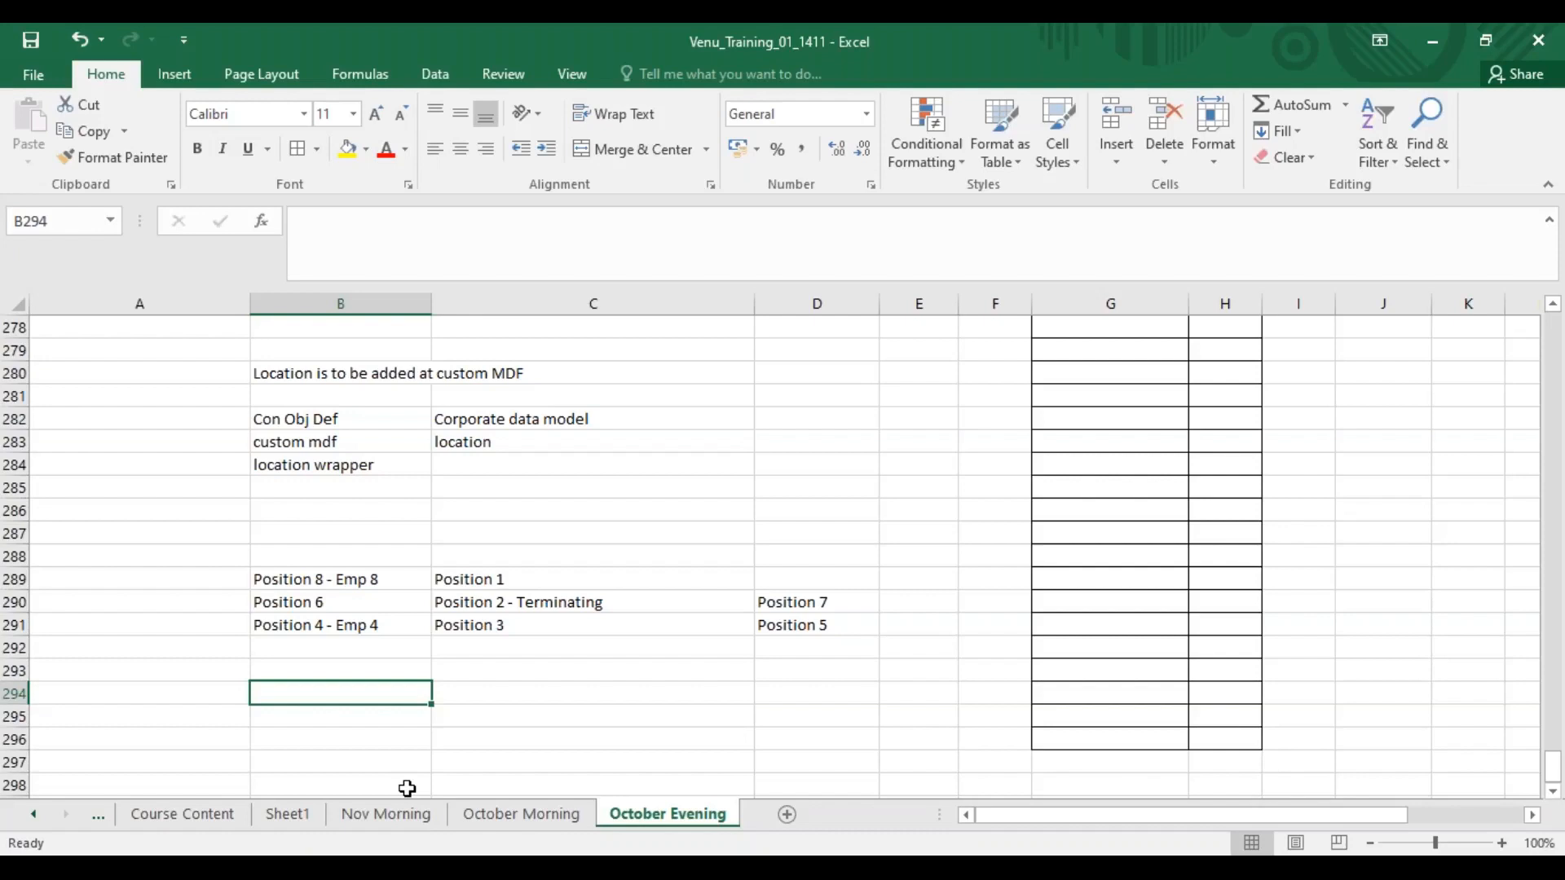
pyautogui.click(339, 604)
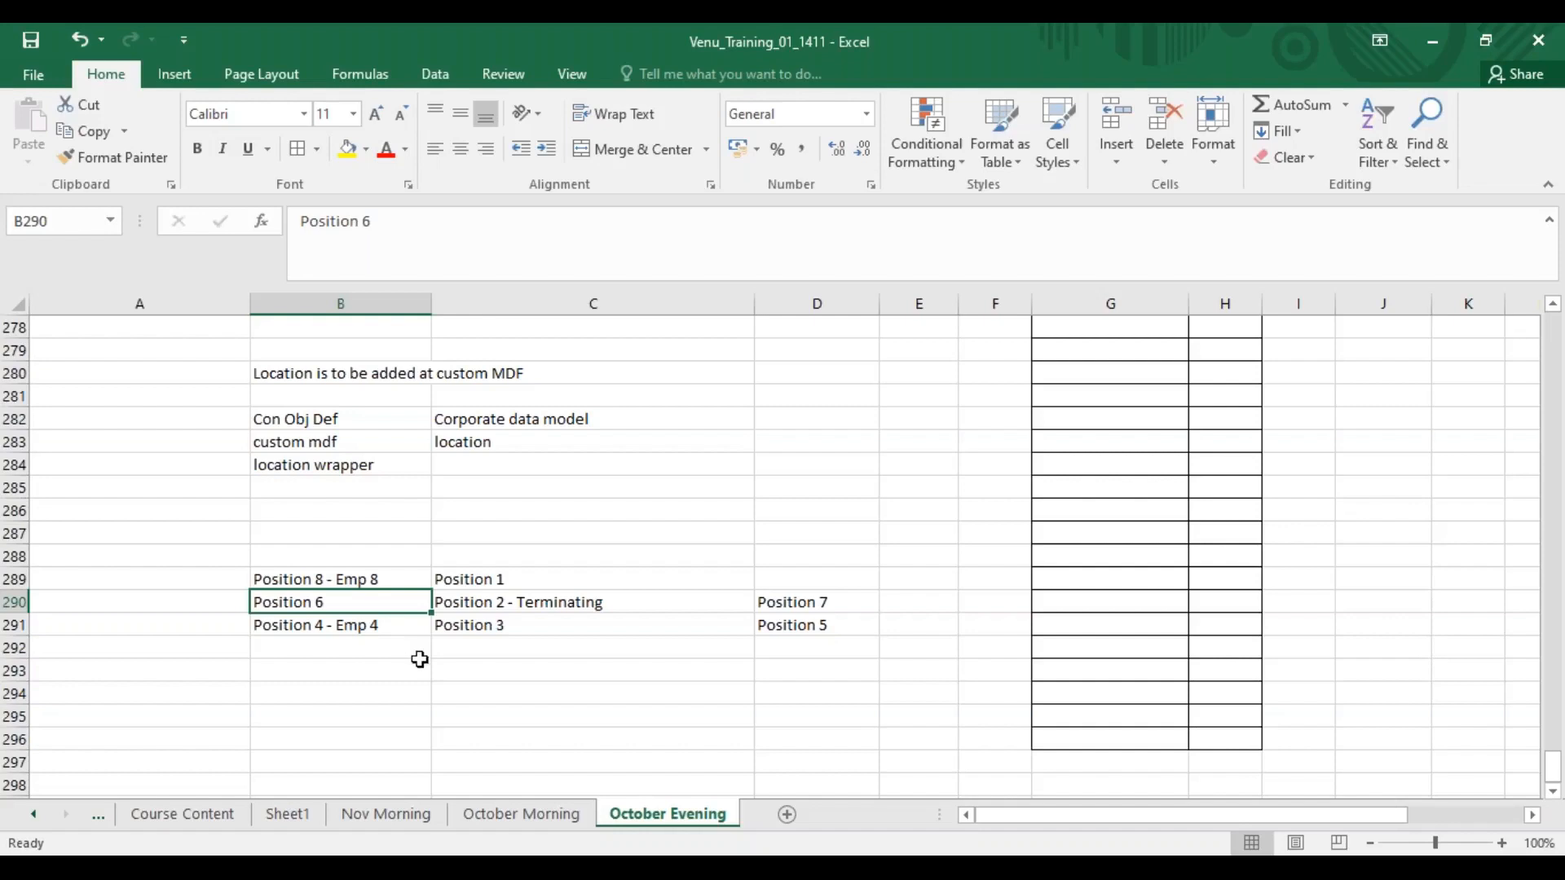
# Change the Position 2 cell to read "Position 2 - Emp 2".
pyautogui.click(521, 603)
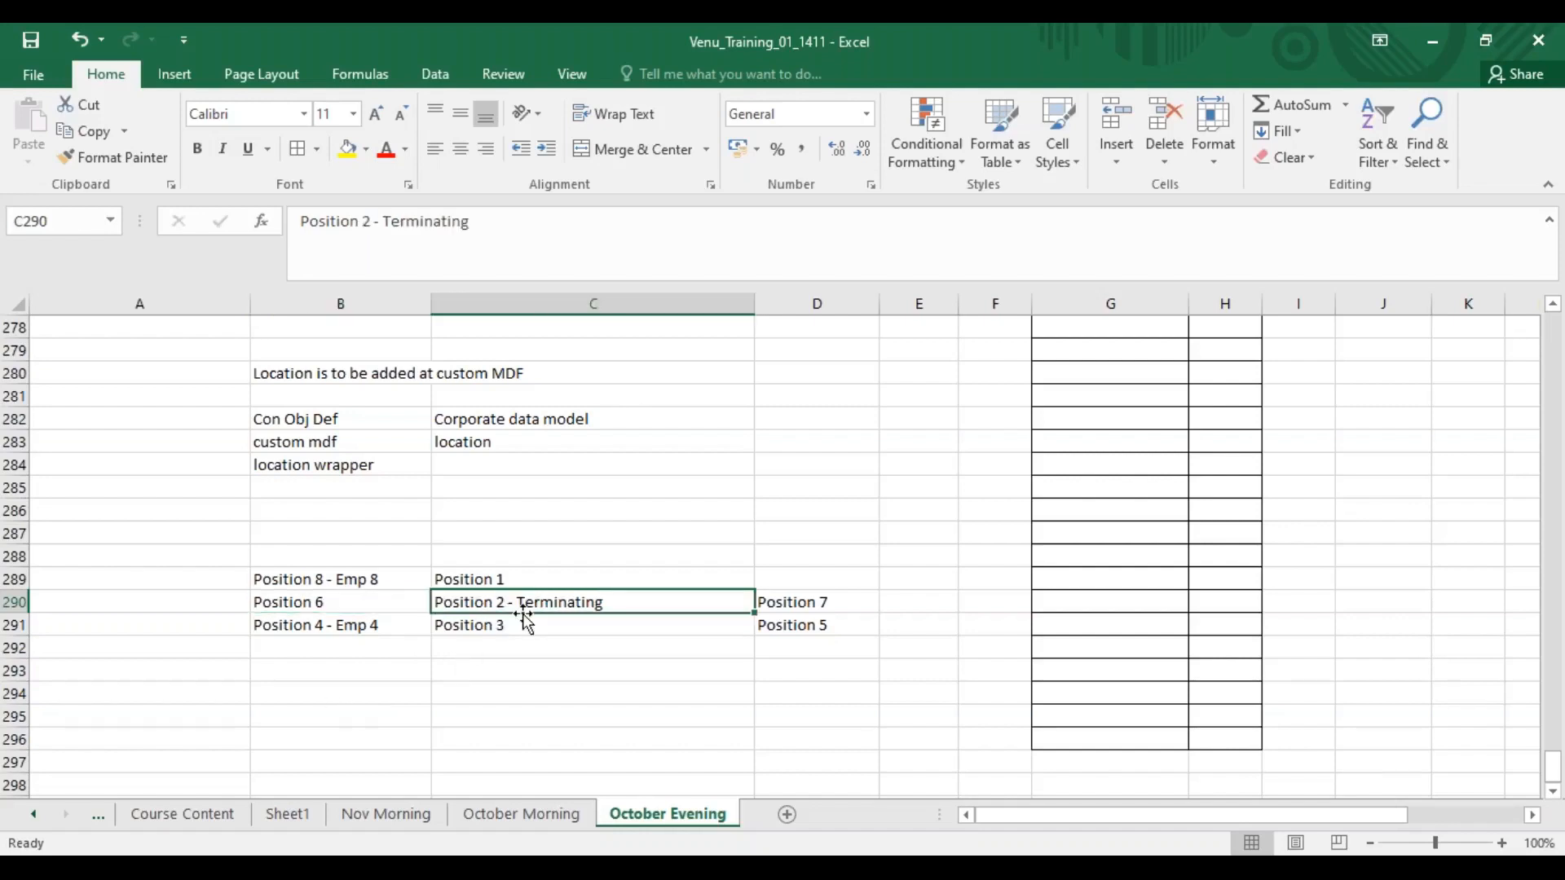
pyautogui.press('F2')
pyautogui.press('BackSpace')
pyautogui.press('BackSpace')
pyautogui.press('BackSpace')
pyautogui.press('BackSpace')
pyautogui.press('BackSpace')
pyautogui.press('BackSpace')
pyautogui.press('BackSpace')
pyautogui.press('BackSpace')
pyautogui.press('BackSpace')
pyautogui.press('BackSpace')
pyautogui.press('BackSpace')
pyautogui.write('Emp 2')
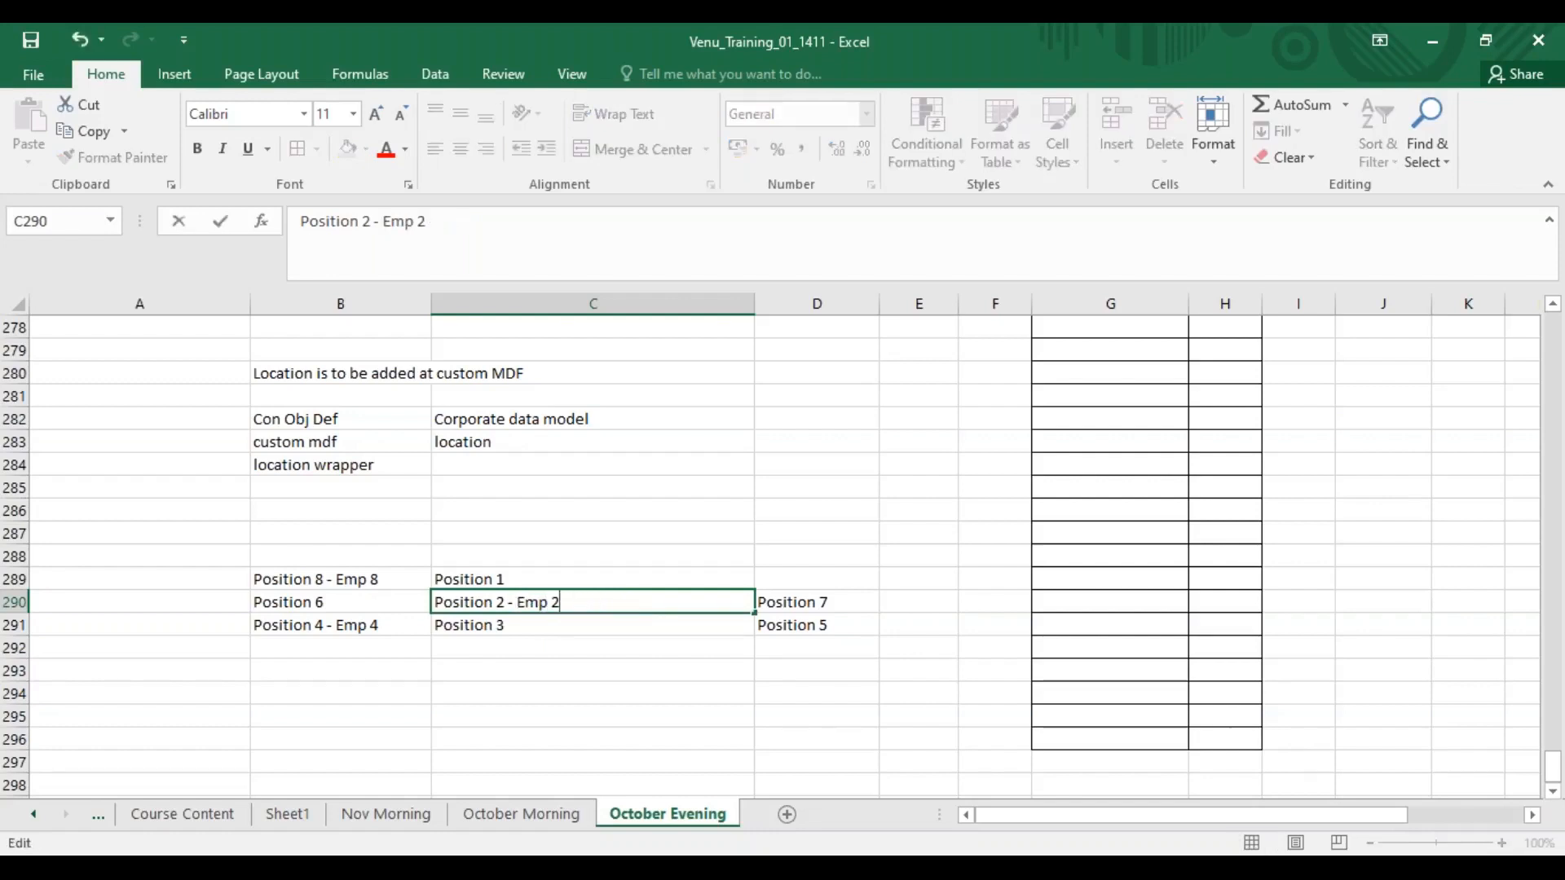
pyautogui.press('Return')
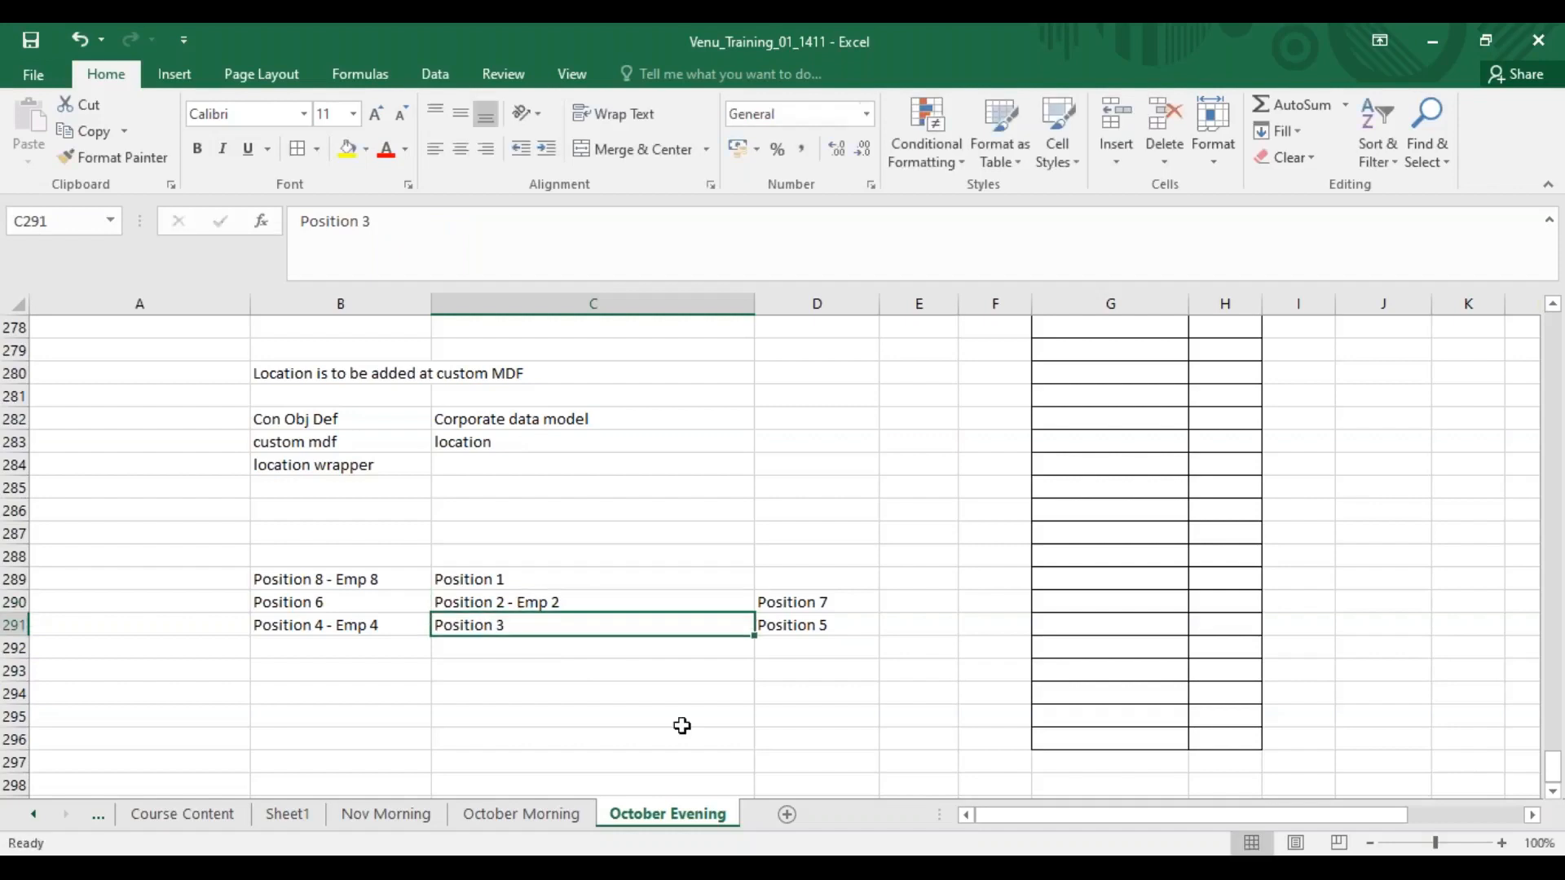
# Append "- Emp 3" to the Position 3 cell.
pyautogui.doubleClick(526, 625)
pyautogui.write('-')
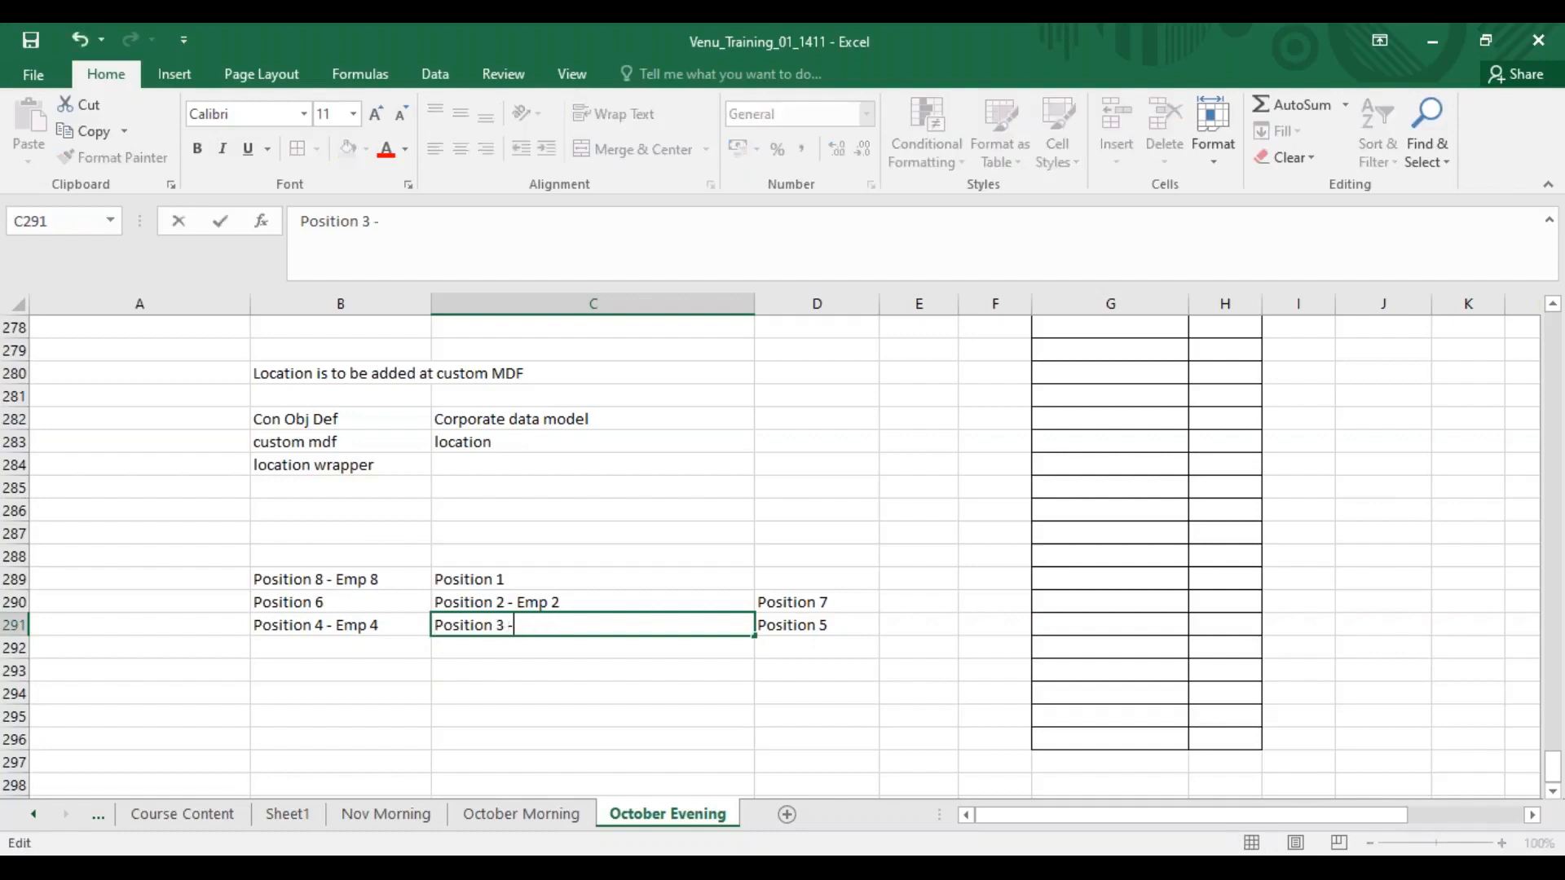
pyautogui.write(' Emp 3')
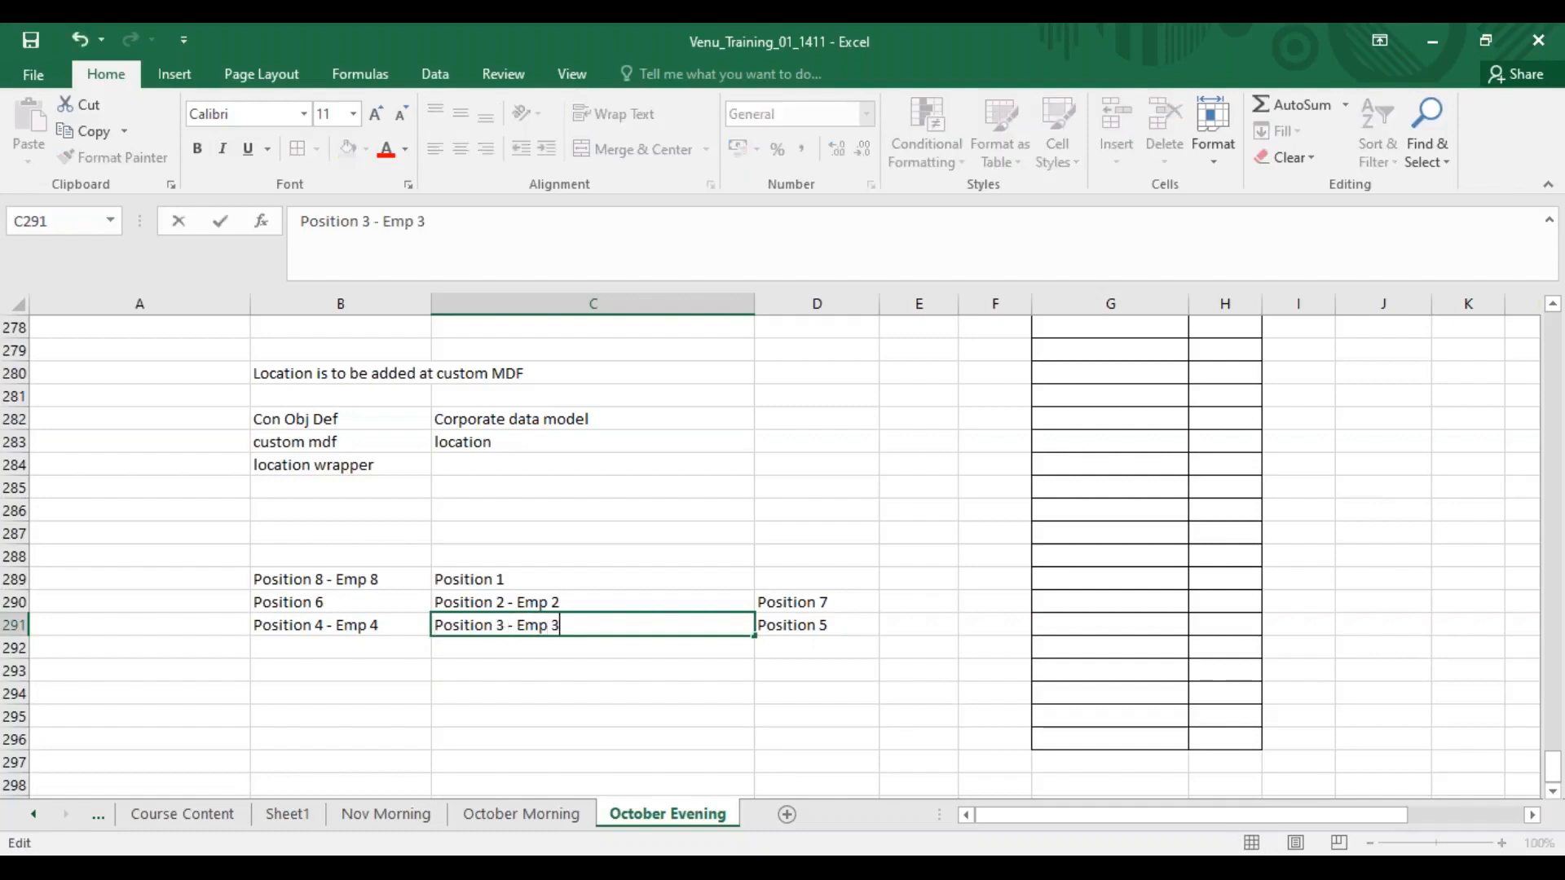
pyautogui.press('Return')
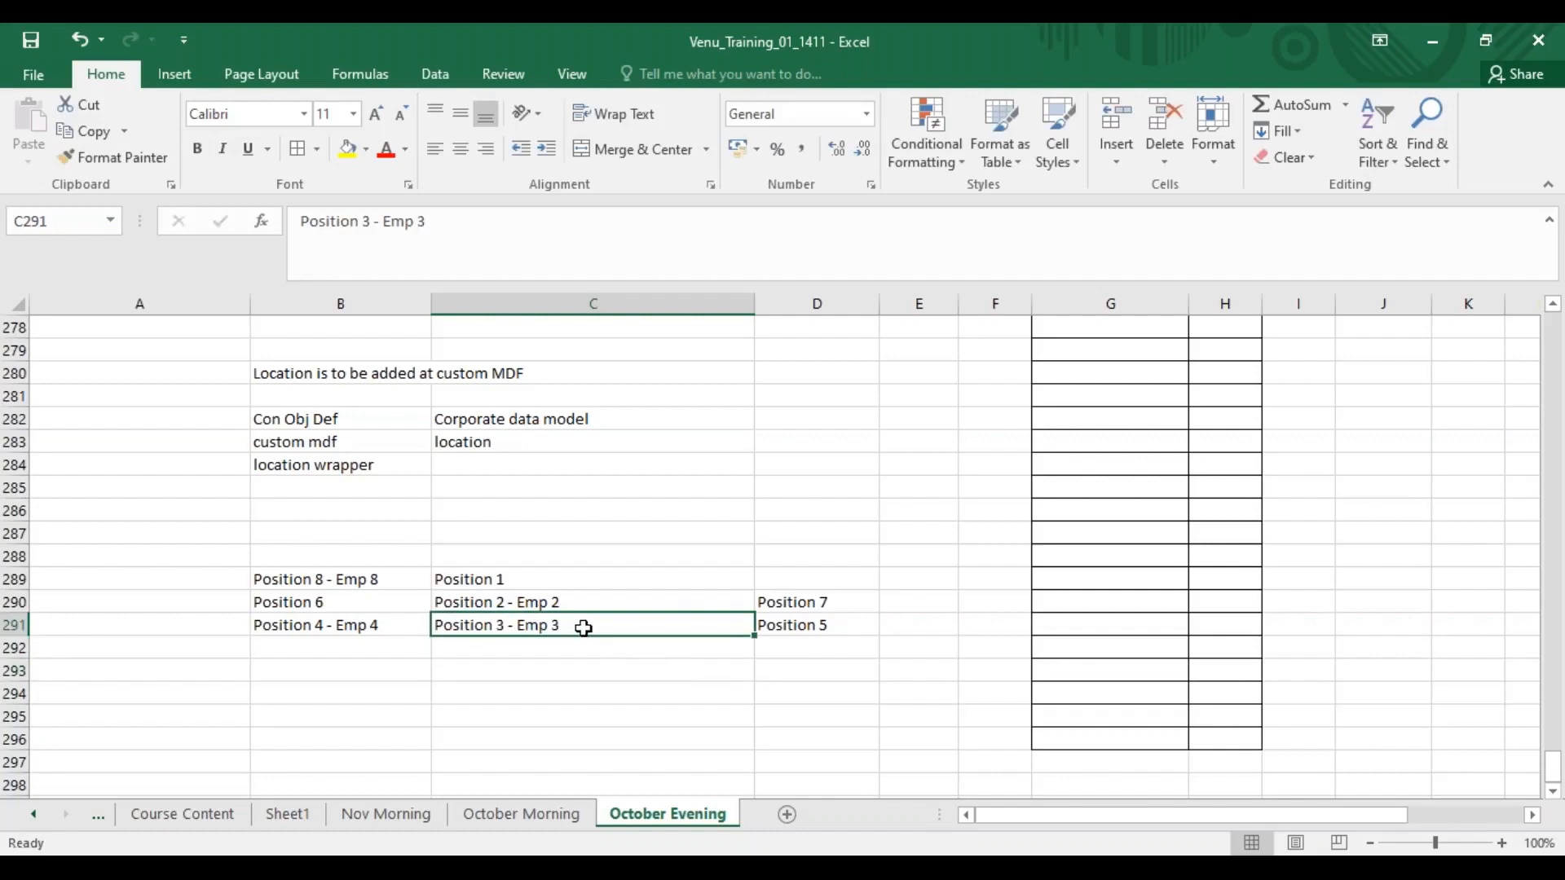
# In Position Management Settings, set Reassign Direct Reports on Termination Screen to Yes - Optional, save, and open the Default The Supervisor setting.
pyautogui.click(477, 604)
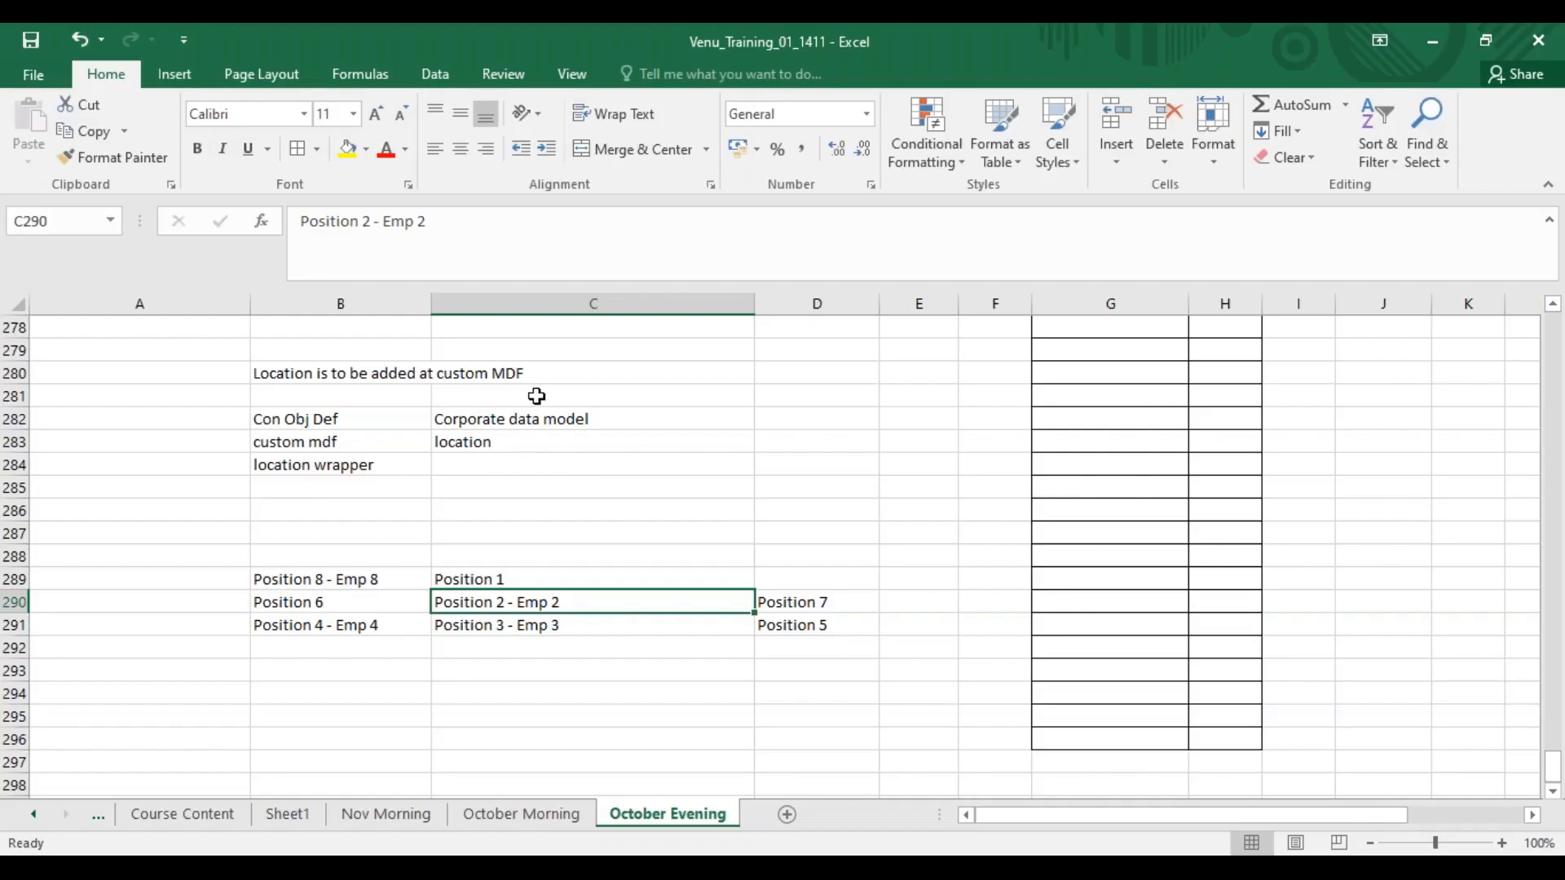
pyautogui.hotkey('alt', 'Tab')
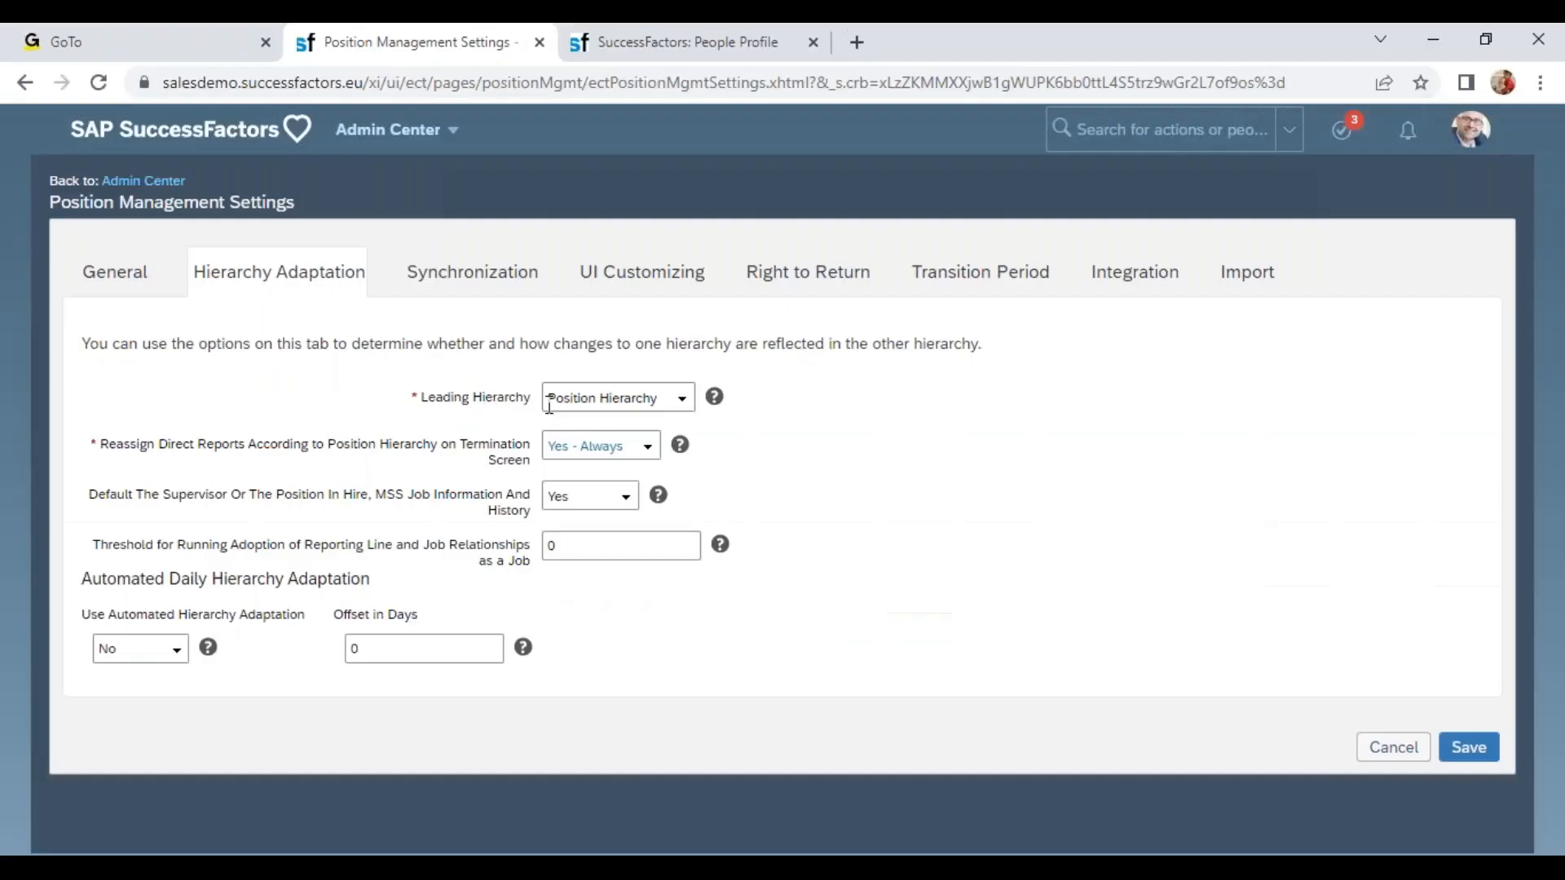
pyautogui.click(650, 448)
pyautogui.click(593, 495)
pyautogui.click(1468, 747)
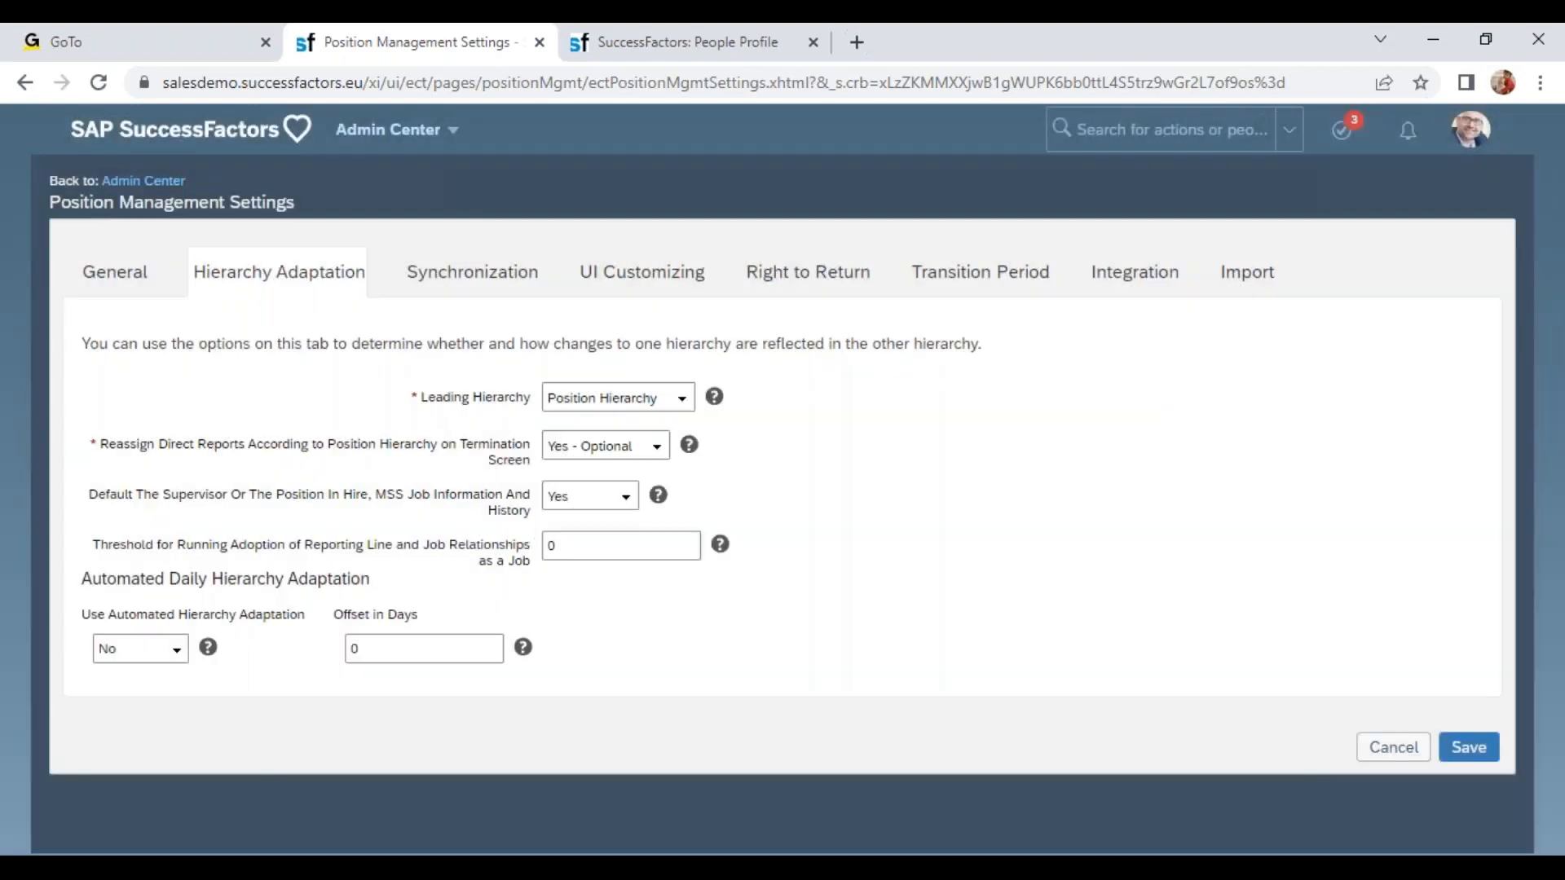
pyautogui.moveTo(162, 494); pyautogui.dragTo(531, 515)
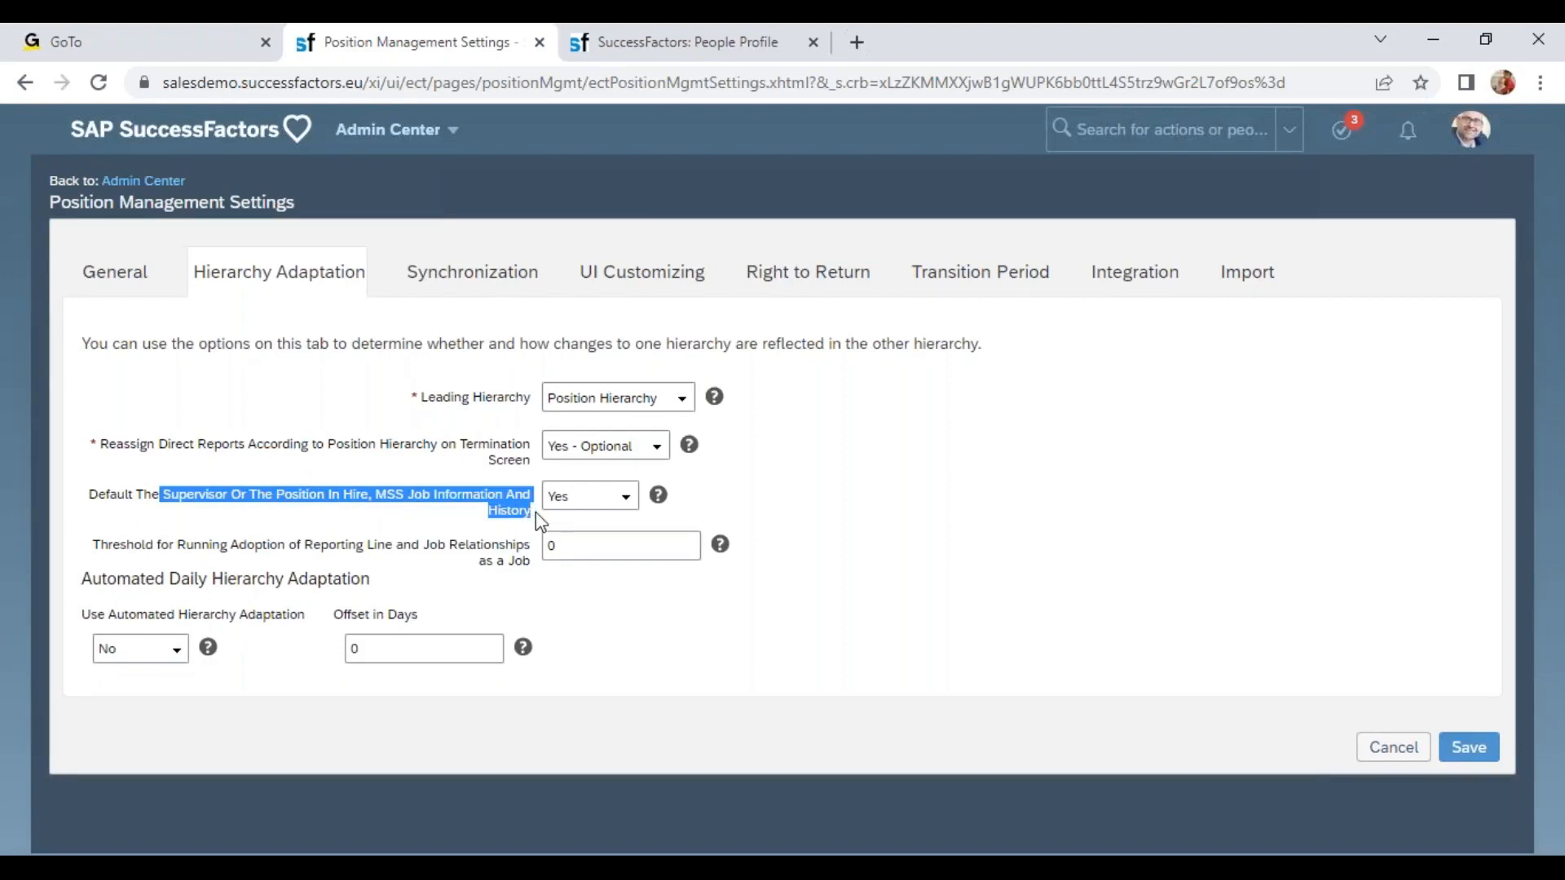
pyautogui.click(574, 497)
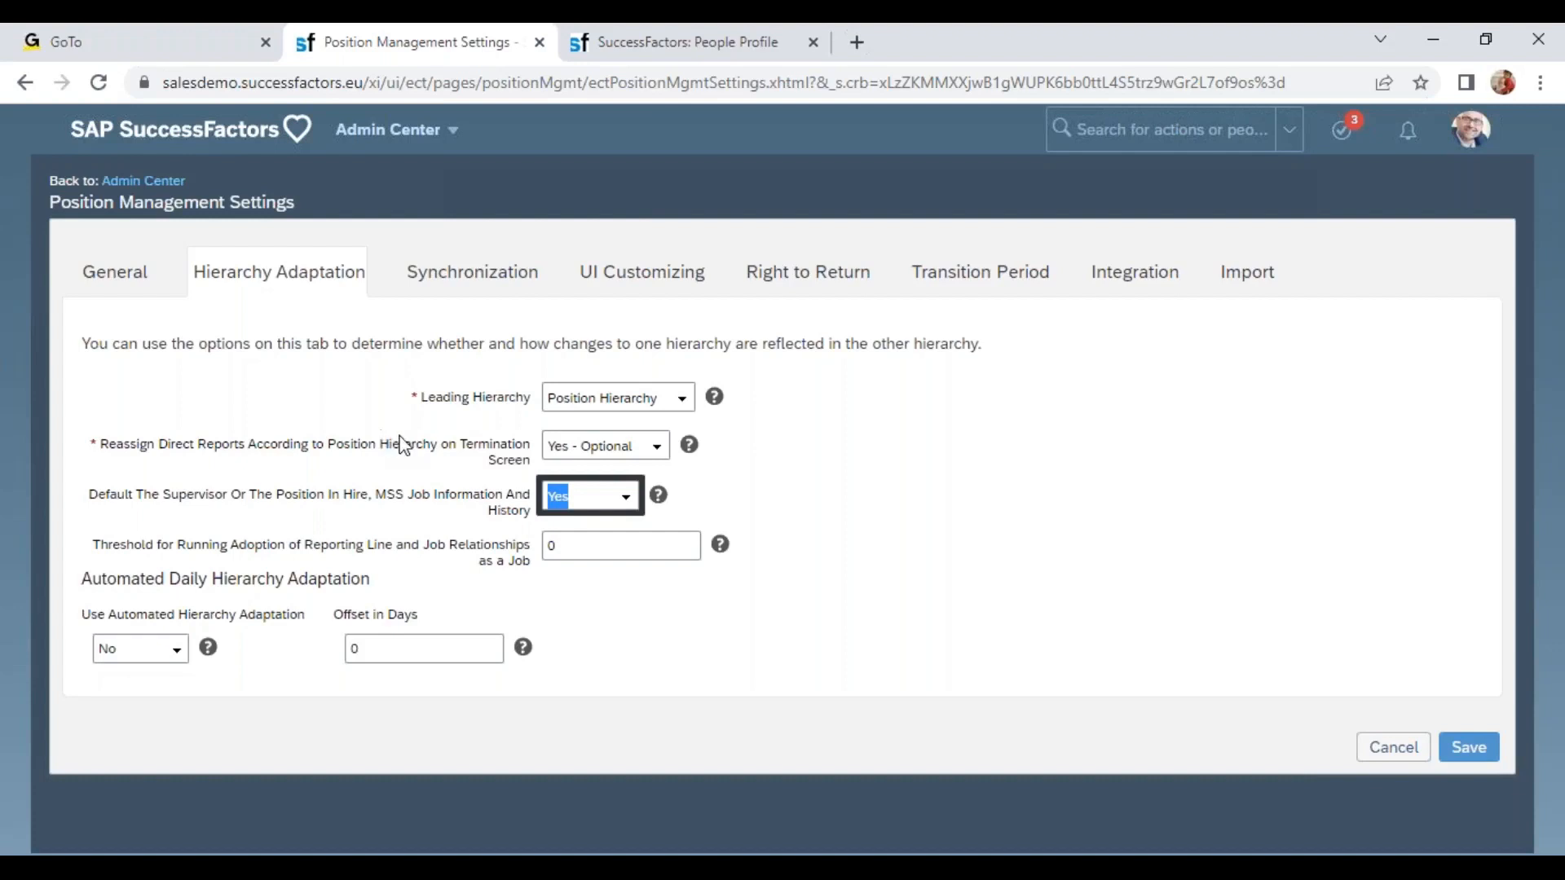
# Review the remaining Hierarchy Adaptation options and the Position to Job Information Synchronization setting on the Synchronization tab.
pyautogui.moveTo(229, 504); pyautogui.dragTo(503, 505)
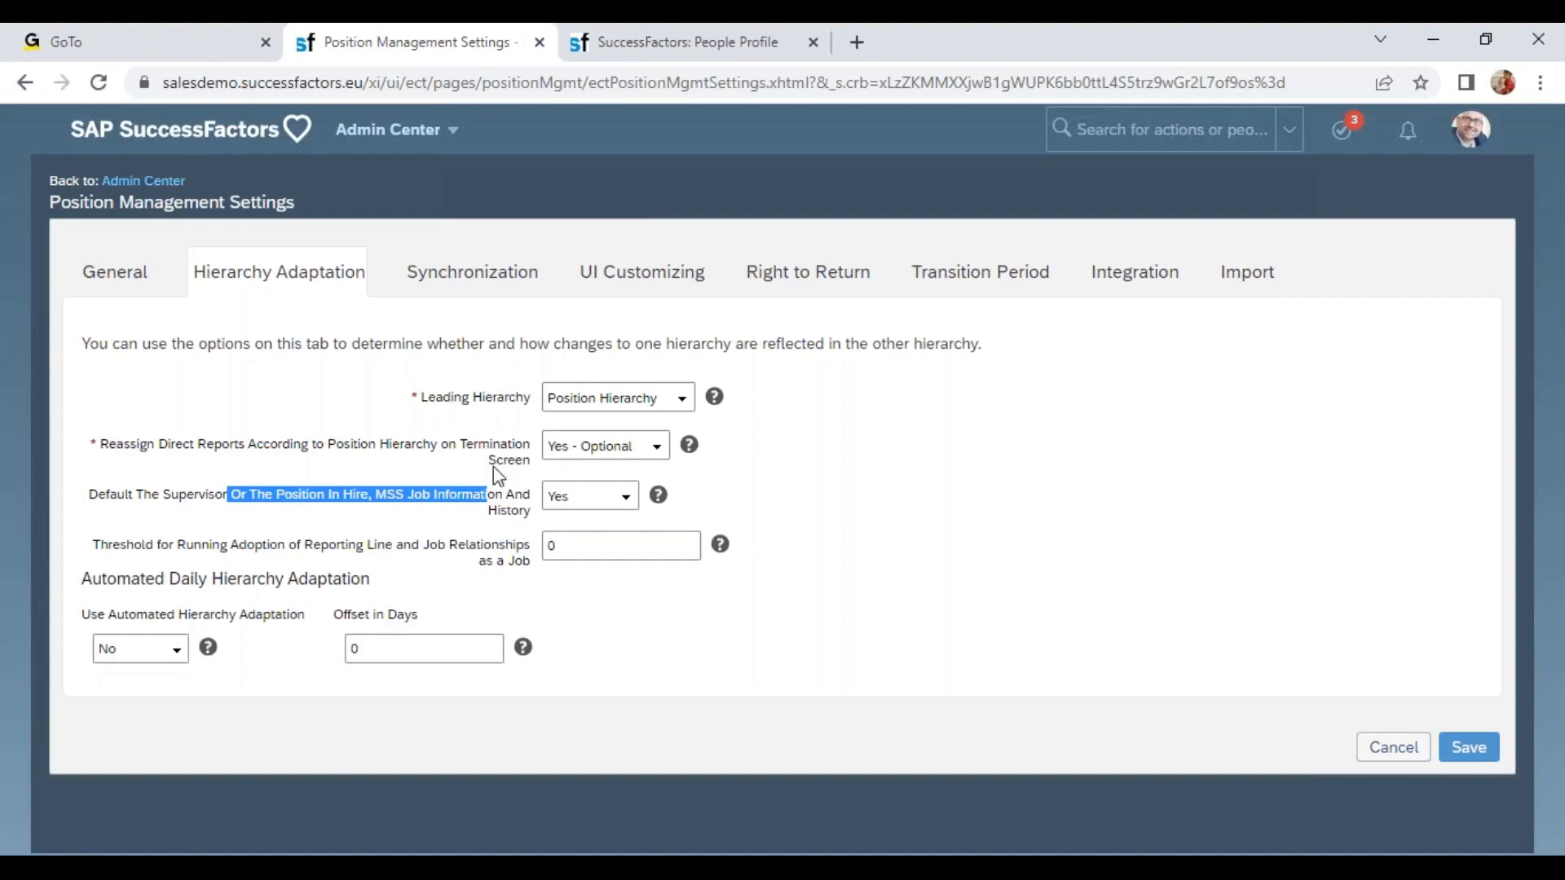
pyautogui.moveTo(136, 547); pyautogui.dragTo(531, 562)
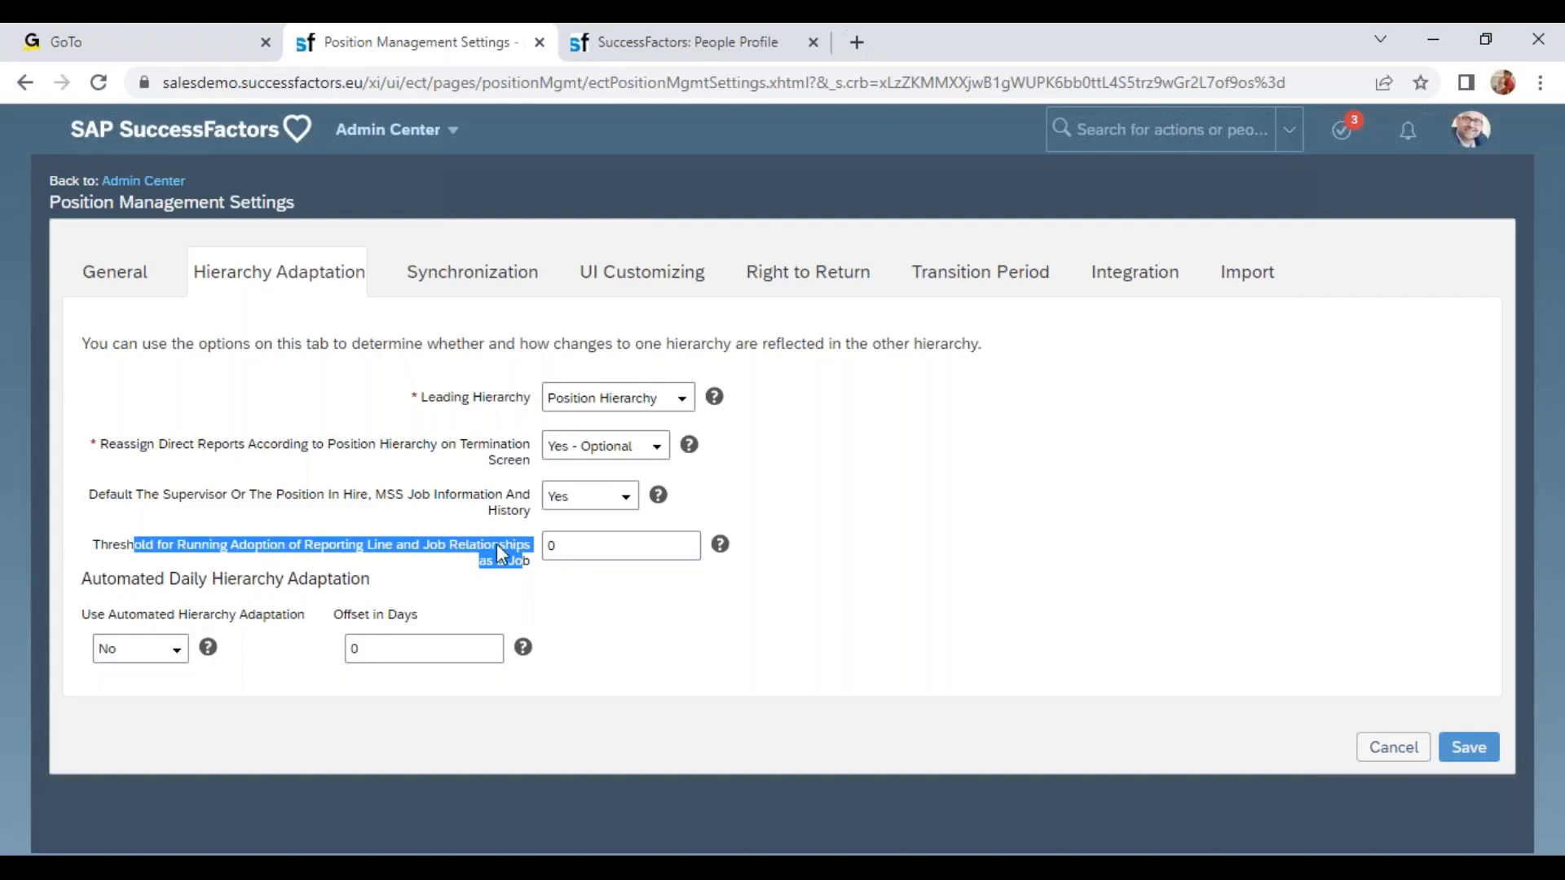
pyautogui.click(608, 543)
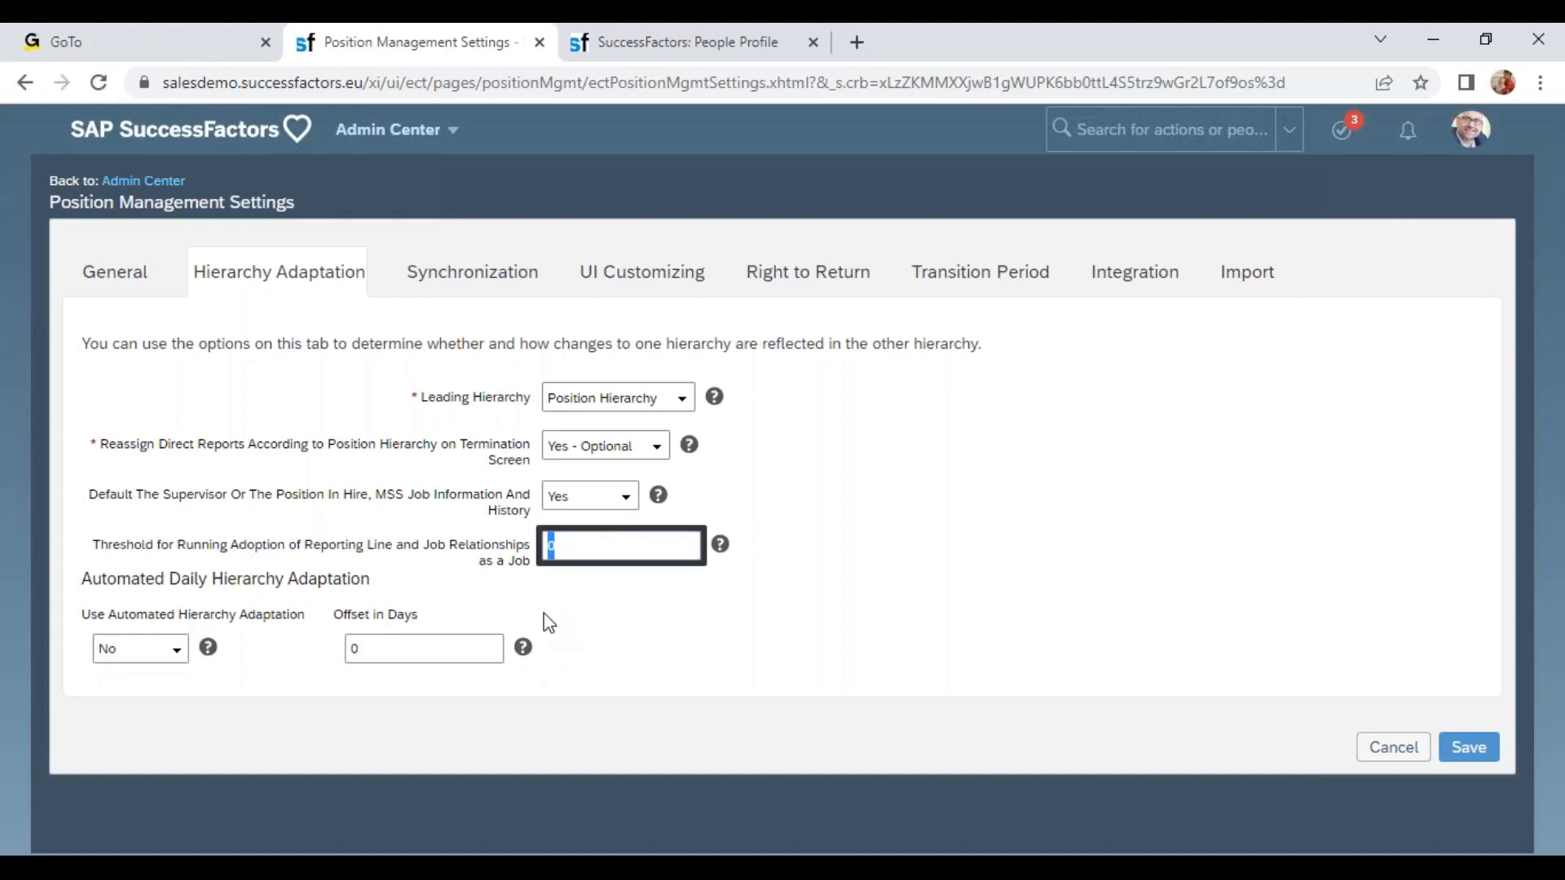
pyautogui.click(210, 650)
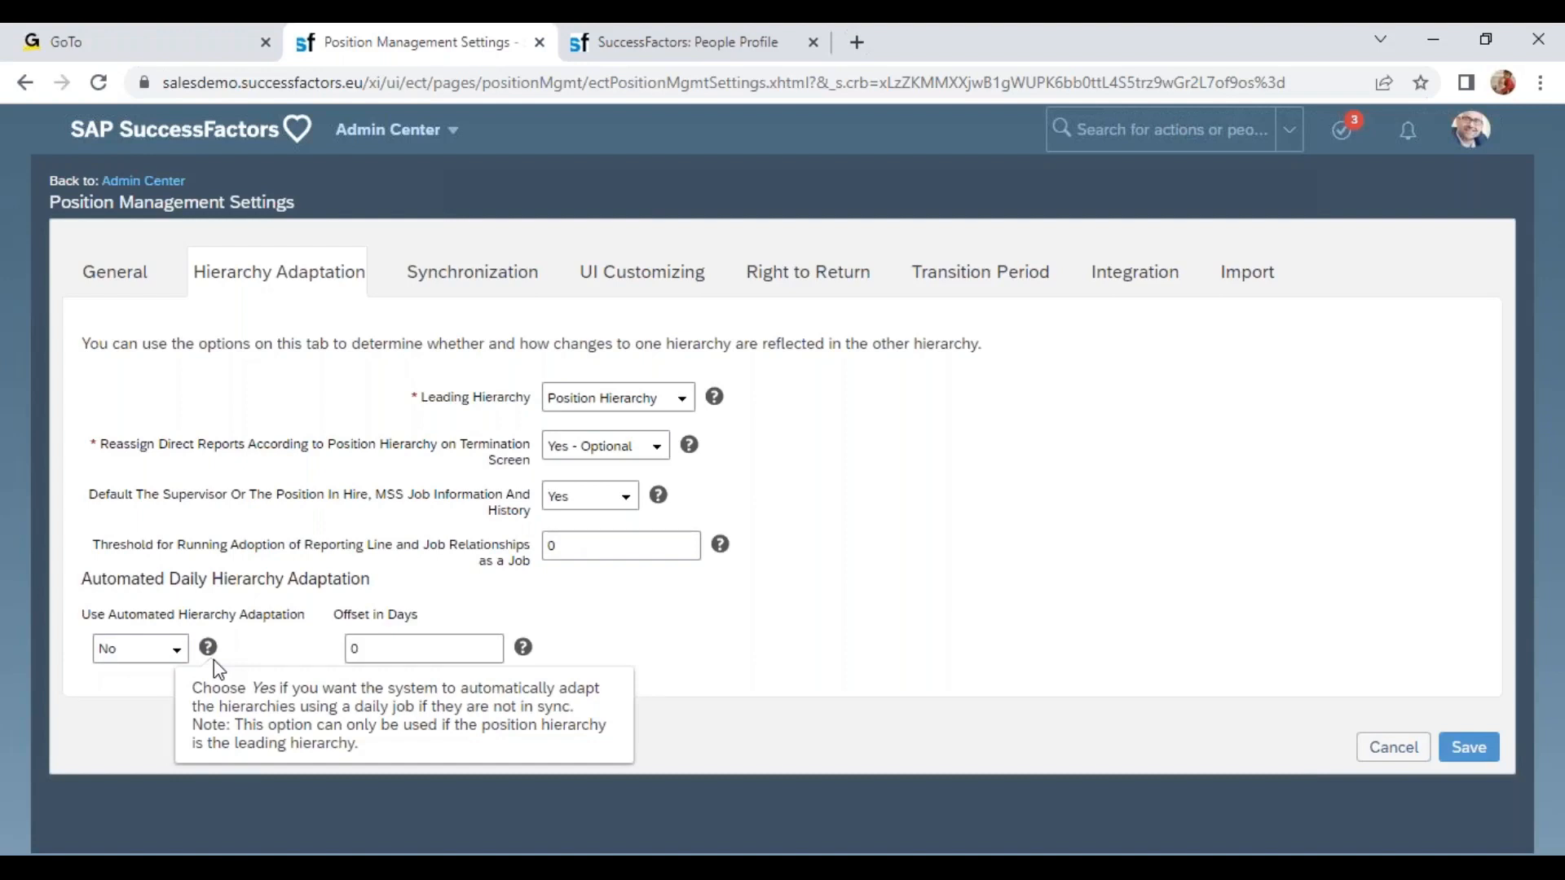
pyautogui.click(366, 612)
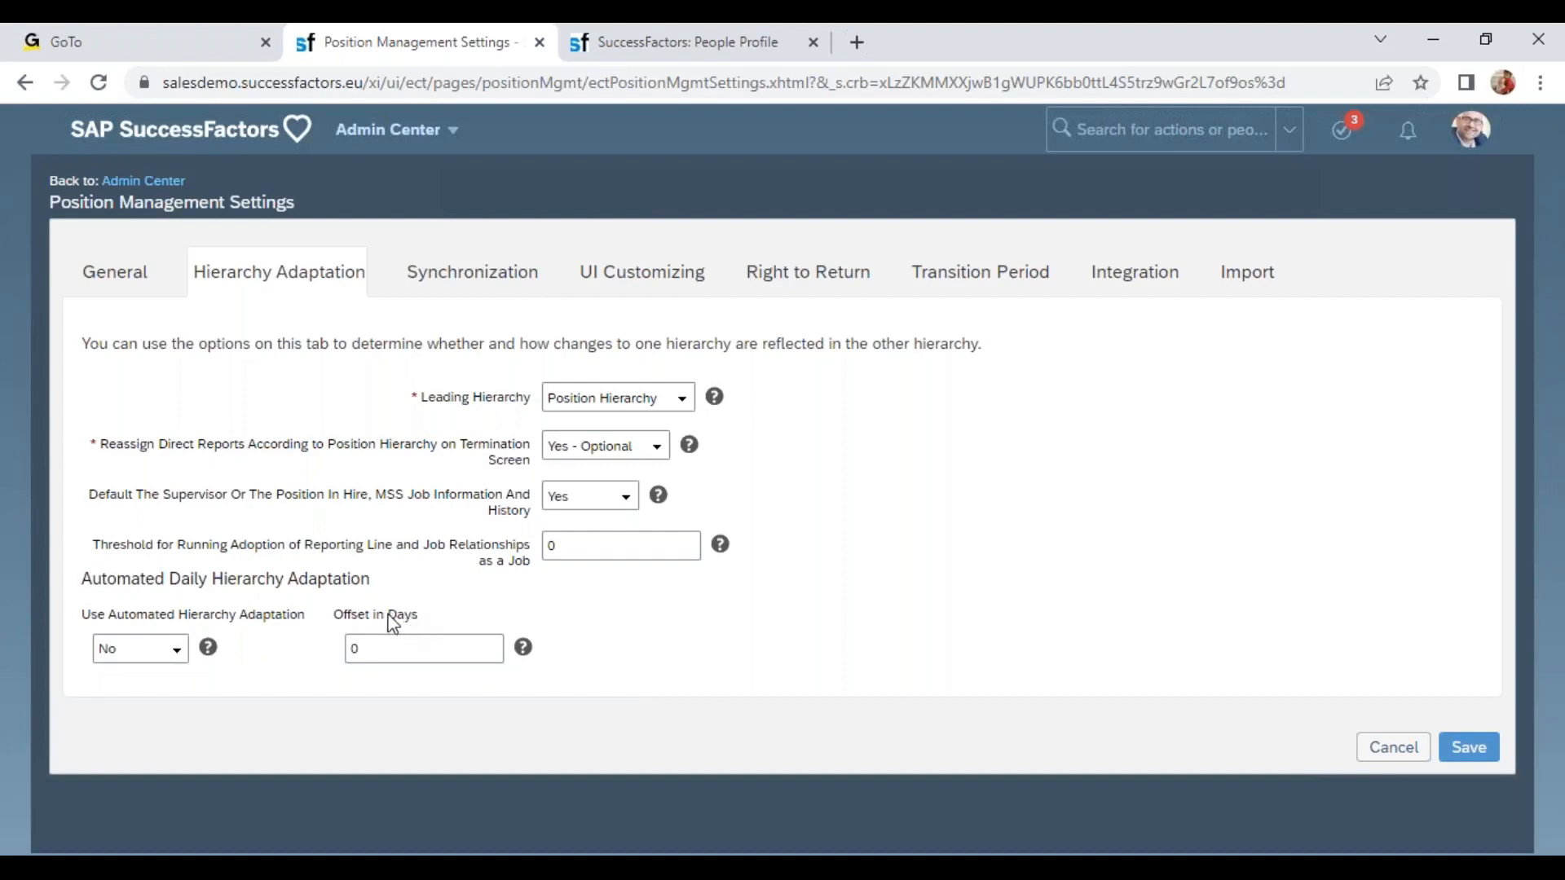
pyautogui.click(384, 646)
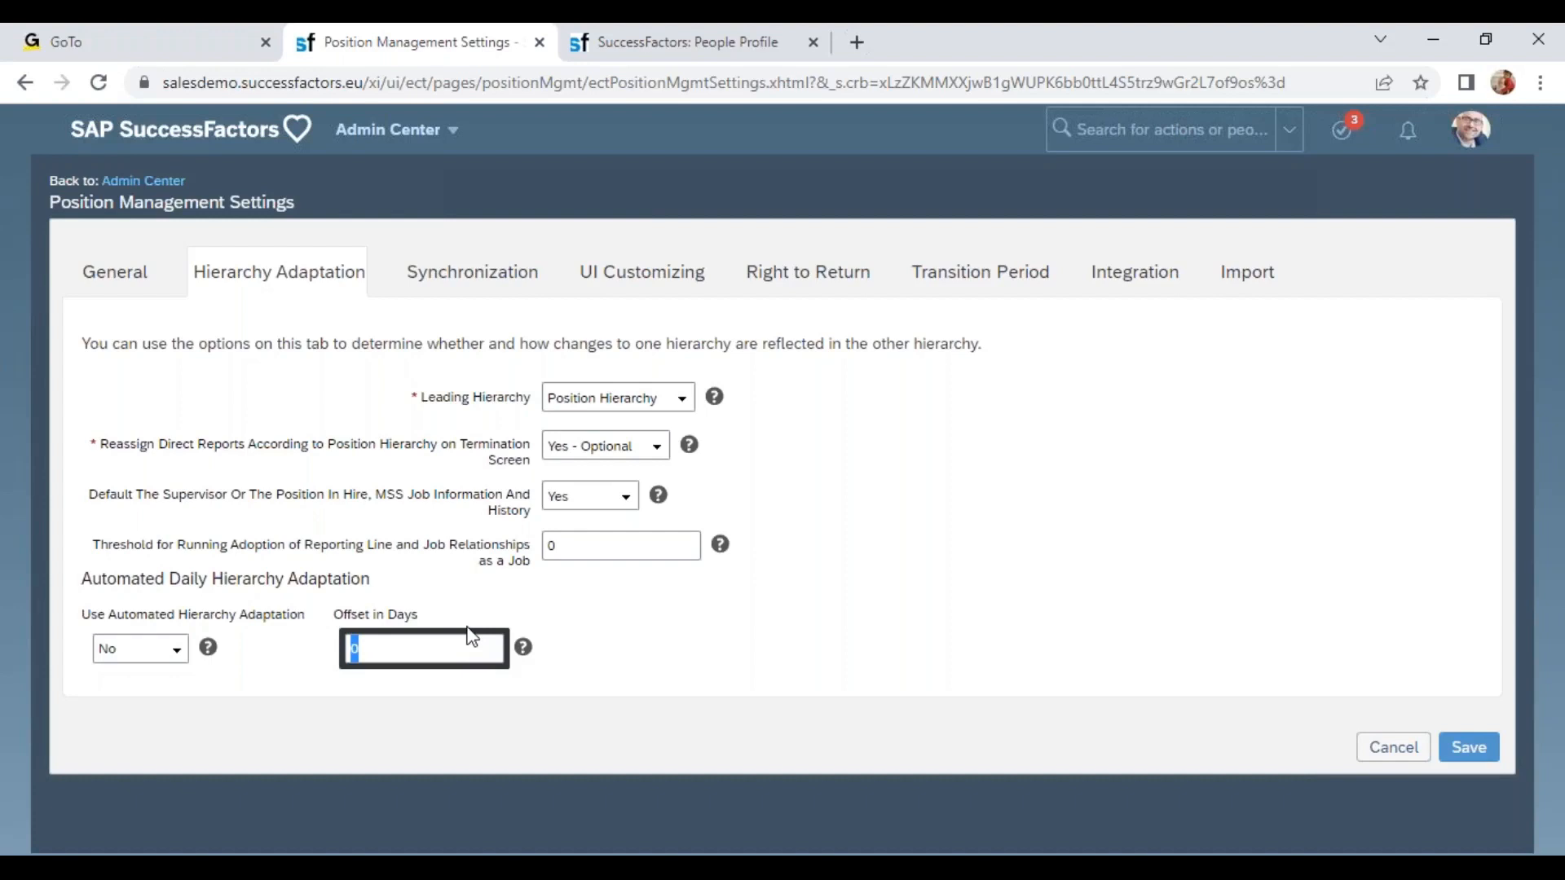
pyautogui.click(465, 289)
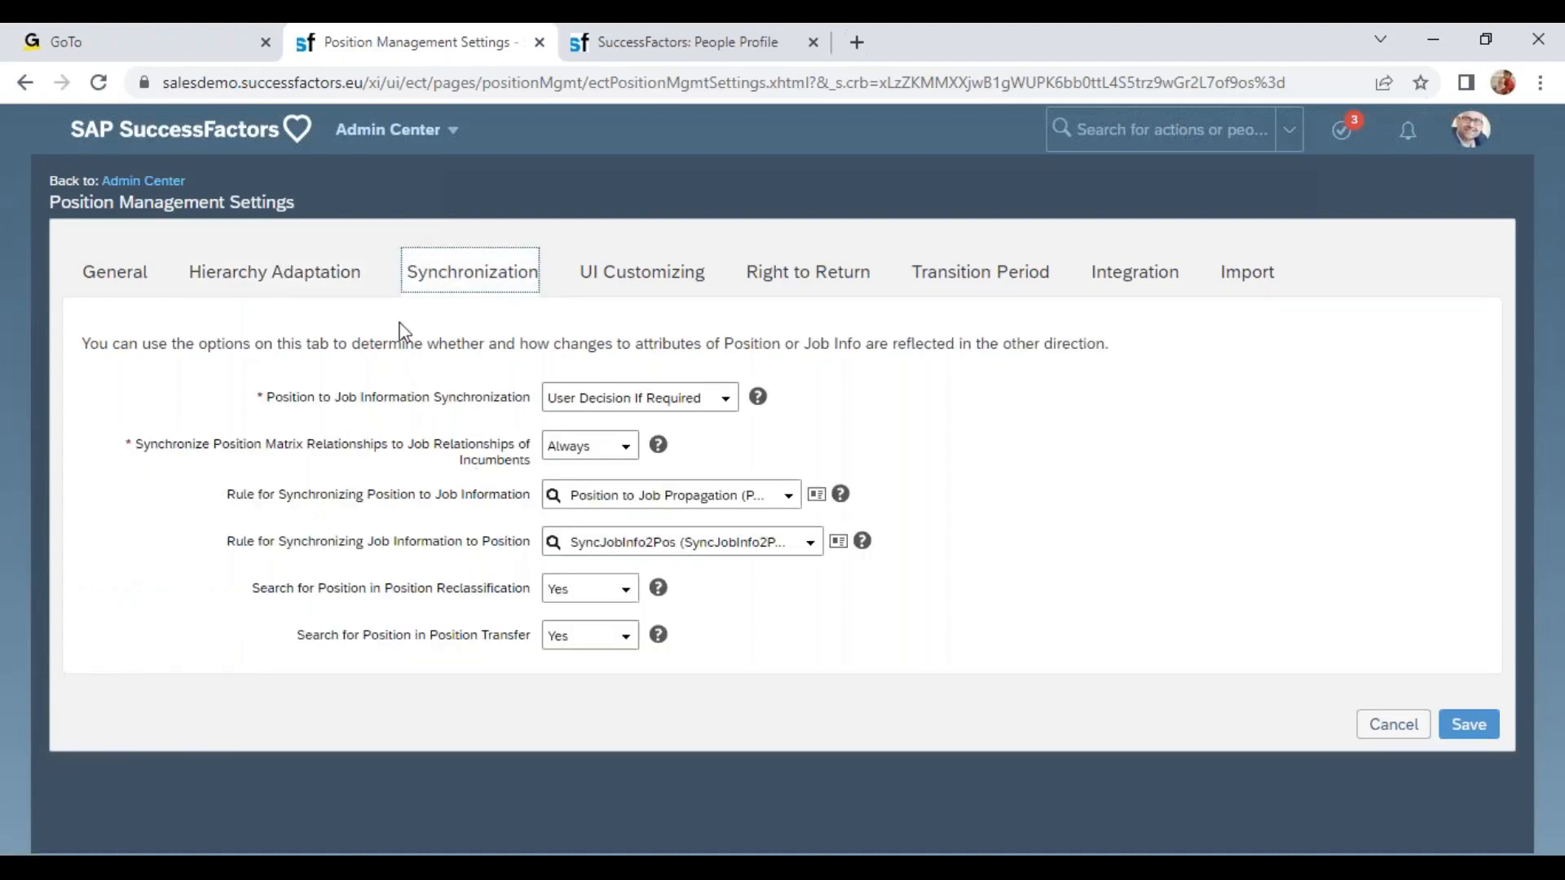
pyautogui.moveTo(319, 396); pyautogui.dragTo(498, 405)
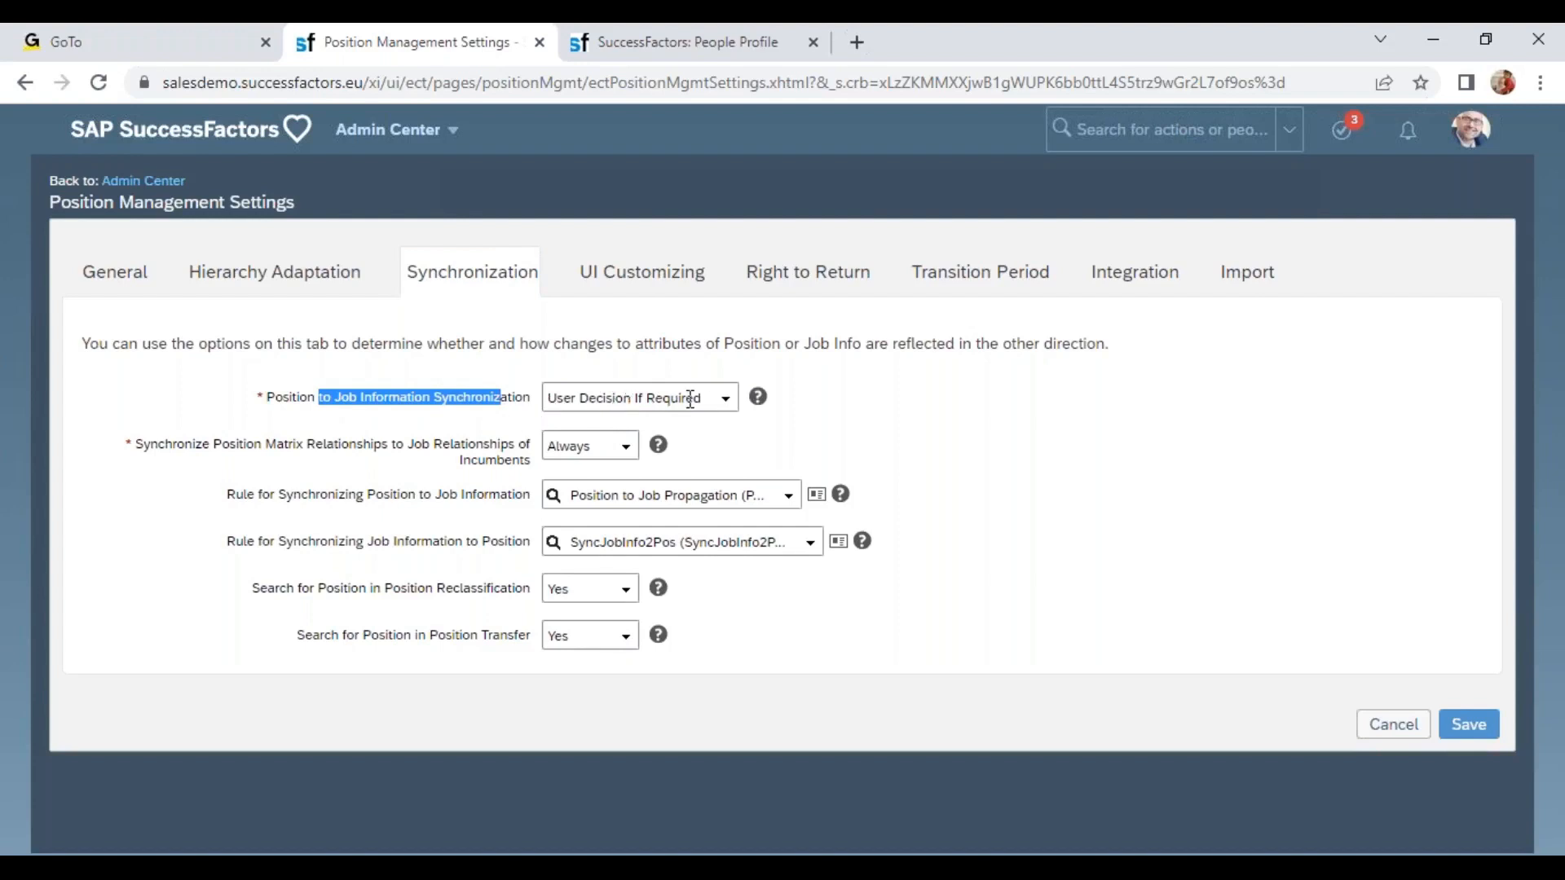
pyautogui.click(724, 407)
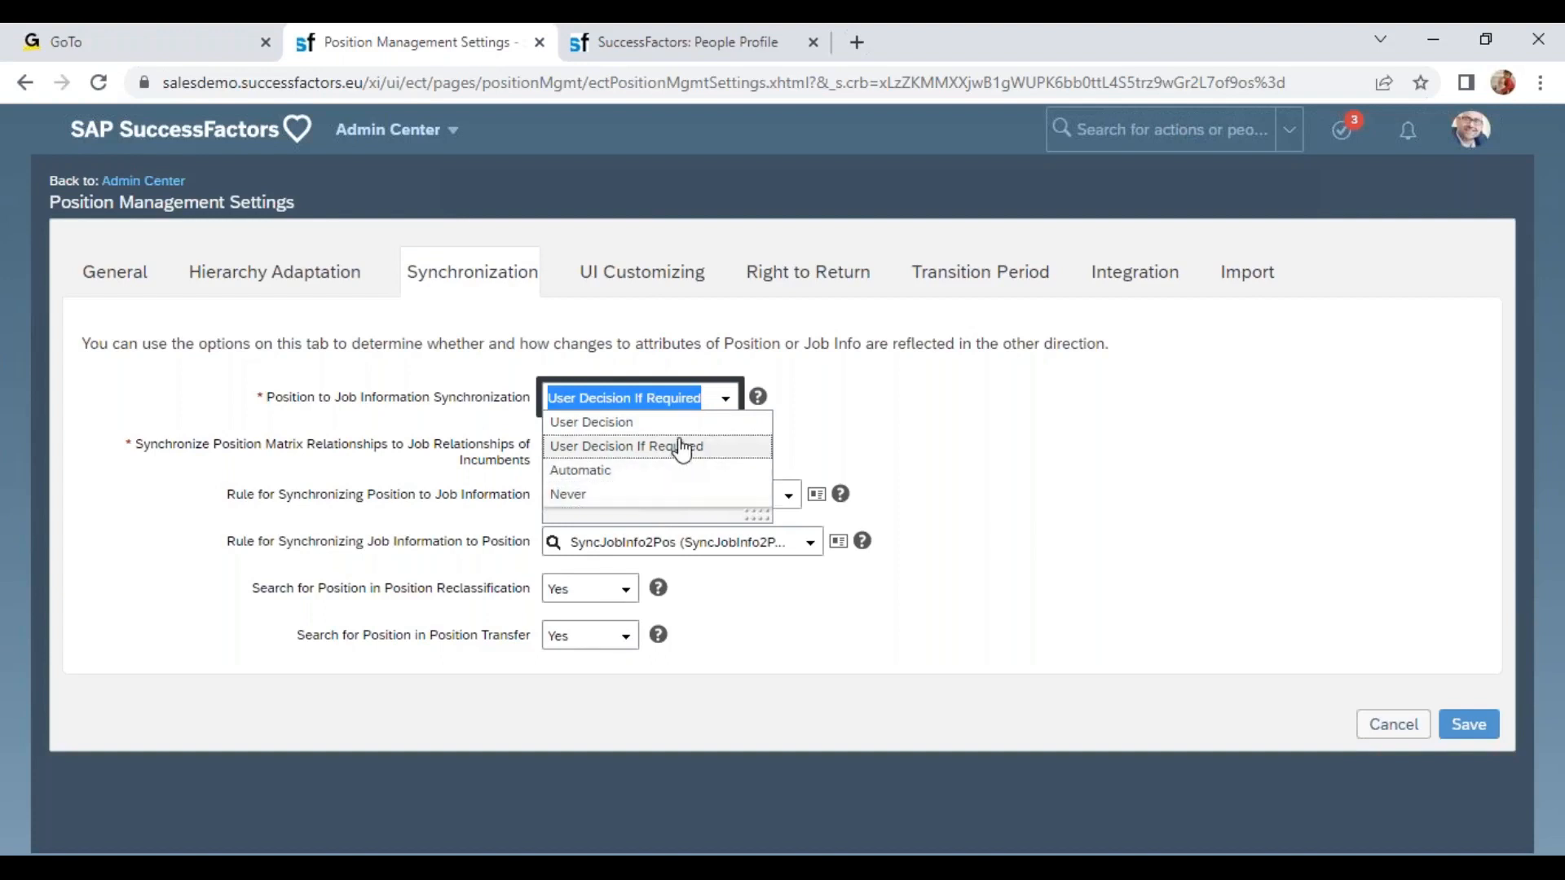
pyautogui.click(837, 427)
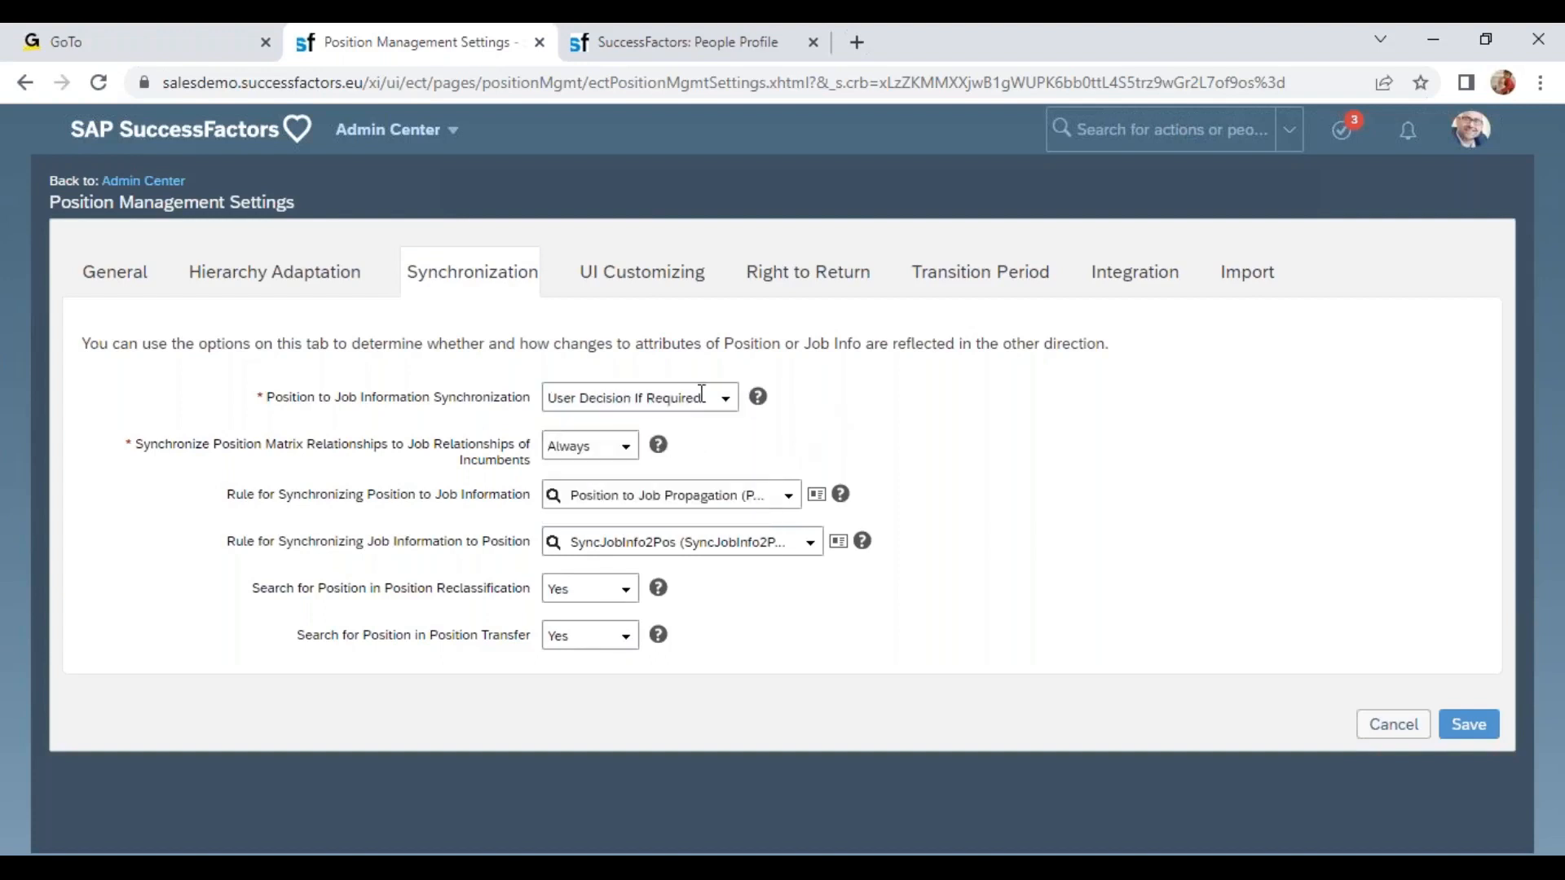
# Close the open Termination dialog on the People Profile without saving its changes.
pyautogui.click(706, 43)
pyautogui.click(1370, 766)
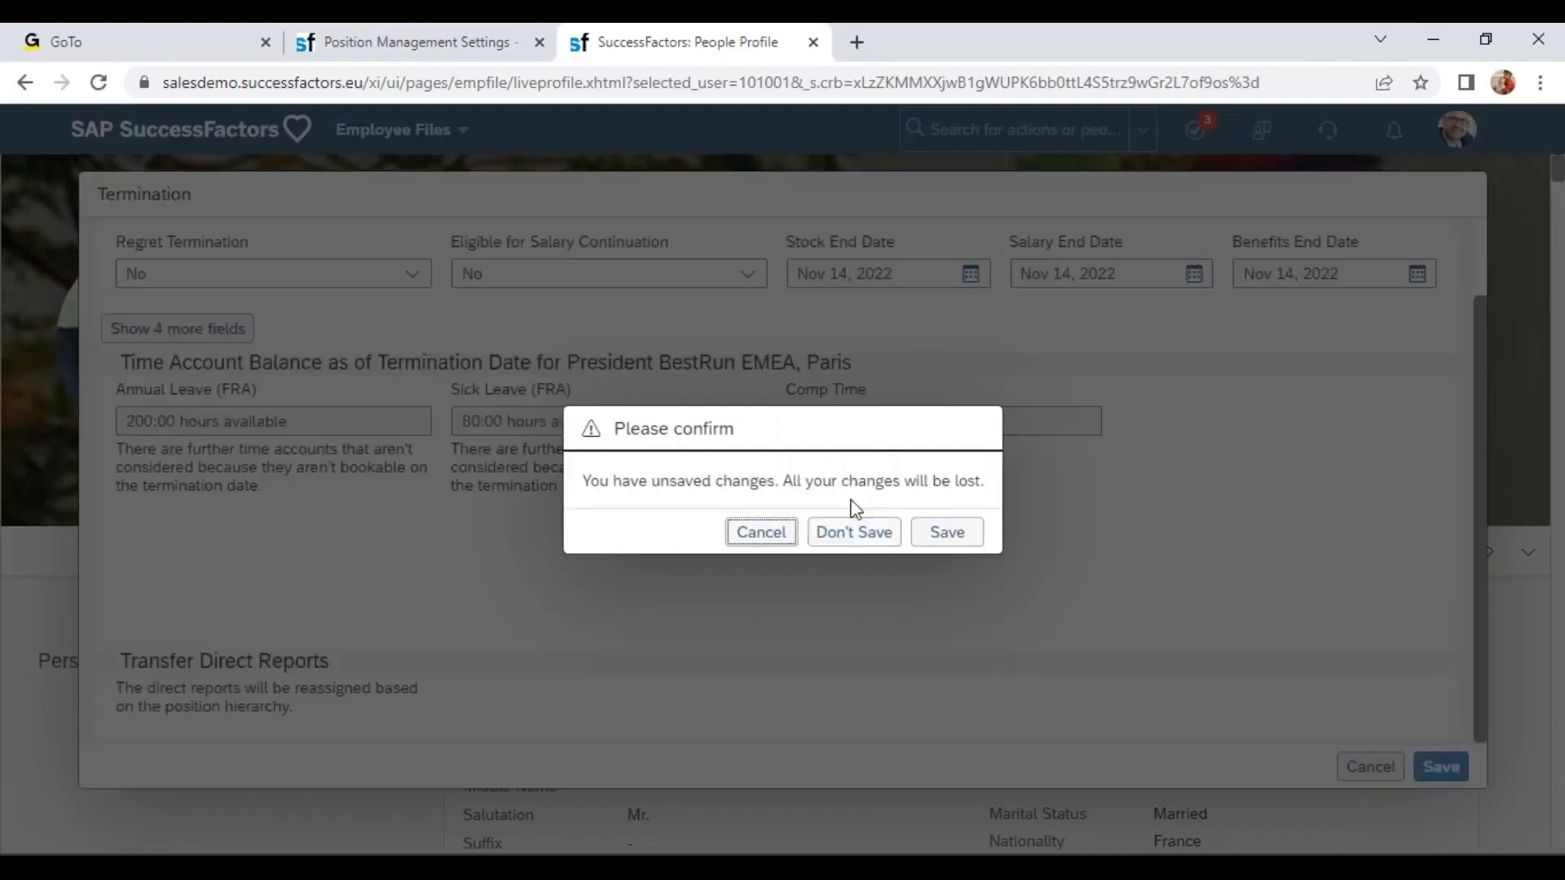
pyautogui.click(864, 537)
# Search for and open the Manage Positions admin page.
pyautogui.click(1001, 131)
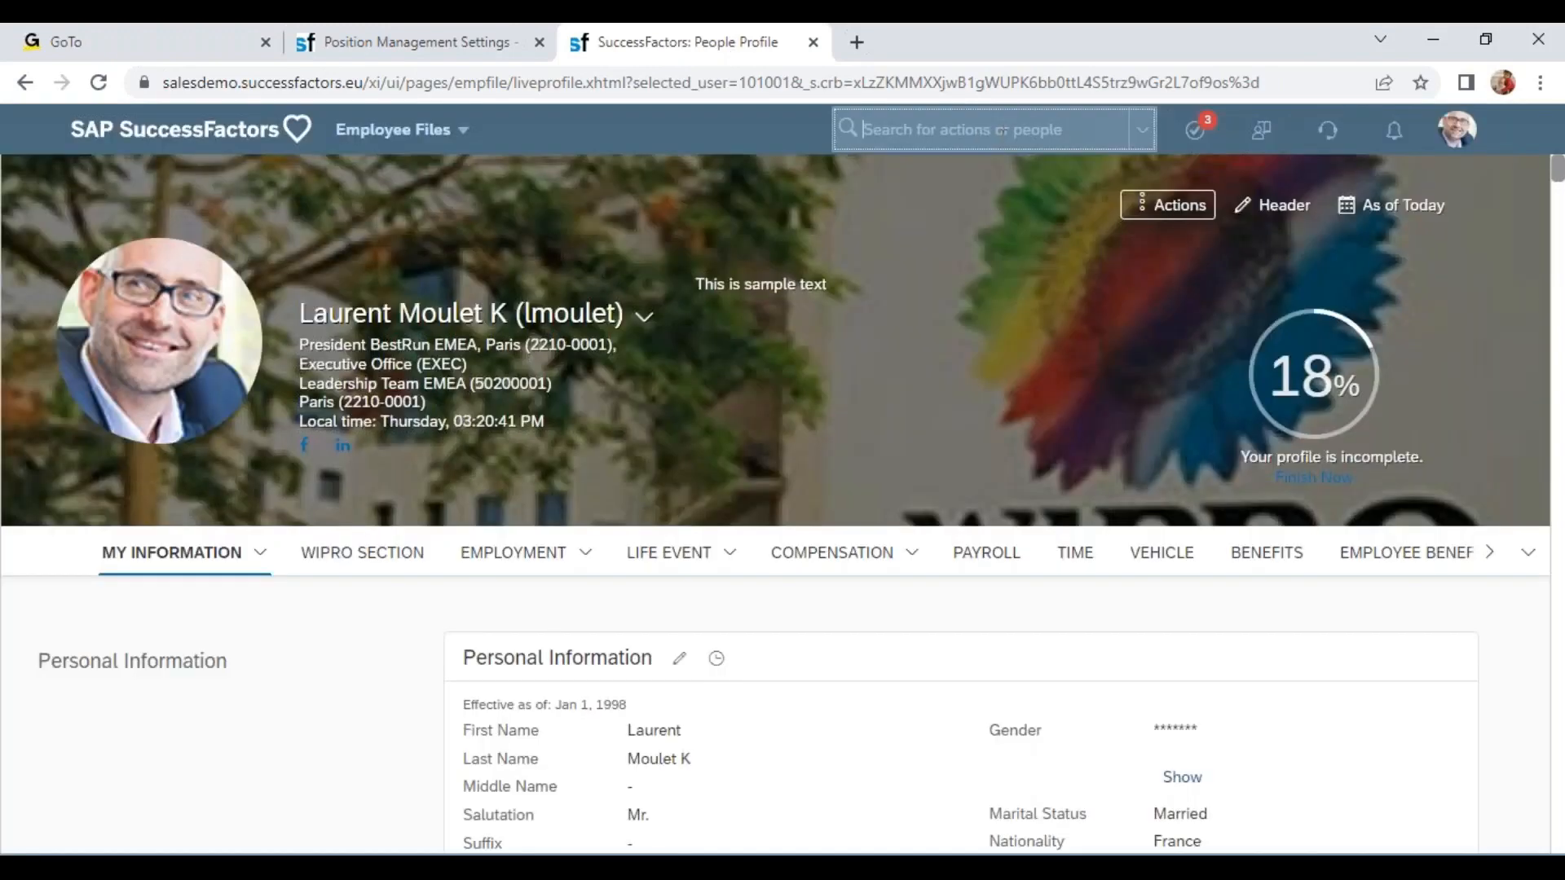
pyautogui.write('man')
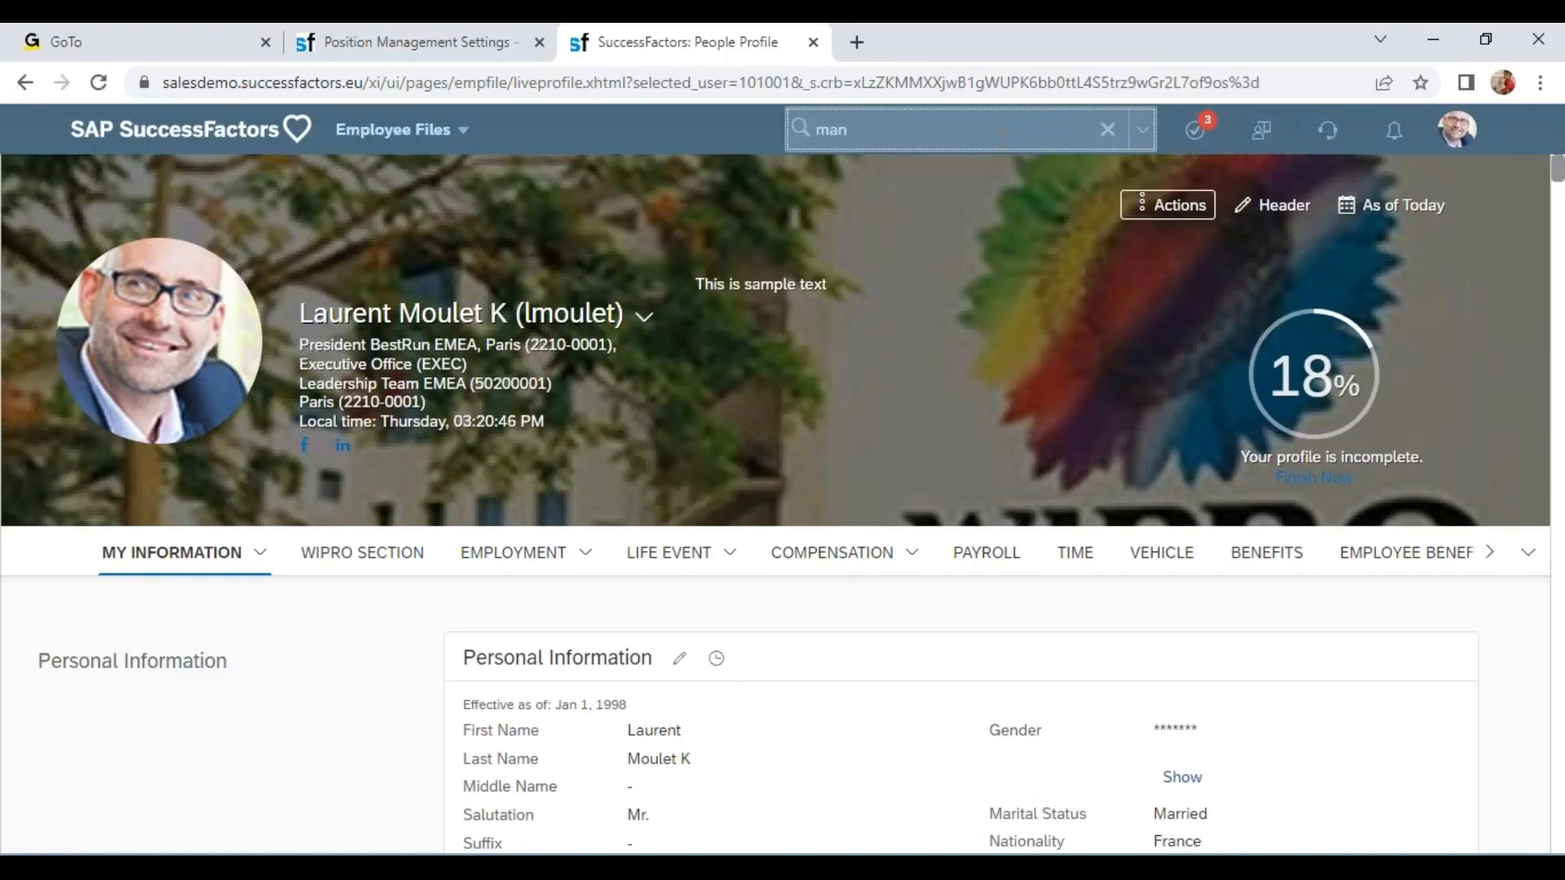
pyautogui.write(' positi')
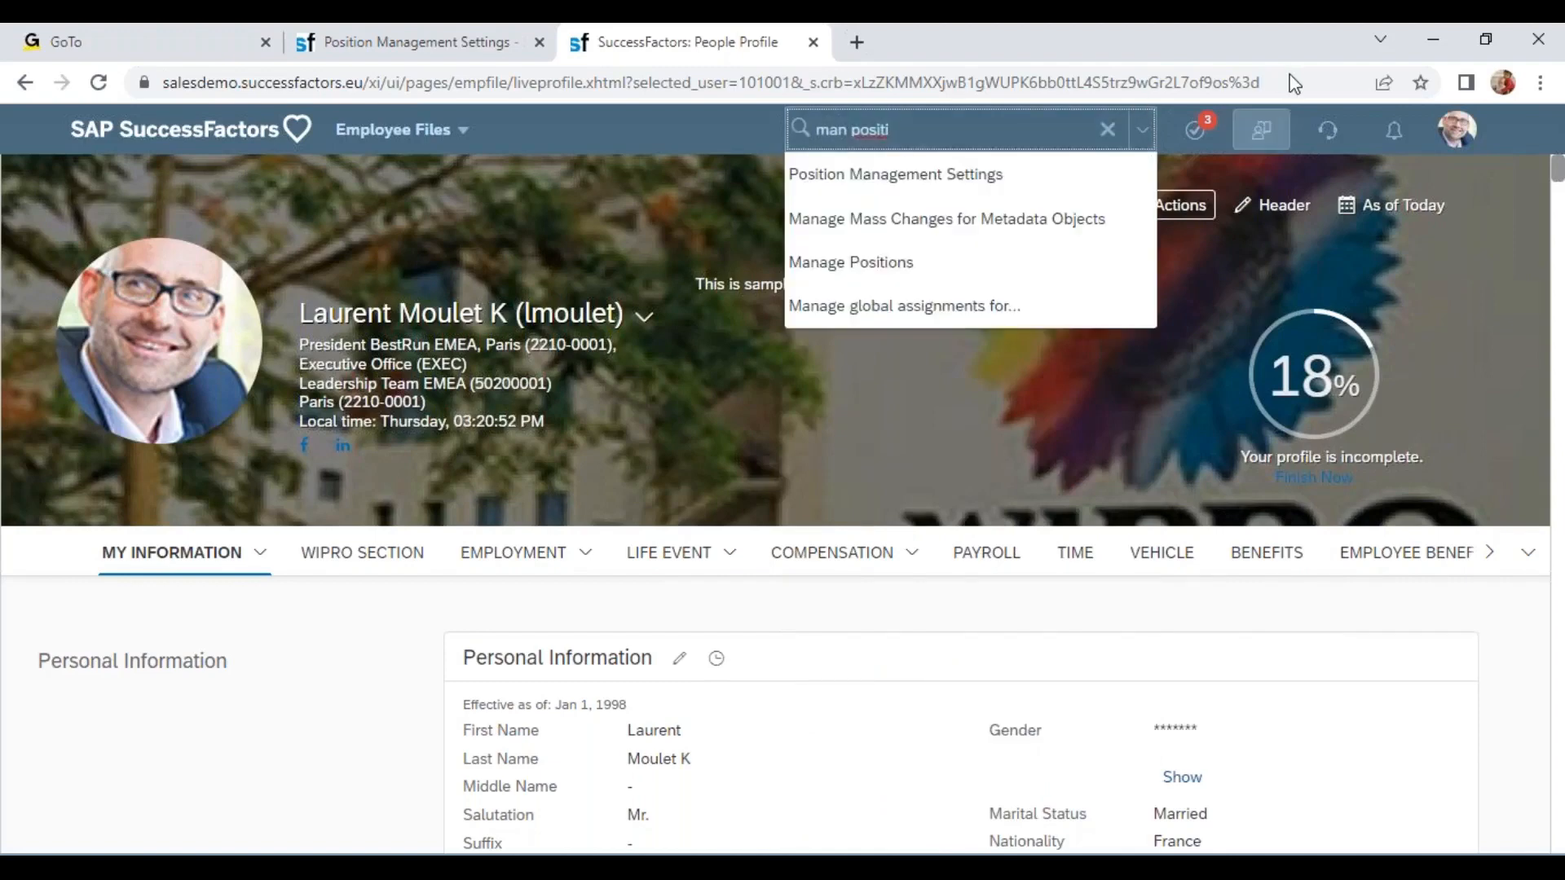
pyautogui.click(909, 265)
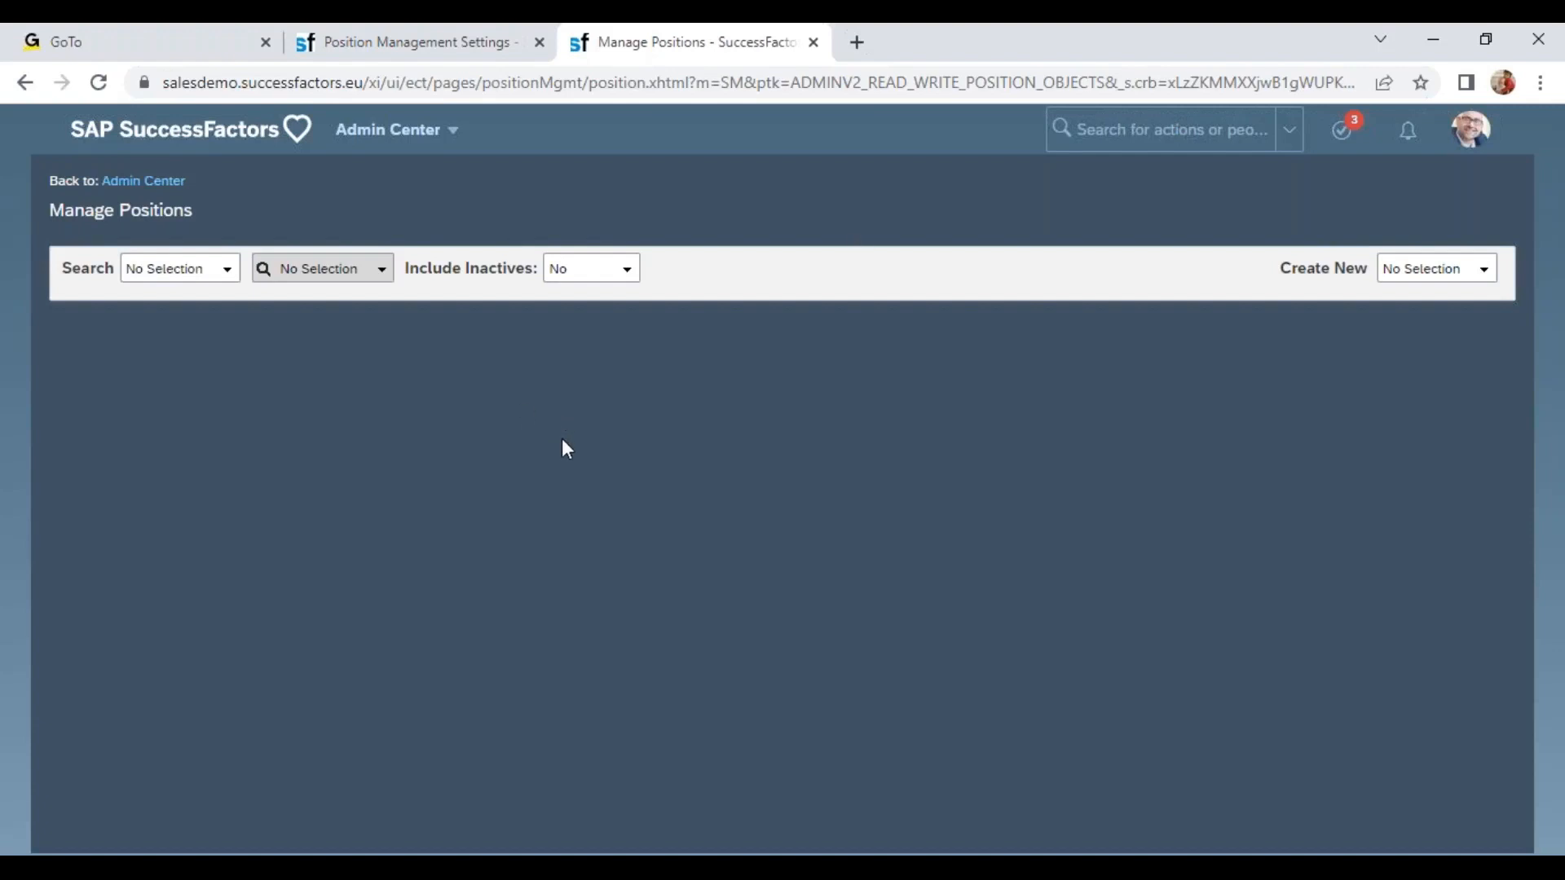
# Duplicate the Manage Positions tab and open a Wipro non-manager employee's profile in the new tab.
pyautogui.rightClick(697, 47)
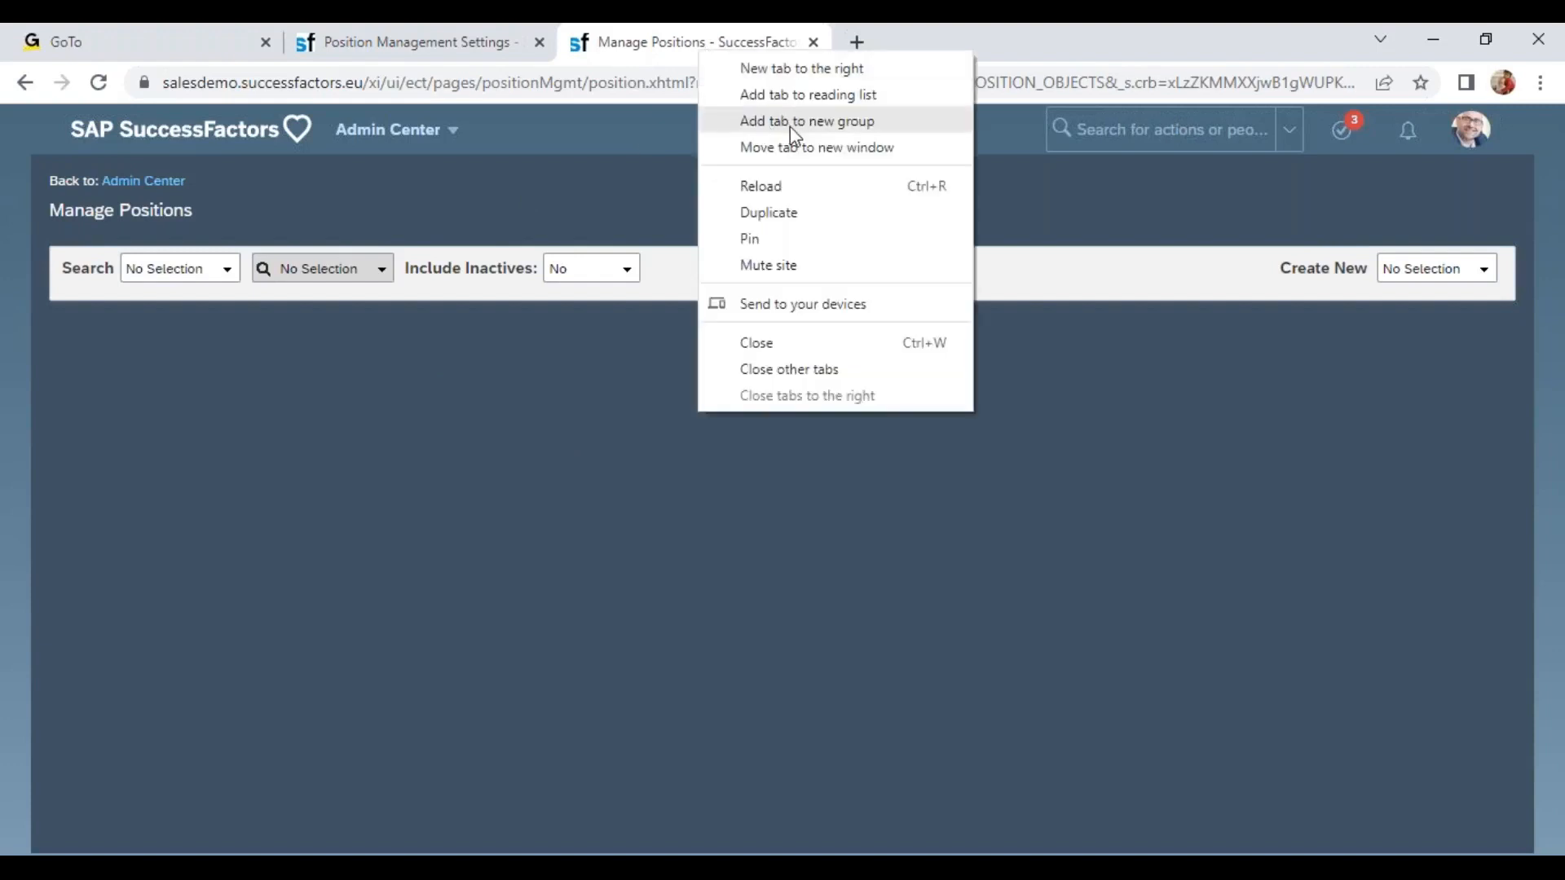
pyautogui.click(809, 215)
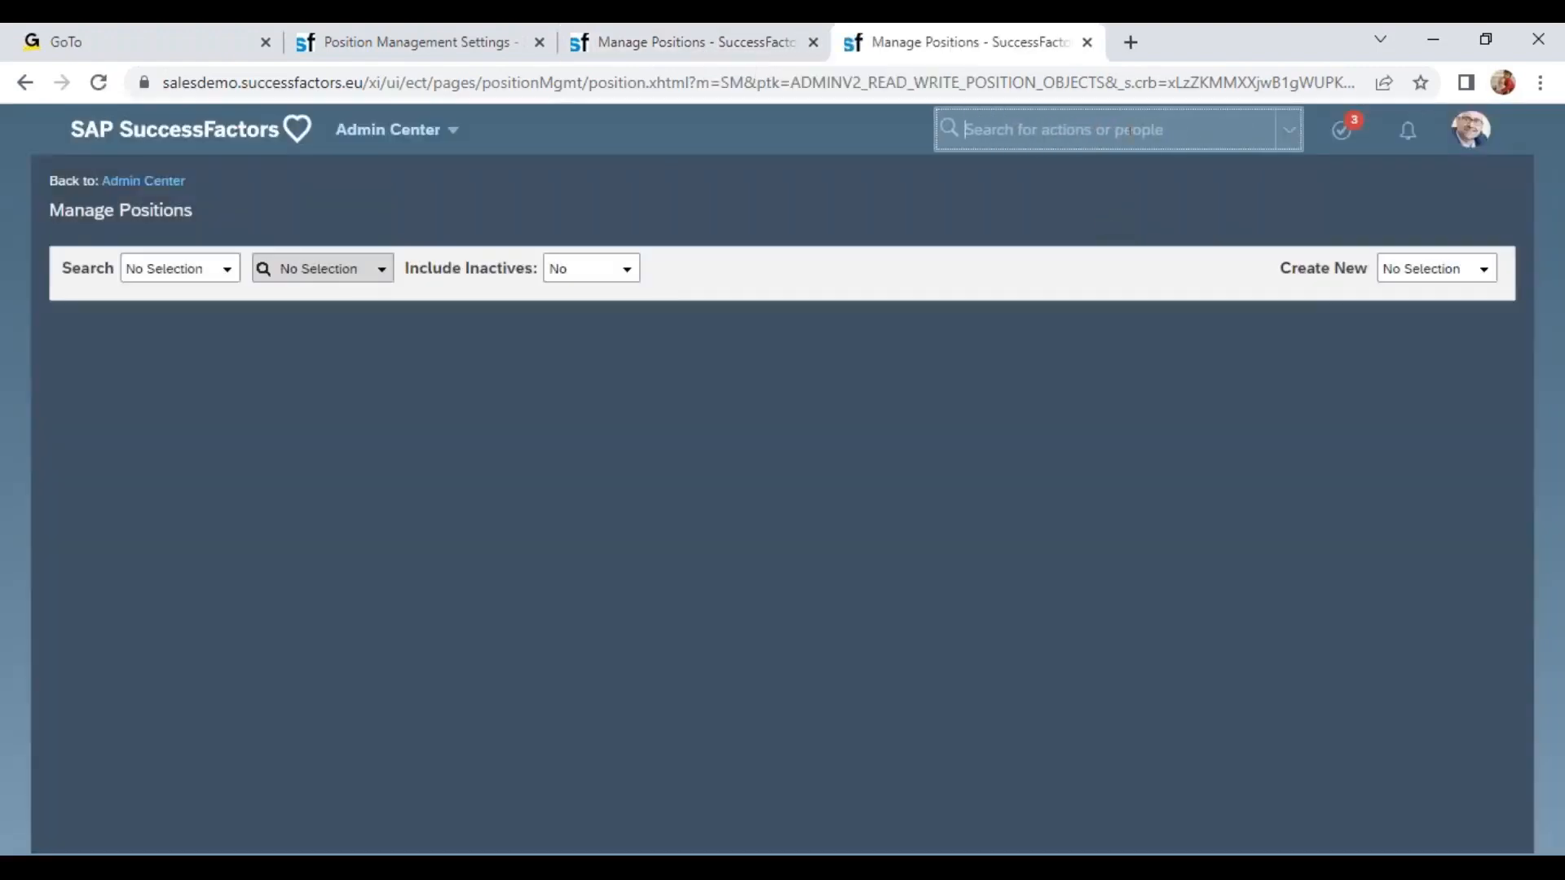
pyautogui.click(1130, 130)
pyautogui.write('wipro')
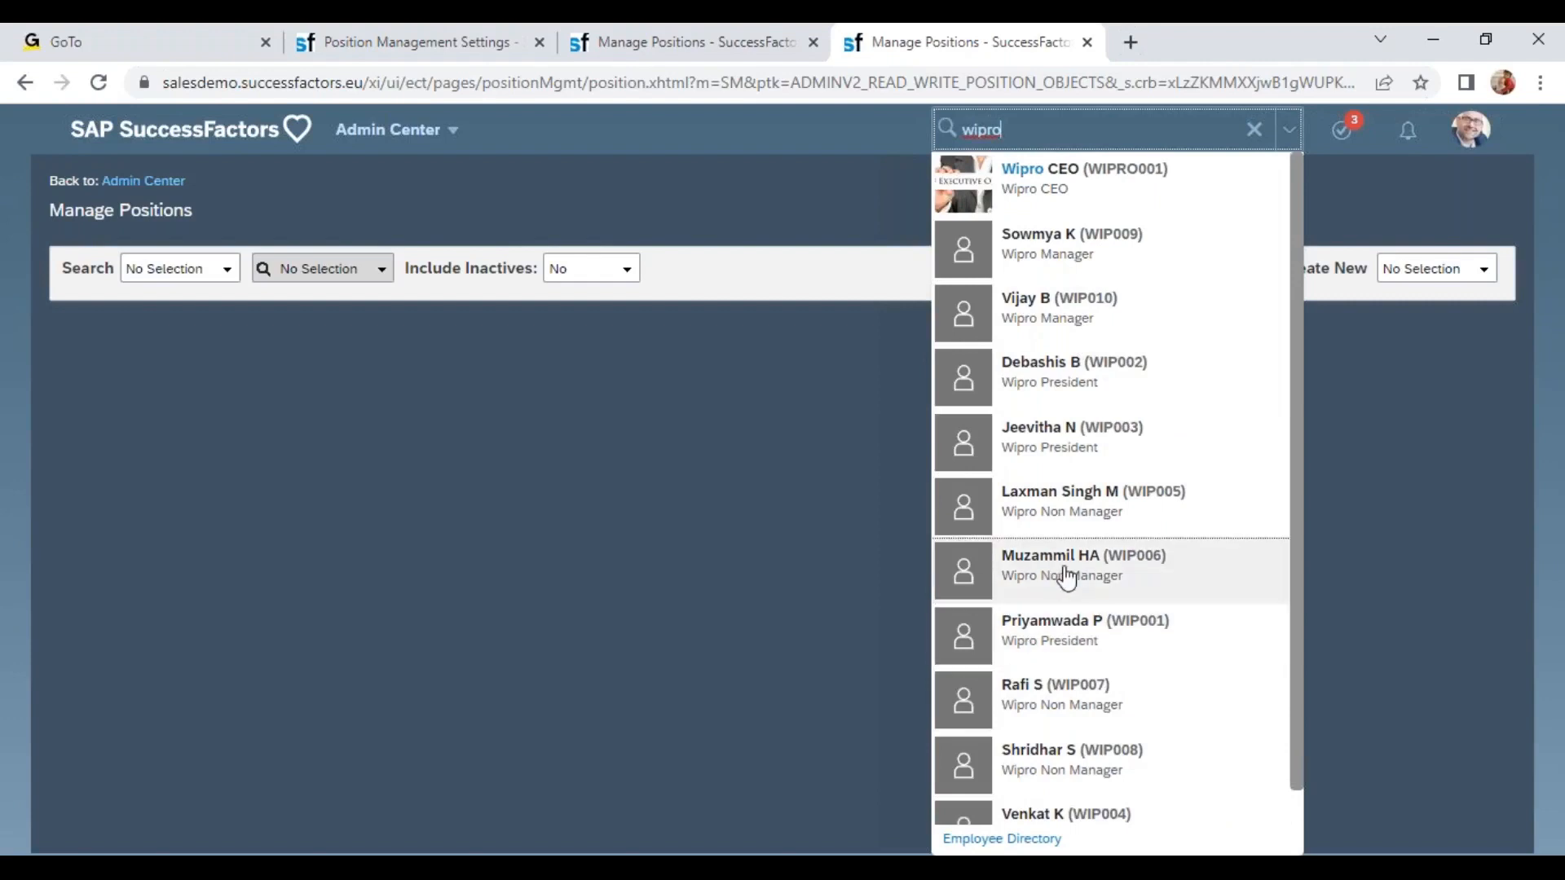
pyautogui.click(1083, 515)
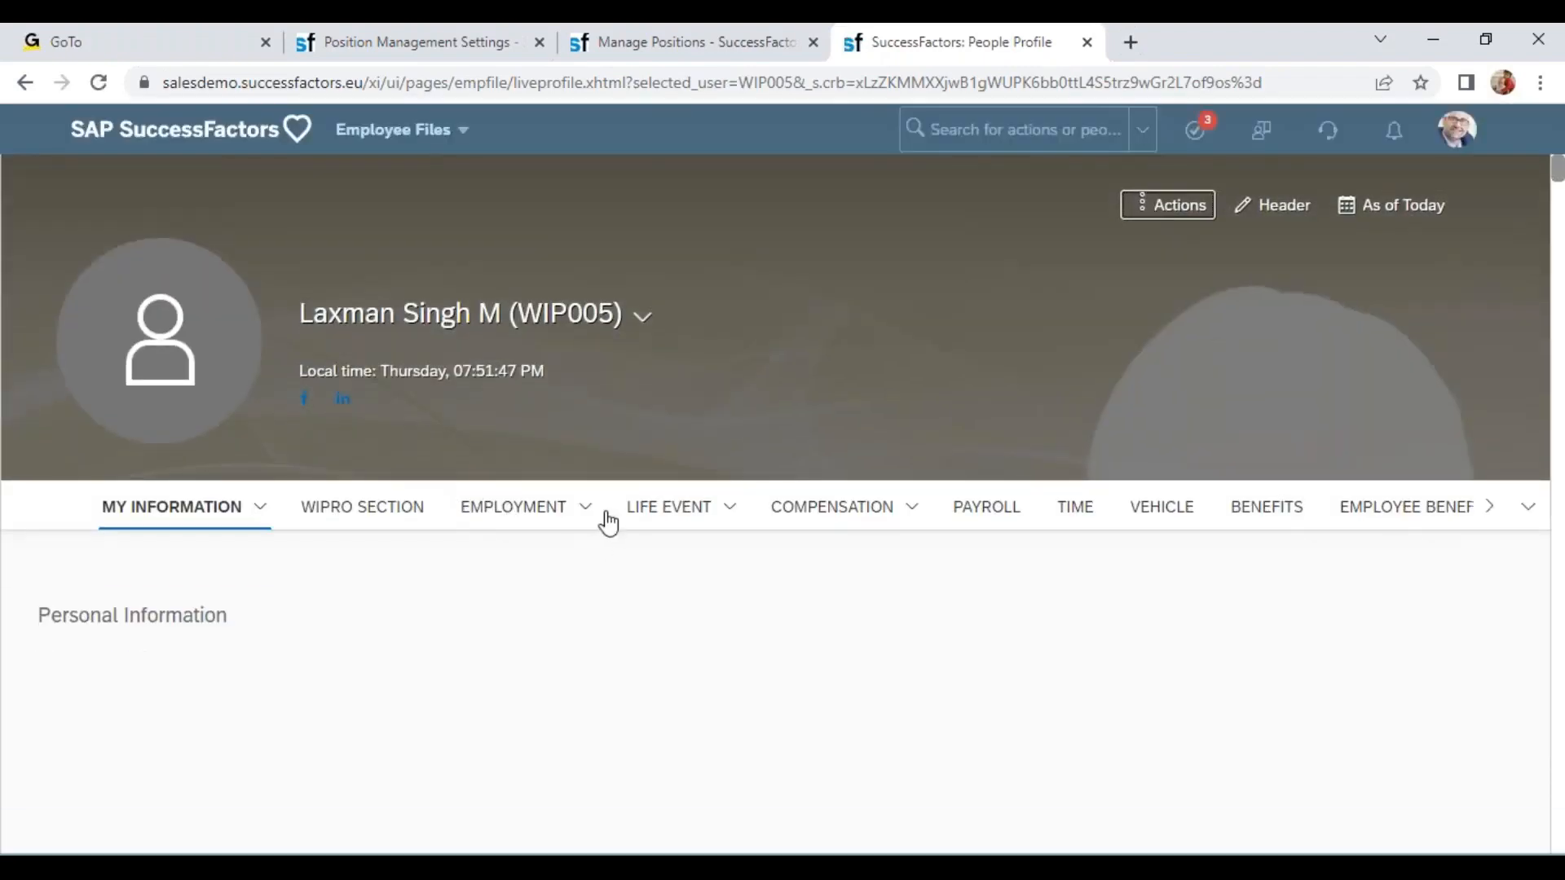
# Open the employee's Job Information change history and copy the position code WIPRO005.
pyautogui.click(587, 511)
pyautogui.click(582, 599)
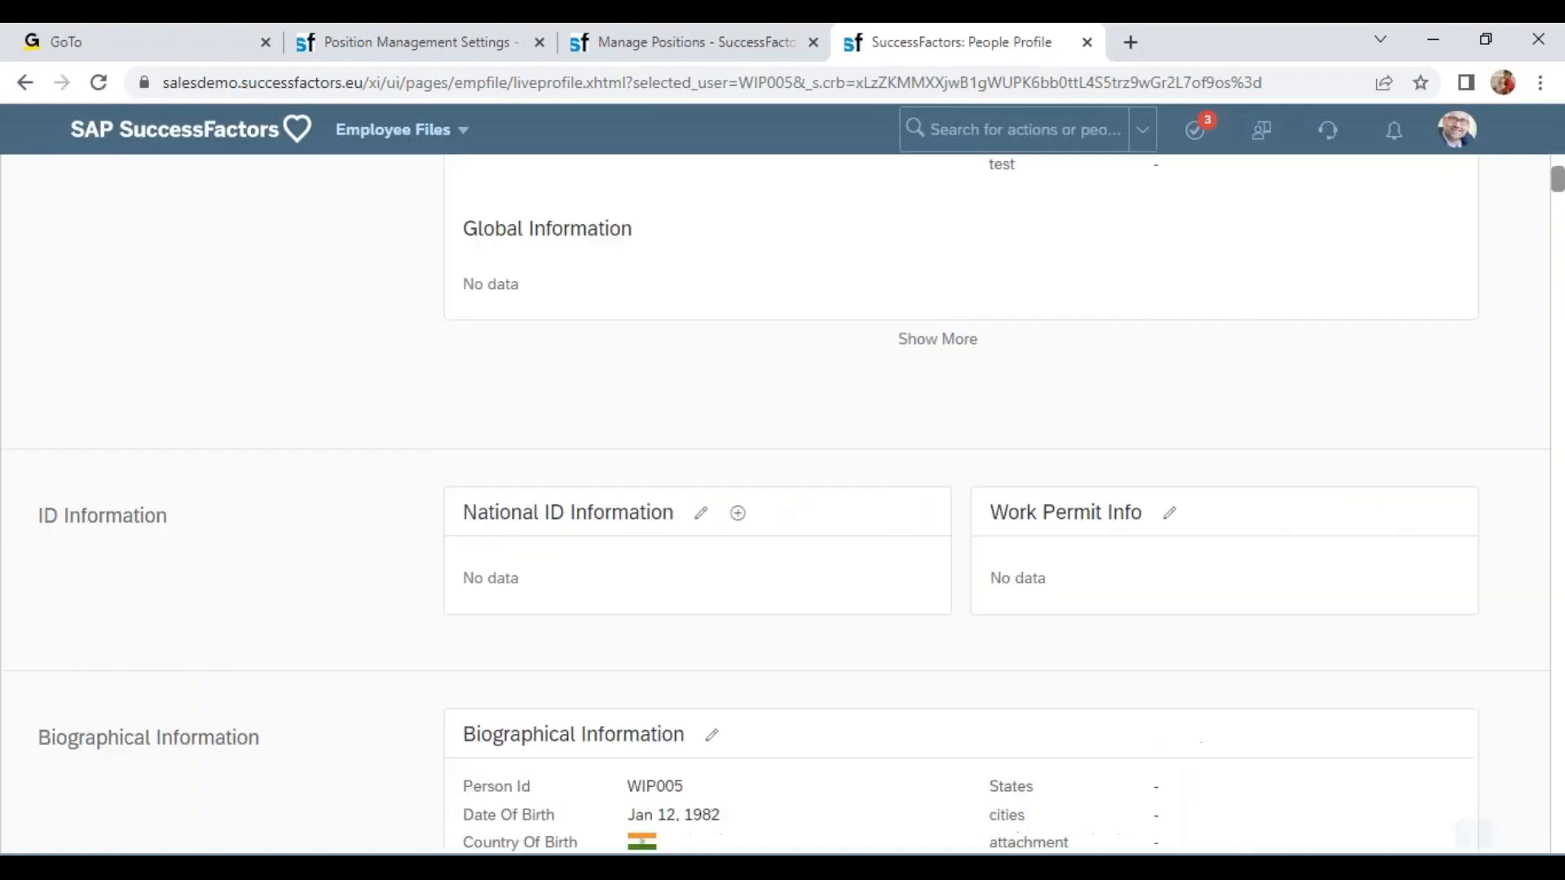
pyautogui.click(670, 425)
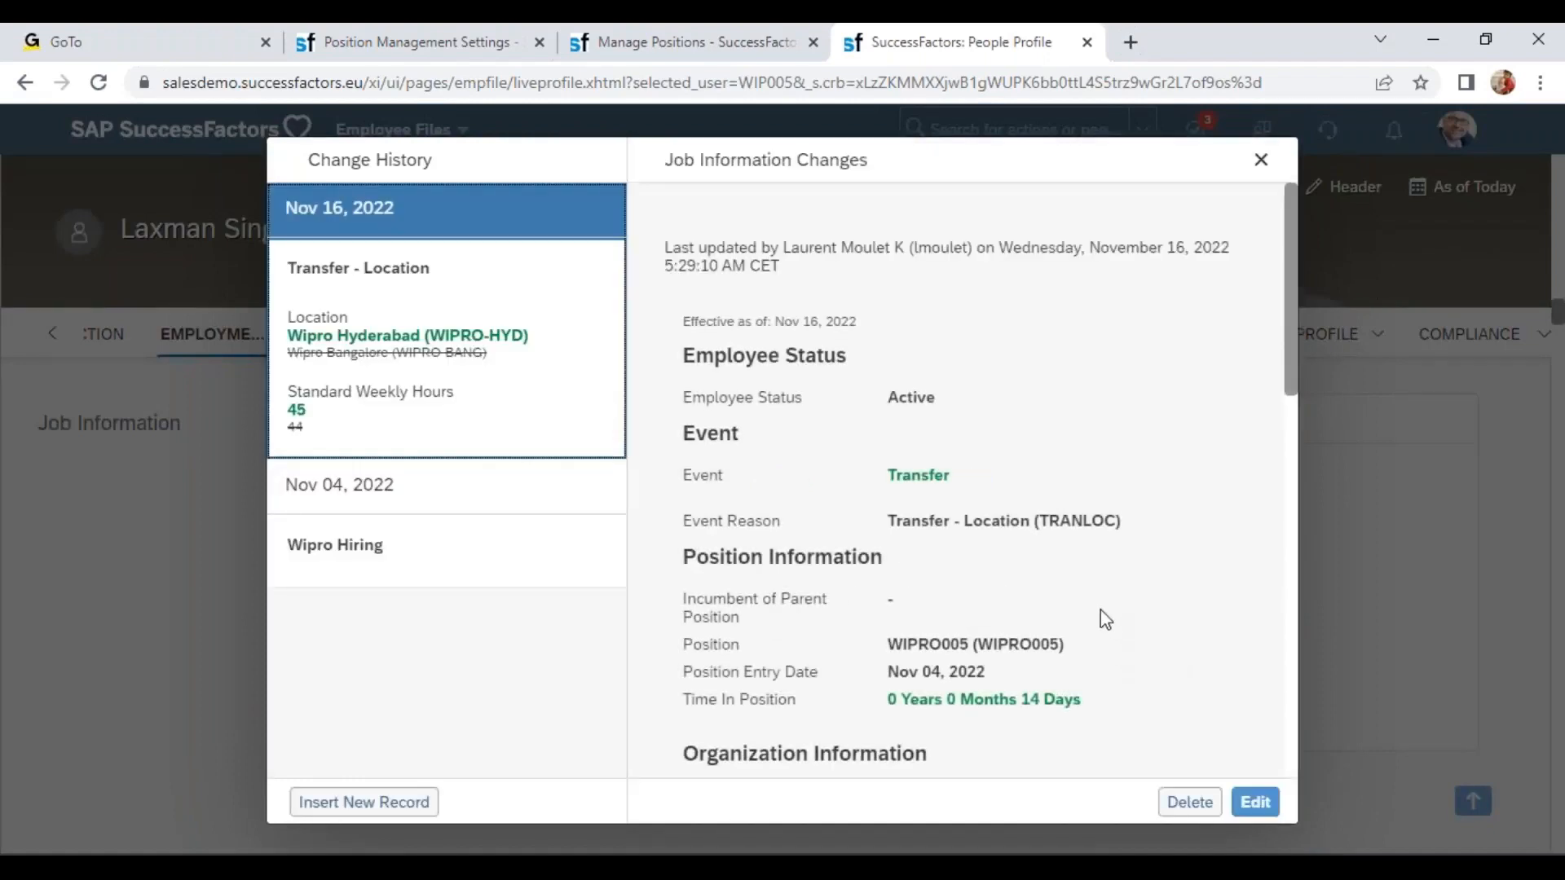
pyautogui.doubleClick(1011, 652)
pyautogui.hotkey('ctrl', 'c')
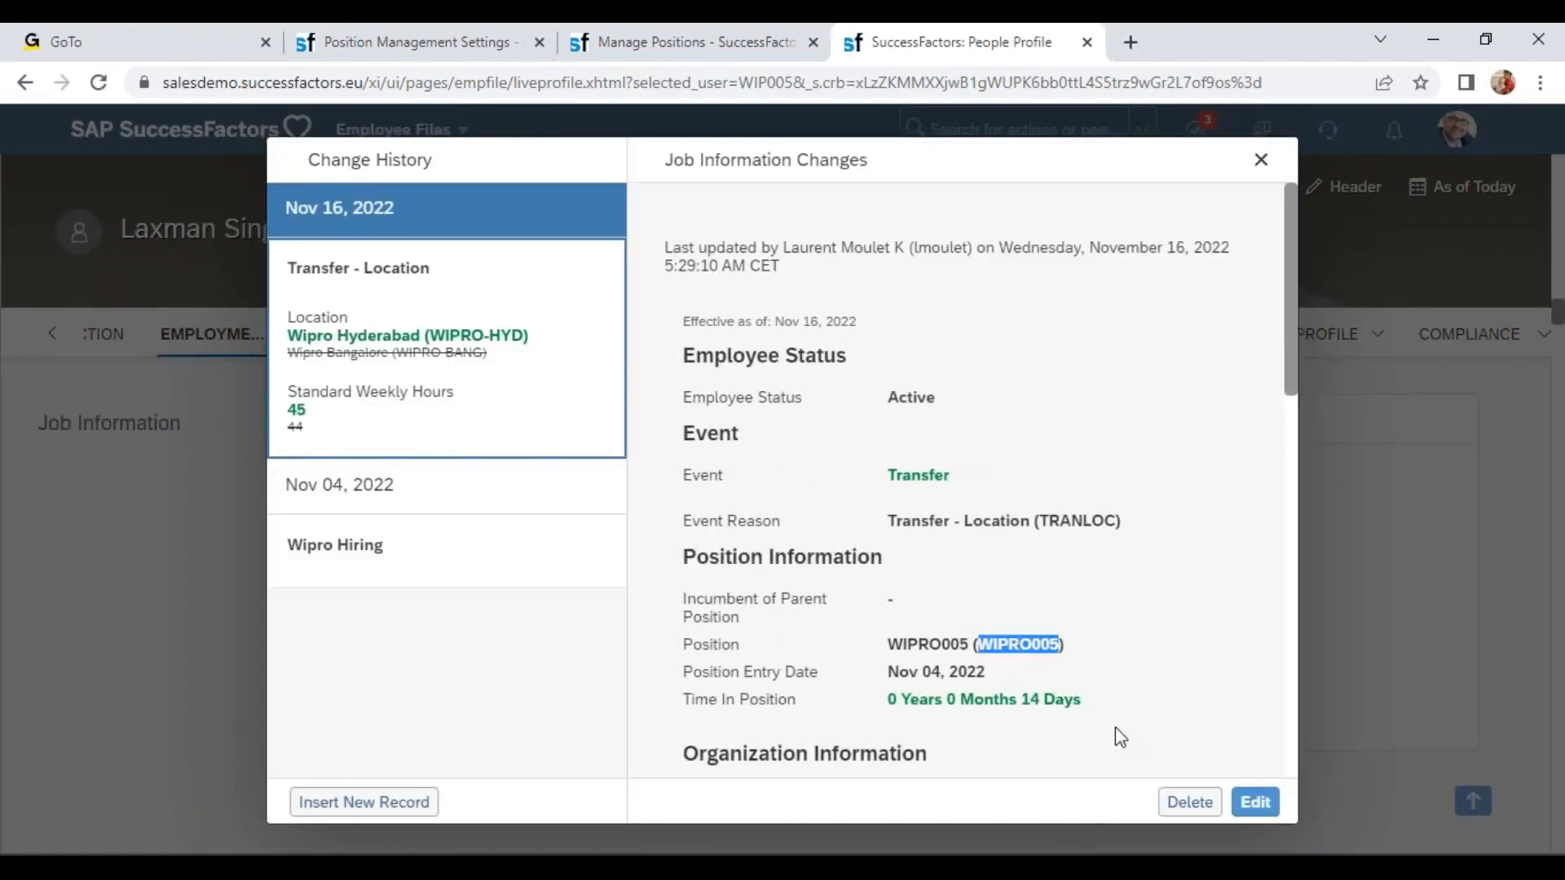
# In Manage Positions, search by Position for WIPRO005 and open it.
pyautogui.hotkey('ctrl', 'shift', 'Tab')
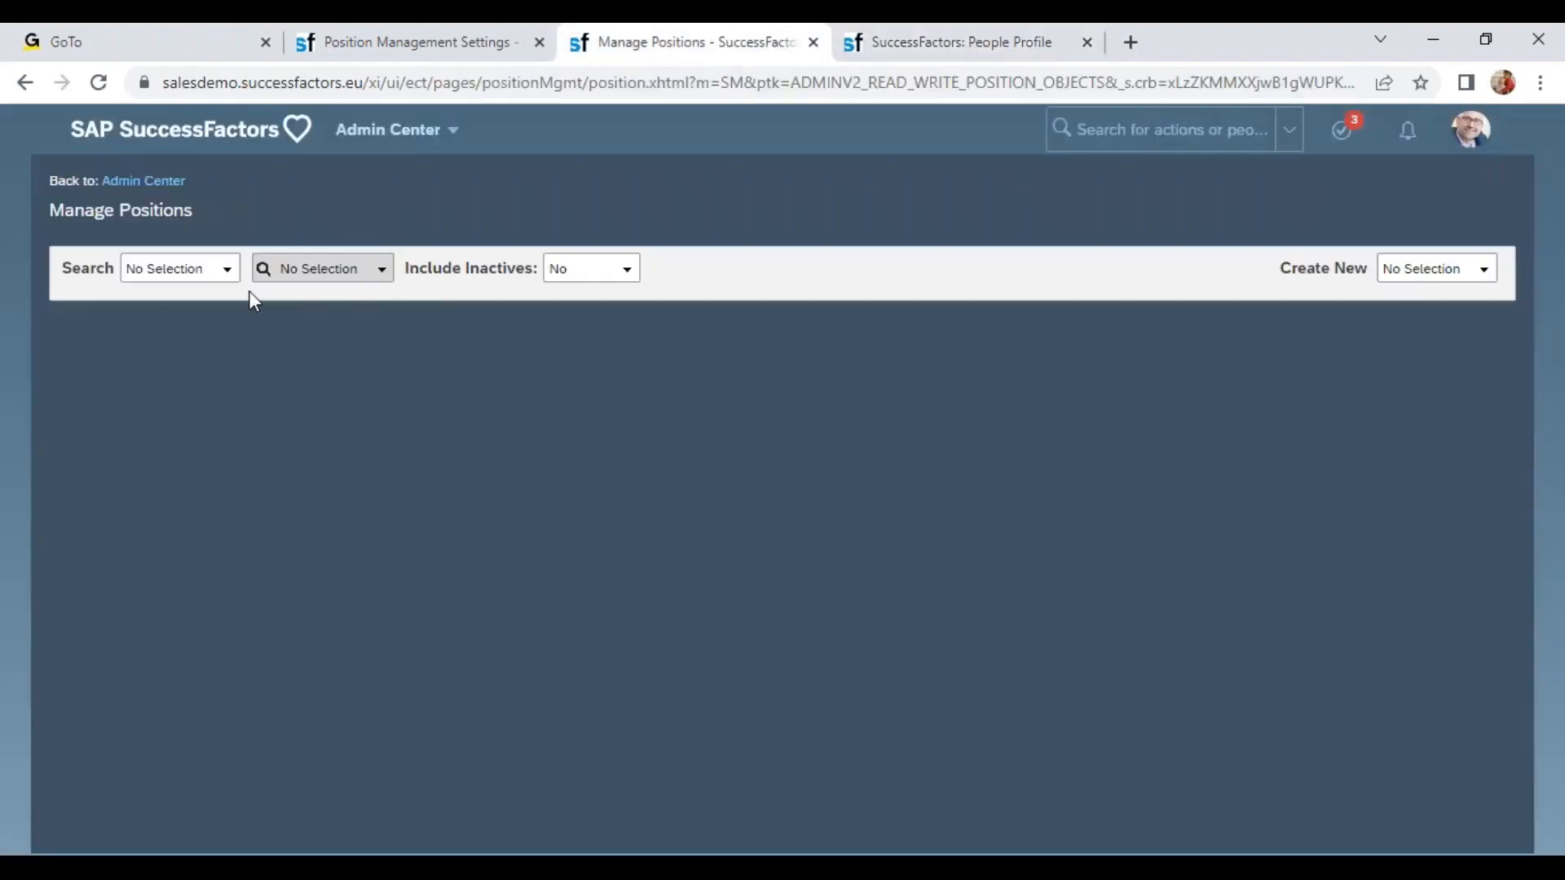
pyautogui.click(200, 269)
pyautogui.click(227, 269)
pyautogui.click(199, 339)
pyautogui.click(272, 271)
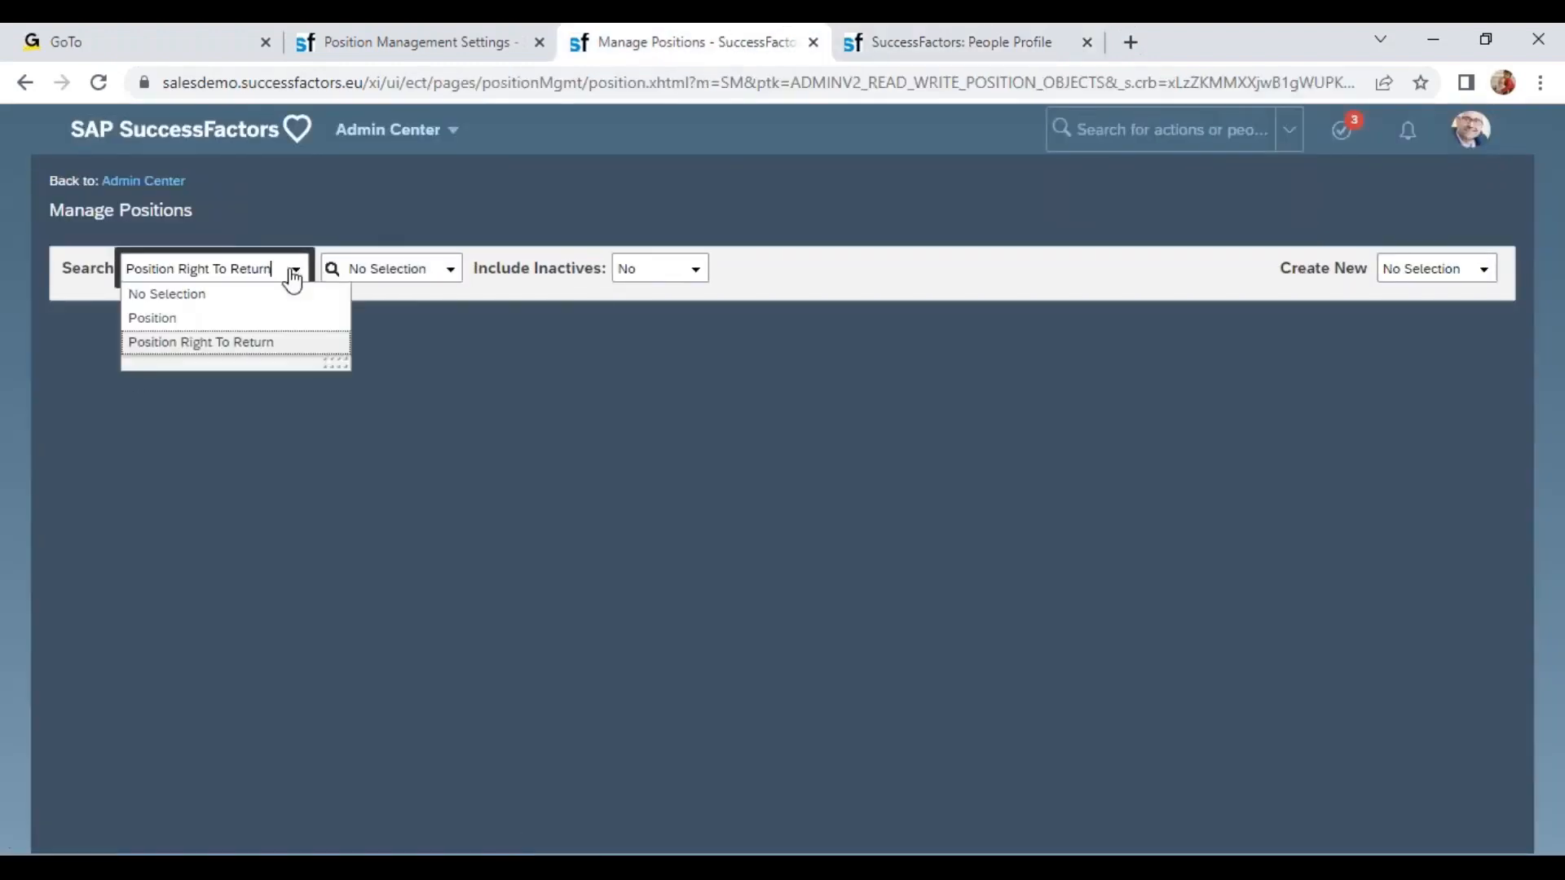
pyautogui.click(244, 320)
pyautogui.click(339, 269)
pyautogui.hotkey('ctrl', 'v')
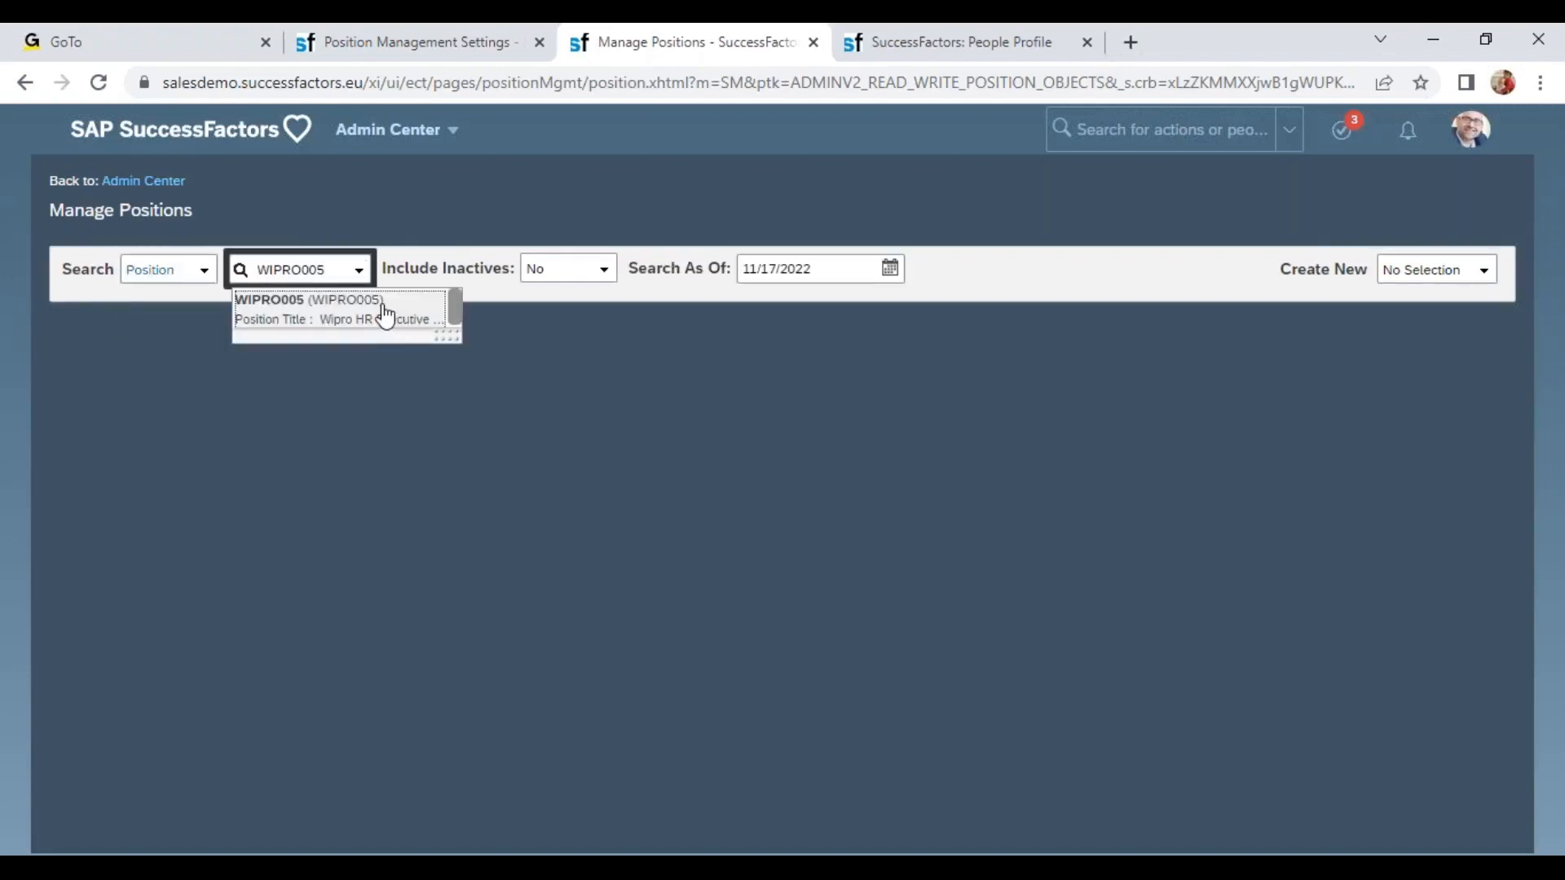
pyautogui.click(402, 325)
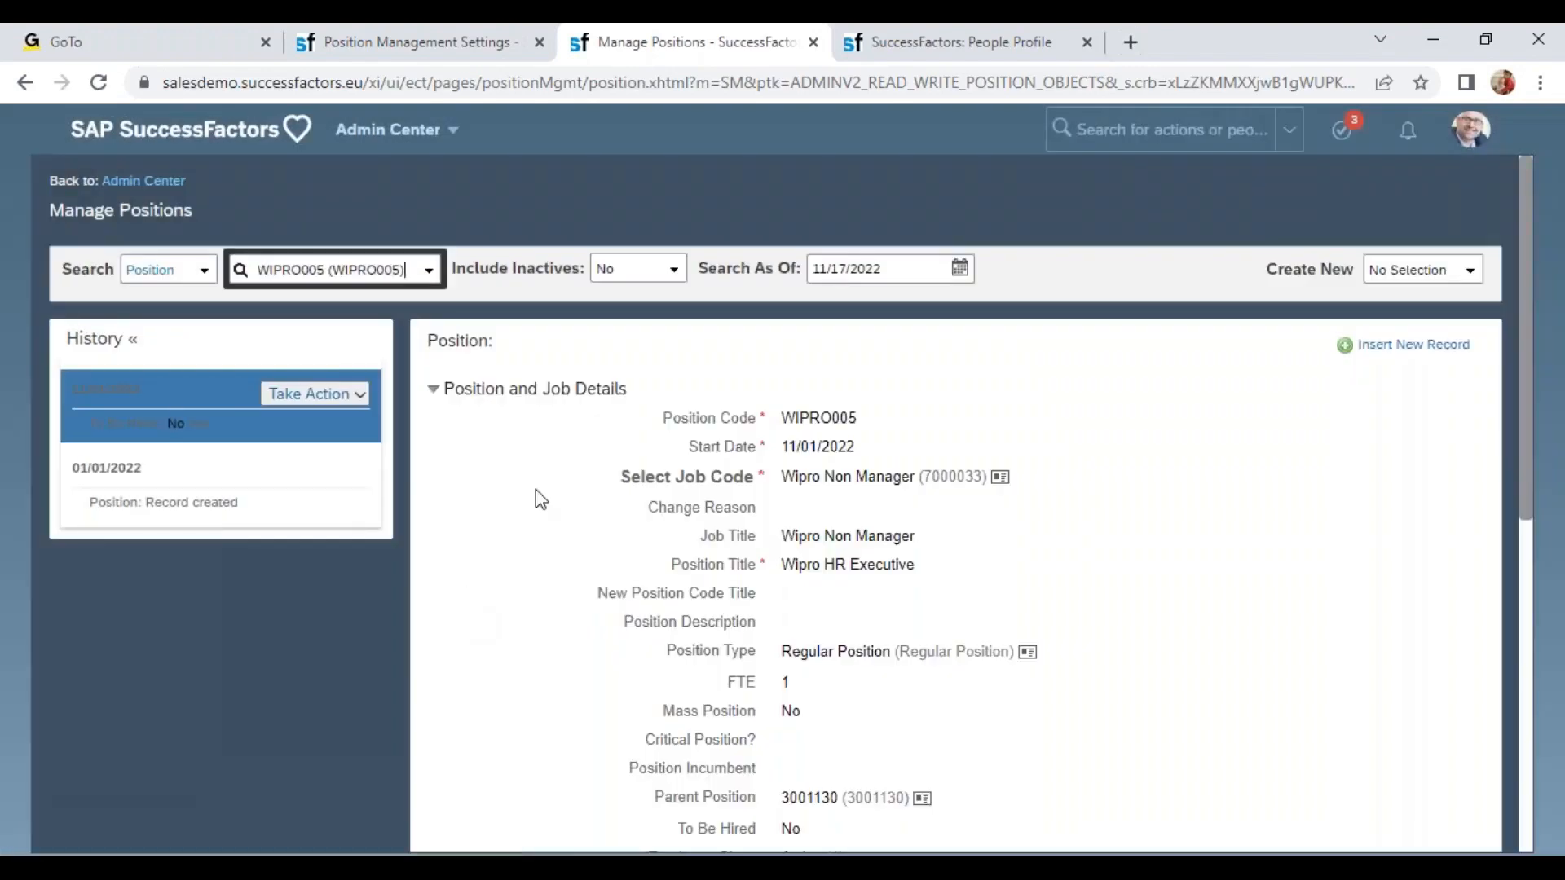
# Compare the position's Organization location with the location change in the employee's job history.
pyautogui.scroll(-2, 534, 495)
pyautogui.scroll(-4, 869, 541)
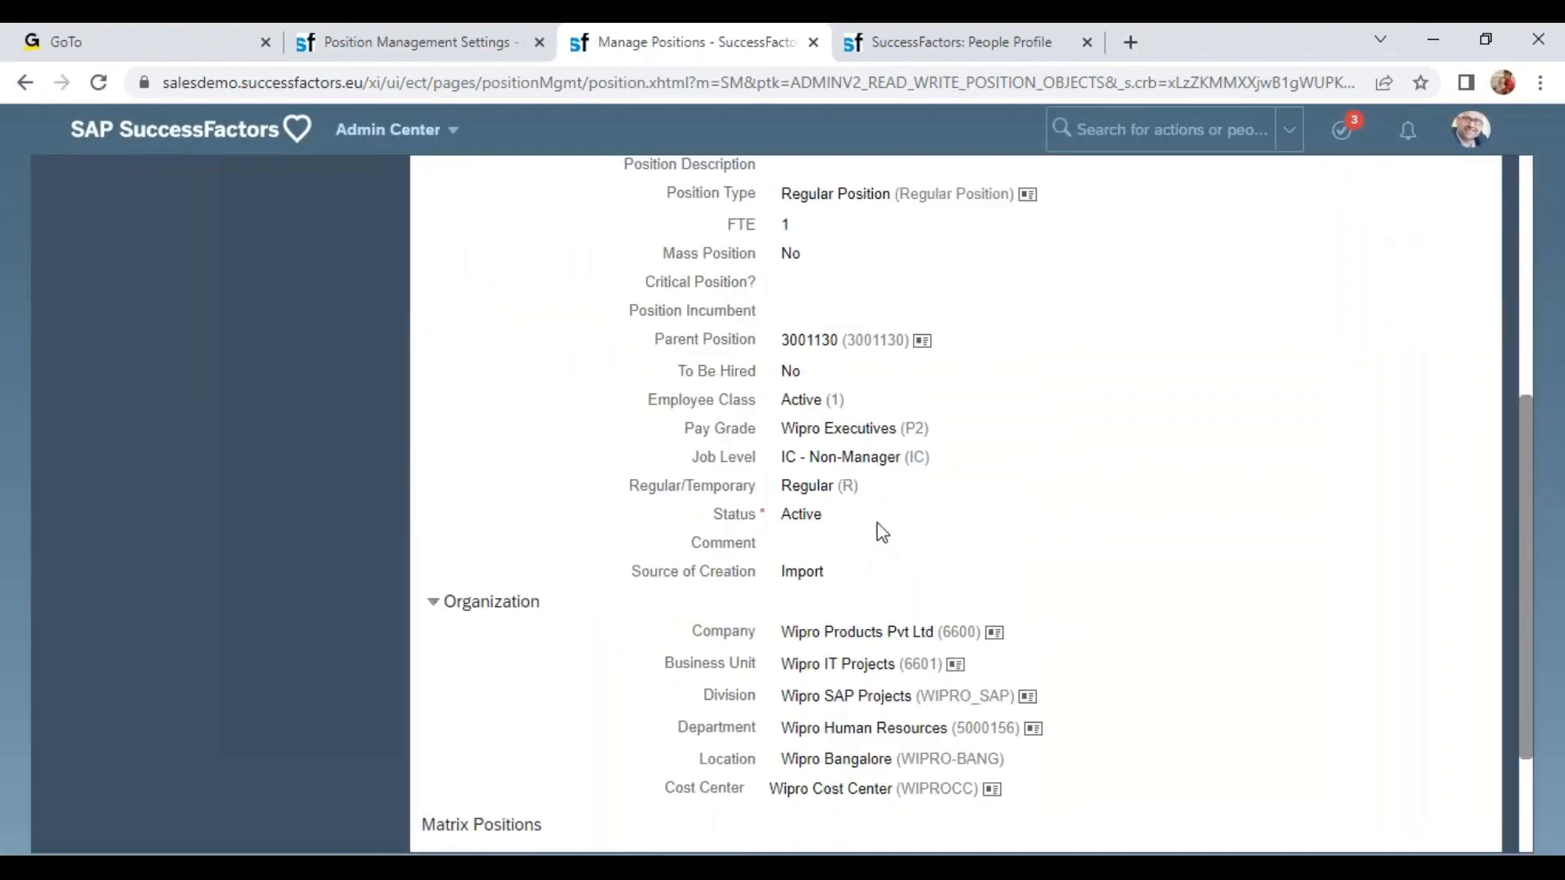
pyautogui.moveTo(781, 759); pyautogui.dragTo(939, 760)
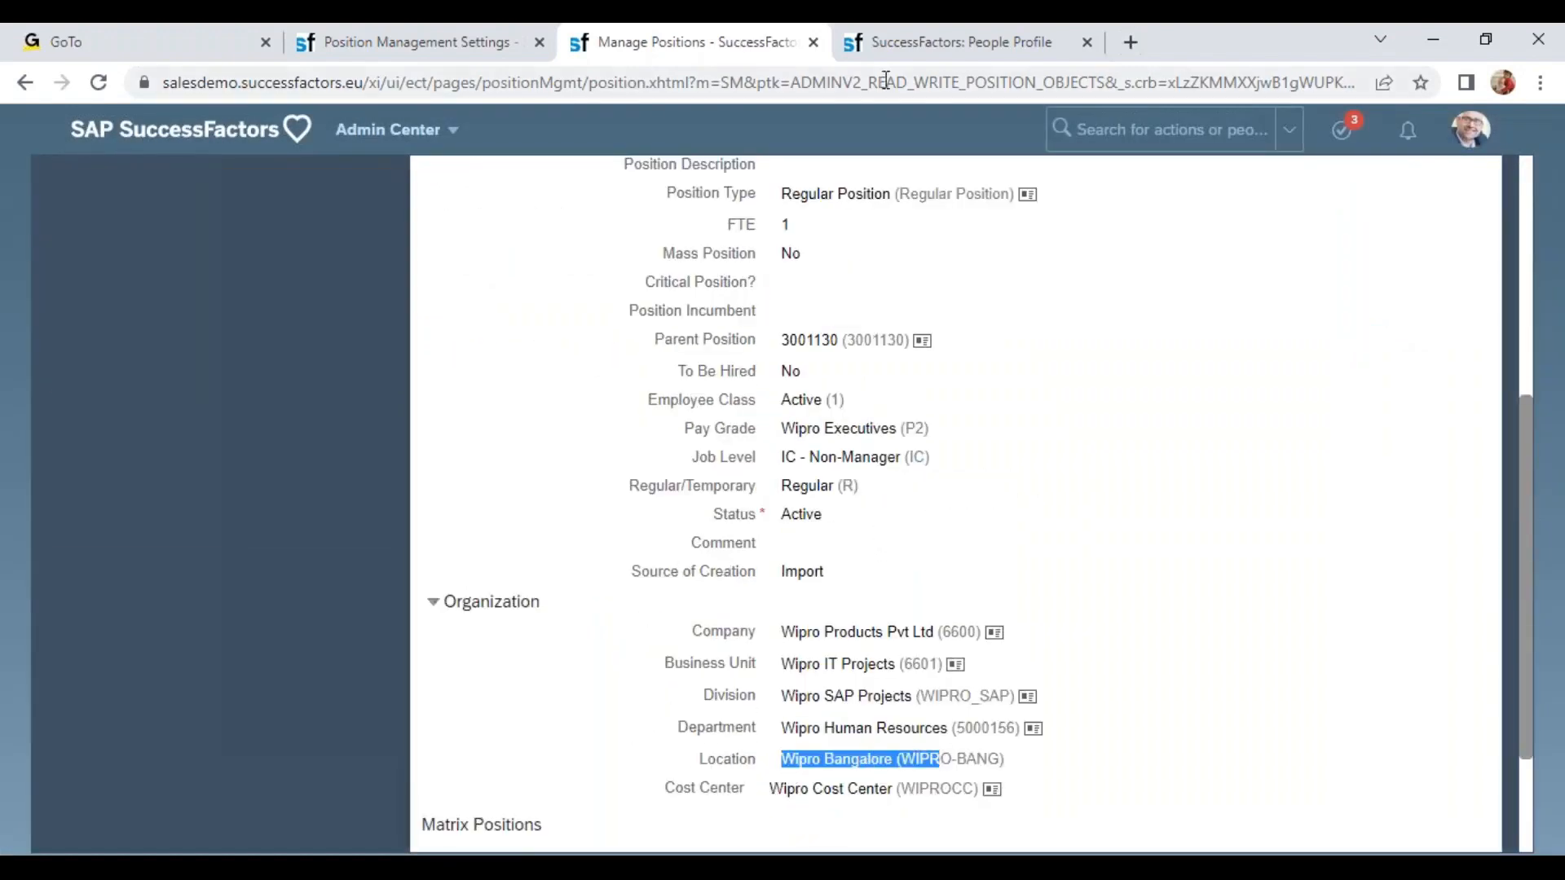
pyautogui.click(915, 47)
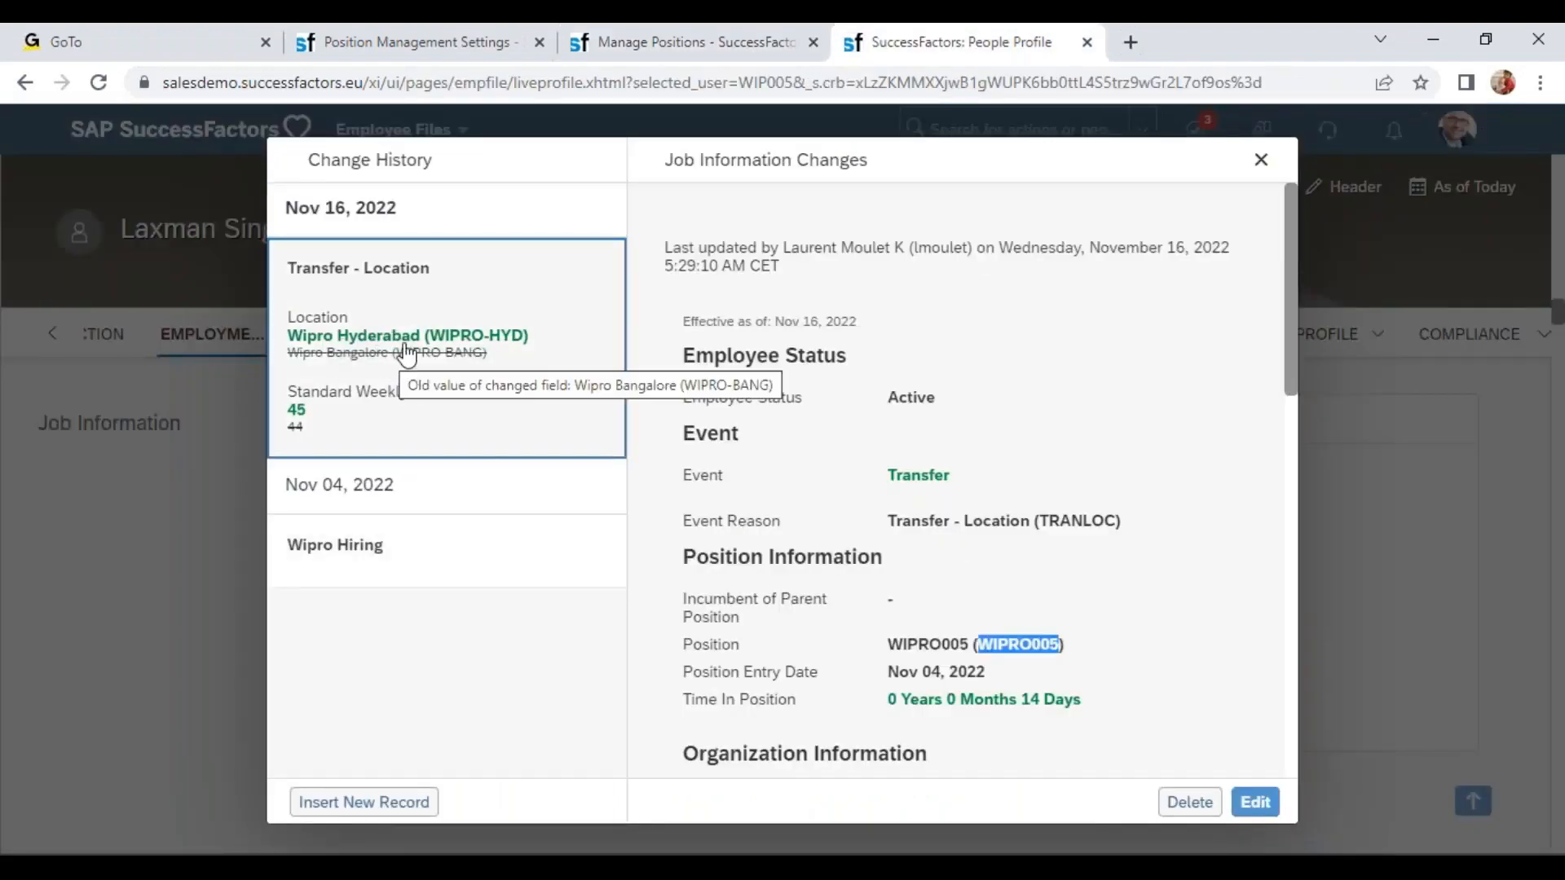
pyautogui.click(736, 32)
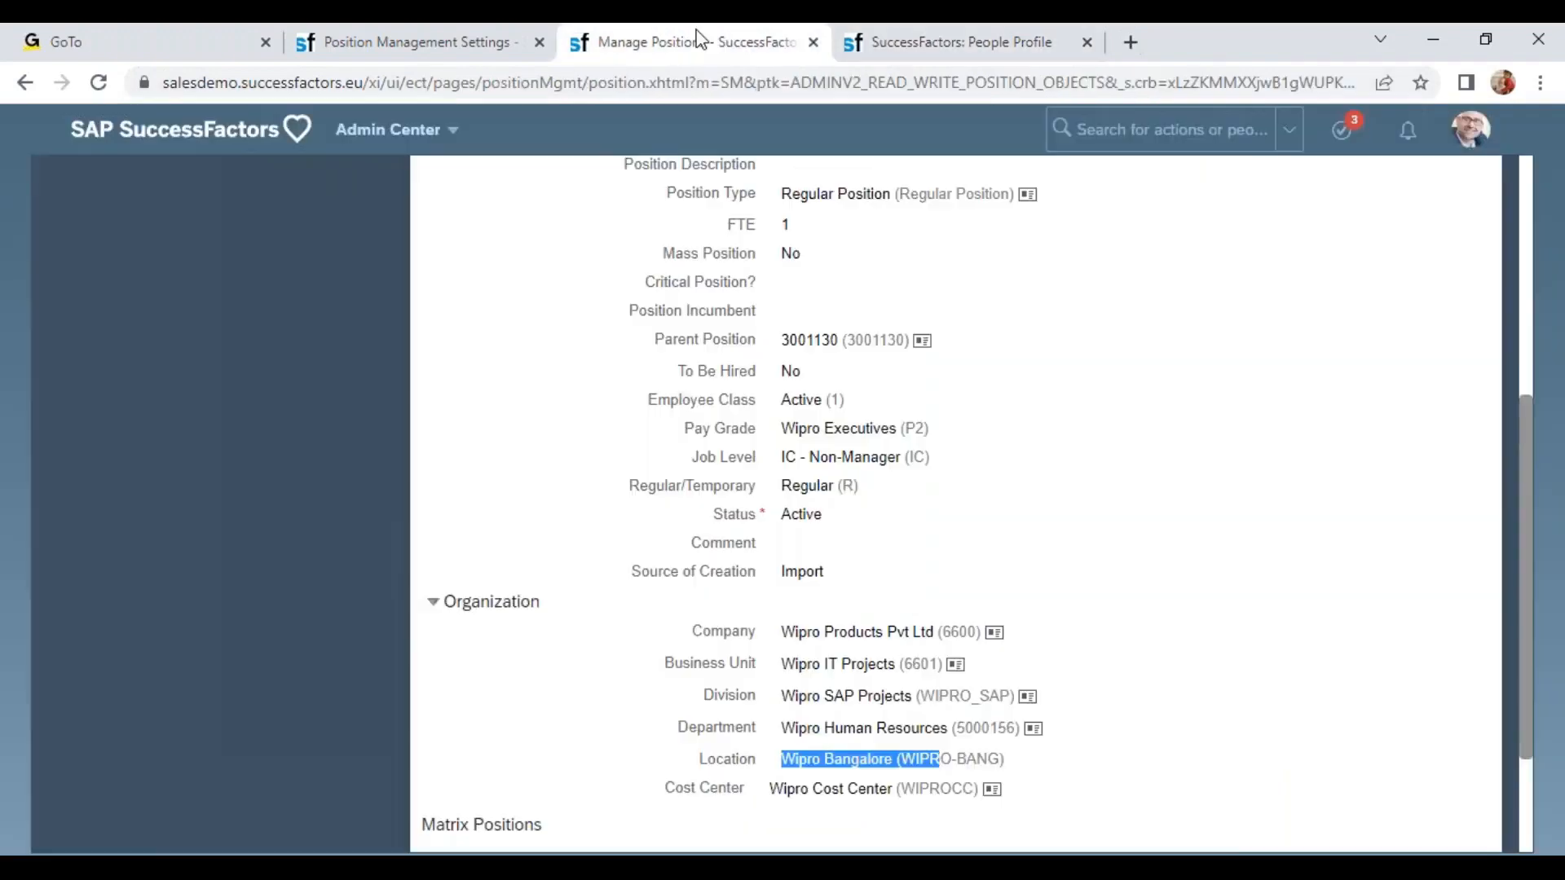
# Insert a new record for position WIPRO005 effective 11/17/2022.
pyautogui.scroll(5, 1390, 468)
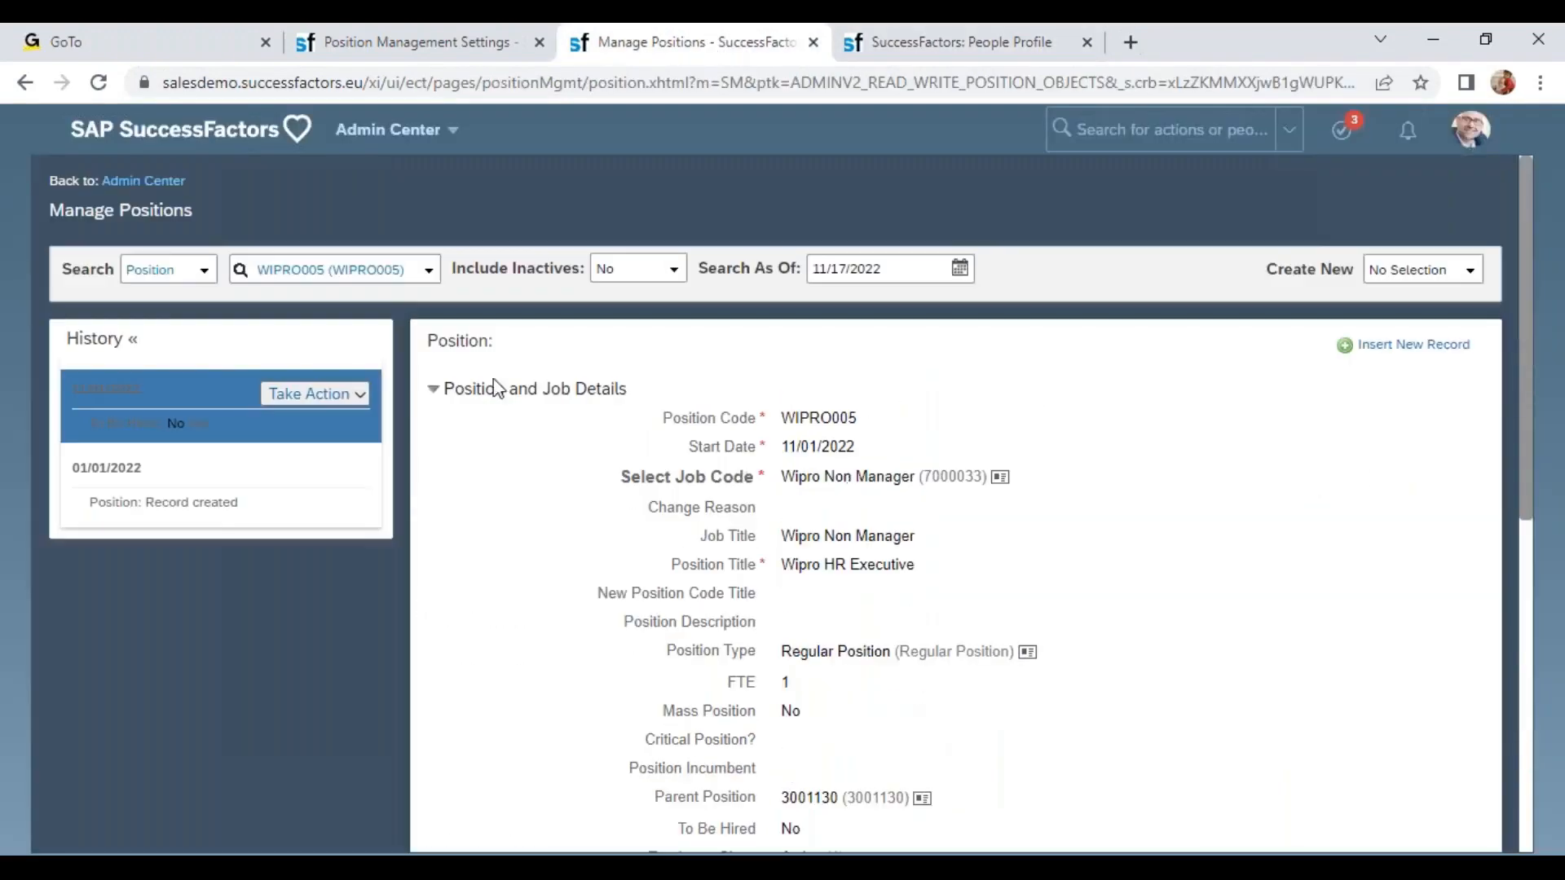
pyautogui.click(1449, 347)
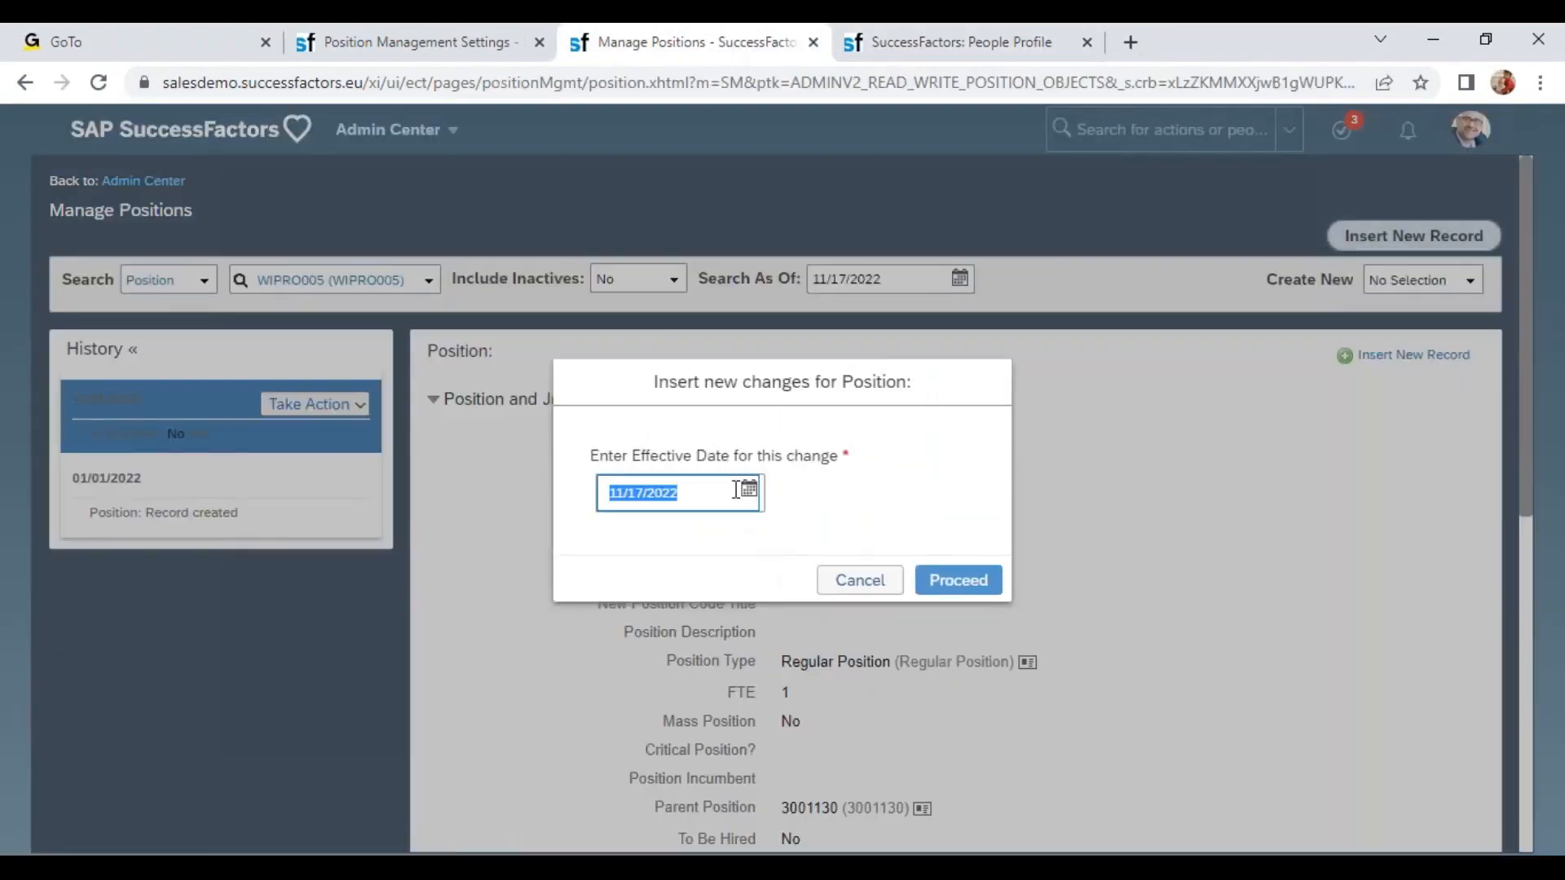
pyautogui.click(748, 489)
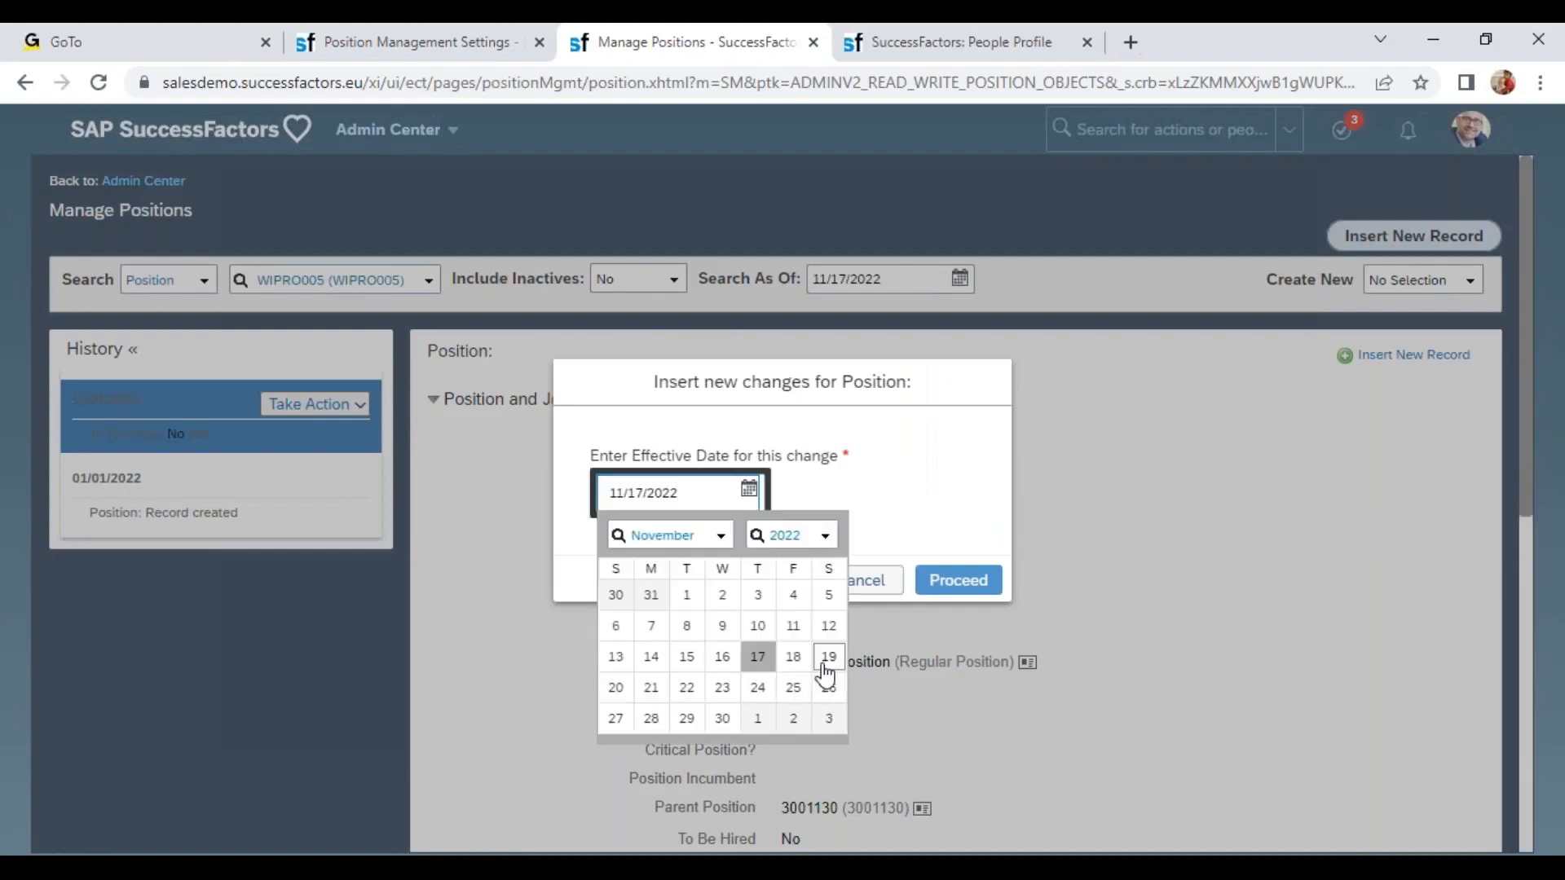
pyautogui.click(758, 657)
pyautogui.click(966, 579)
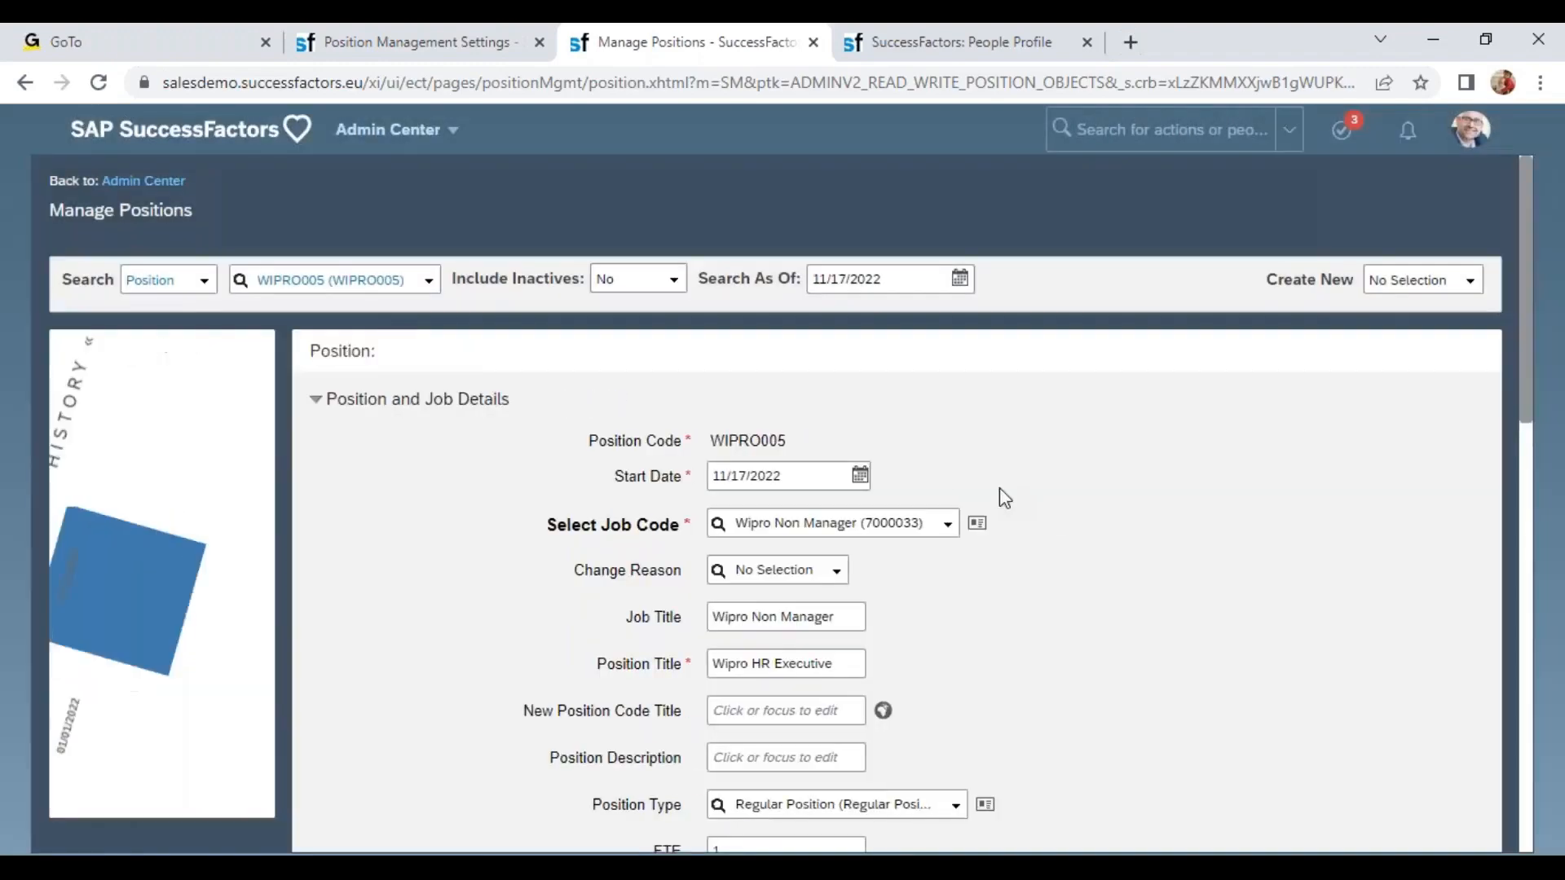
pyautogui.scroll(-10, 999, 488)
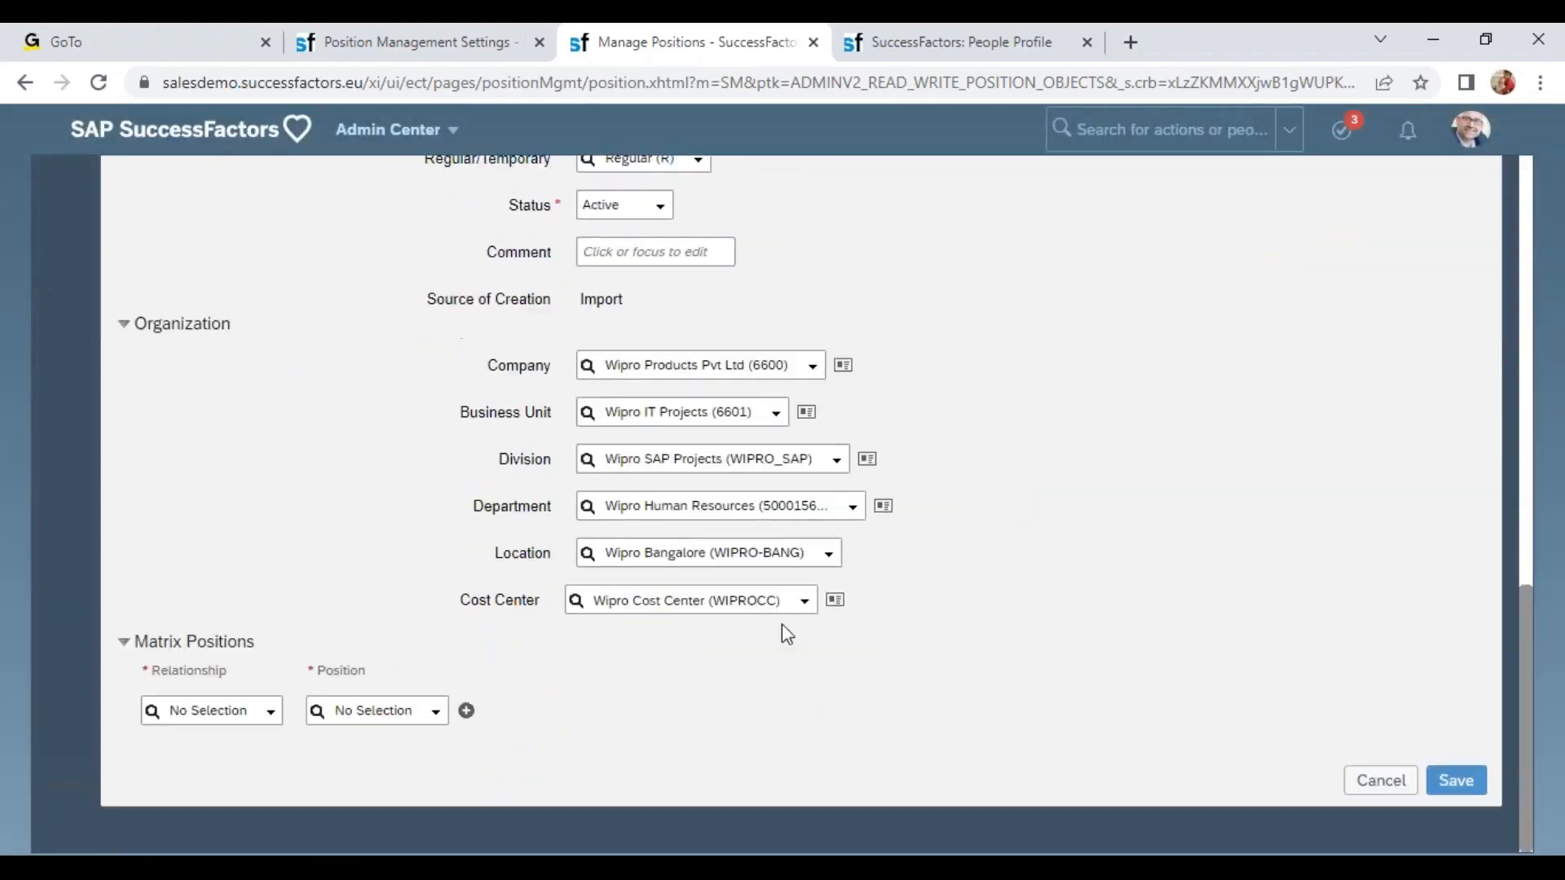
# Change position WIPRO005's Organization location to Wipro Mumbai (WIPRO-MUMB).
pyautogui.click(828, 554)
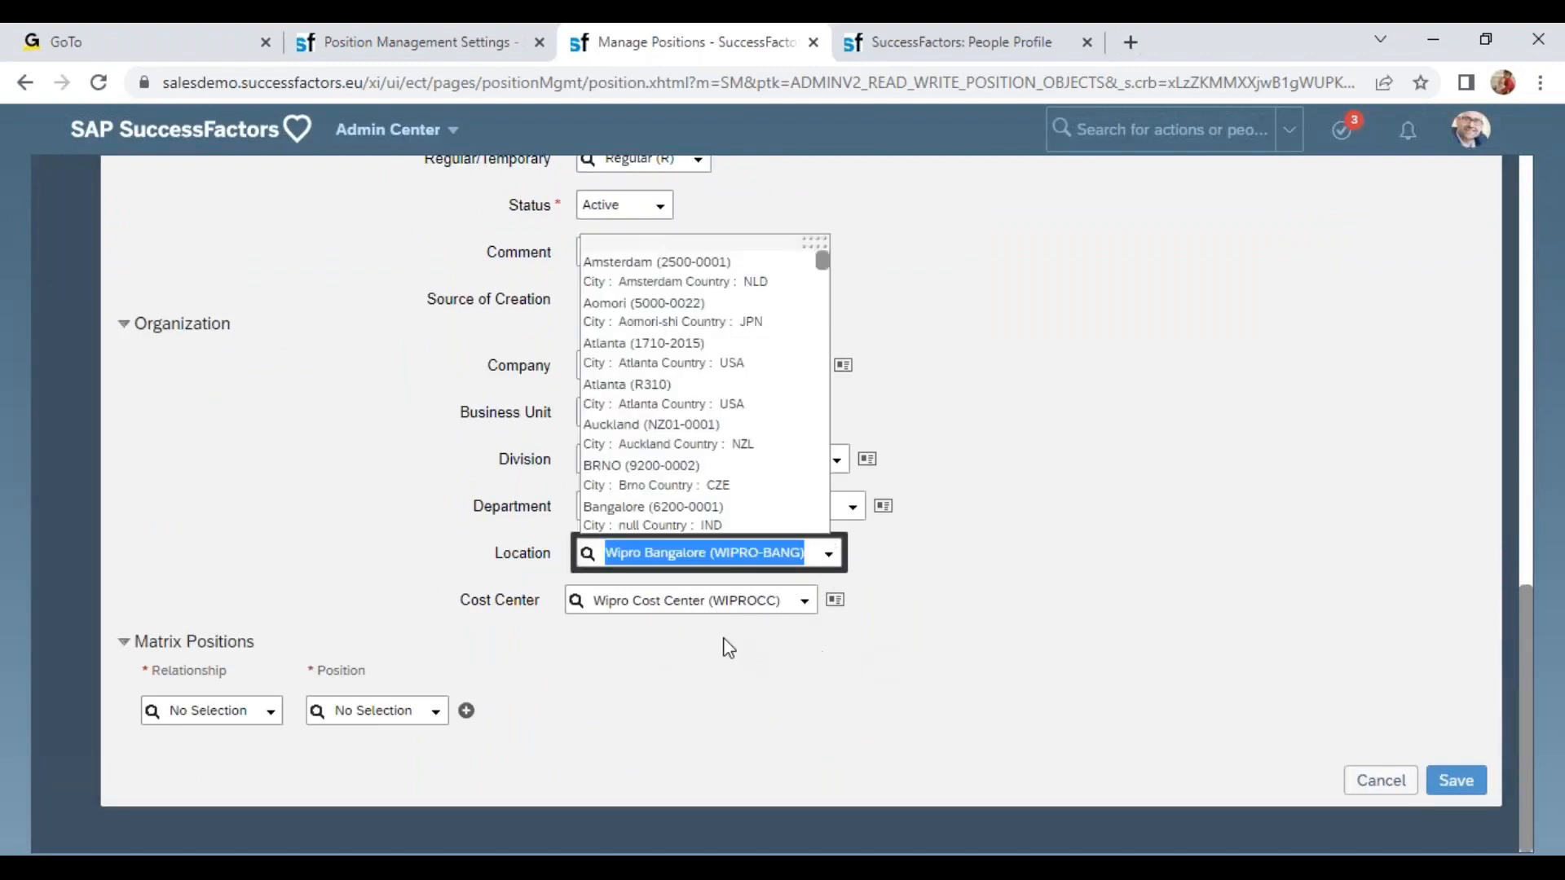
pyautogui.write('loca')
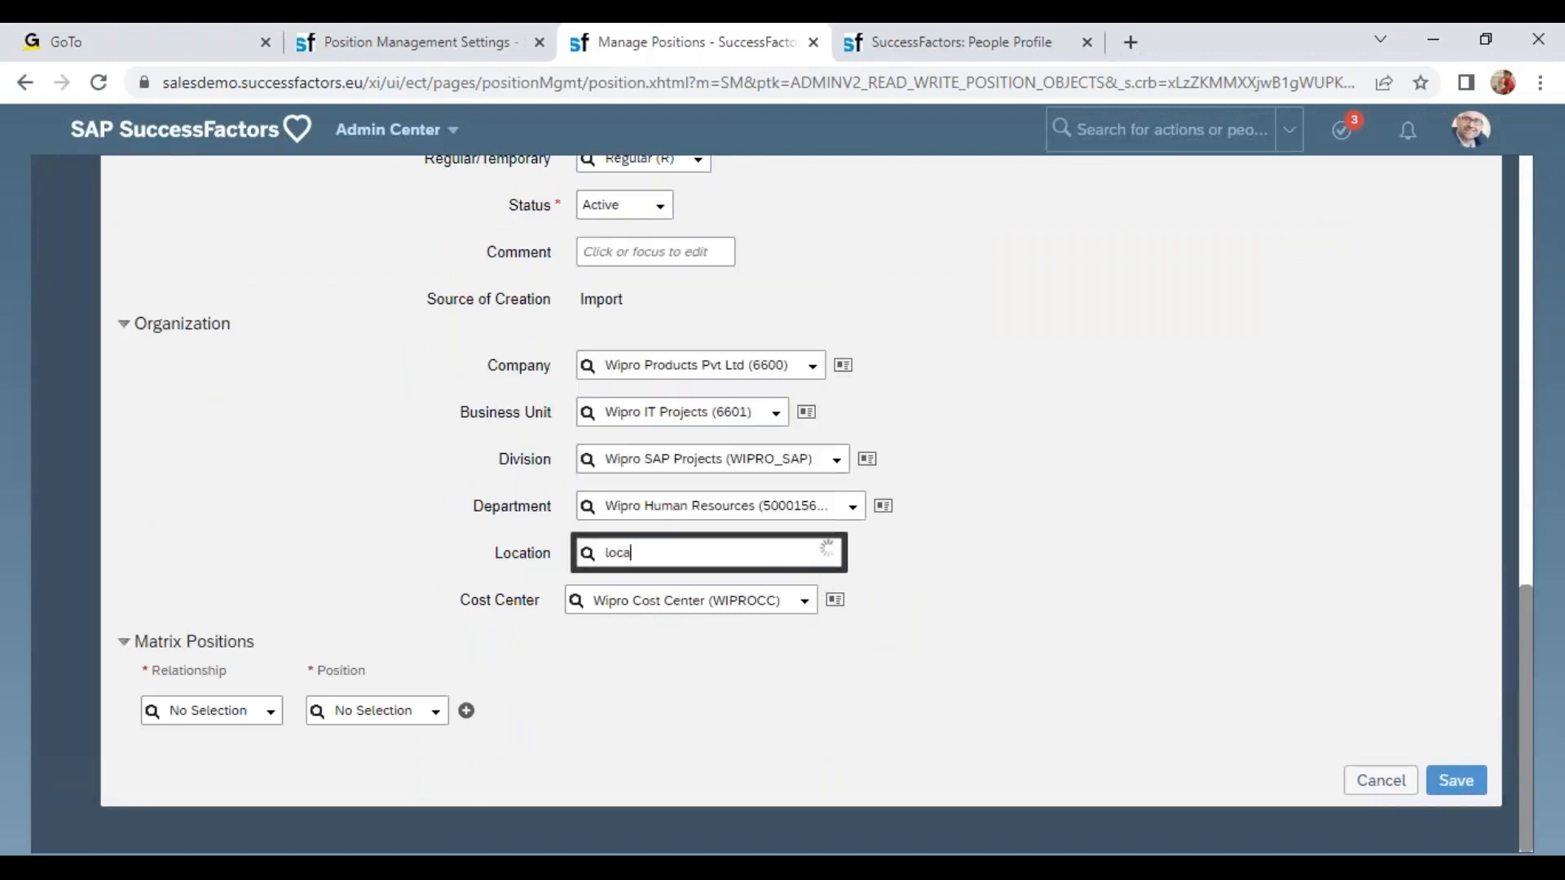
pyautogui.press('BackSpace')
pyautogui.press('BackSpace')
pyautogui.press('BackSpace')
pyautogui.press('BackSpace')
pyautogui.write('wipr')
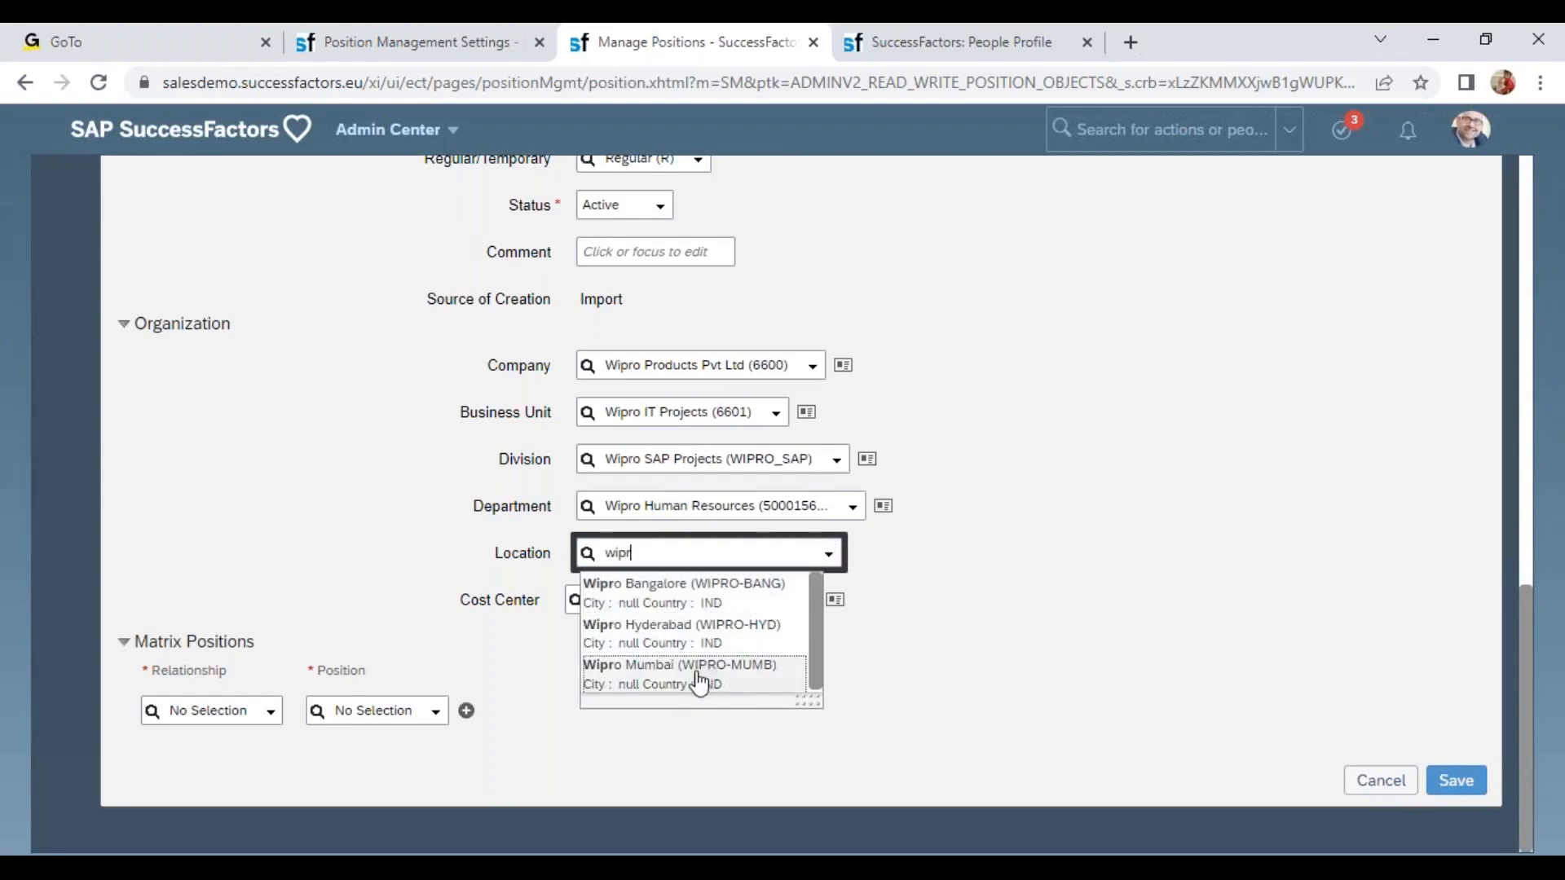
pyautogui.click(699, 683)
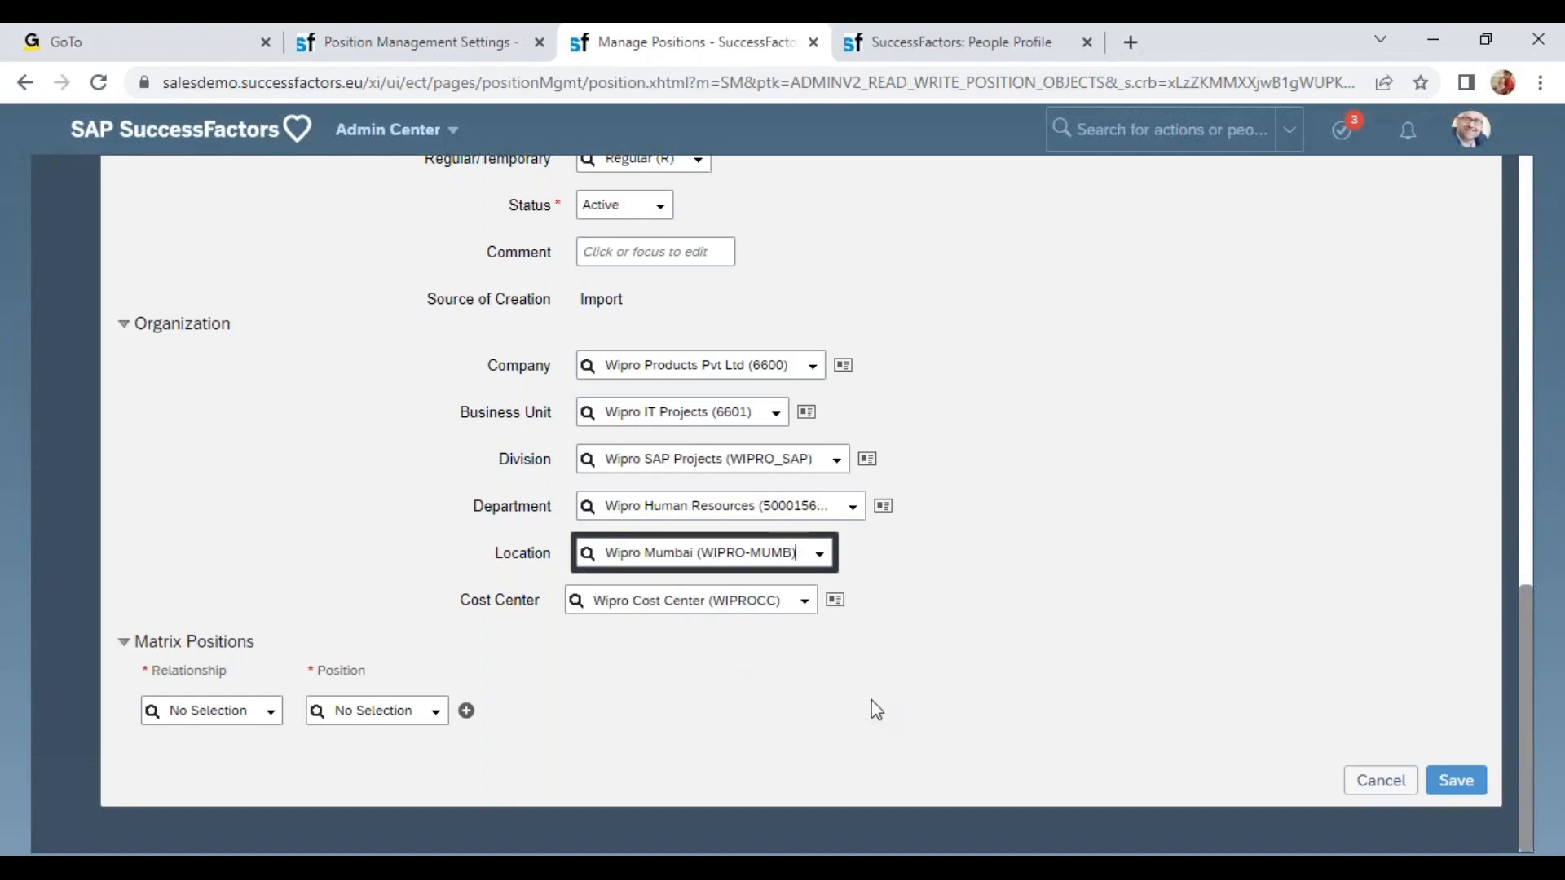
# Save the position record and agree to synchronize the position data as of 11/17/2022 to the incumbent.
pyautogui.click(1474, 785)
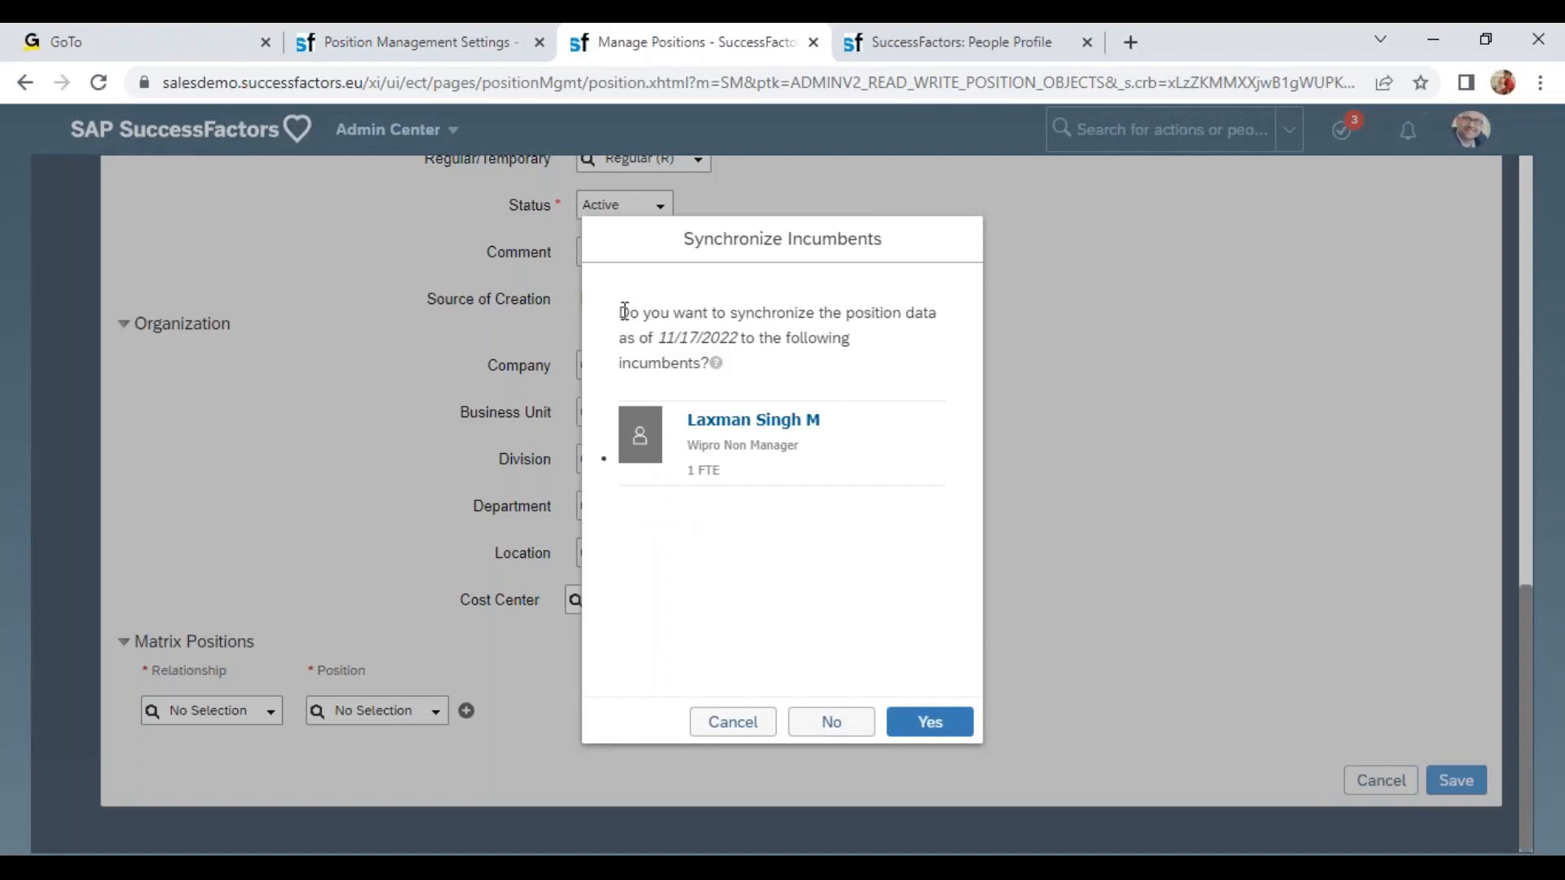
pyautogui.moveTo(621, 316); pyautogui.dragTo(938, 315)
pyautogui.moveTo(675, 338); pyautogui.dragTo(764, 383)
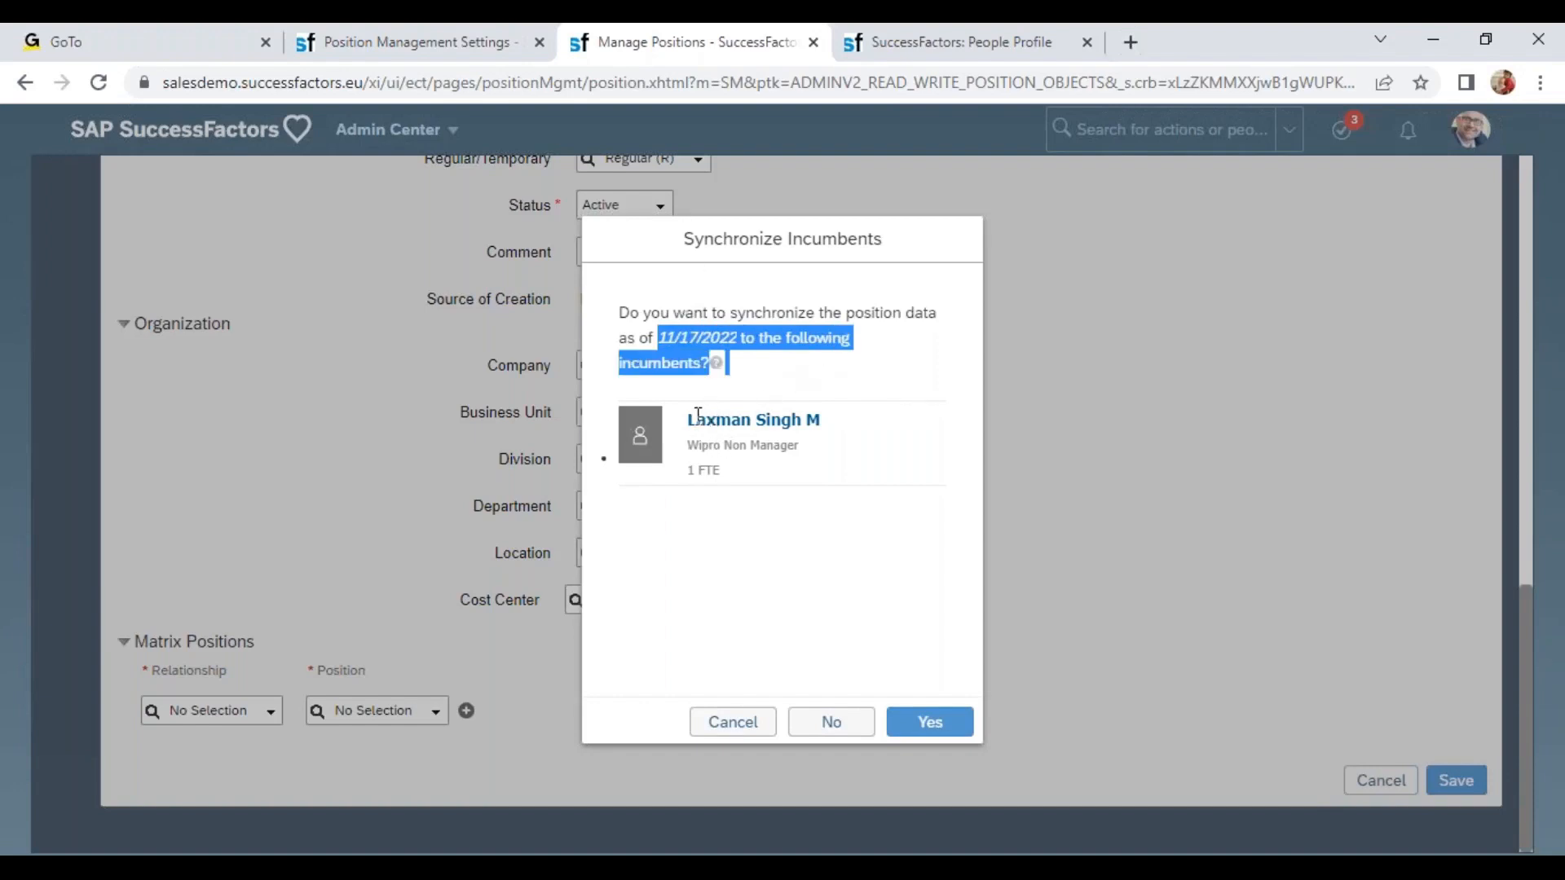
pyautogui.moveTo(707, 424); pyautogui.dragTo(786, 428)
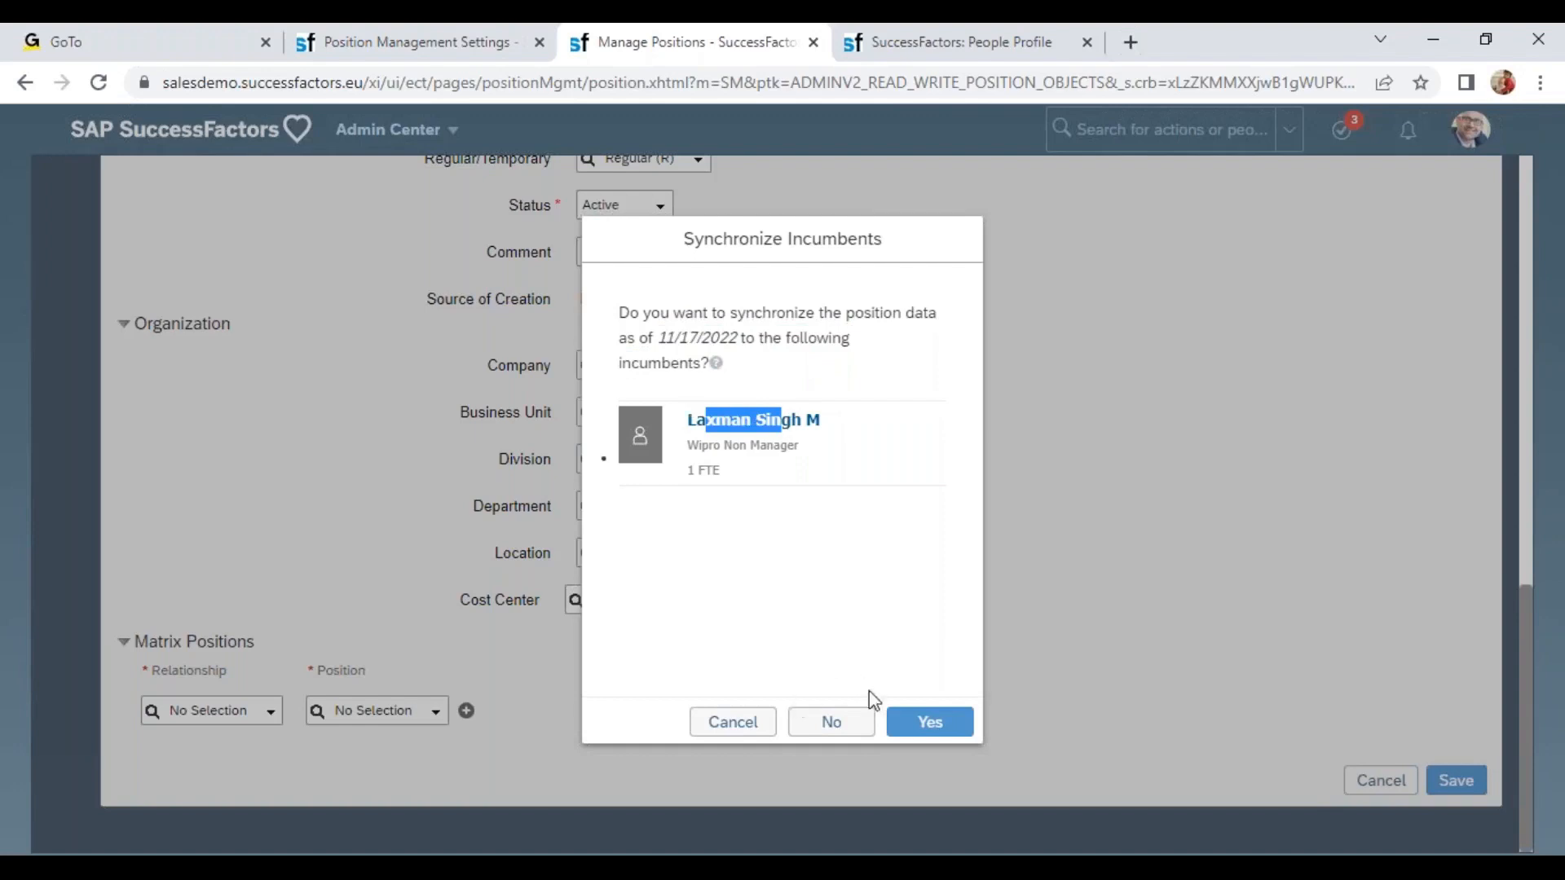
pyautogui.click(923, 726)
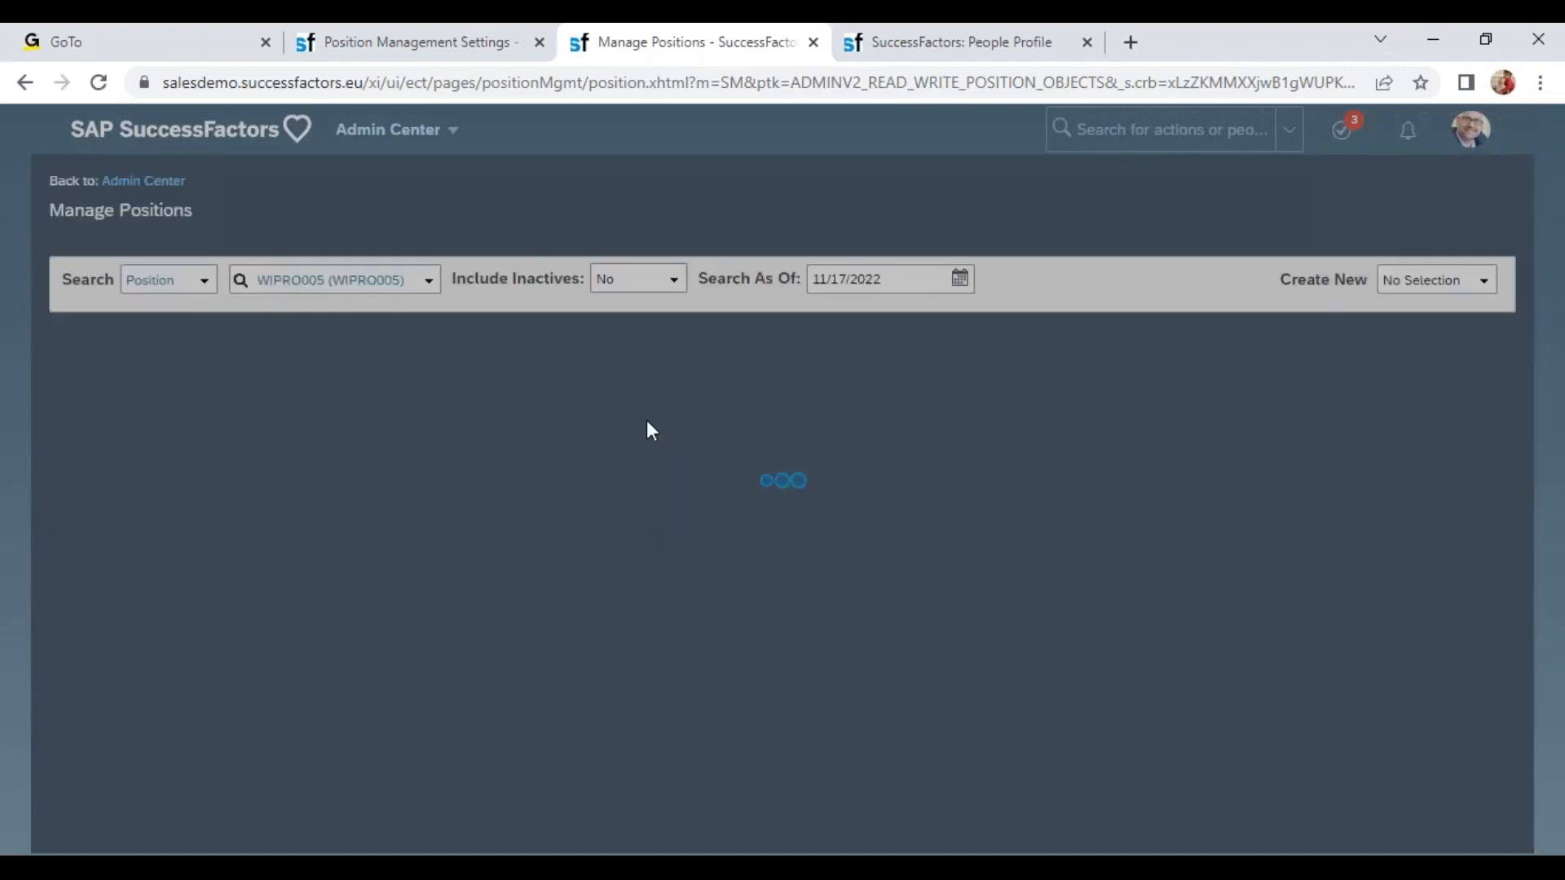
# Reopen the employee's Job Information change history to check the location change from the position synchronization.
pyautogui.click(982, 45)
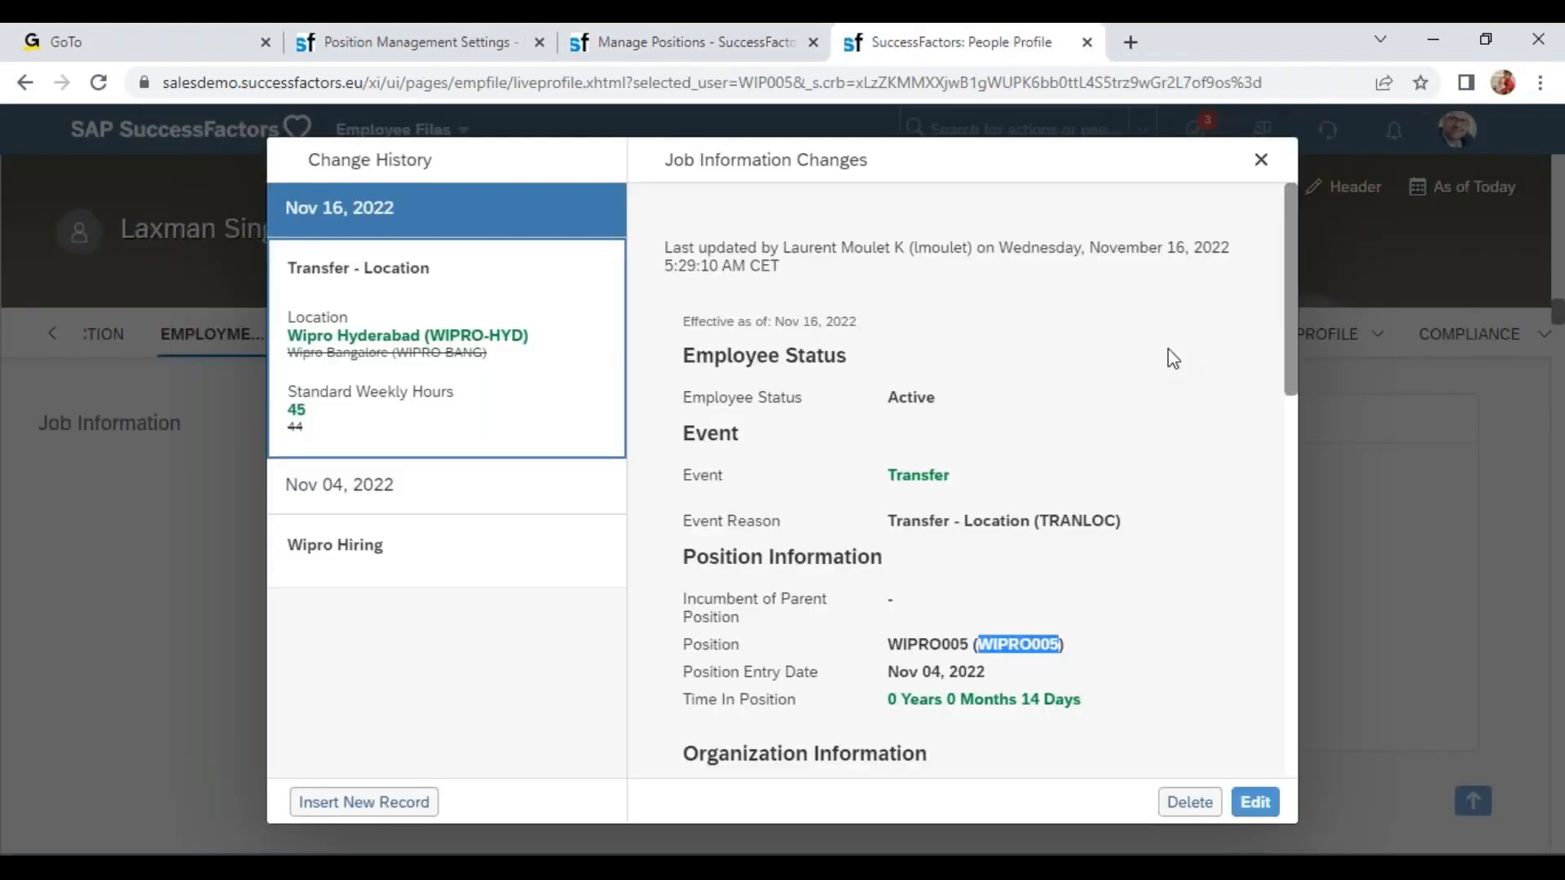
pyautogui.click(1264, 154)
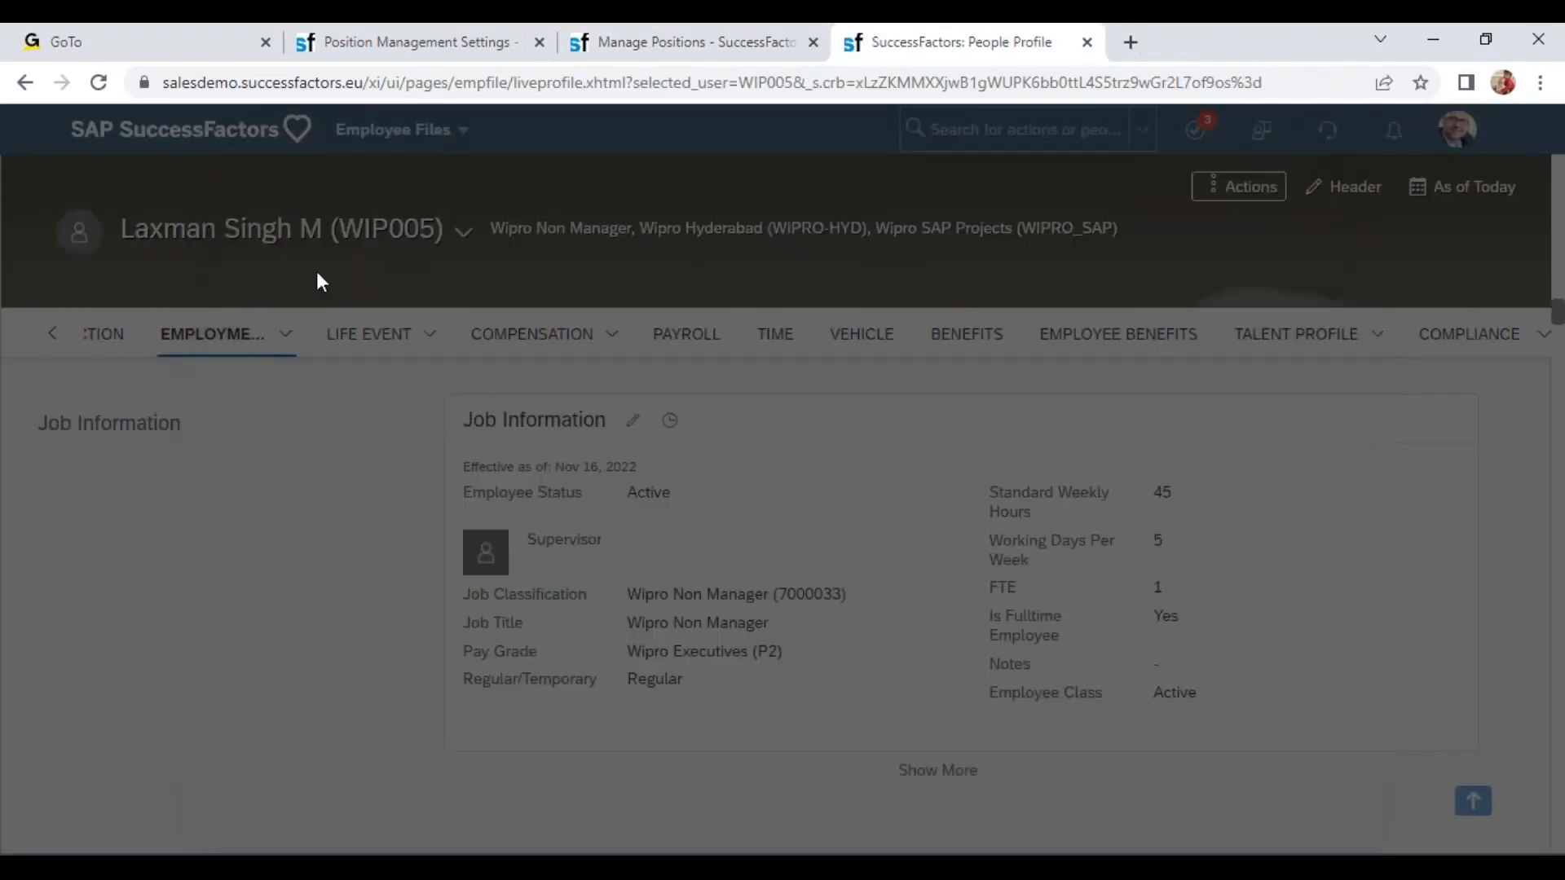
pyautogui.moveTo(221, 334)
pyautogui.click(262, 452)
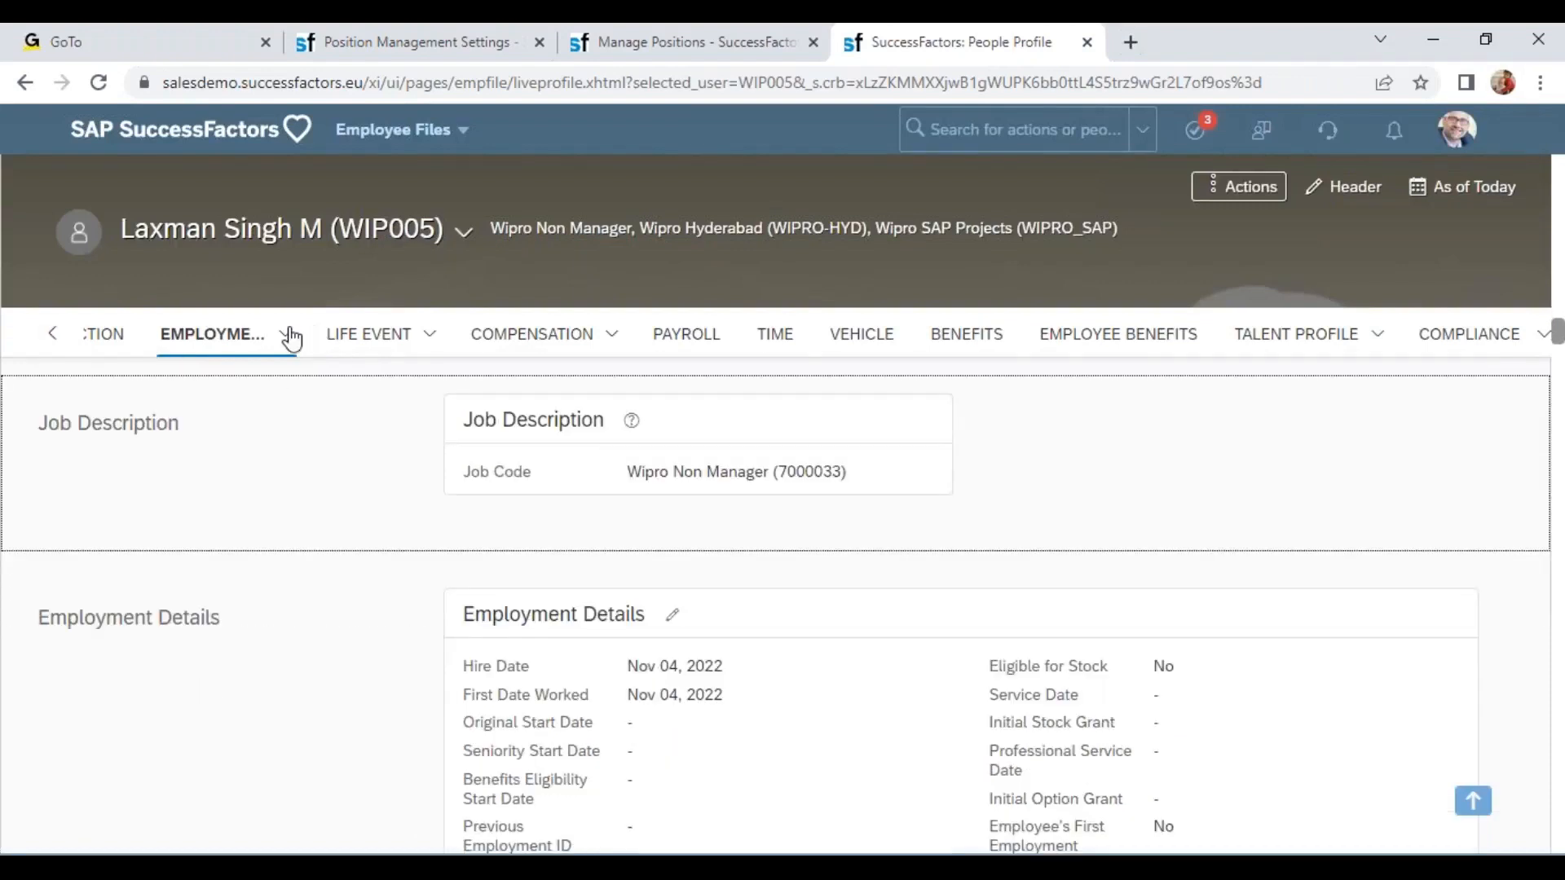
pyautogui.moveTo(277, 334)
pyautogui.click(259, 426)
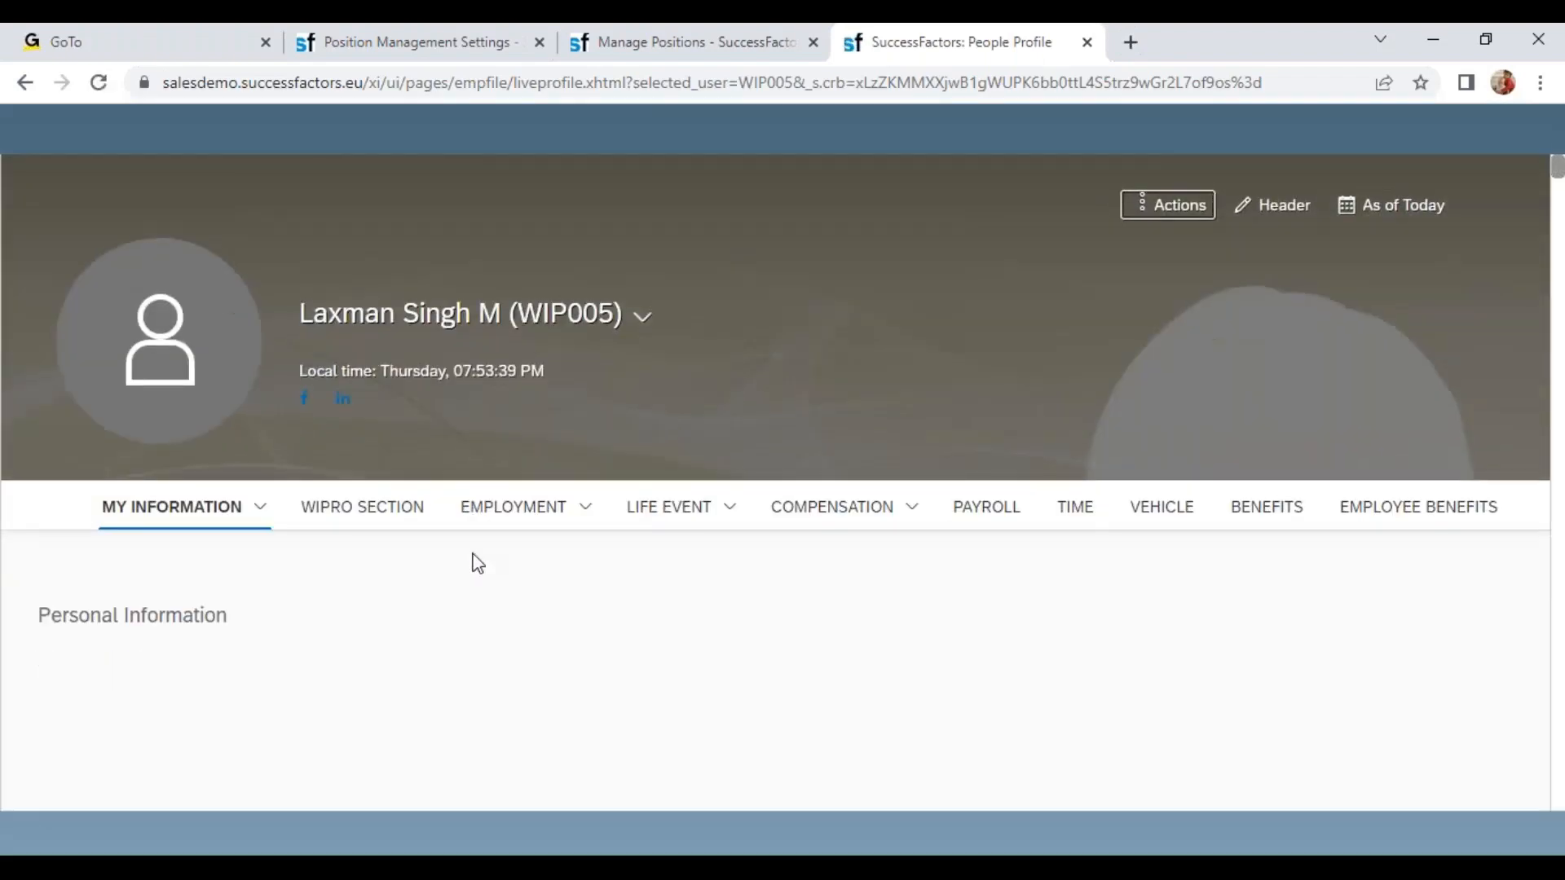
pyautogui.click(591, 515)
pyautogui.click(537, 603)
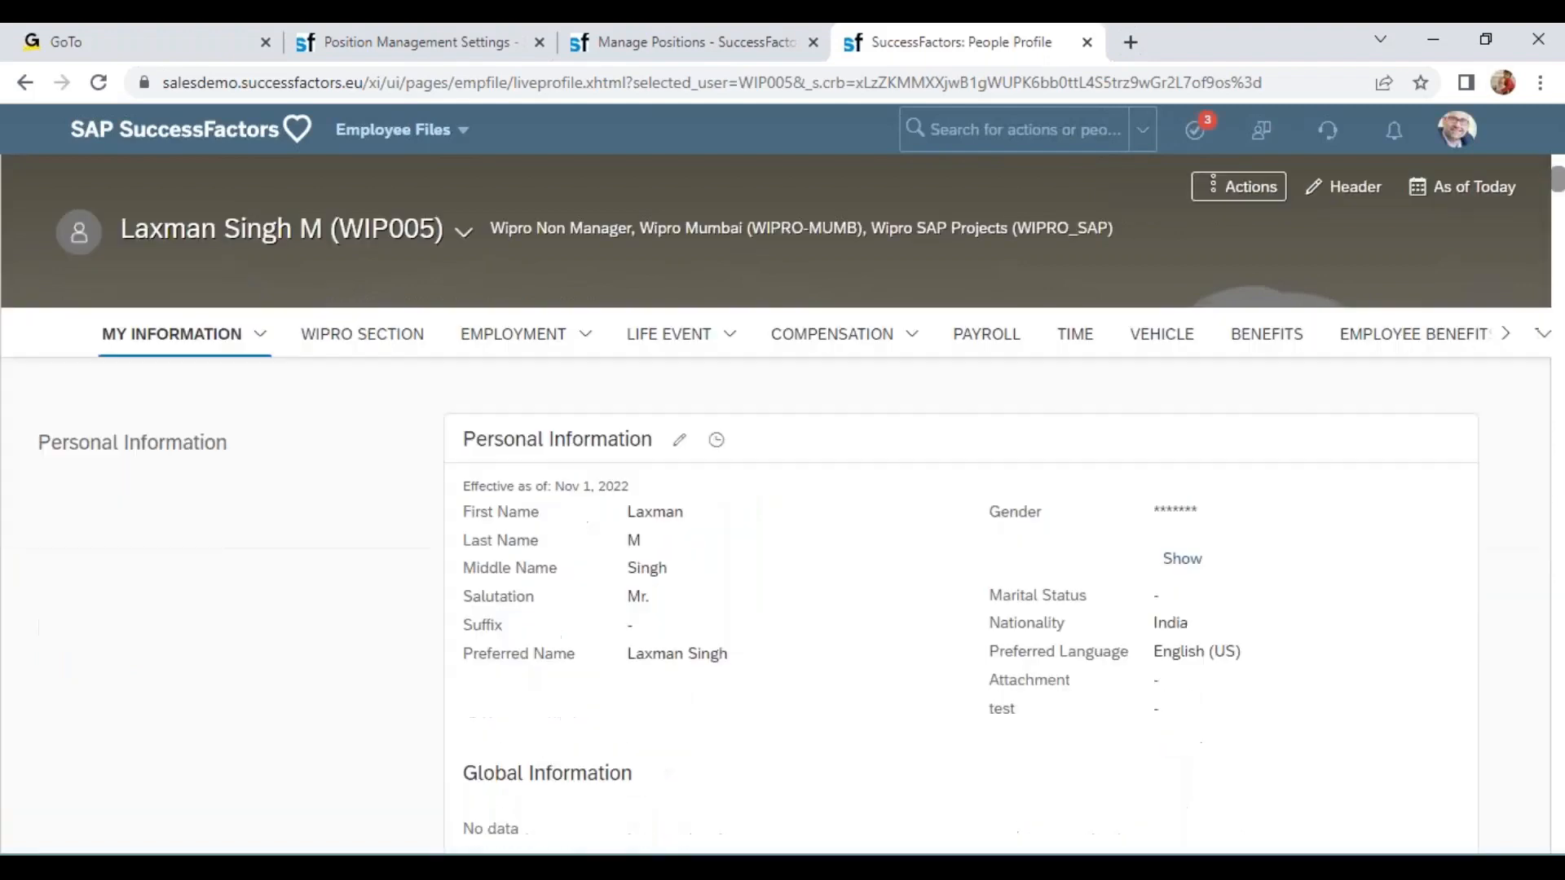
pyautogui.moveTo(556, 466); pyautogui.dragTo(681, 416)
pyautogui.click(670, 420)
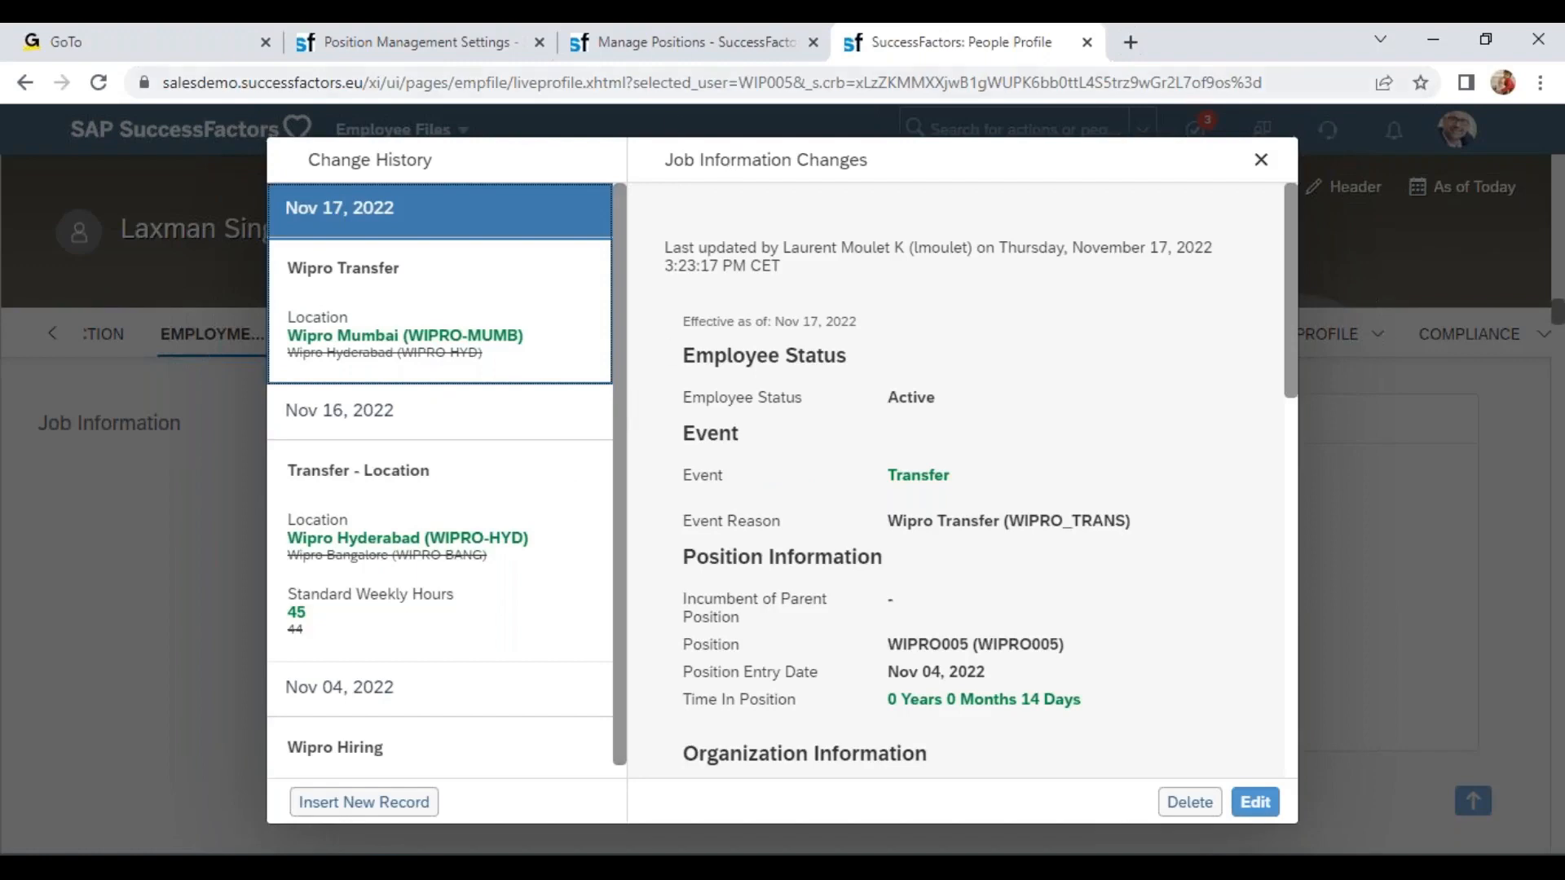
# Insert another new record for position WIPRO005 effective 11/18/2022.
pyautogui.click(652, 42)
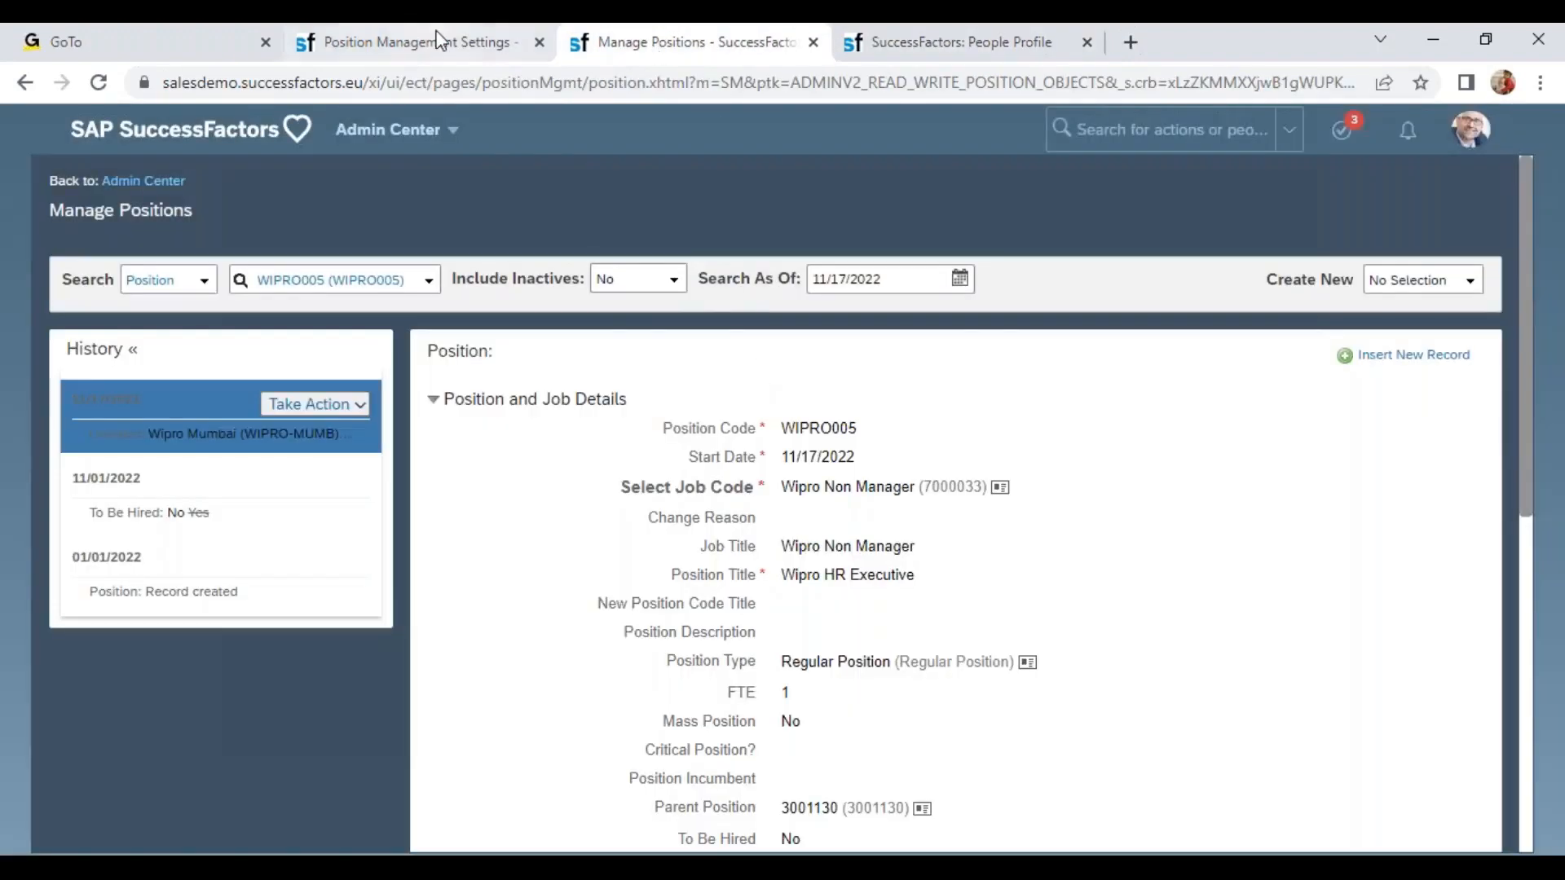
pyautogui.click(437, 40)
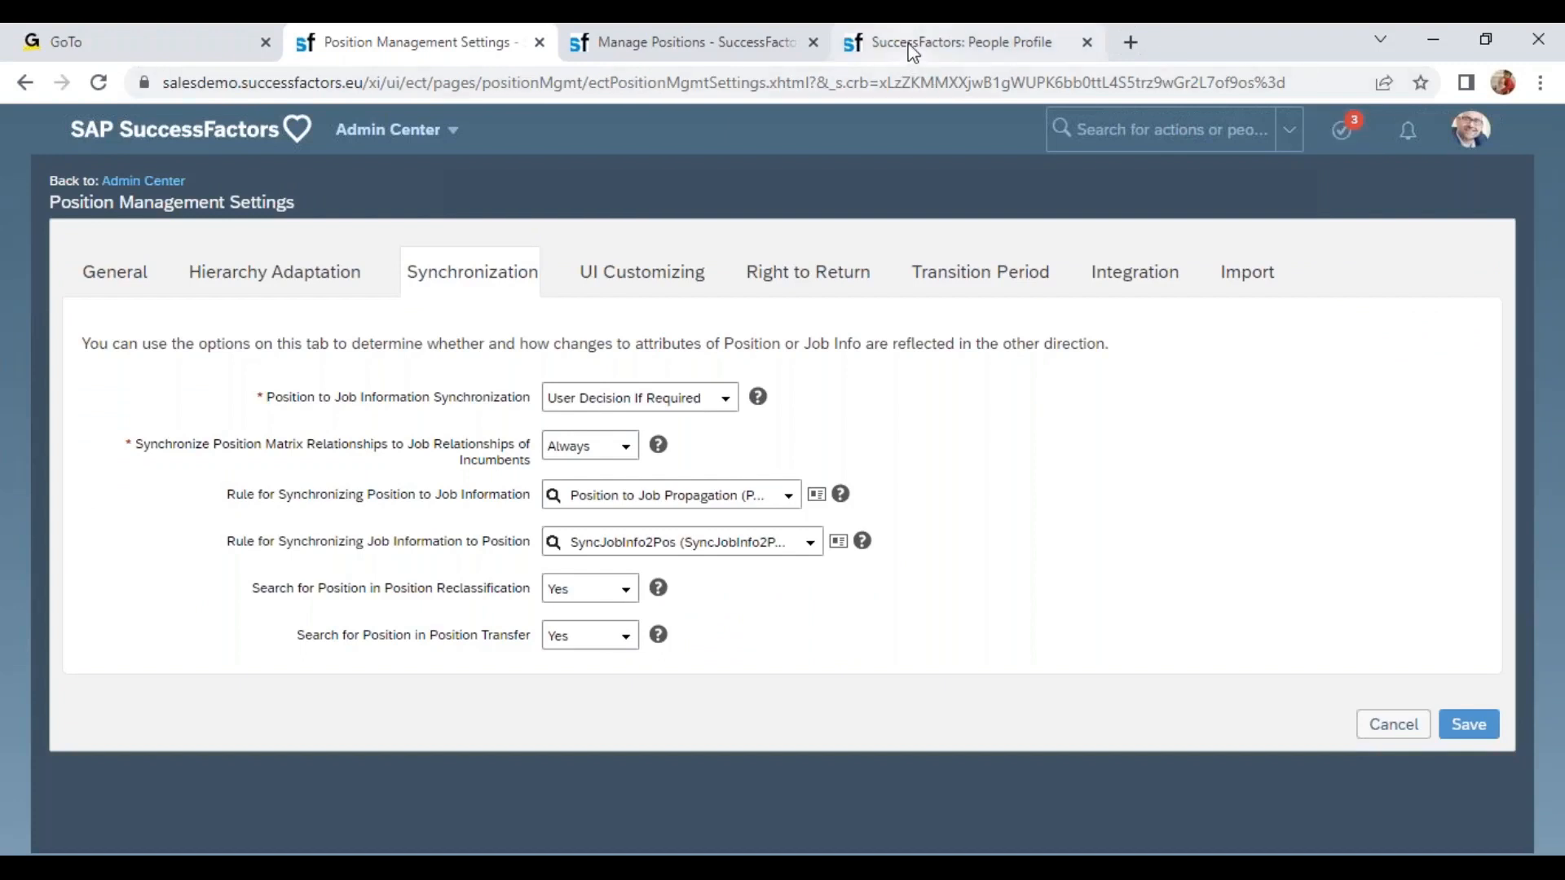
pyautogui.click(707, 49)
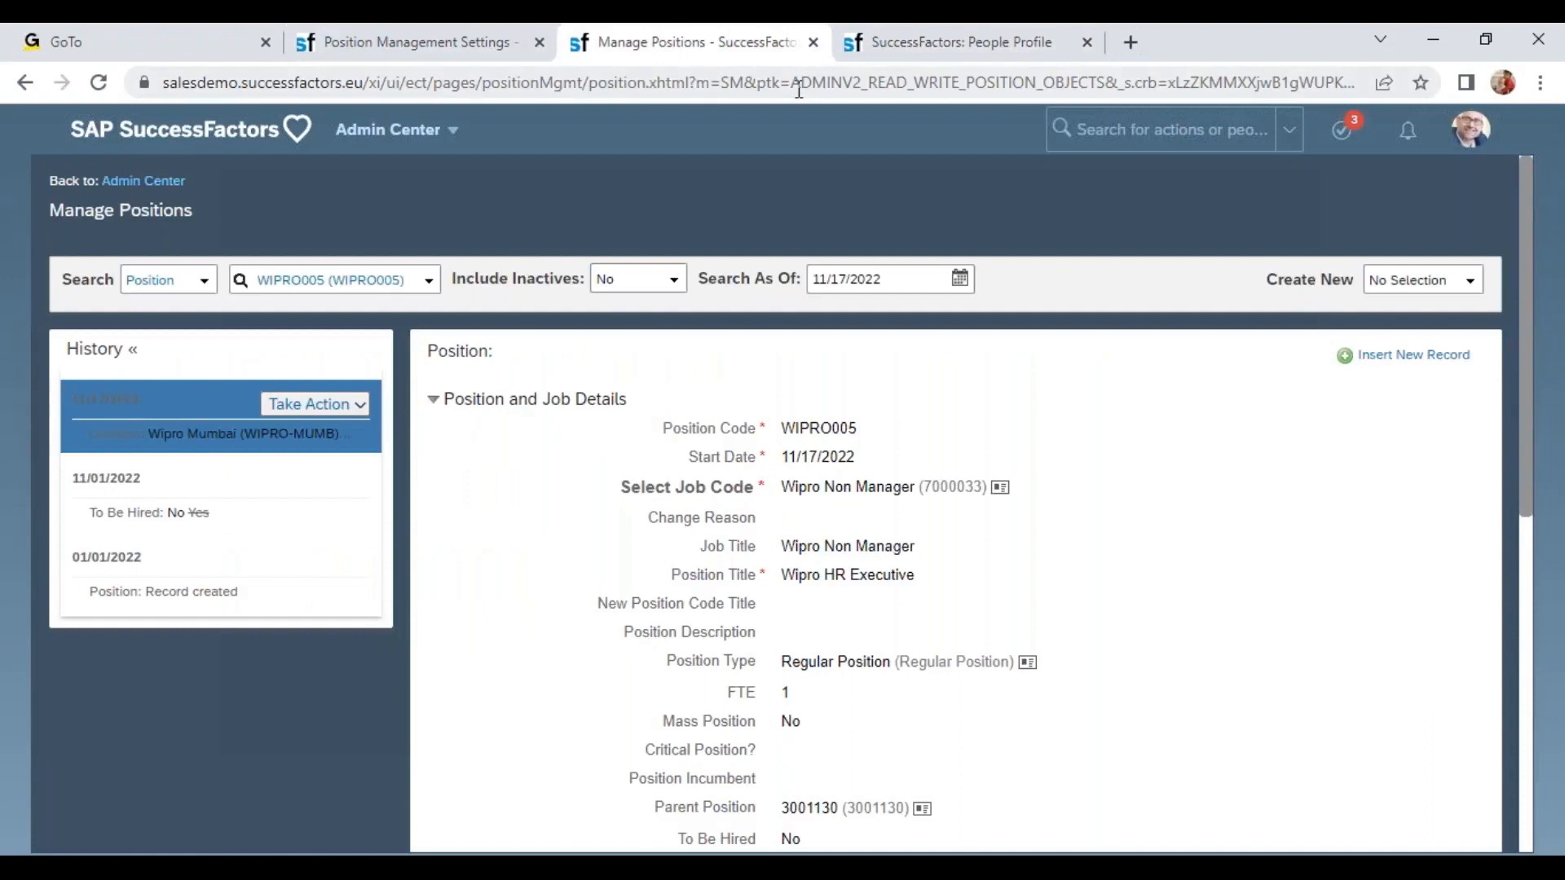
pyautogui.click(1422, 355)
pyautogui.click(800, 650)
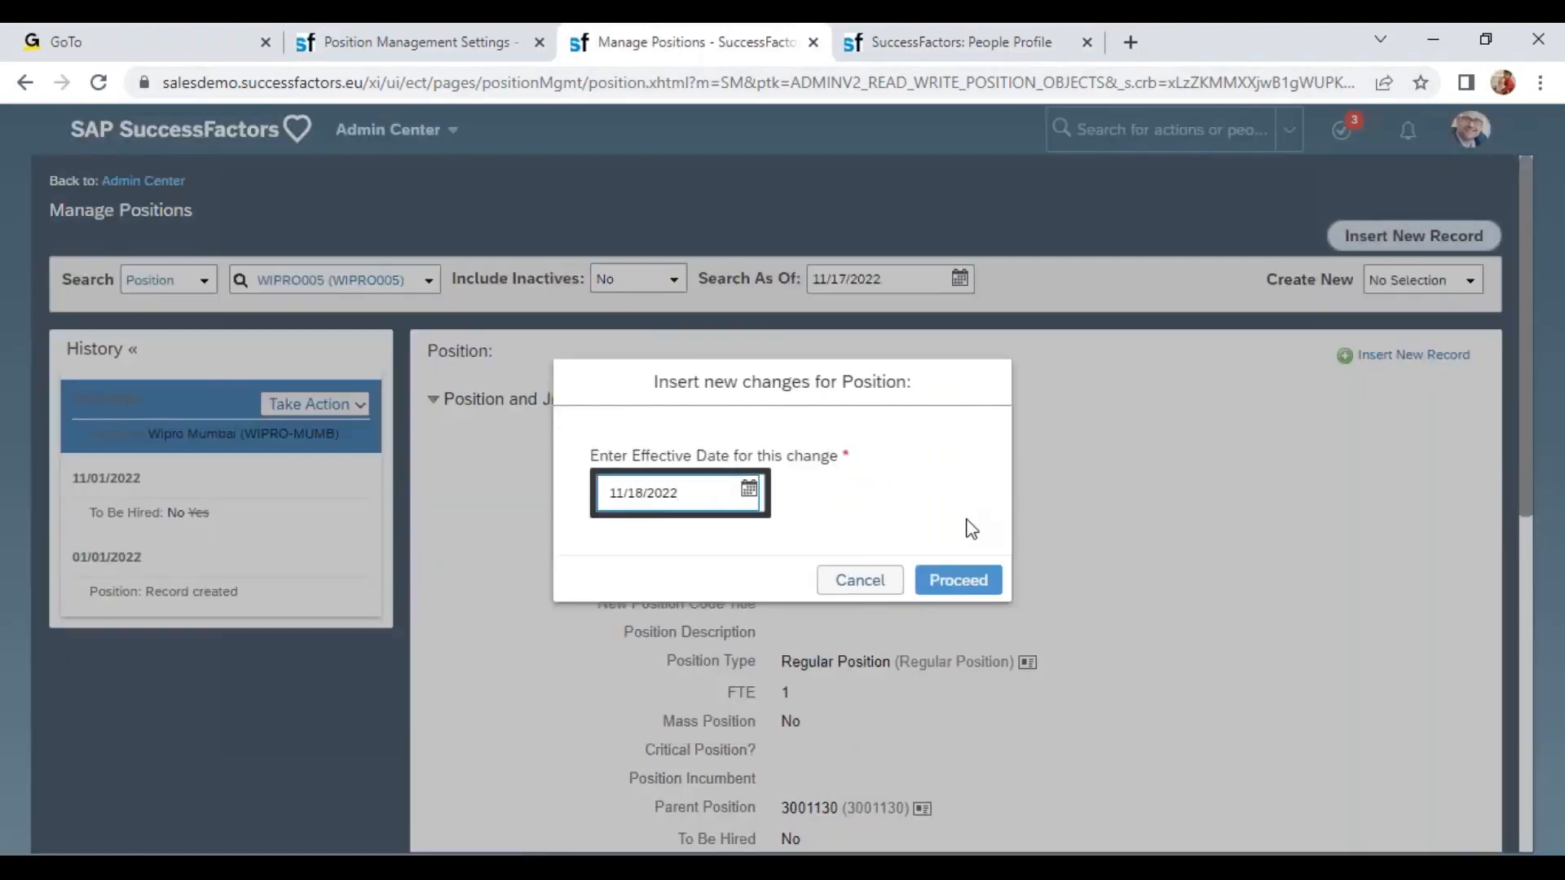
pyautogui.click(949, 591)
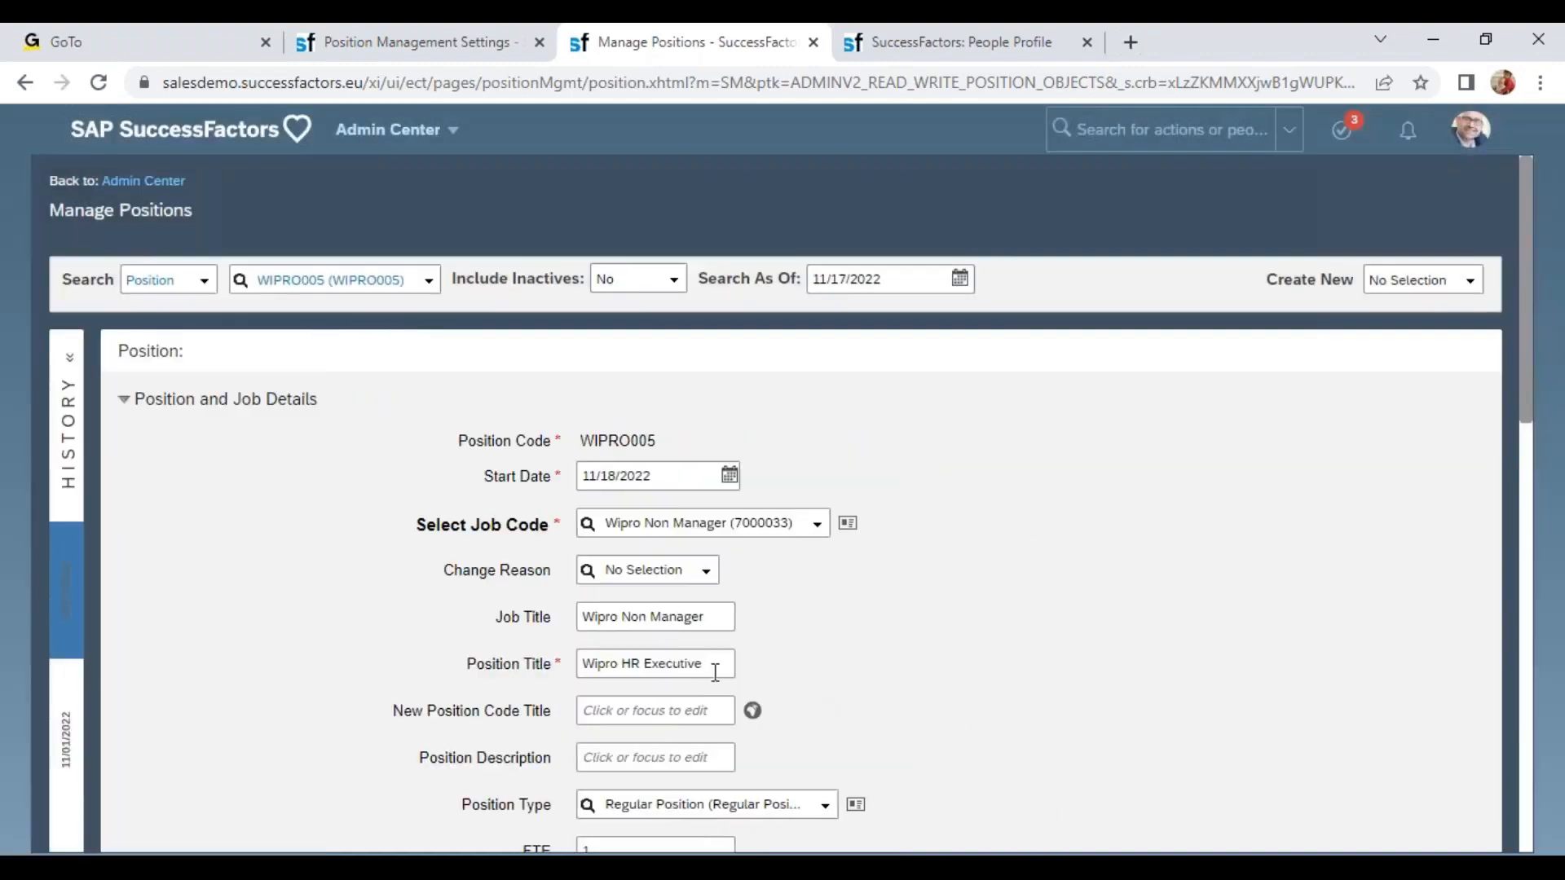
# Copy the position title Wipro HR Executive into Position Description and save the record.
pyautogui.moveTo(707, 663); pyautogui.dragTo(578, 666)
pyautogui.hotkey('ctrl', 'c')
pyautogui.click(654, 742)
pyautogui.click(660, 758)
pyautogui.hotkey('ctrl', 'v')
pyautogui.click(998, 693)
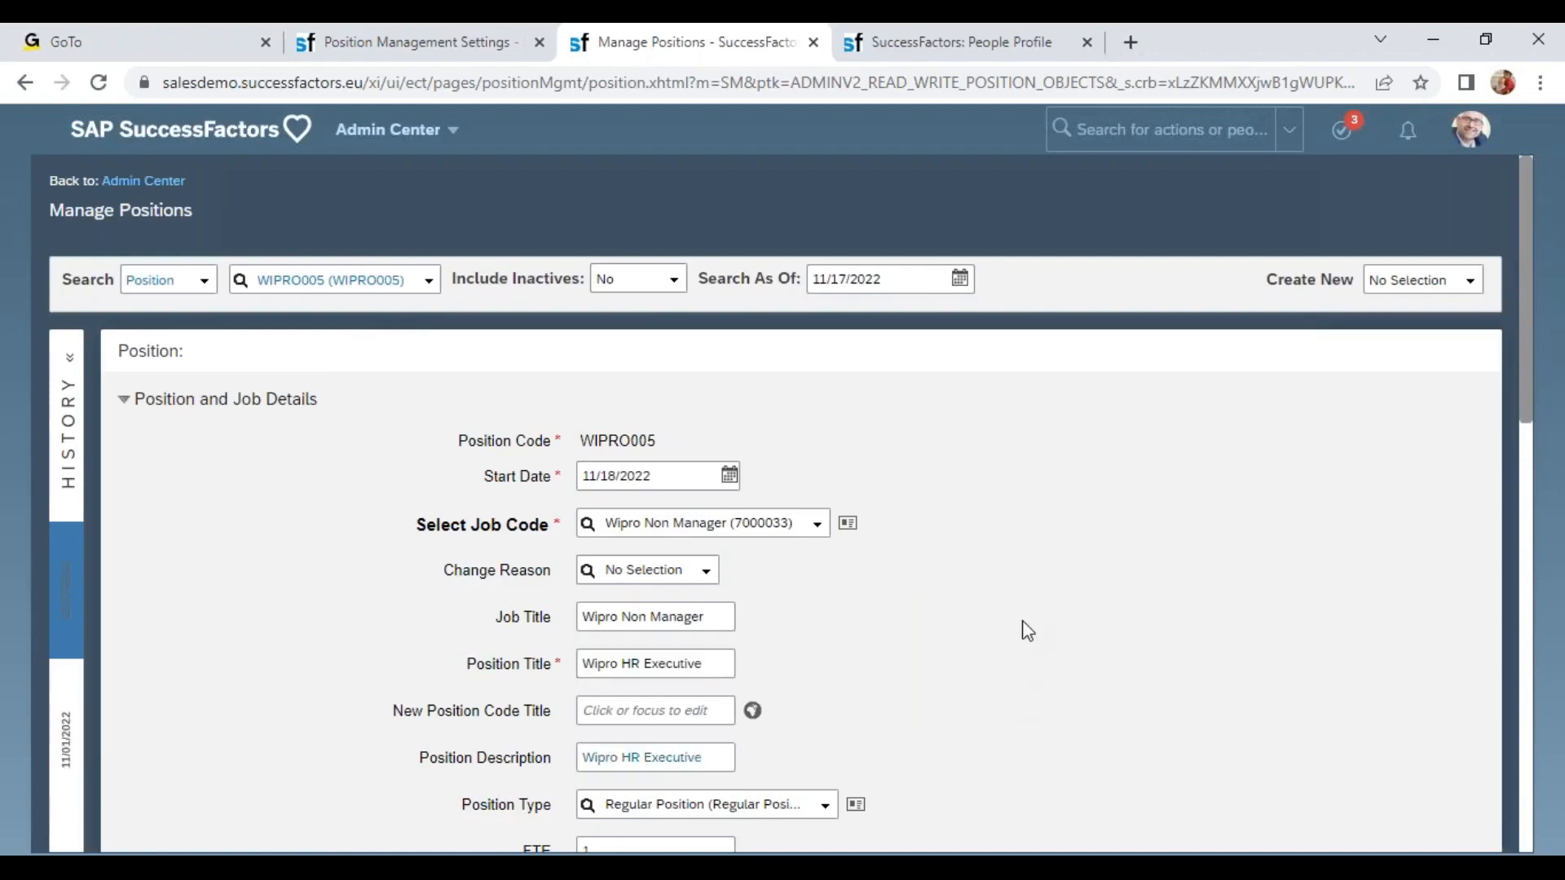
pyautogui.scroll(-1, 1028, 635)
pyautogui.scroll(-10, 1029, 634)
pyautogui.click(1450, 783)
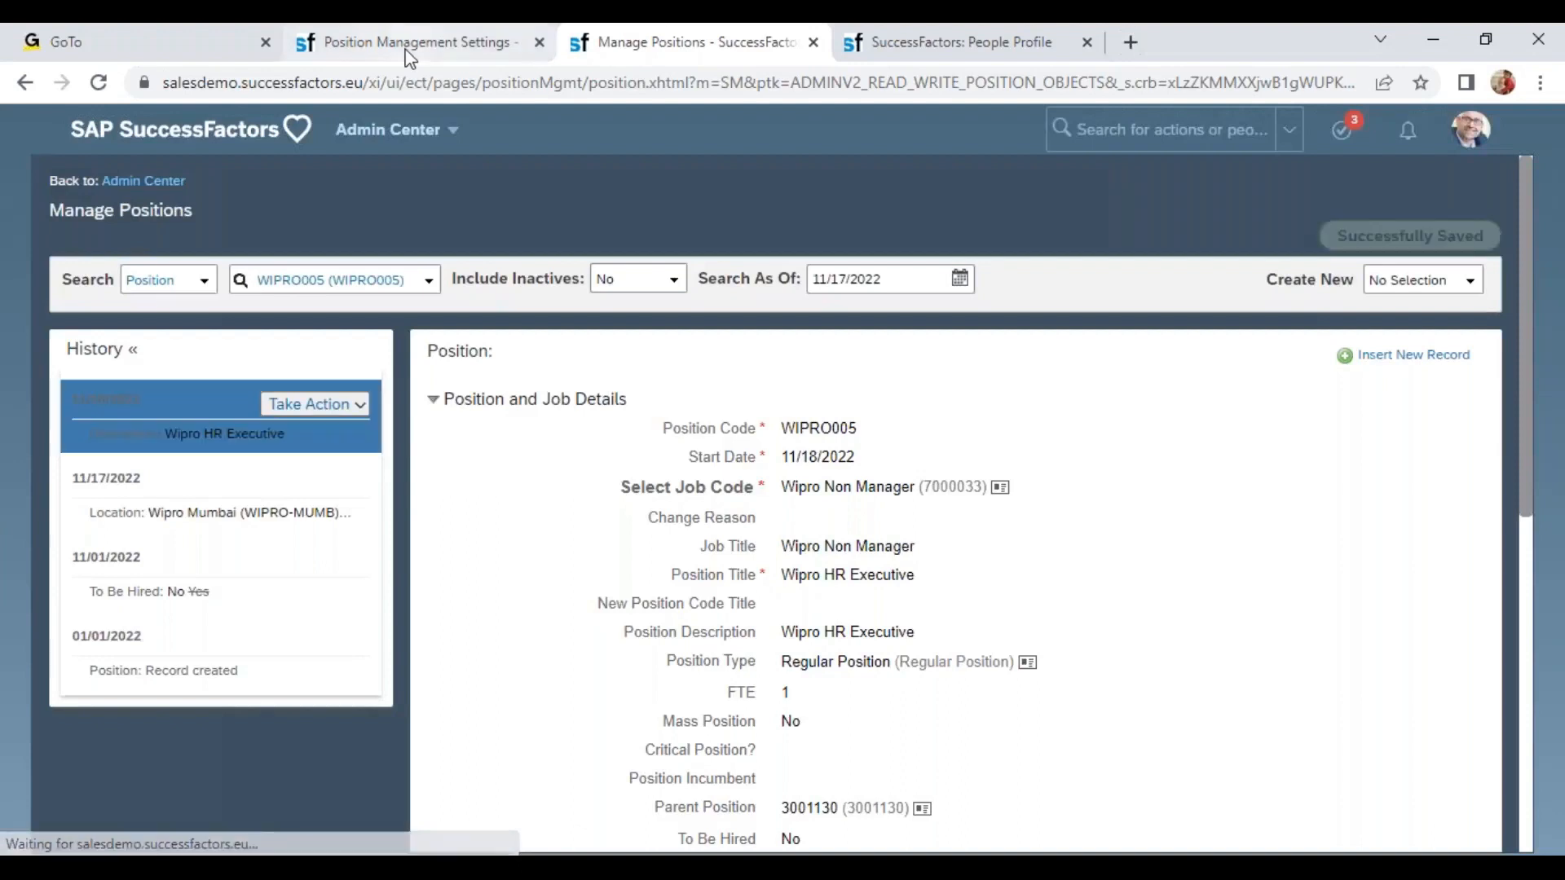
# Review the Position to Job Information Synchronization options and the matrix relationship synchronization setting.
pyautogui.click(402, 45)
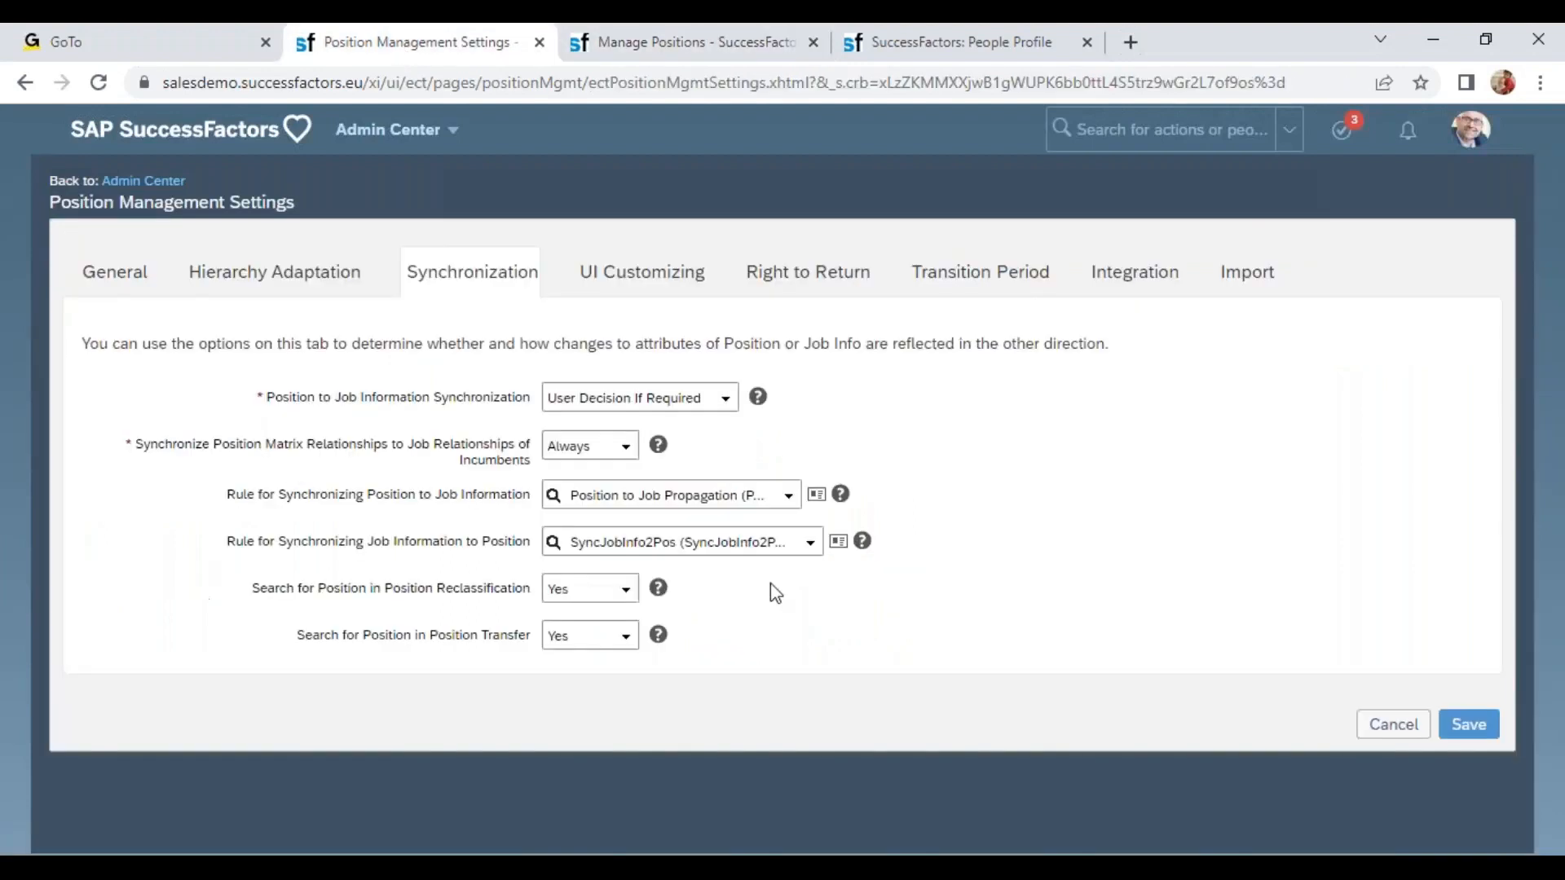
pyautogui.click(725, 399)
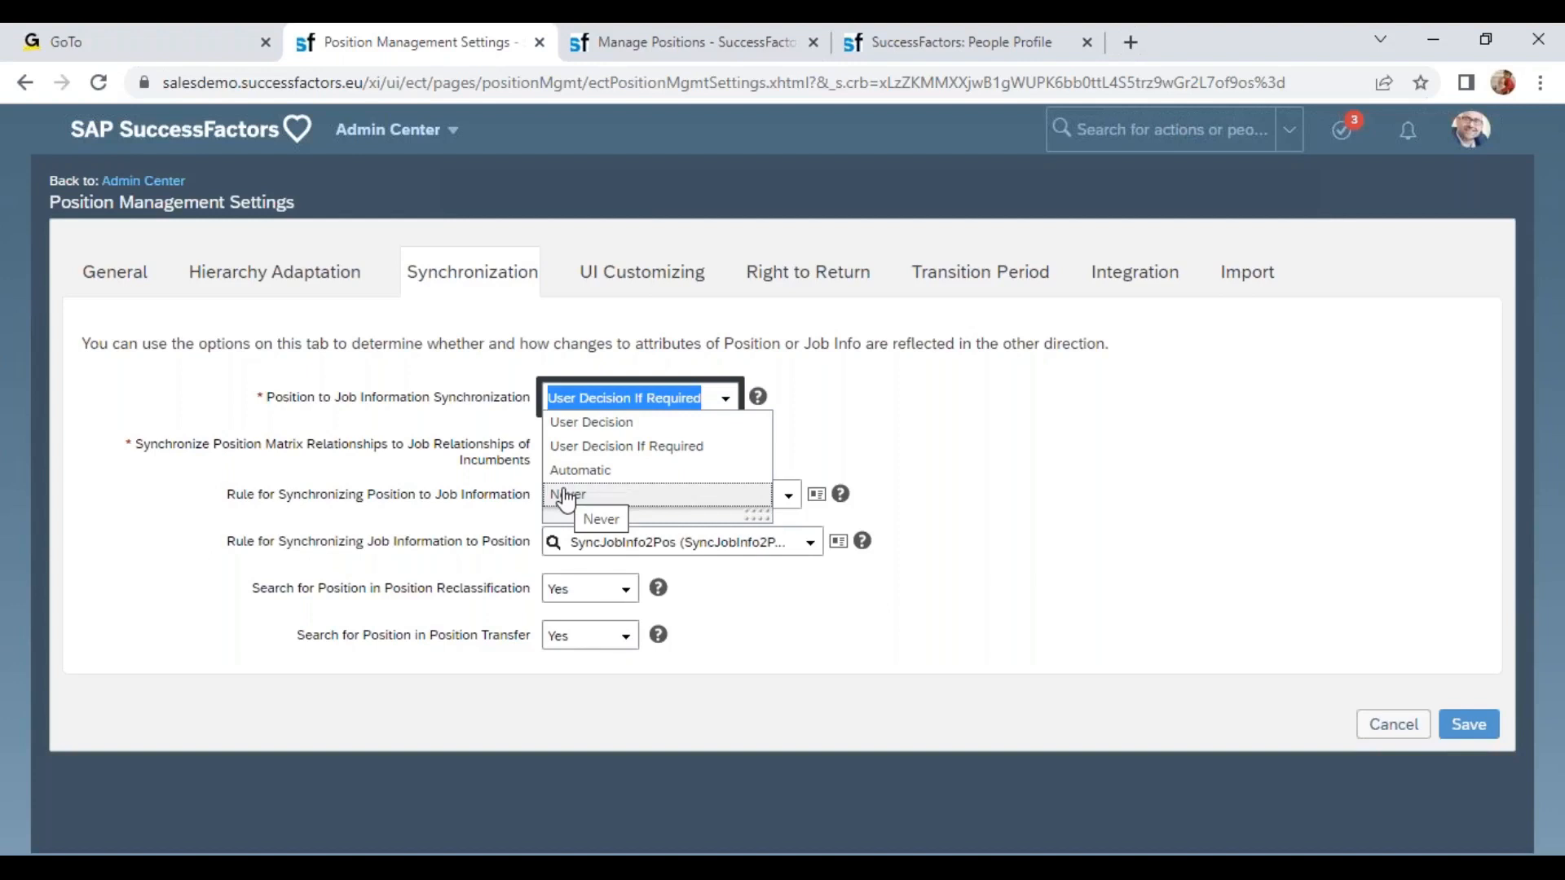
pyautogui.click(969, 414)
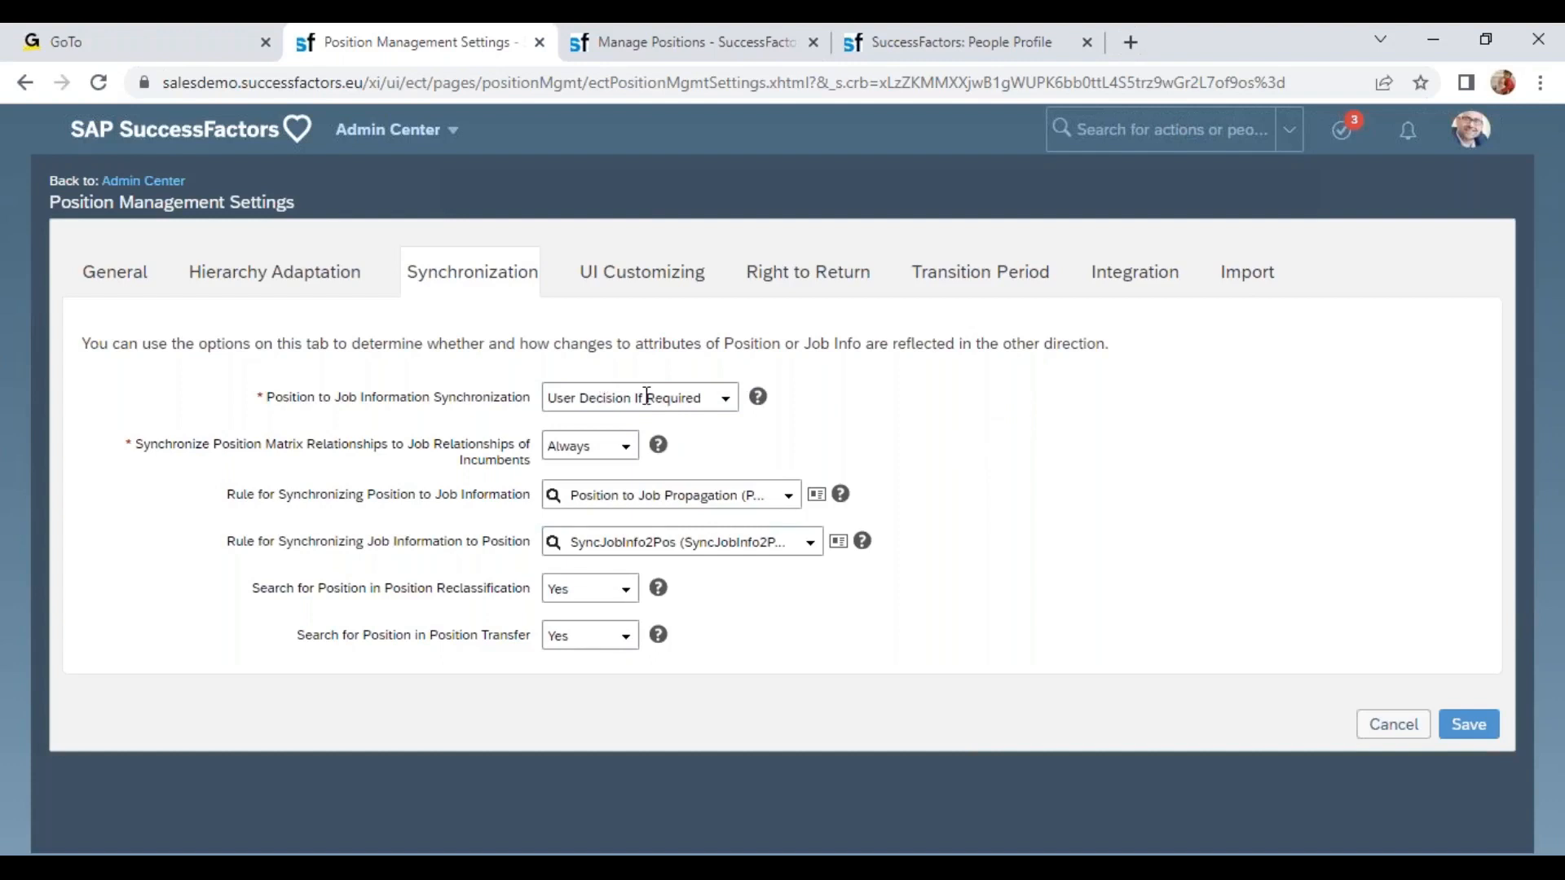
pyautogui.moveTo(256, 397); pyautogui.dragTo(525, 405)
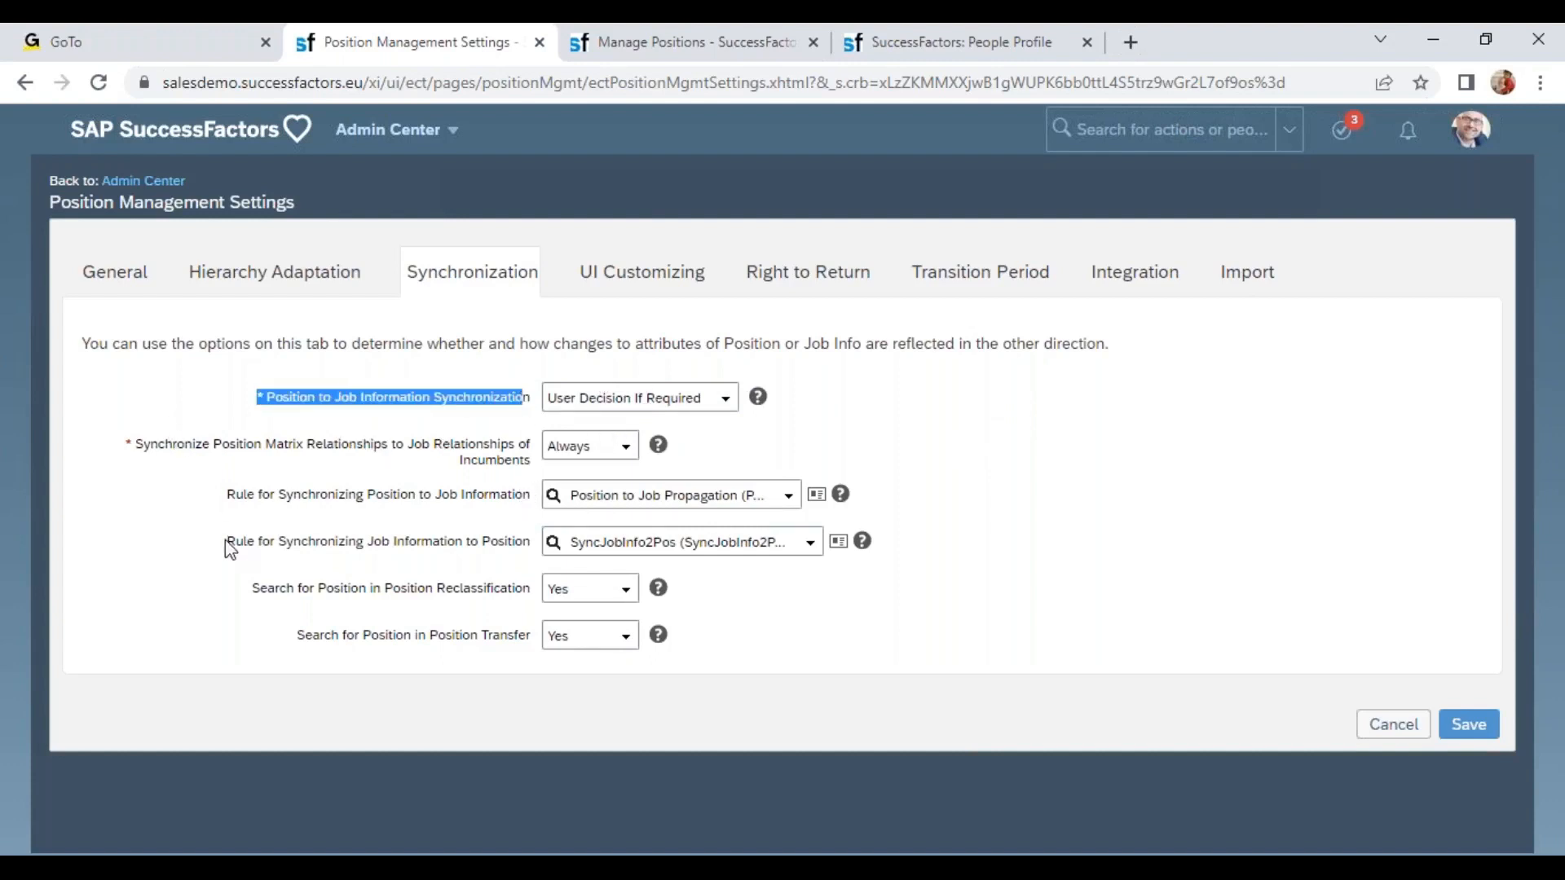
pyautogui.moveTo(143, 445); pyautogui.dragTo(536, 463)
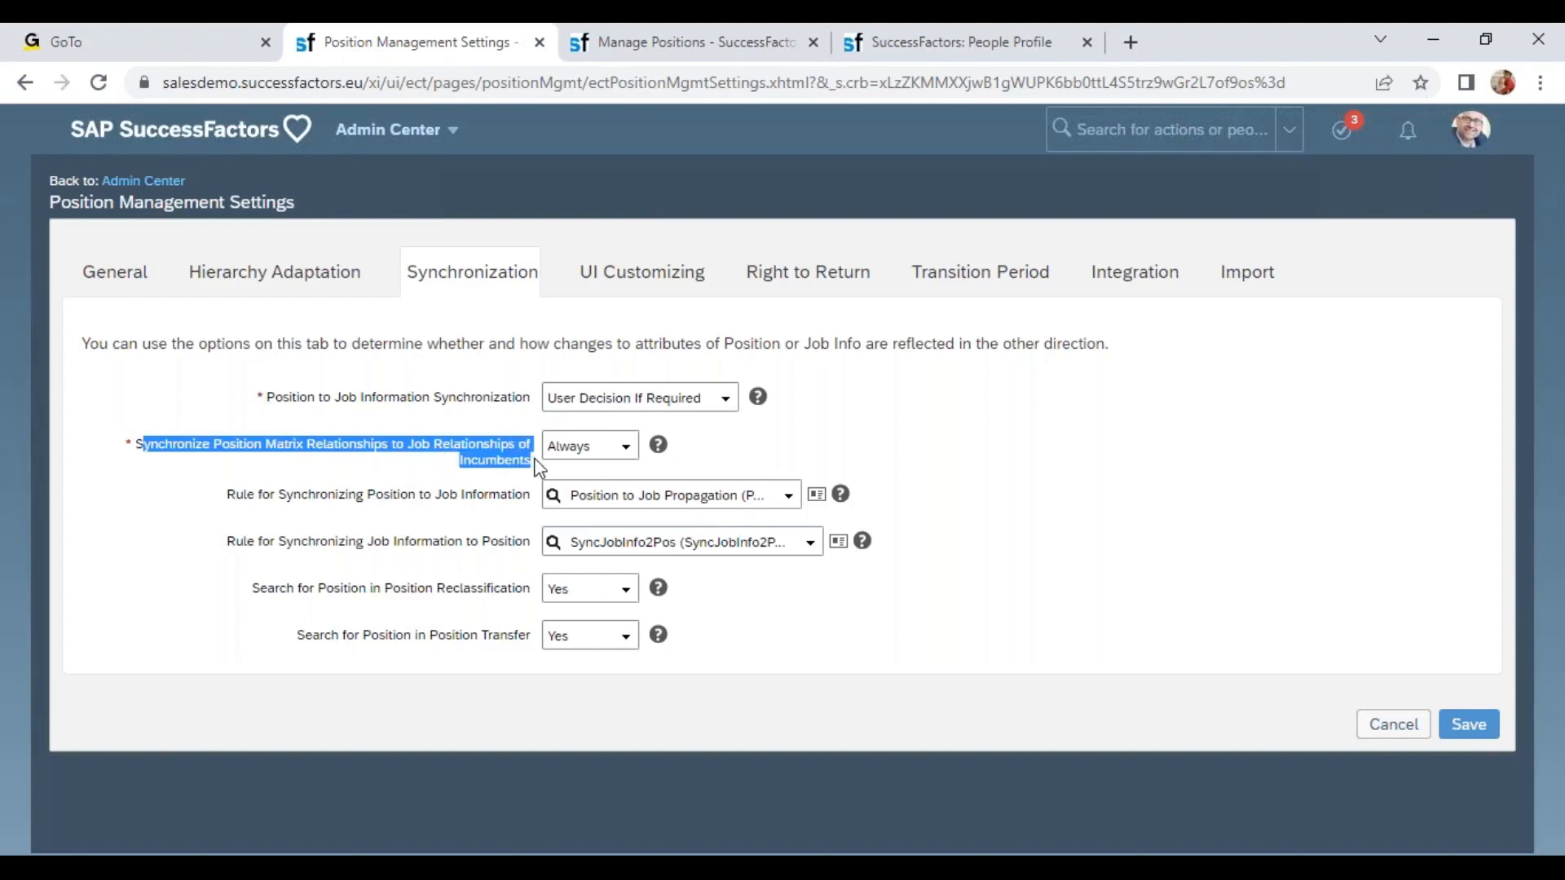
# Review the saved position record's details, Organization section and Matrix Positions.
pyautogui.click(668, 49)
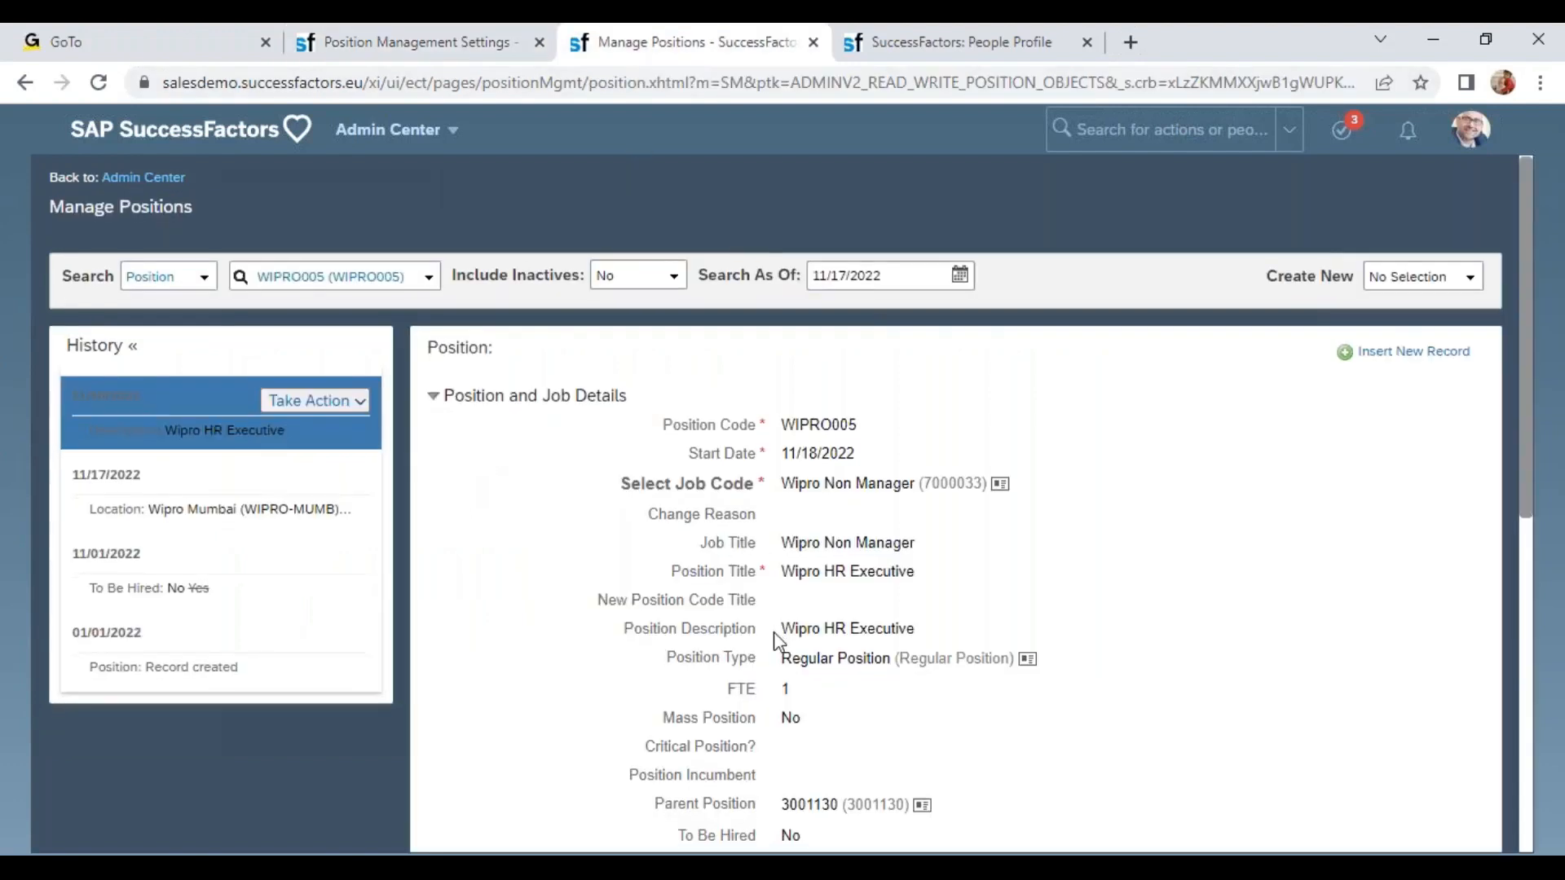
pyautogui.scroll(-8, 466, 668)
pyautogui.moveTo(434, 648); pyautogui.dragTo(573, 727)
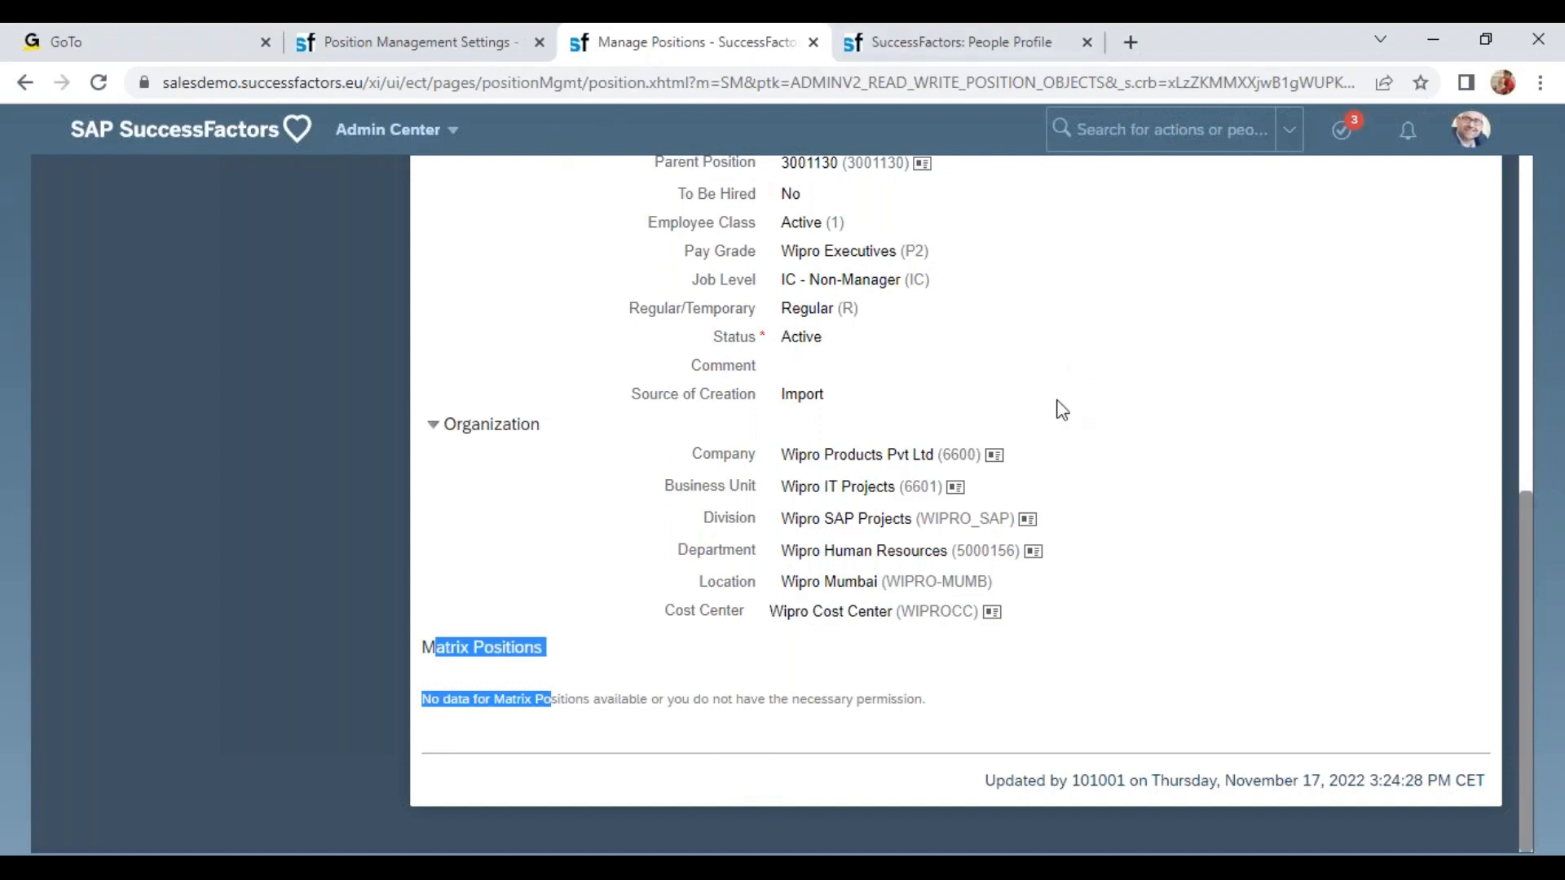
pyautogui.scroll(8, 965, 432)
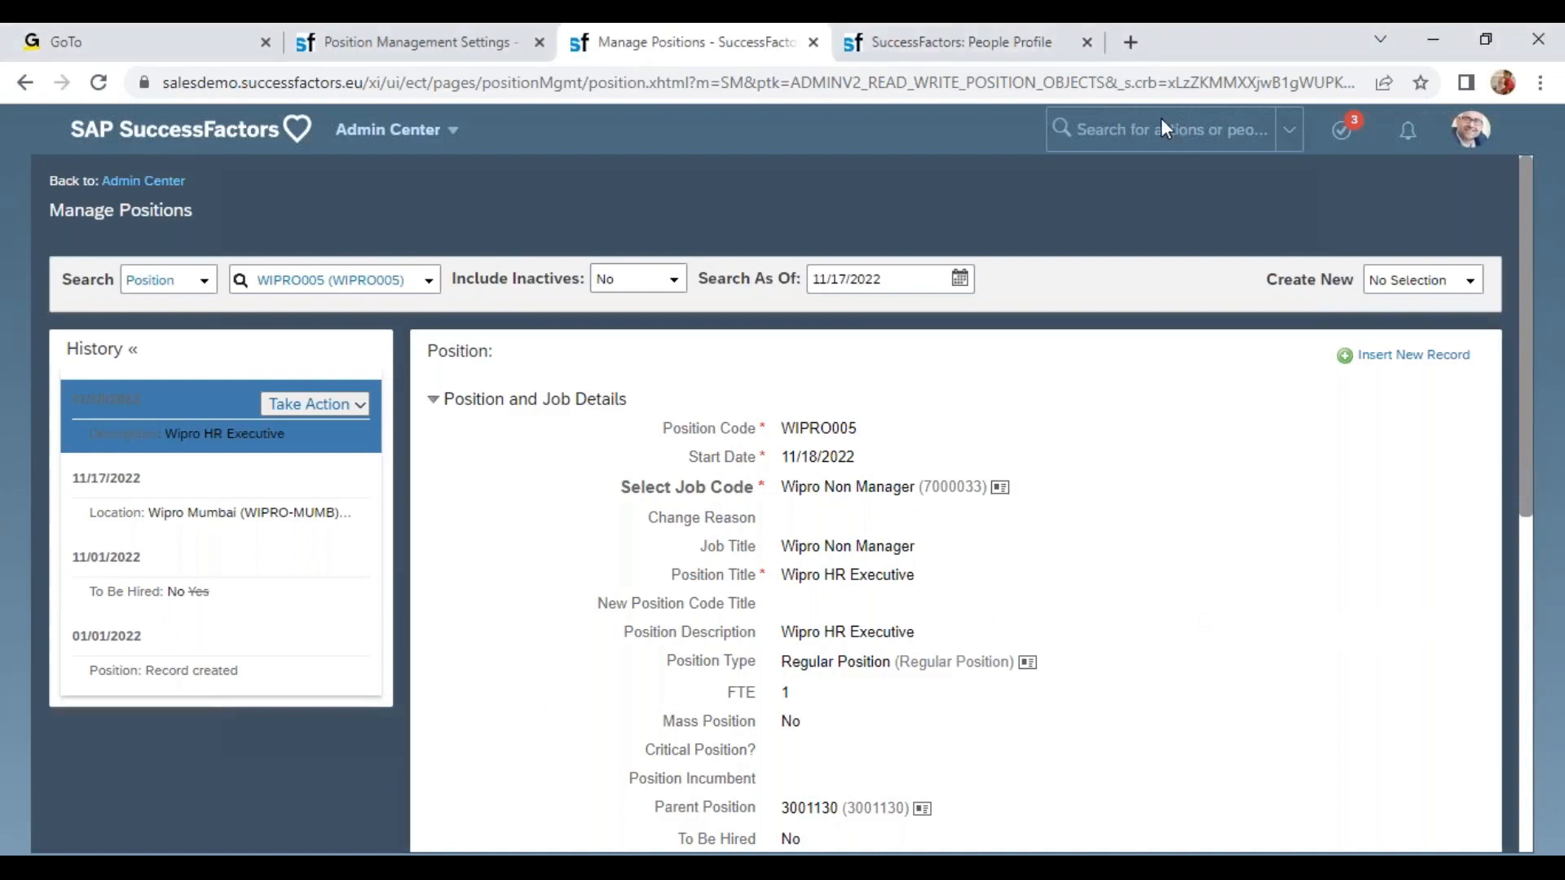
pyautogui.scroll(-8, 557, 722)
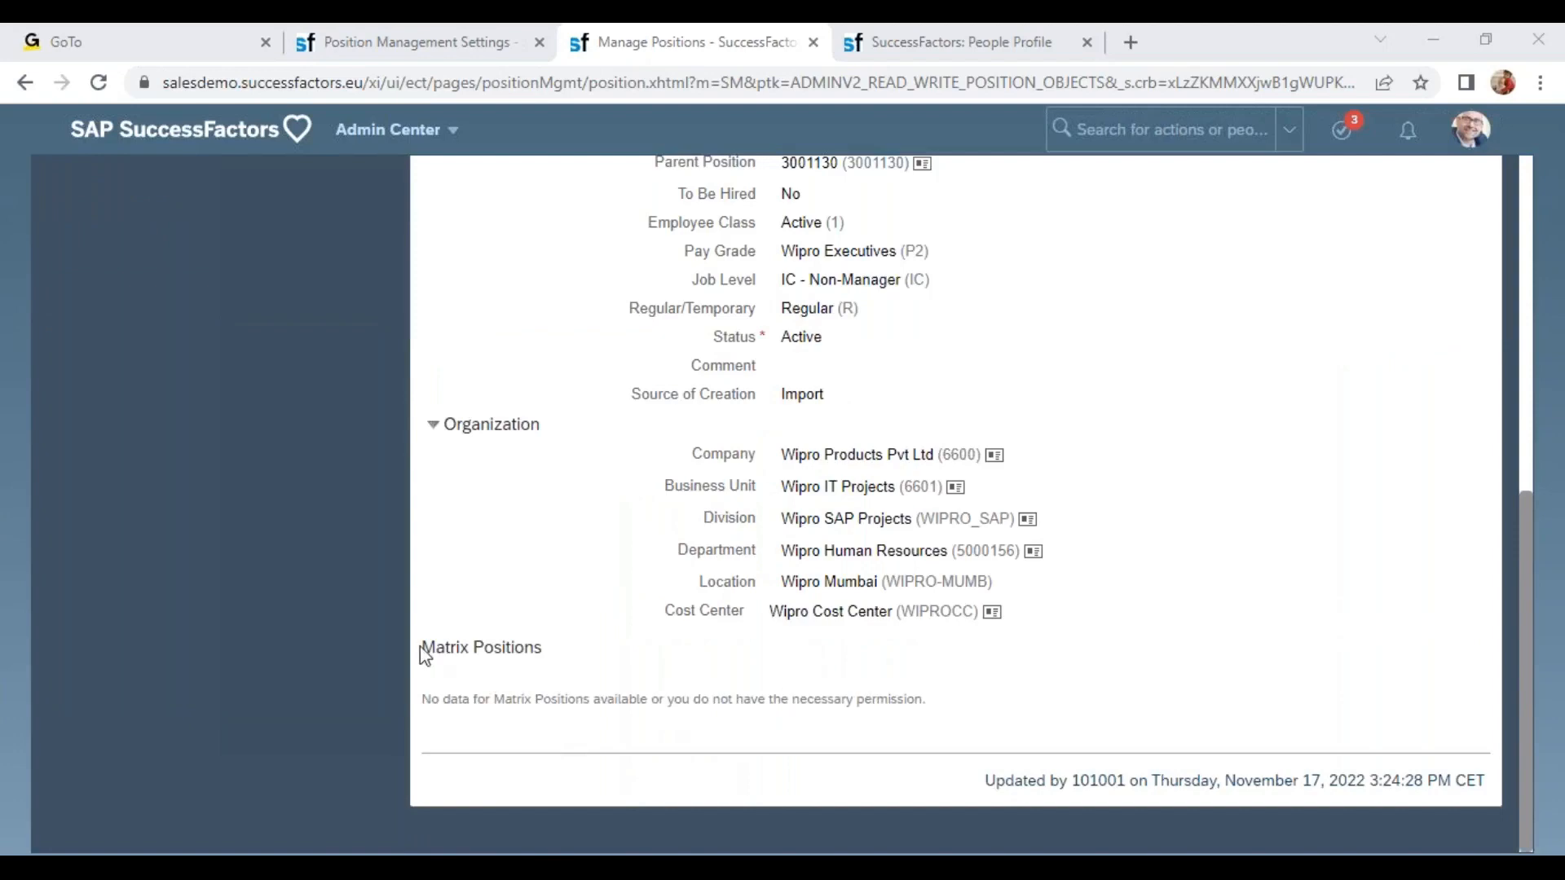
pyautogui.moveTo(422, 651); pyautogui.dragTo(561, 663)
pyautogui.click(544, 681)
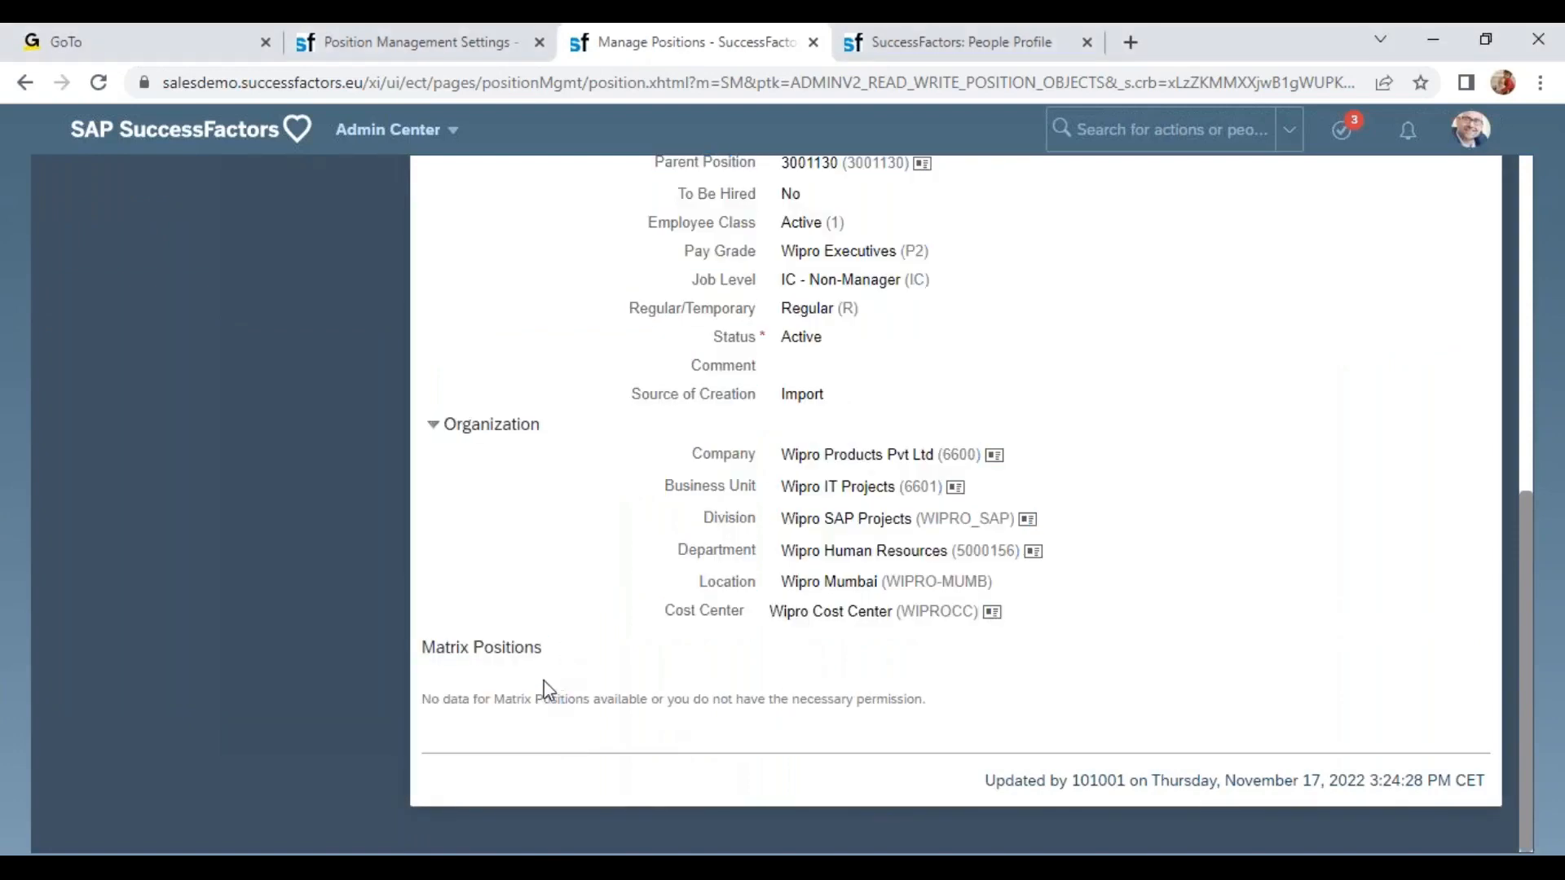
# Check the employee's Job Relationships section and the rule for synchronizing position to job information.
pyautogui.click(446, 49)
pyautogui.click(911, 57)
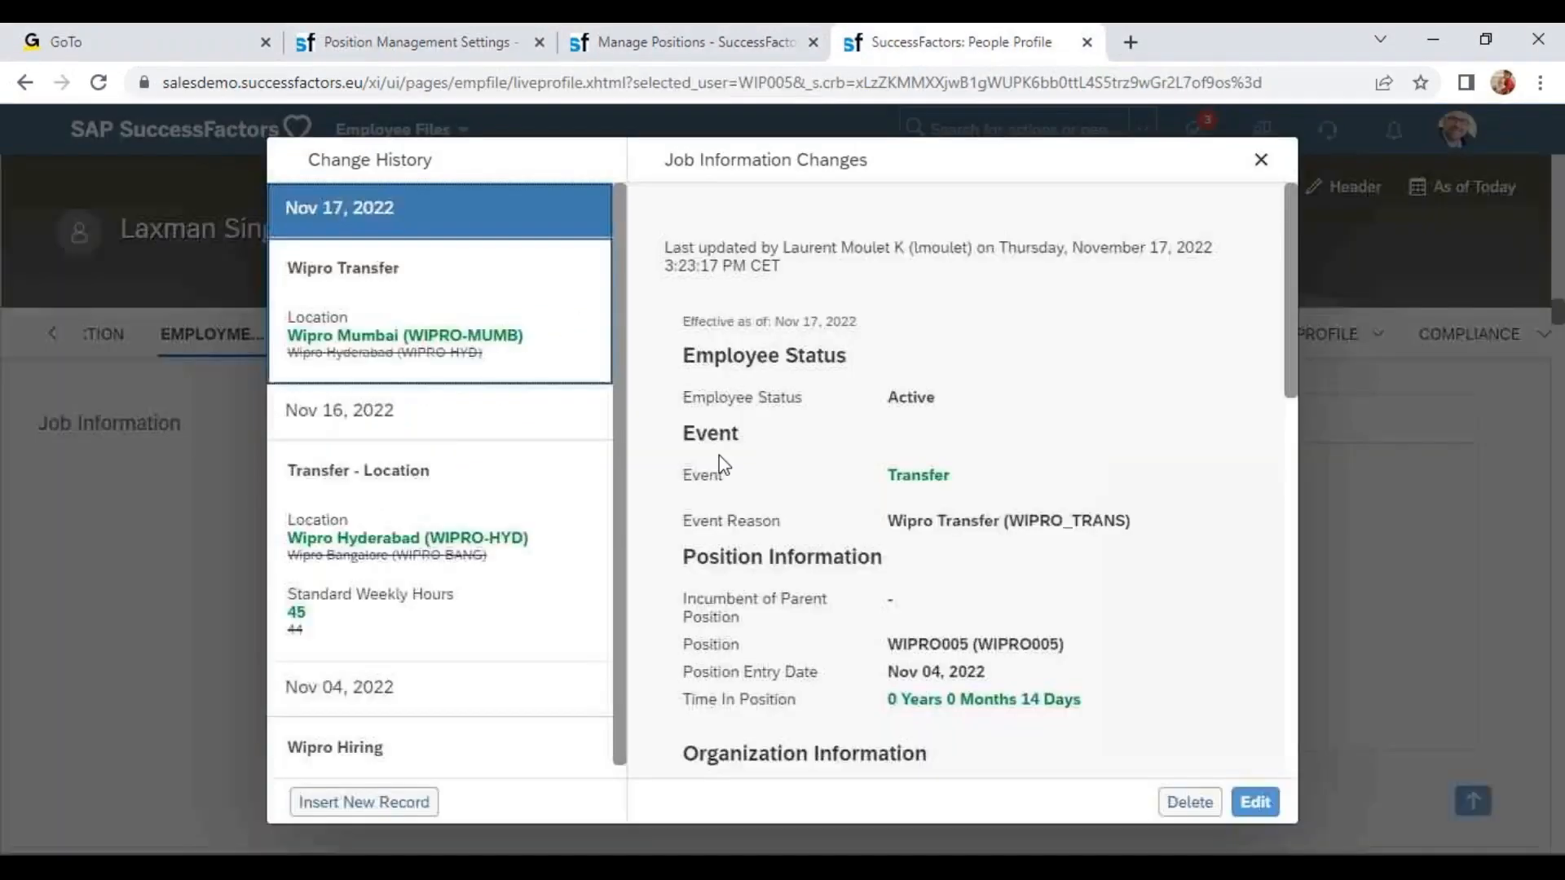
pyautogui.click(1256, 159)
pyautogui.click(282, 336)
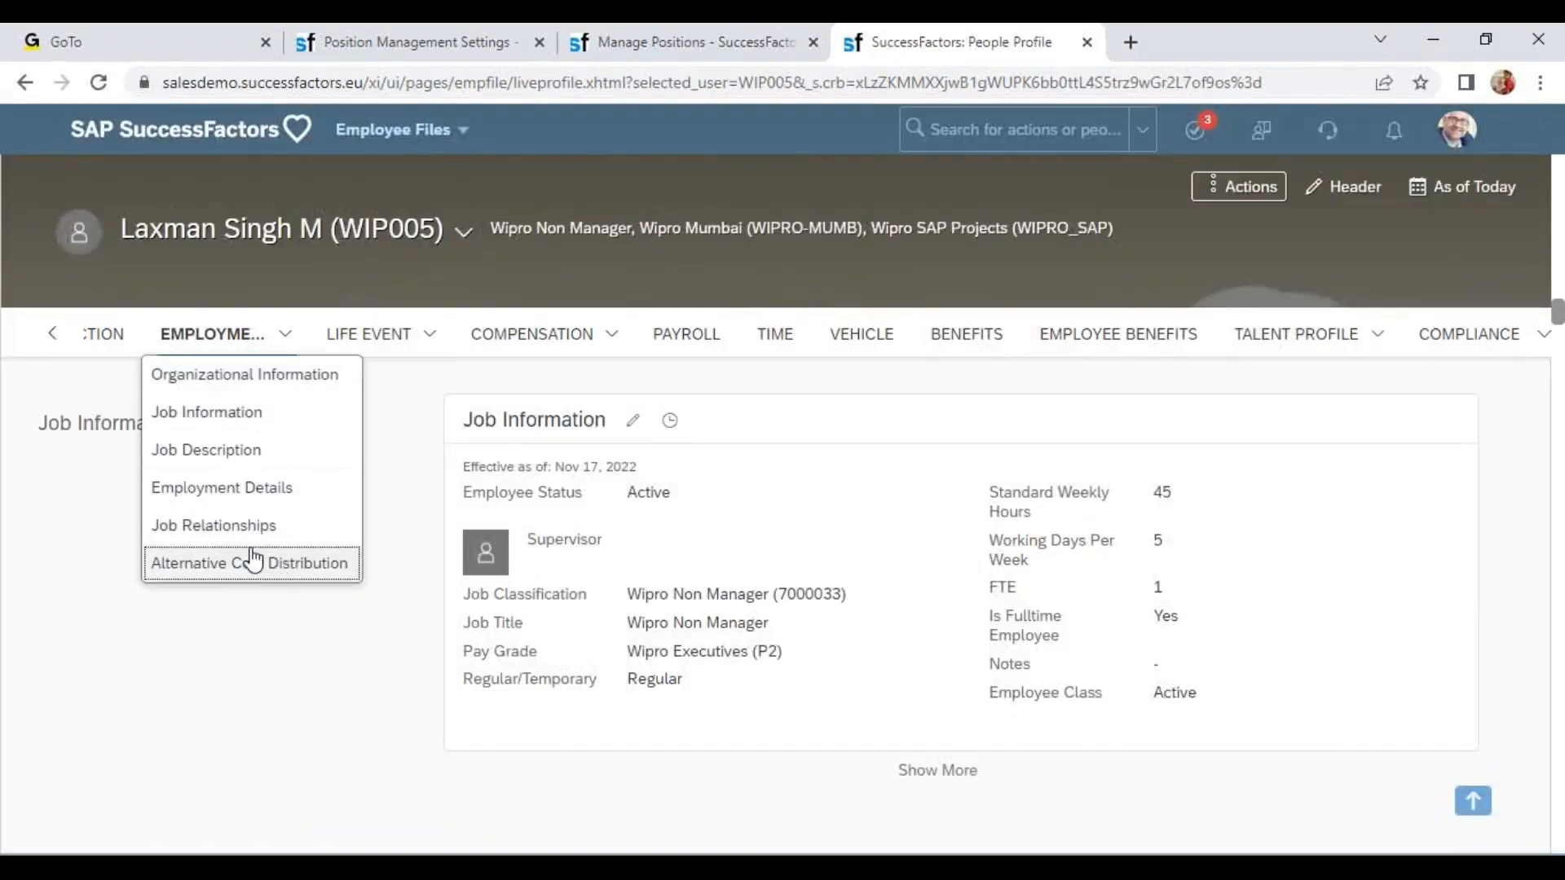
pyautogui.click(295, 538)
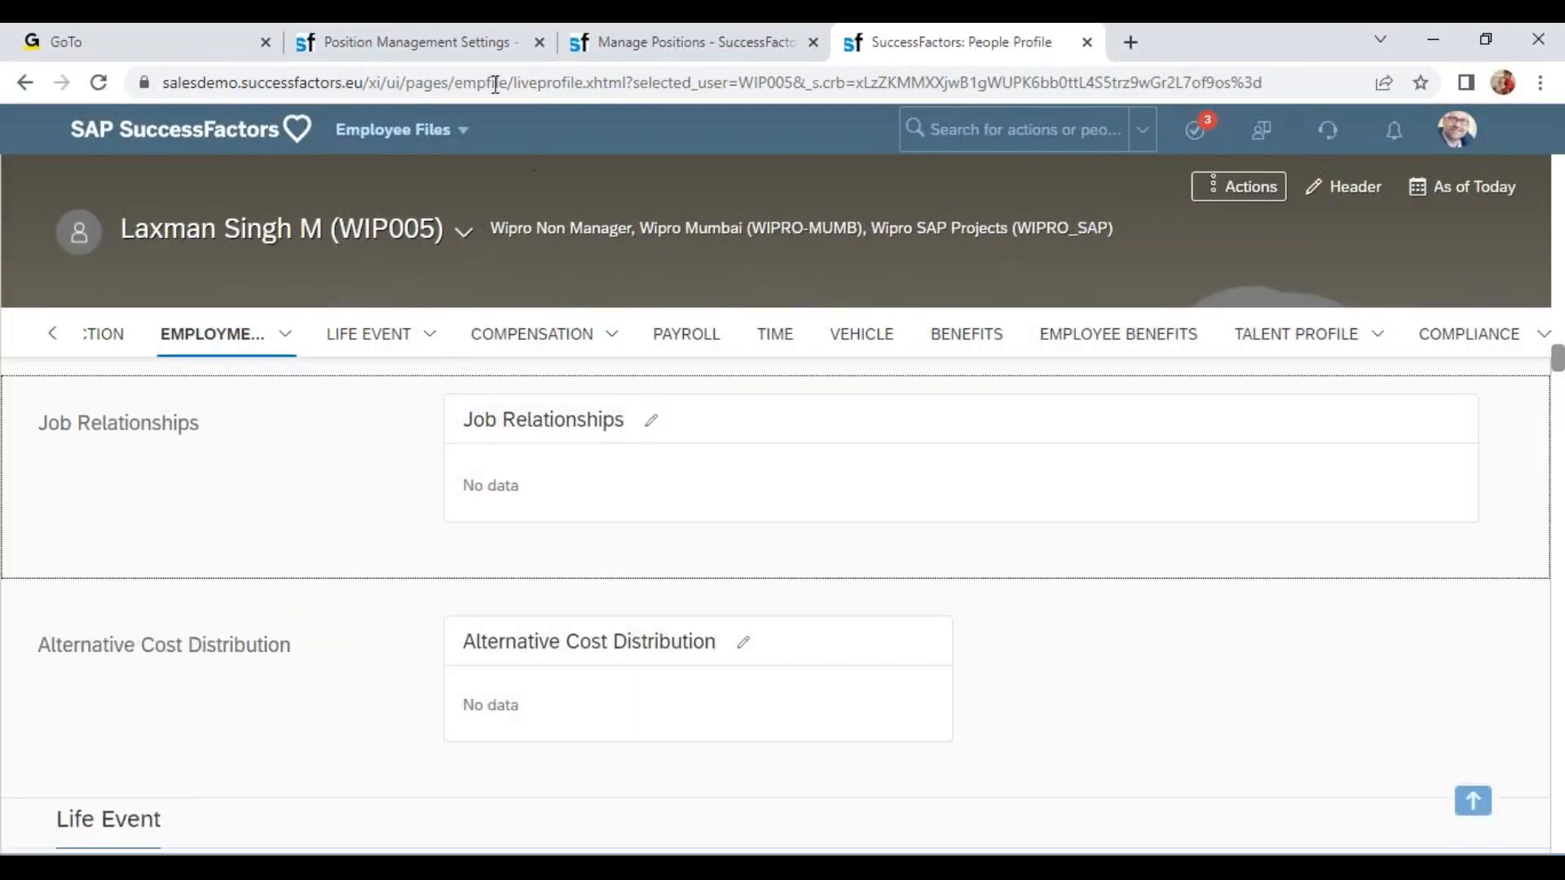
pyautogui.click(456, 42)
pyautogui.moveTo(228, 505); pyautogui.dragTo(517, 514)
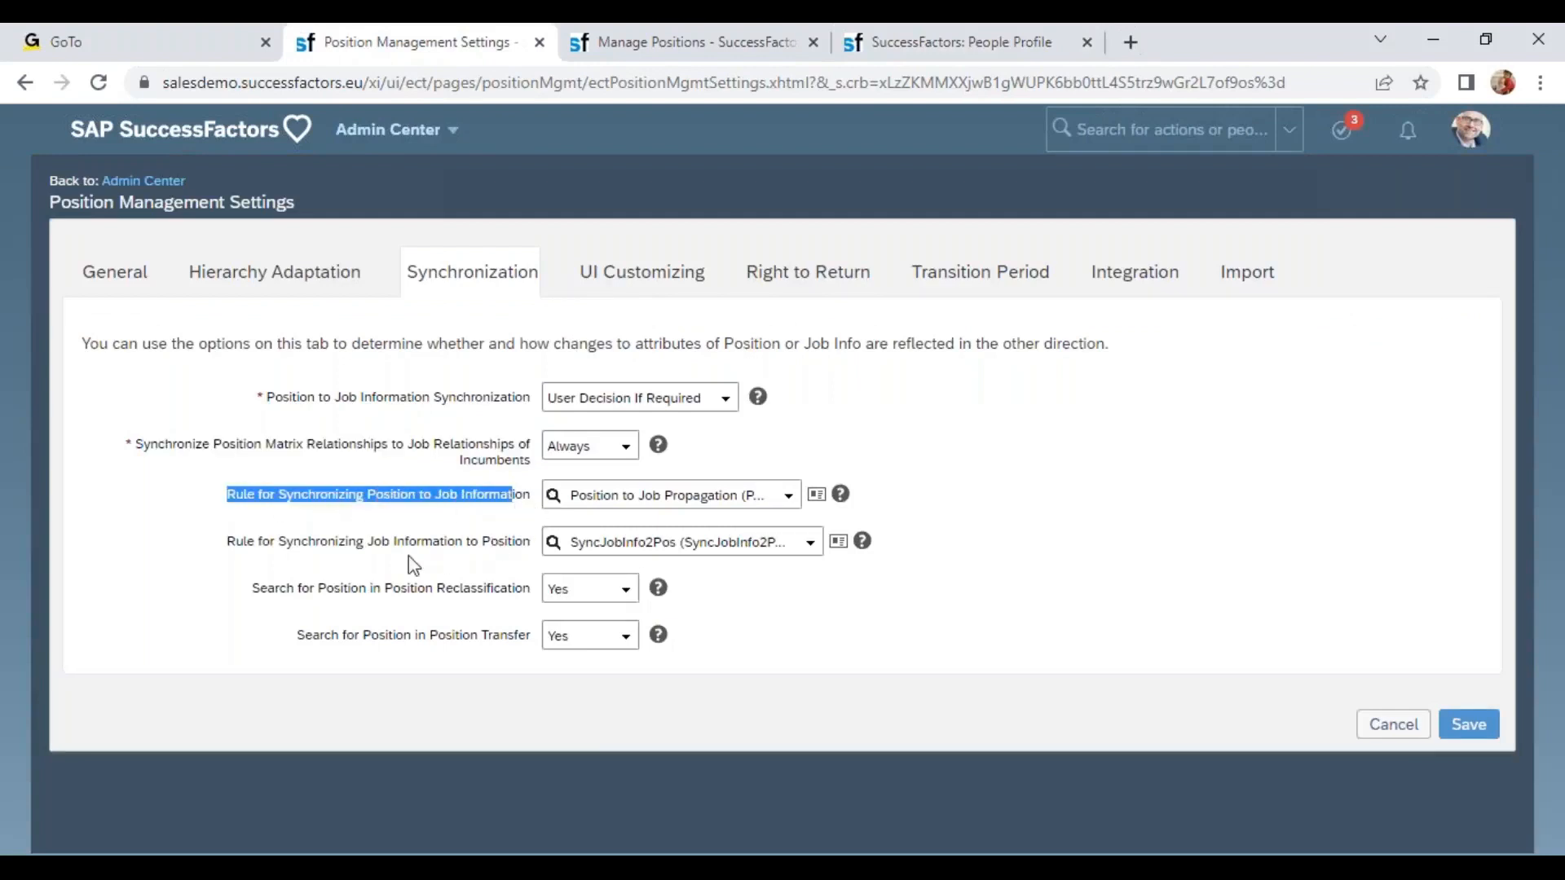
# Open the Wipro President employee's profile through the people search.
pyautogui.moveTo(320, 542); pyautogui.dragTo(493, 554)
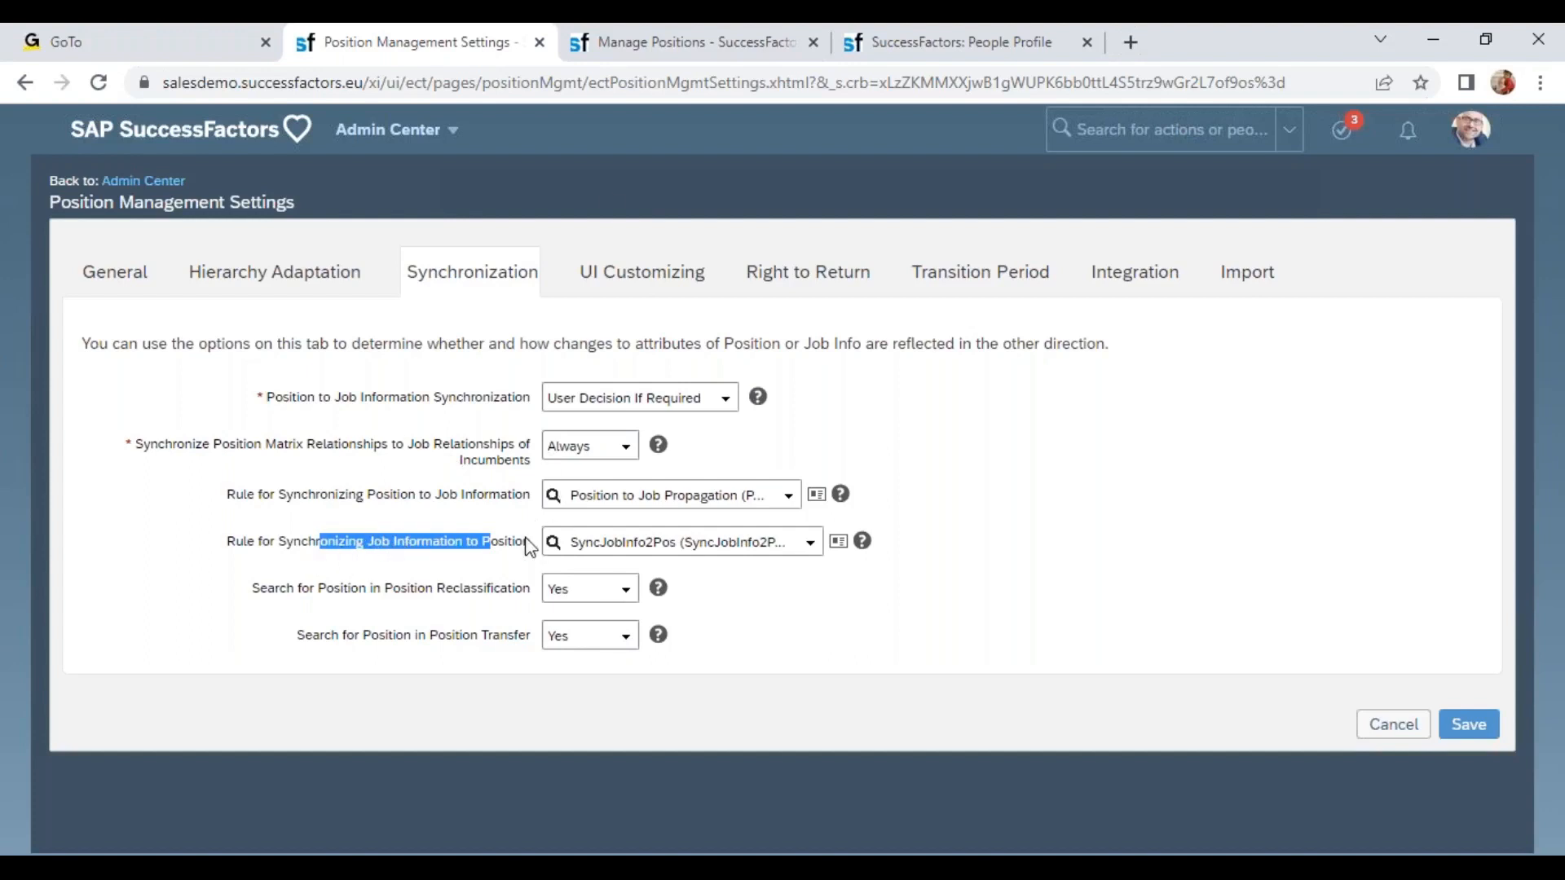
pyautogui.click(662, 32)
pyautogui.click(925, 42)
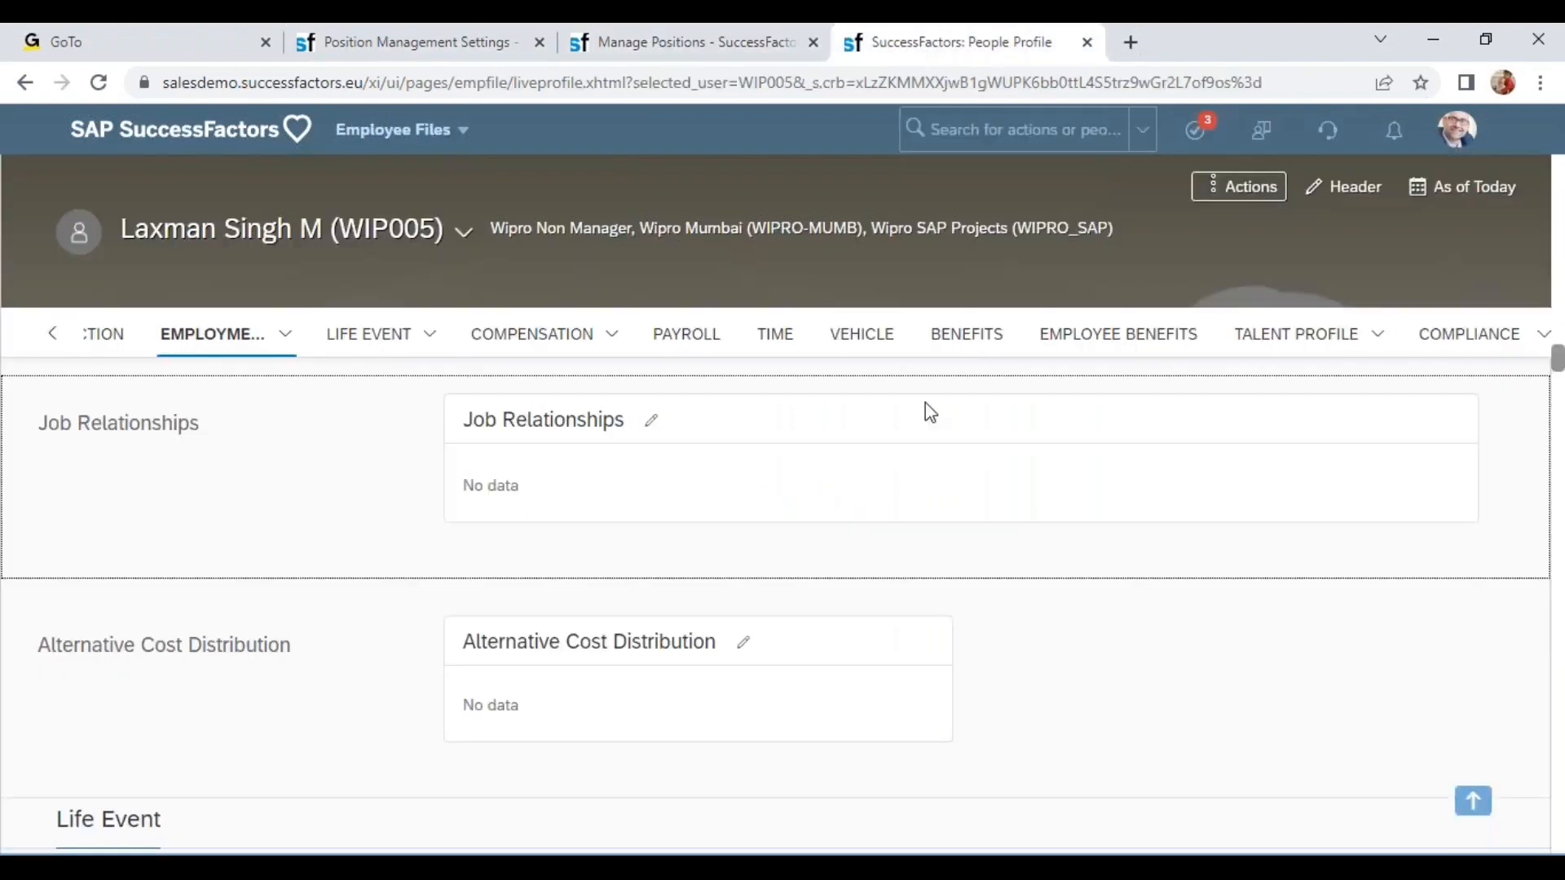
pyautogui.click(464, 232)
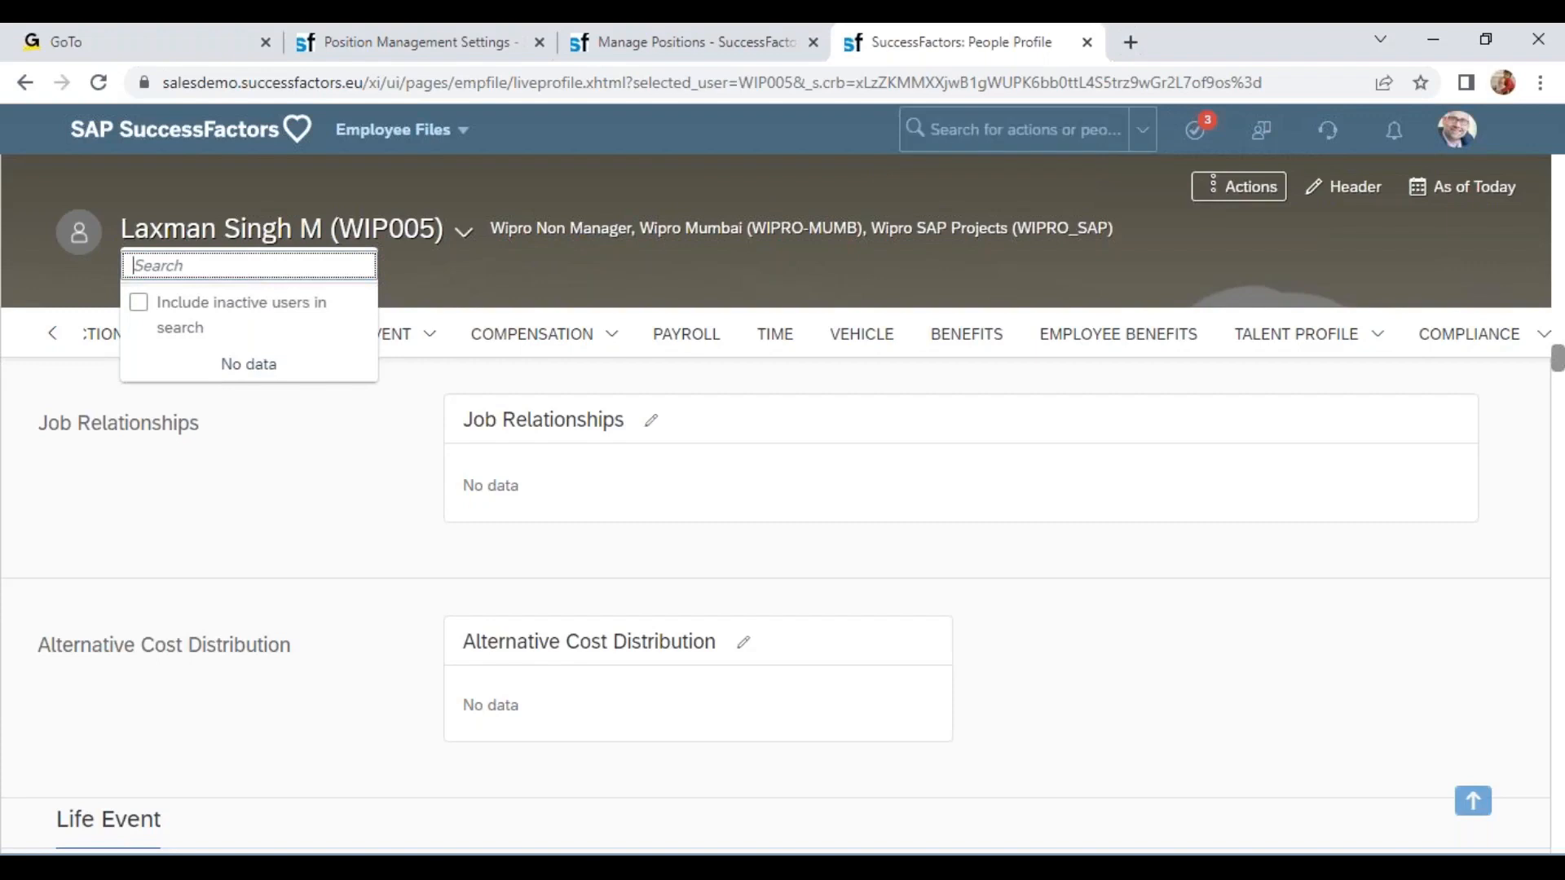
pyautogui.click(977, 130)
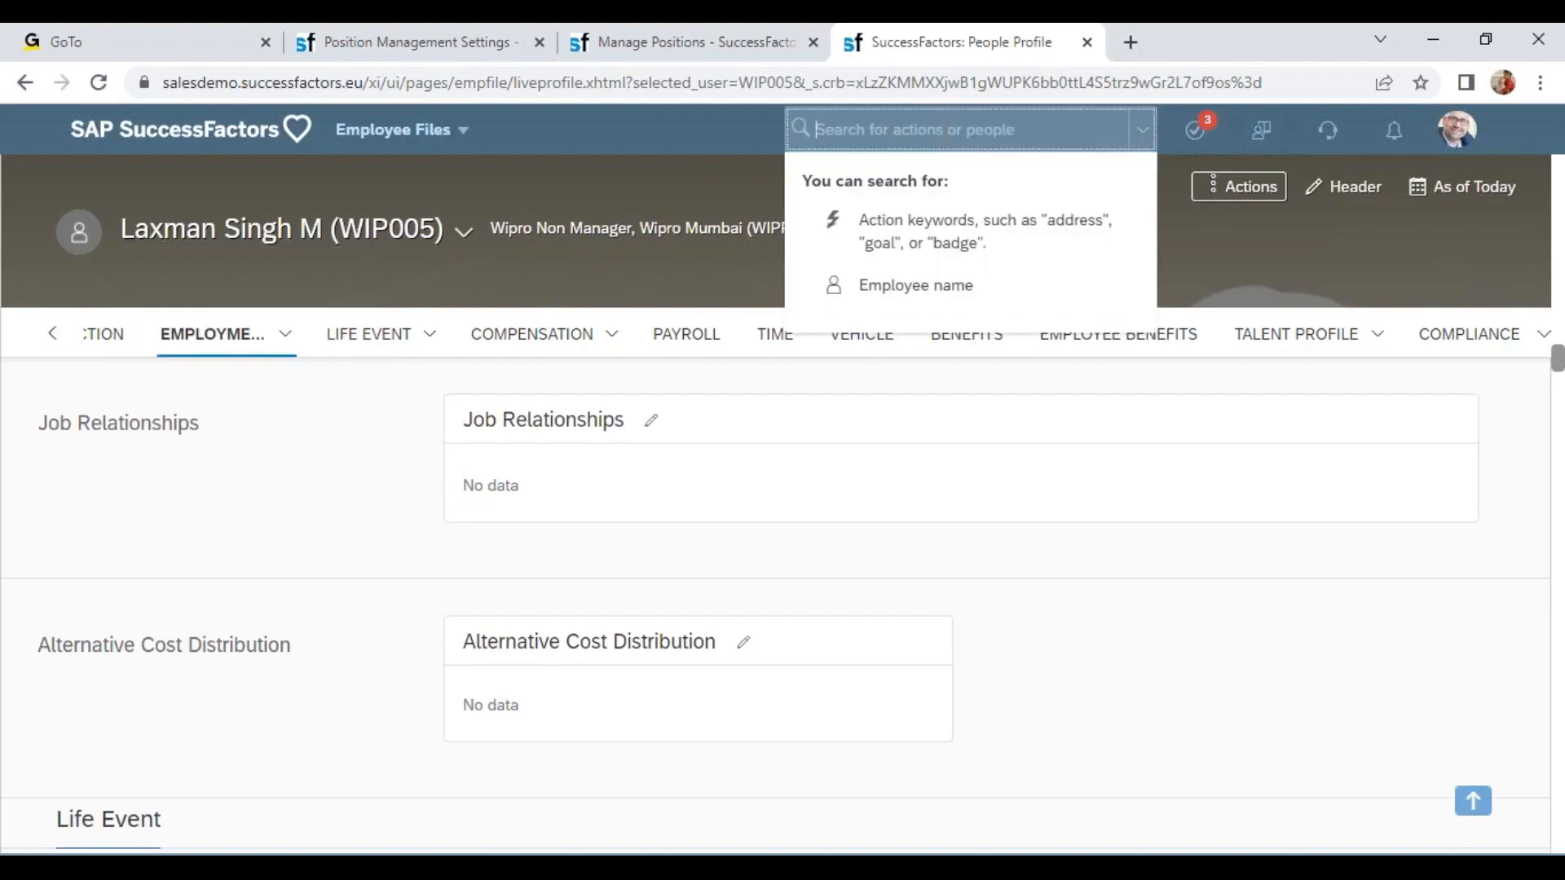
pyautogui.write('wipro')
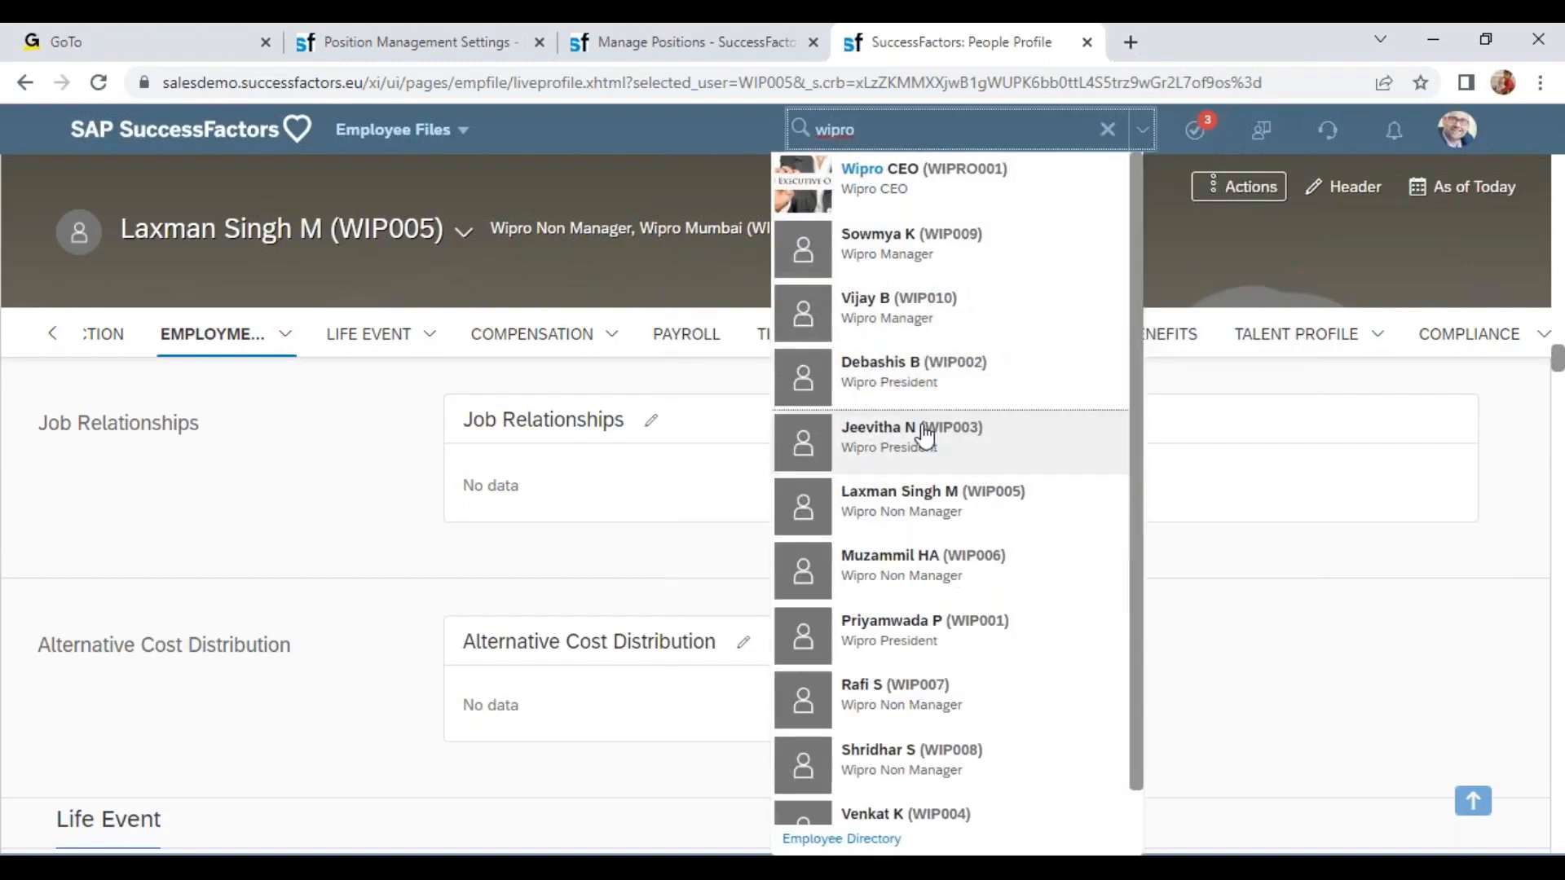
pyautogui.click(921, 433)
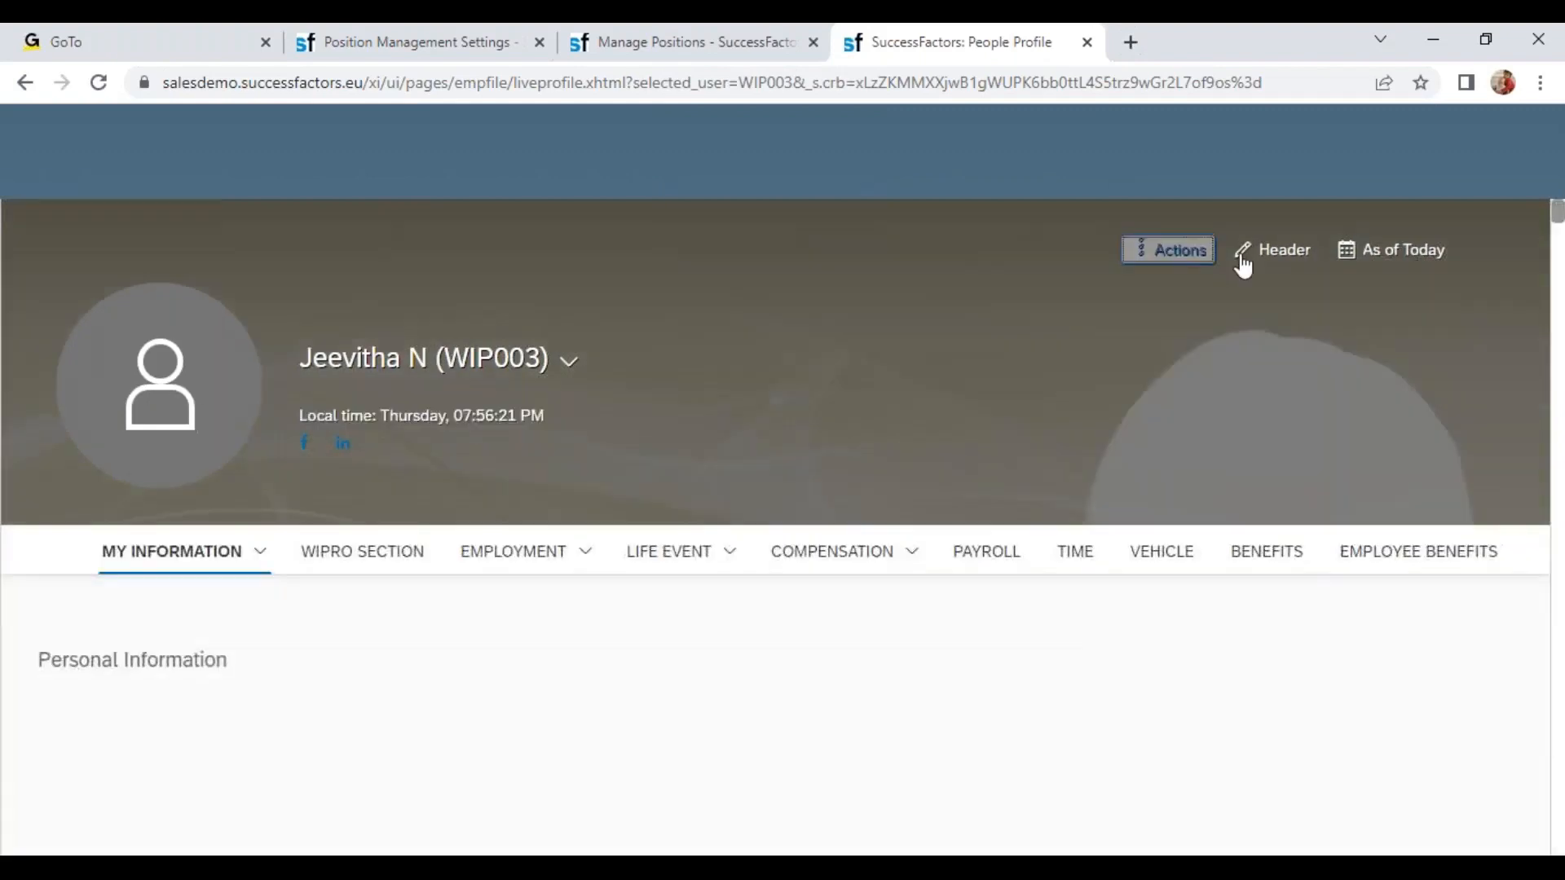
# Start a Job Information change for the employee effective Nov 14, 2022.
pyautogui.click(1145, 220)
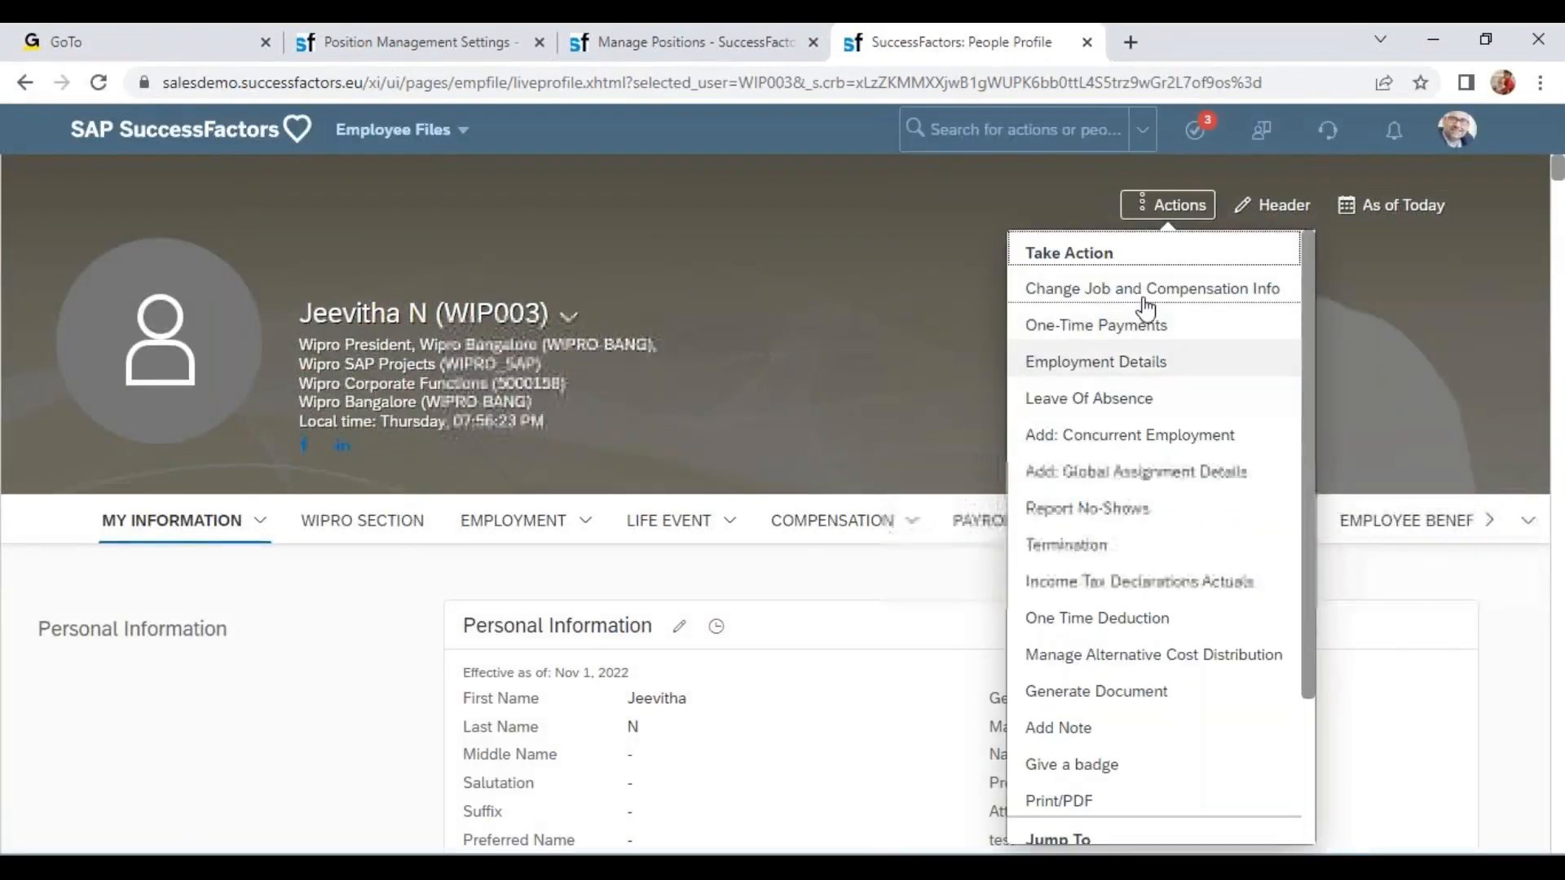
pyautogui.click(1263, 301)
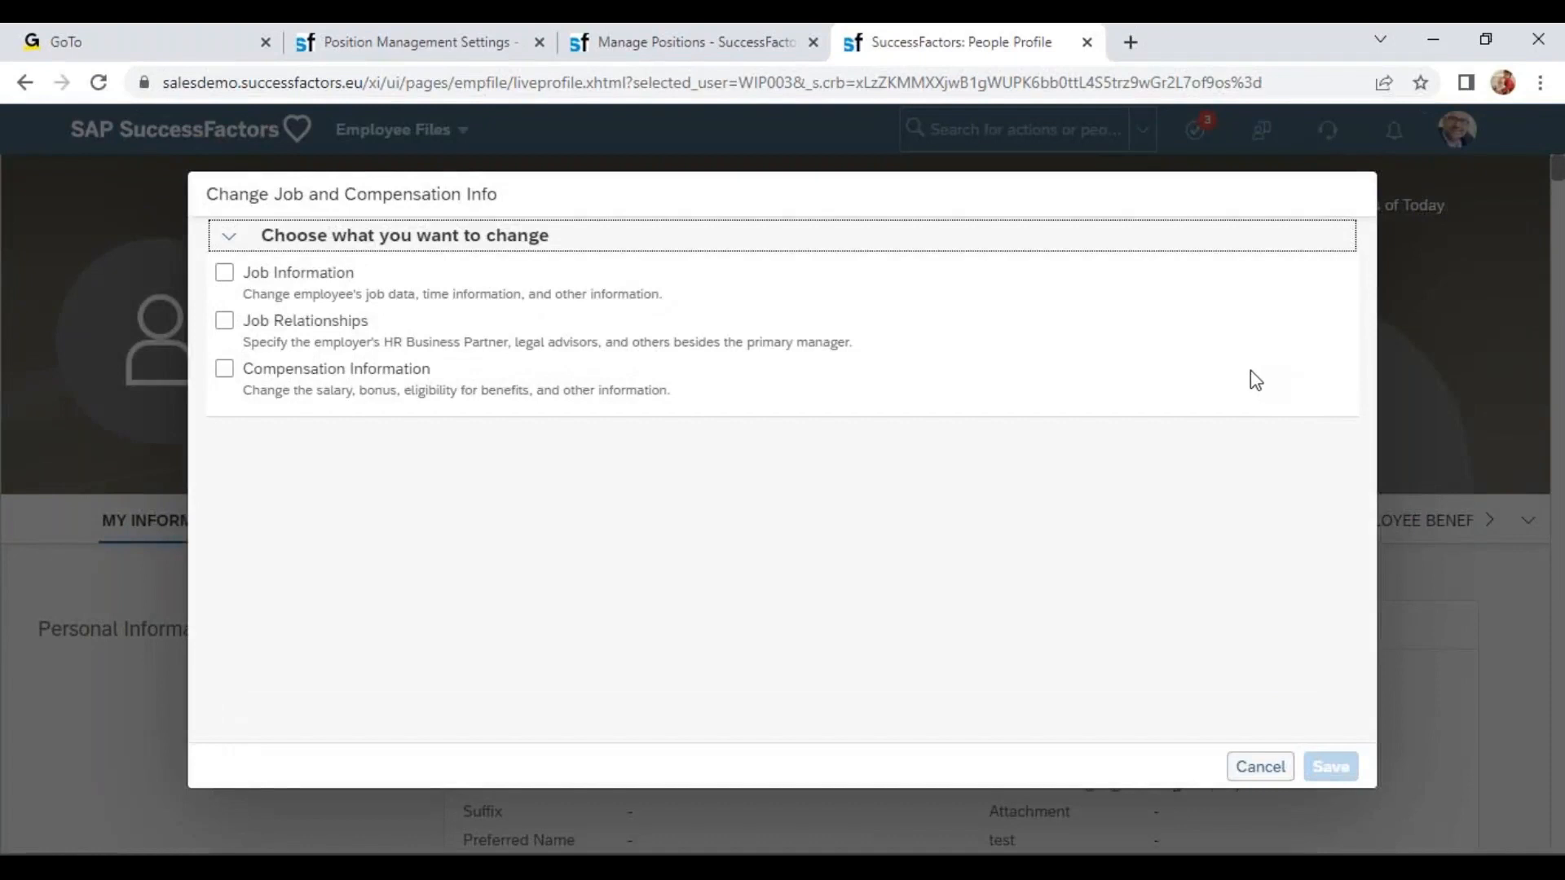
pyautogui.click(224, 274)
pyautogui.click(224, 273)
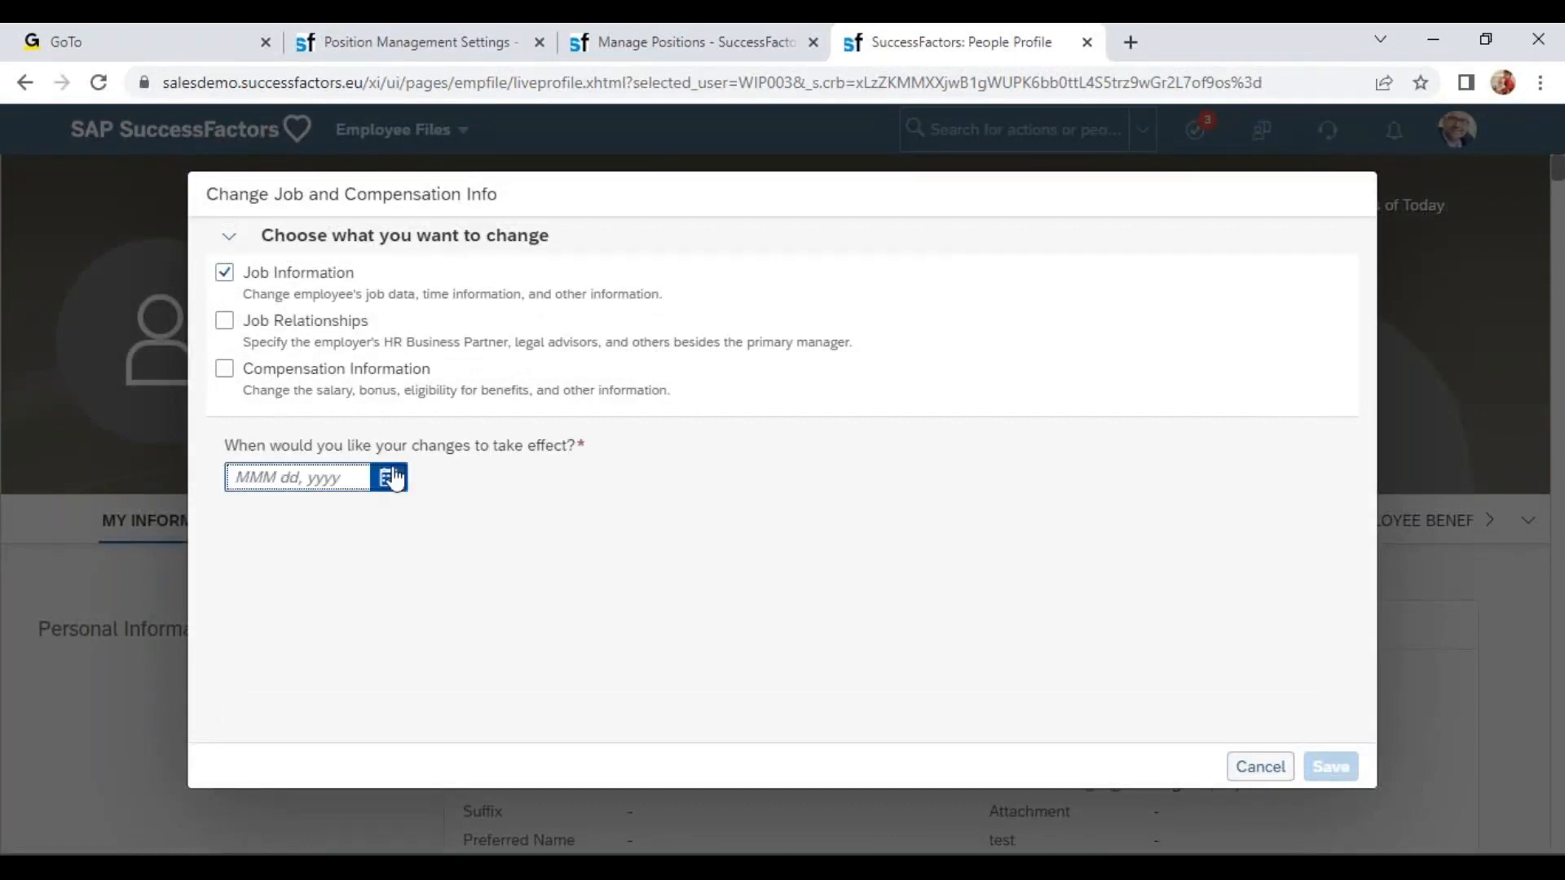
pyautogui.click(388, 477)
pyautogui.click(325, 666)
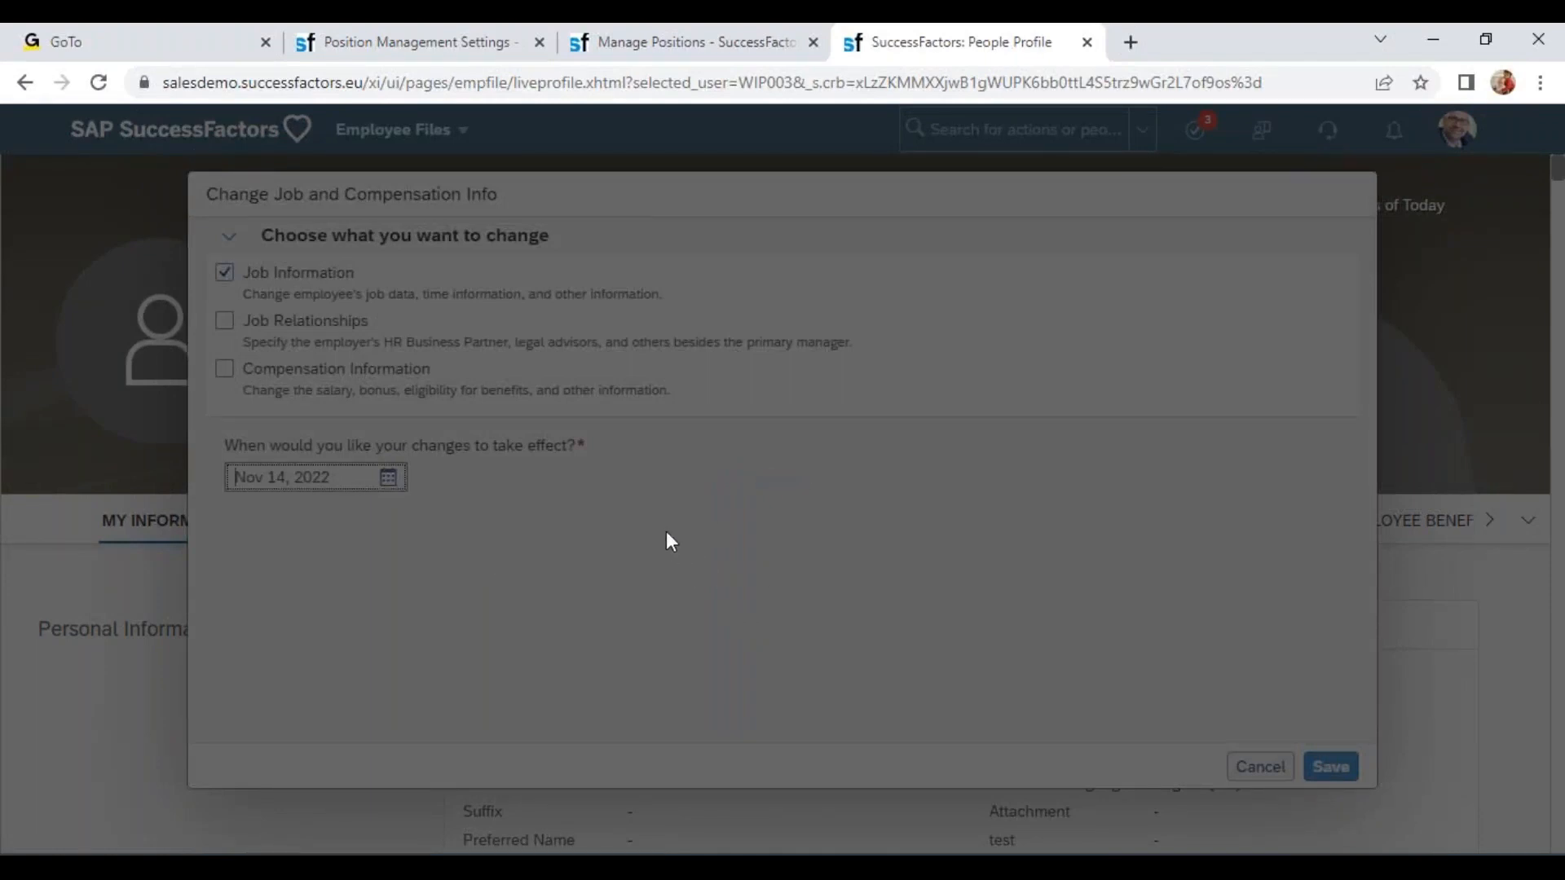
# Change the location to Wipro Mumbai (WIPRO-MUMB), then back to Wipro Bangalore (WIPRO-BANG).
pyautogui.scroll(-8, 660, 452)
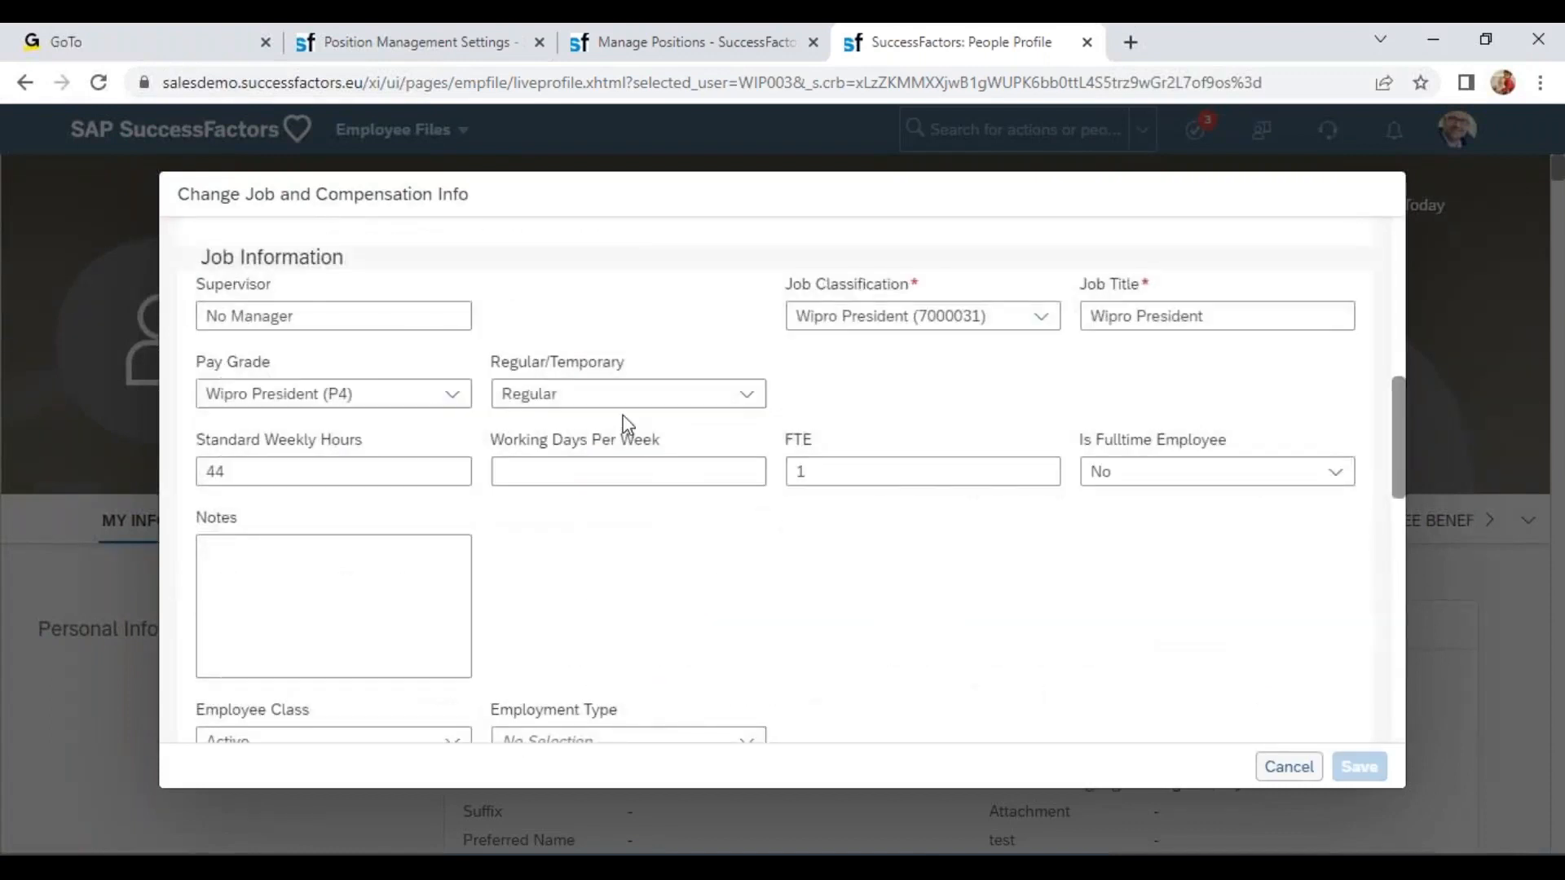
pyautogui.scroll(3, 623, 424)
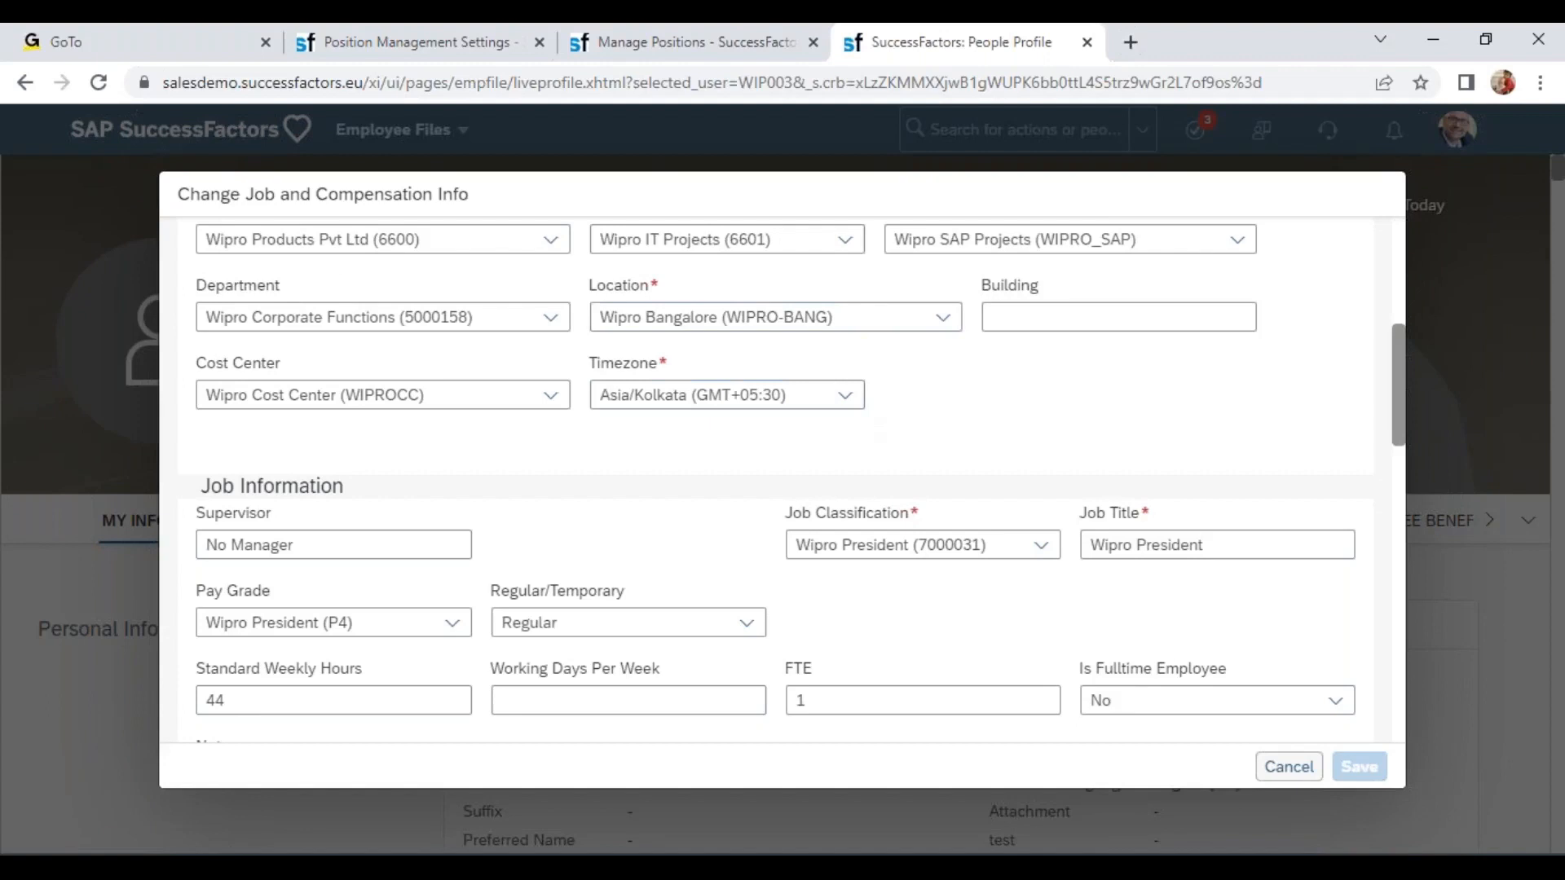
pyautogui.click(881, 321)
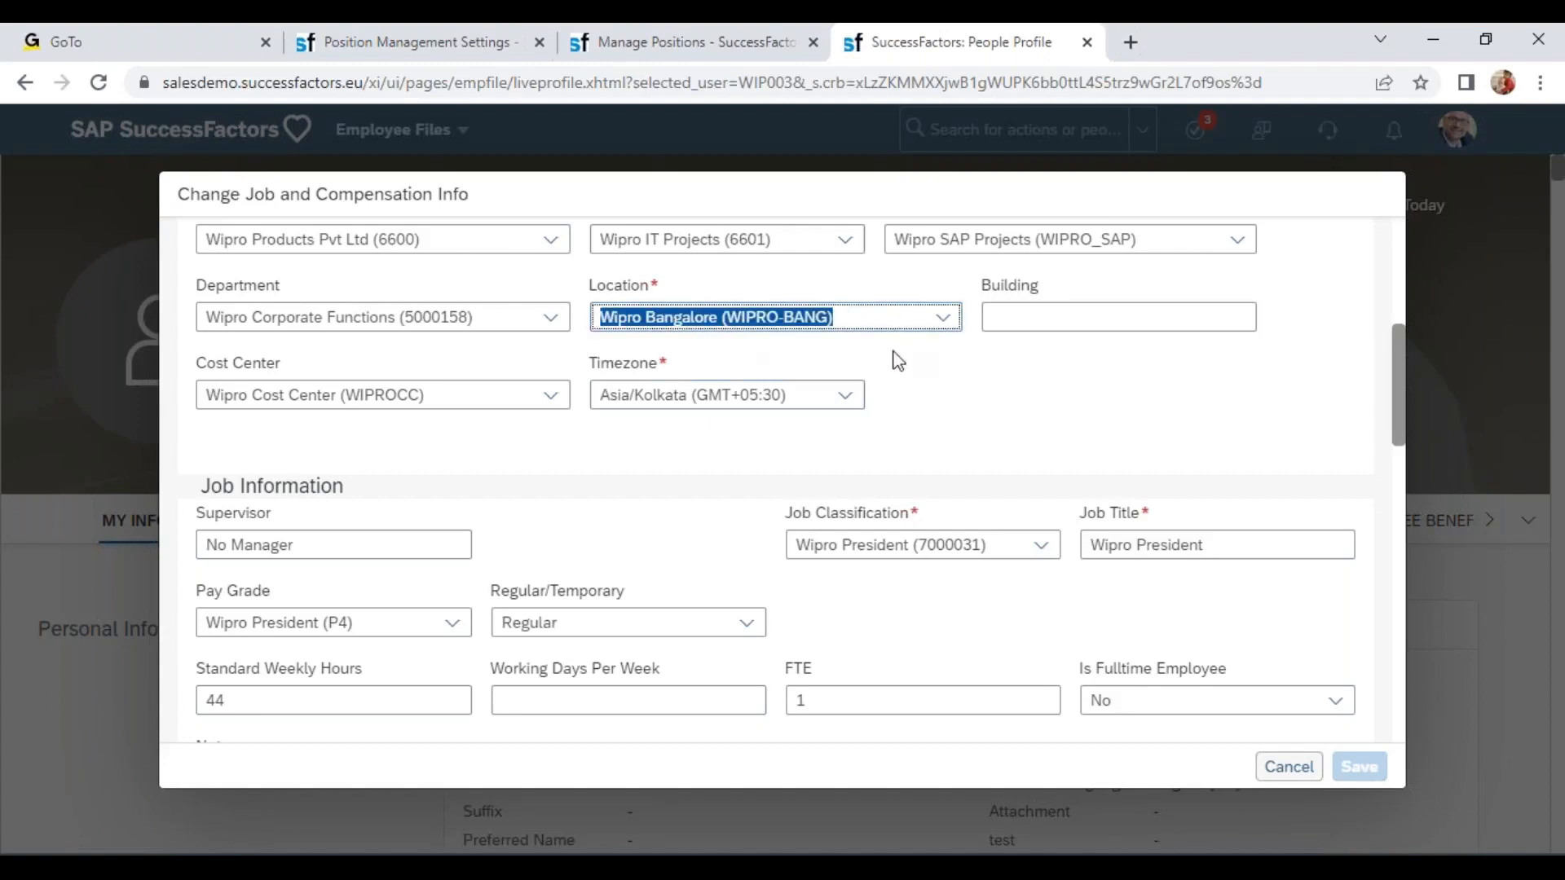
pyautogui.click(941, 317)
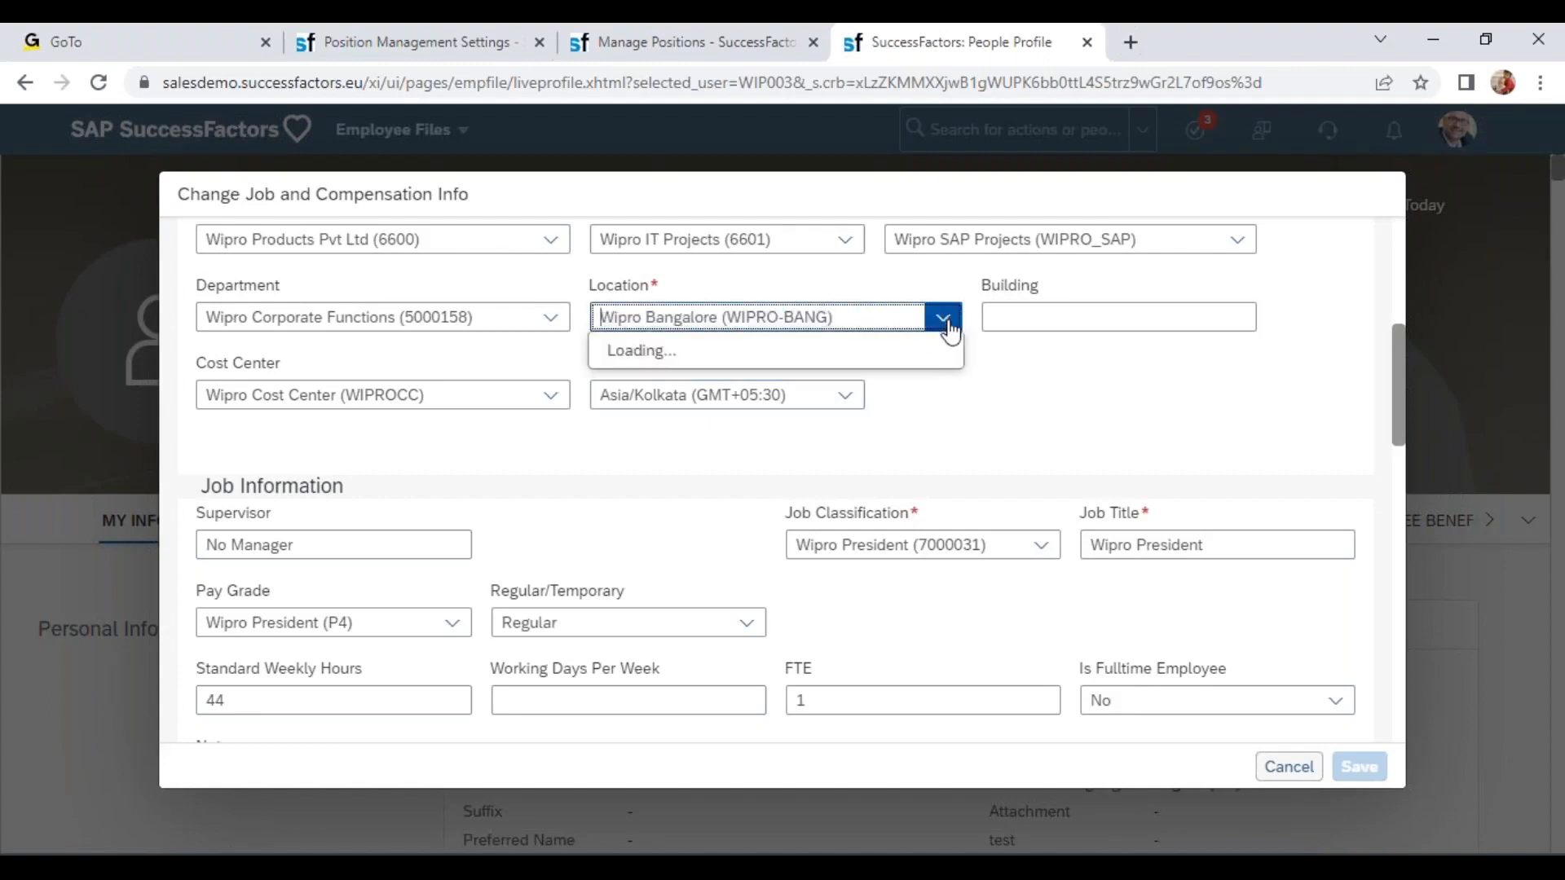
pyautogui.click(779, 497)
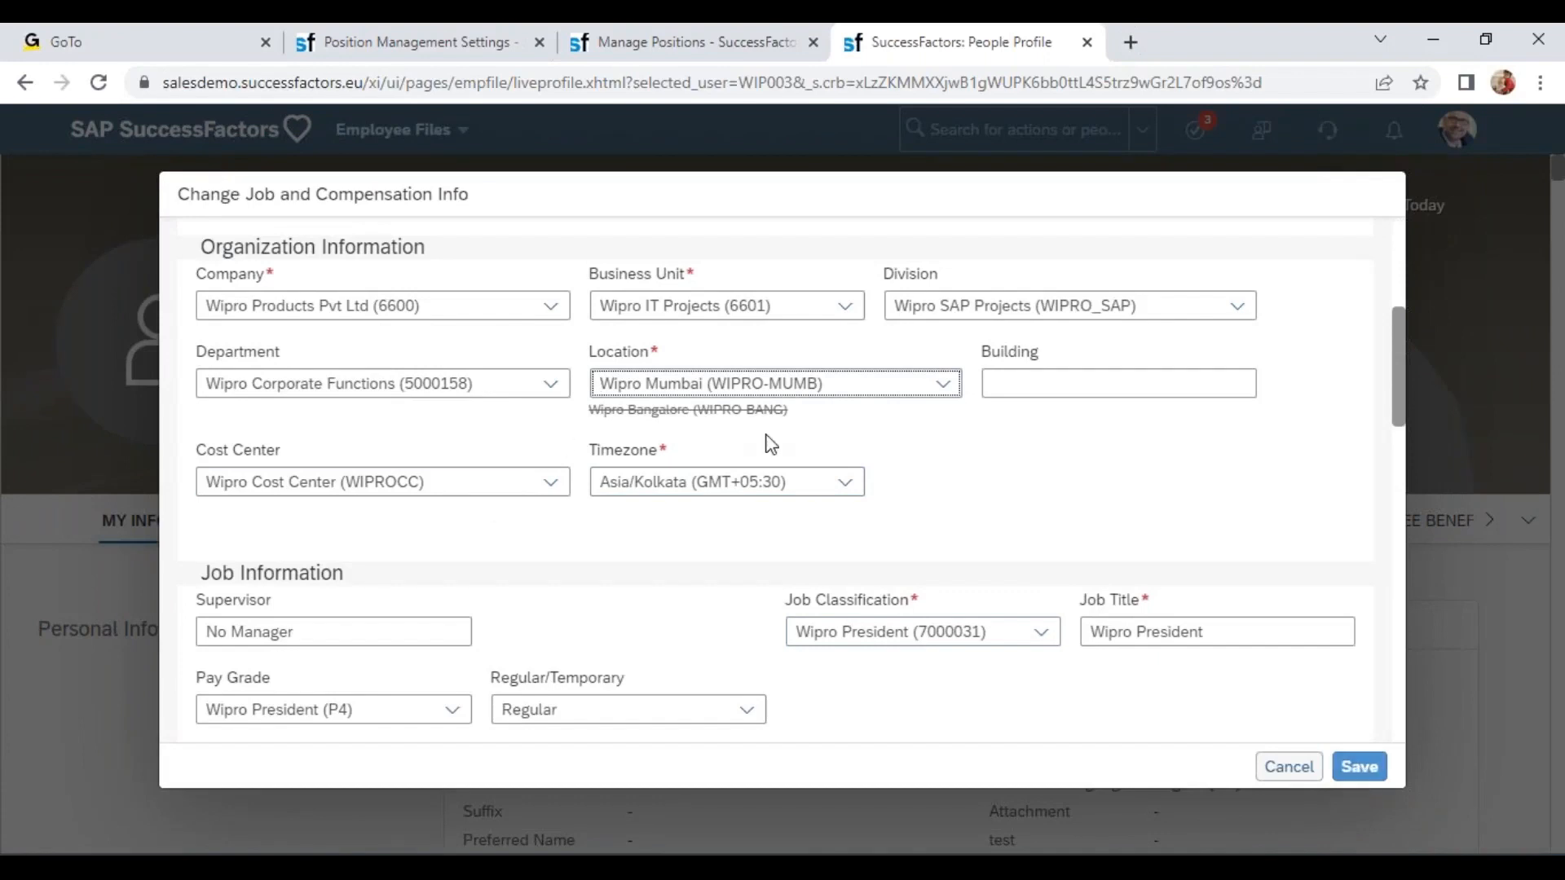
pyautogui.click(869, 377)
pyautogui.write('wipro')
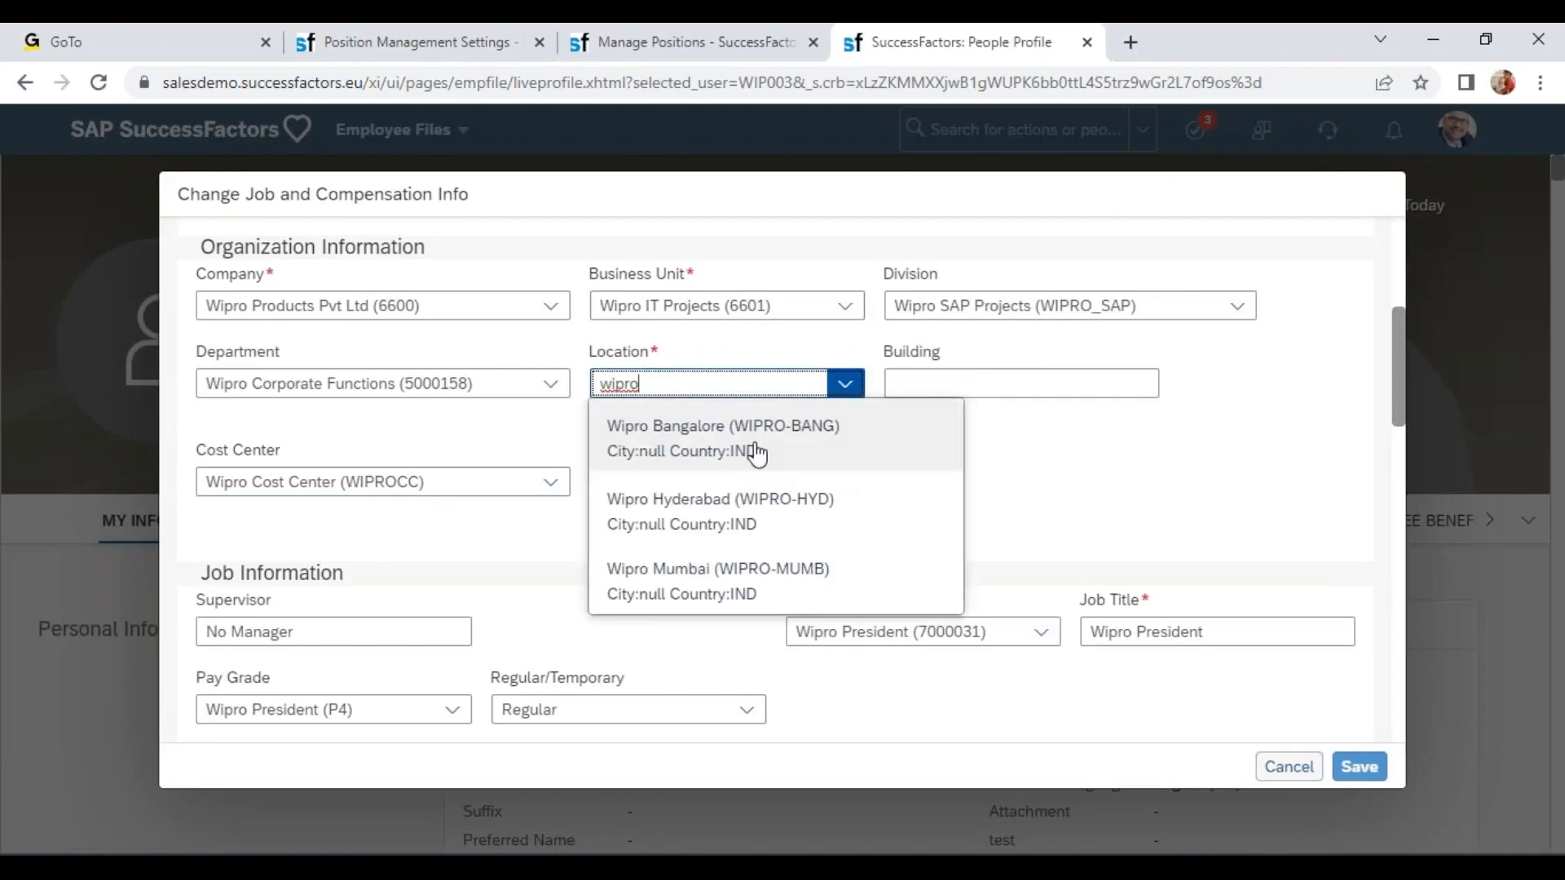
pyautogui.click(764, 456)
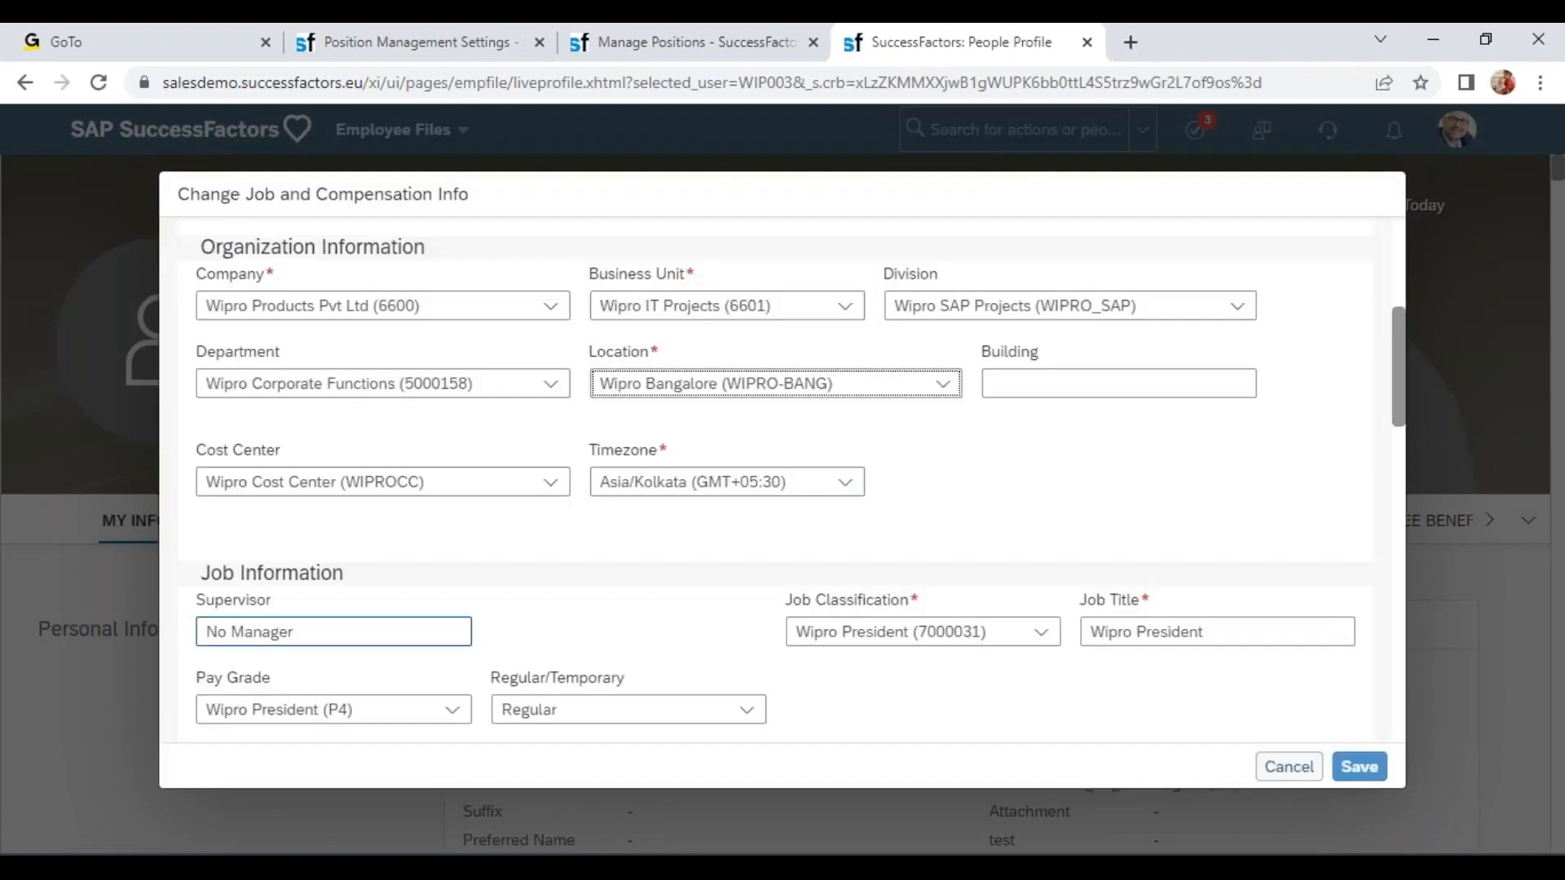
# Set the supervisor to the Wipro CEO.
pyautogui.click(352, 637)
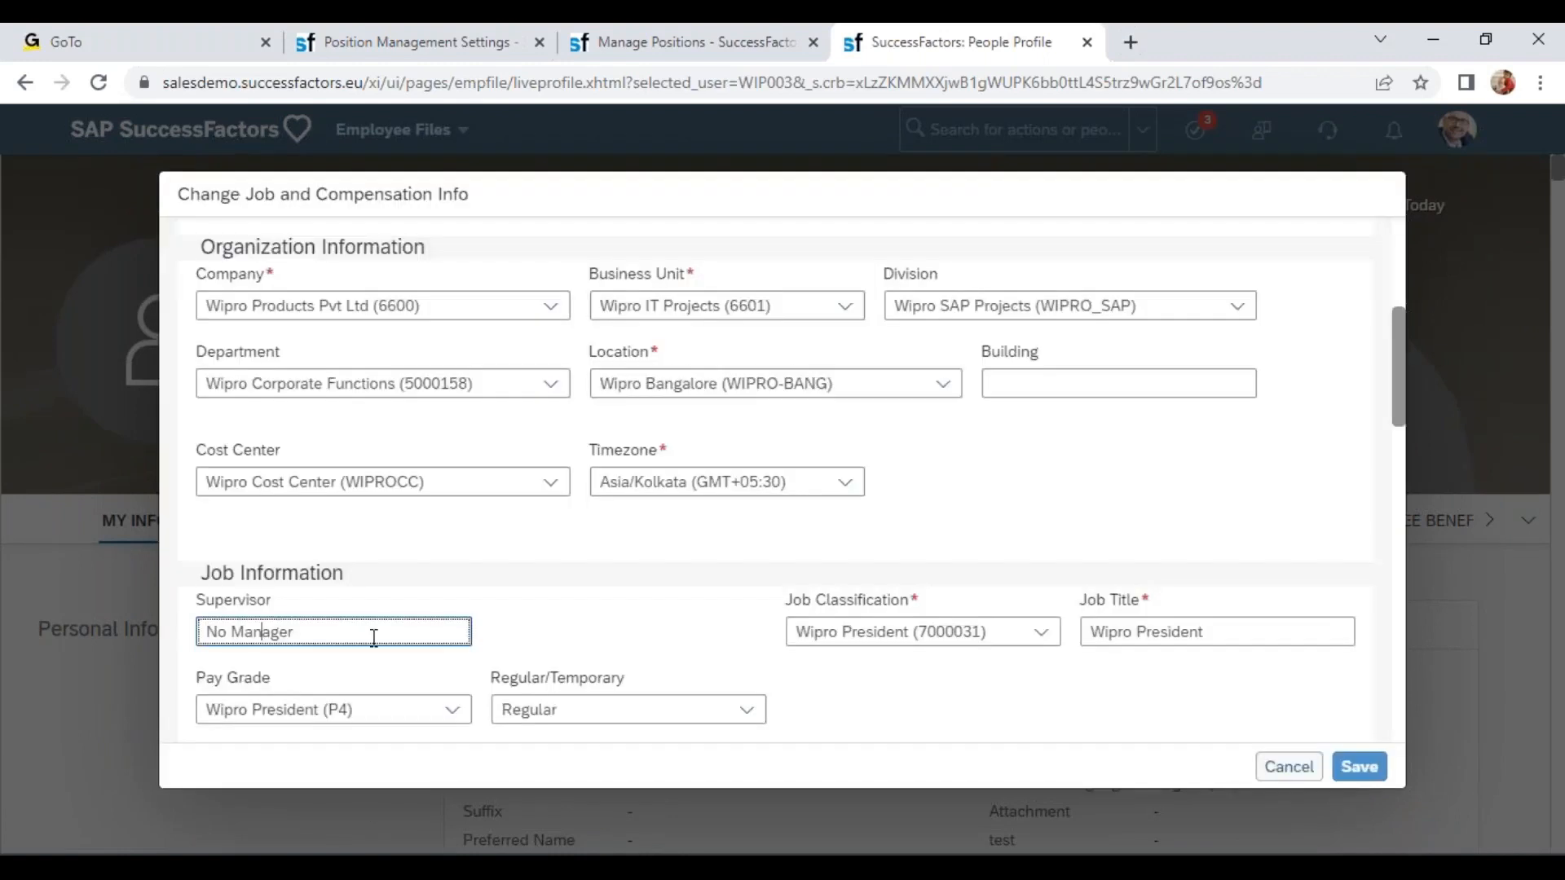
pyautogui.tripleClick(352, 637)
pyautogui.write('wipro')
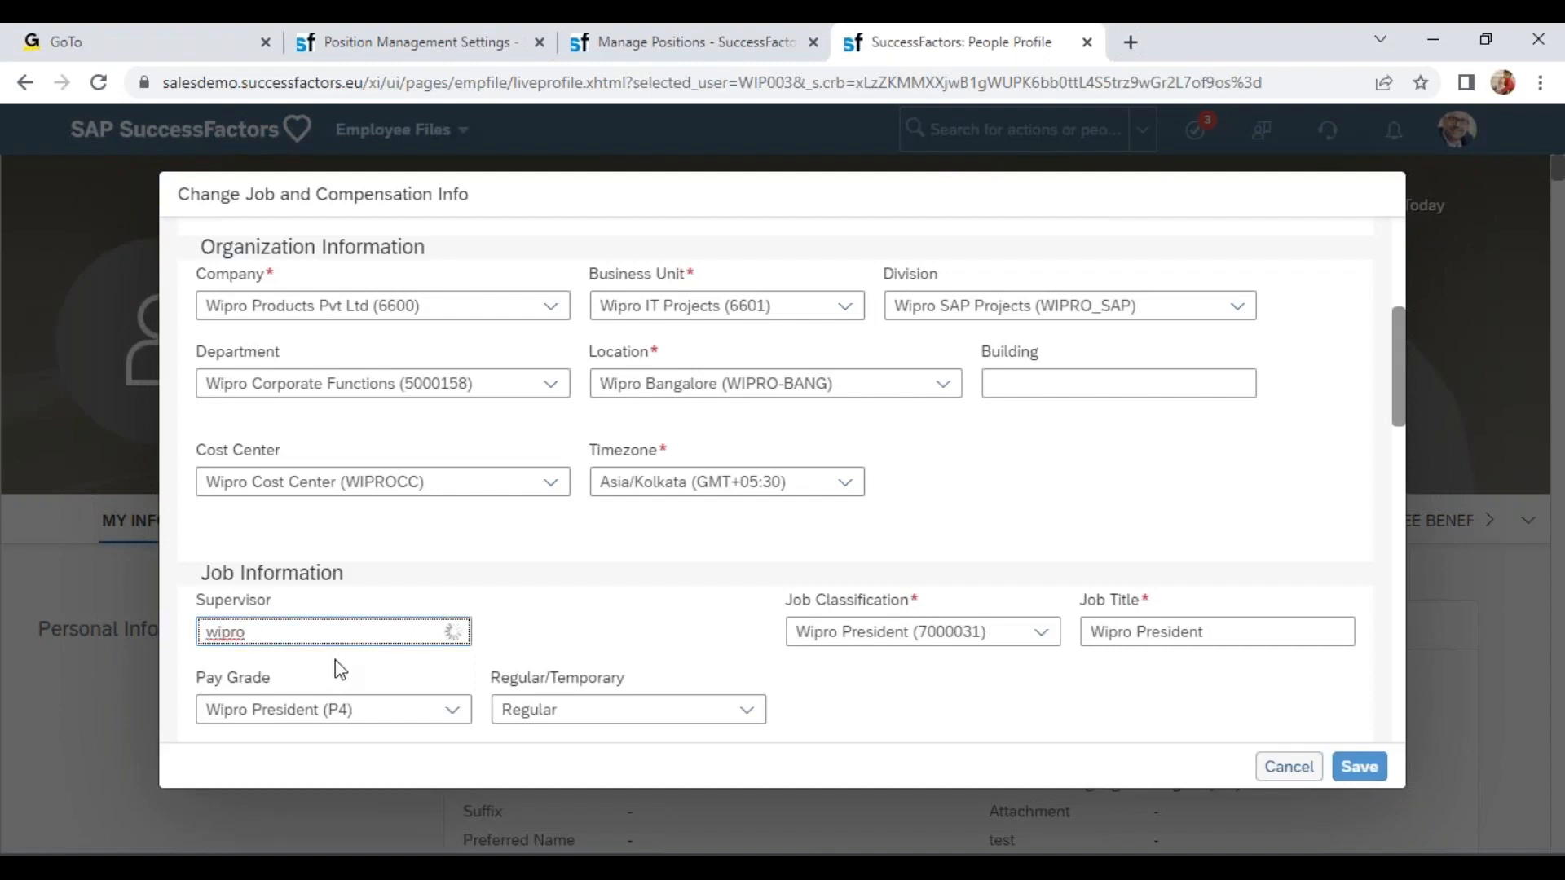
pyautogui.click(343, 691)
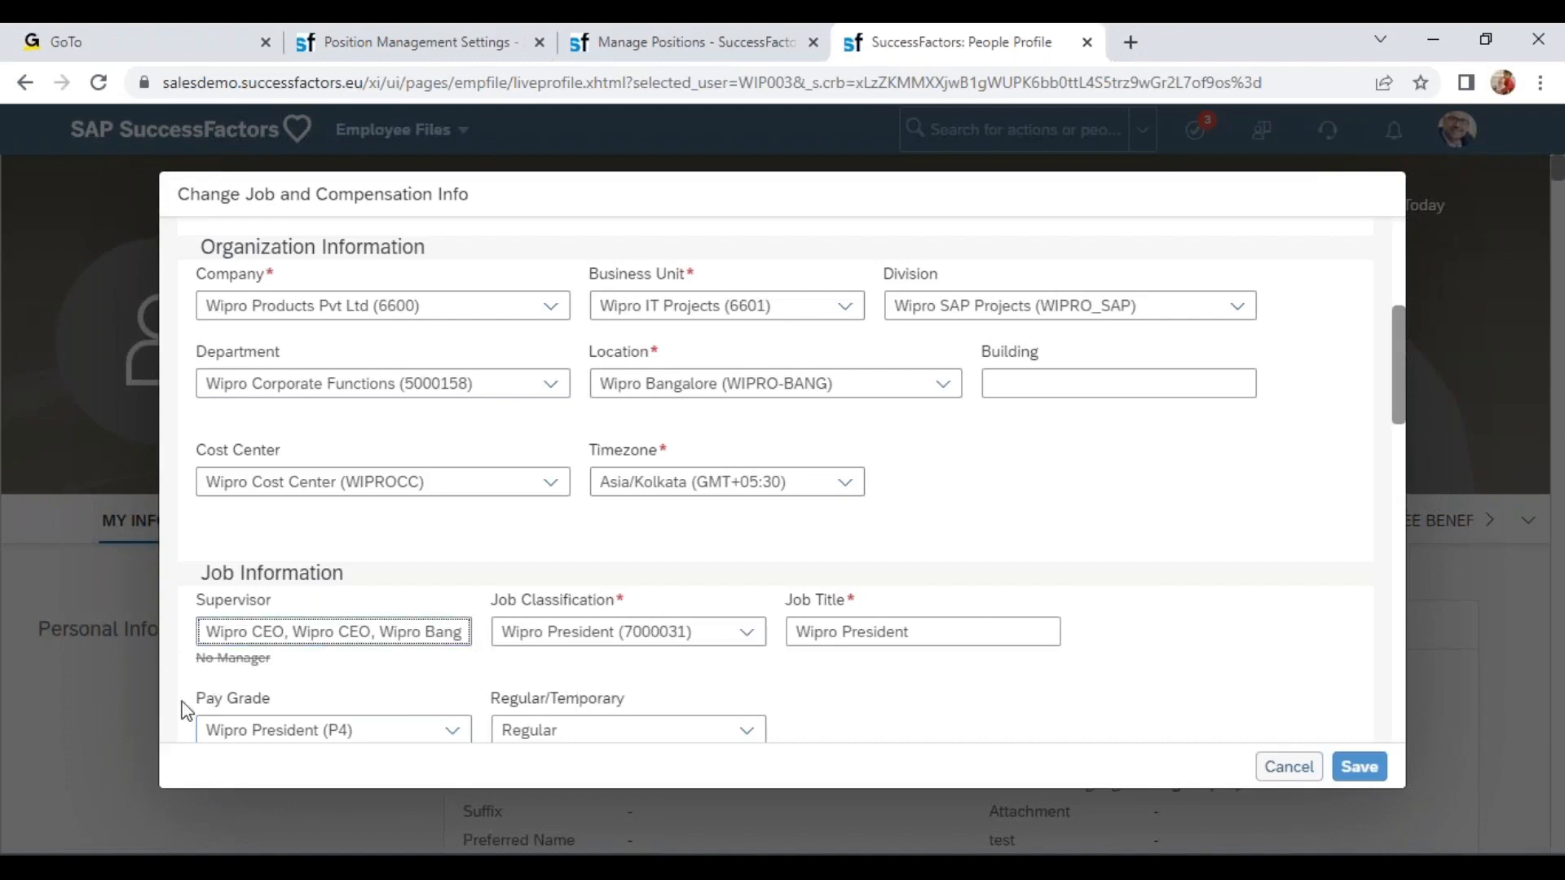
pyautogui.doubleClick(305, 634)
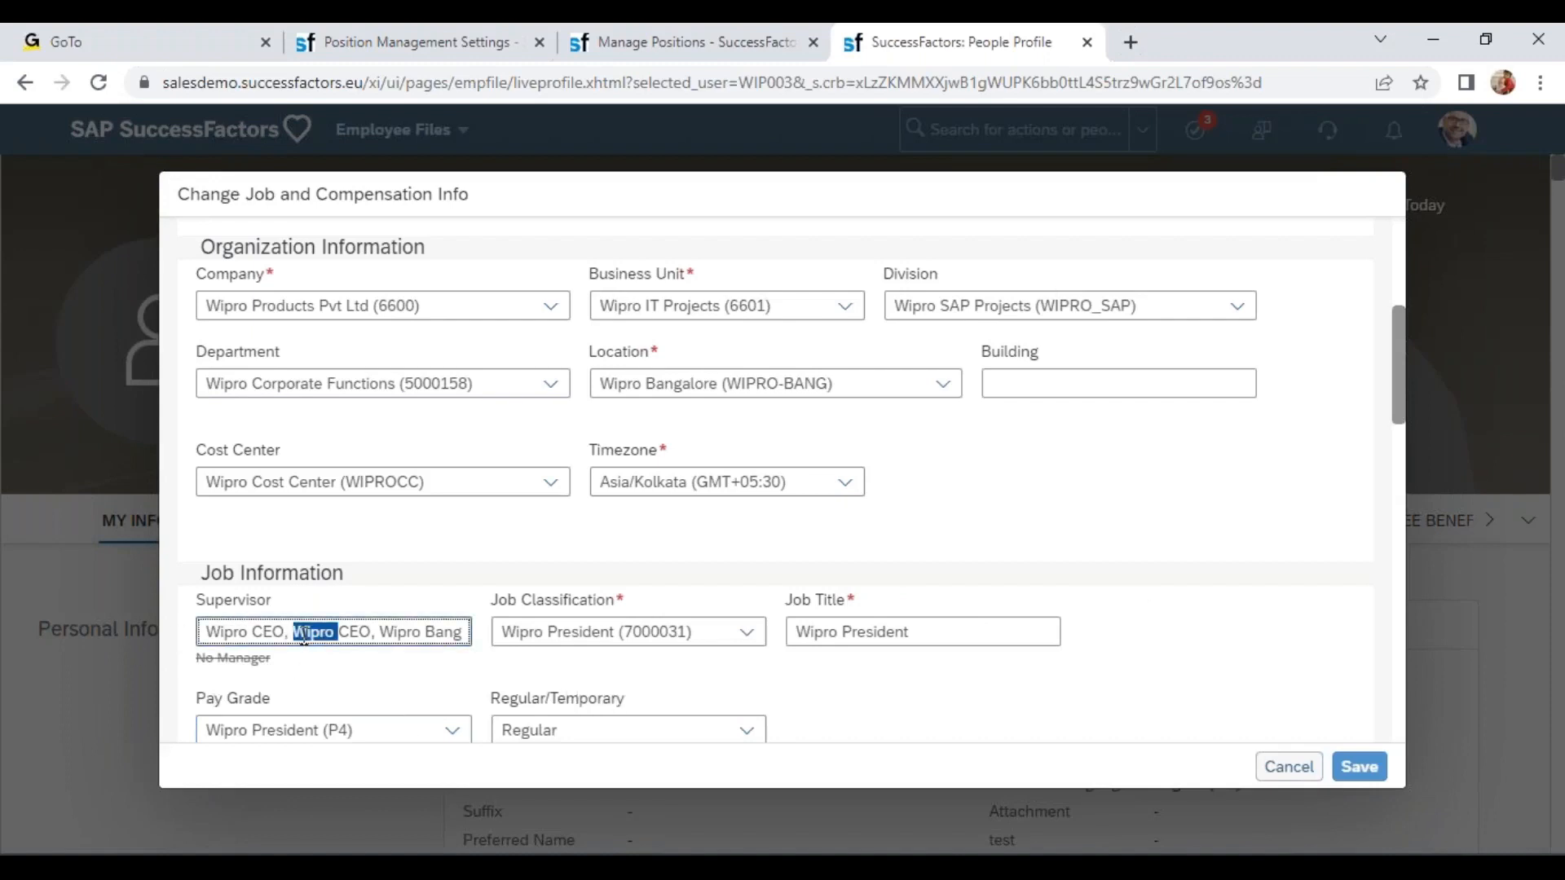
pyautogui.scroll(3, 645, 534)
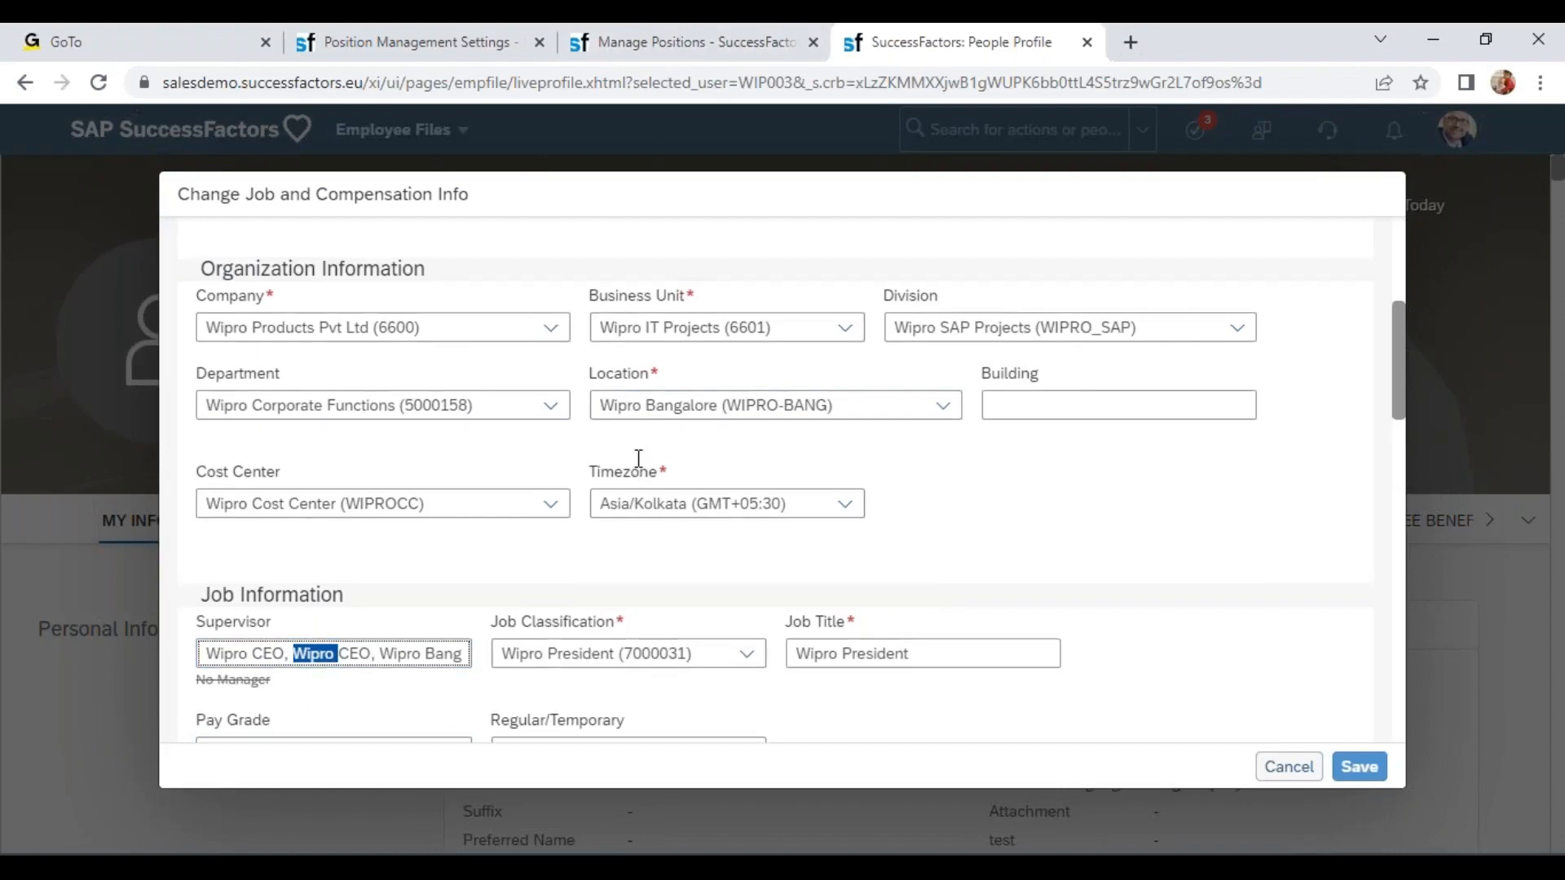
# Open position WIPRO003 in Manage Positions.
pyautogui.click(666, 32)
pyautogui.scroll(8, 894, 415)
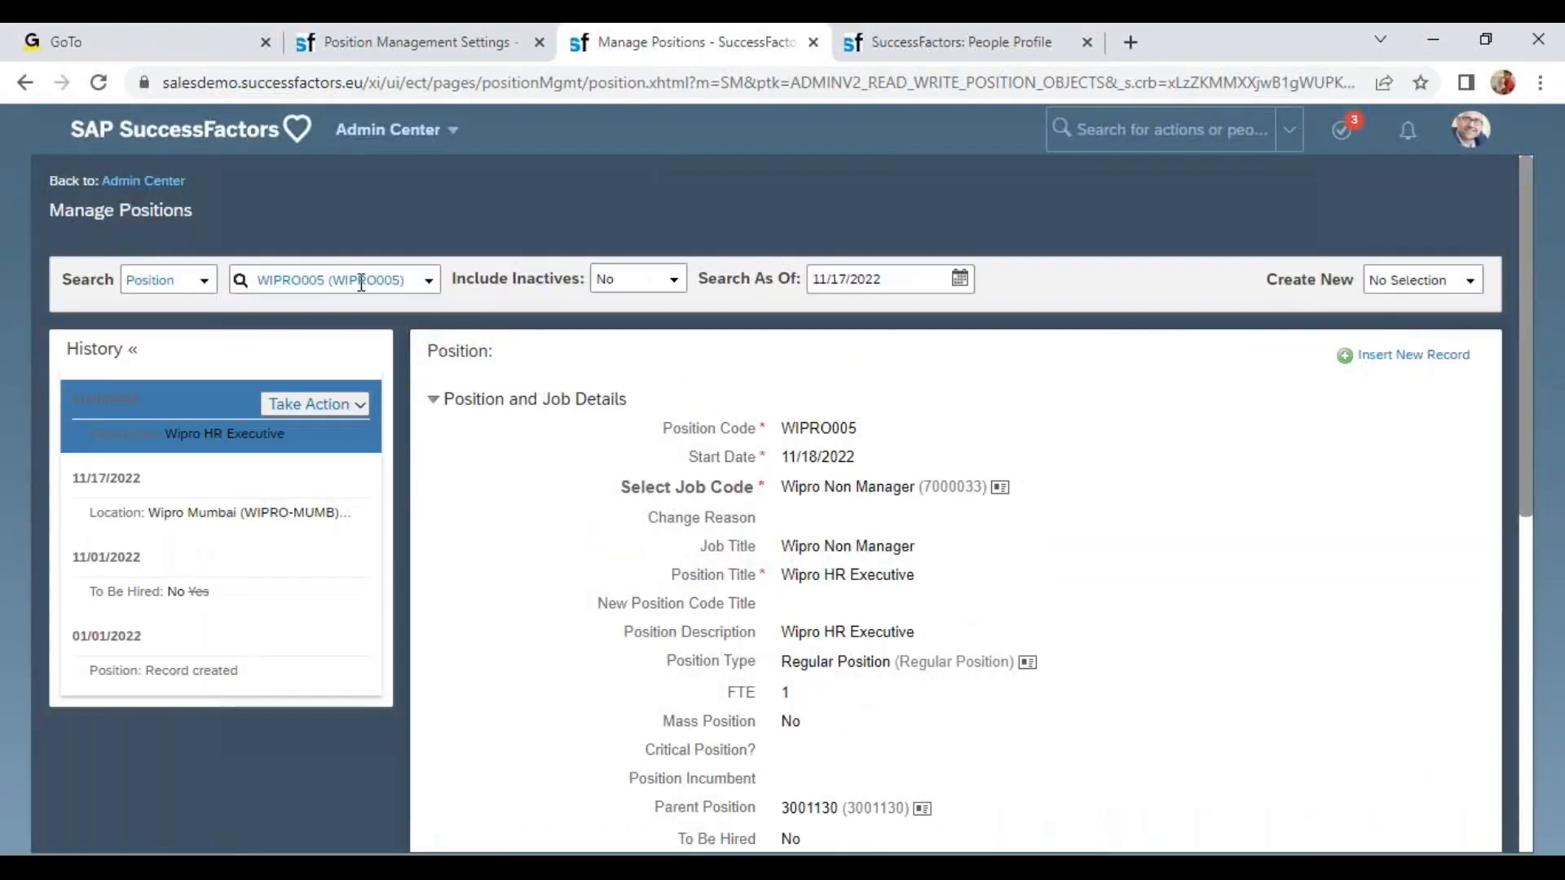
pyautogui.click(359, 281)
pyautogui.write('wipro')
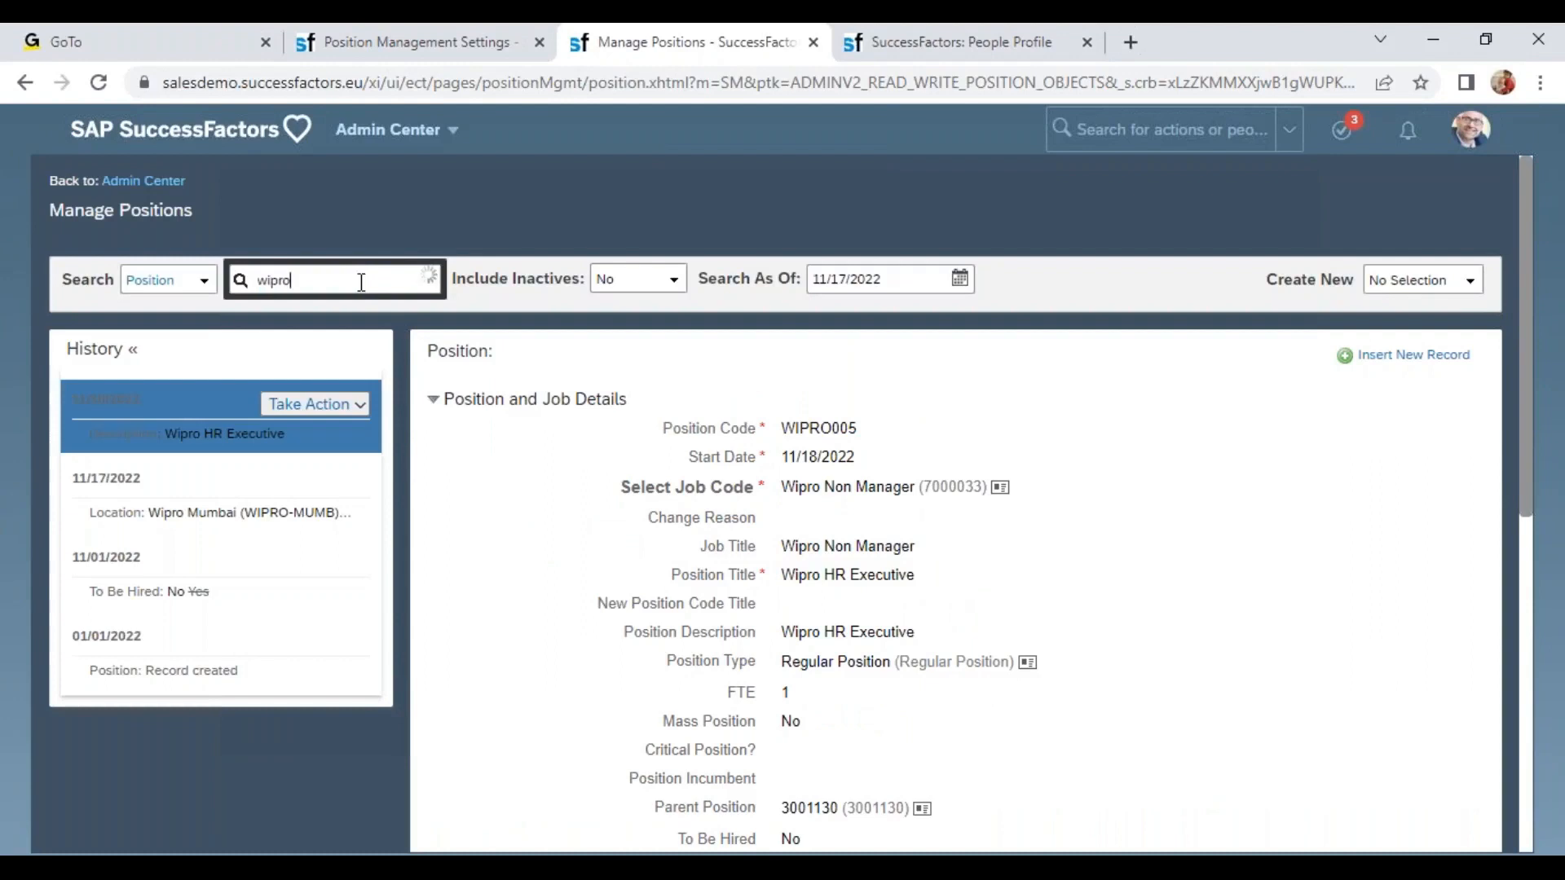
pyautogui.write('003')
pyautogui.click(350, 320)
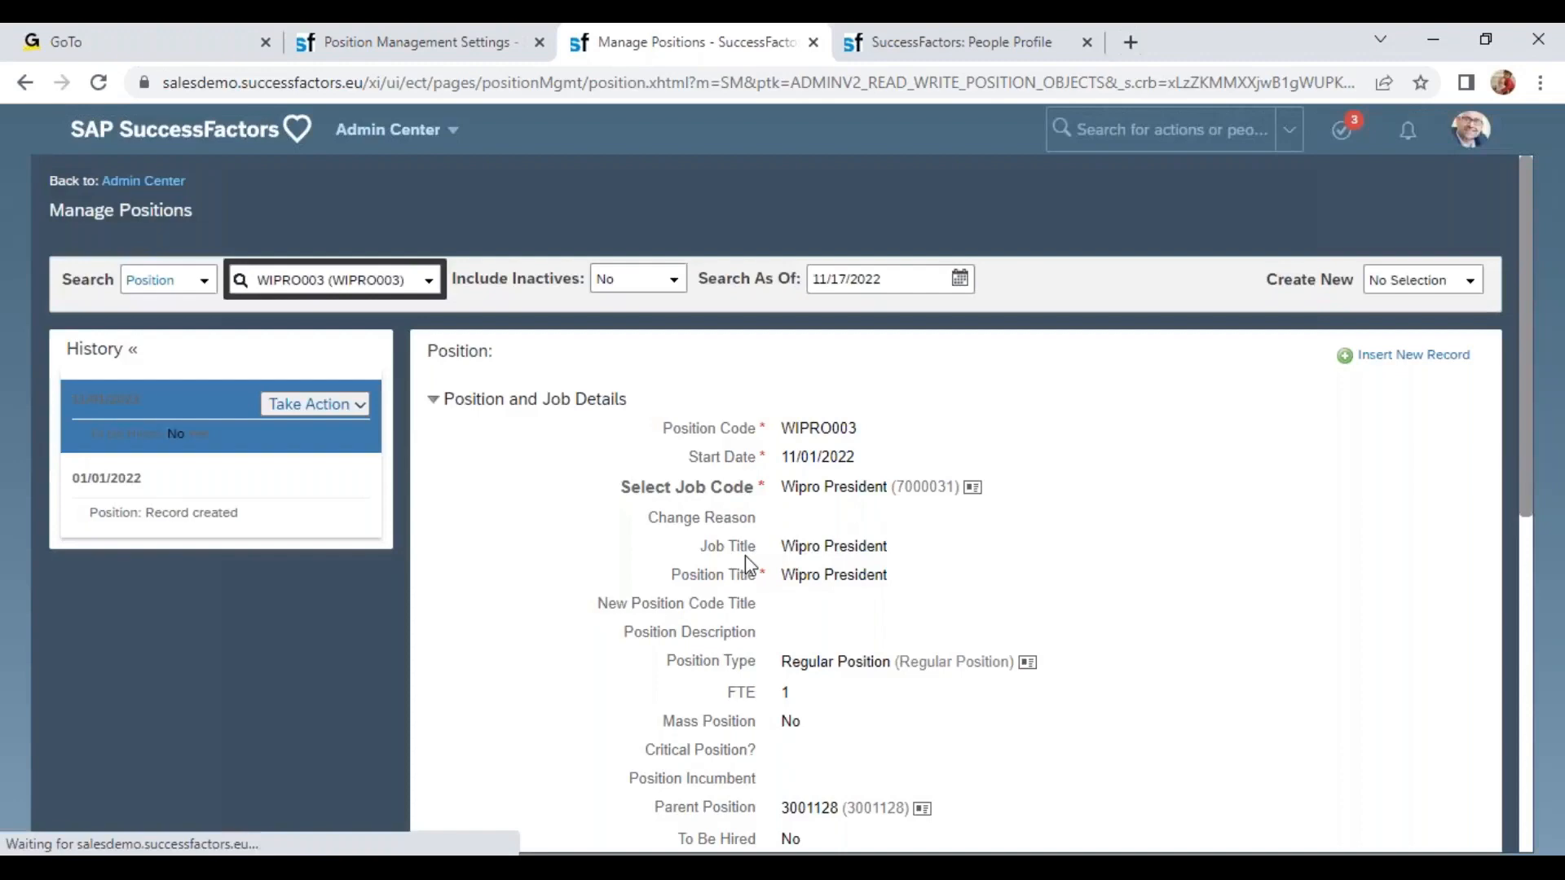
# Copy the parent position code 3001128 into the position search and return to the job change dialog.
pyautogui.scroll(-5, 745, 554)
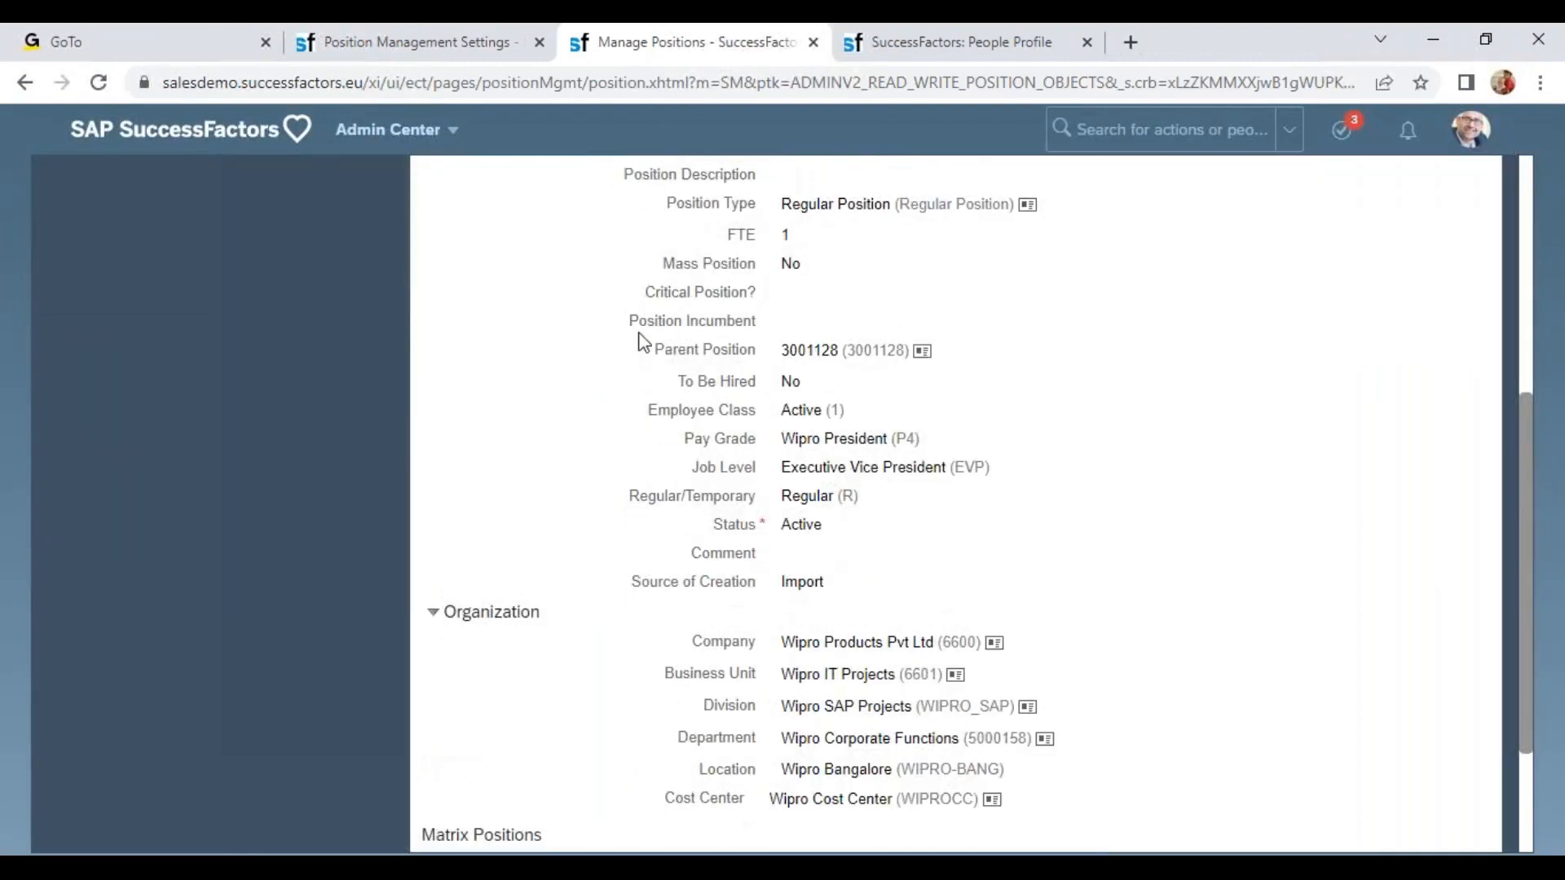
pyautogui.moveTo(666, 330); pyautogui.dragTo(794, 352)
pyautogui.doubleClick(825, 349)
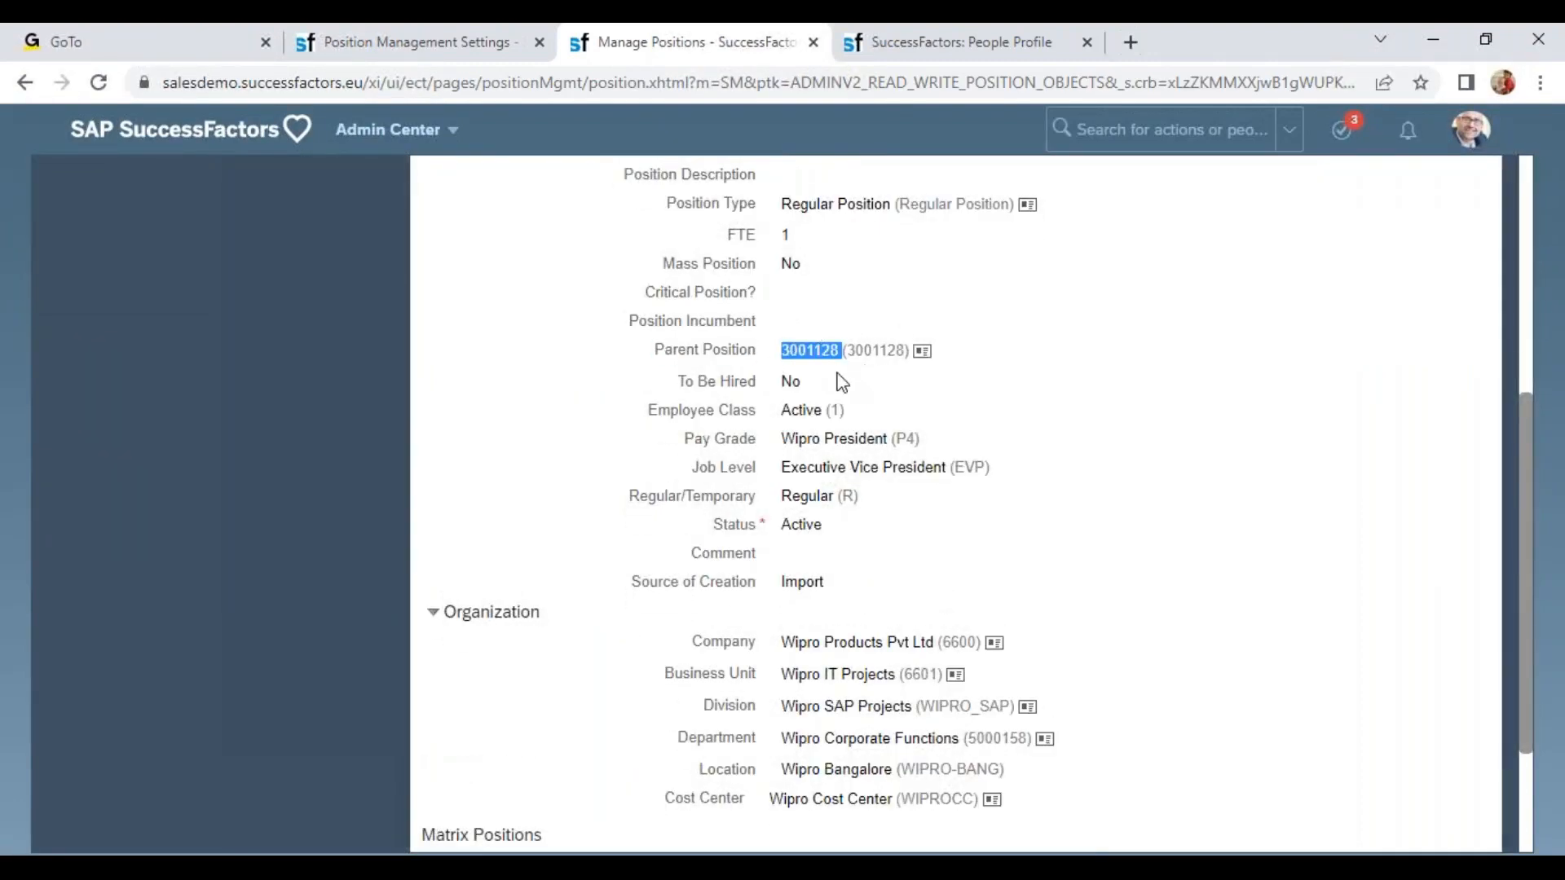
pyautogui.hotkey('ctrl', 'c')
pyautogui.scroll(5, 1033, 428)
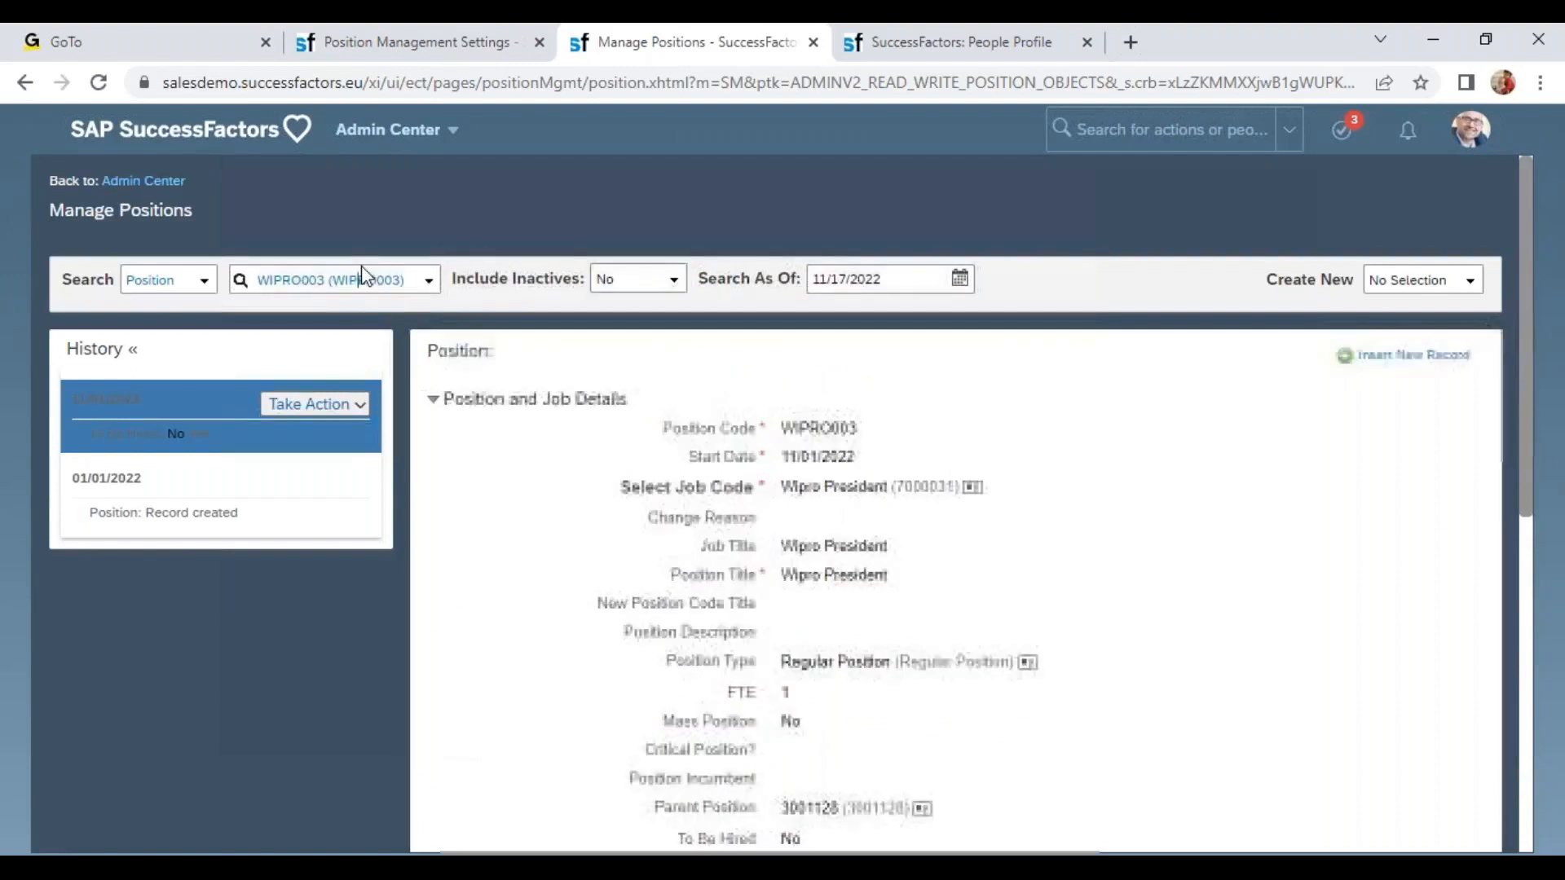
pyautogui.tripleClick(397, 287)
pyautogui.hotkey('ctrl', 'v')
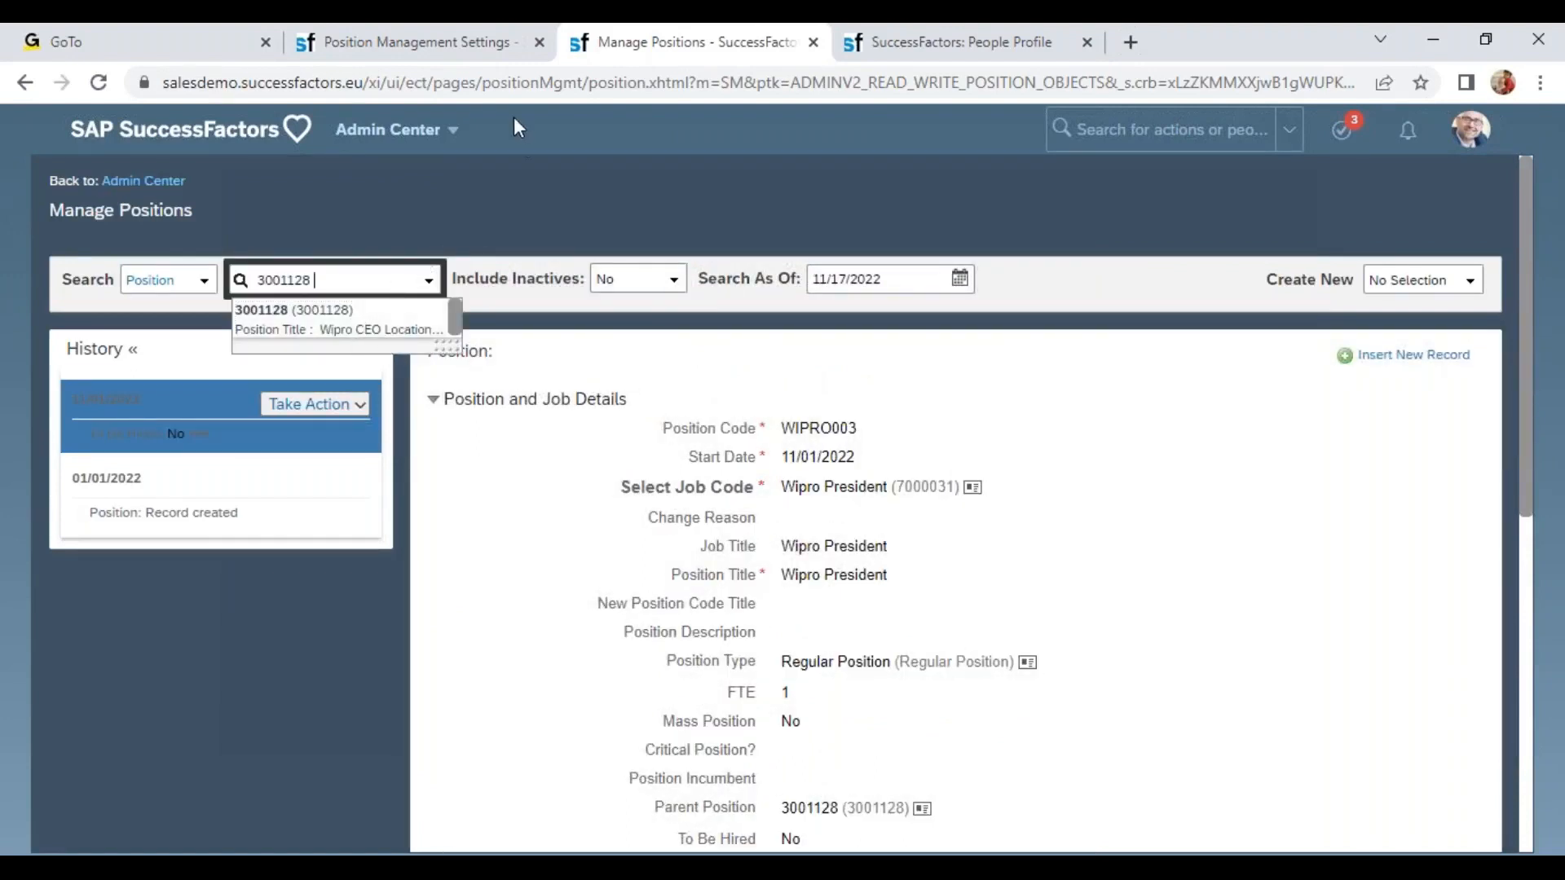
pyautogui.click(483, 45)
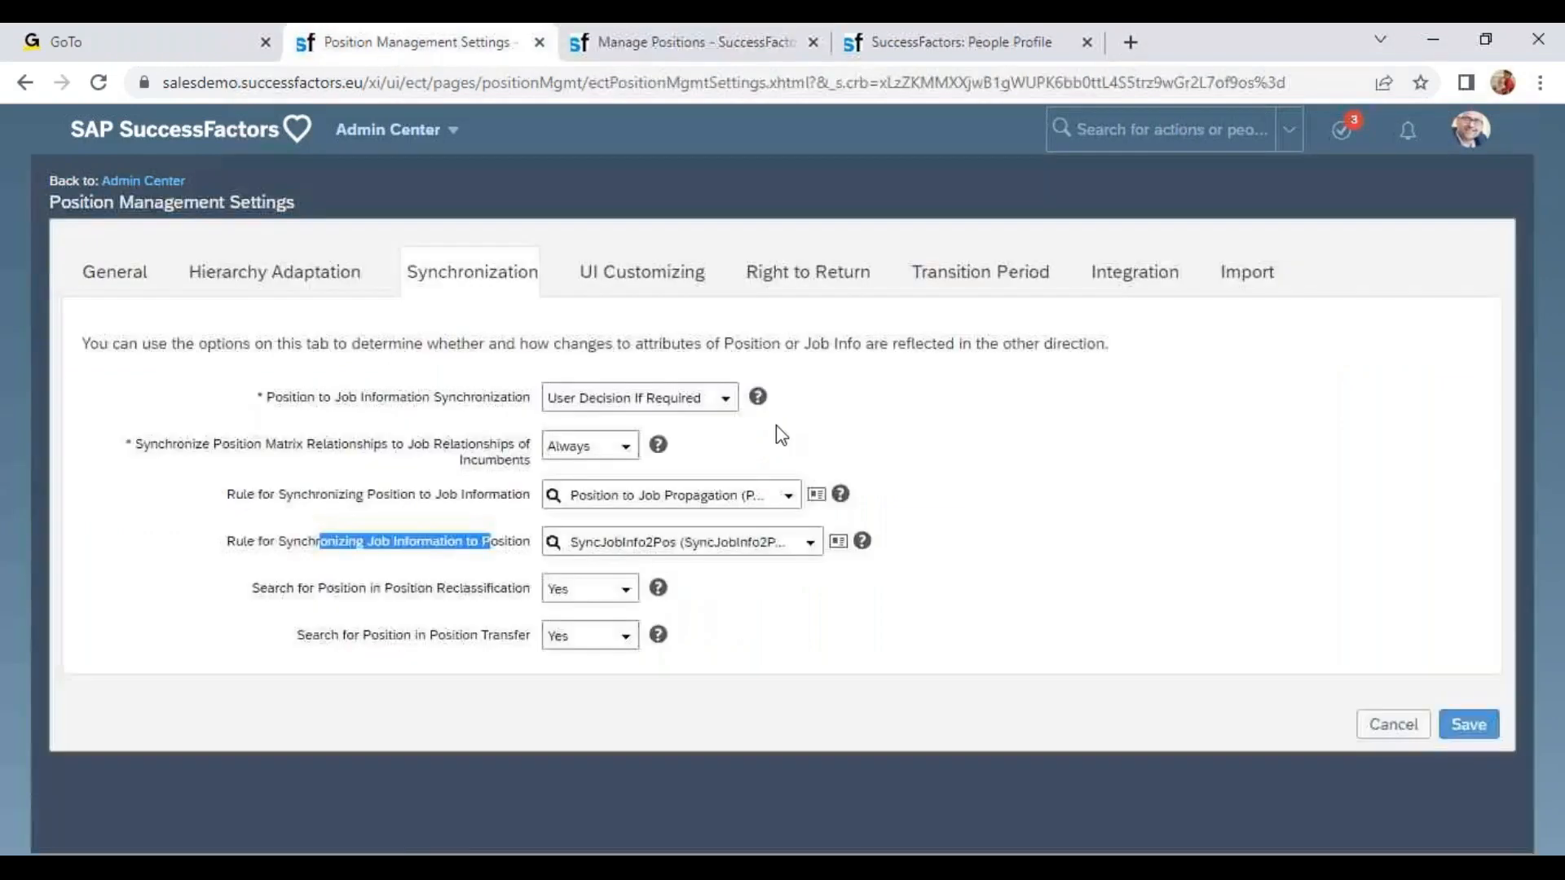
pyautogui.click(904, 49)
# Replace the supervisor with the President BestRun EMEA employee.
pyautogui.click(316, 404)
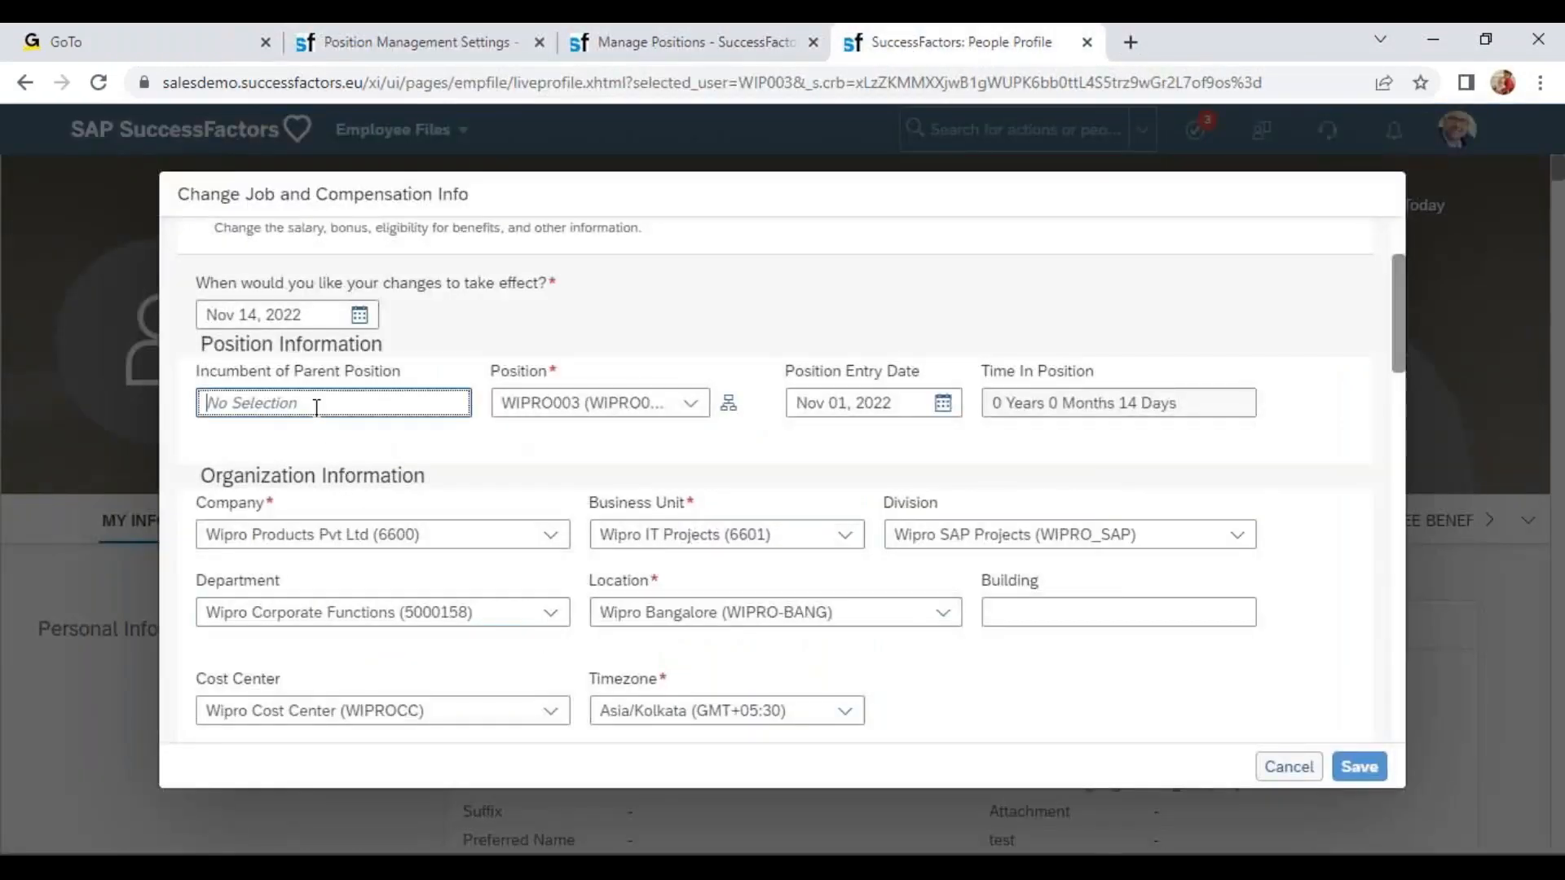
pyautogui.scroll(-3, 395, 586)
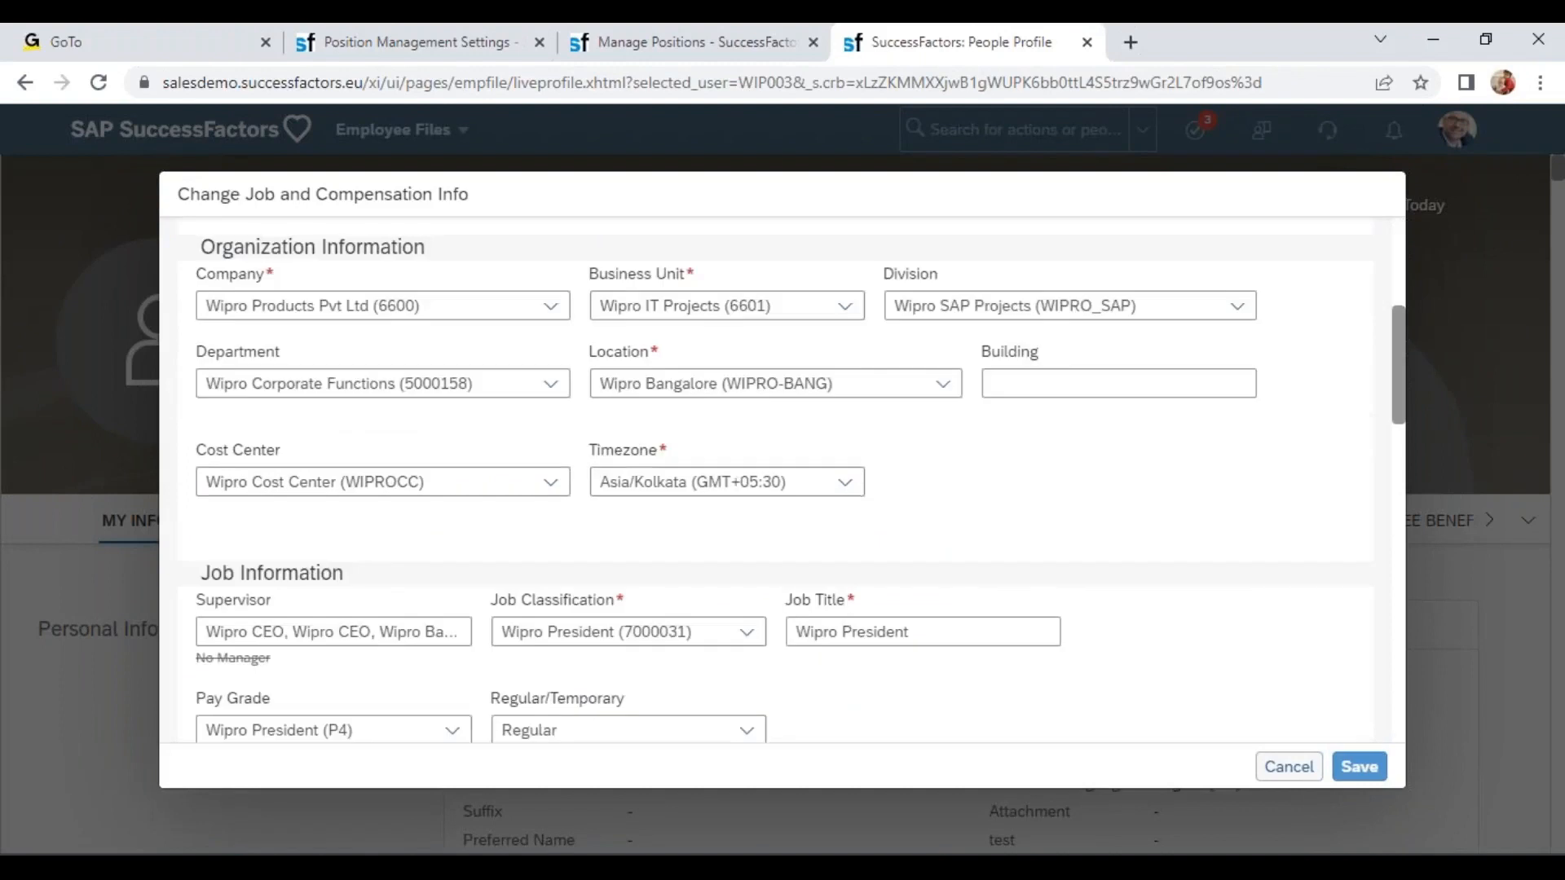
pyautogui.click(305, 638)
pyautogui.write('laurent')
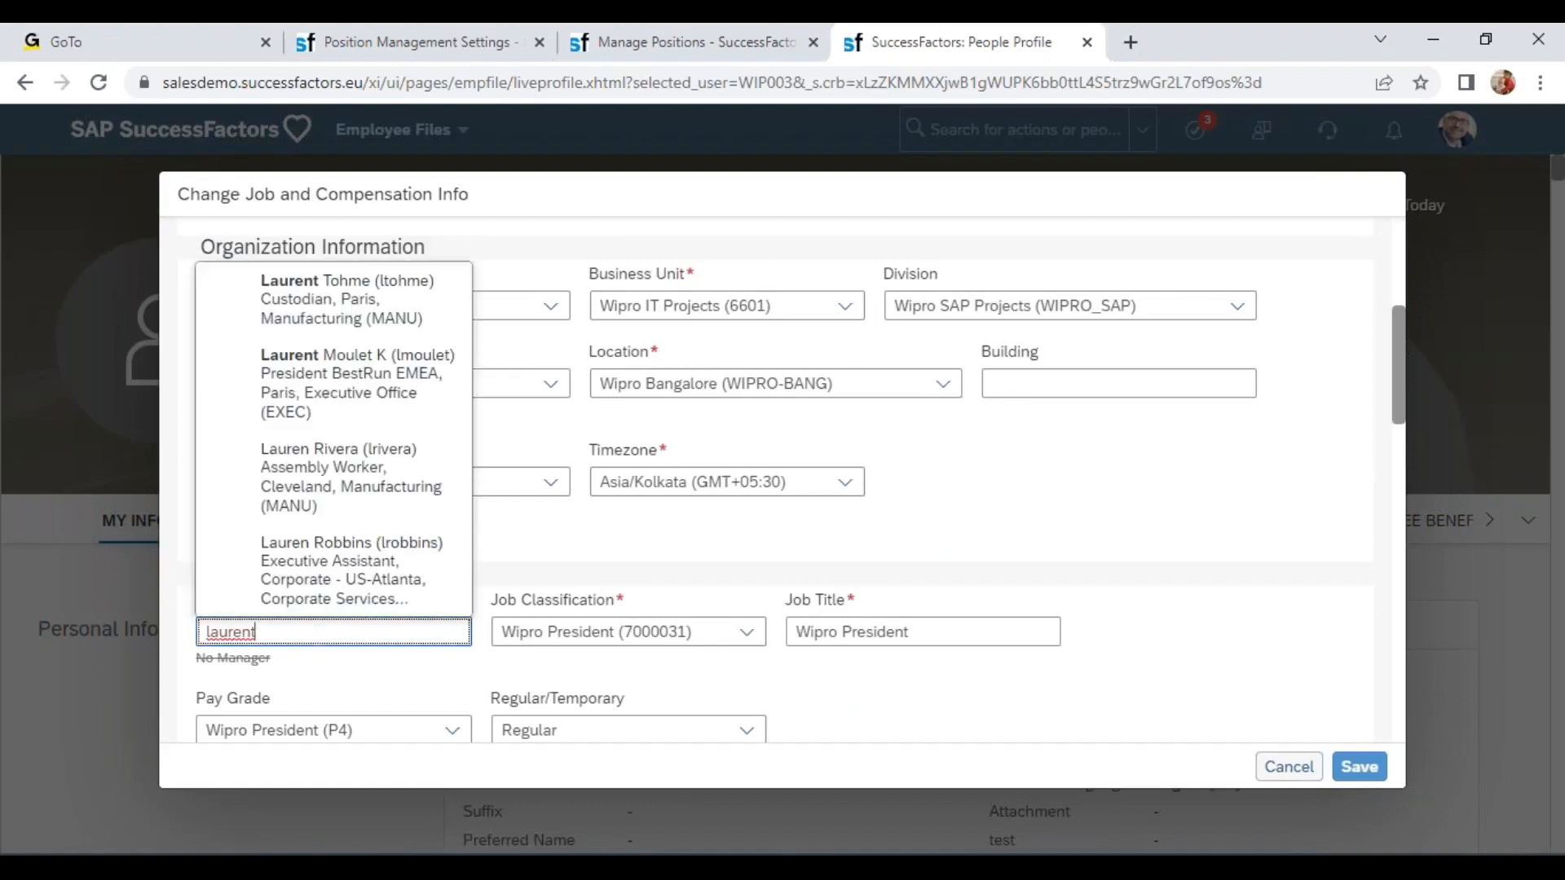
pyautogui.click(429, 407)
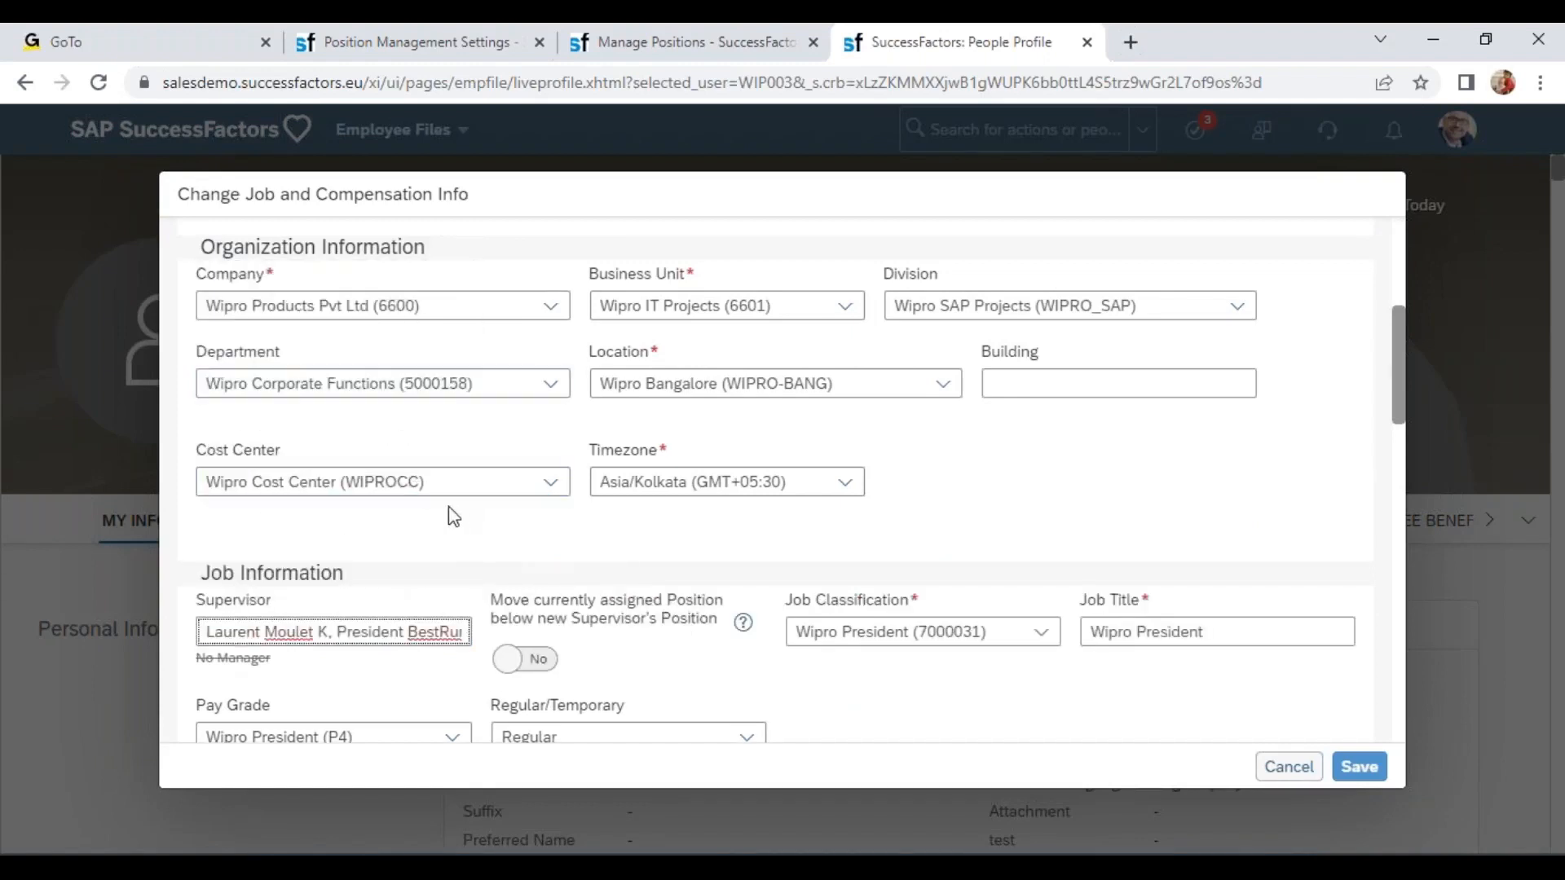
pyautogui.moveTo(489, 600); pyautogui.dragTo(718, 624)
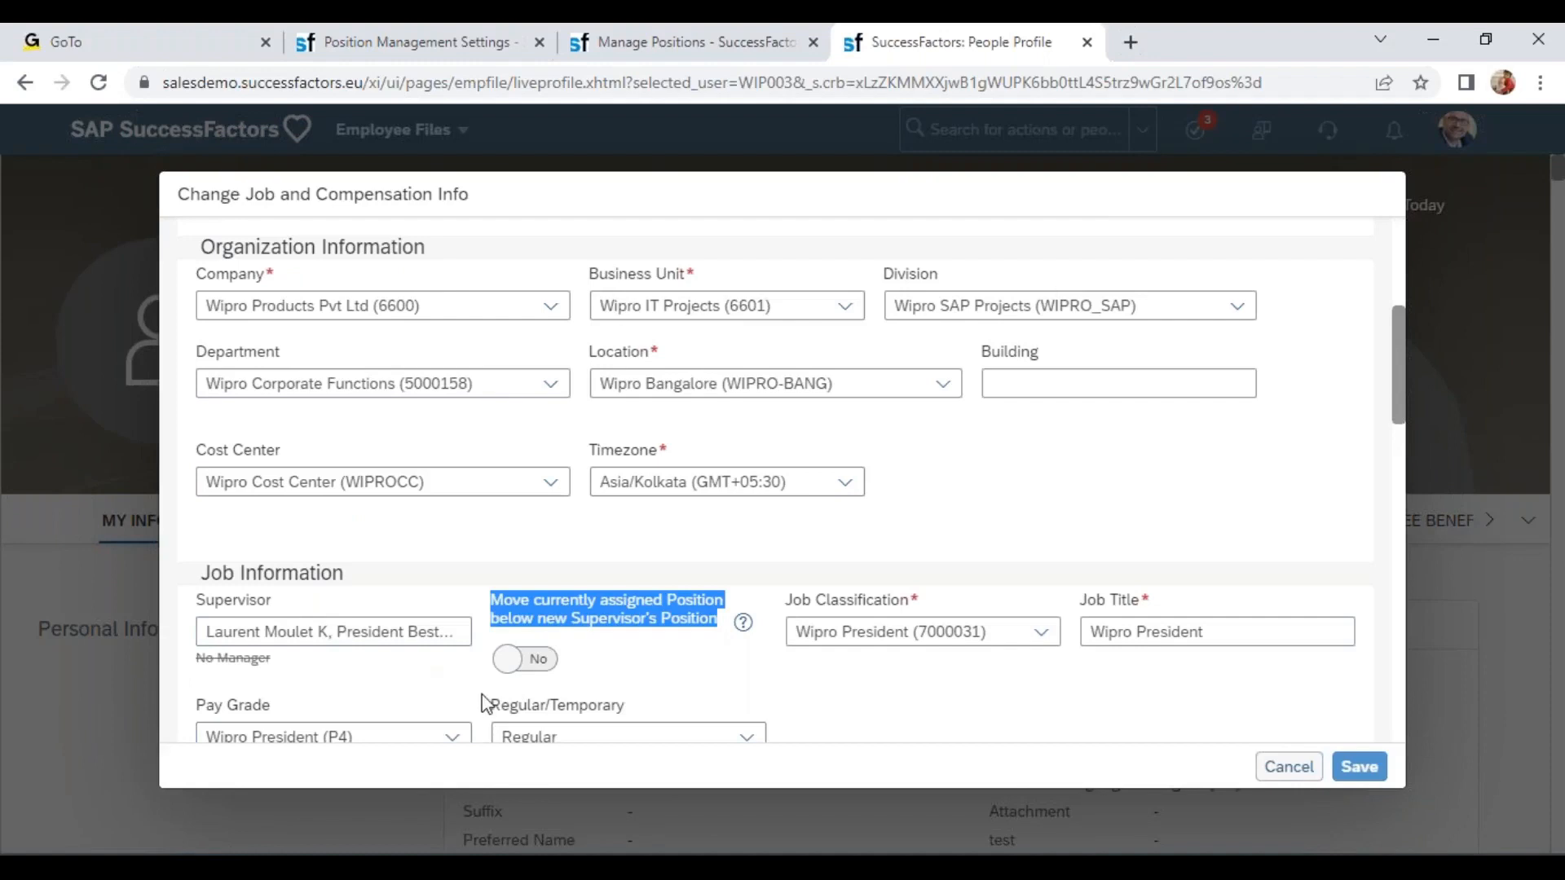
pyautogui.click(538, 657)
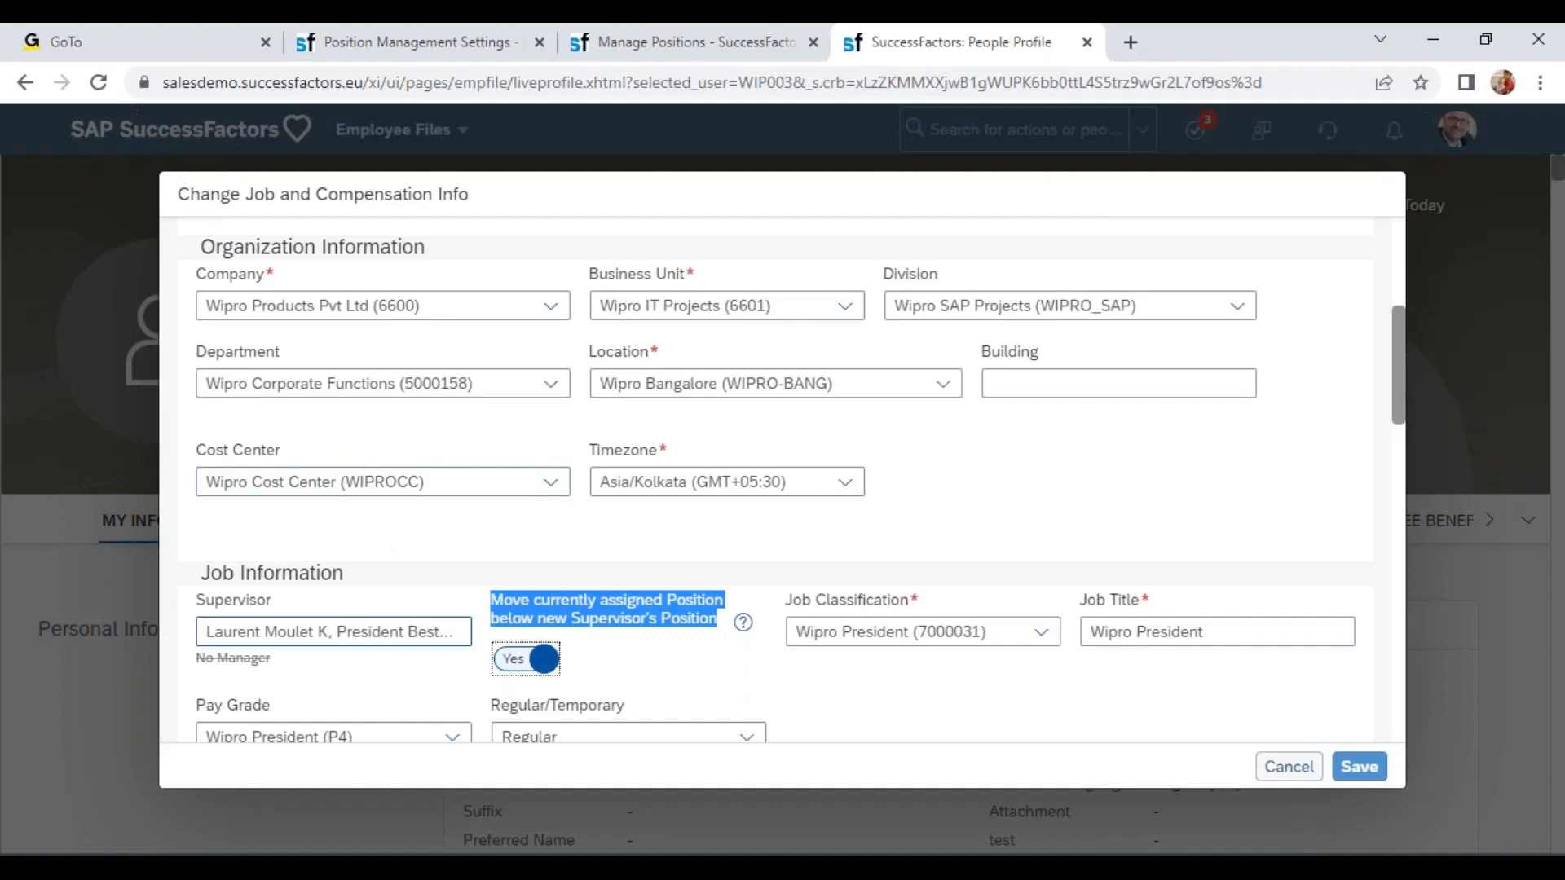
pyautogui.click(524, 658)
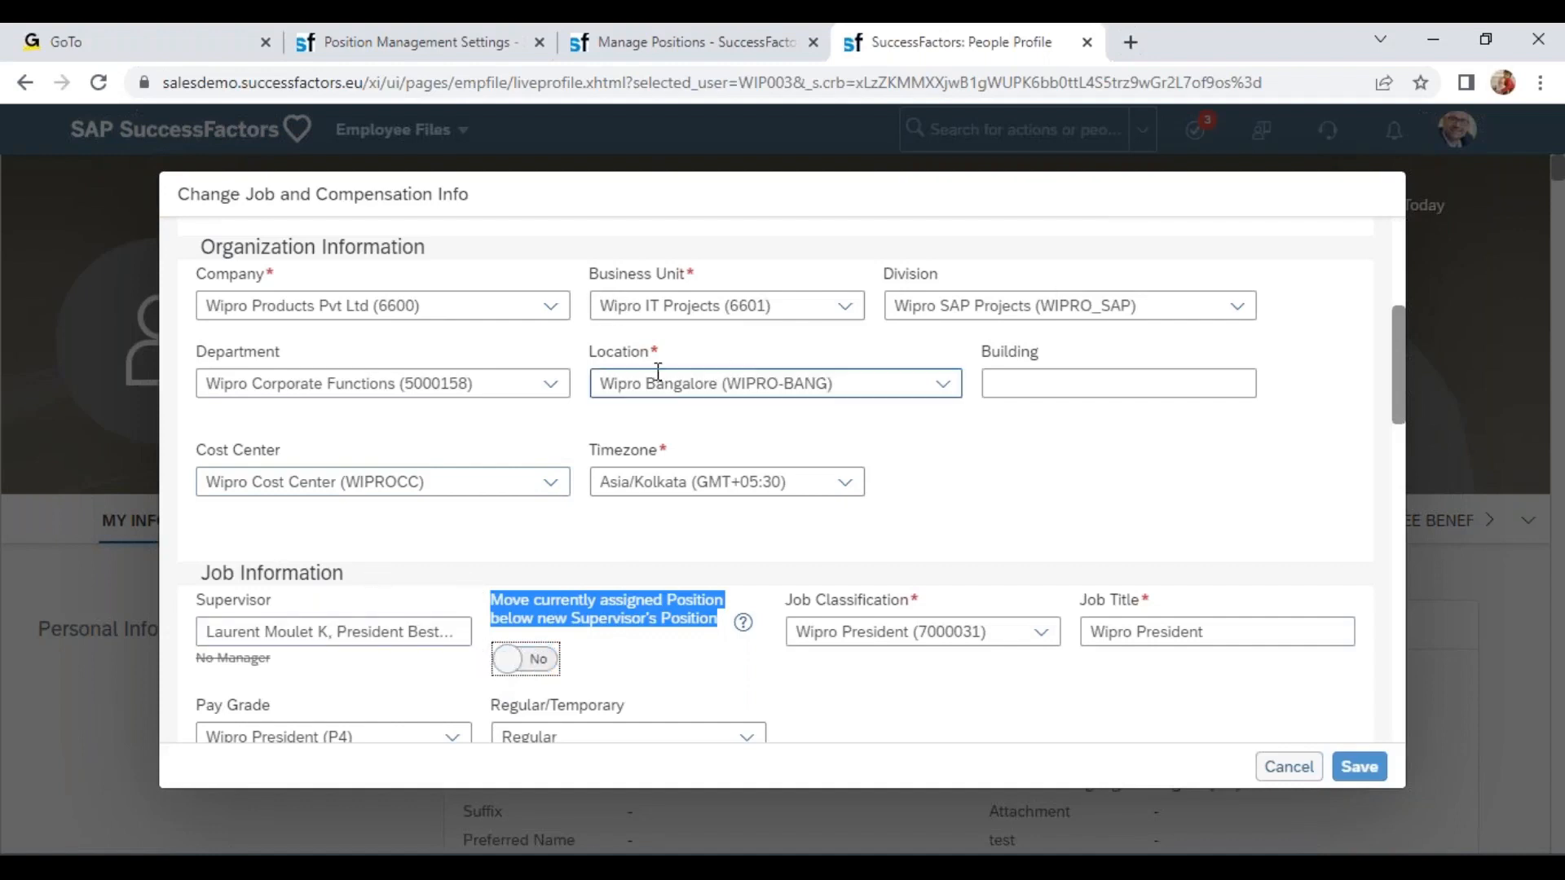
pyautogui.tripleClick(742, 385)
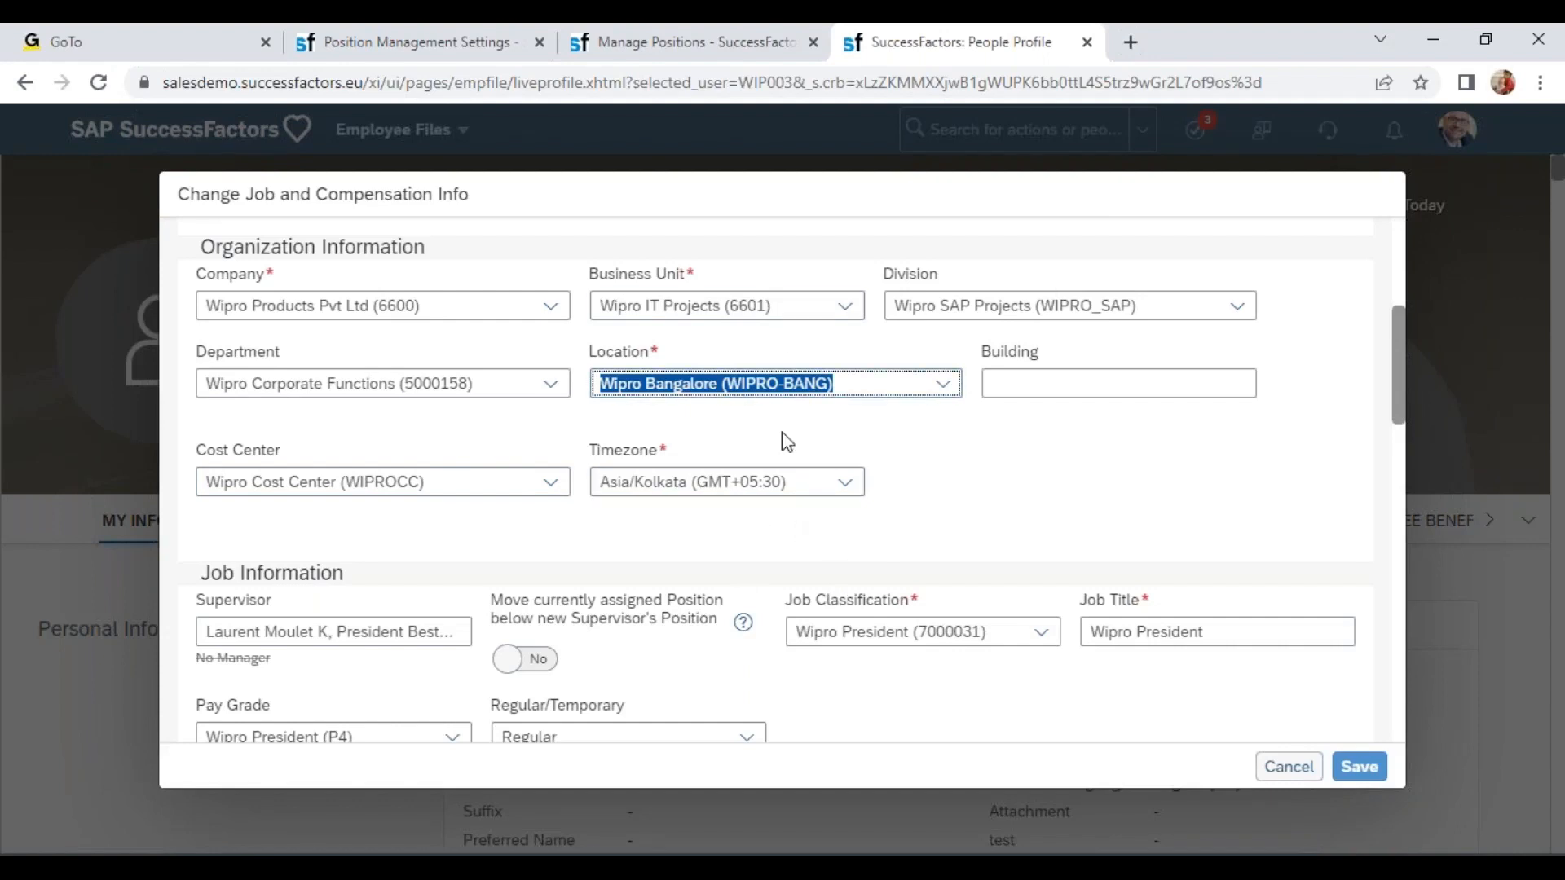
# Return to the Position Management Settings synchronization options and open the Position to Job Propagation rule.
pyautogui.click(682, 43)
pyautogui.click(464, 43)
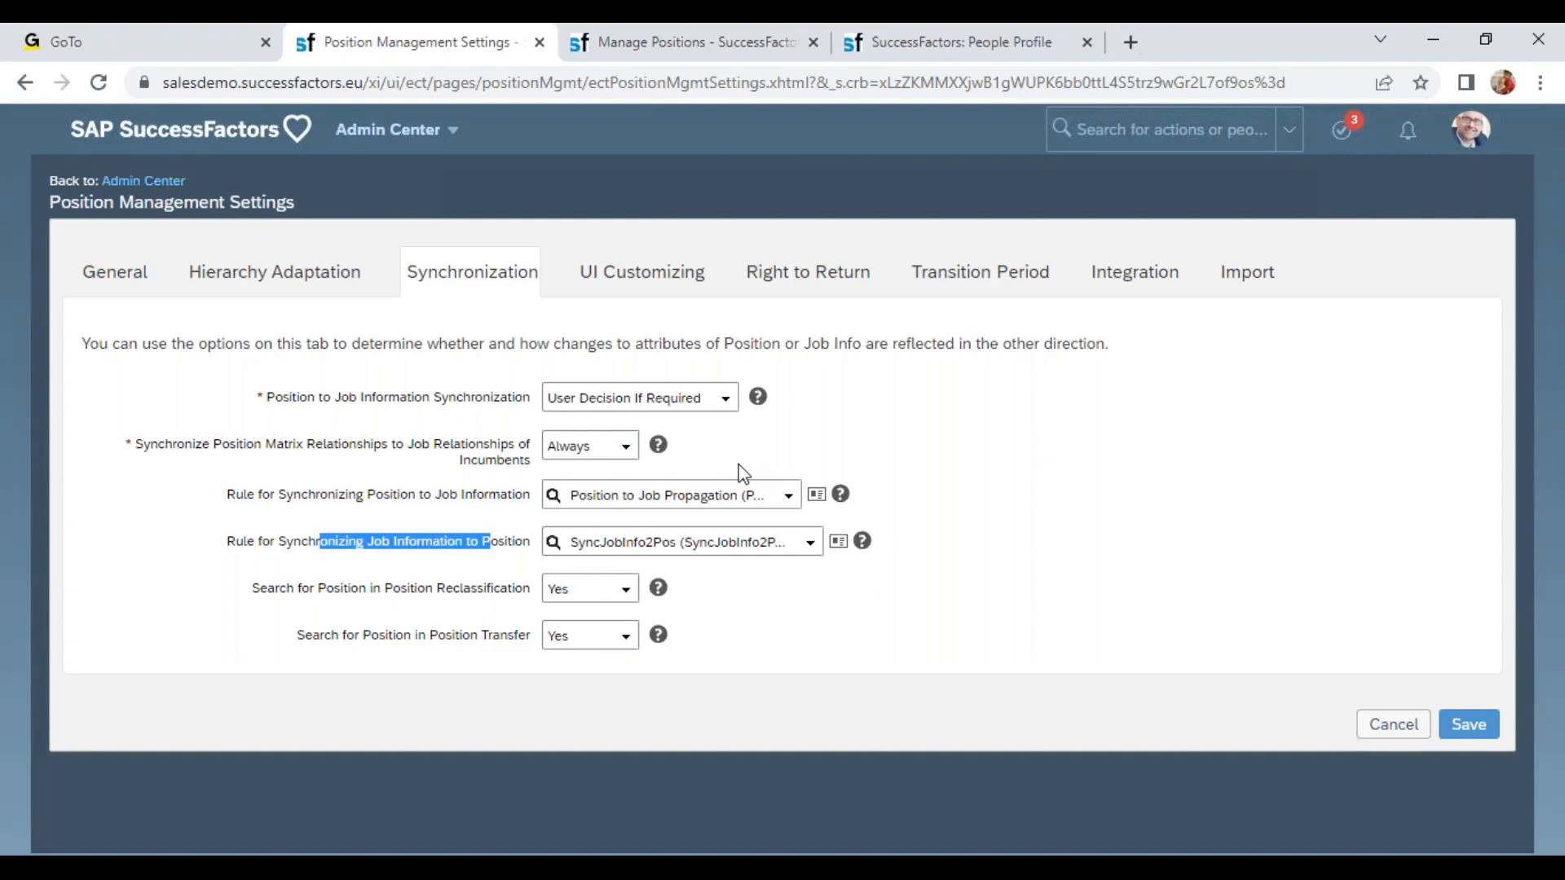
pyautogui.click(815, 495)
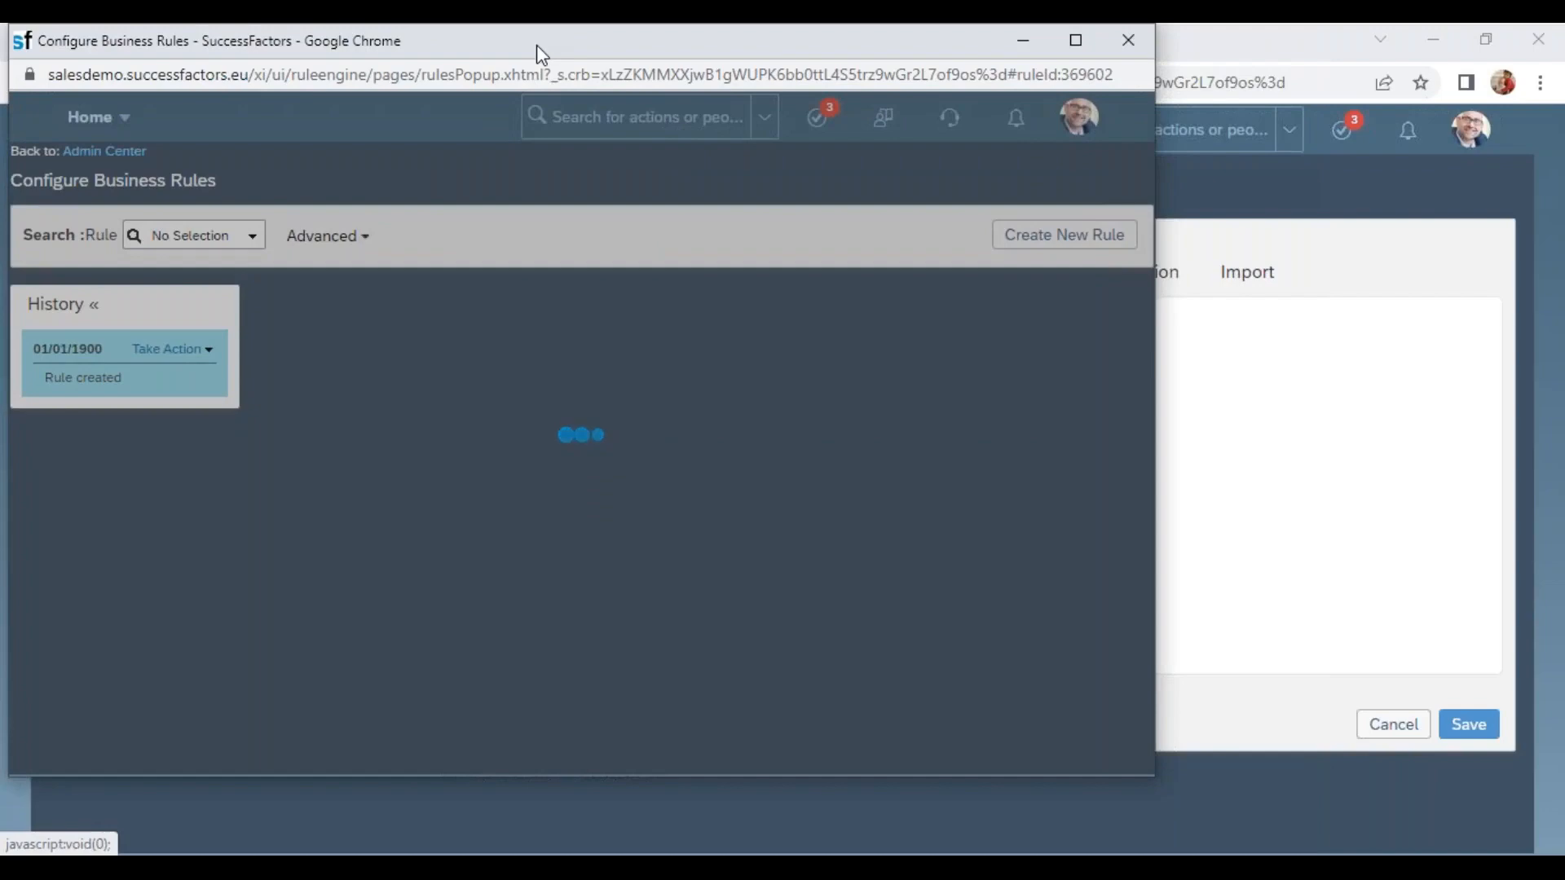
# Review the rule's condition and the Set actions mapping position fields onto job information fields.
pyautogui.doubleClick(542, 51)
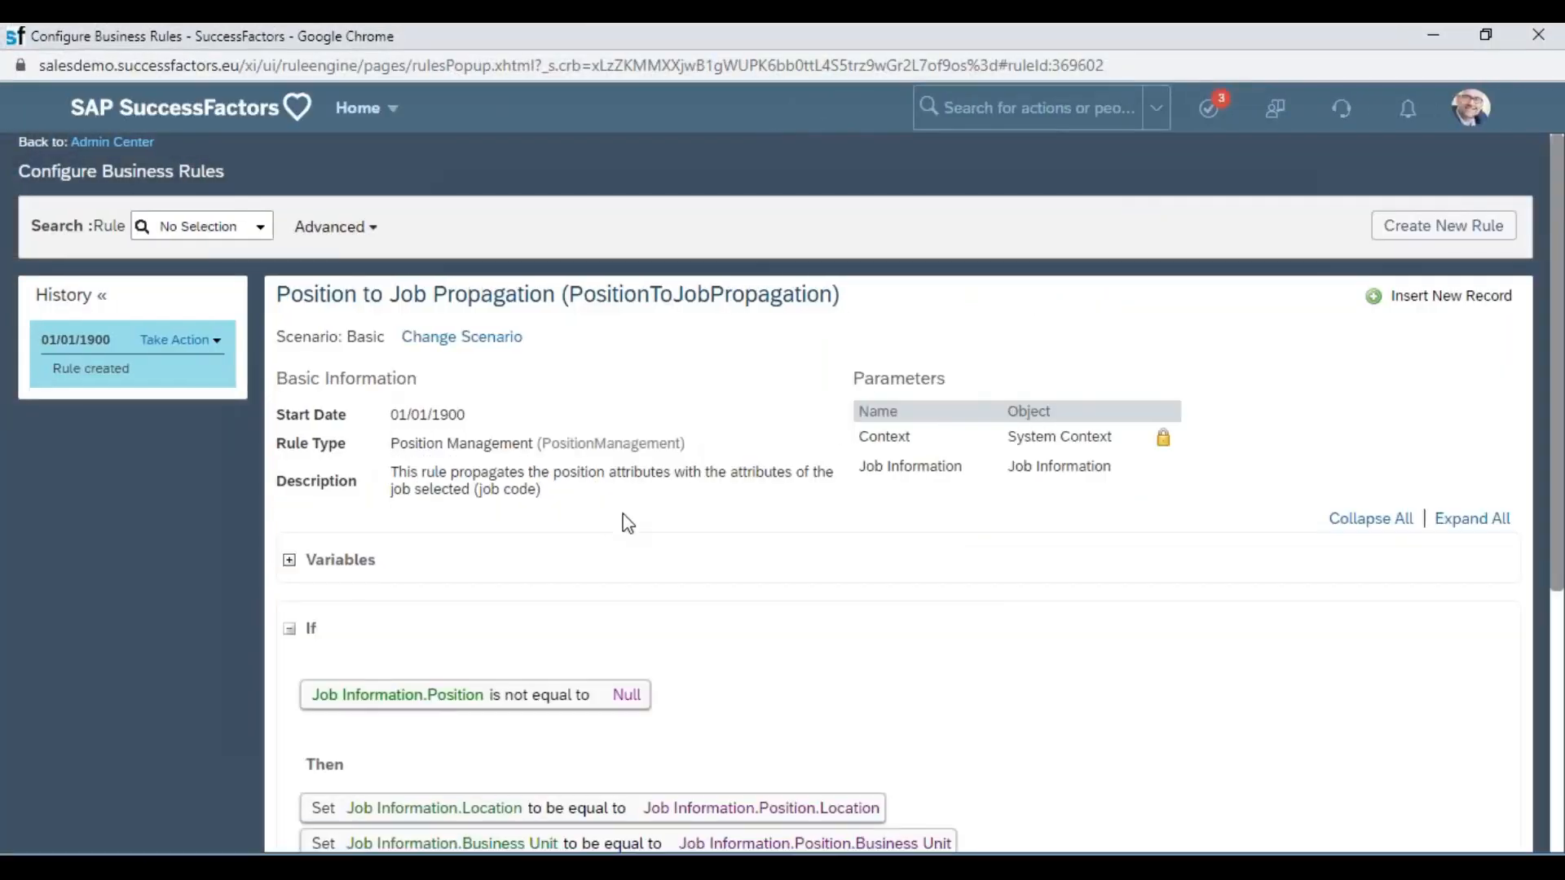
pyautogui.scroll(-5, 621, 524)
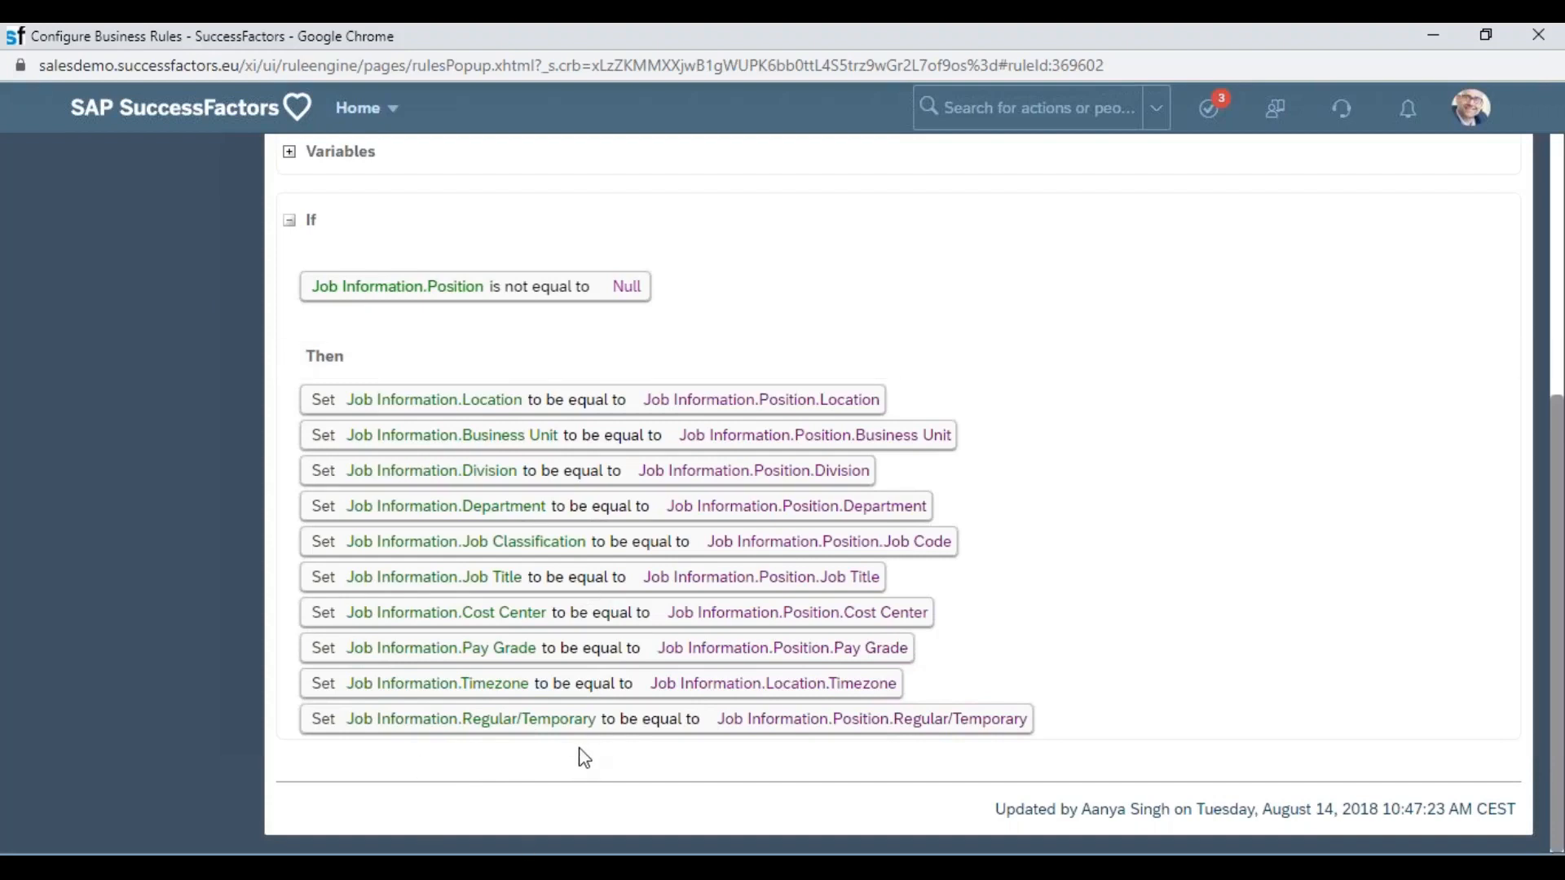
pyautogui.moveTo(349, 400); pyautogui.dragTo(527, 403)
pyautogui.click(523, 400)
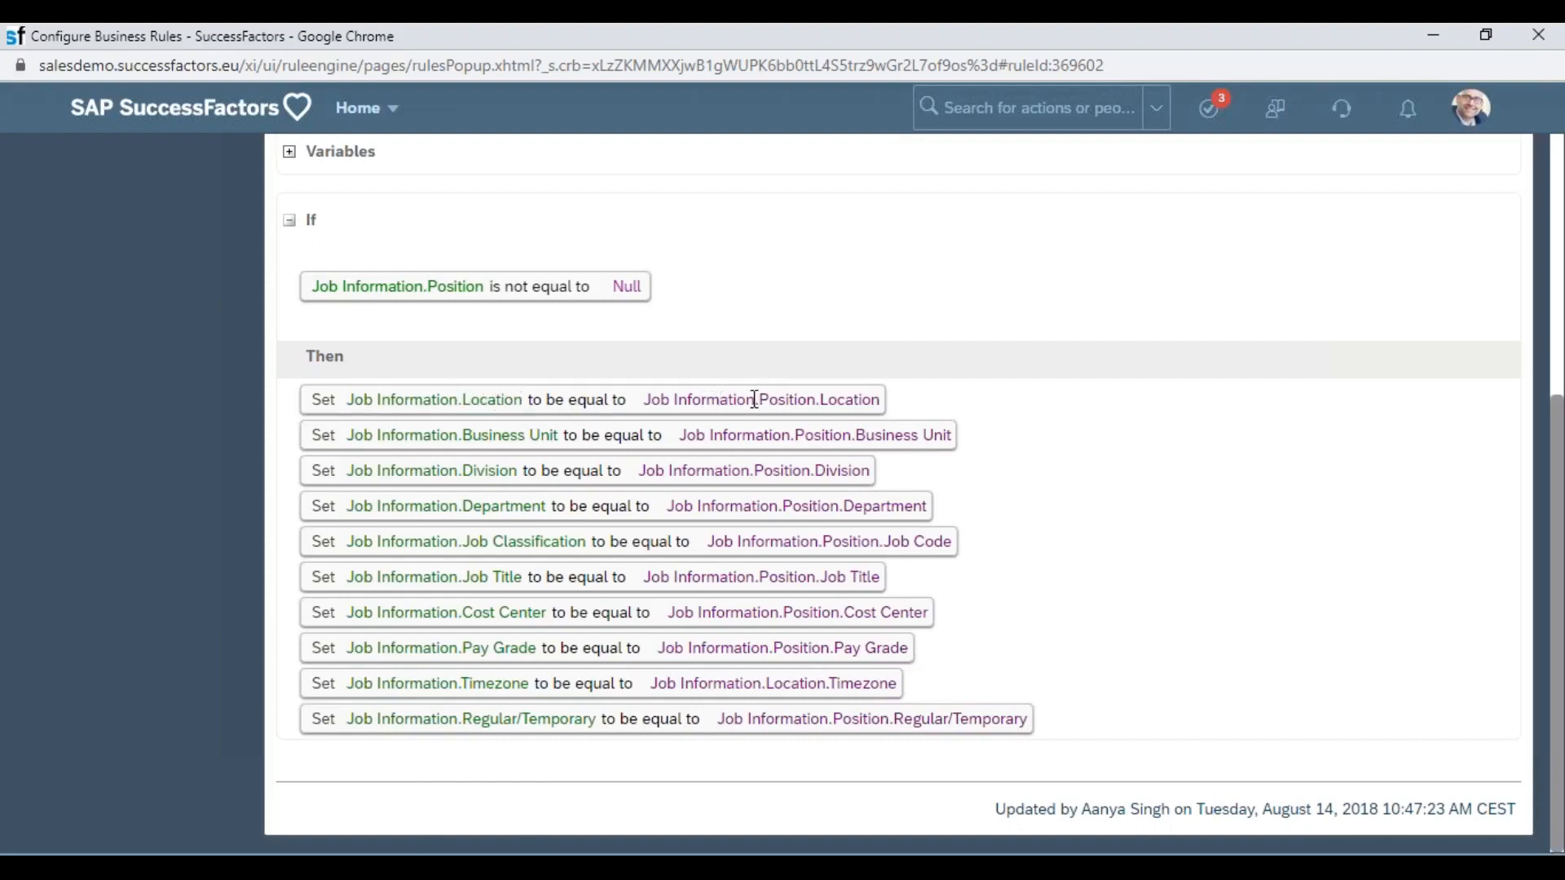
pyautogui.moveTo(693, 402); pyautogui.dragTo(736, 399)
pyautogui.click(767, 402)
pyautogui.moveTo(815, 399); pyautogui.dragTo(881, 400)
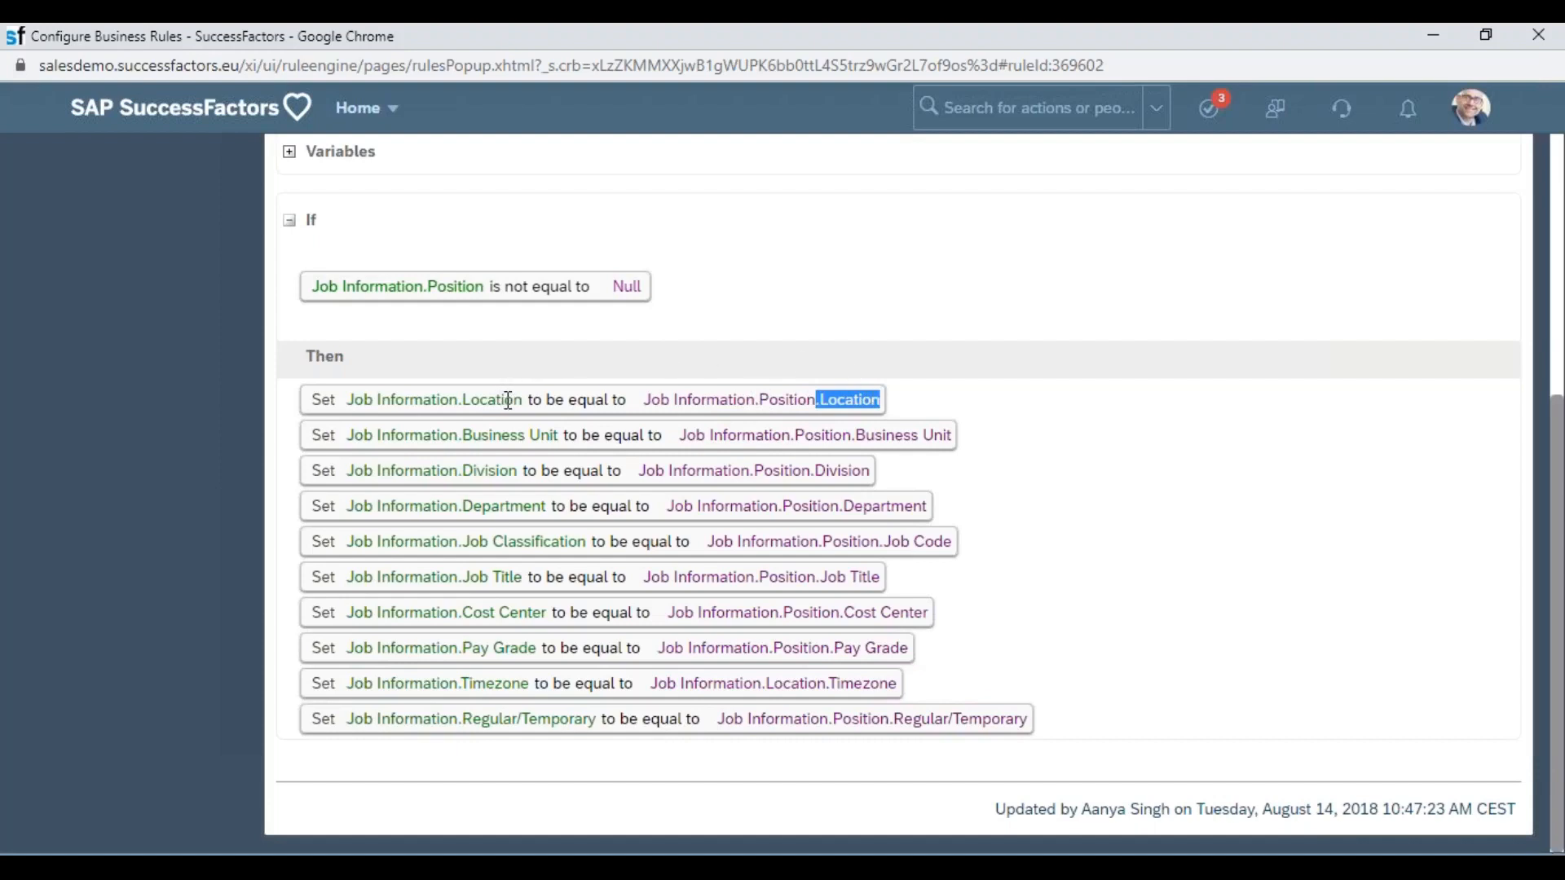
pyautogui.moveTo(500, 435); pyautogui.dragTo(542, 436)
pyautogui.moveTo(817, 436); pyautogui.dragTo(969, 437)
pyautogui.click(810, 470)
pyautogui.moveTo(774, 471); pyautogui.dragTo(874, 472)
pyautogui.click(822, 523)
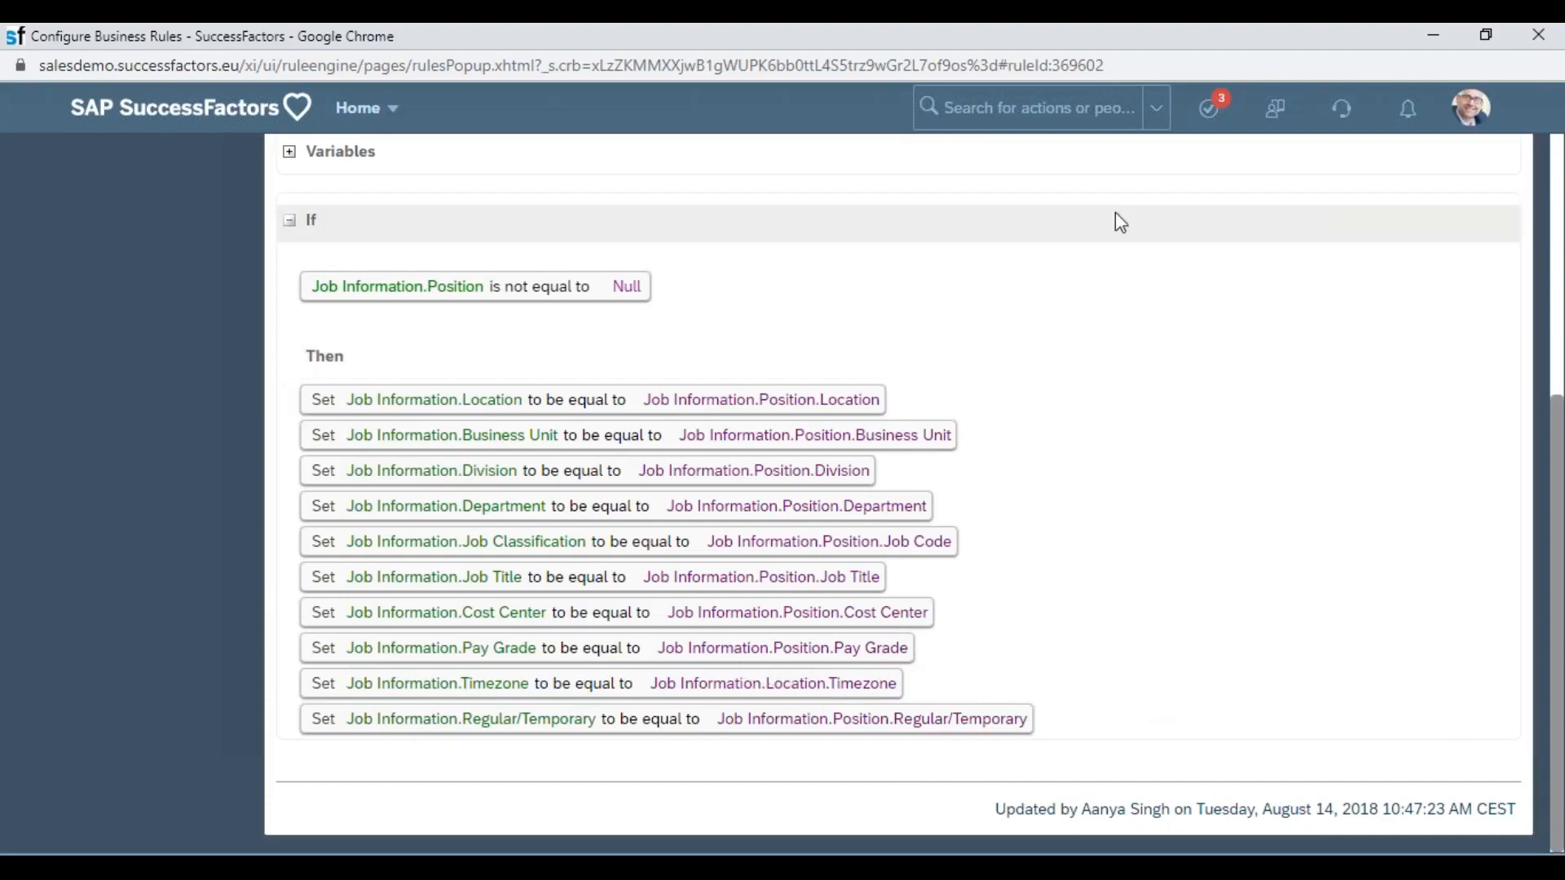
pyautogui.doubleClick(828, 45)
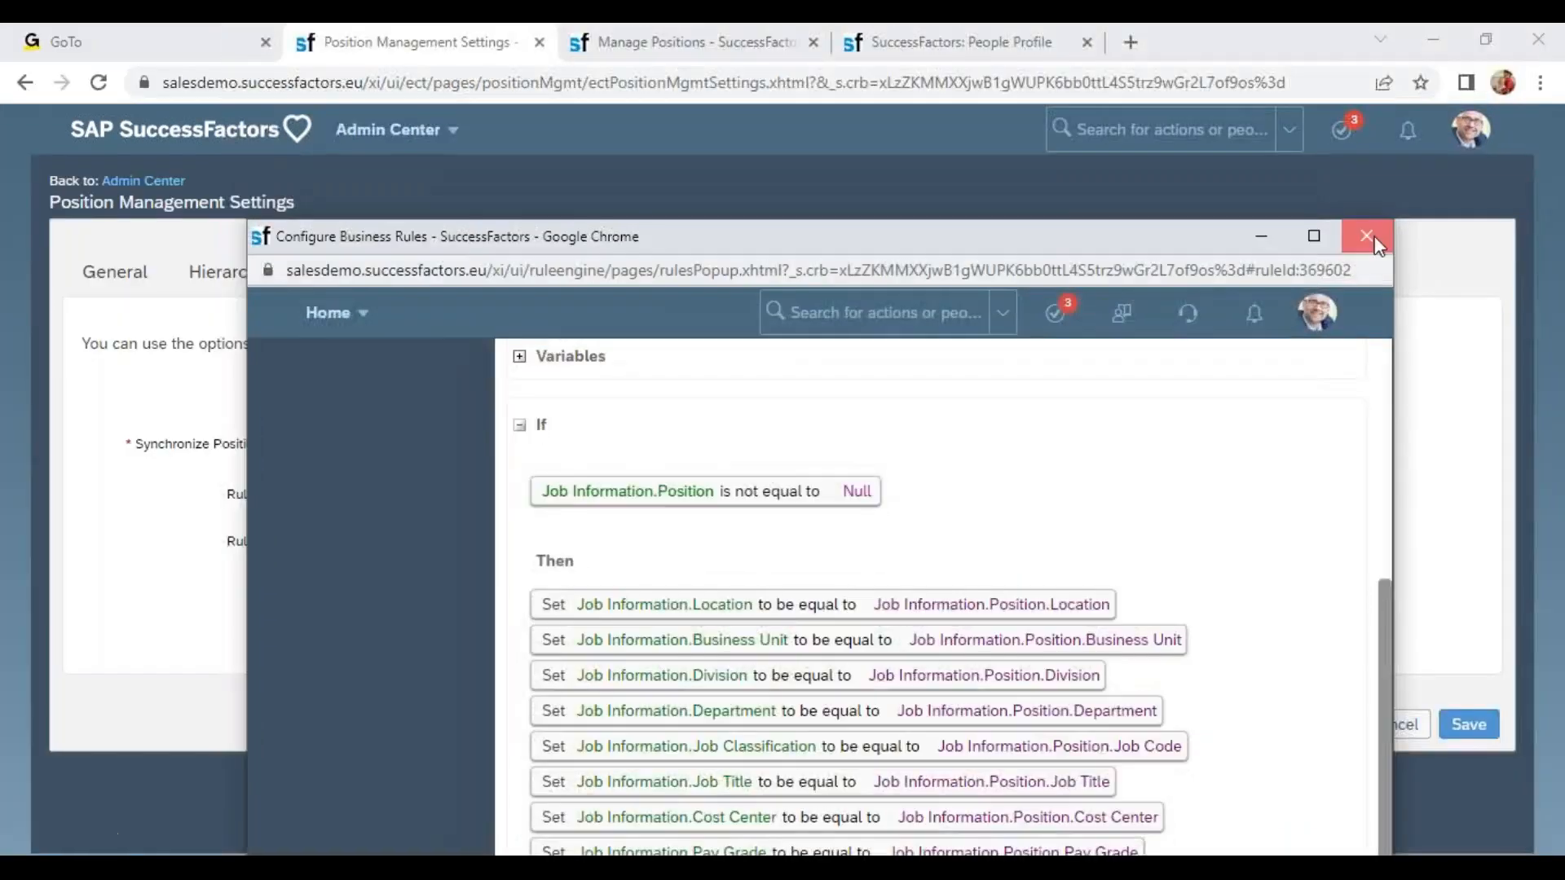
pyautogui.click(1275, 237)
# Open the SyncJobInfo2Pos rule and examine its Job Code condition and Set actions.
pyautogui.click(838, 541)
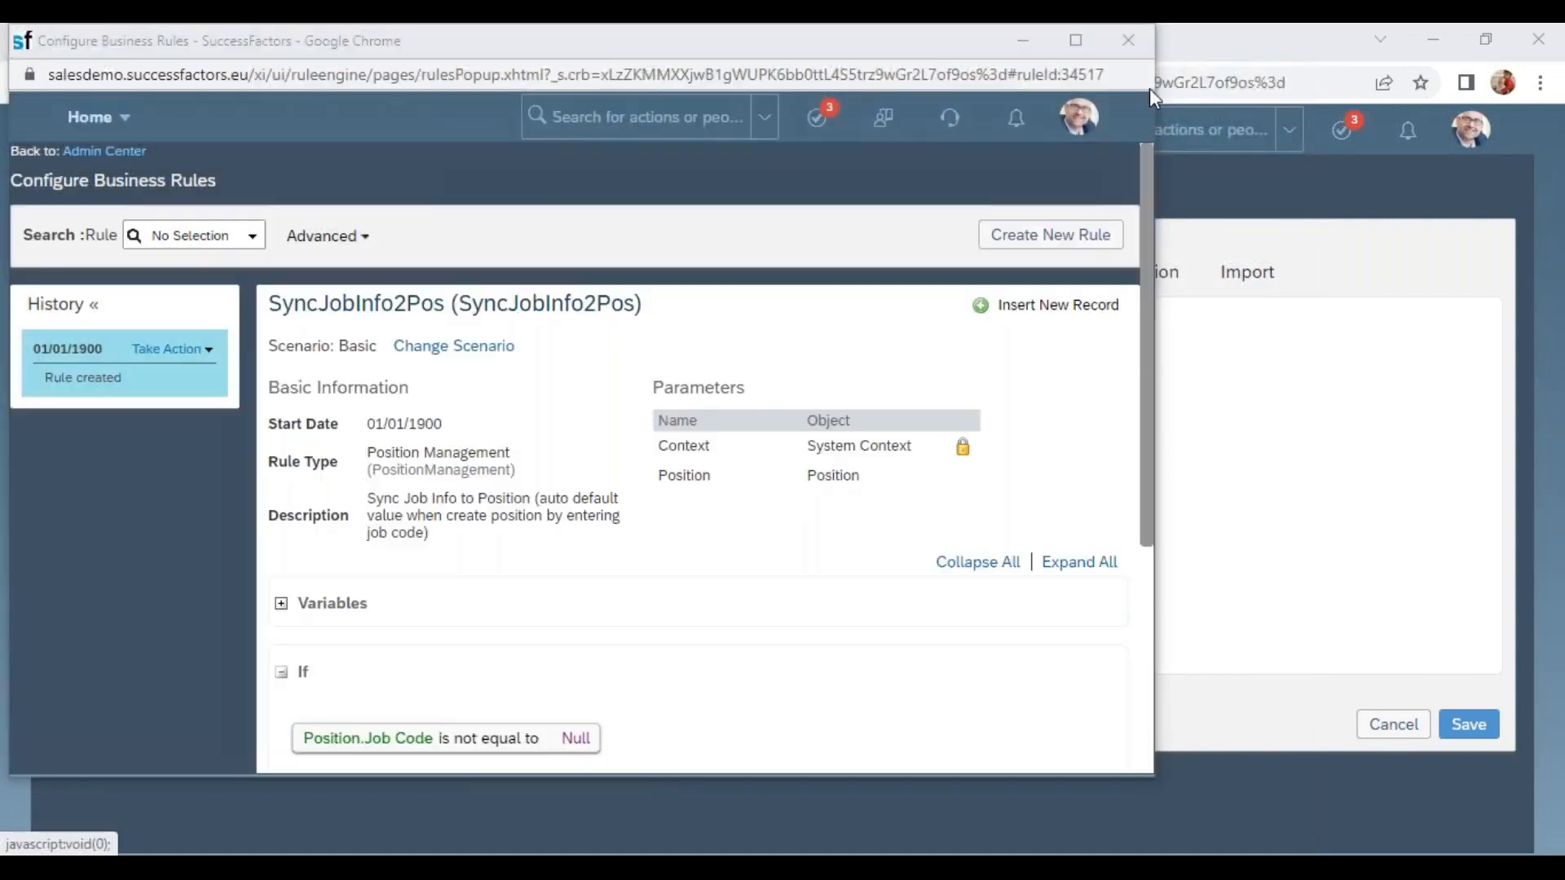
pyautogui.scroll(-4, 453, 560)
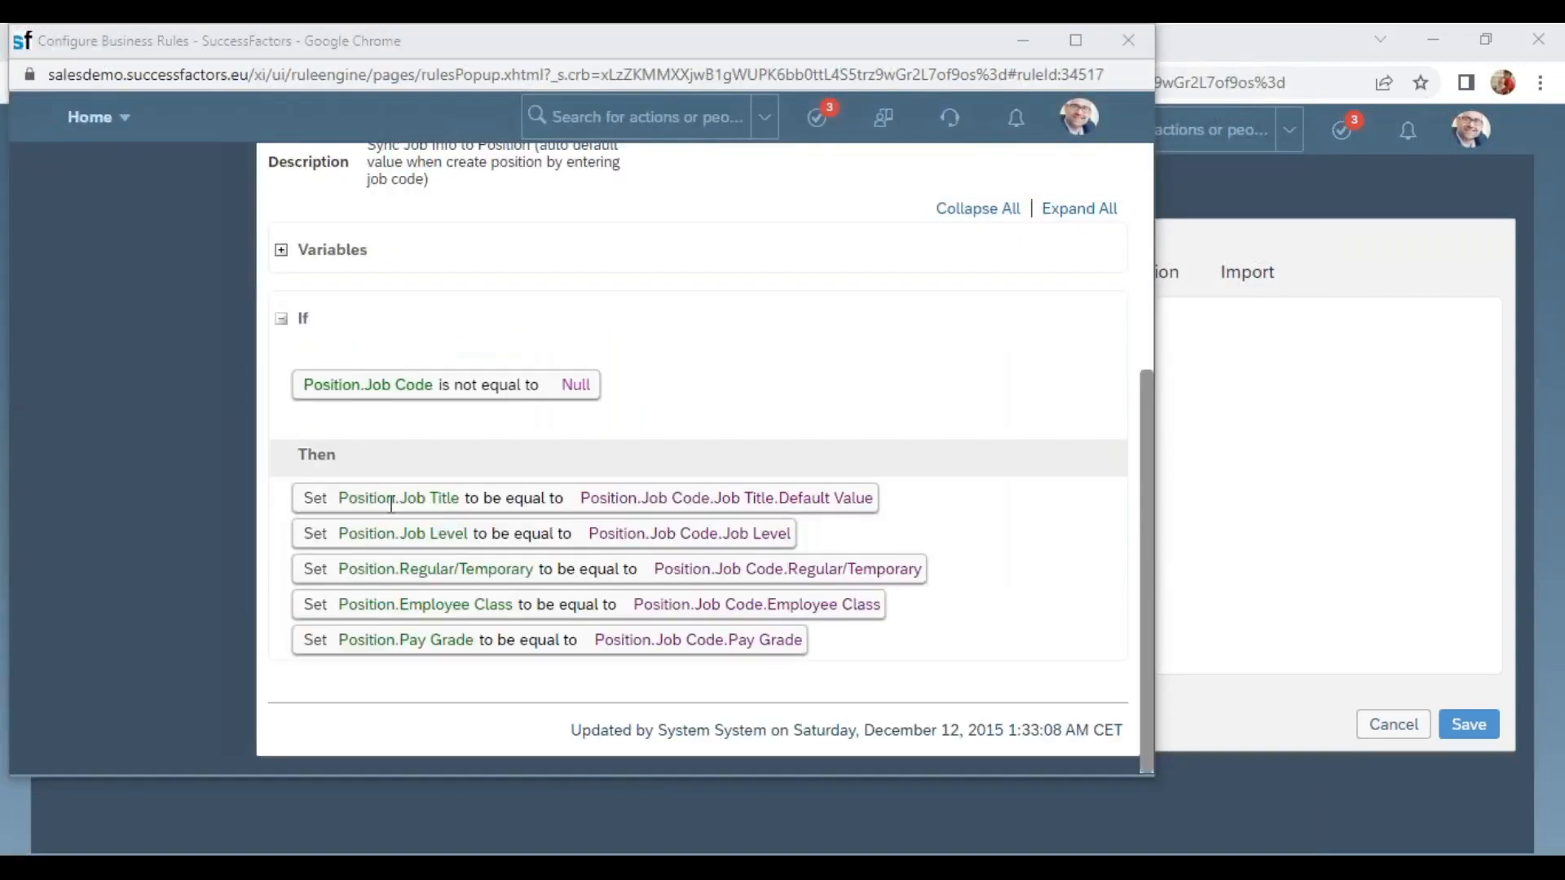
pyautogui.moveTo(405, 512); pyautogui.dragTo(458, 499)
pyautogui.moveTo(658, 498); pyautogui.dragTo(872, 498)
pyautogui.moveTo(600, 499); pyautogui.dragTo(798, 497)
pyautogui.moveTo(357, 640); pyautogui.dragTo(457, 640)
pyautogui.moveTo(596, 643); pyautogui.dragTo(827, 643)
pyautogui.click(745, 650)
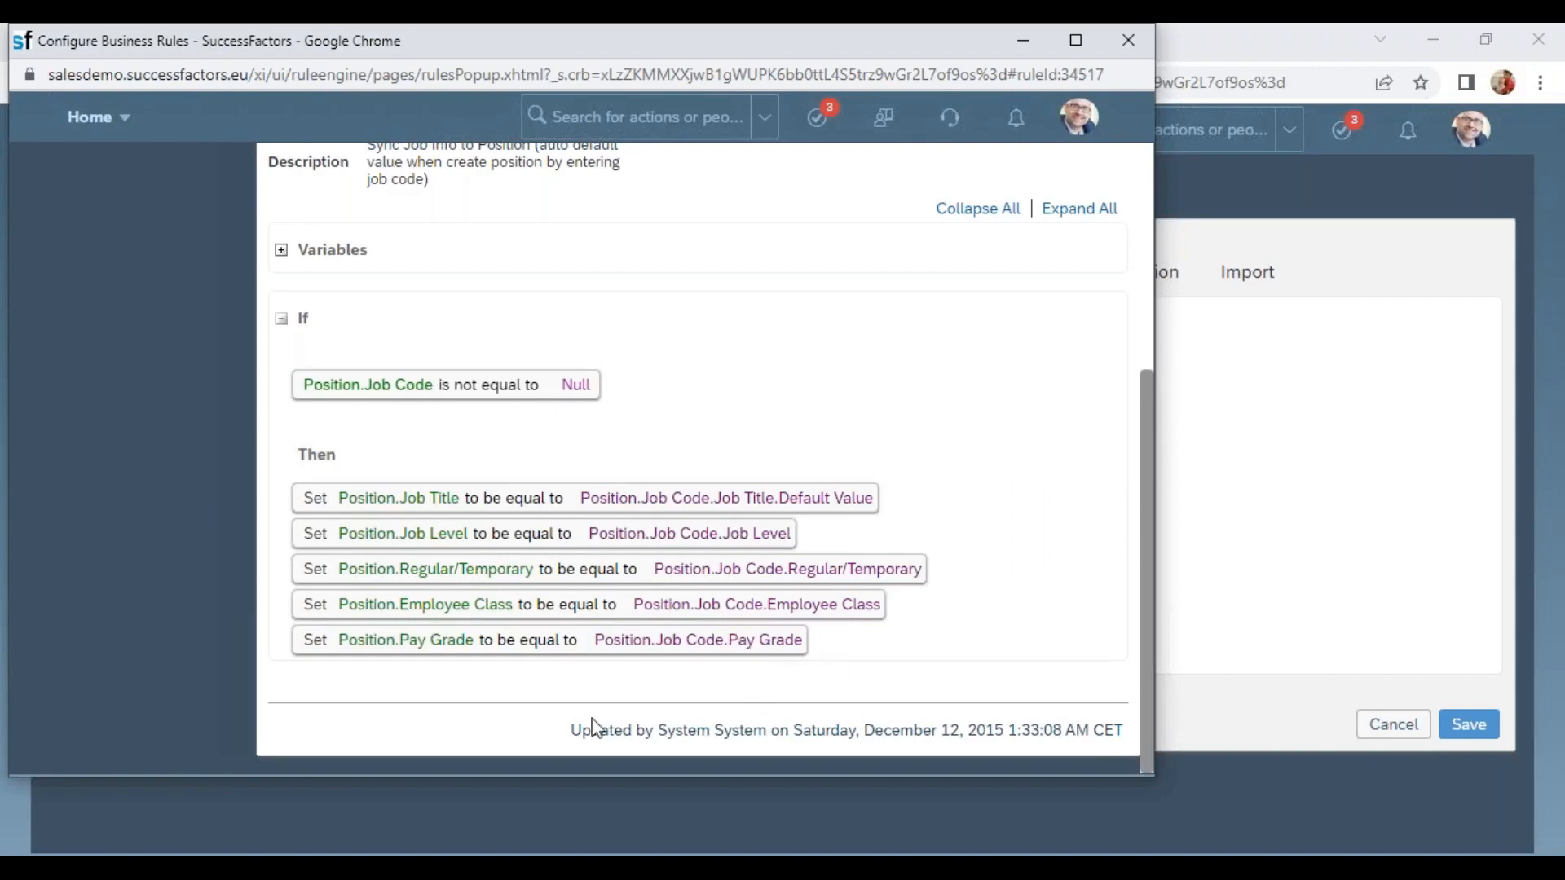
pyautogui.scroll(1, 504, 461)
pyautogui.scroll(4, 505, 462)
pyautogui.scroll(-5, 506, 462)
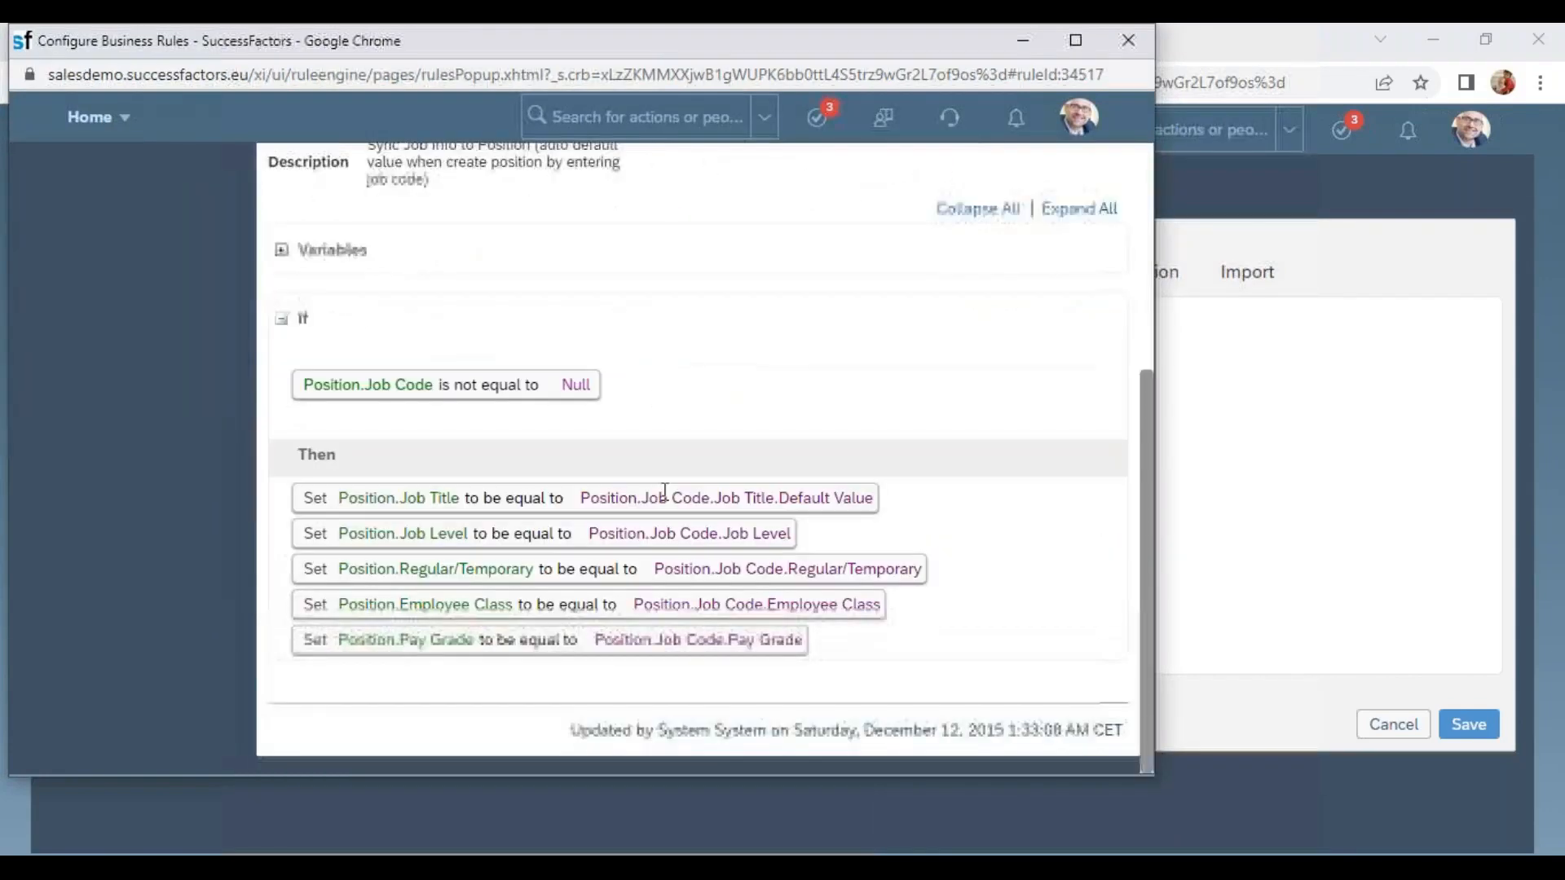
pyautogui.scroll(3, 716, 639)
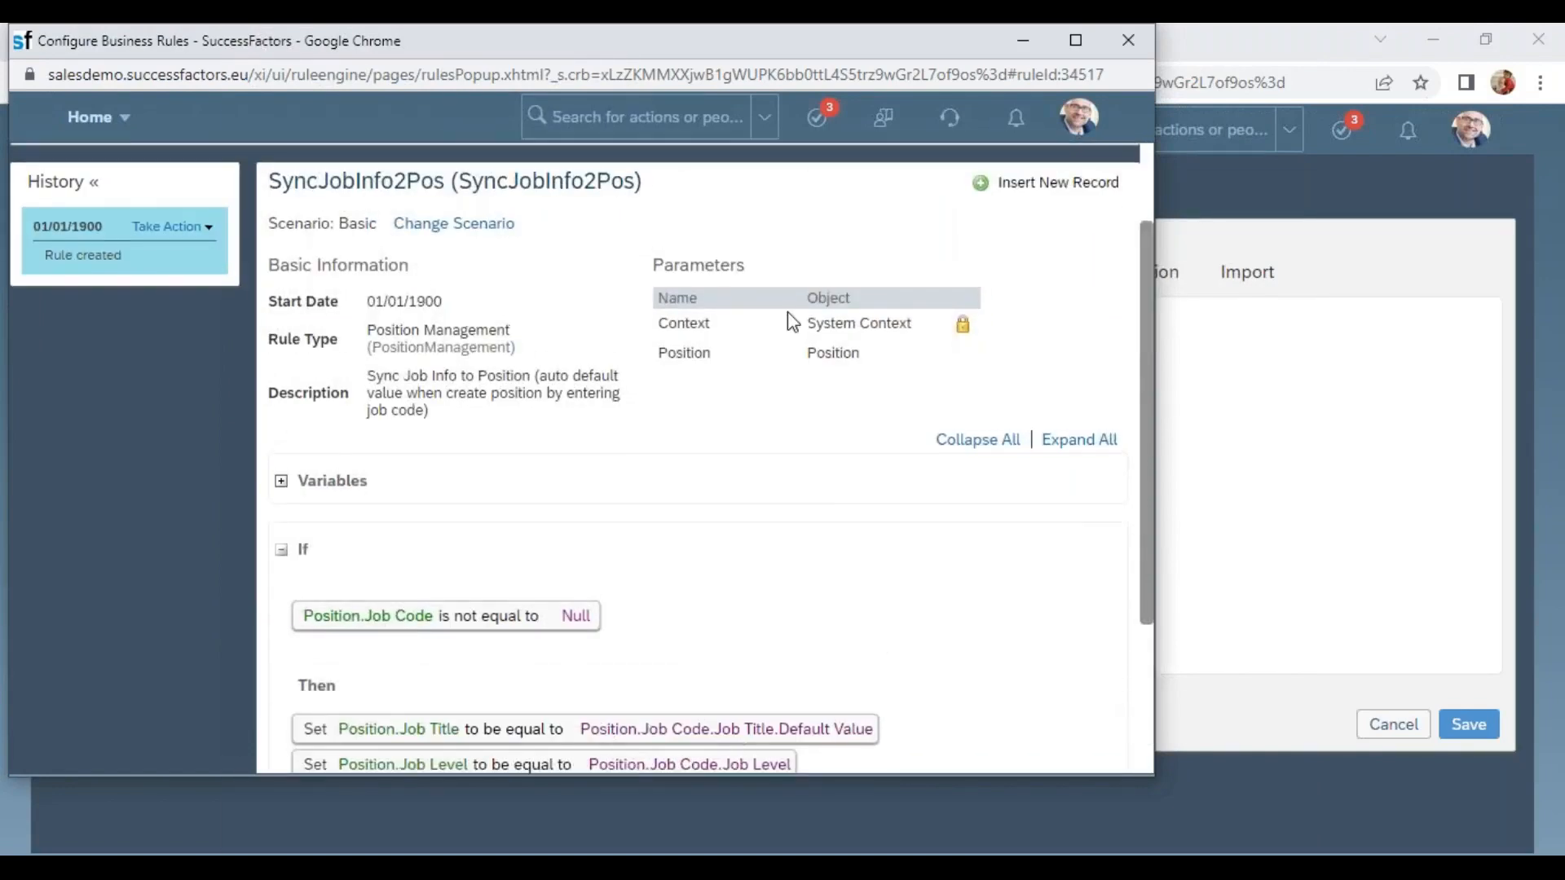
pyautogui.scroll(2, 787, 311)
pyautogui.moveTo(723, 34); pyautogui.dragTo(701, 192)
pyautogui.click(1103, 194)
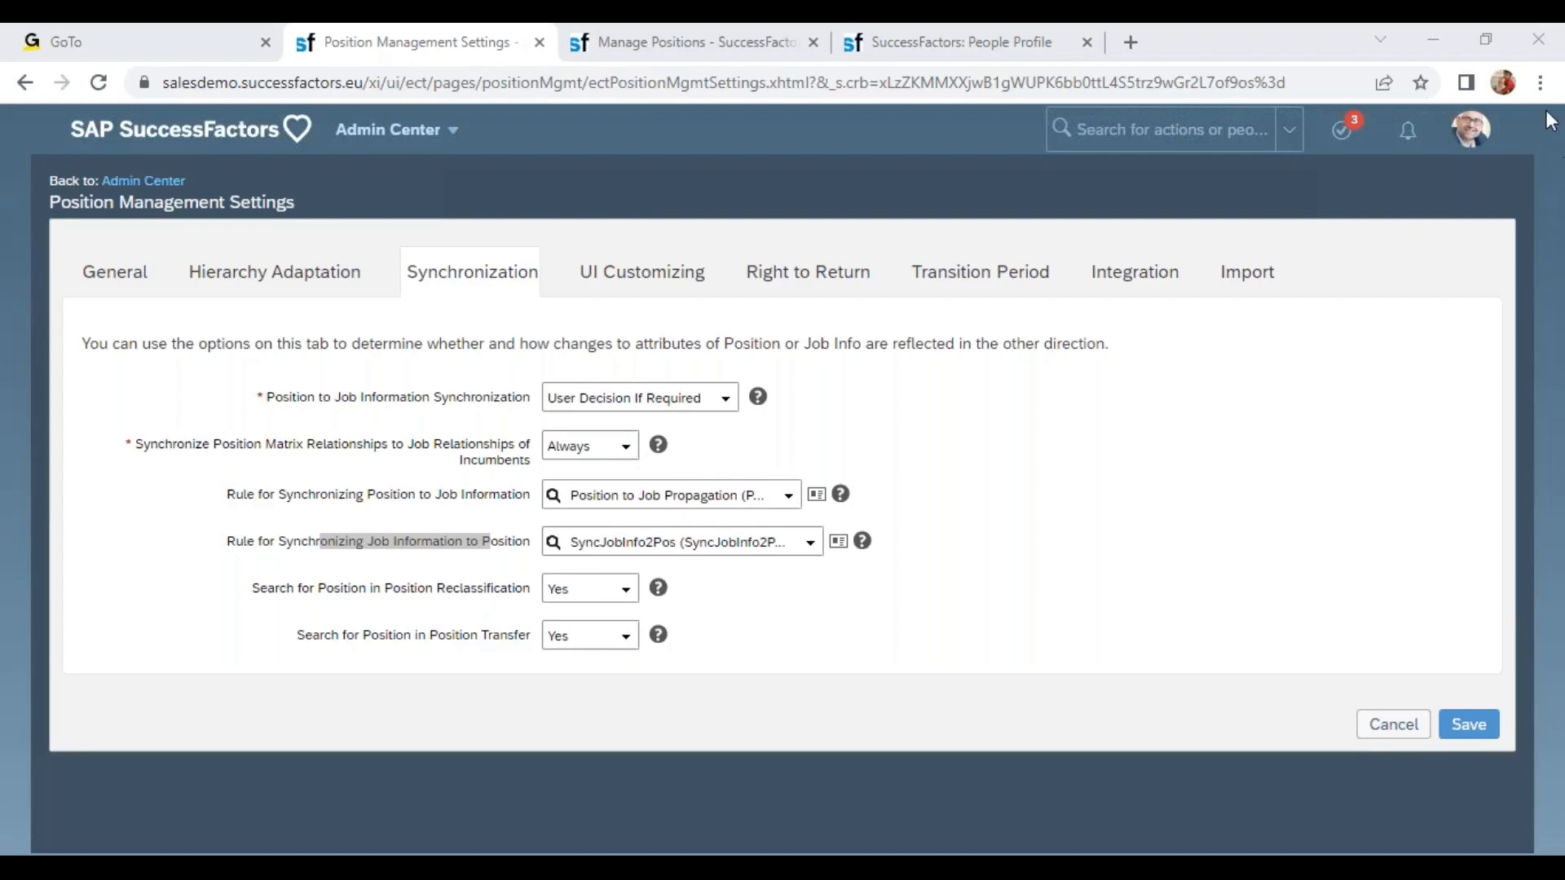
# Reopen the SyncJobInfo2Pos rule in a full window and start a correction of its existing version.
pyautogui.click(839, 543)
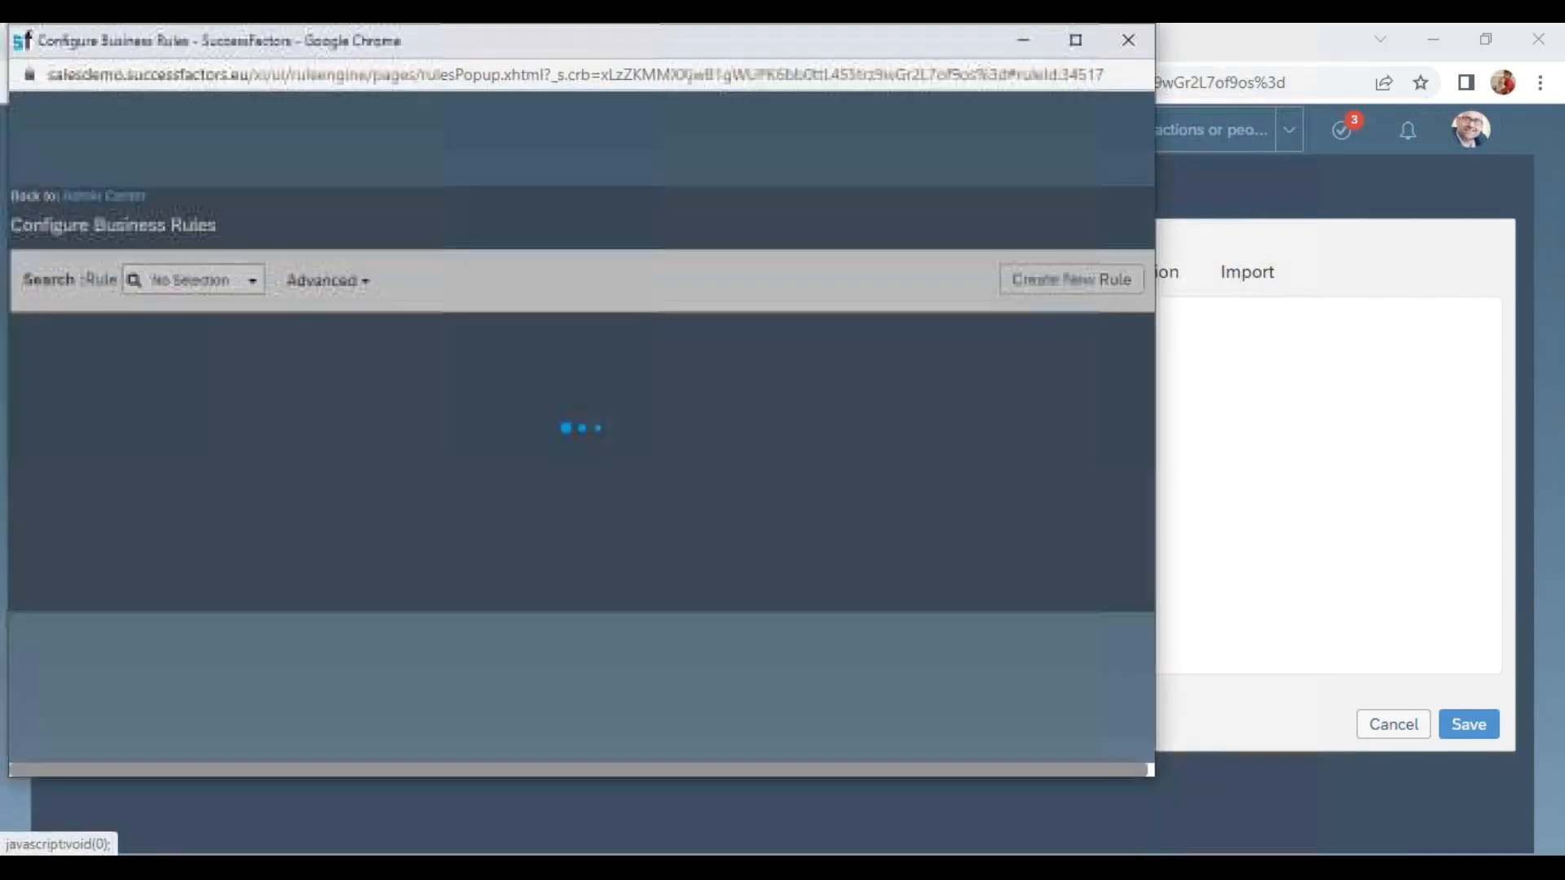
pyautogui.moveTo(567, 45); pyautogui.dragTo(577, 122)
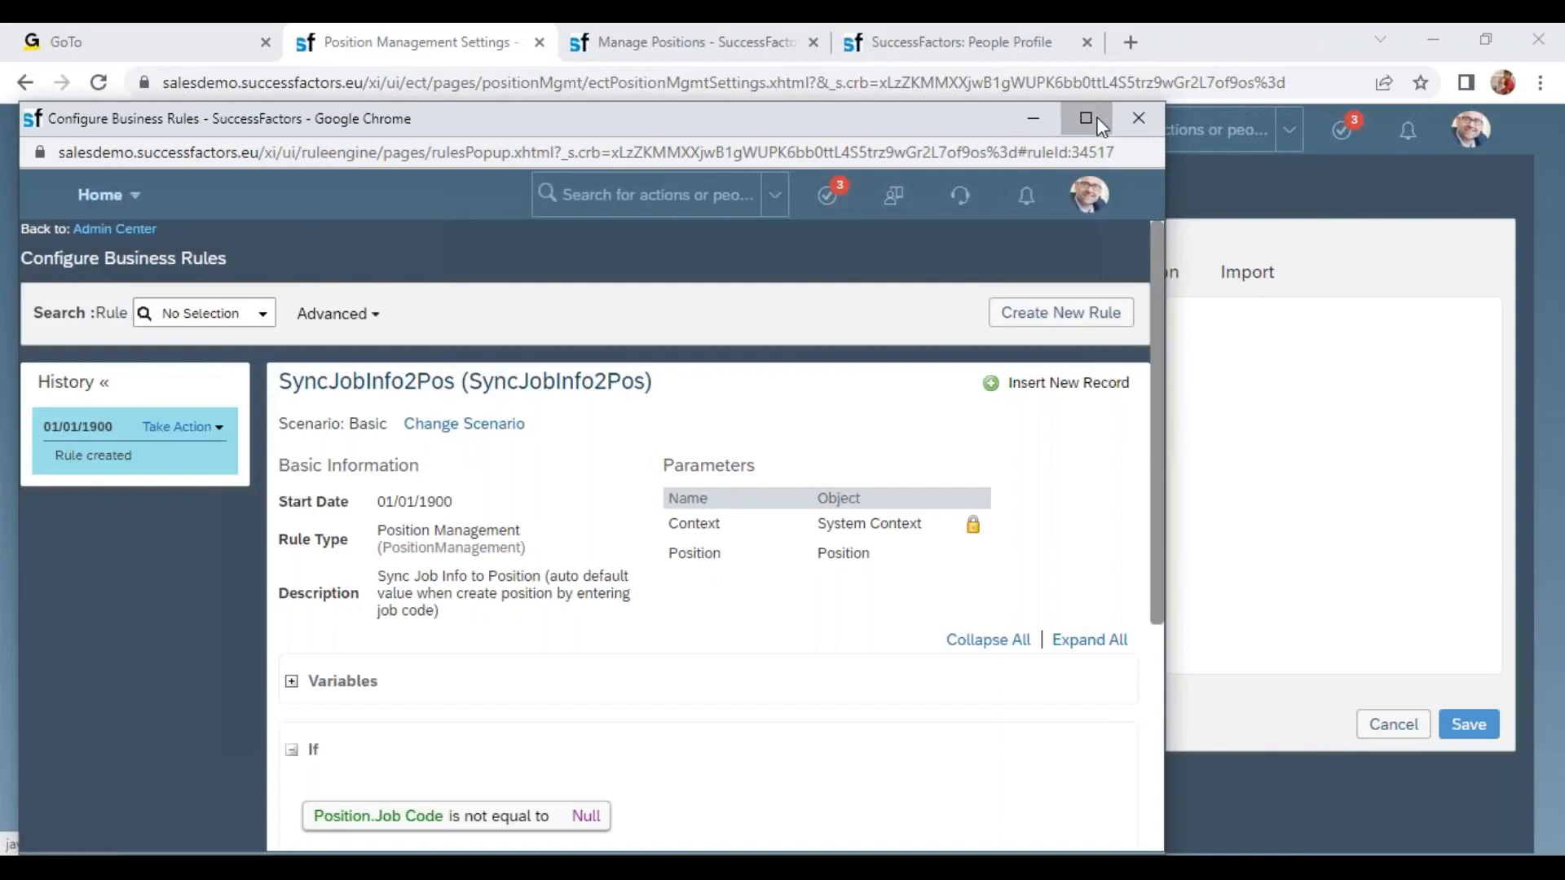
pyautogui.click(1095, 119)
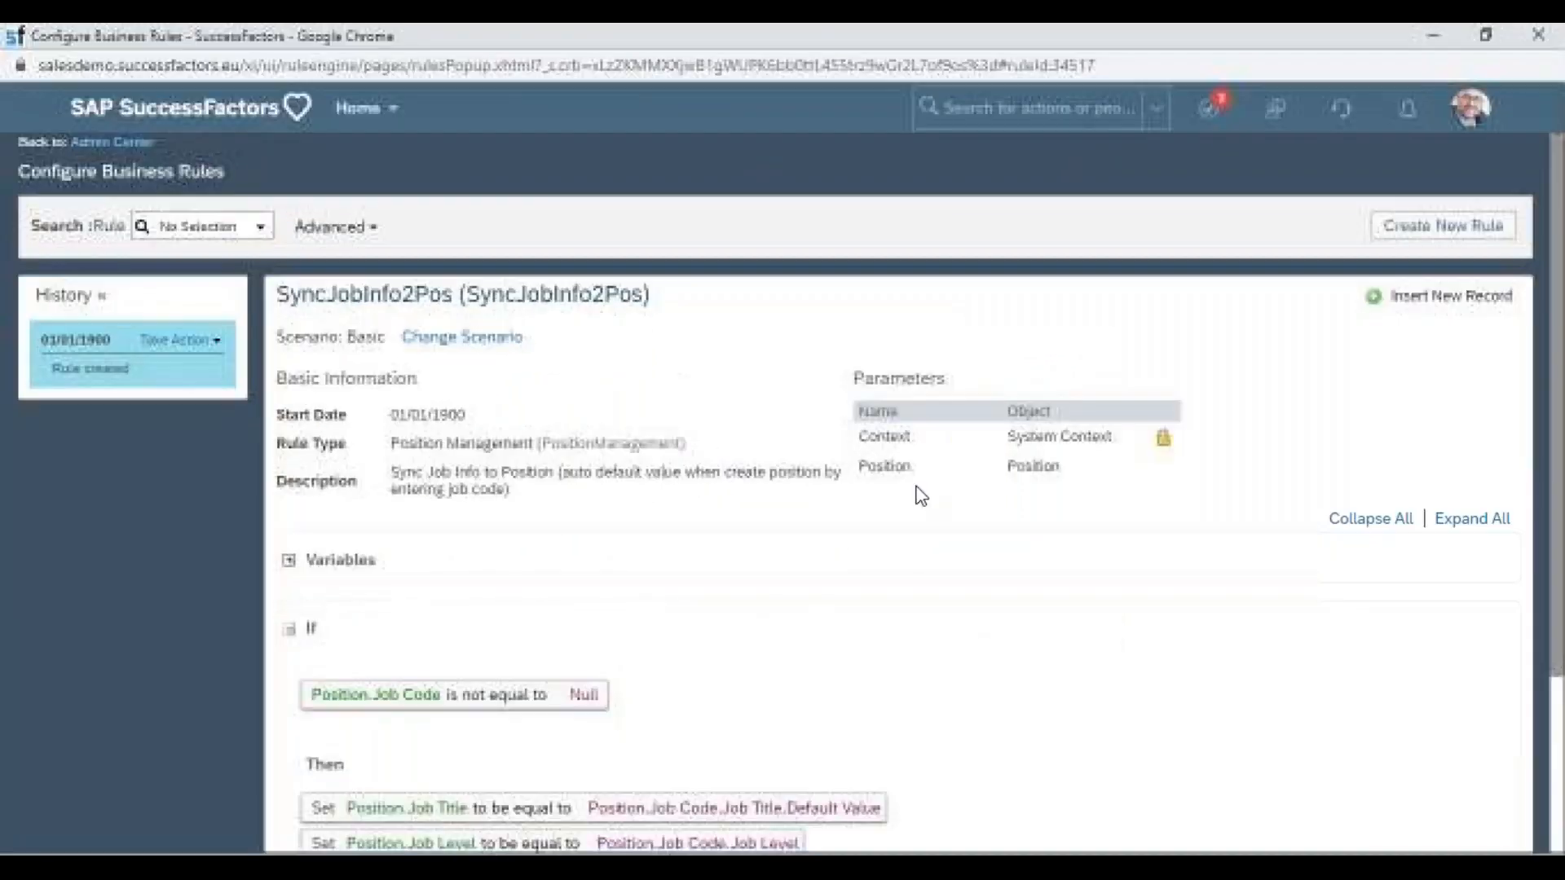
pyautogui.scroll(-4, 798, 819)
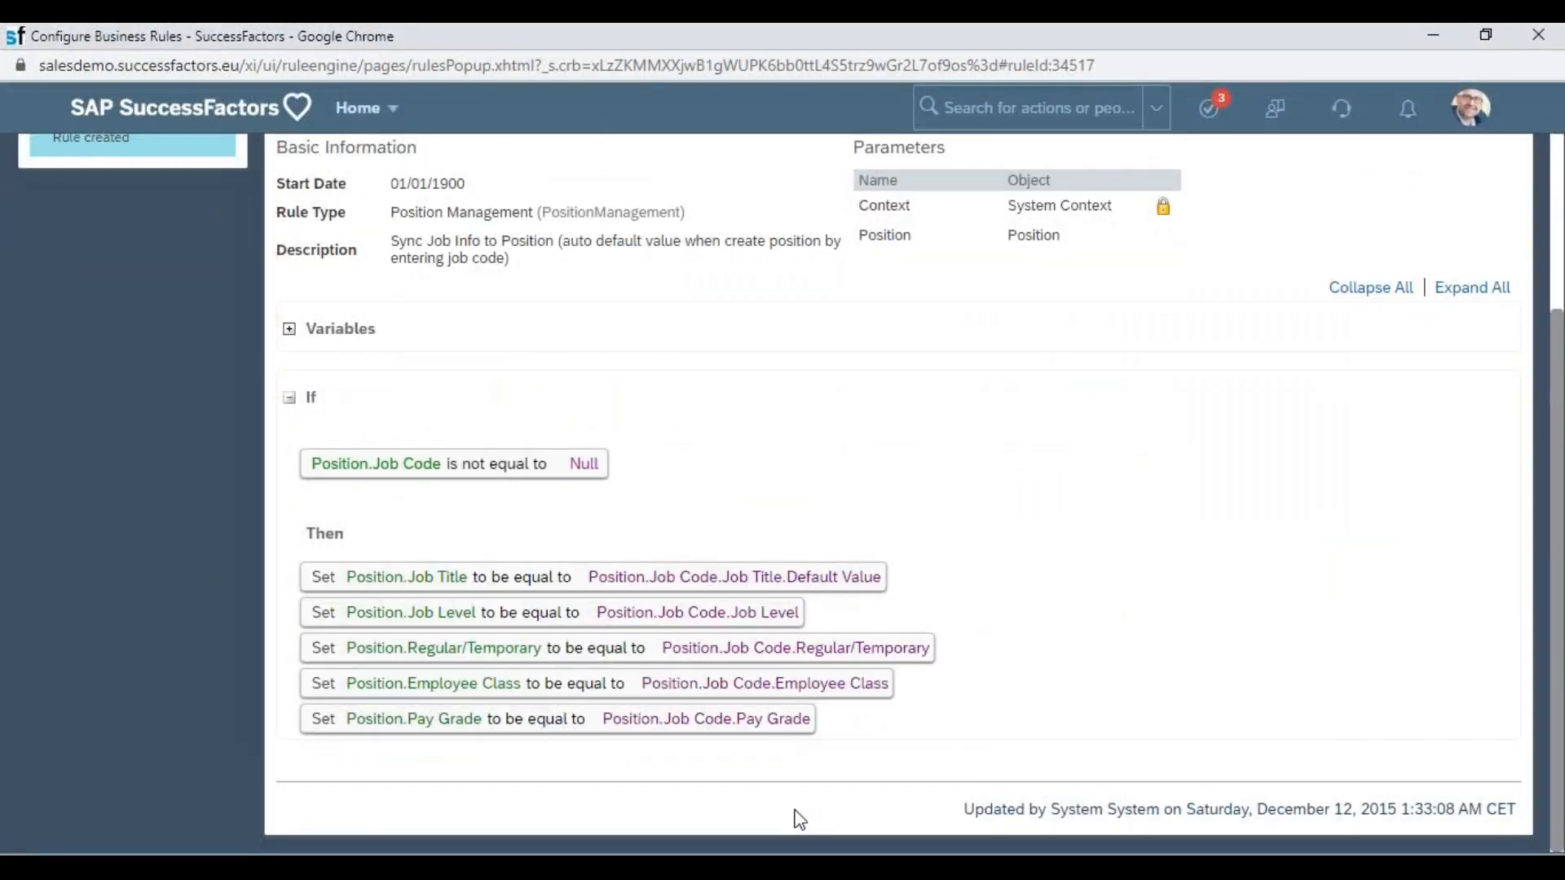
pyautogui.scroll(3, 619, 533)
pyautogui.click(180, 339)
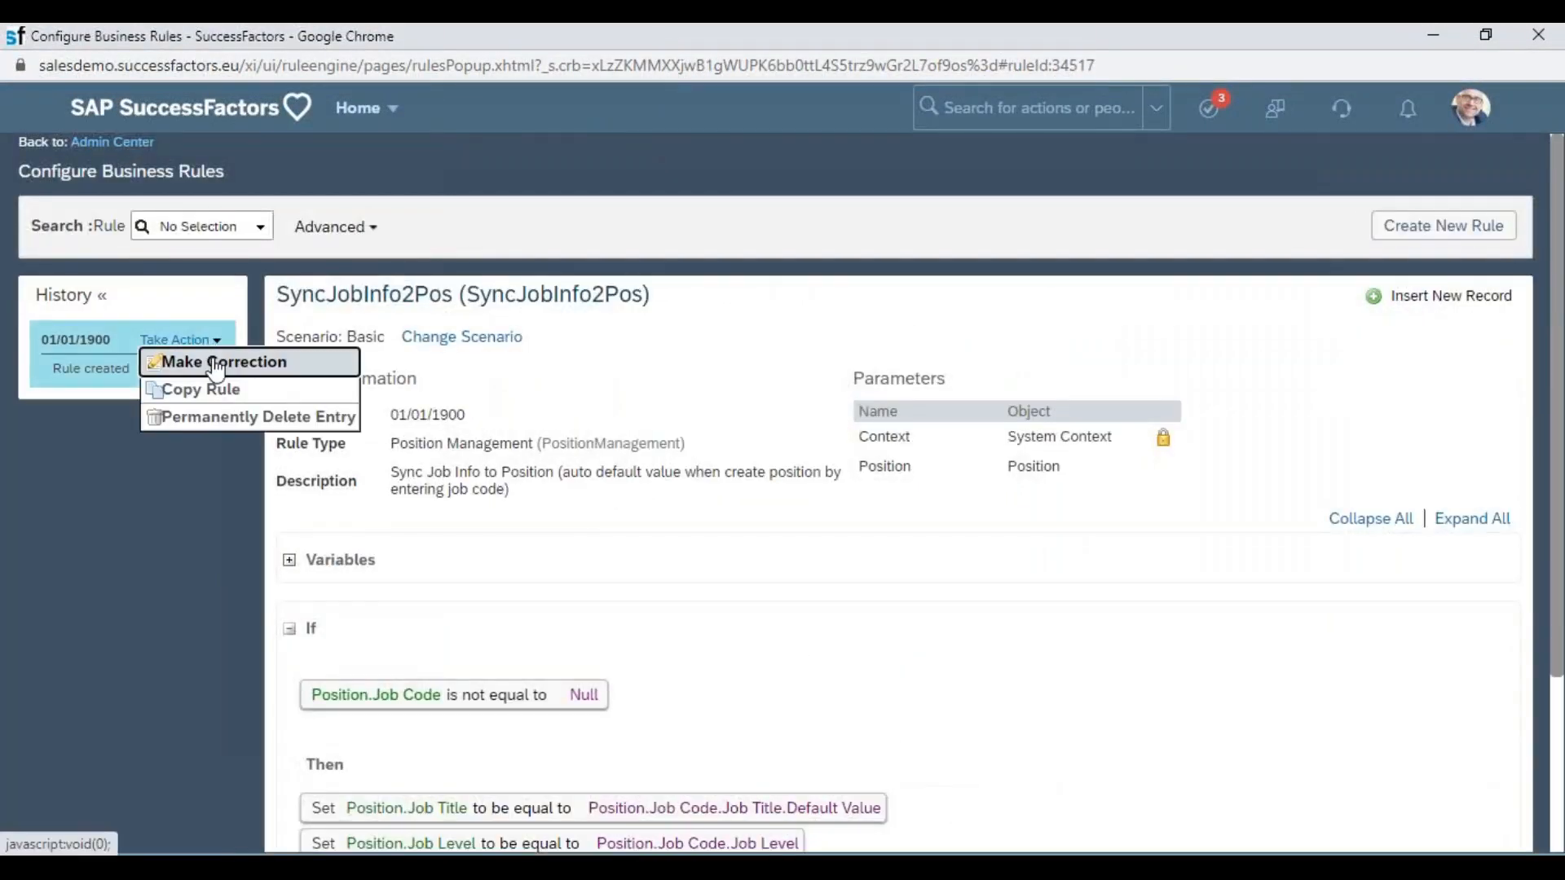
pyautogui.click(214, 364)
# Add a new rule parameter whose object is Job Information.
pyautogui.click(894, 396)
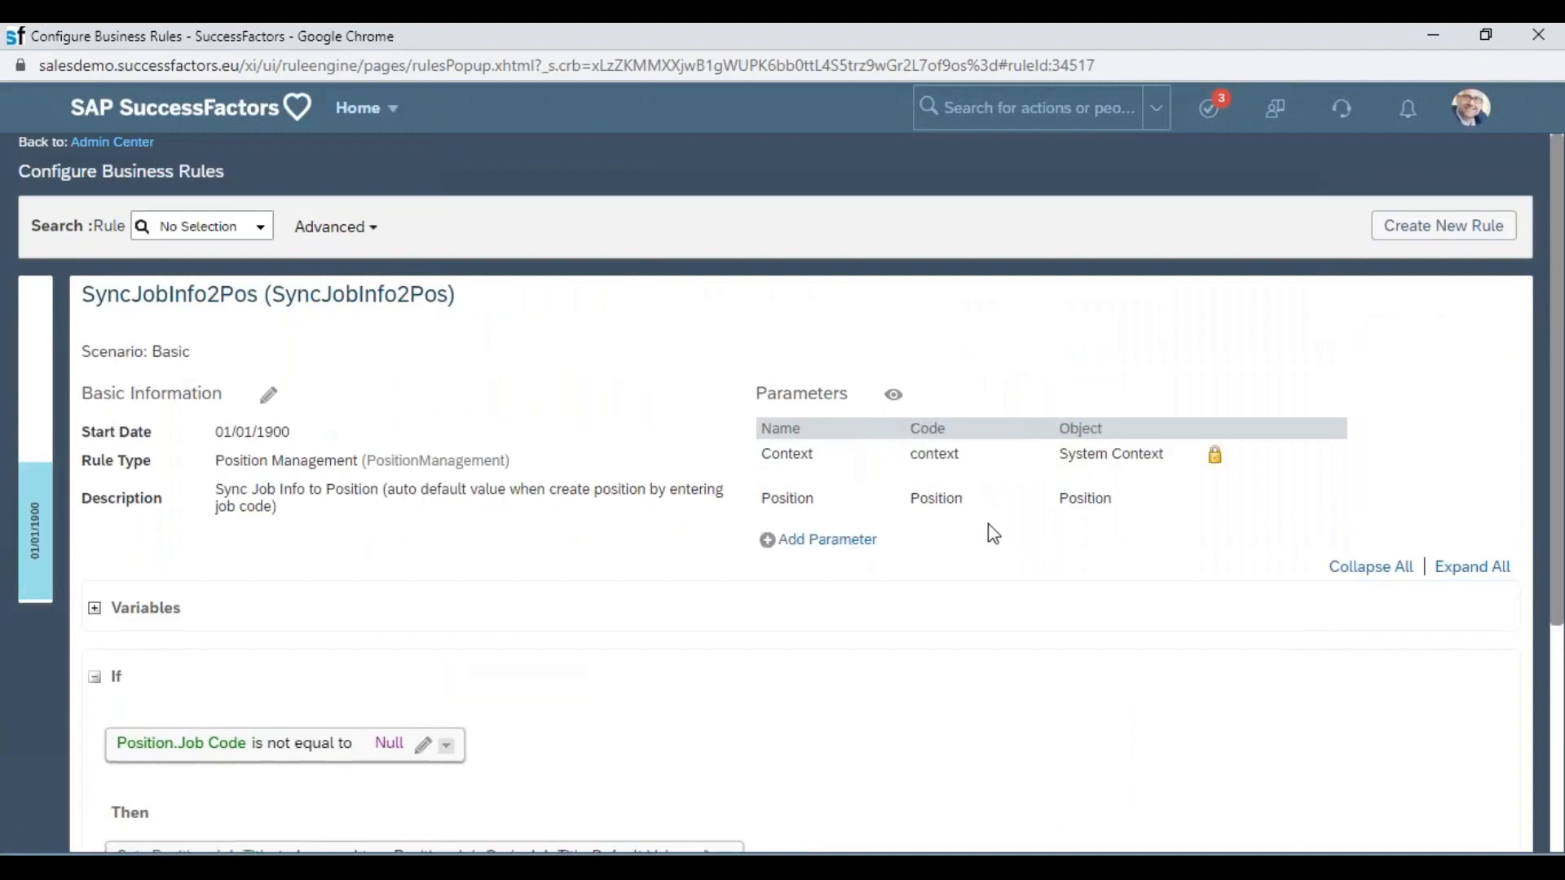
pyautogui.click(823, 541)
pyautogui.click(1137, 555)
pyautogui.write('job in')
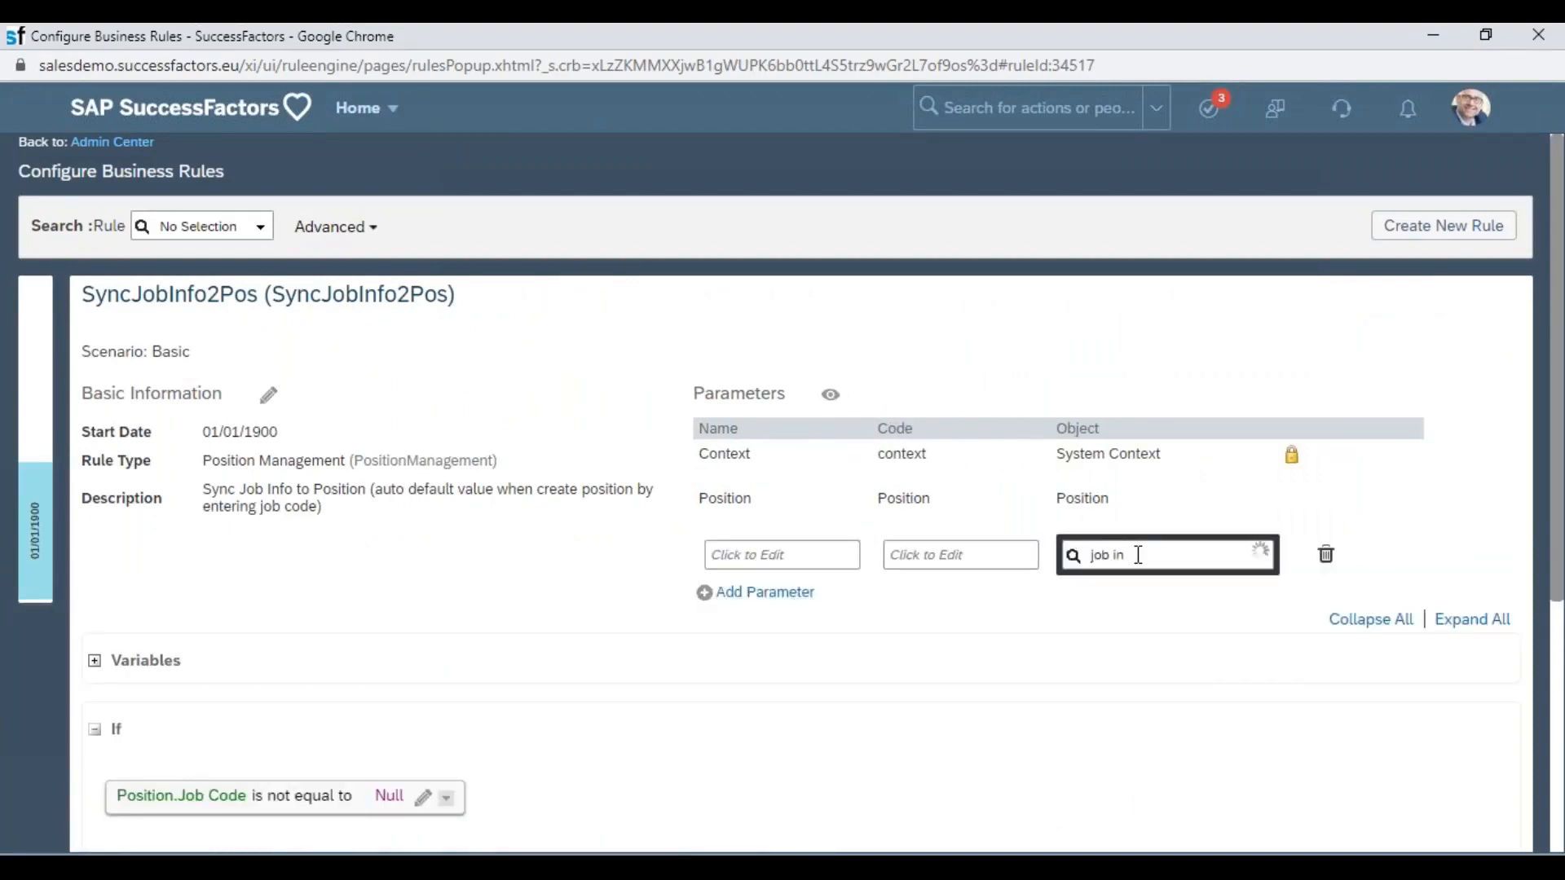
pyautogui.write('f')
pyautogui.click(1158, 589)
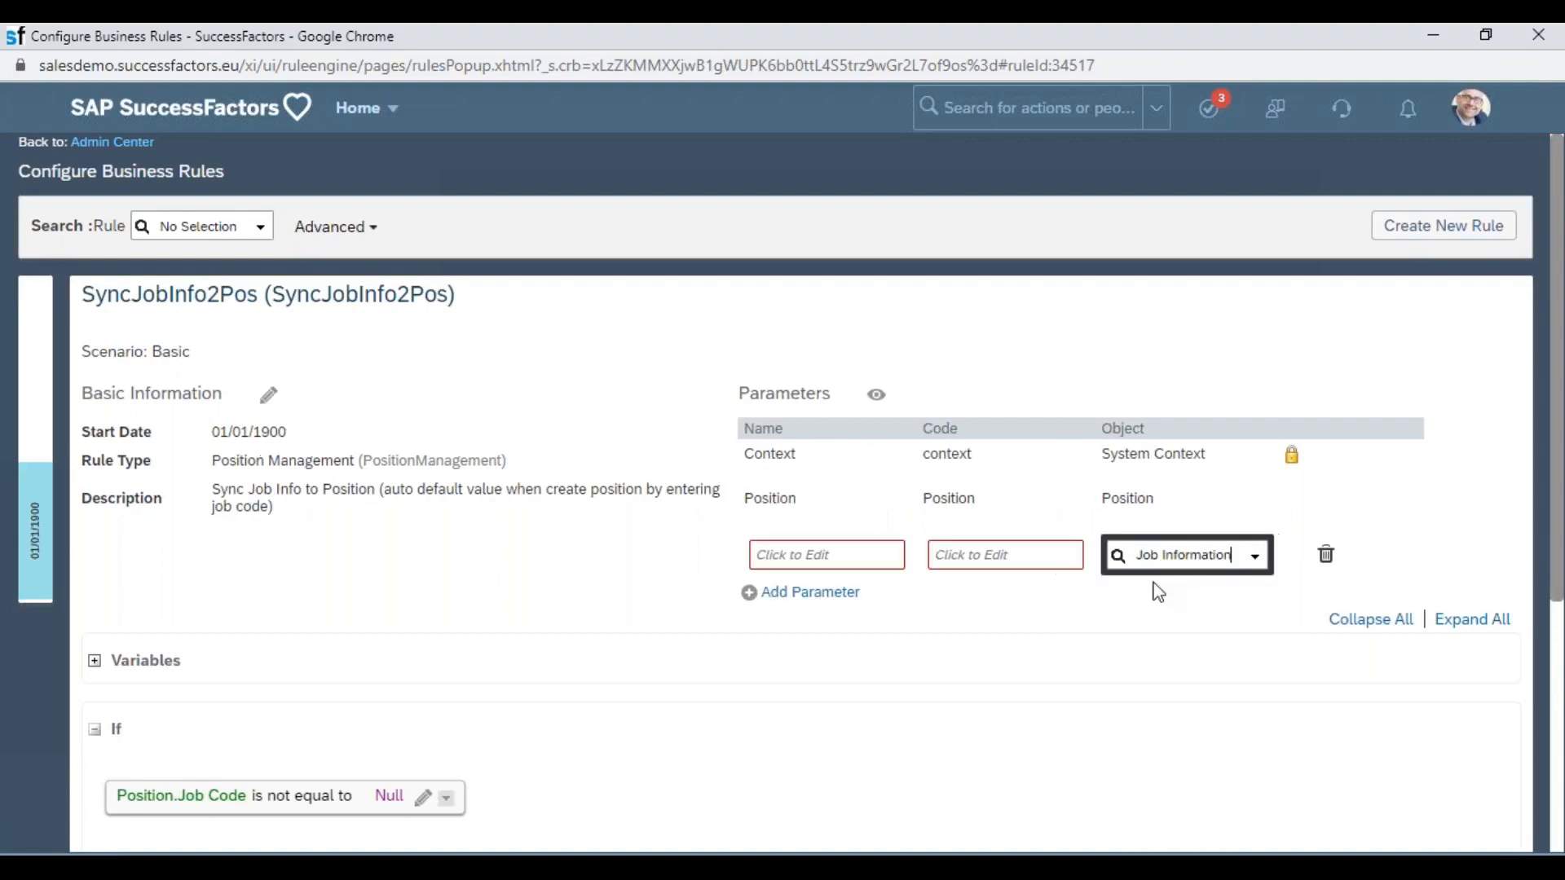
# Name the new parameter Job Information and give it the code JobInformation.
pyautogui.tripleClick(1171, 557)
pyautogui.hotkey('ctrl', 'c')
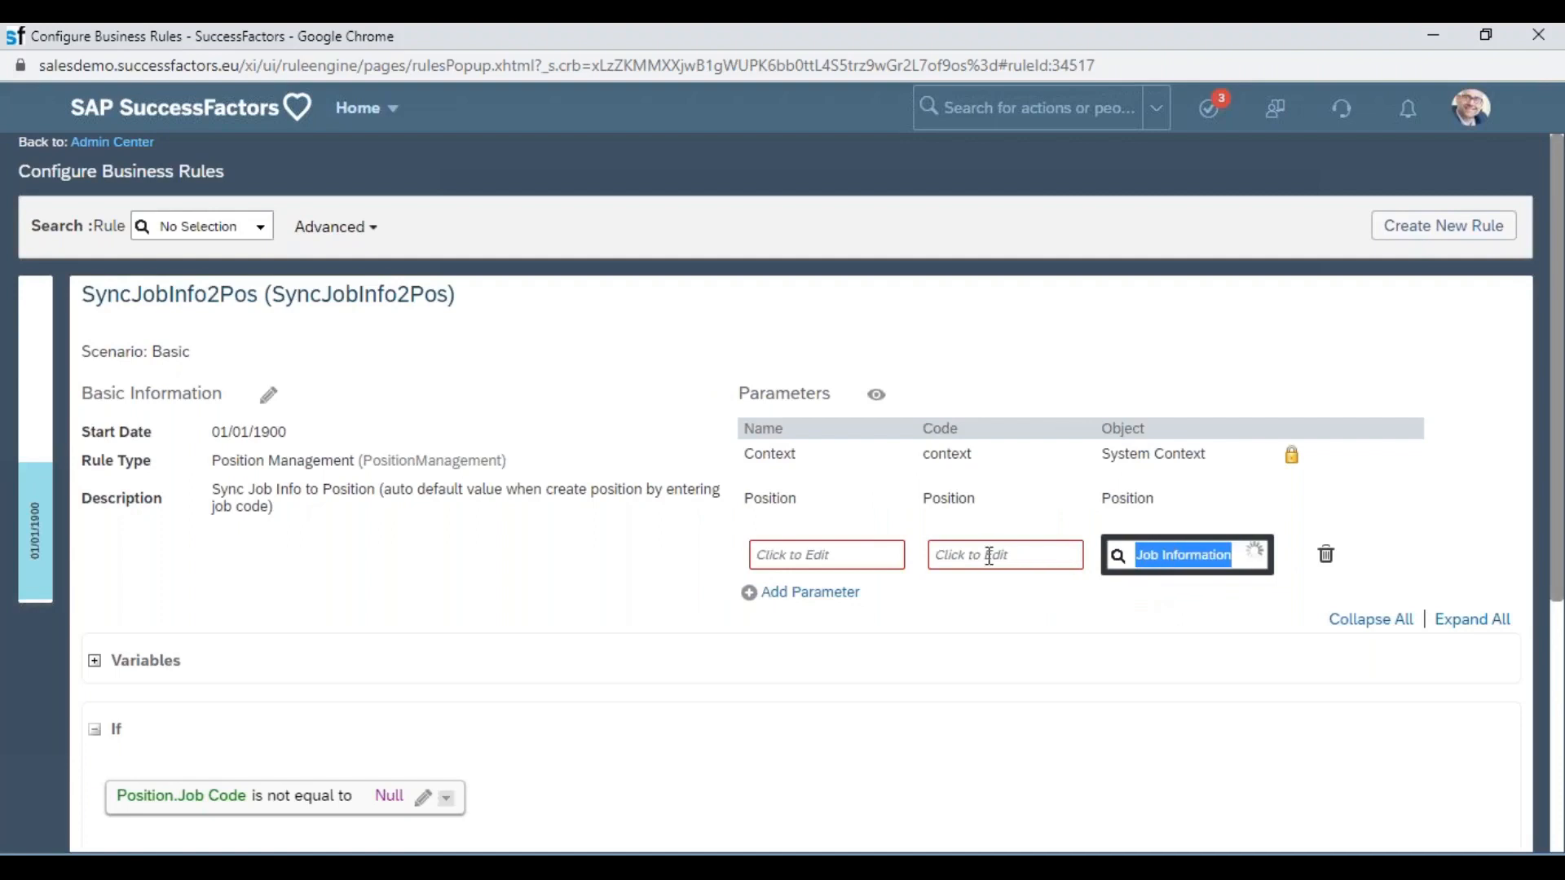
pyautogui.click(986, 555)
pyautogui.hotkey('ctrl', 'v')
pyautogui.click(965, 555)
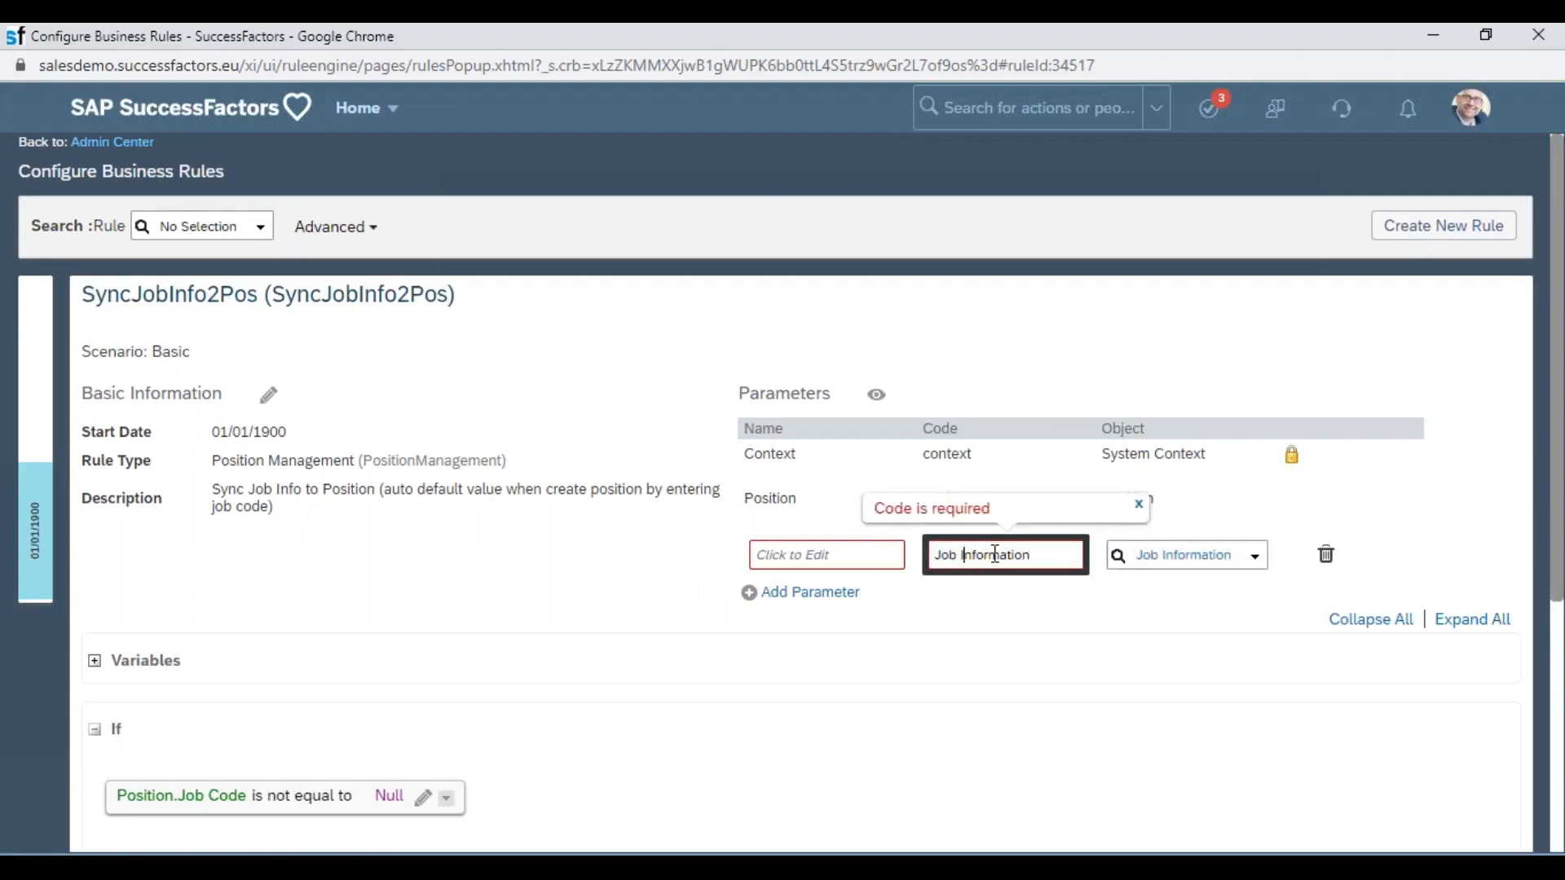
pyautogui.press('BackSpace')
pyautogui.click(839, 559)
pyautogui.hotkey('ctrl', 'v')
pyautogui.click(876, 396)
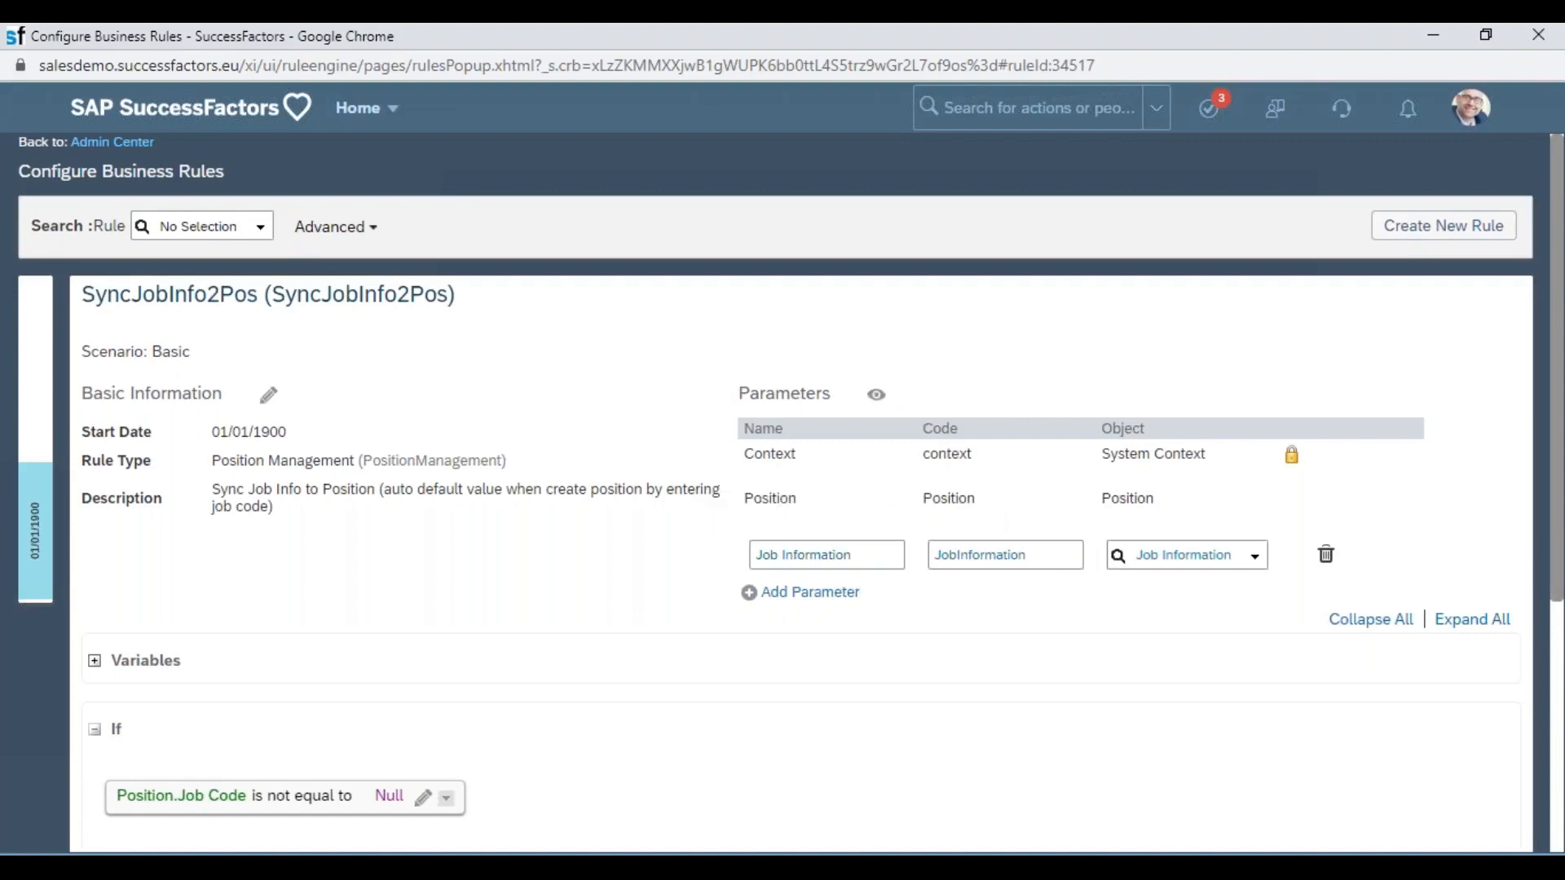
# Insert a new empty expression above the Position.Pay Grade action.
pyautogui.scroll(-1, 929, 548)
pyautogui.scroll(-3, 935, 557)
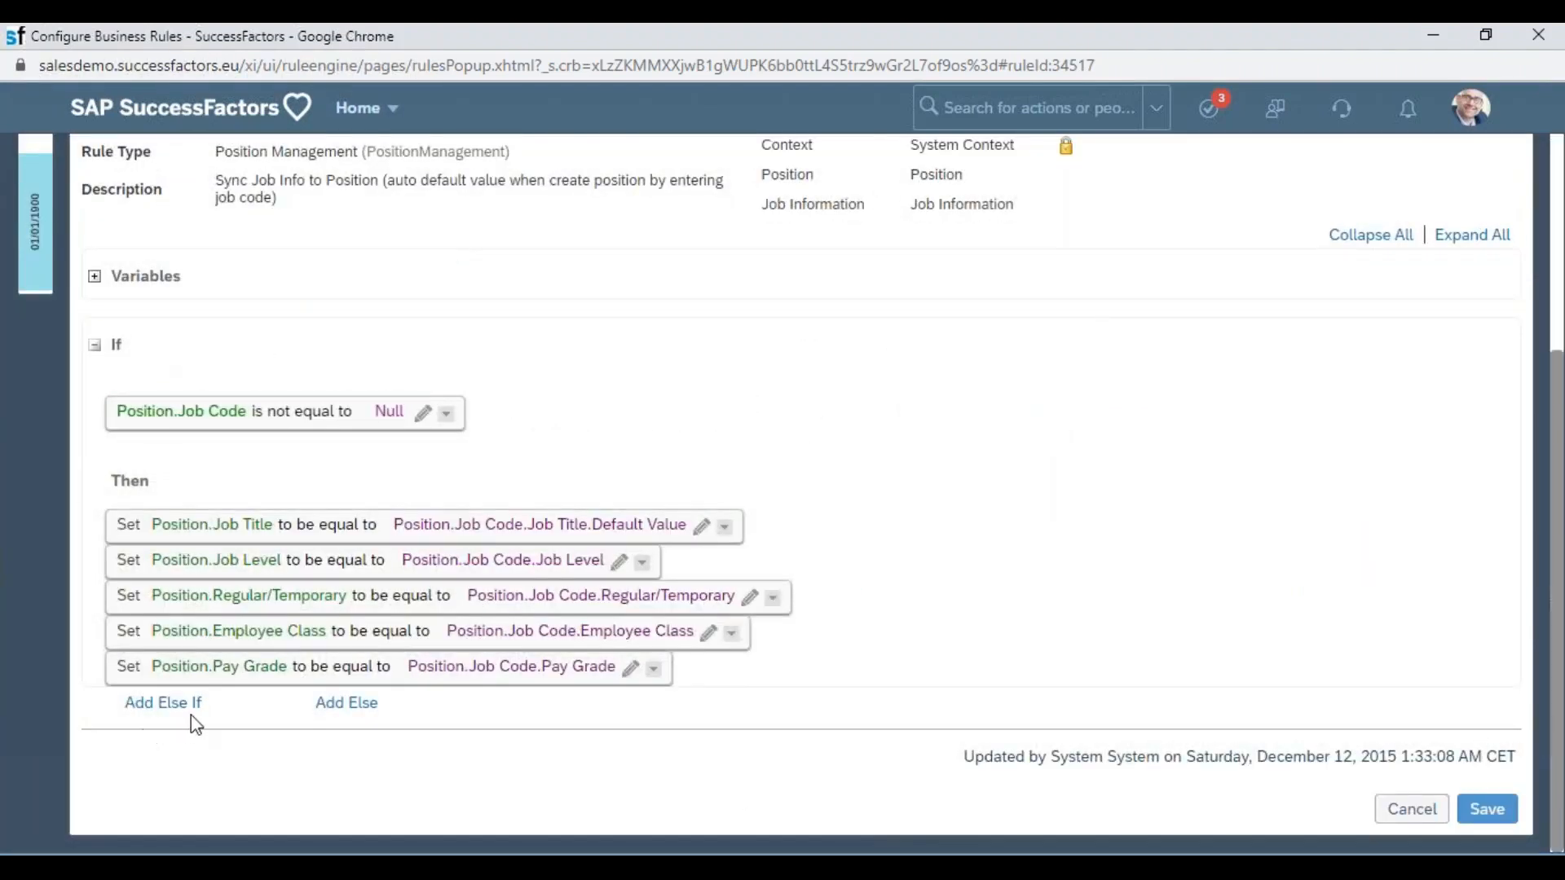
pyautogui.click(654, 668)
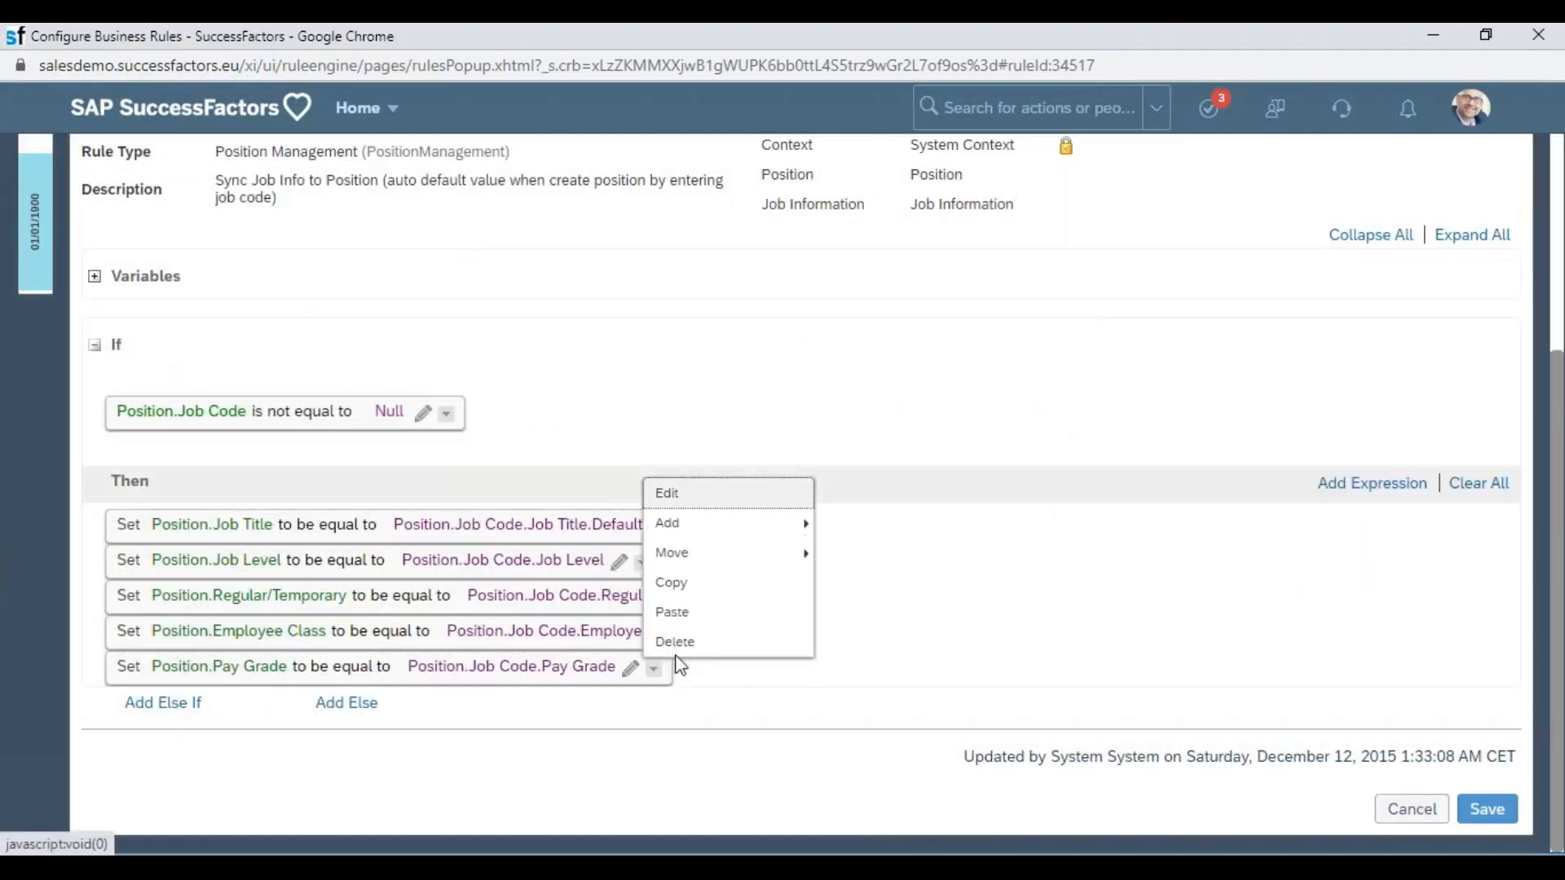
pyautogui.moveTo(707, 524)
pyautogui.click(866, 543)
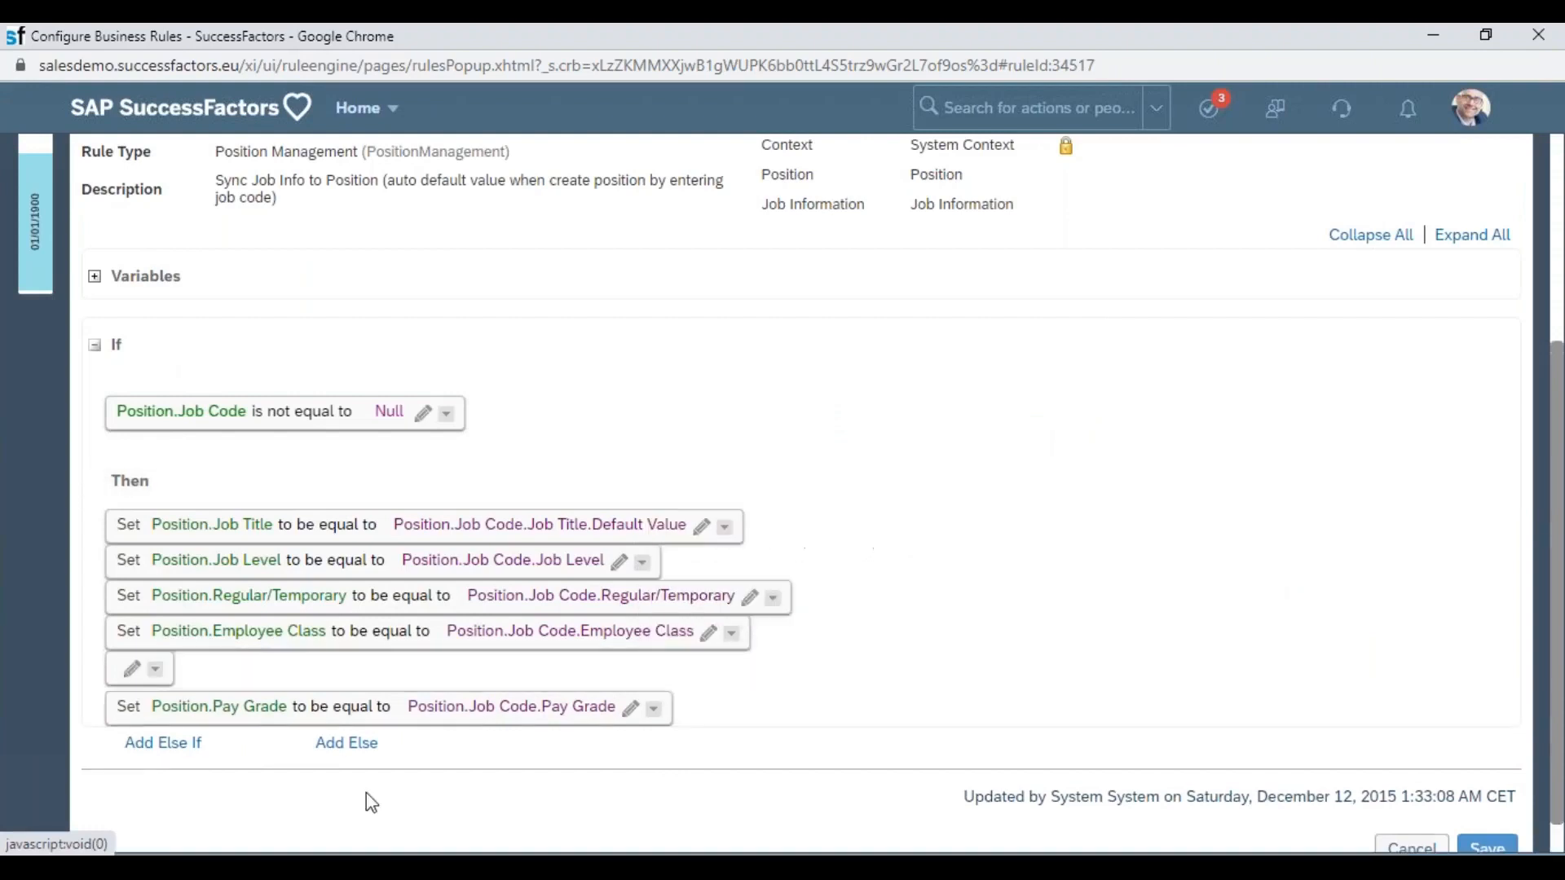
# Make the new expression a Set action assigning Position.Business Unit to be equal to Job Information.Business Unit.
pyautogui.click(160, 656)
pyautogui.click(287, 681)
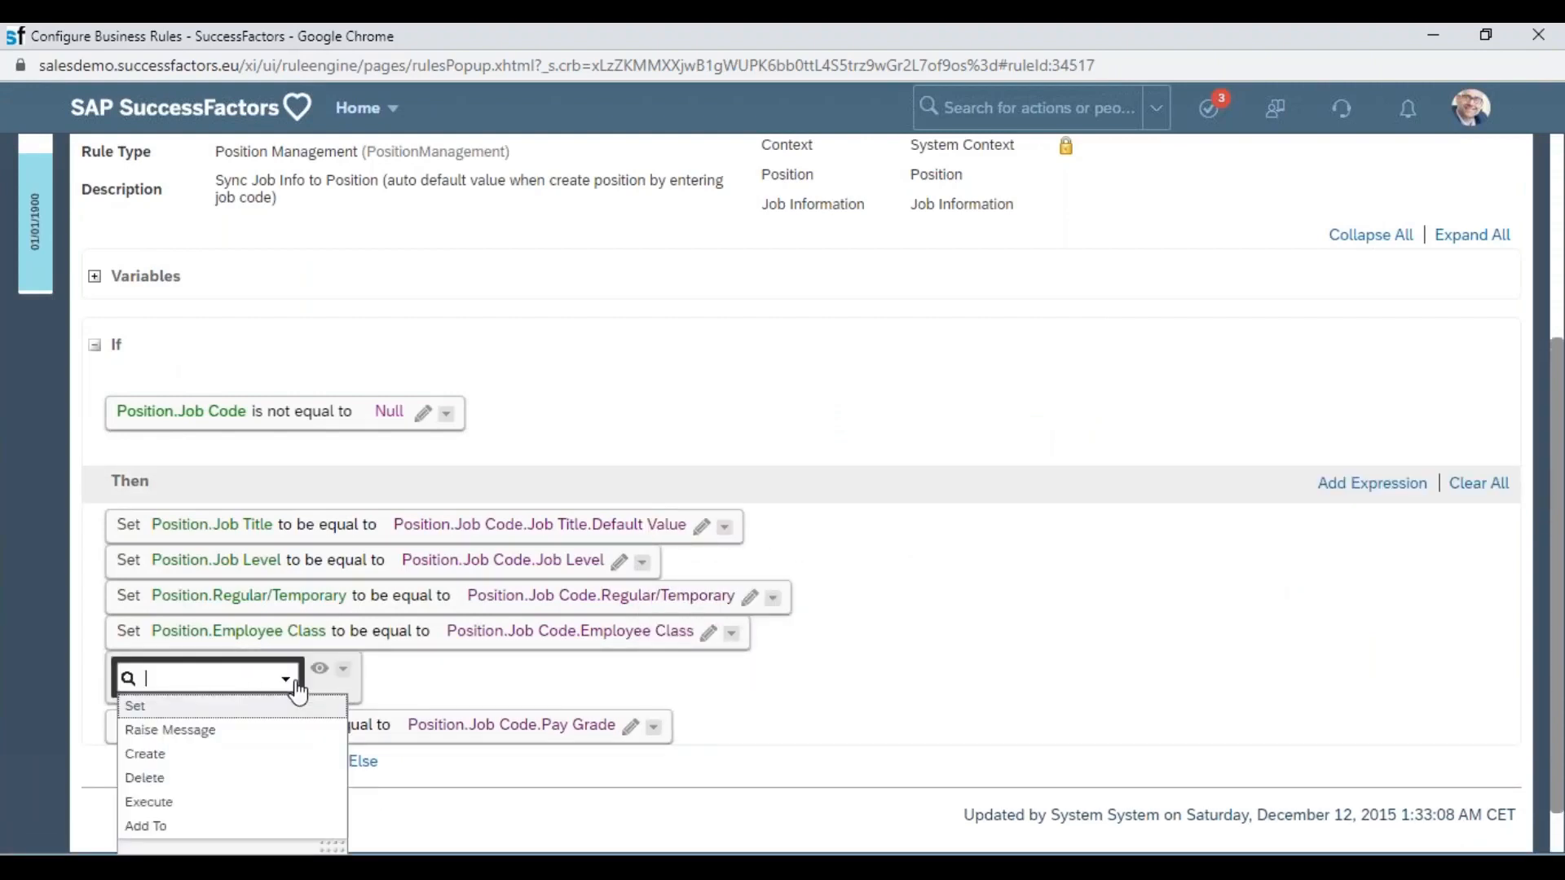
pyautogui.click(220, 707)
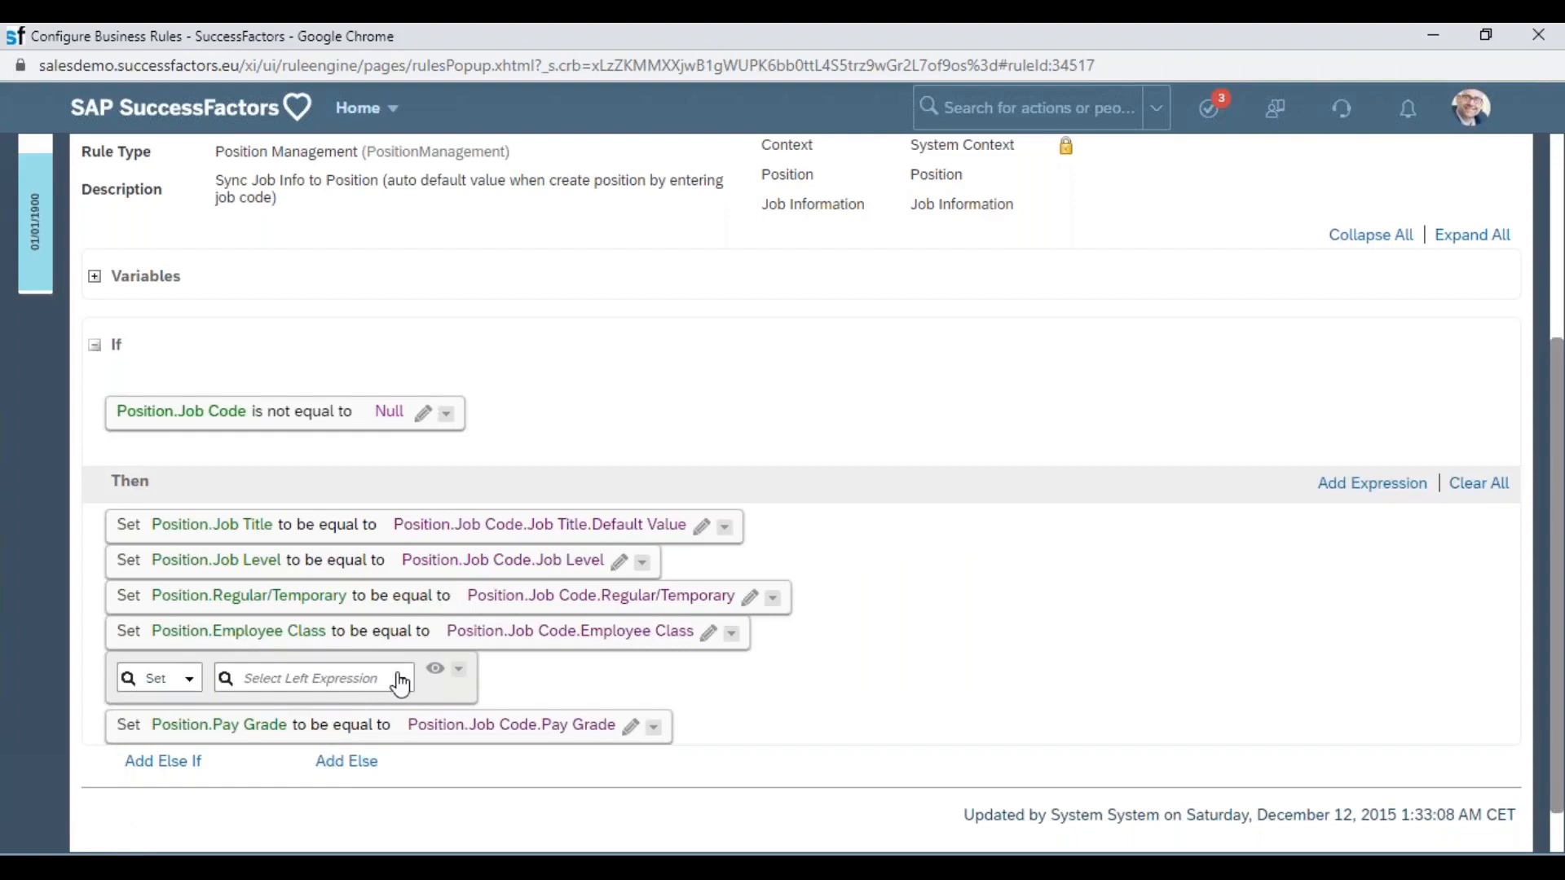
pyautogui.click(395, 681)
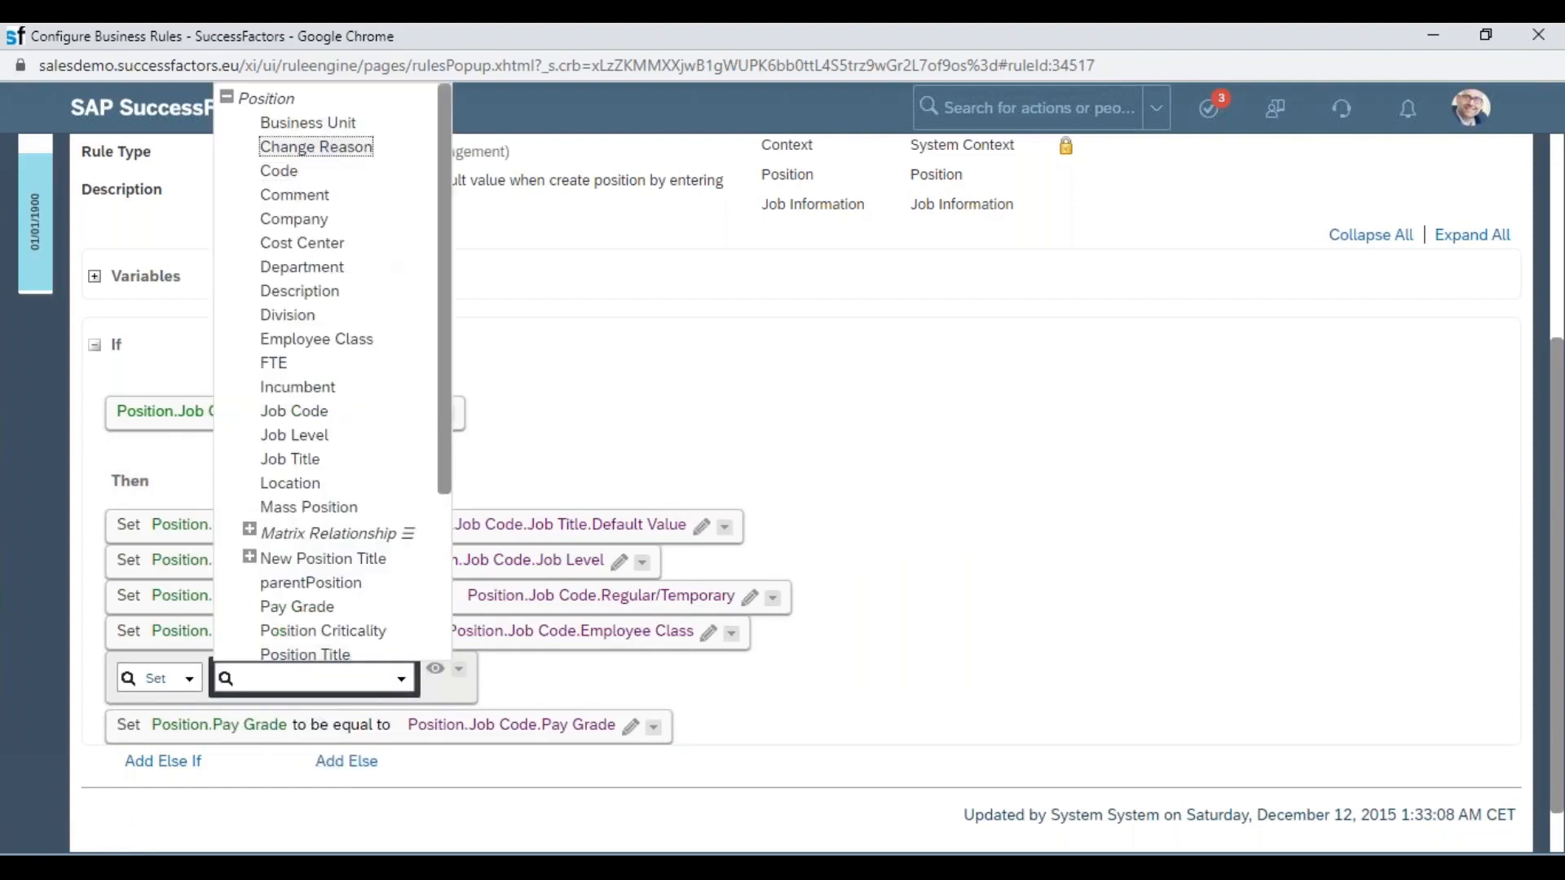
pyautogui.click(311, 124)
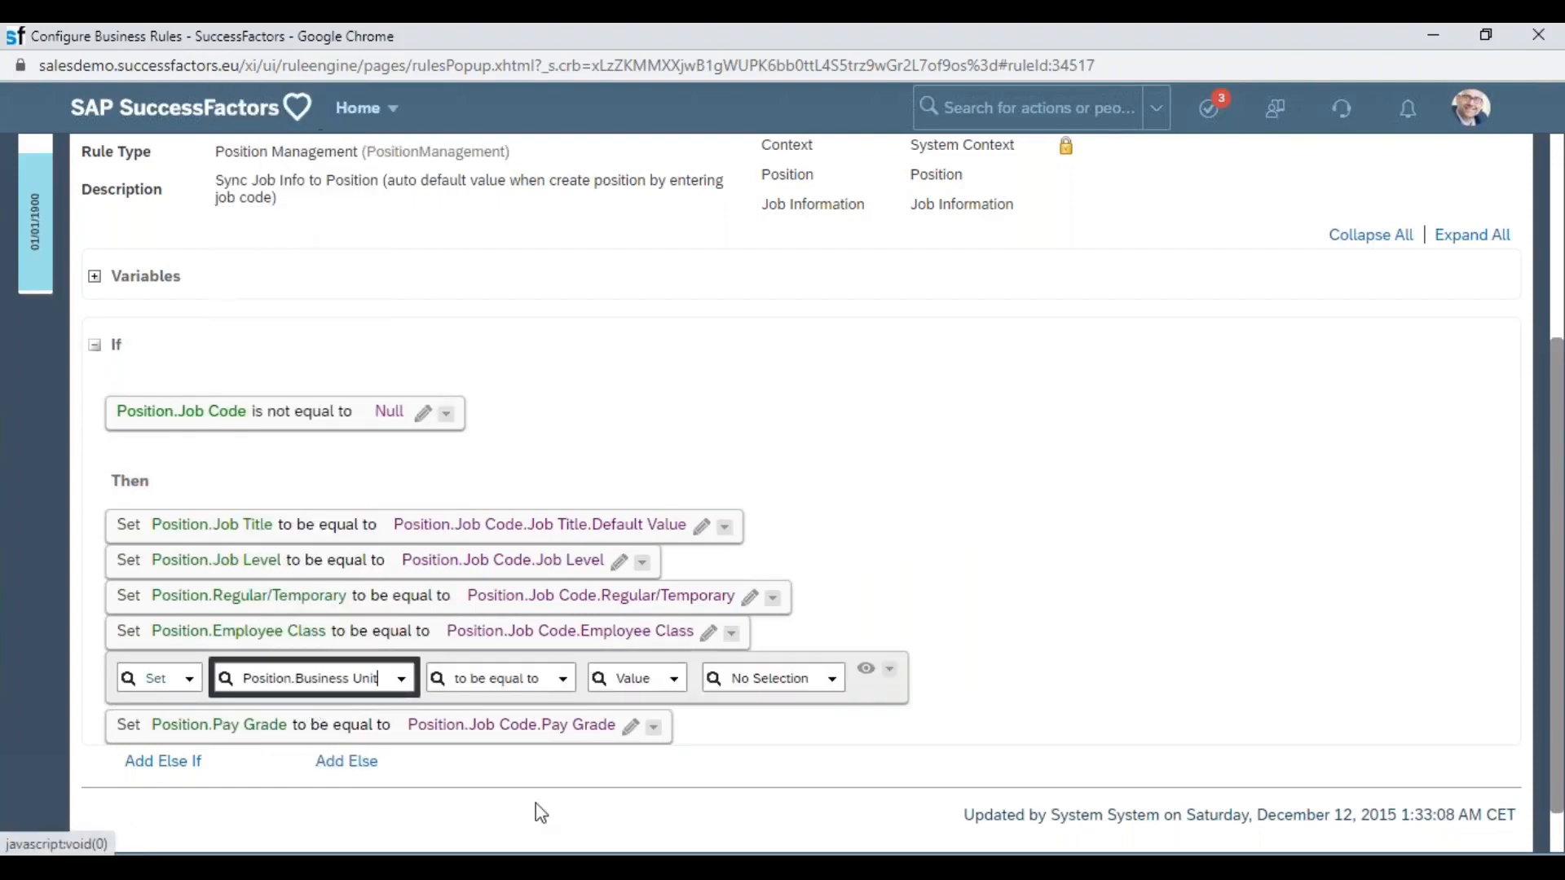
pyautogui.click(677, 680)
pyautogui.click(600, 643)
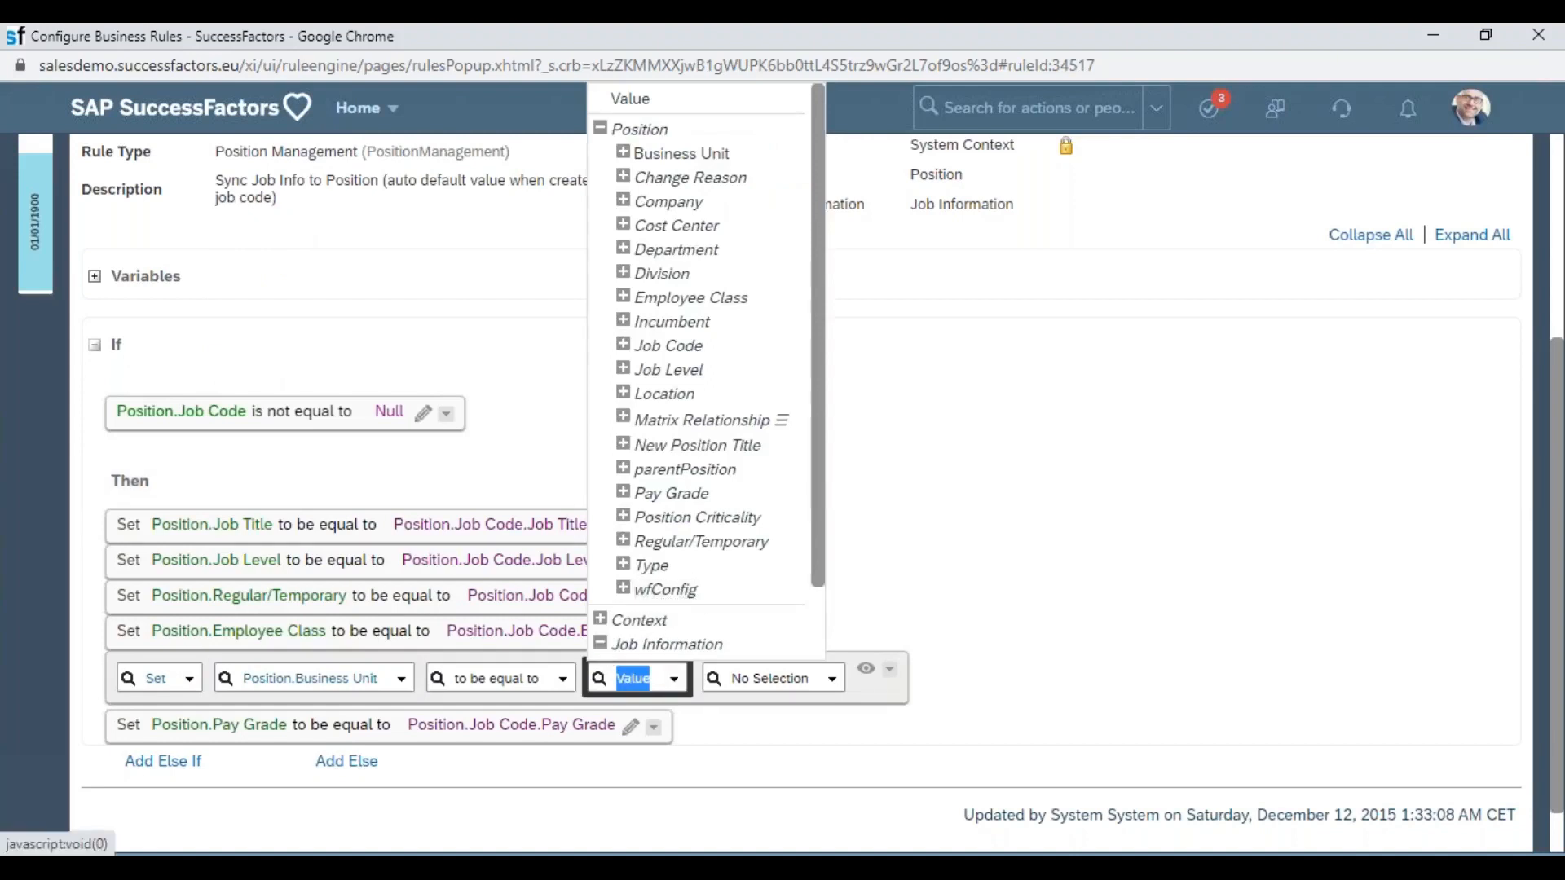
pyautogui.scroll(-1, 795, 509)
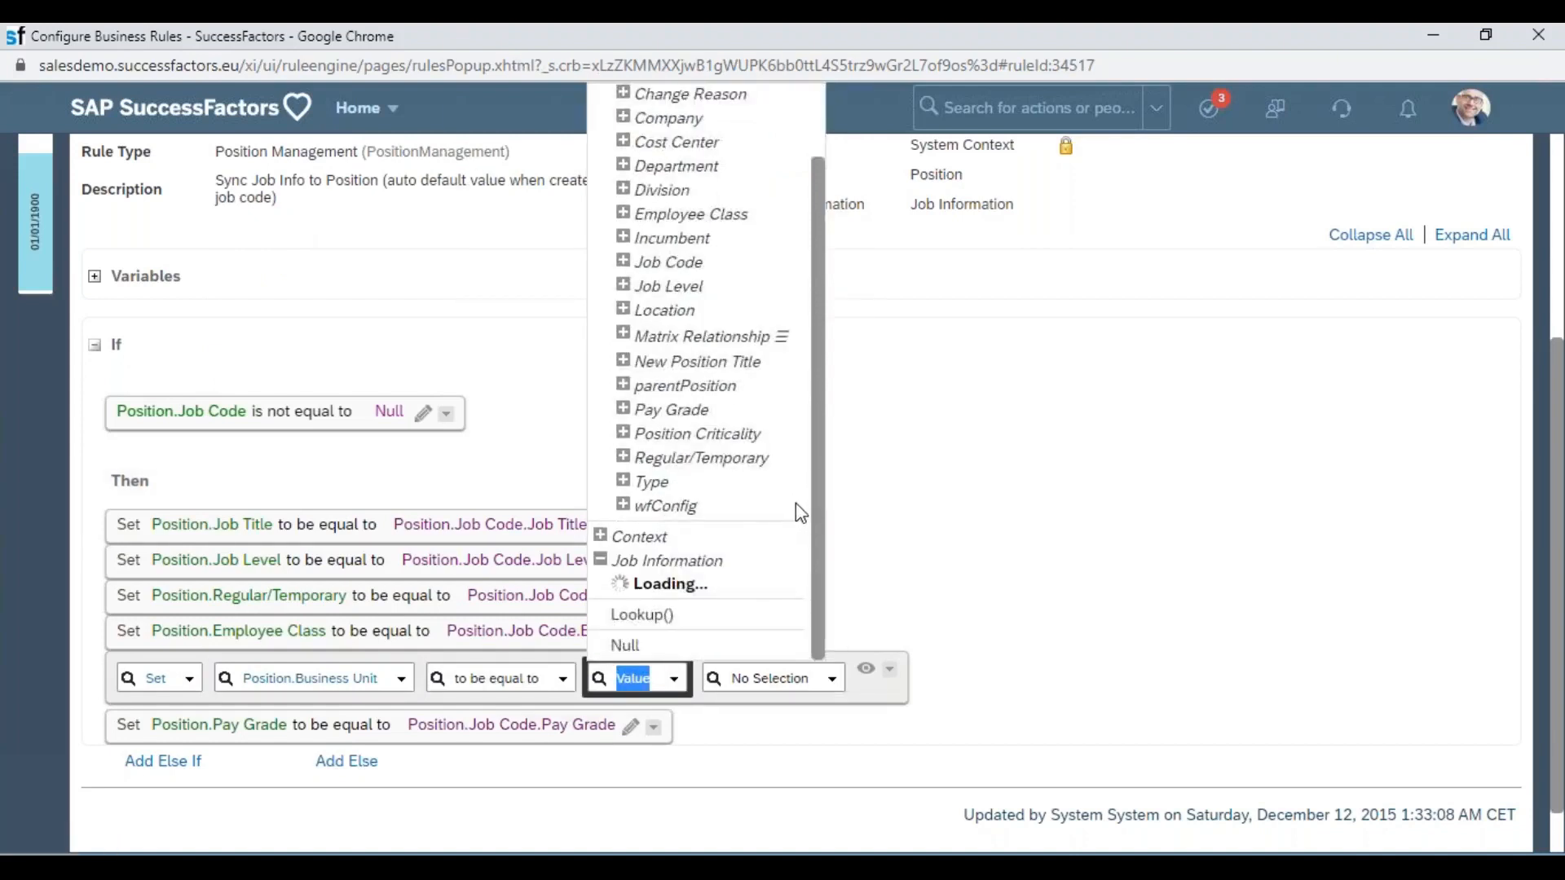
pyautogui.scroll(-3, 796, 514)
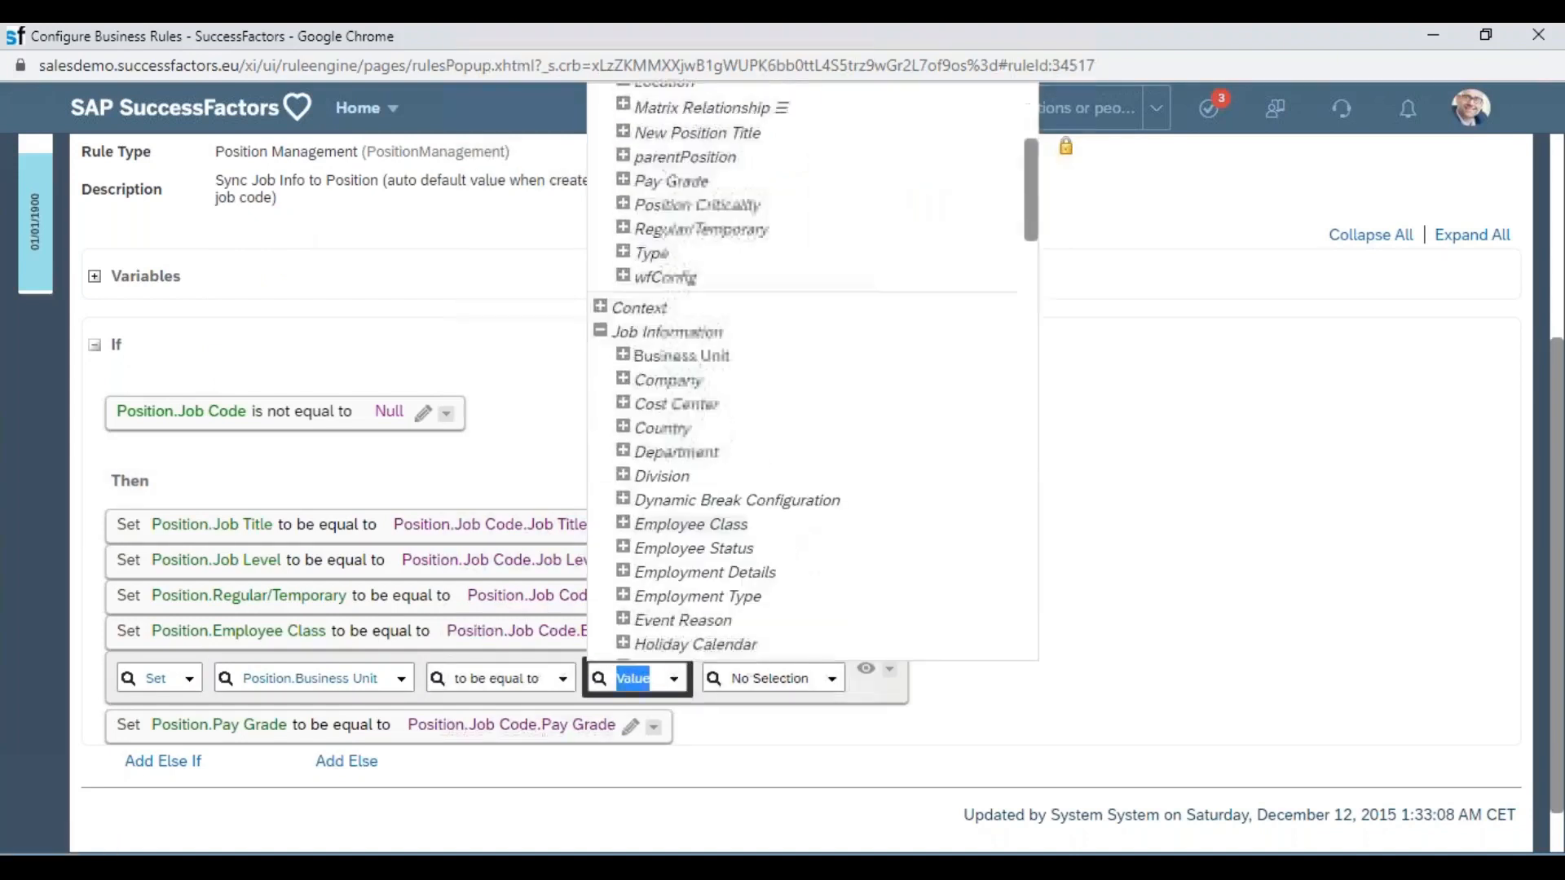
pyautogui.click(670, 357)
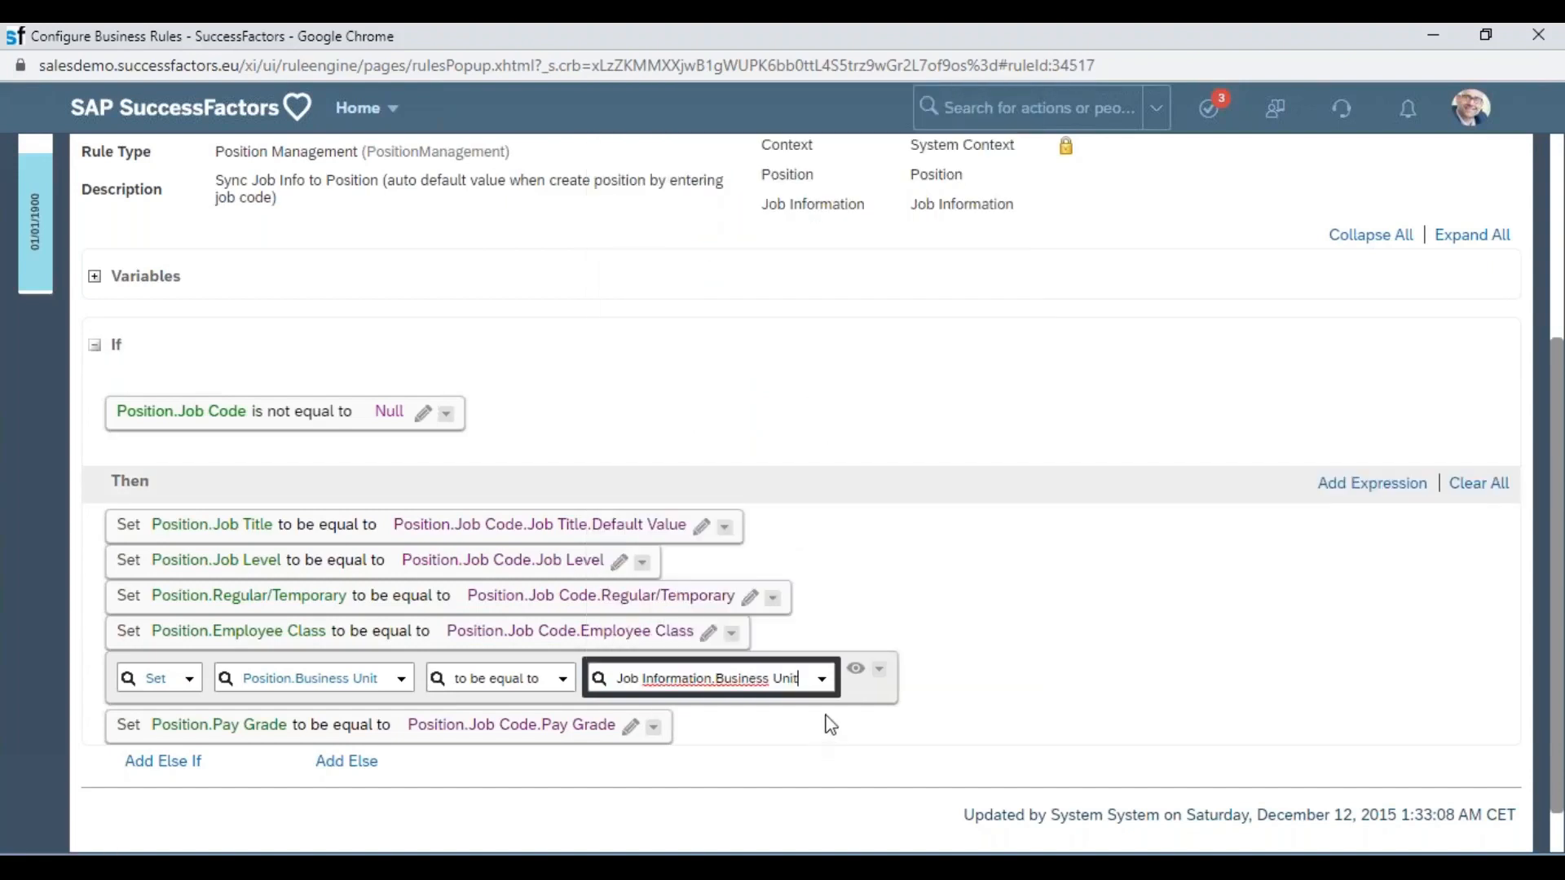
pyautogui.click(1044, 644)
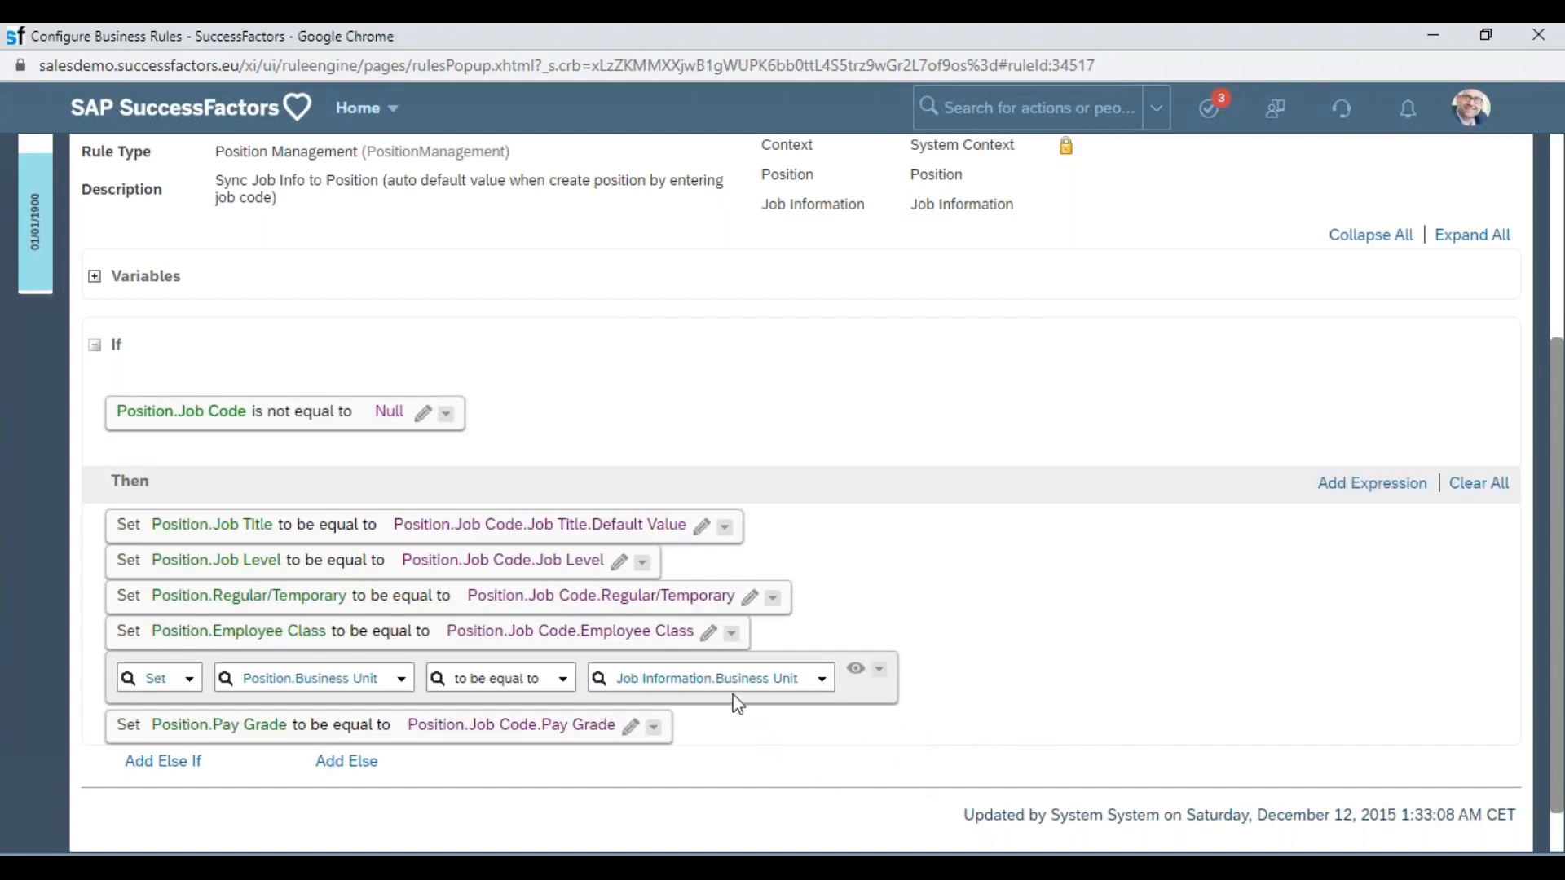
pyautogui.moveTo(626, 635); pyautogui.dragTo(707, 628)
pyautogui.click(650, 640)
pyautogui.moveTo(245, 640); pyautogui.dragTo(313, 638)
pyautogui.moveTo(253, 595); pyautogui.dragTo(255, 527)
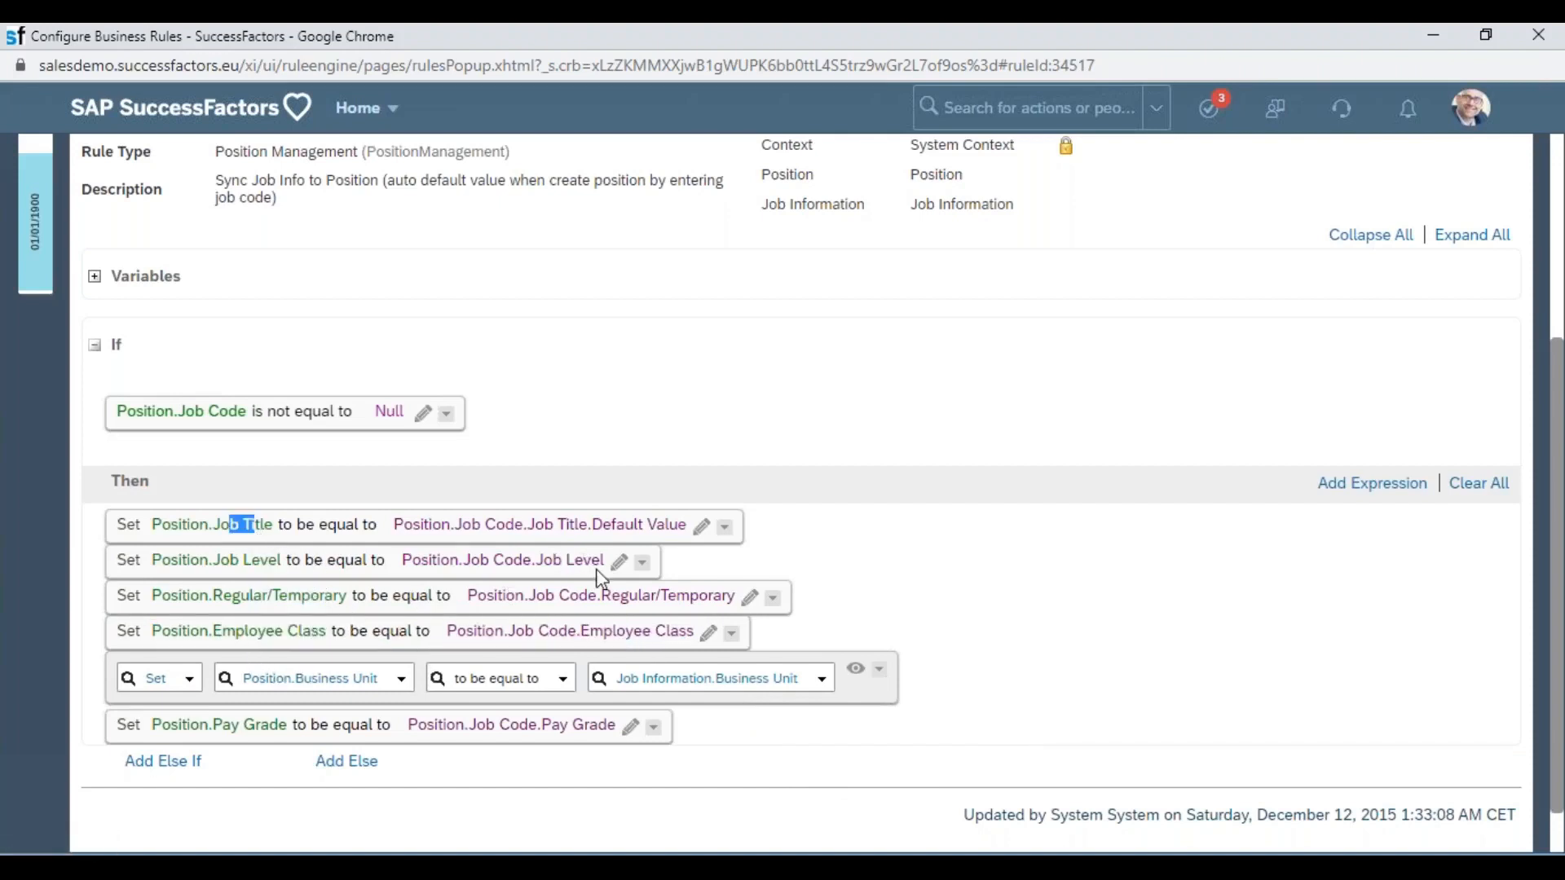
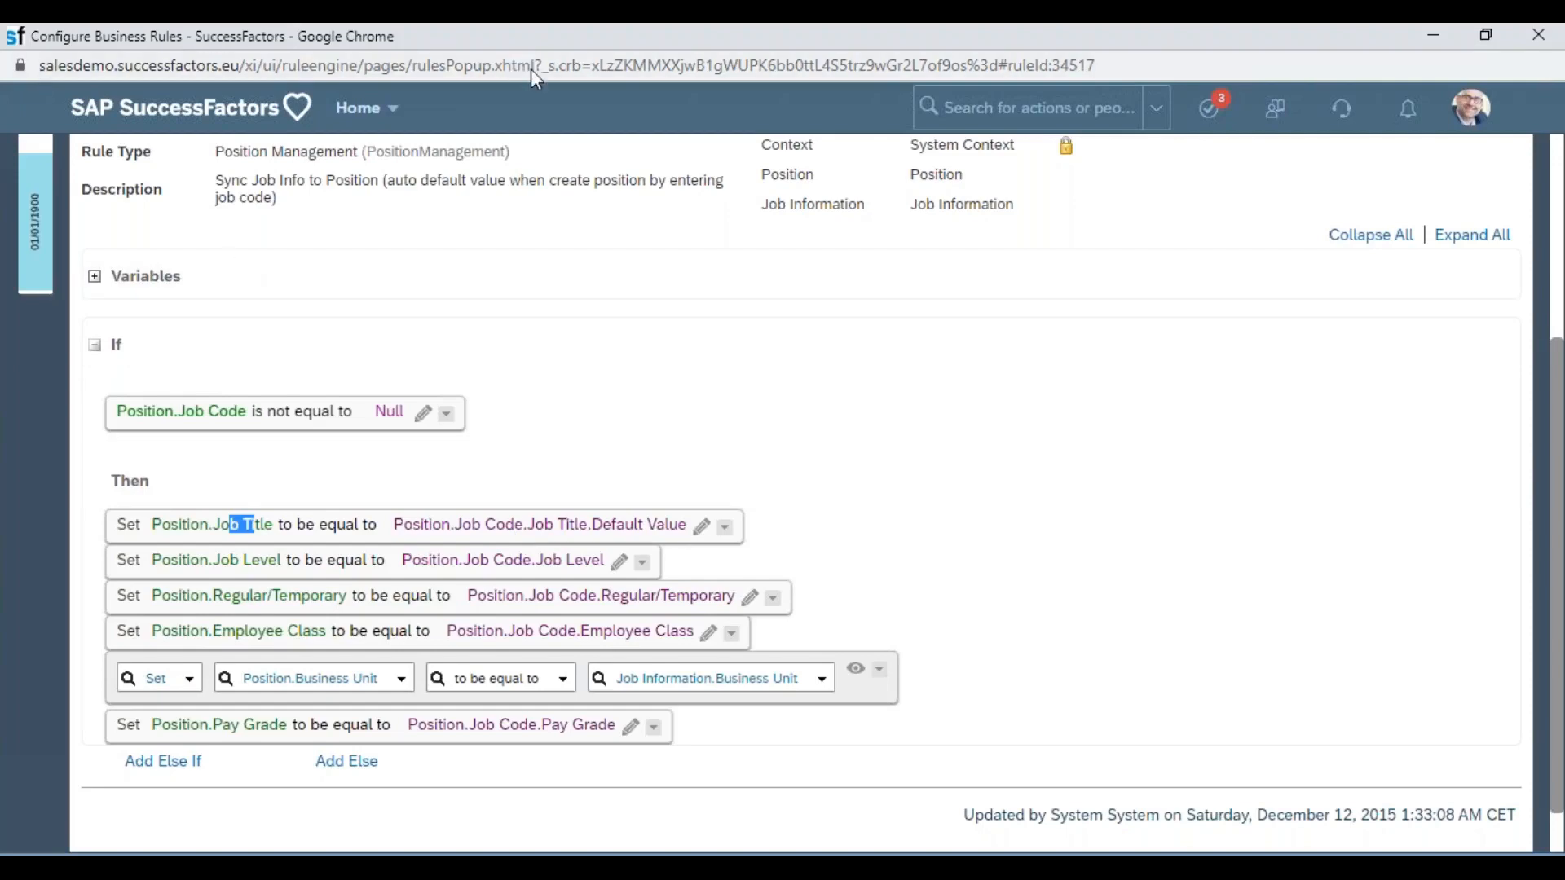
# Leave the business rule window without saving its changes.
pyautogui.doubleClick(538, 38)
pyautogui.click(1118, 189)
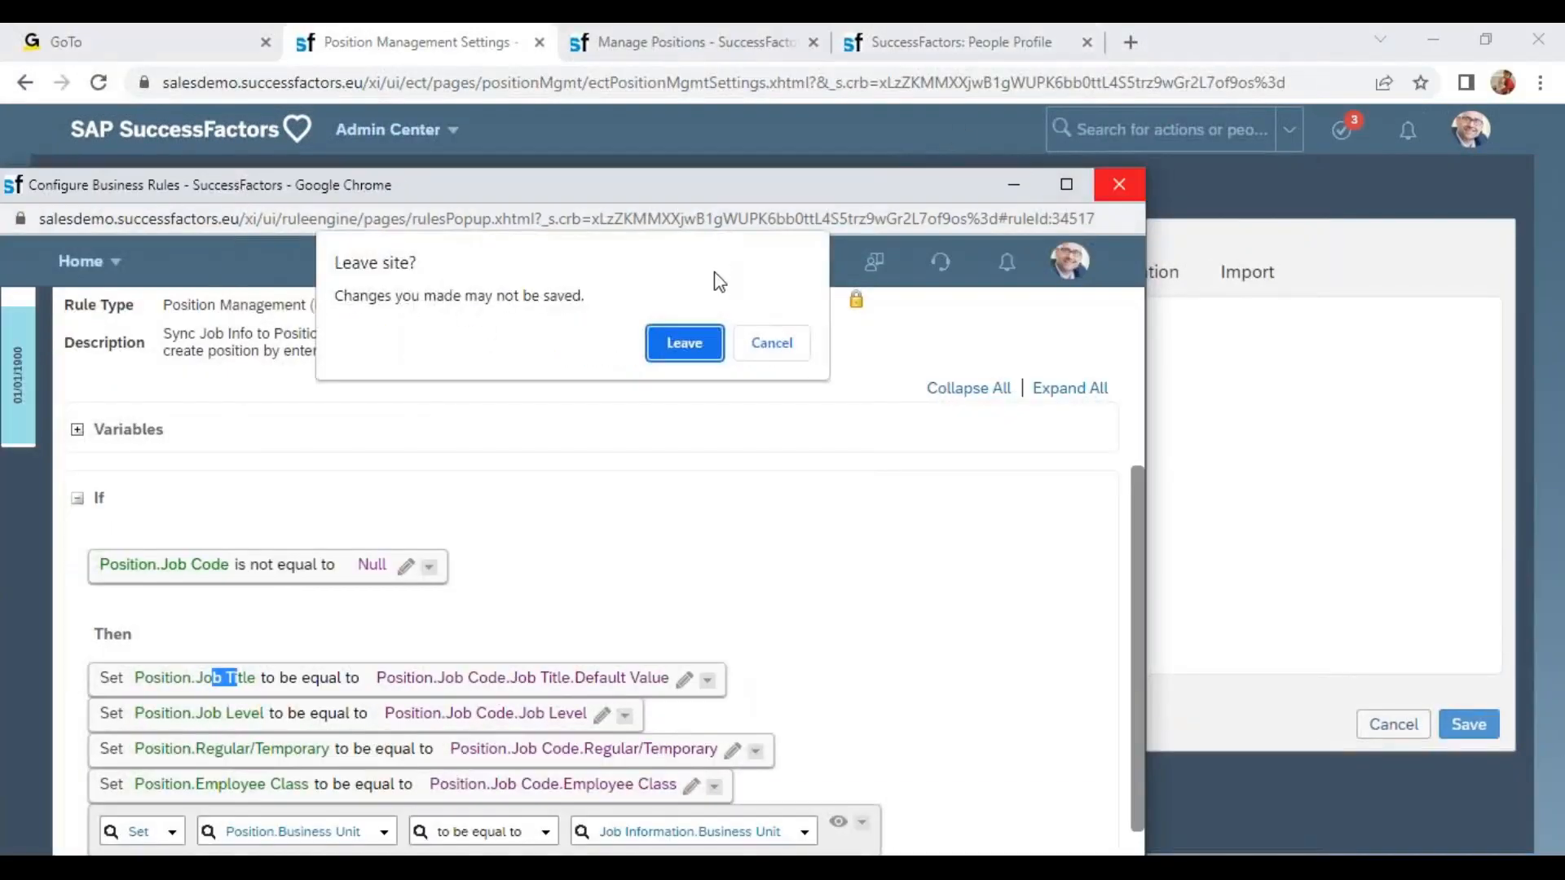
pyautogui.click(684, 342)
# In the employee's job information, change the Job Classification to Wipro CEO (7000030).
pyautogui.click(897, 42)
pyautogui.scroll(-3, 1045, 586)
pyautogui.click(990, 400)
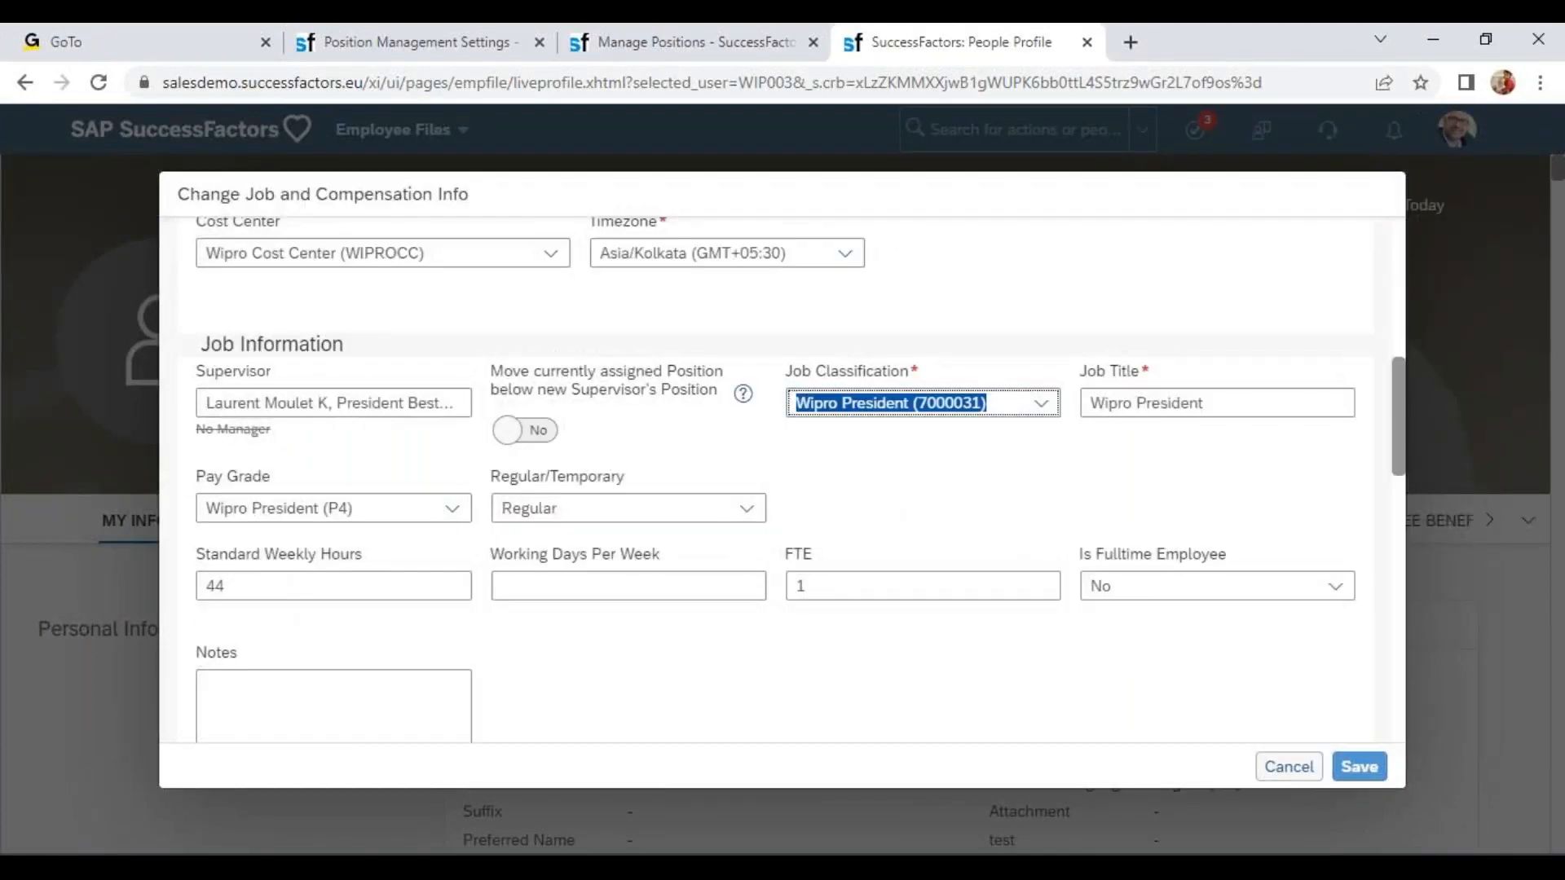
pyautogui.write('wipro')
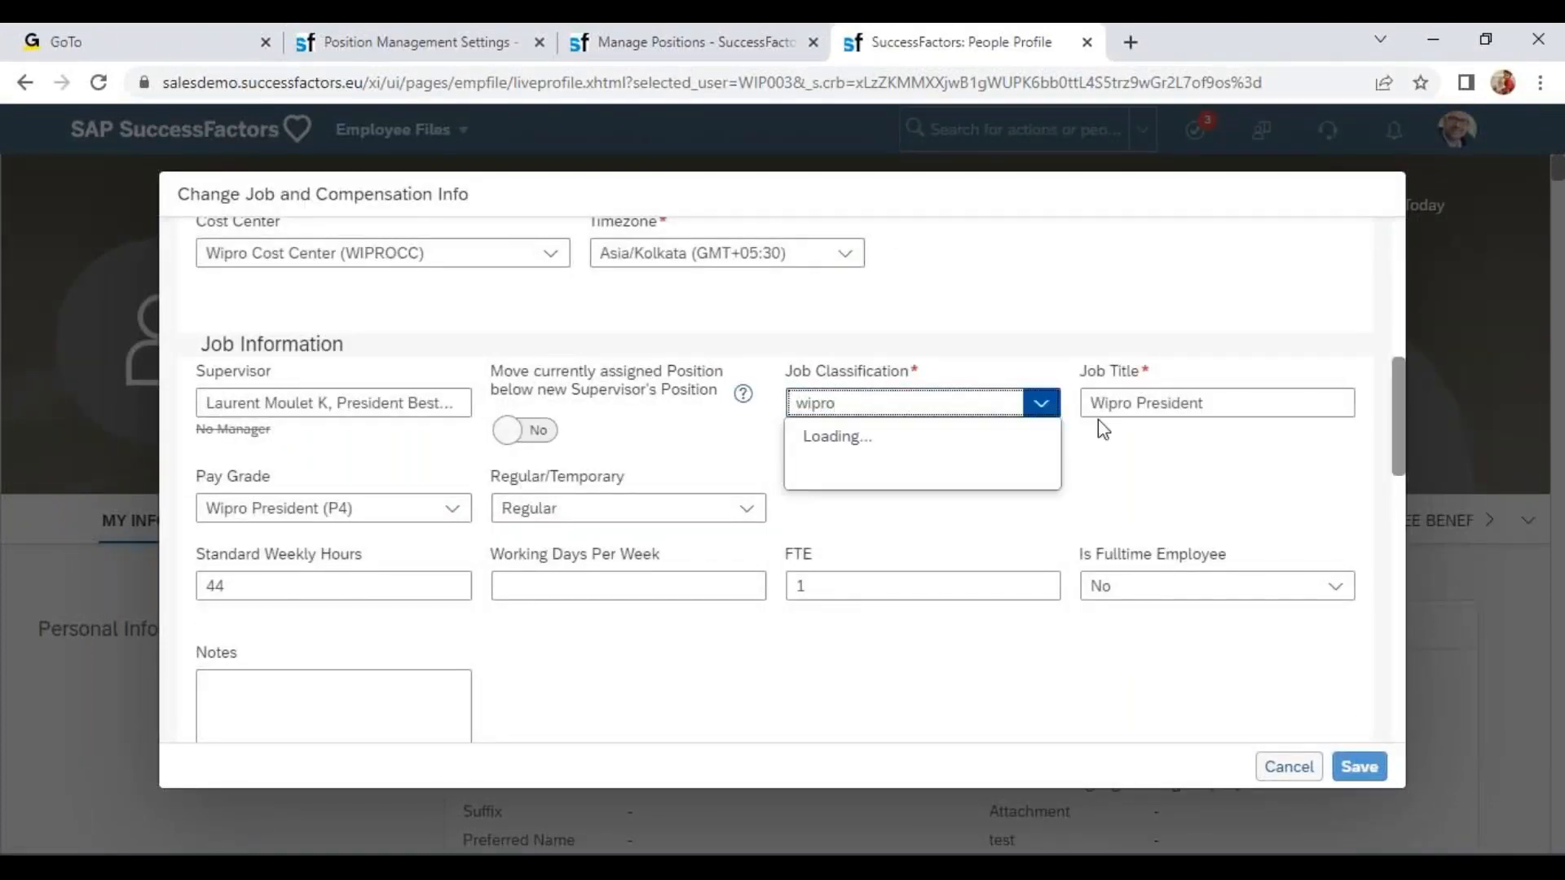
pyautogui.click(896, 437)
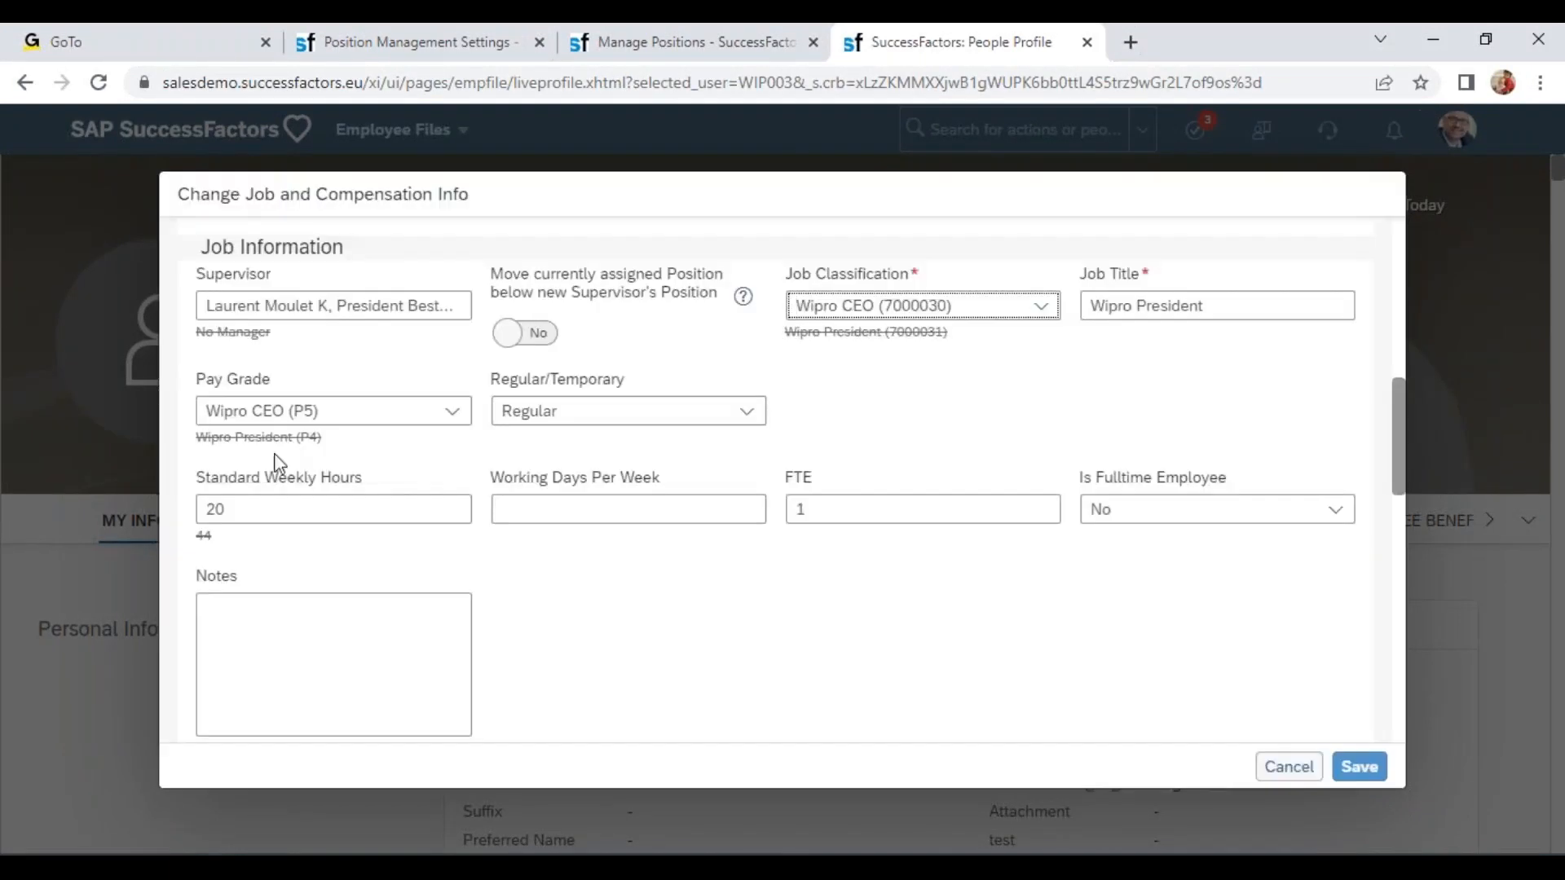
# Review the Pay Grade, Standard Weekly Hours, Regular/Temporary and Job Title fields, then cancel the job change.
pyautogui.moveTo(271, 379); pyautogui.dragTo(206, 379)
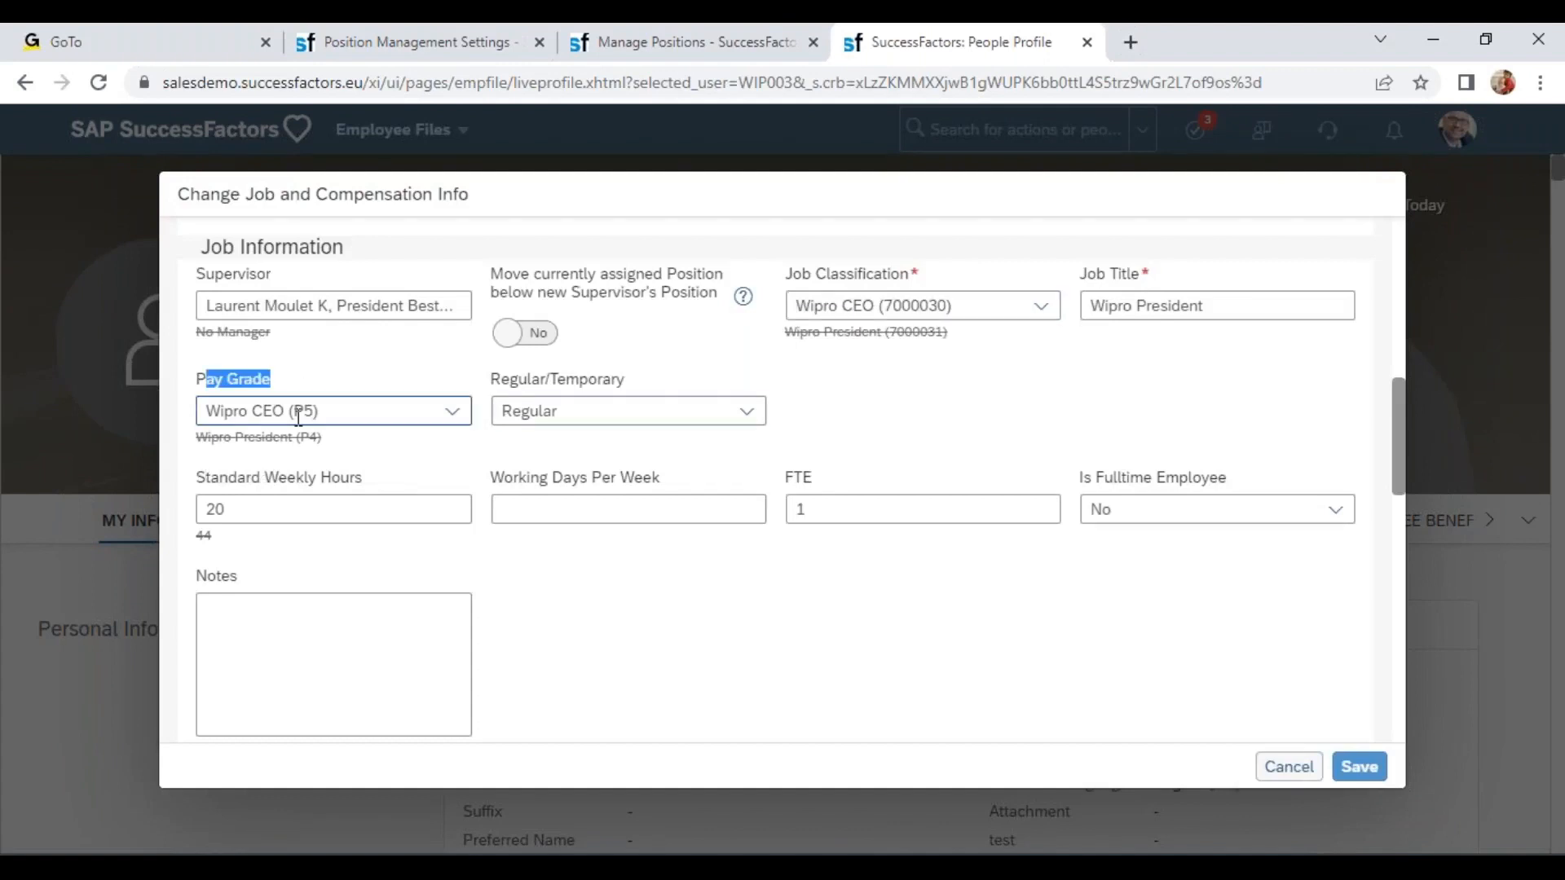
pyautogui.moveTo(205, 477); pyautogui.dragTo(362, 478)
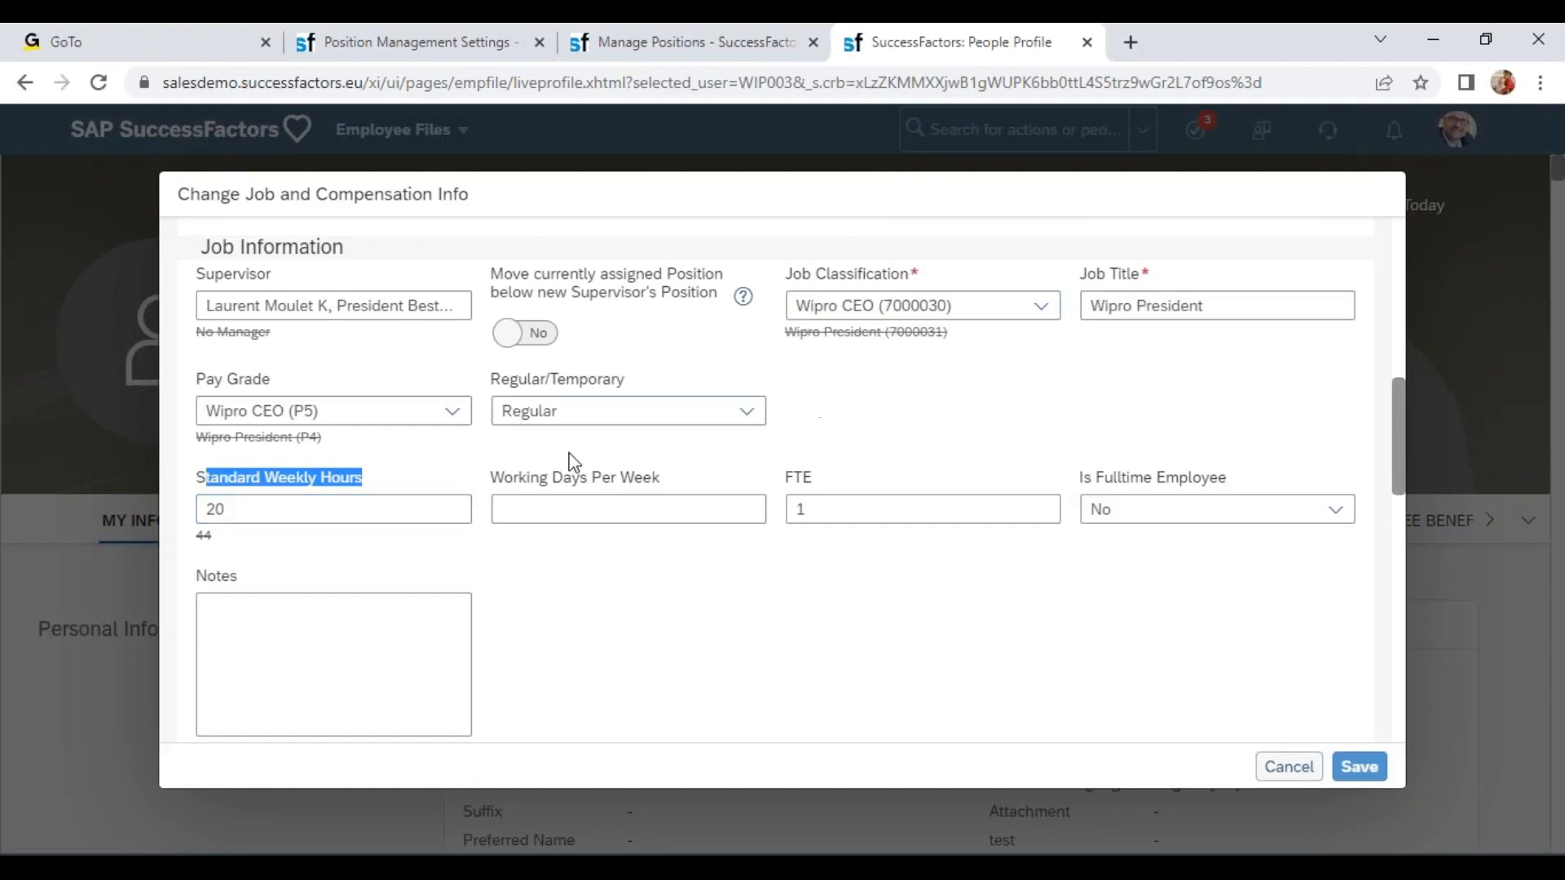
pyautogui.click(233, 379)
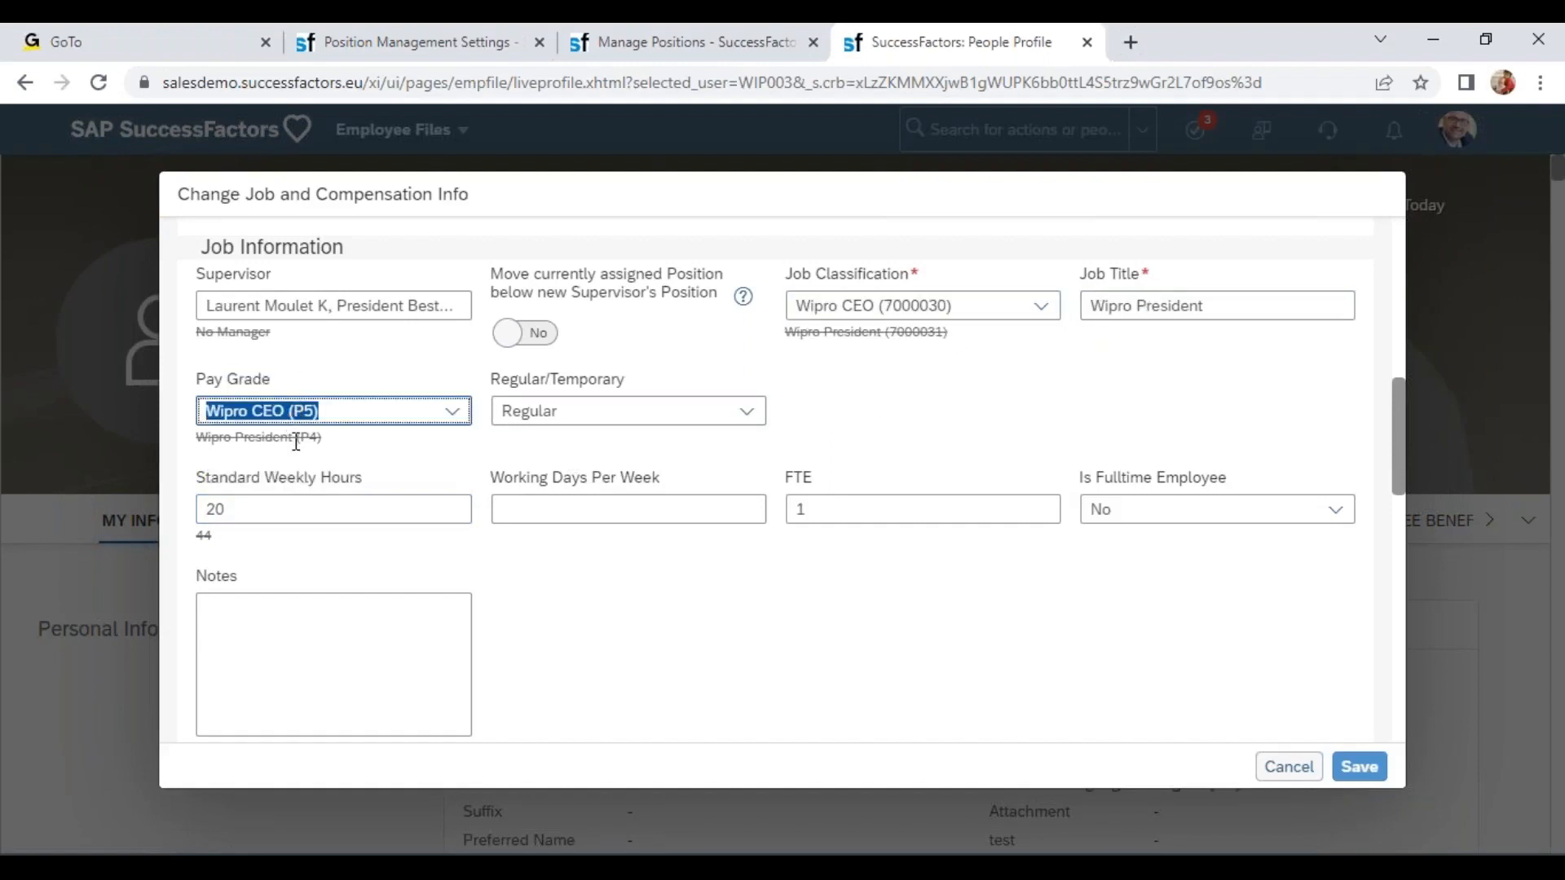
pyautogui.moveTo(499, 379); pyautogui.dragTo(650, 409)
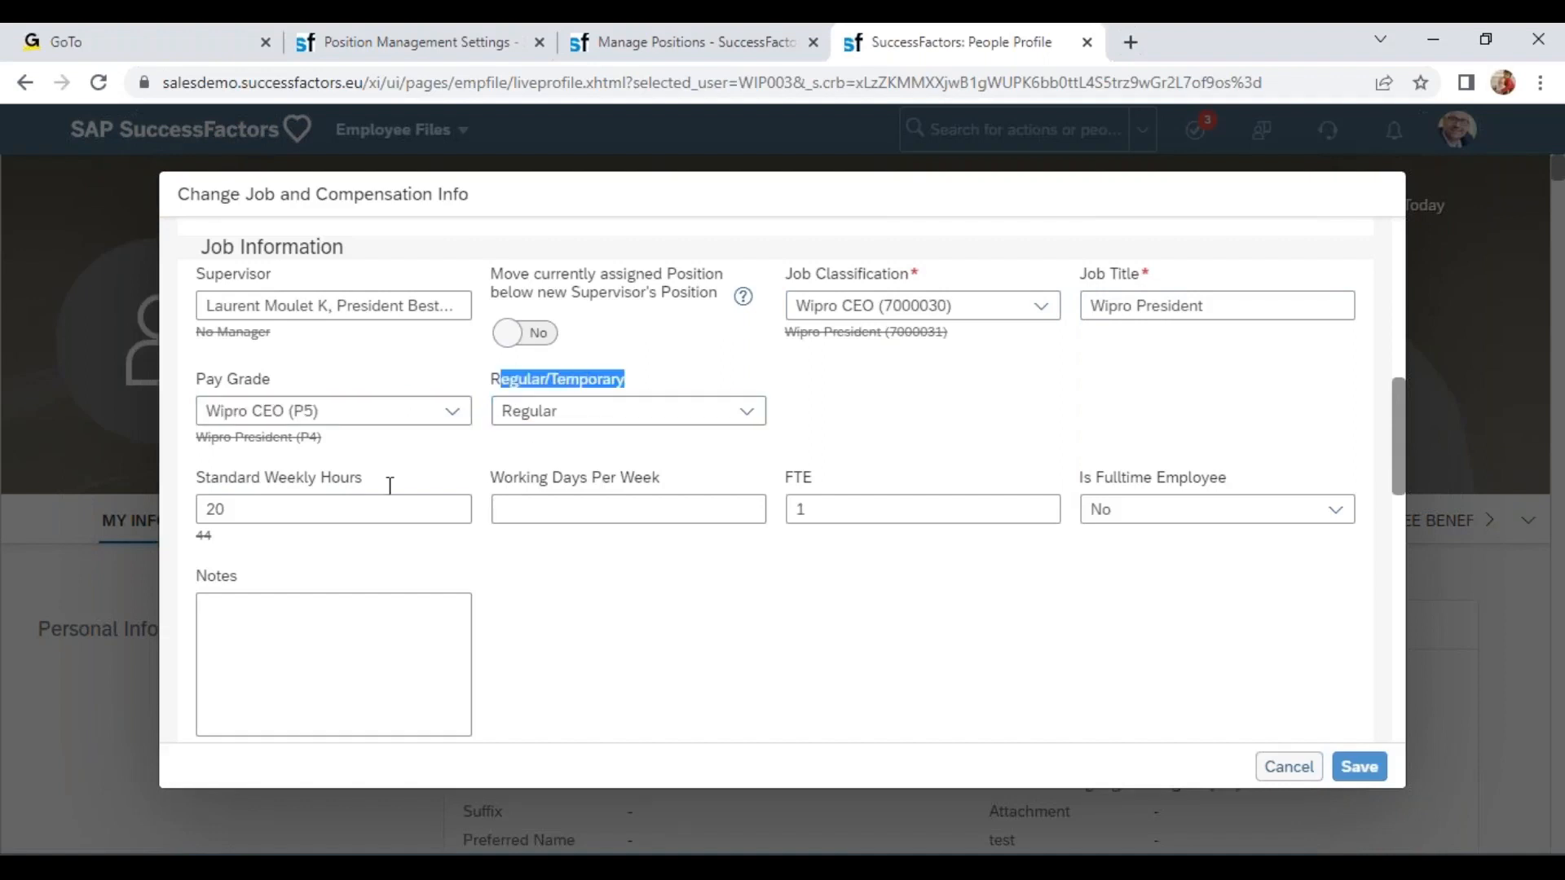
pyautogui.moveTo(262, 478); pyautogui.dragTo(363, 479)
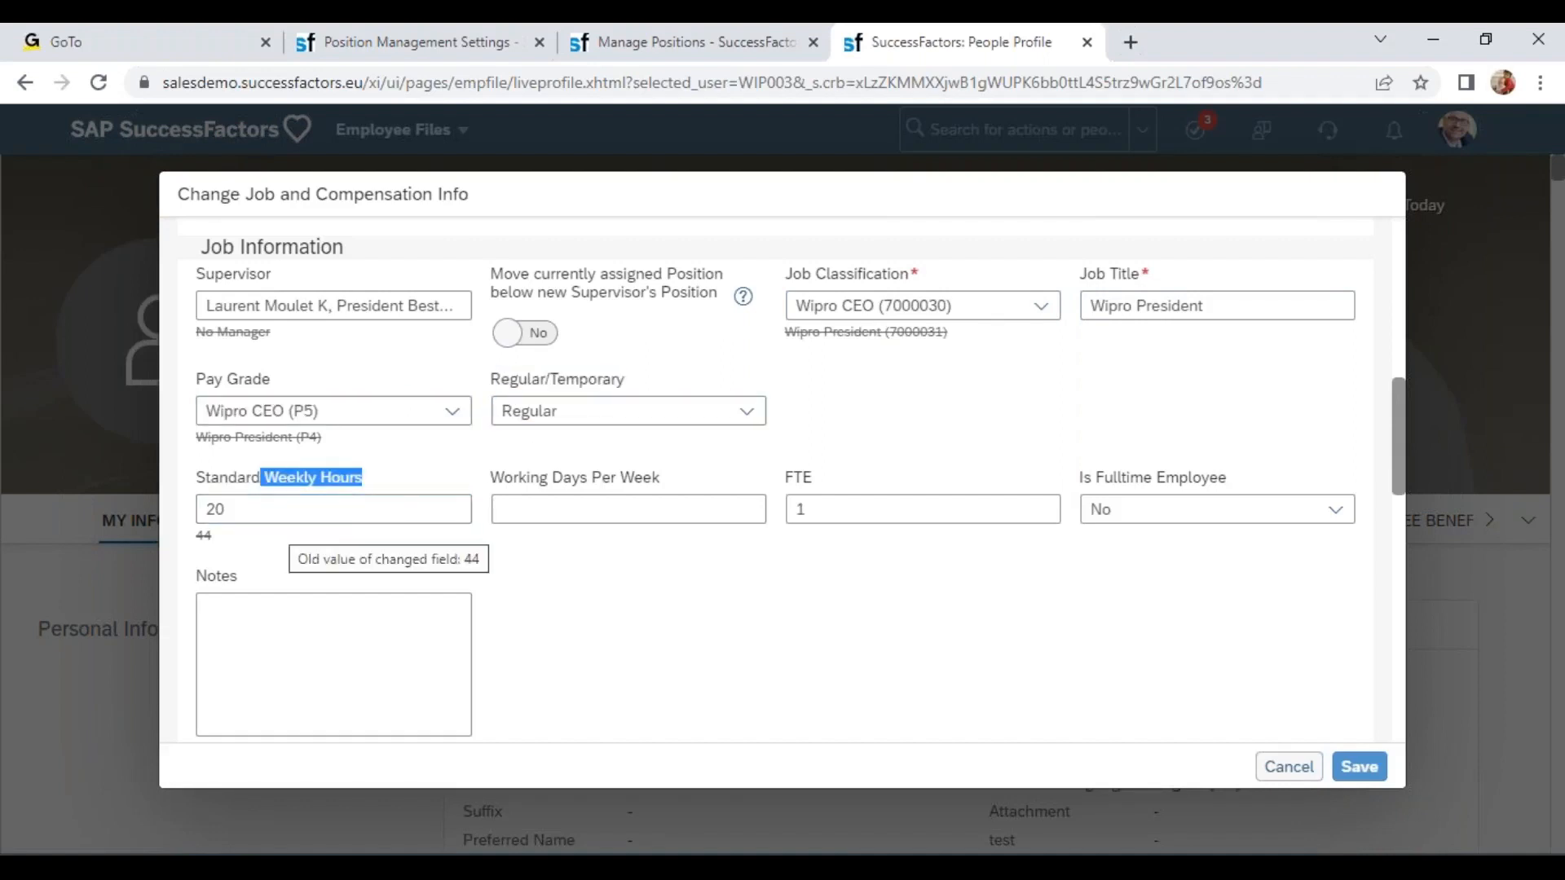
pyautogui.moveTo(1062, 279); pyautogui.dragTo(1214, 275)
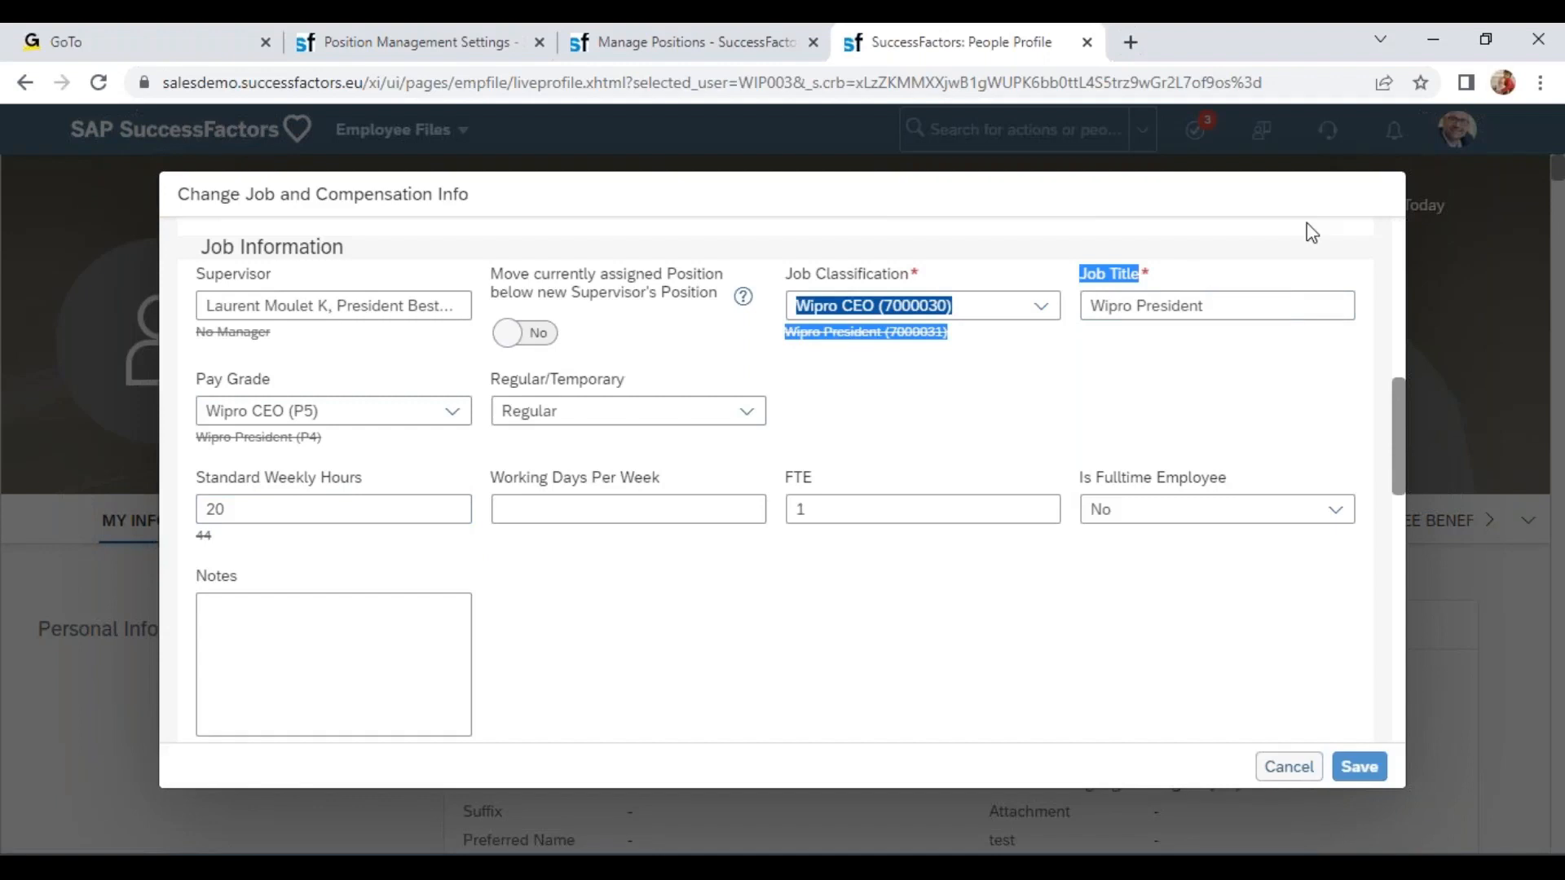
pyautogui.click(1191, 306)
pyautogui.tripleClick(1192, 308)
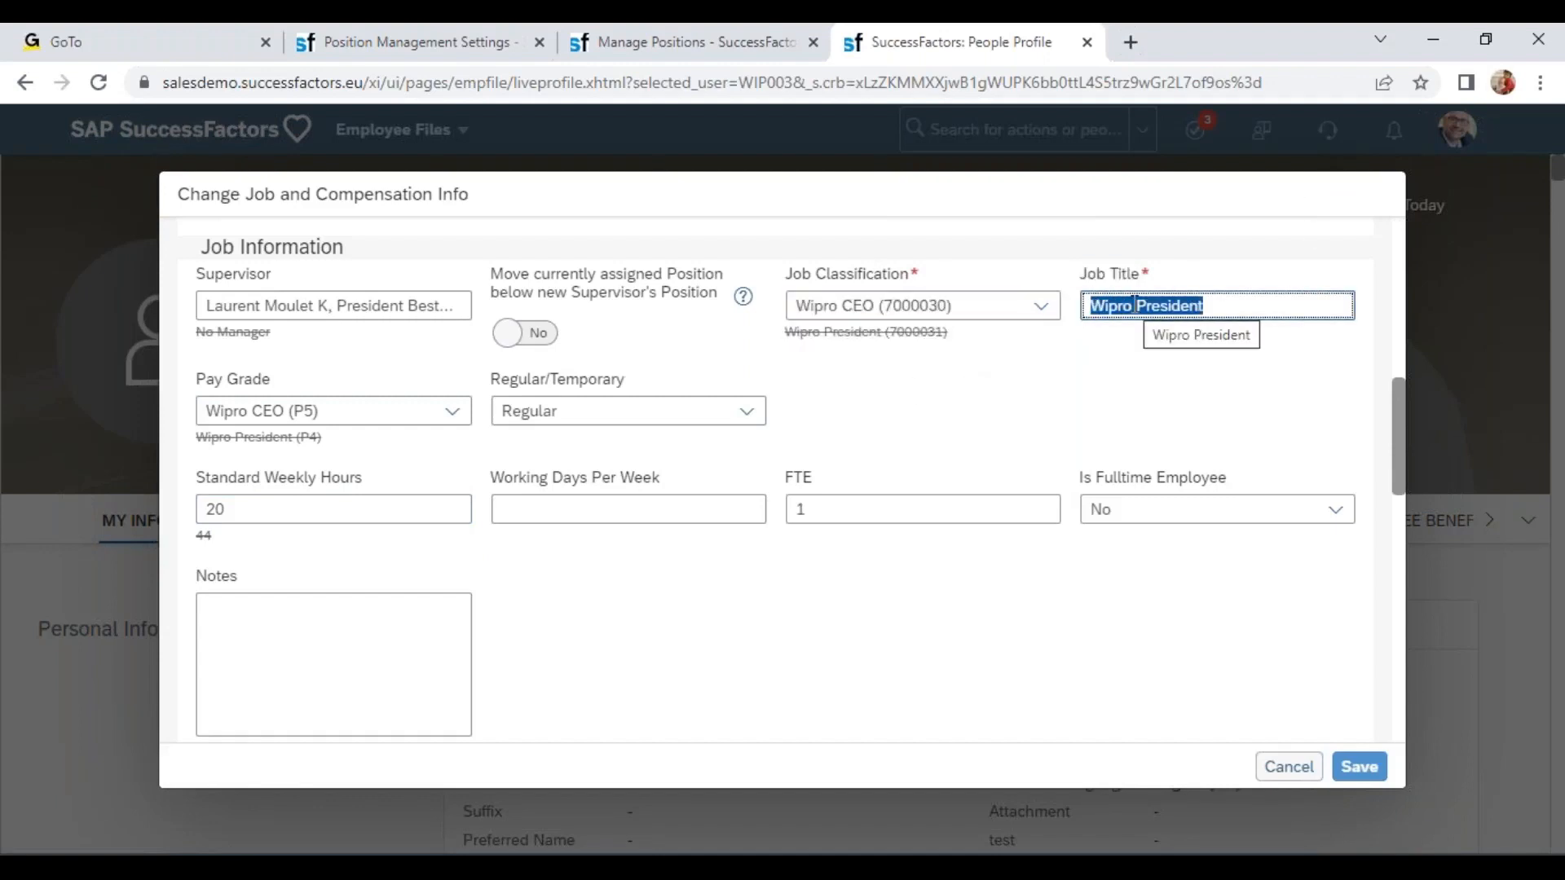
pyautogui.moveTo(851, 273); pyautogui.dragTo(1048, 270)
pyautogui.click(1125, 295)
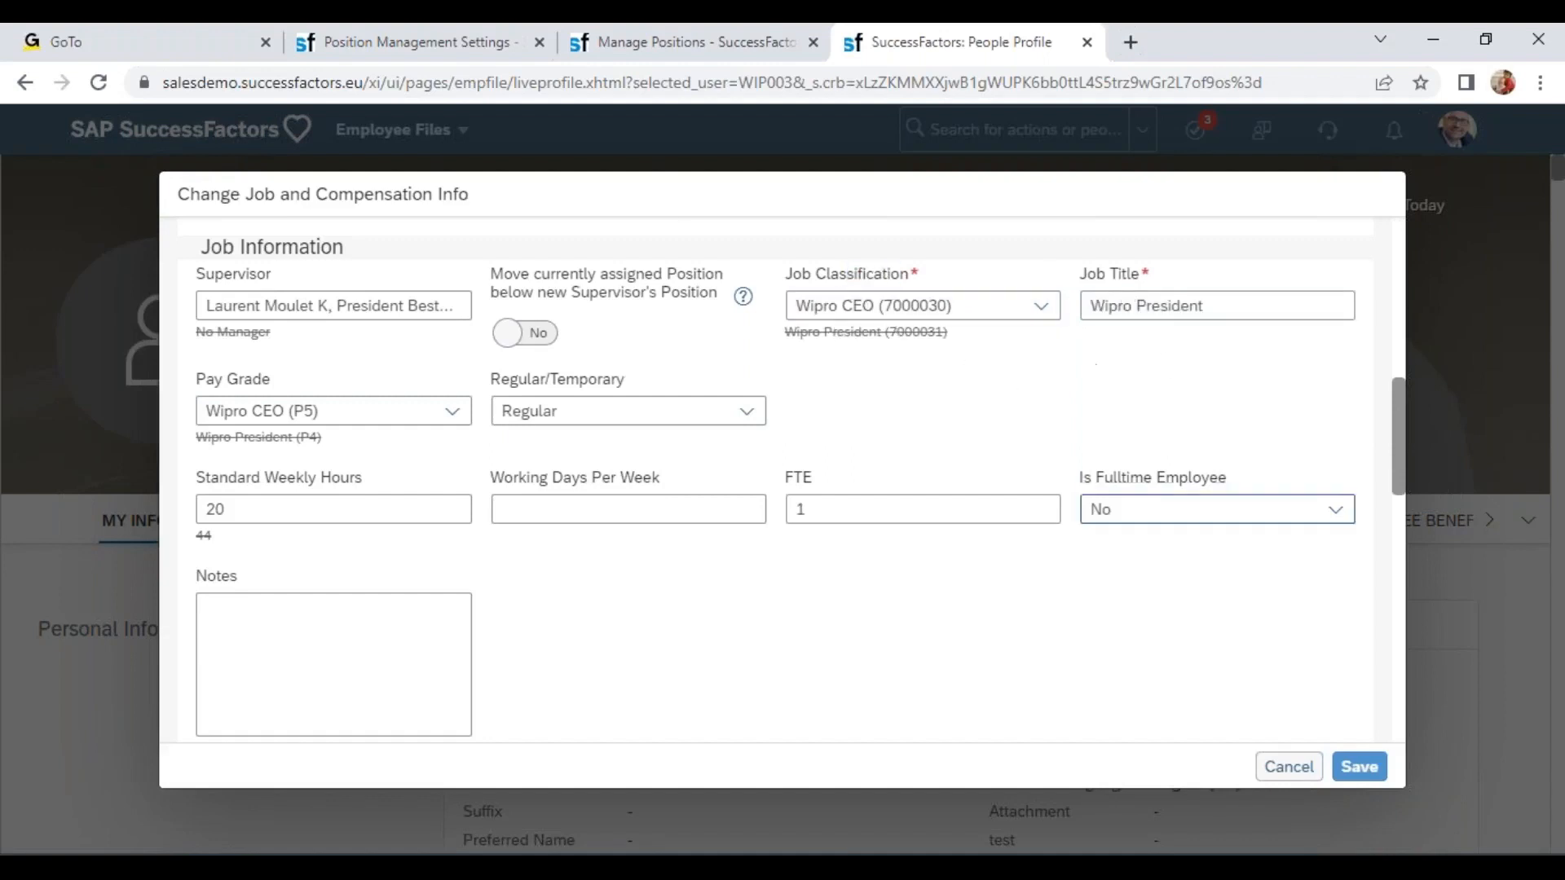
pyautogui.click(1292, 779)
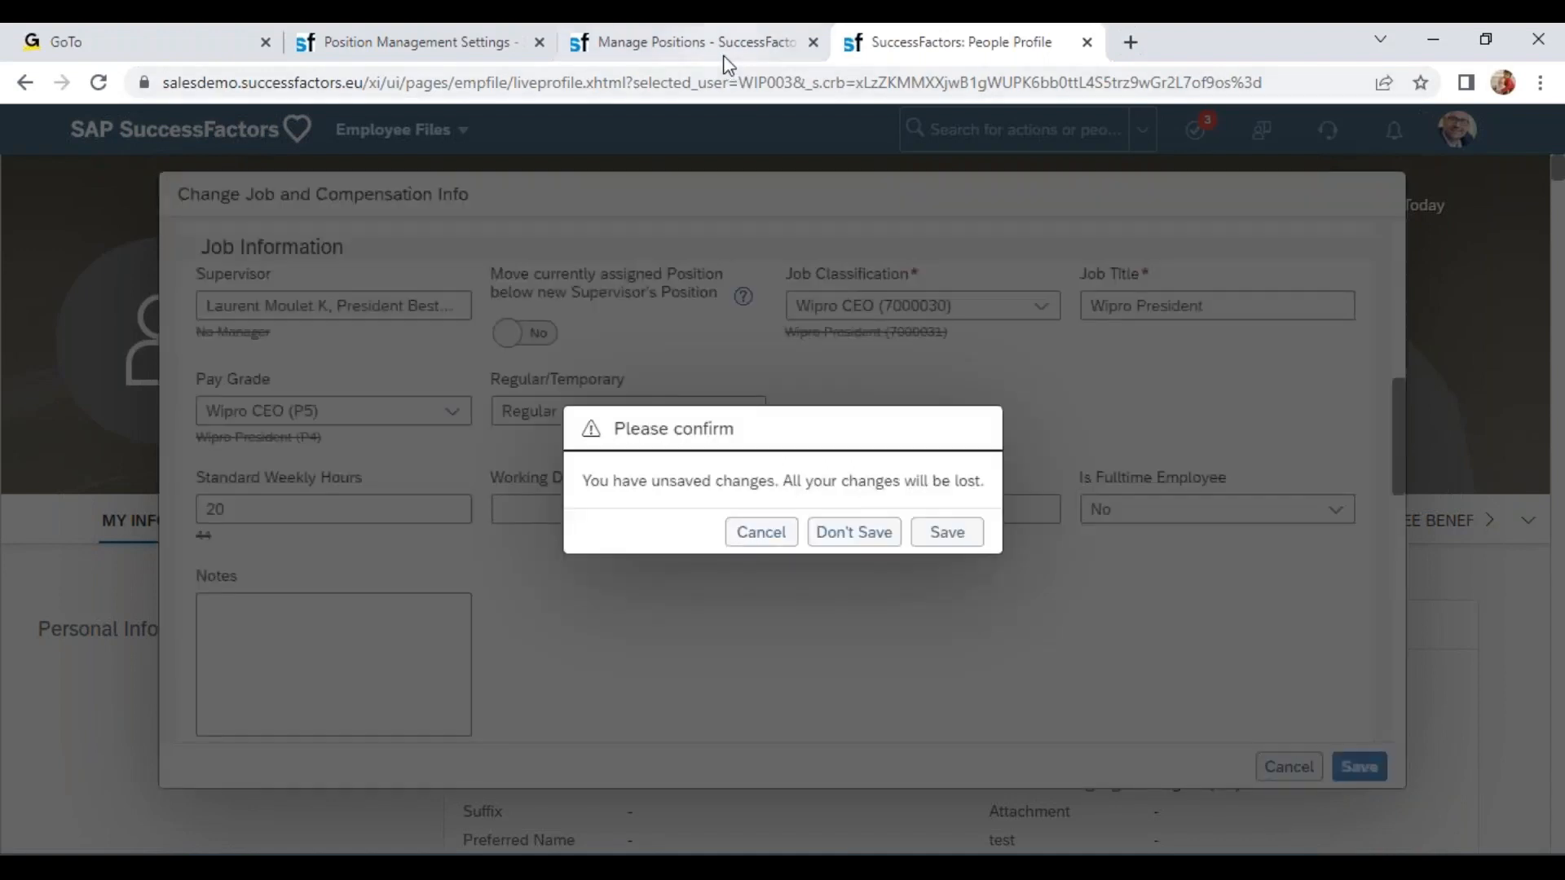
# Open Manage Business Configuration through the action search on the Manage Positions page.
pyautogui.click(717, 42)
pyautogui.click(1100, 128)
pyautogui.write('man bus con')
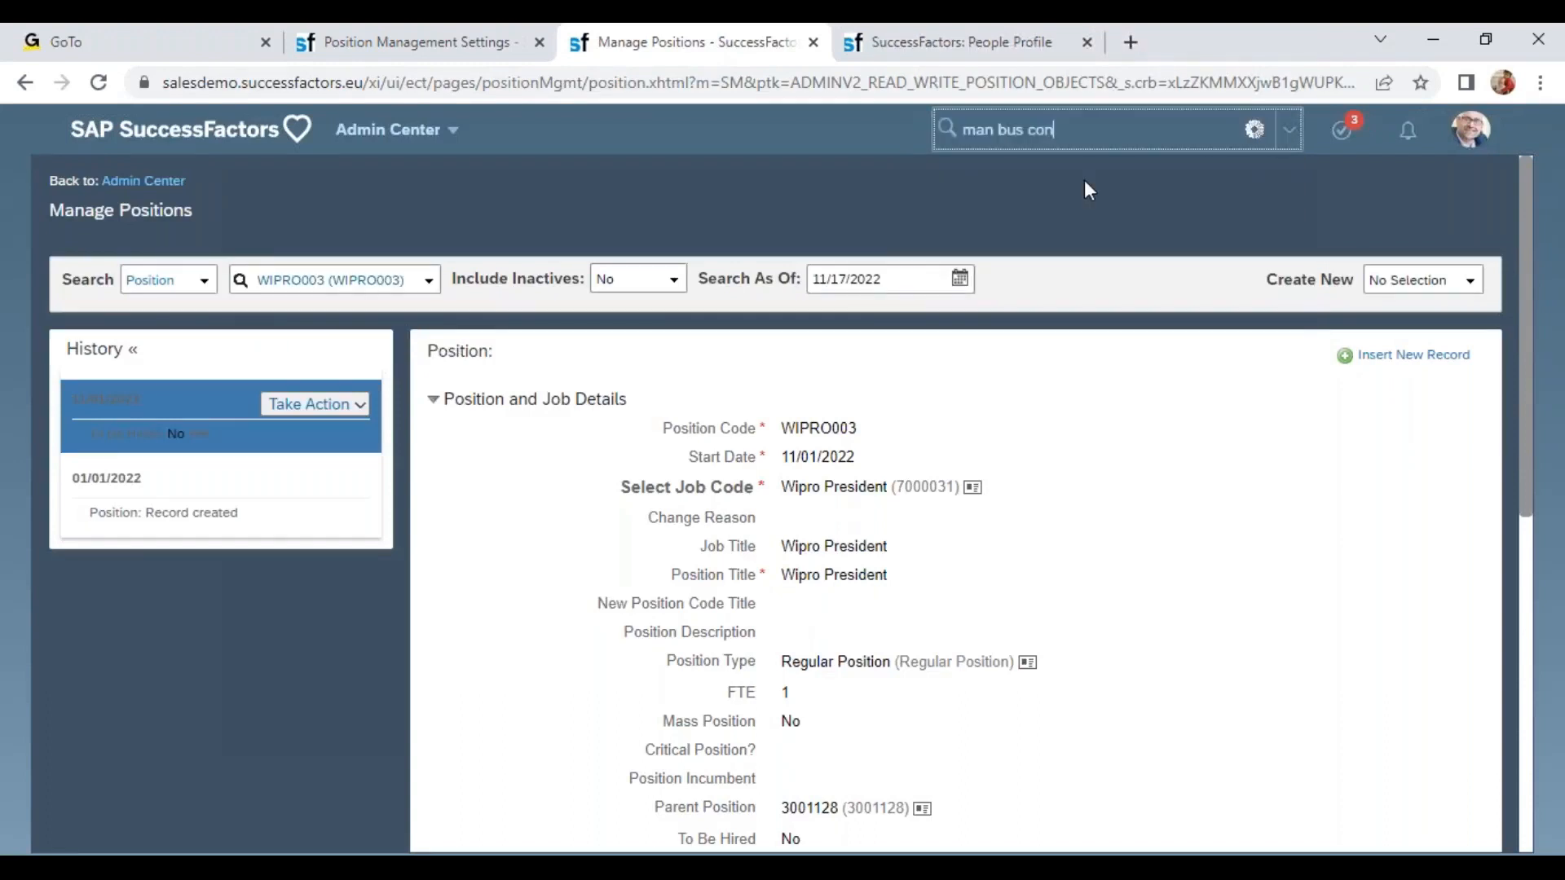
pyautogui.click(1048, 336)
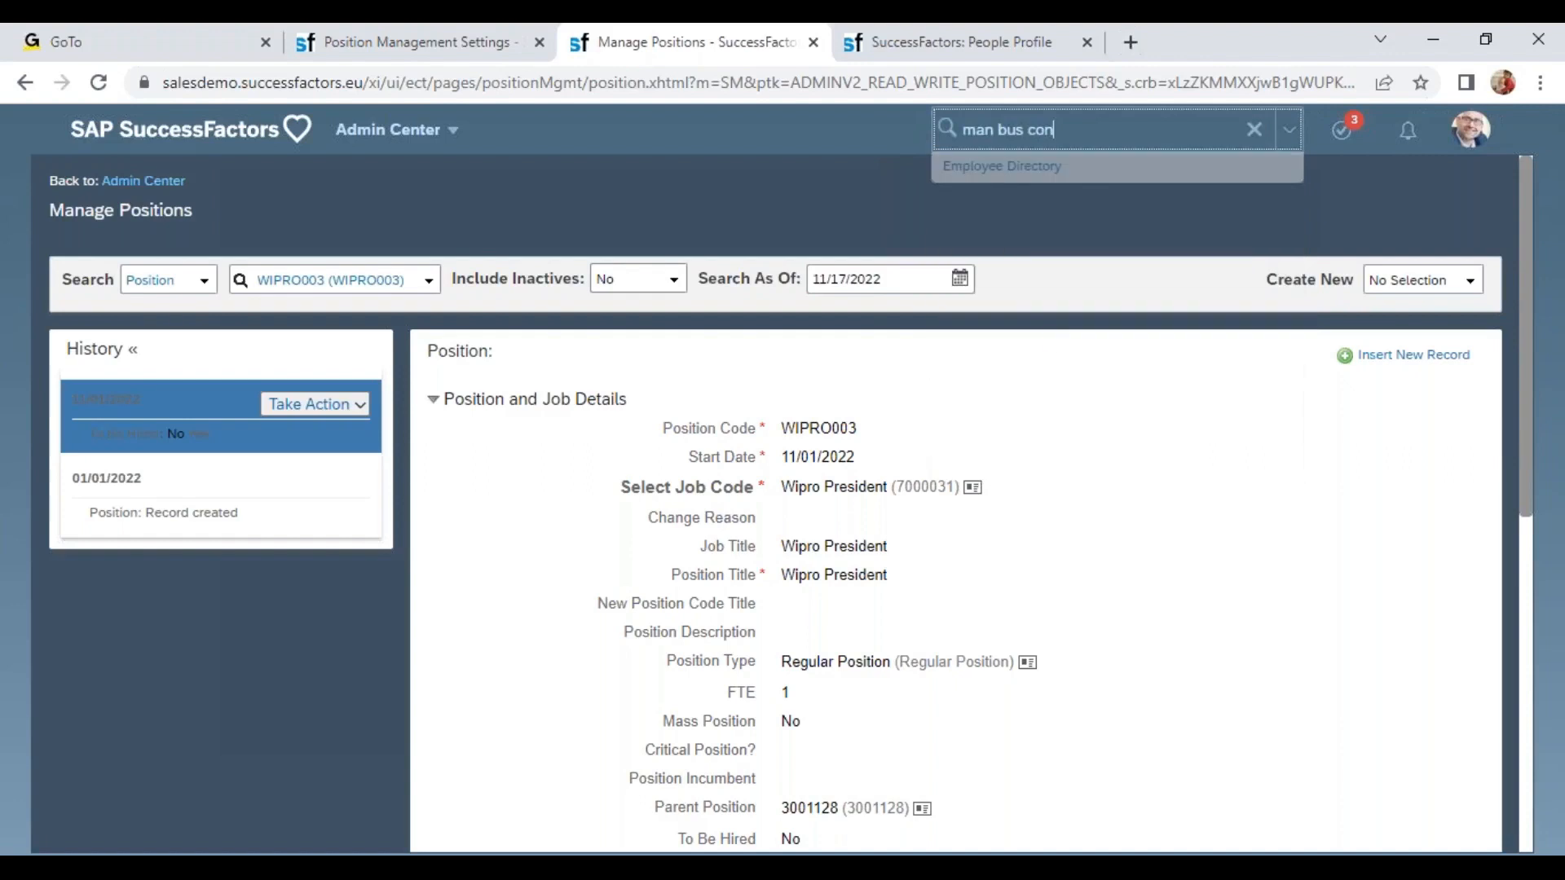
pyautogui.click(1050, 320)
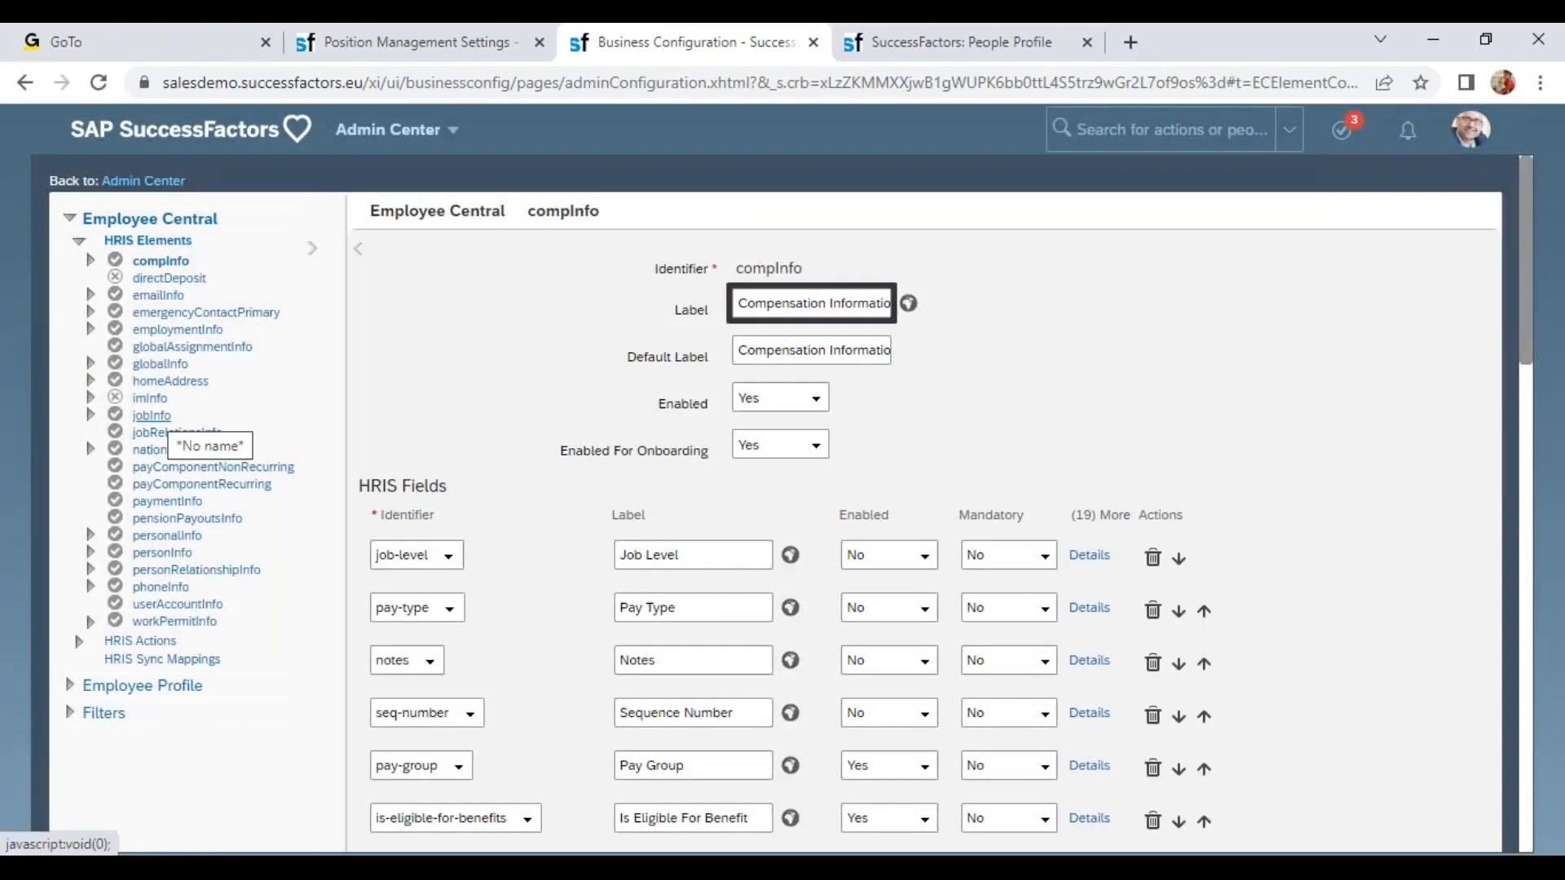
# Open the jobInfo HRIS element in Business Configuration.
pyautogui.click(152, 415)
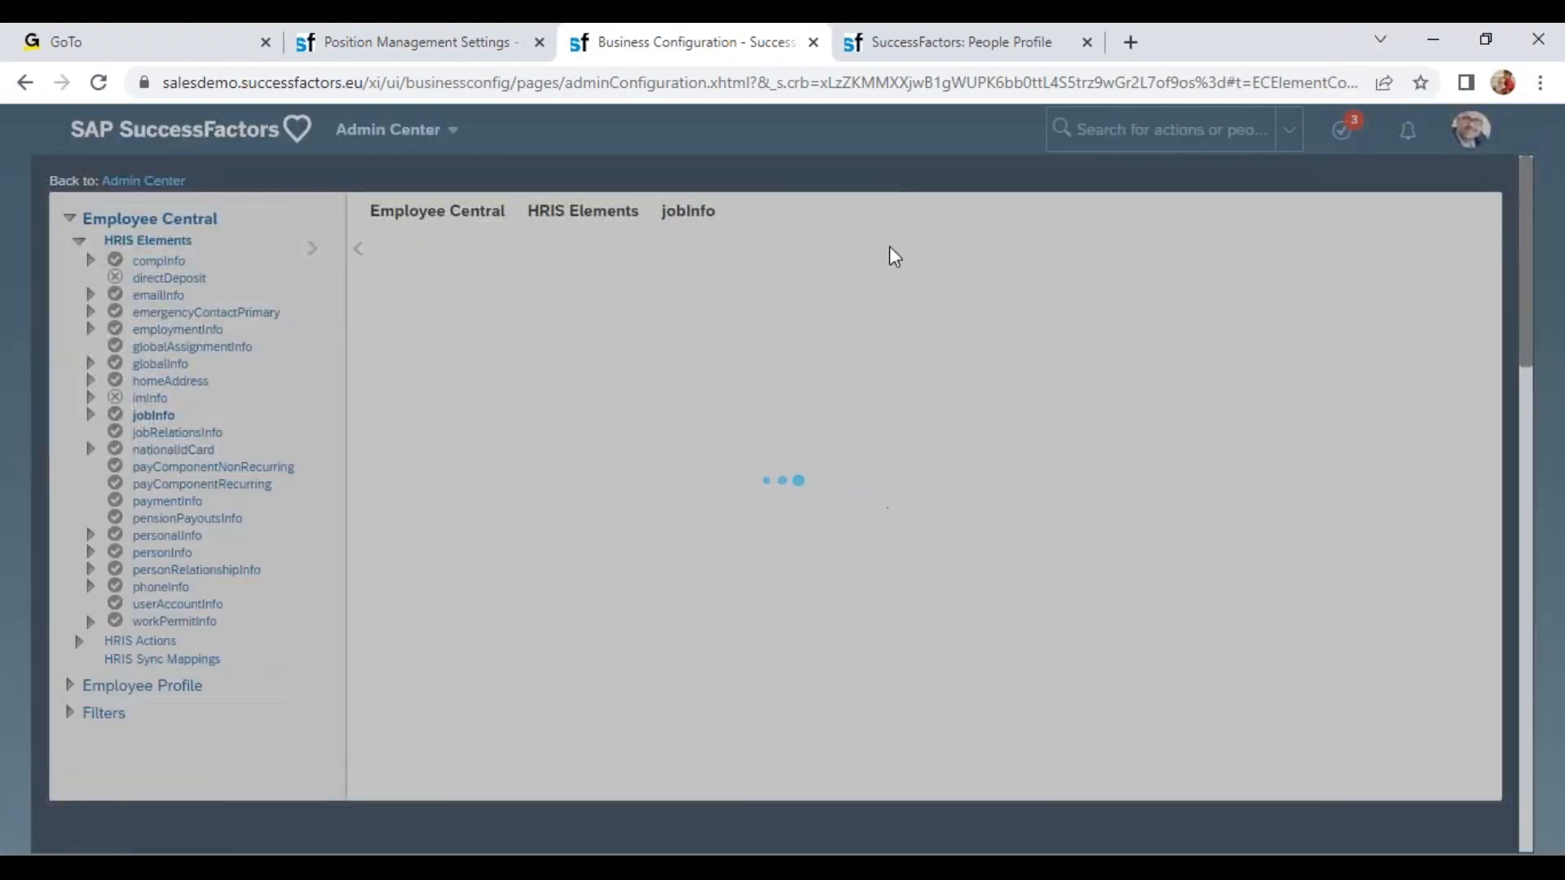
pyautogui.click(892, 52)
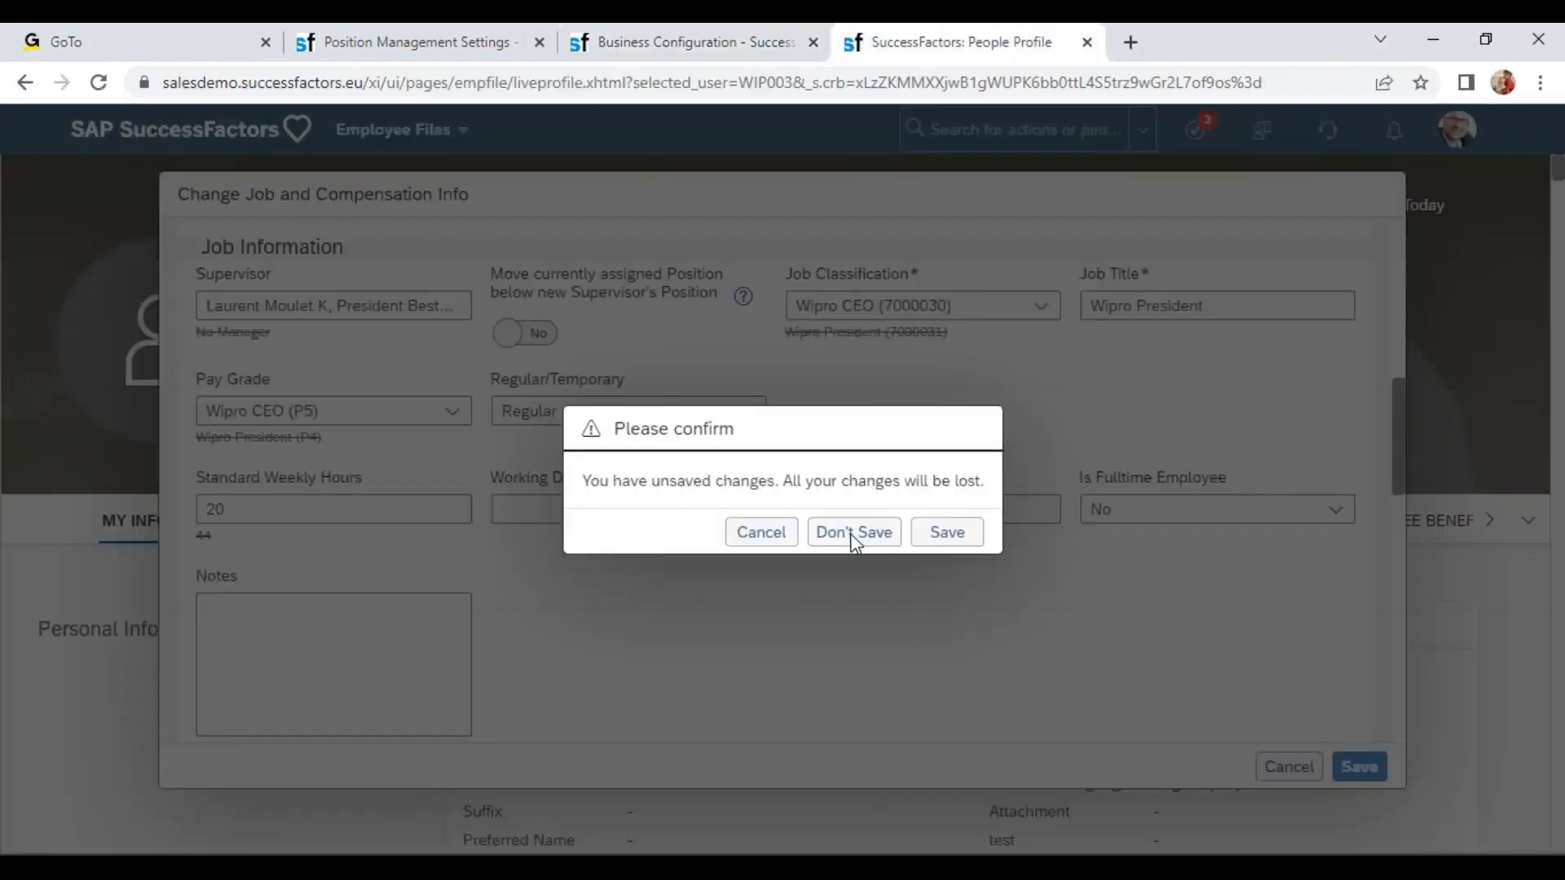
pyautogui.click(735, 47)
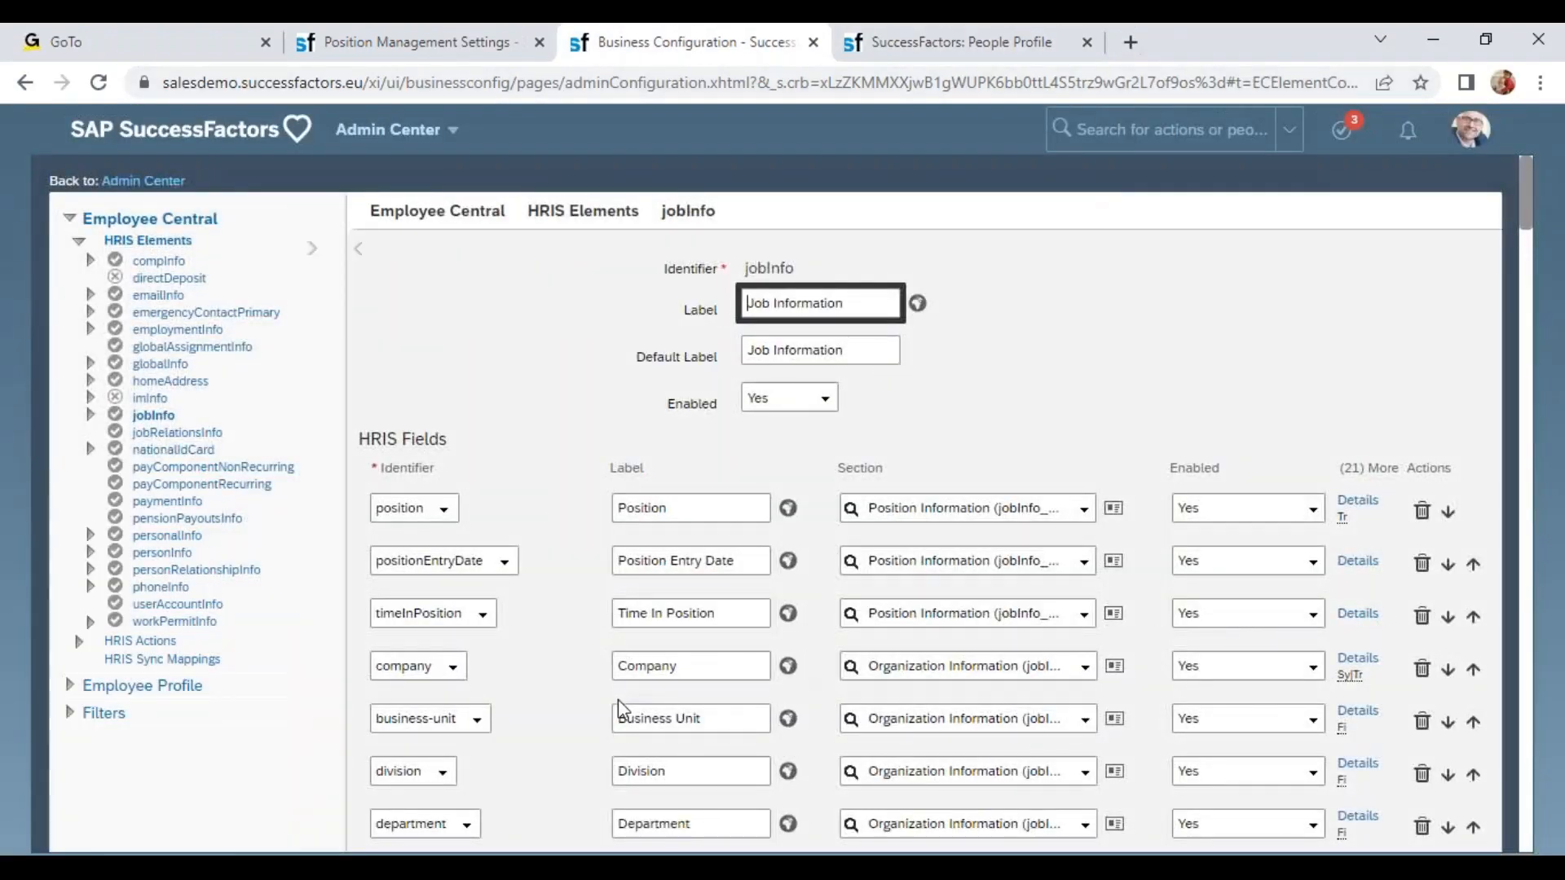
# Open the Propagate JOB_CLASSIFICATION to JOB_INFO trigger rule from the job-code field's details.
pyautogui.scroll(-5, 617, 715)
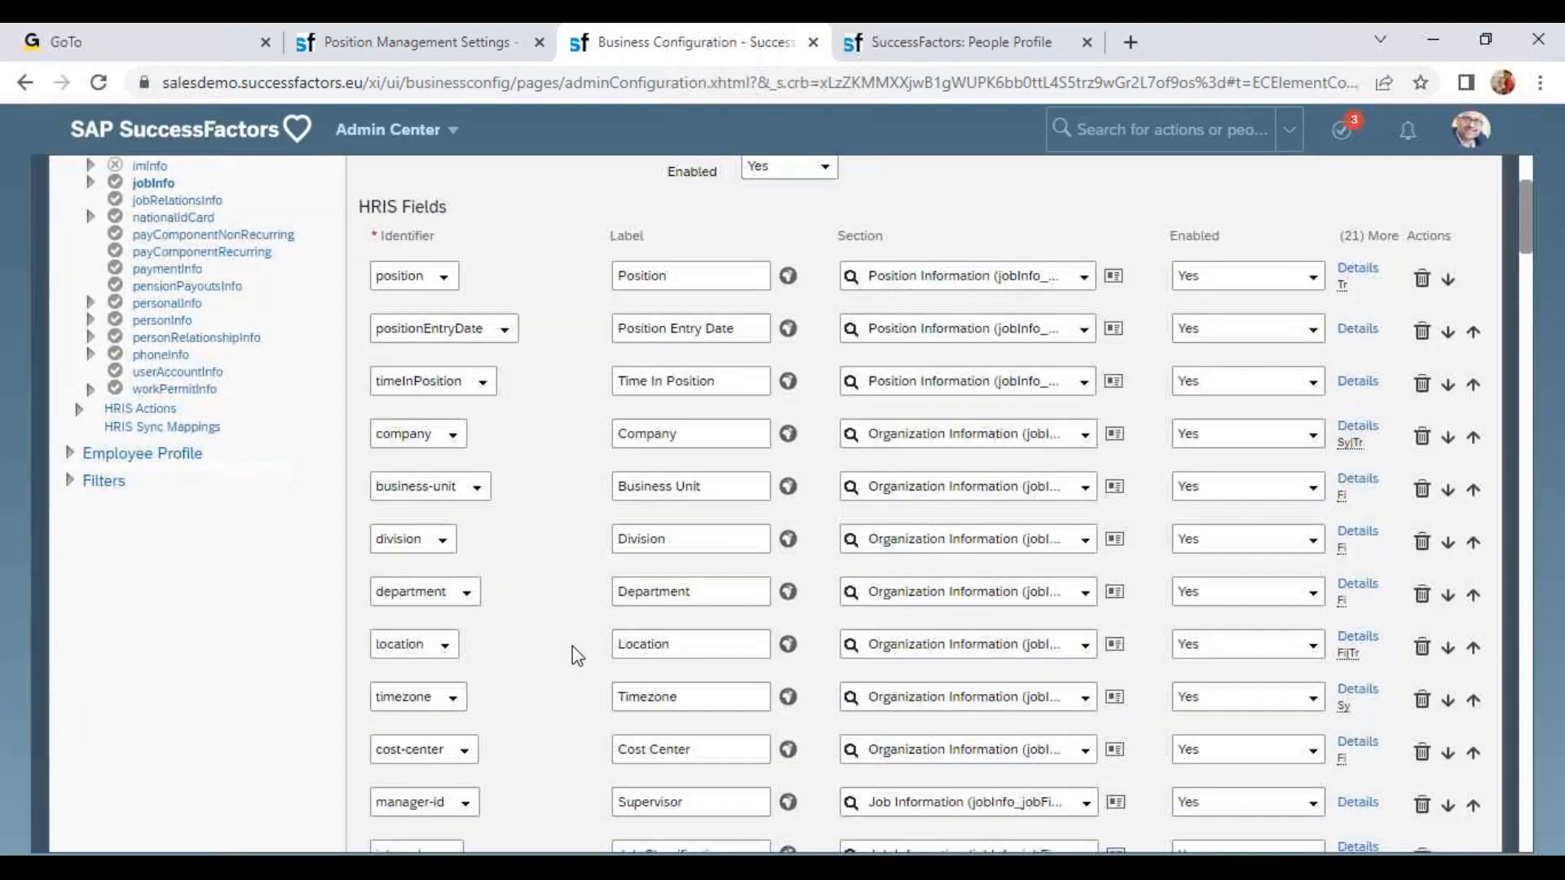
pyautogui.click(1345, 628)
pyautogui.scroll(-10, 868, 624)
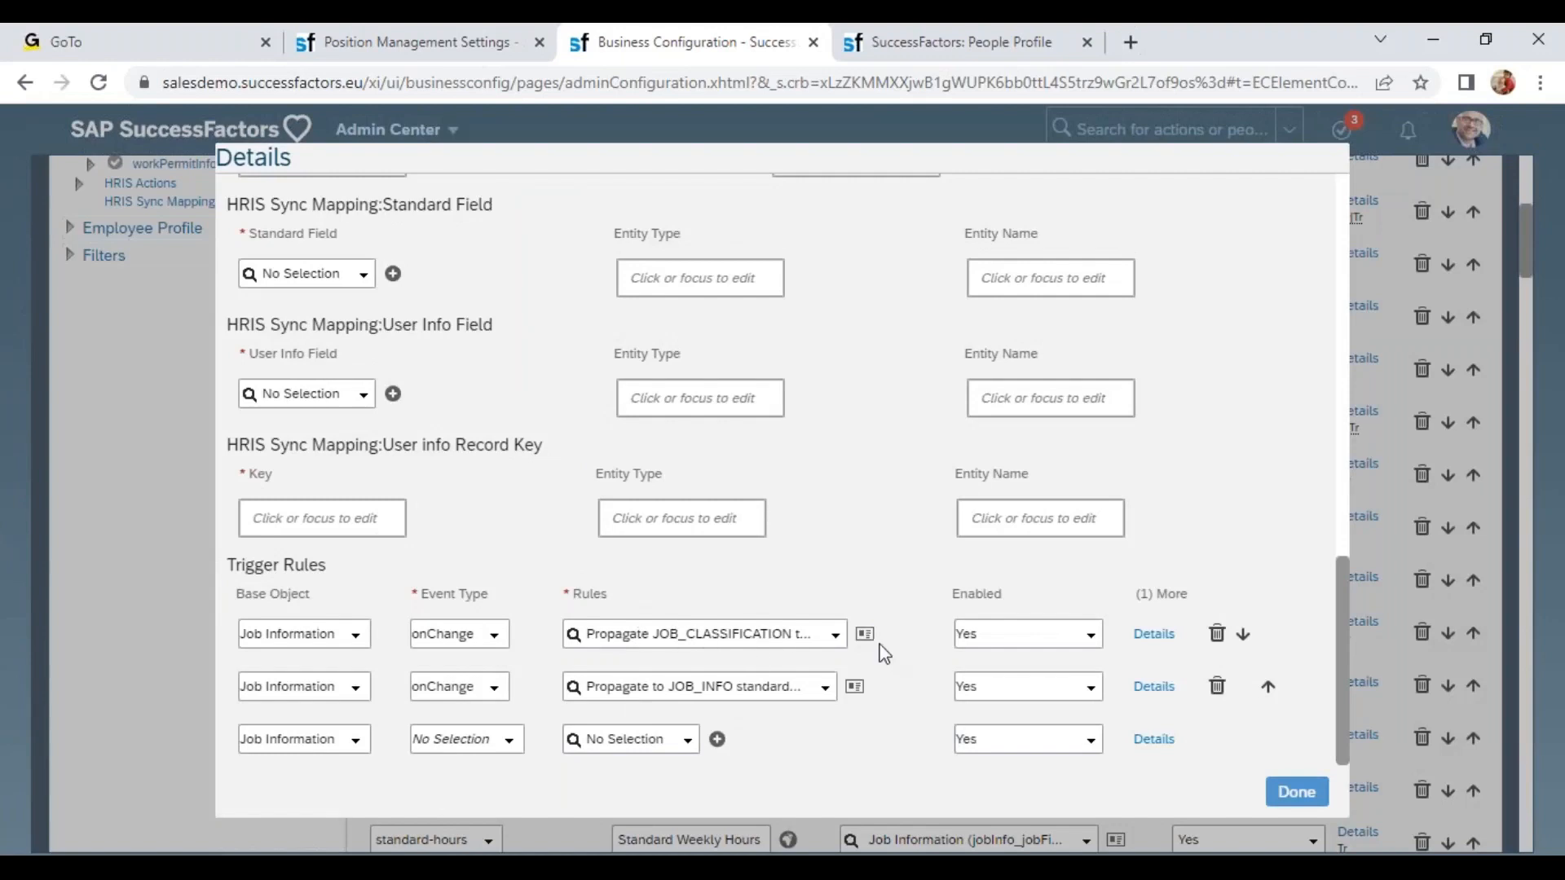
pyautogui.click(866, 635)
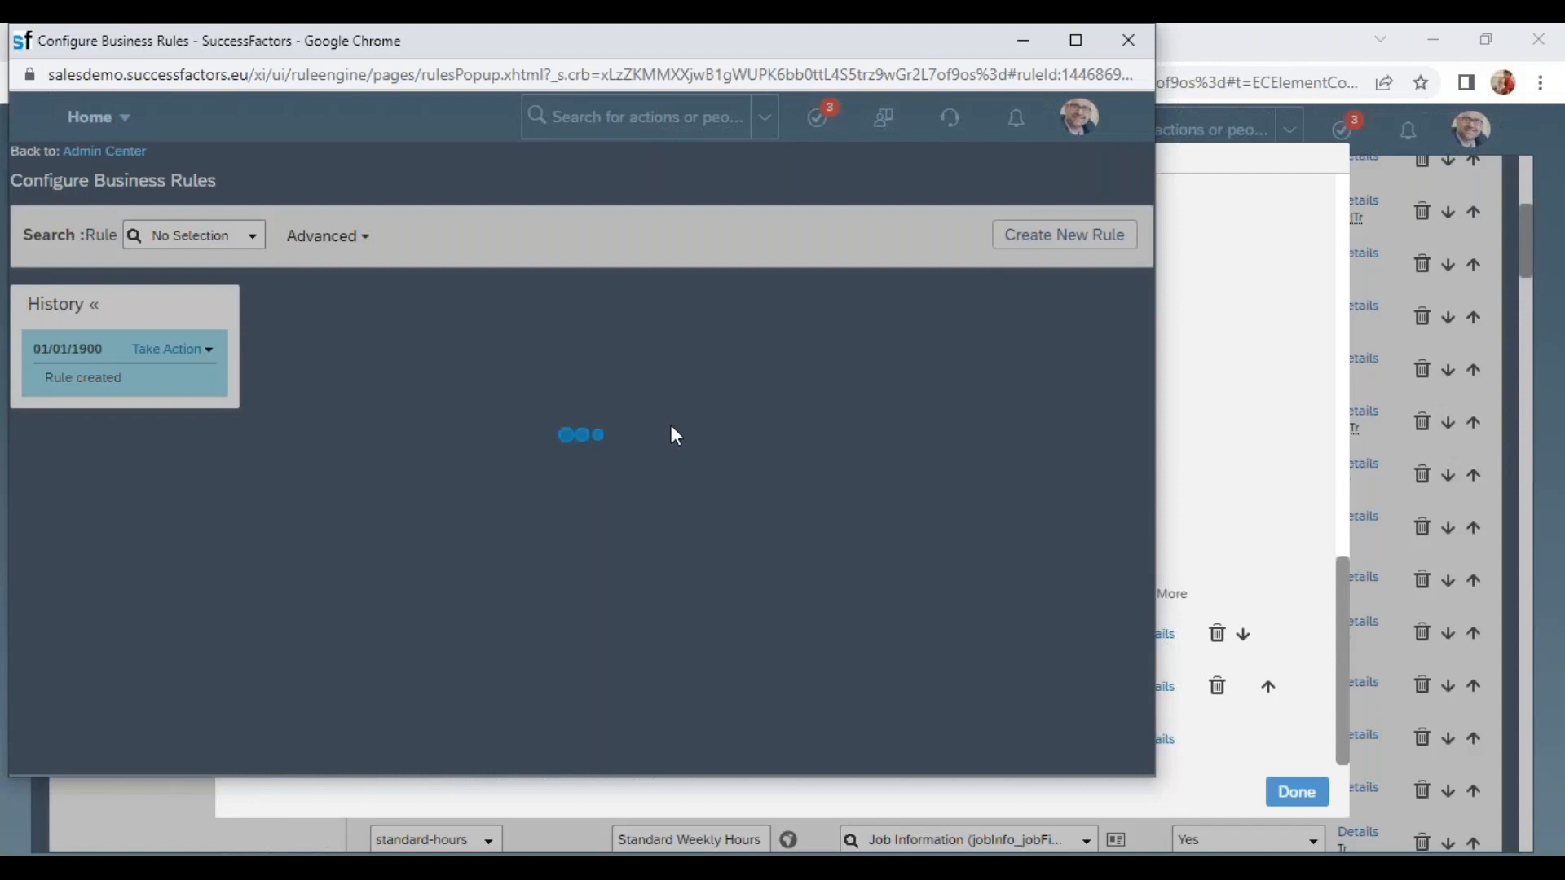
# Examine the rule's existing Set expressions for job information fields.
pyautogui.scroll(-8, 671, 431)
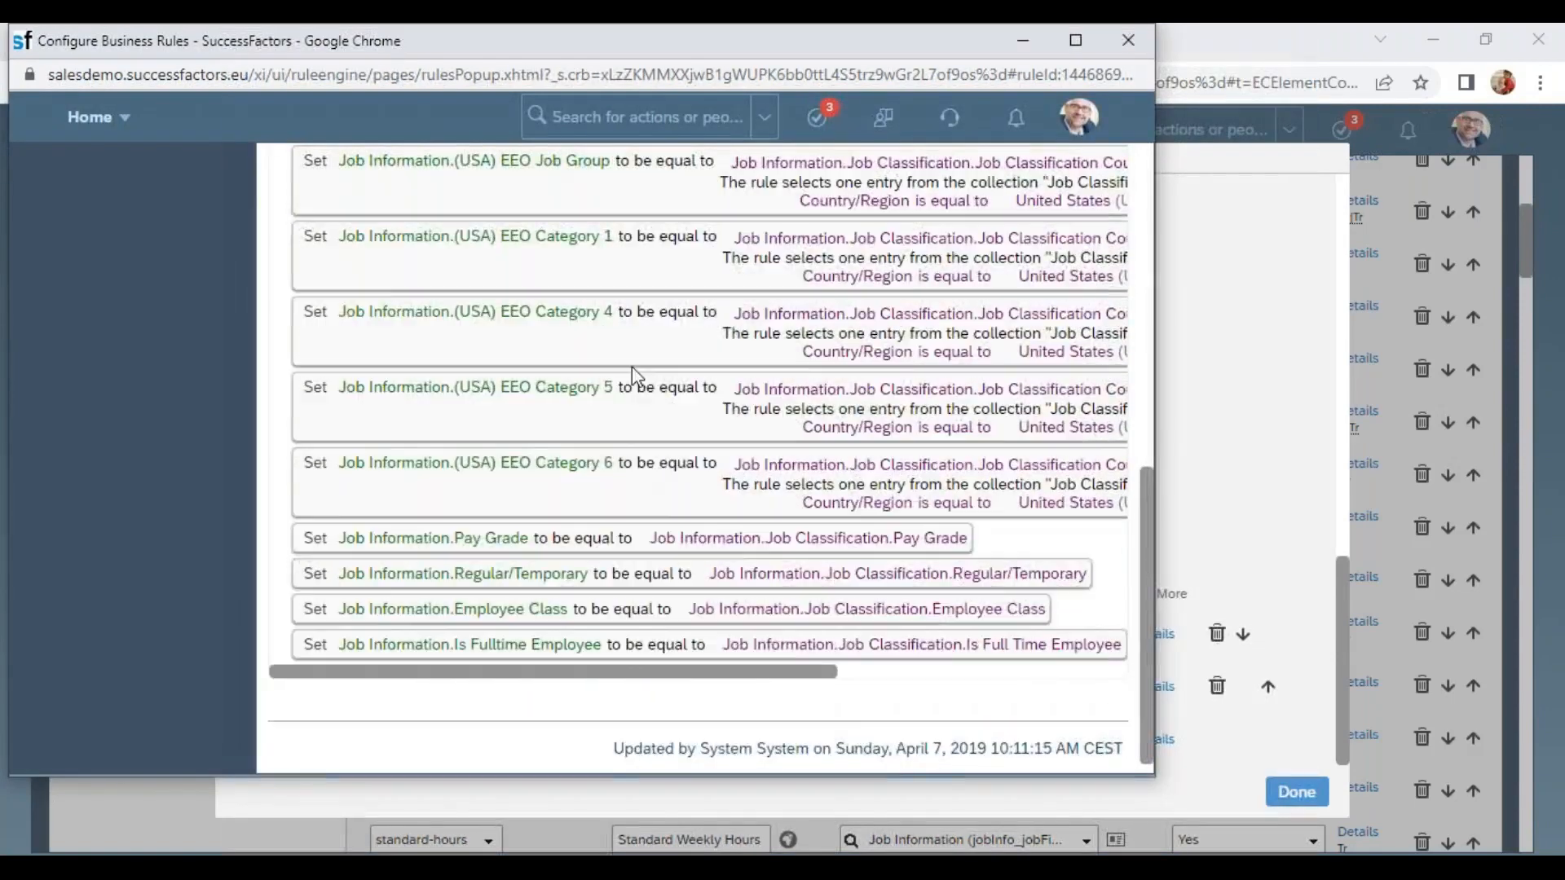
pyautogui.scroll(3, 633, 365)
pyautogui.scroll(-5, 633, 485)
pyautogui.moveTo(511, 538); pyautogui.dragTo(301, 538)
pyautogui.click(518, 538)
pyautogui.moveTo(532, 645); pyautogui.dragTo(586, 645)
pyautogui.scroll(8, 609, 603)
# Put the rule into edit mode and add a new expression at the end of the Then section.
pyautogui.click(173, 349)
pyautogui.click(199, 371)
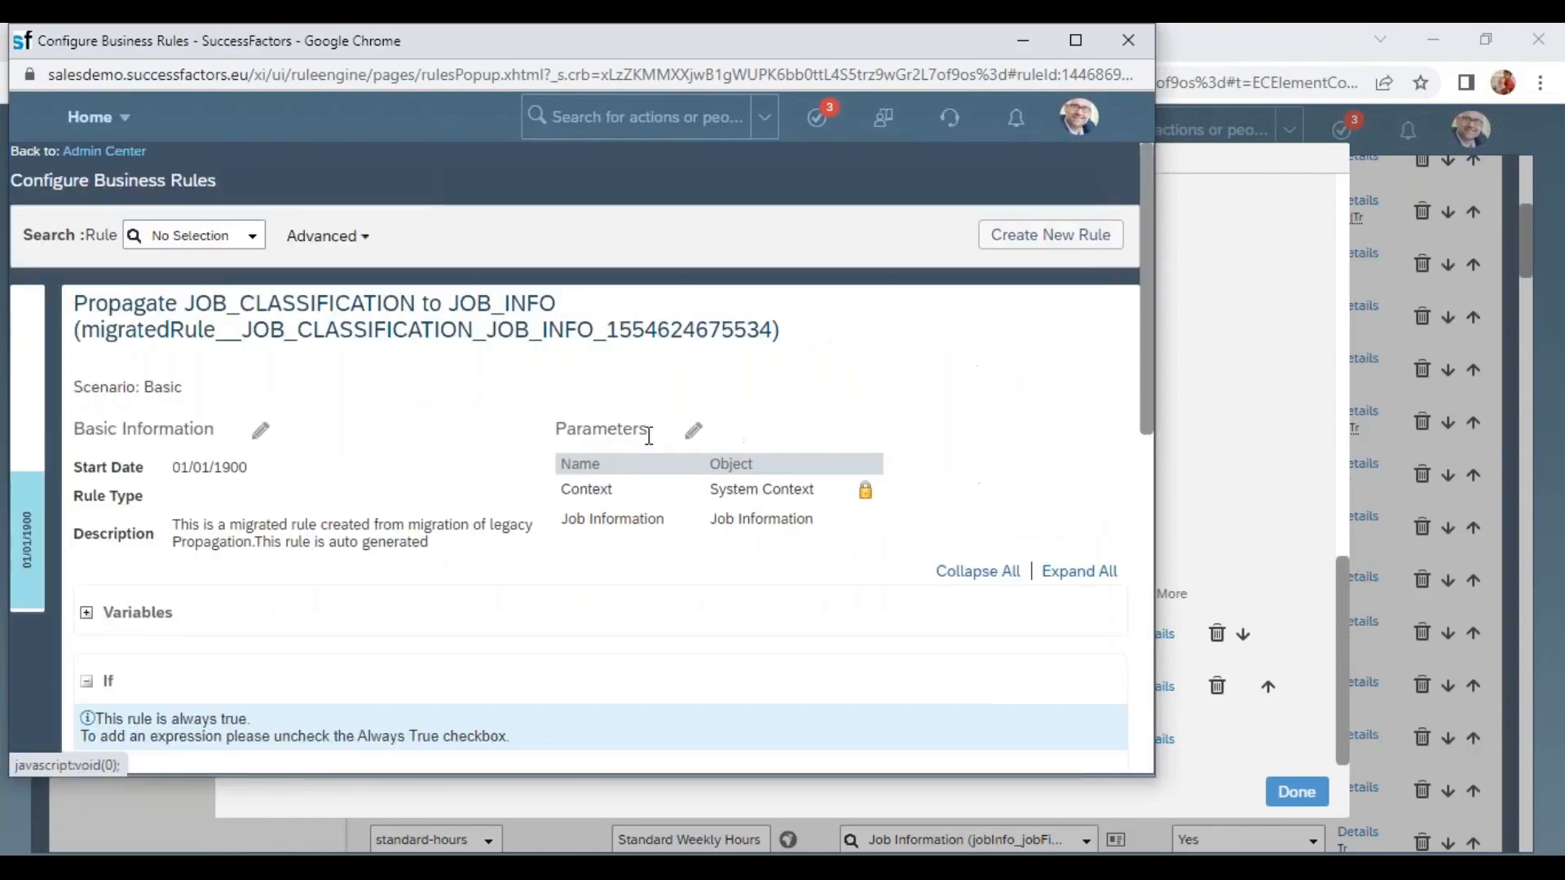
pyautogui.scroll(-1, 646, 438)
pyautogui.scroll(-8, 970, 538)
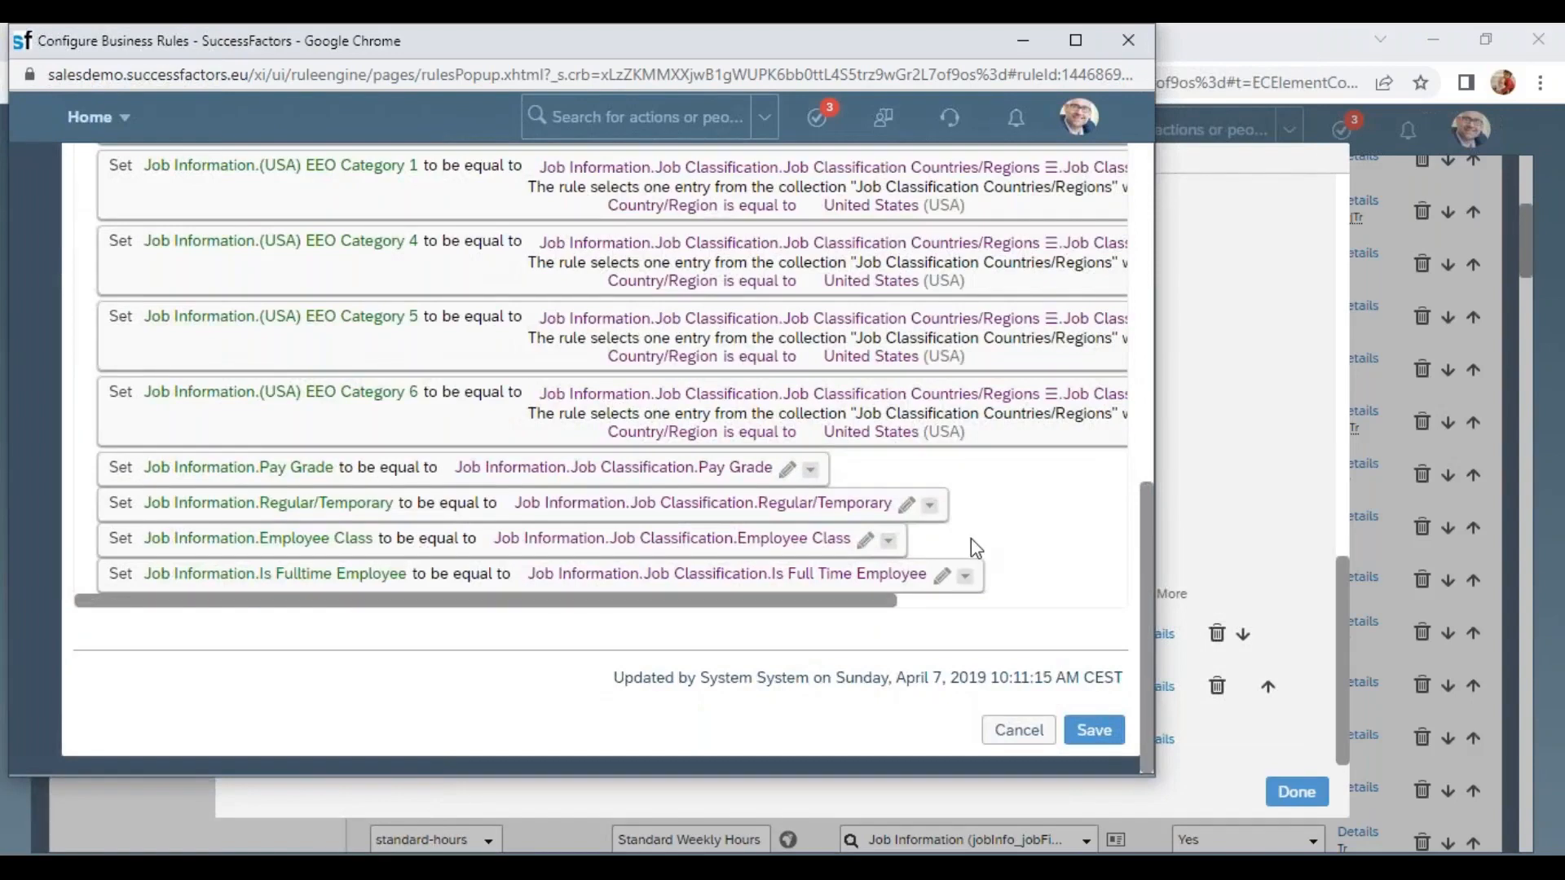
pyautogui.scroll(8, 971, 538)
pyautogui.scroll(-3, 1048, 622)
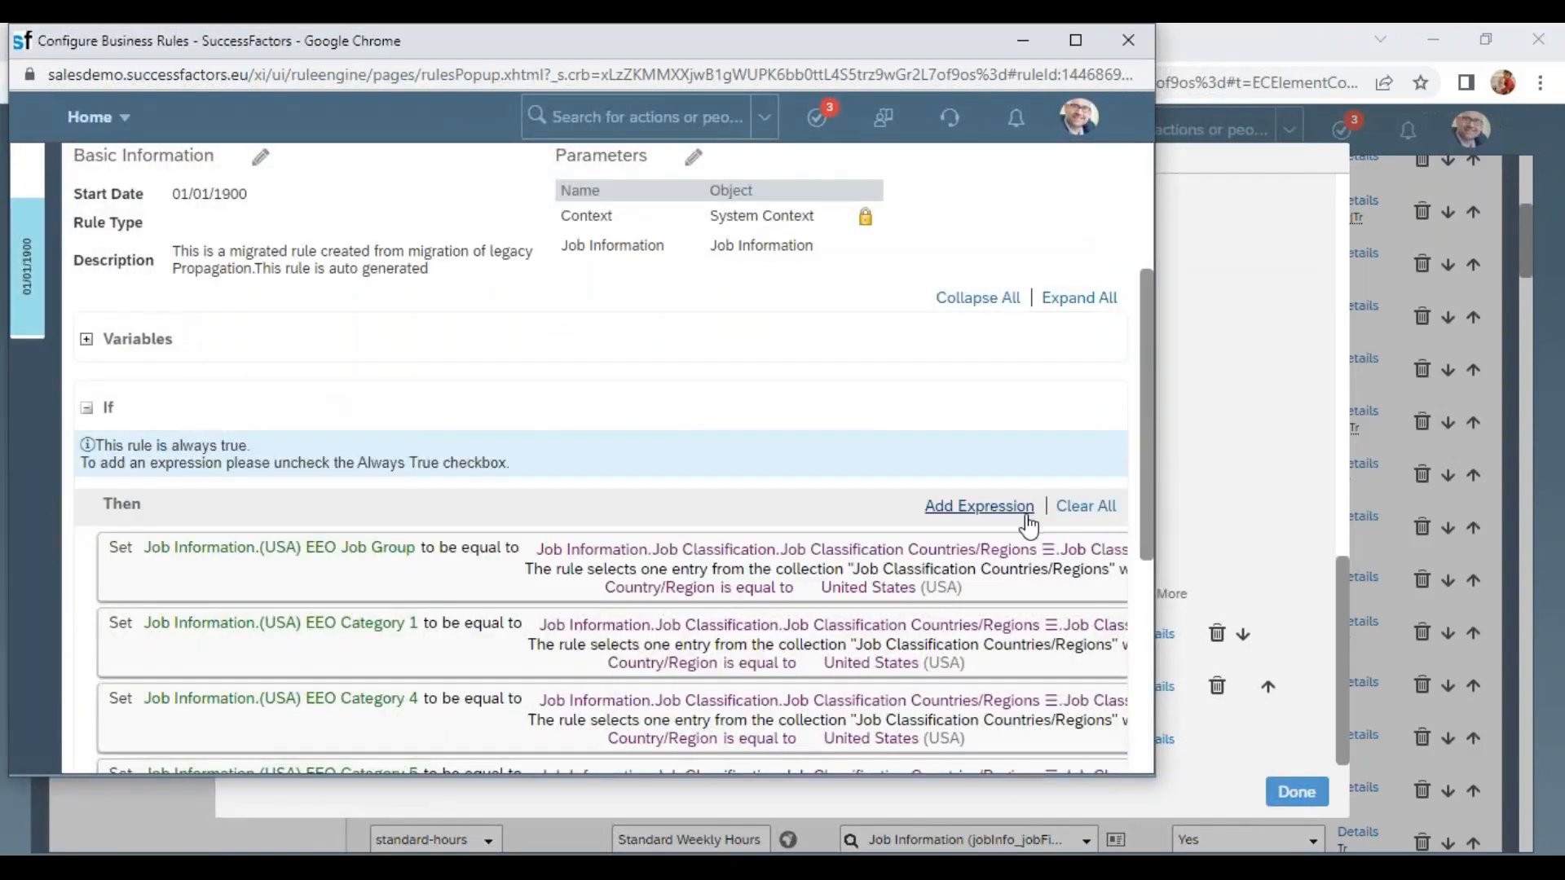
pyautogui.click(993, 512)
pyautogui.scroll(-6, 725, 513)
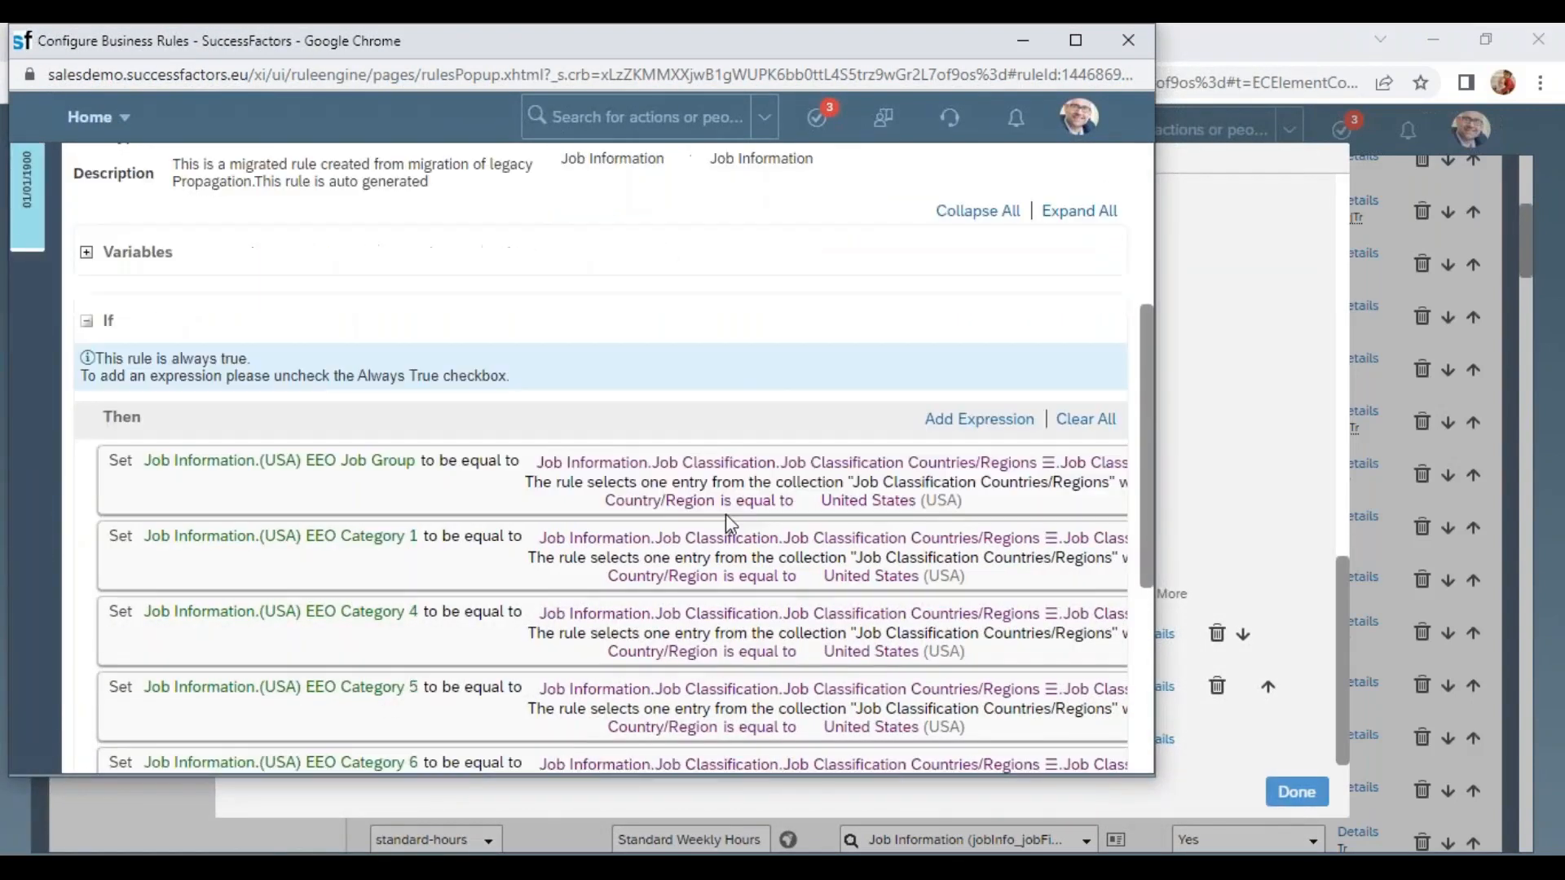
# Make the new expression a Set action on Job Information.Job Title.
pyautogui.click(129, 574)
pyautogui.click(278, 582)
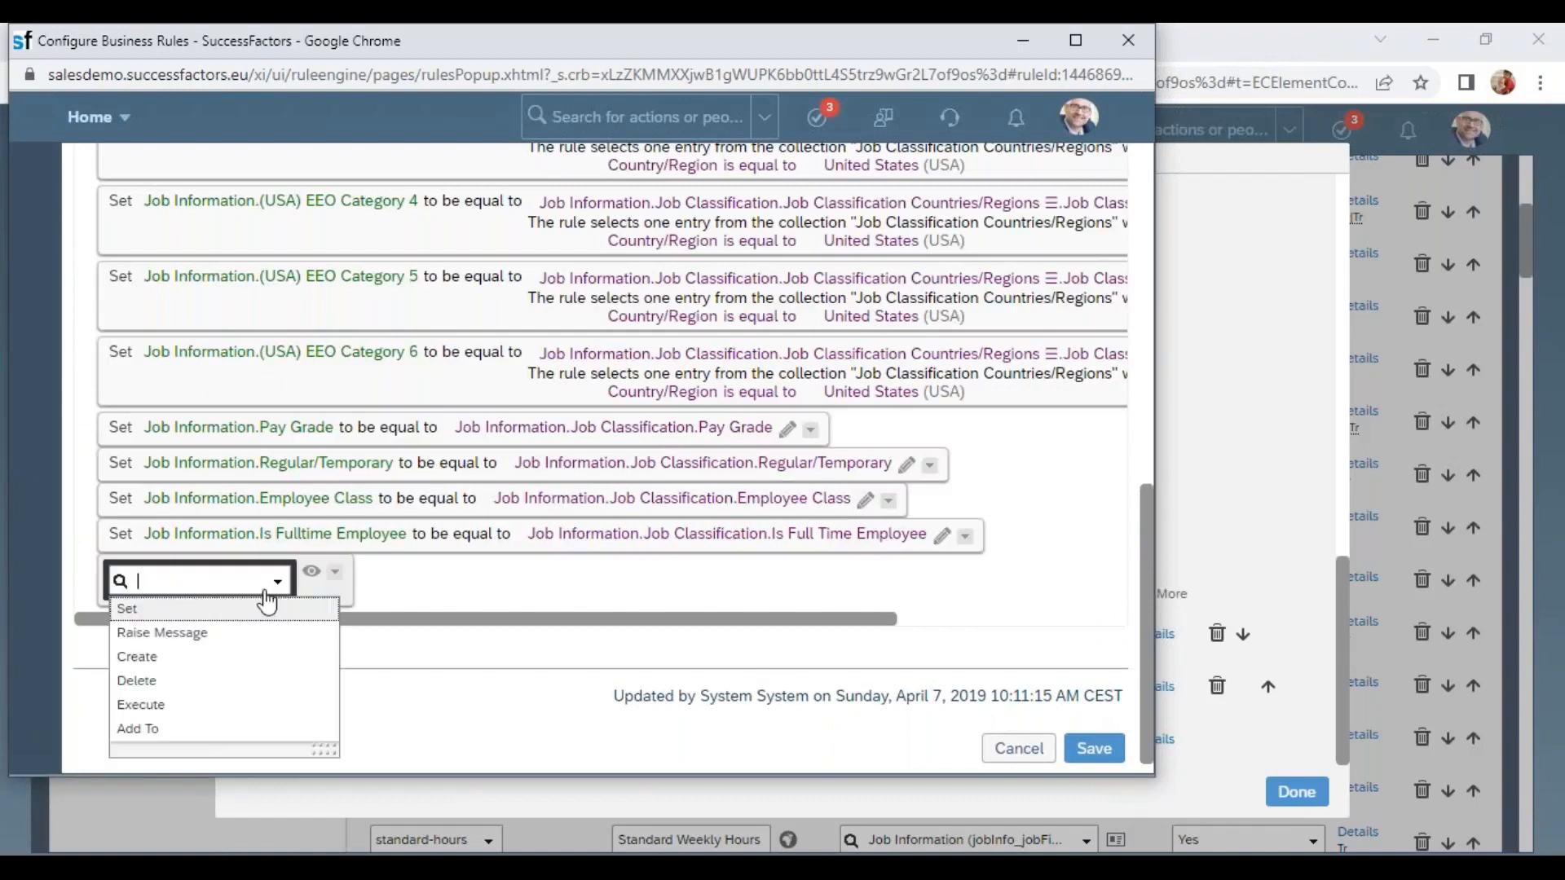
pyautogui.click(145, 610)
pyautogui.click(357, 585)
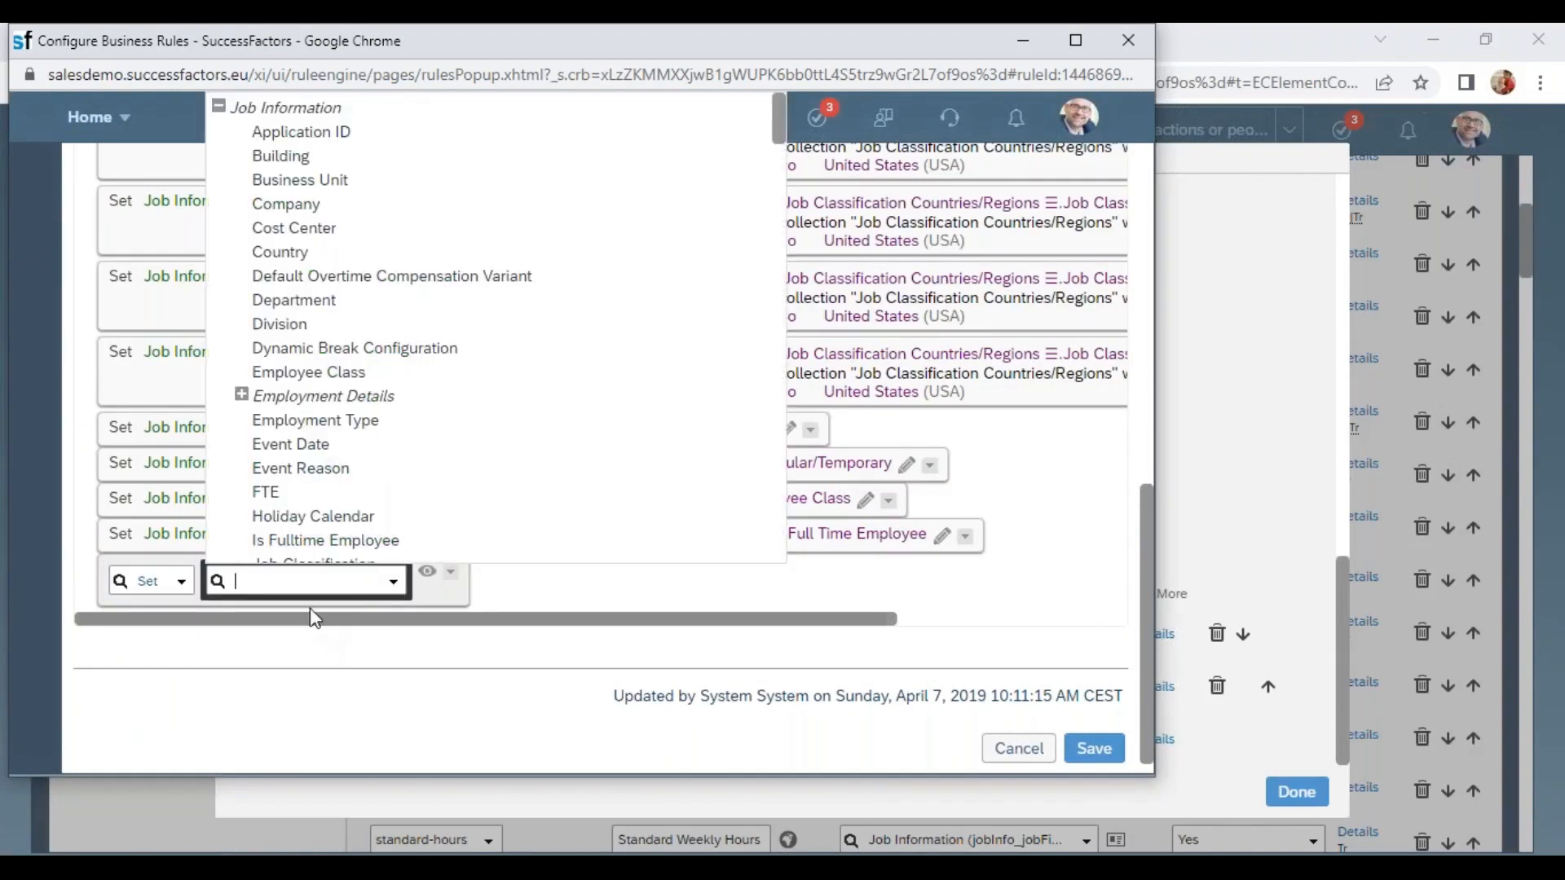
pyautogui.scroll(-5, 330, 489)
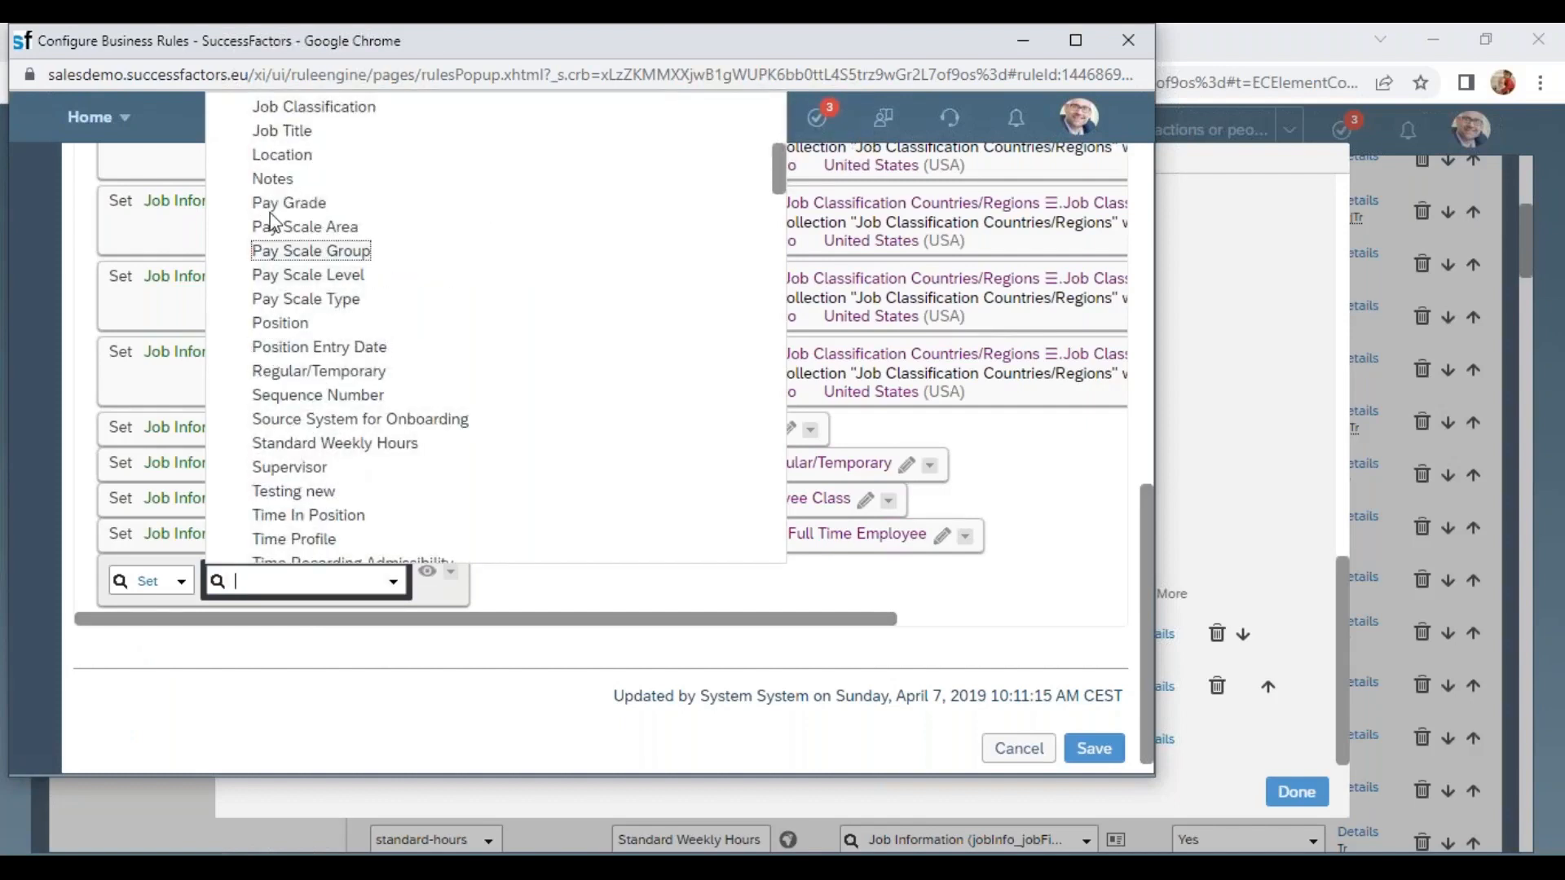
pyautogui.click(289, 132)
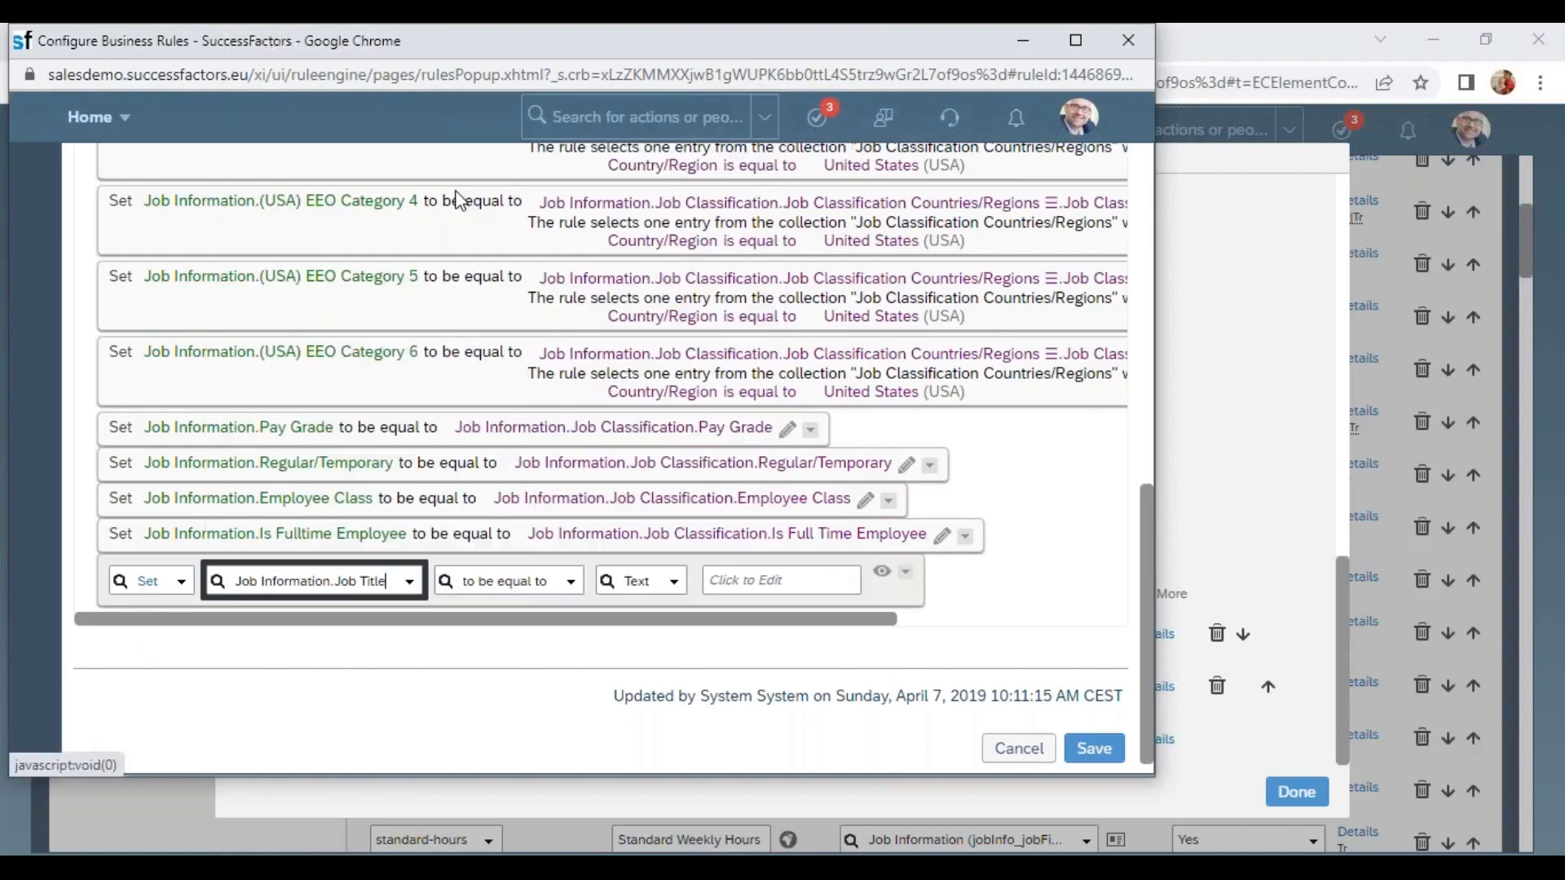
# Set the new expression's value to Job Information.Job Classification.Job Title.Default Value and save the rule.
pyautogui.click(666, 584)
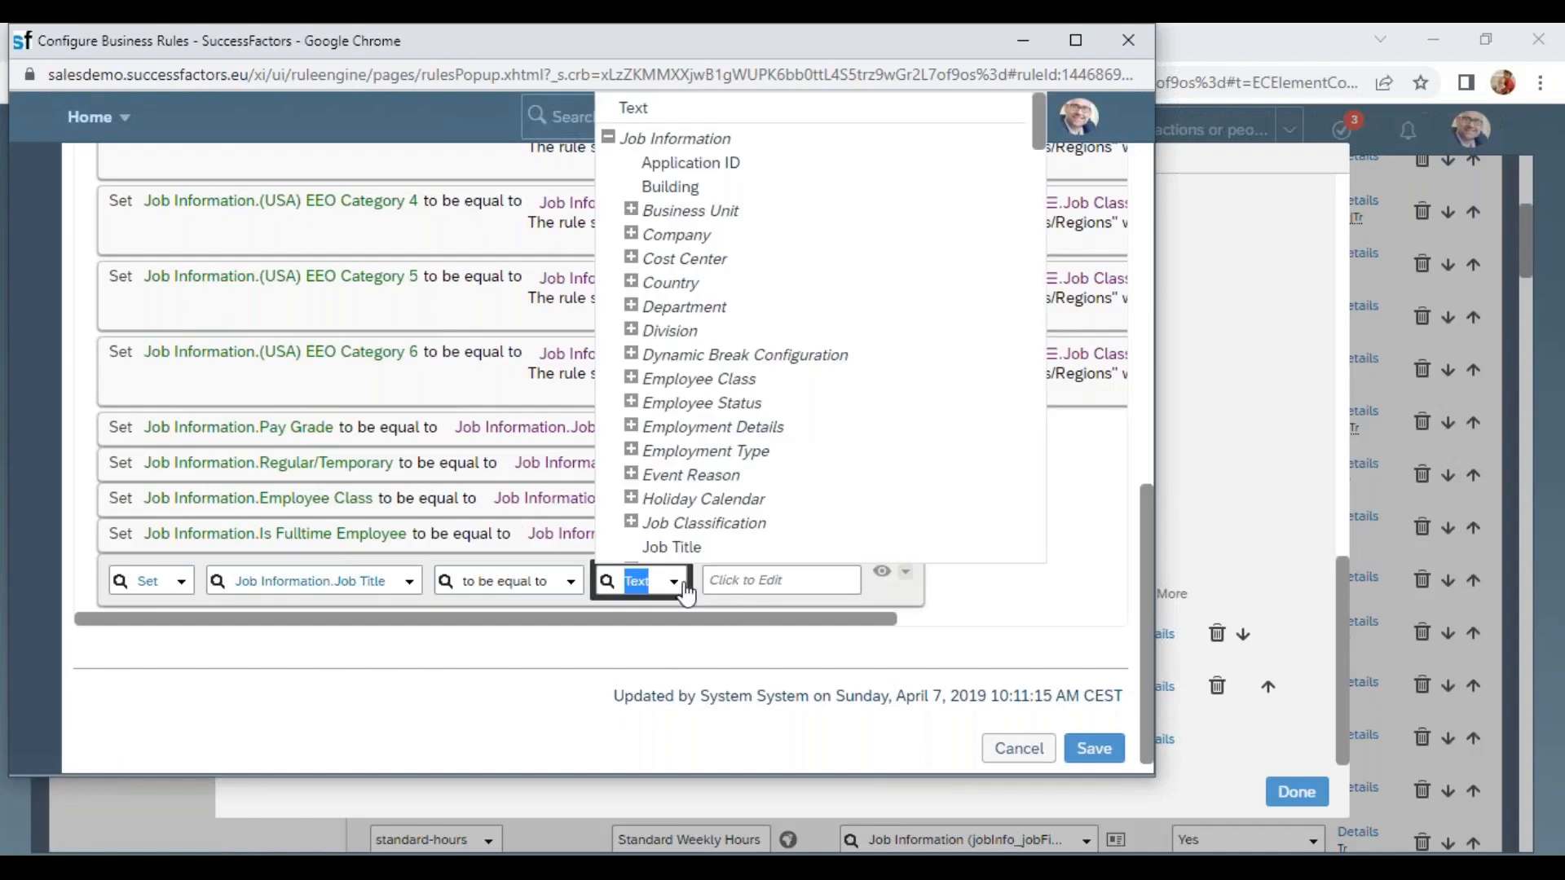
pyautogui.scroll(-3, 630, 306)
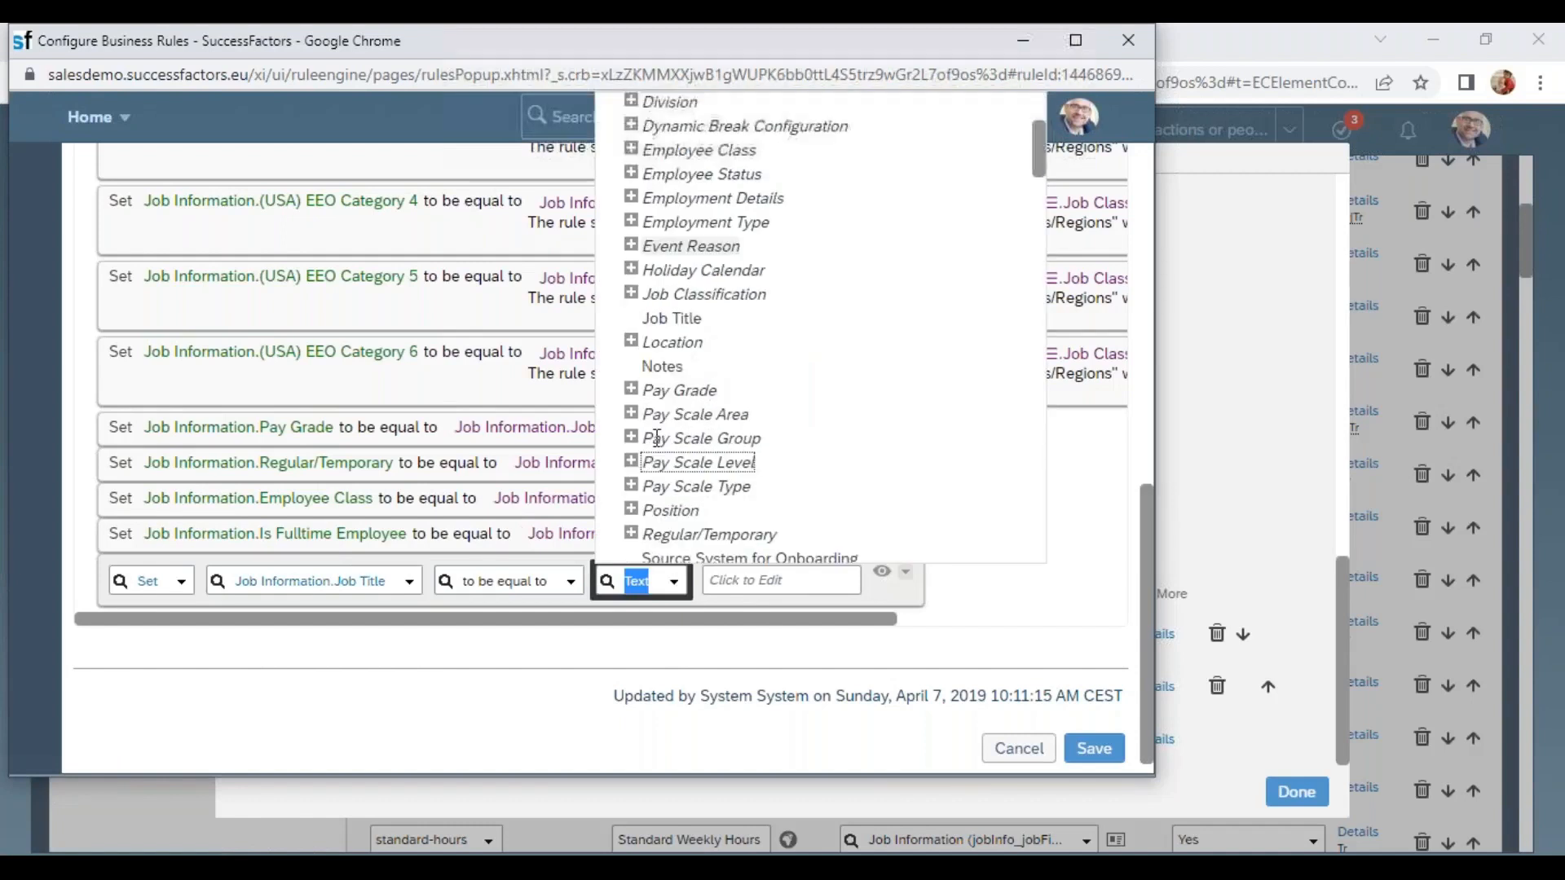
pyautogui.click(631, 295)
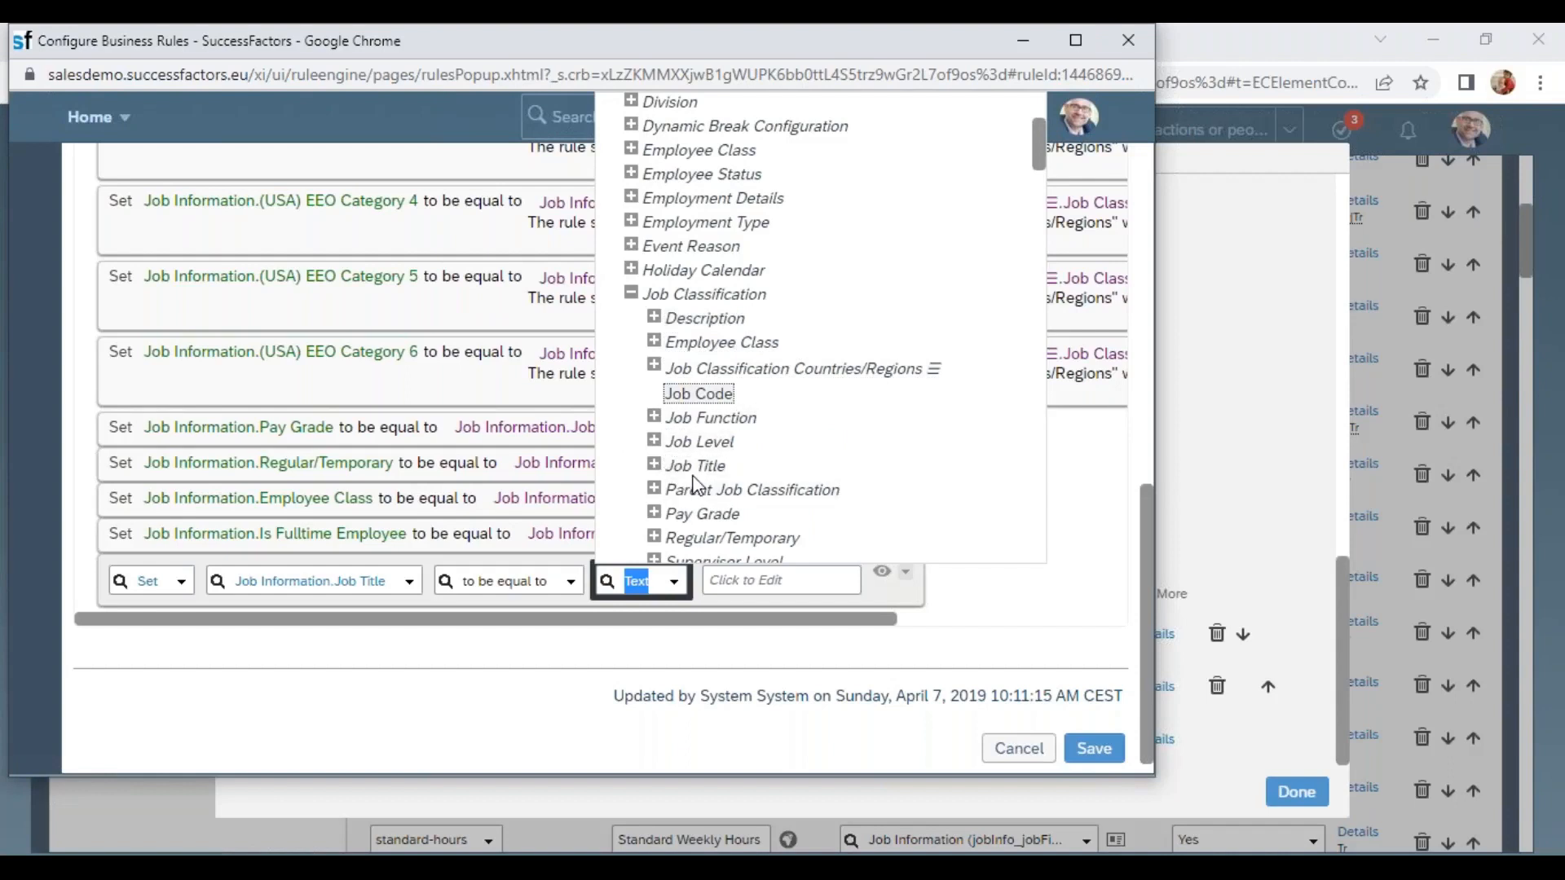
pyautogui.click(654, 465)
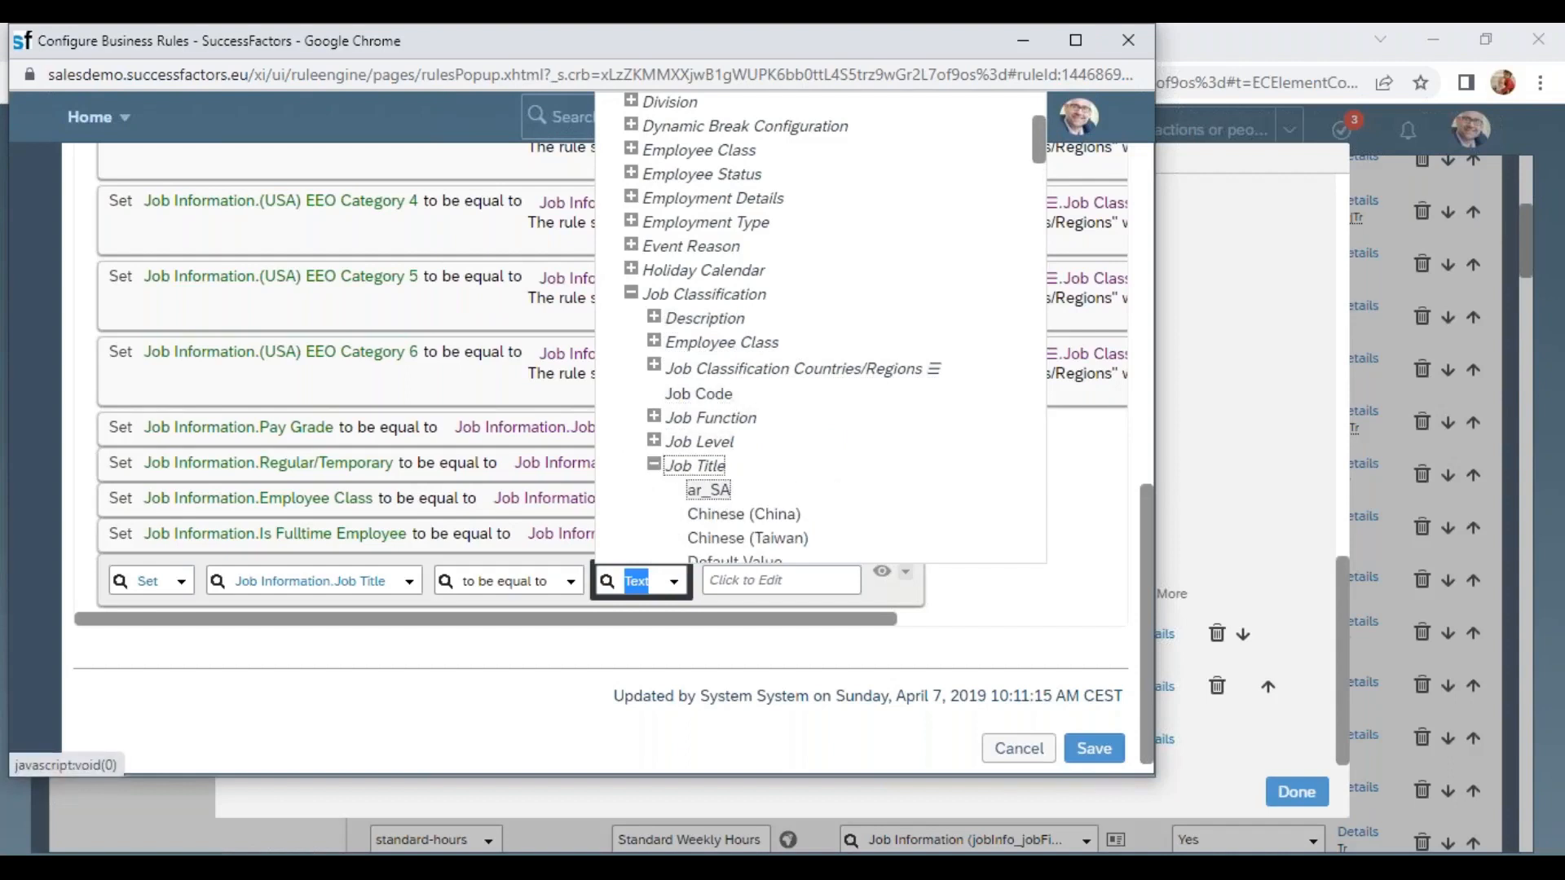
pyautogui.scroll(-3, 742, 497)
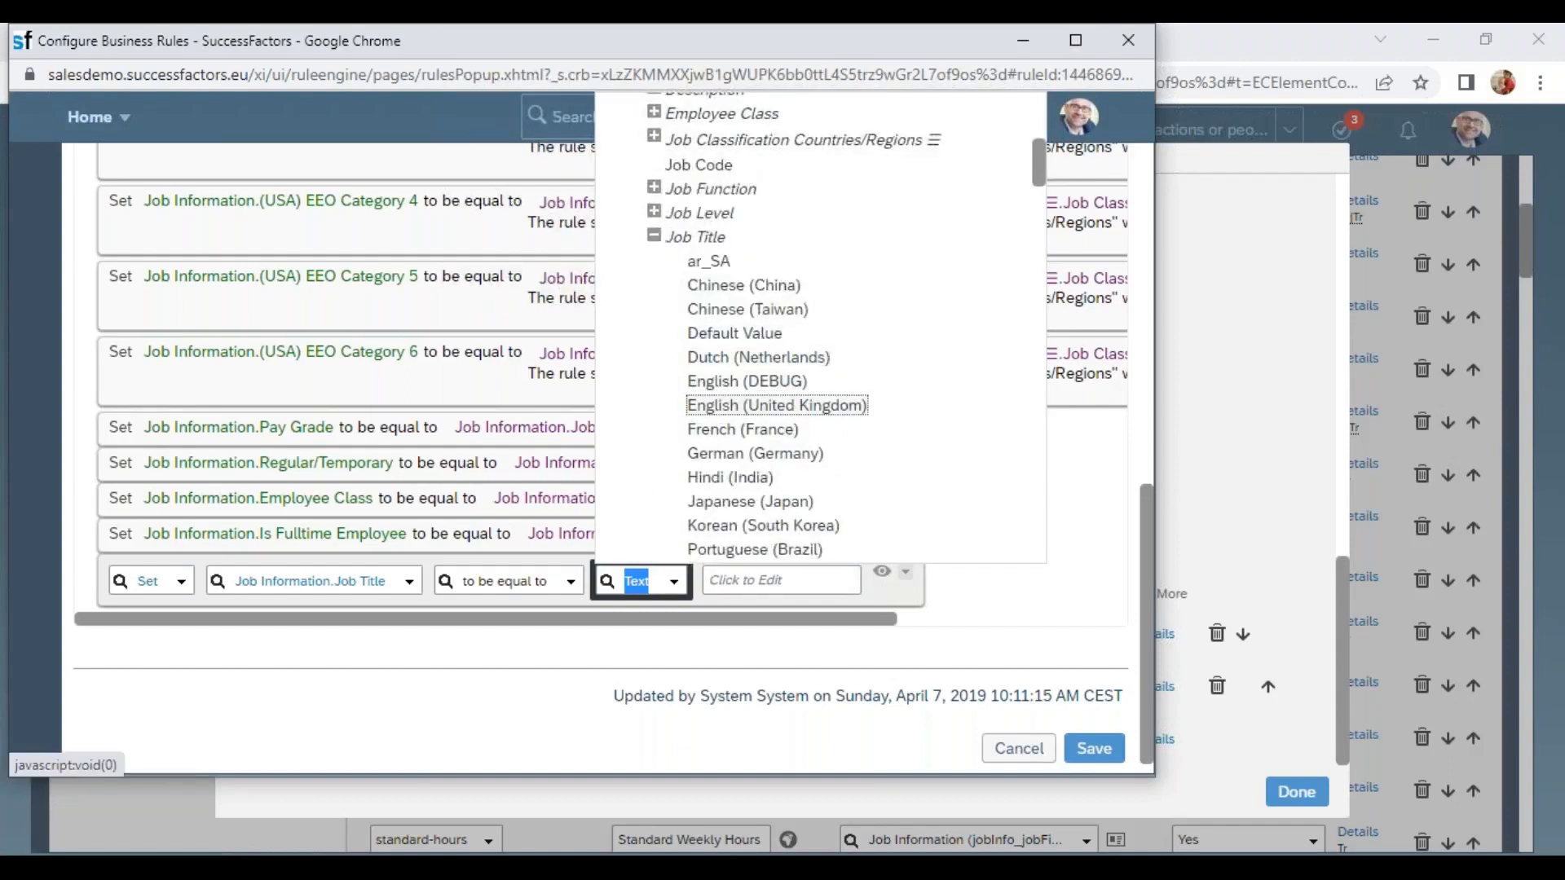
pyautogui.scroll(-3, 788, 497)
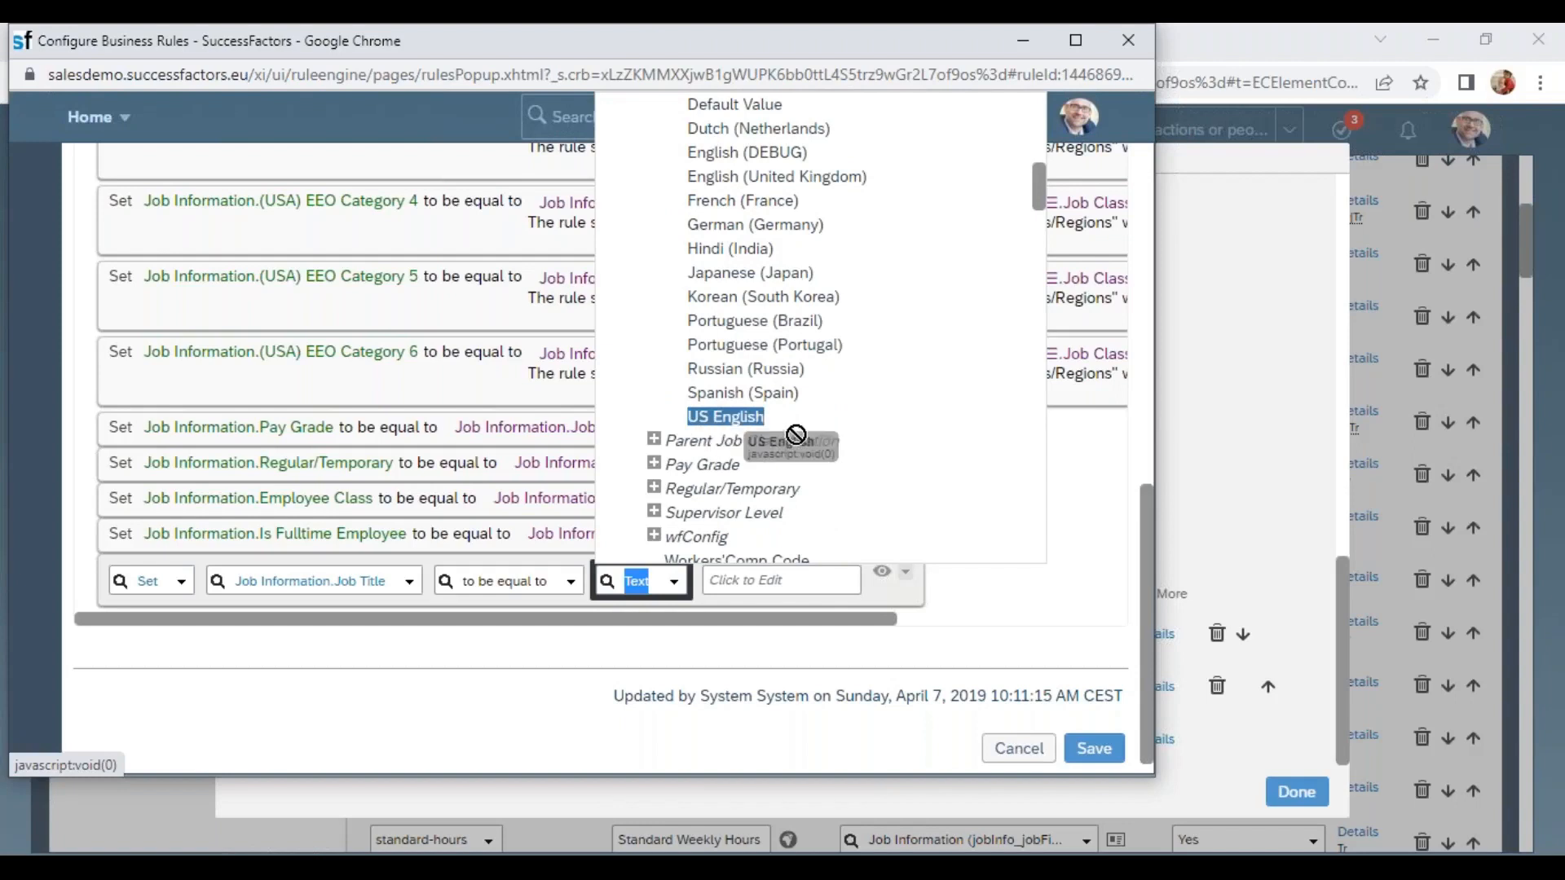
pyautogui.click(717, 105)
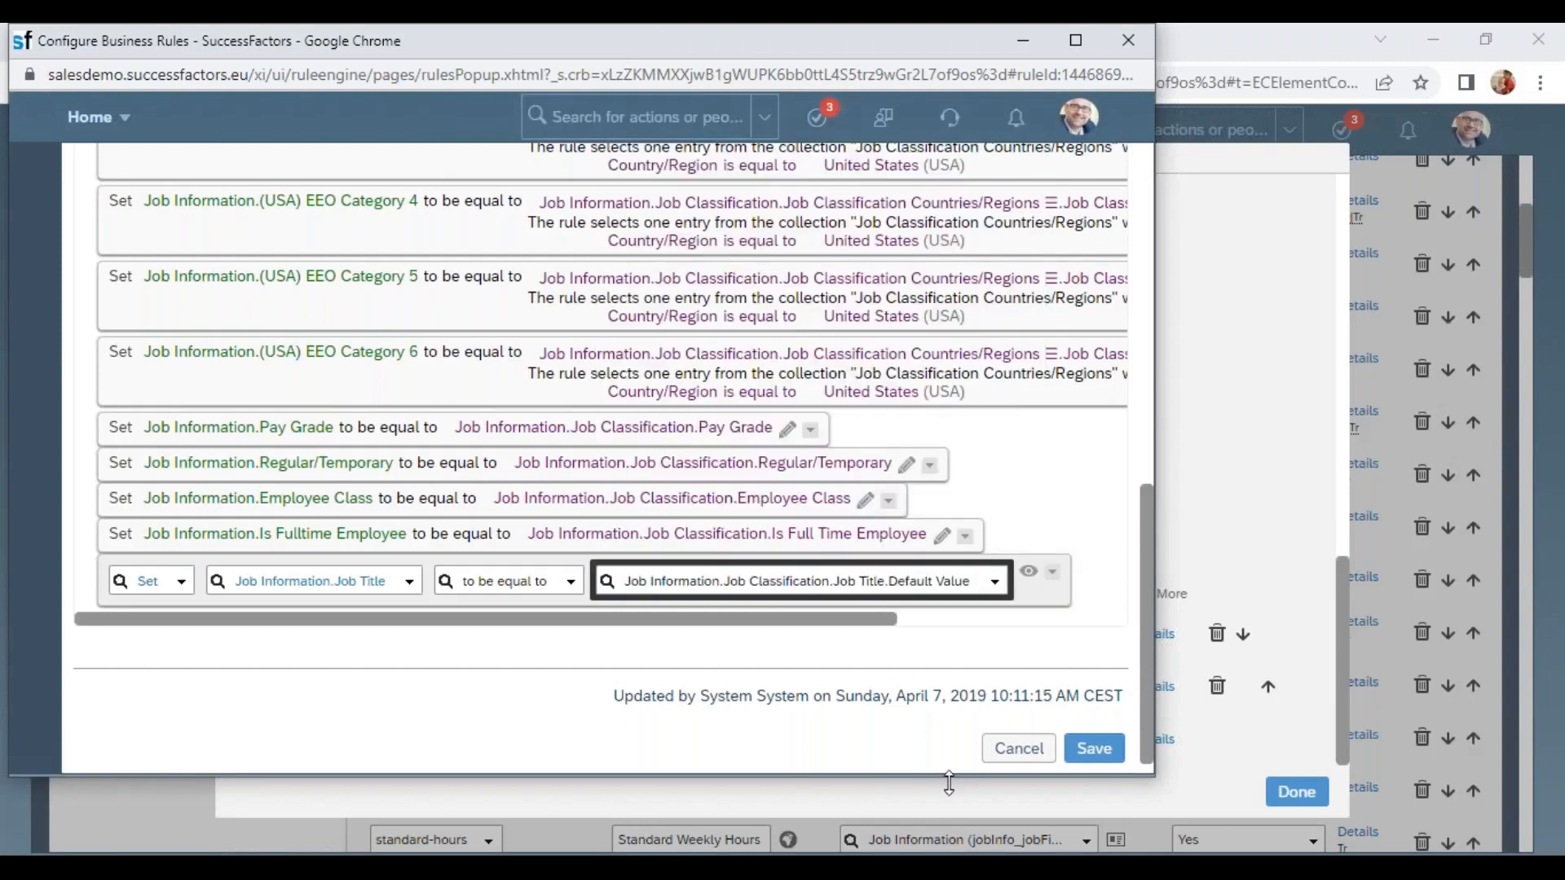
pyautogui.click(1094, 748)
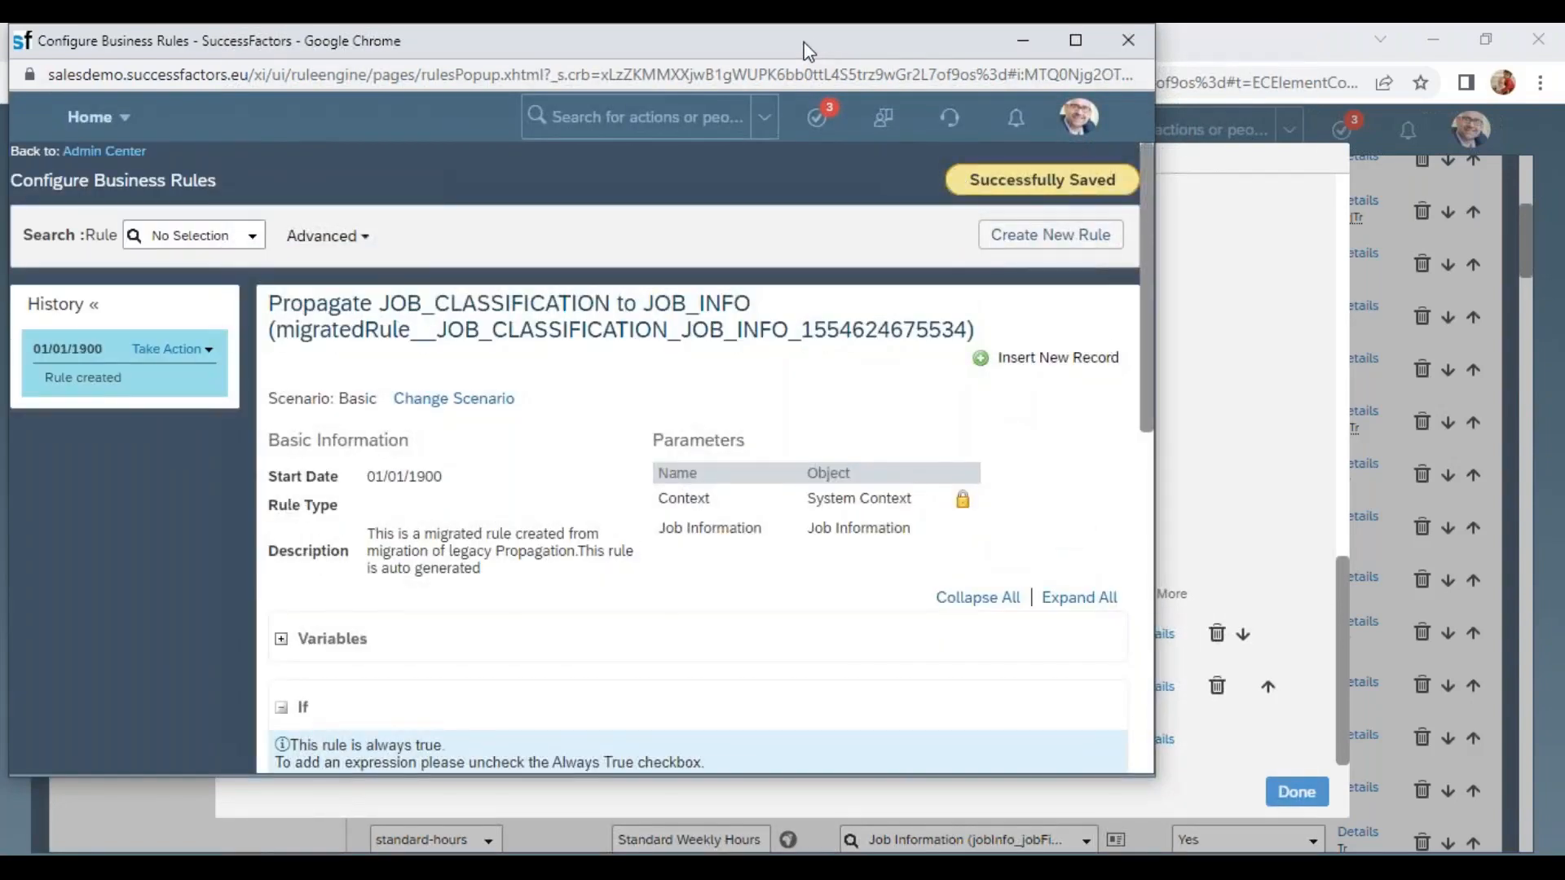
# Switch to the employee's profile and discard the unsaved job information changes.
pyautogui.moveTo(806, 51); pyautogui.dragTo(776, 216)
pyautogui.click(1094, 209)
pyautogui.click(929, 43)
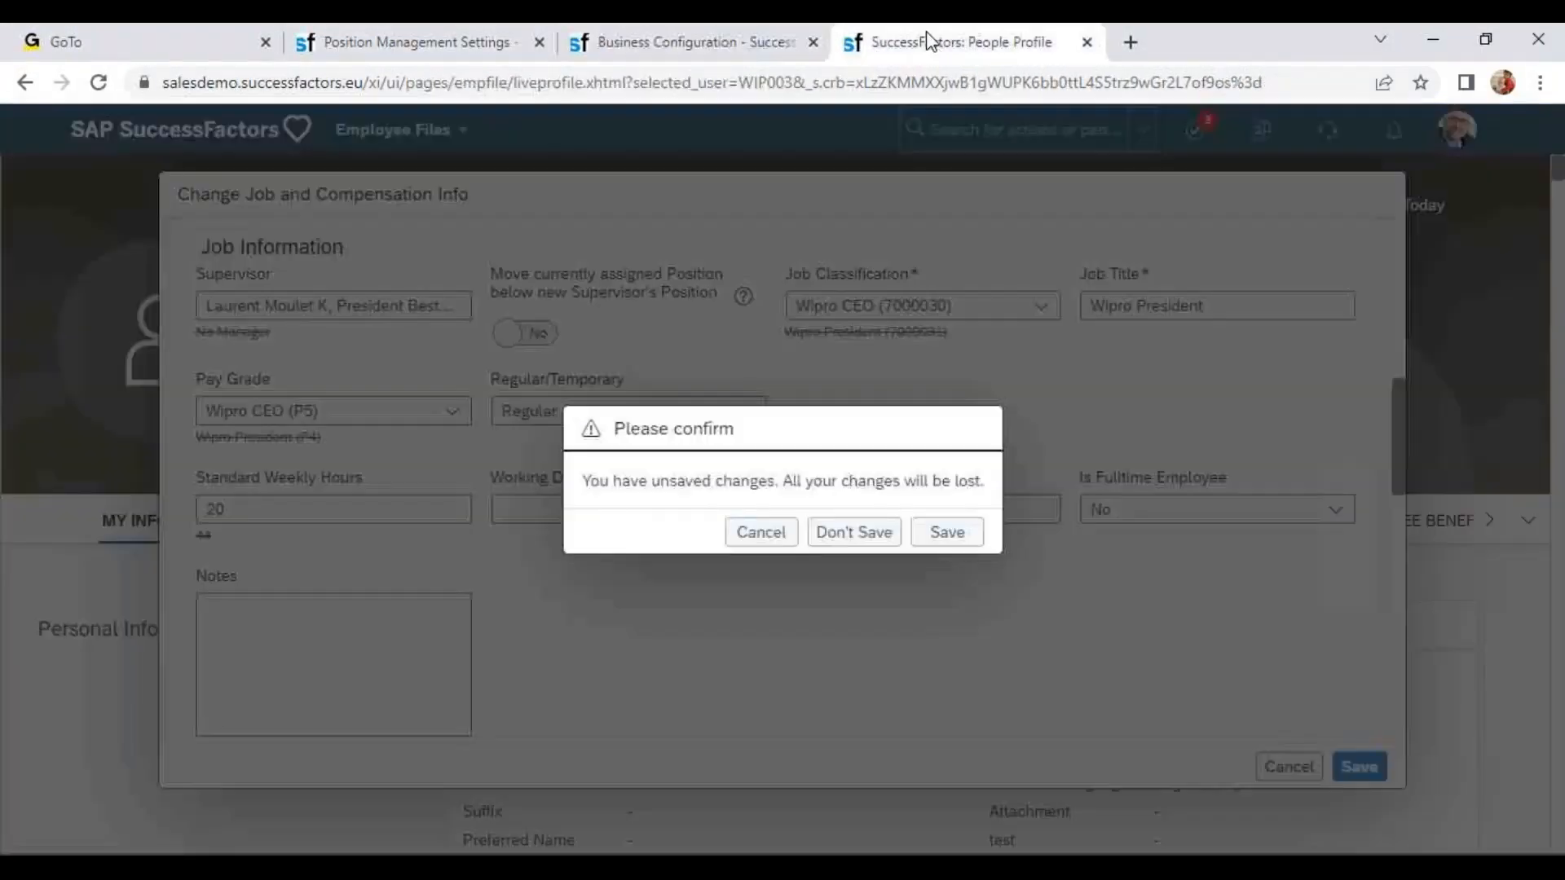
pyautogui.click(854, 533)
# Start a Job Information change for the employee effective Nov 07, 2022.
pyautogui.click(1166, 205)
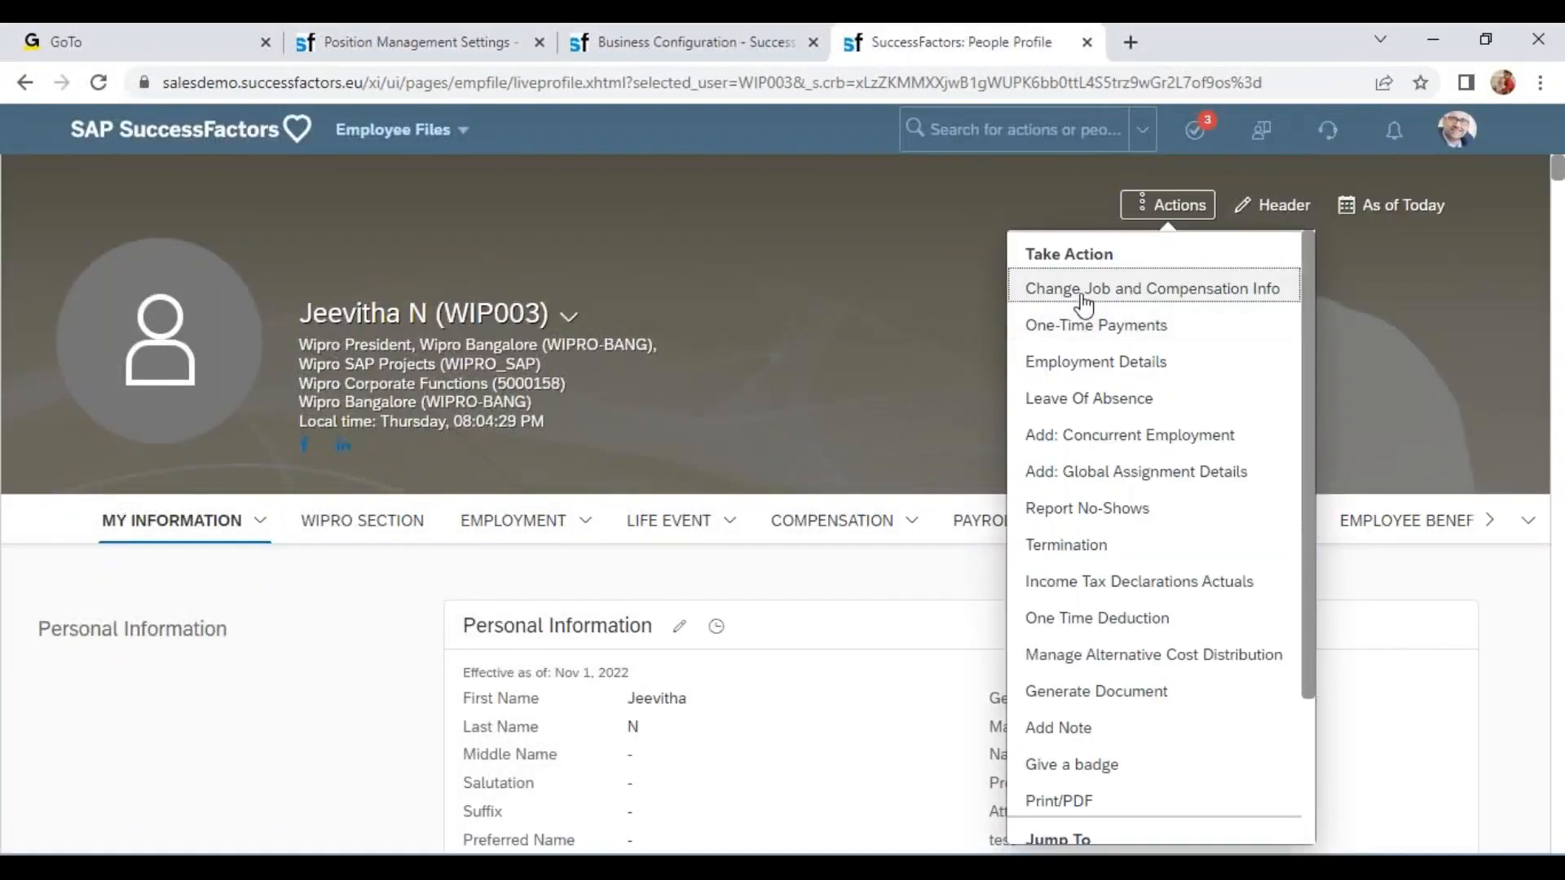
pyautogui.click(1092, 284)
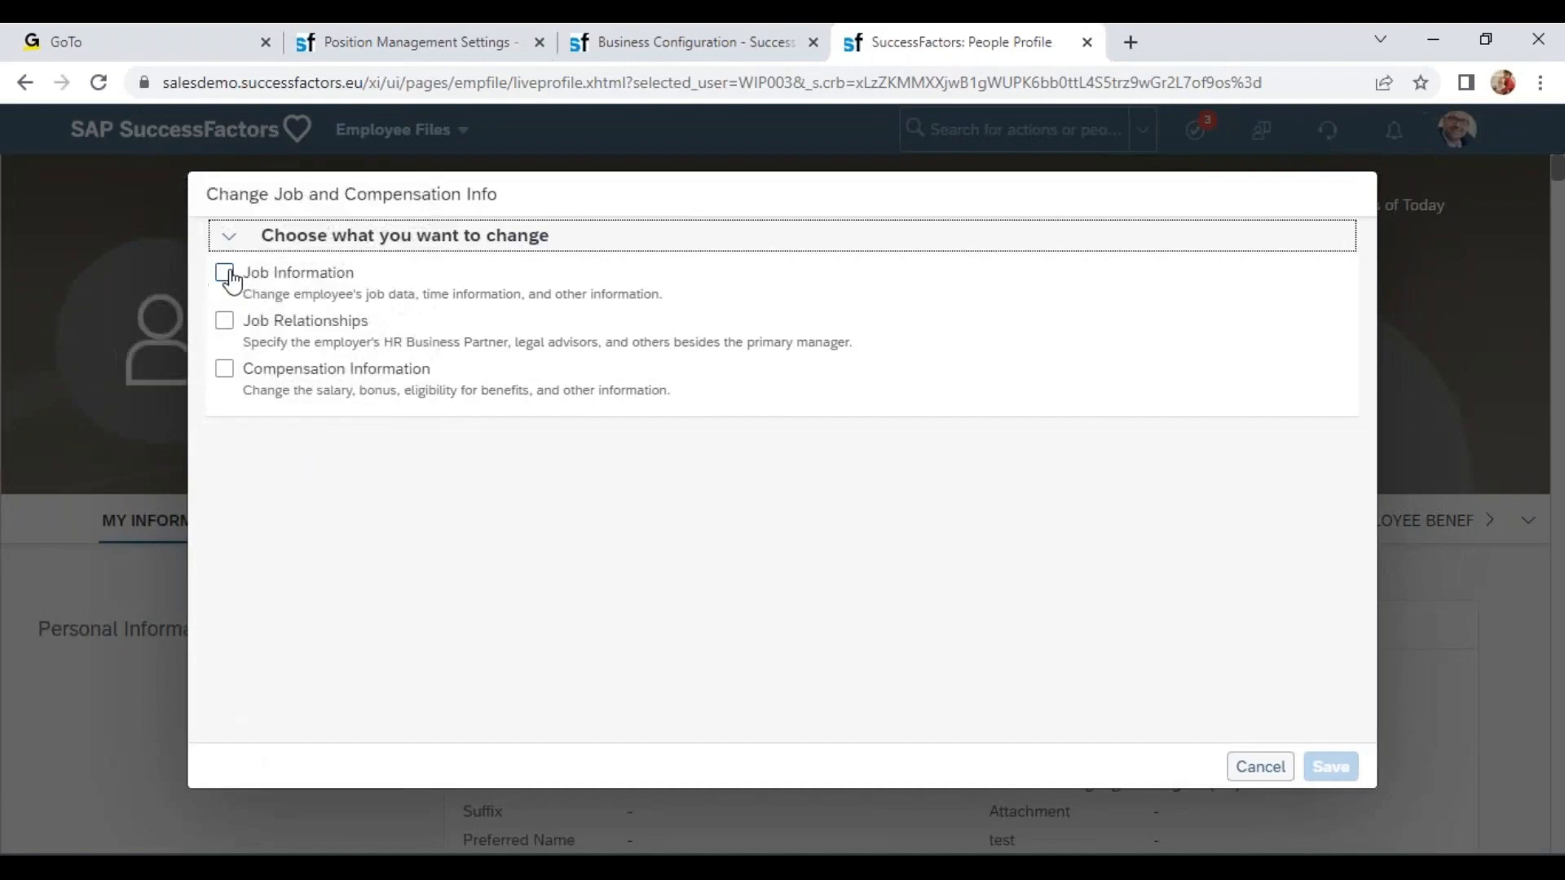
pyautogui.click(225, 272)
pyautogui.click(387, 479)
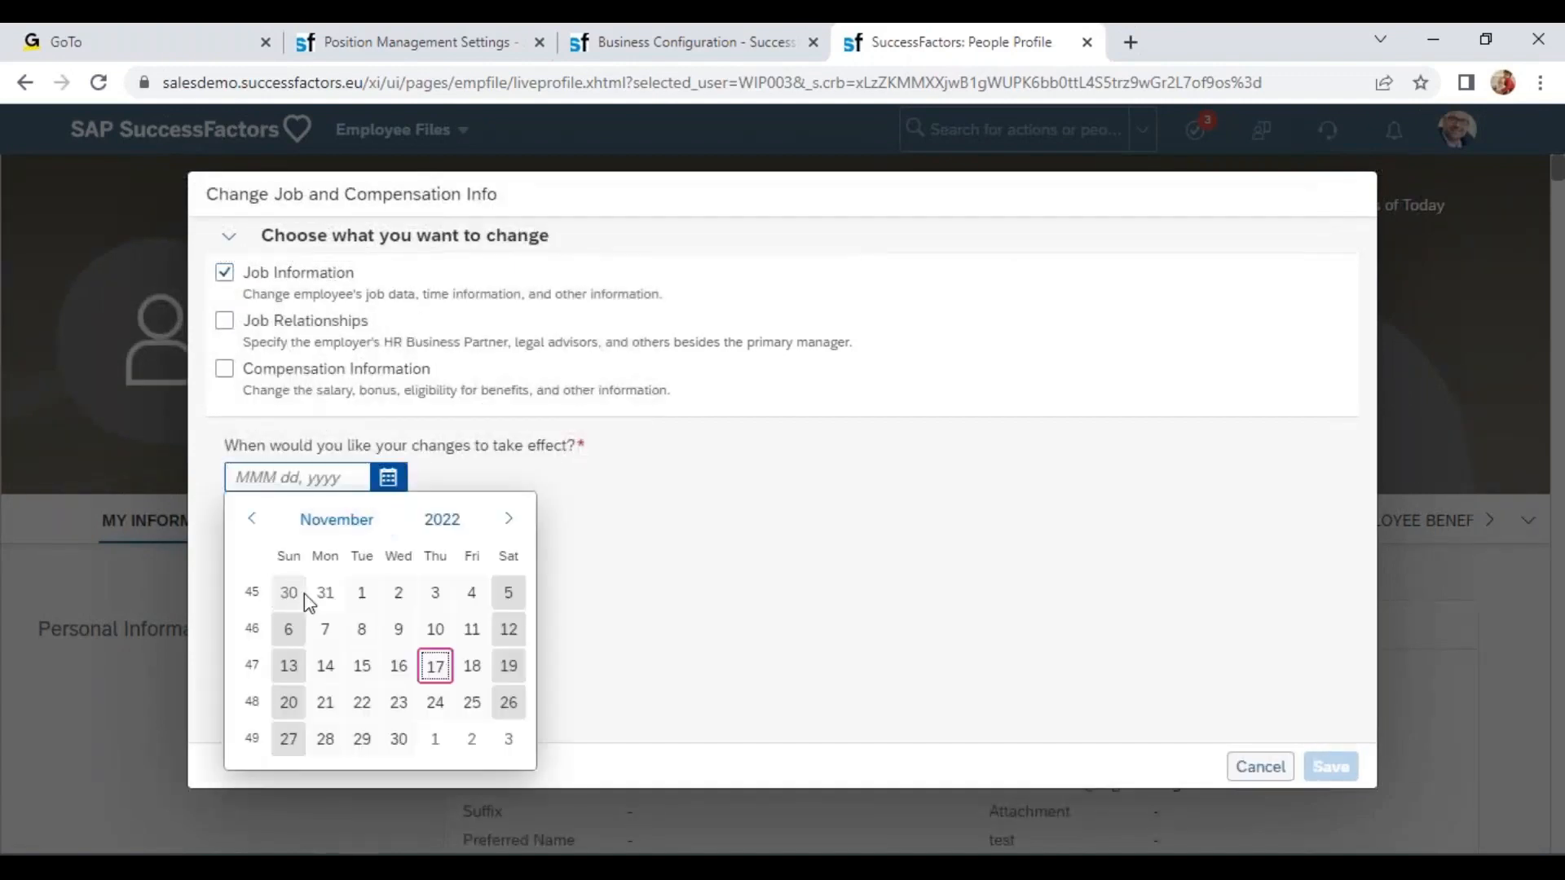
pyautogui.click(330, 631)
pyautogui.click(607, 41)
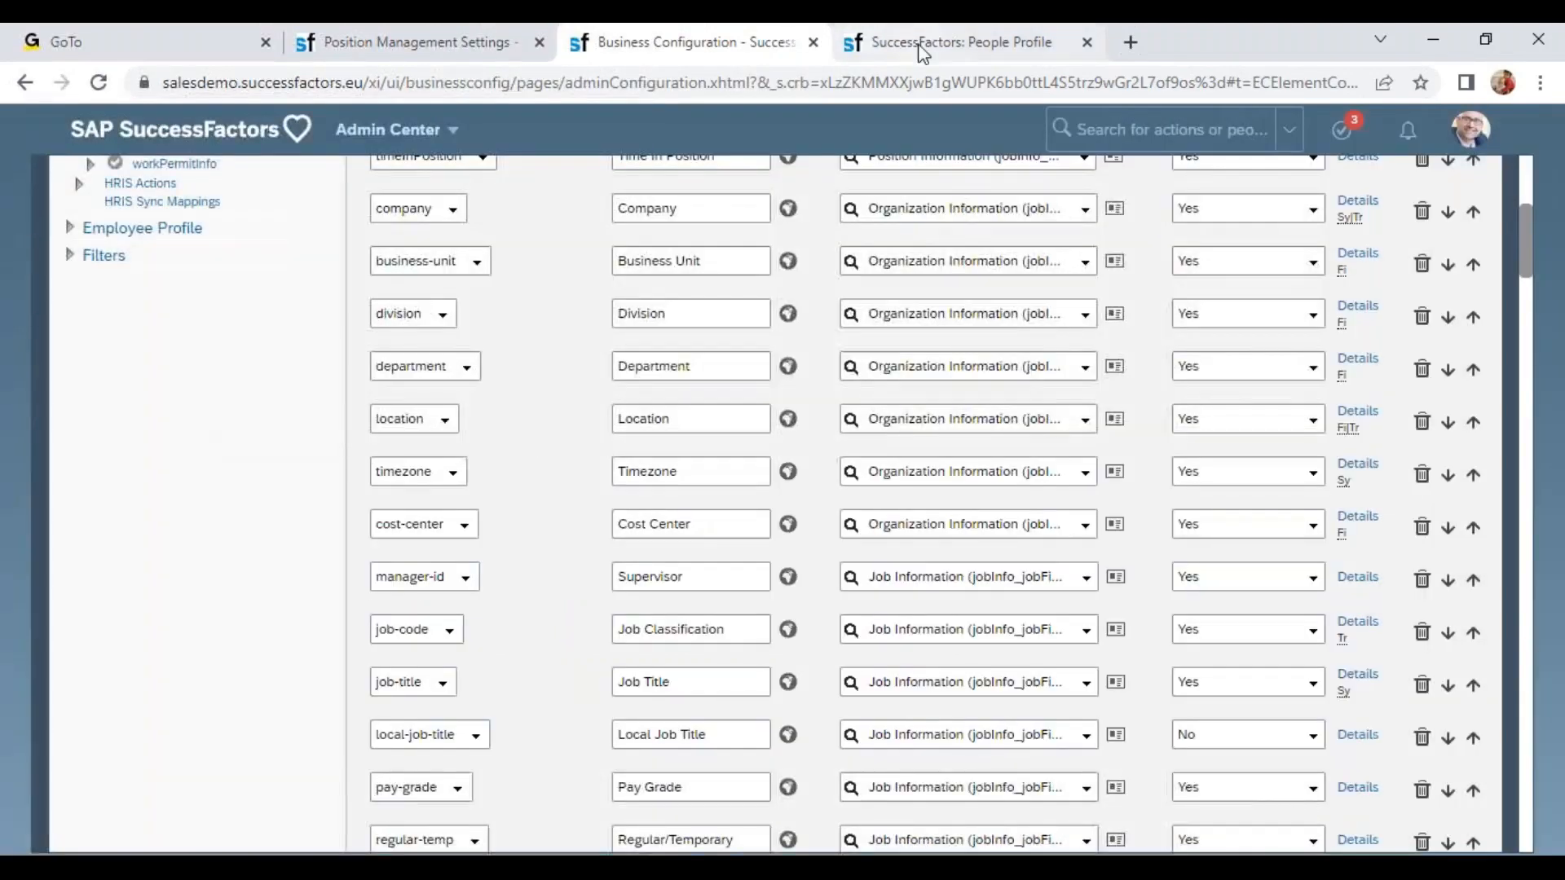
pyautogui.click(923, 47)
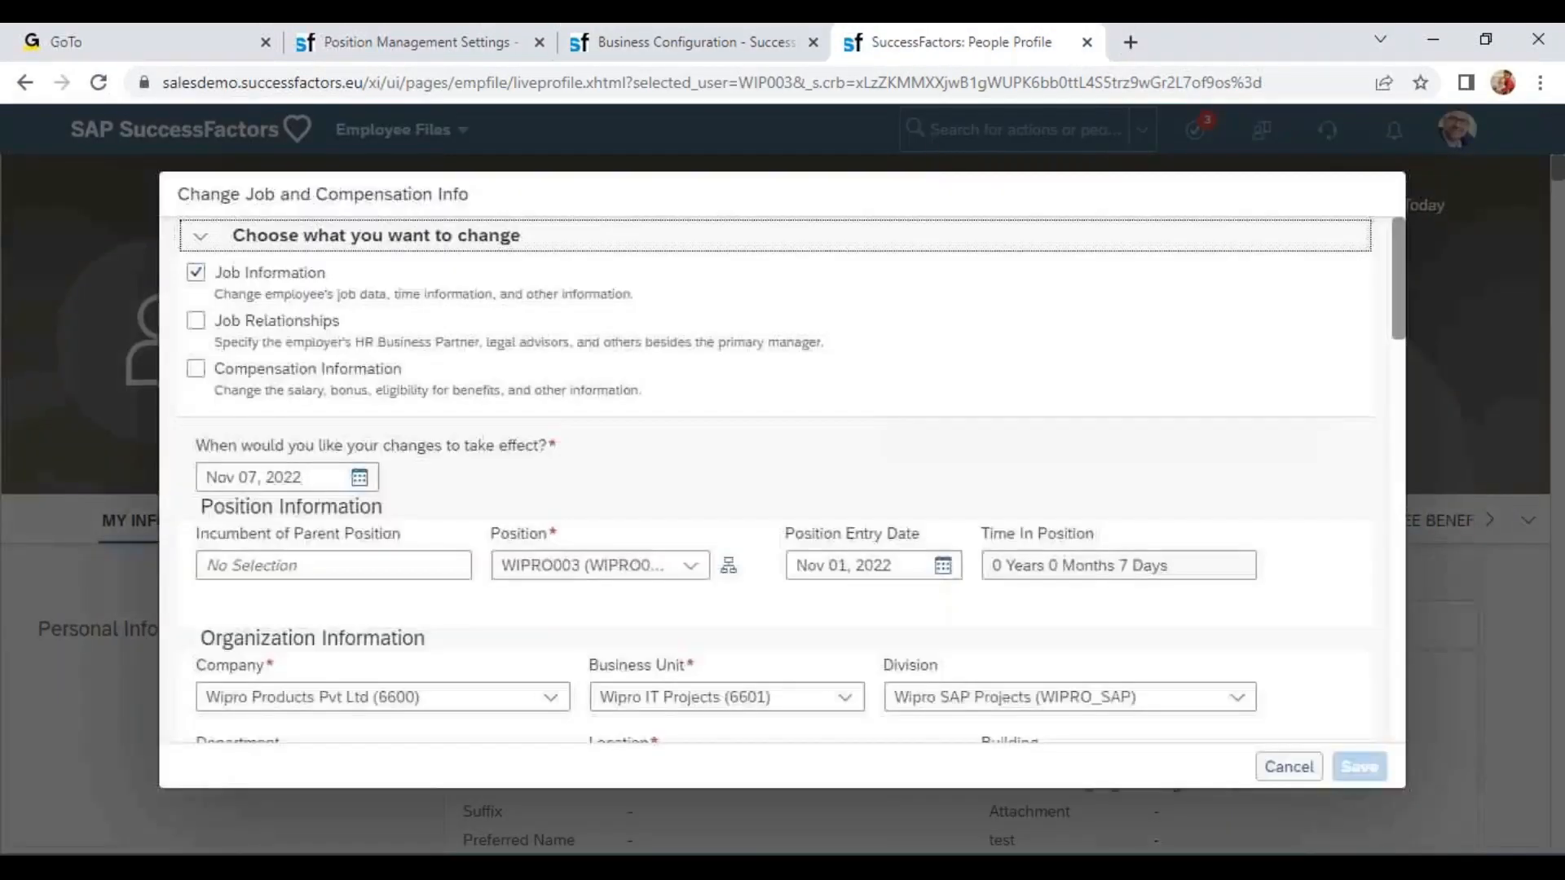
# Change the Job Classification to Wipro CEO (7000030), check the propagated Job Title, and discard the change.
pyautogui.scroll(-5, 1233, 595)
pyautogui.click(1042, 319)
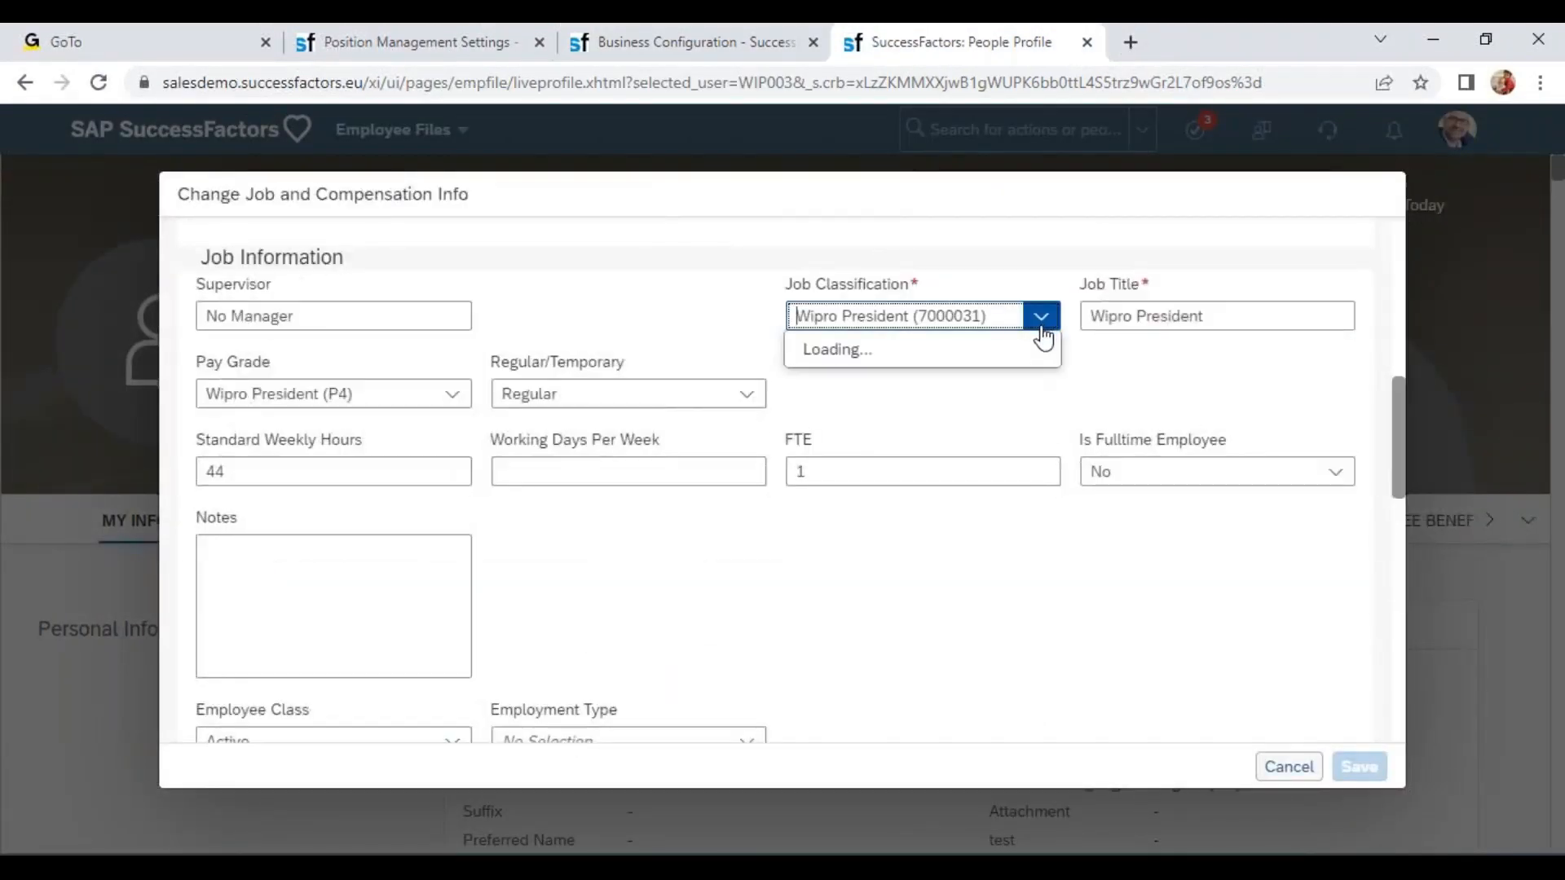
pyautogui.hotkey('ctrl', 'a')
pyautogui.write('w')
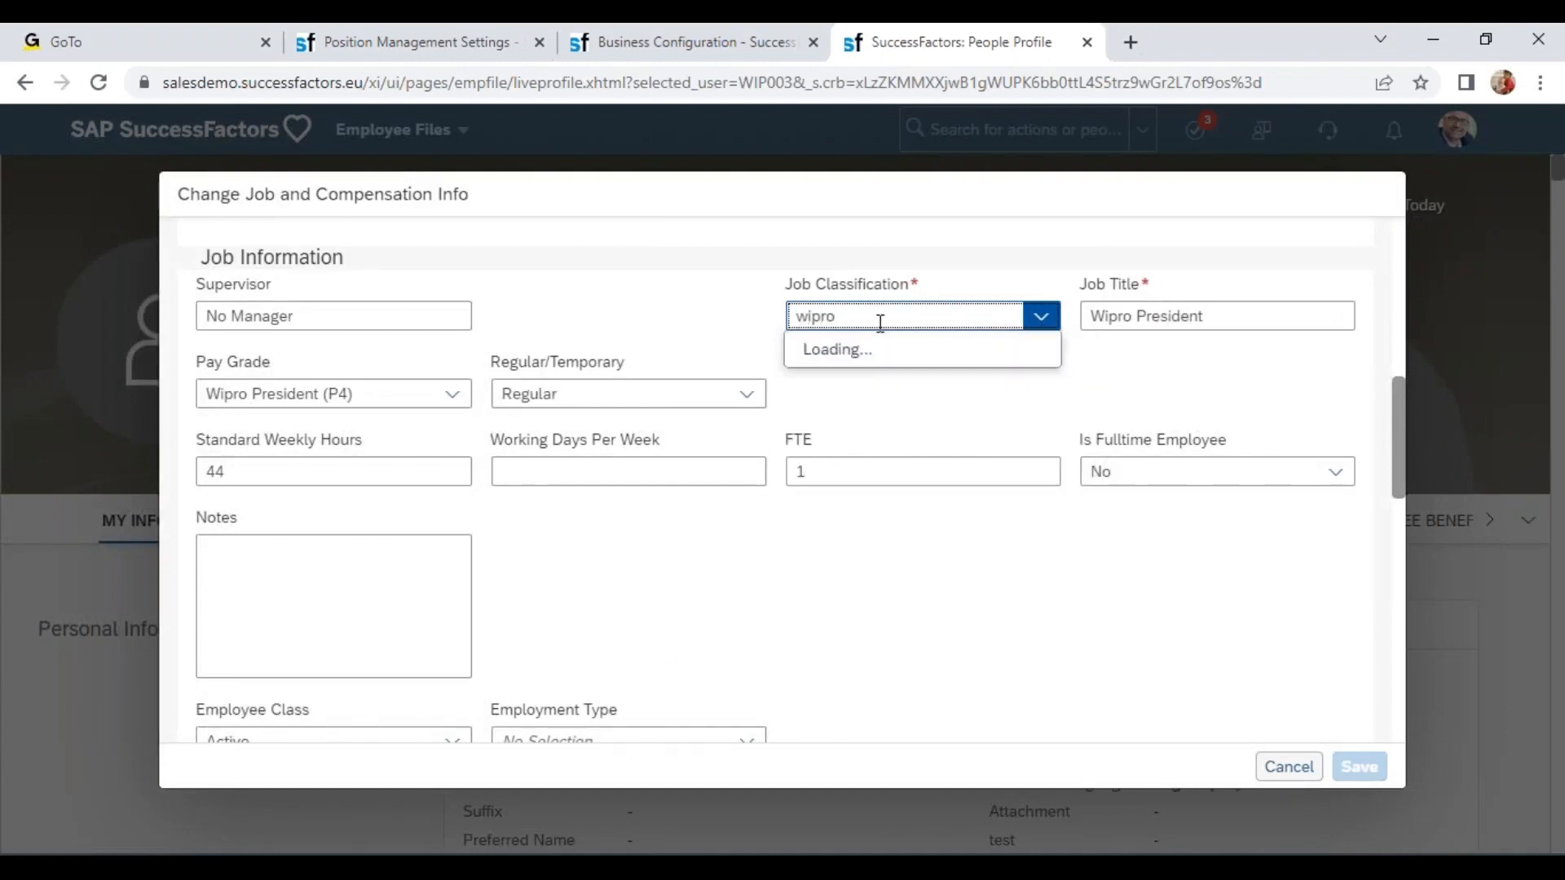
pyautogui.click(876, 346)
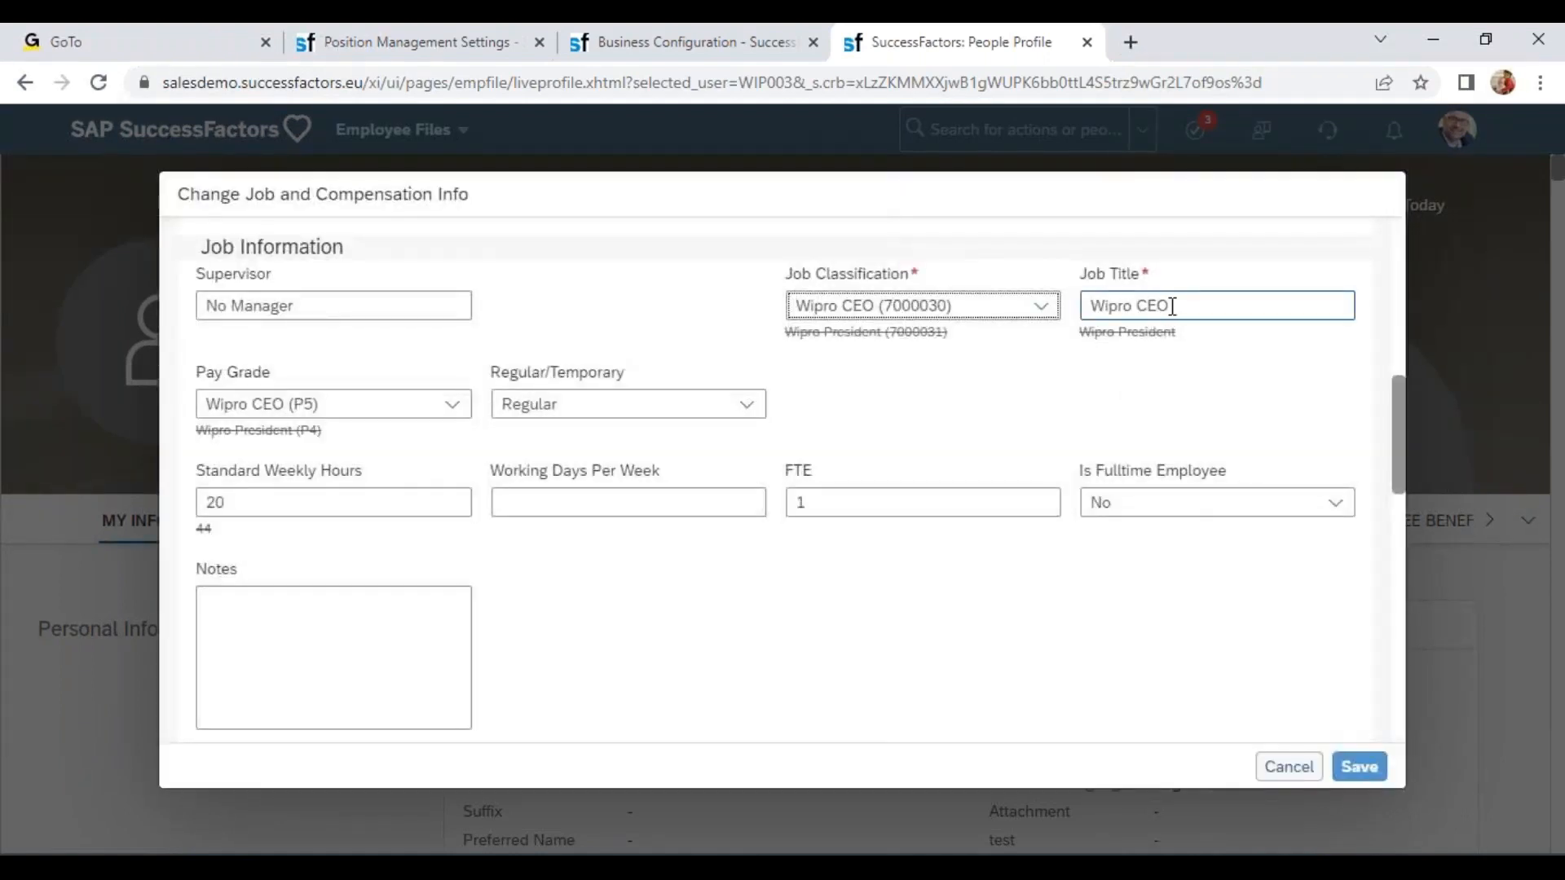
pyautogui.moveTo(1172, 305); pyautogui.dragTo(1072, 308)
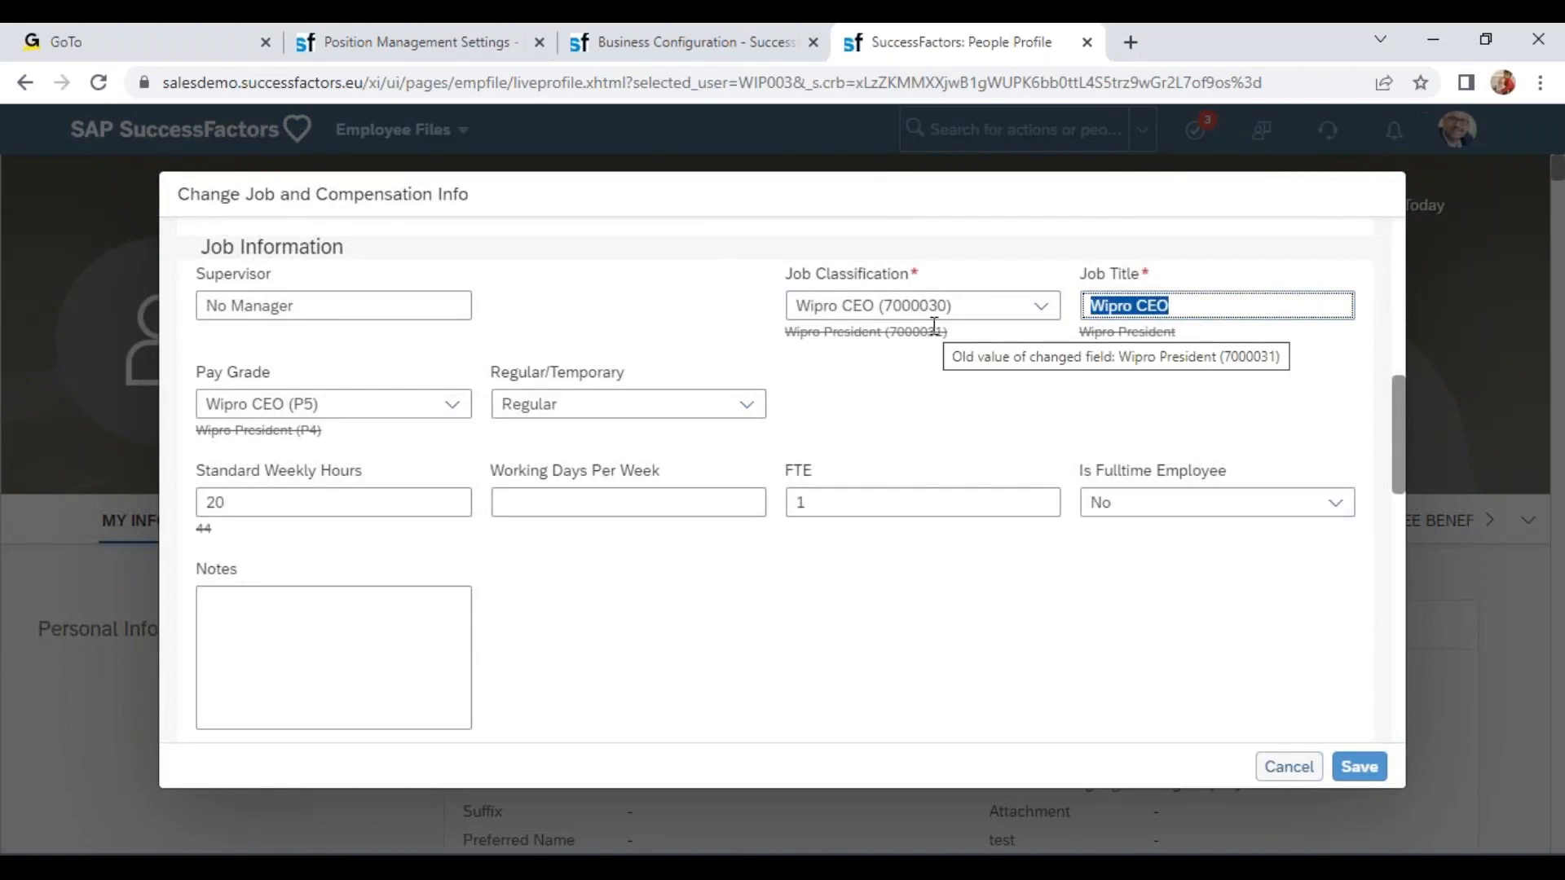
pyautogui.click(1283, 772)
pyautogui.click(852, 530)
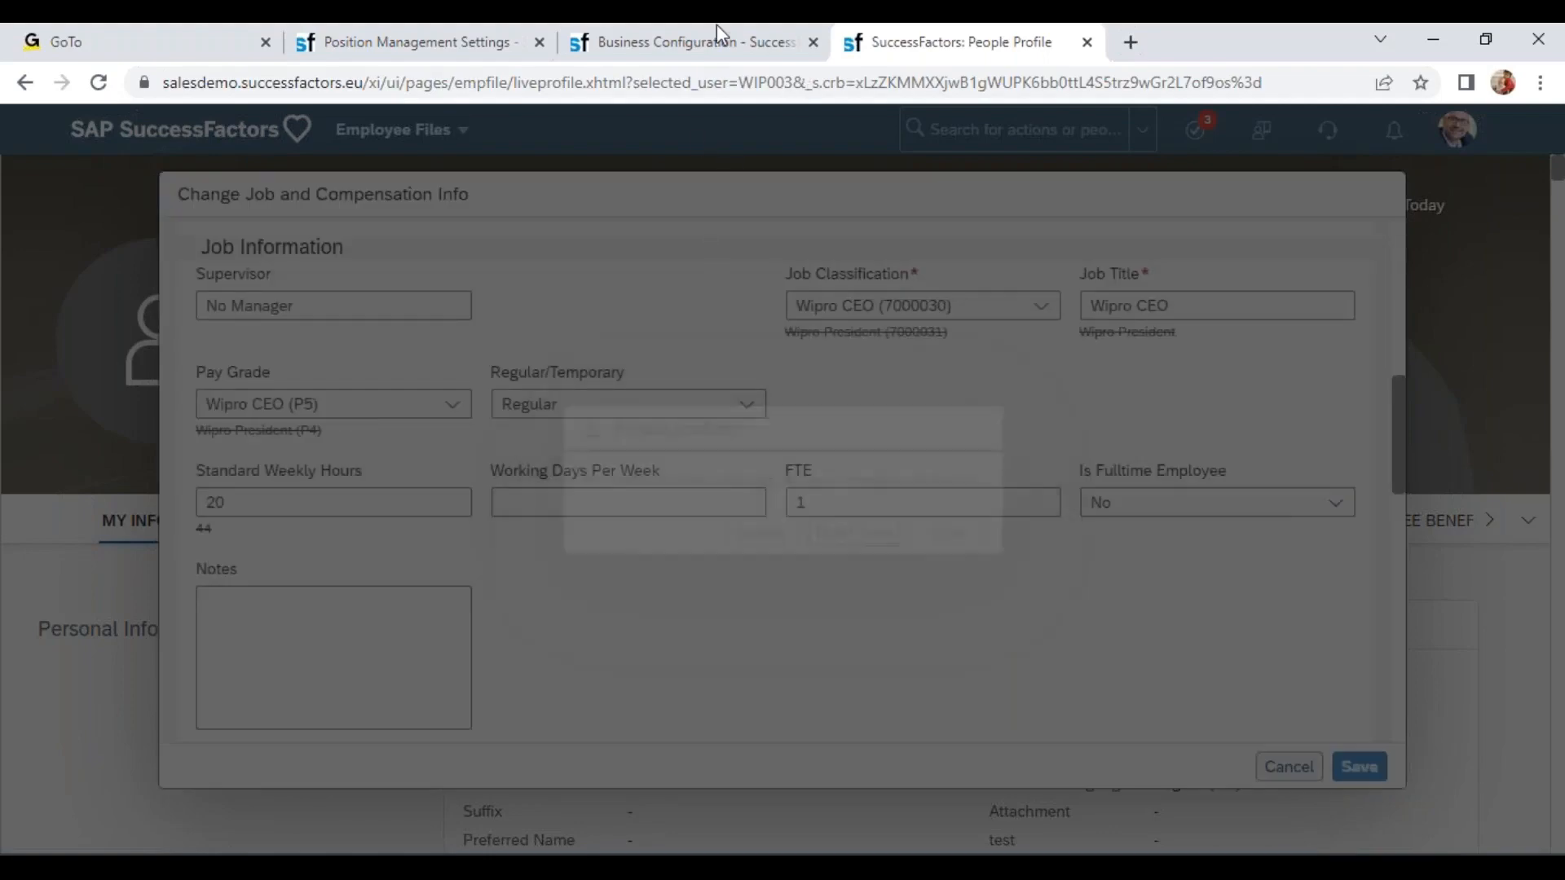
# Examine the Position Management synchronization rules between position and job information.
pyautogui.click(715, 39)
pyautogui.click(417, 45)
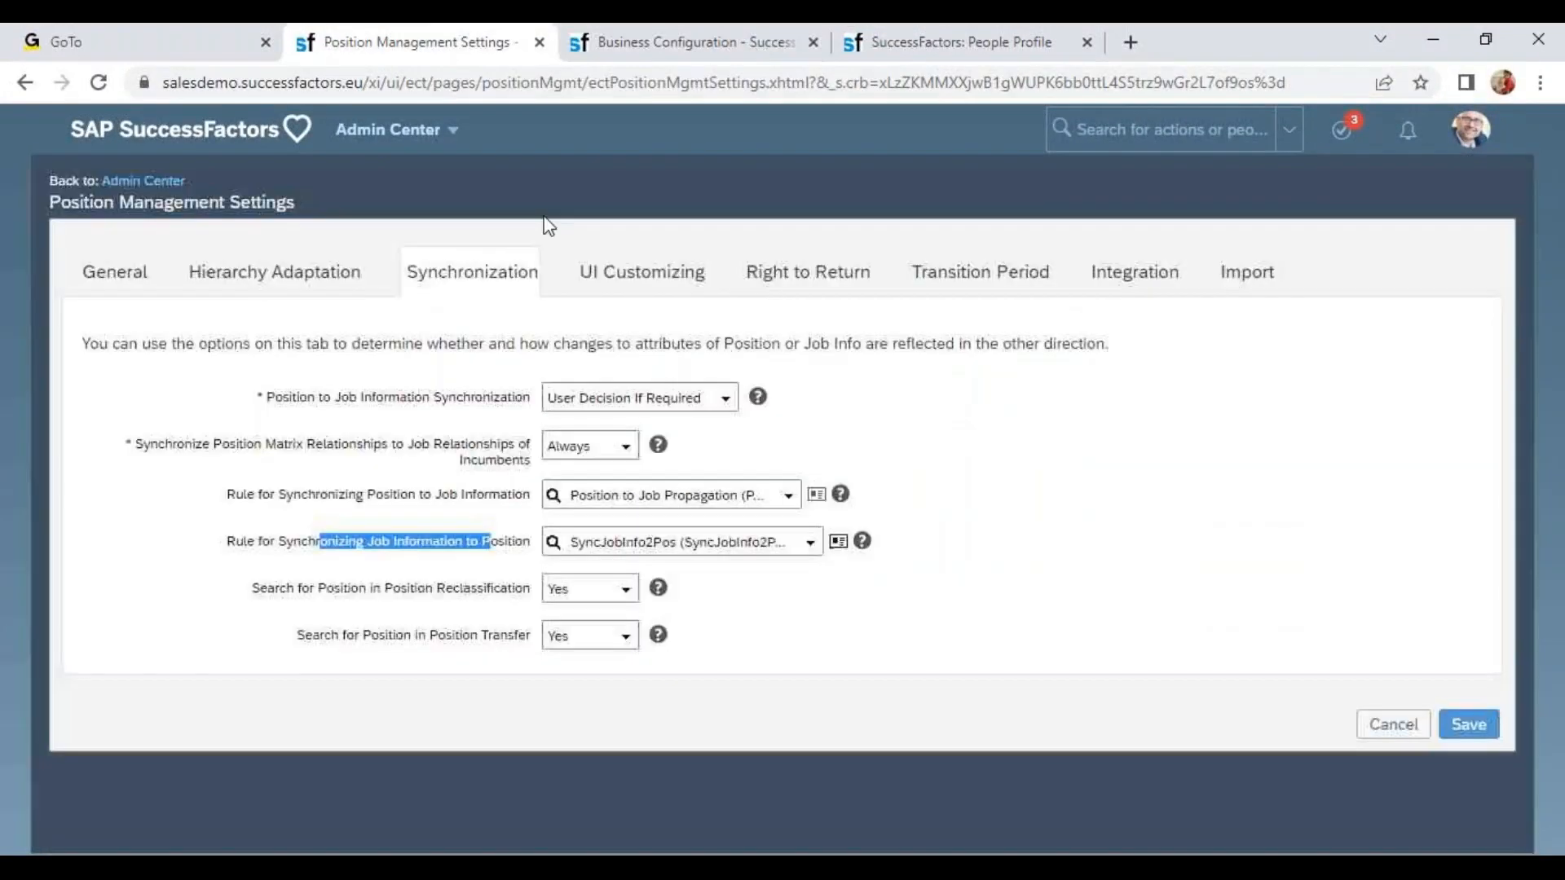
pyautogui.click(677, 489)
pyautogui.click(692, 540)
pyautogui.click(686, 476)
pyautogui.click(715, 545)
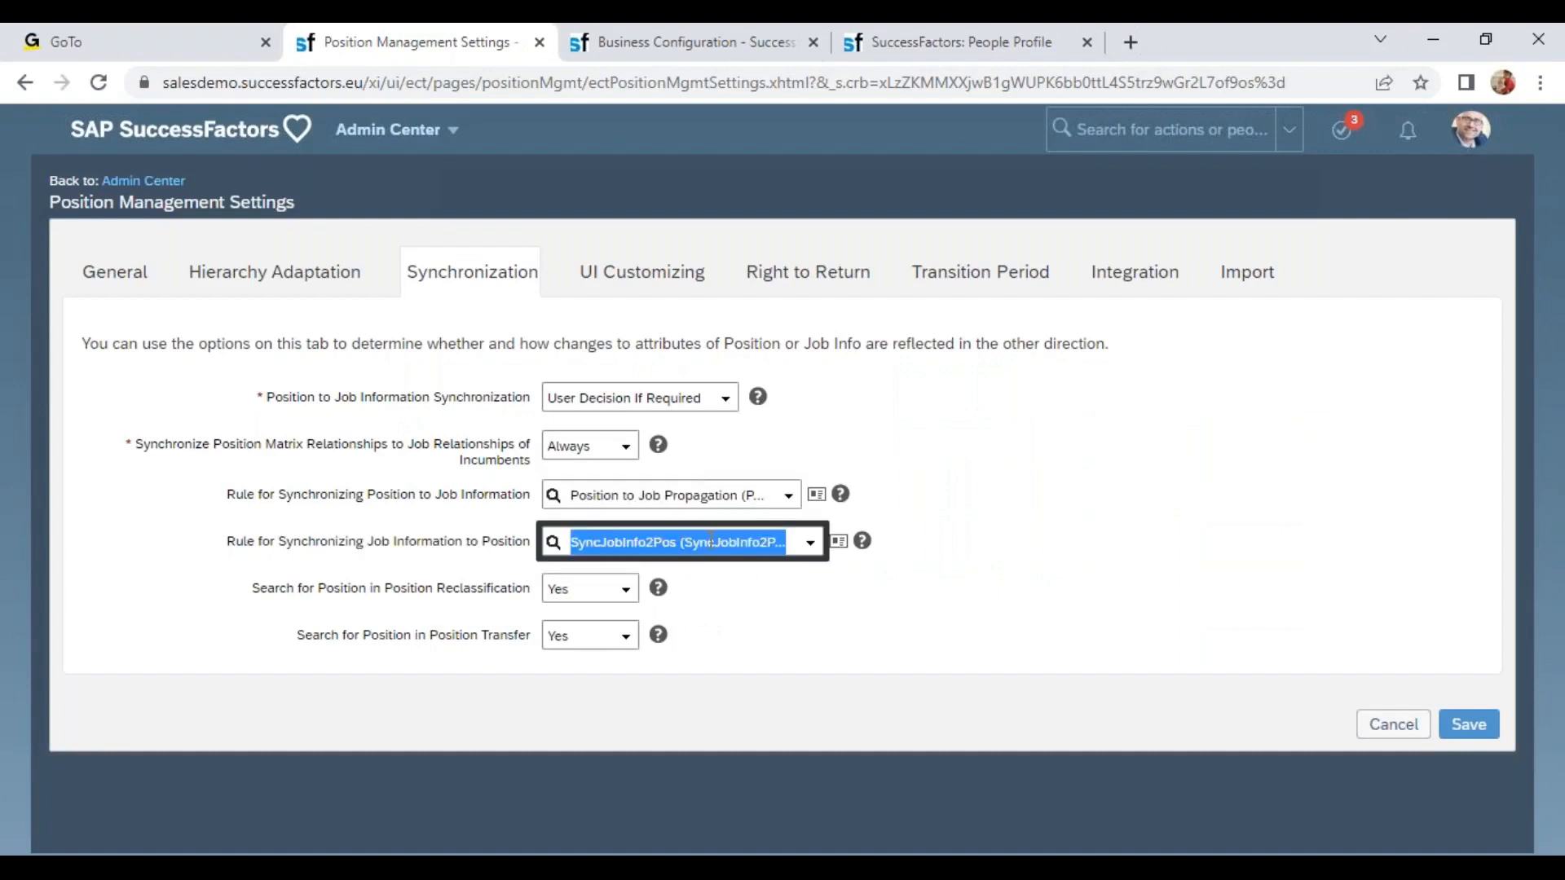
pyautogui.moveTo(335, 589); pyautogui.dragTo(385, 591)
pyautogui.click(480, 587)
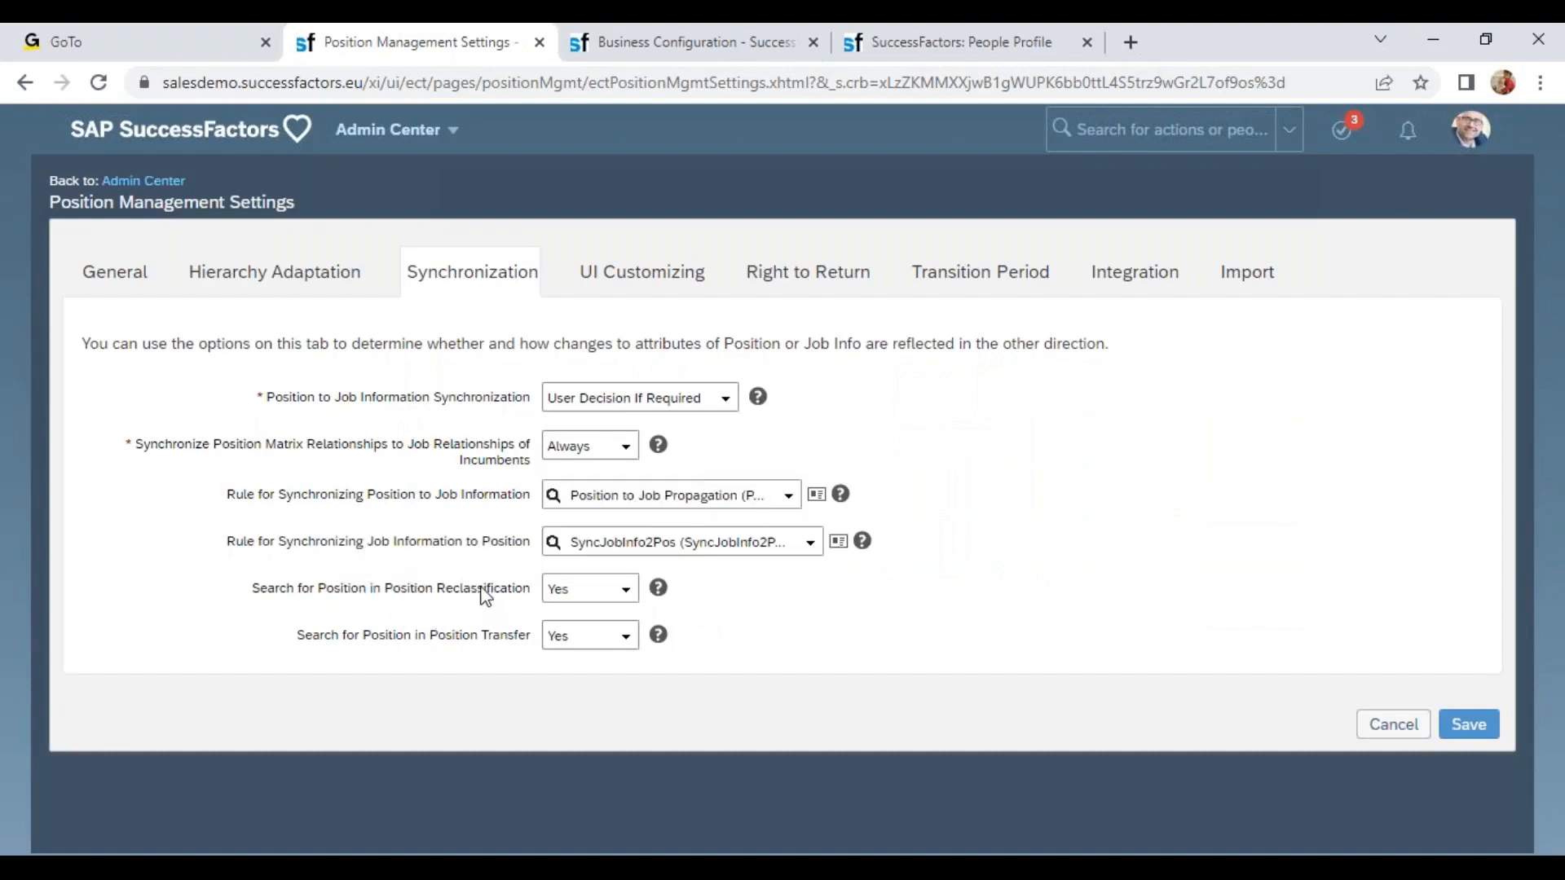
pyautogui.moveTo(418, 643); pyautogui.dragTo(519, 661)
# Switch to Excel and enter Reclassification in cell B294.
pyautogui.hotkey('alt', 'Tab')
pyautogui.click(368, 694)
pyautogui.write('Reclassification')
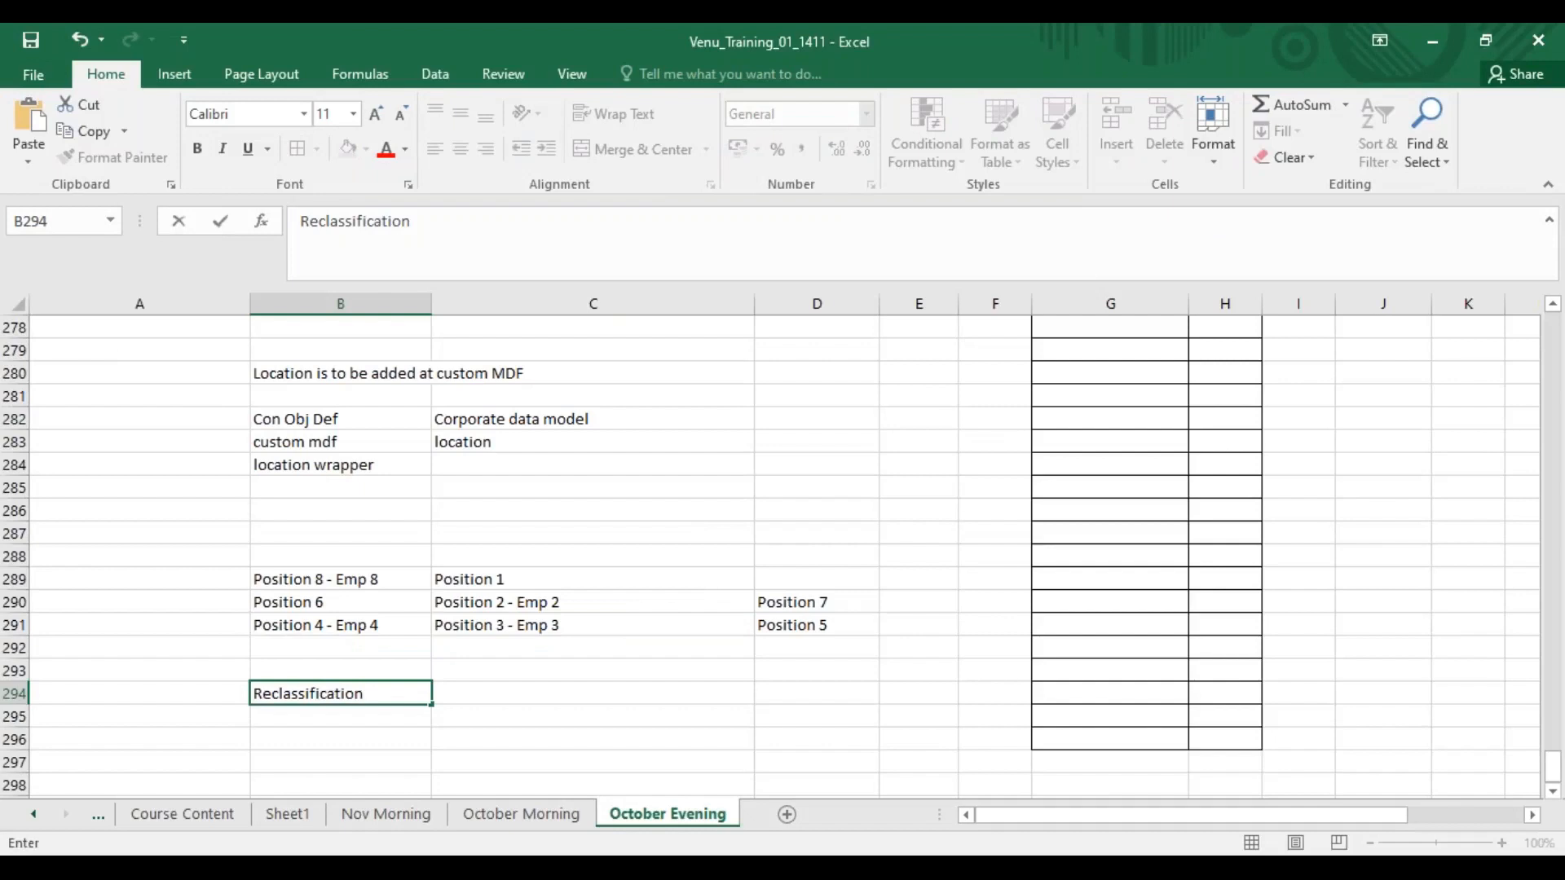
# Enter Manager in C294 and Sr Manager in B295.
pyautogui.press('Tab')
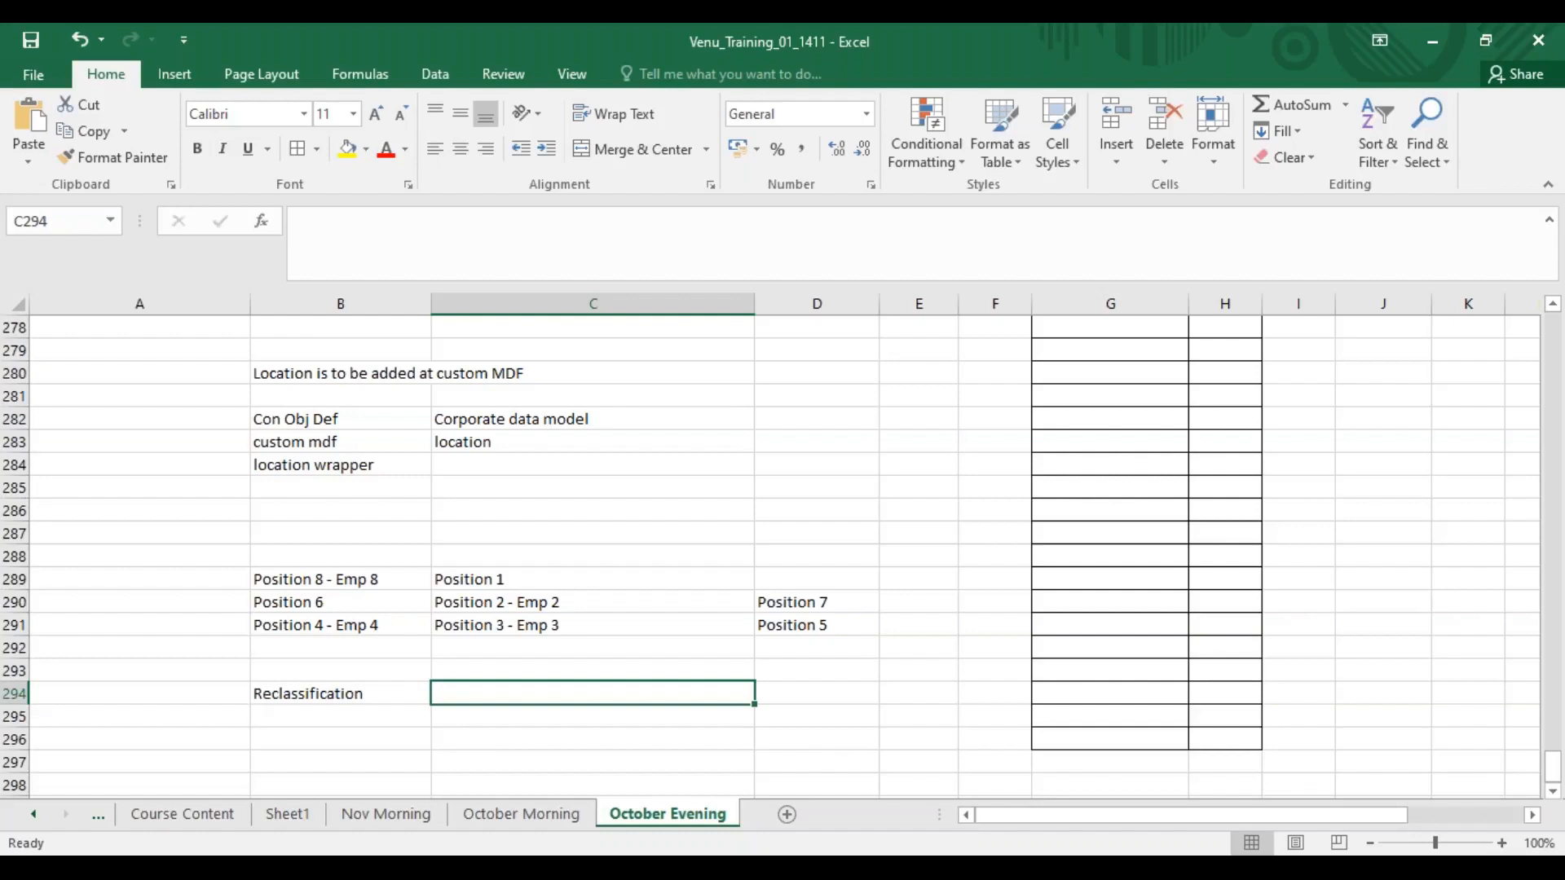
pyautogui.write('Manager')
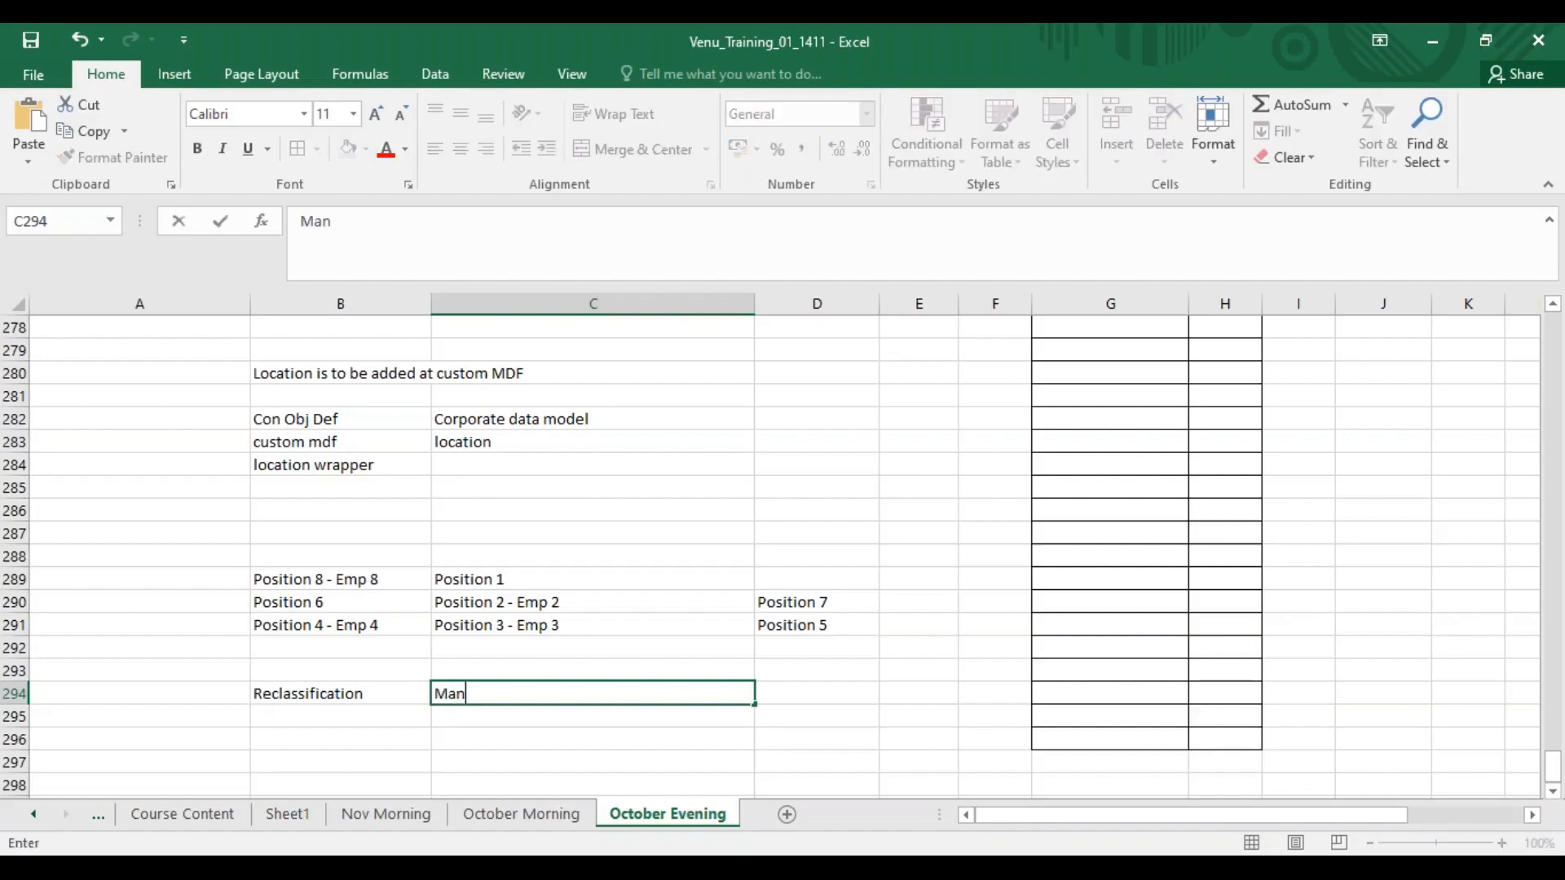
pyautogui.press('Return')
pyautogui.write('Sr Manager')
# Move Sr Manager from B295 to C295, beneath Manager.
pyautogui.click(461, 762)
pyautogui.click(360, 720)
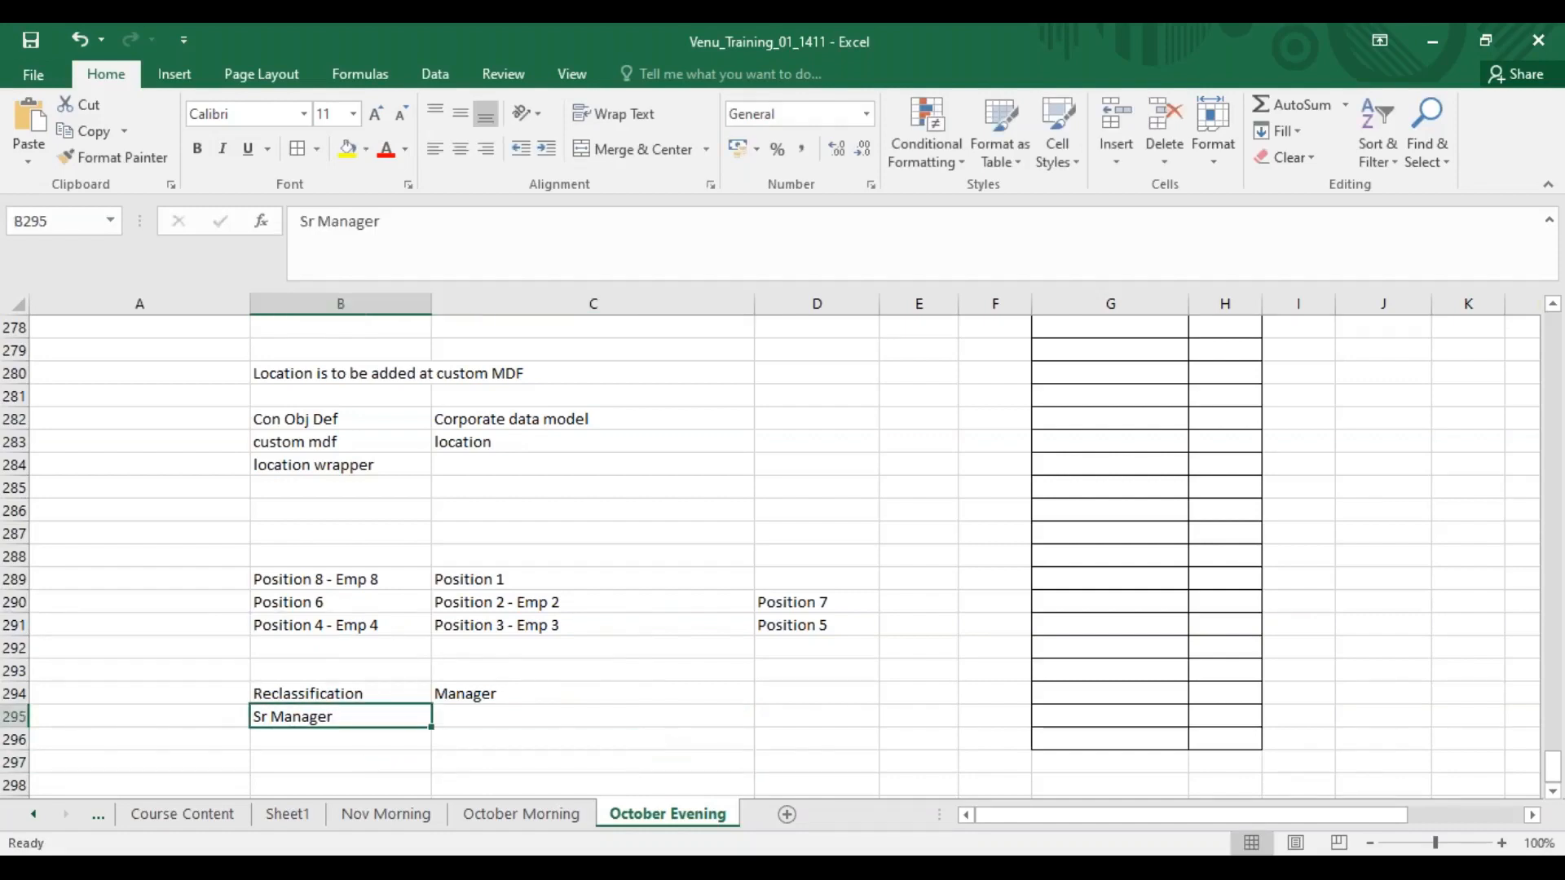
pyautogui.hotkey('ctrl', 'c')
pyautogui.moveTo(431, 719); pyautogui.dragTo(474, 715)
pyautogui.click(489, 695)
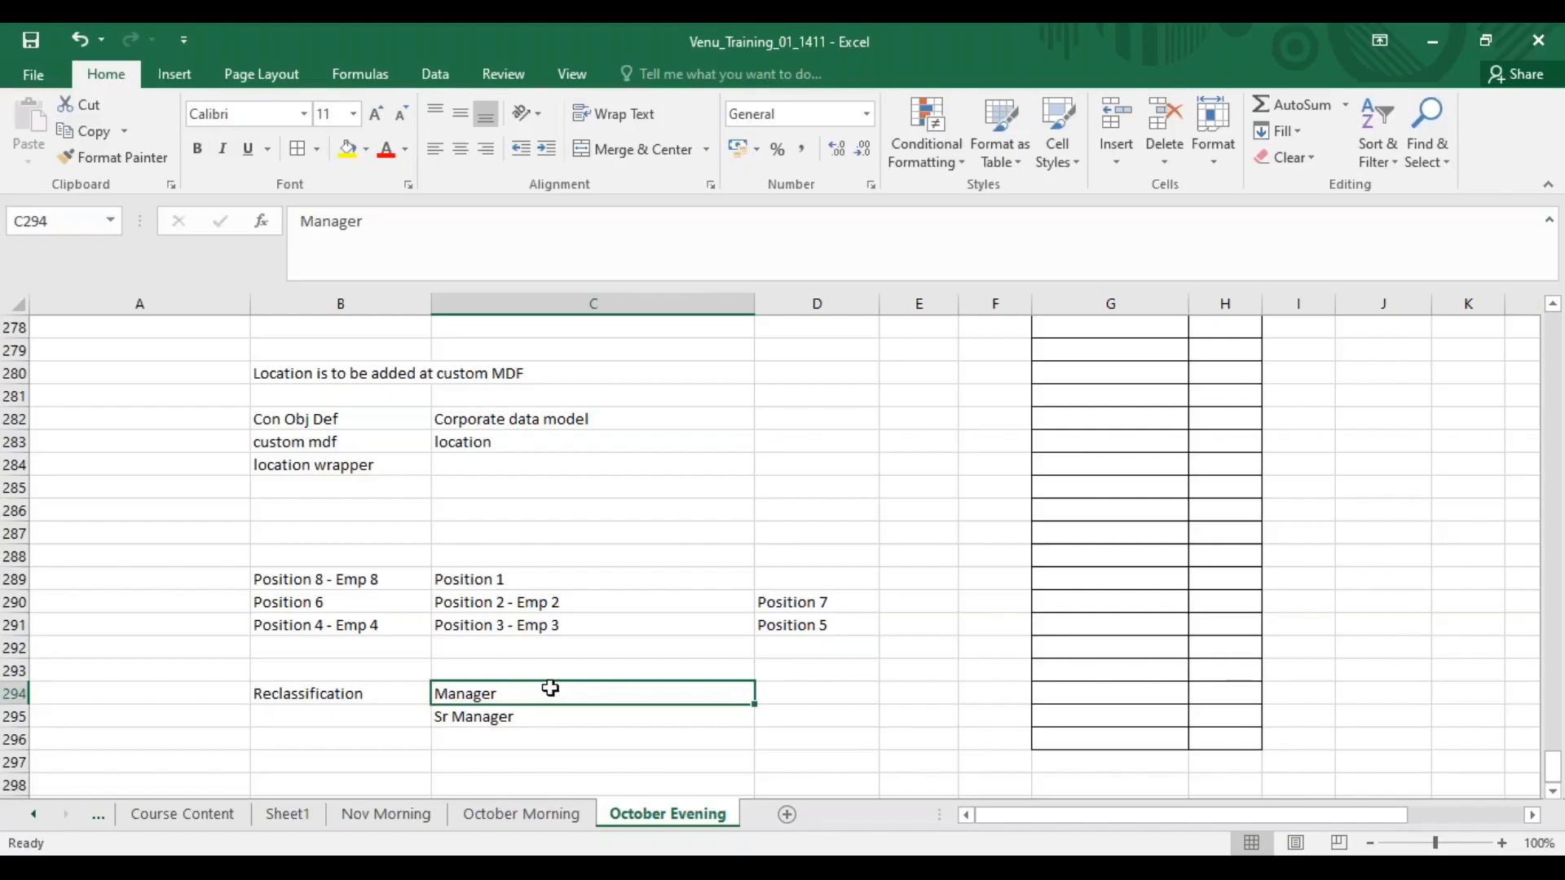
# Review the UI Customizing settings for the copy-relevant position fields rule in Position Management Settings.
pyautogui.hotkey('alt', 'Tab')
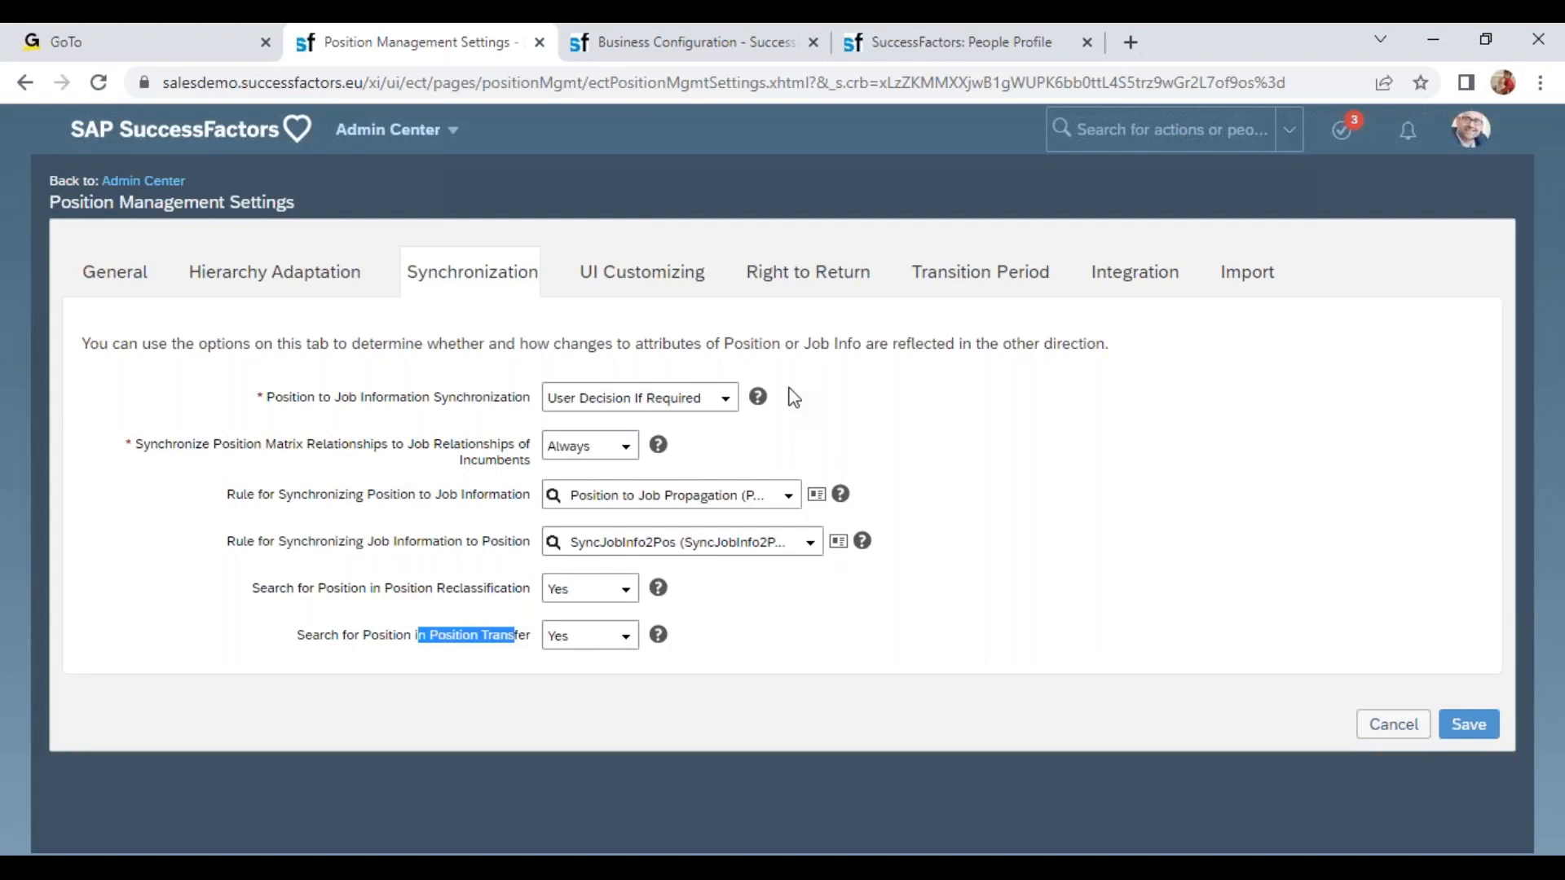
pyautogui.click(951, 377)
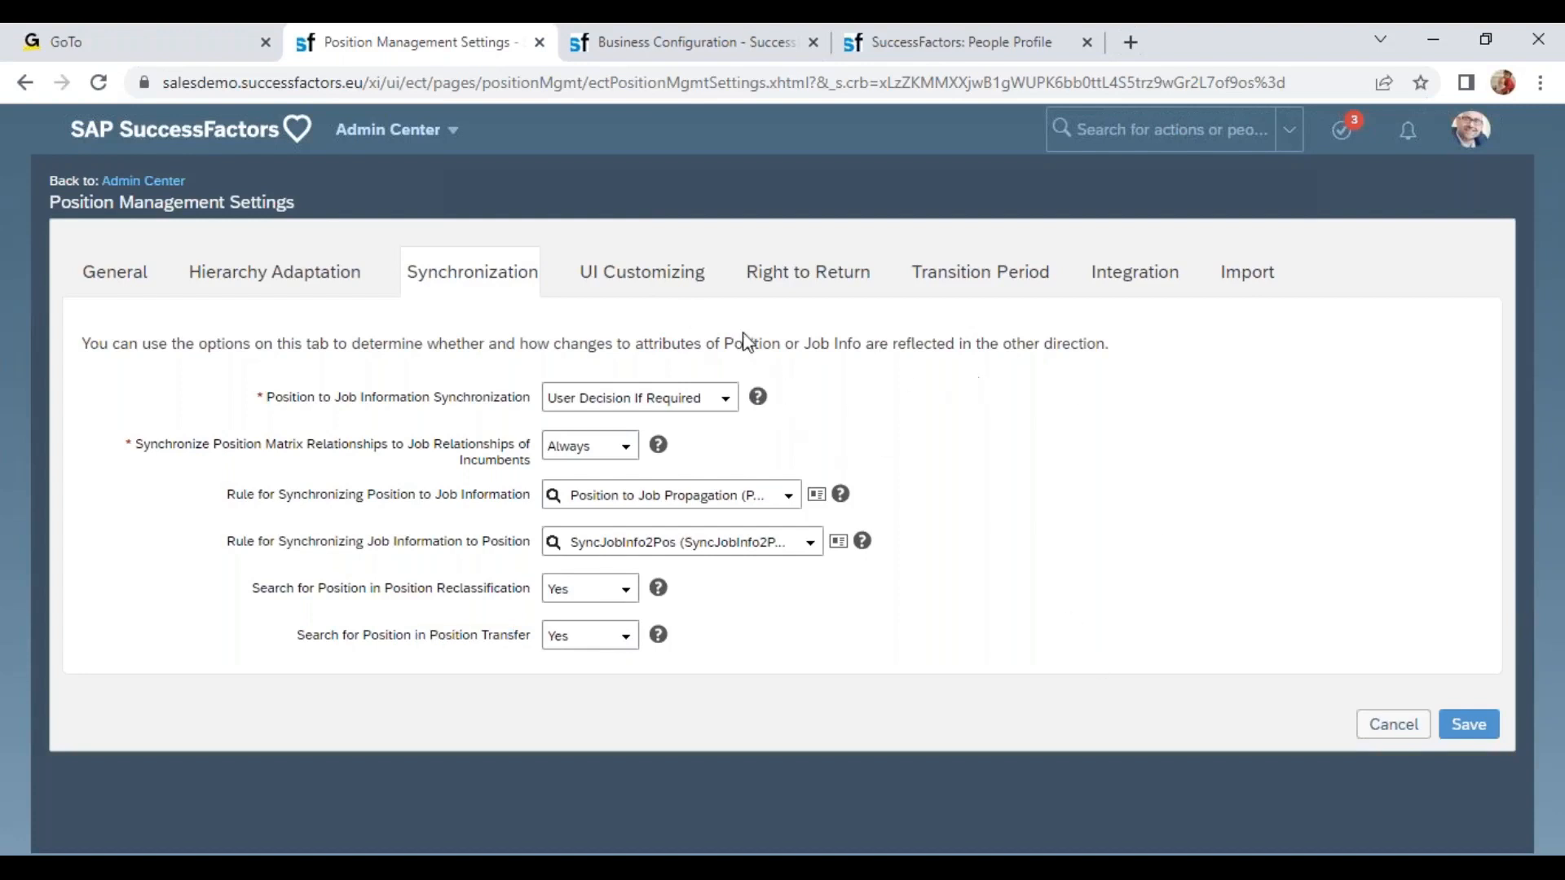
pyautogui.click(636, 273)
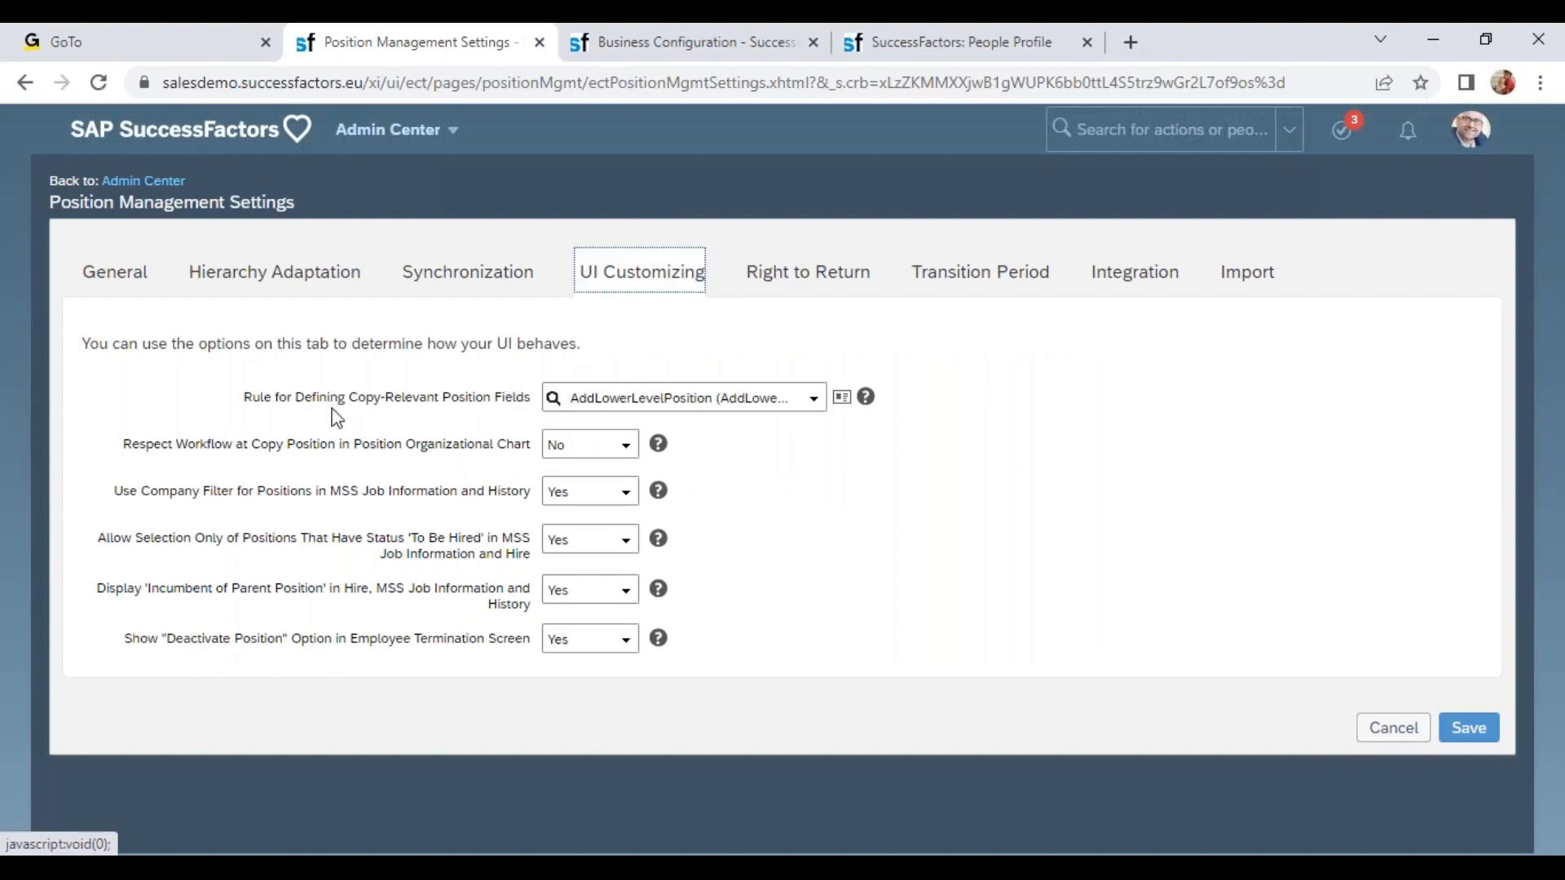
pyautogui.moveTo(277, 389); pyautogui.dragTo(526, 410)
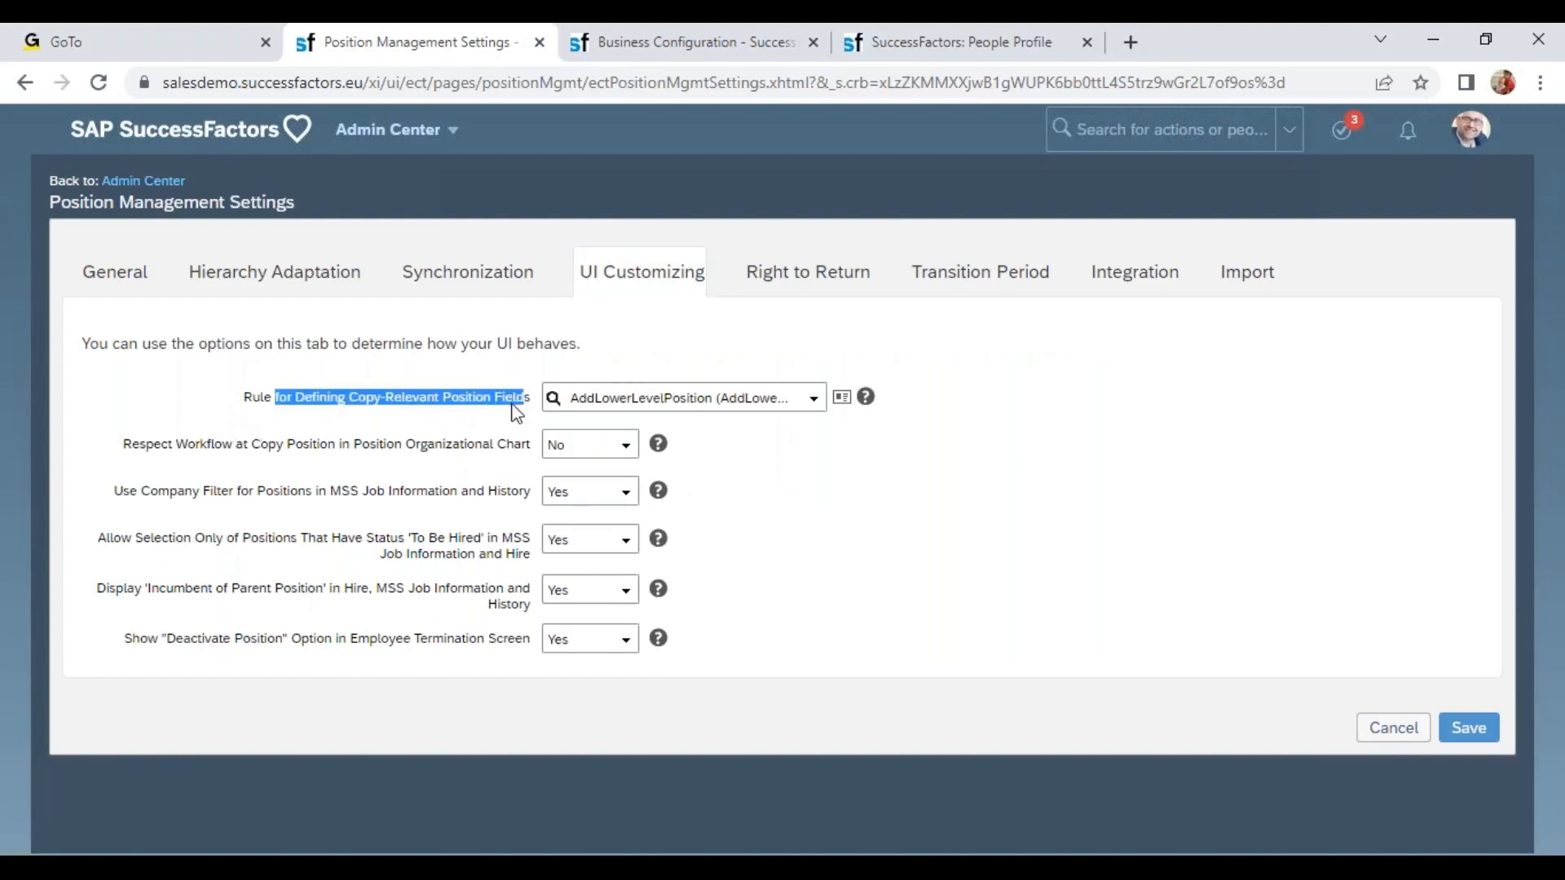
# Open the Position Org Chart and view the details of position 3001147.
pyautogui.click(706, 45)
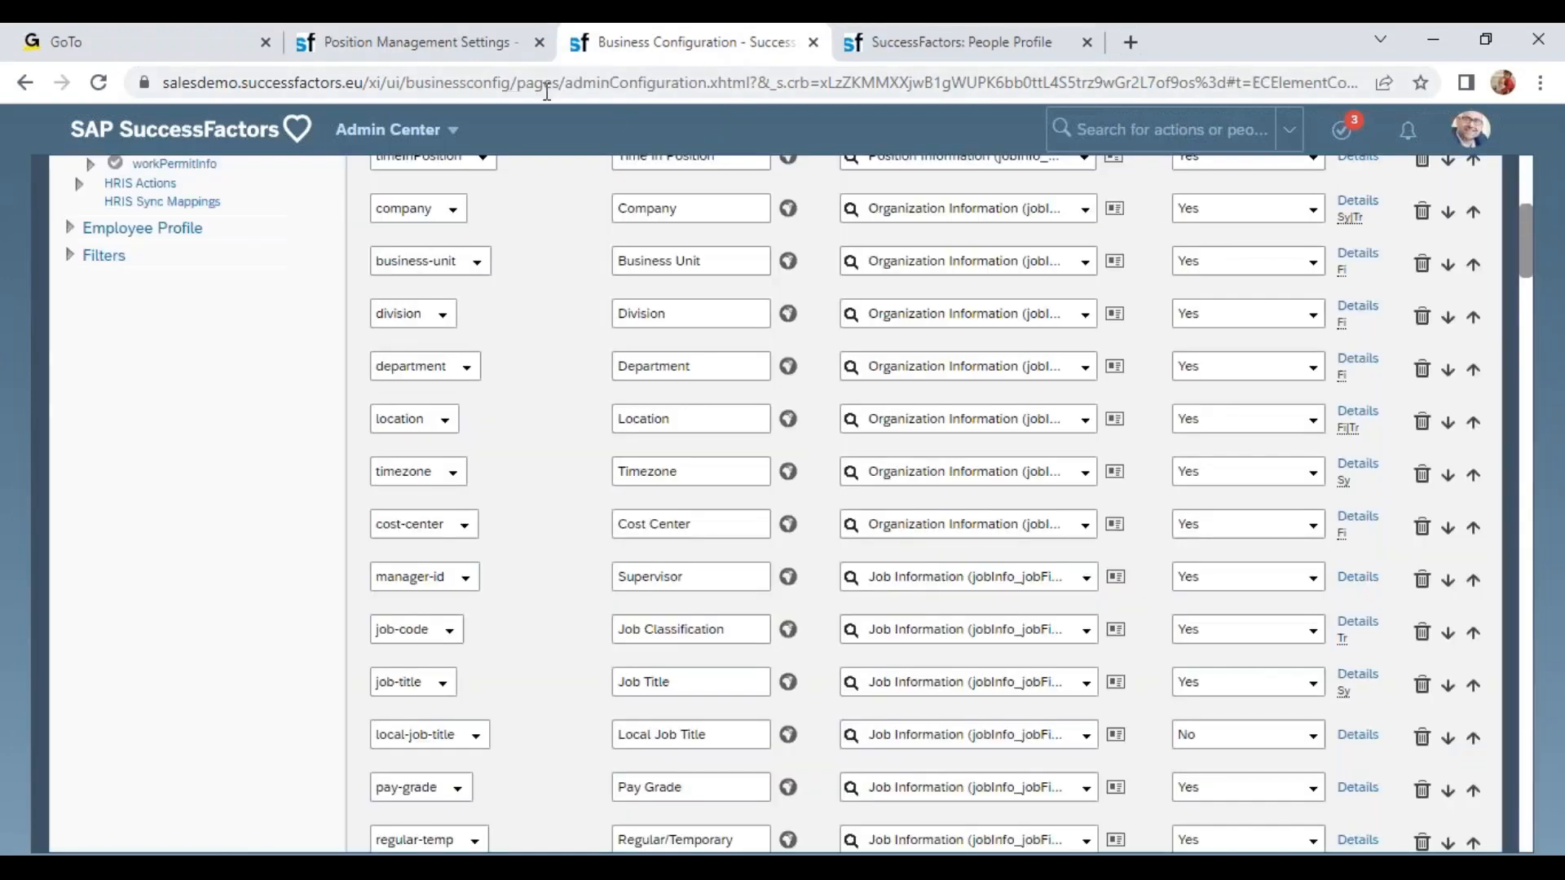
pyautogui.click(460, 138)
pyautogui.click(458, 681)
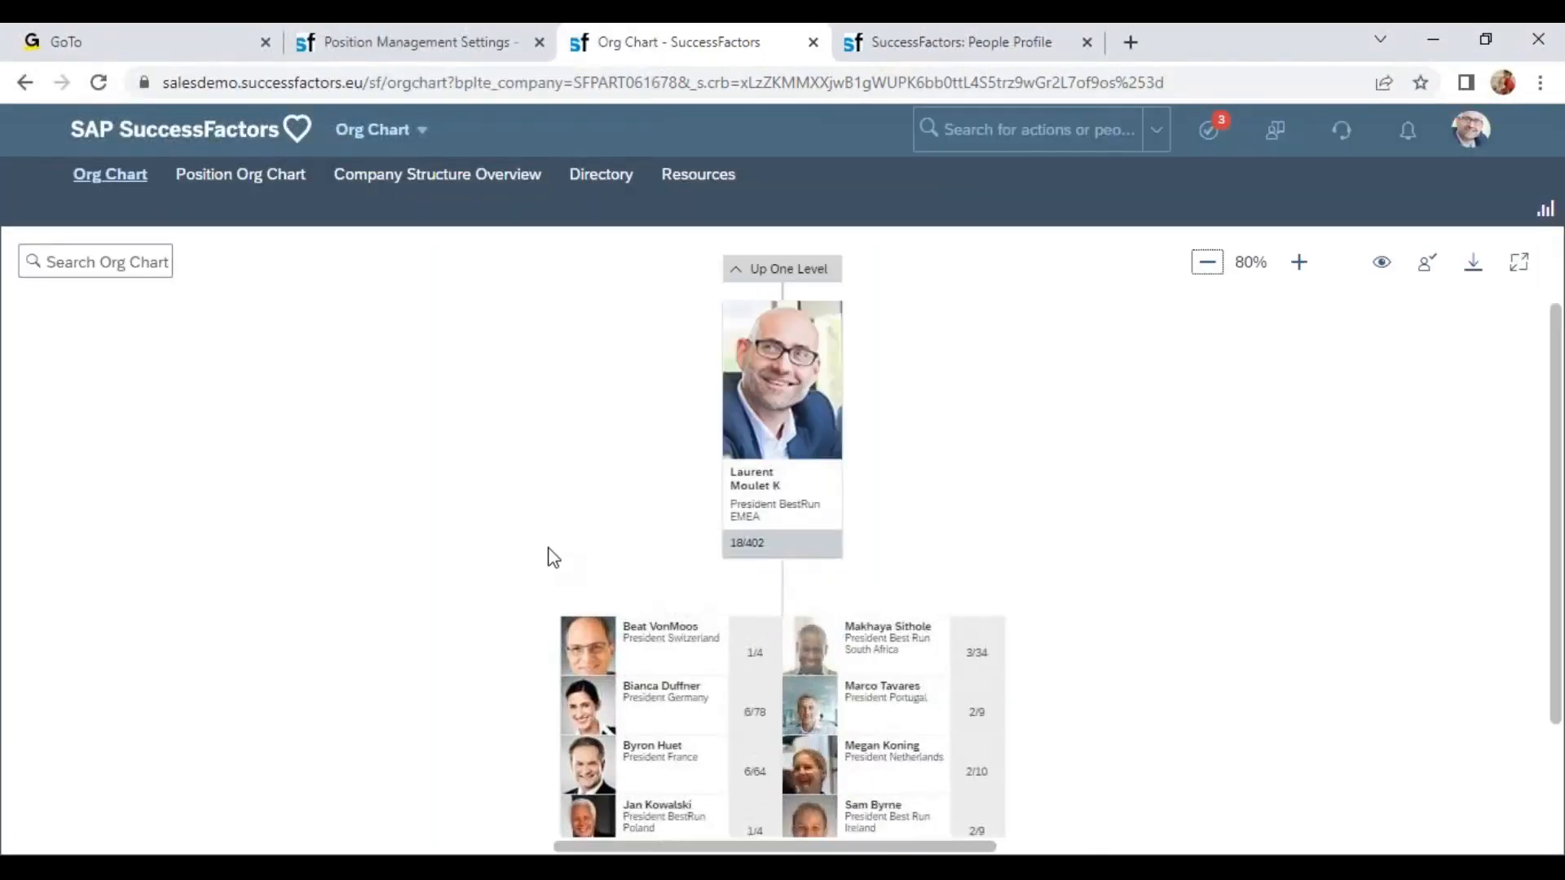
pyautogui.click(281, 184)
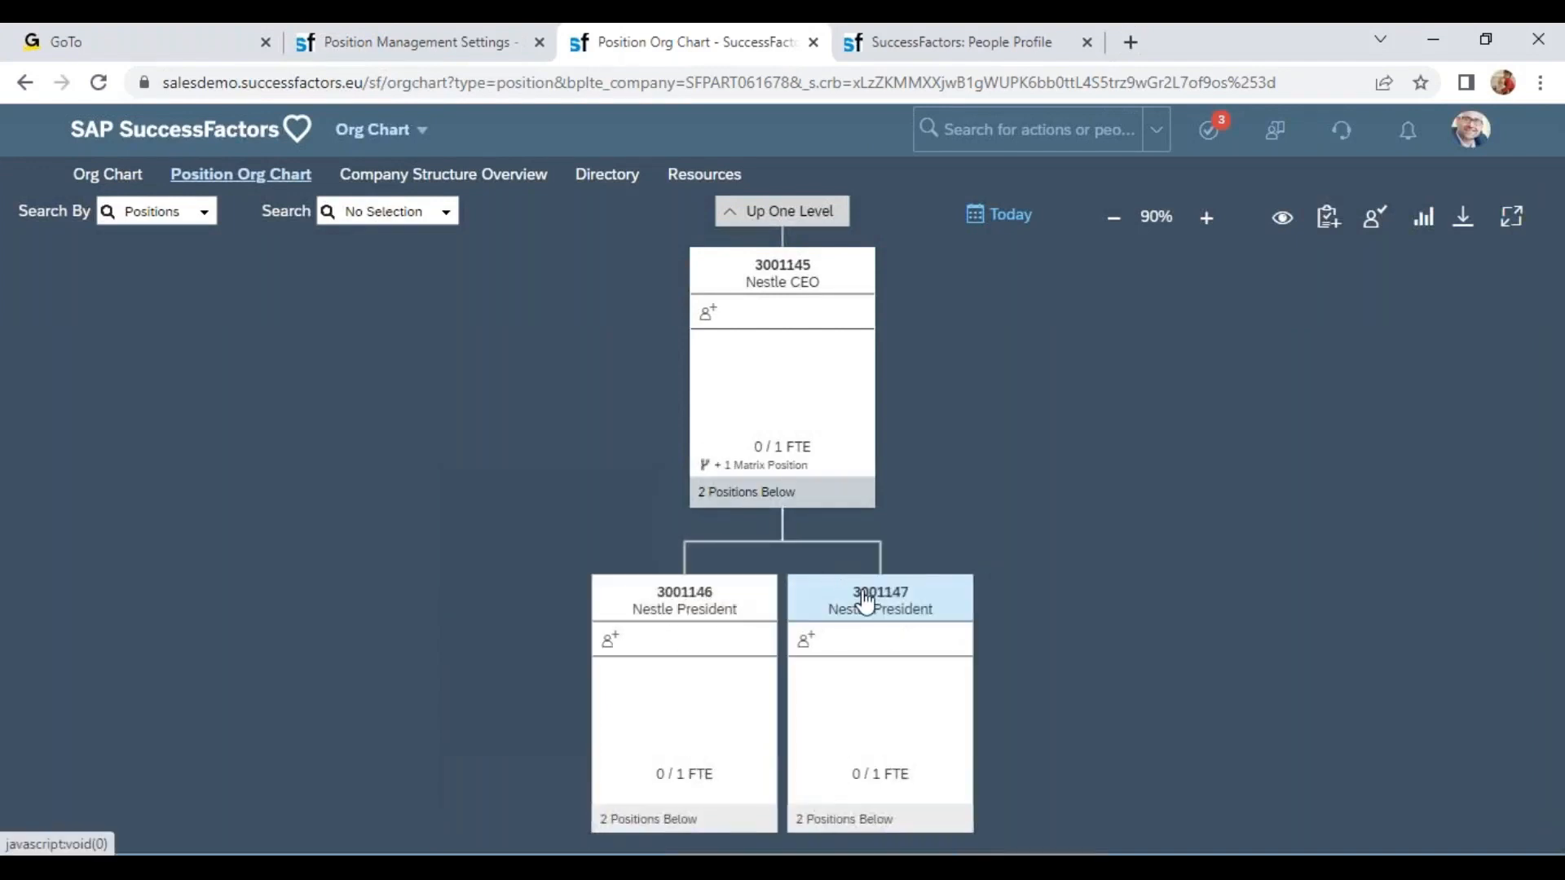
pyautogui.click(899, 601)
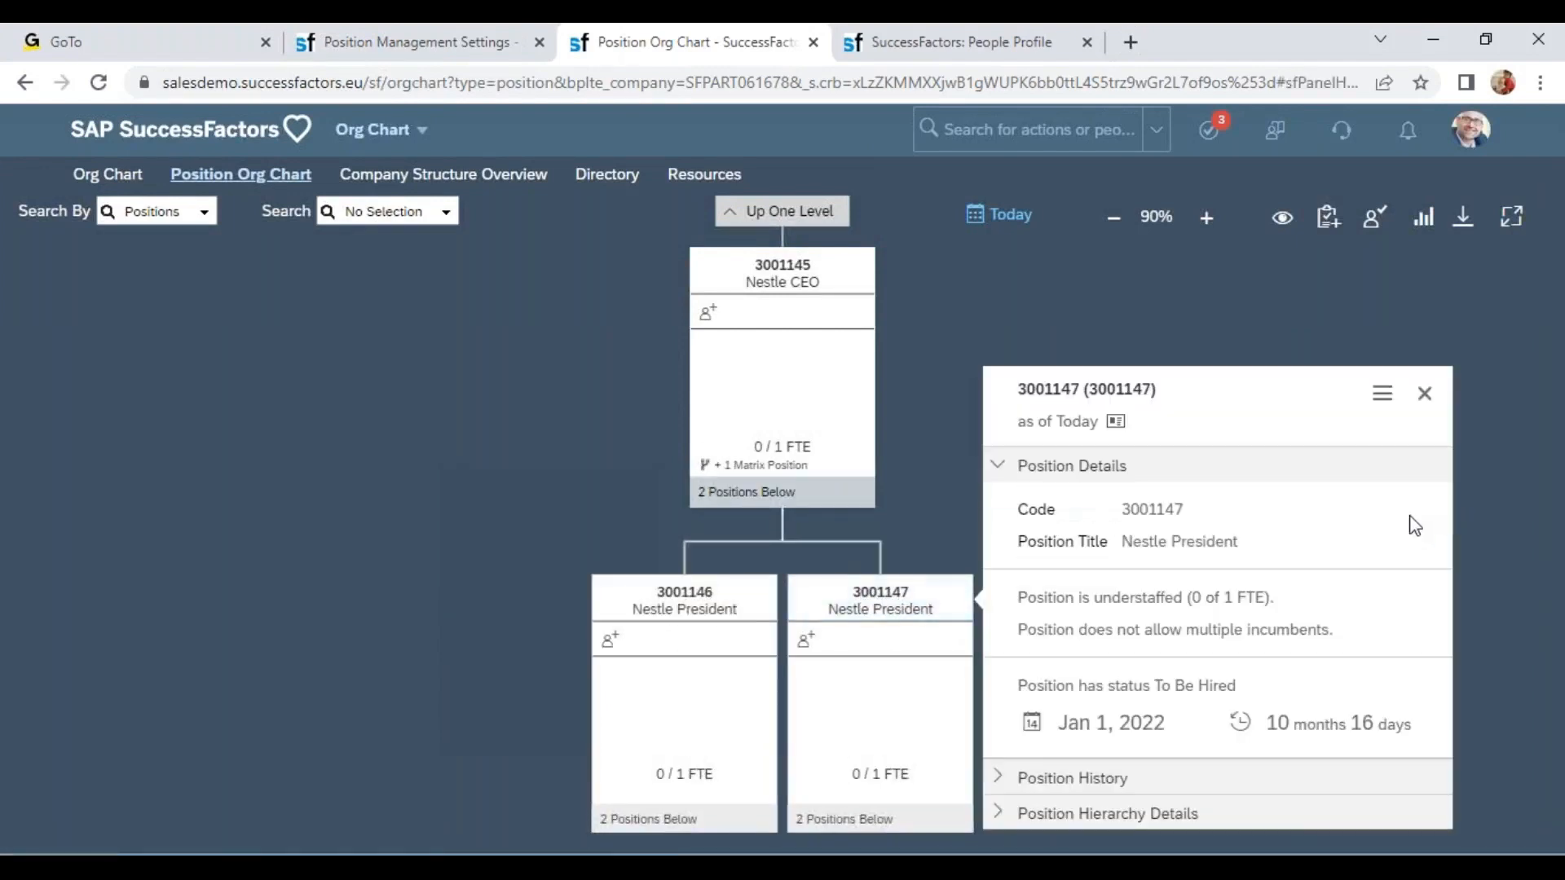
# Copy position 3001147 as one new position, keeping Set To Be Hired selected.
pyautogui.click(1382, 393)
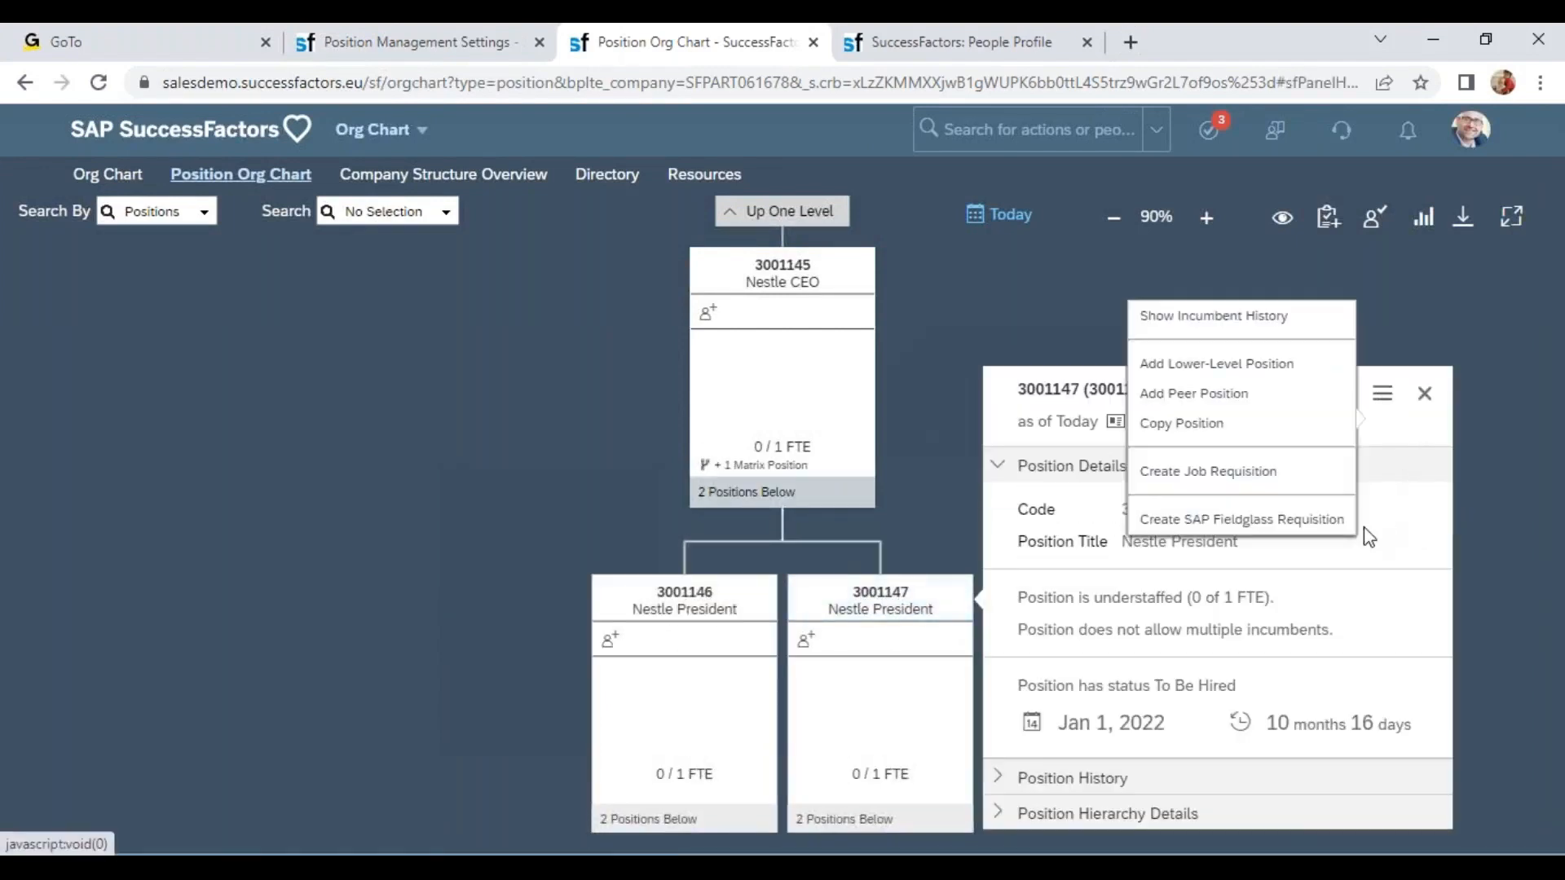
pyautogui.click(1200, 423)
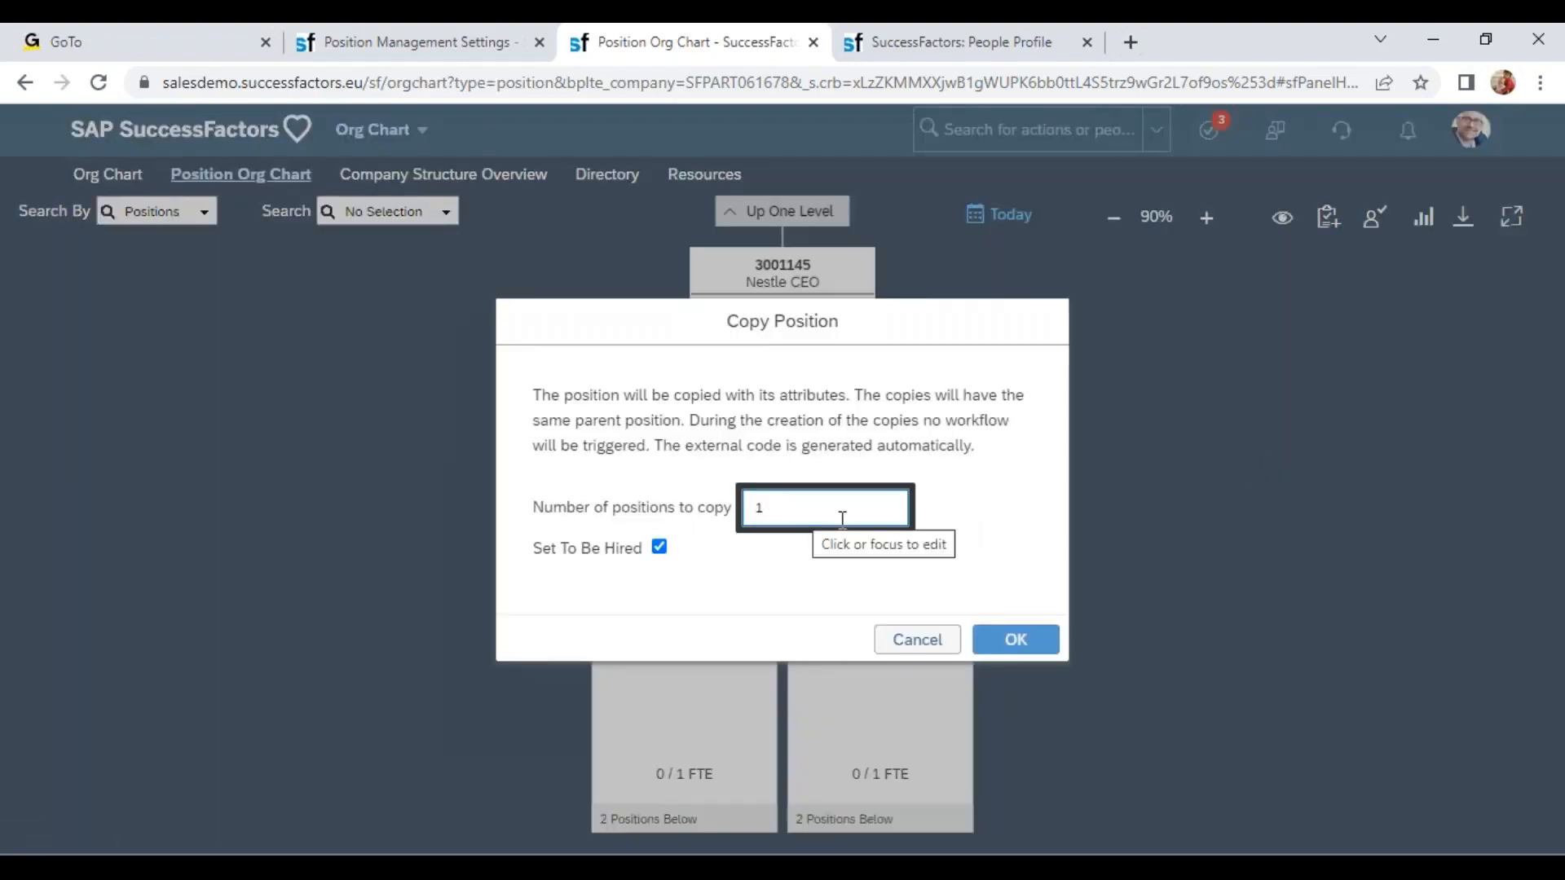
pyautogui.click(1010, 640)
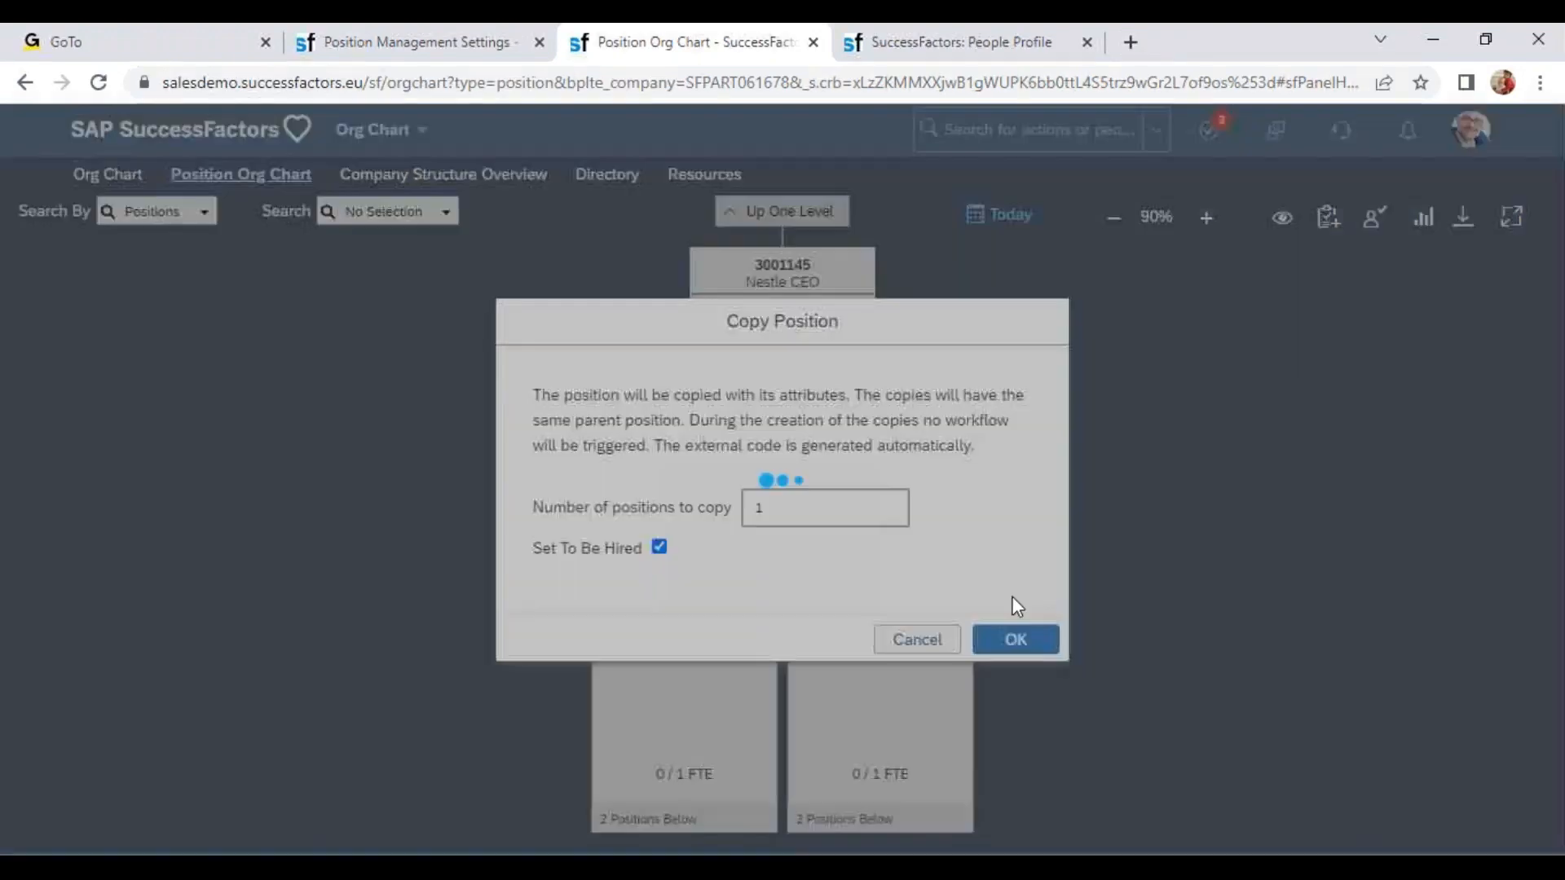
pyautogui.doubleClick(561, 401)
pyautogui.click(1017, 664)
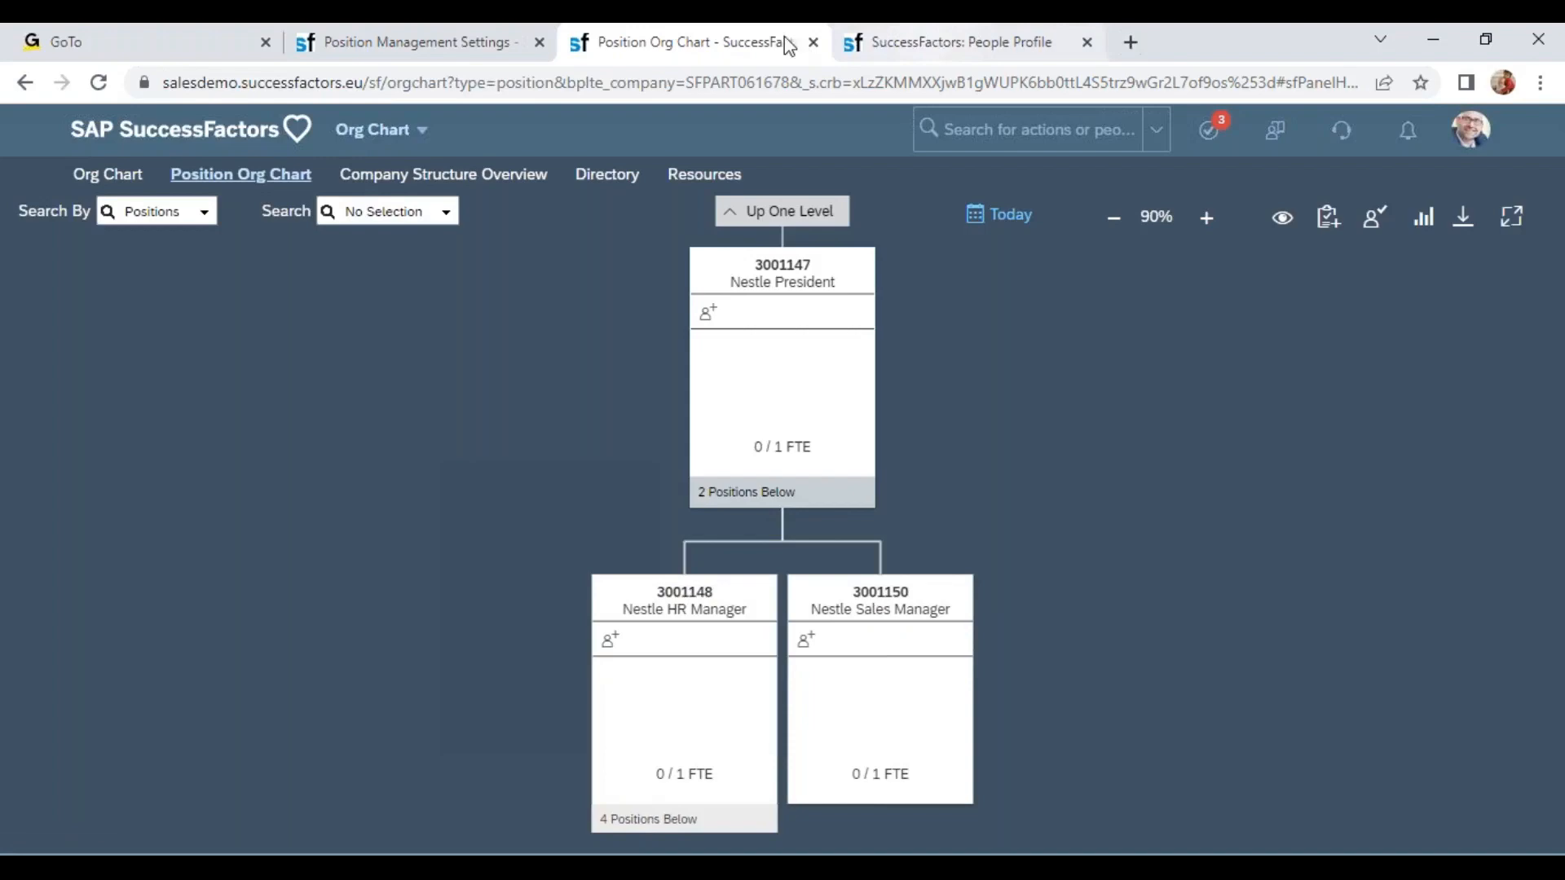
# Review the field assignments in the copy-relevant position fields business rule from Position Management Settings.
pyautogui.click(448, 53)
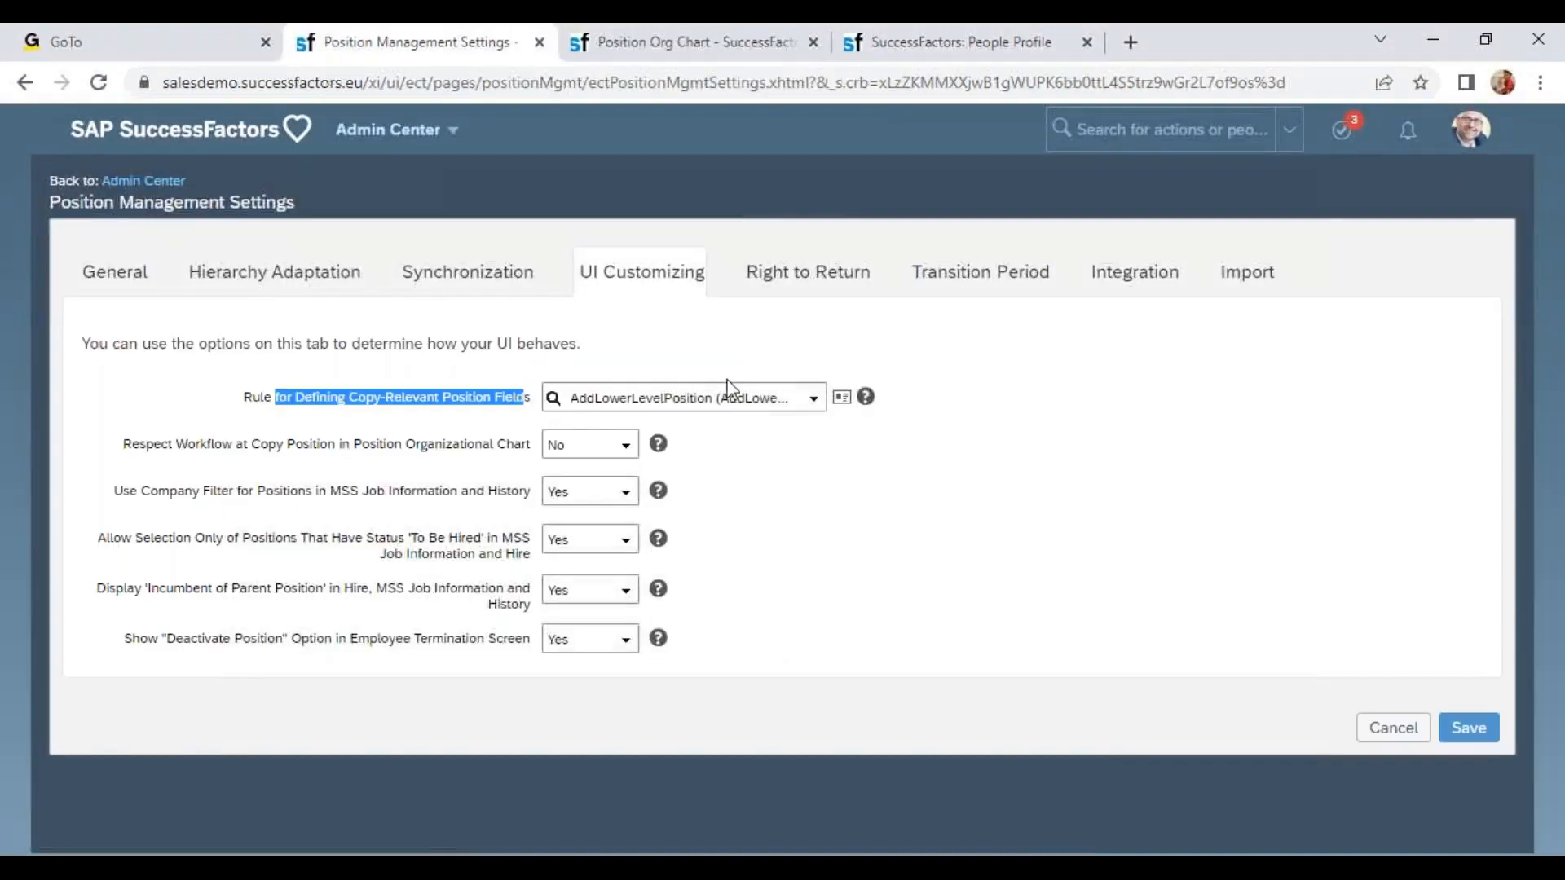
pyautogui.click(839, 400)
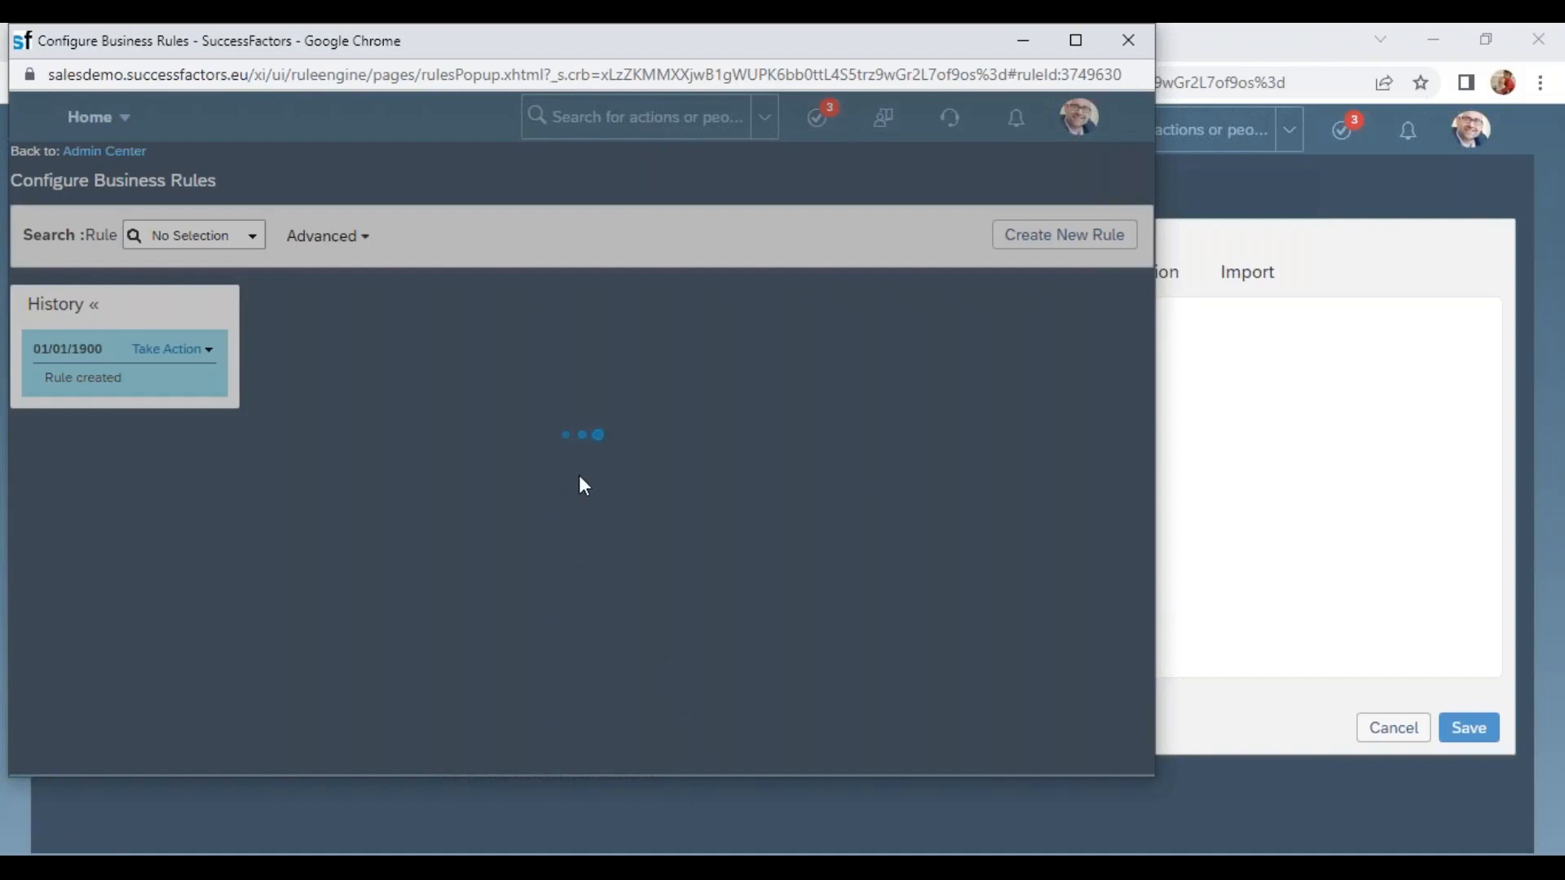
pyautogui.scroll(-1, 584, 477)
pyautogui.scroll(-5, 583, 474)
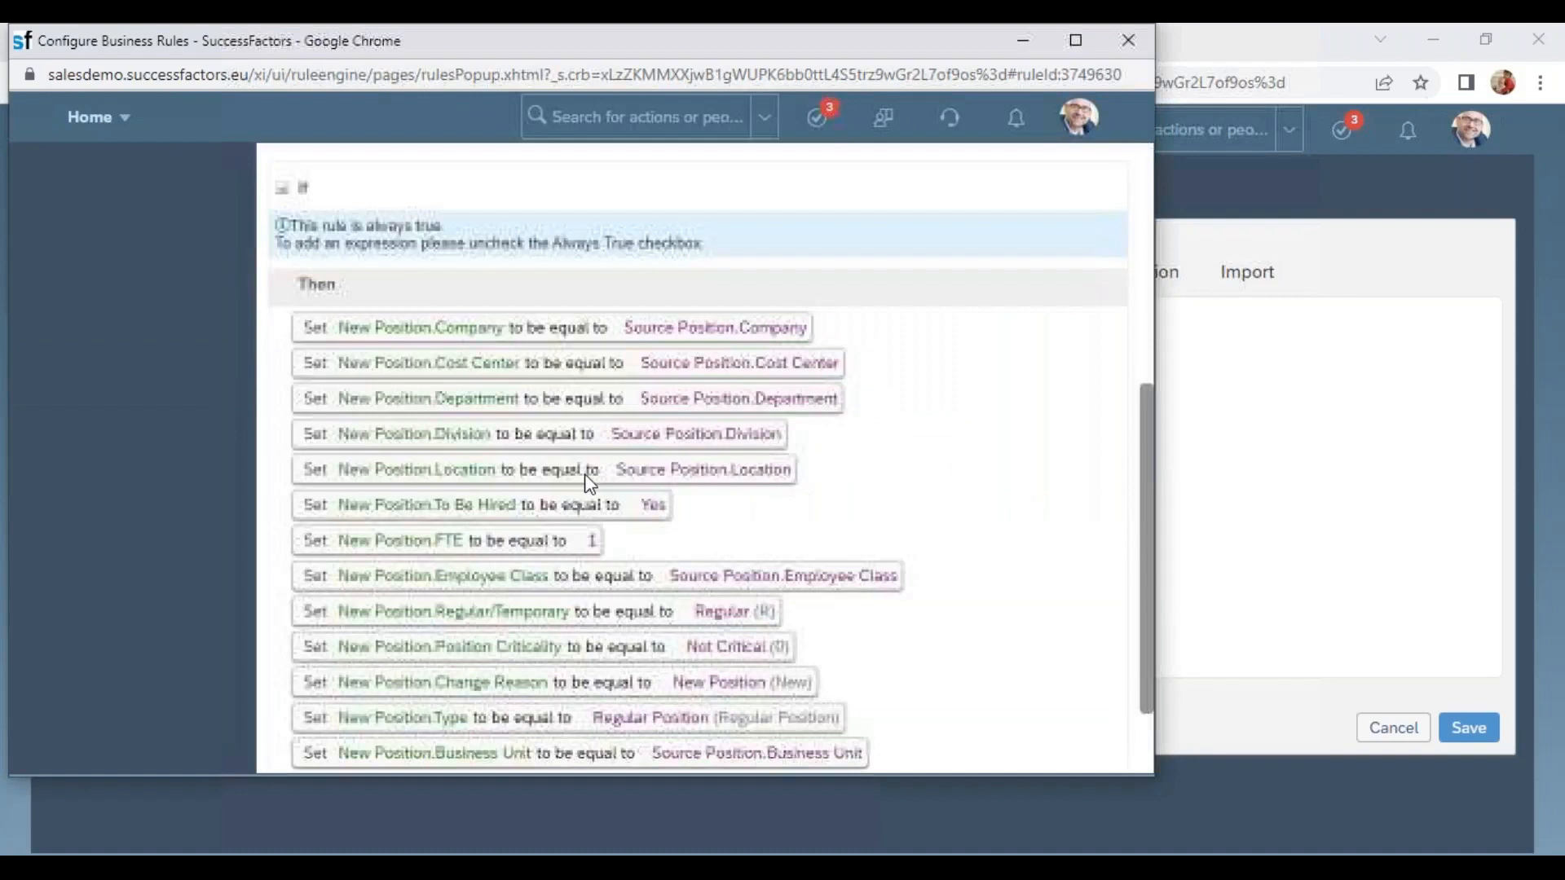
pyautogui.moveTo(339, 327); pyautogui.dragTo(499, 329)
pyautogui.moveTo(634, 328); pyautogui.dragTo(848, 329)
pyautogui.moveTo(413, 468); pyautogui.dragTo(831, 477)
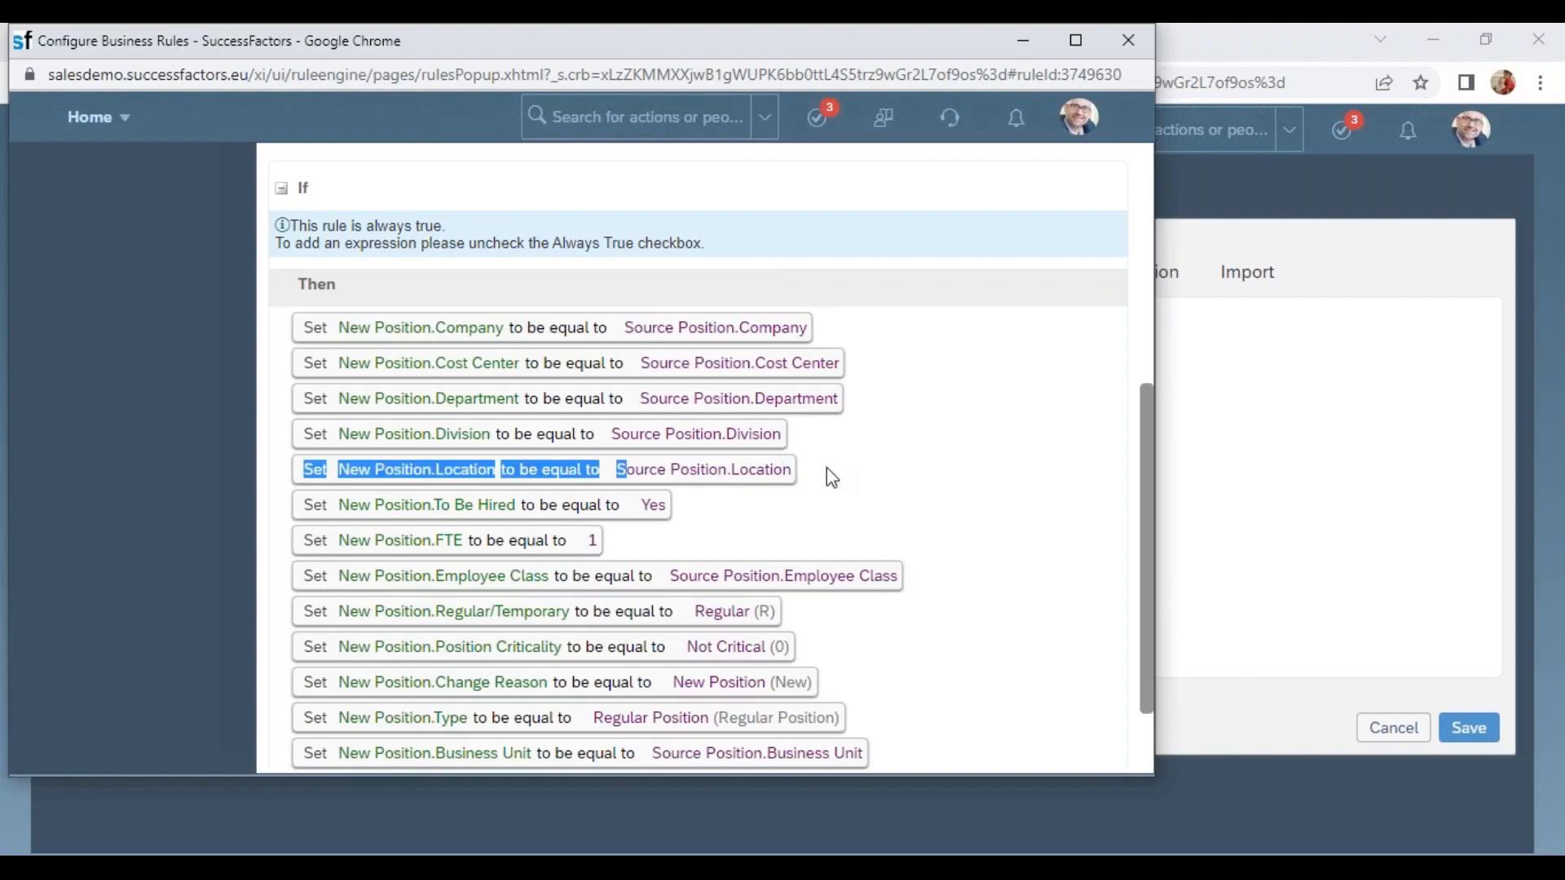
pyautogui.moveTo(656, 50); pyautogui.dragTo(592, 192)
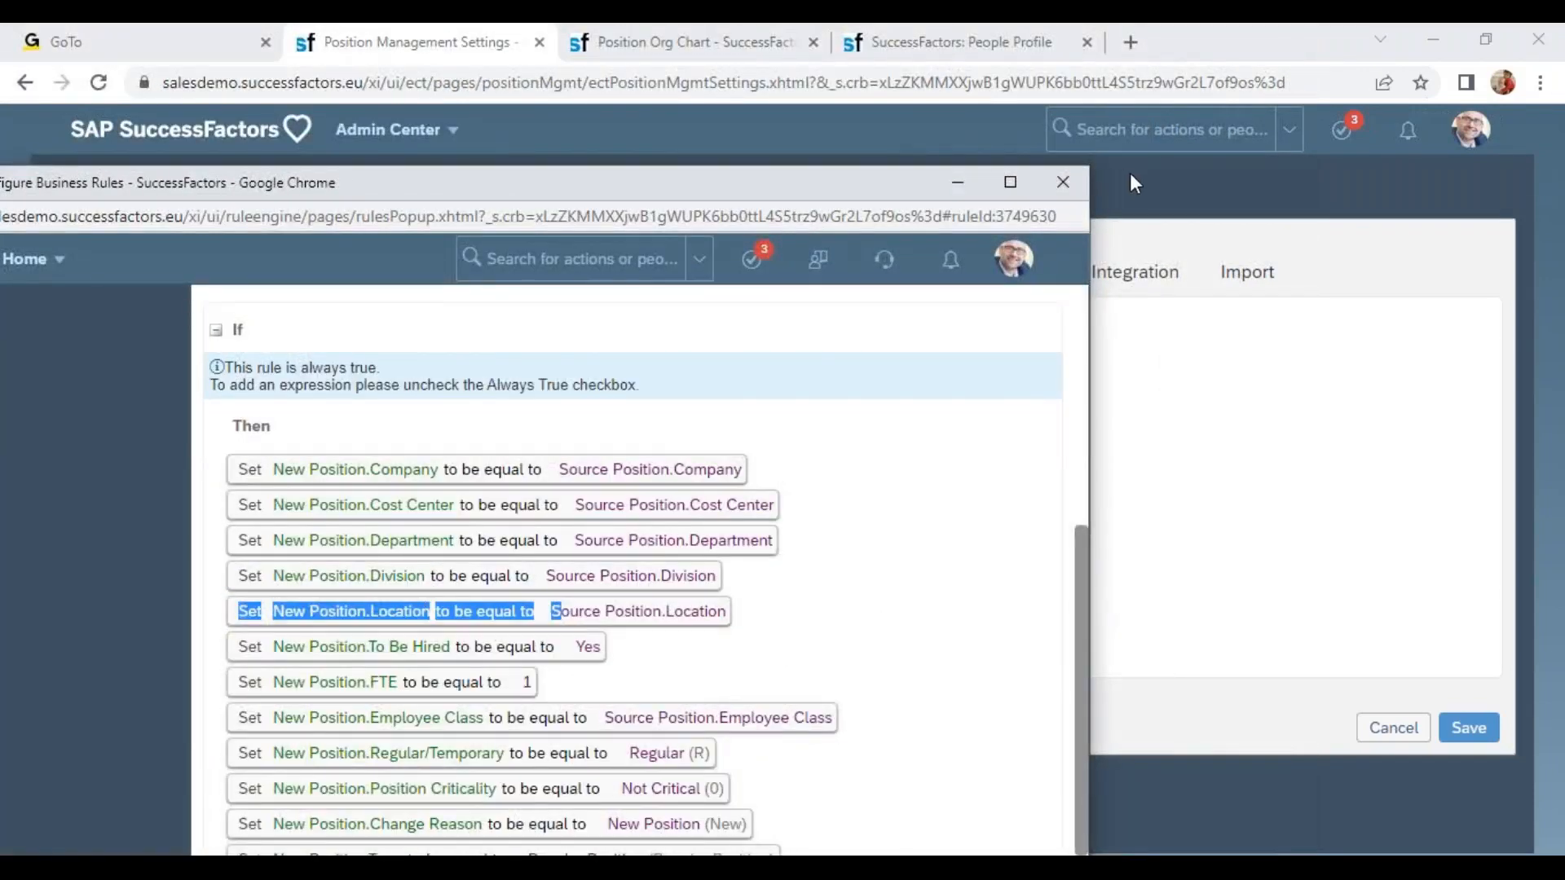
pyautogui.click(1063, 183)
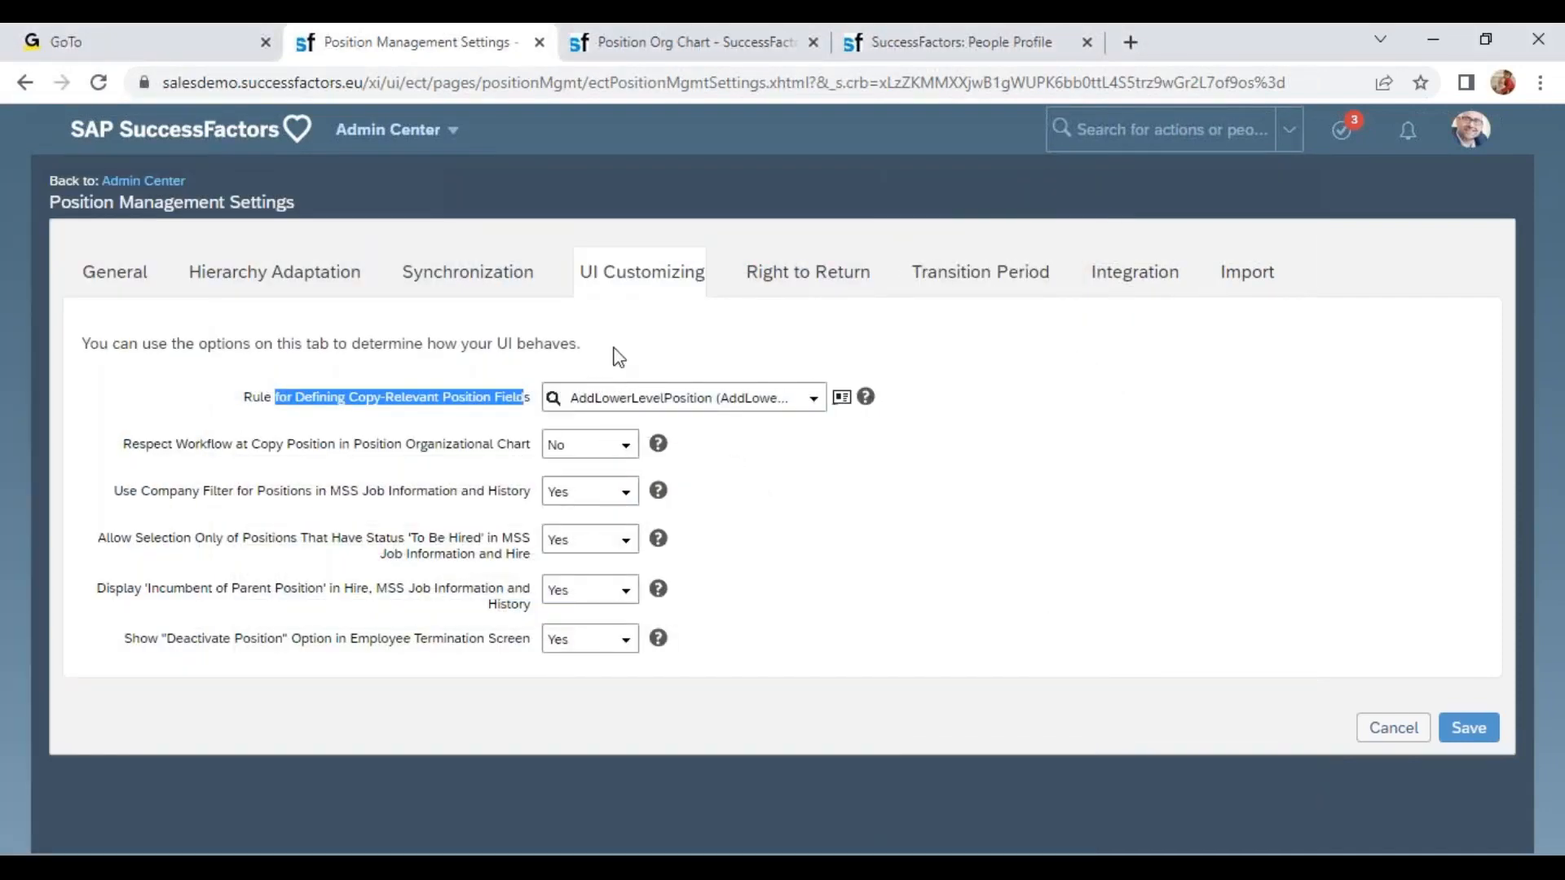
# Review the Respect Workflow at Copy Position and Company Filter options on the UI Customizing tab.
pyautogui.moveTo(213, 444); pyautogui.dragTo(430, 456)
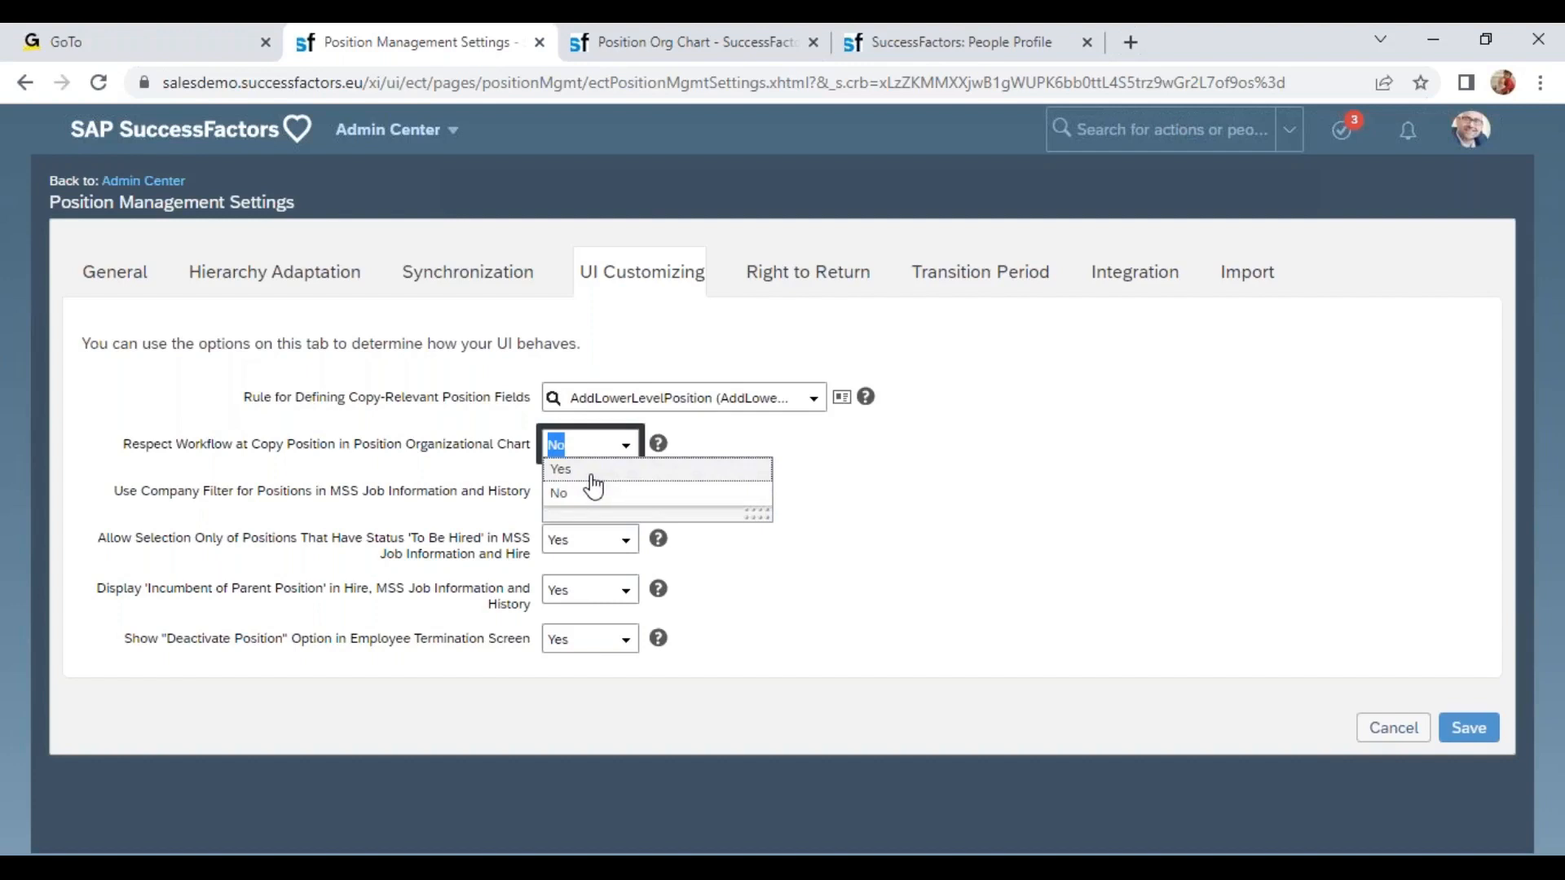
pyautogui.click(556, 487)
pyautogui.moveTo(170, 498); pyautogui.dragTo(242, 499)
pyautogui.moveTo(336, 508); pyautogui.dragTo(518, 513)
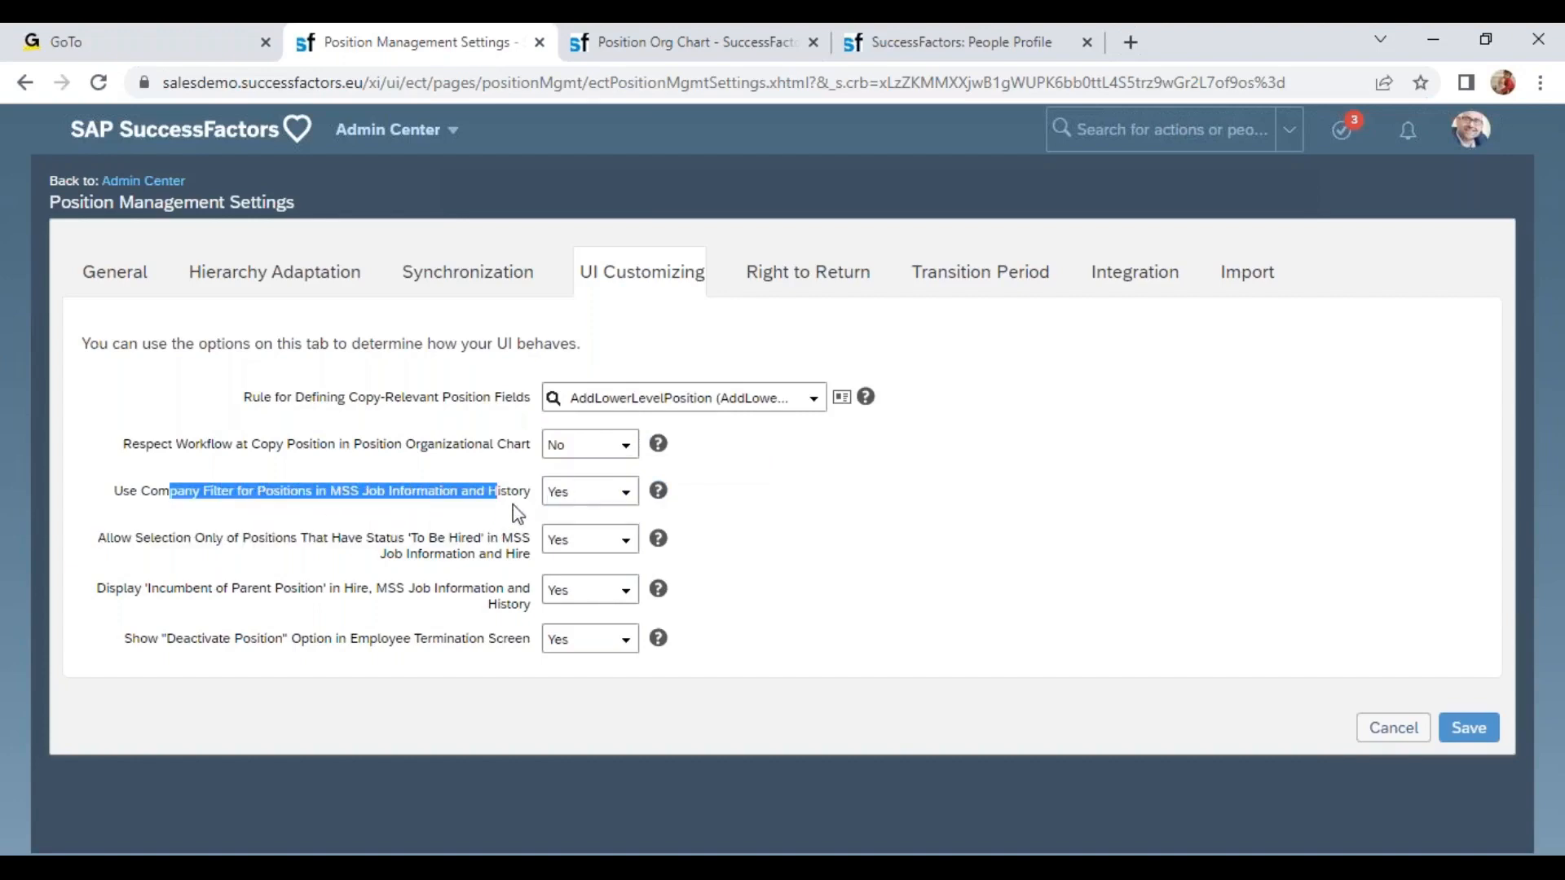
# Start a Job Information change for the employee effective Nov 14, 2022 and open the position list.
pyautogui.click(954, 41)
pyautogui.click(1152, 211)
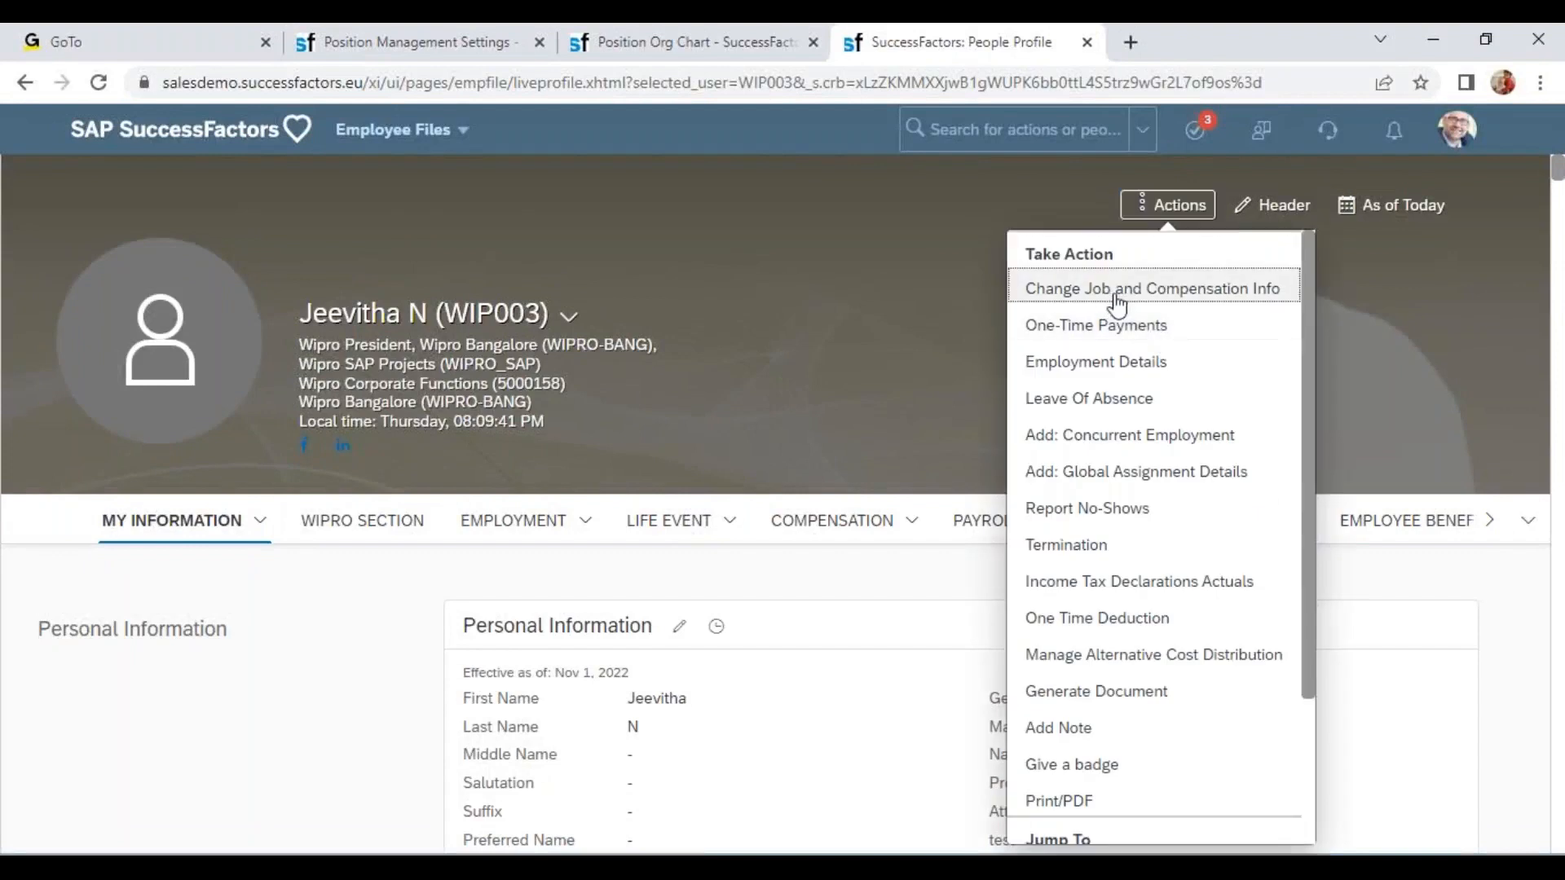
pyautogui.click(1138, 320)
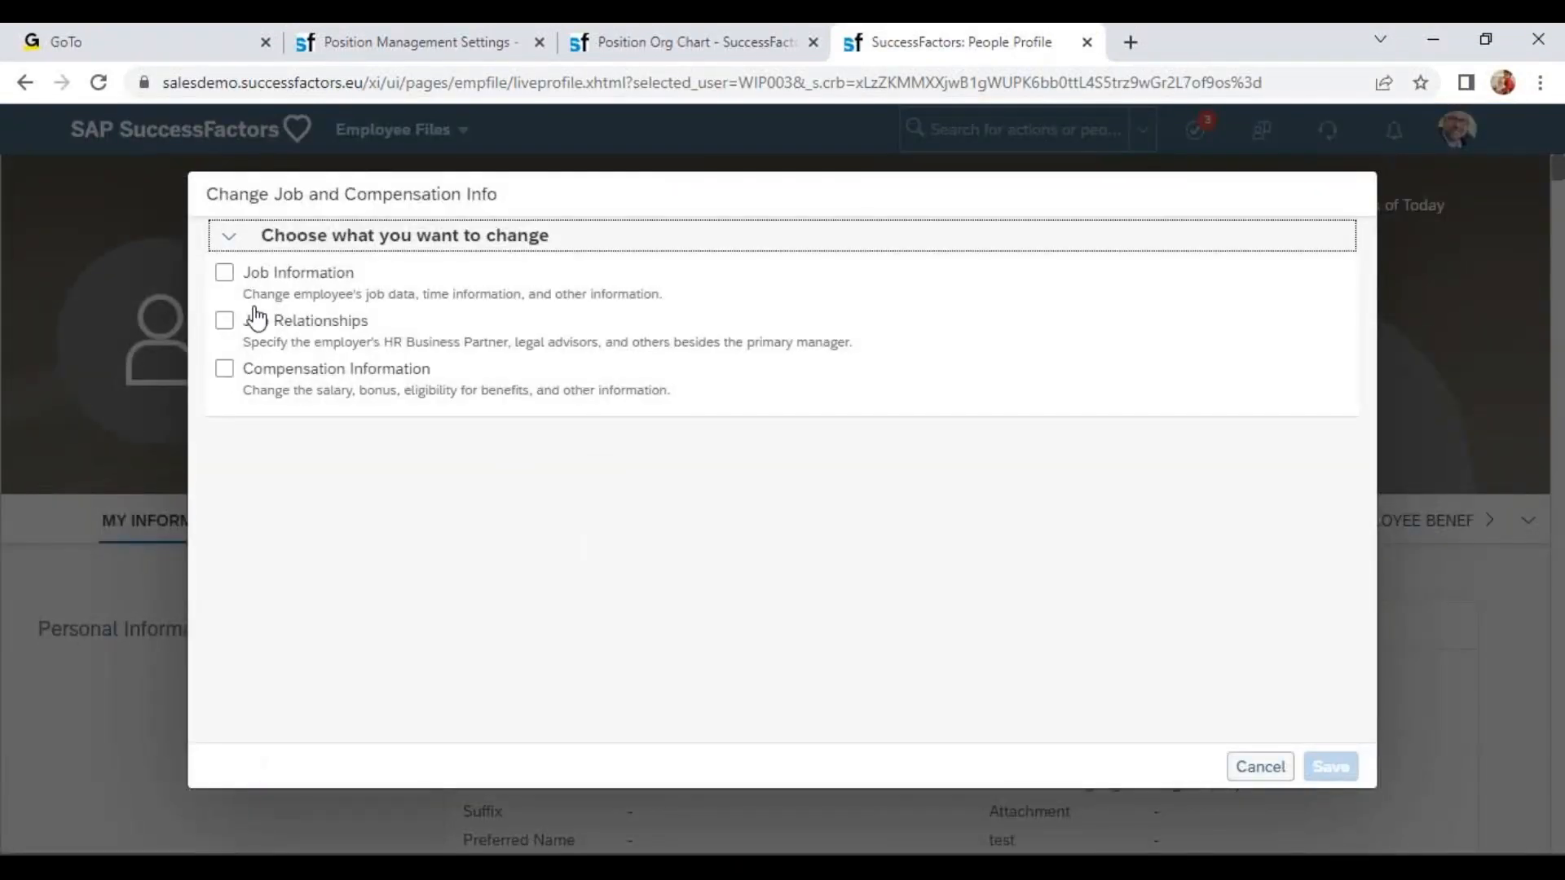
pyautogui.click(225, 273)
pyautogui.click(391, 481)
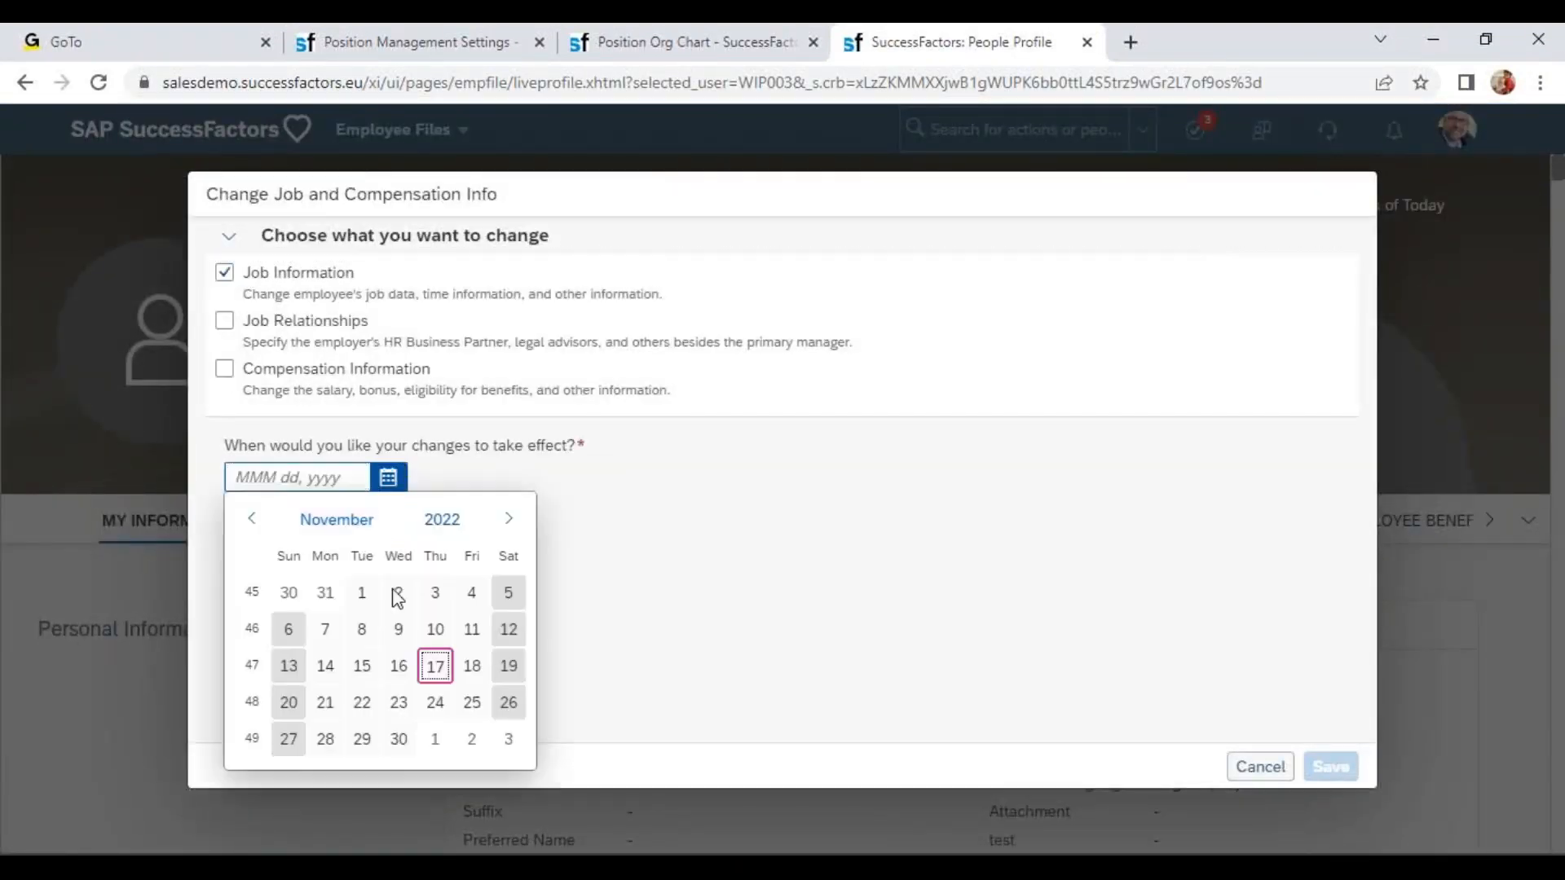
pyautogui.click(325, 664)
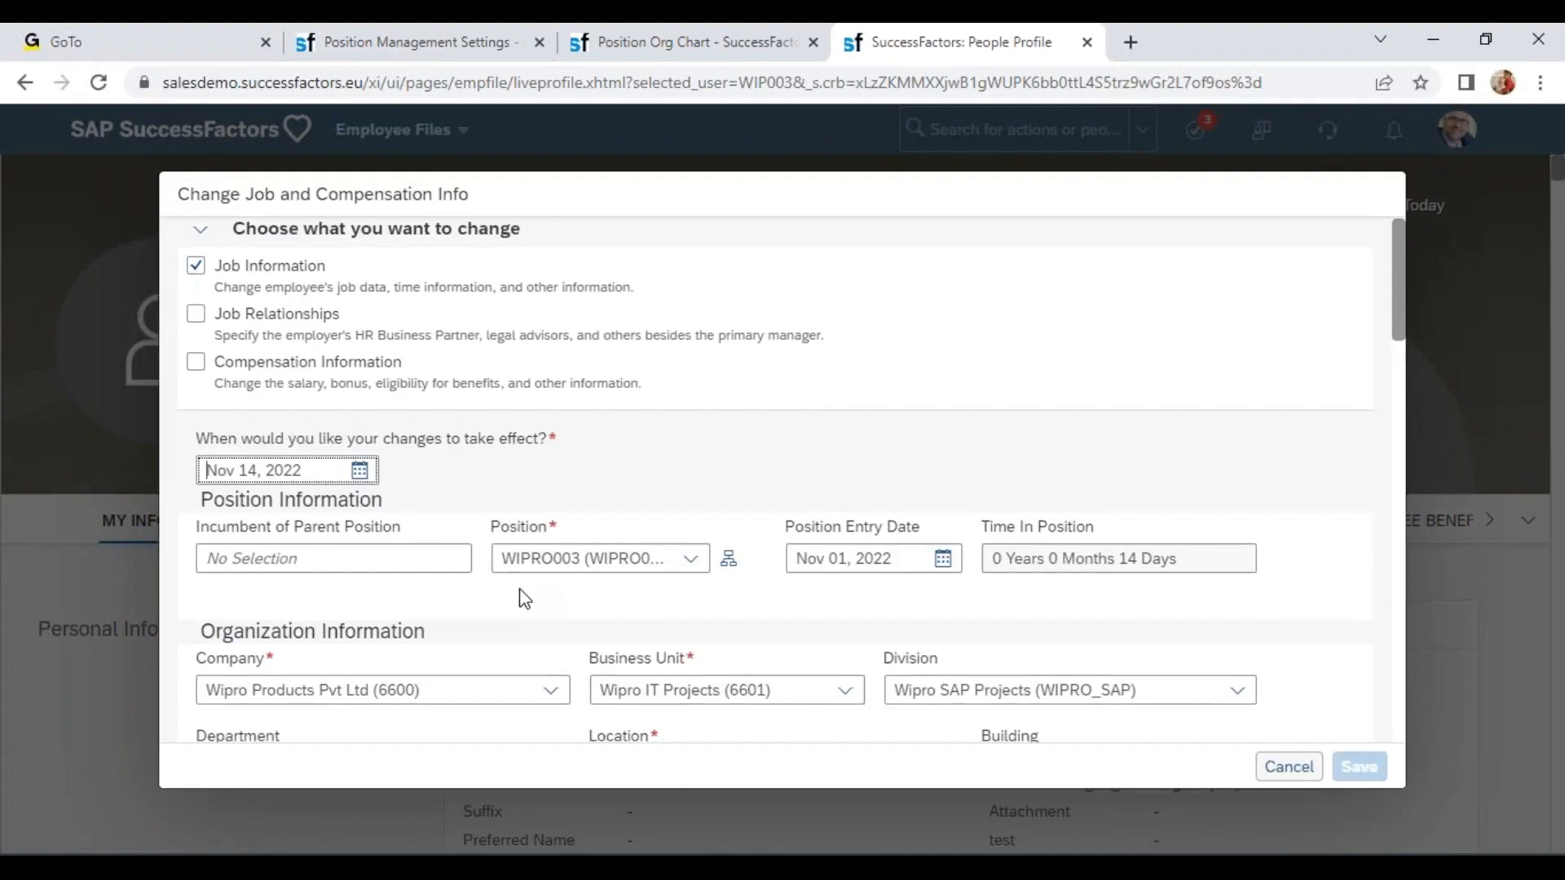
pyautogui.scroll(-3, 524, 599)
pyautogui.click(690, 337)
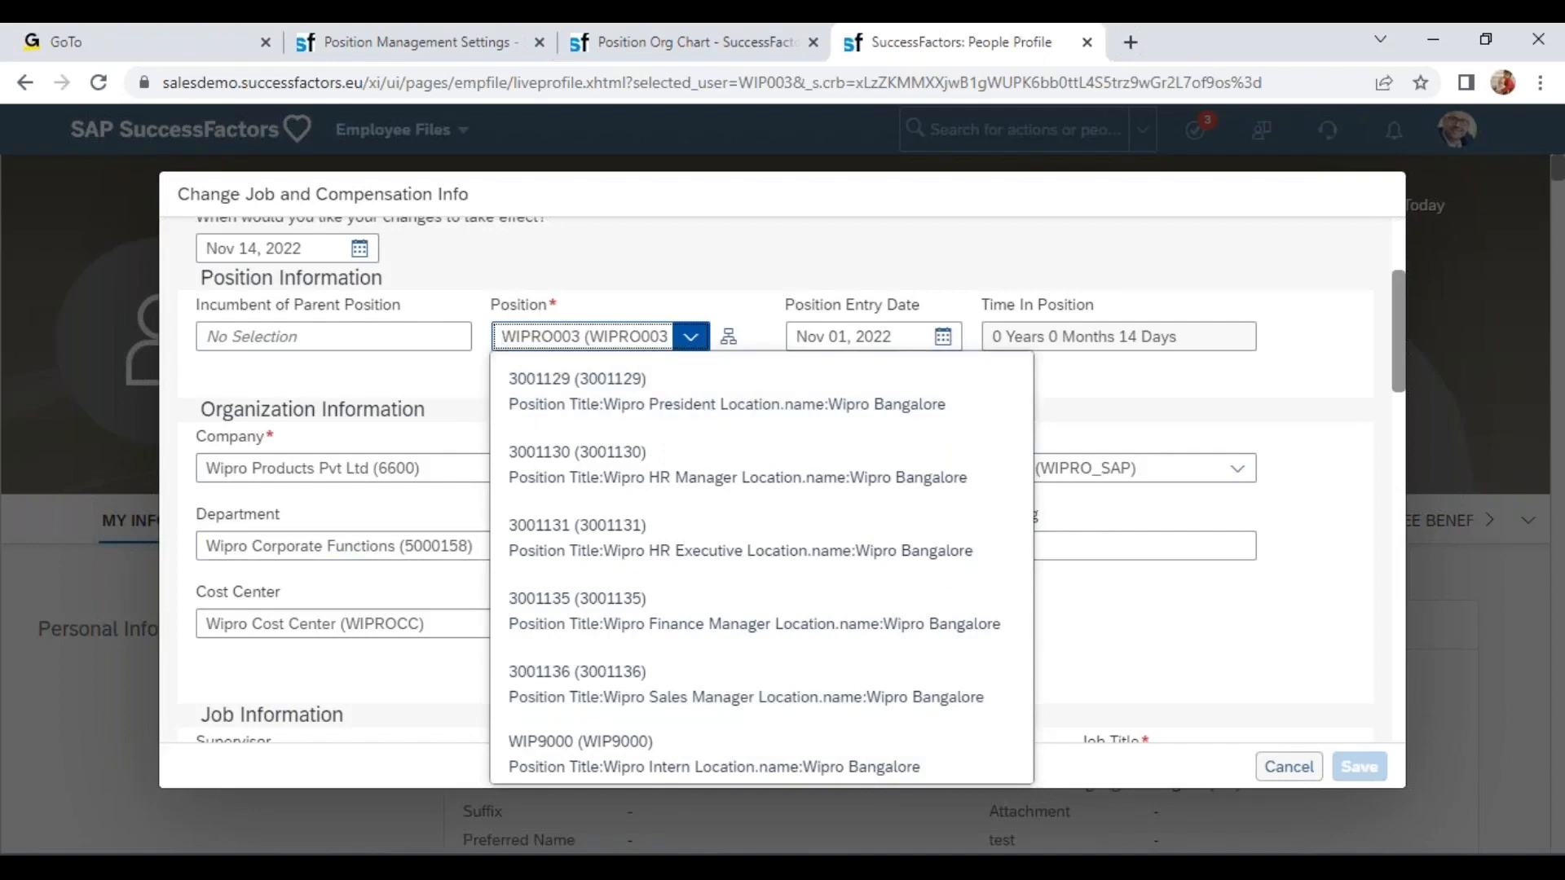
pyautogui.click(235, 431)
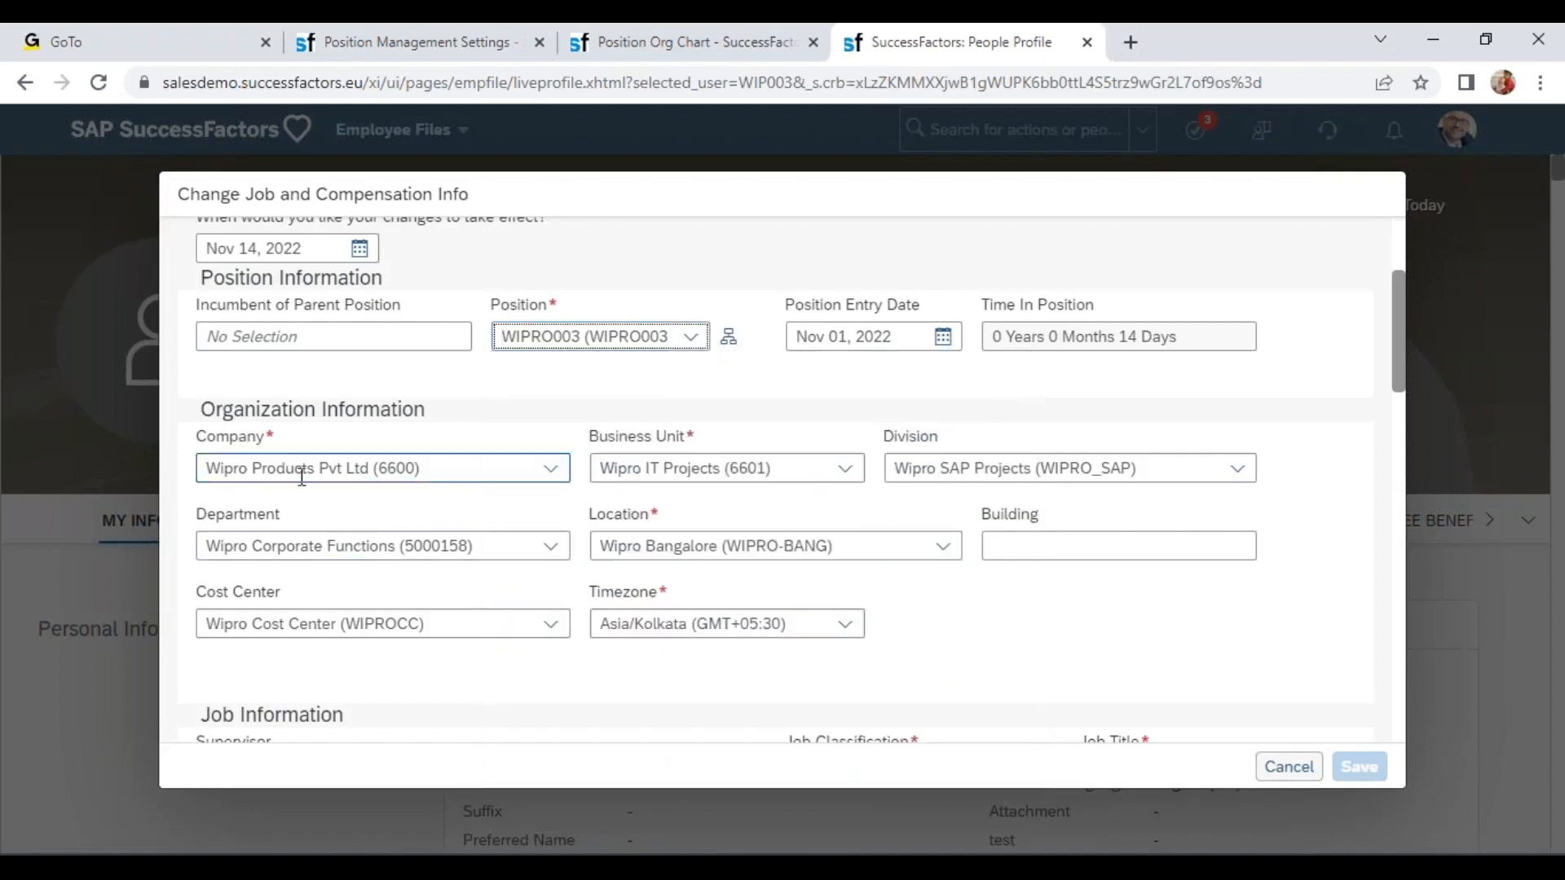
# Compare the employee's selectable positions with the org chart and the To Be Hired selection setting.
pyautogui.click(467, 57)
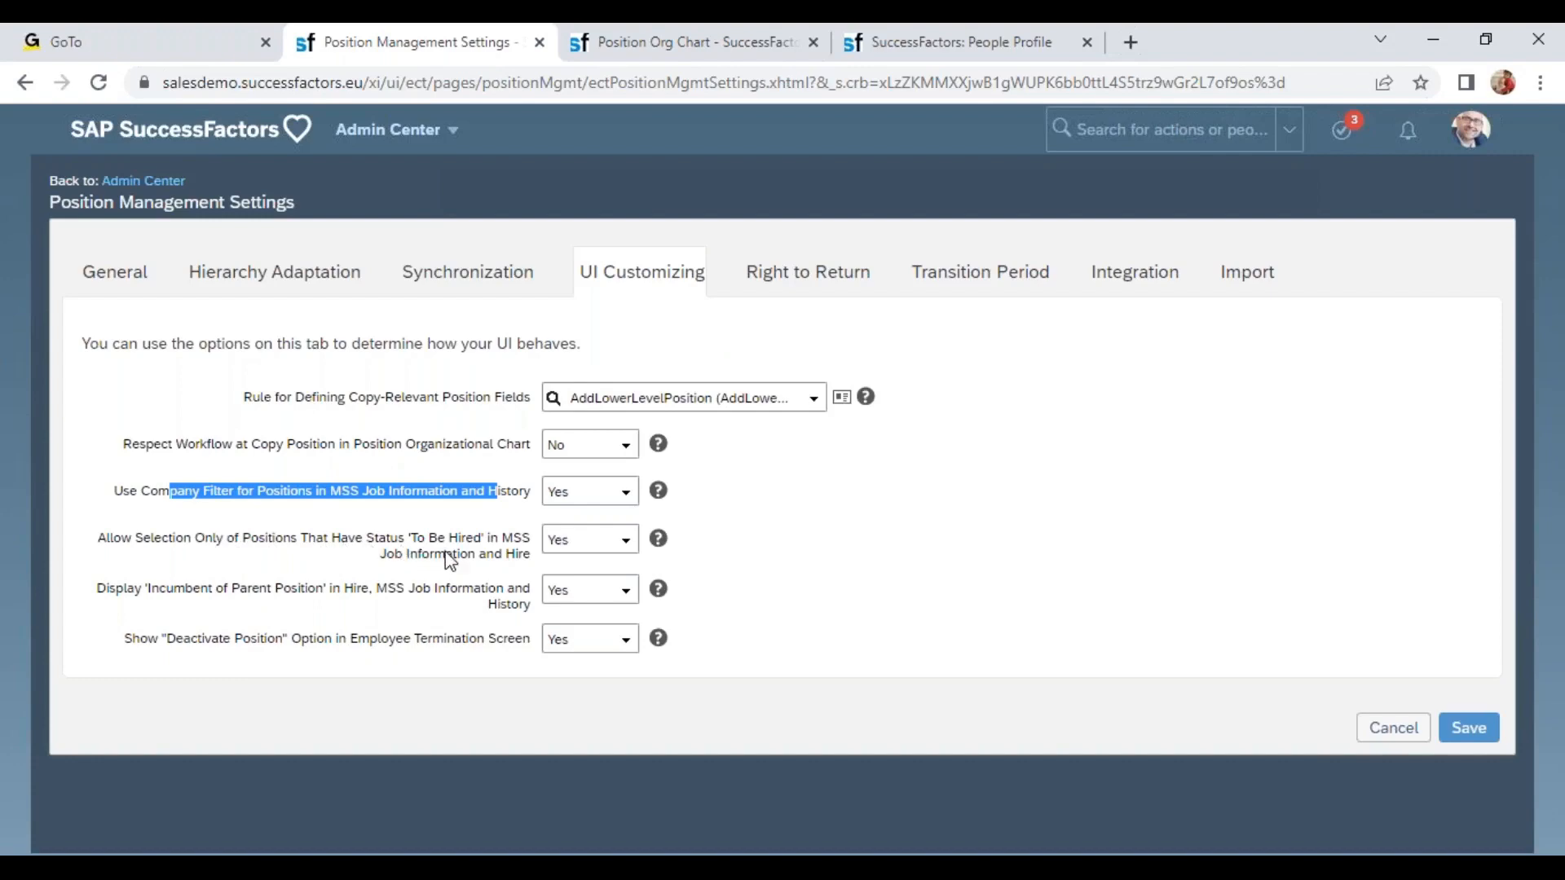
pyautogui.click(681, 34)
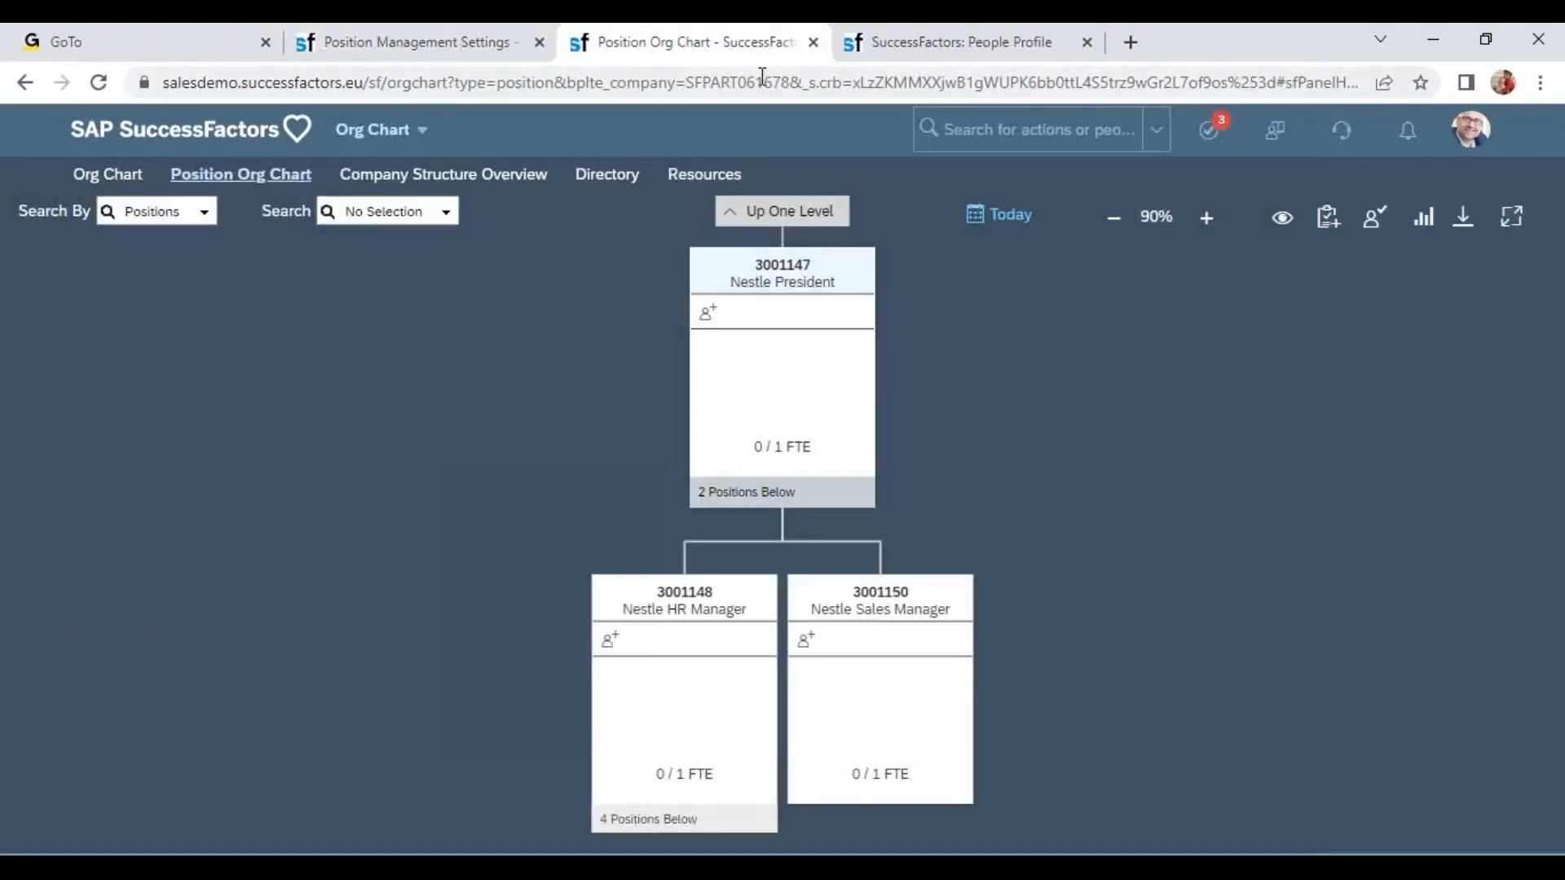
pyautogui.click(945, 41)
pyautogui.click(691, 336)
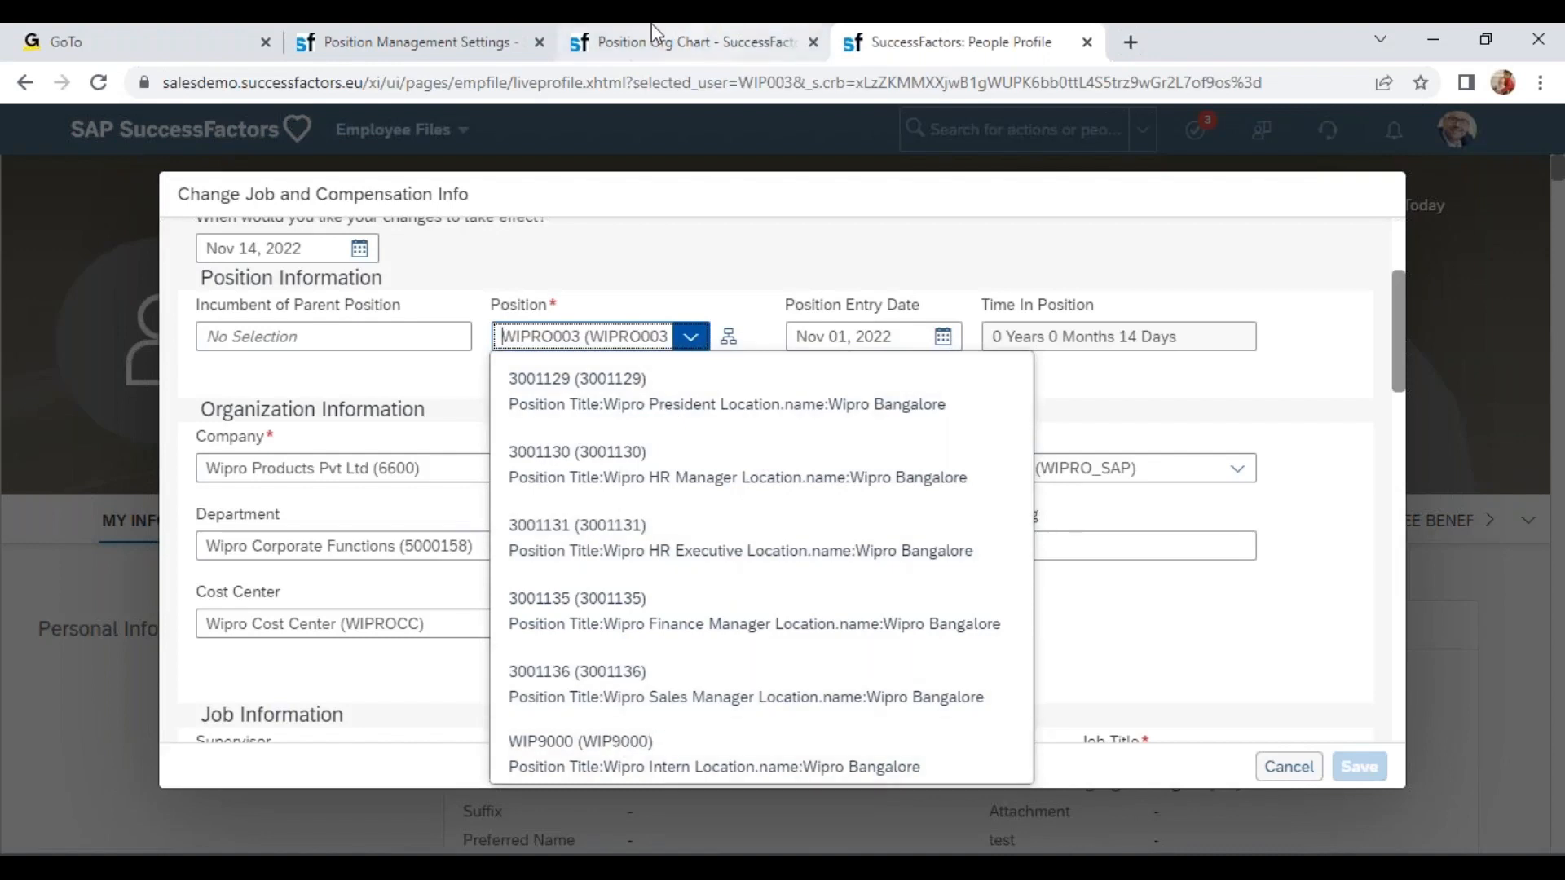
pyautogui.click(477, 47)
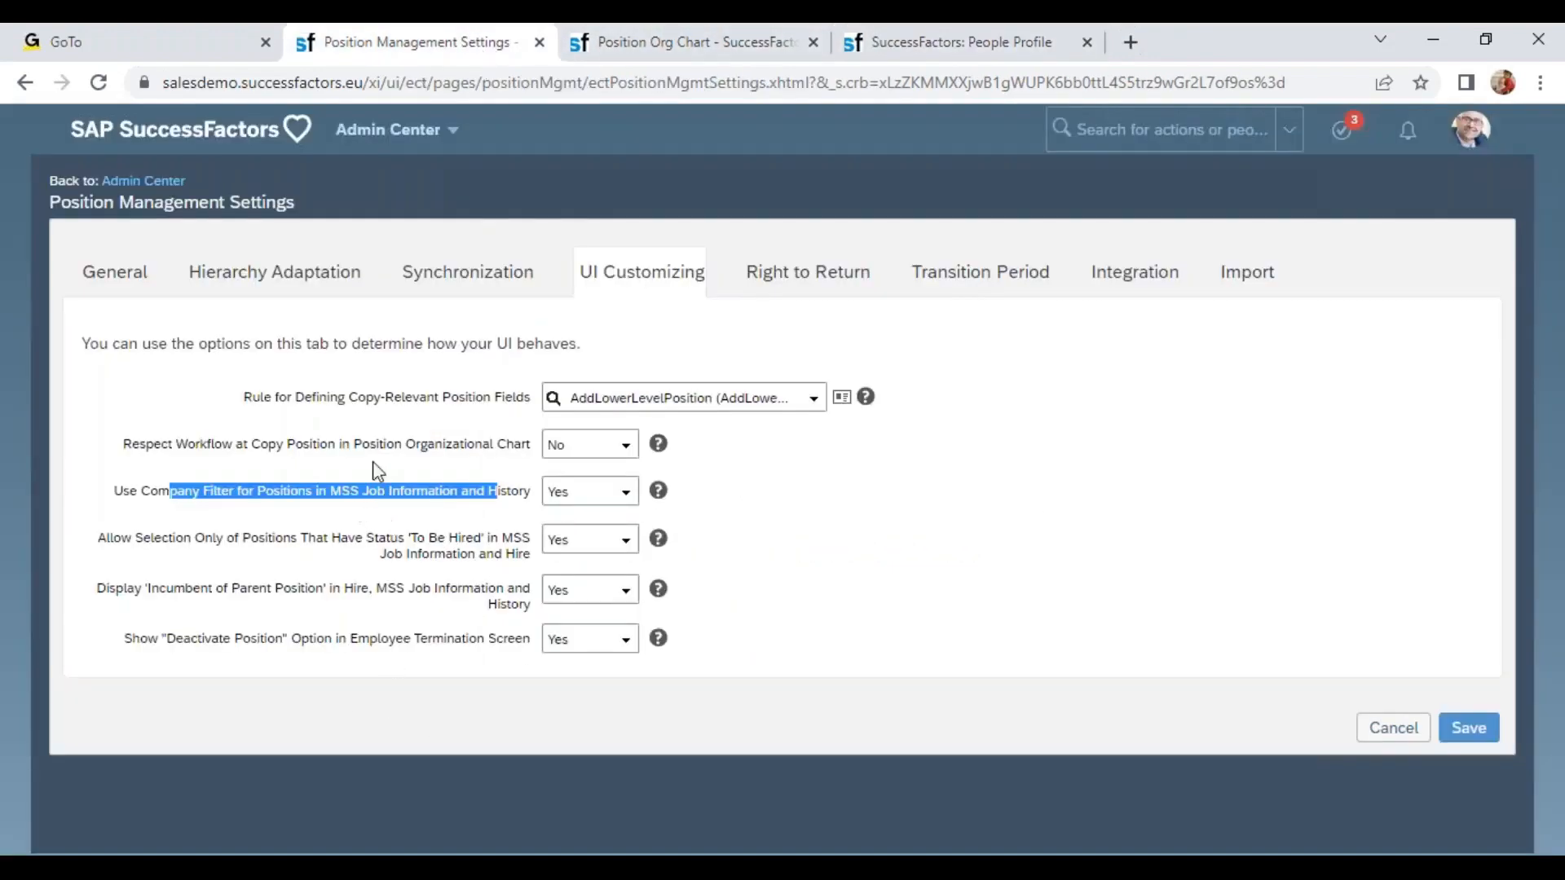
pyautogui.moveTo(154, 544); pyautogui.dragTo(327, 546)
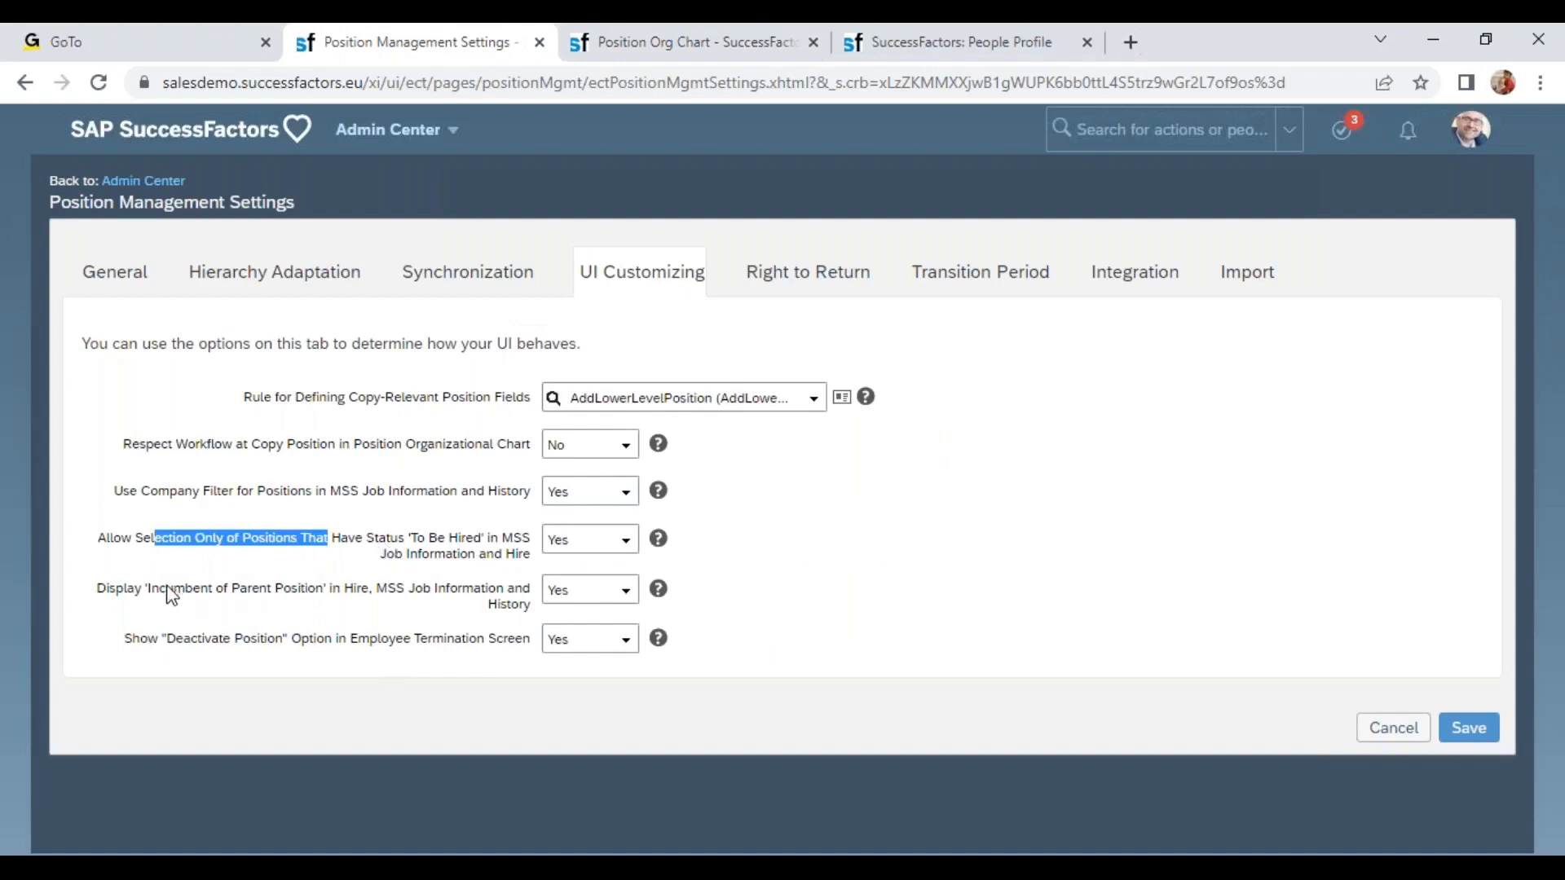
pyautogui.click(715, 33)
pyautogui.click(970, 37)
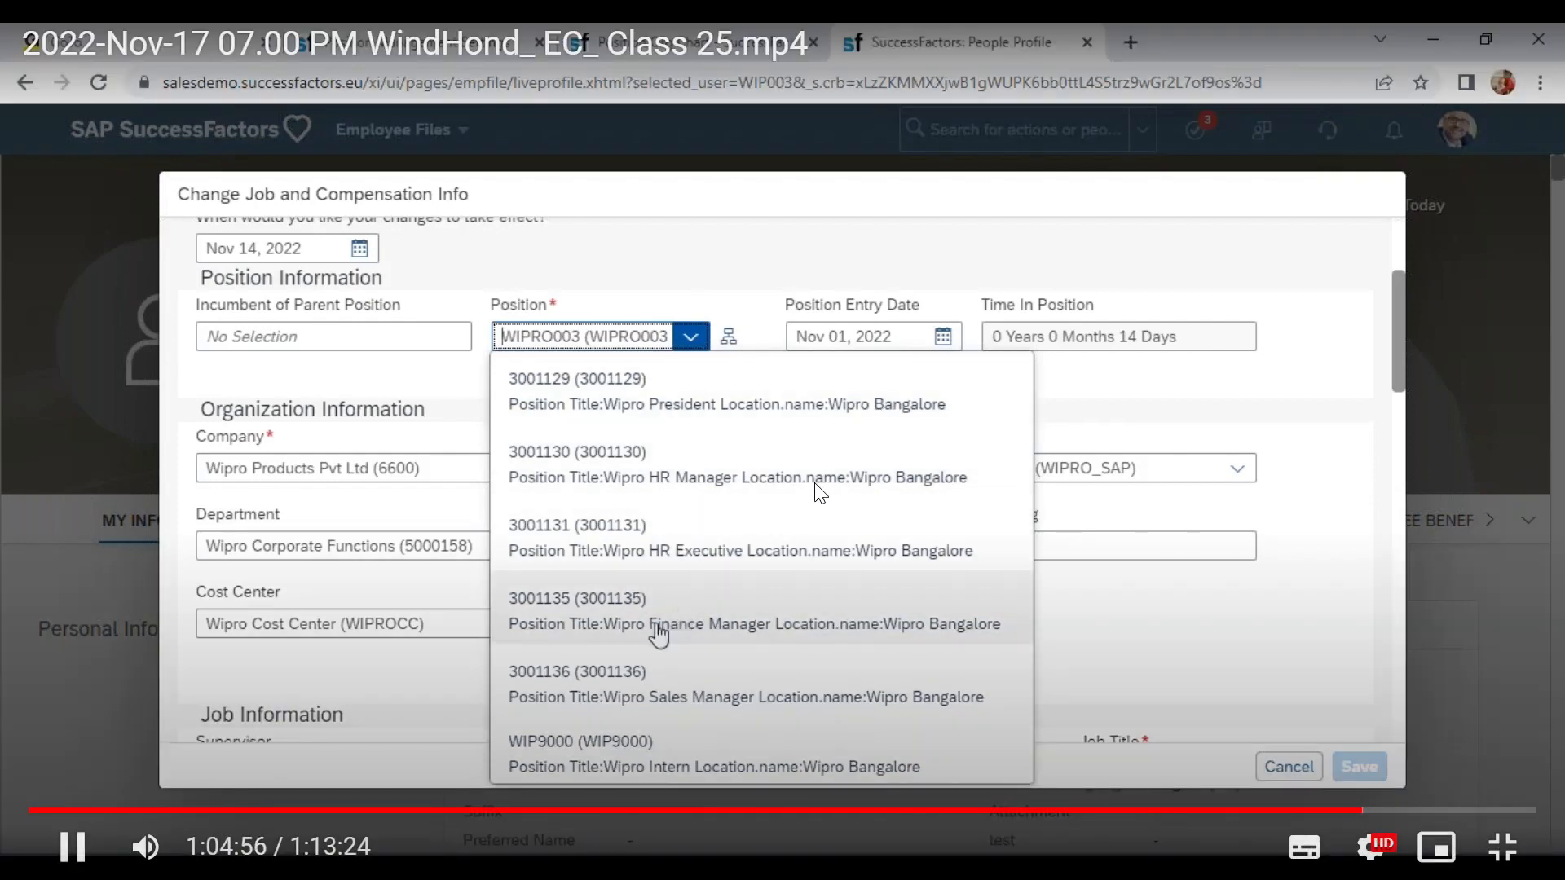
pyautogui.click(314, 336)
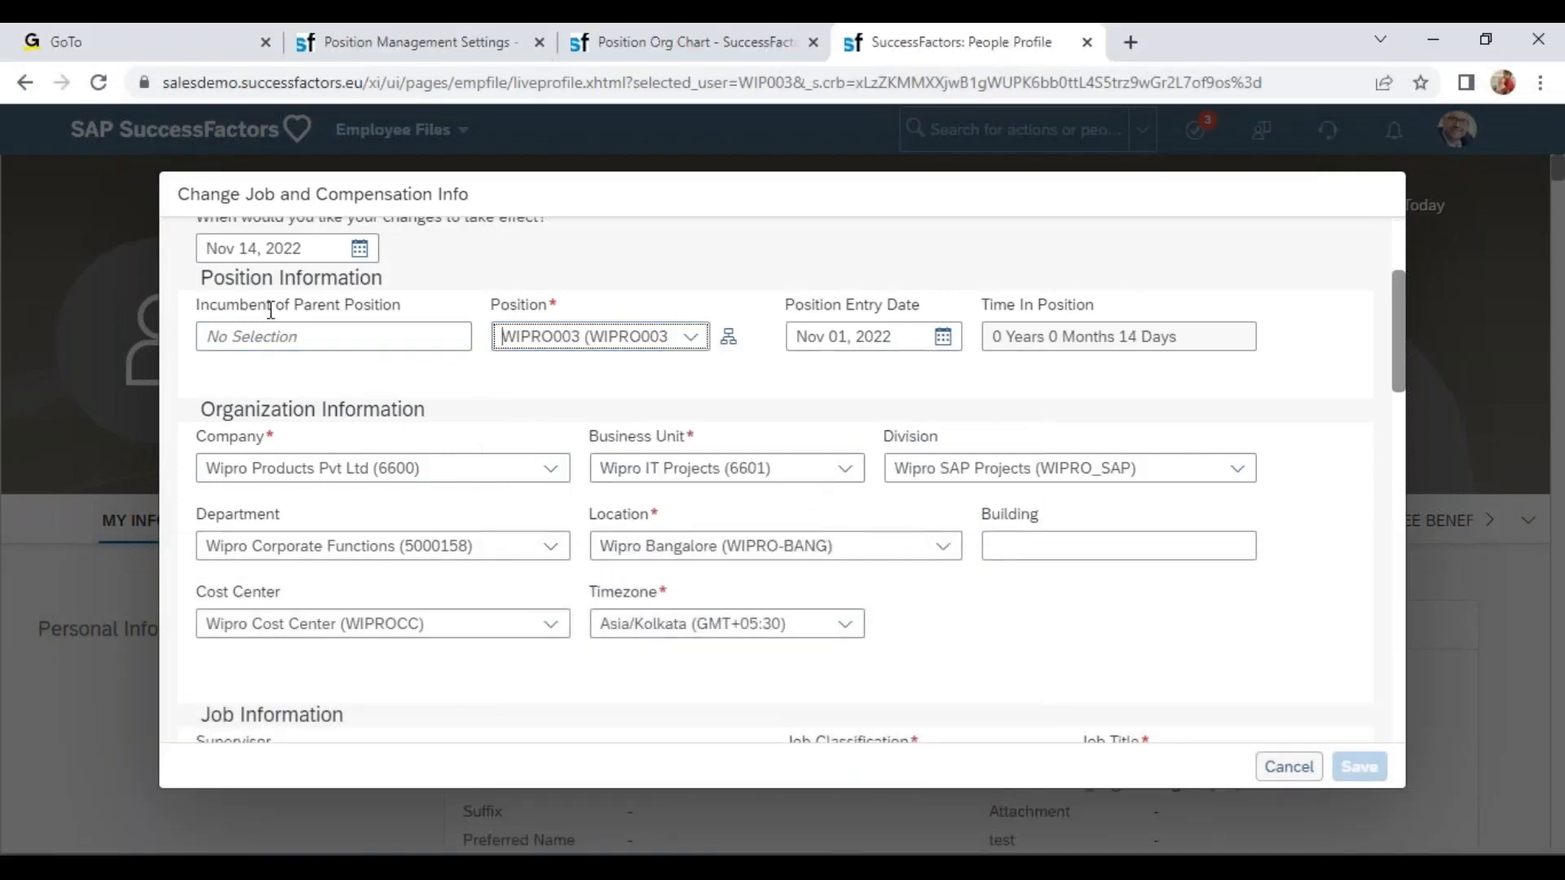
# Set the incumbent of parent position to Wipro CEO and open the filtered position list.
pyautogui.click(309, 338)
pyautogui.write('wipro ceo')
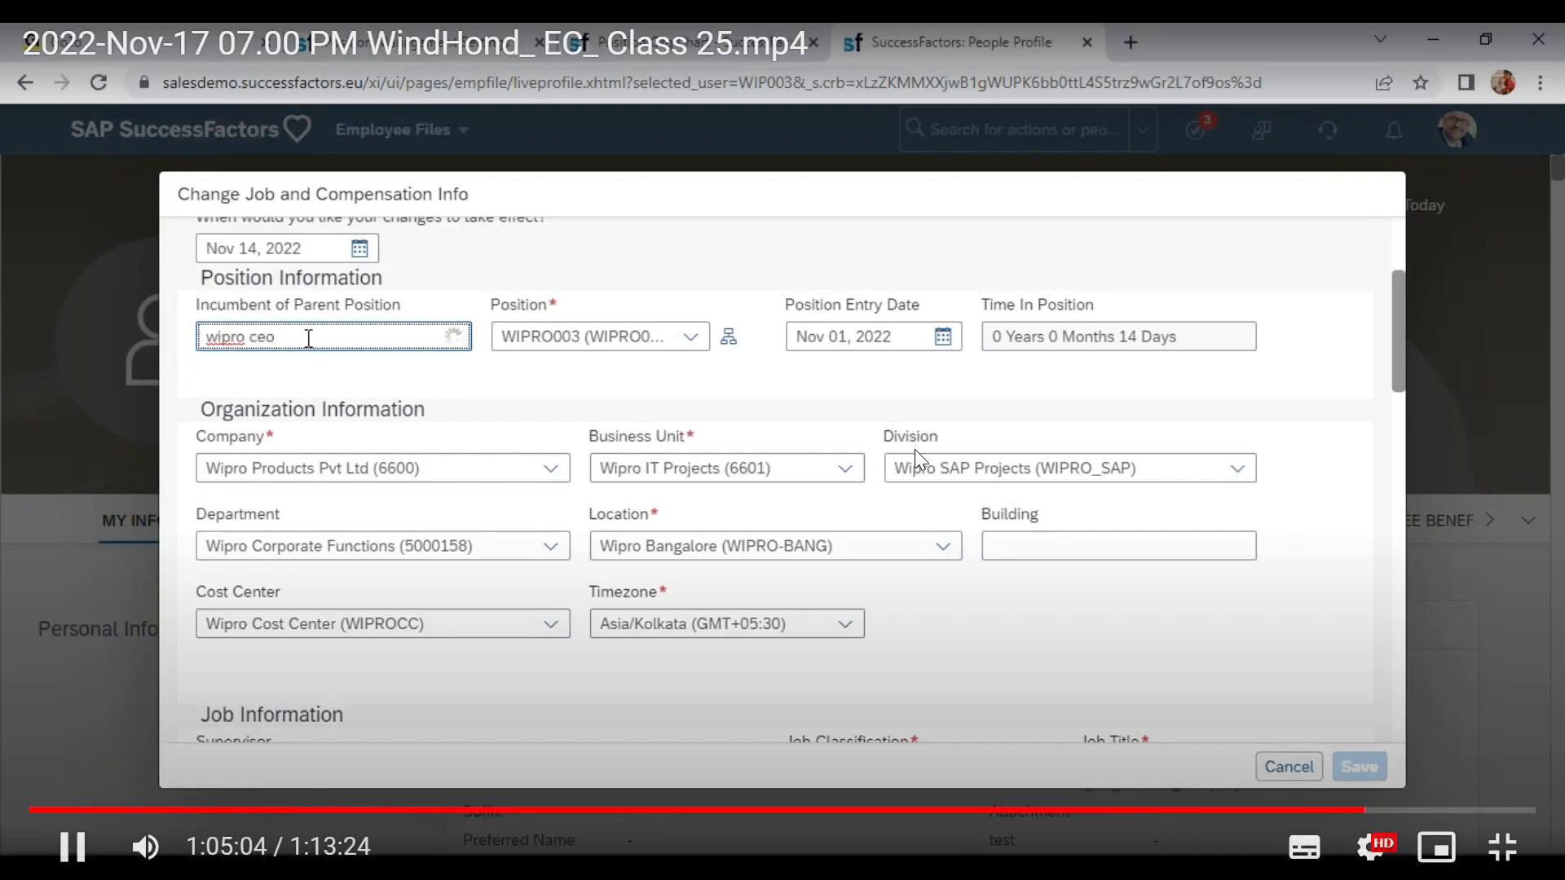
pyautogui.click(416, 373)
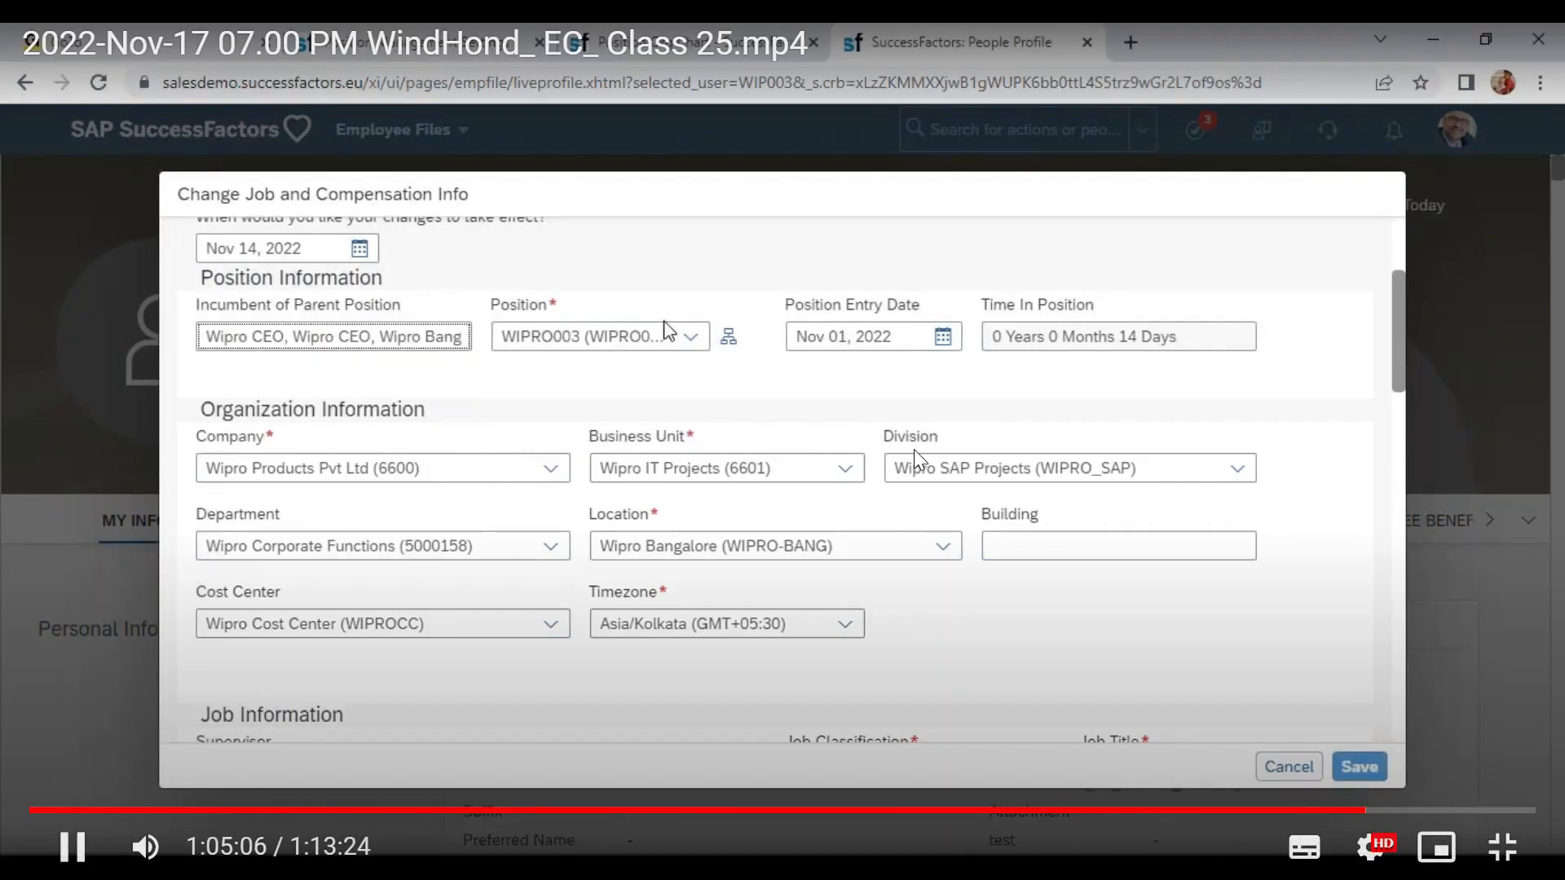
pyautogui.click(691, 336)
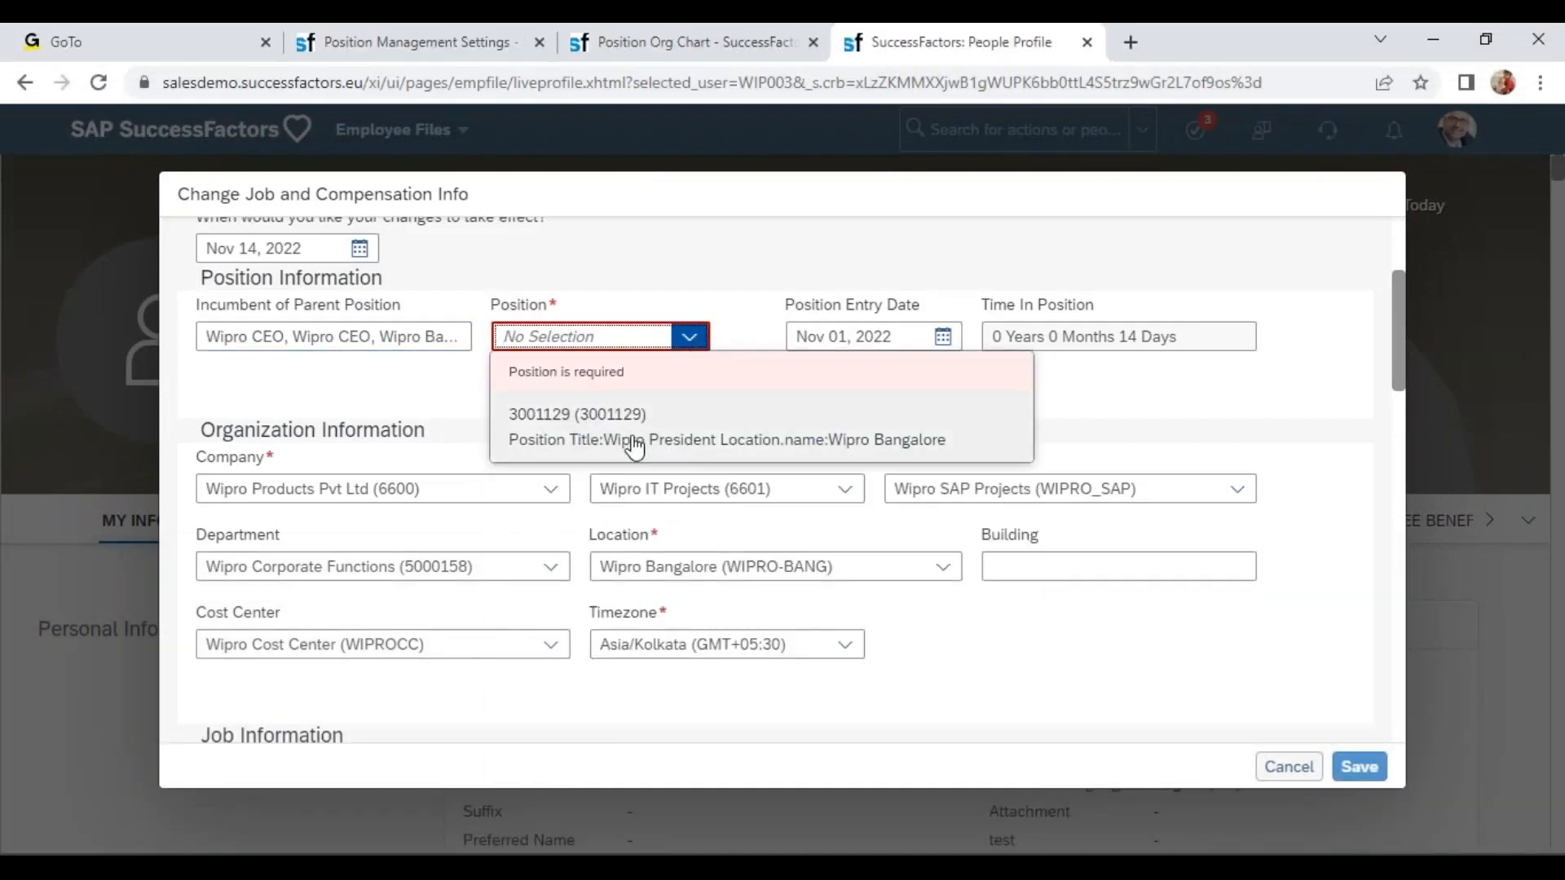
# Replace the incumbent of parent position with another employee found by first name, then open the position list.
pyautogui.click(291, 341)
pyautogui.hotkey('ctrl', 'a')
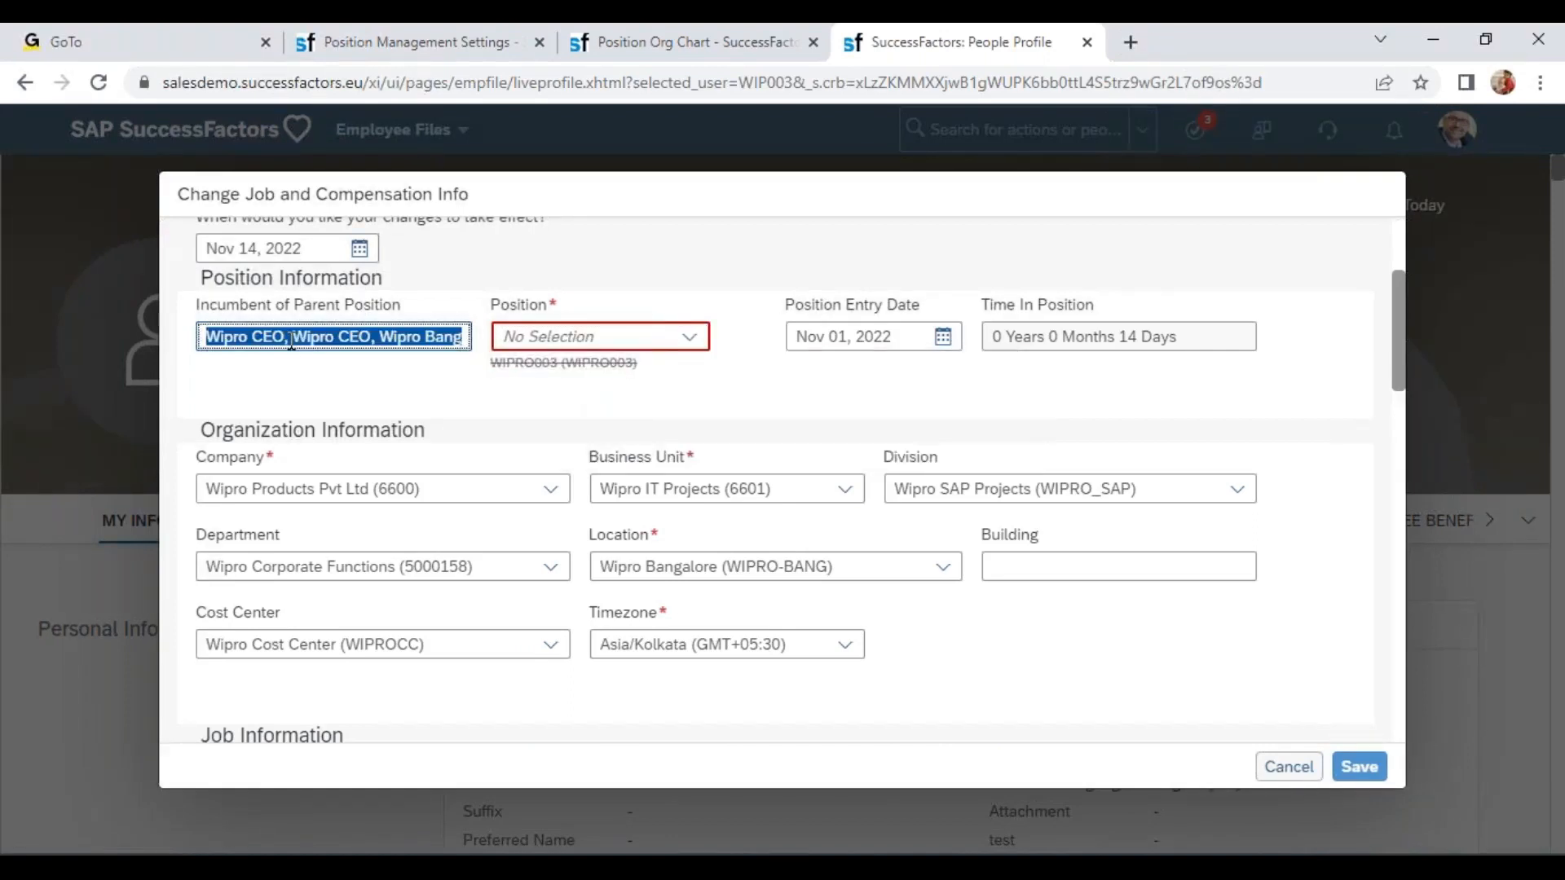
pyautogui.write('wipro pre')
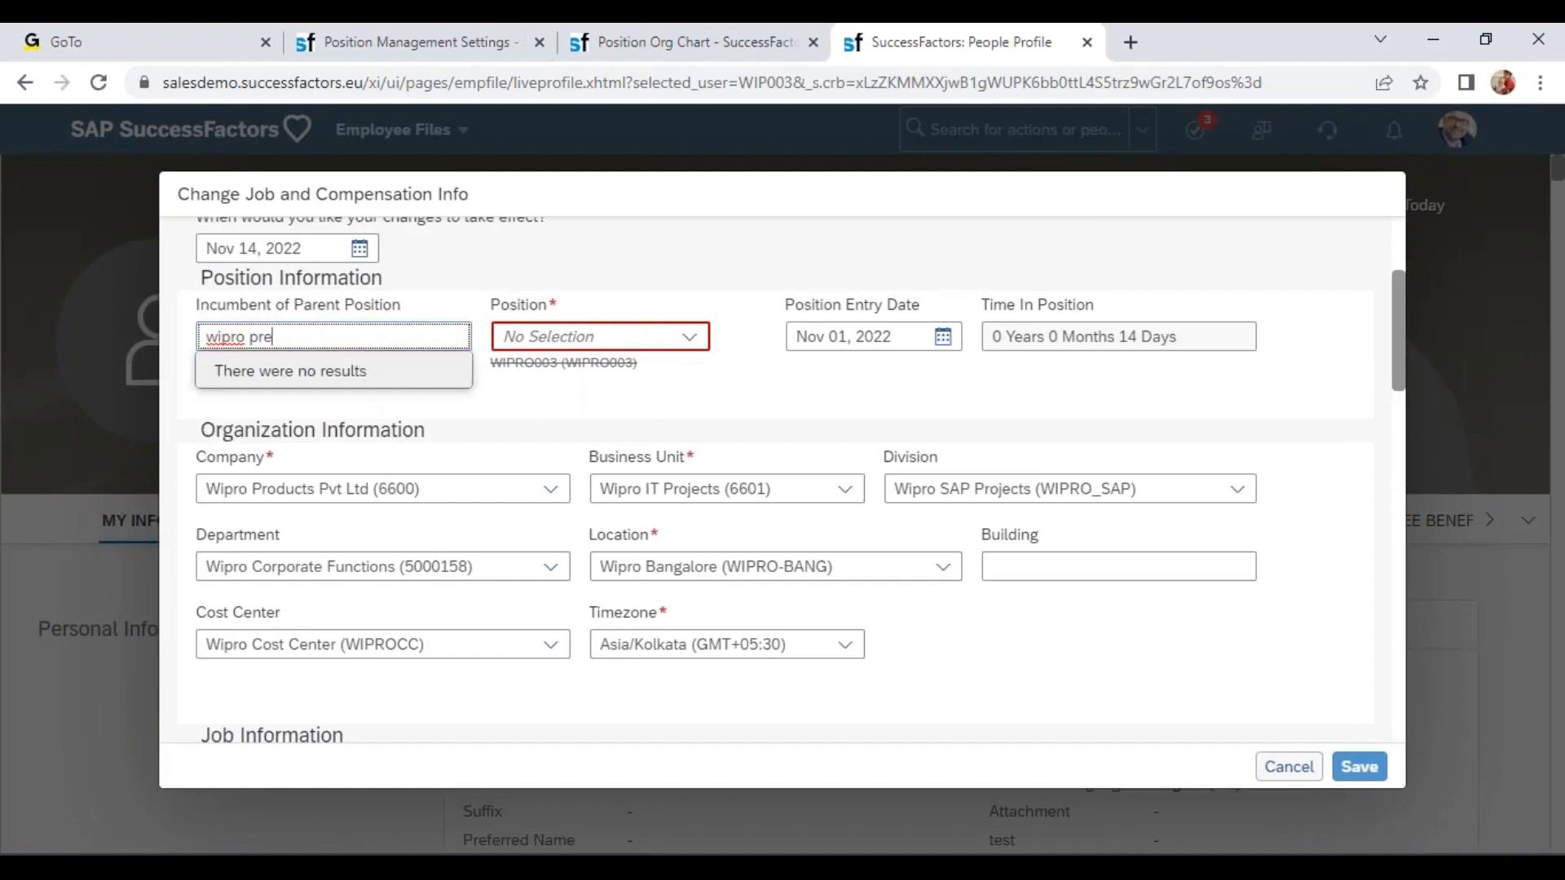
pyautogui.press('BackSpace')
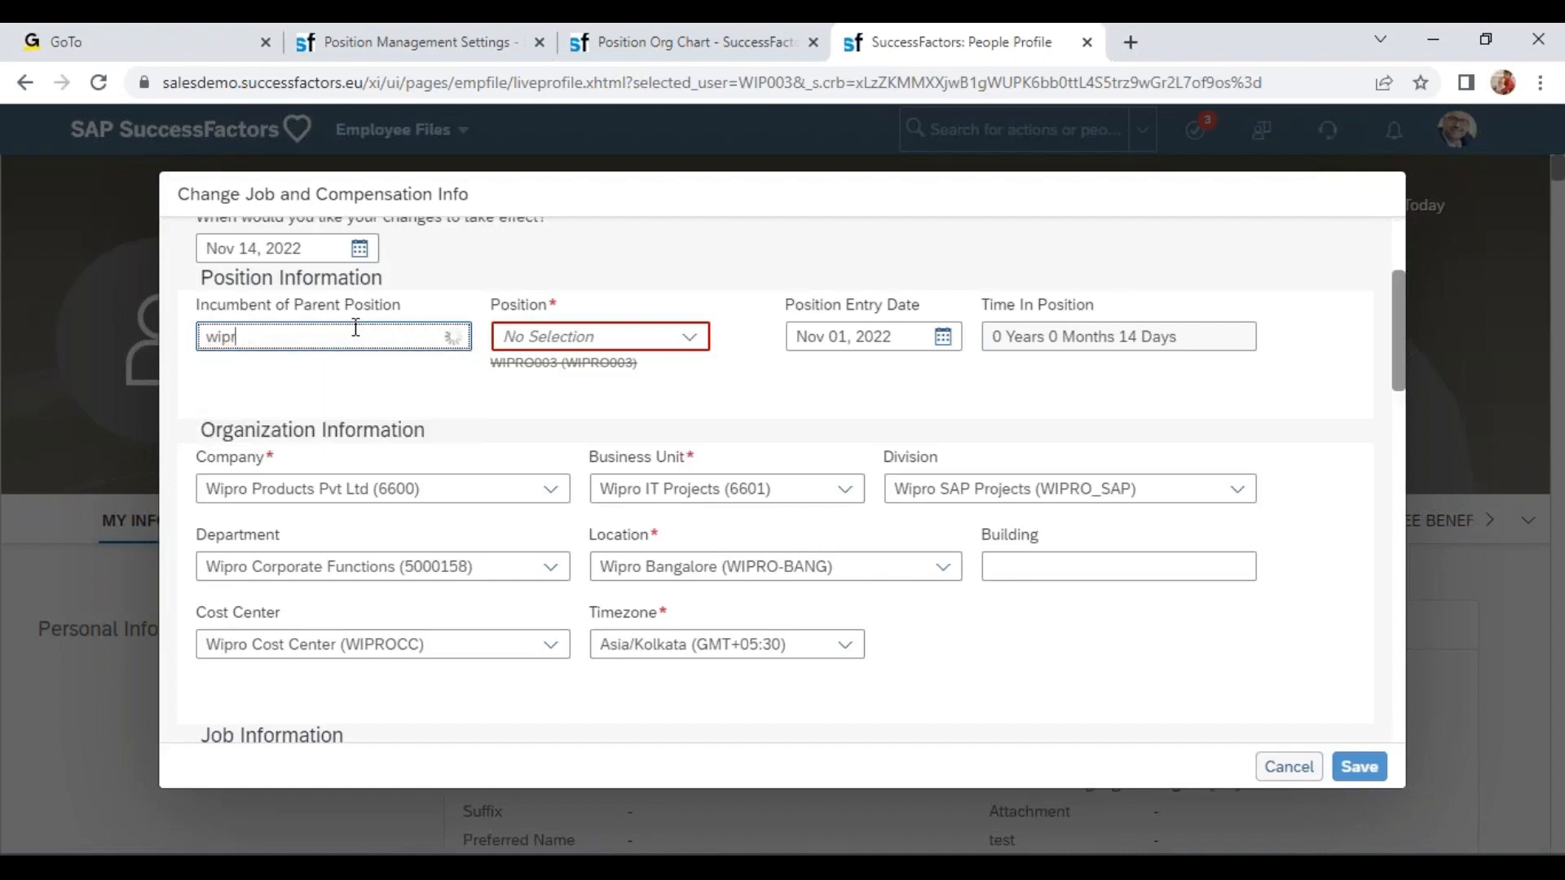
pyautogui.press('BackSpace')
pyautogui.press('BackSpace')
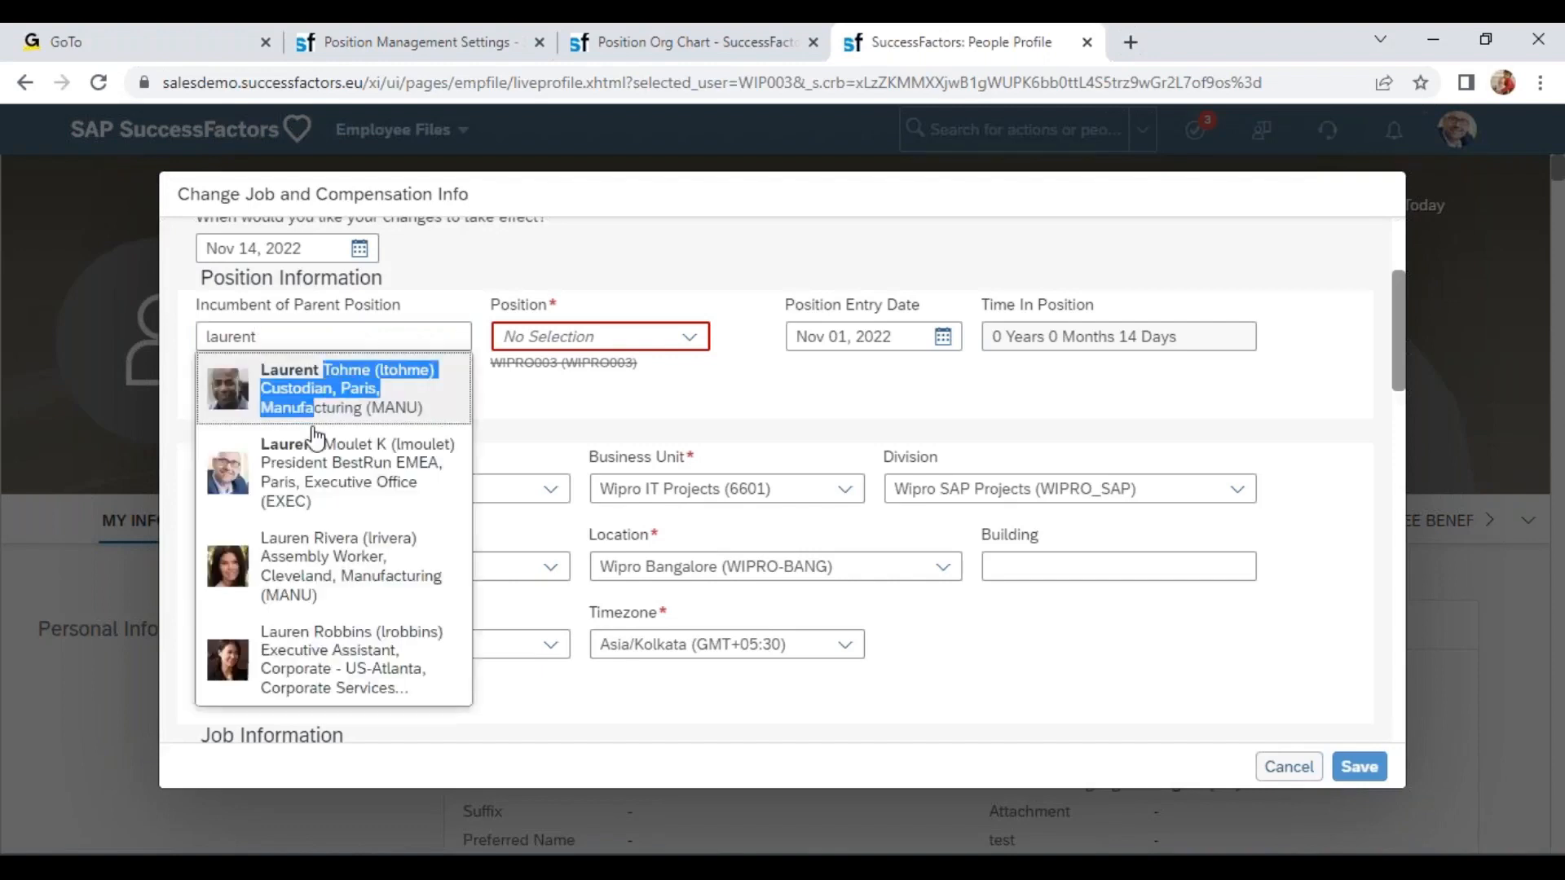
pyautogui.click(310, 488)
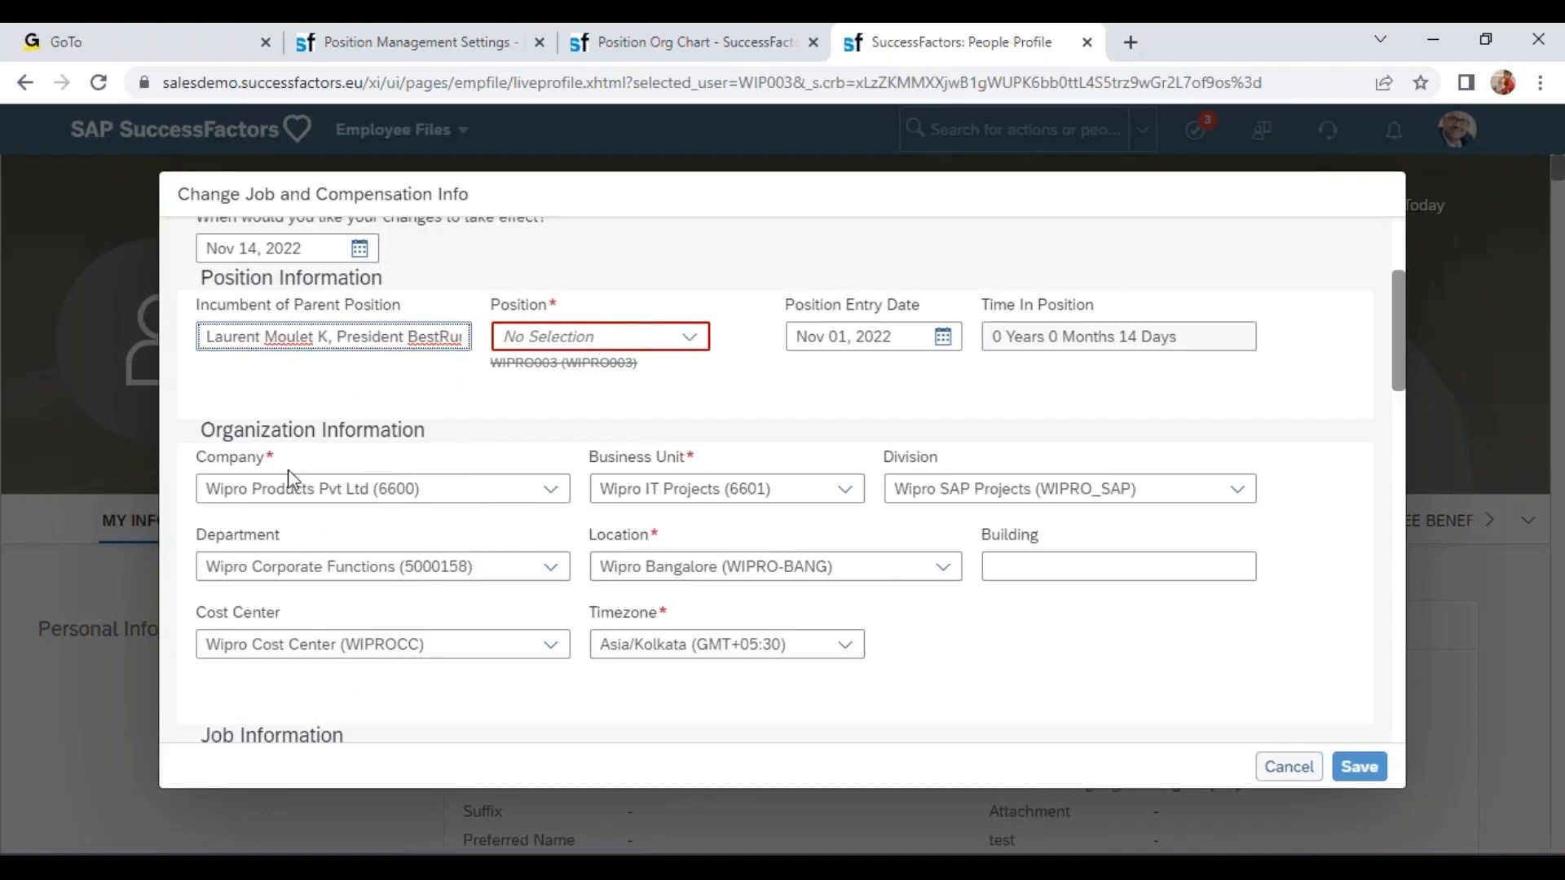
pyautogui.click(674, 341)
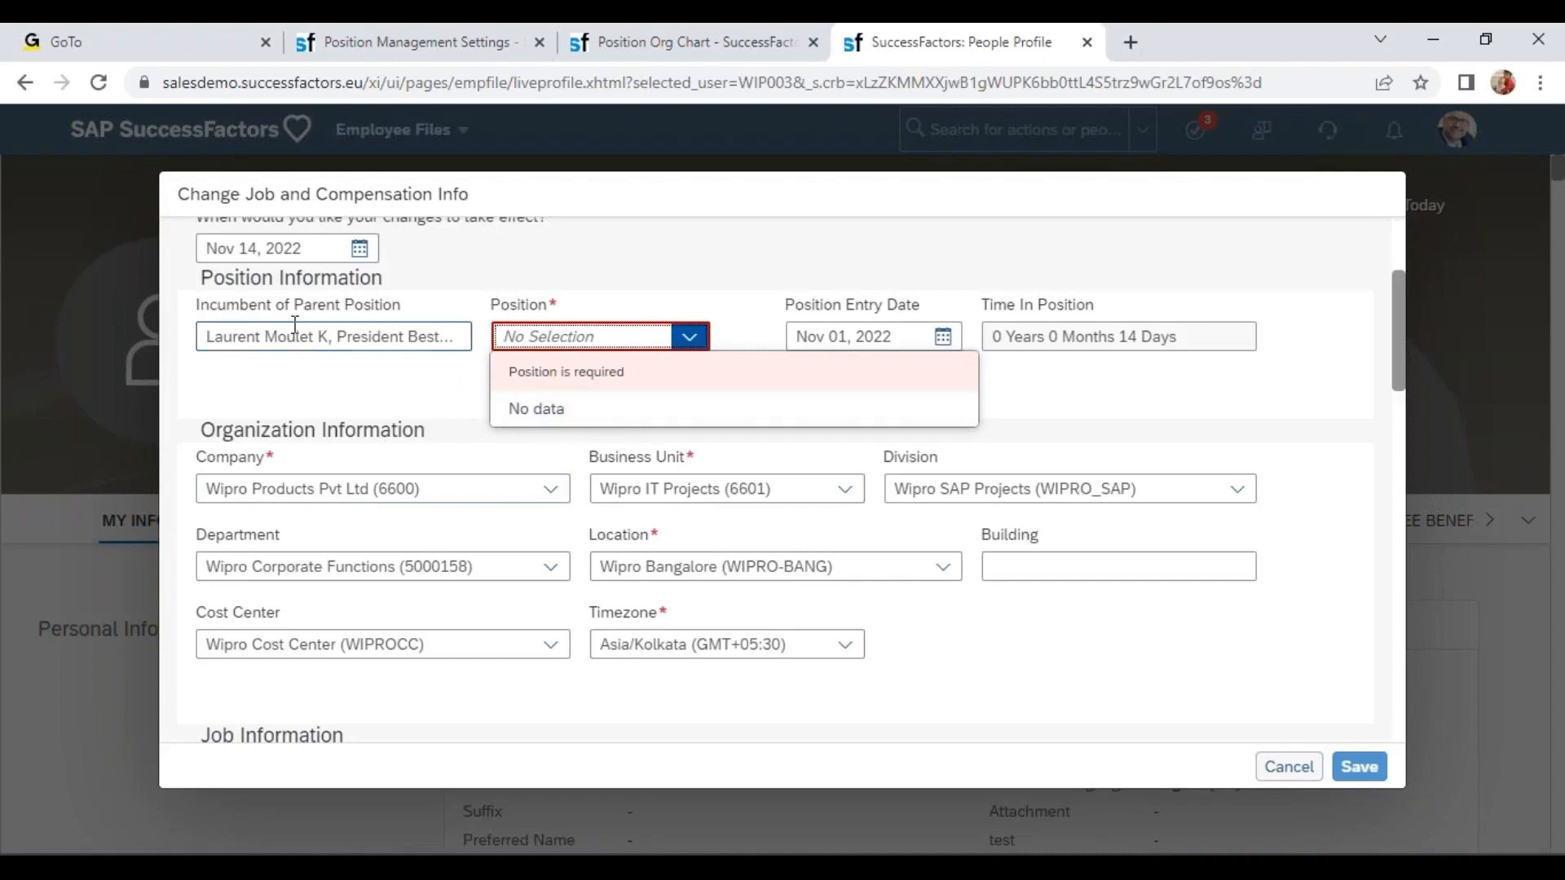
pyautogui.click(238, 337)
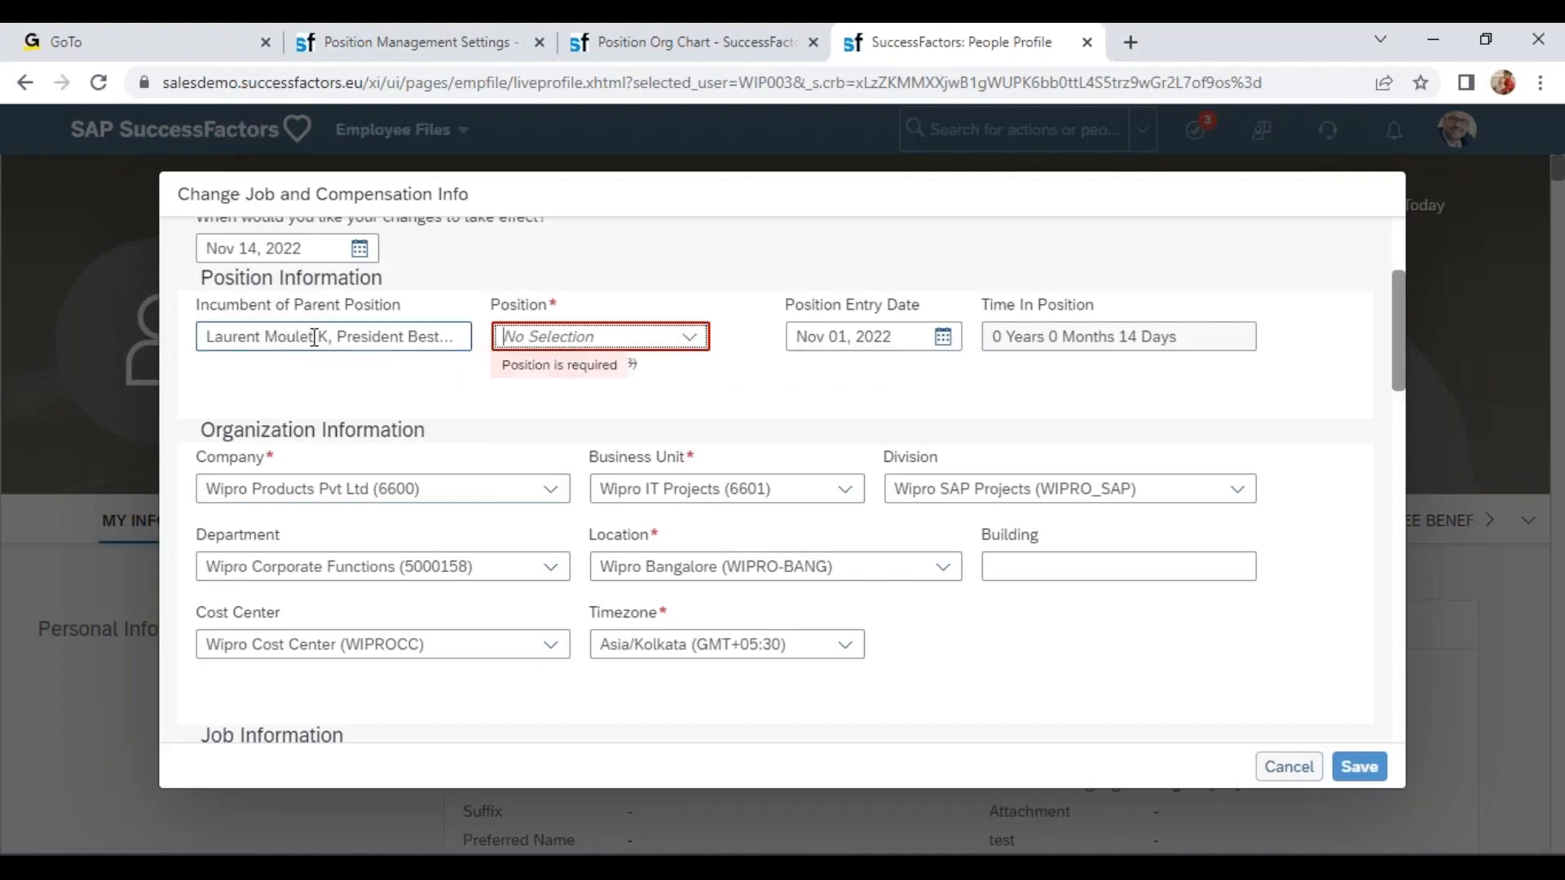
# Compare the incumbent of parent position and company fields with the UI Customizing settings and the position org chart.
pyautogui.moveTo(208, 462); pyautogui.dragTo(279, 489)
pyautogui.click(280, 489)
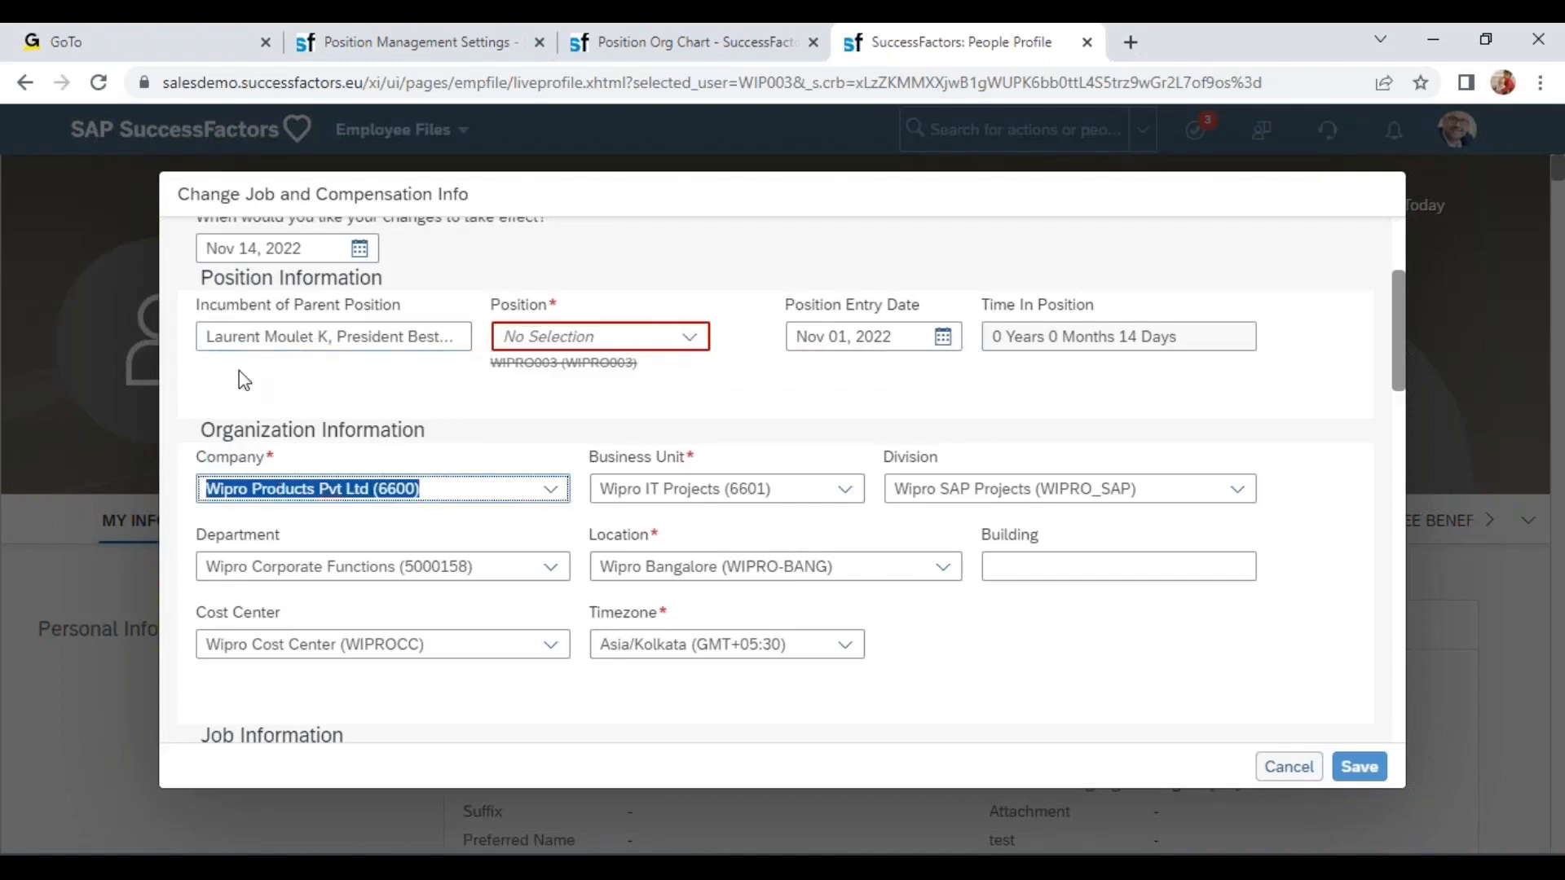
pyautogui.moveTo(213, 336); pyautogui.dragTo(437, 331)
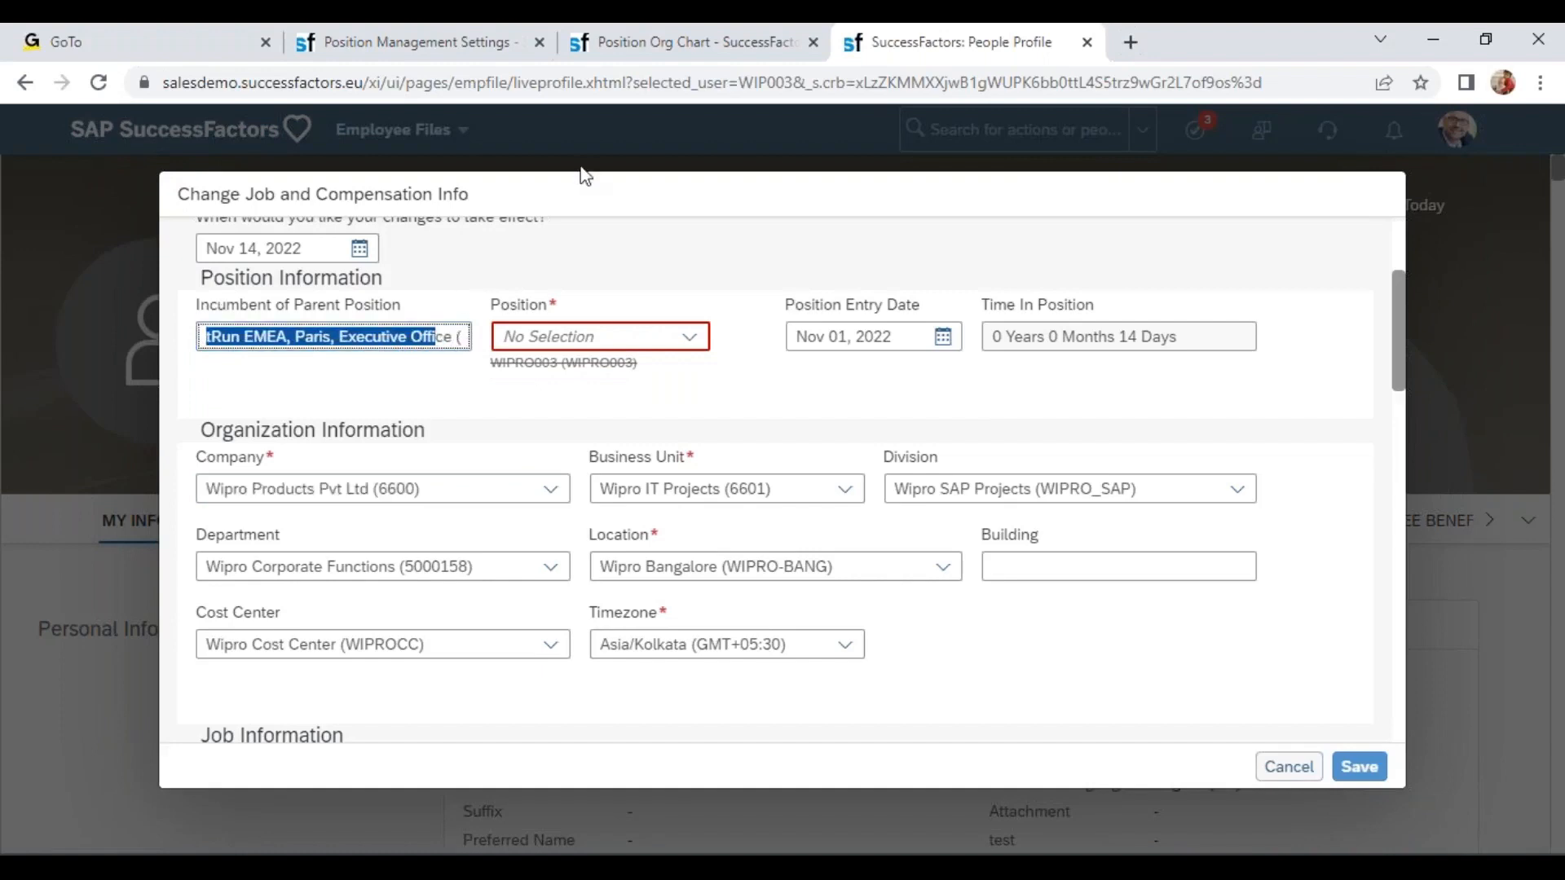
pyautogui.click(389, 45)
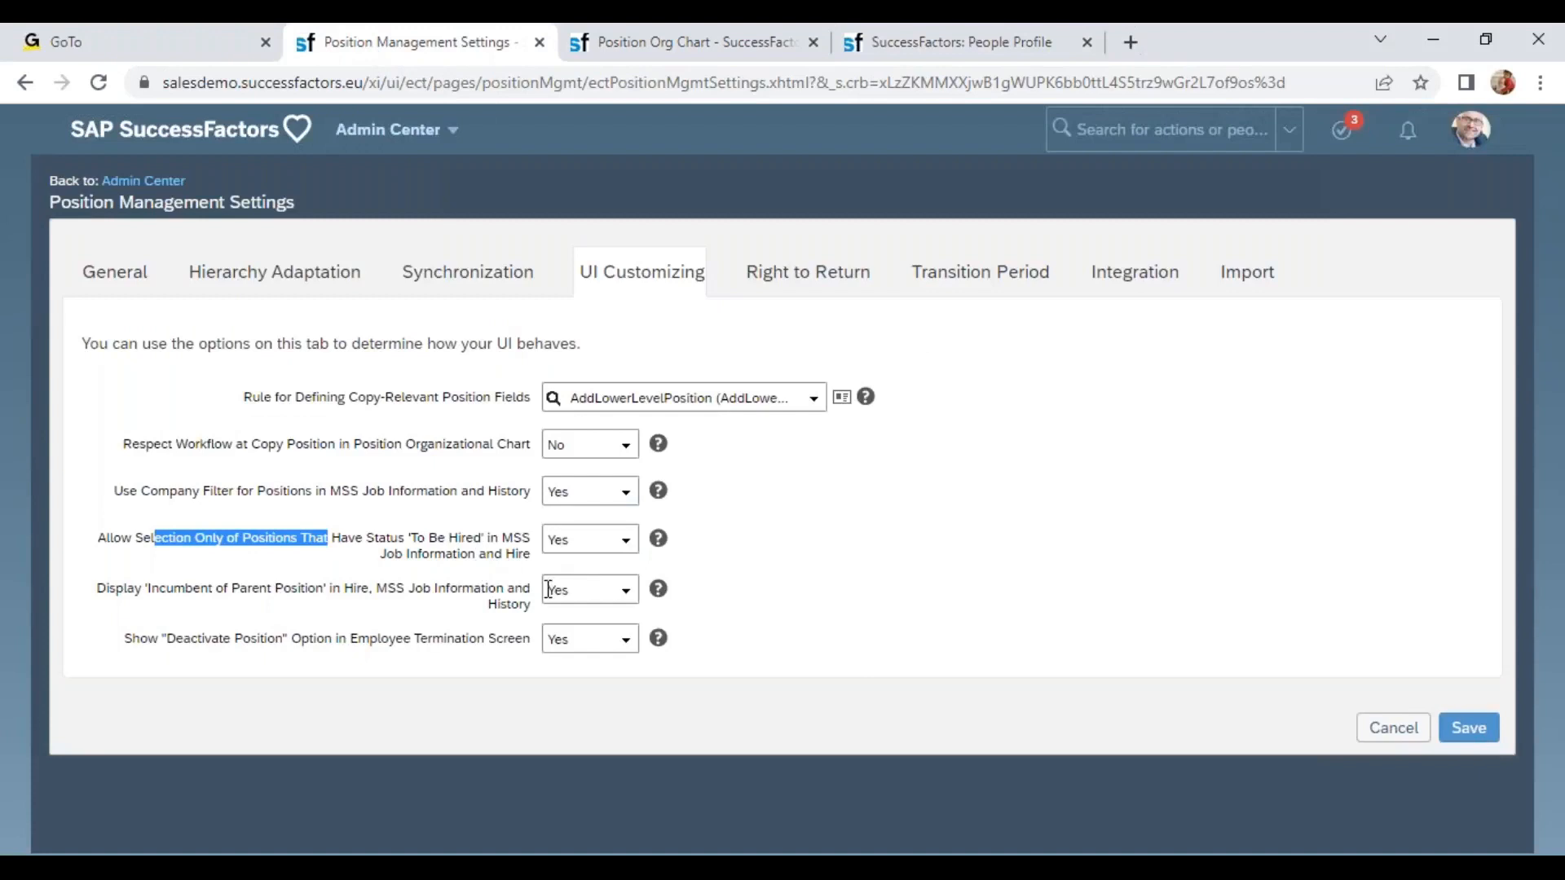
pyautogui.moveTo(182, 640); pyautogui.dragTo(536, 625)
pyautogui.click(644, 47)
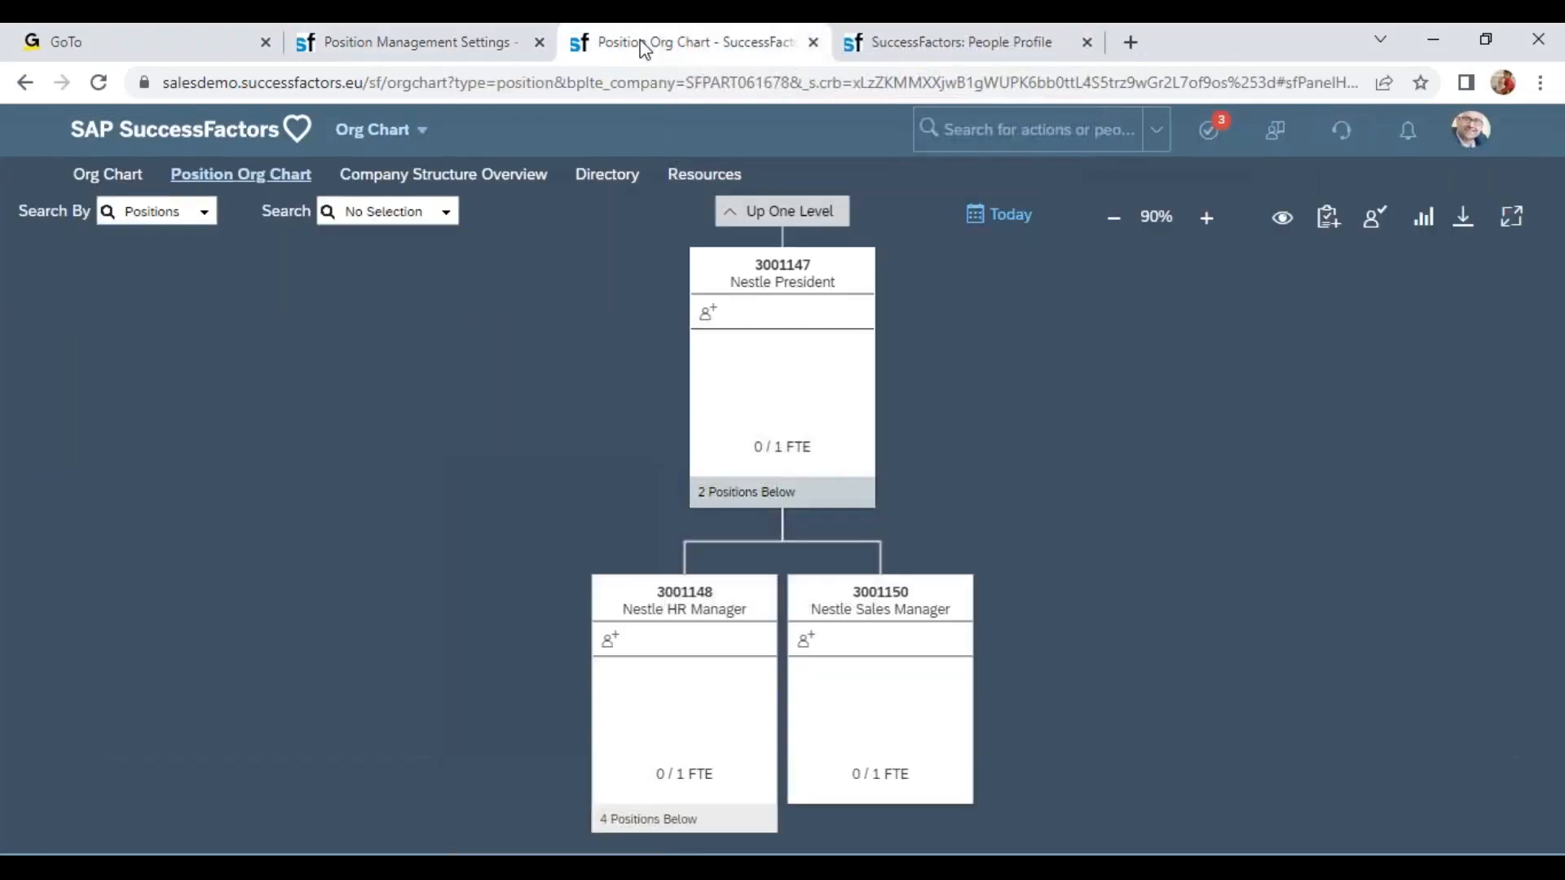
pyautogui.click(888, 41)
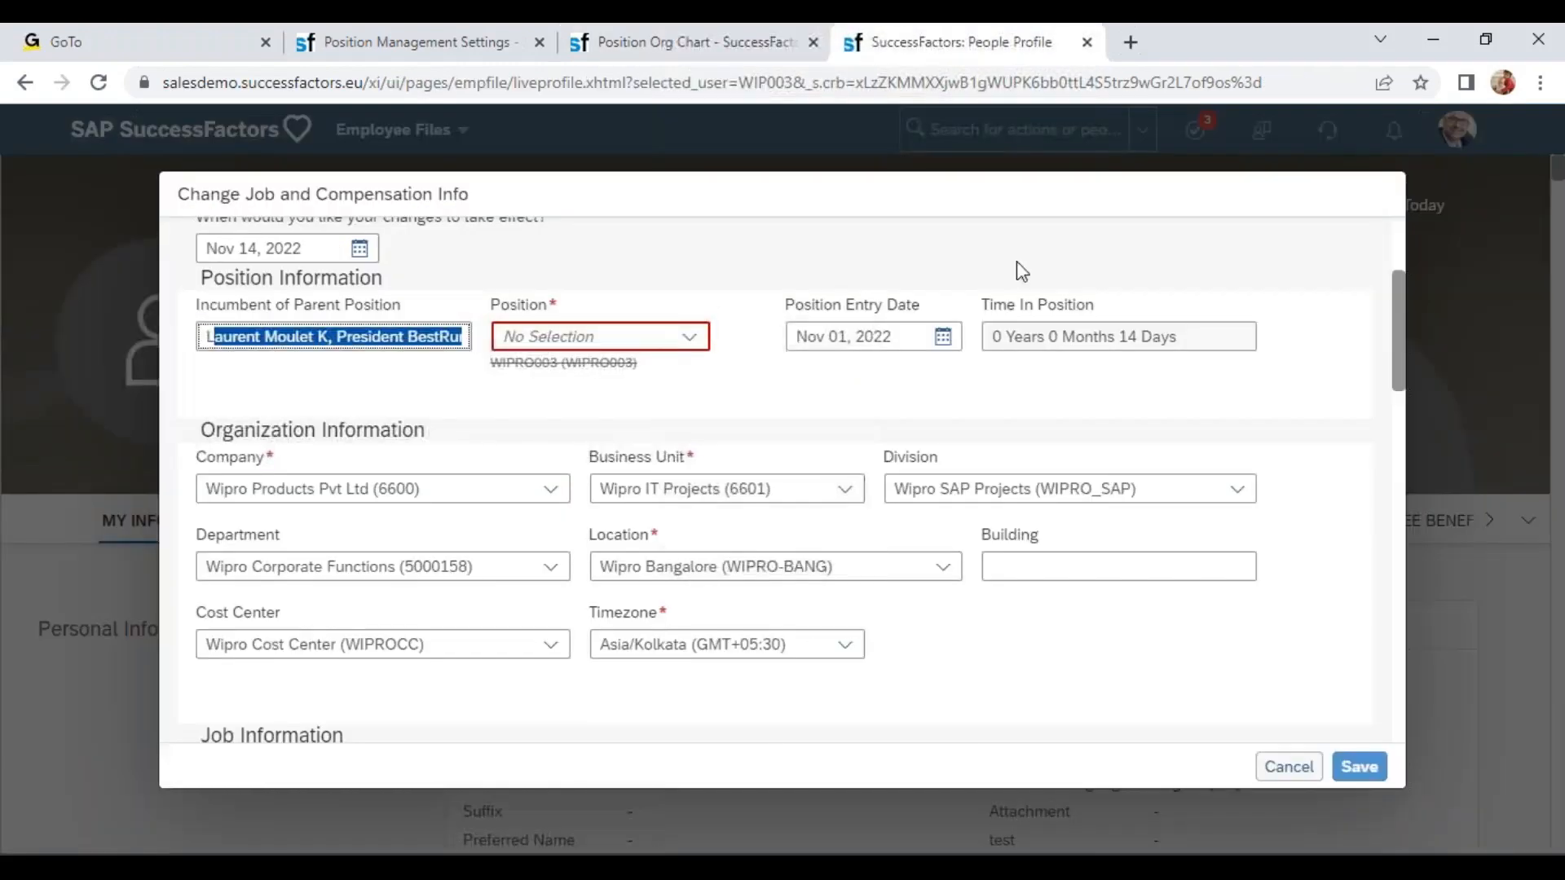
# Discard the unsaved job change and open the profile of a Wipro Non Manager employee found by searching wipr.
pyautogui.click(1287, 765)
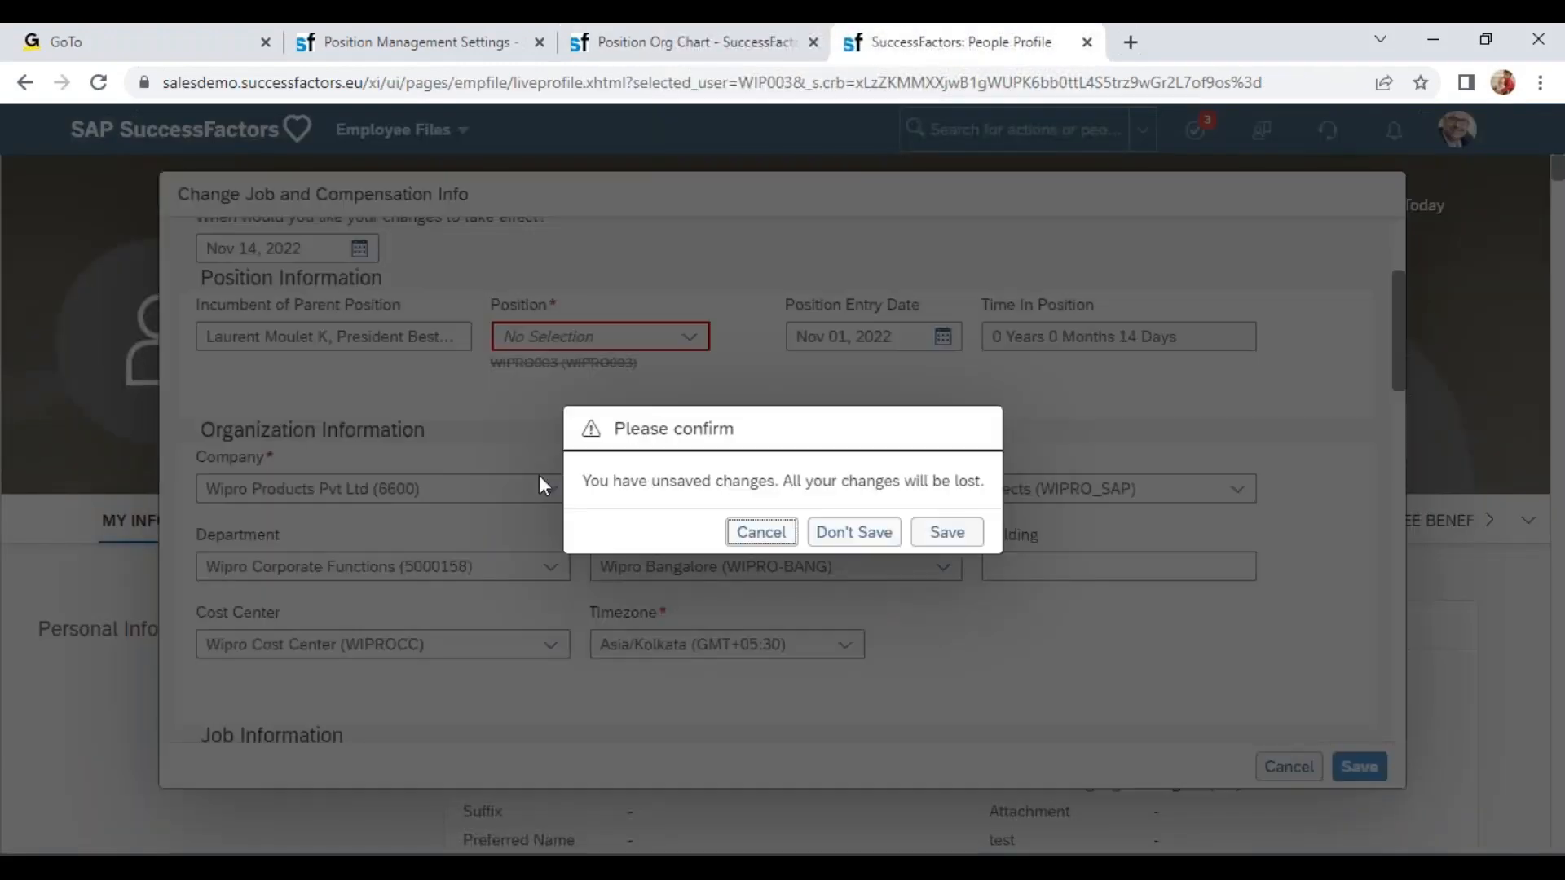
pyautogui.click(873, 537)
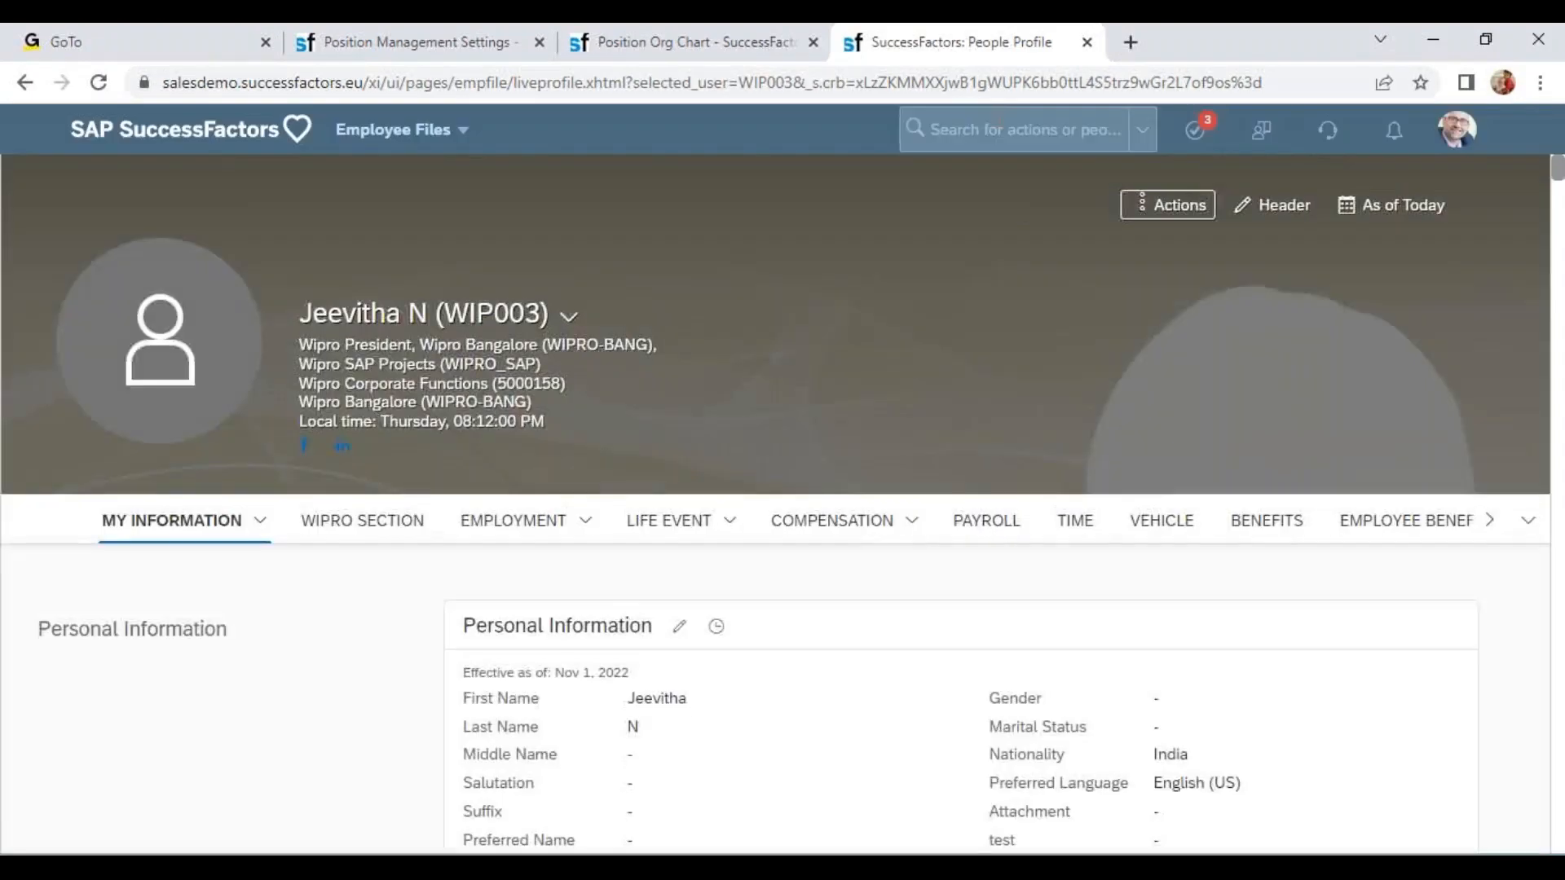
pyautogui.click(1000, 120)
pyautogui.write('wipr')
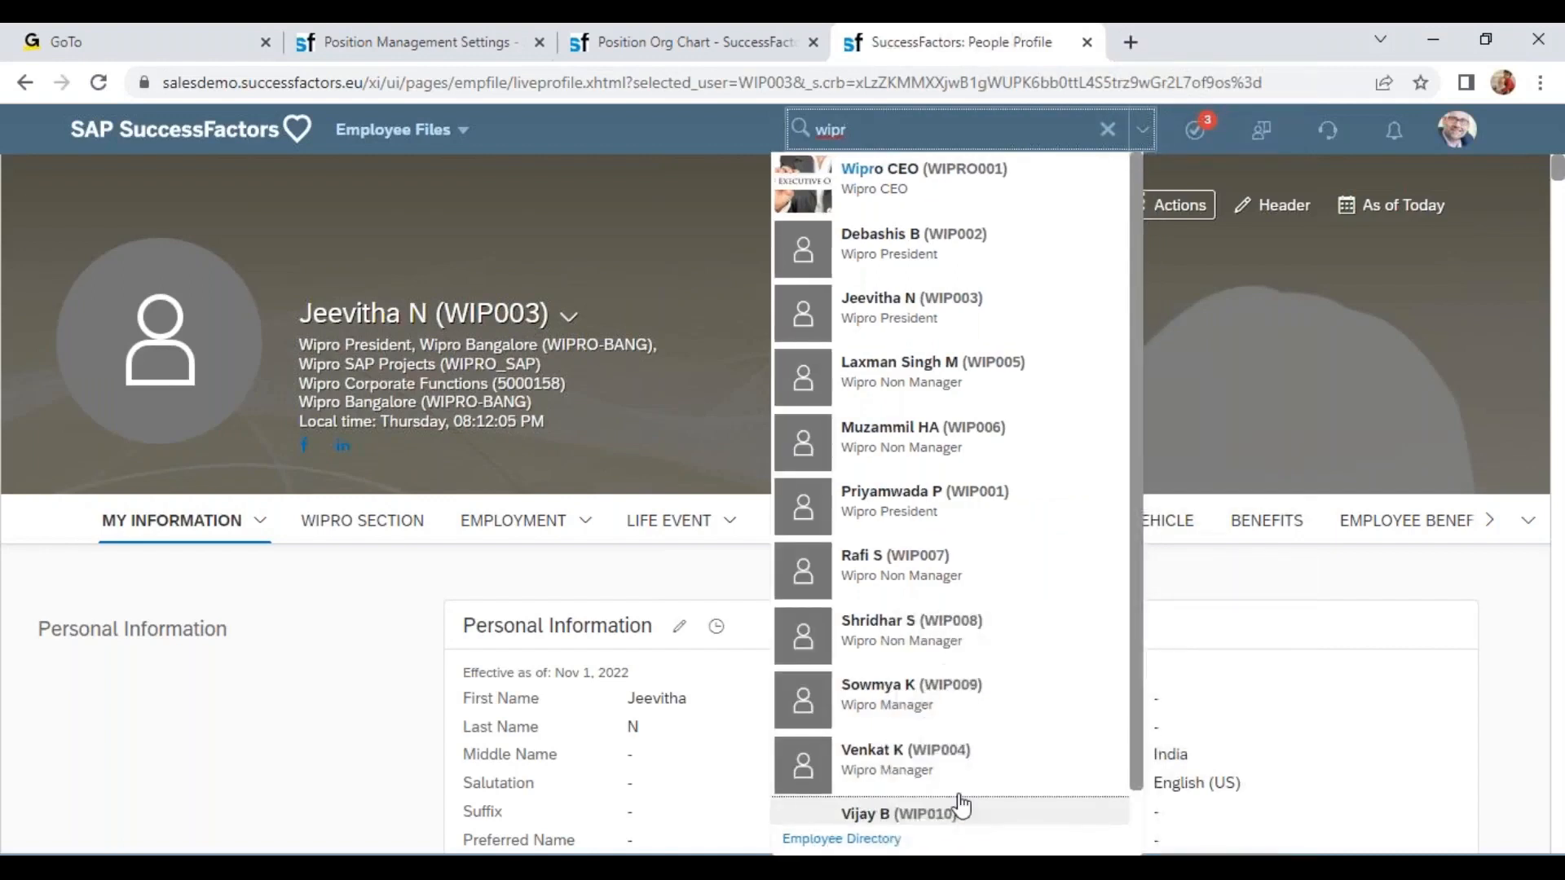
pyautogui.click(1020, 646)
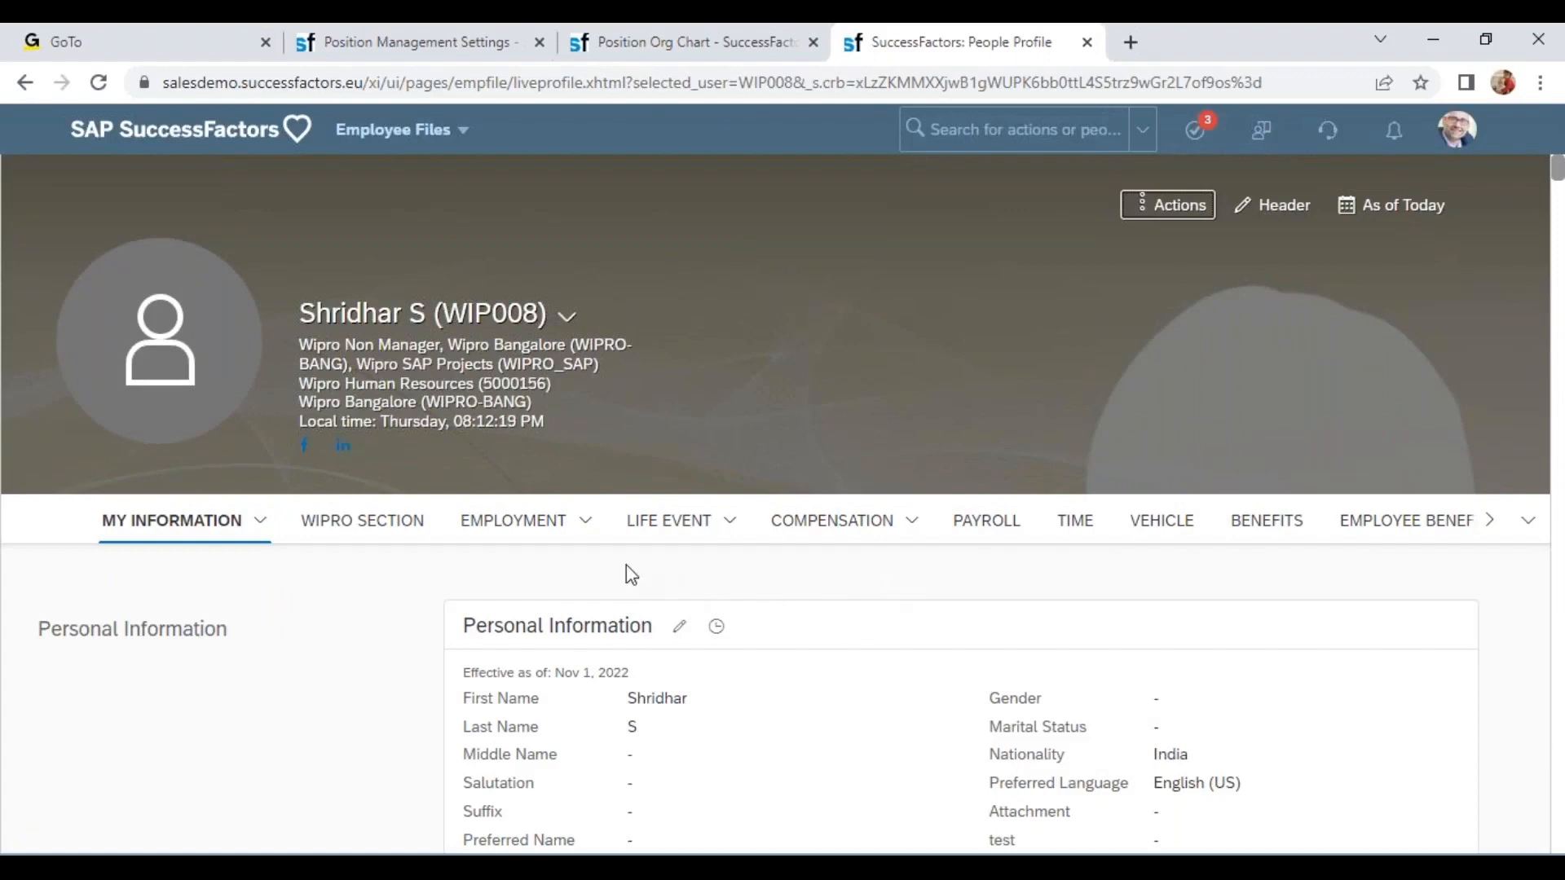
# Start a termination for this employee dated Nov 21, 2022 to inspect the Deactivate Position option, then cancel it.
pyautogui.click(568, 316)
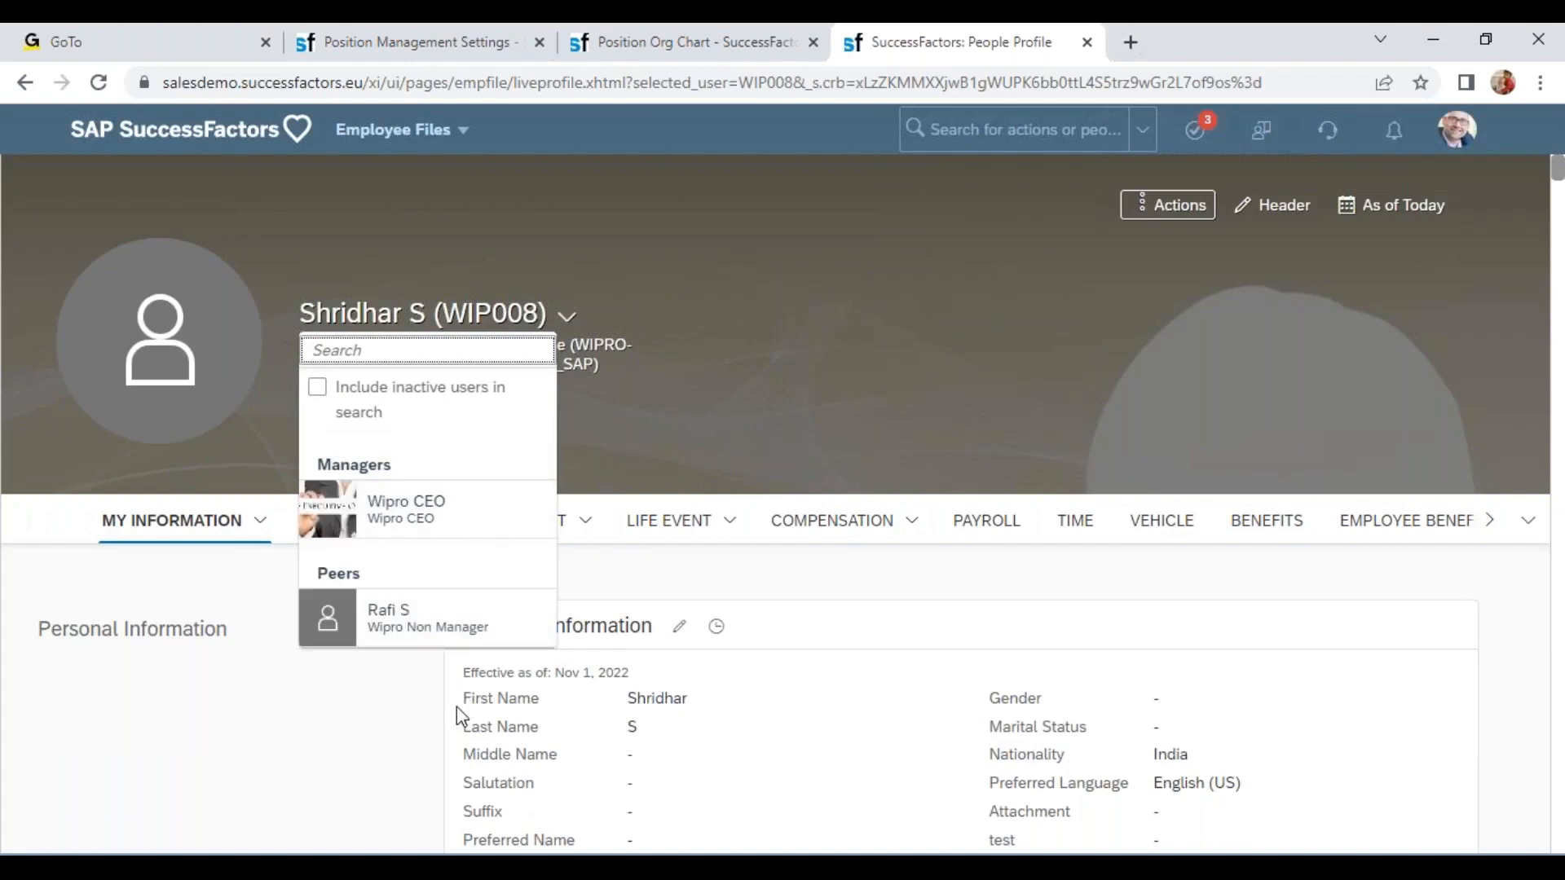
pyautogui.click(1141, 205)
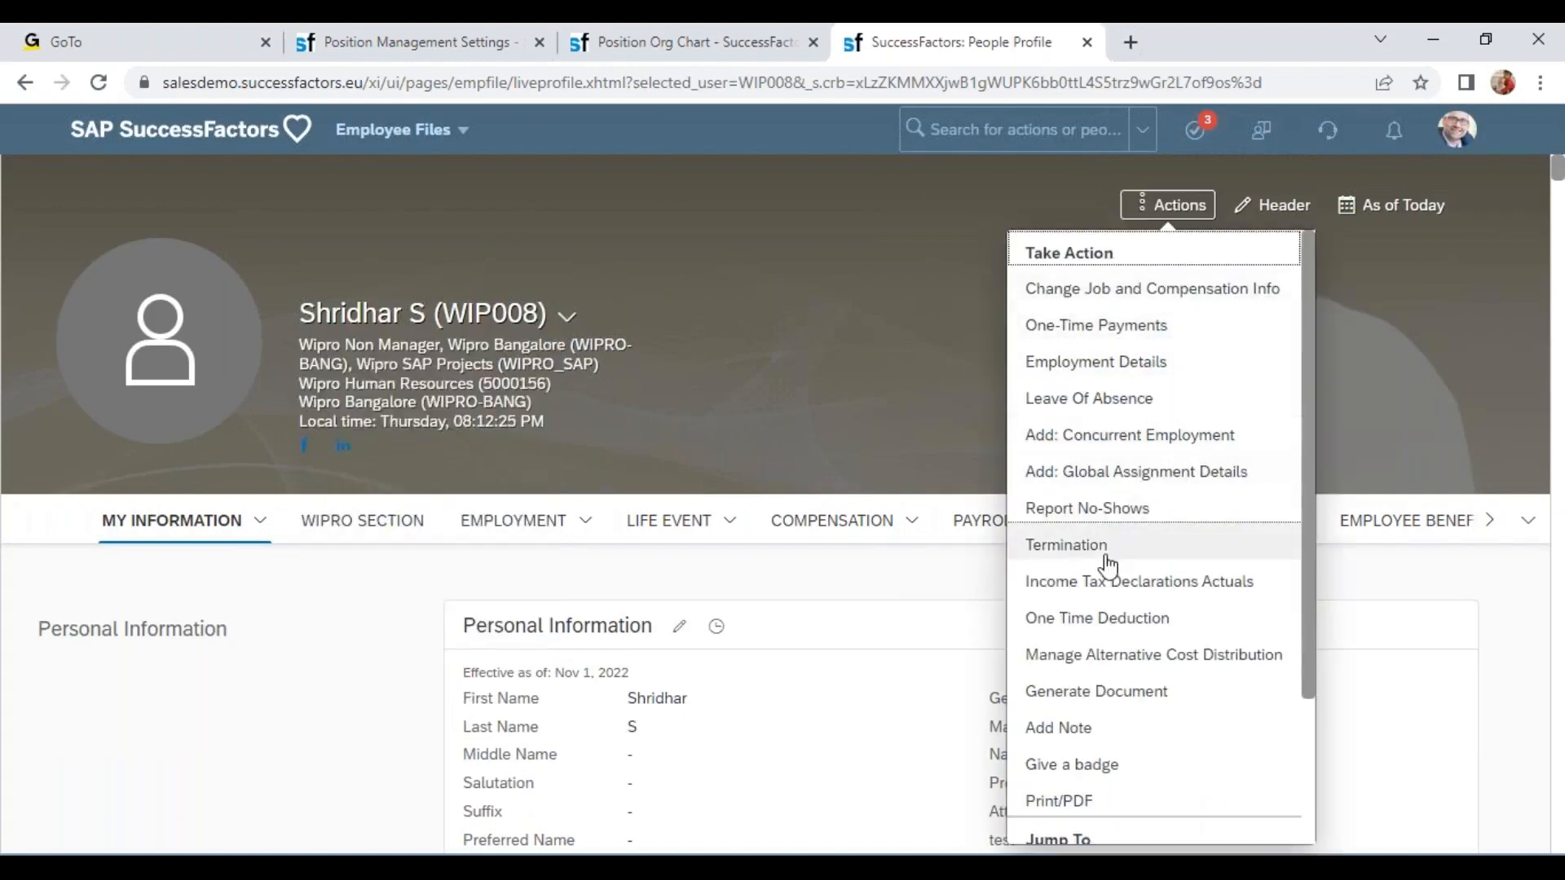
pyautogui.click(1112, 560)
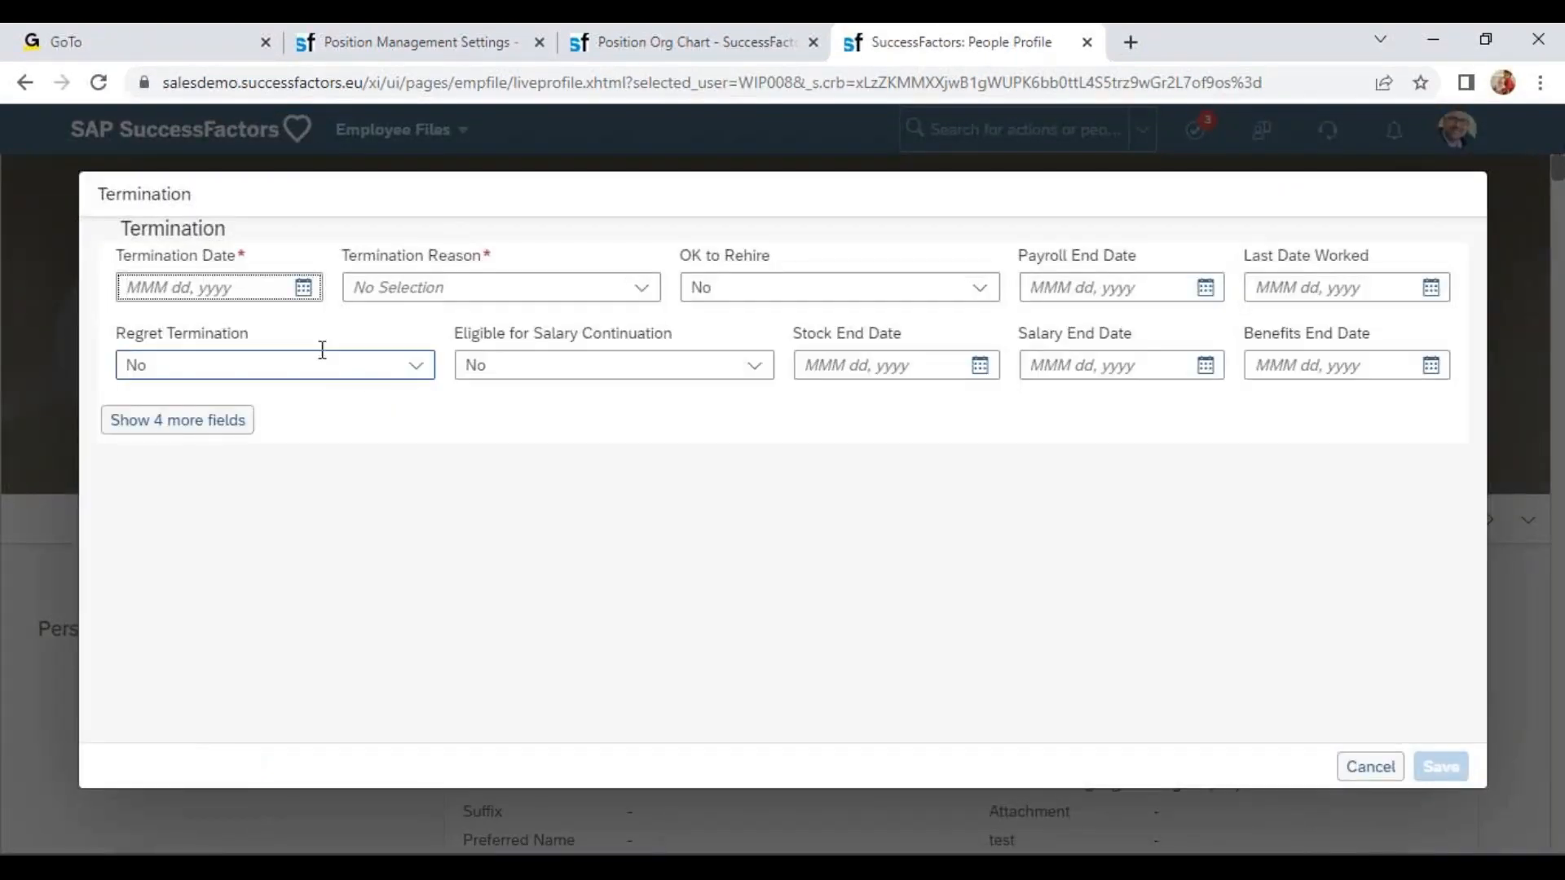
pyautogui.click(303, 291)
pyautogui.click(216, 513)
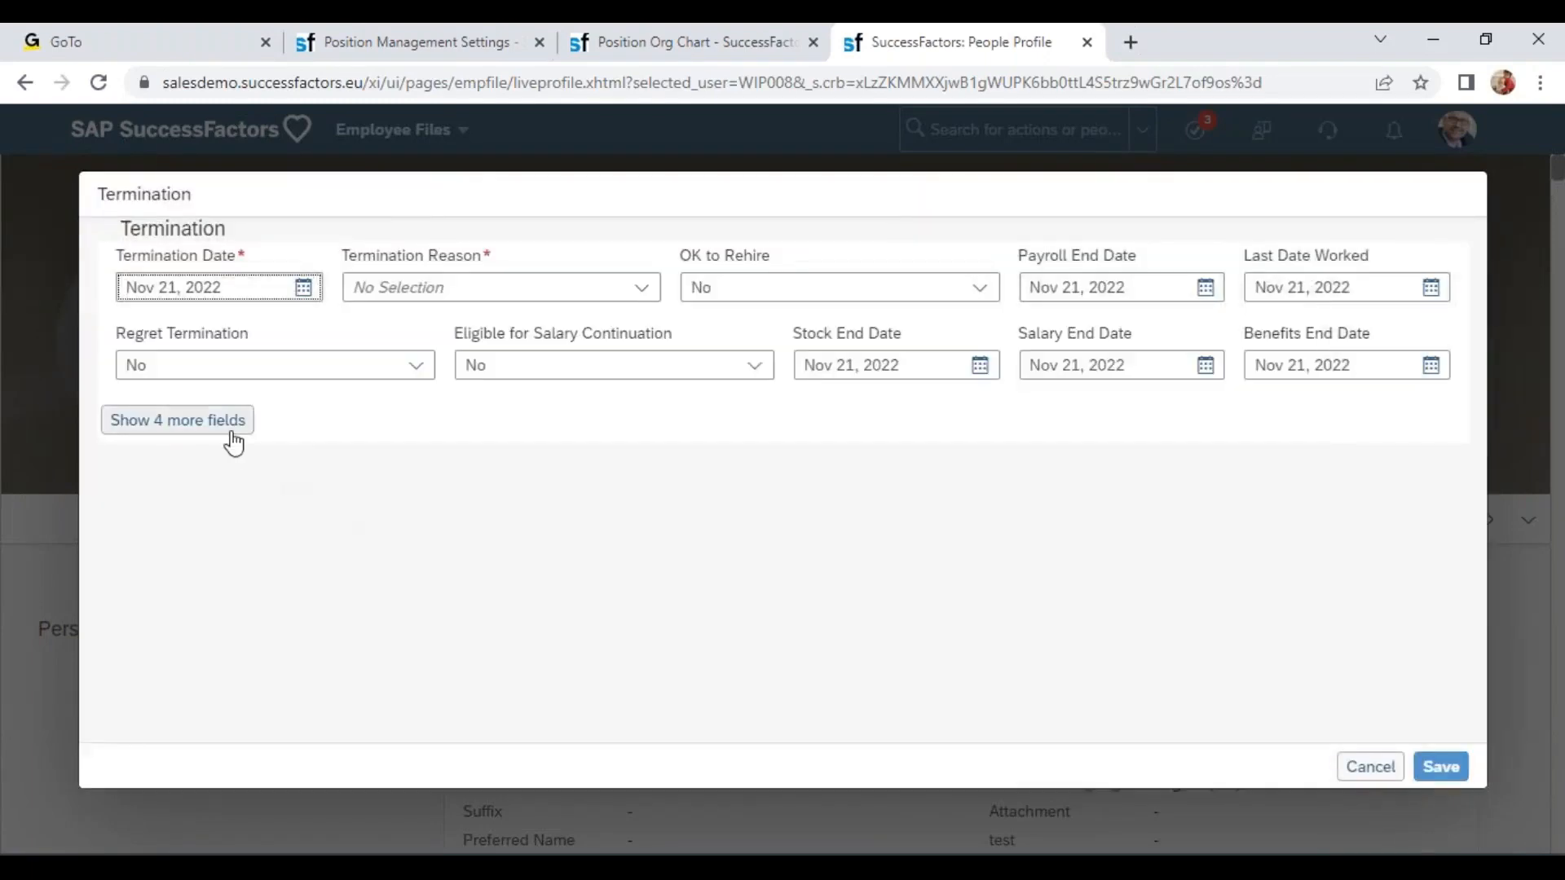
pyautogui.click(224, 426)
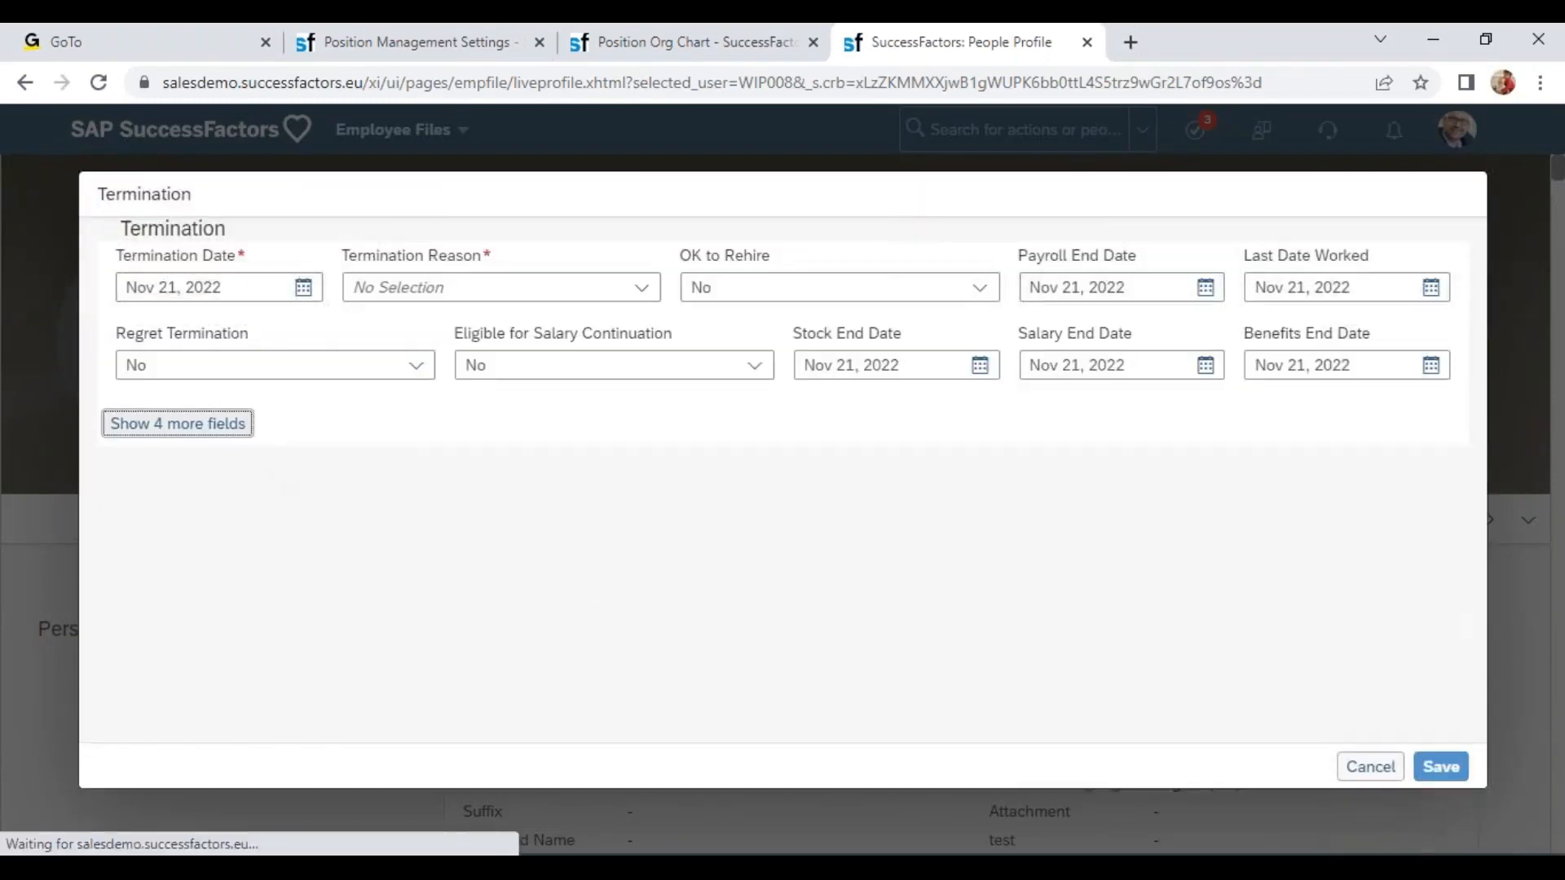
pyautogui.scroll(-5, 888, 612)
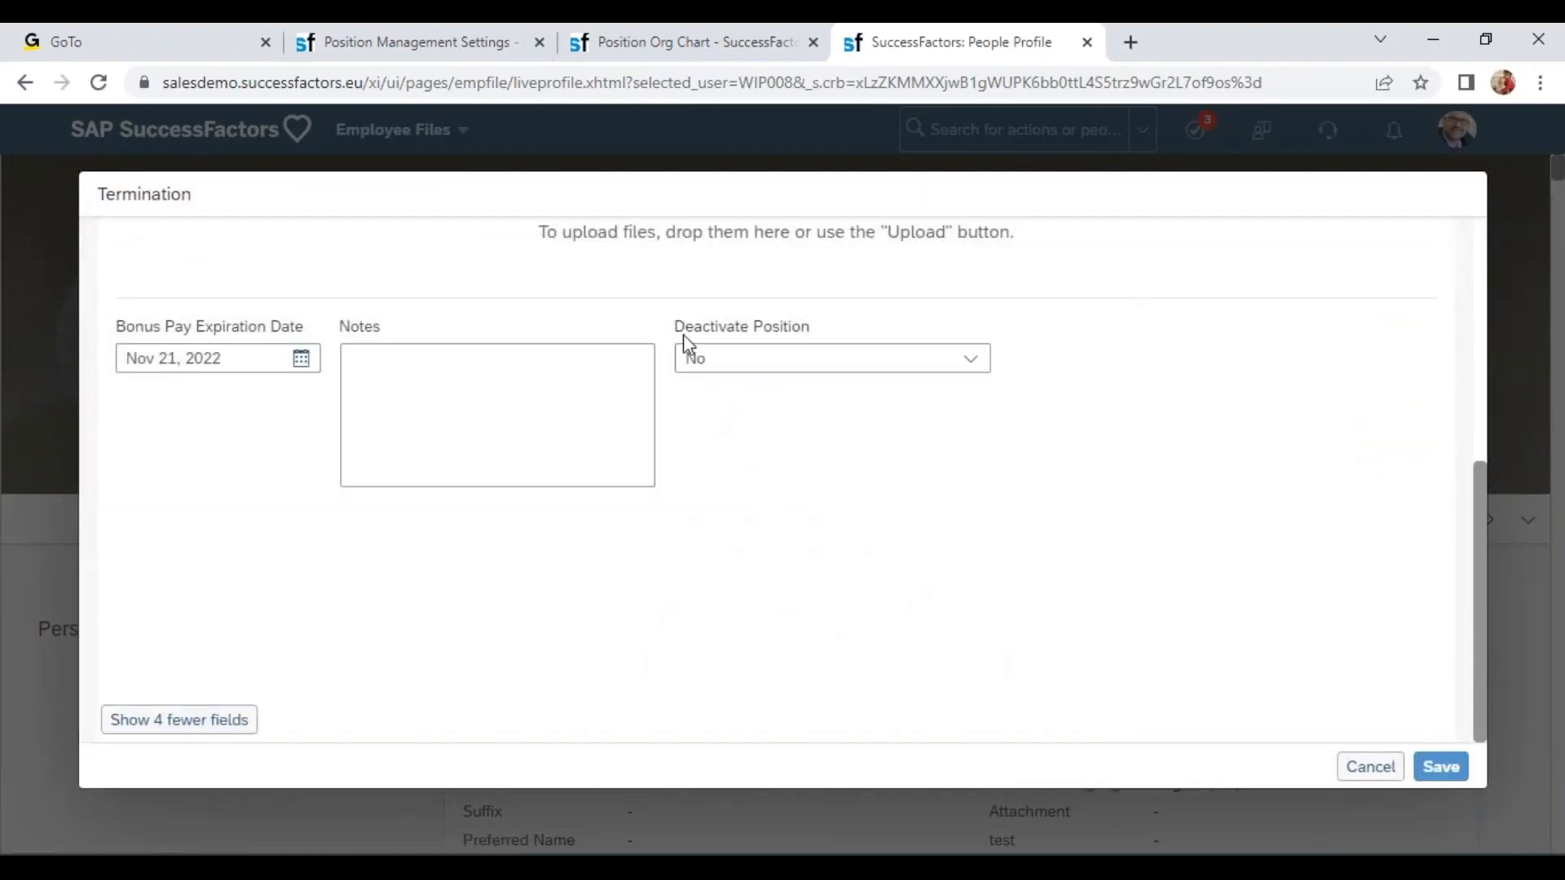
pyautogui.moveTo(673, 327); pyautogui.dragTo(830, 329)
pyautogui.click(972, 359)
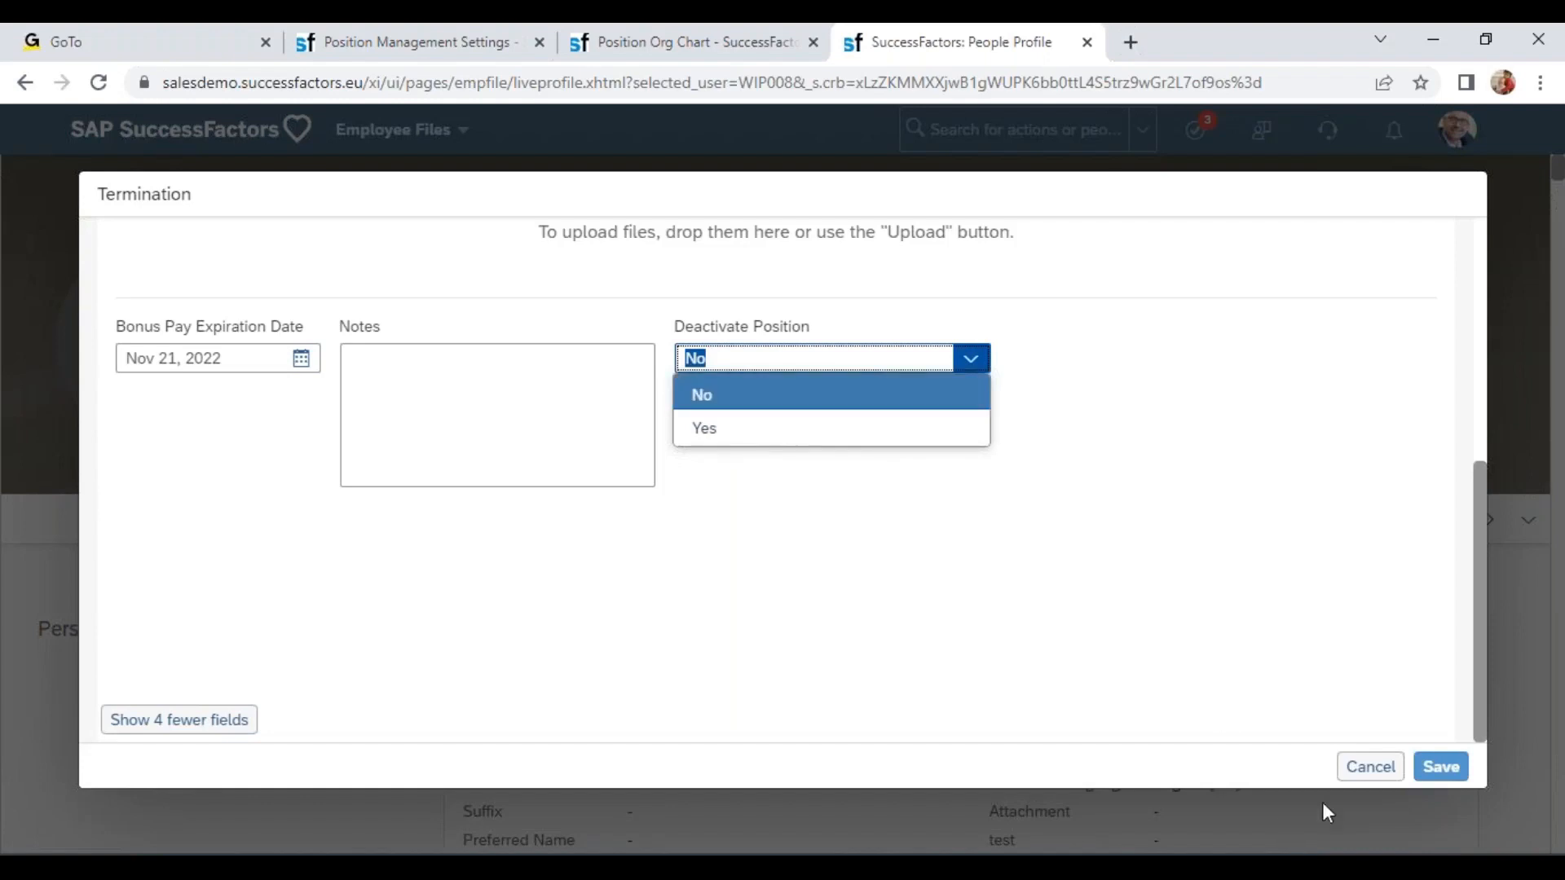
pyautogui.click(1372, 769)
pyautogui.click(846, 540)
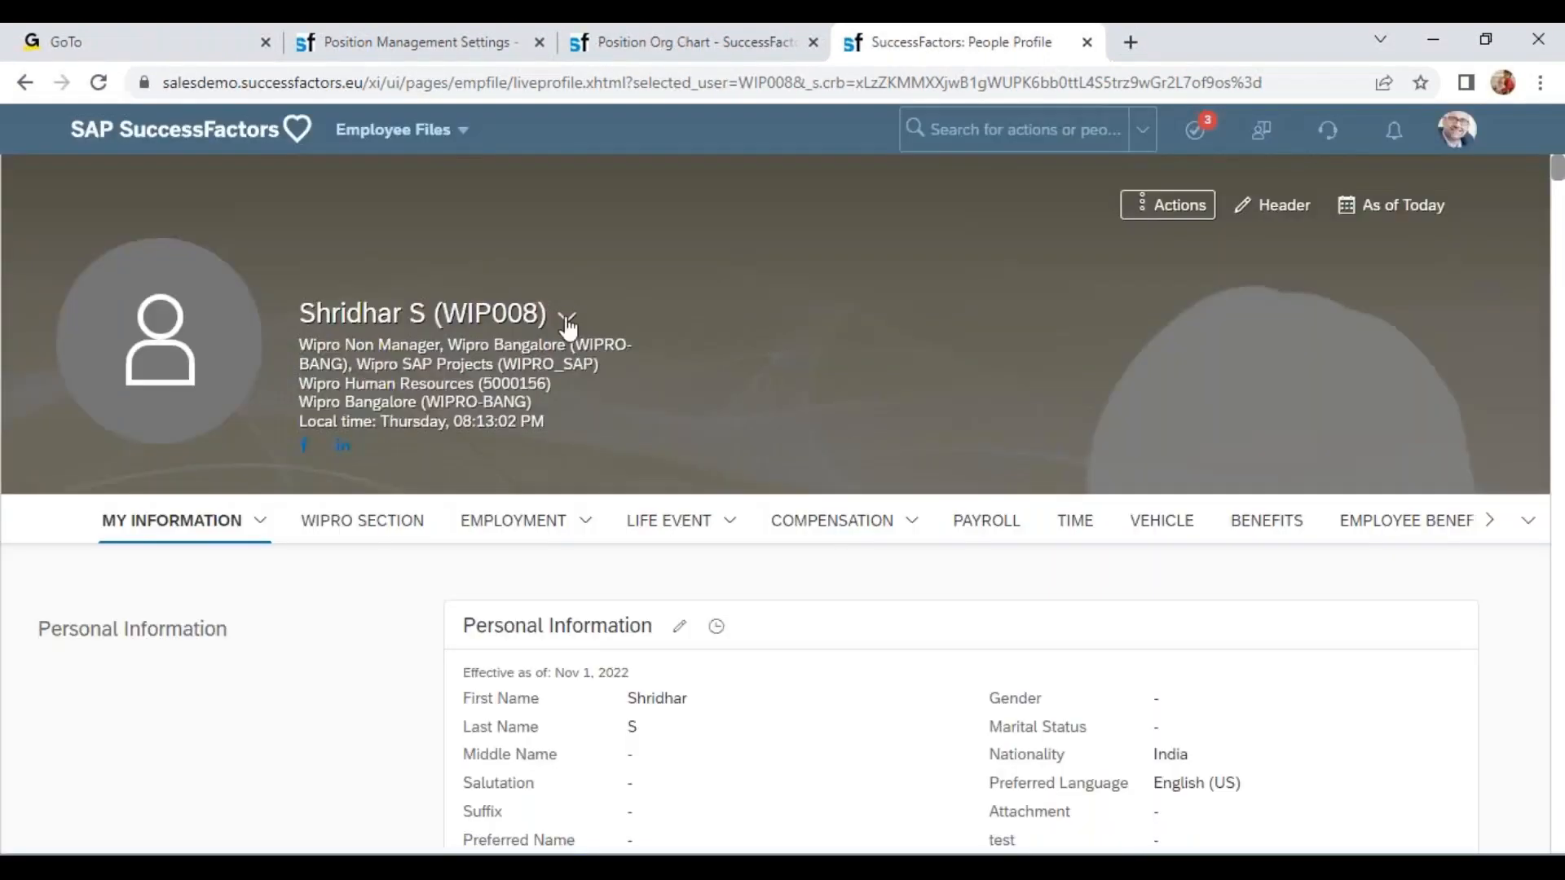
# Open the manager Wipro CEO's profile and start a termination to inspect its Deactivate Position option, then cancel.
pyautogui.click(567, 318)
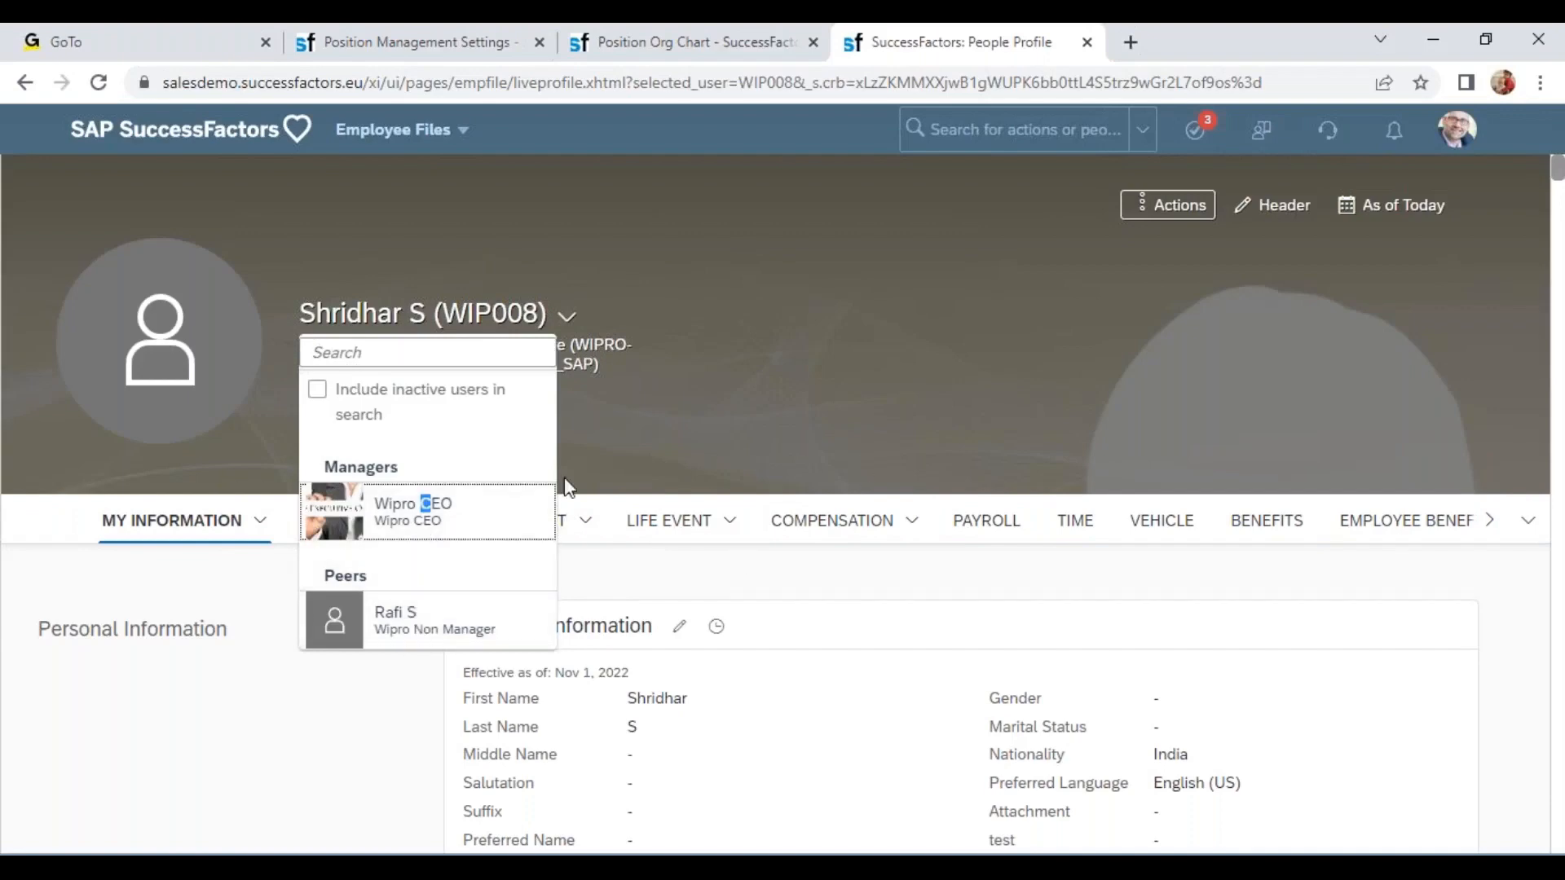
pyautogui.click(498, 508)
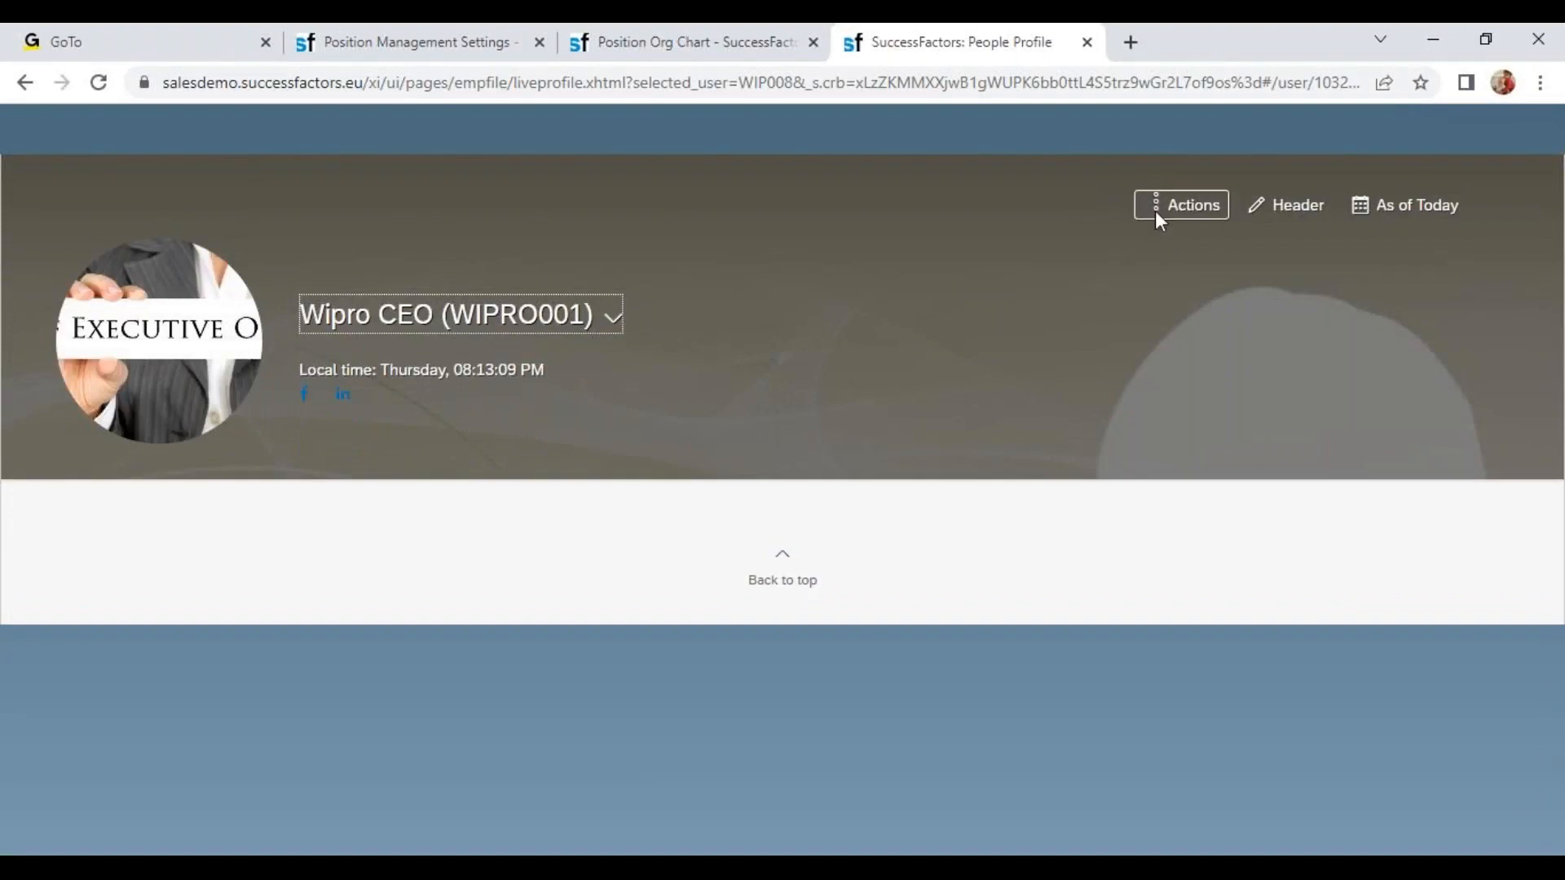
pyautogui.click(1157, 210)
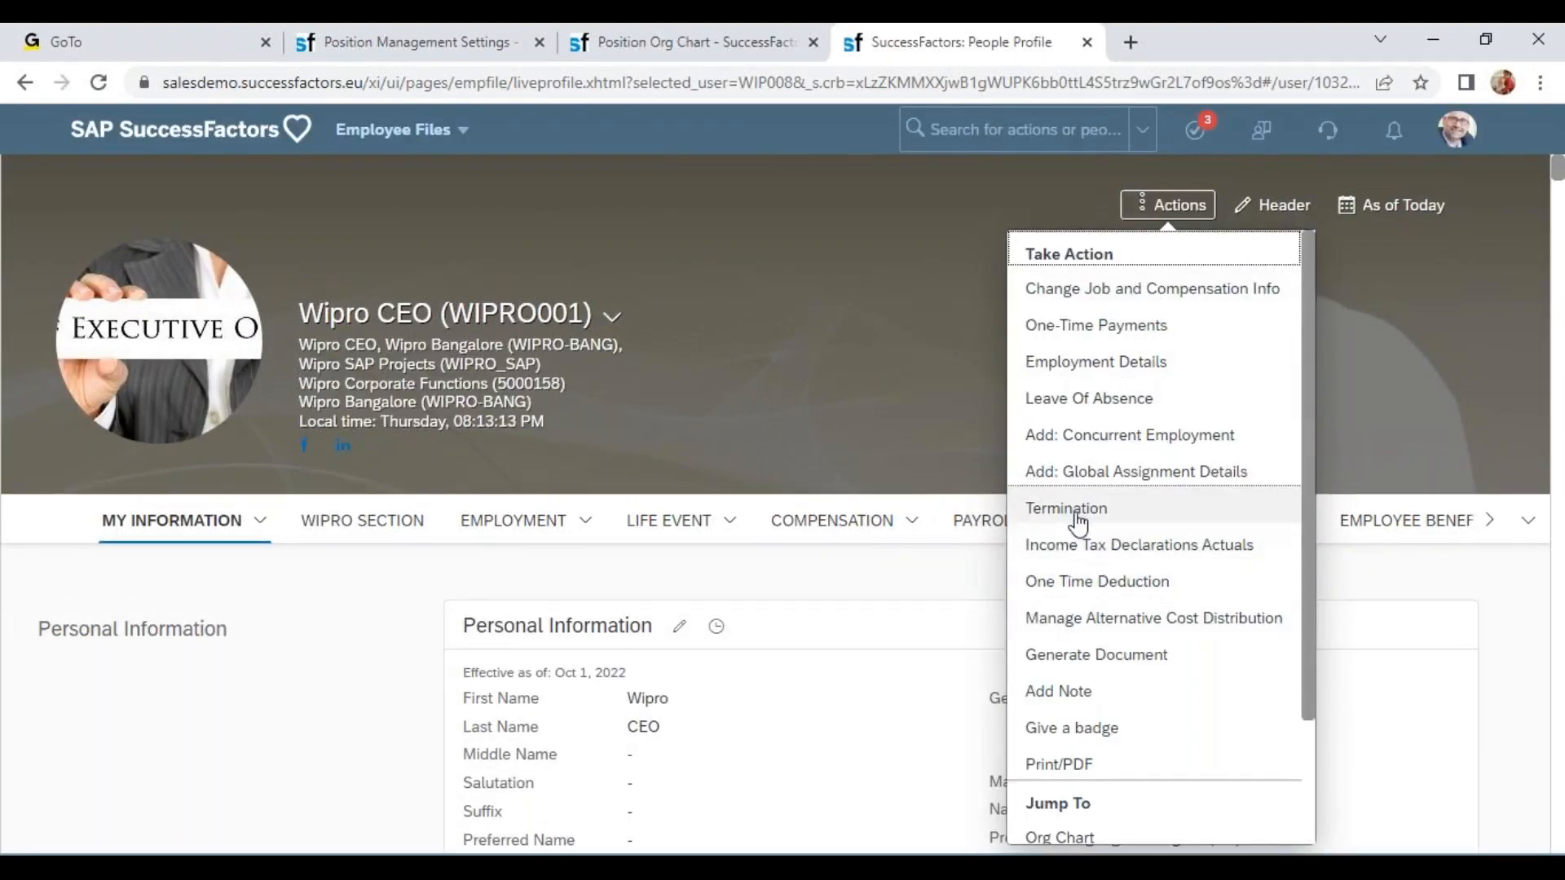
pyautogui.click(1126, 509)
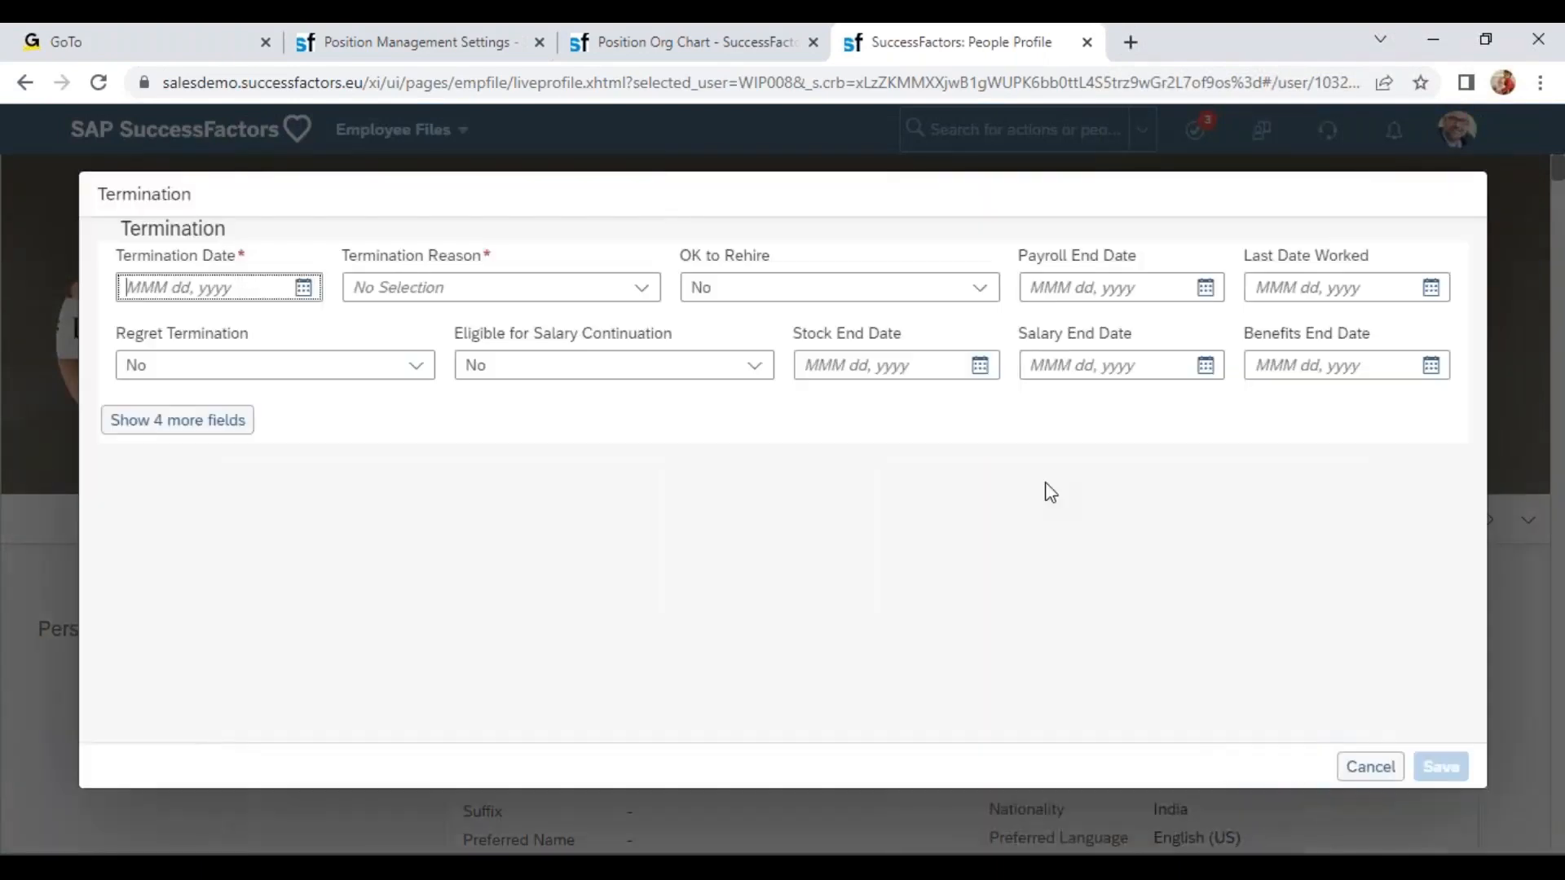
pyautogui.click(185, 419)
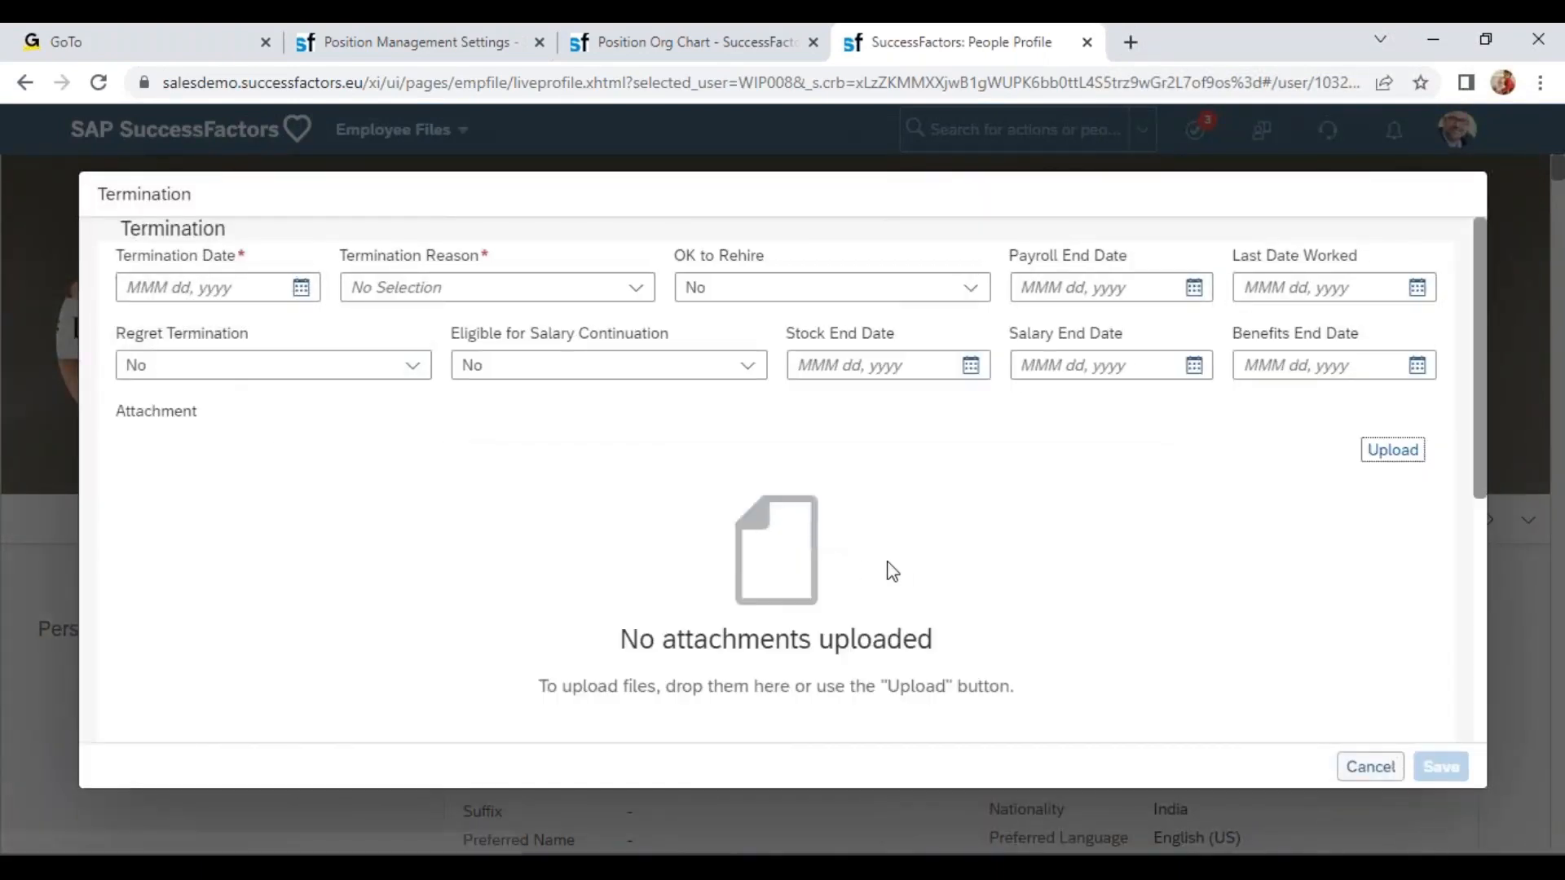
pyautogui.scroll(-5, 884, 570)
pyautogui.click(687, 365)
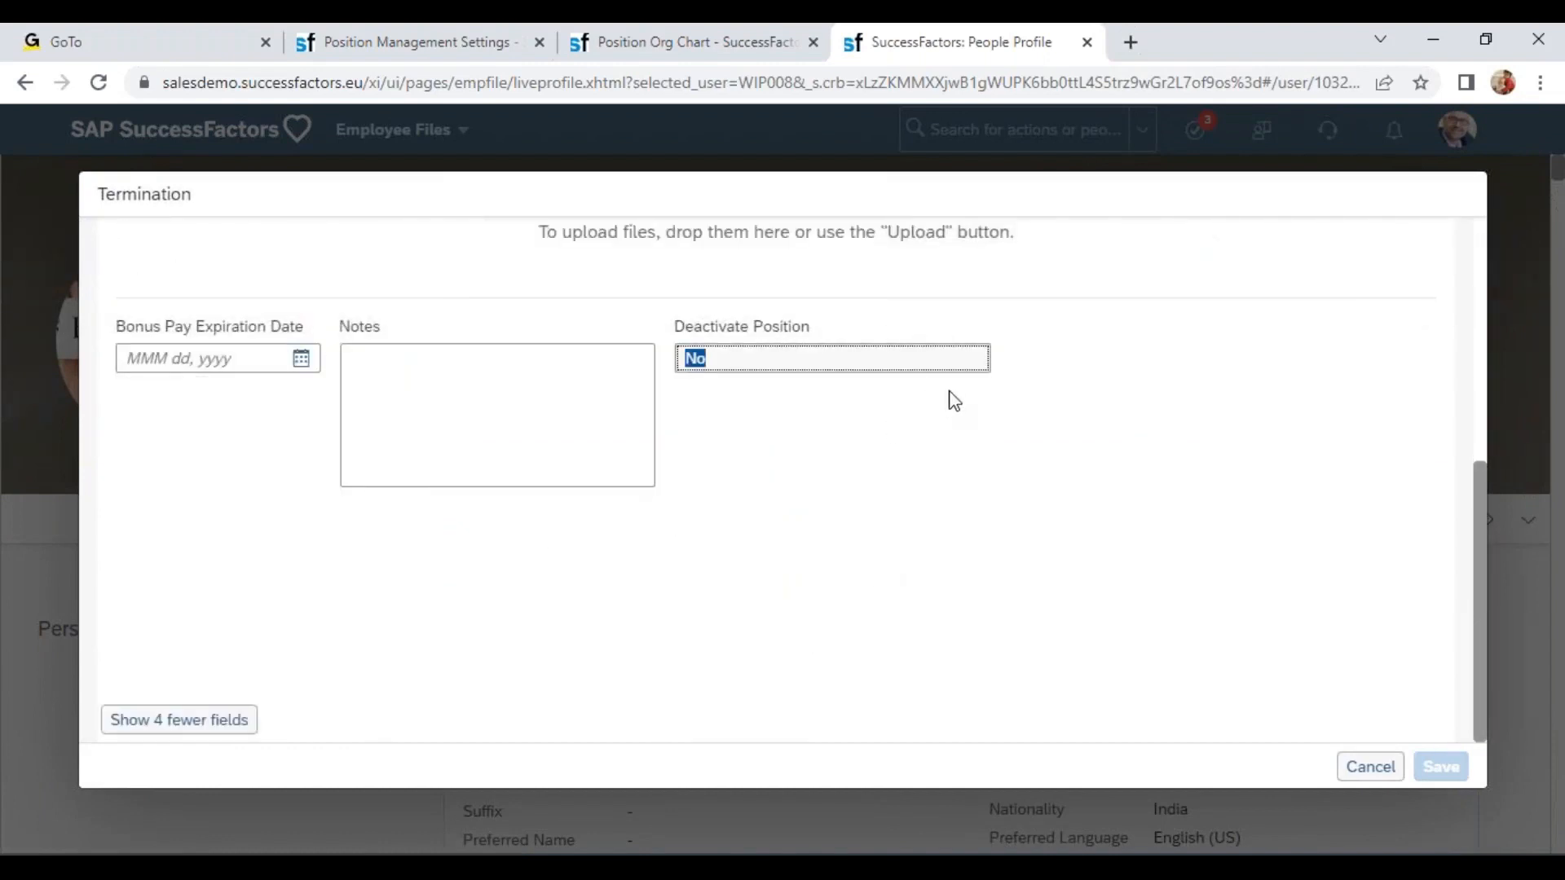
pyautogui.scroll(5, 922, 391)
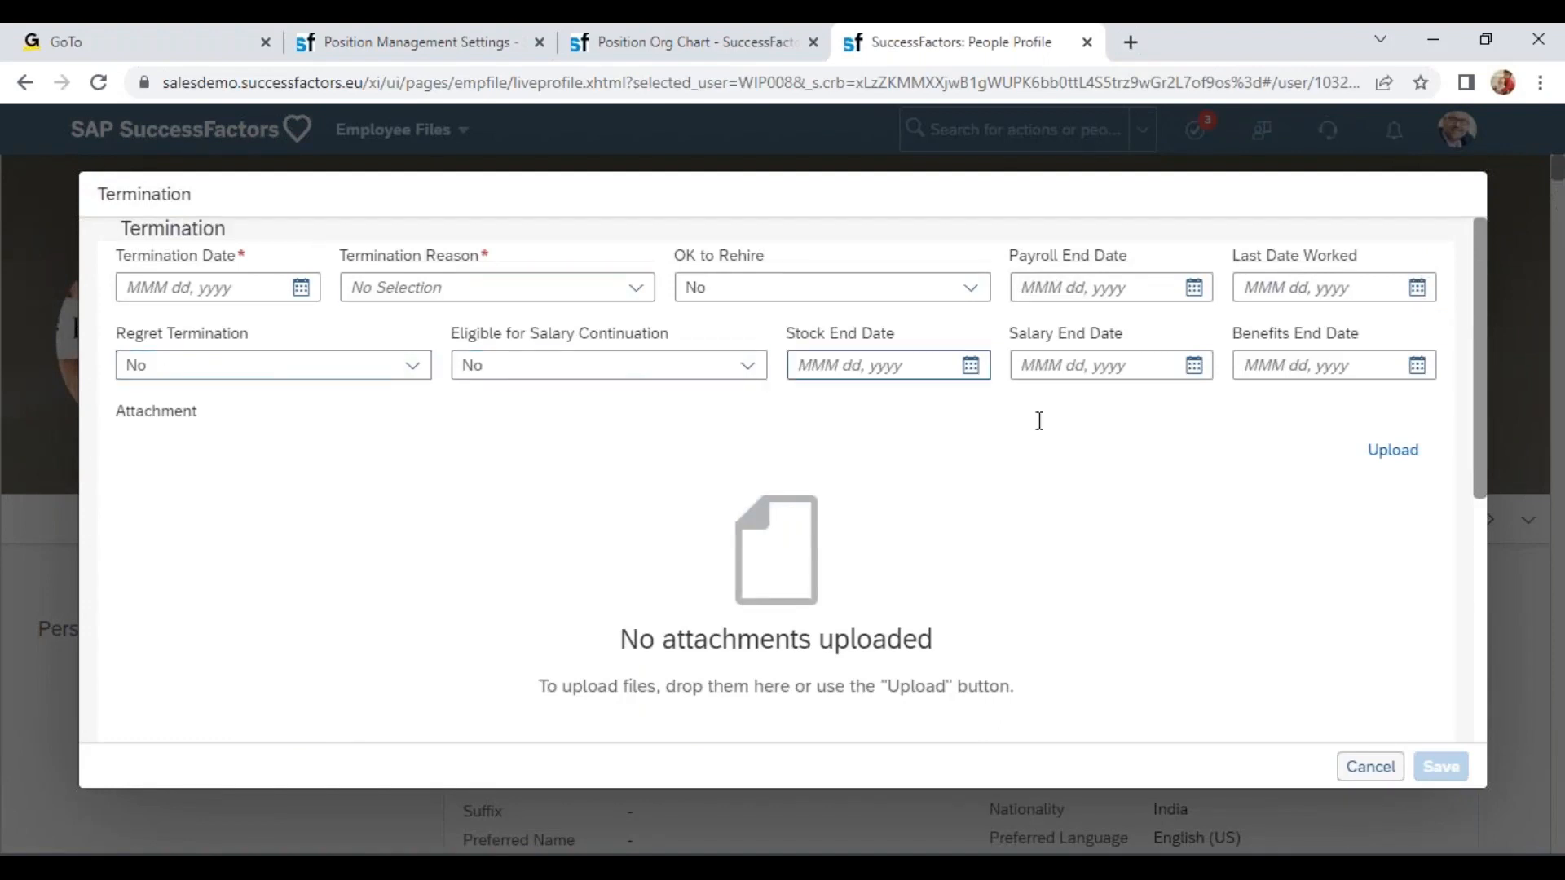
pyautogui.click(1370, 766)
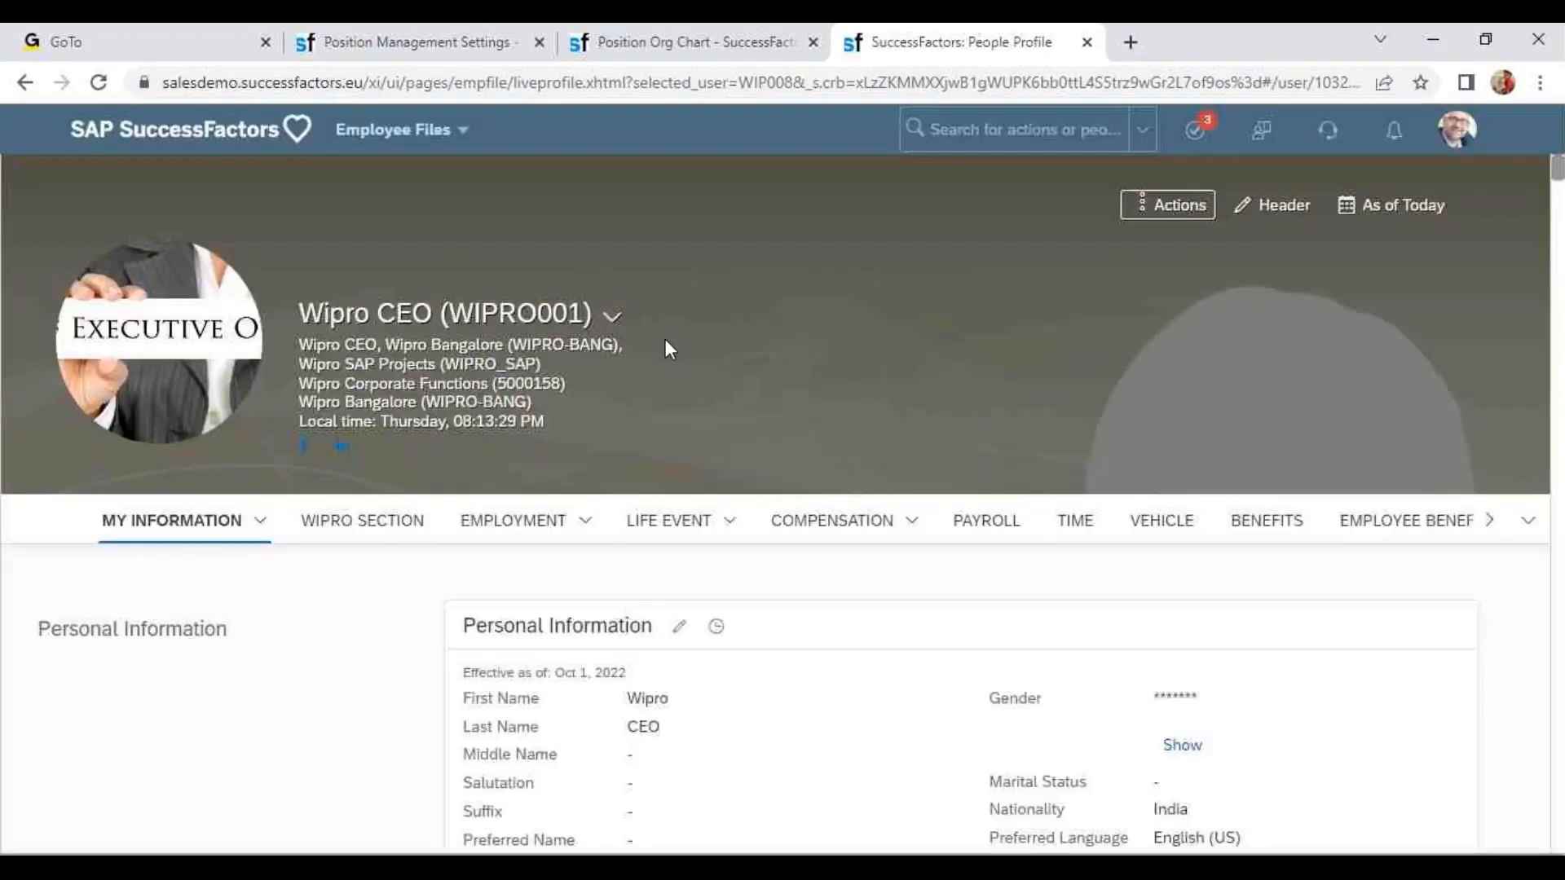
# Review the Right to Return, Transition Period, Integration and Import tabs of the Position Management Settings.
pyautogui.hotkey('ctrl', 'l')
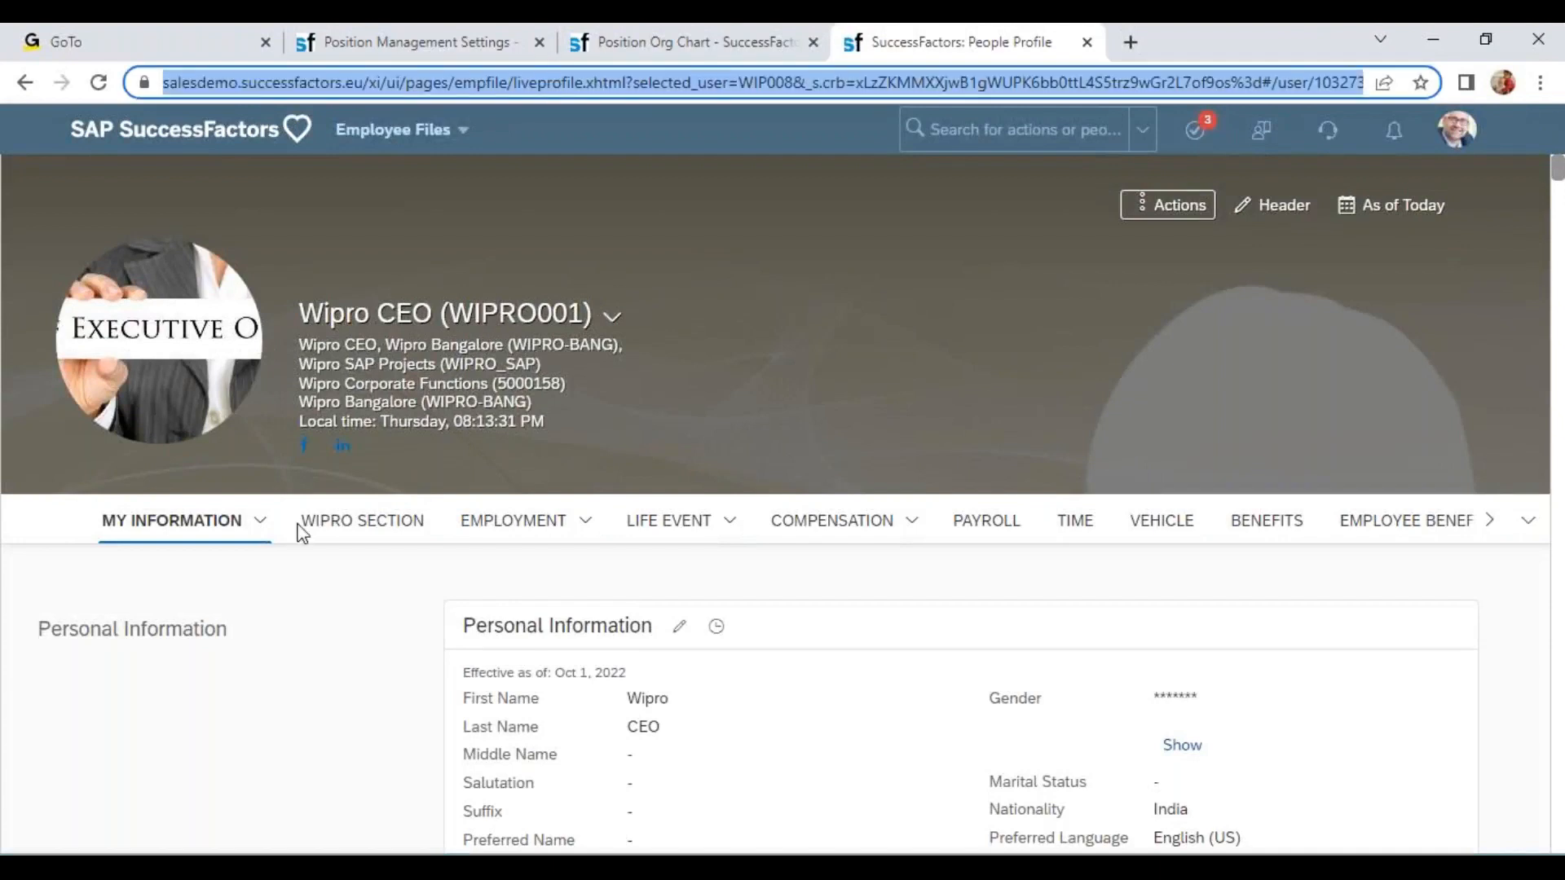
pyautogui.click(425, 45)
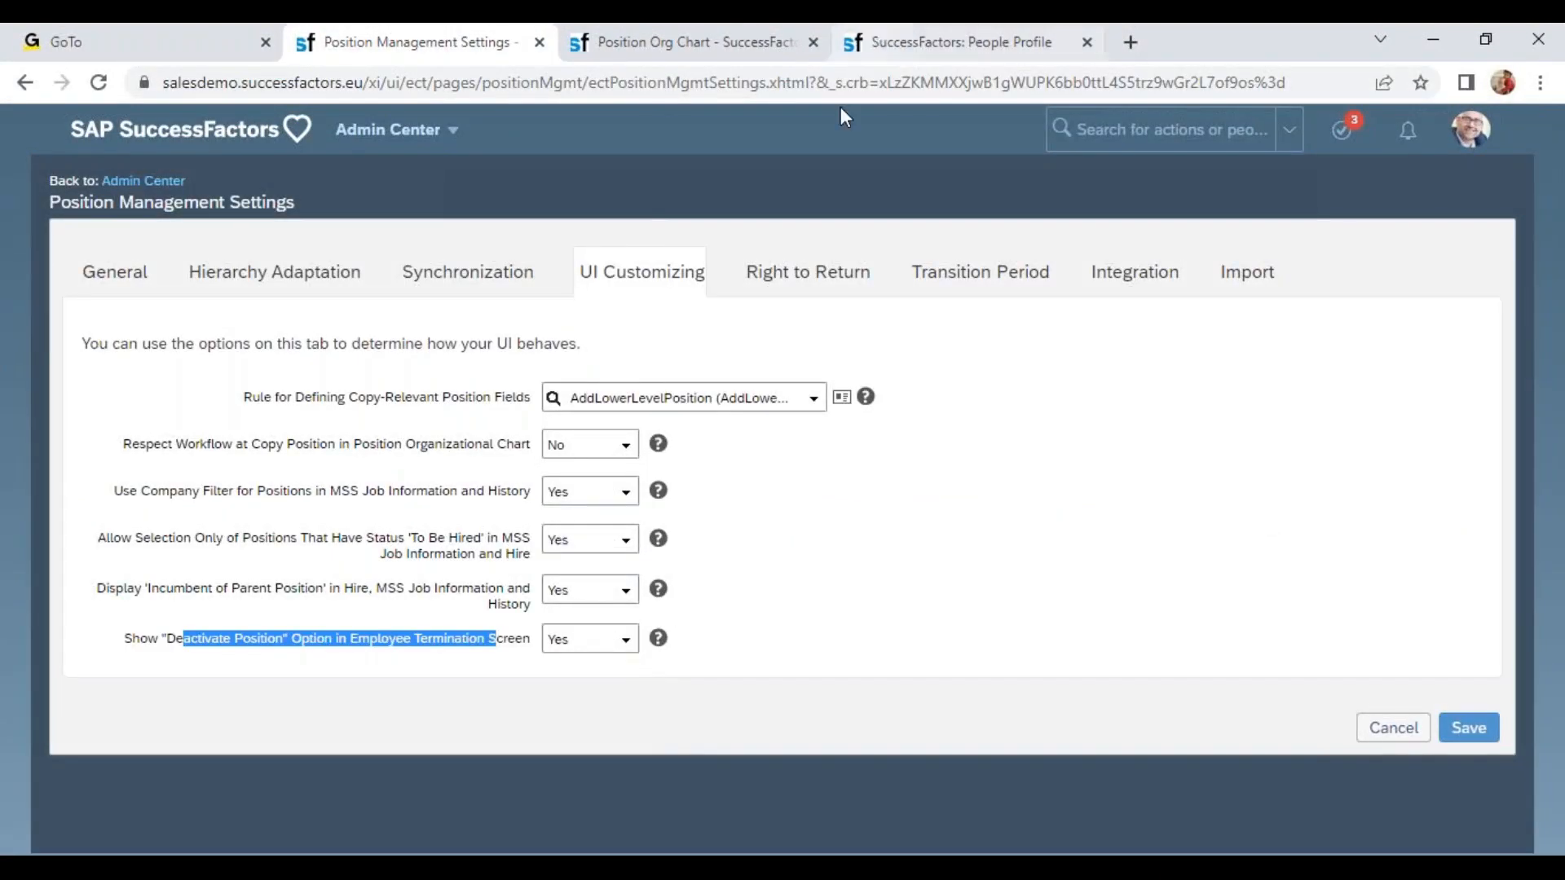
pyautogui.click(819, 287)
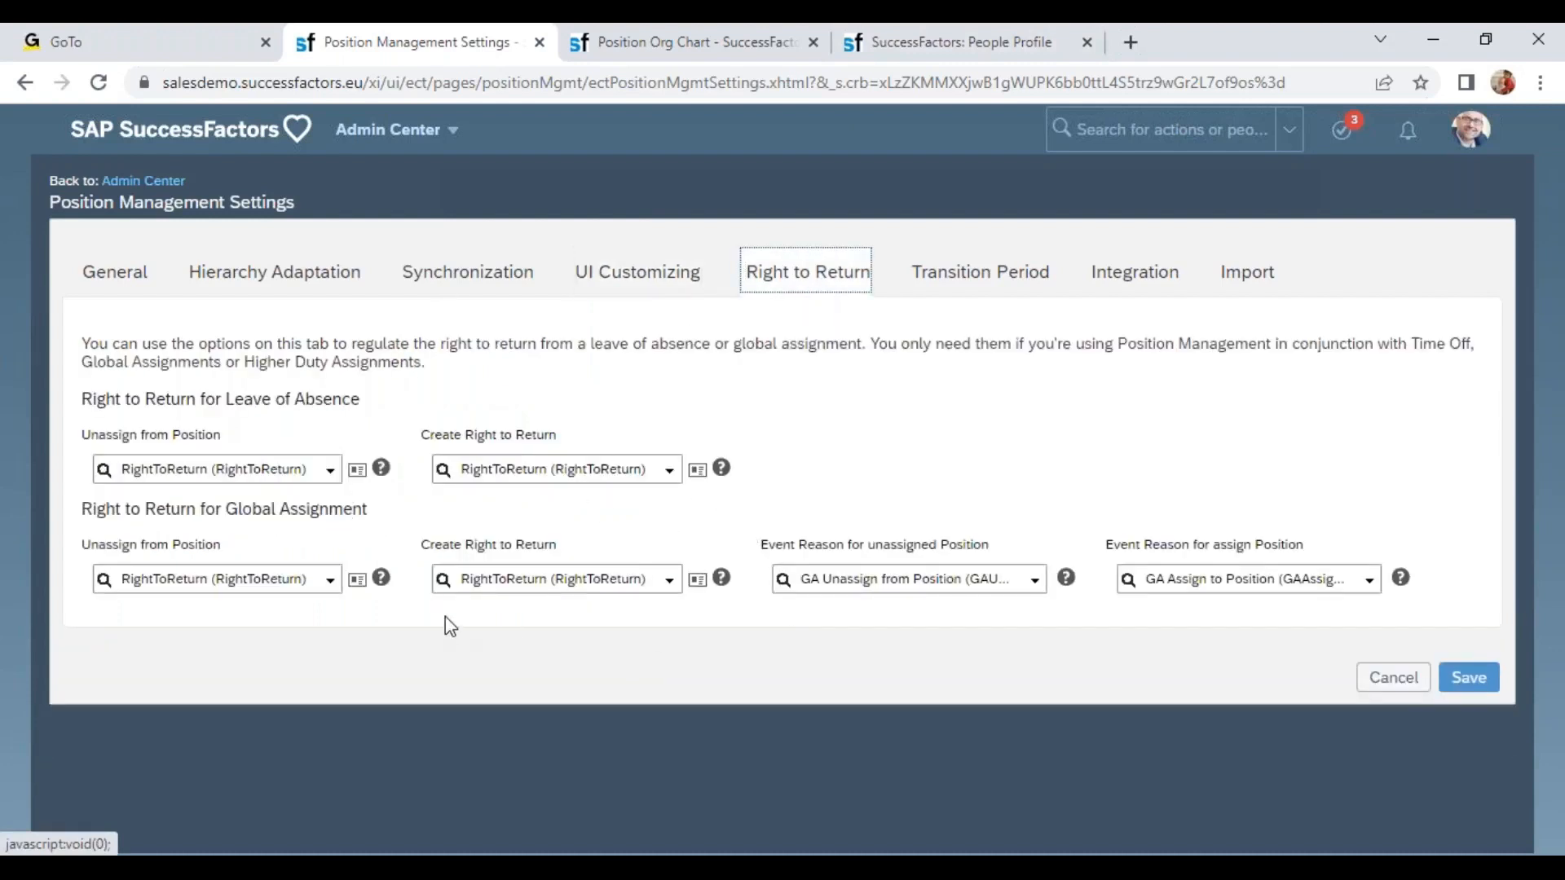
pyautogui.click(986, 273)
pyautogui.click(1140, 287)
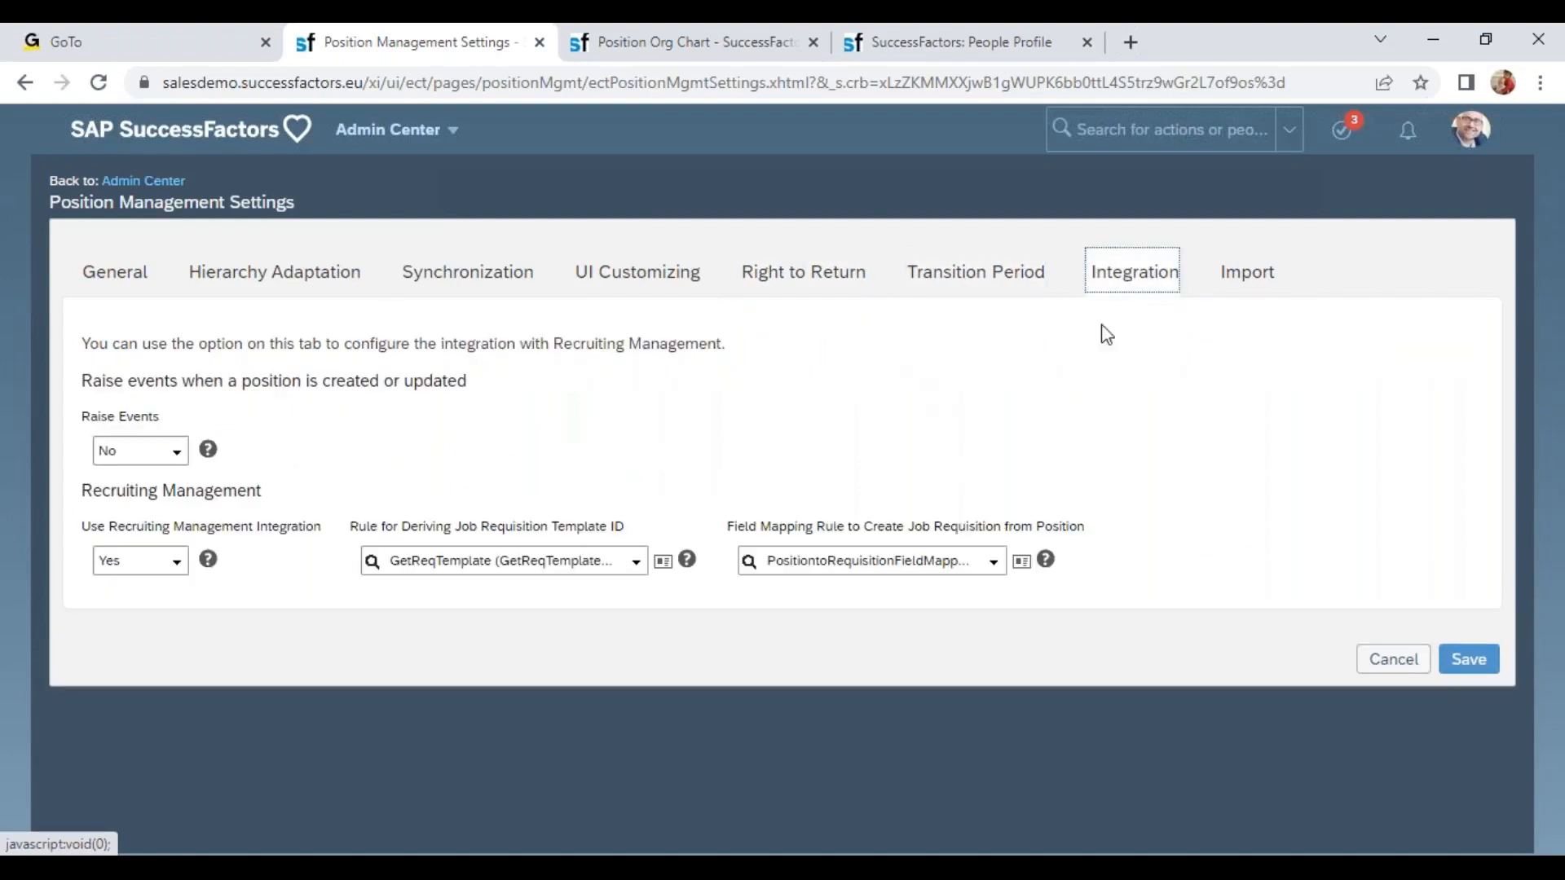
pyautogui.moveTo(70, 500); pyautogui.dragTo(286, 534)
pyautogui.click(1229, 283)
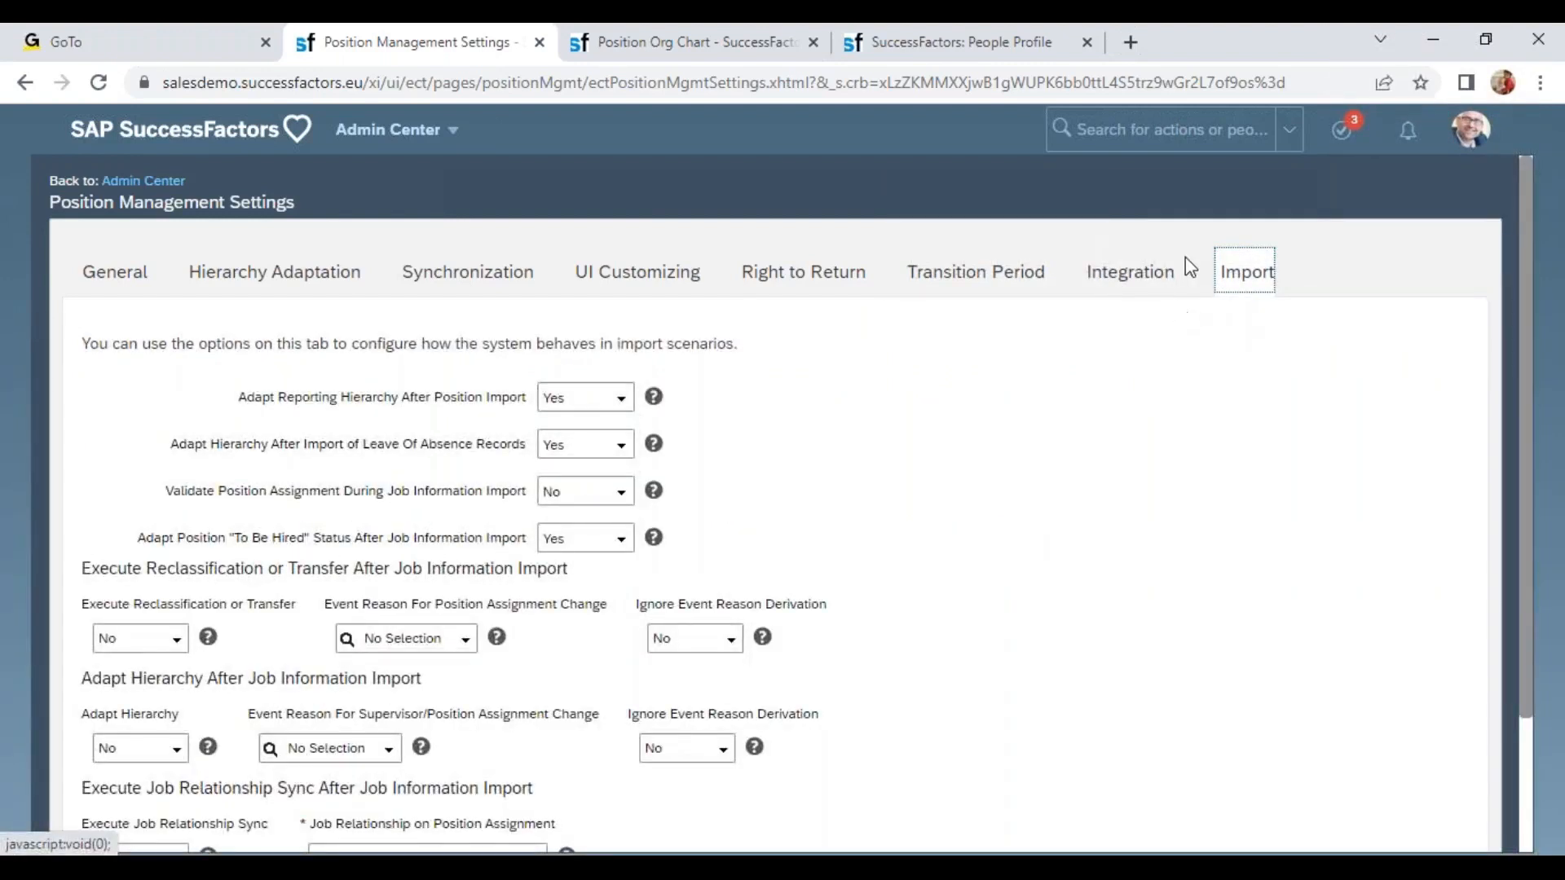
pyautogui.scroll(-2, 898, 559)
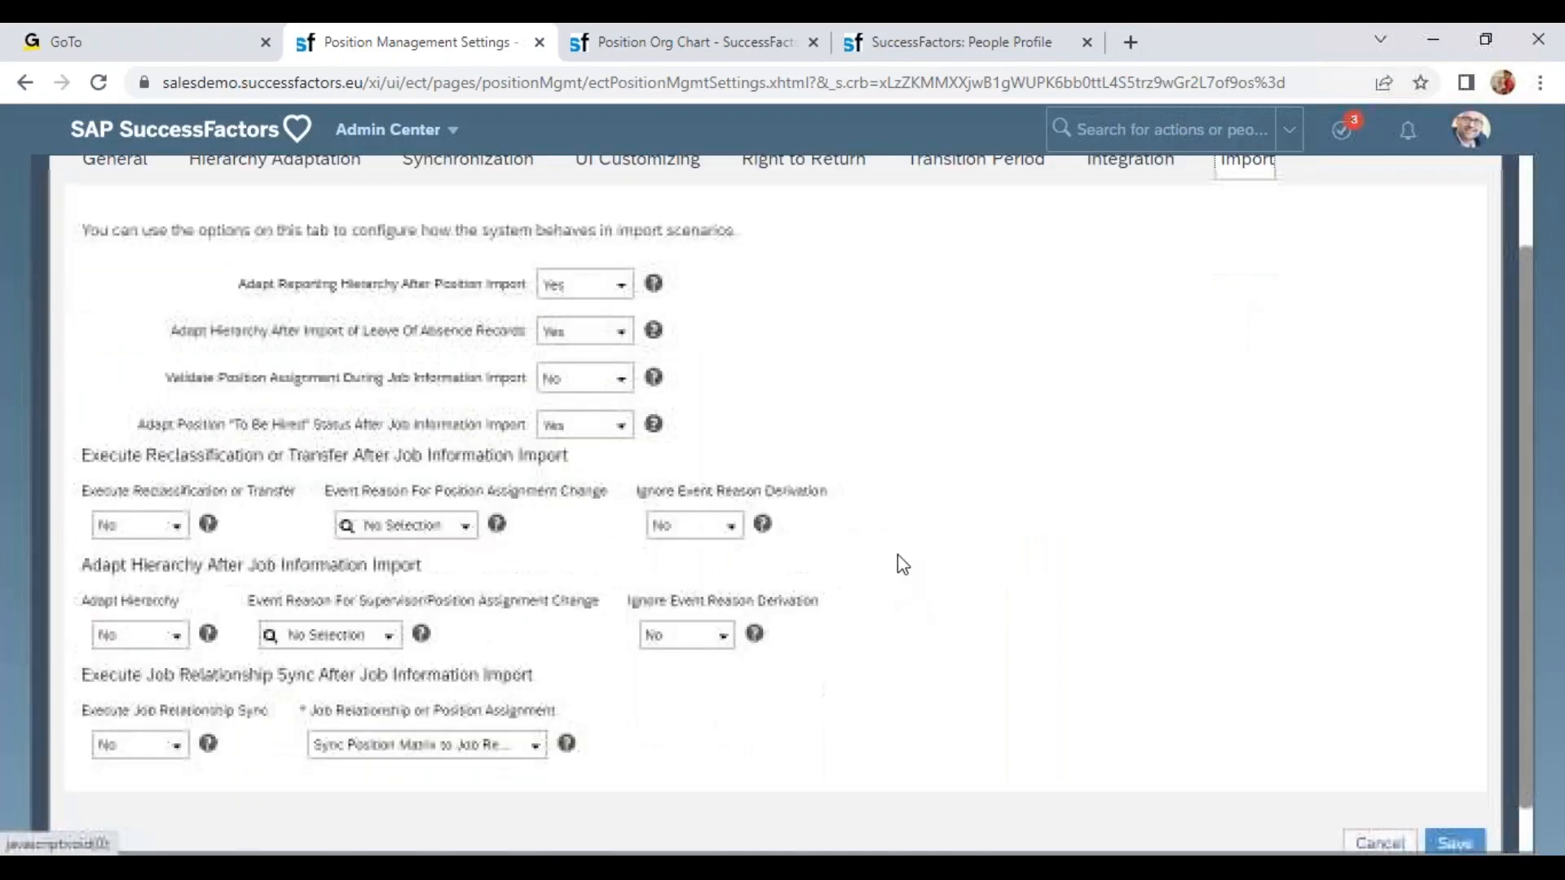
pyautogui.scroll(2, 1098, 475)
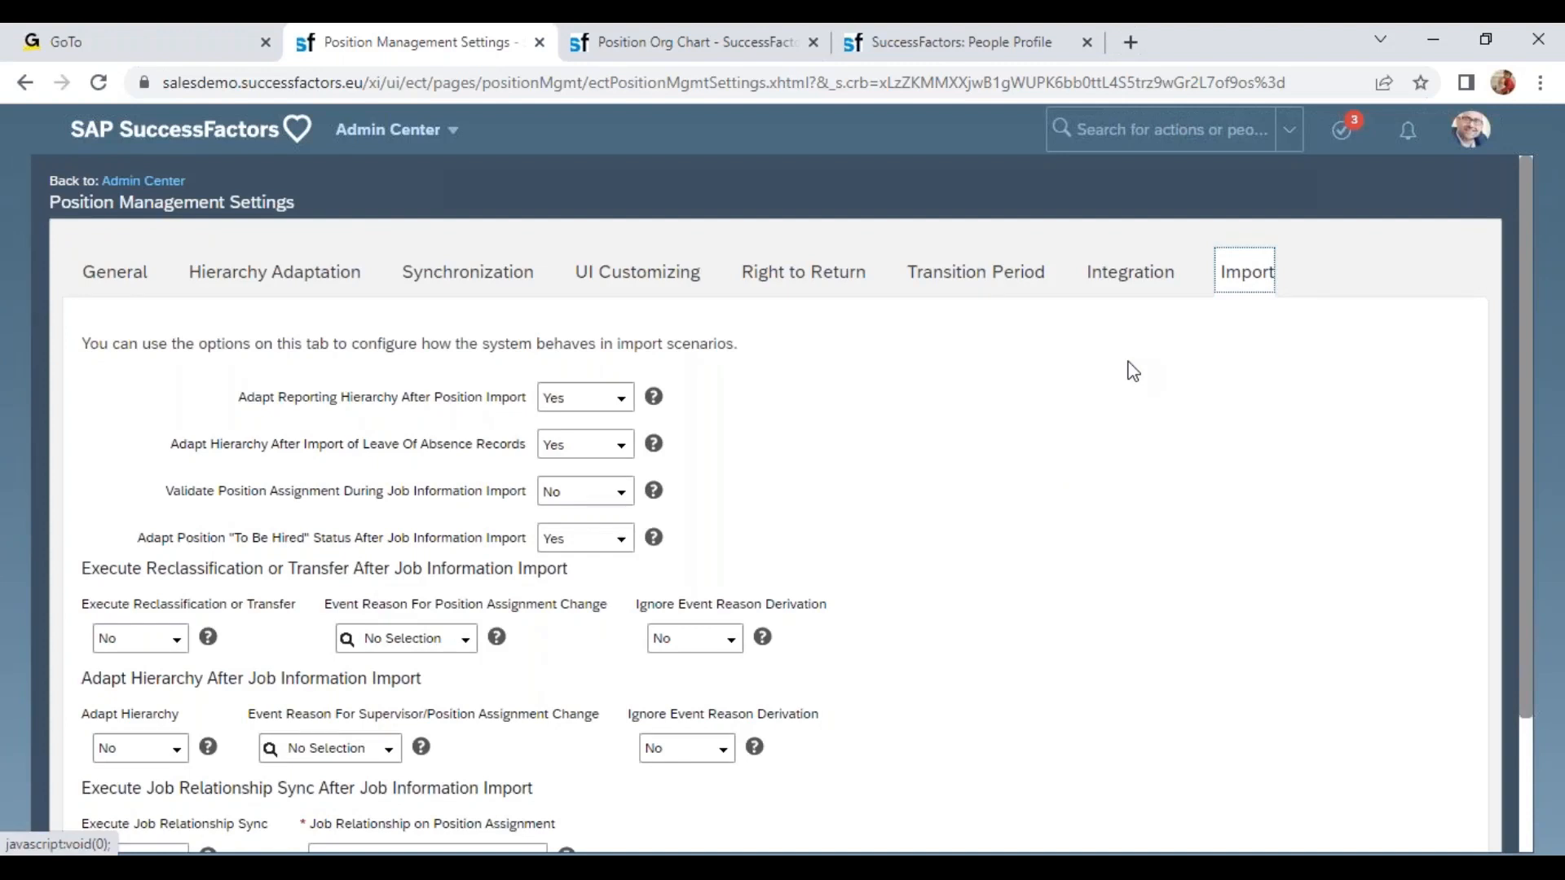
pyautogui.click(811, 282)
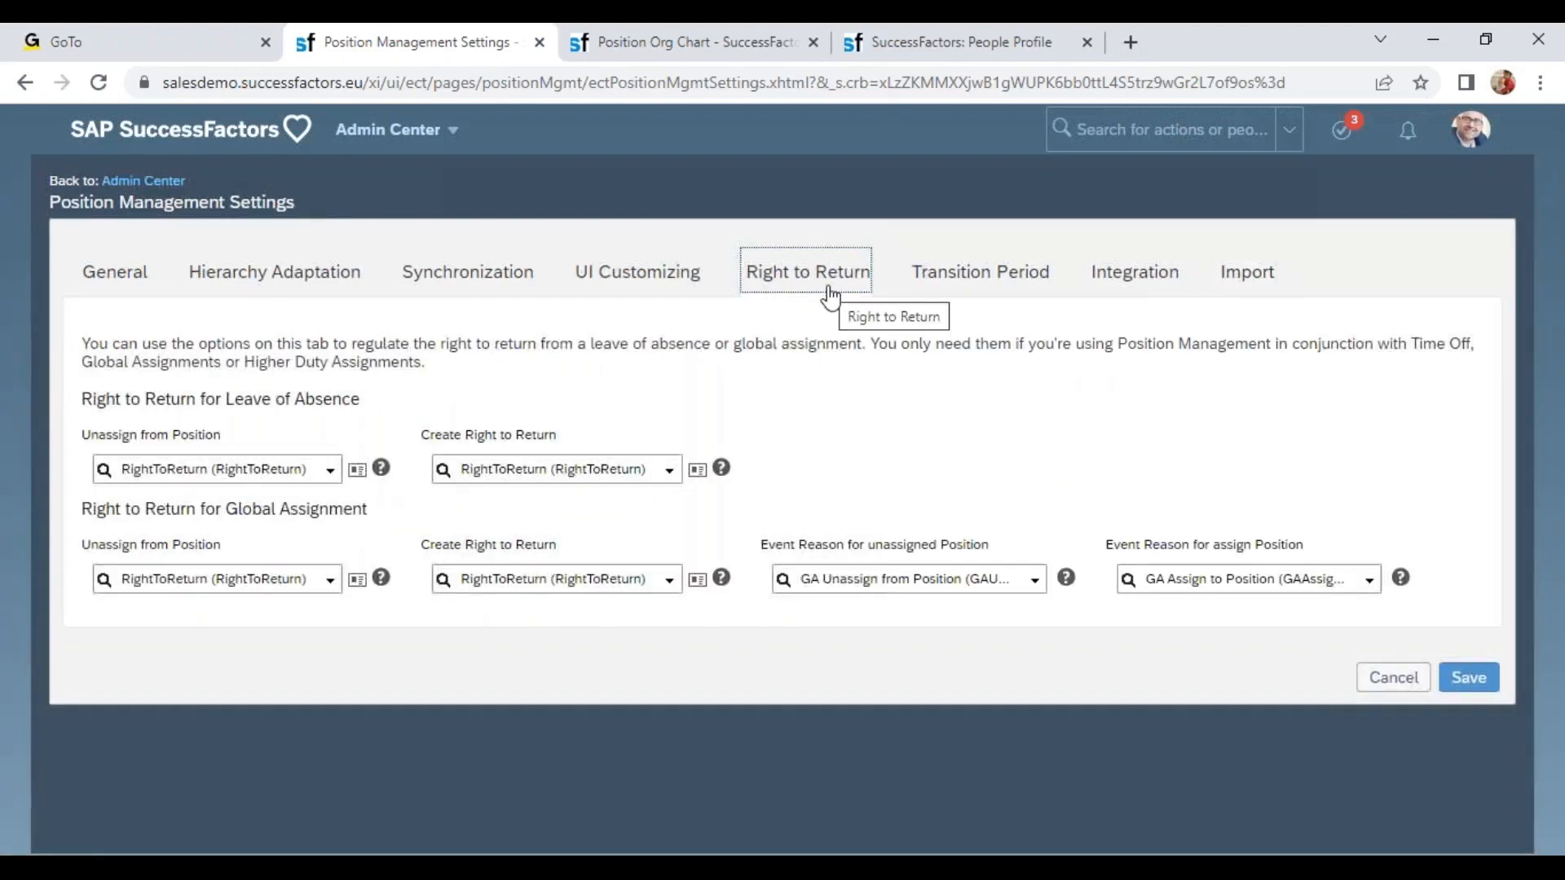
pyautogui.moveTo(197, 509); pyautogui.dragTo(364, 510)
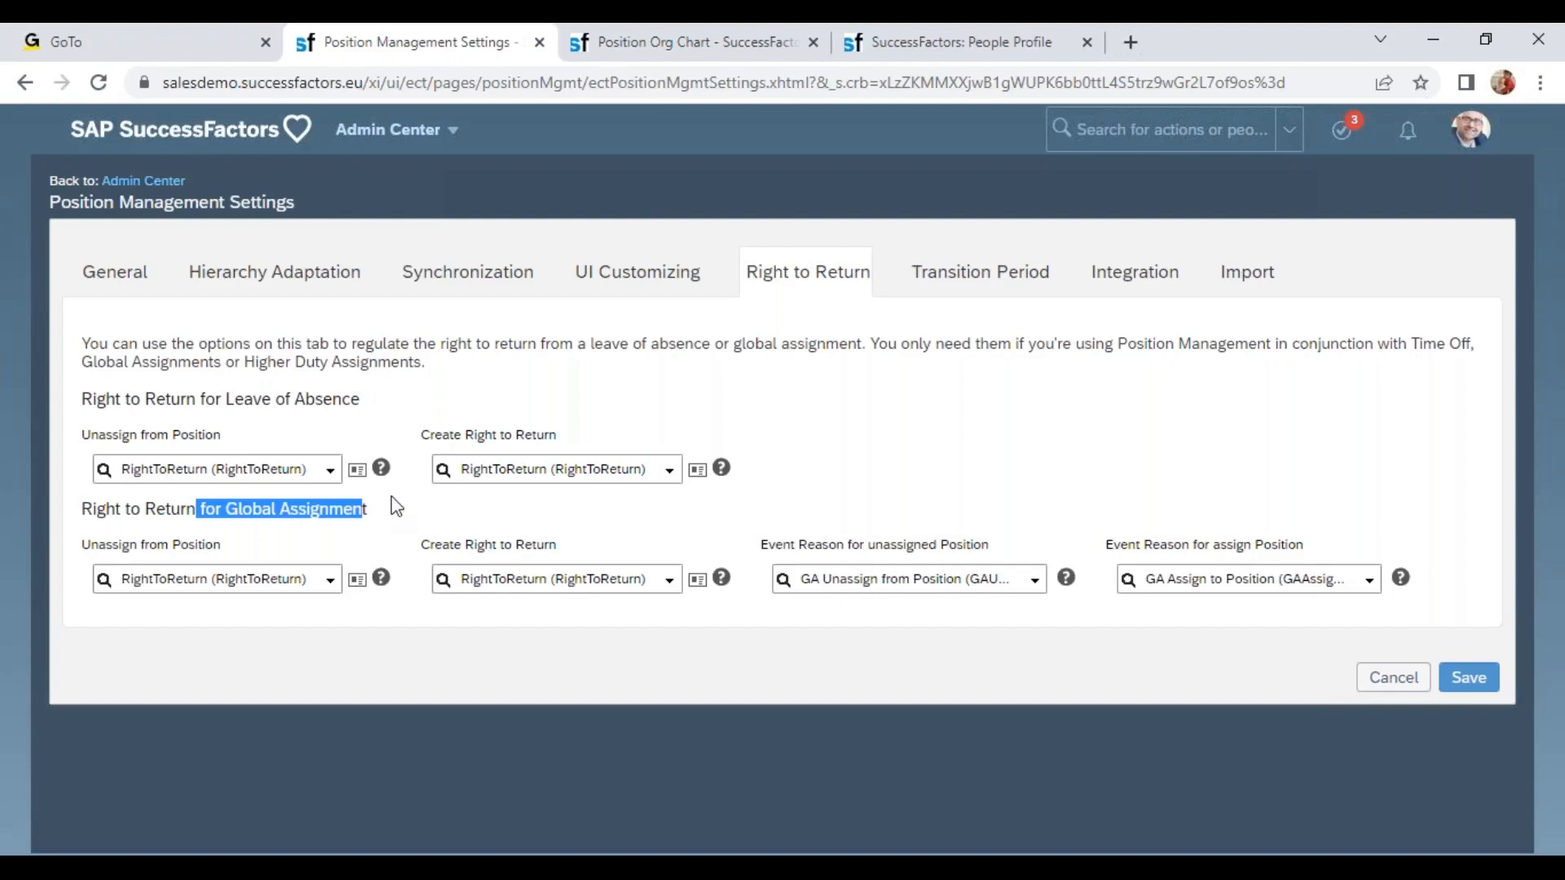
pyautogui.moveTo(119, 545); pyautogui.dragTo(178, 554)
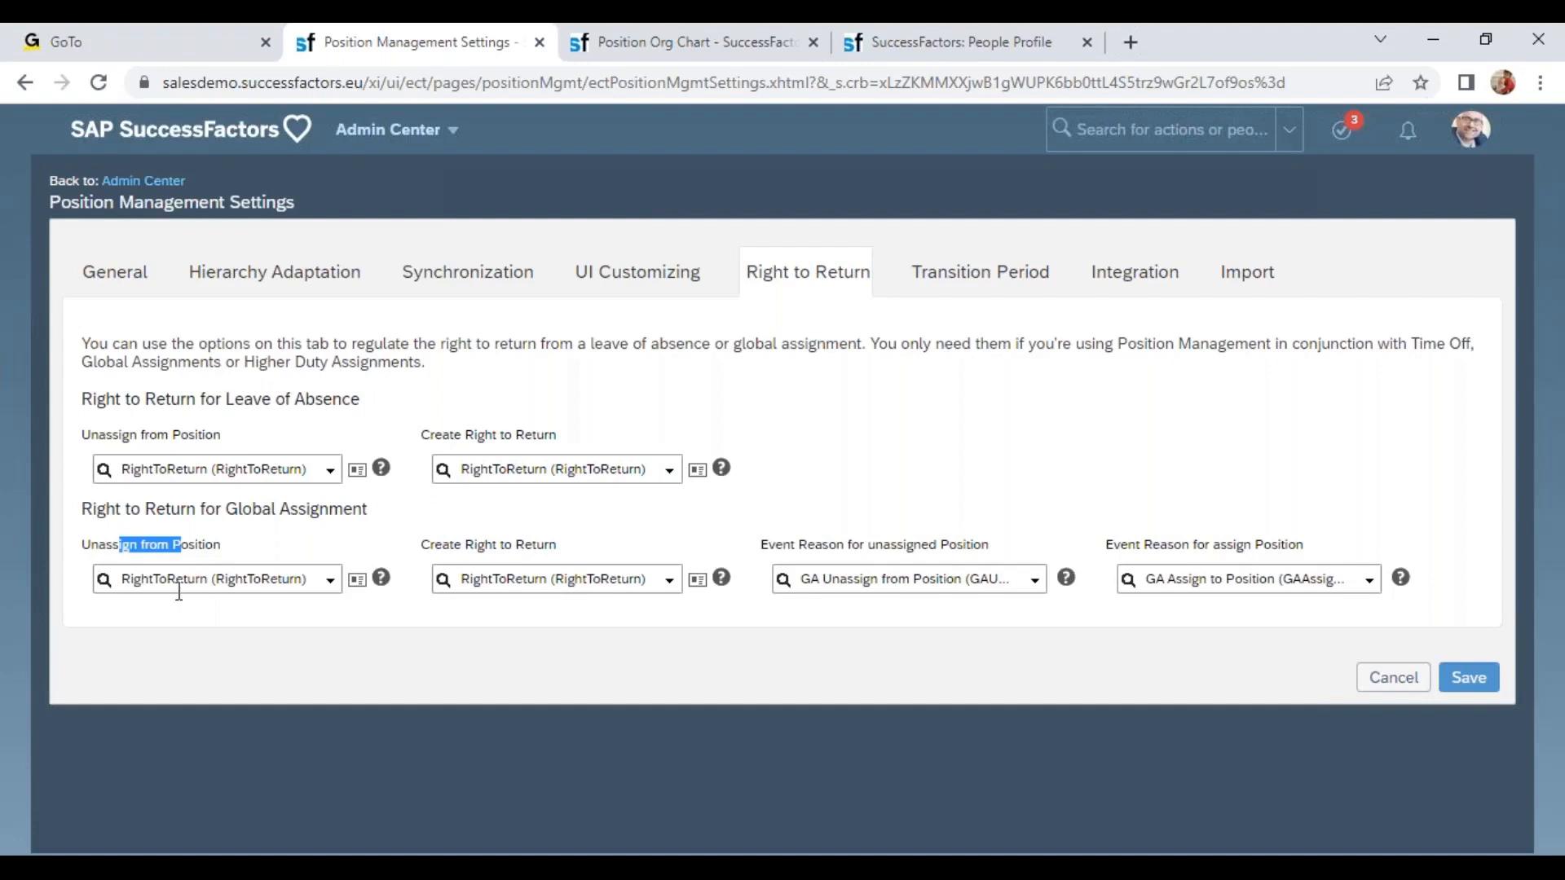
# Open the business rule behind the Global Assignment Unassign from Position setting to inspect it, then close it.
pyautogui.click(357, 581)
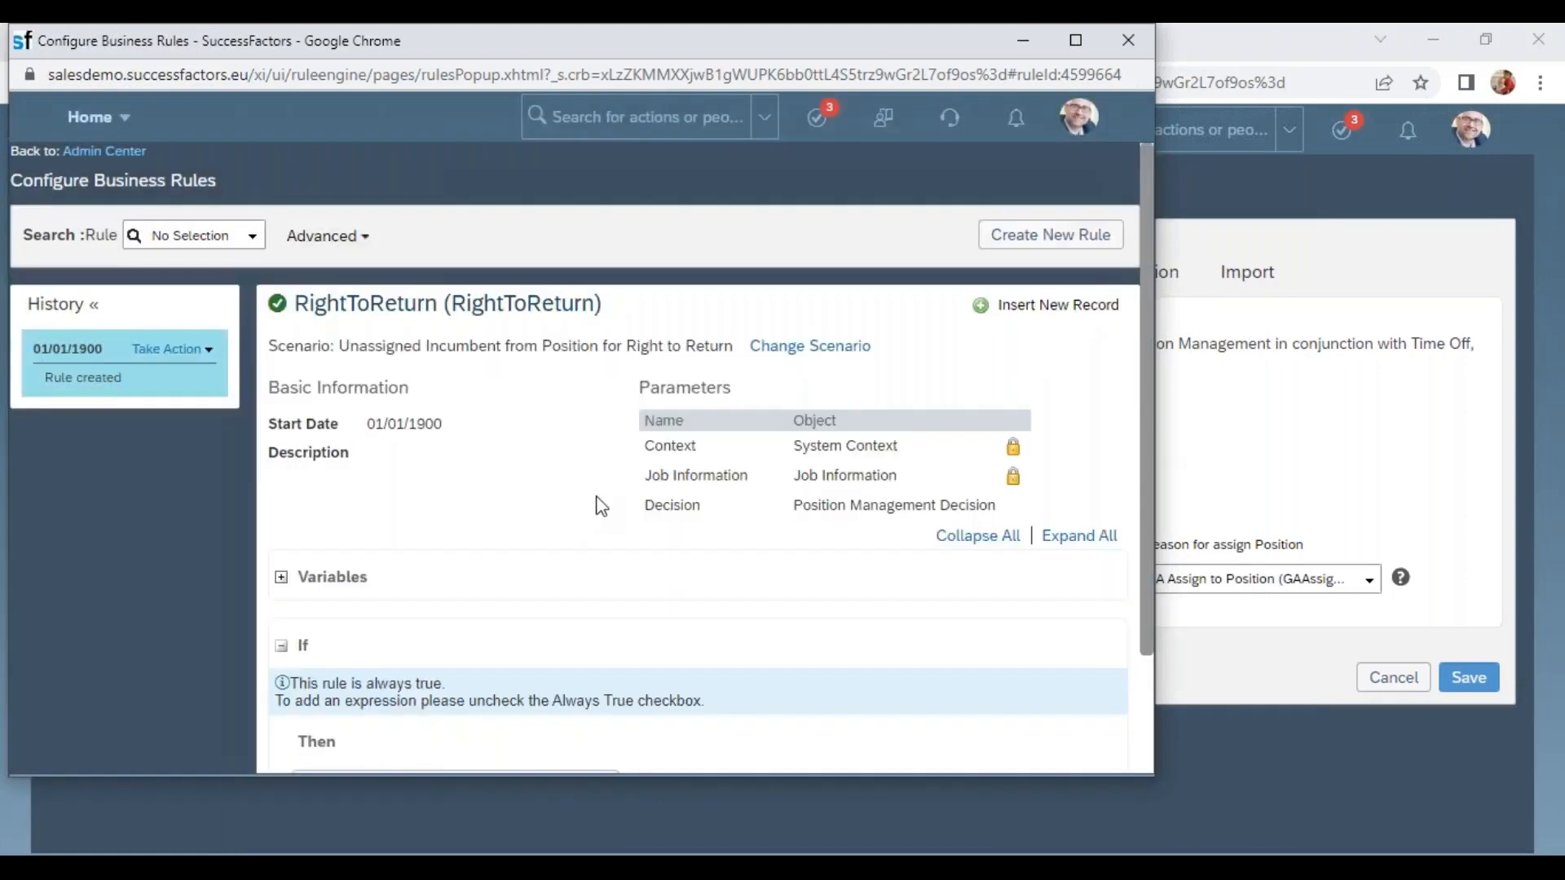
pyautogui.scroll(-3, 632, 485)
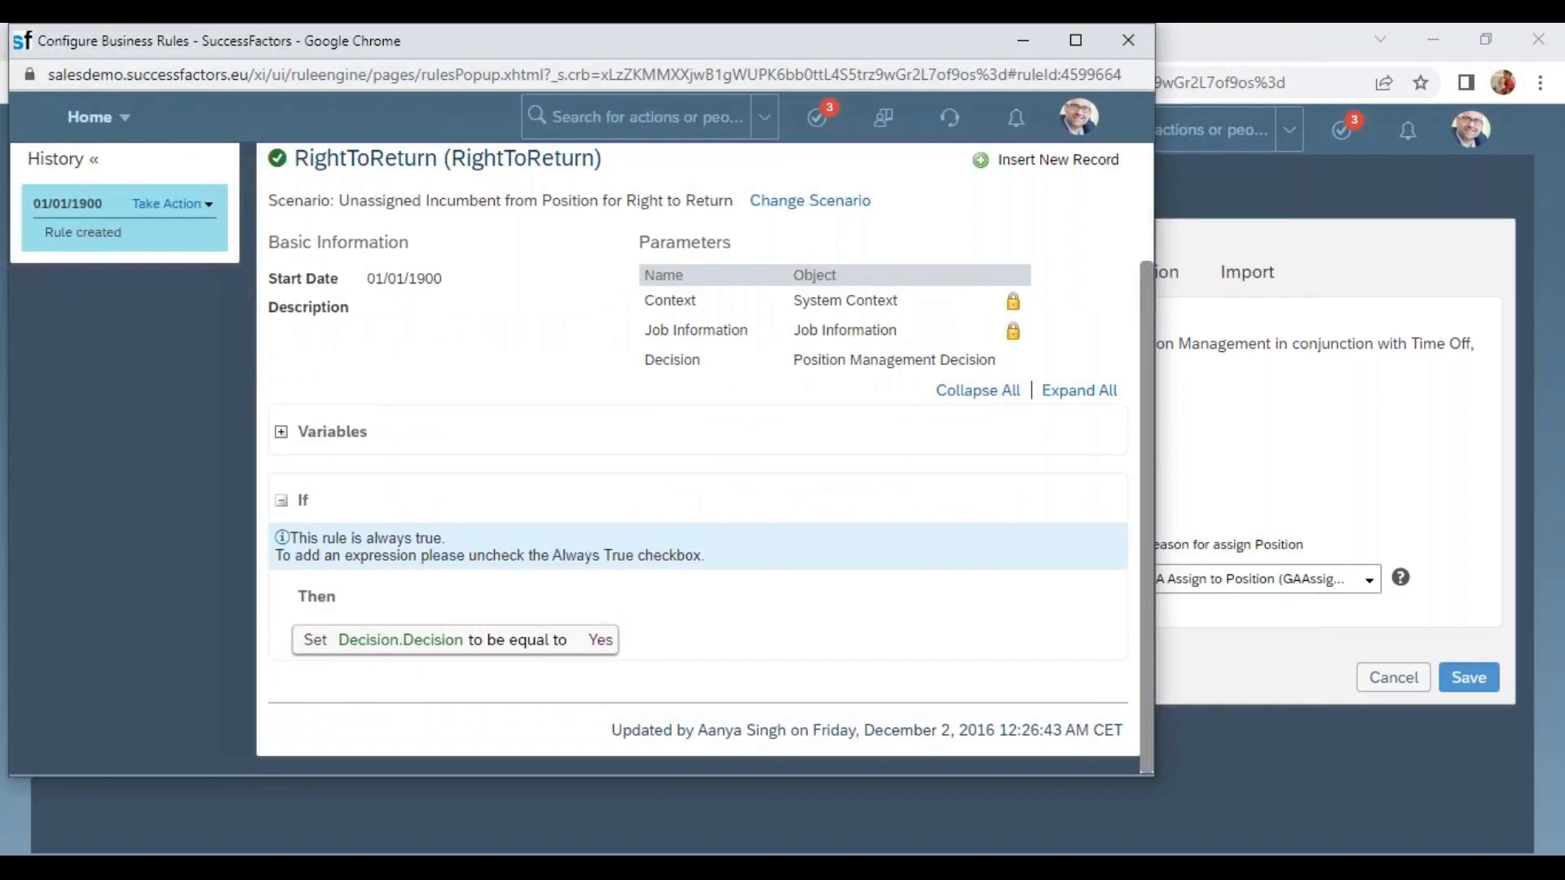
pyautogui.moveTo(629, 42); pyautogui.dragTo(516, 199)
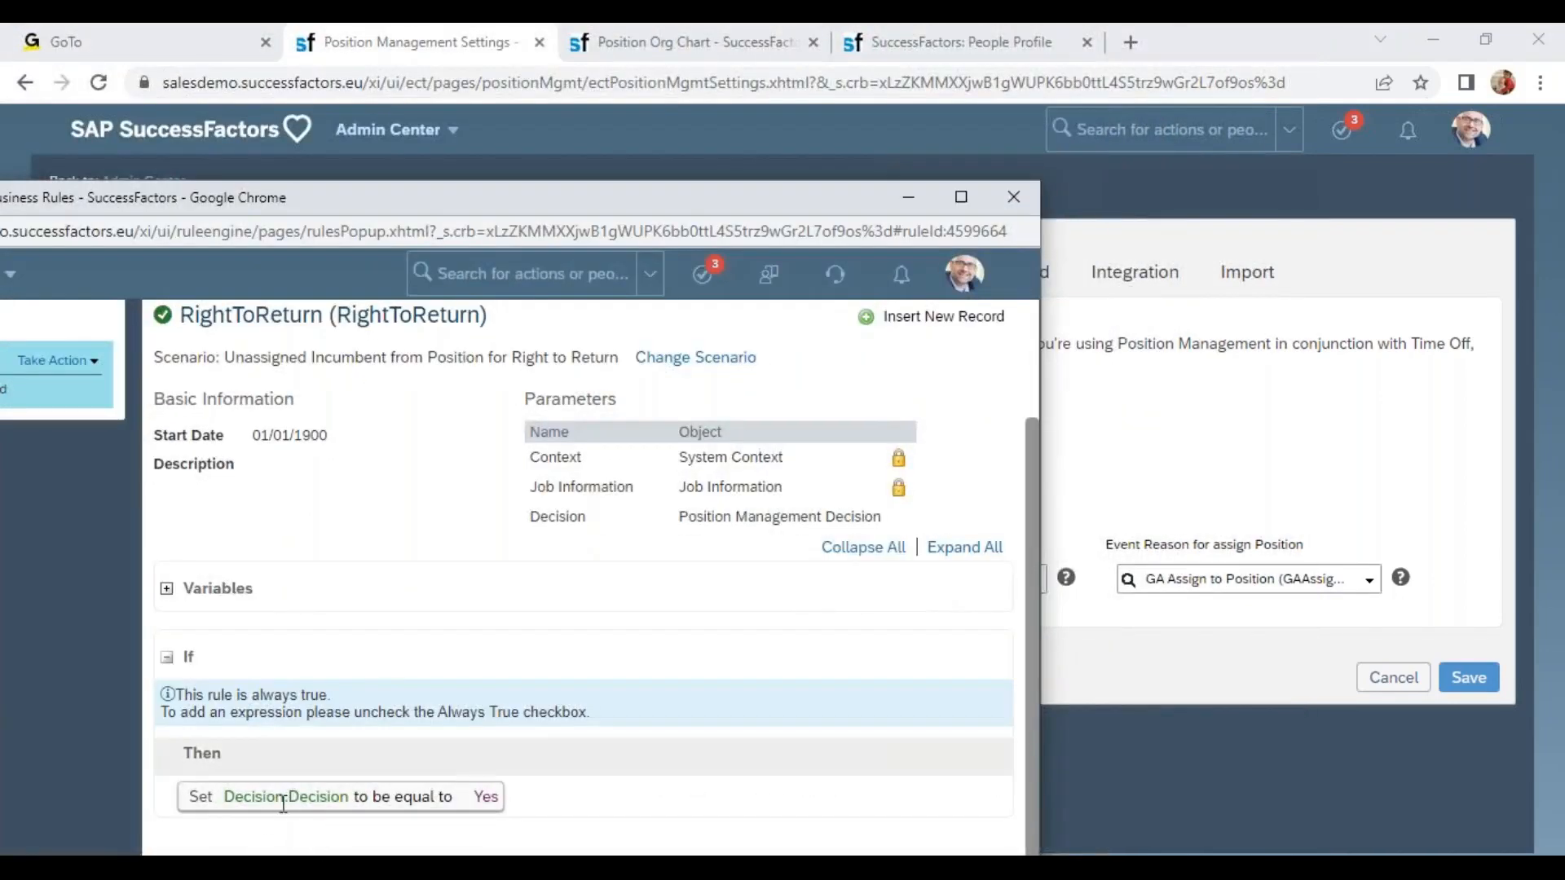
pyautogui.click(1011, 198)
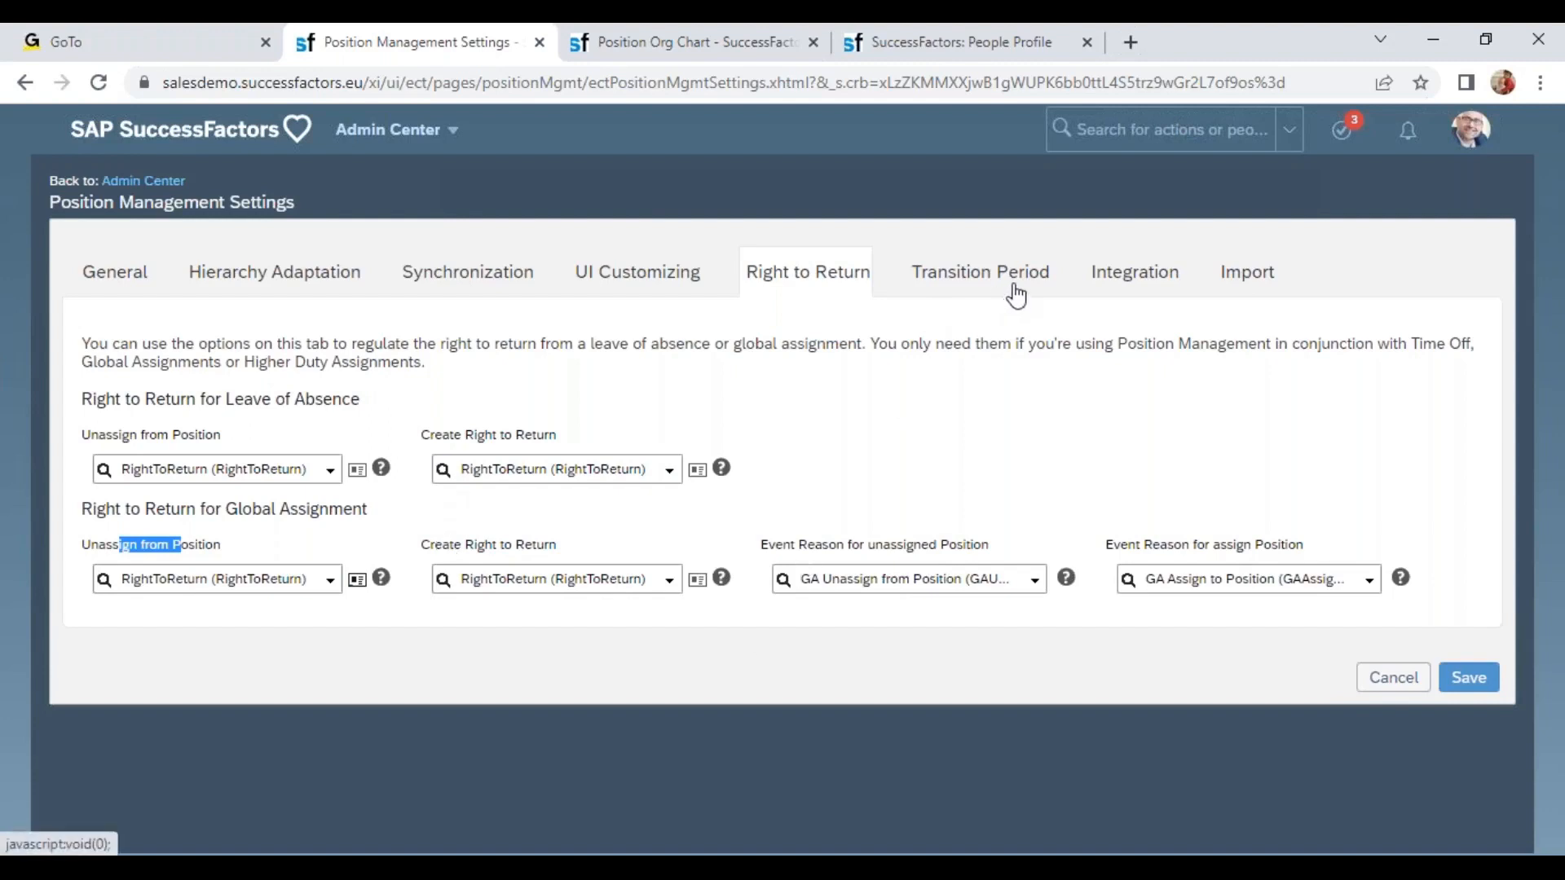
# Open the business rule behind the Global Assignment Create Right to Return setting to inspect it, then close it.
pyautogui.click(1230, 277)
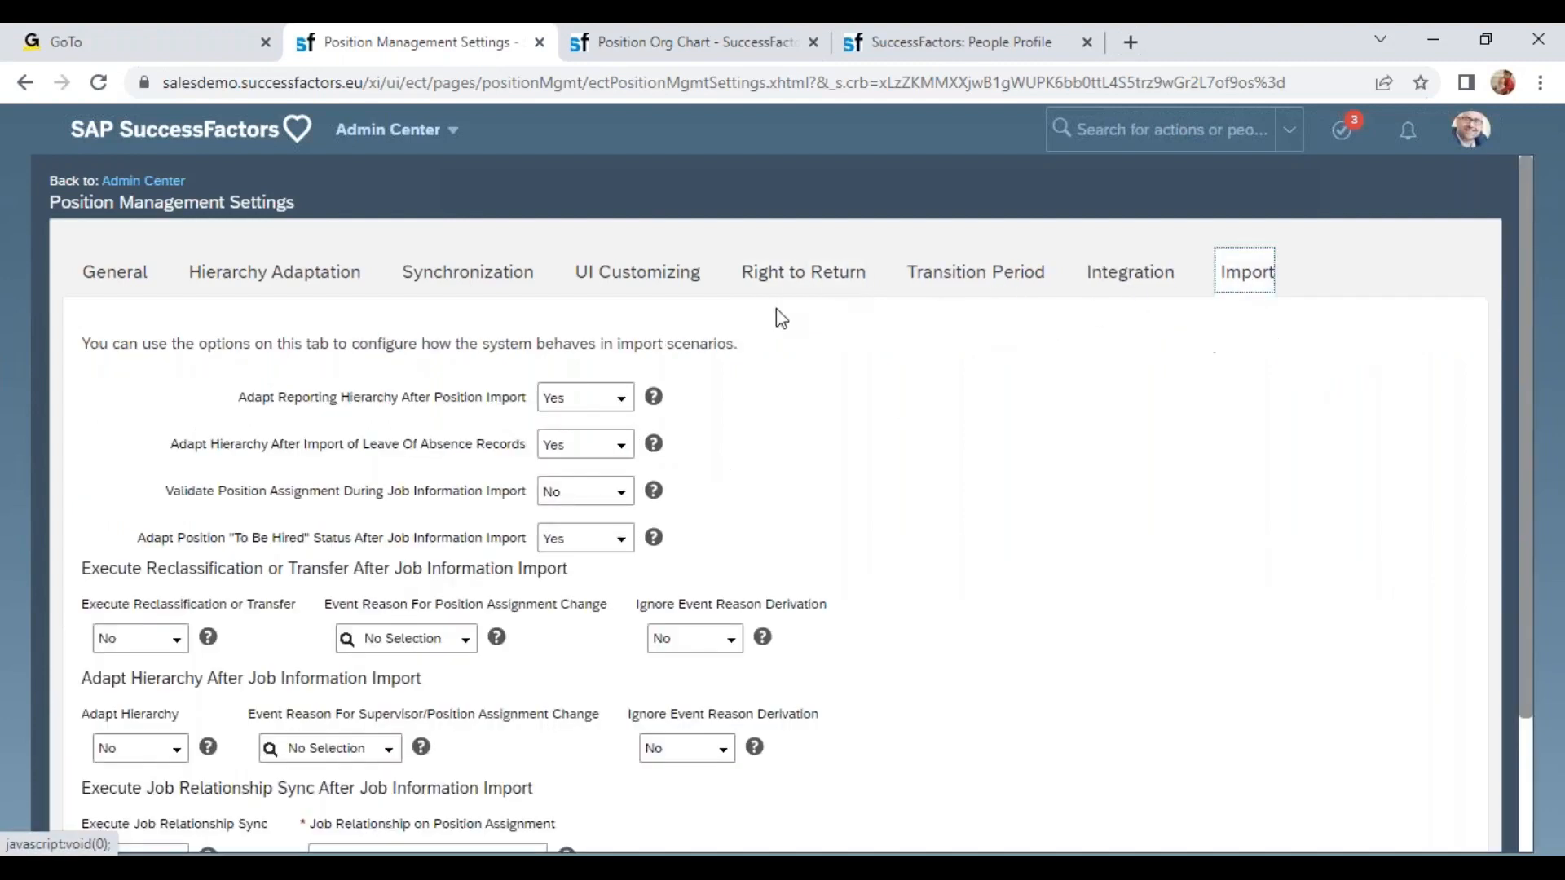
pyautogui.click(797, 286)
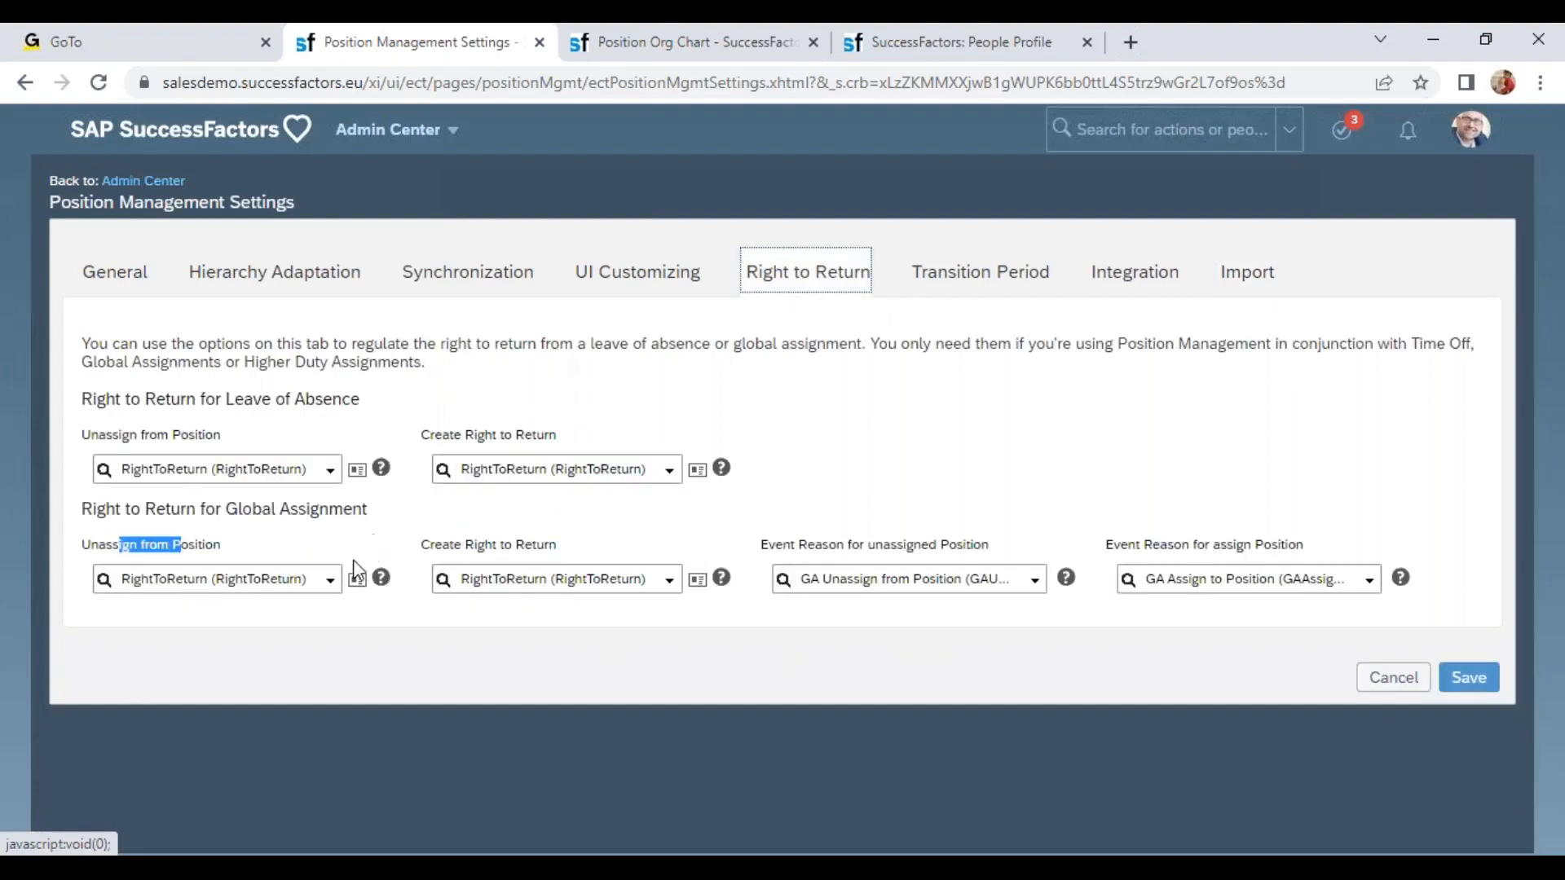
pyautogui.click(697, 581)
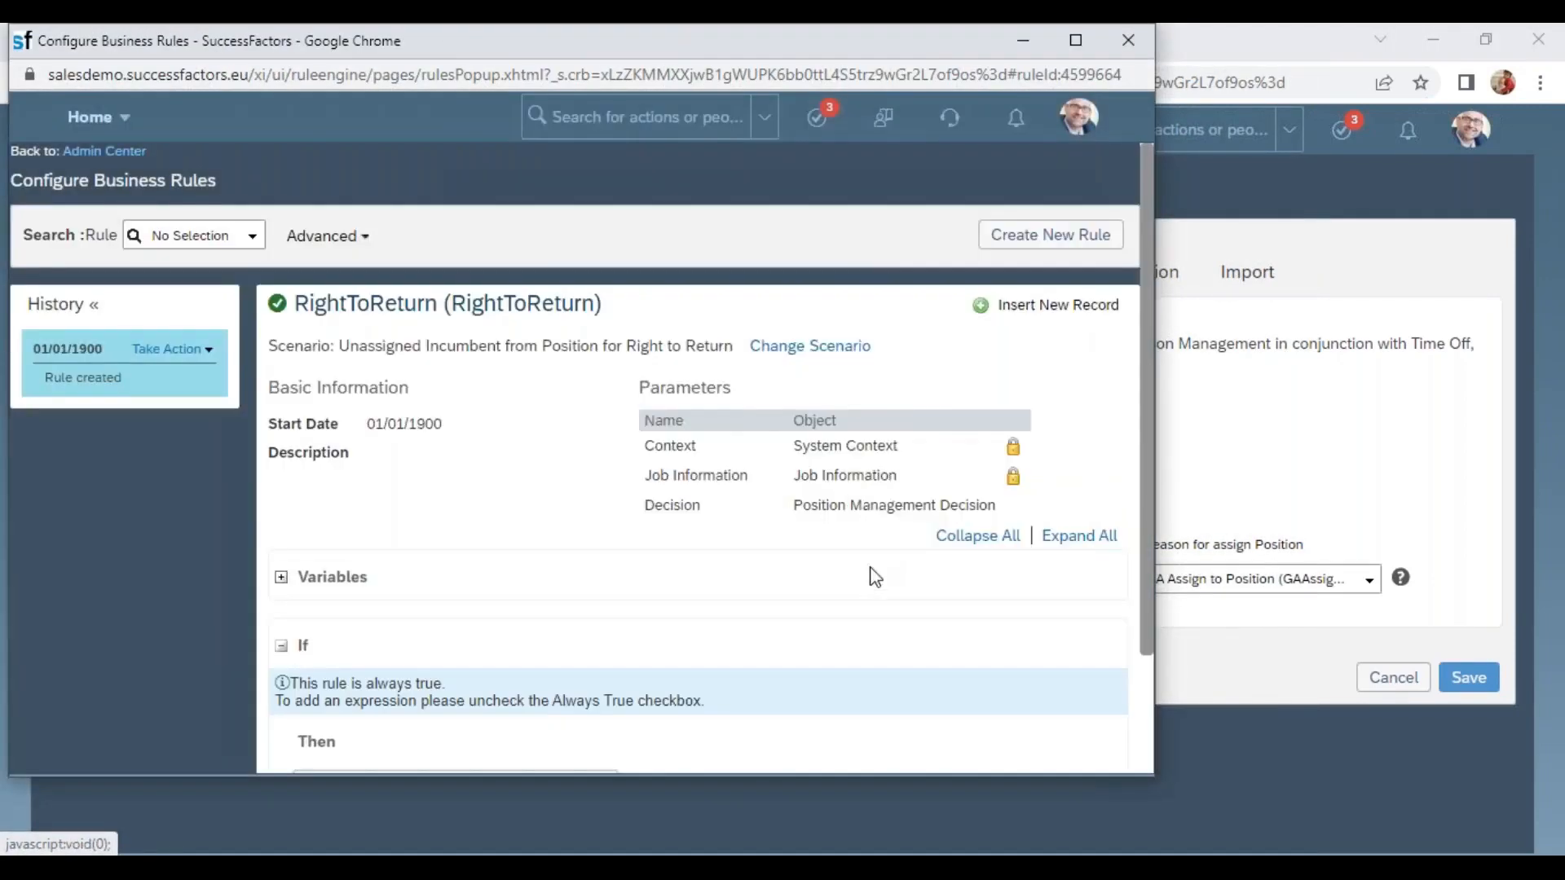
pyautogui.scroll(-3, 870, 568)
pyautogui.moveTo(299, 640); pyautogui.dragTo(617, 640)
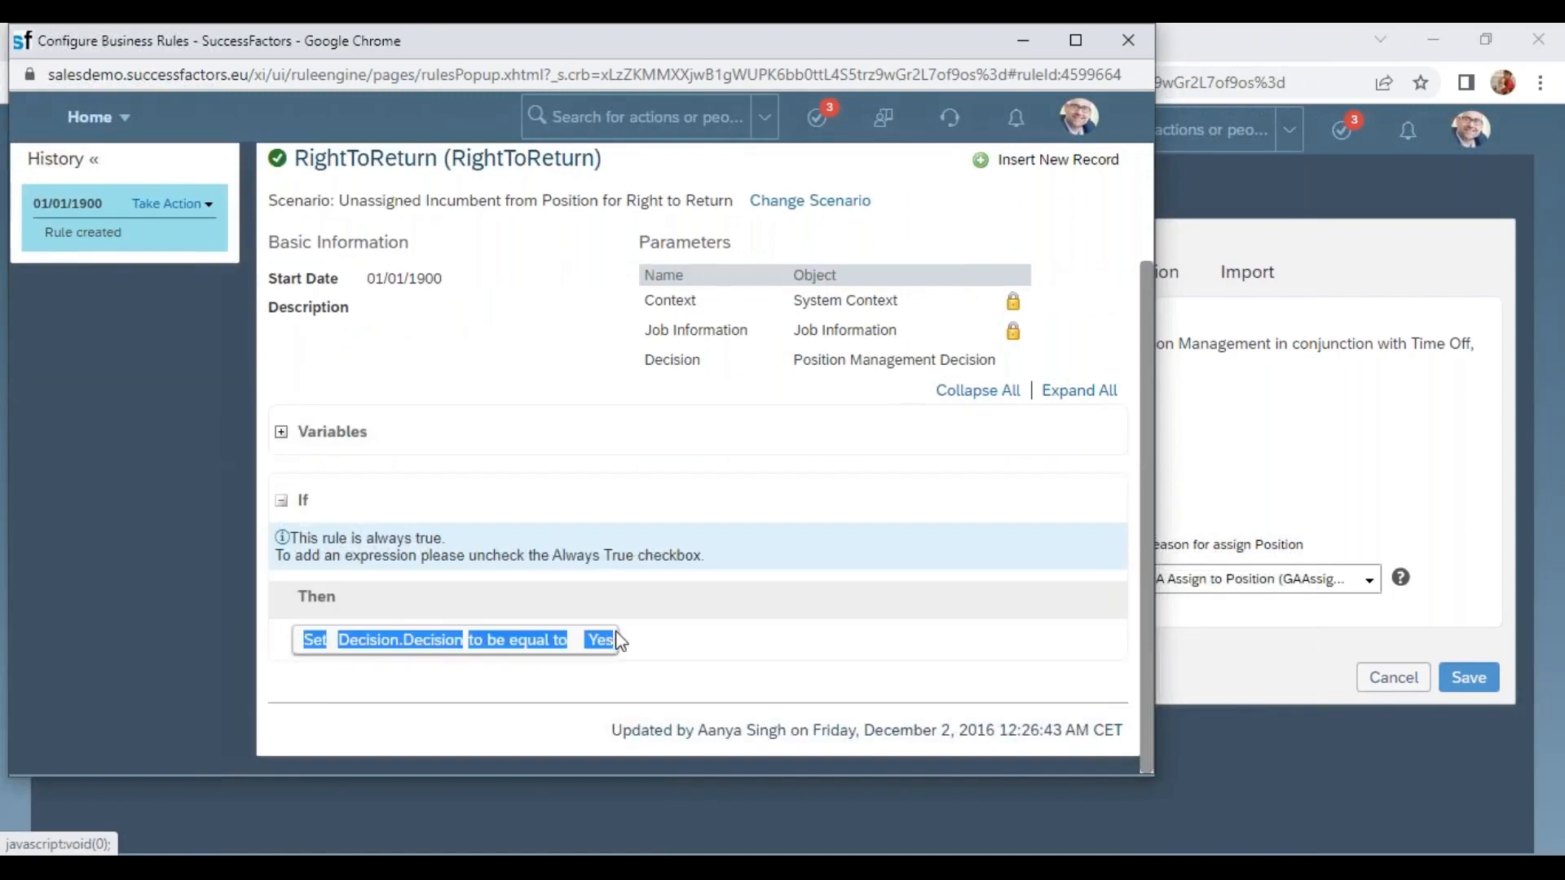
pyautogui.moveTo(574, 45); pyautogui.dragTo(526, 193)
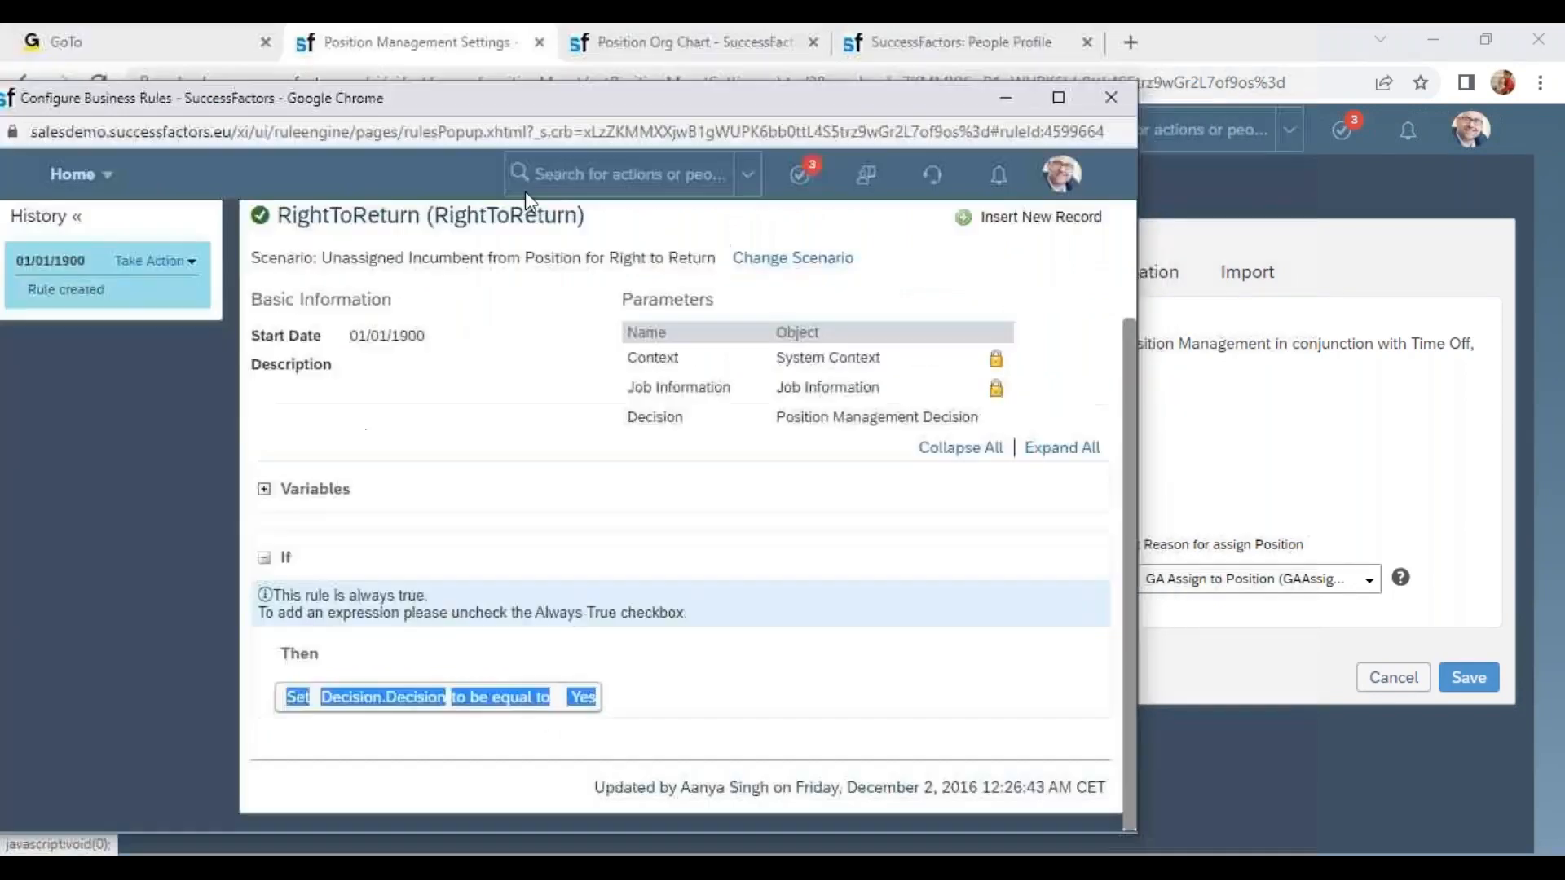
pyautogui.click(1079, 189)
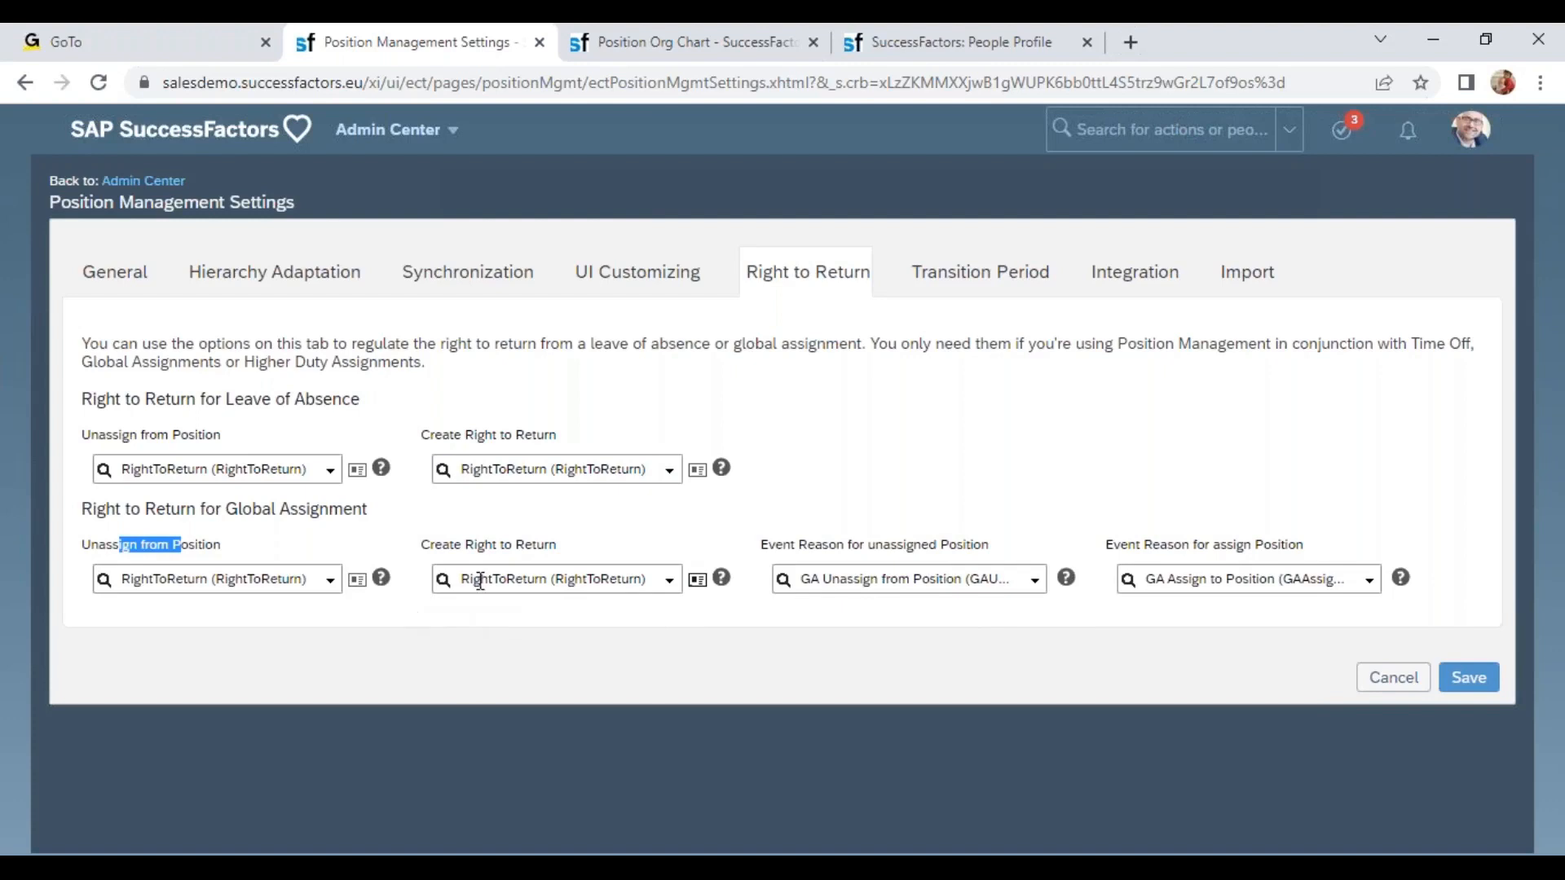
# Open the business rule behind the Leave of Absence Create Right to Return setting to inspect it, then close it.
pyautogui.moveTo(419, 544); pyautogui.dragTo(582, 552)
pyautogui.moveTo(434, 435); pyautogui.dragTo(551, 444)
pyautogui.moveTo(185, 400); pyautogui.dragTo(438, 404)
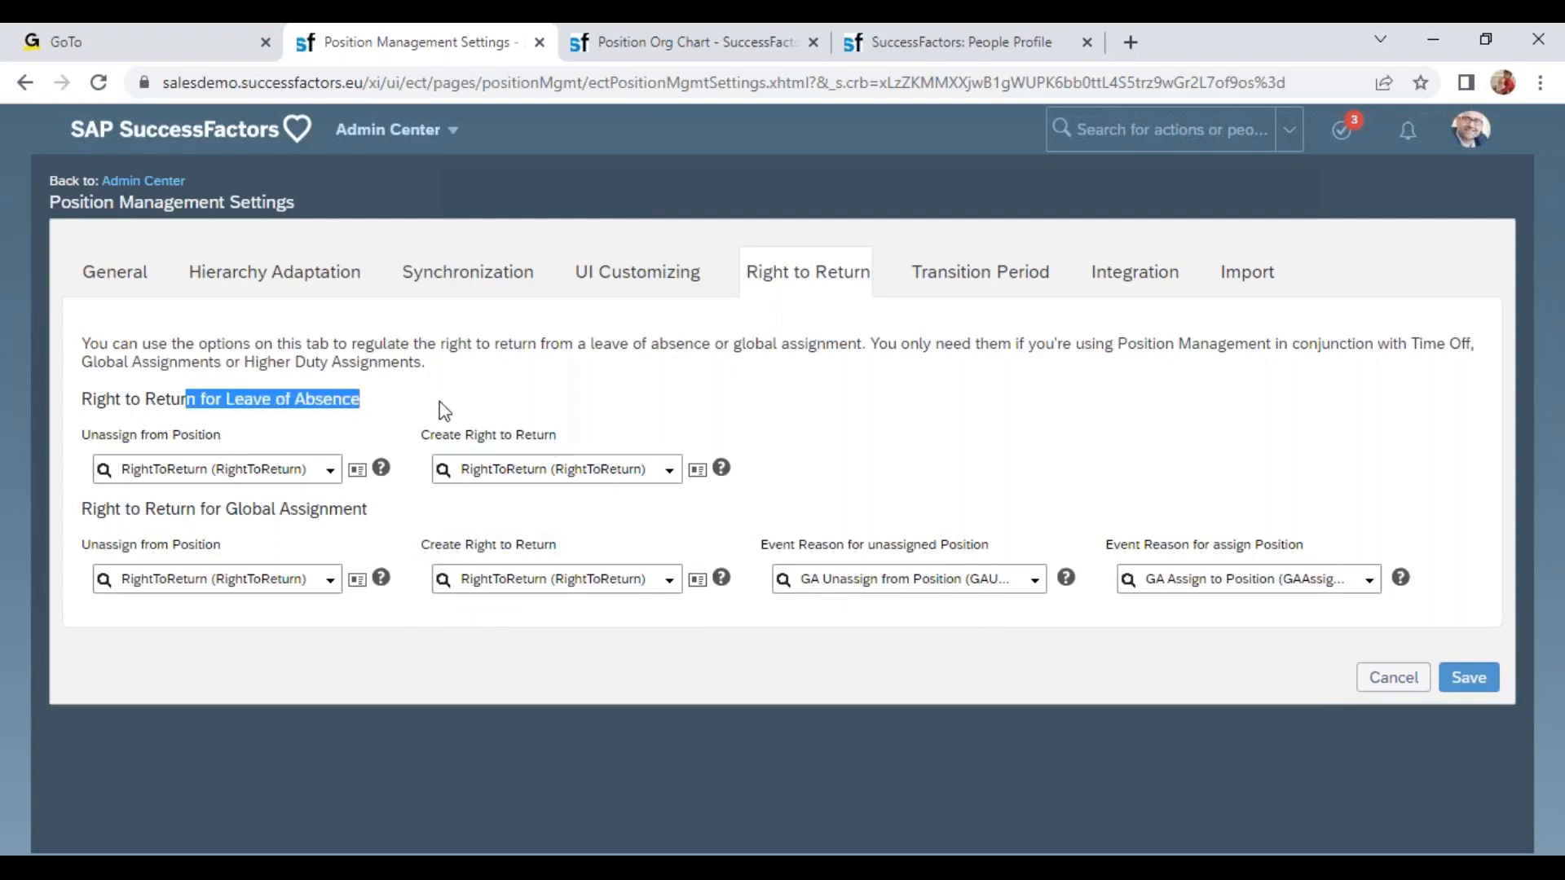
pyautogui.click(696, 470)
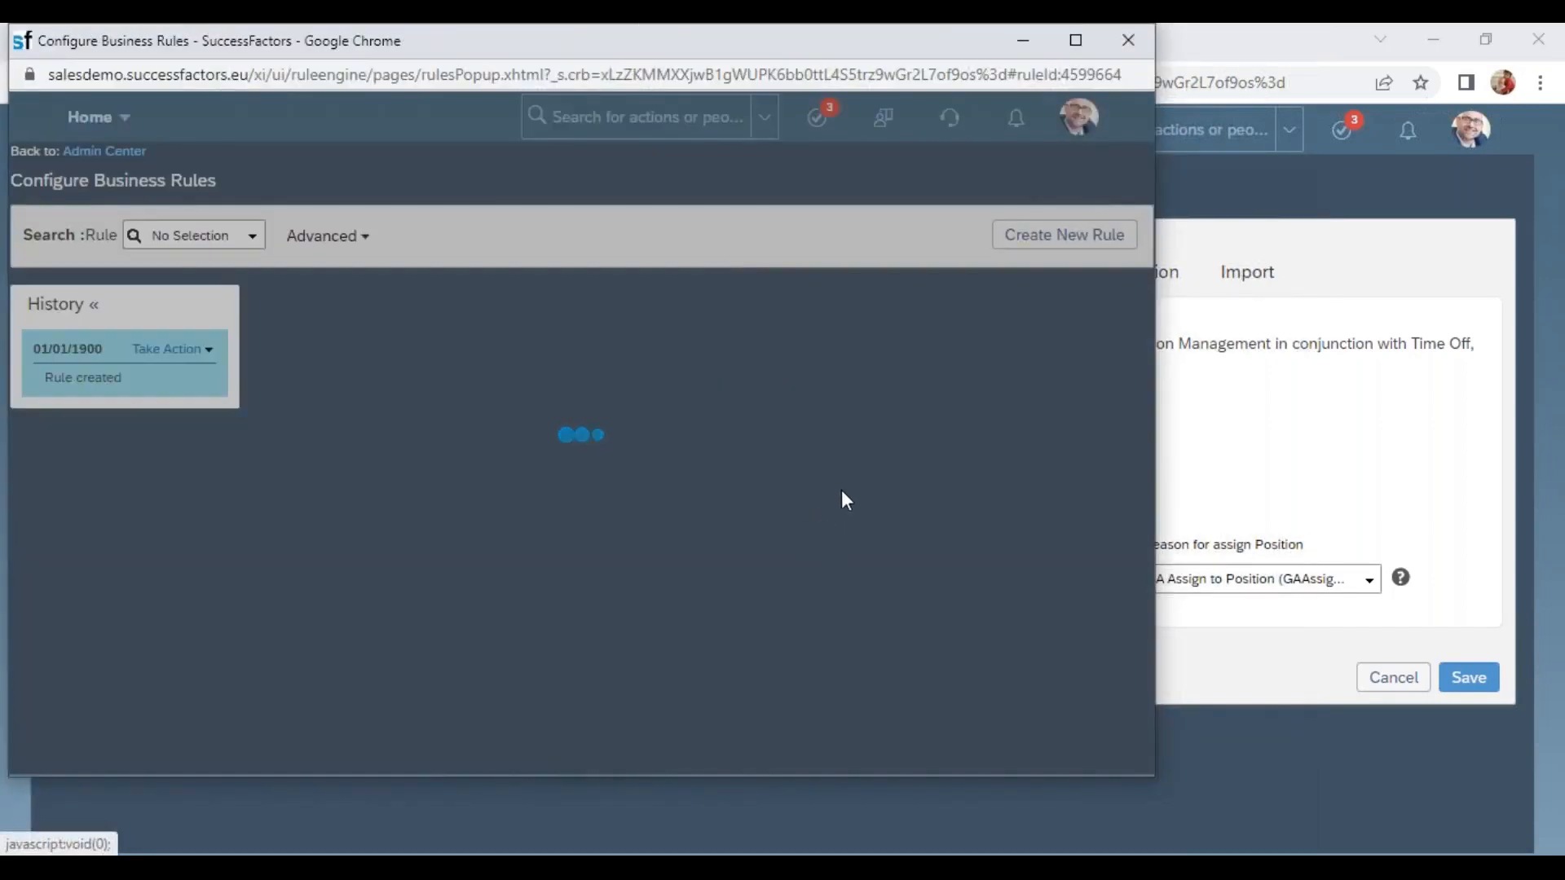
pyautogui.scroll(-3, 734, 636)
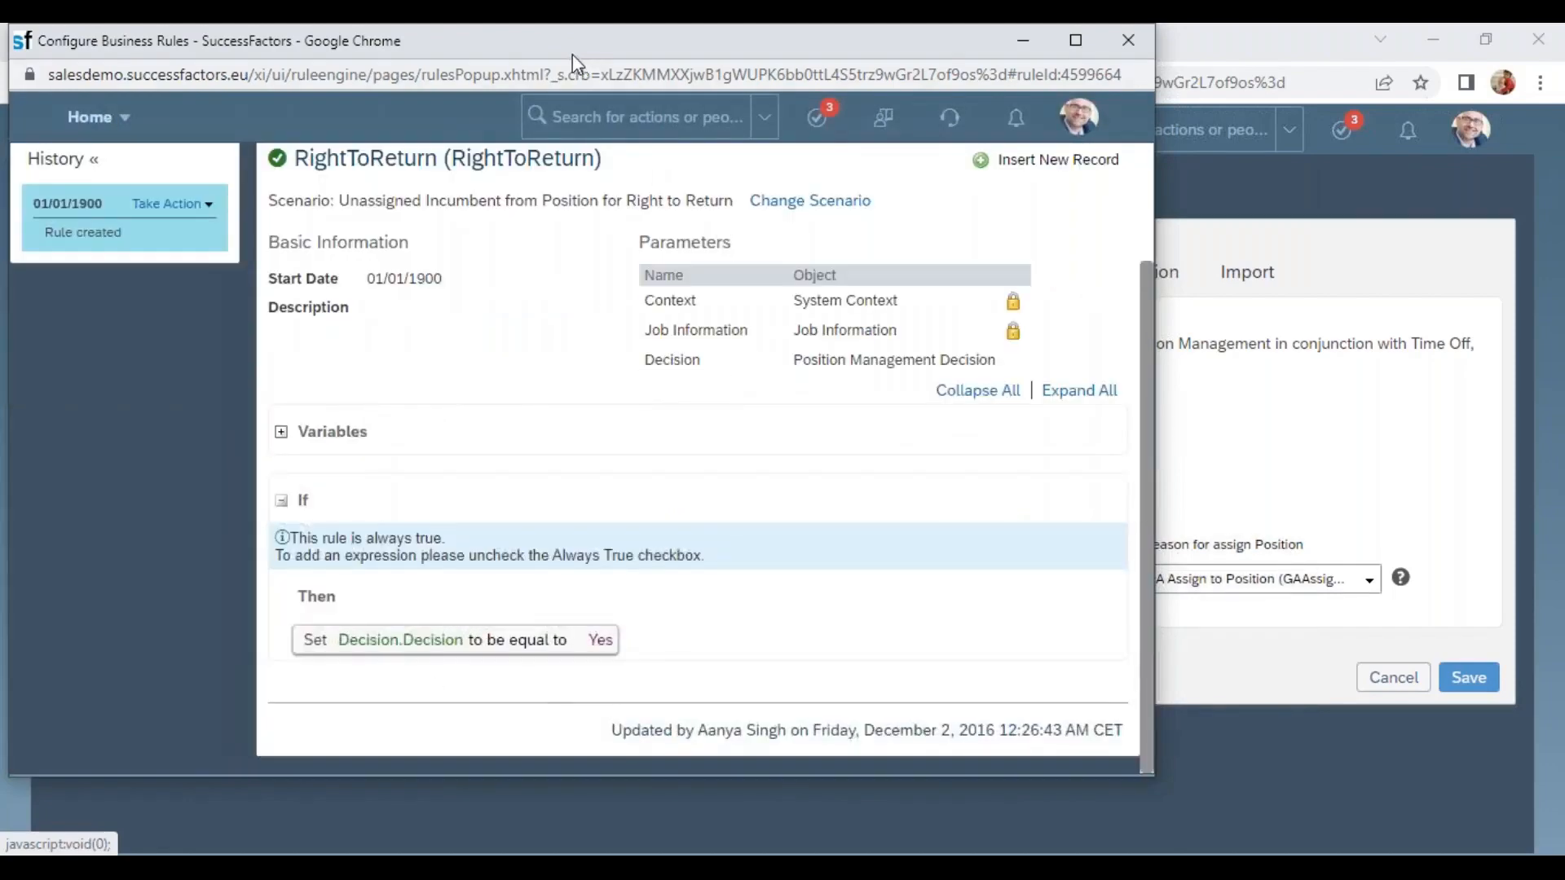
pyautogui.moveTo(572, 53); pyautogui.dragTo(528, 275)
pyautogui.click(1074, 263)
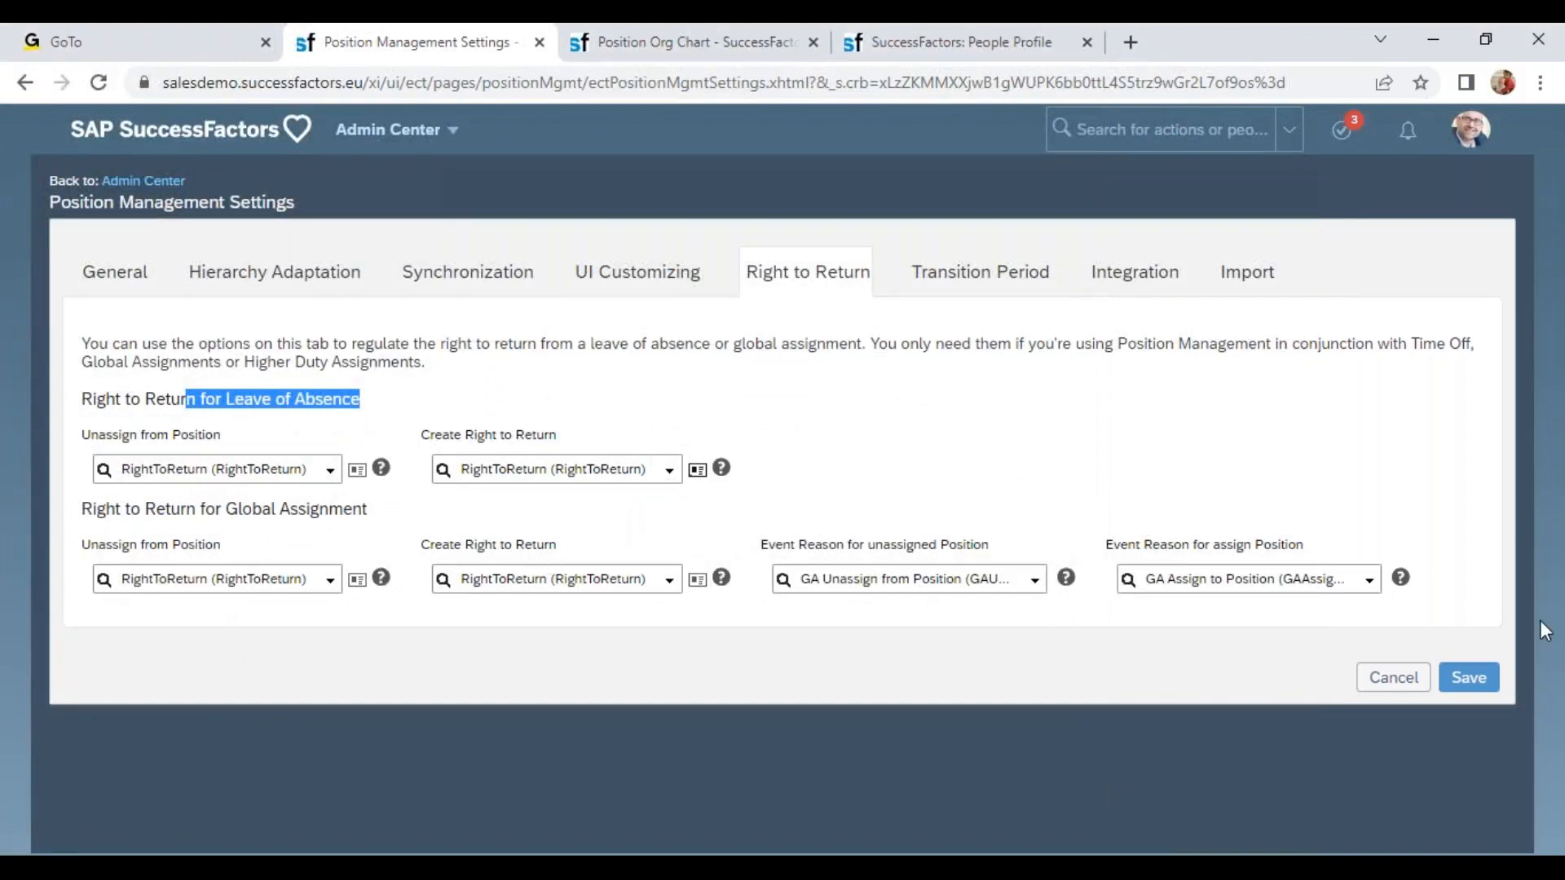
# On the Import tab, set Validate Position Assignment During Job Information Import to Yes.
pyautogui.click(1302, 279)
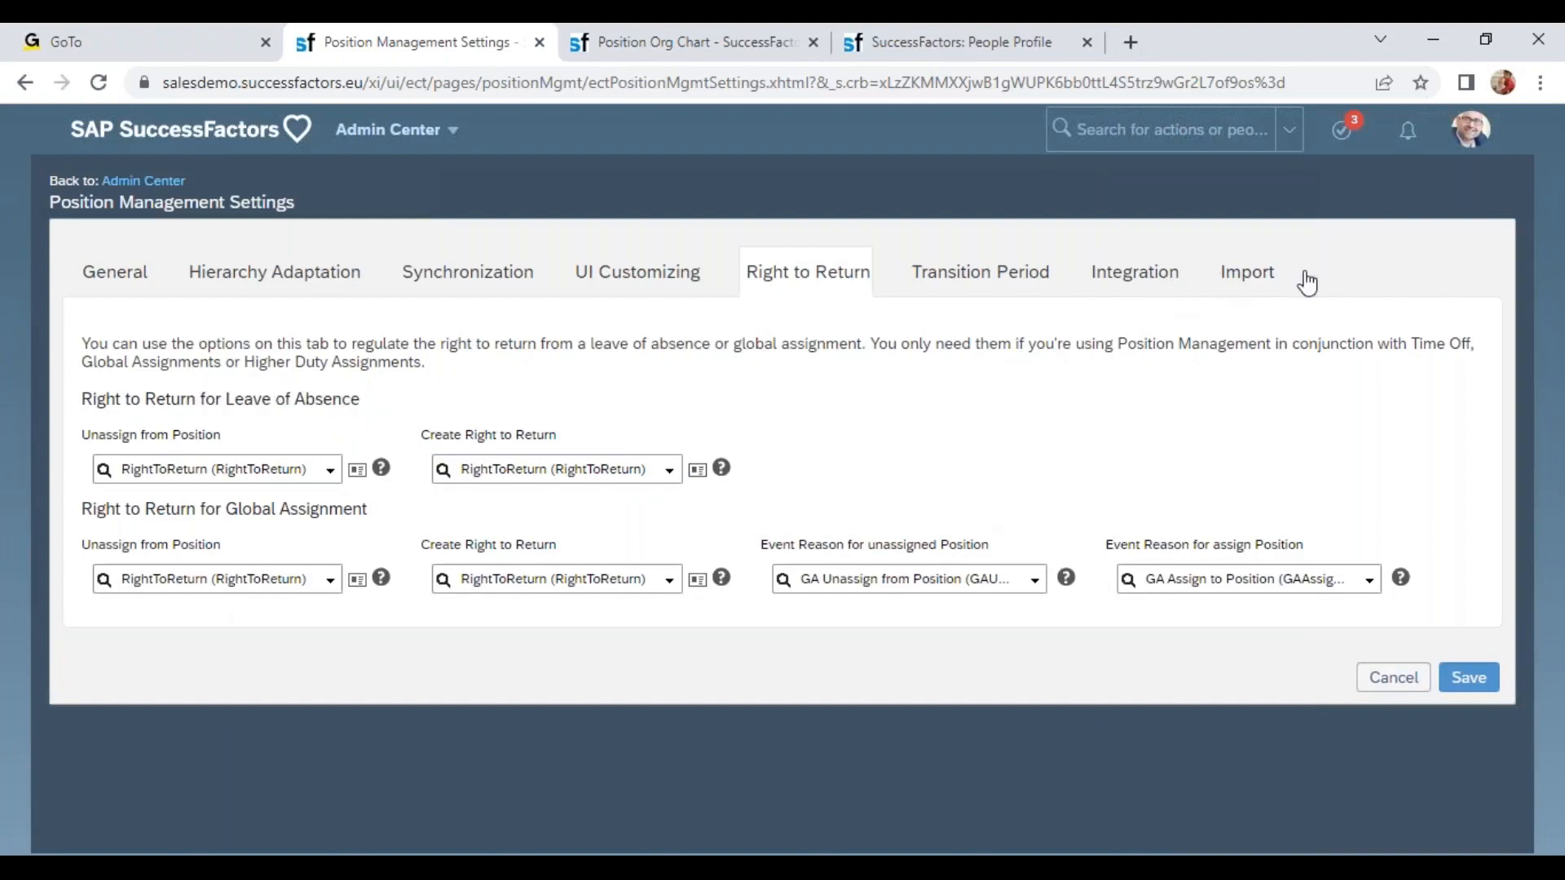
pyautogui.click(1232, 276)
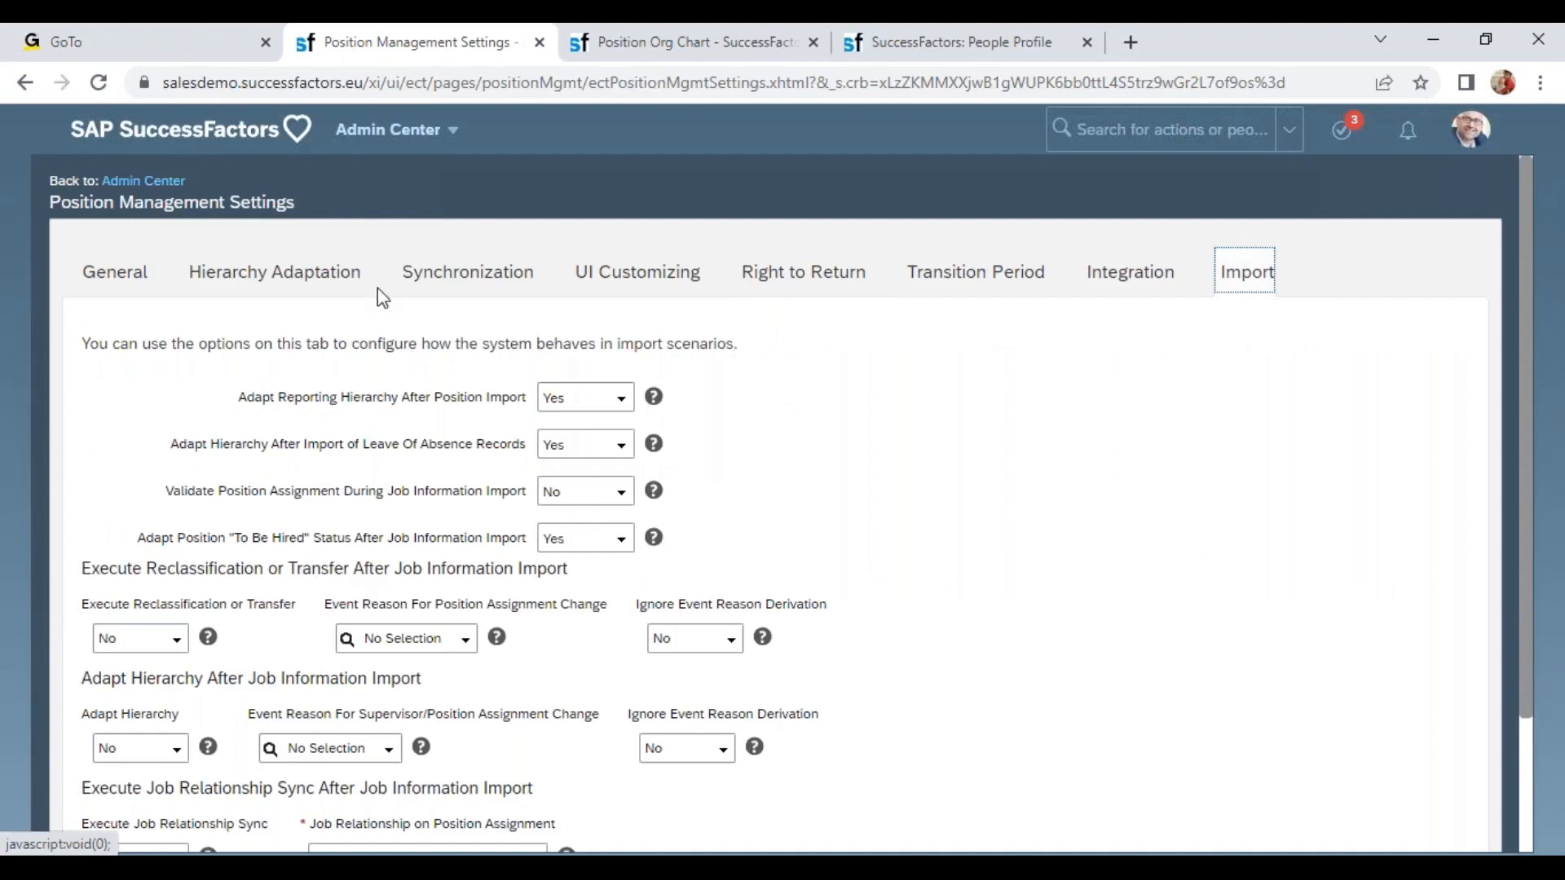
pyautogui.moveTo(271, 399); pyautogui.dragTo(505, 424)
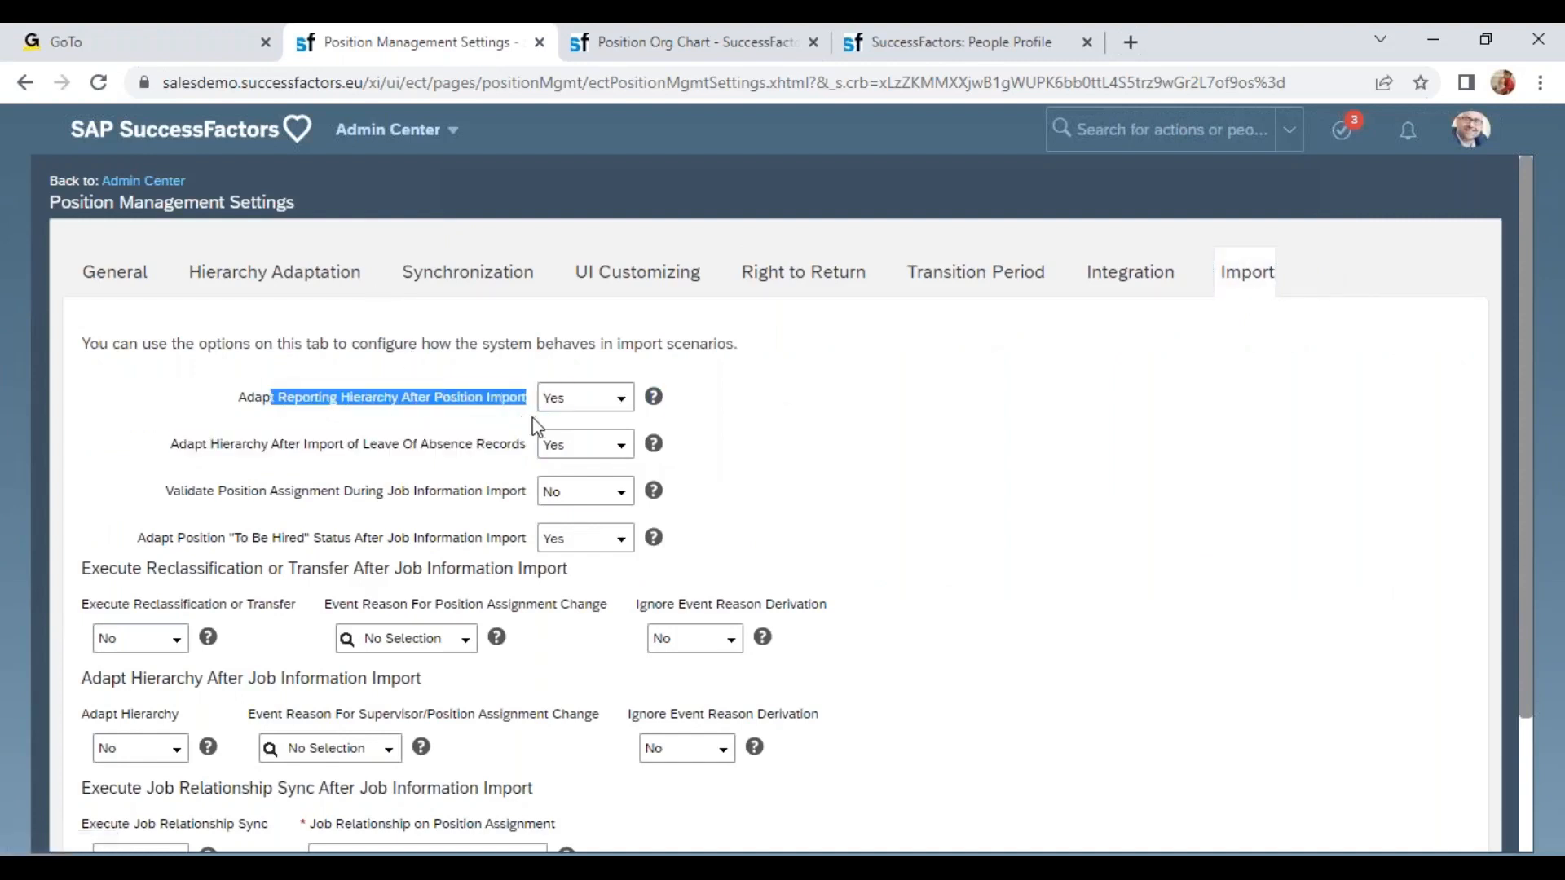
pyautogui.click(502, 406)
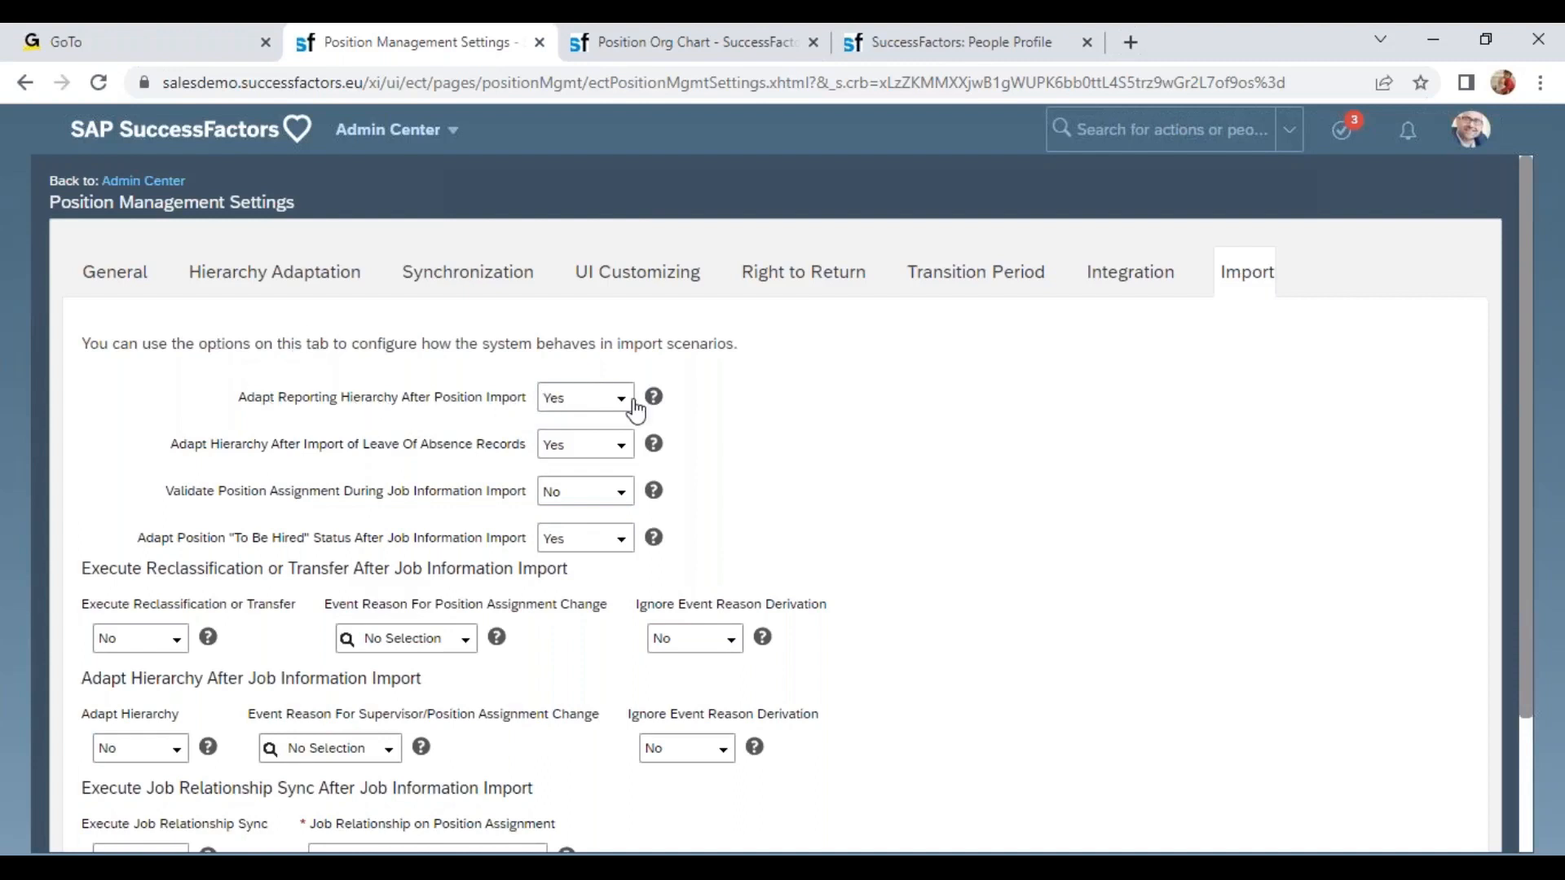
pyautogui.moveTo(234, 446); pyautogui.dragTo(480, 446)
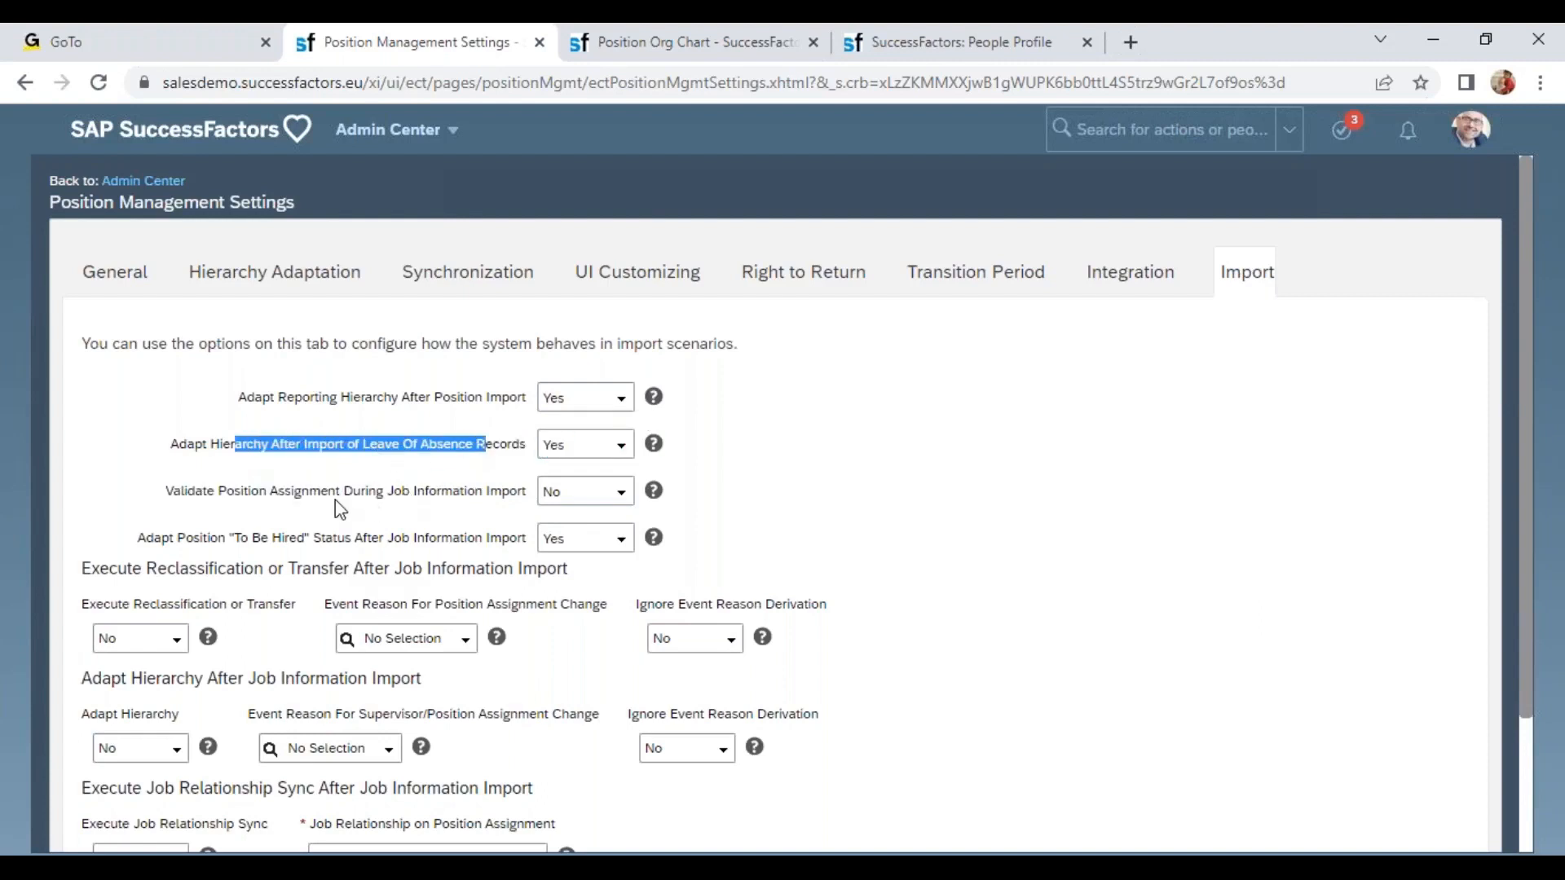
pyautogui.moveTo(322, 493); pyautogui.dragTo(493, 505)
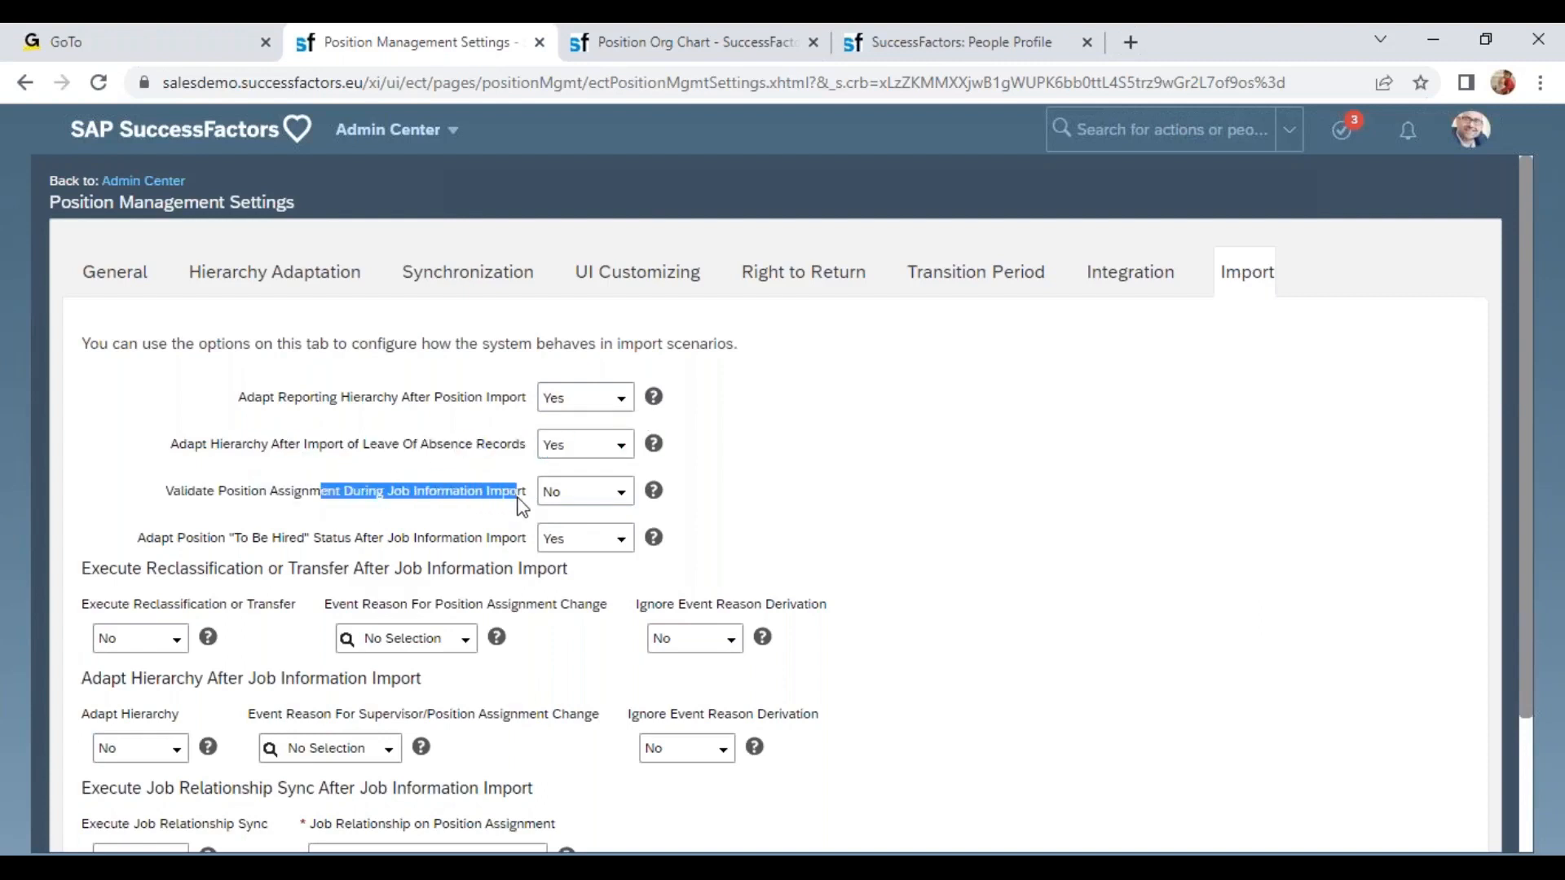
pyautogui.moveTo(196, 493); pyautogui.dragTo(483, 513)
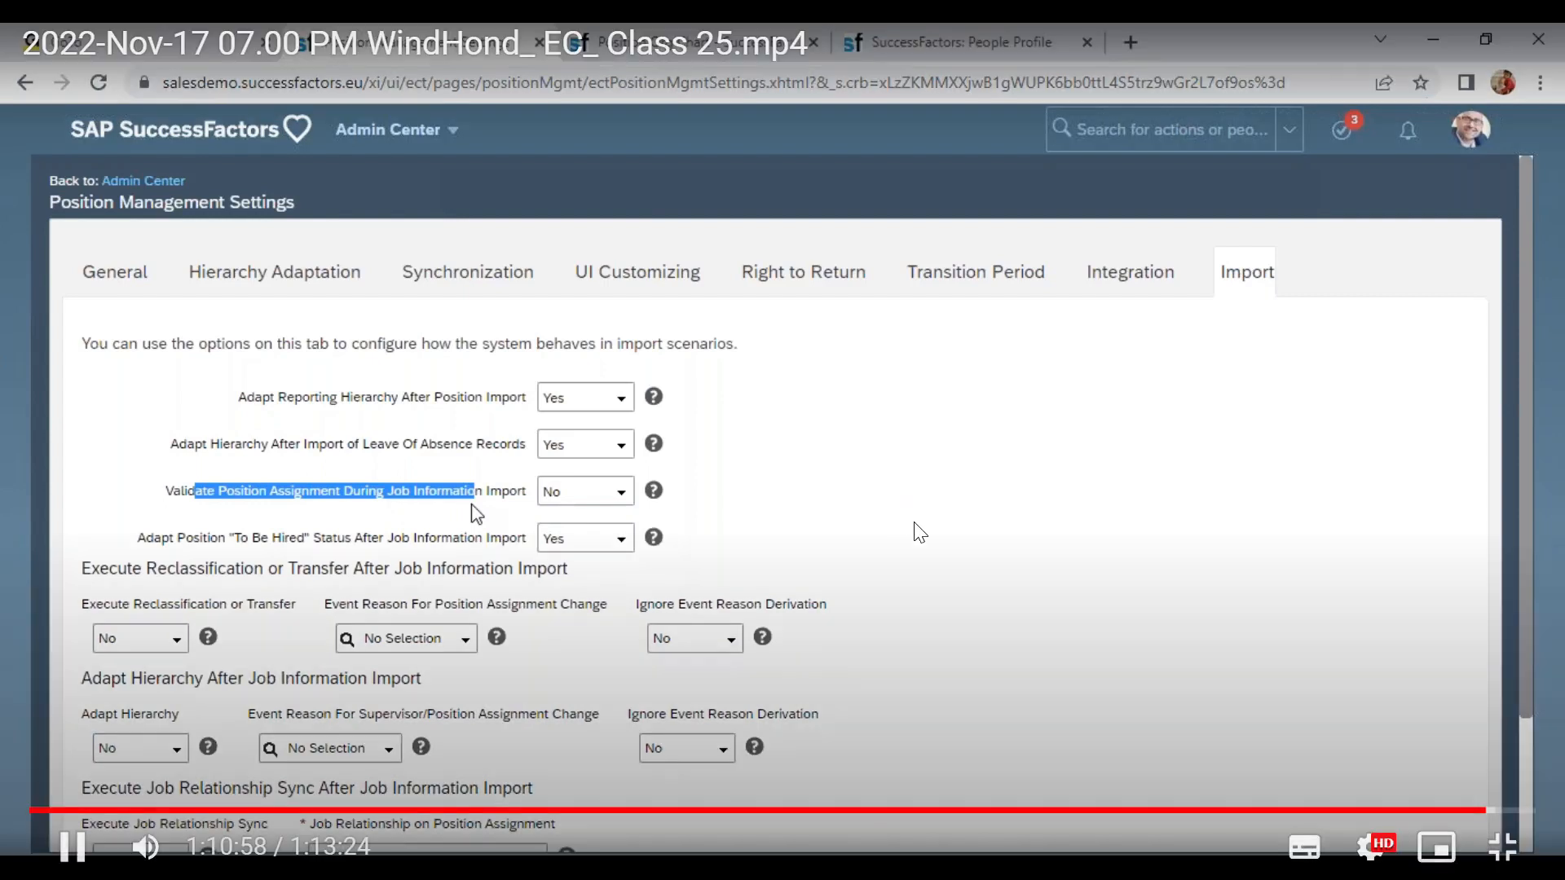
pyautogui.click(621, 493)
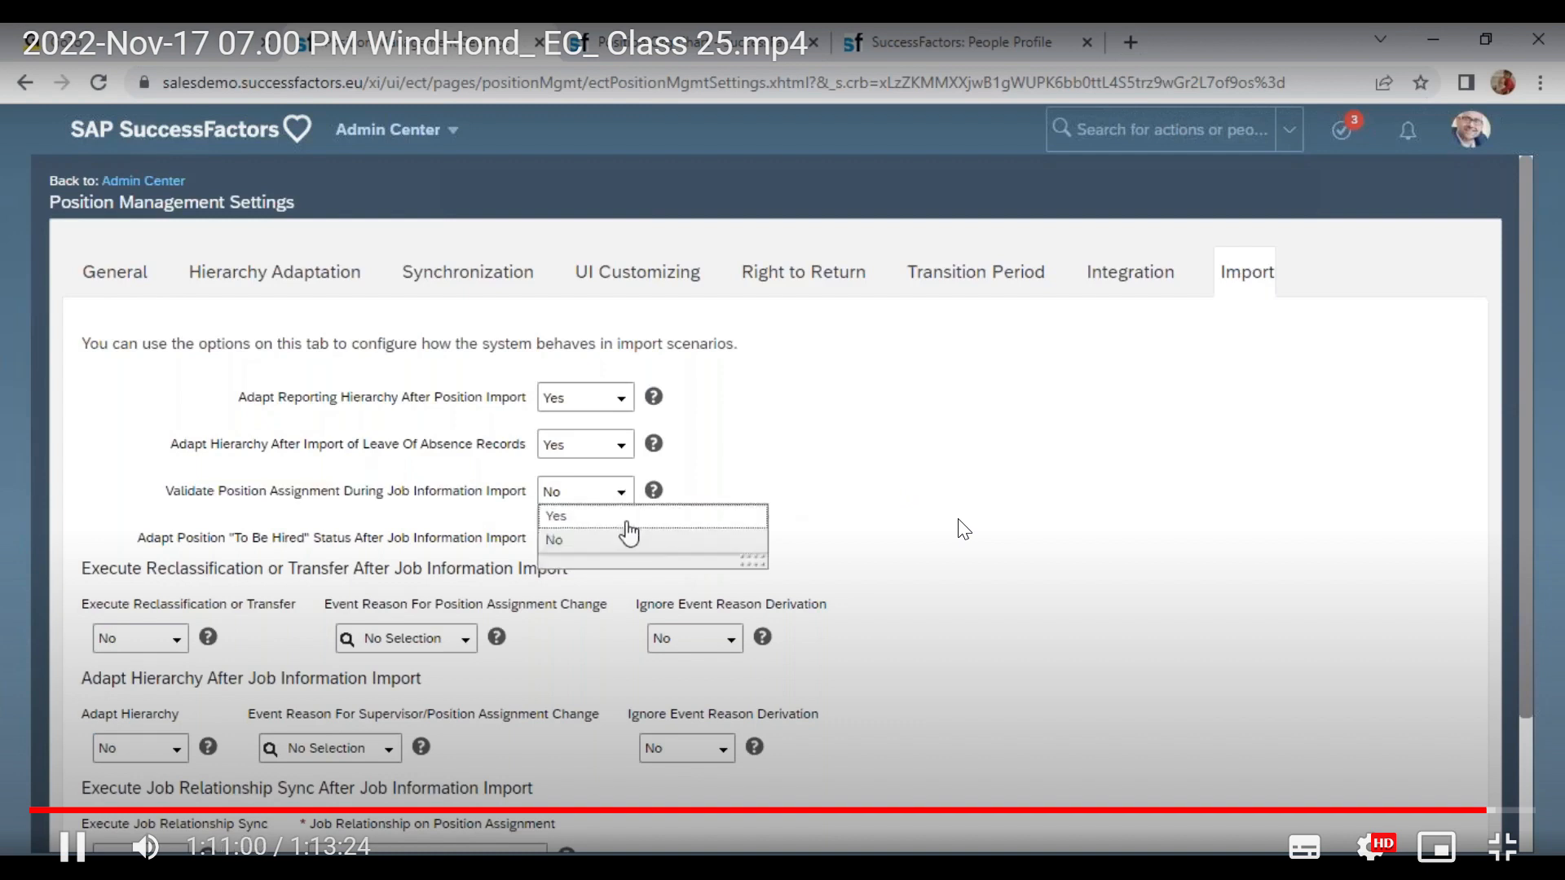
pyautogui.click(622, 534)
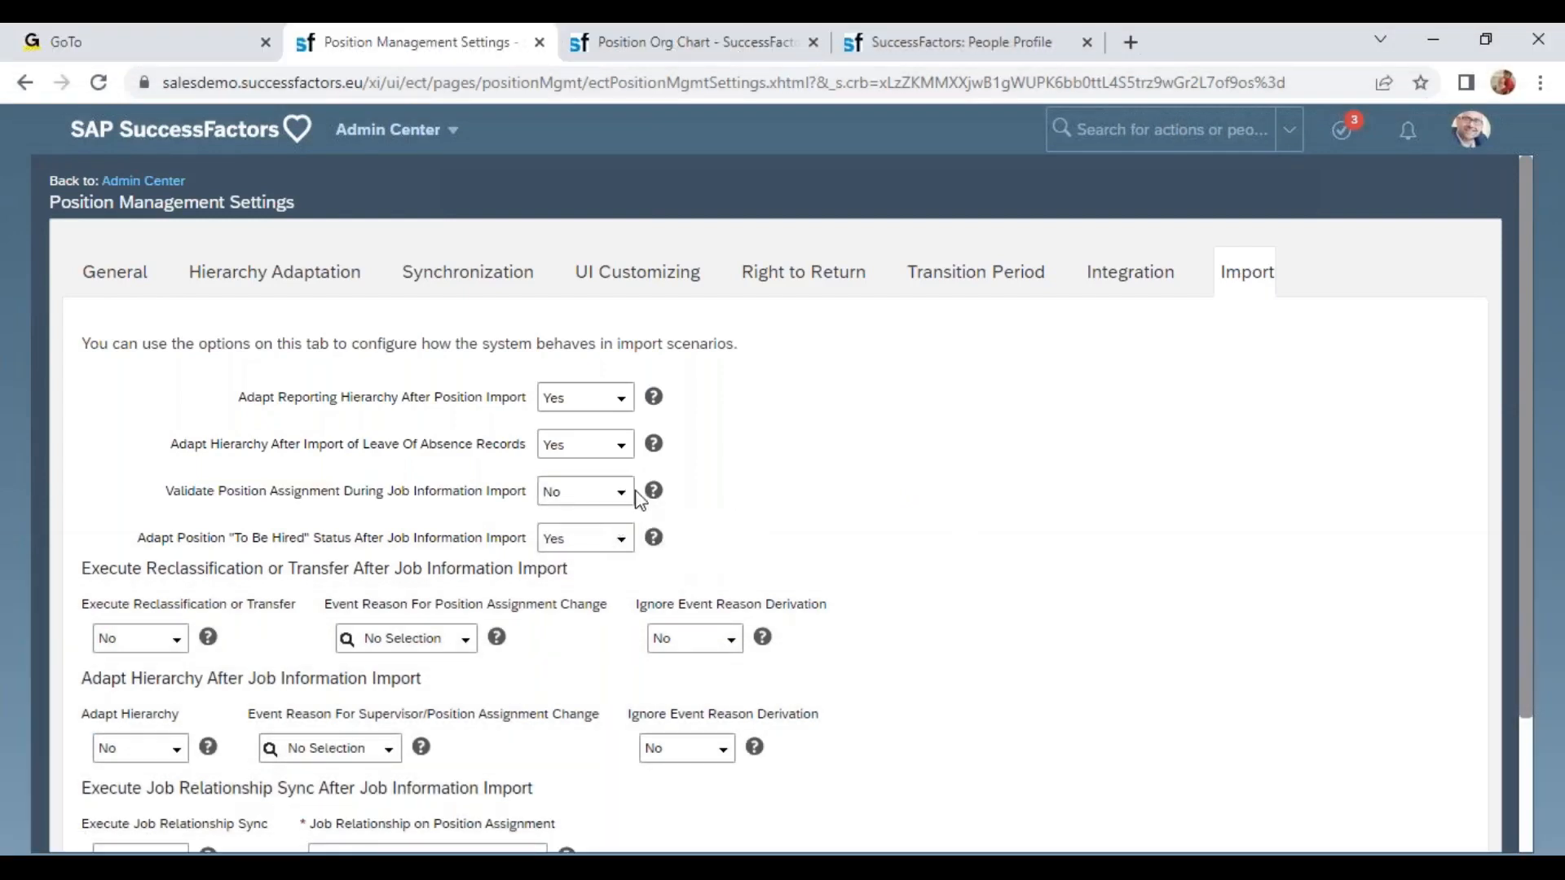
pyautogui.click(625, 497)
pyautogui.click(603, 514)
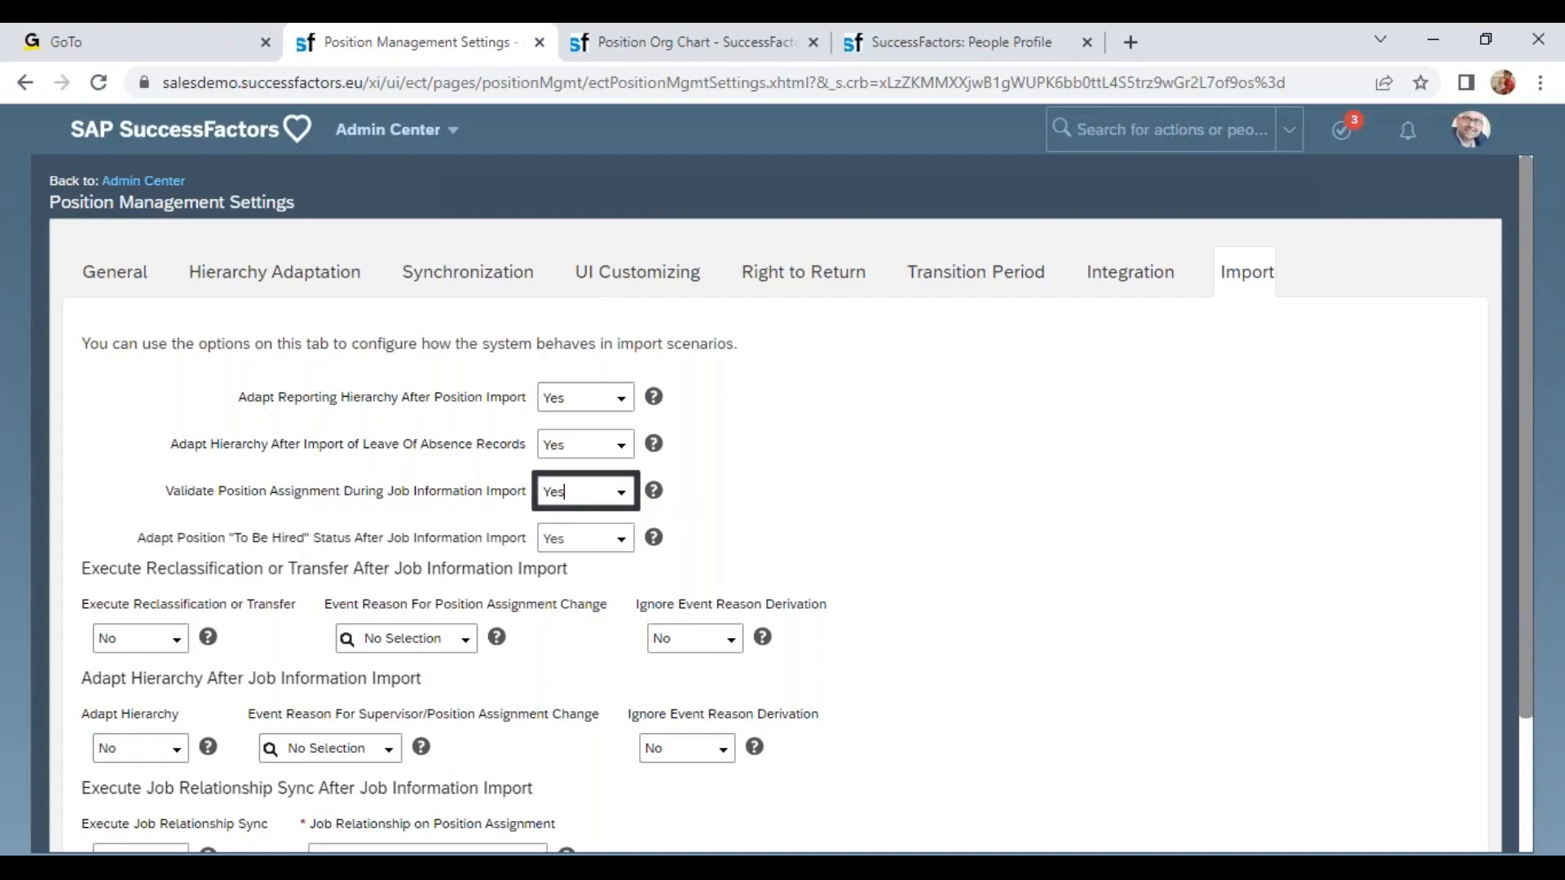
# Review the remaining Import options for reclassification, hierarchy adaptation and job relationship sync, then cancel the settings without saving.
pyautogui.moveTo(186, 538); pyautogui.dragTo(390, 540)
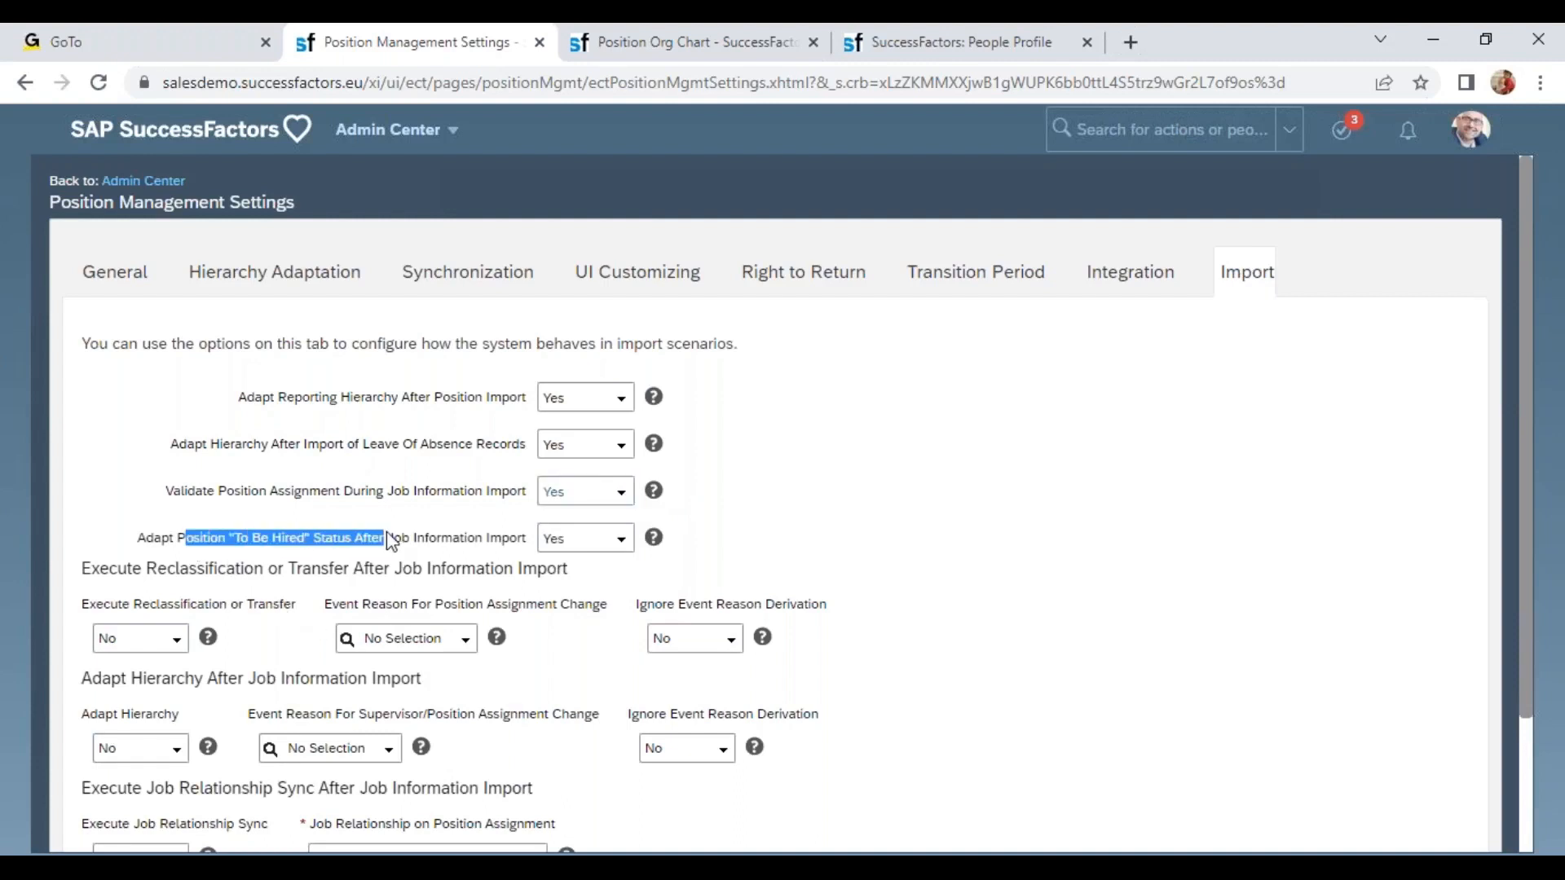
pyautogui.click(454, 543)
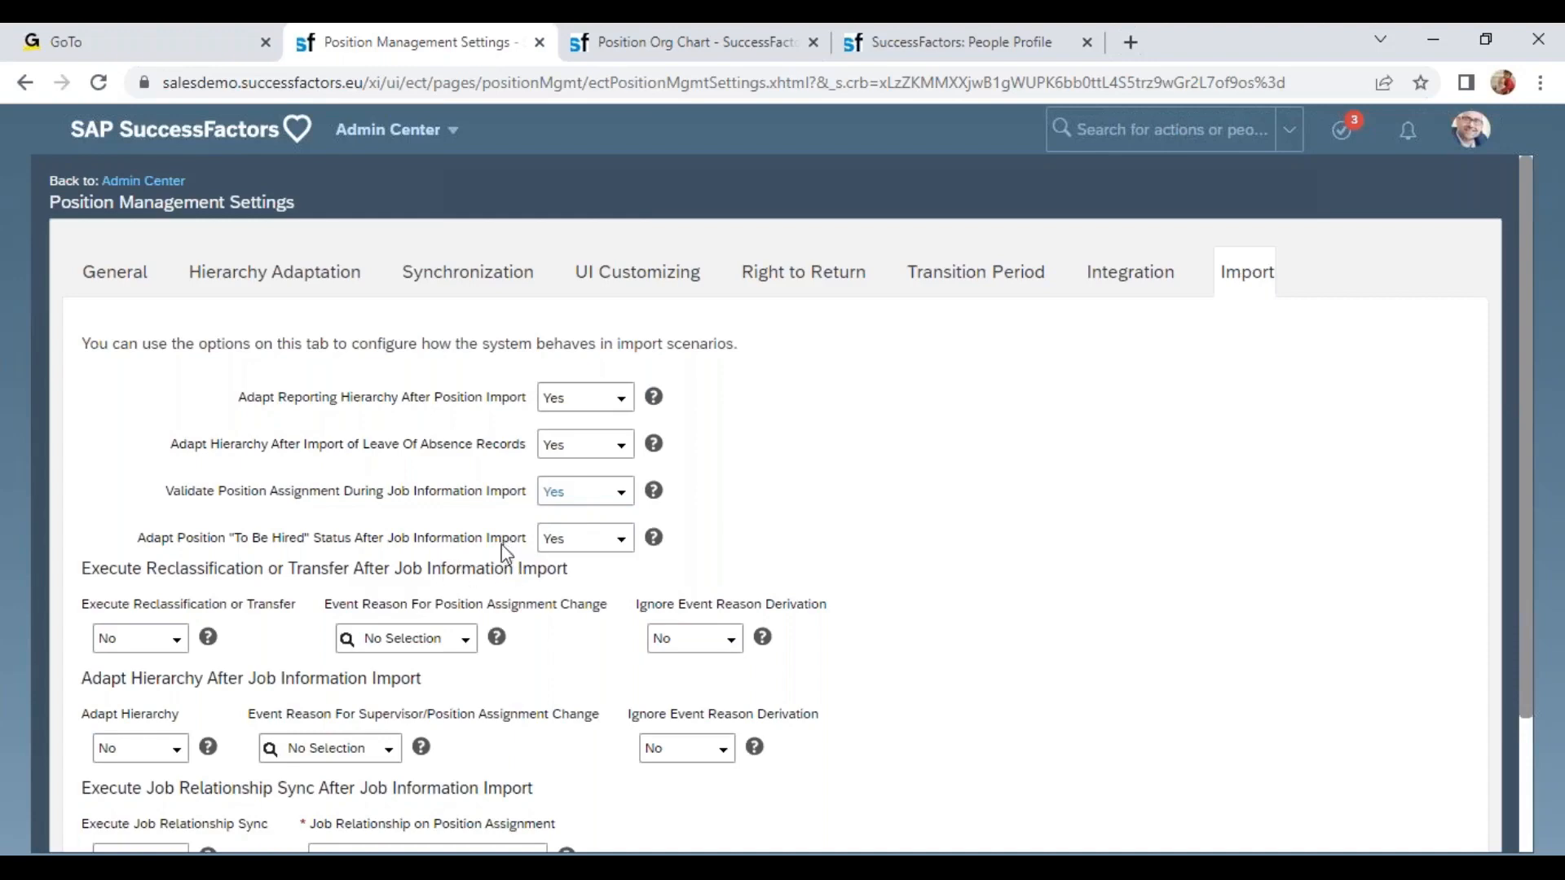
pyautogui.click(549, 538)
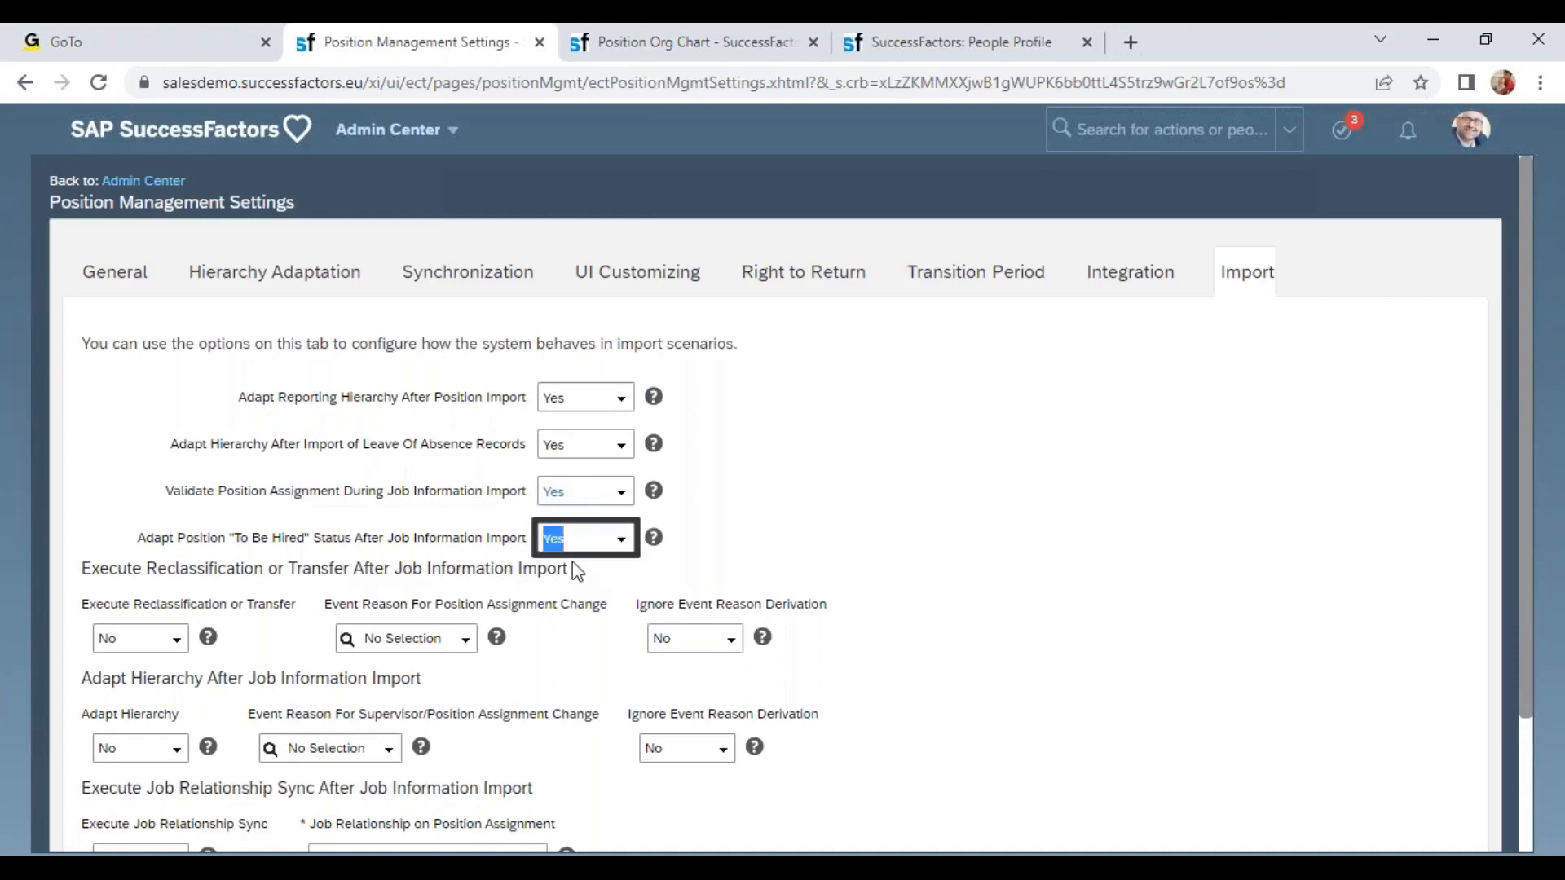
pyautogui.scroll(-2, 570, 574)
pyautogui.scroll(-1, 538, 619)
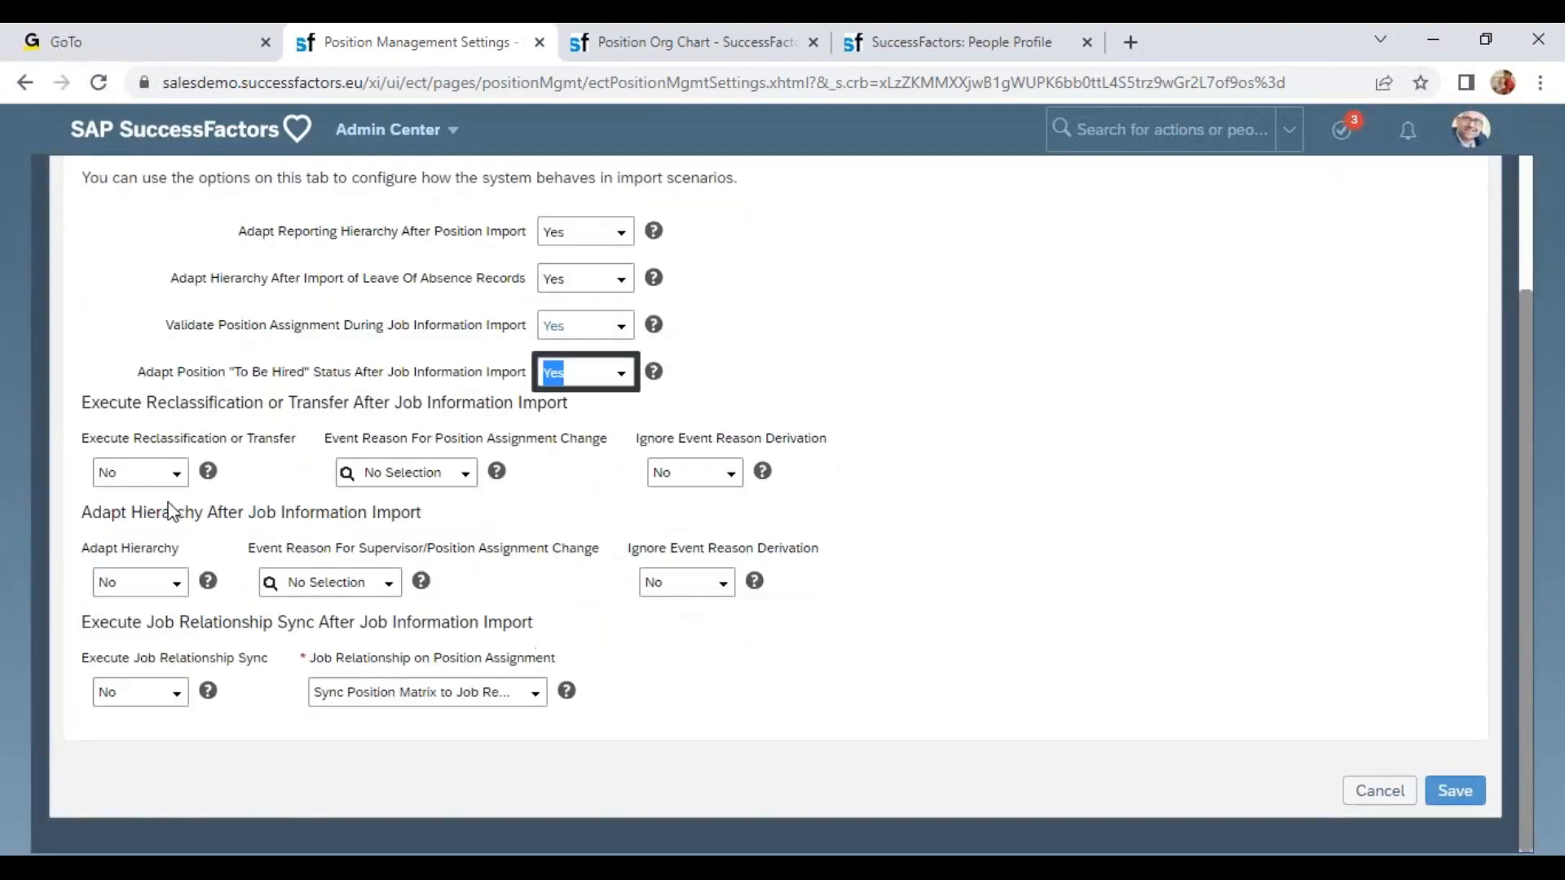
pyautogui.moveTo(198, 402); pyautogui.dragTo(586, 413)
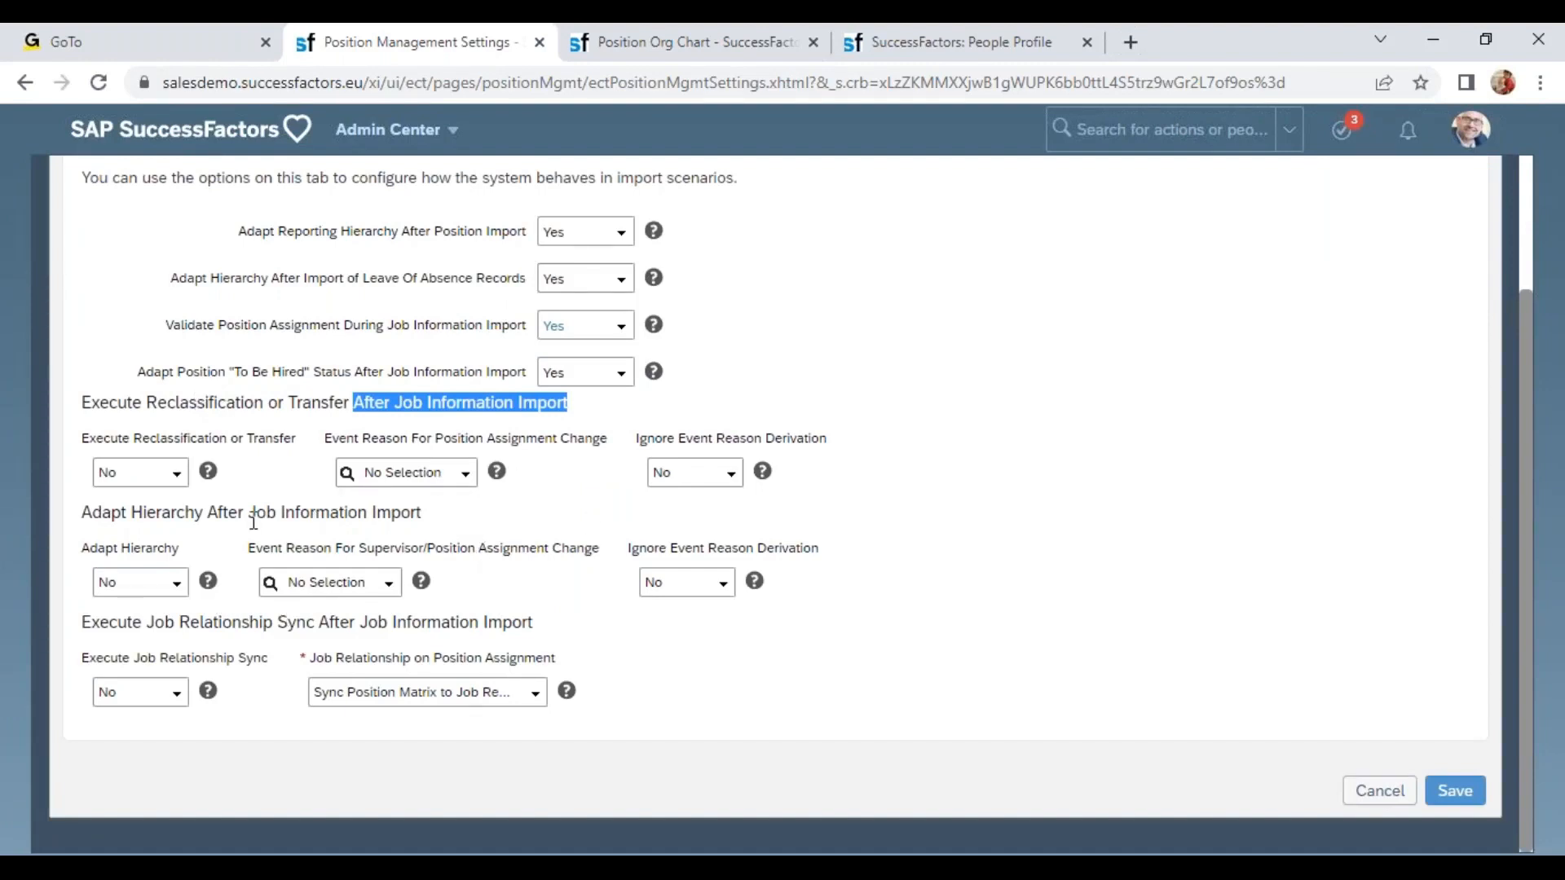
pyautogui.moveTo(126, 512); pyautogui.dragTo(438, 516)
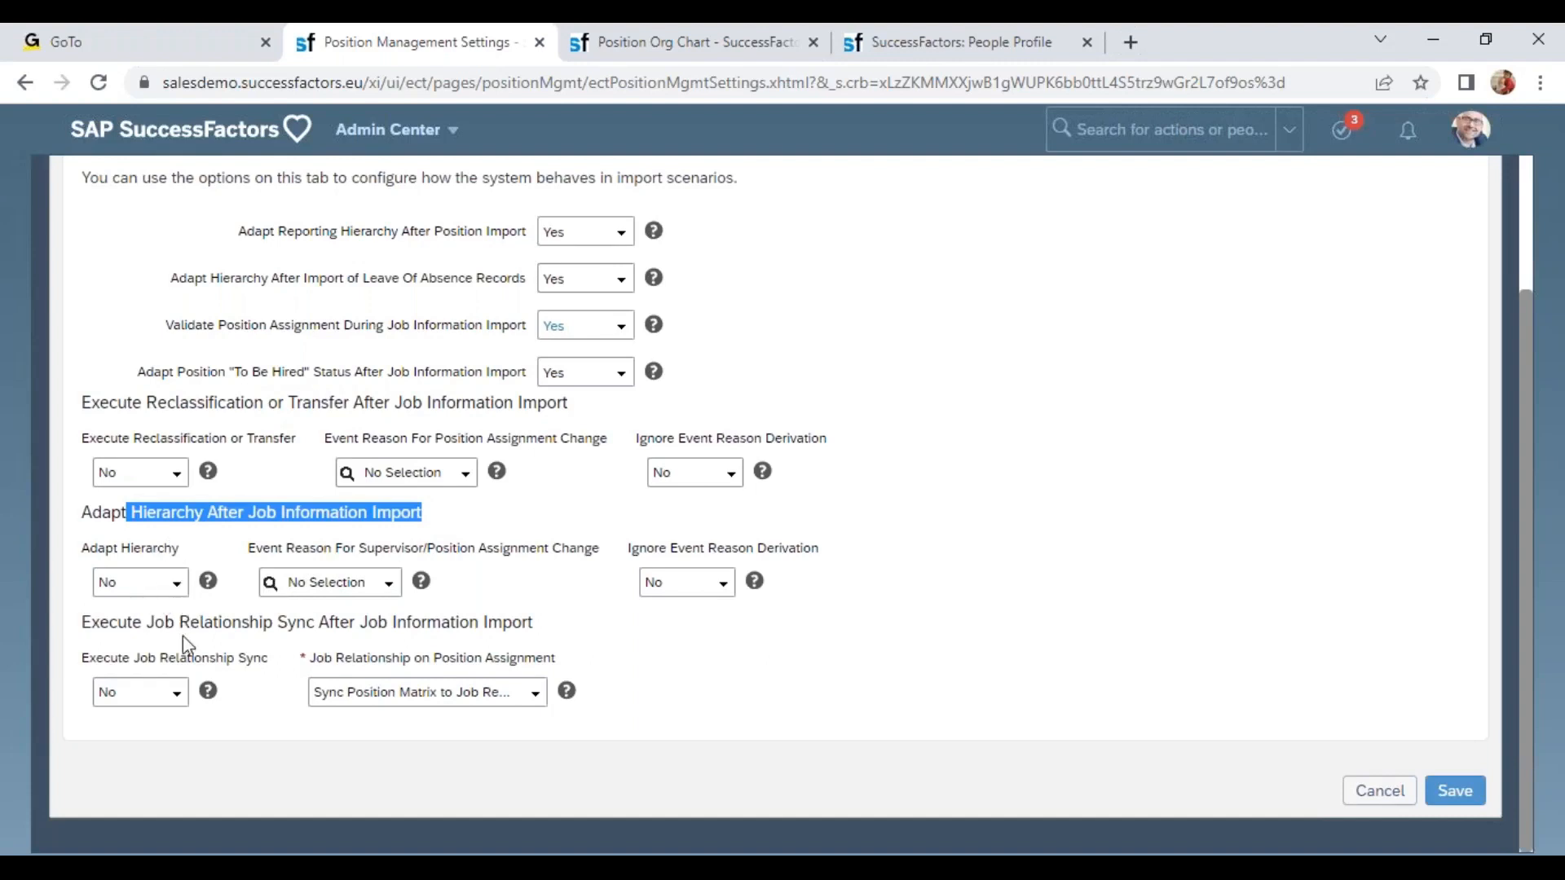
pyautogui.click(174, 589)
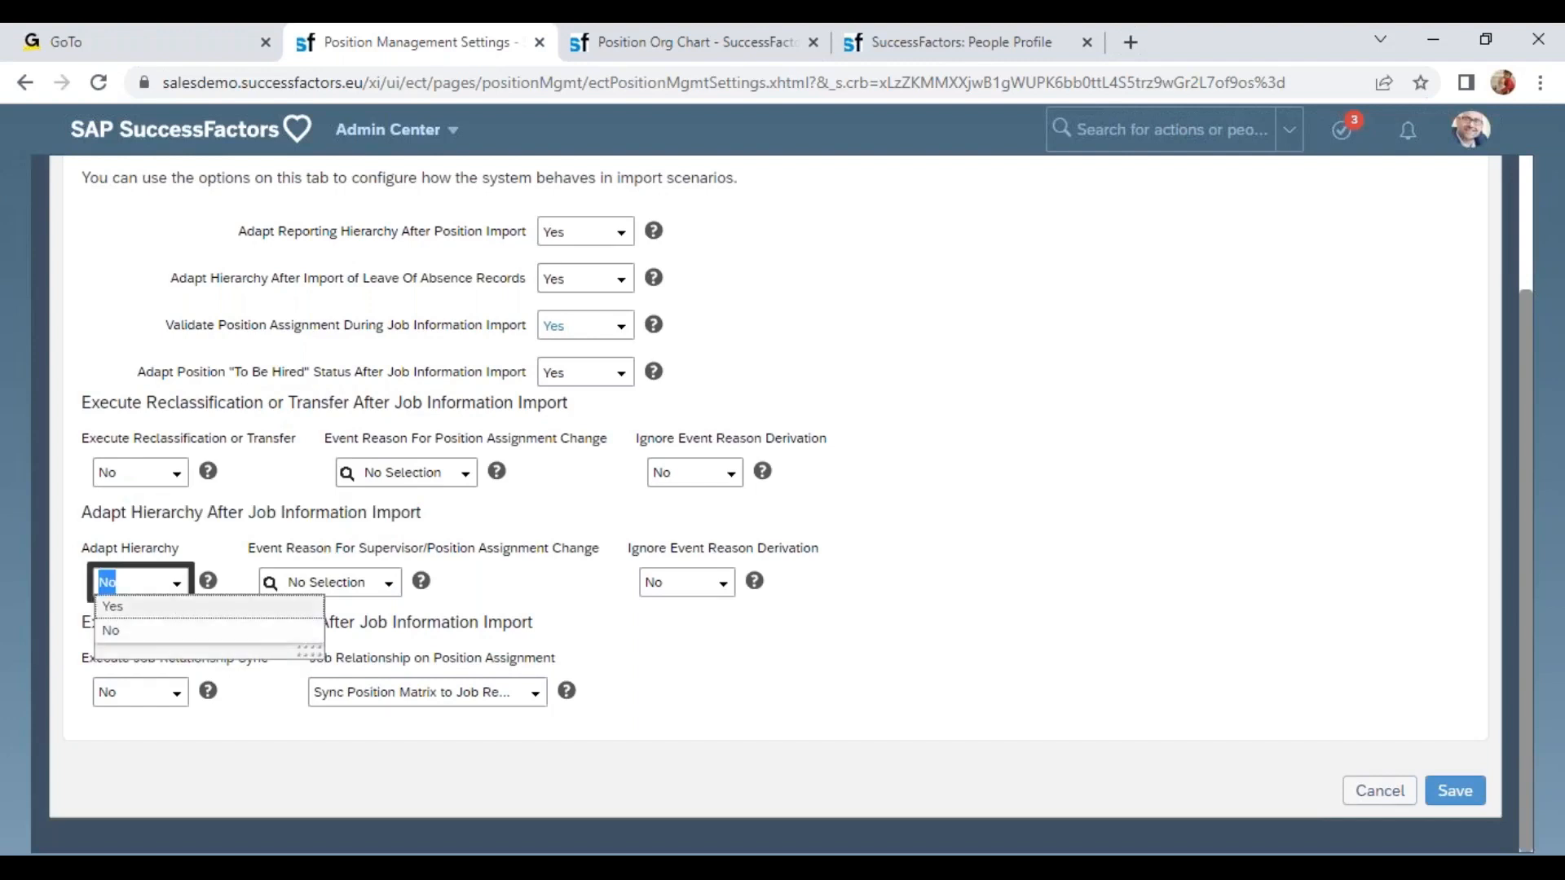
pyautogui.click(347, 580)
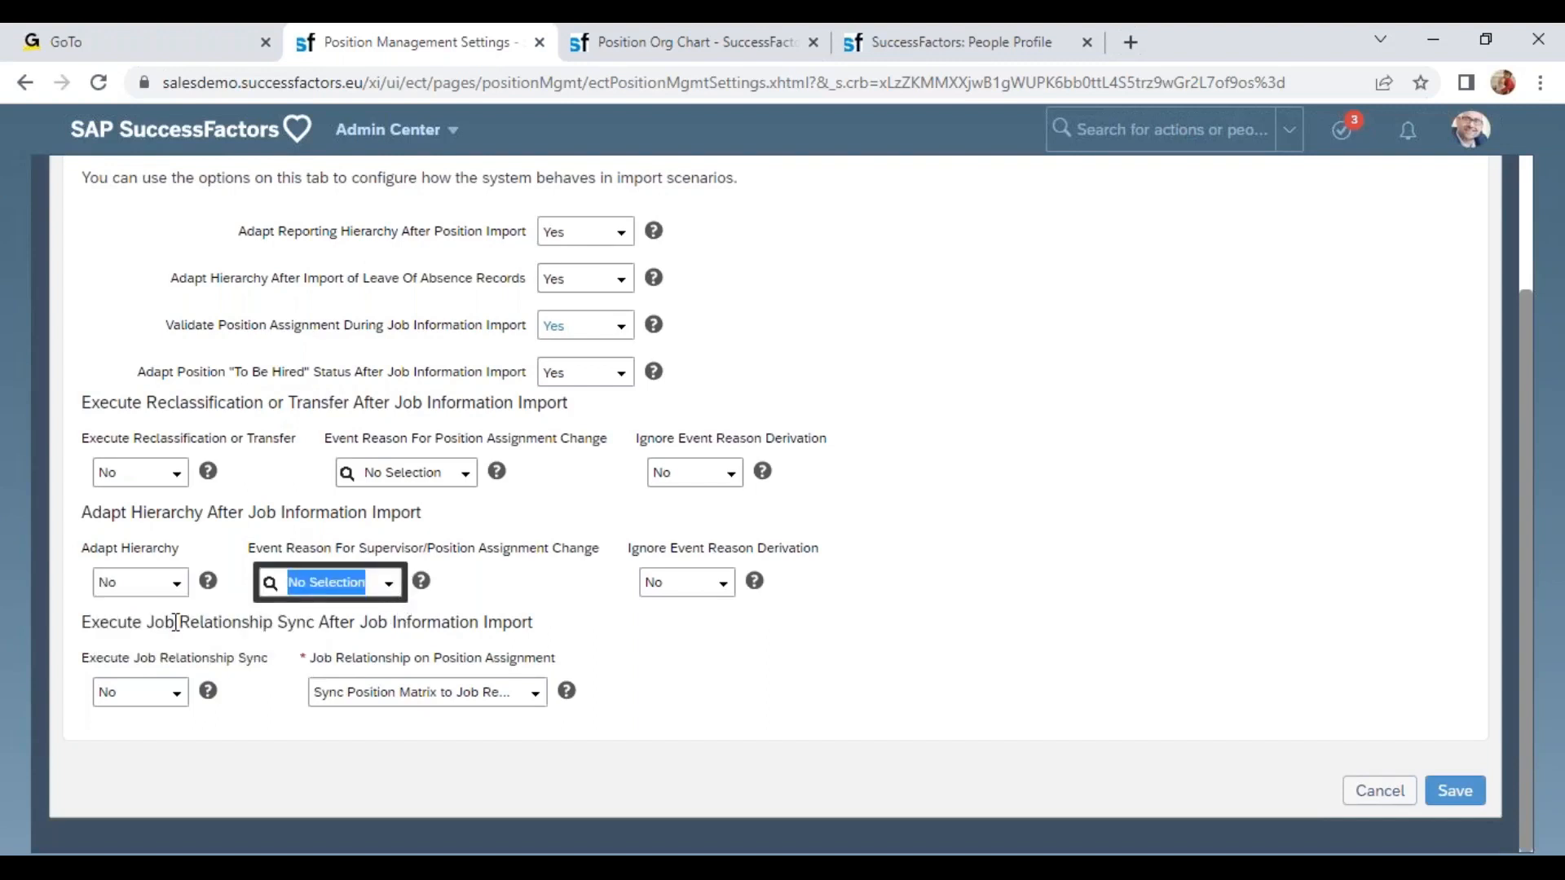
pyautogui.moveTo(175, 623); pyautogui.dragTo(528, 632)
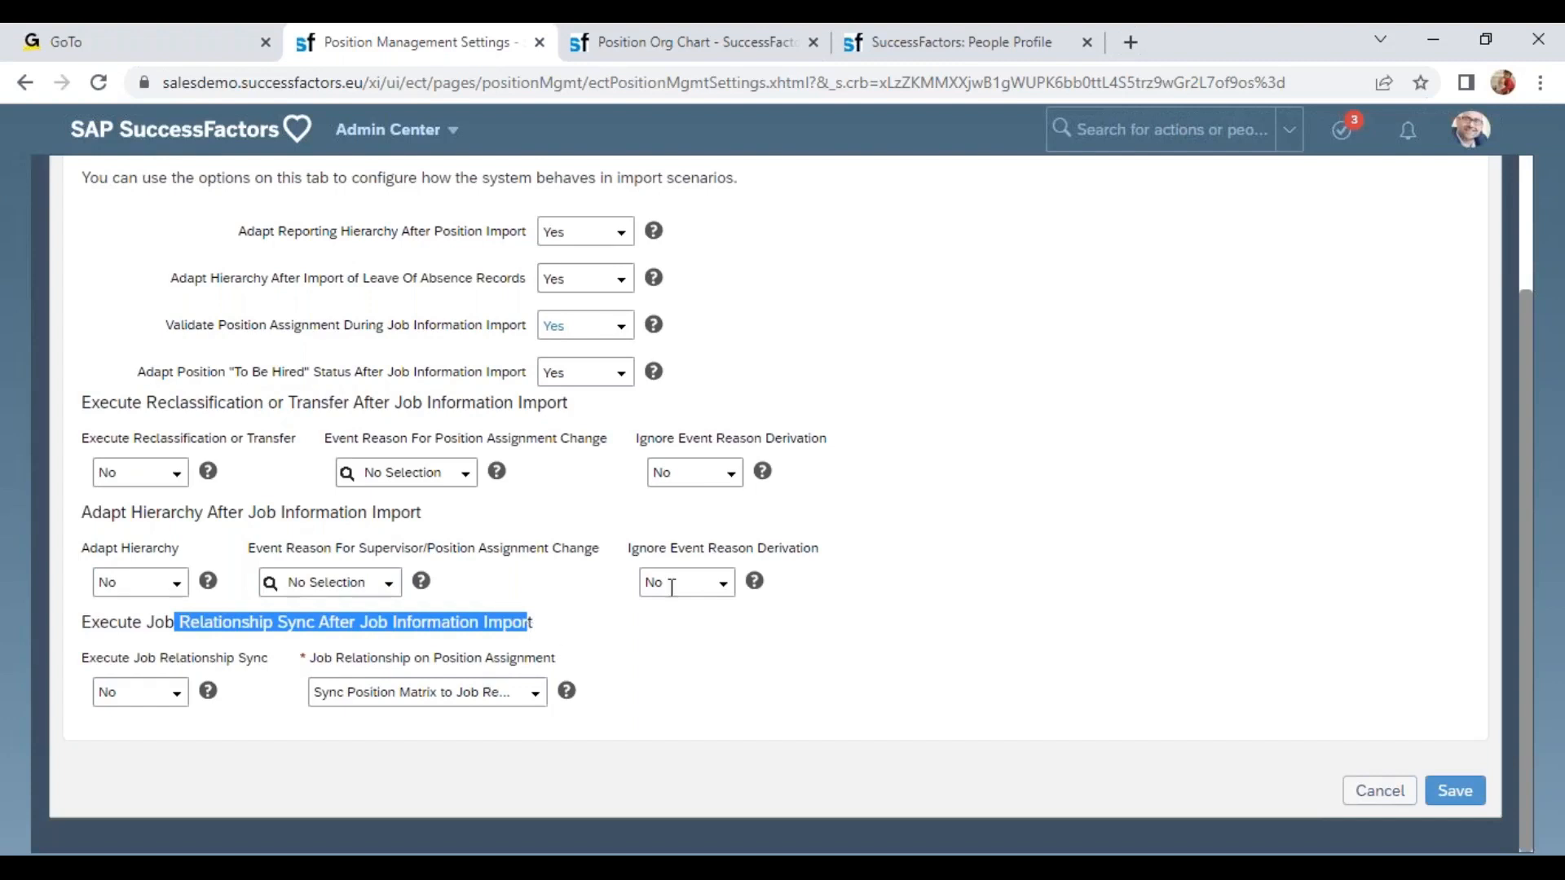
pyautogui.click(922, 618)
pyautogui.click(1345, 789)
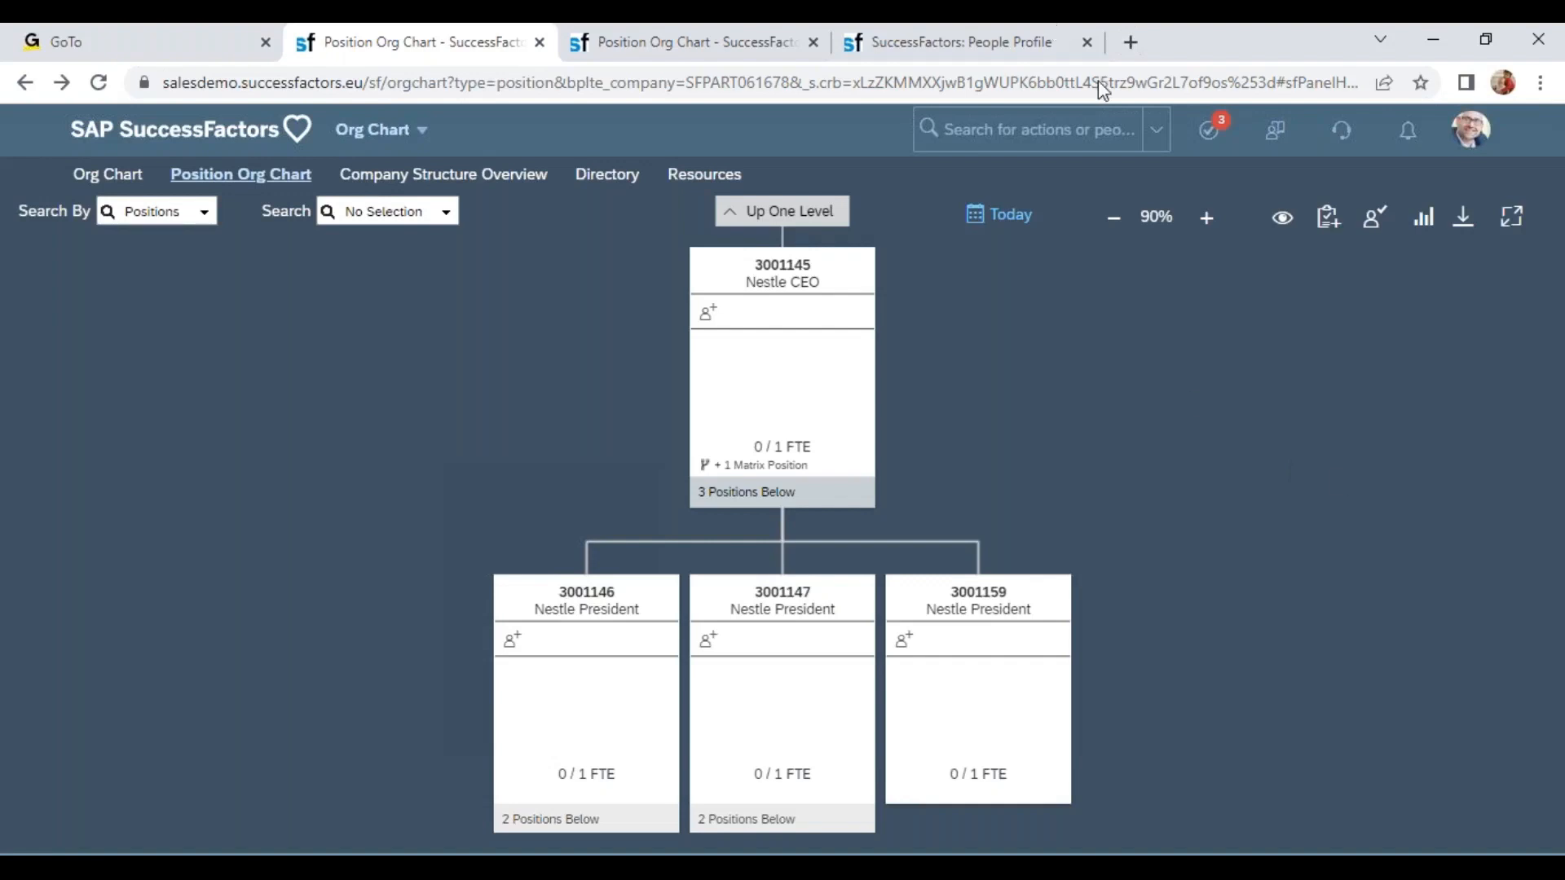
pyautogui.scroll(-4, 1013, 601)
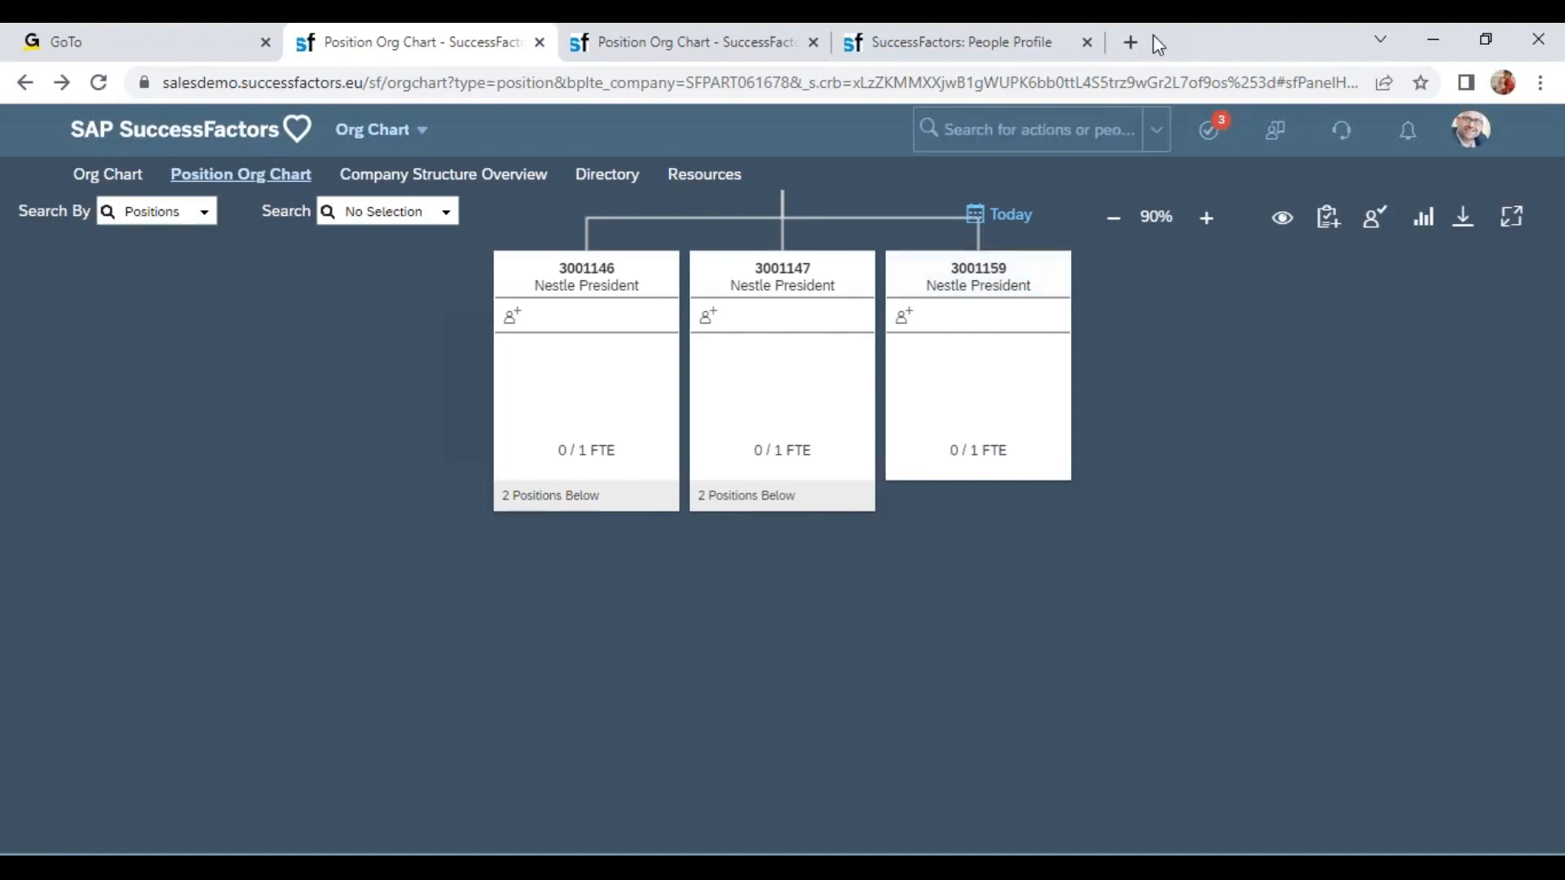
pyautogui.click(1108, 61)
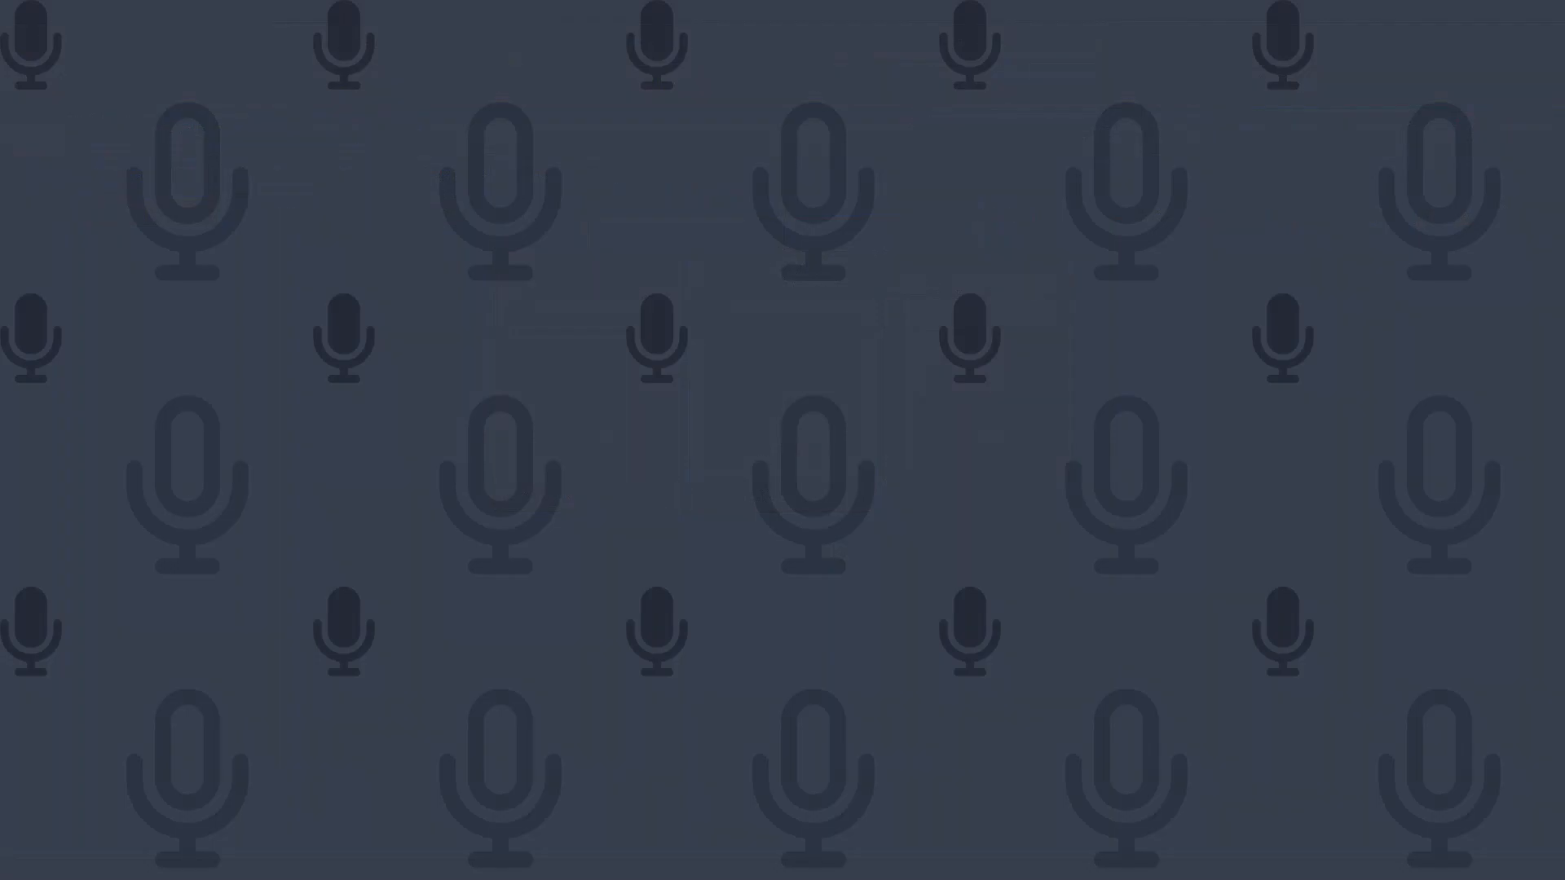
pyautogui.moveTo(856, 768)
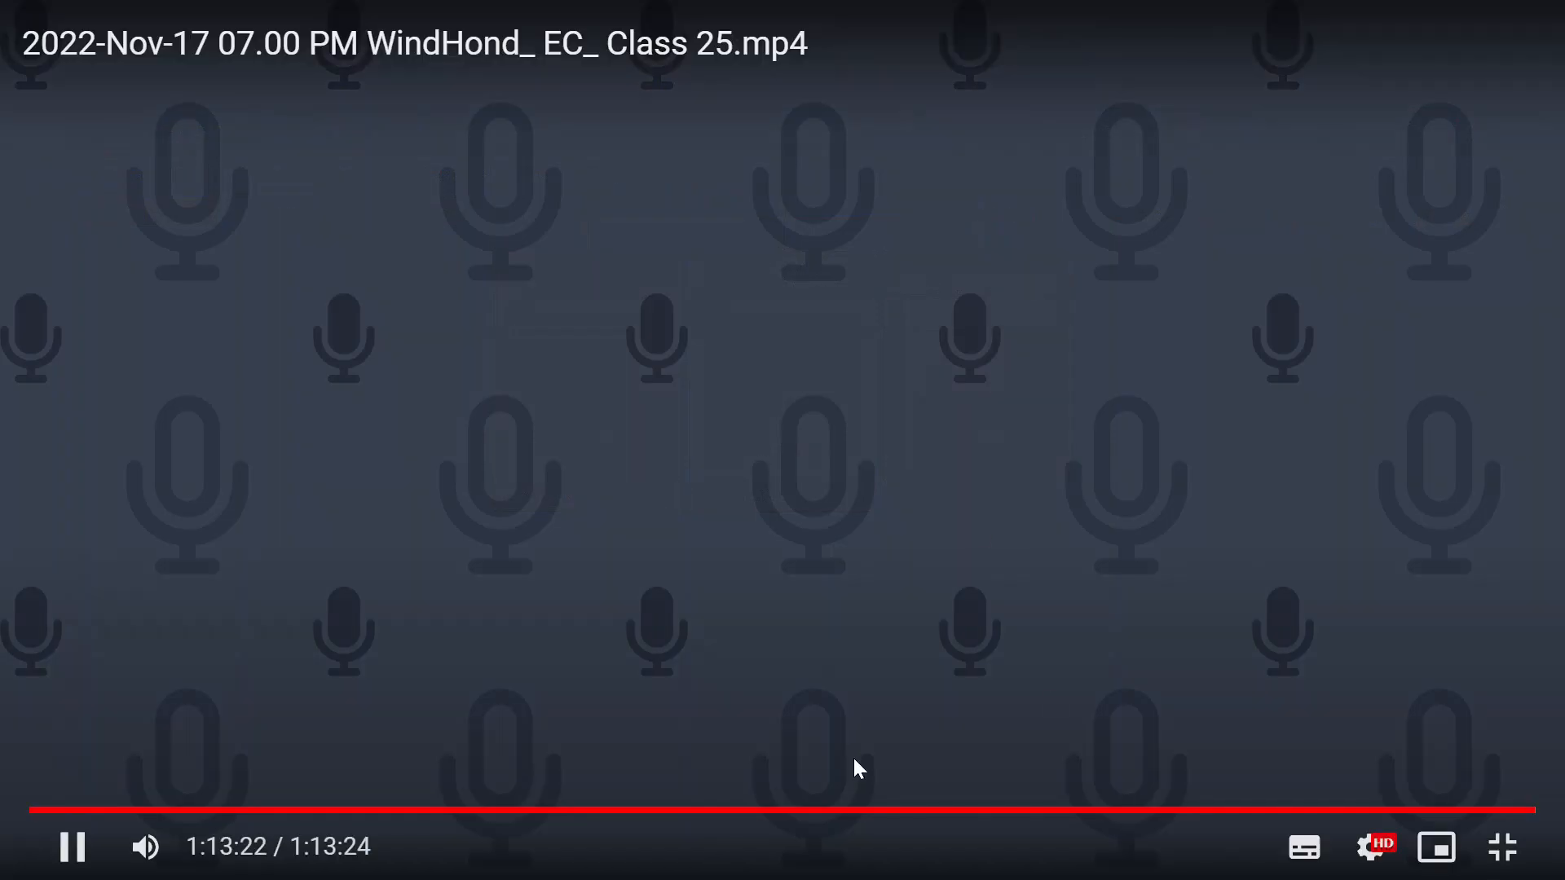